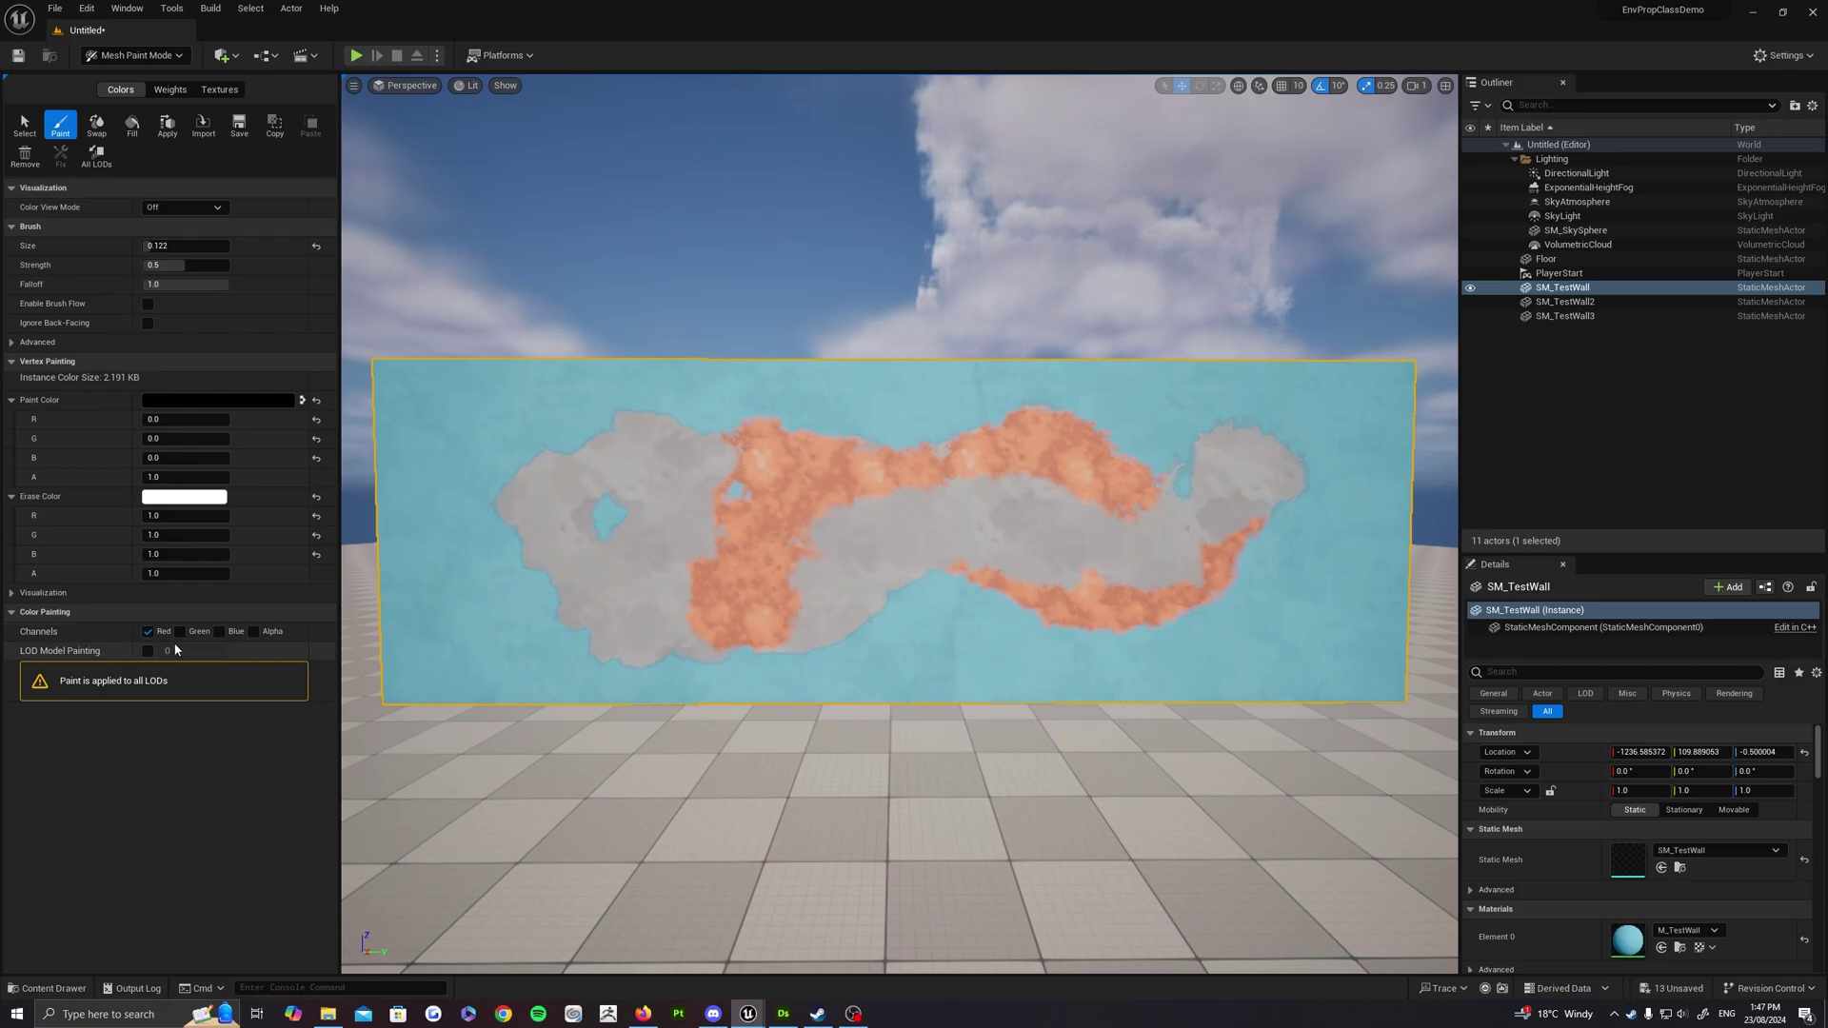
# Restrict vertex painting to the Green channel and paint rust along the edges of the grey bare-metal patches on SM_TestWall
pyautogui.click(147, 631)
pyautogui.click(180, 632)
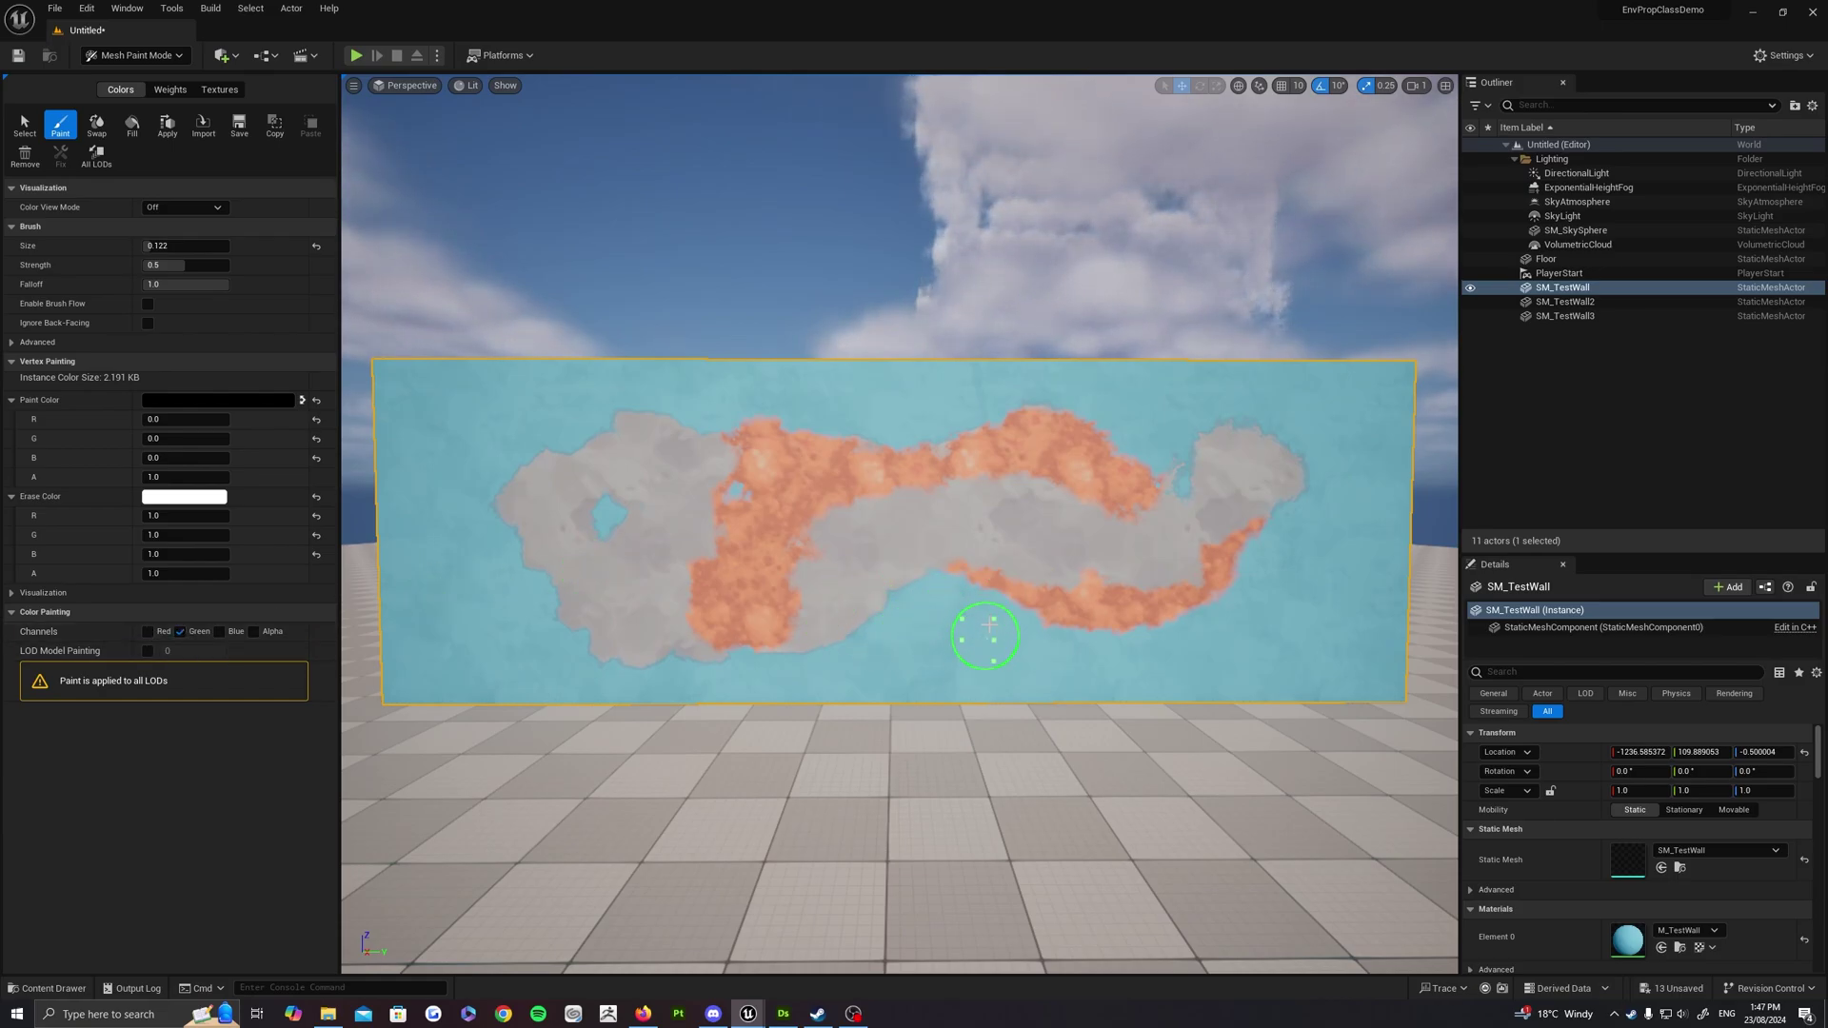
pyautogui.moveTo(955, 631)
pyautogui.mouseDown()
pyautogui.moveTo(816, 604)
pyautogui.moveTo(980, 557)
pyautogui.moveTo(826, 607)
pyautogui.moveTo(838, 646)
pyautogui.moveTo(665, 645)
pyautogui.moveTo(682, 653)
pyautogui.moveTo(694, 632)
pyautogui.moveTo(667, 645)
pyautogui.moveTo(505, 575)
pyautogui.moveTo(714, 661)
pyautogui.moveTo(653, 604)
pyautogui.moveTo(522, 559)
pyautogui.moveTo(489, 512)
pyautogui.moveTo(510, 559)
pyautogui.moveTo(599, 620)
pyautogui.moveTo(760, 630)
pyautogui.moveTo(847, 602)
pyautogui.mouseUp()
pyautogui.moveTo(996, 570)
pyautogui.mouseDown()
pyautogui.moveTo(1155, 584)
pyautogui.moveTo(1121, 638)
pyautogui.mouseUp()
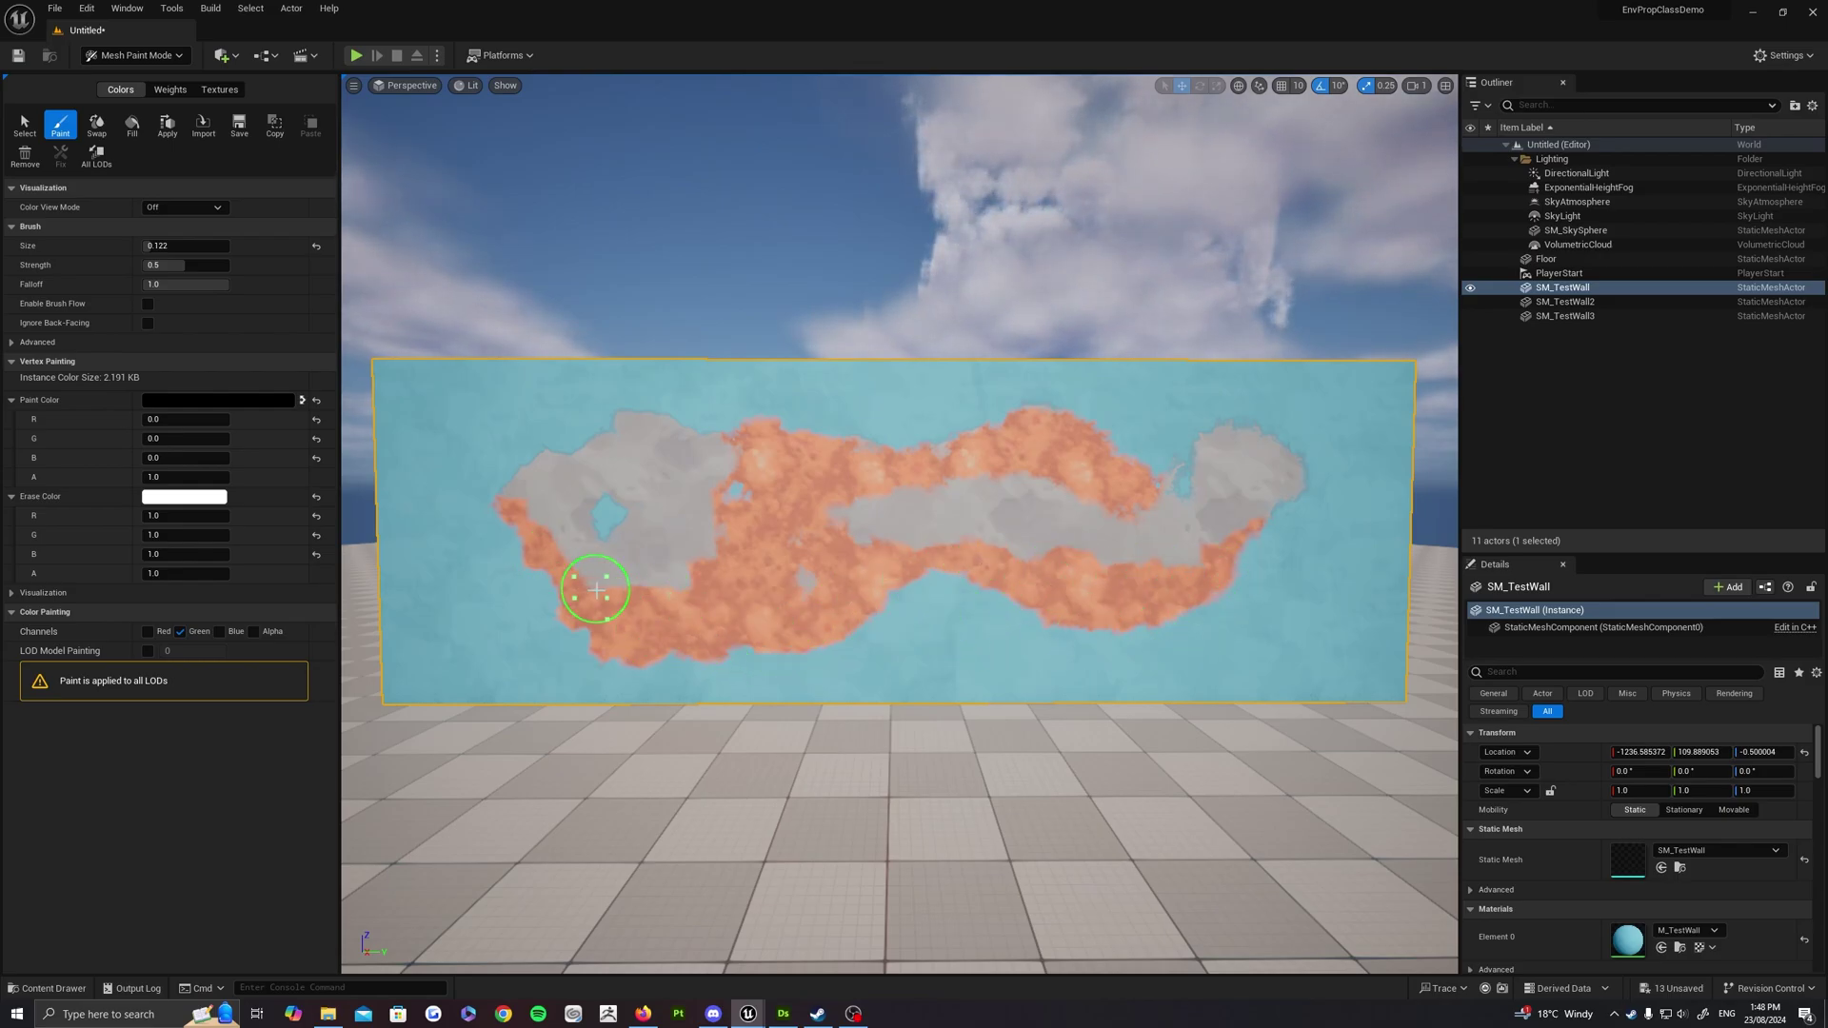
pyautogui.moveTo(576, 534)
pyautogui.mouseDown(button='right')
pyautogui.moveTo(531, 534)
pyautogui.moveTo(612, 540)
pyautogui.moveTo(633, 592)
pyautogui.moveTo(571, 592)
pyautogui.moveTo(621, 428)
pyautogui.mouseUp(button='right')
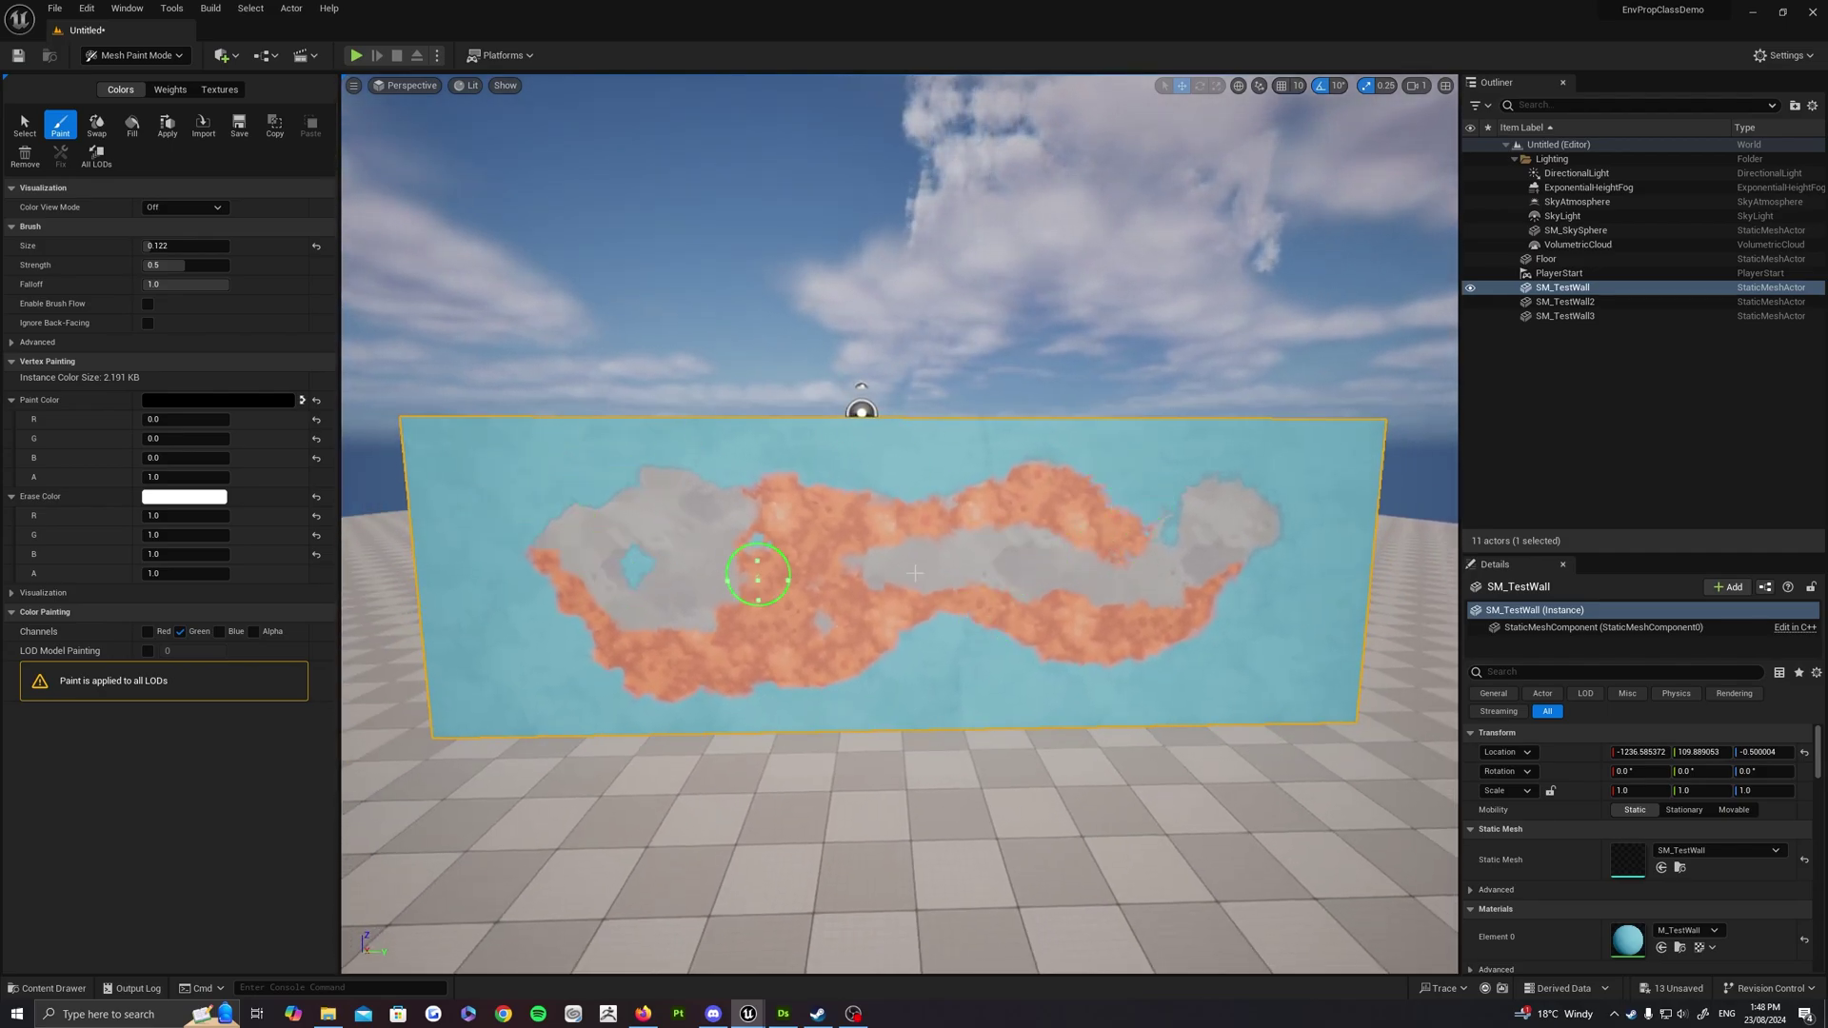
pyautogui.moveTo(768, 560); pyautogui.dragTo(746, 551, button='right')
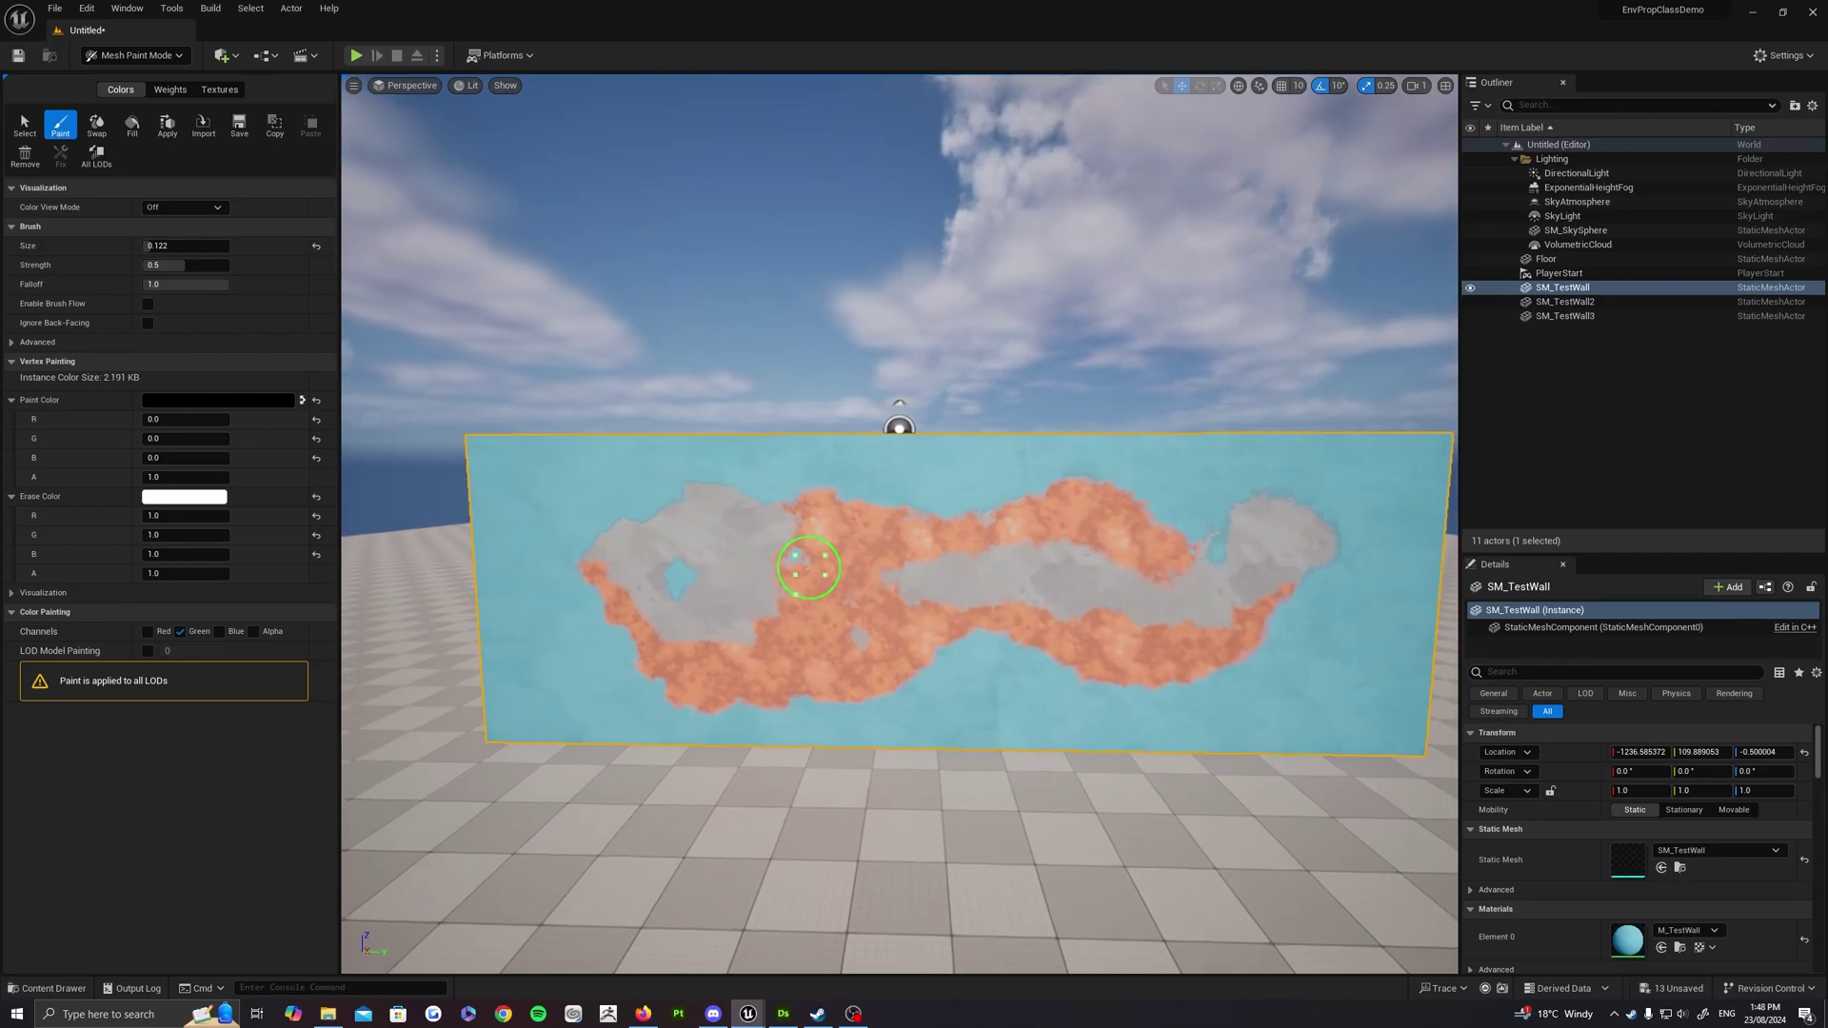
pyautogui.moveTo(592, 559)
pyautogui.mouseDown()
pyautogui.moveTo(714, 498)
pyautogui.moveTo(779, 547)
pyautogui.mouseUp()
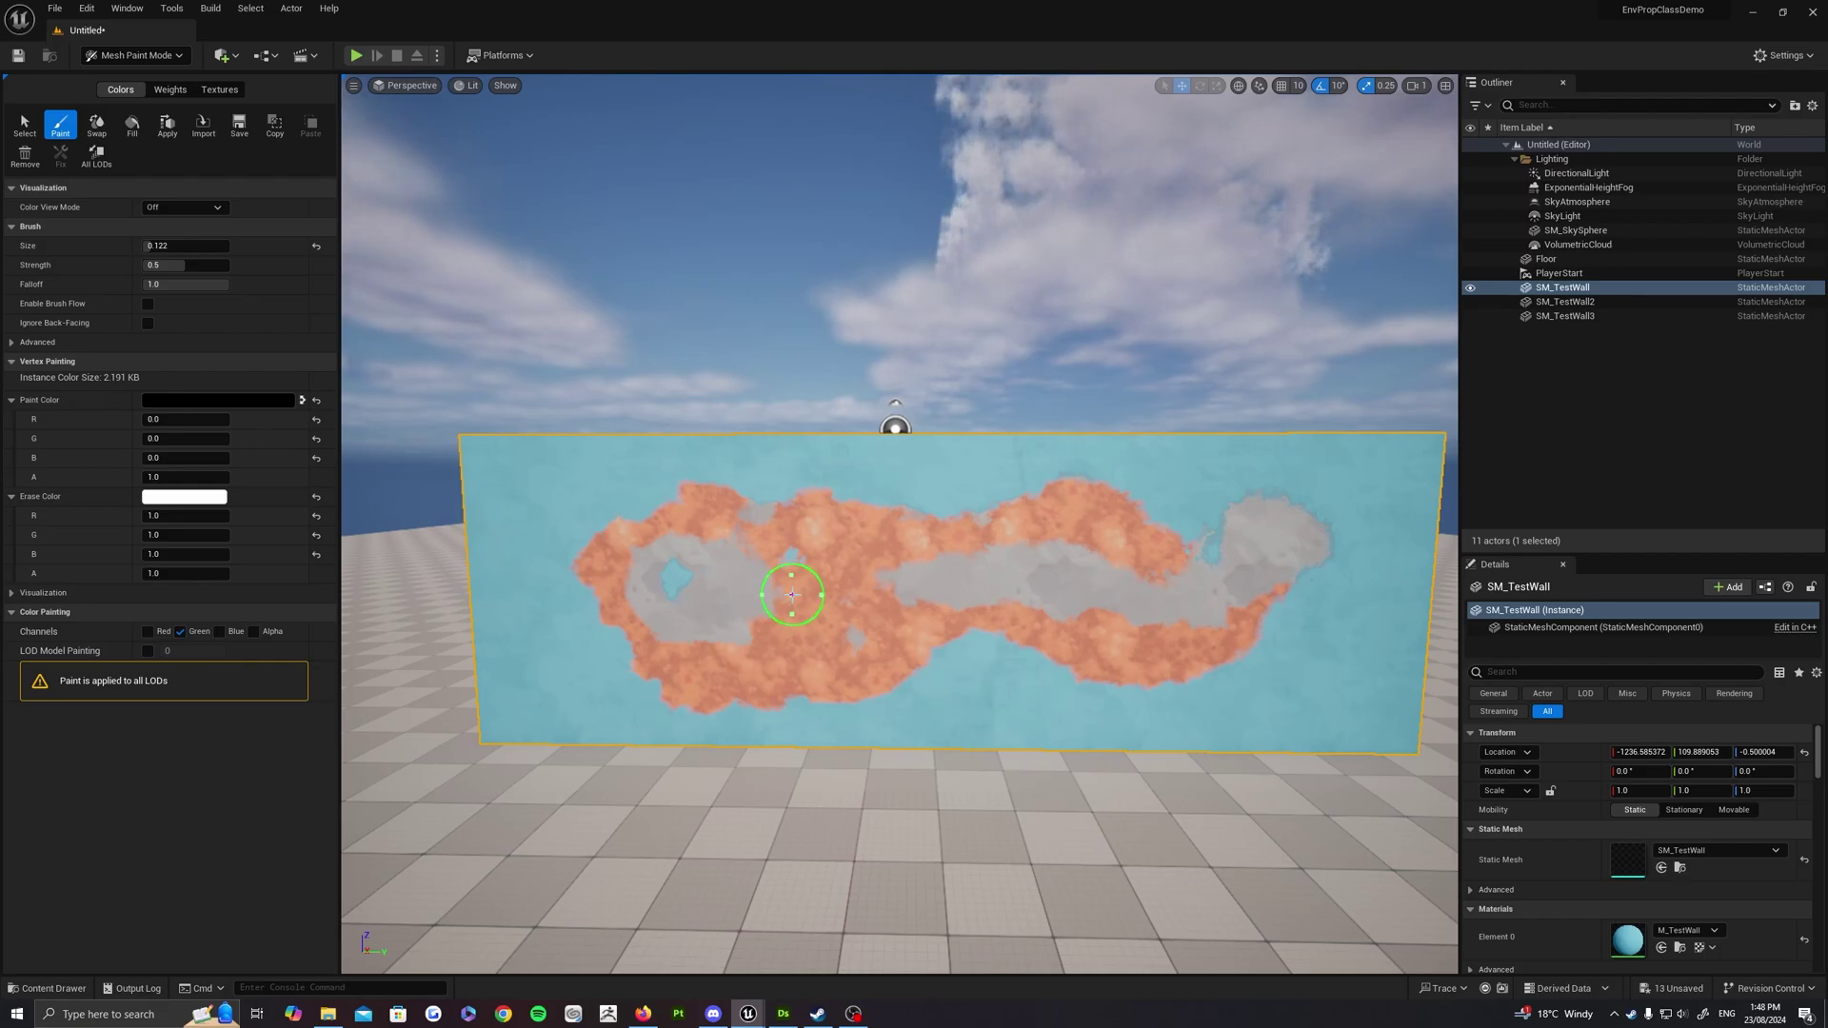
pyautogui.moveTo(792, 595)
pyautogui.mouseDown()
pyautogui.moveTo(891, 607)
pyautogui.moveTo(837, 591)
pyautogui.moveTo(870, 645)
pyautogui.moveTo(761, 653)
pyautogui.mouseUp()
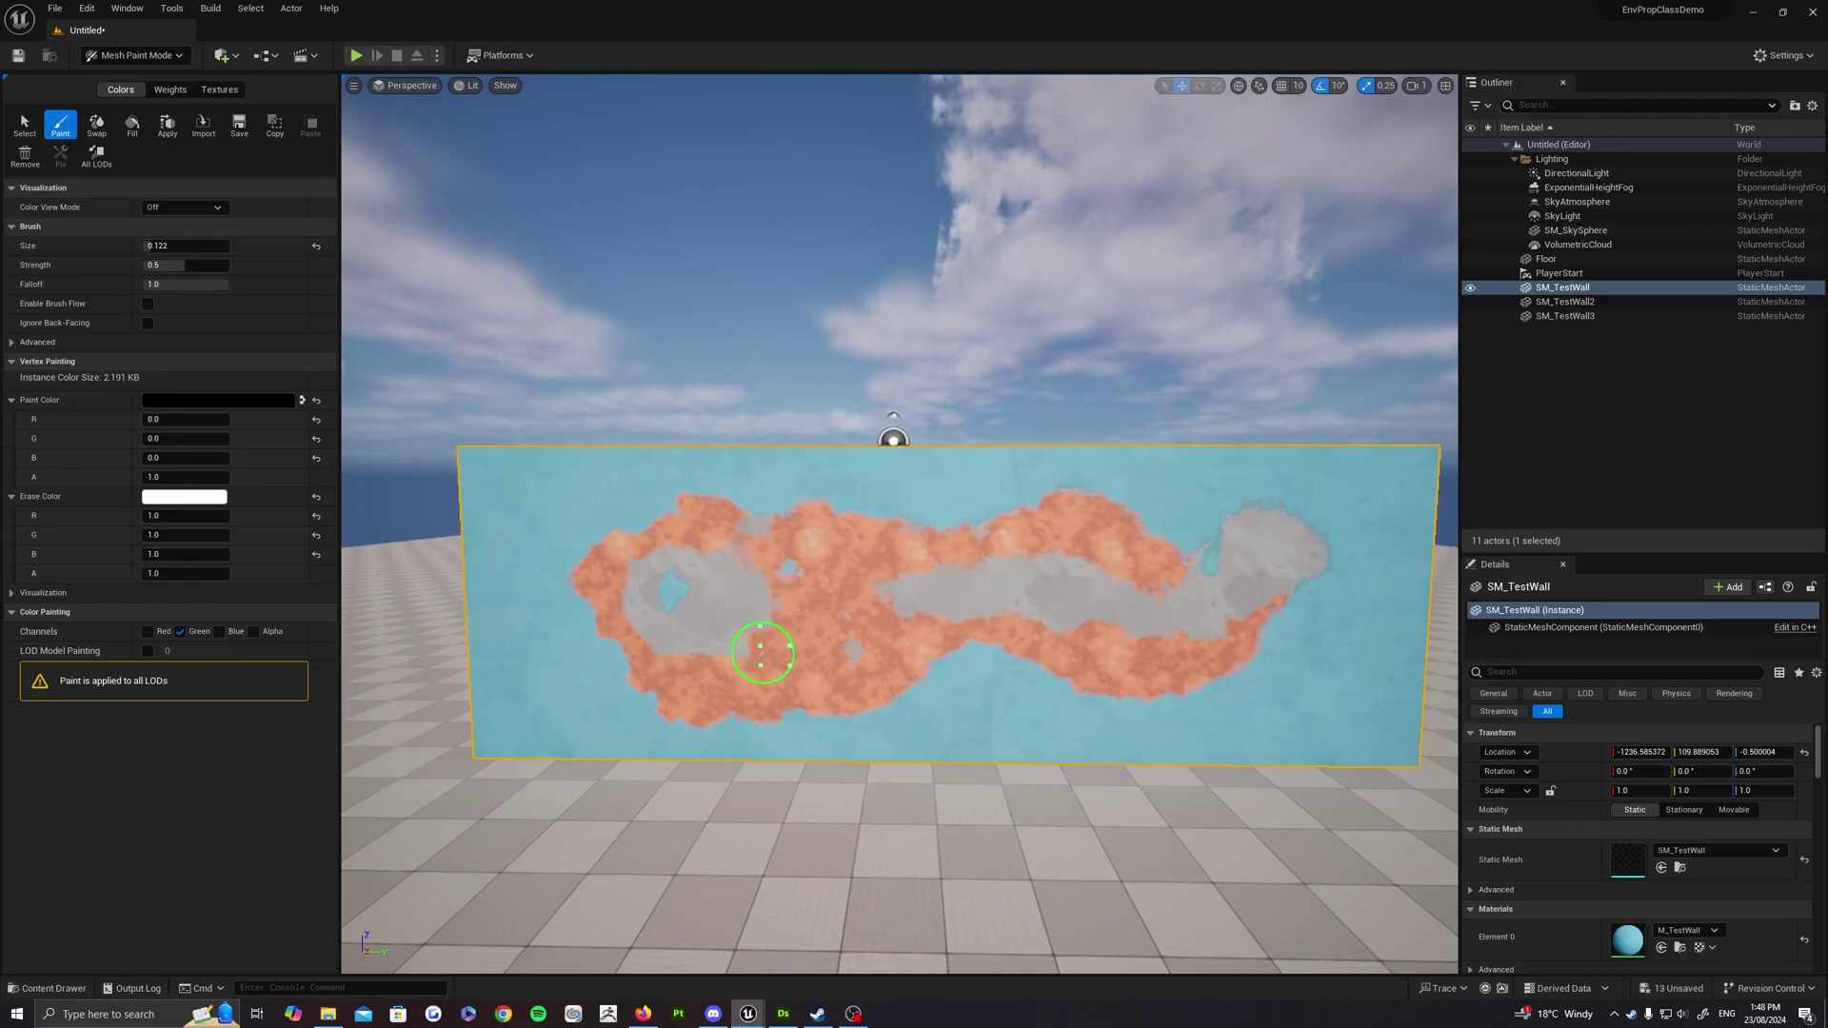
pyautogui.moveTo(761, 653); pyautogui.dragTo(766, 658, button='right')
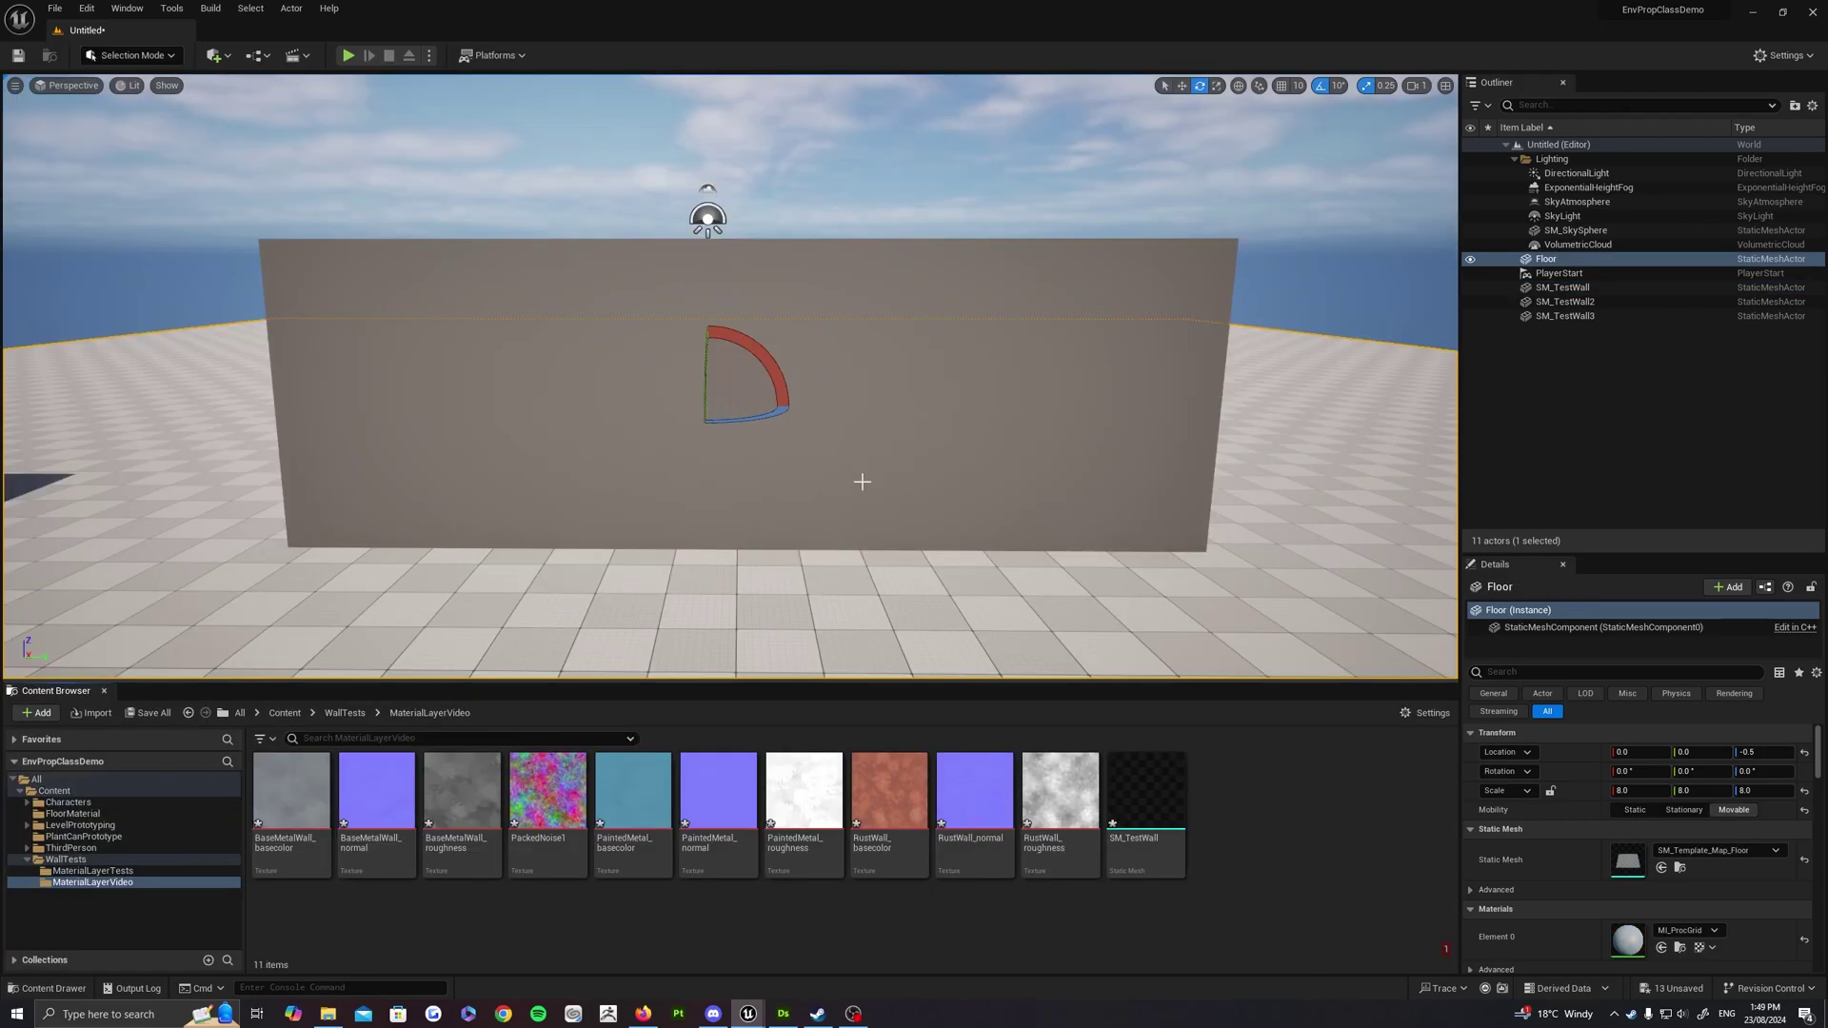
# Select the plain grey SM_TestWall in the level
pyautogui.moveTo(863, 482); pyautogui.dragTo(863, 470, button='right')
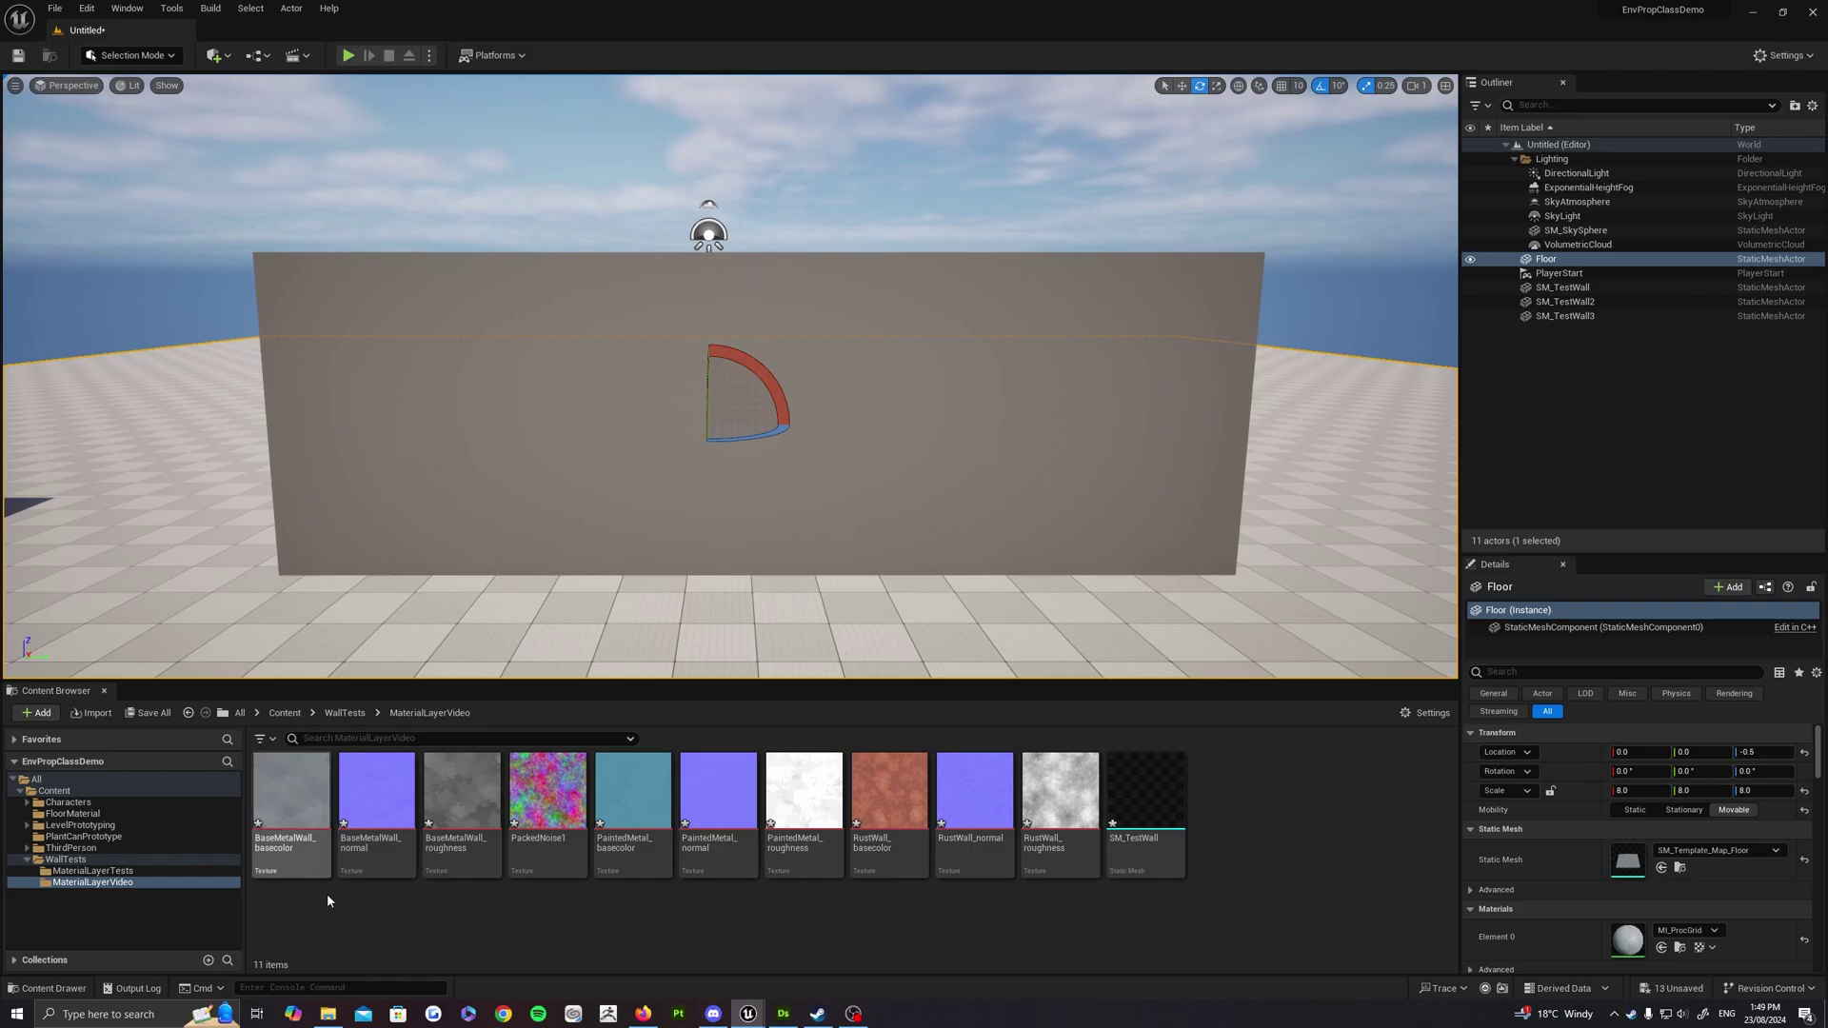
pyautogui.moveTo(951, 383); pyautogui.dragTo(855, 390, button='right')
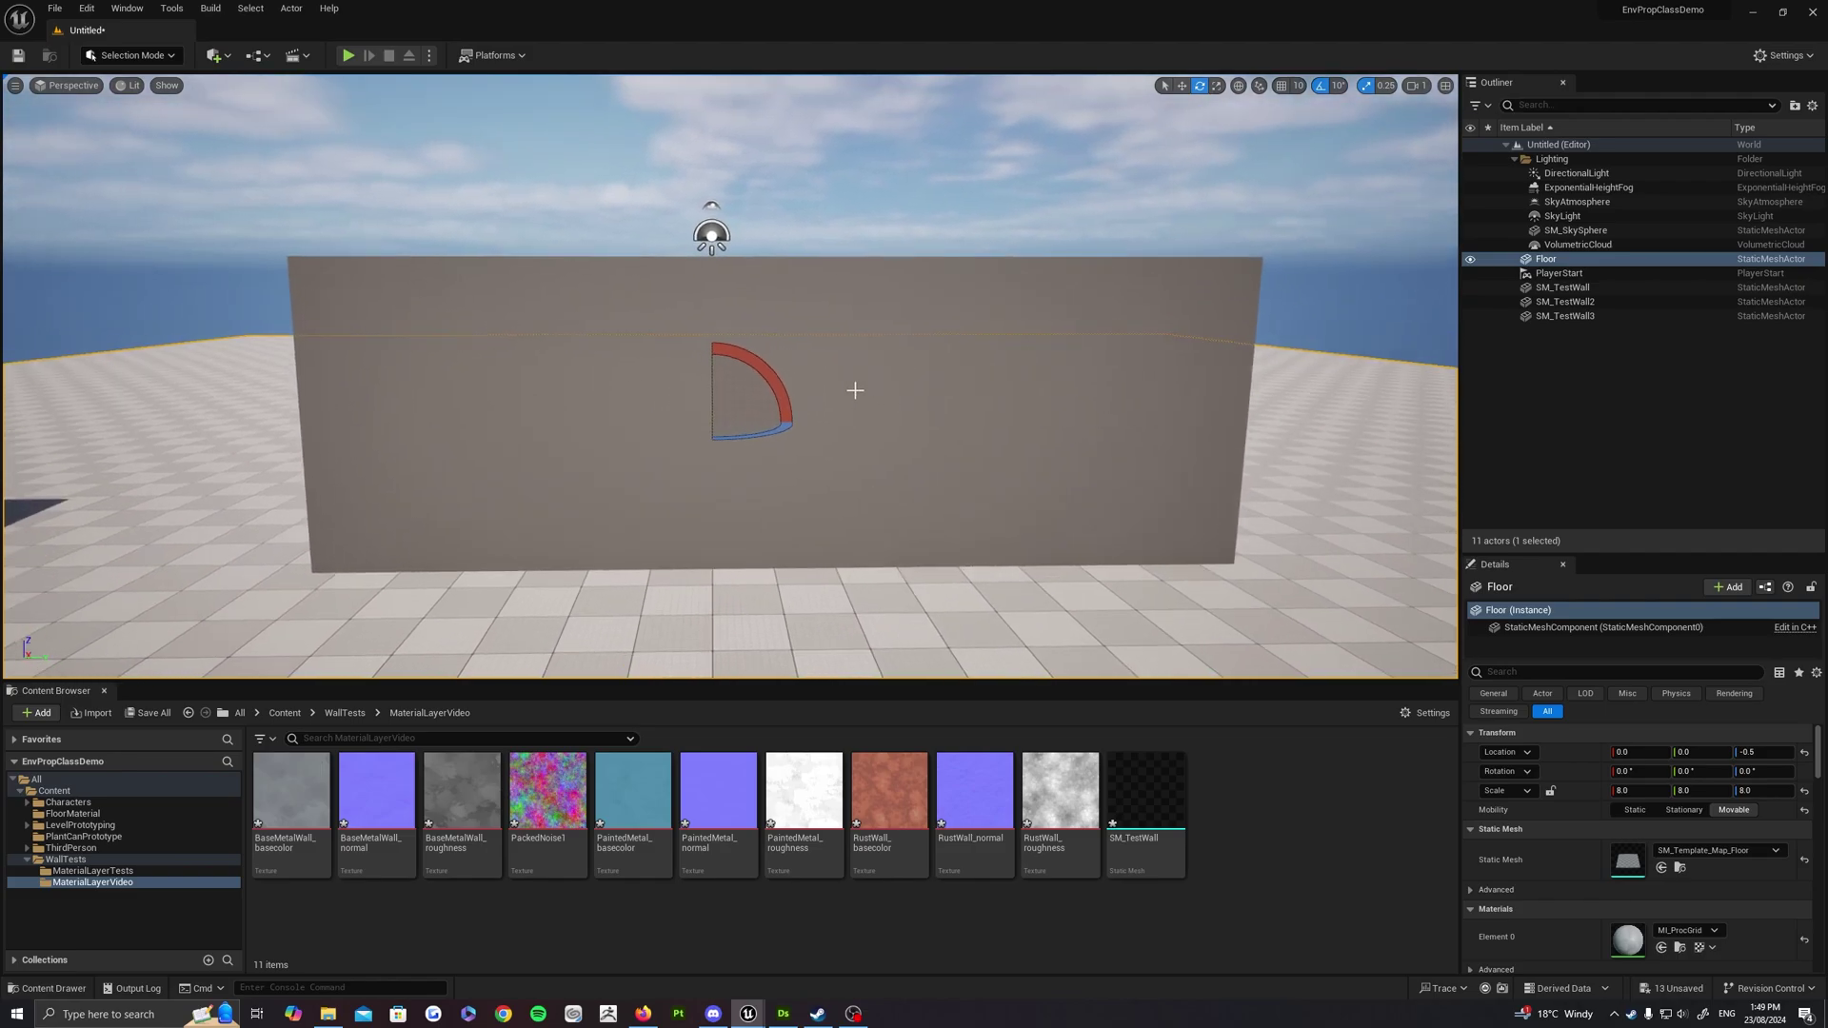
pyautogui.click(905, 302)
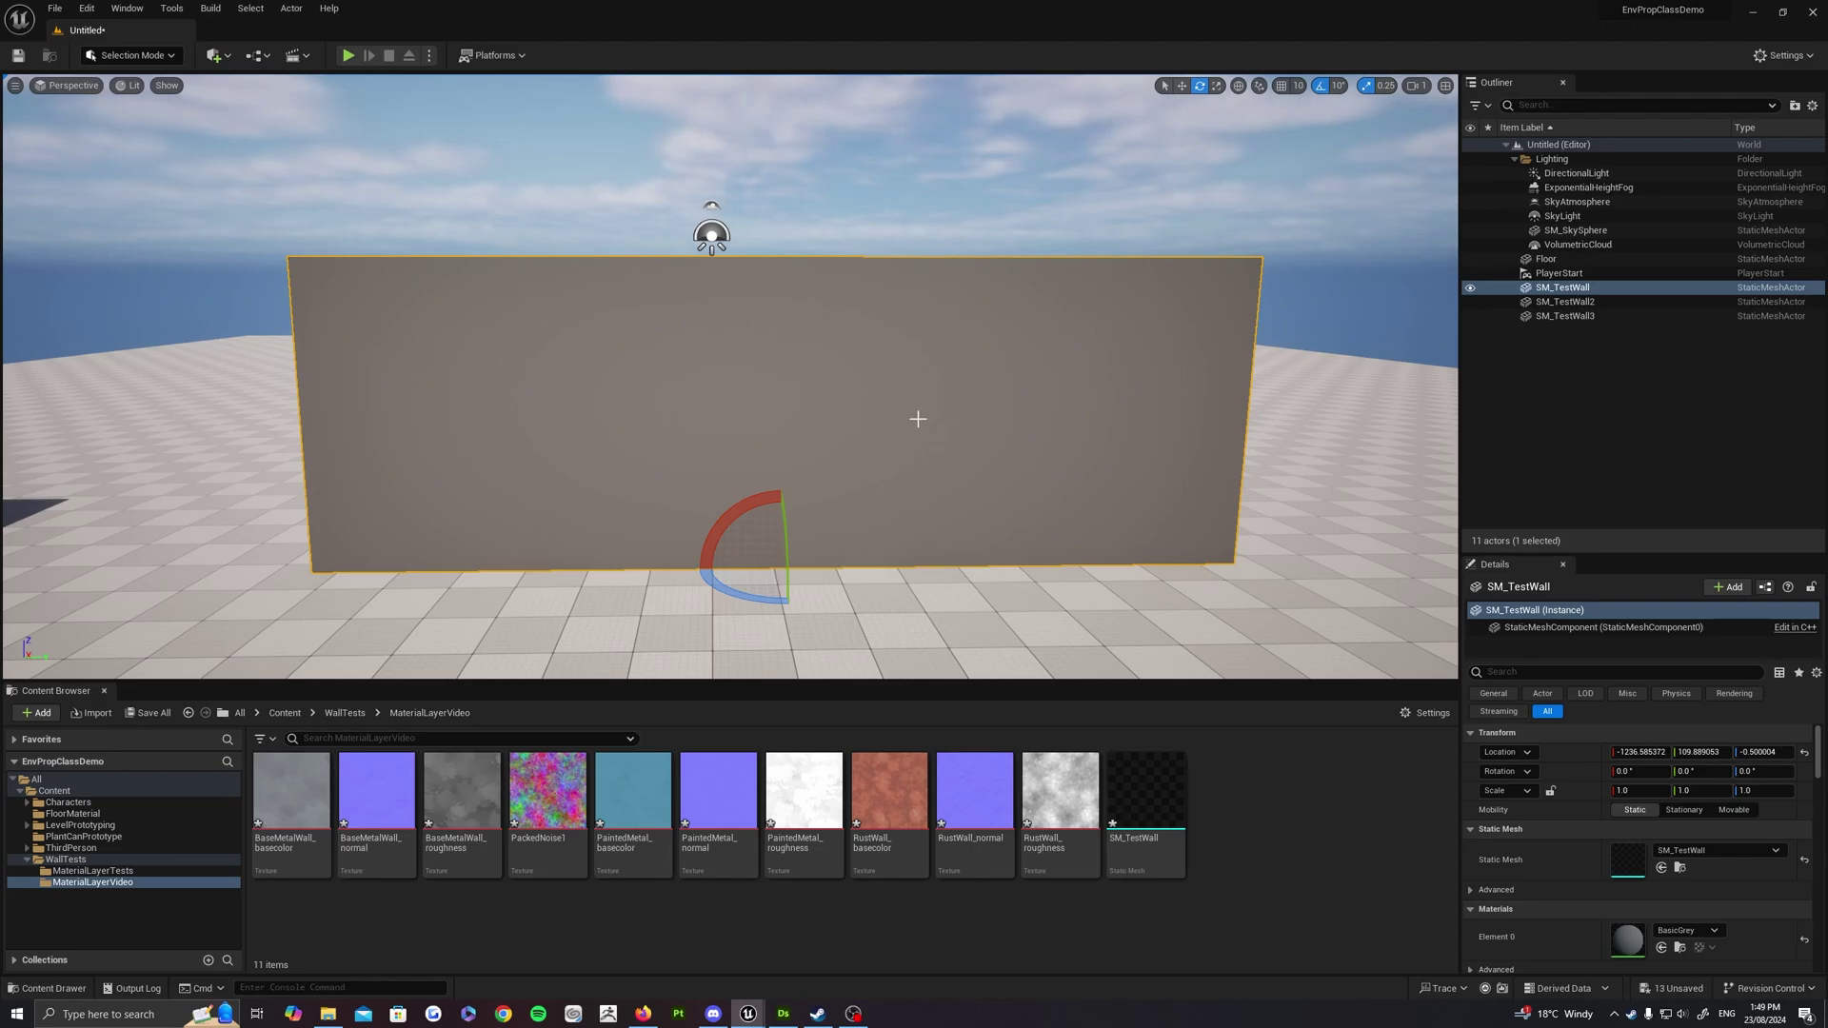
pyautogui.moveTo(680, 318); pyautogui.dragTo(436, 237, button='right')
pyautogui.press('a')
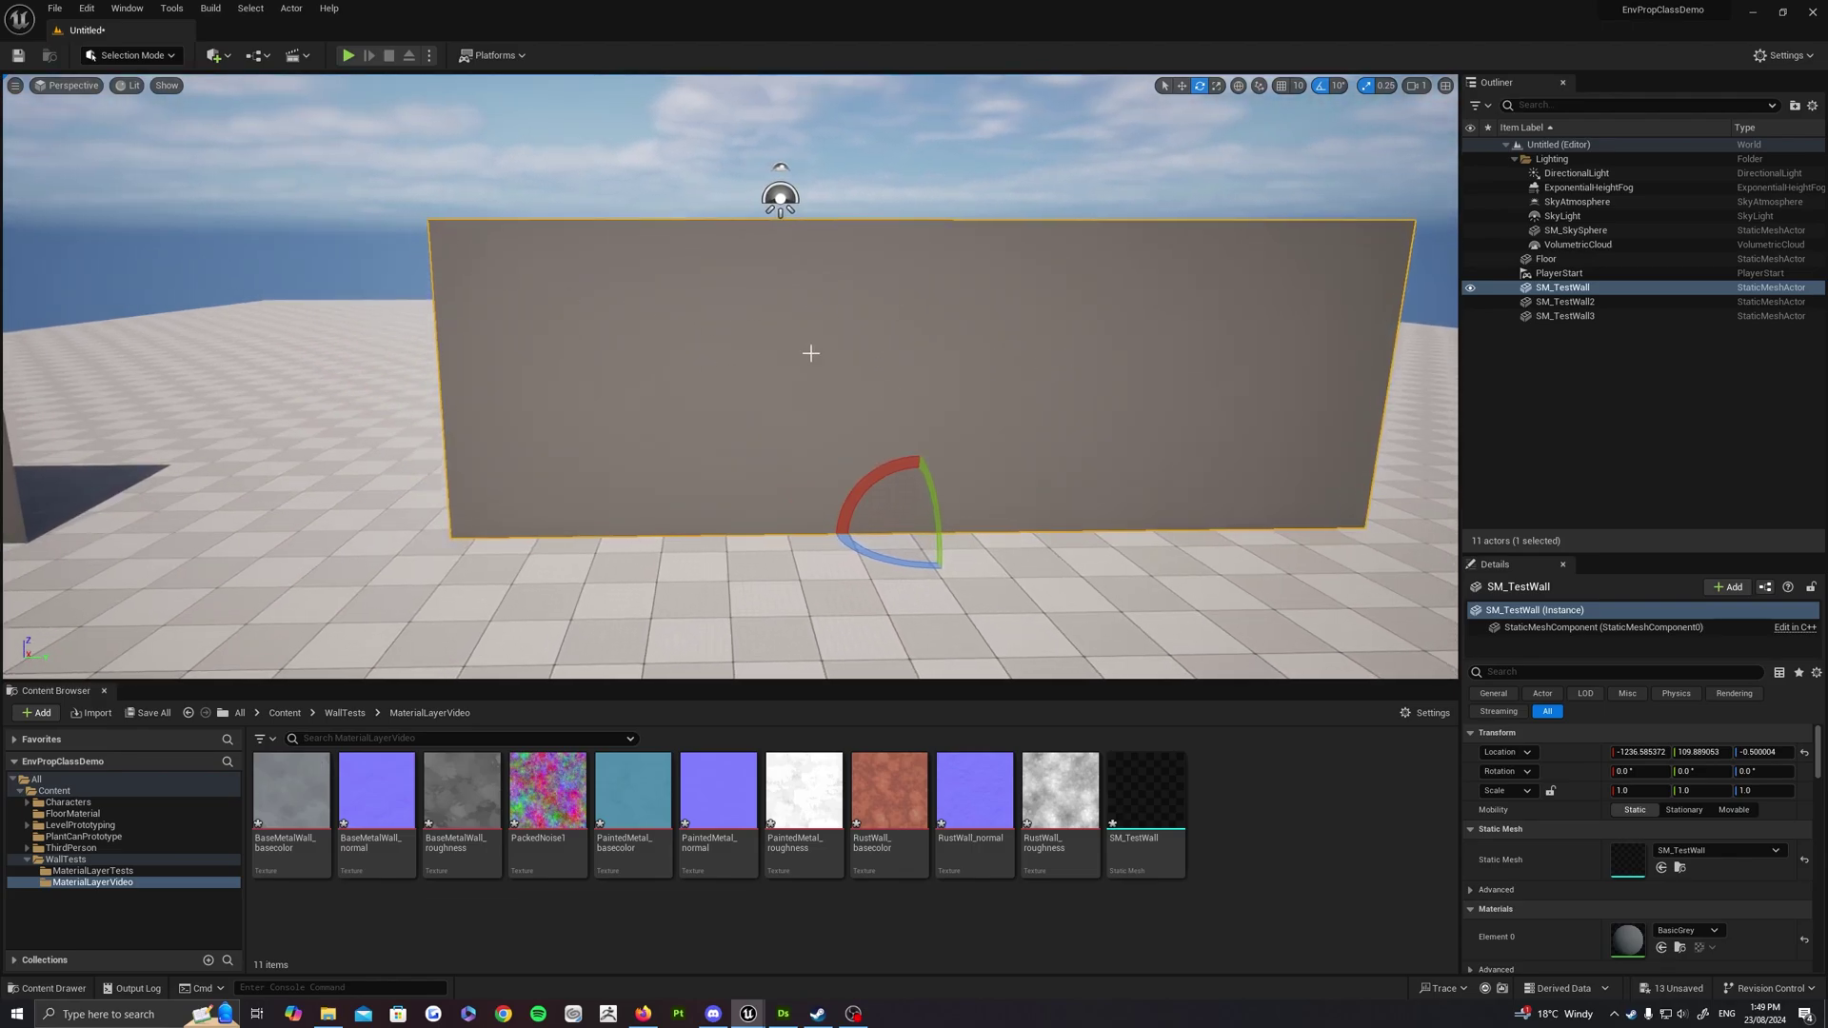
pyautogui.moveTo(811, 353); pyautogui.dragTo(905, 347, button='right')
pyautogui.moveTo(106, 112); pyautogui.dragTo(102, 110, button='right')
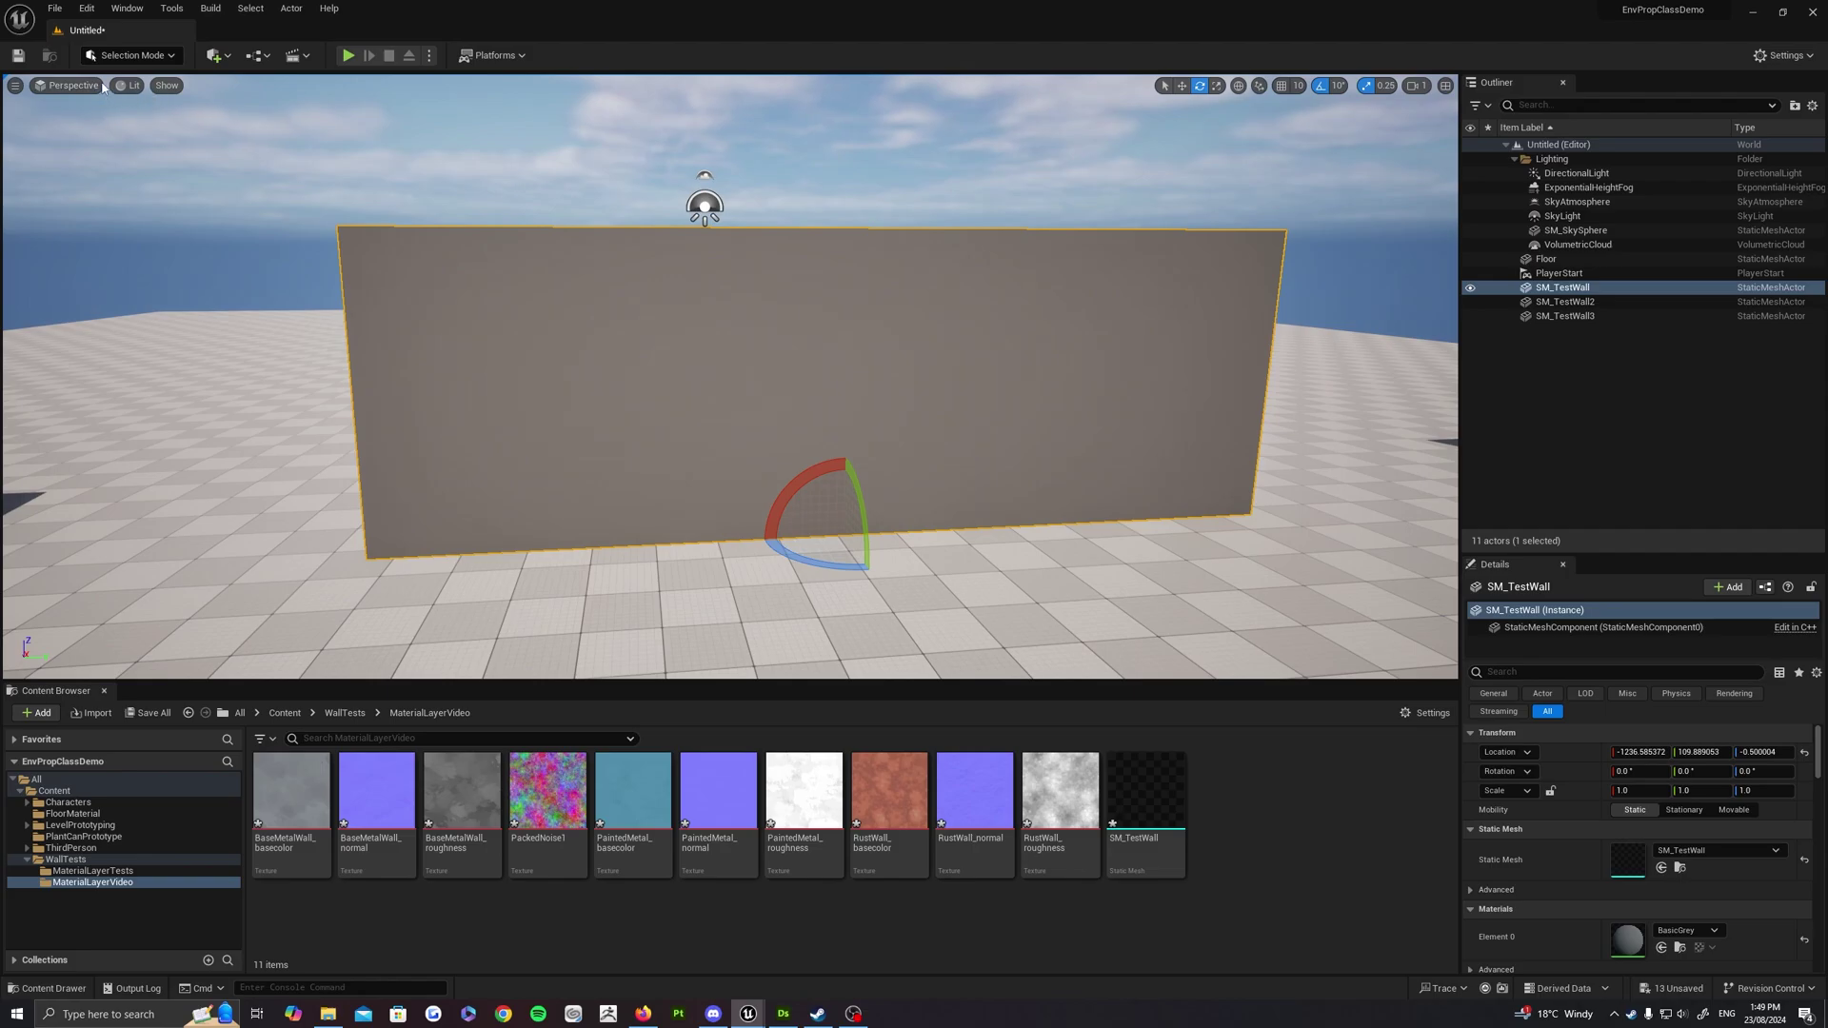
# Examine the vertex density of SM_TestWall in Wireframe view and return the viewport to Lit shading
pyautogui.click(89, 90)
pyautogui.click(128, 86)
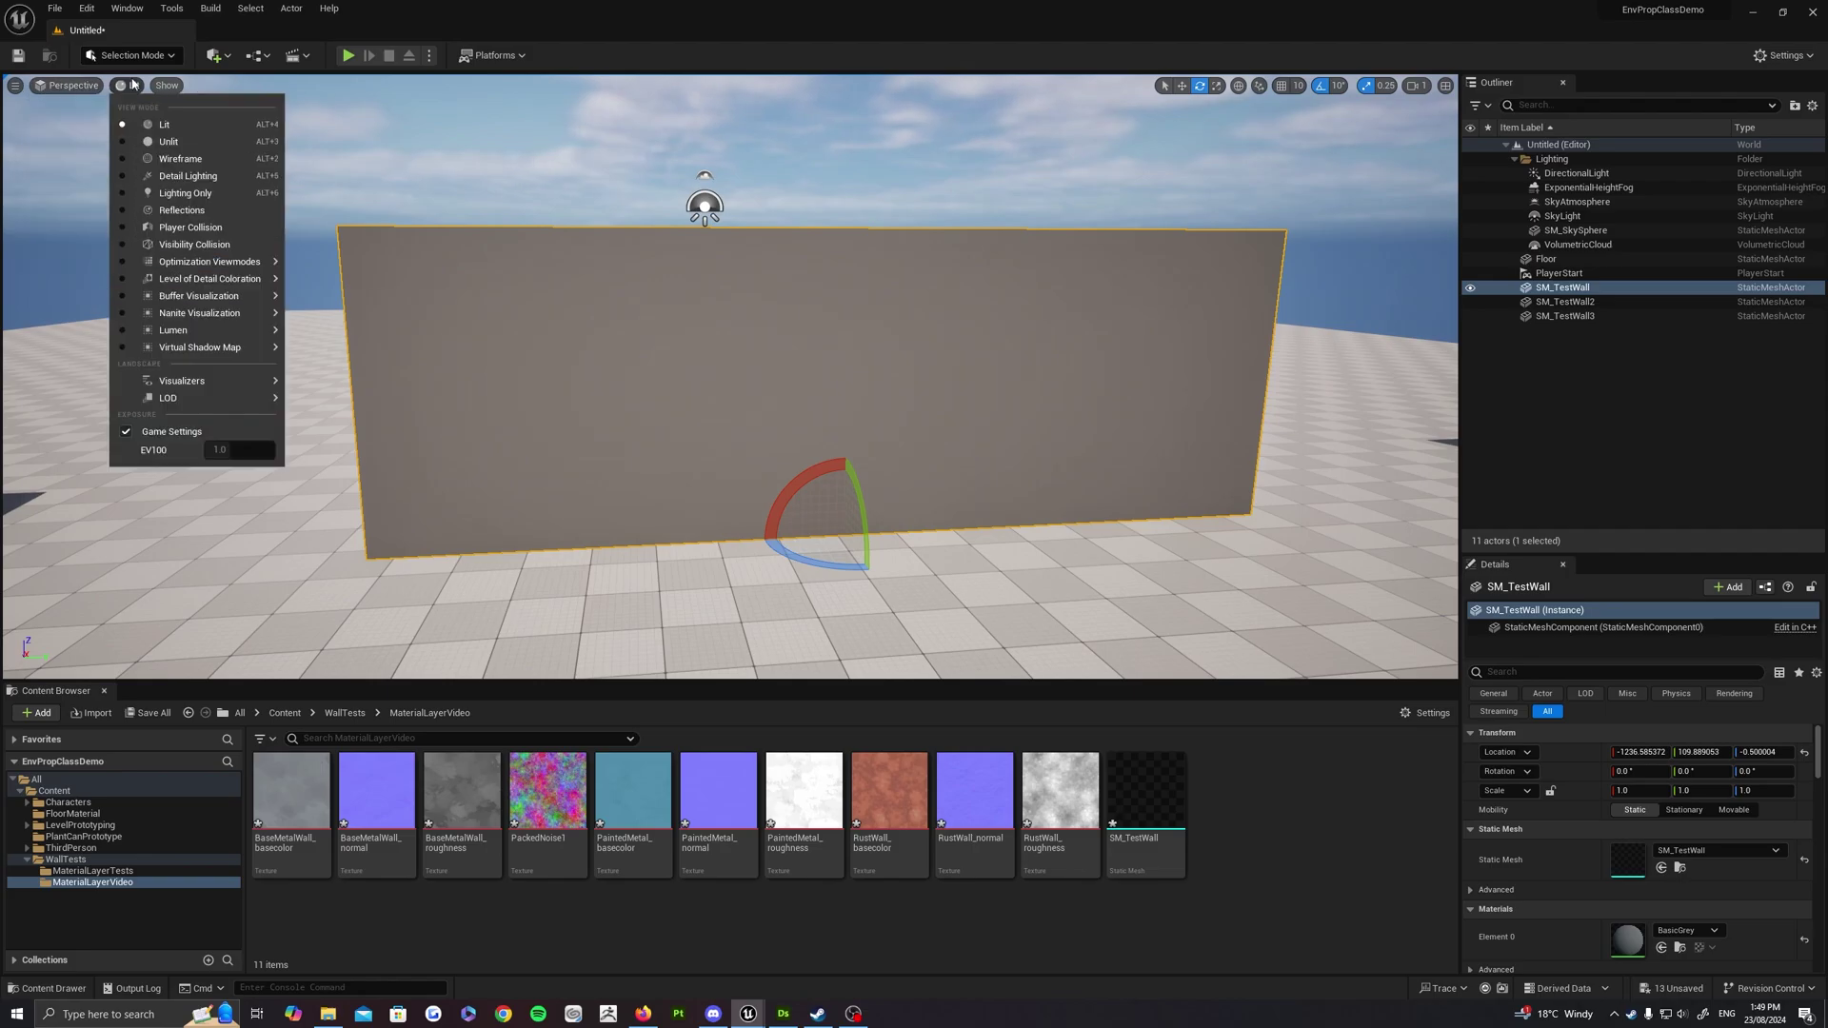
pyautogui.click(176, 158)
pyautogui.press('a')
pyautogui.moveTo(848, 362); pyautogui.dragTo(976, 364, button='right')
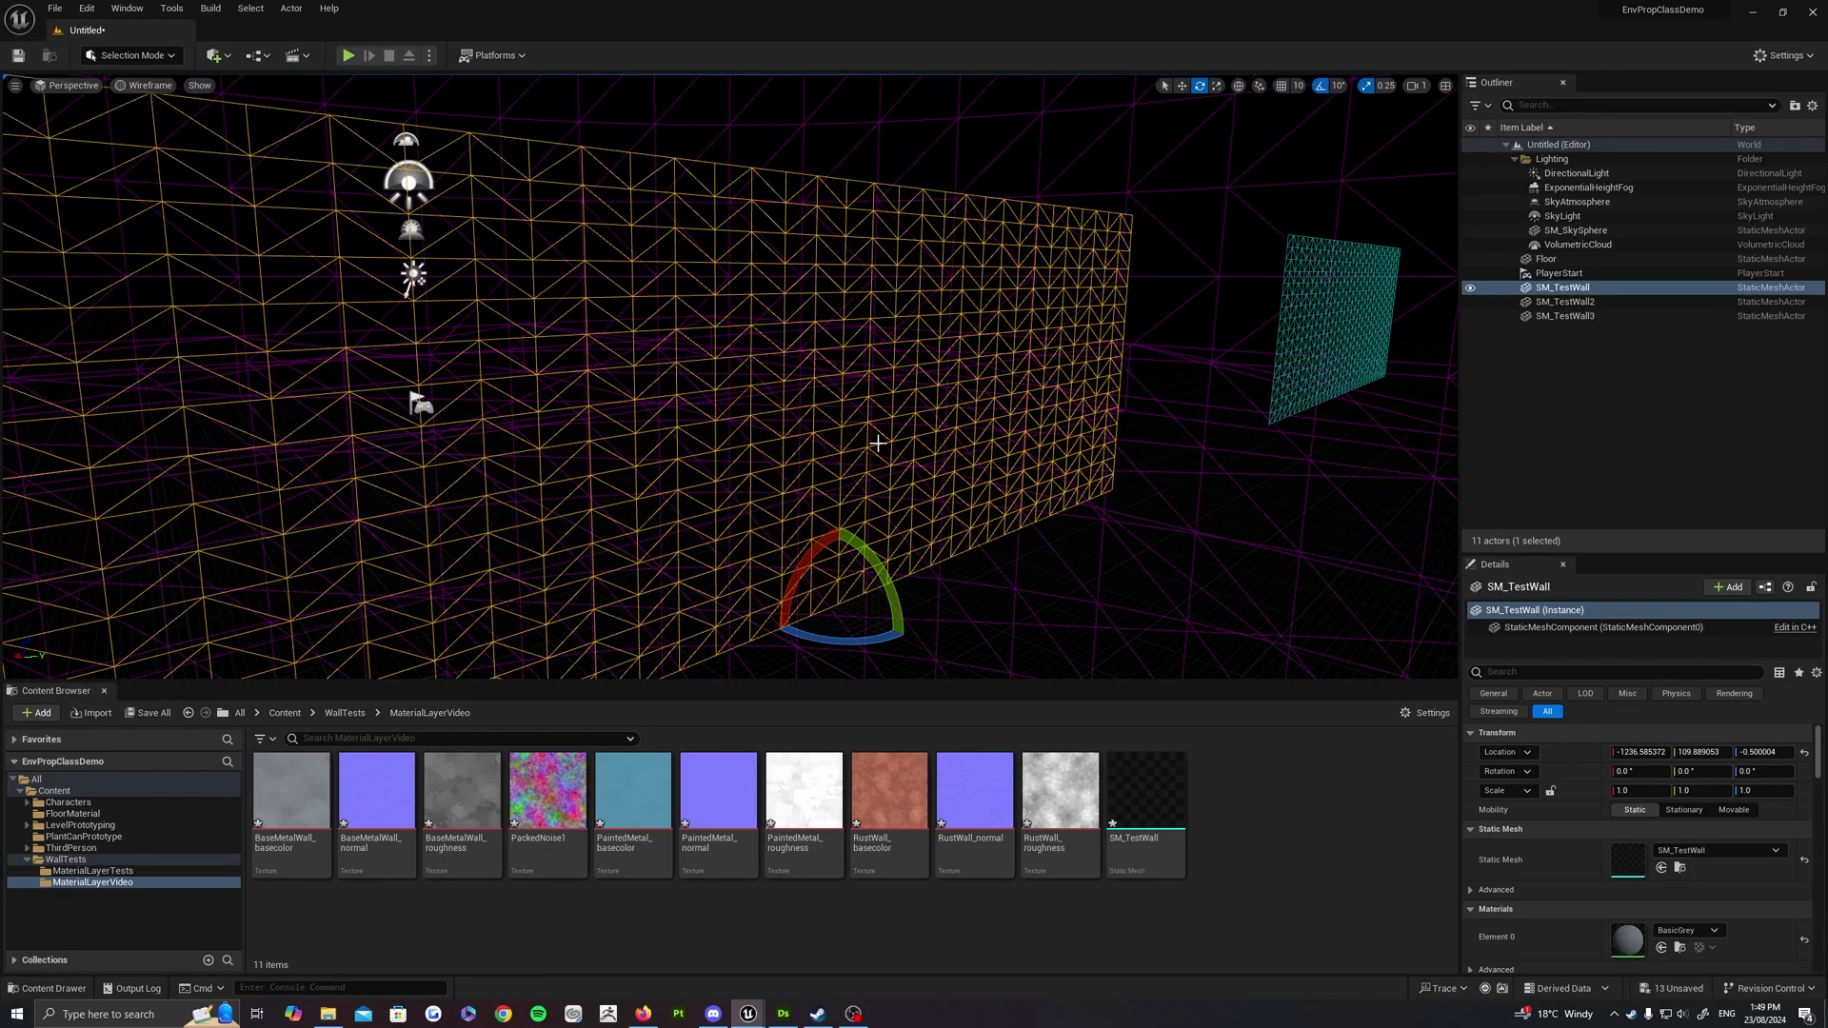
pyautogui.press('d')
pyautogui.moveTo(878, 444); pyautogui.dragTo(840, 453, button='right')
pyautogui.moveTo(950, 197); pyautogui.dragTo(893, 190, button='right')
pyautogui.press('a')
pyautogui.press('d')
pyautogui.moveTo(915, 415); pyautogui.dragTo(929, 402, button='right')
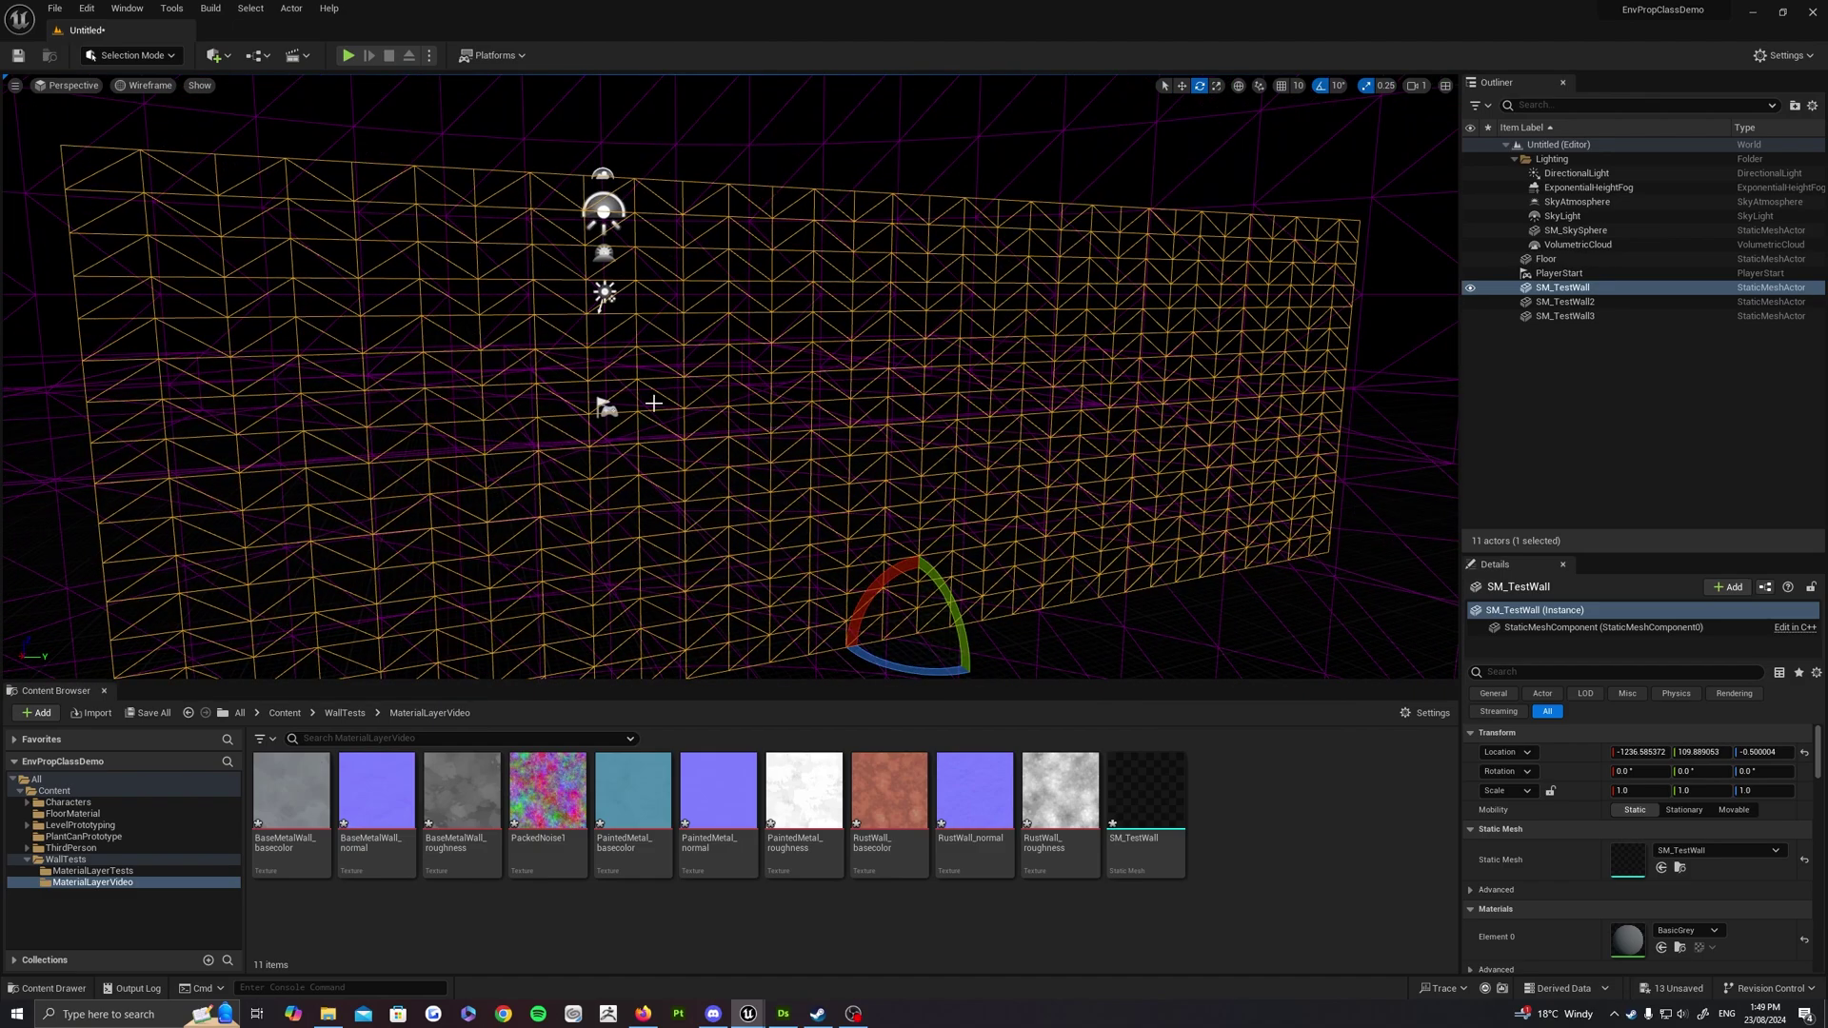
pyautogui.click(143, 85)
pyautogui.click(190, 126)
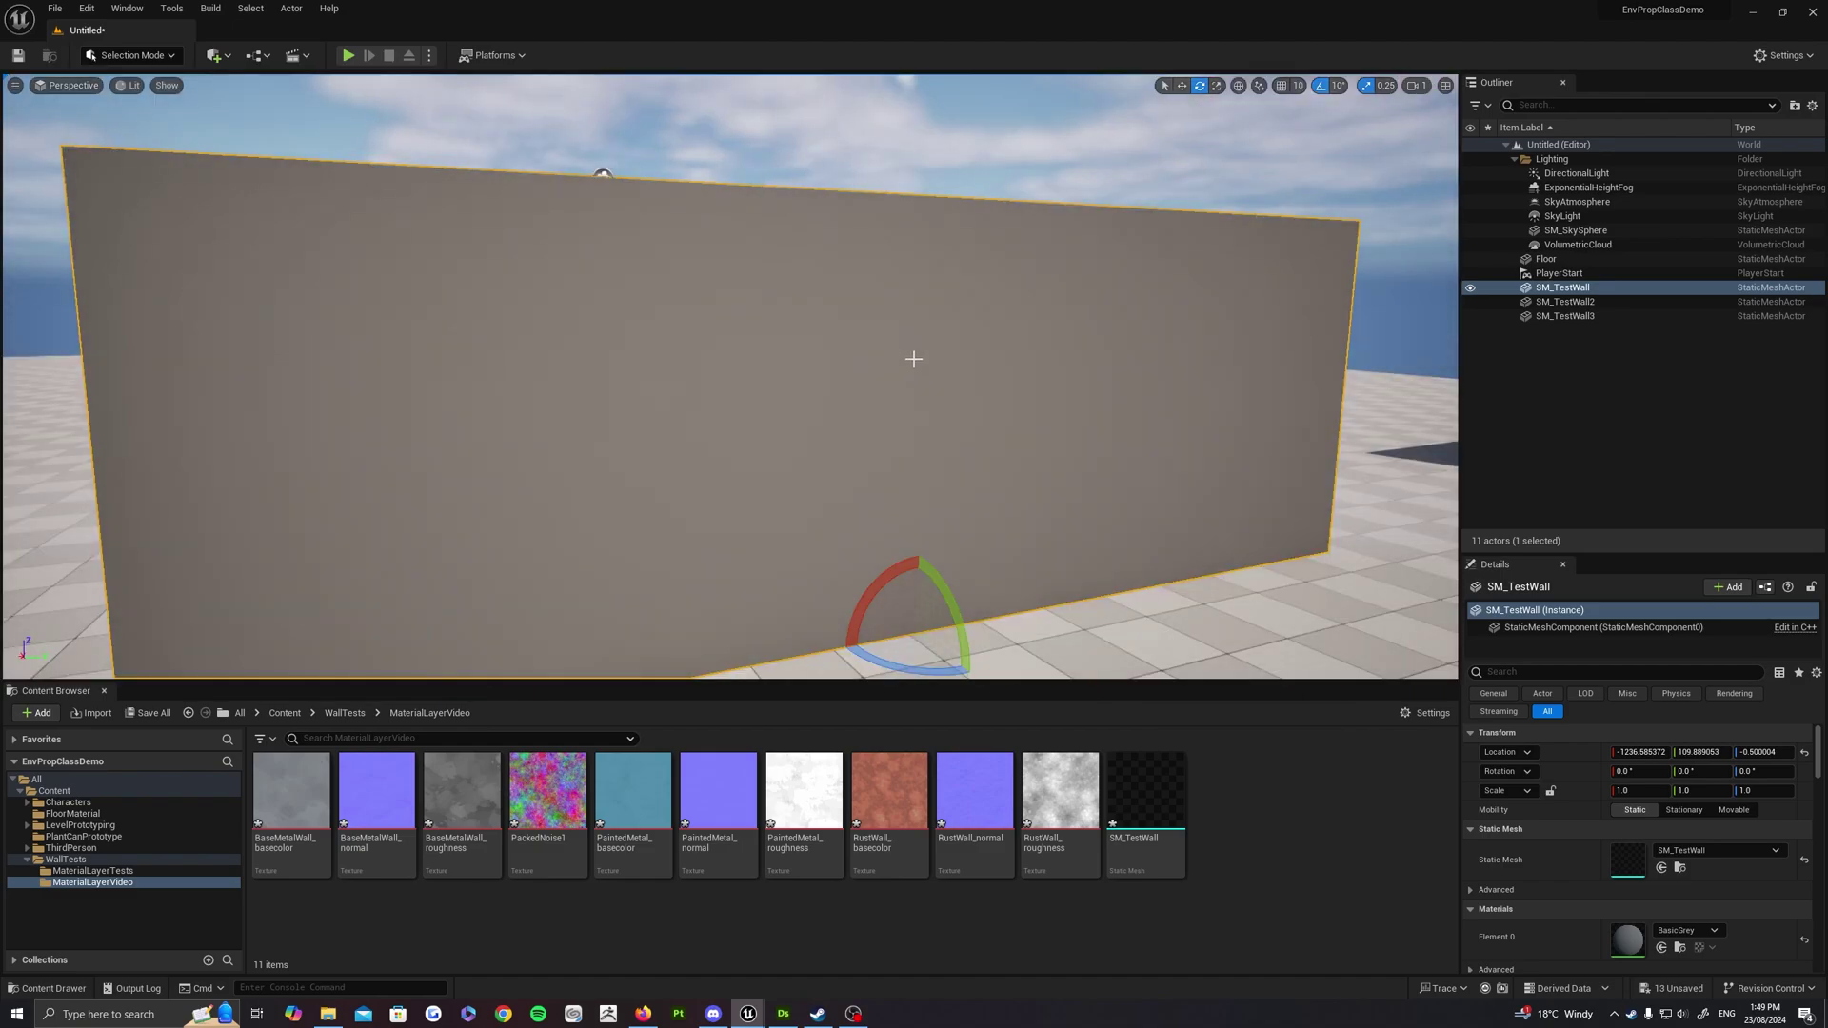
pyautogui.moveTo(190, 125); pyautogui.dragTo(180, 143, button='right')
pyautogui.press('d')
pyautogui.moveTo(861, 342); pyautogui.dragTo(825, 343, button='right')
pyautogui.press('s')
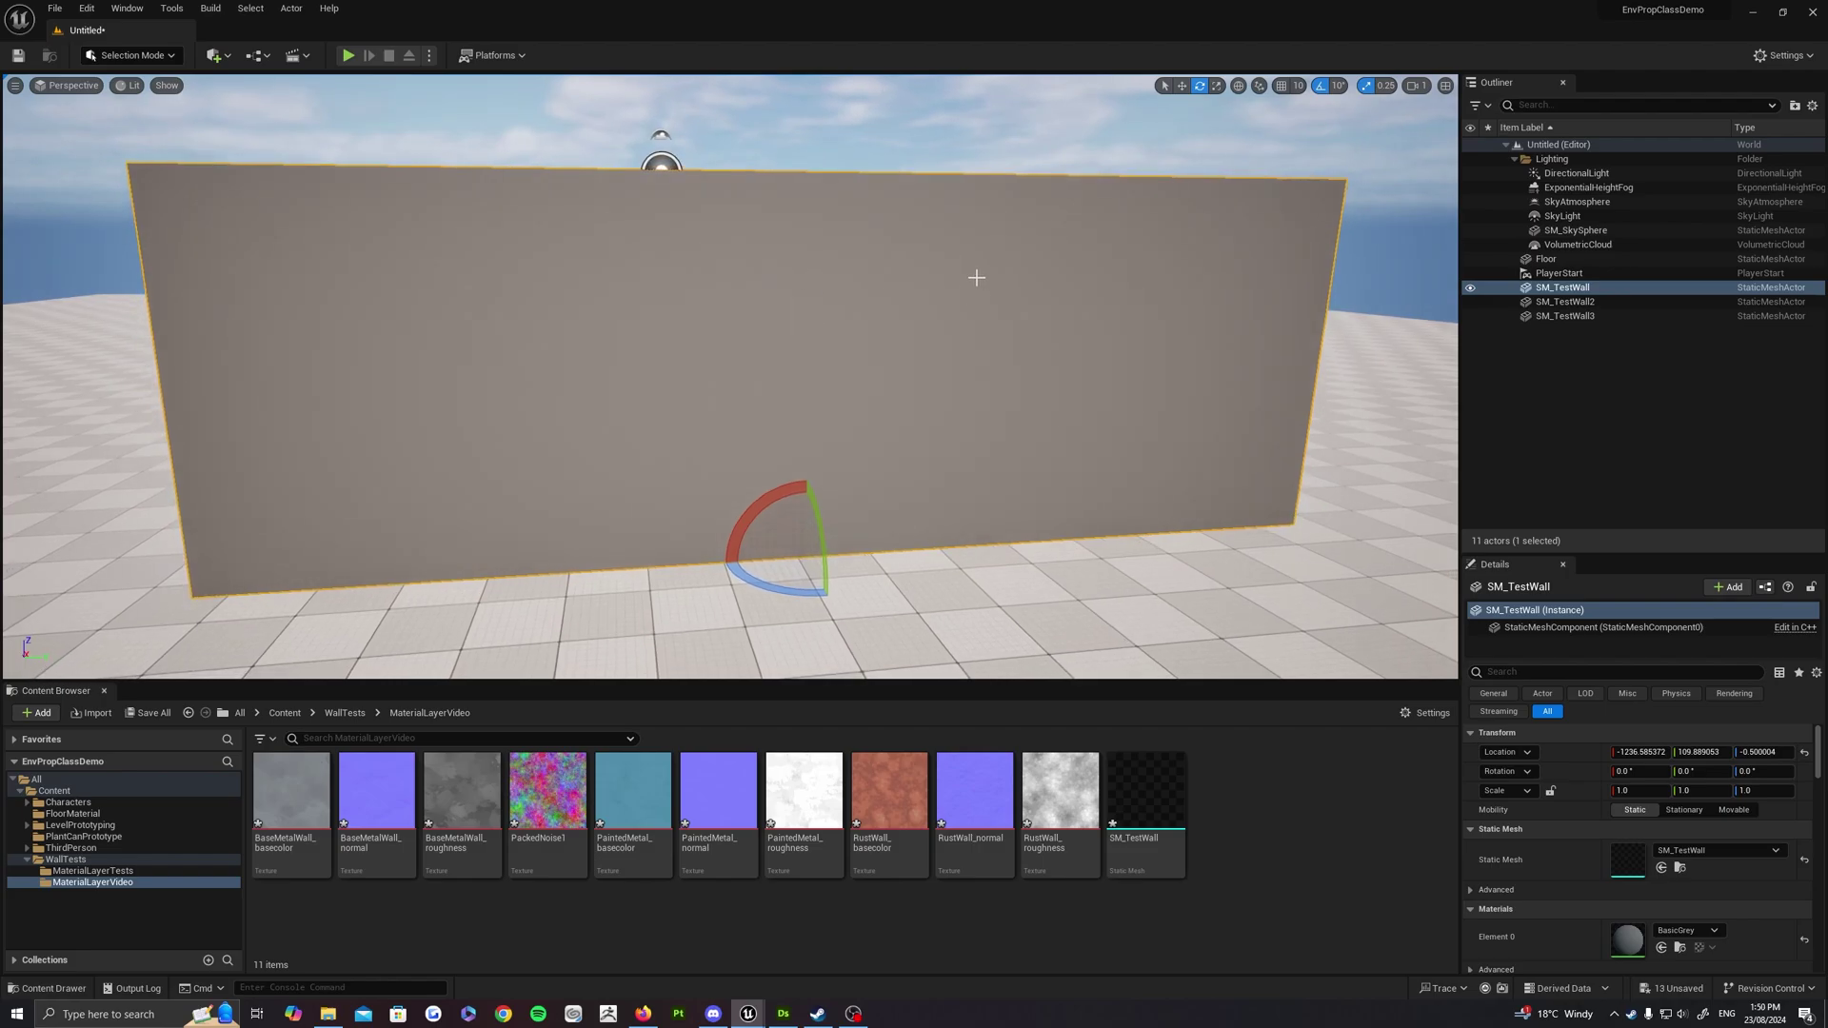
pyautogui.moveTo(929, 356)
pyautogui.mouseDown(button='right')
pyautogui.moveTo(960, 356)
pyautogui.moveTo(937, 354)
pyautogui.mouseUp(button='right')
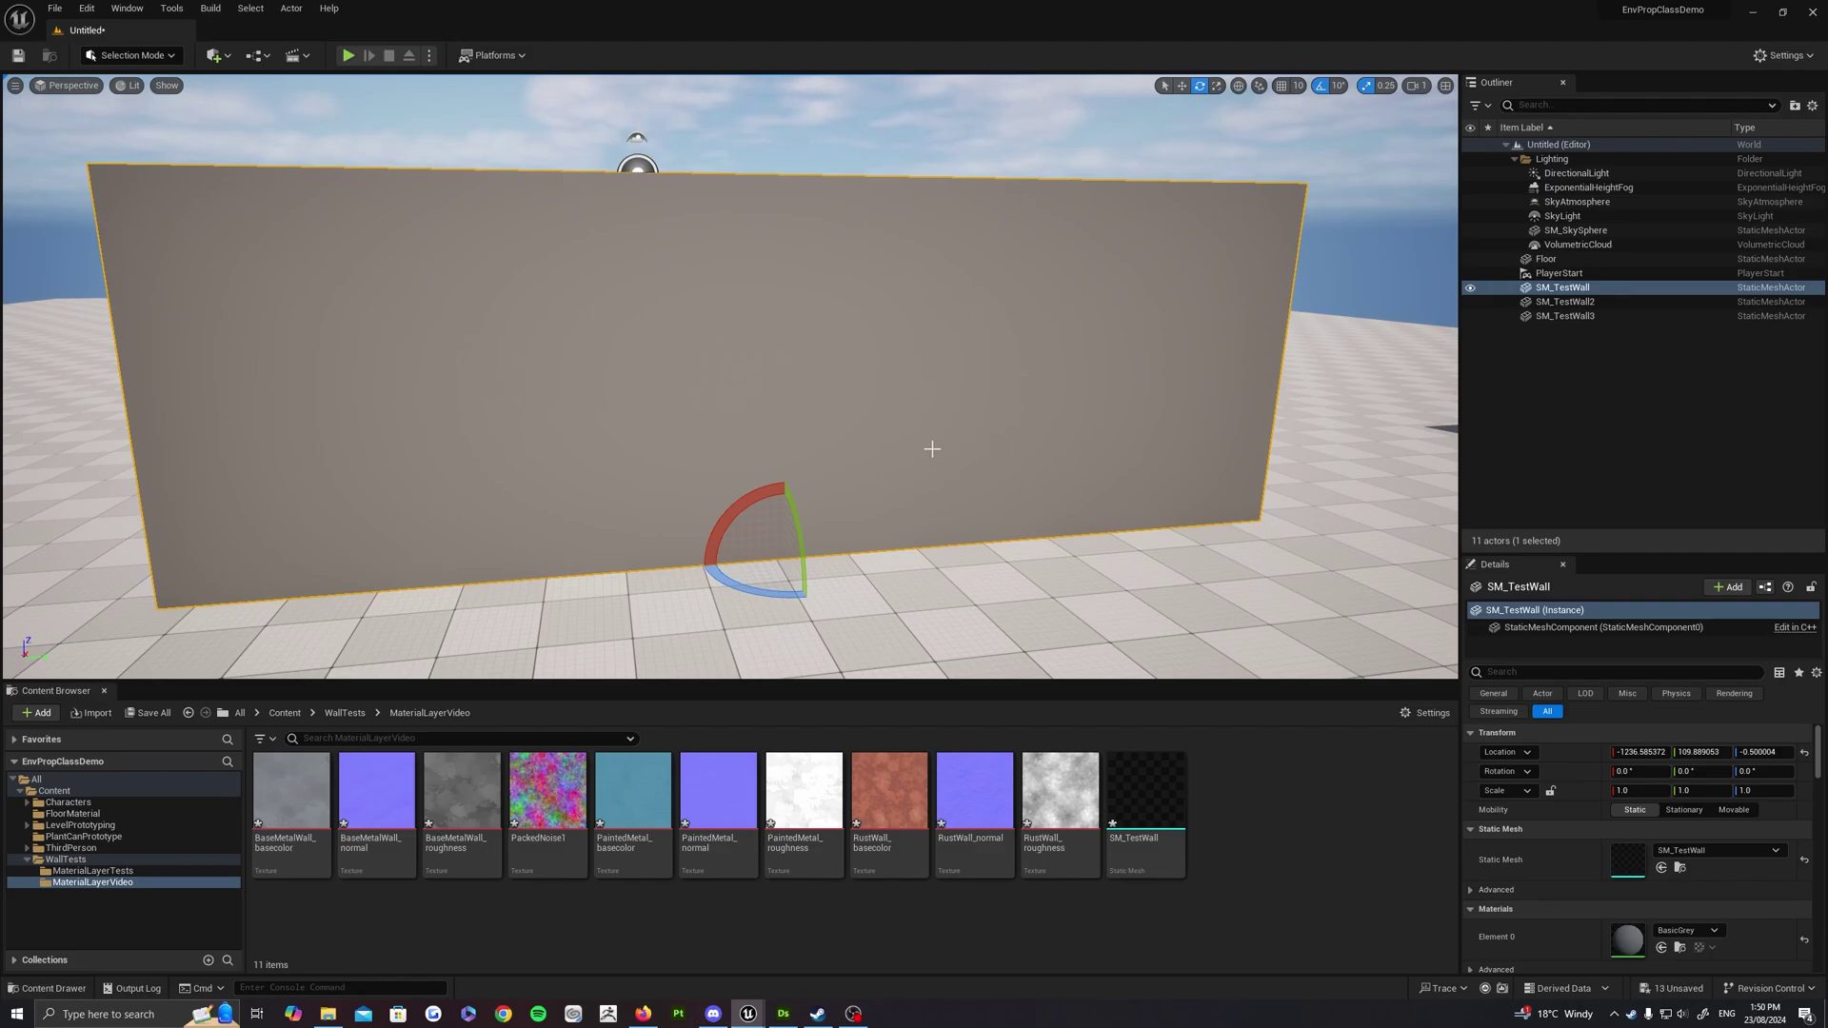
pyautogui.moveTo(1188, 401)
pyautogui.mouseDown(button='right')
pyautogui.moveTo(1177, 413)
pyautogui.moveTo(1134, 385)
pyautogui.moveTo(1179, 389)
pyautogui.mouseUp(button='right')
pyautogui.press('s')
pyautogui.press('w')
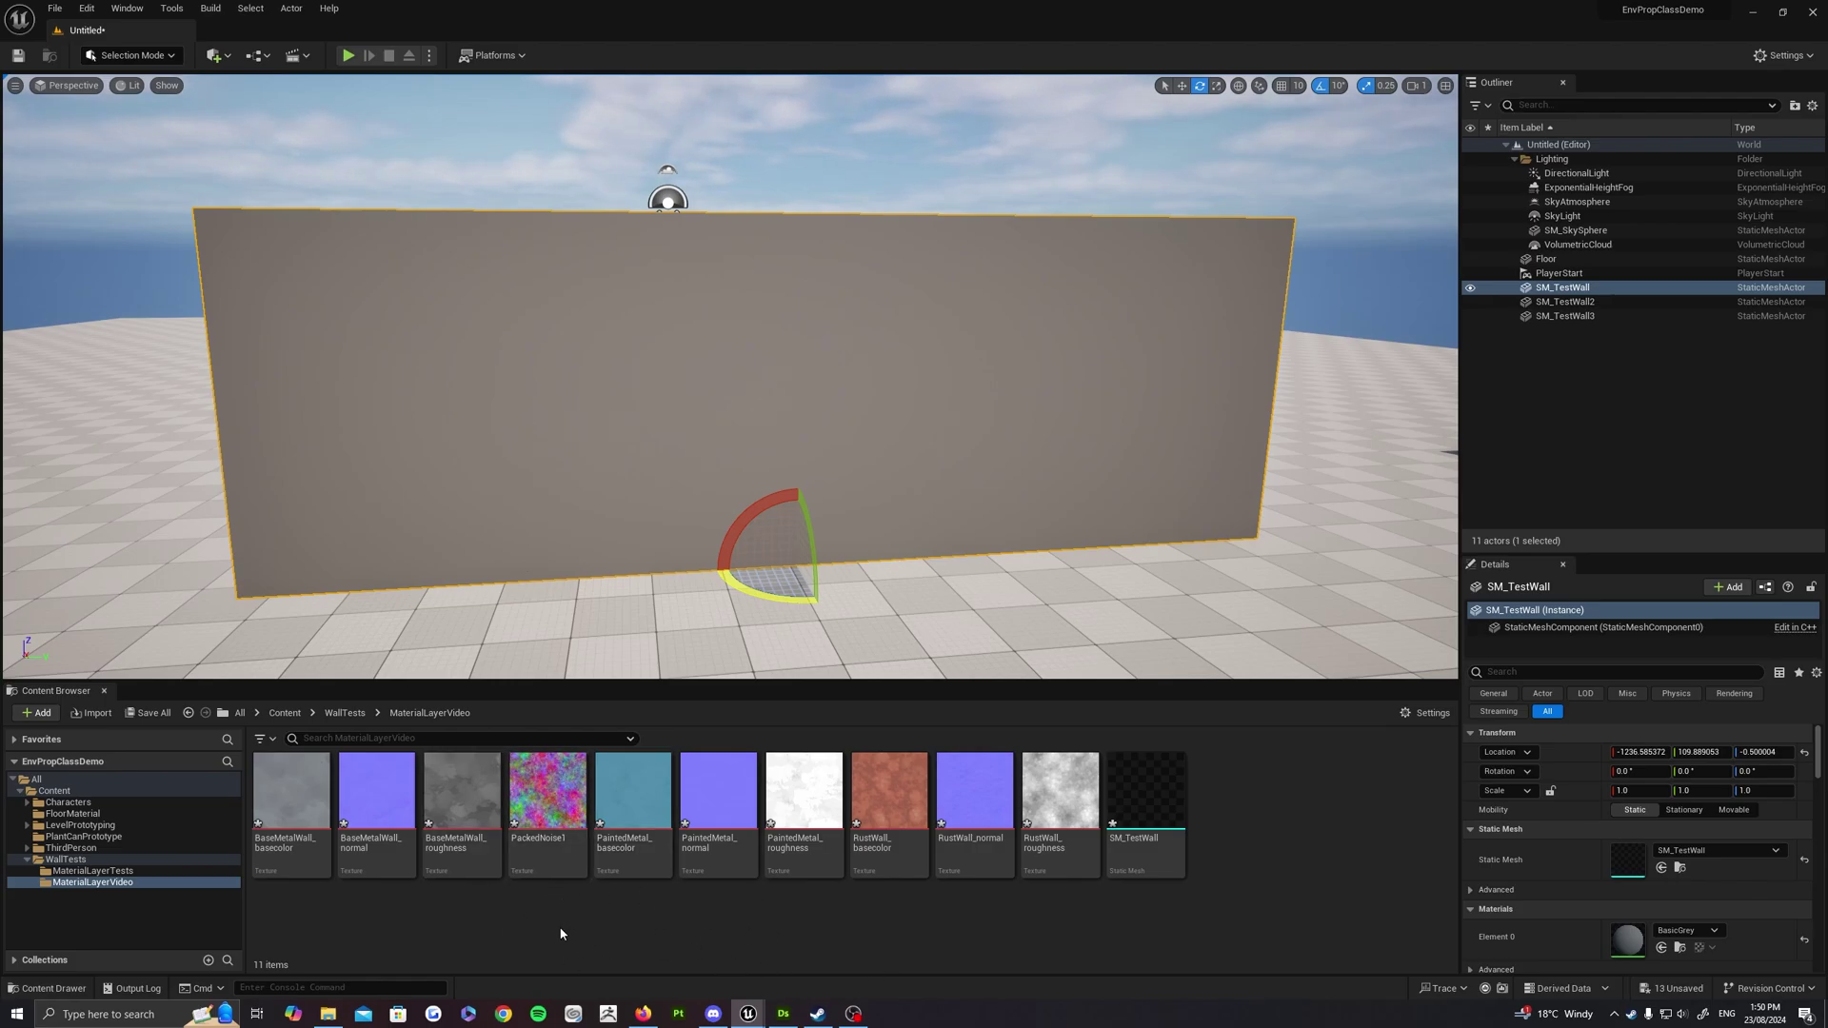
# Open the PackedNoise1 texture in the texture editor and maximise its window
pyautogui.doubleClick(551, 860)
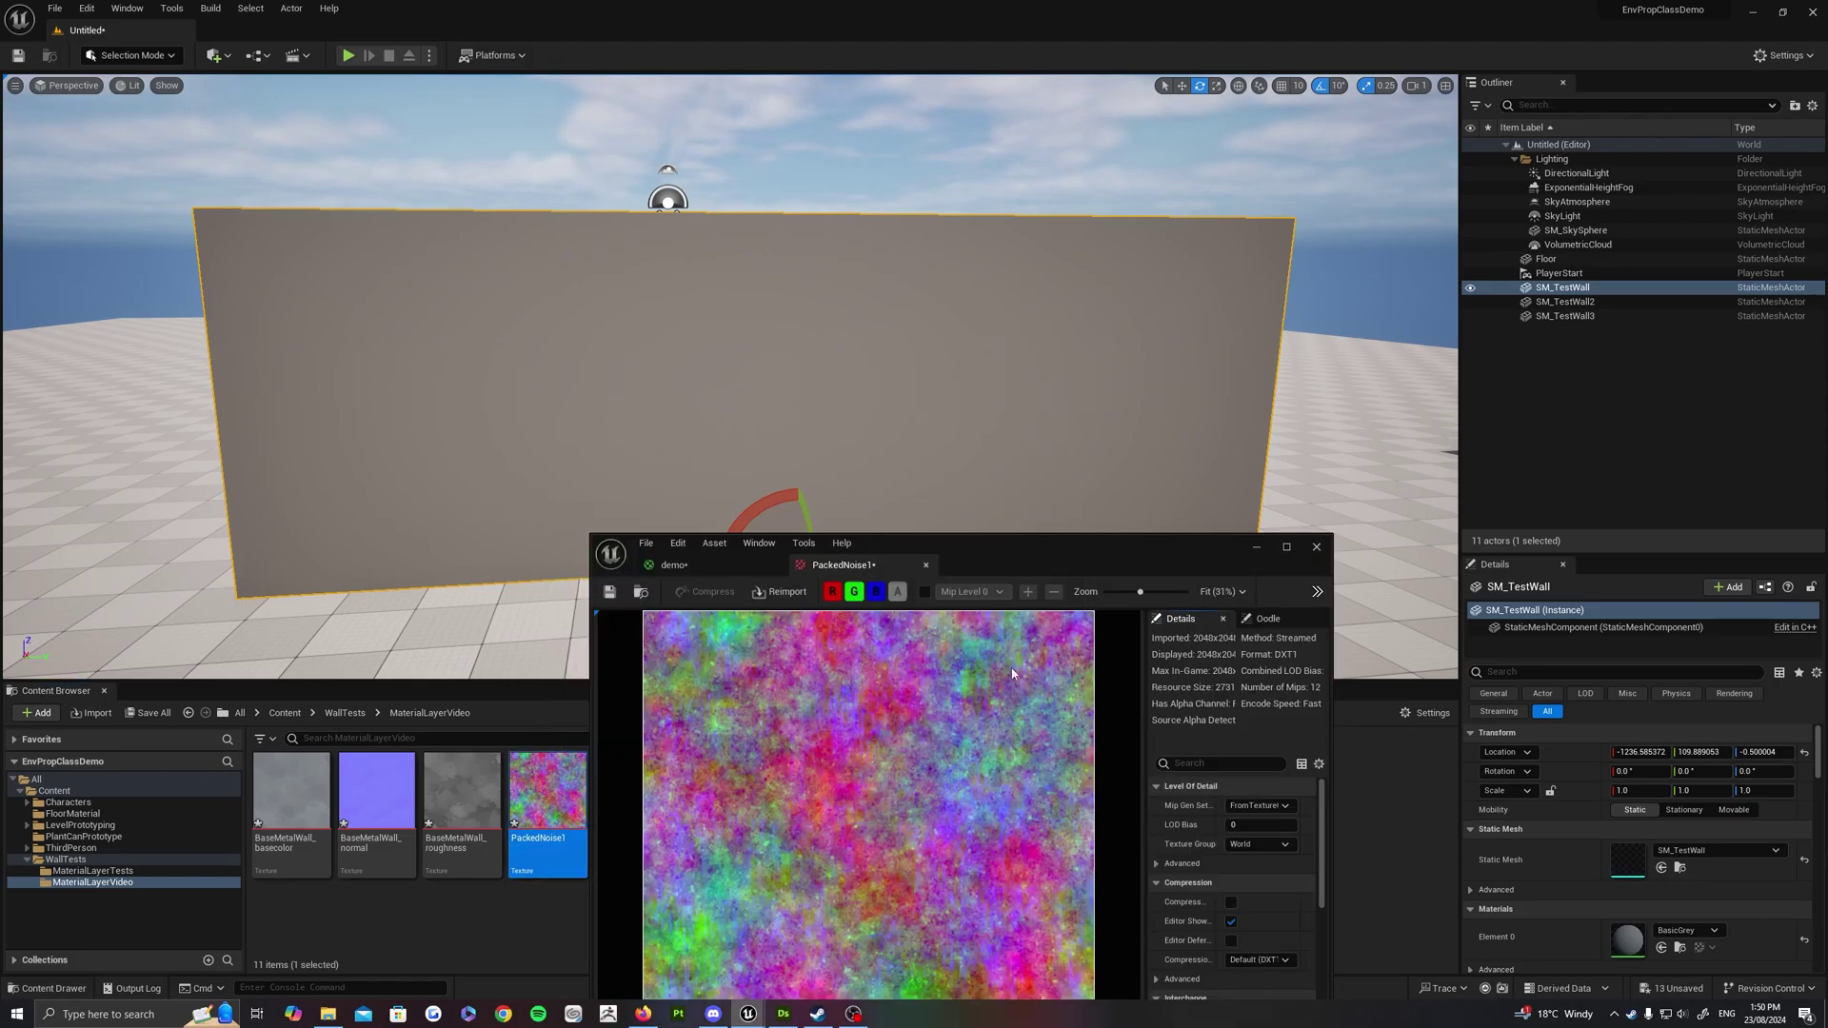
pyautogui.moveTo(1058, 555); pyautogui.dragTo(973, 267)
pyautogui.doubleClick(973, 266)
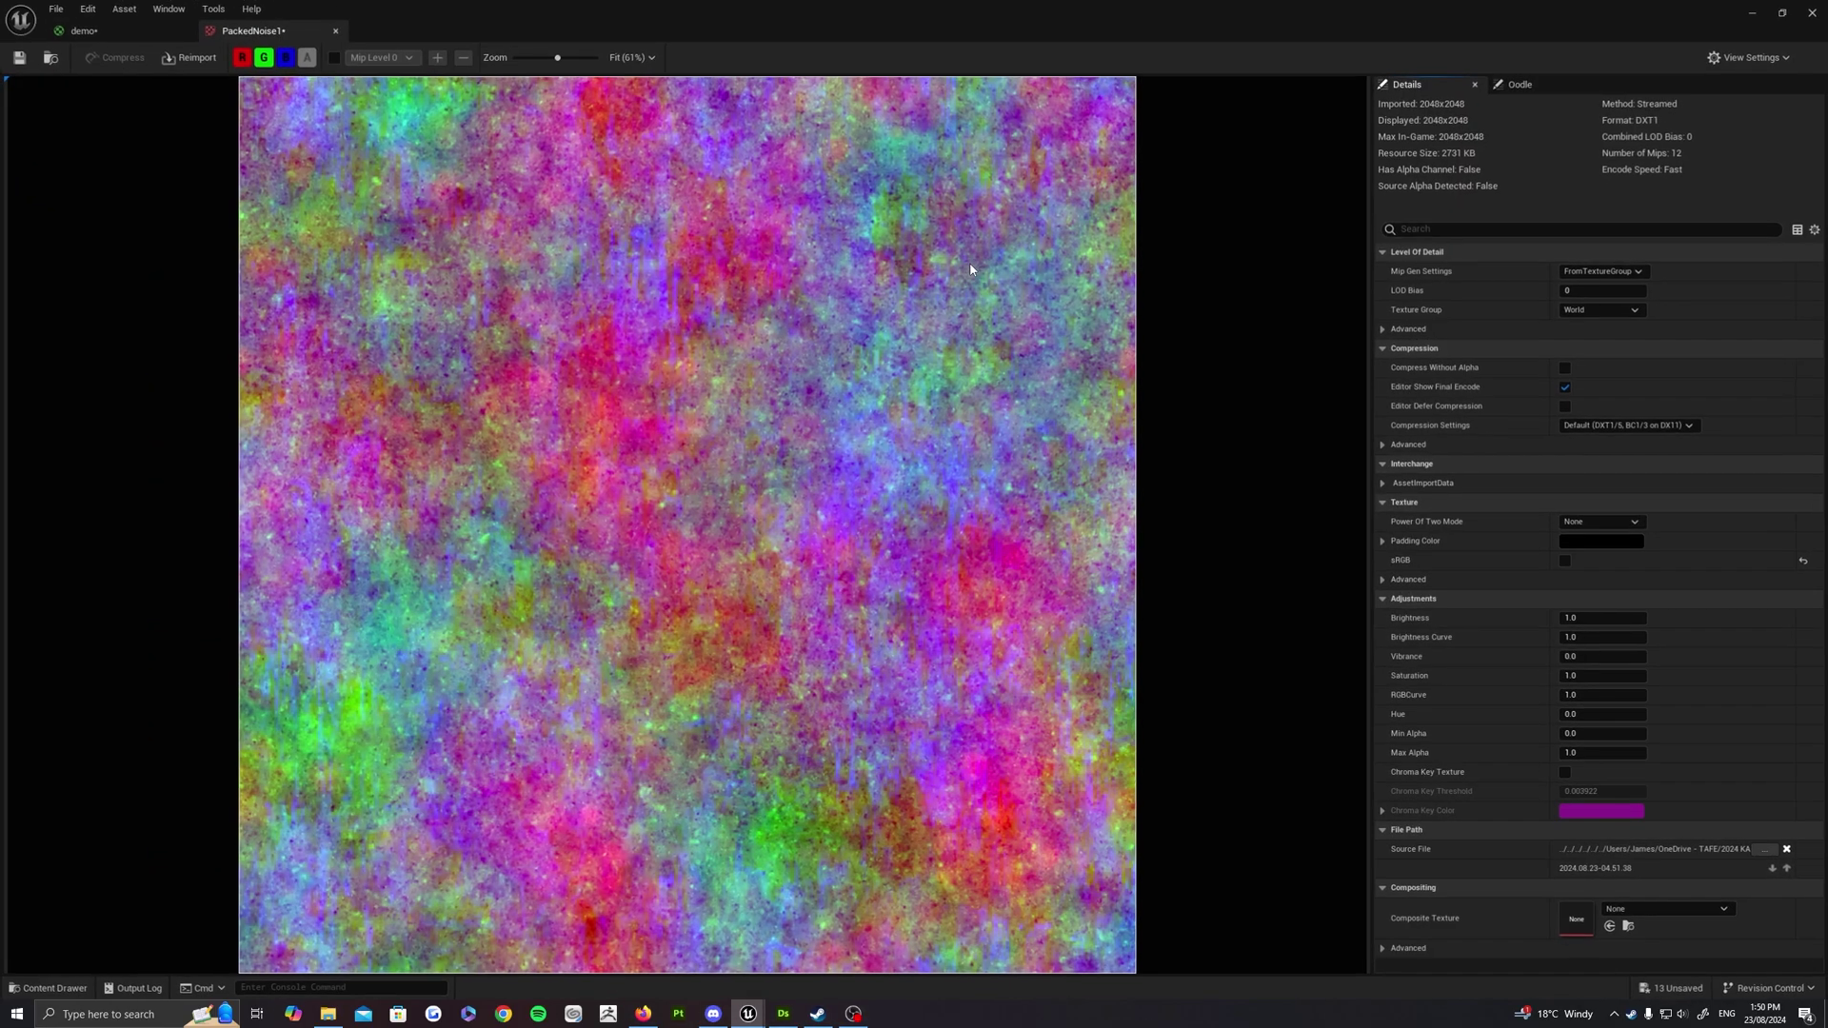
# Inspect the red, green and blue channels of PackedNoise1 one at a time, and minimise the texture editor
pyautogui.click(263, 58)
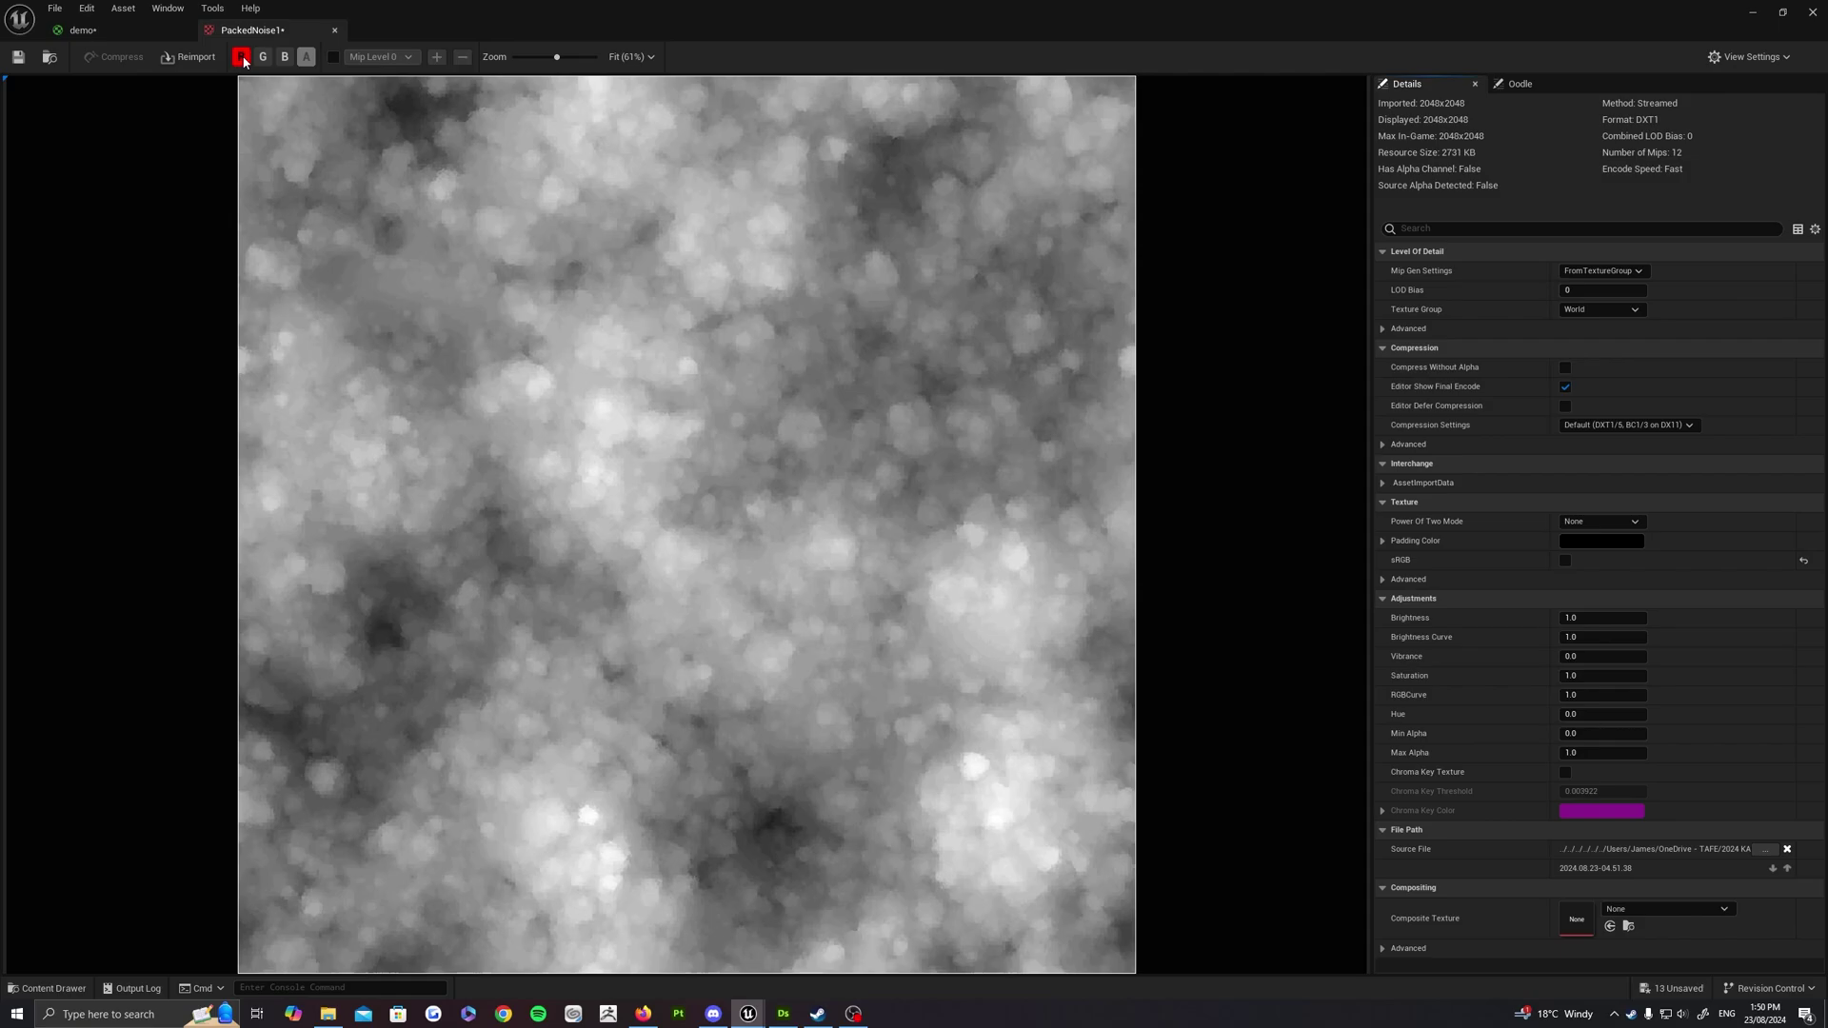
pyautogui.click(263, 57)
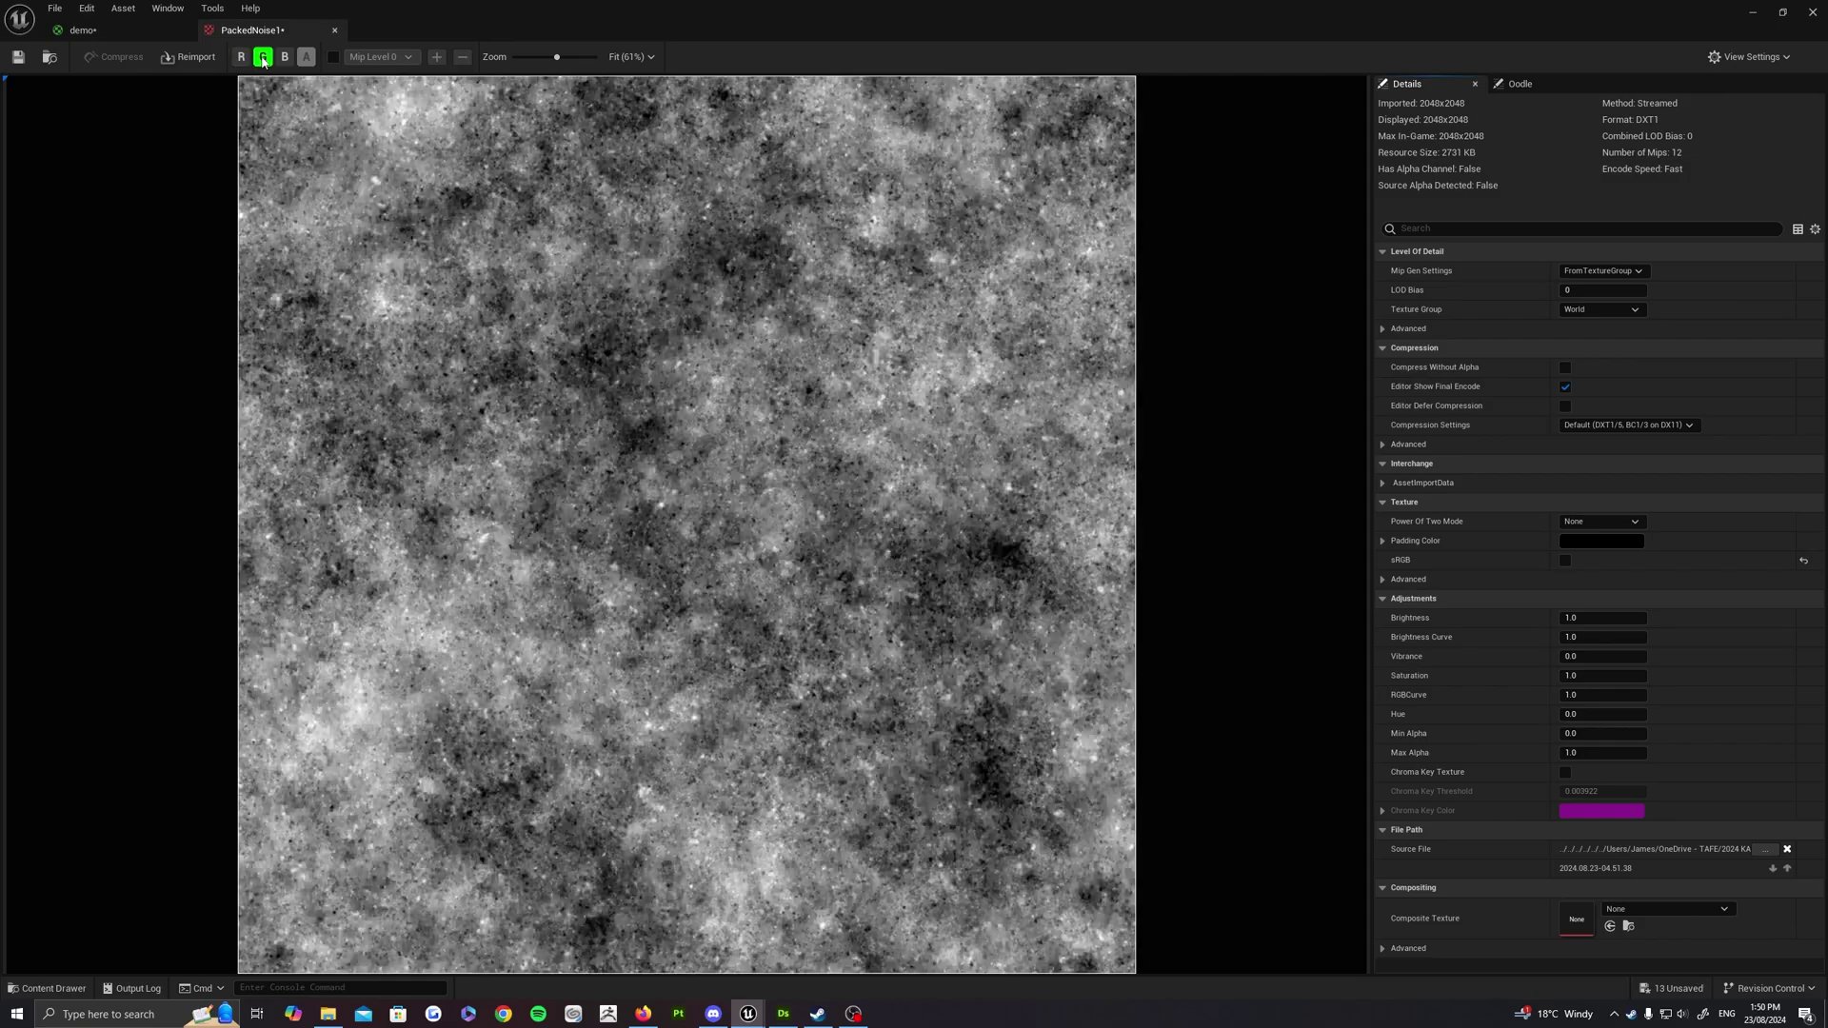
pyautogui.click(281, 59)
pyautogui.click(266, 60)
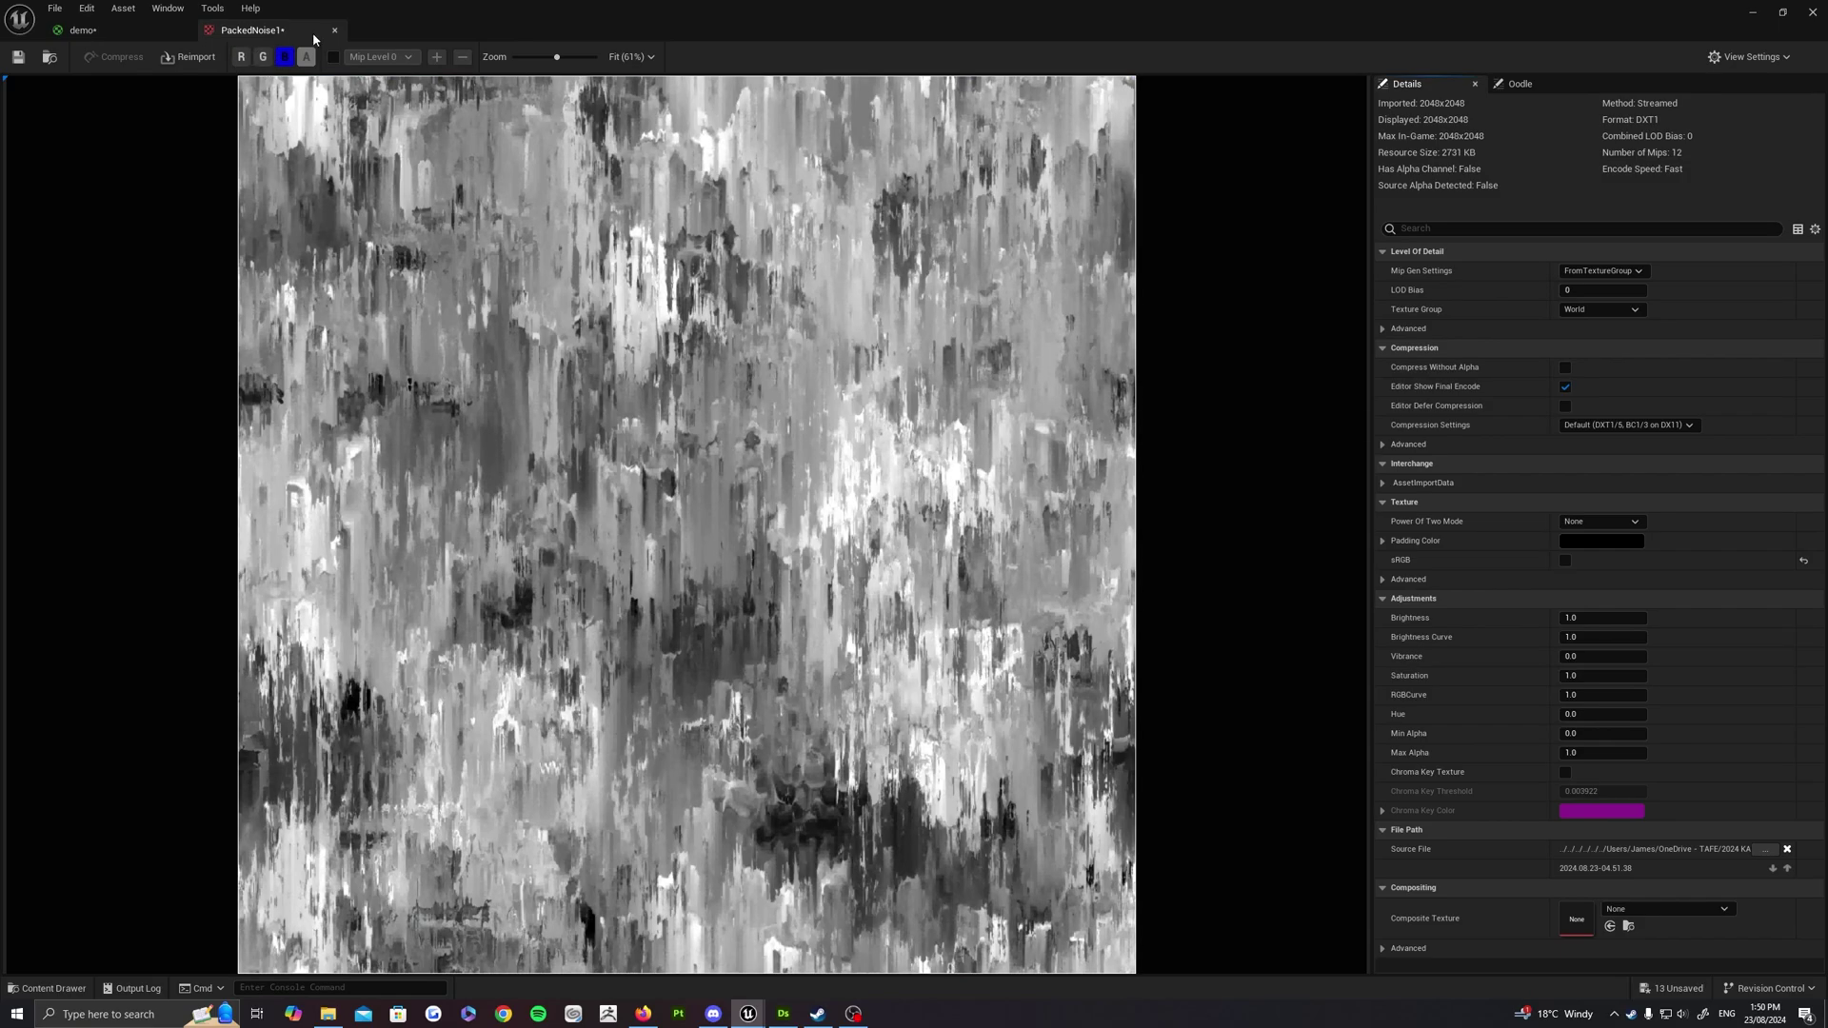
pyautogui.click(1754, 15)
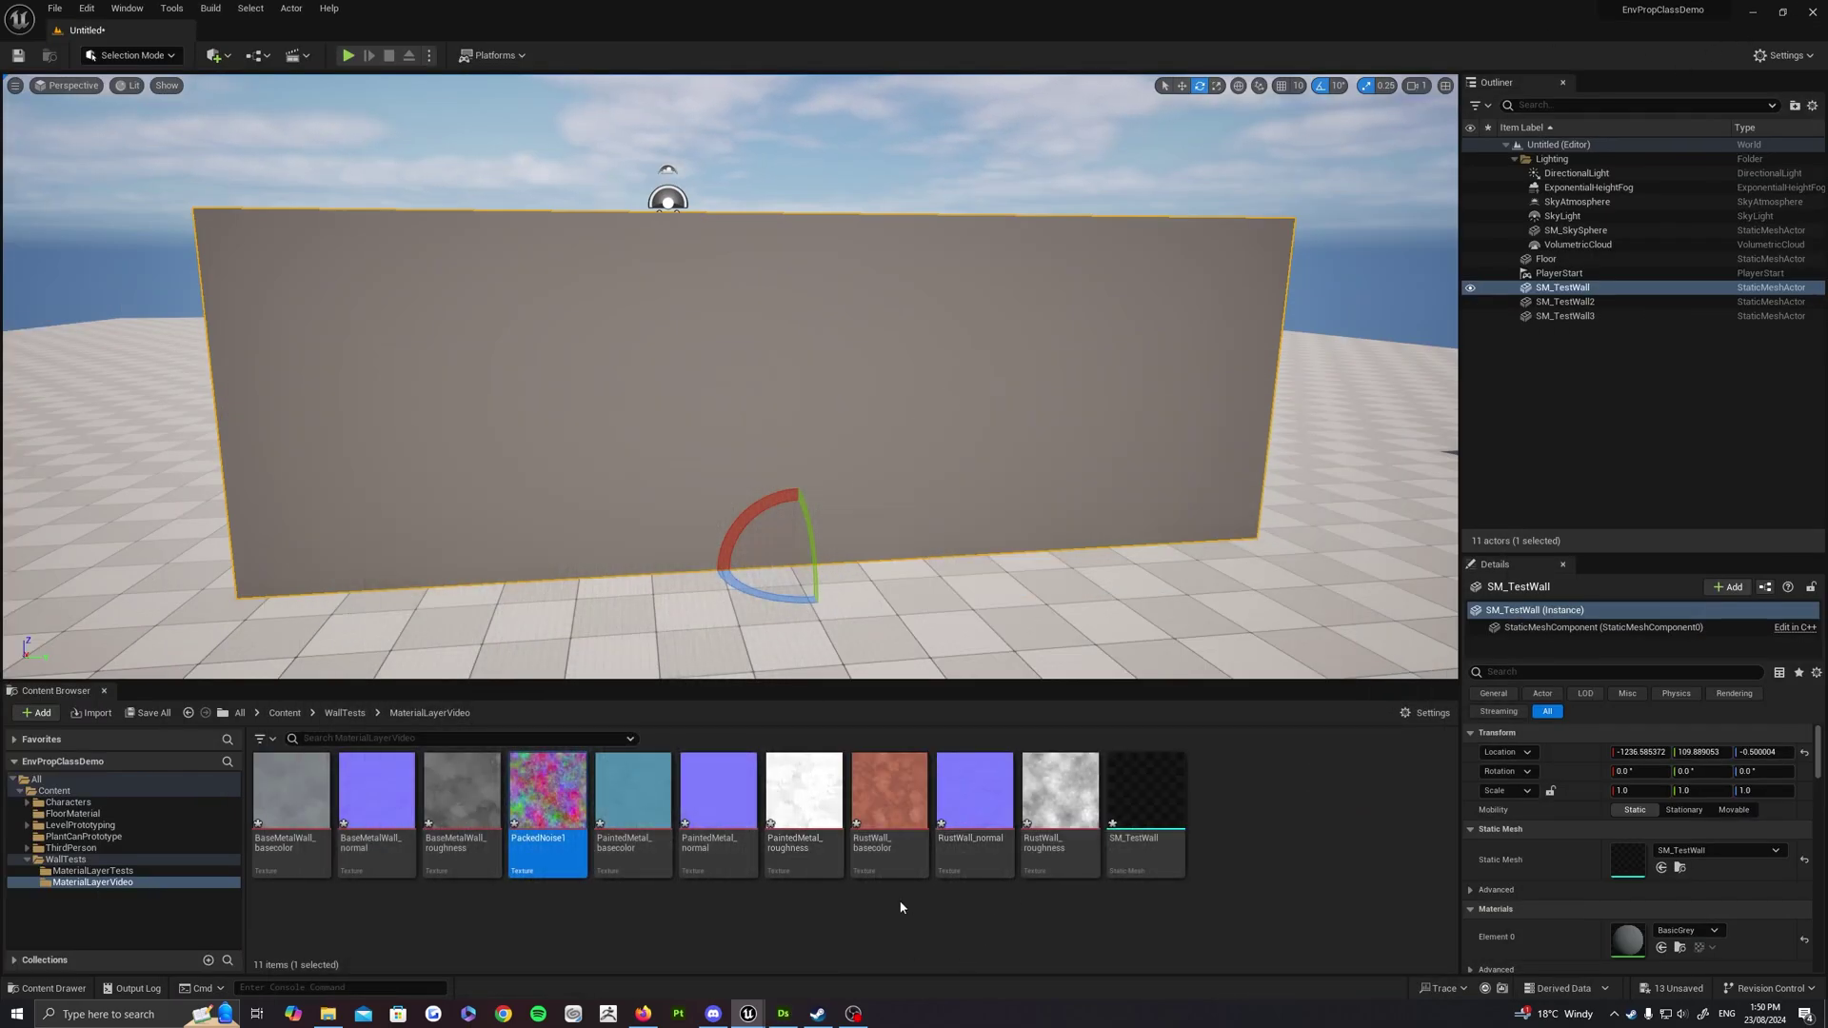
# Switch to Adobe Substance 3D Designer and examine the grayscale noise nodes feeding the RGBA Merge node in the PaintedMetal graph
pyautogui.click(786, 1013)
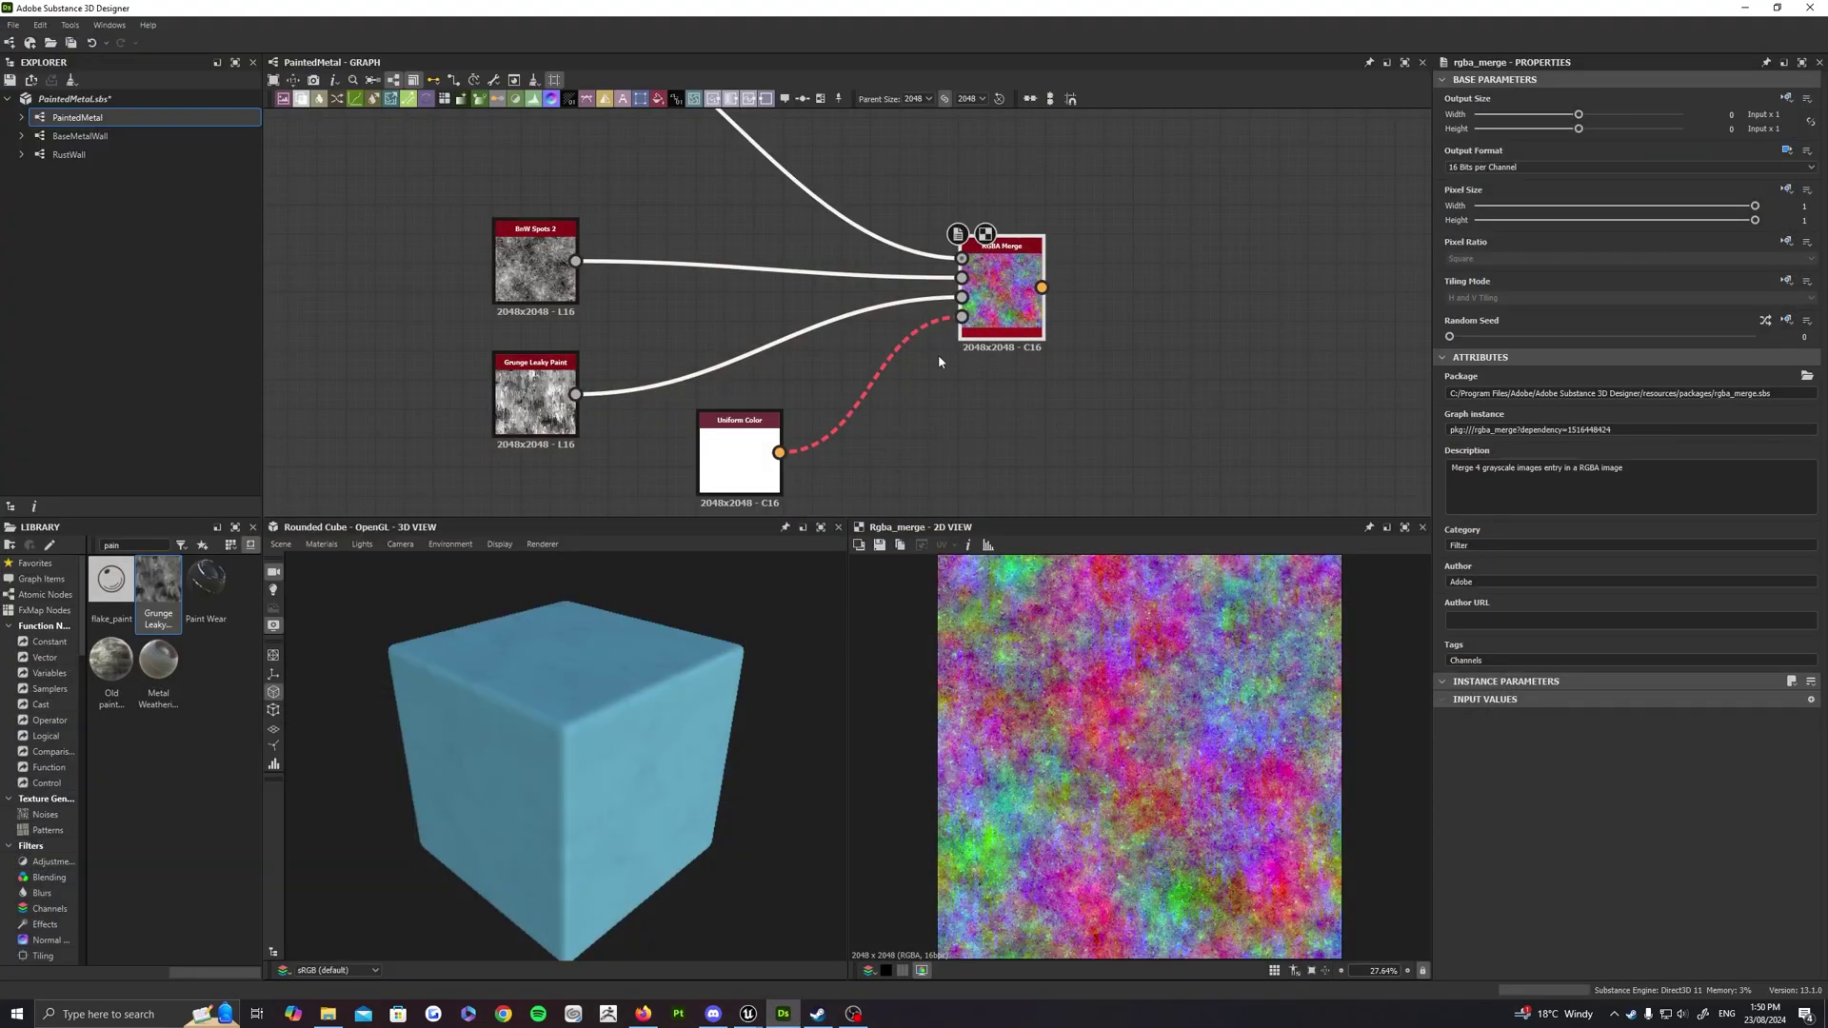
pyautogui.rightClick(936, 386)
pyautogui.click(1190, 291)
pyautogui.moveTo(1150, 358); pyautogui.dragTo(1196, 331, button='middle')
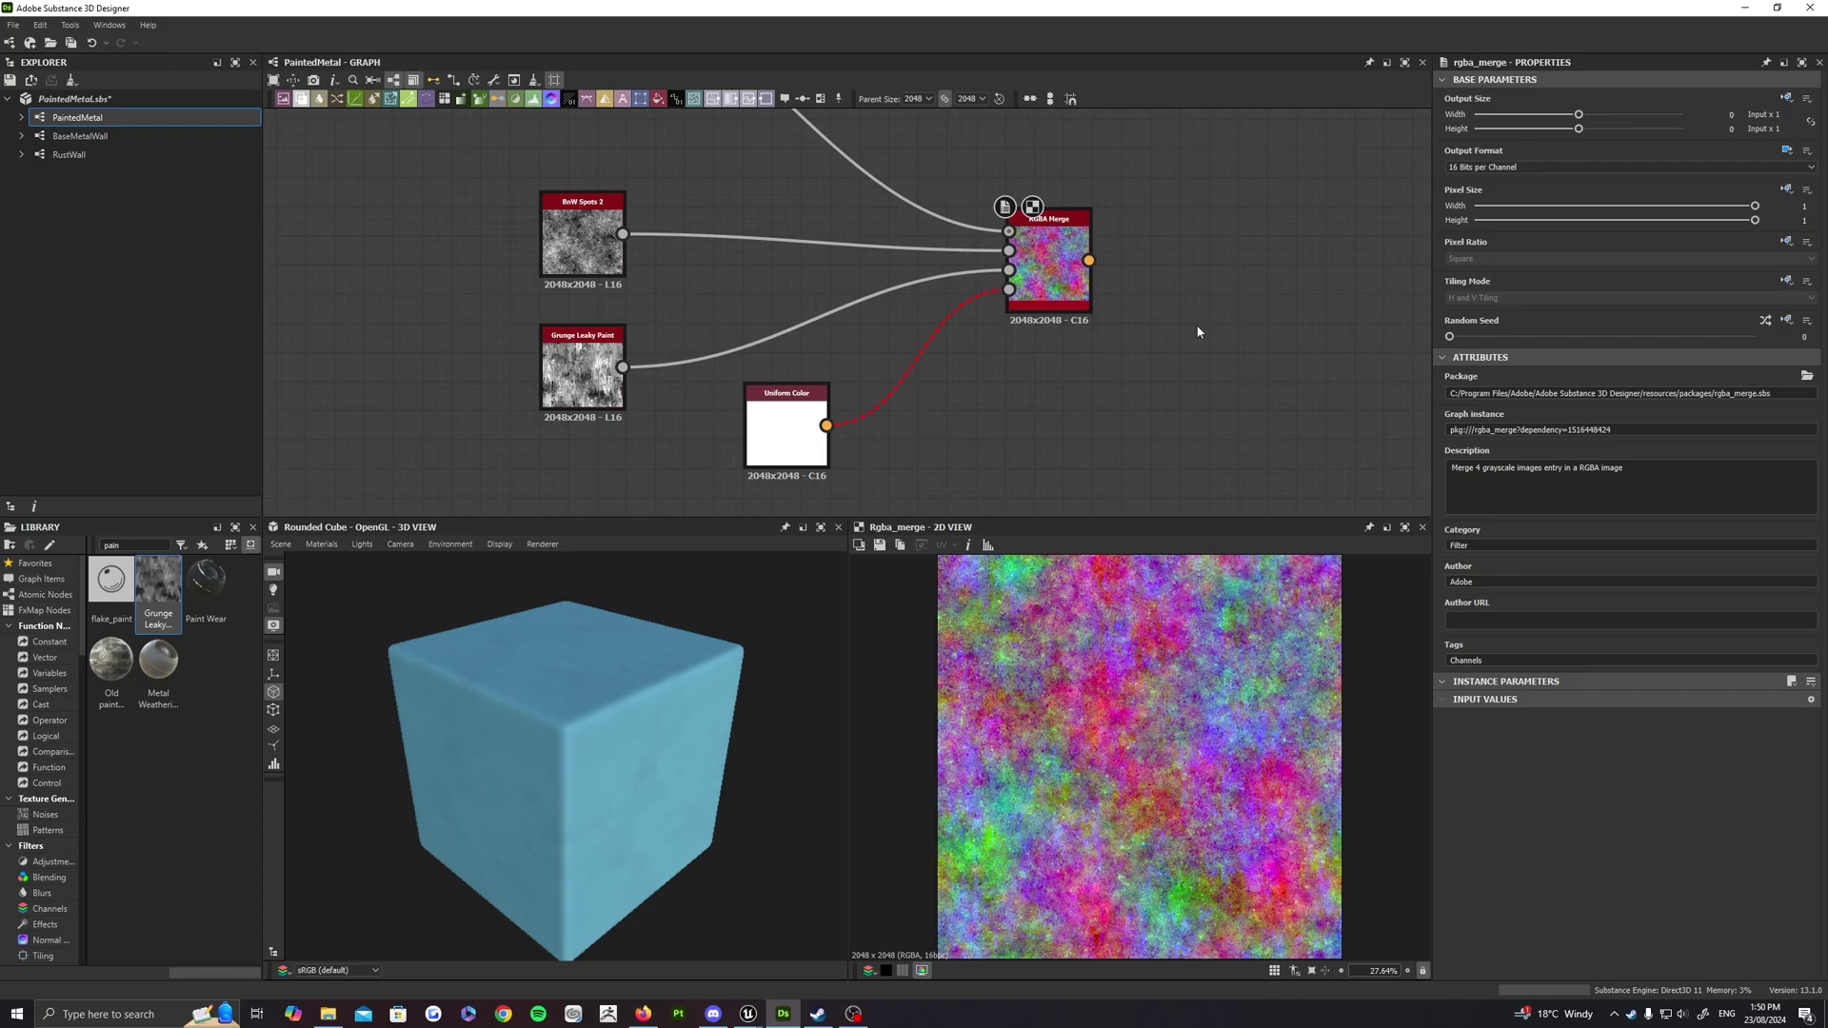
pyautogui.moveTo(789, 246); pyautogui.dragTo(800, 403, button='middle')
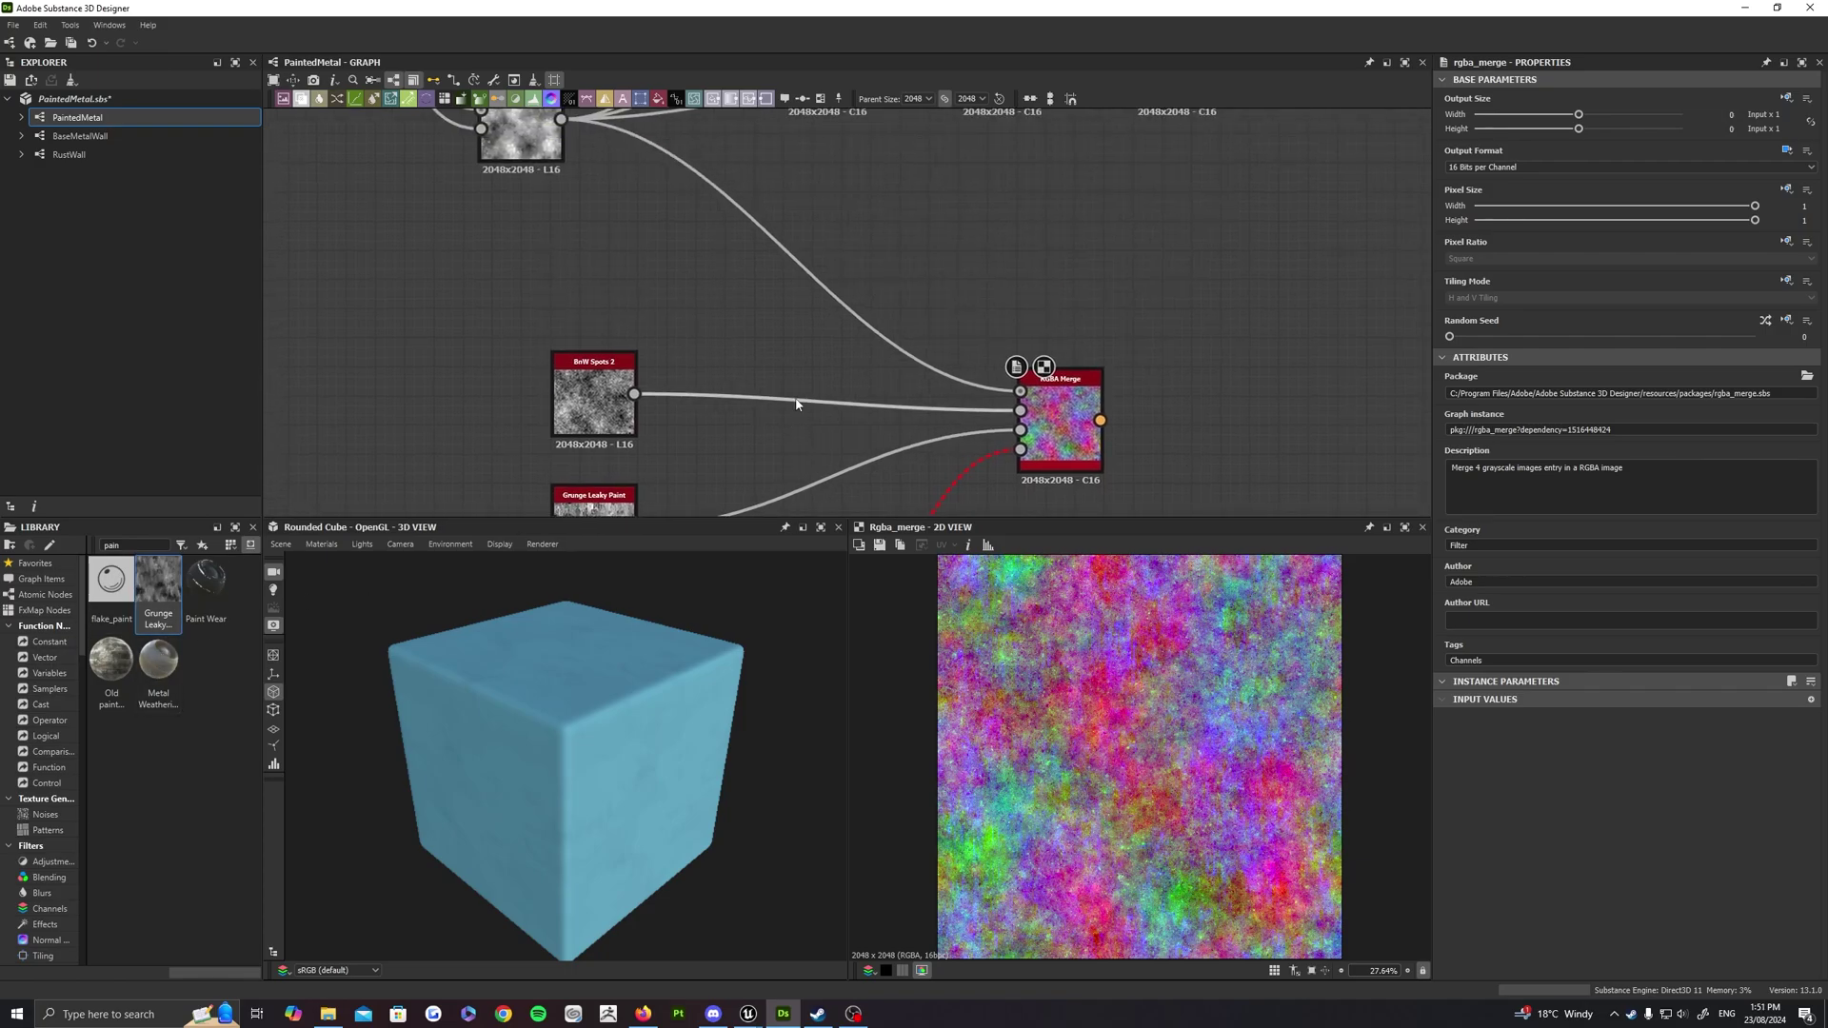
pyautogui.scroll(-2, 637, 331)
pyautogui.moveTo(637, 331)
pyautogui.mouseDown(button='middle')
pyautogui.moveTo(709, 434)
pyautogui.moveTo(724, 504)
pyautogui.moveTo(709, 423)
pyautogui.mouseUp(button='middle')
pyautogui.scroll(-2, 724, 504)
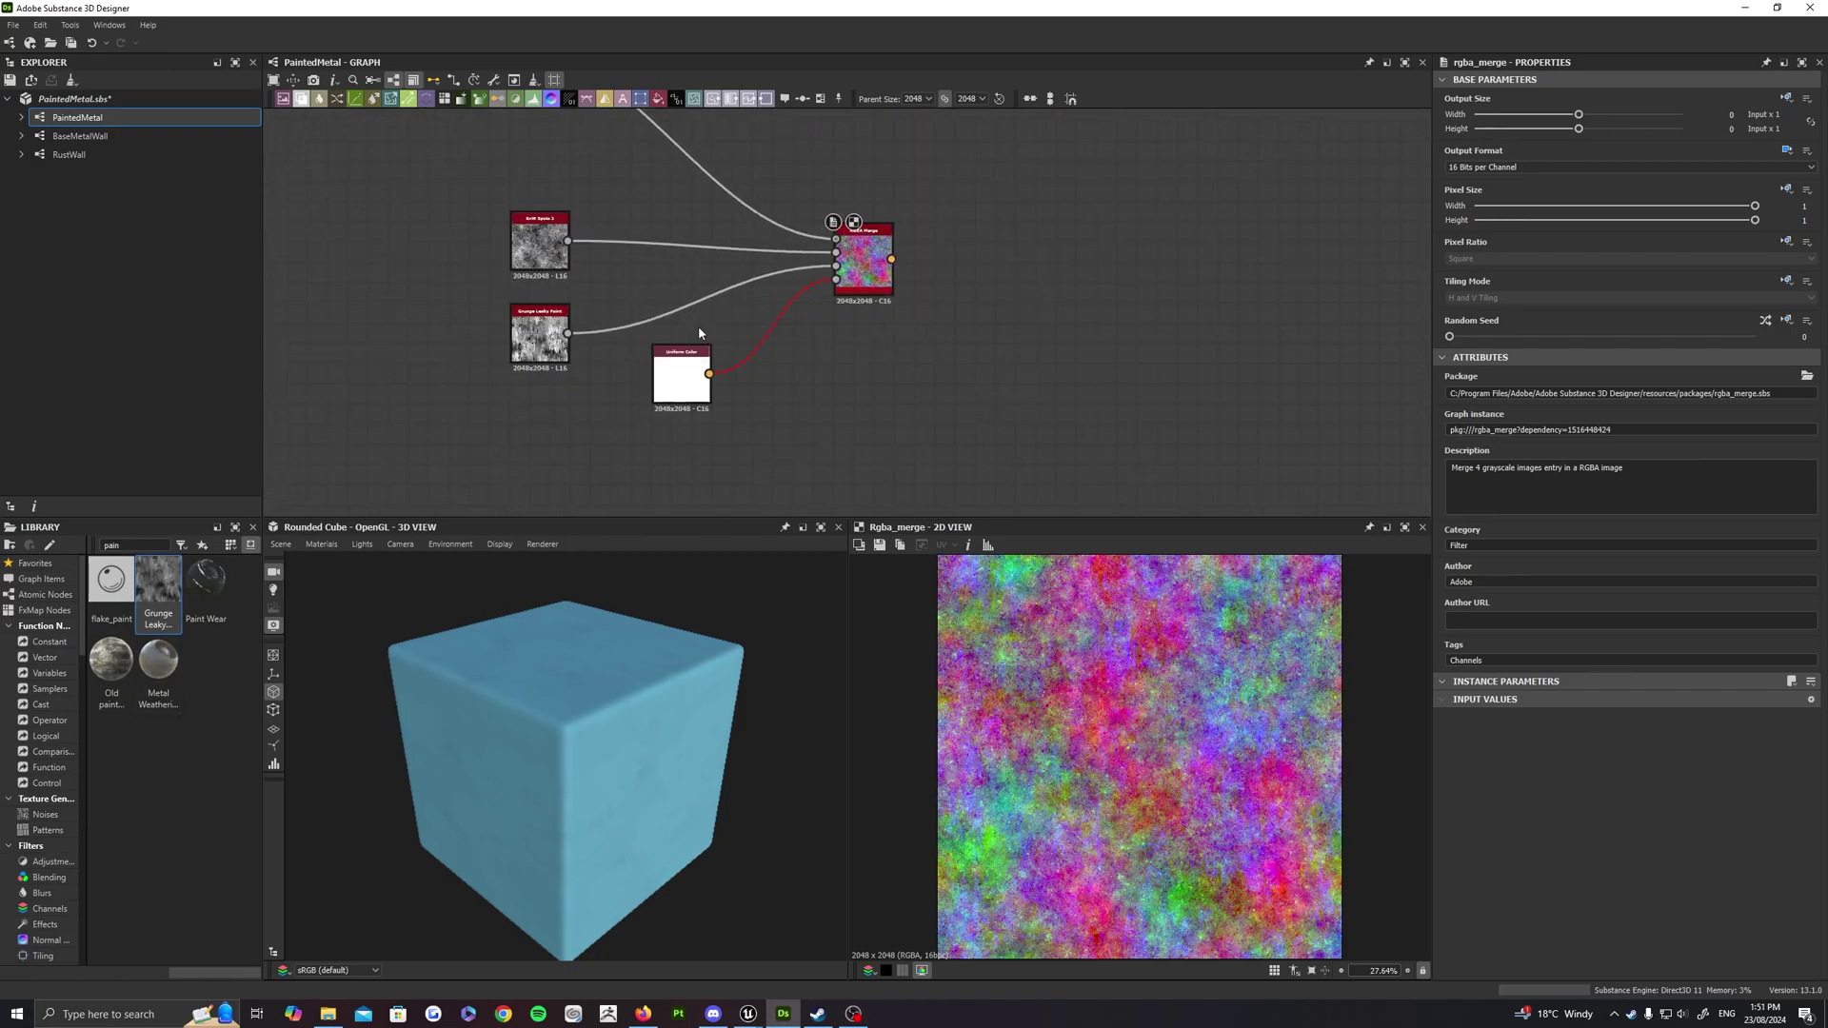
pyautogui.scroll(2, 798, 403)
pyautogui.scroll(2, 847, 357)
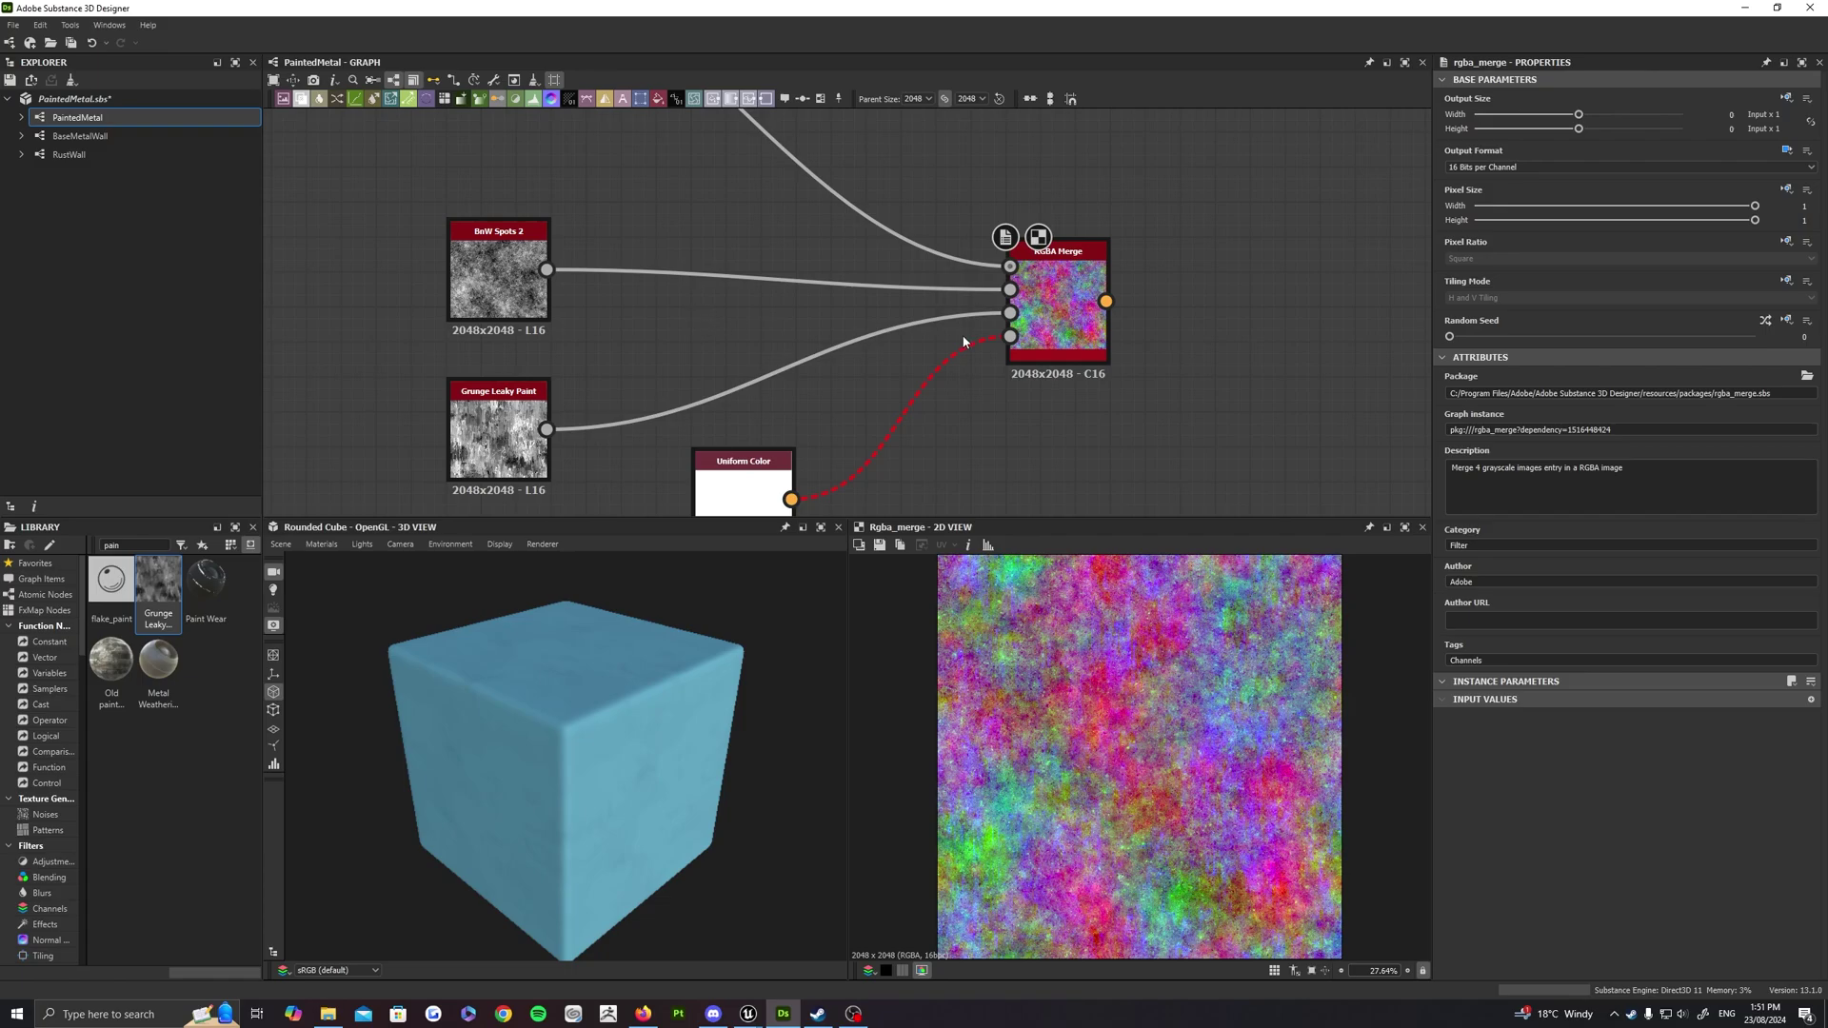
# Select the RGBA Merge node and examine which source feeds each of its R, G, B and A inputs
pyautogui.moveTo(830, 373); pyautogui.dragTo(739, 374, button='middle')
pyautogui.click(981, 290)
pyautogui.scroll(4, 1038, 261)
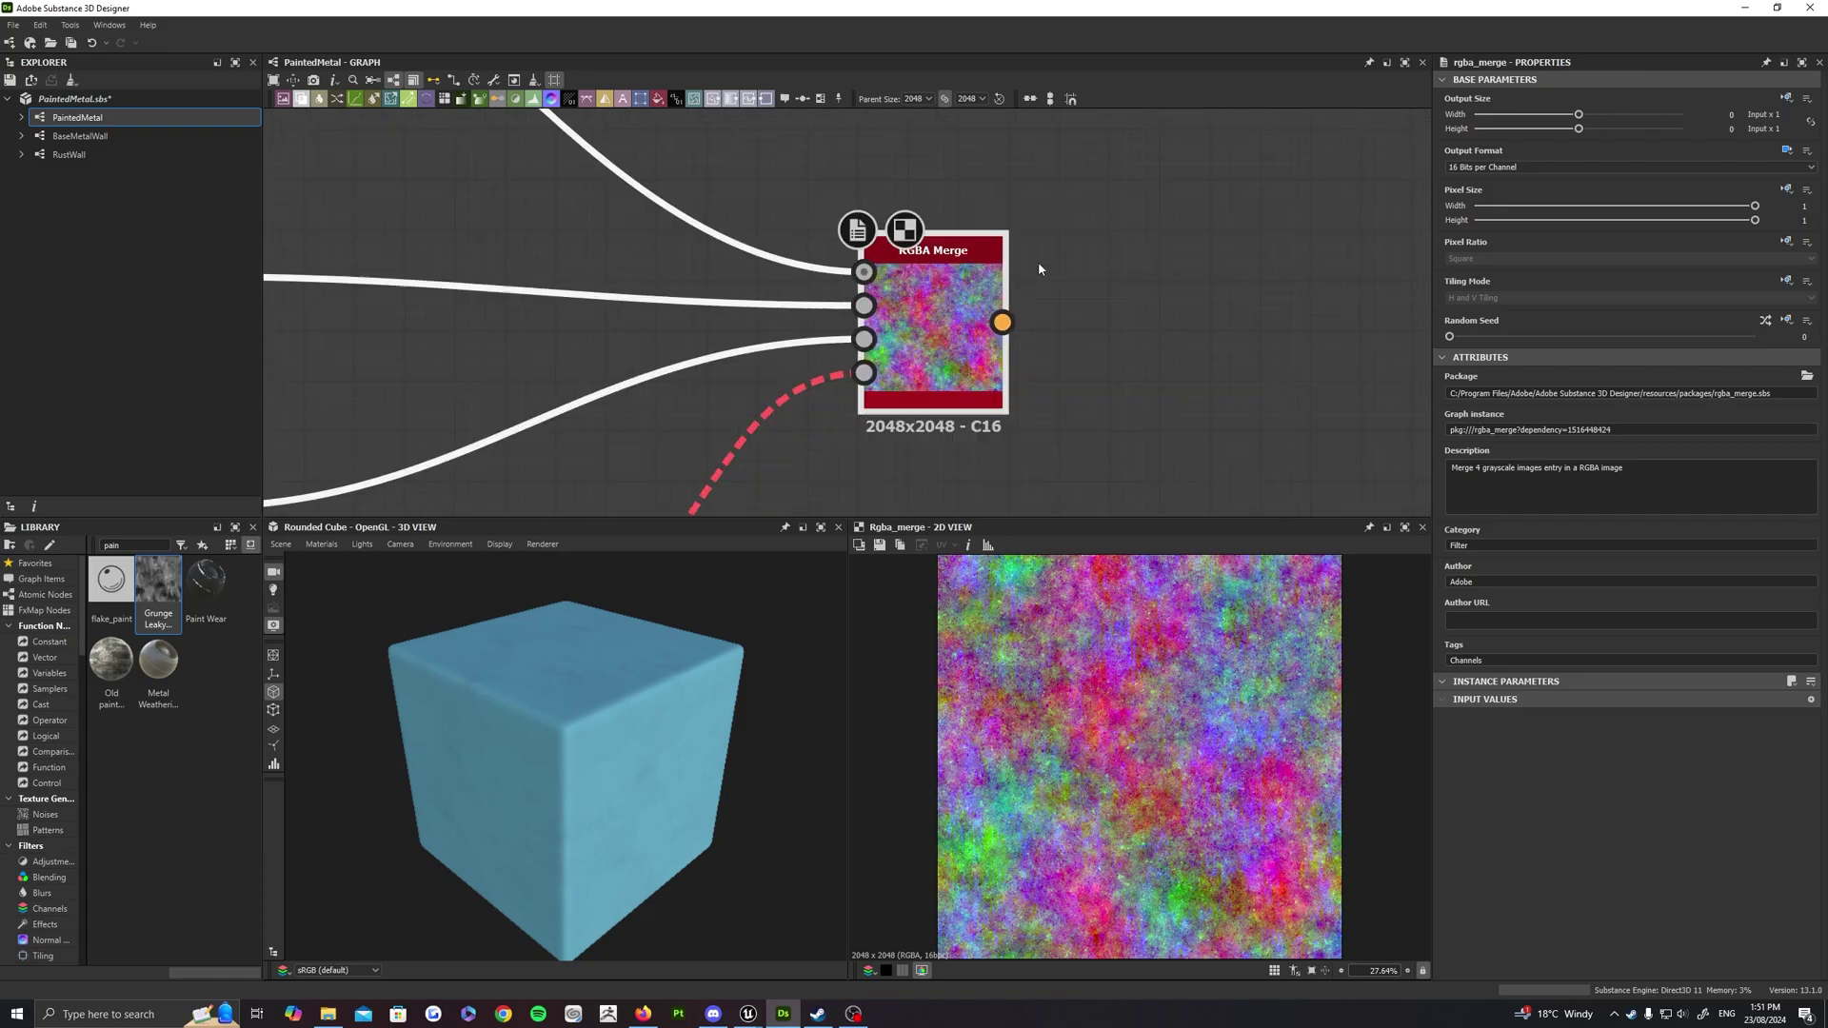
pyautogui.moveTo(1093, 345); pyautogui.dragTo(1084, 279, button='middle')
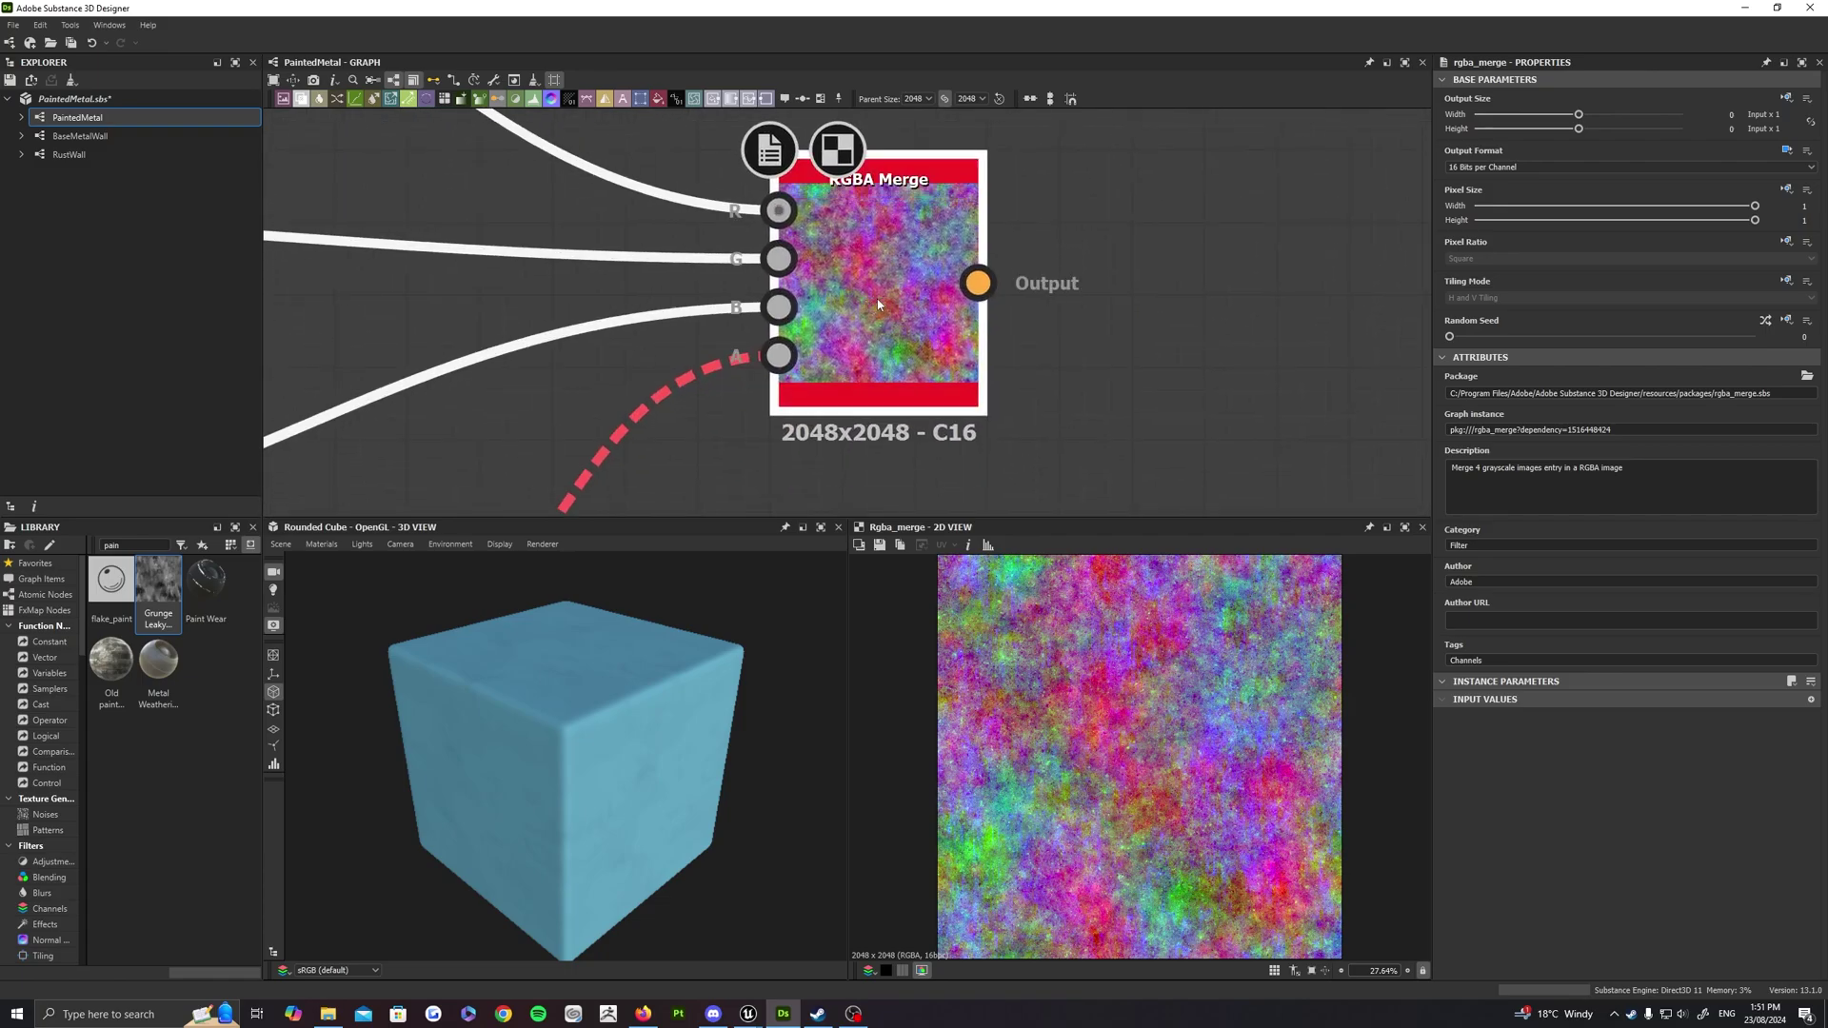
pyautogui.scroll(-4, 878, 305)
pyautogui.moveTo(656, 287); pyautogui.dragTo(705, 400, button='middle')
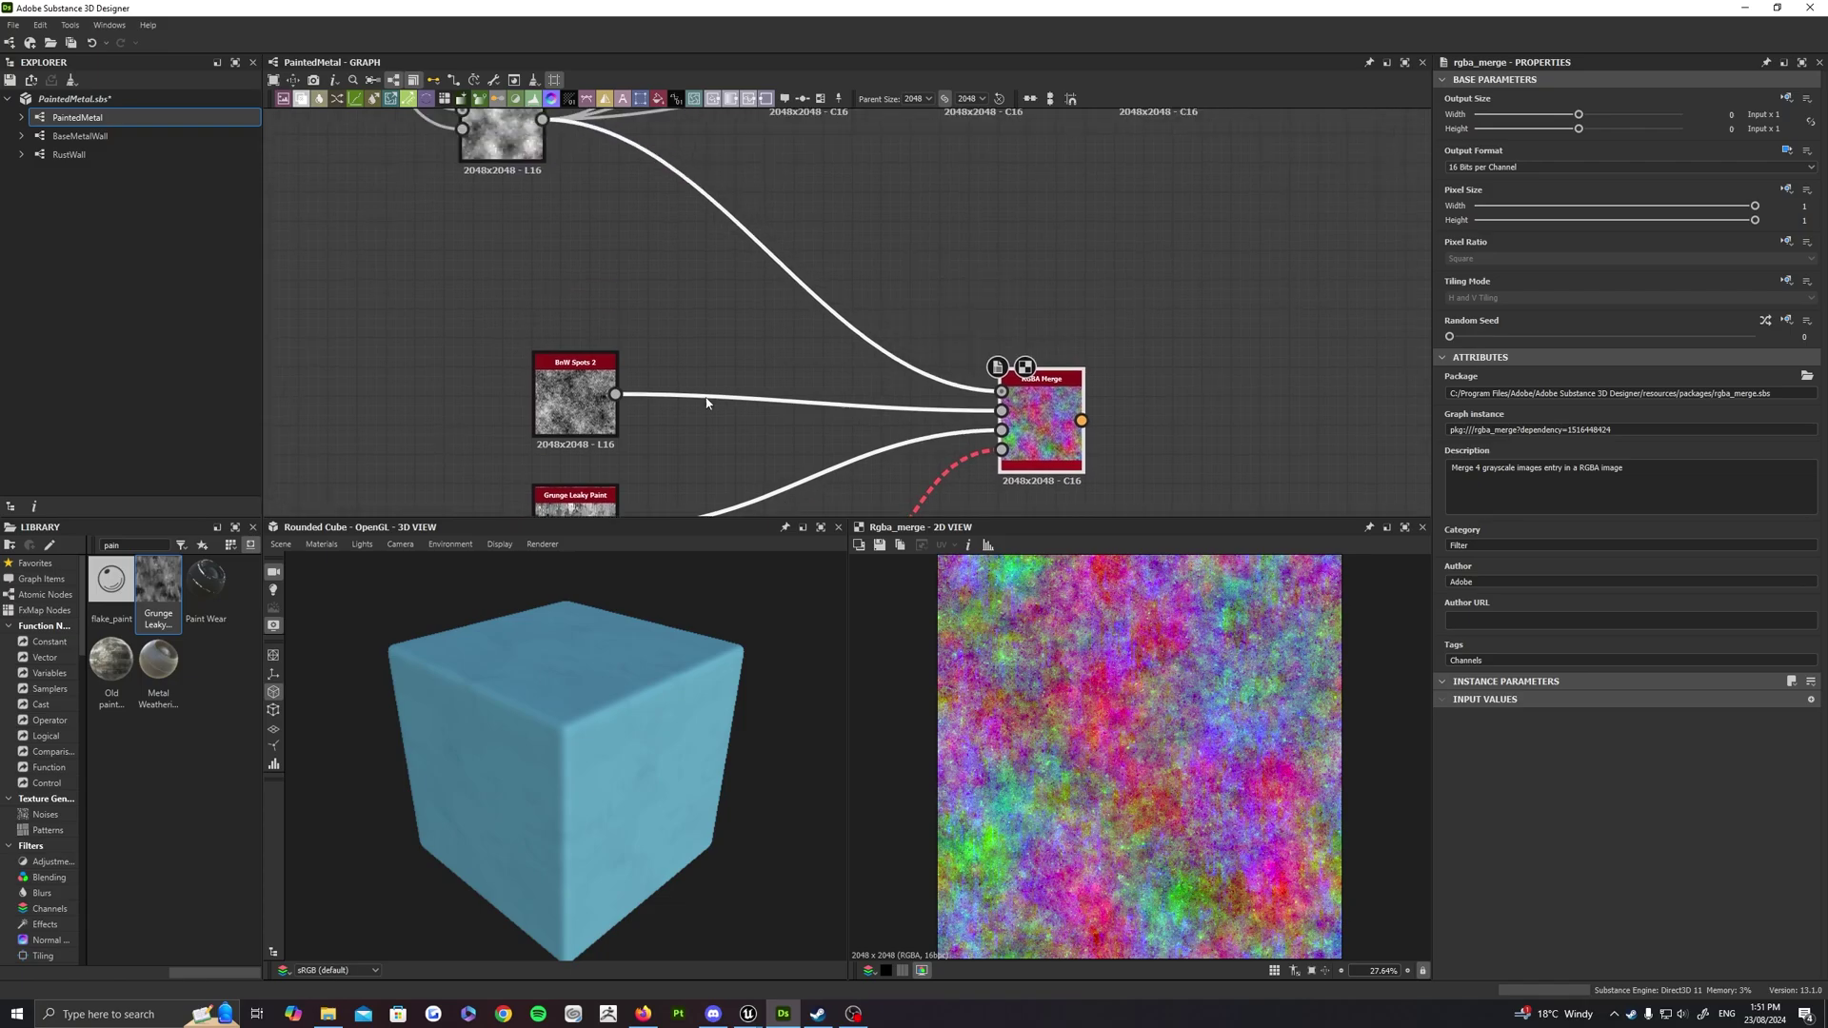
pyautogui.moveTo(887, 417); pyautogui.dragTo(727, 253, button='middle')
pyautogui.scroll(3, 863, 252)
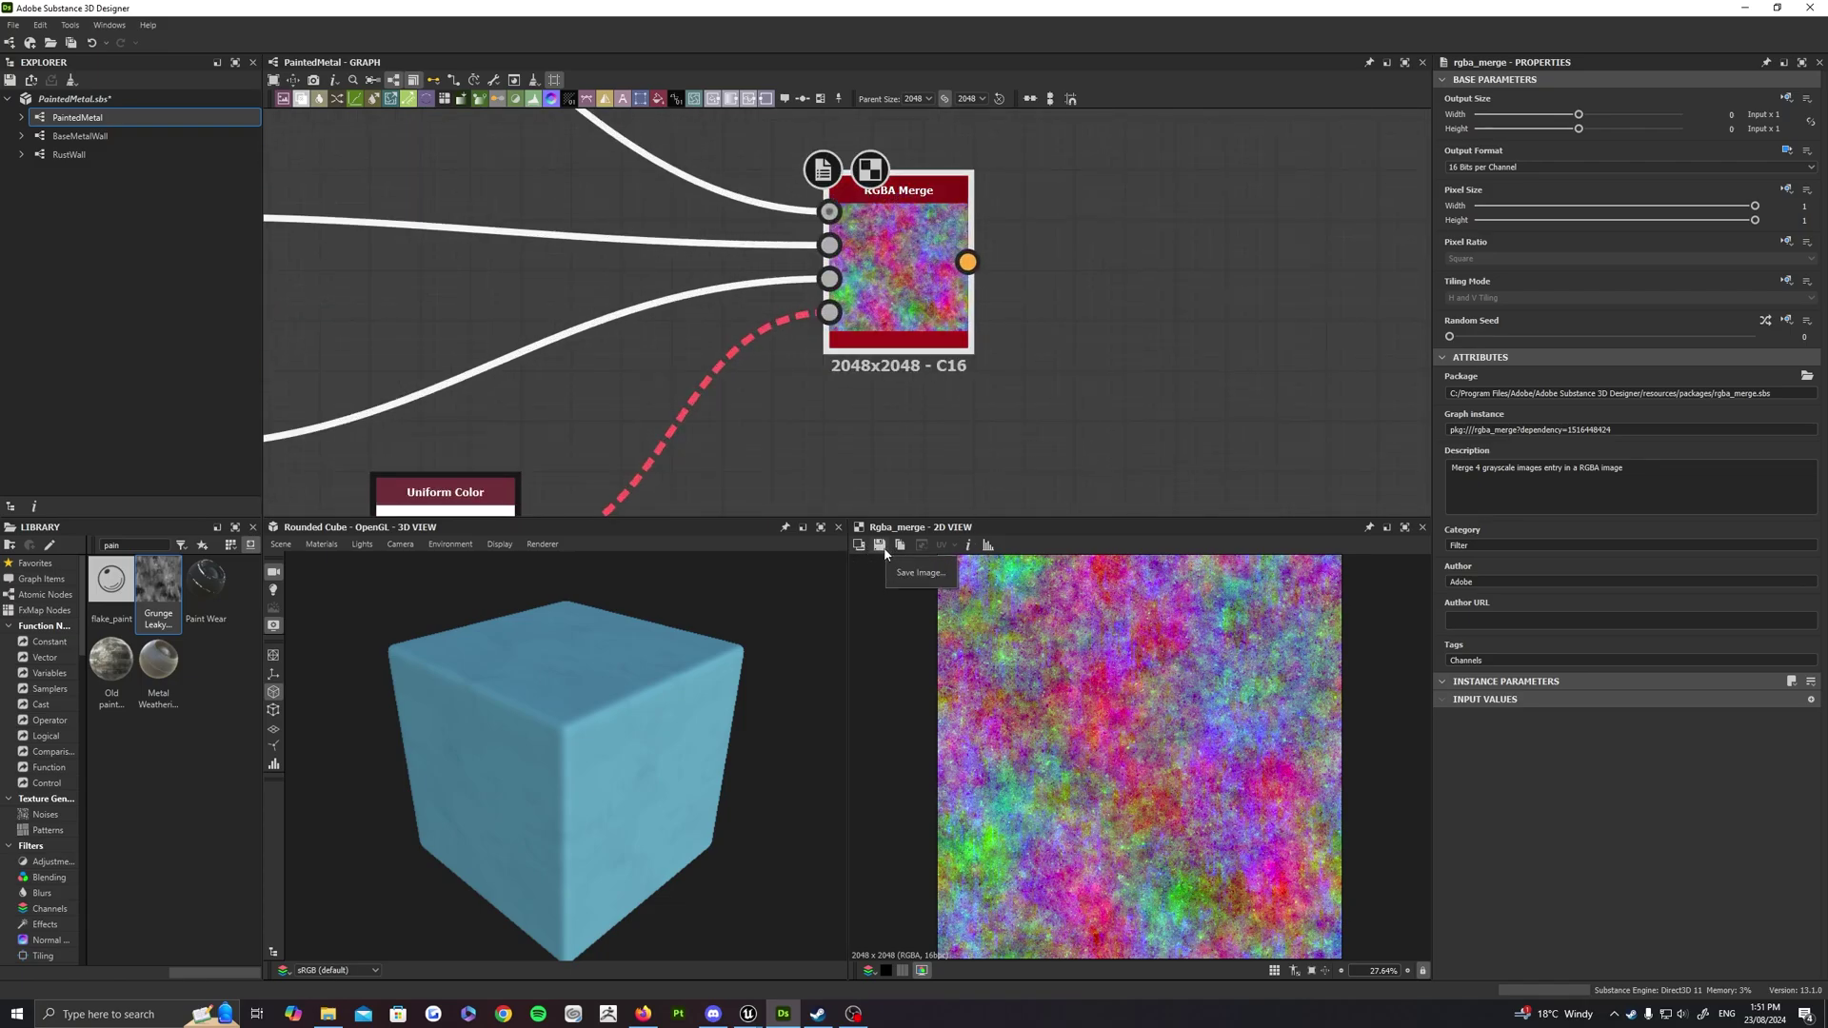
# Switch to the EnvPropClassDemo Unreal Editor window and clear the asset selection in the MaterialLayerVideo folder
pyautogui.moveTo(749, 1012)
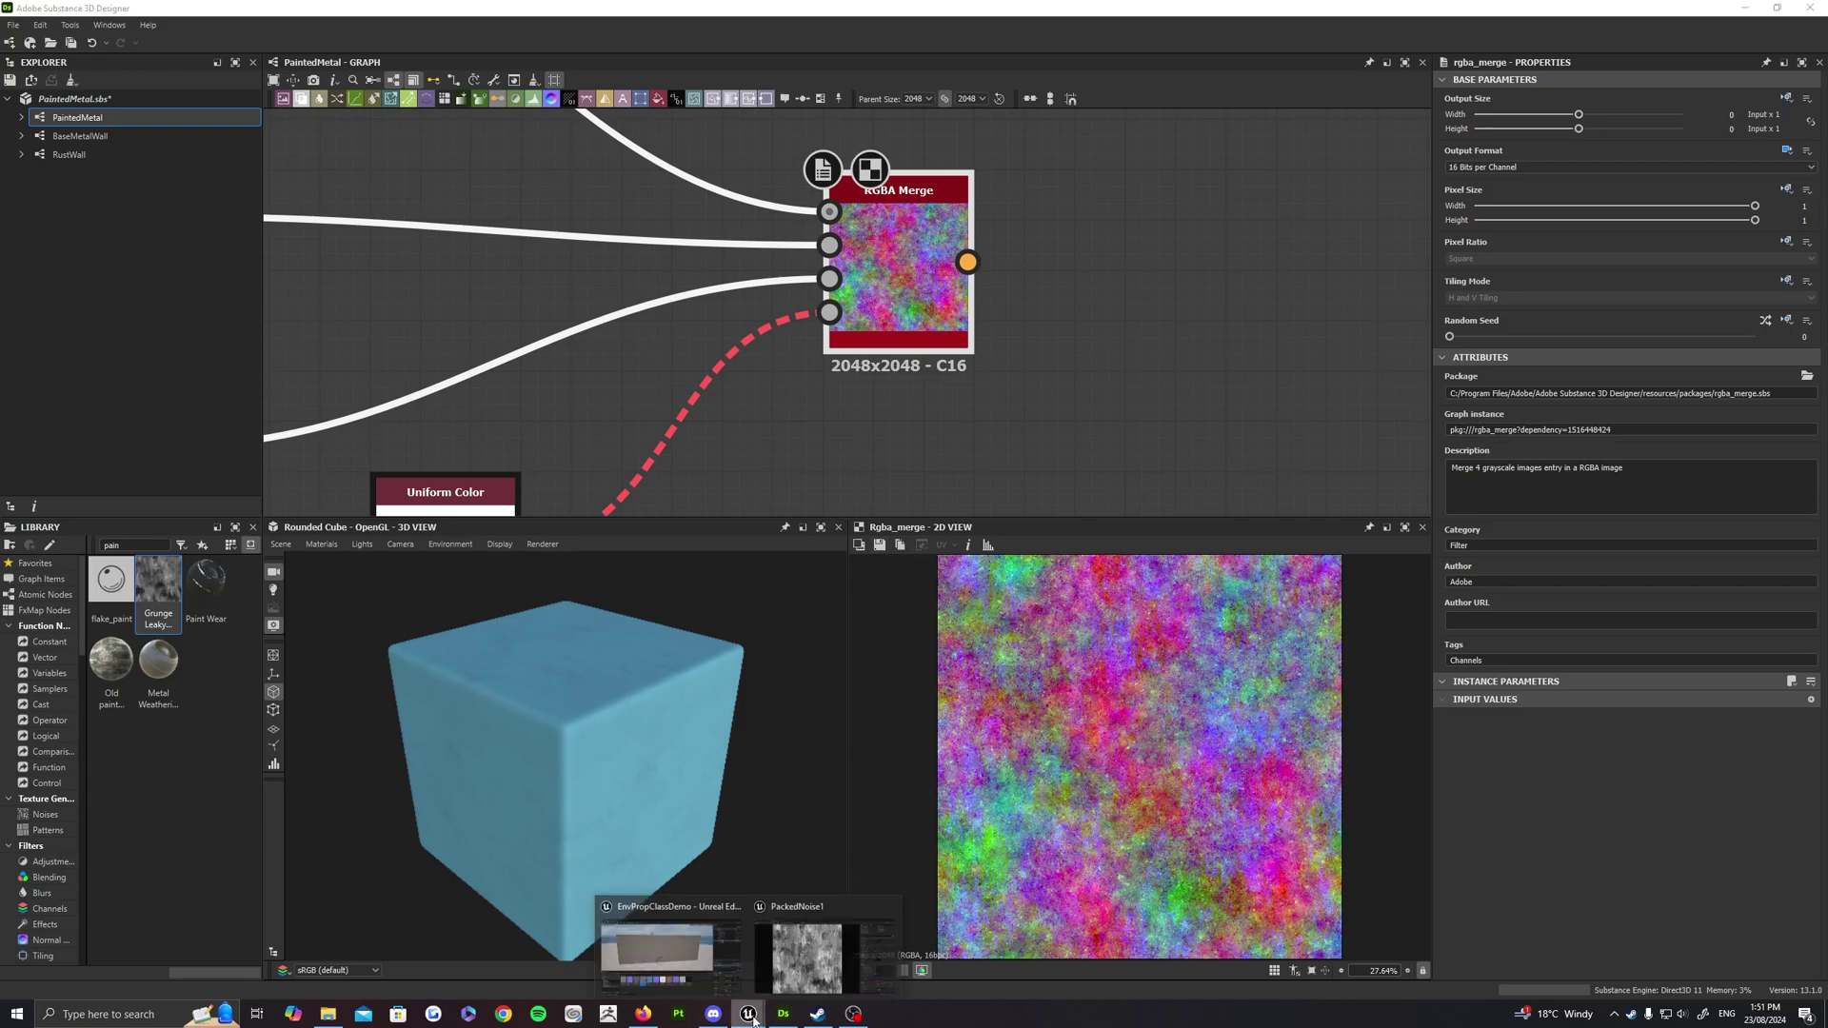
pyautogui.click(692, 946)
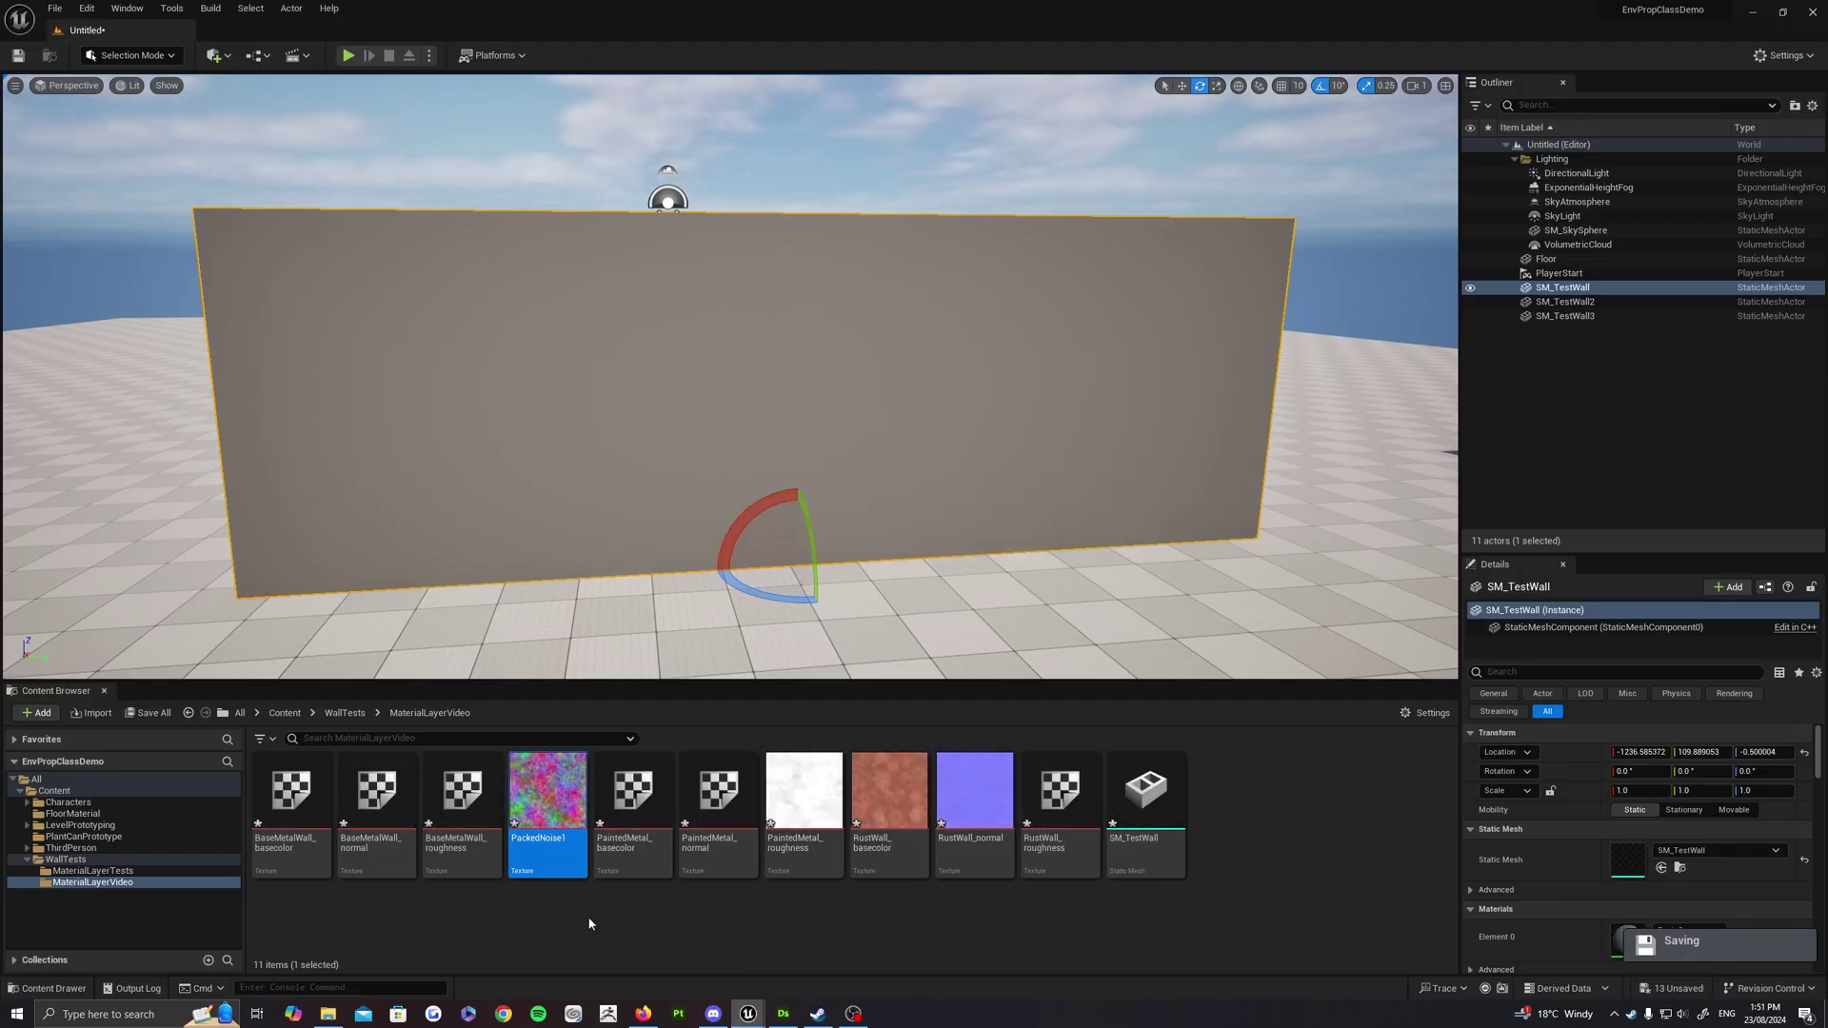
pyautogui.click(707, 910)
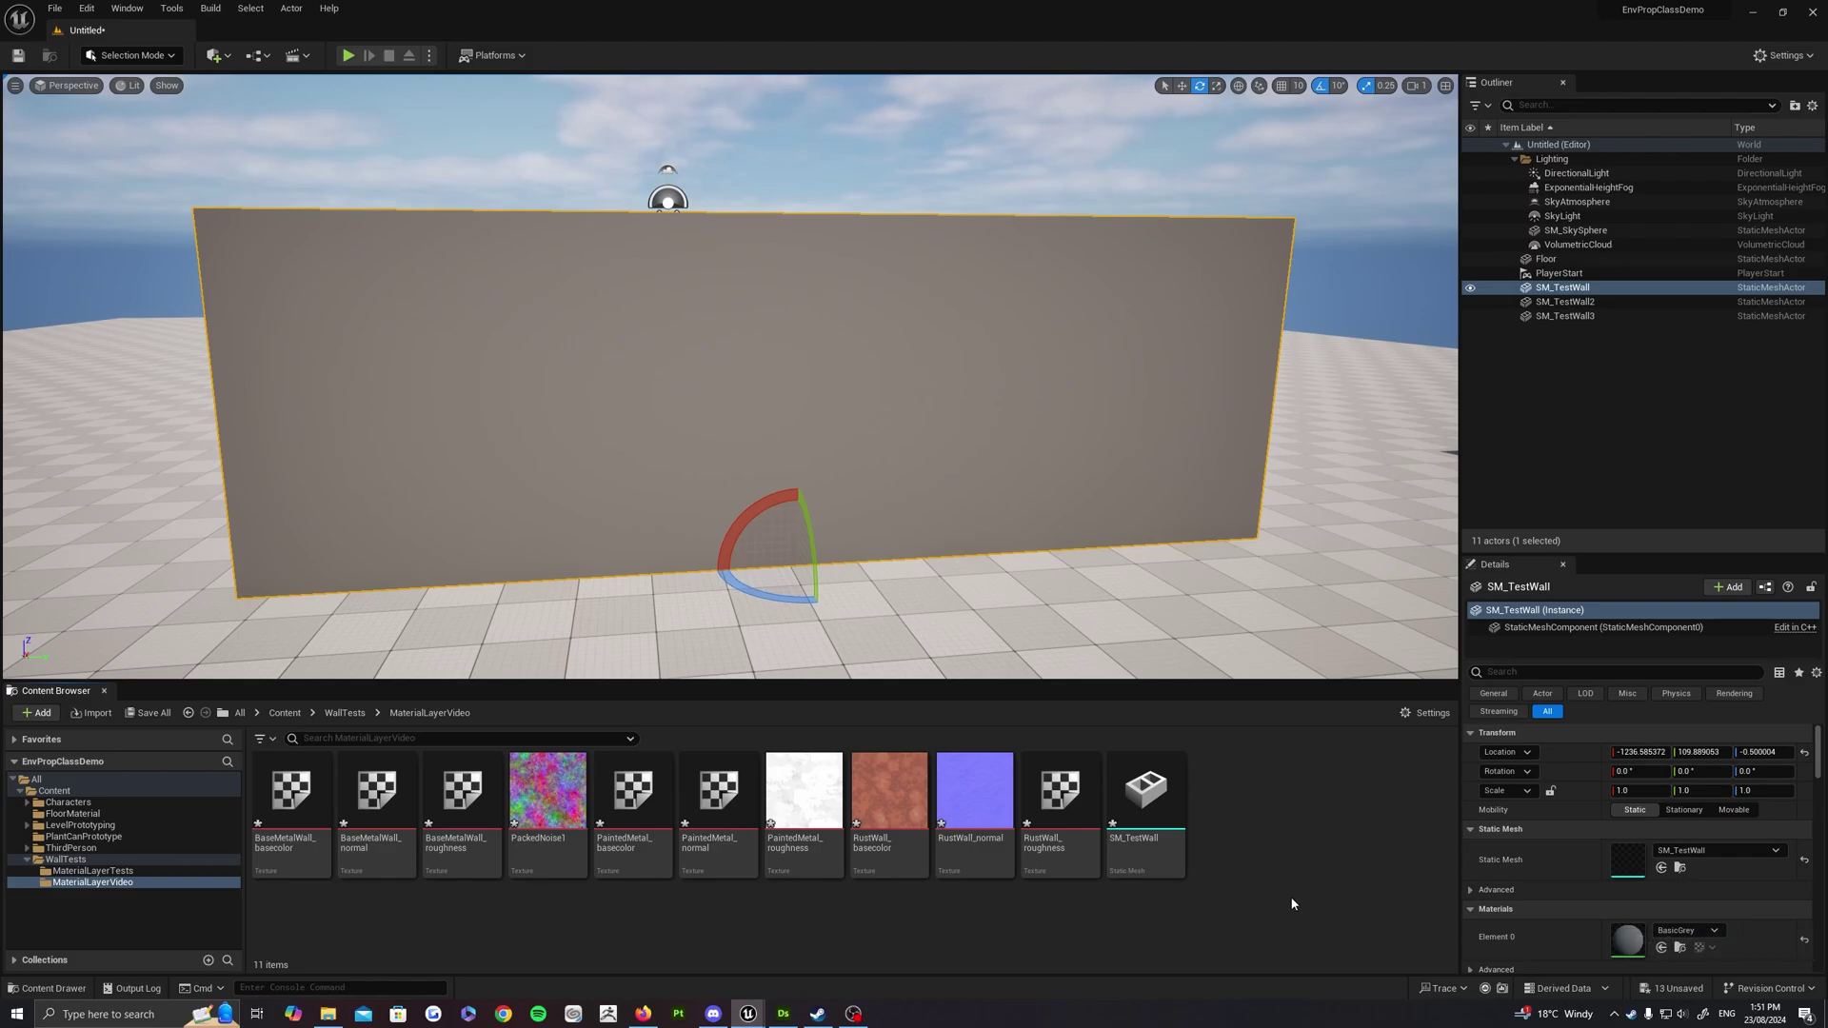
pyautogui.rightClick(1247, 819)
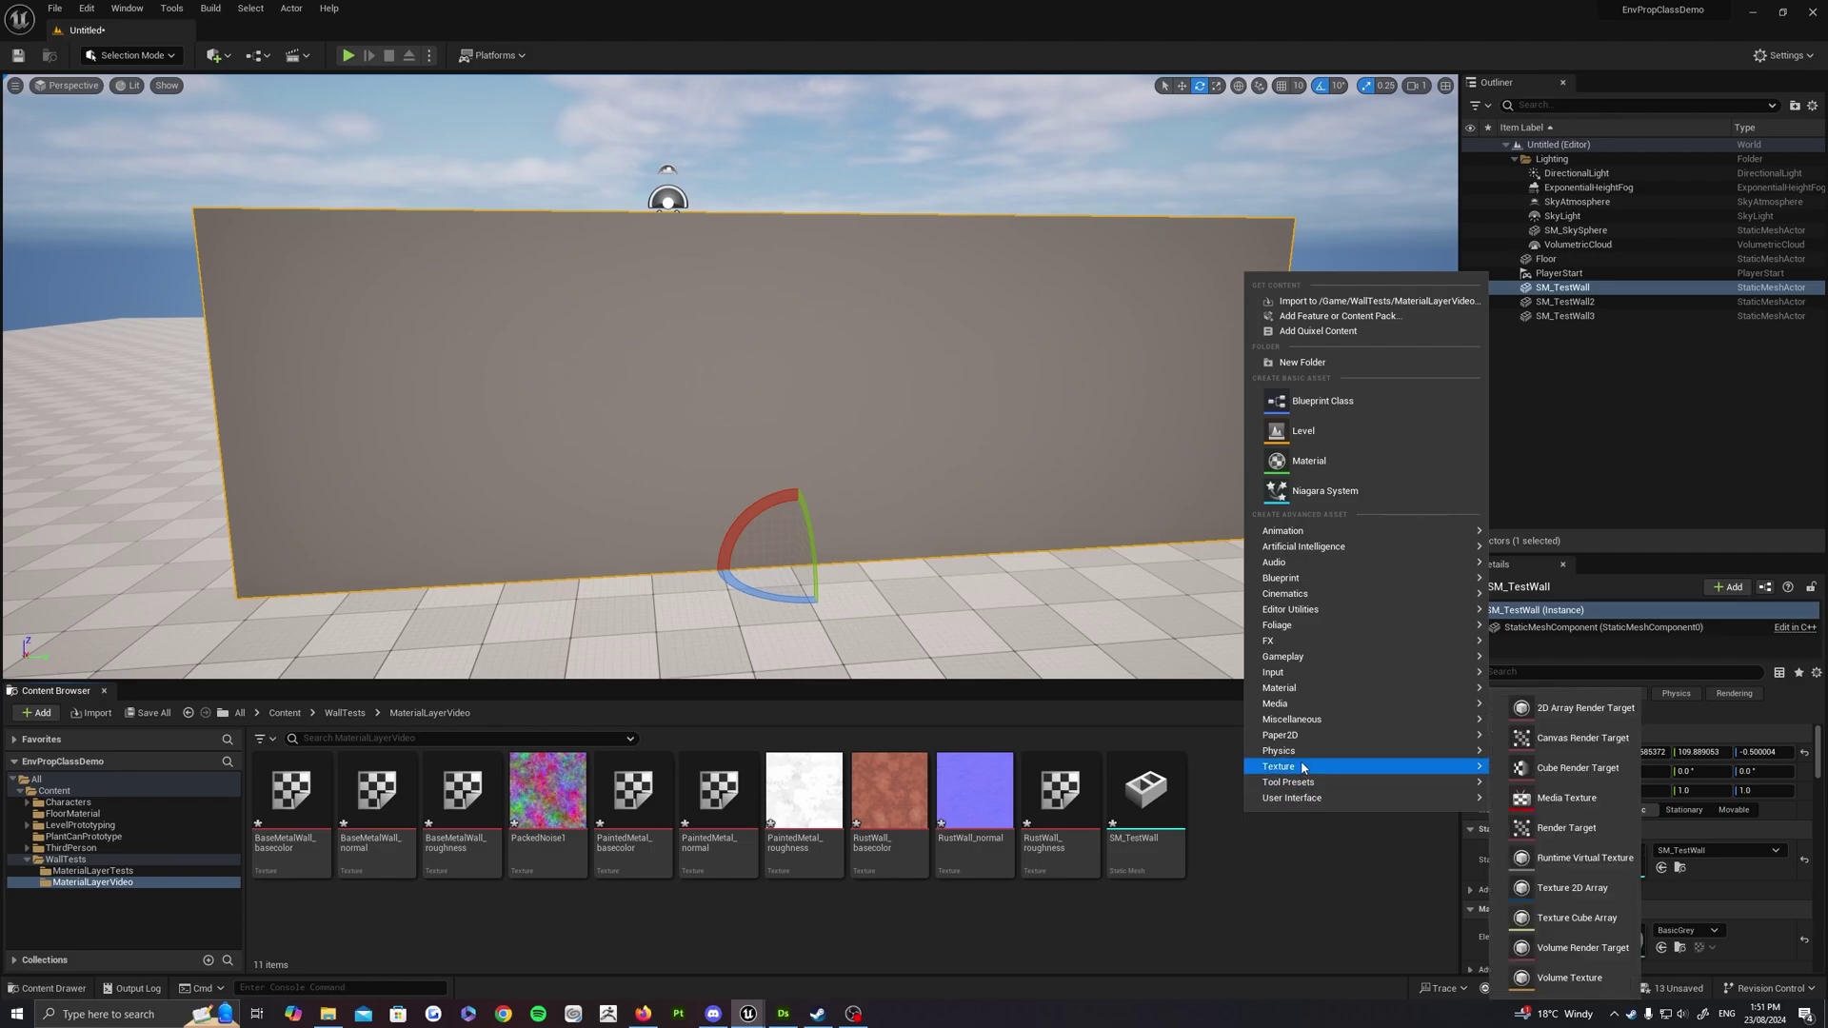
pyautogui.click(1171, 761)
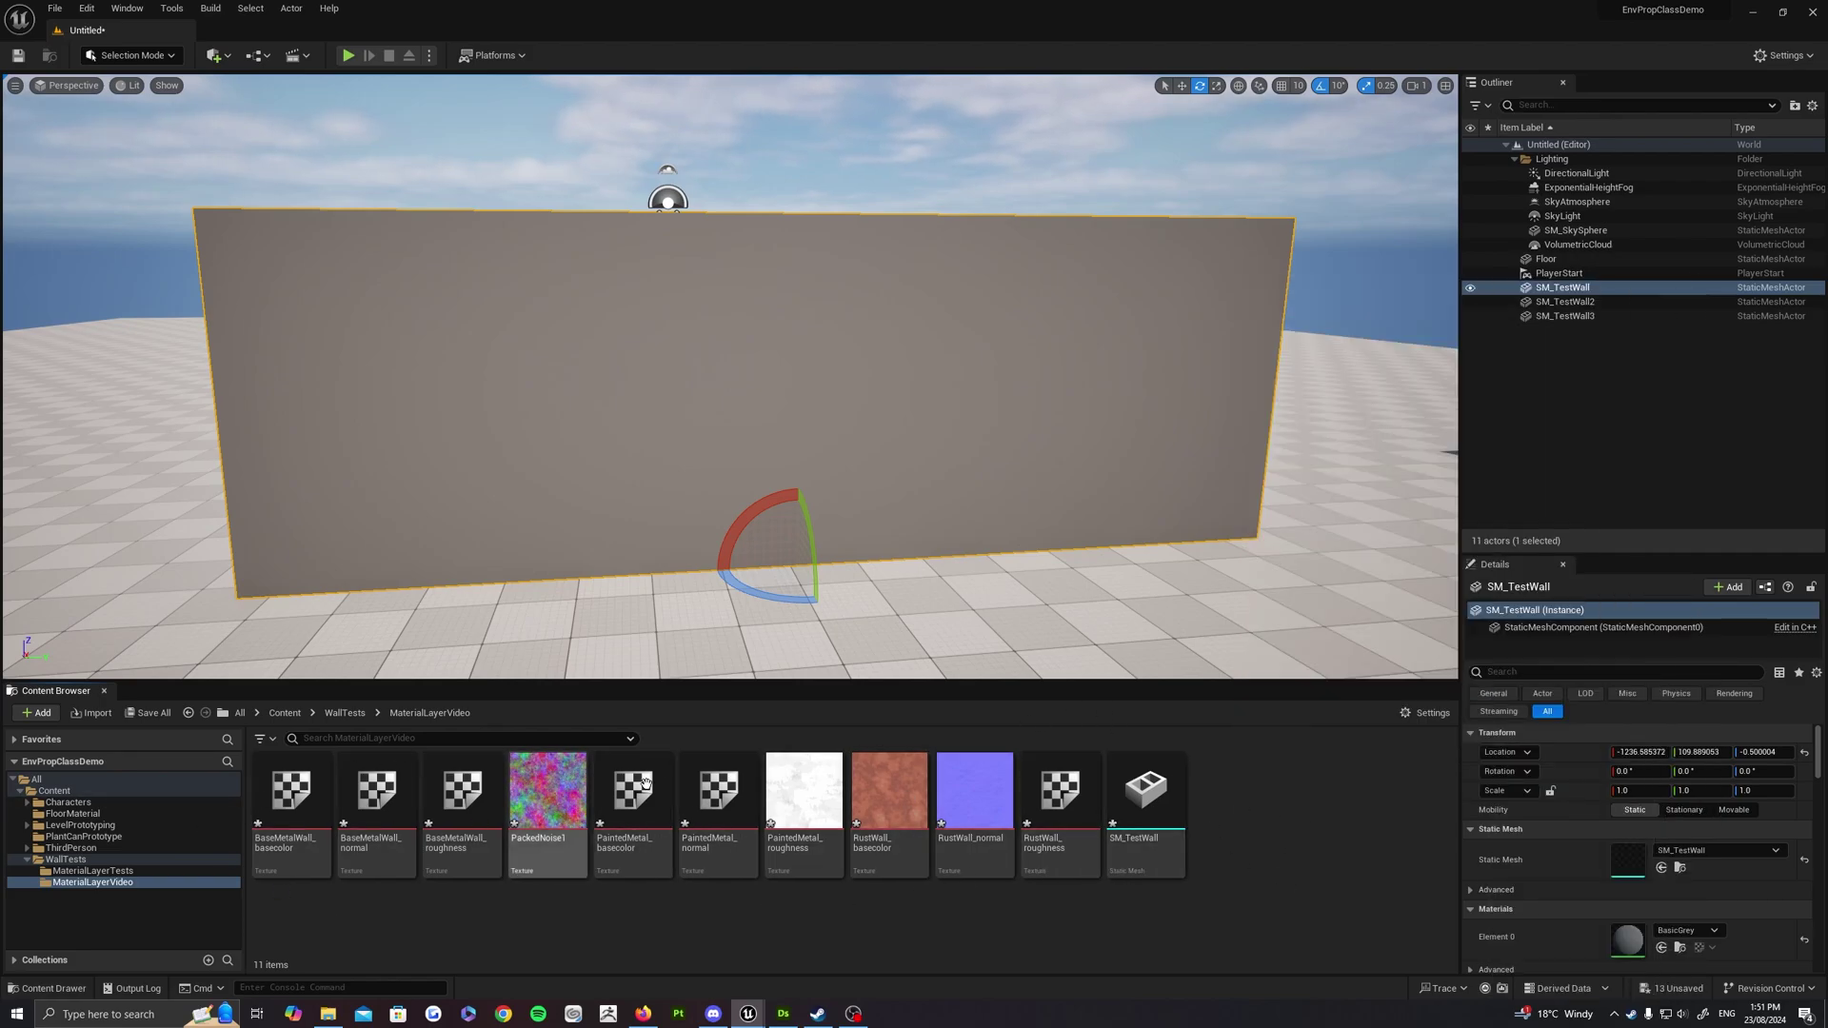
# Create a Material Layer asset named ML_PaintedMetal in the MaterialLayerVideo folder
pyautogui.rightClick(1213, 810)
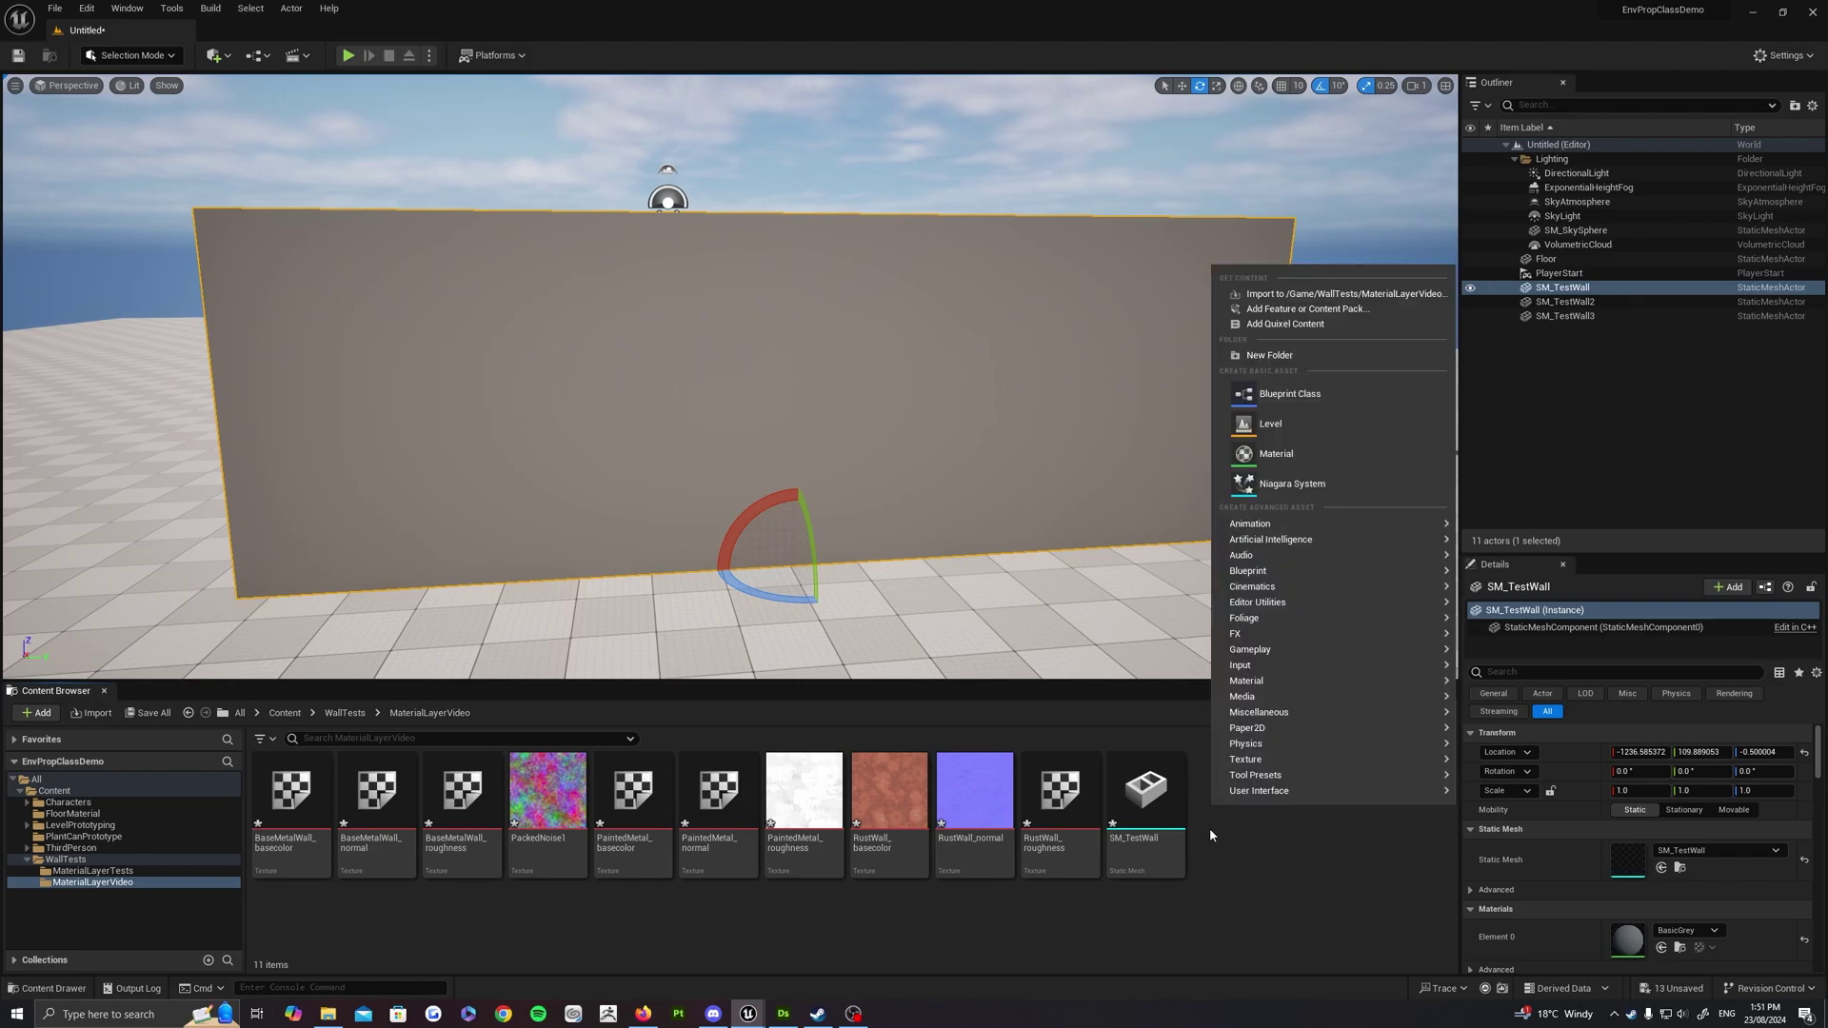
pyautogui.moveTo(1256, 685)
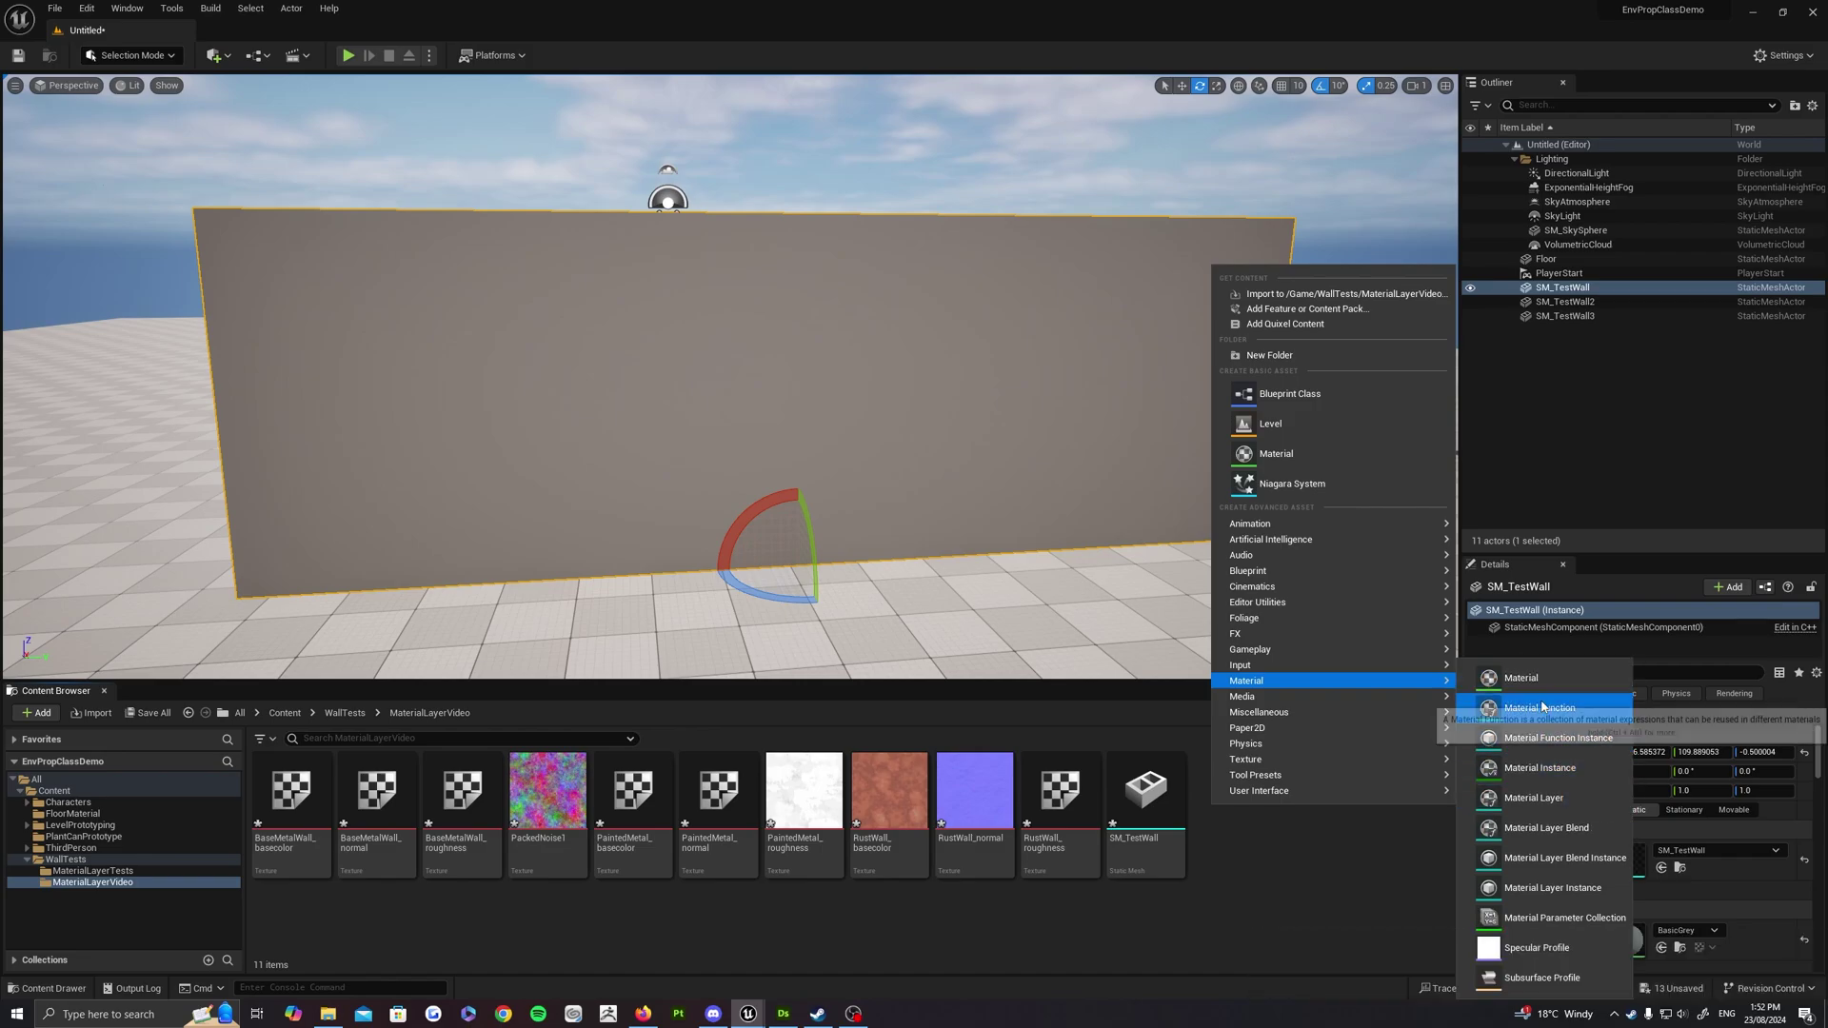
pyautogui.click(1567, 798)
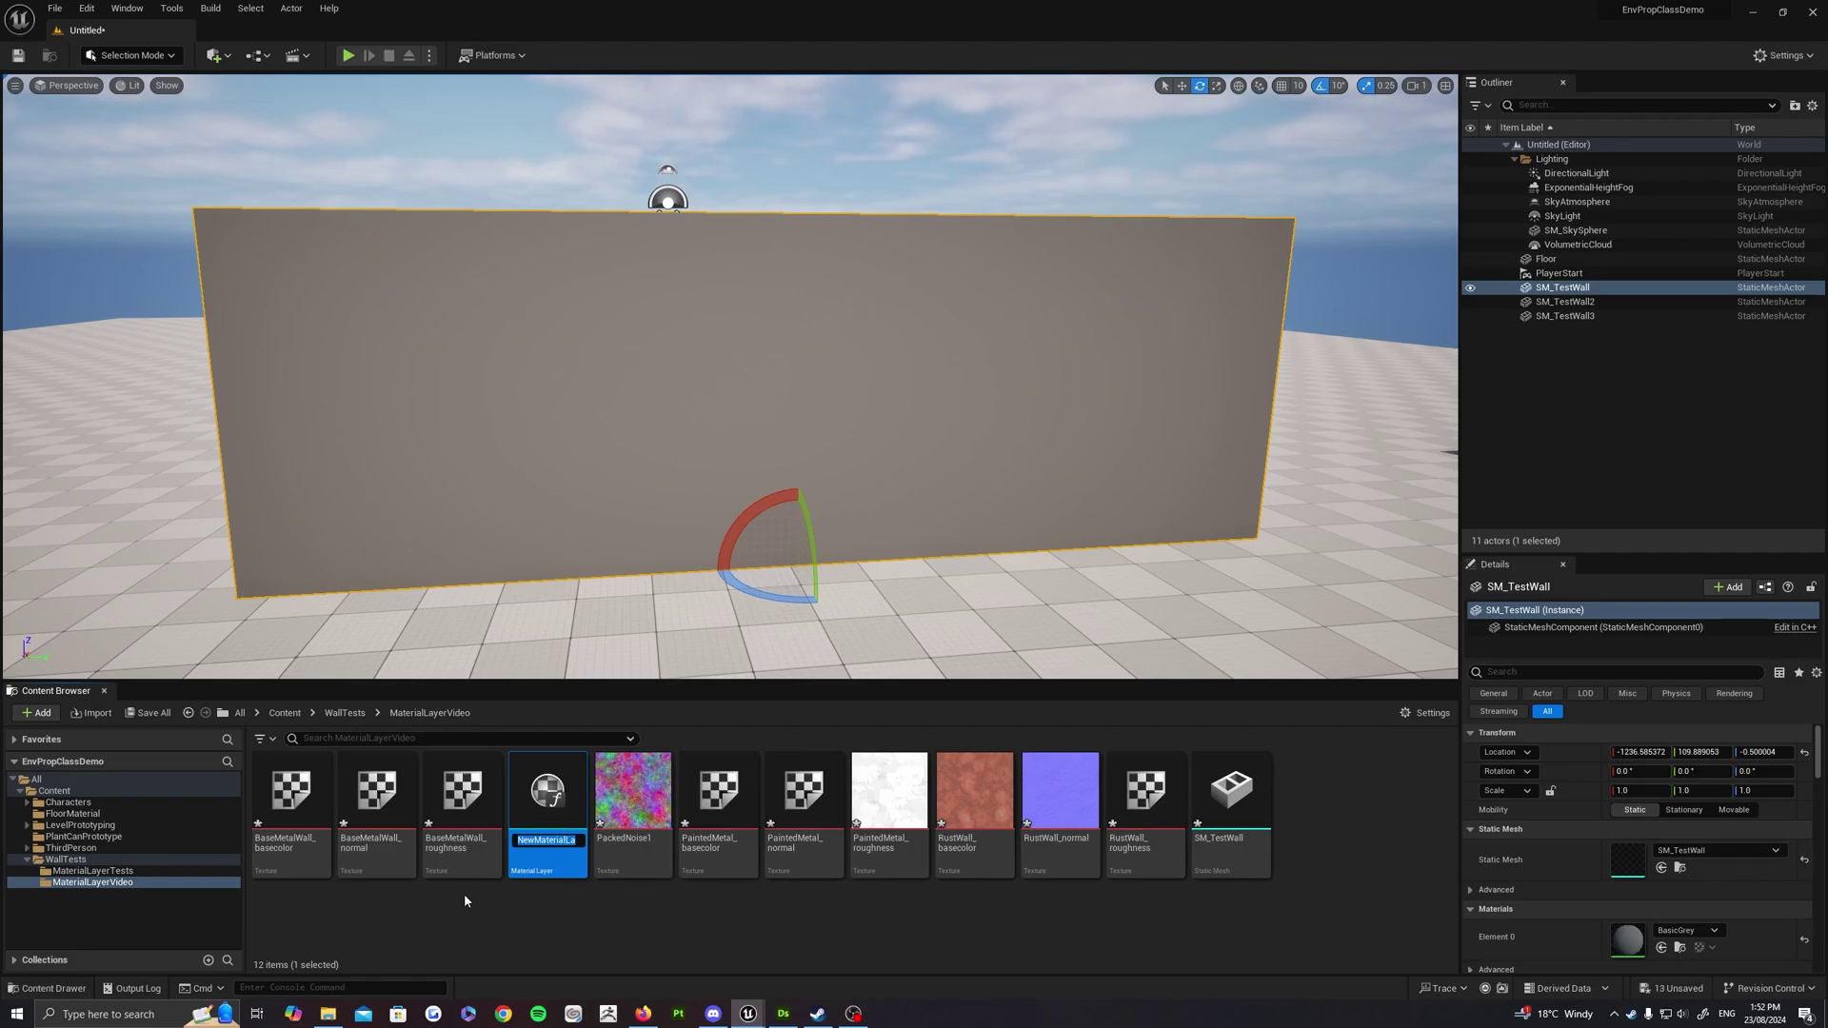
pyautogui.write('ML_')
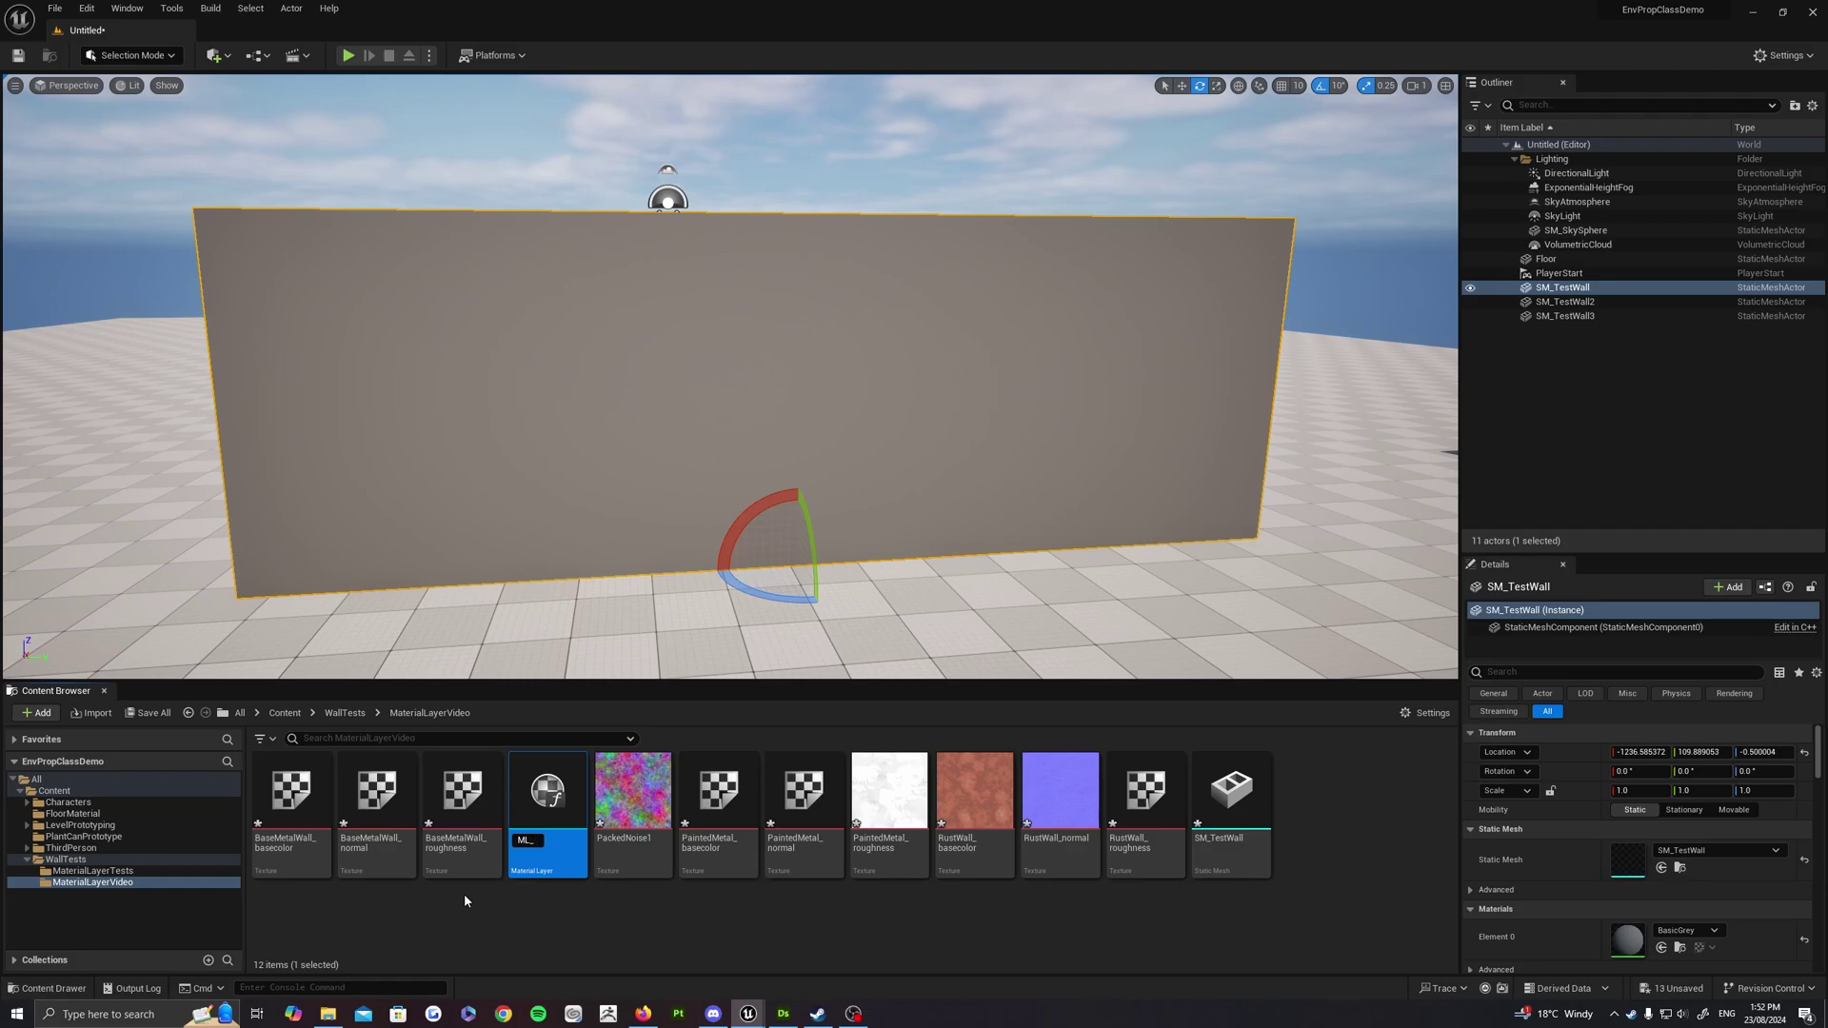
pyautogui.write('PaintedMetal')
pyautogui.press('Return')
# Open ML_PaintedMetal and space its Input Material Attributes node well apart from the SetMaterialAttributes node
pyautogui.doubleClick(549, 808)
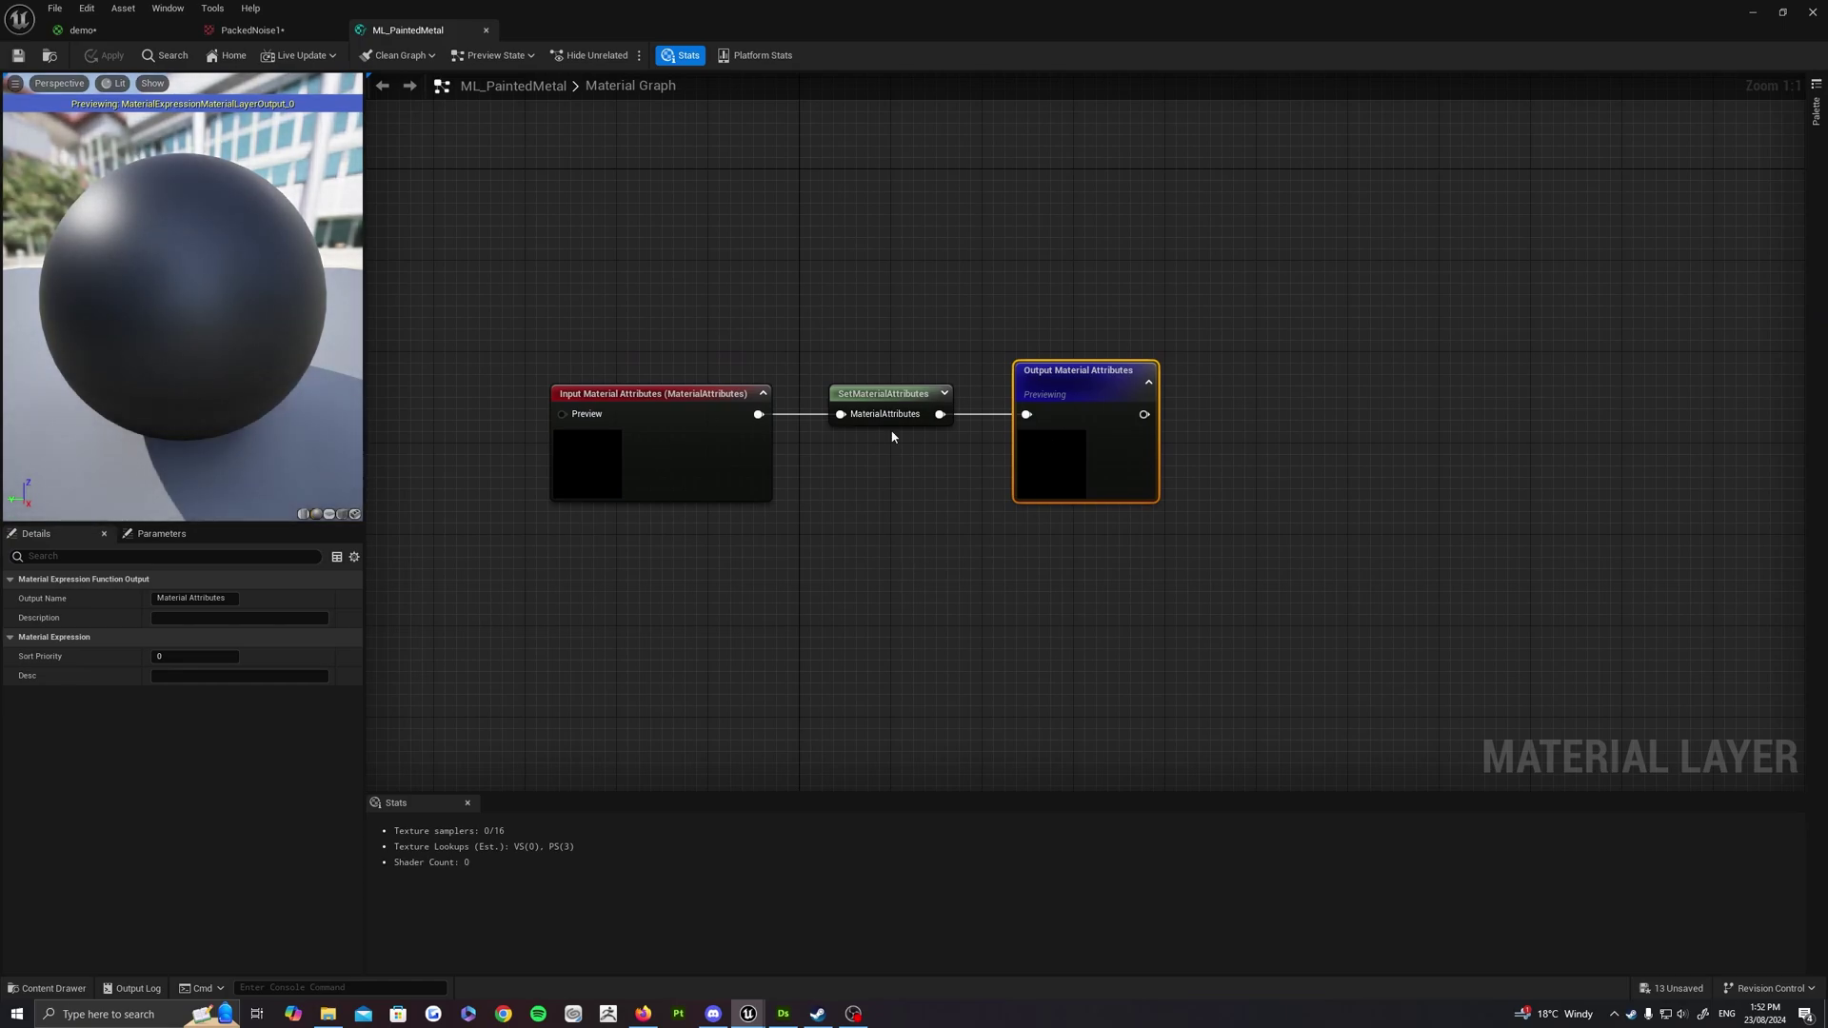
pyautogui.moveTo(853, 548); pyautogui.dragTo(899, 514, button='right')
pyautogui.click(661, 437)
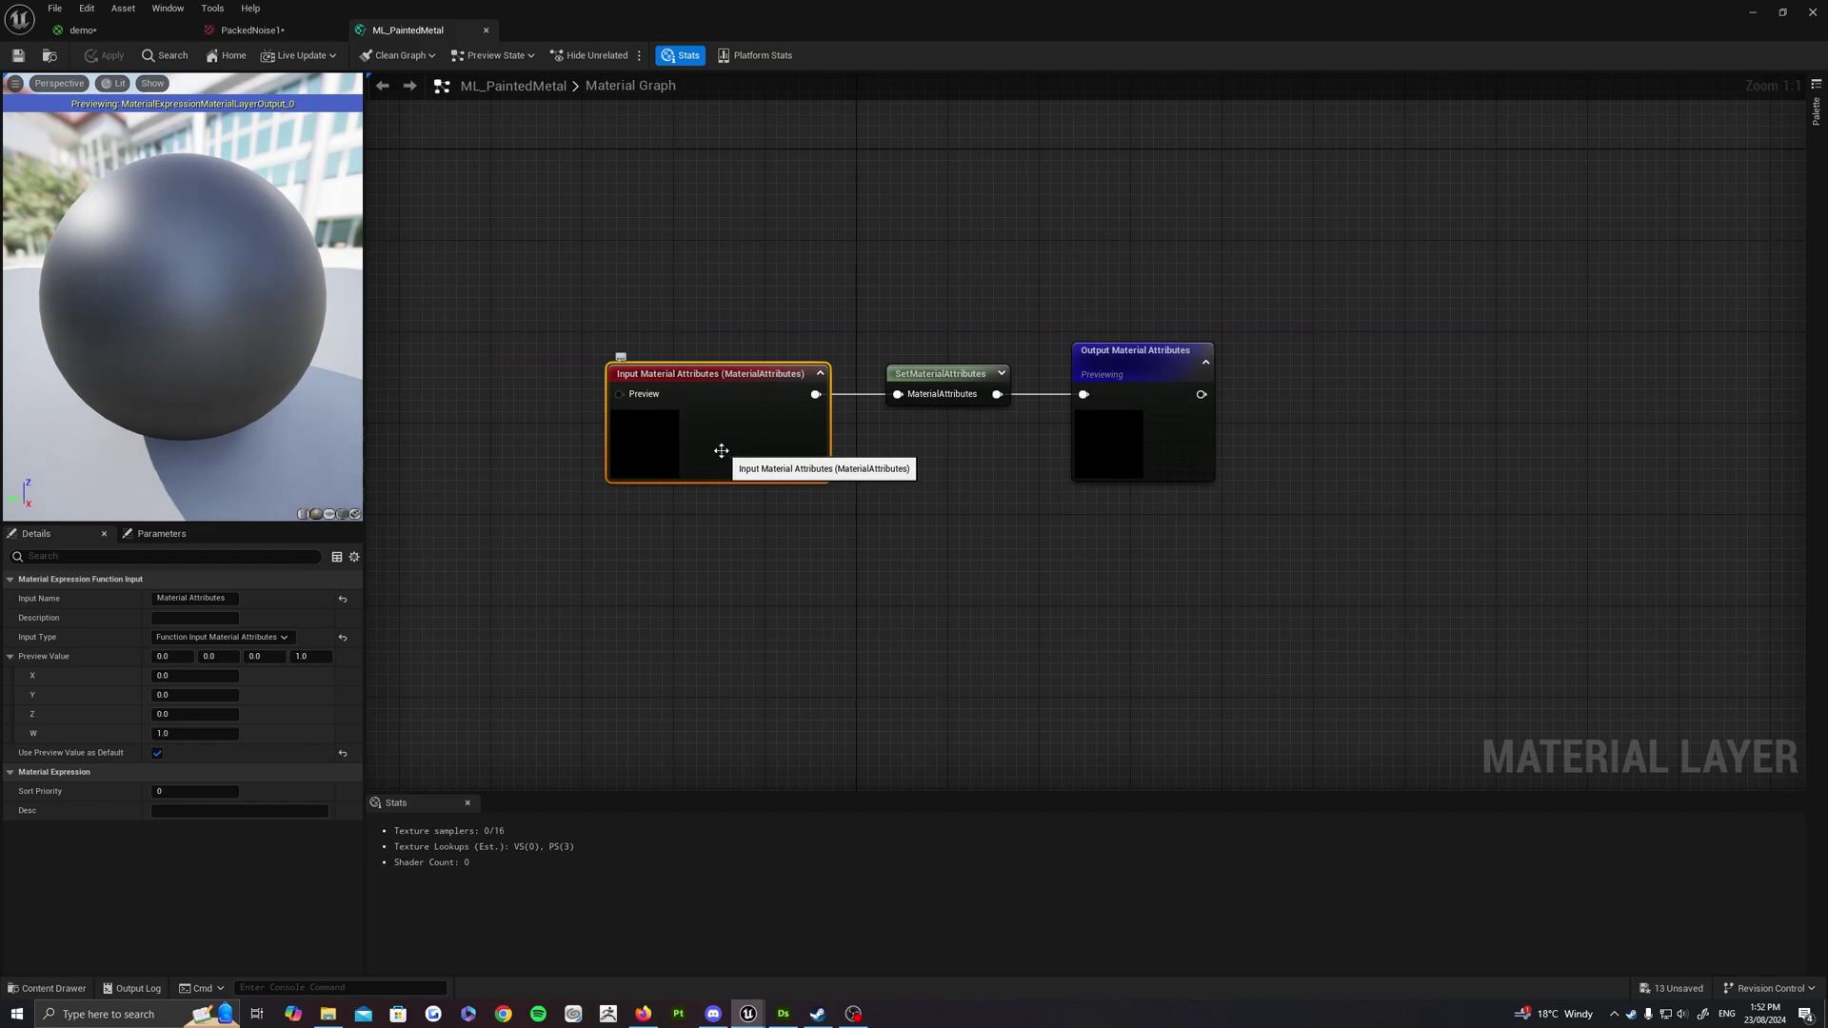
pyautogui.moveTo(716, 448); pyautogui.dragTo(529, 451)
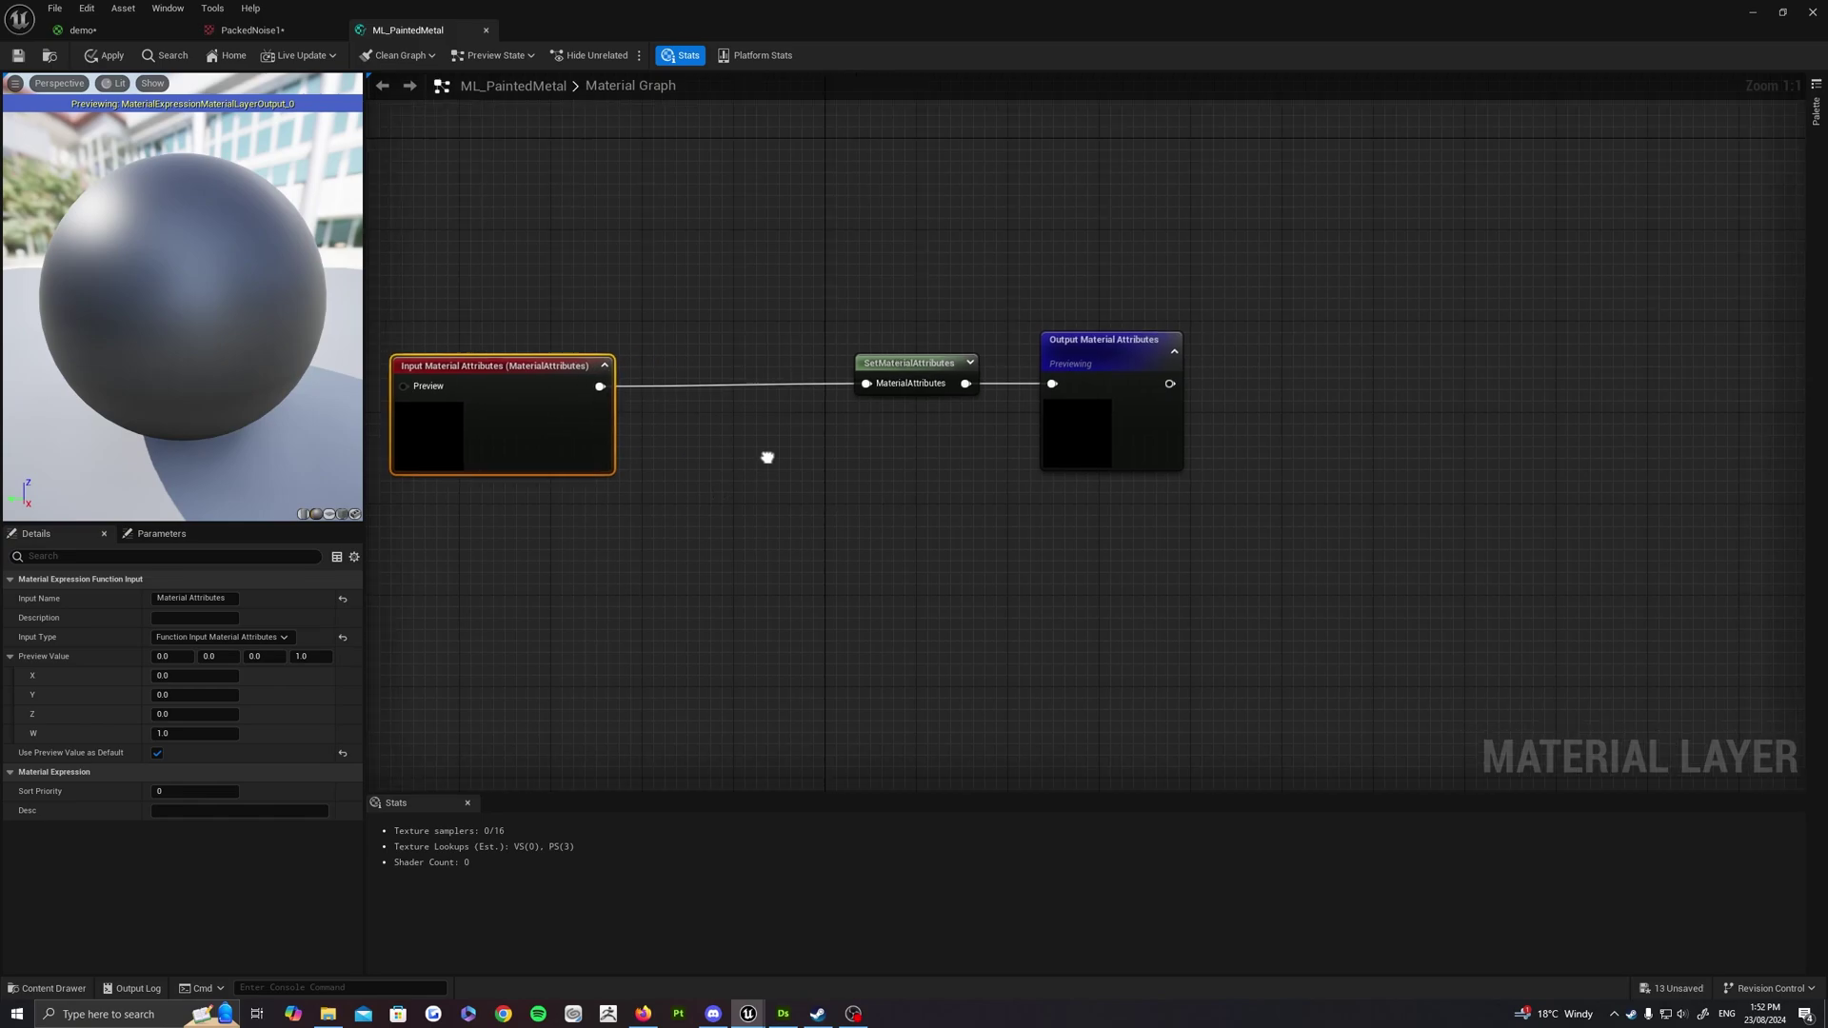
pyautogui.click(927, 370)
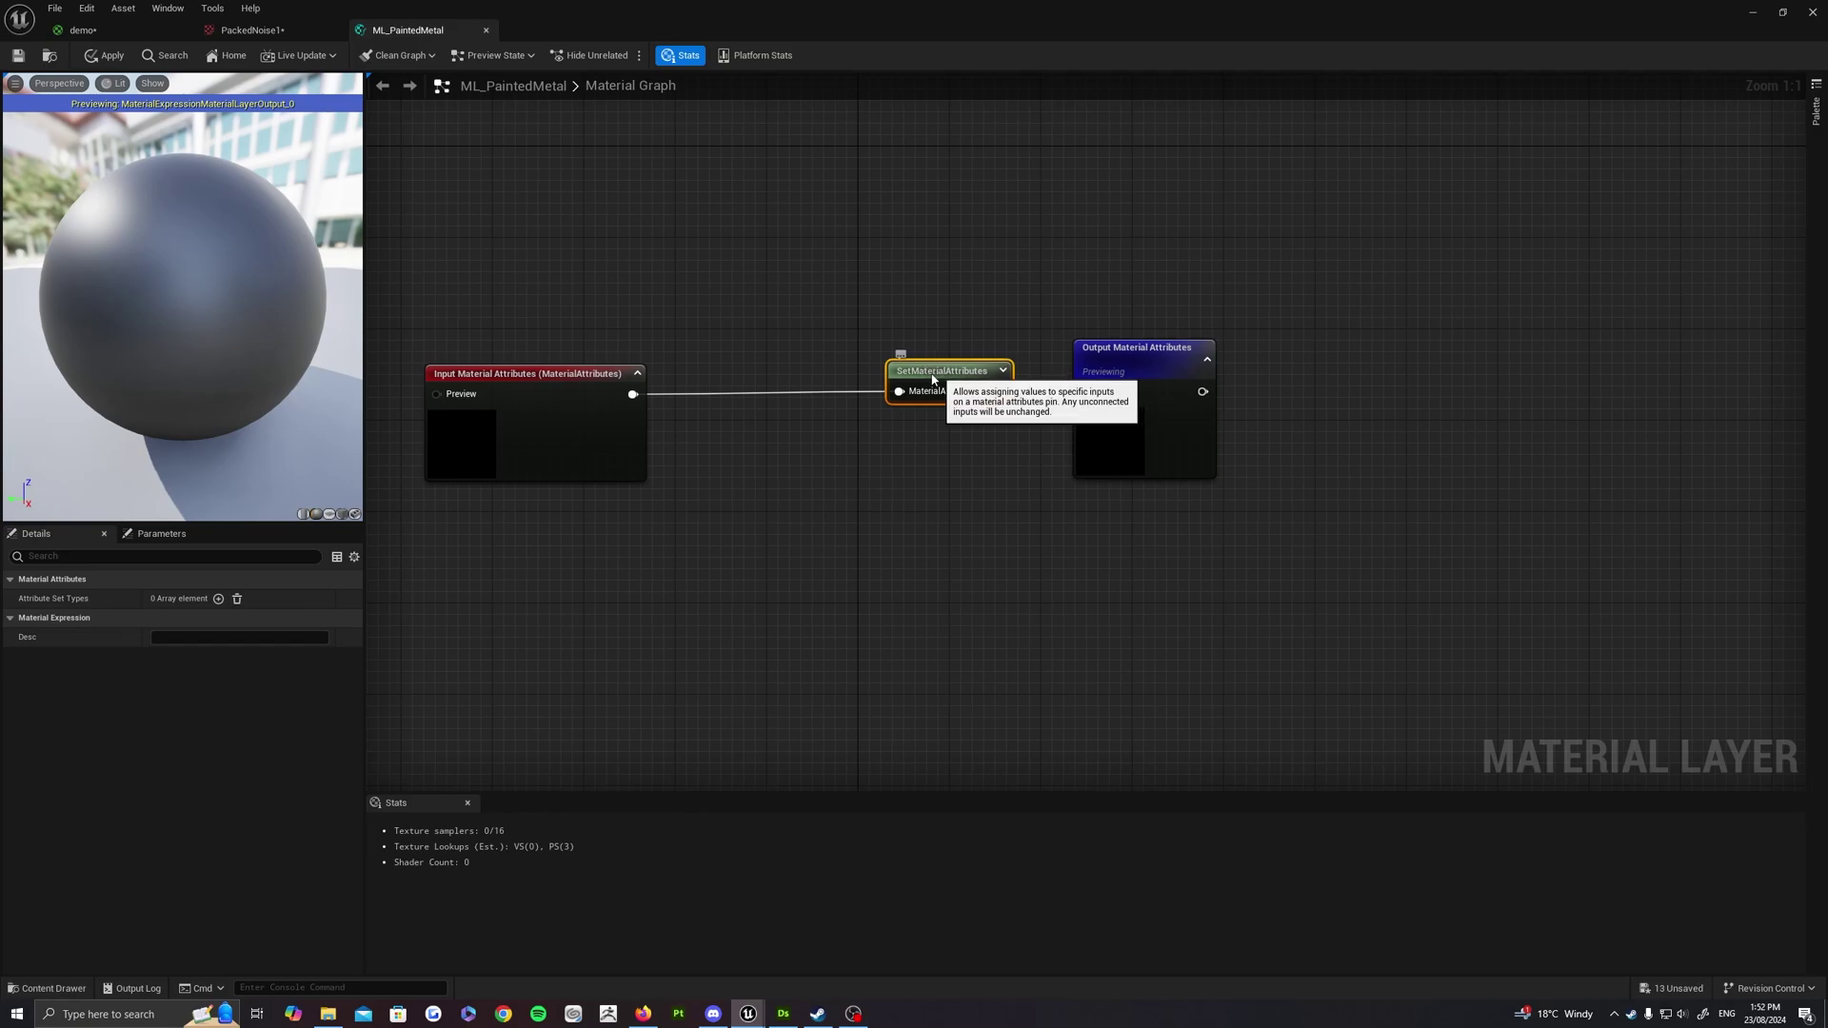
pyautogui.moveTo(928, 370); pyautogui.dragTo(899, 374)
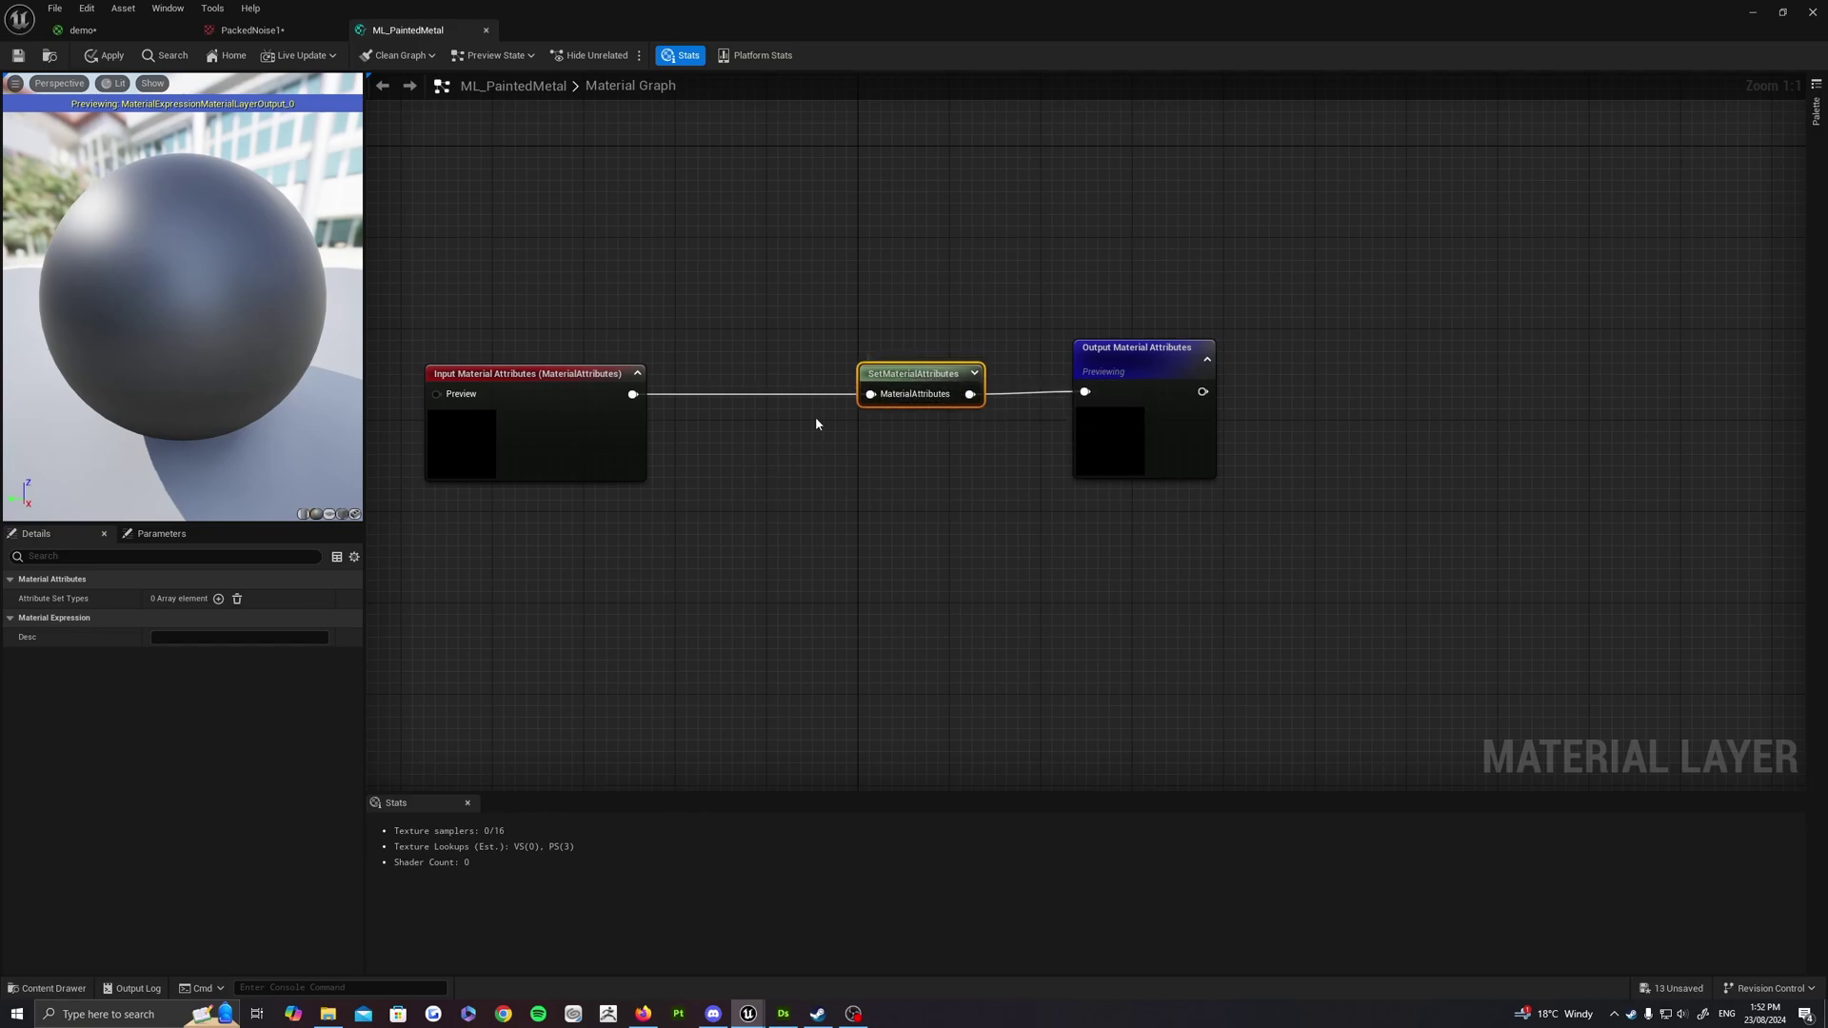
pyautogui.click(1090, 348)
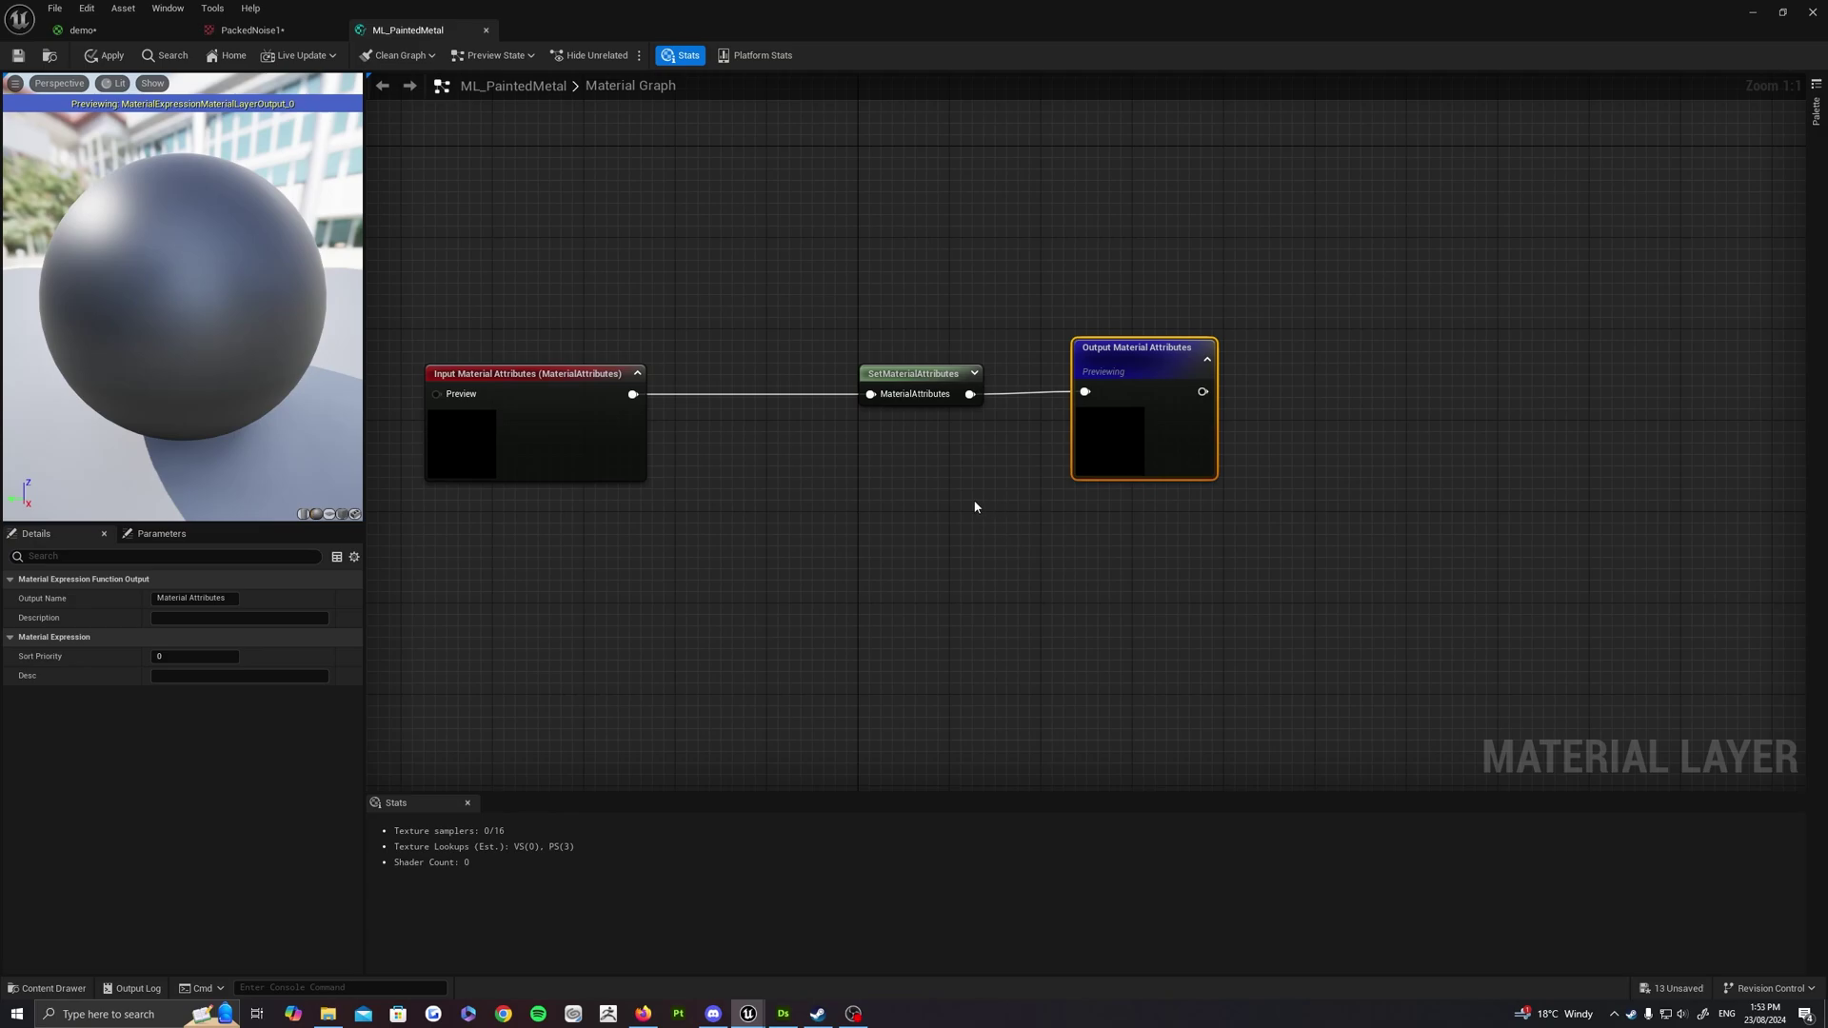
pyautogui.moveTo(975, 505); pyautogui.dragTo(888, 485, button='right')
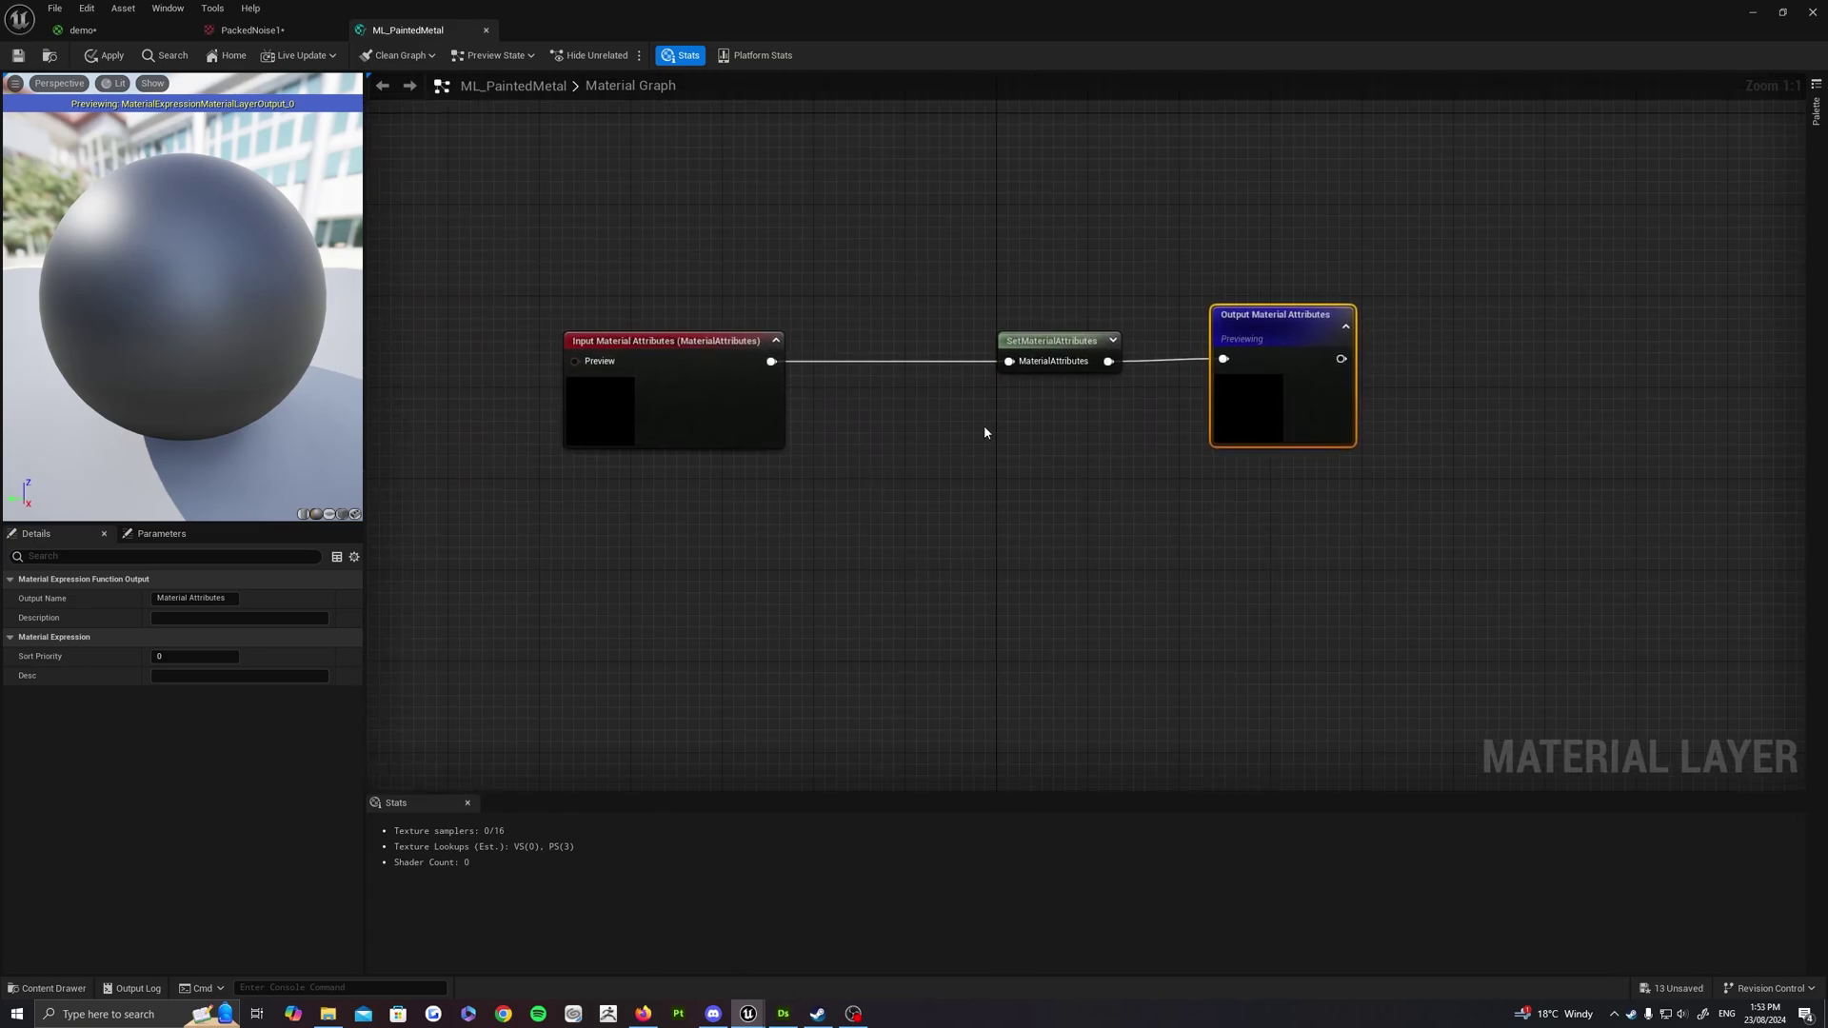
pyautogui.click(986, 424)
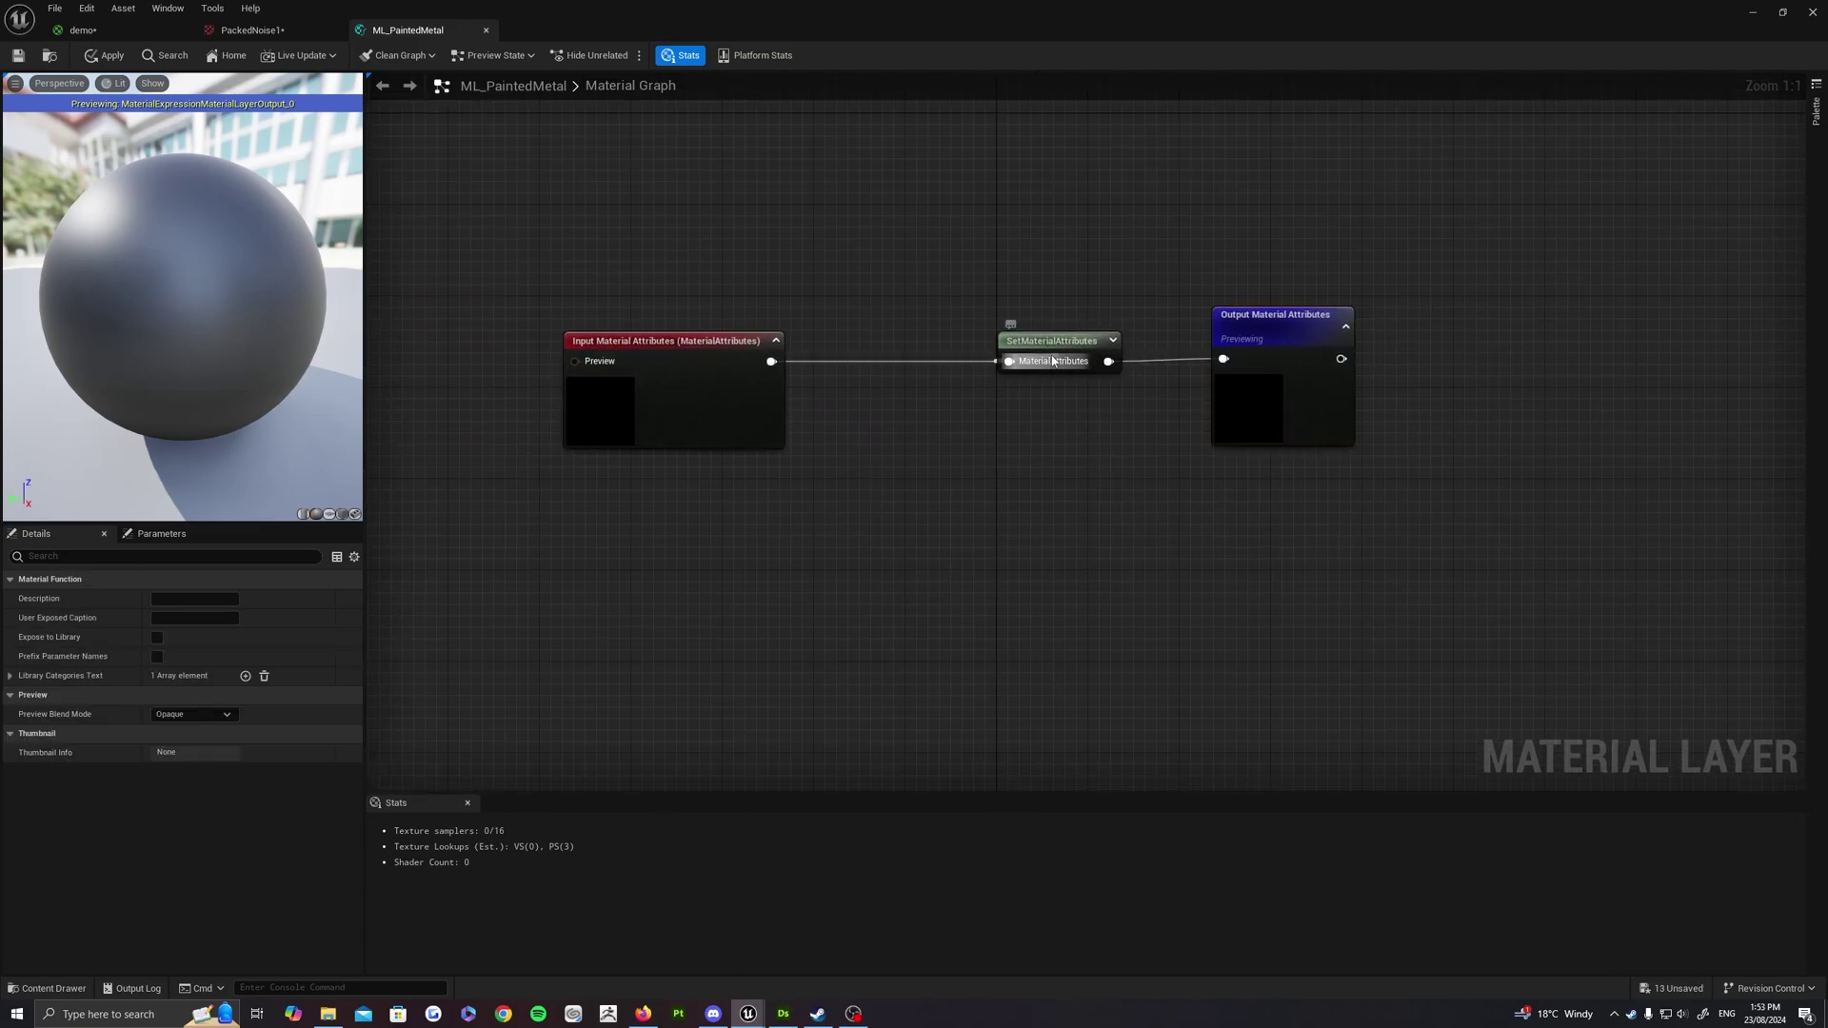
# Add four attributes to the SetMaterialAttributes node: BaseColor, Metallic, Normal and Roughness
pyautogui.click(1067, 363)
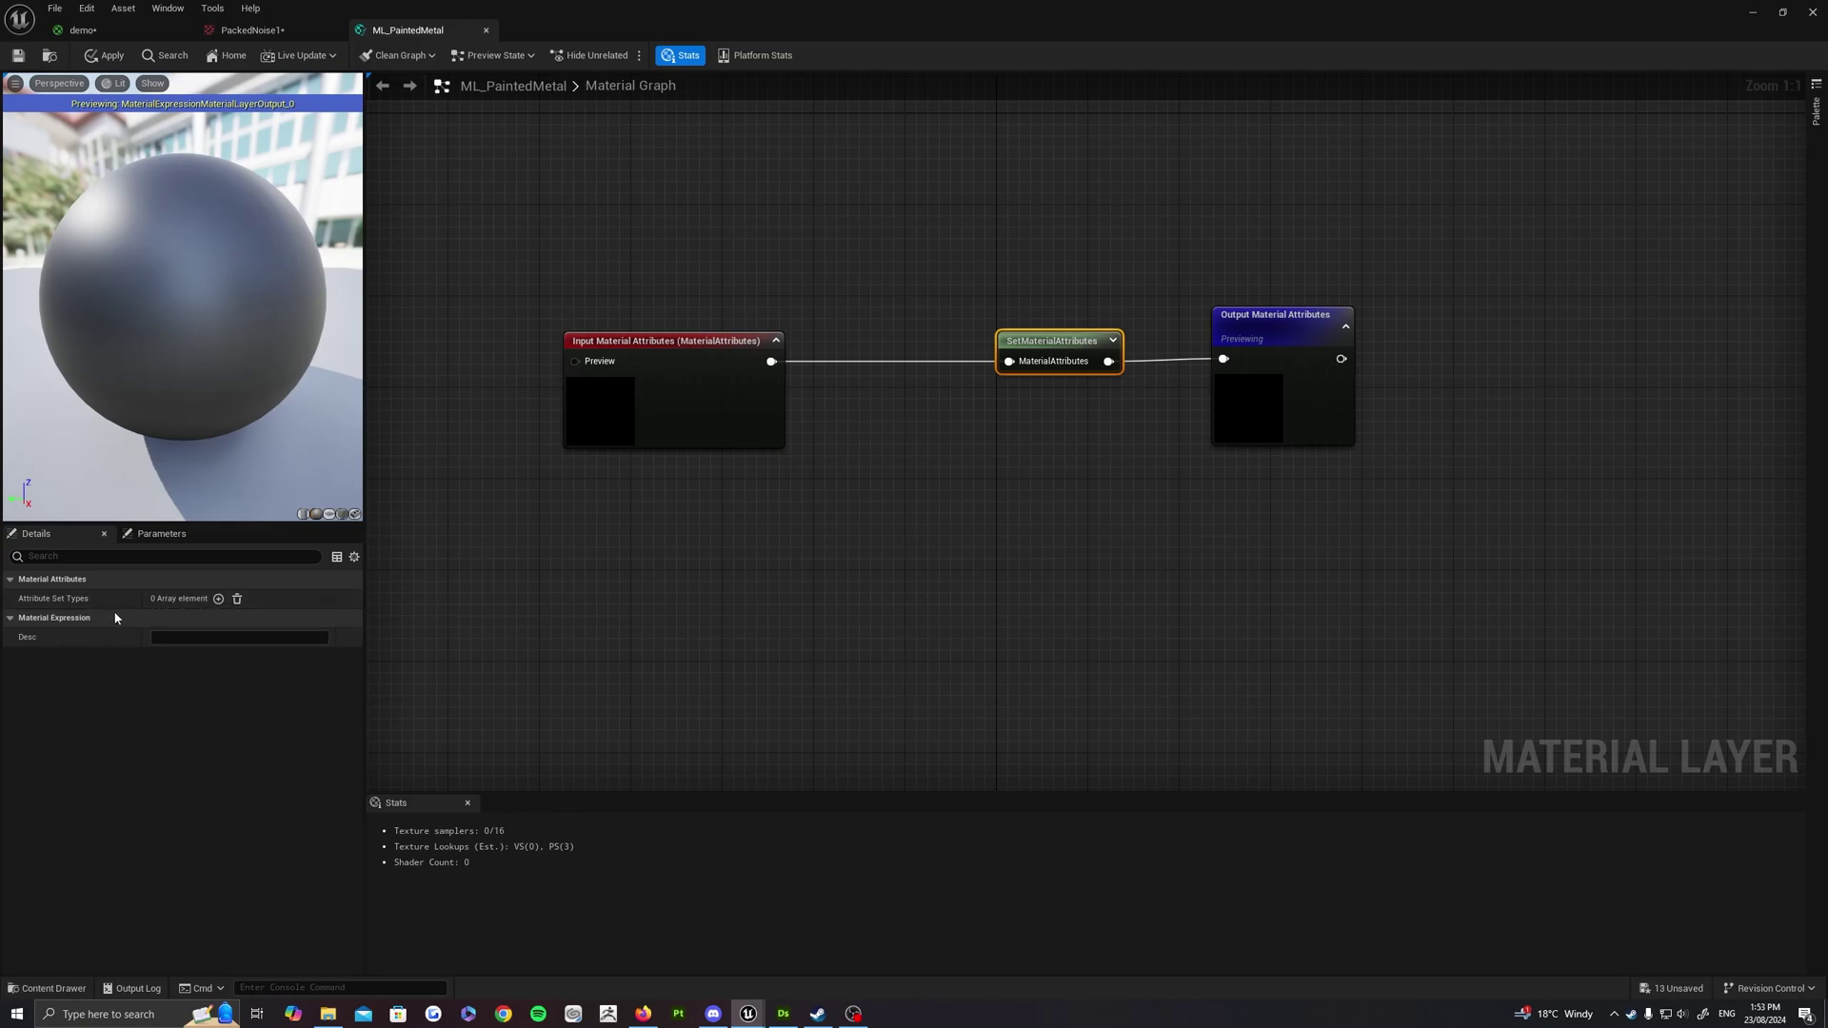
pyautogui.click(219, 600)
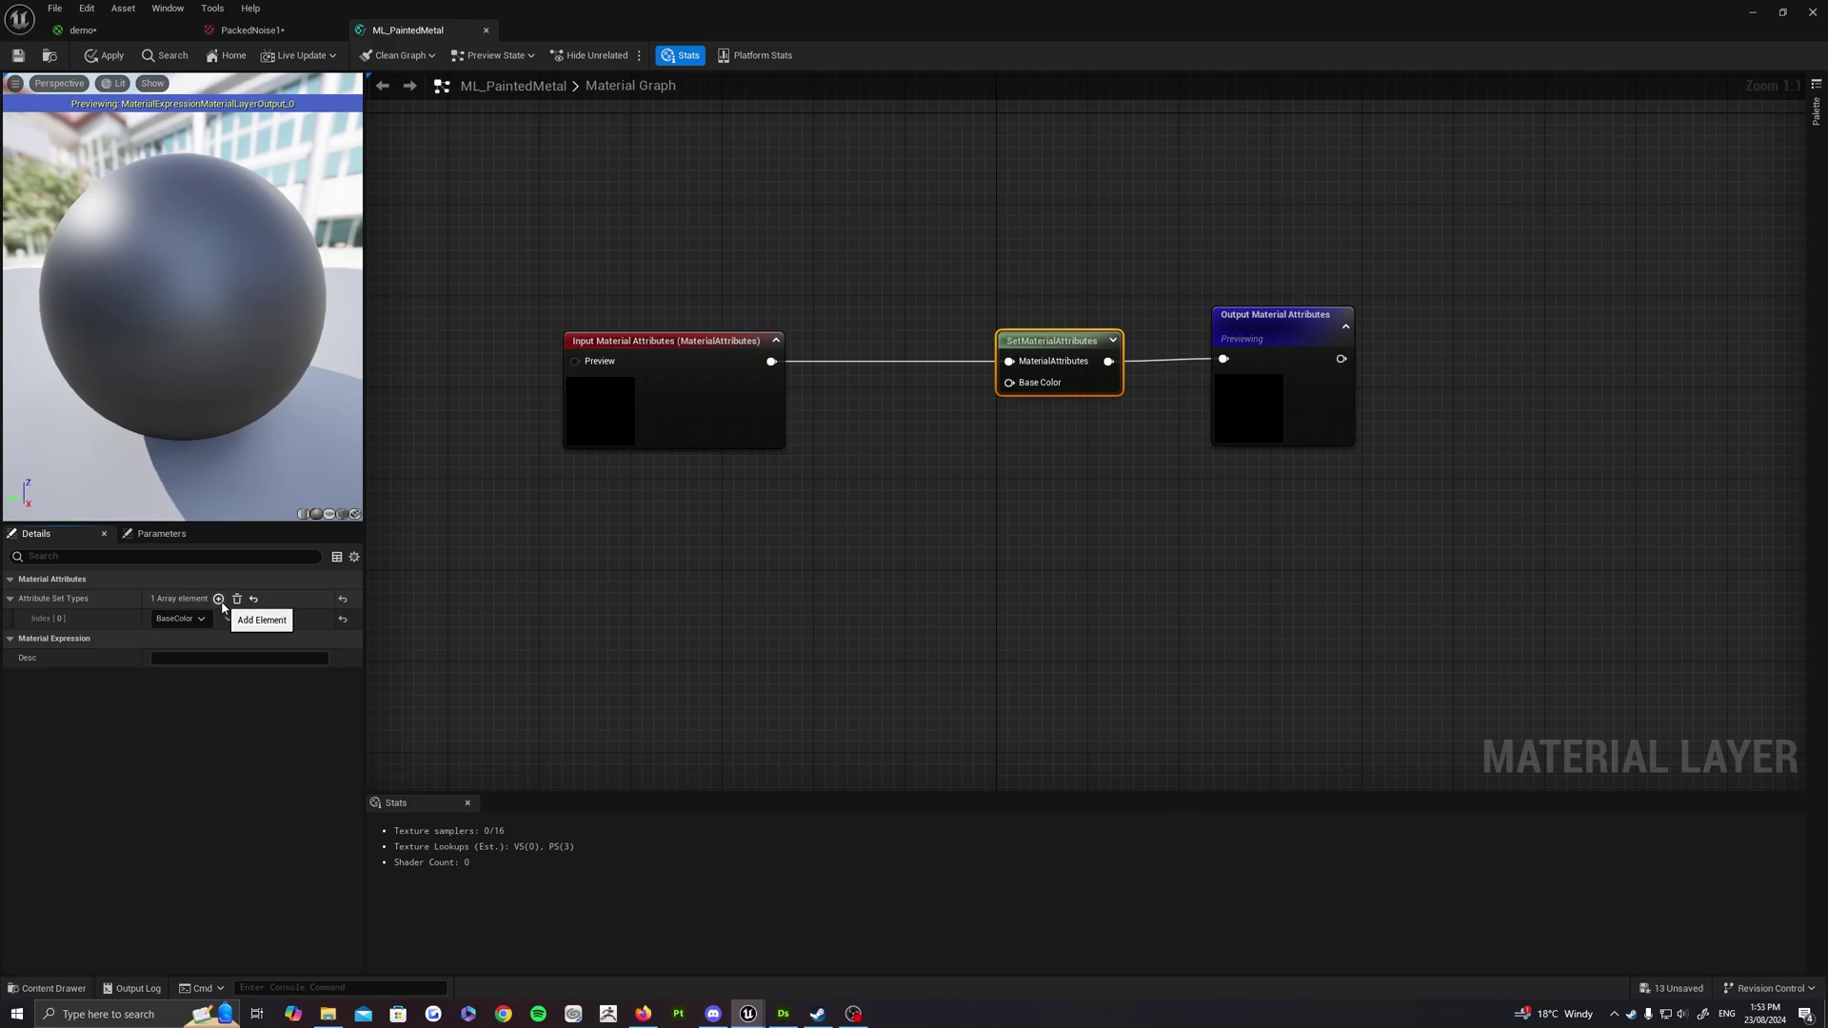
pyautogui.click(221, 600)
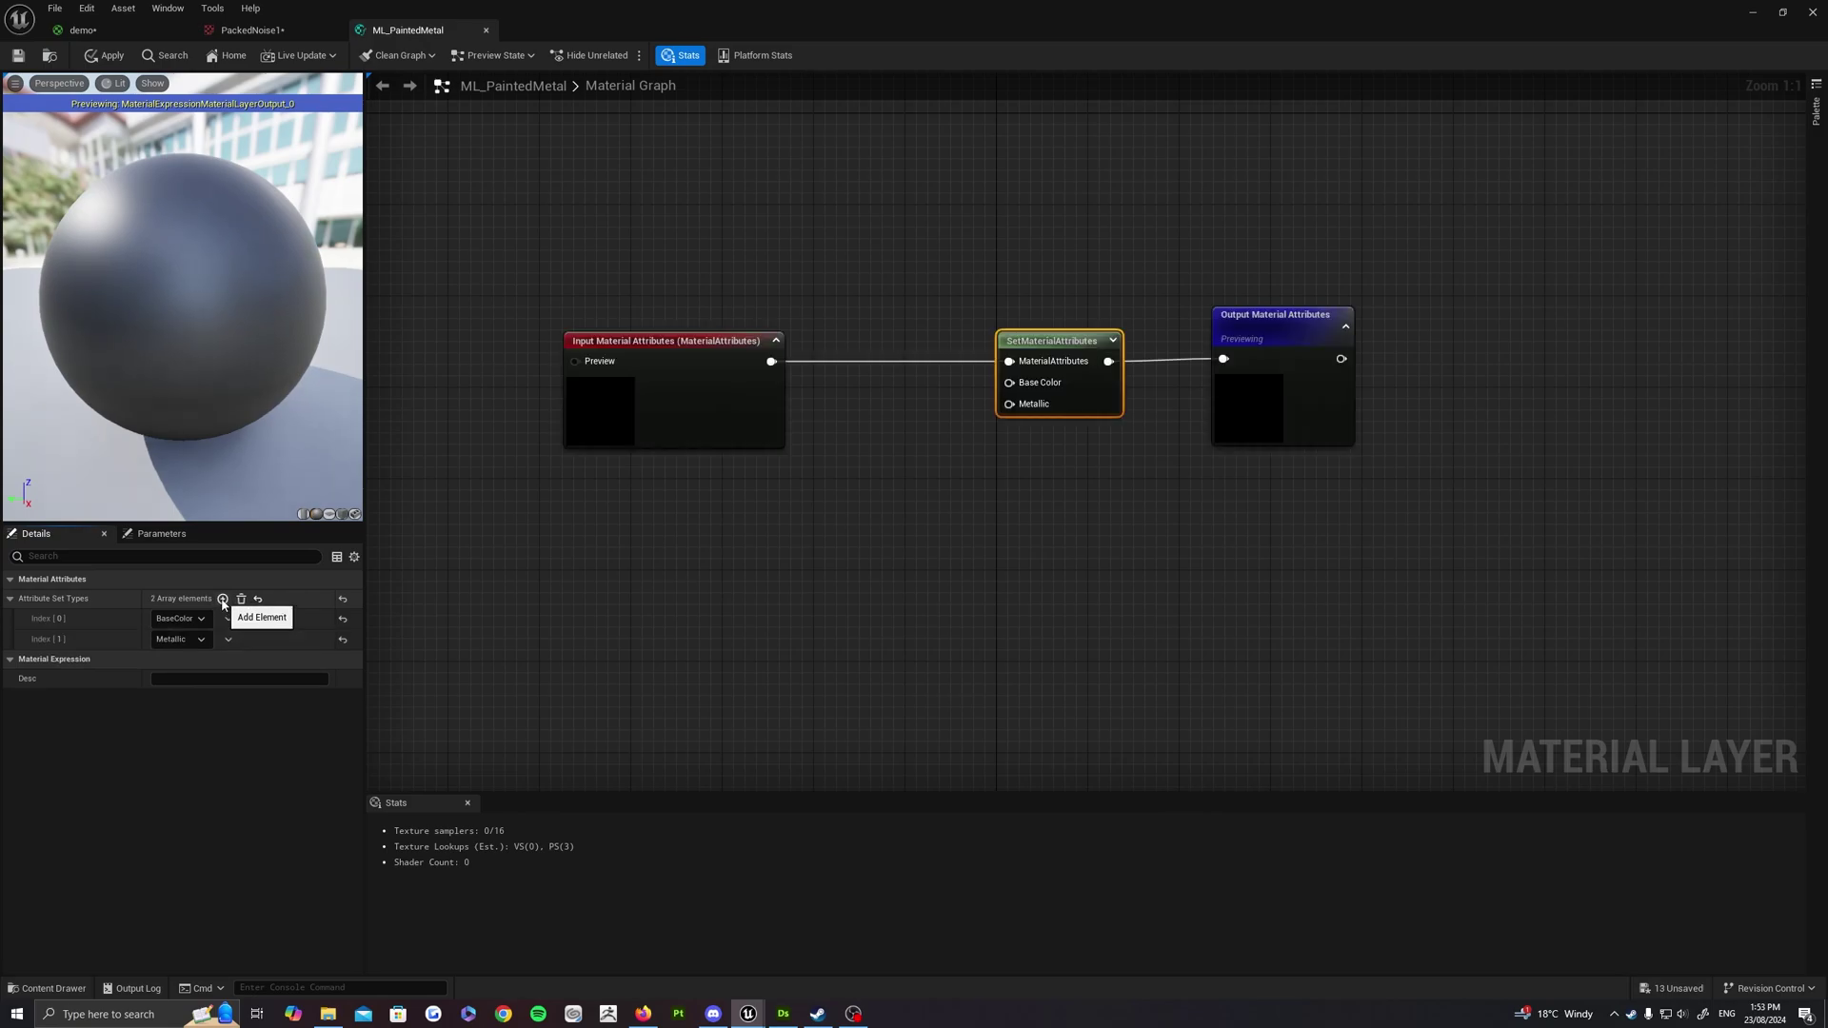
pyautogui.click(222, 600)
pyautogui.click(223, 600)
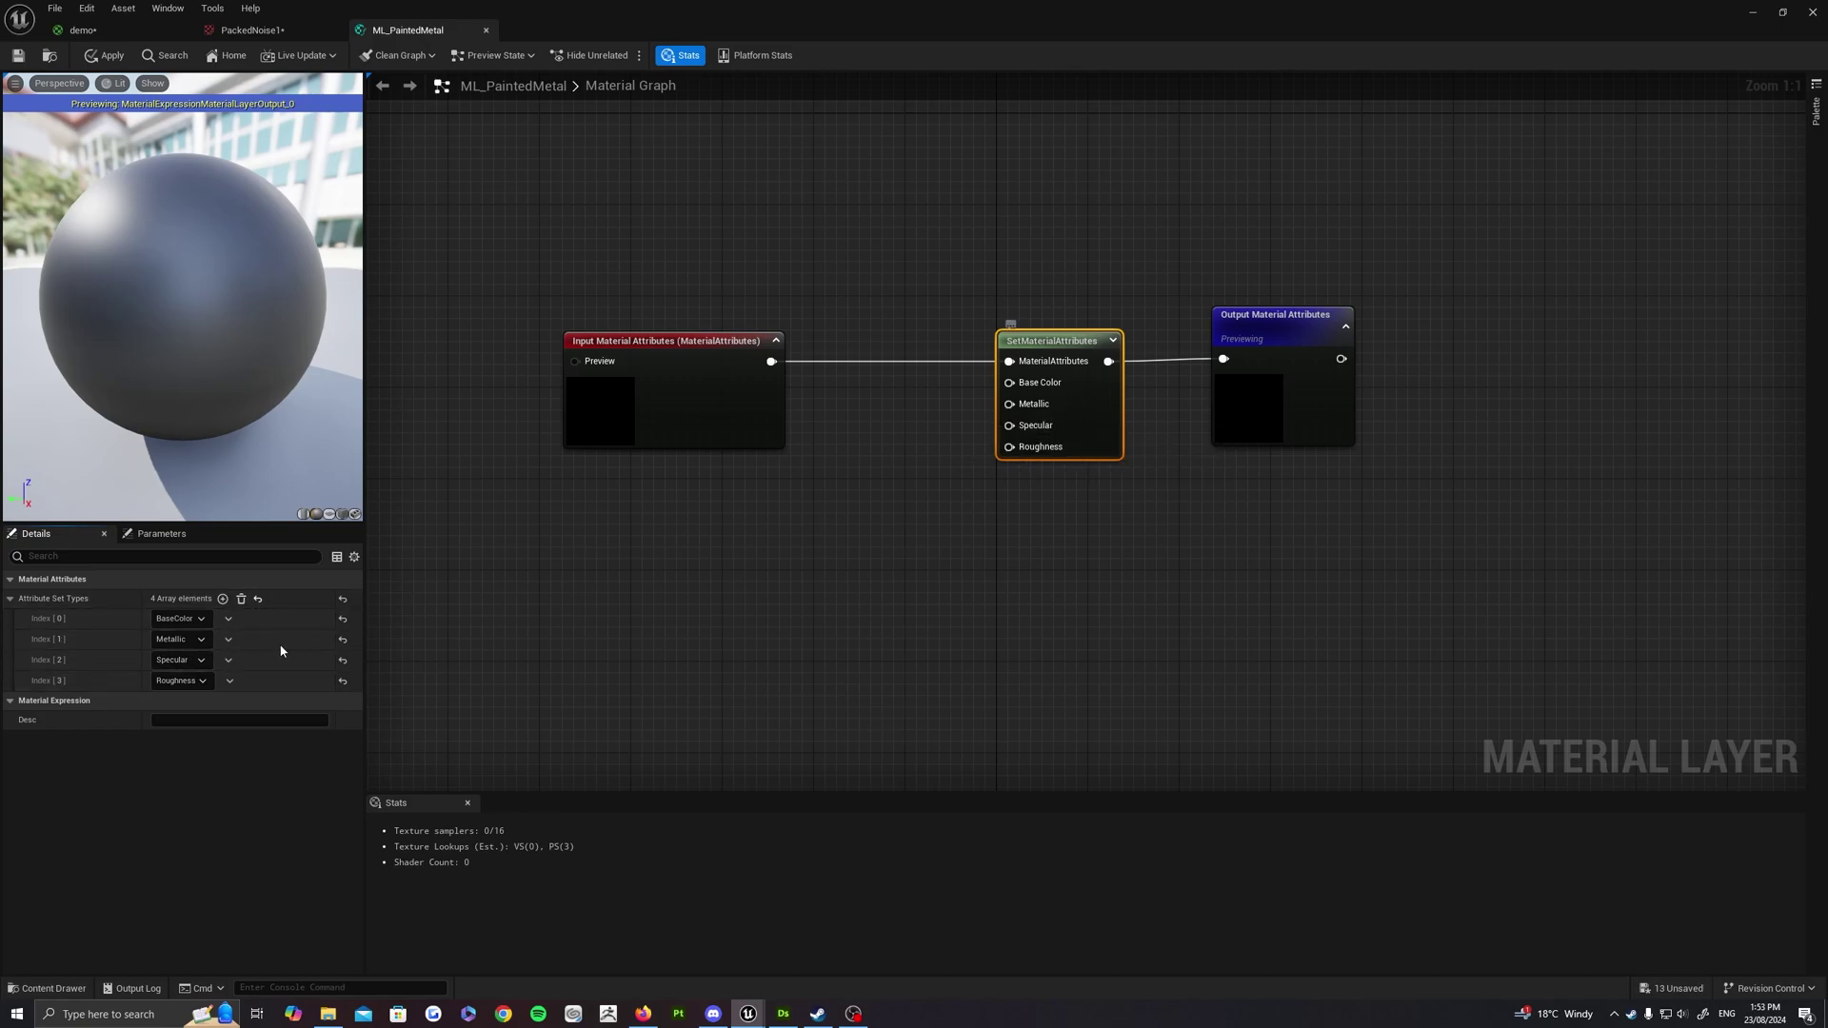
pyautogui.click(201, 661)
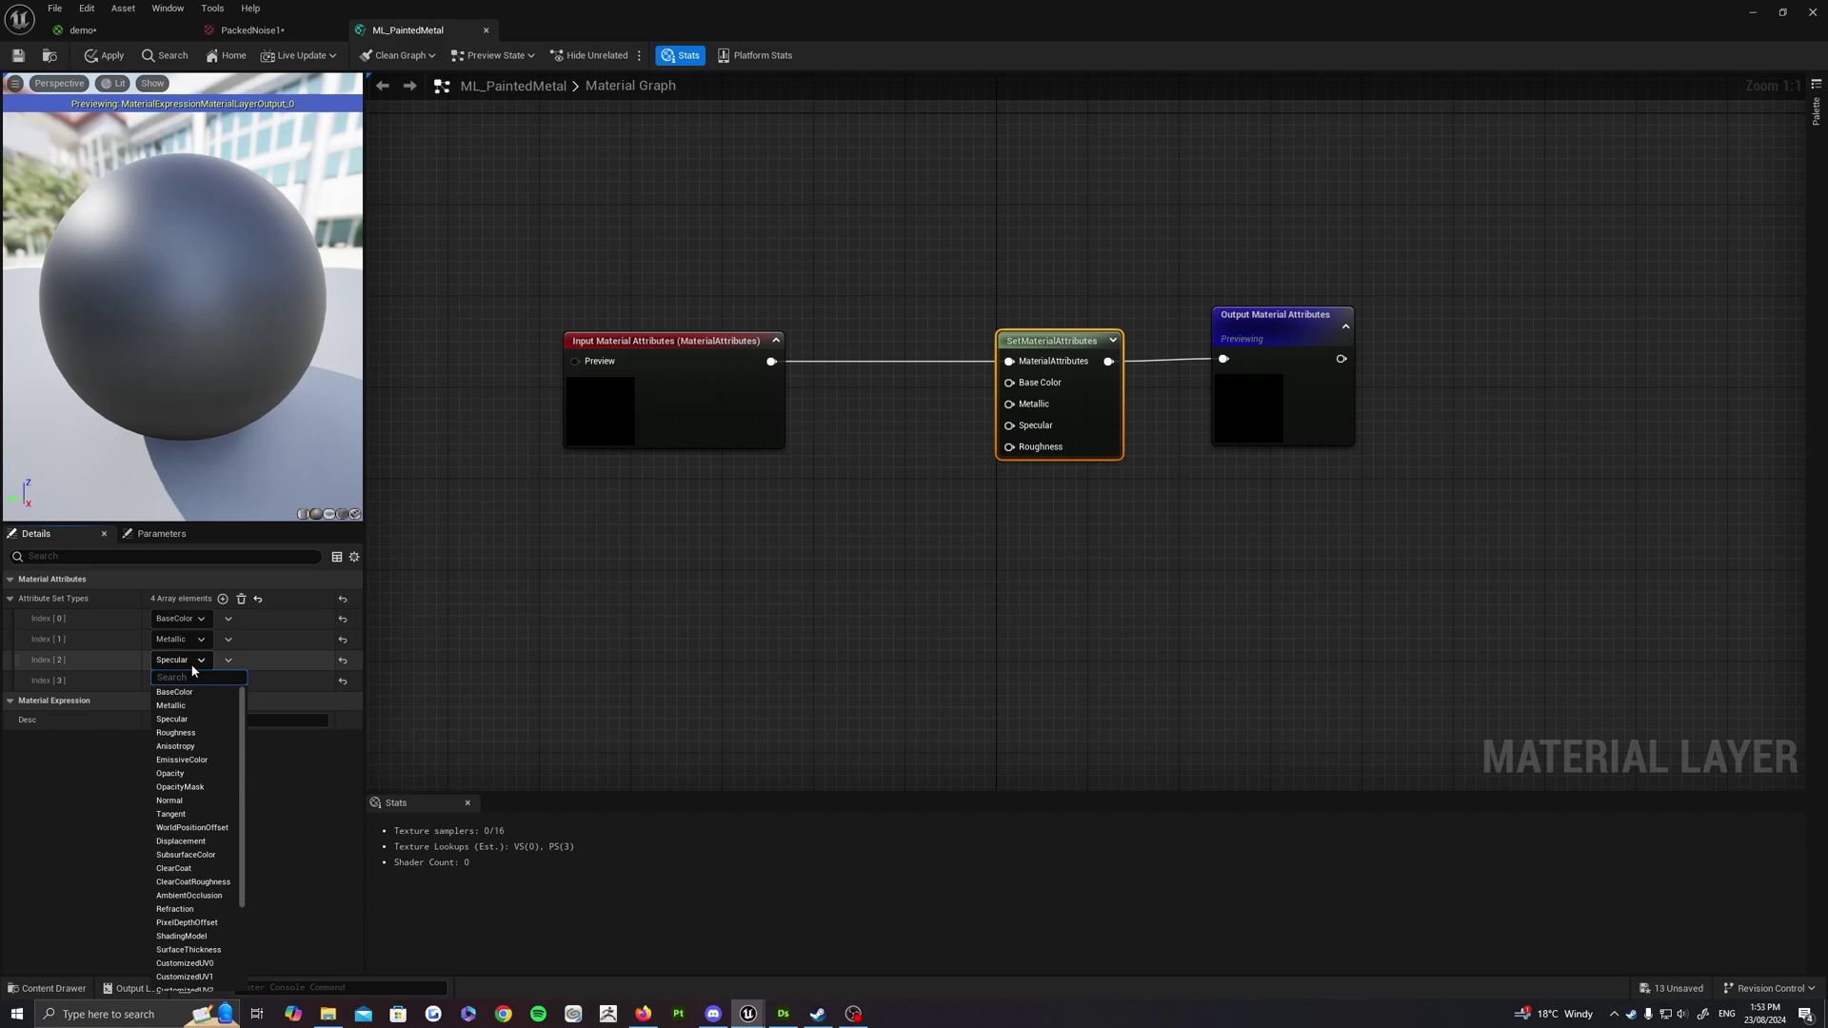
pyautogui.click(183, 804)
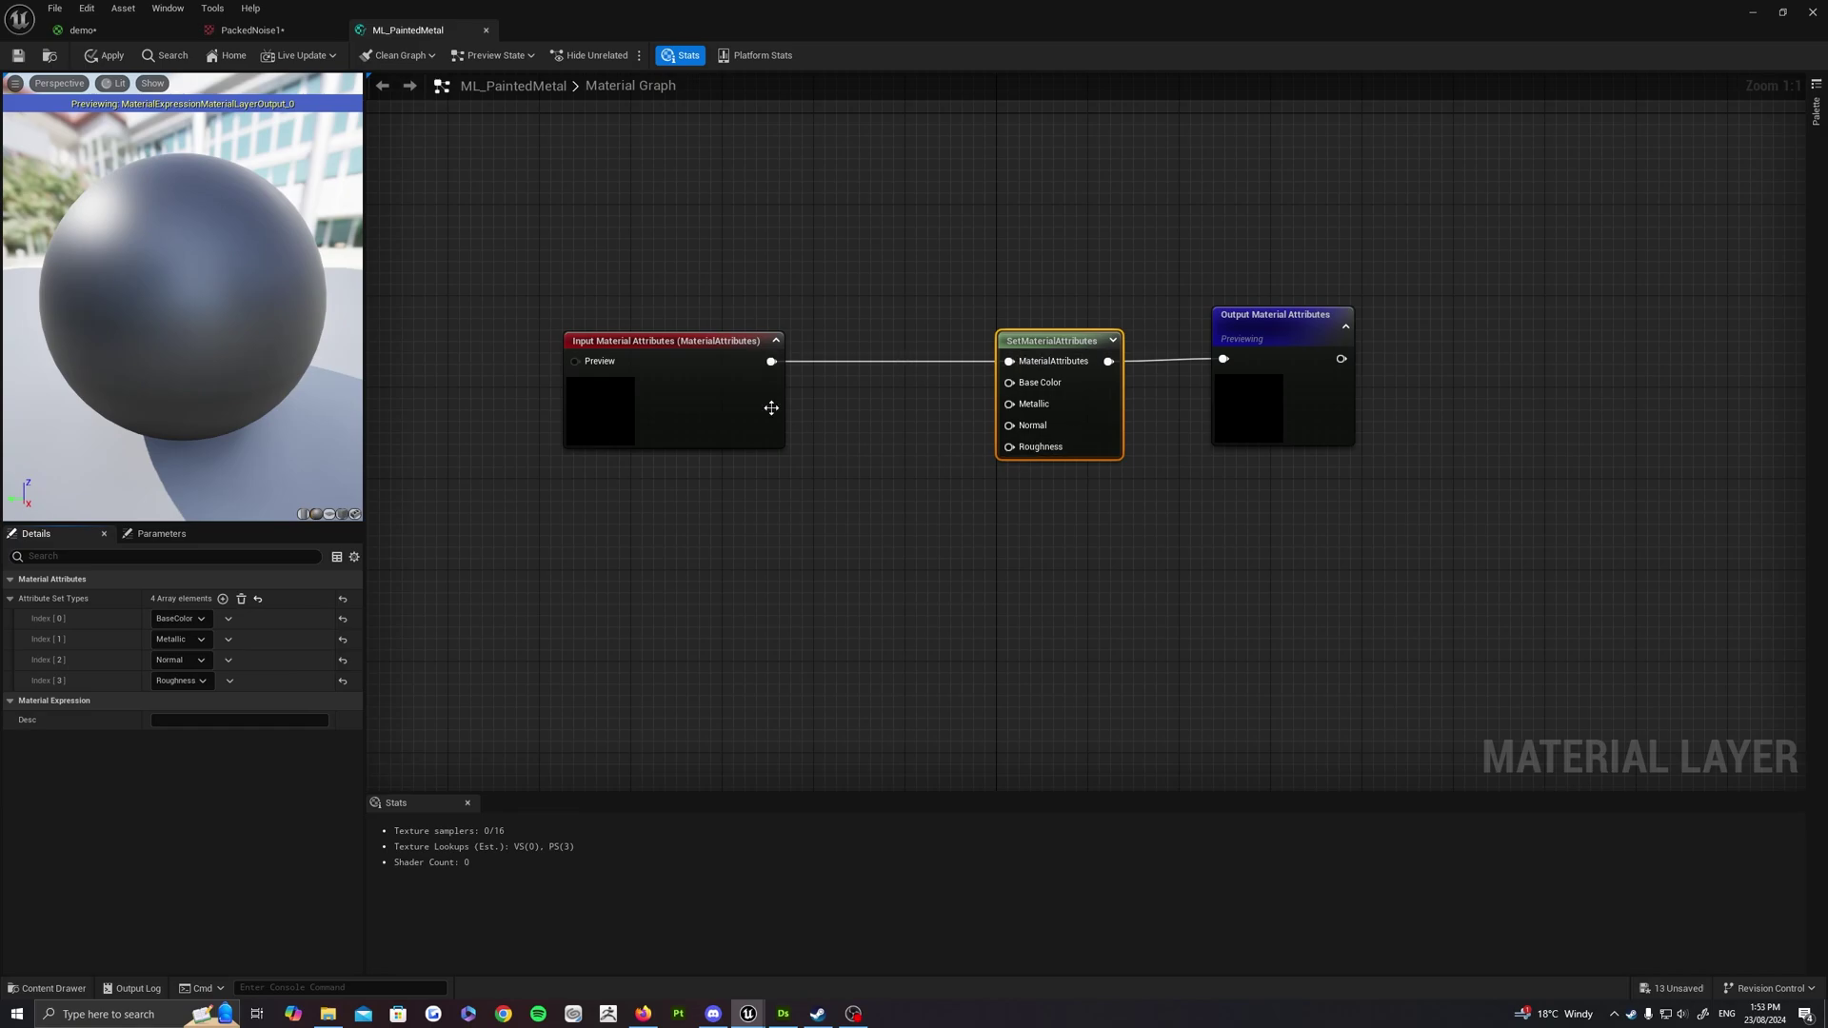
# Add the PaintedMetal basecolor, normal and roughness textures to the material layer graph as Texture Samples
pyautogui.moveTo(872, 568)
pyautogui.mouseDown(button='right')
pyautogui.moveTo(922, 568)
pyautogui.moveTo(870, 592)
pyautogui.mouseUp(button='right')
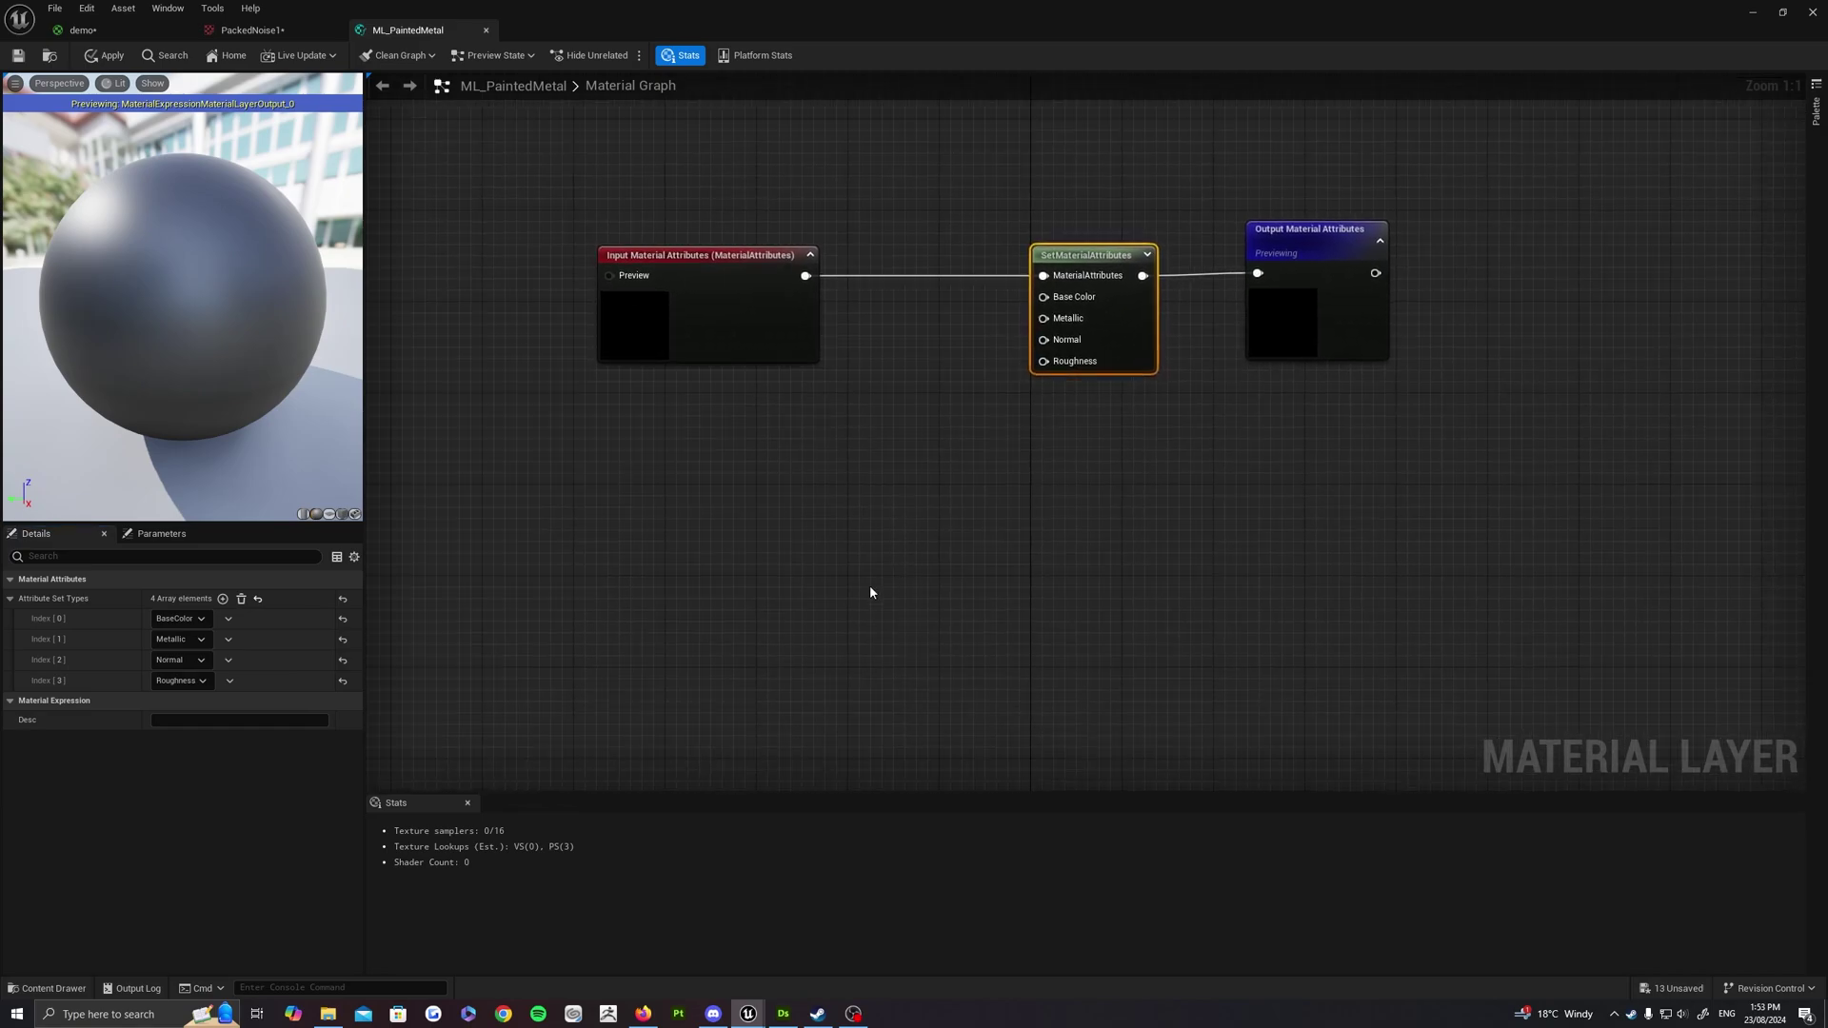
pyautogui.hotkey('ctrl', 'space')
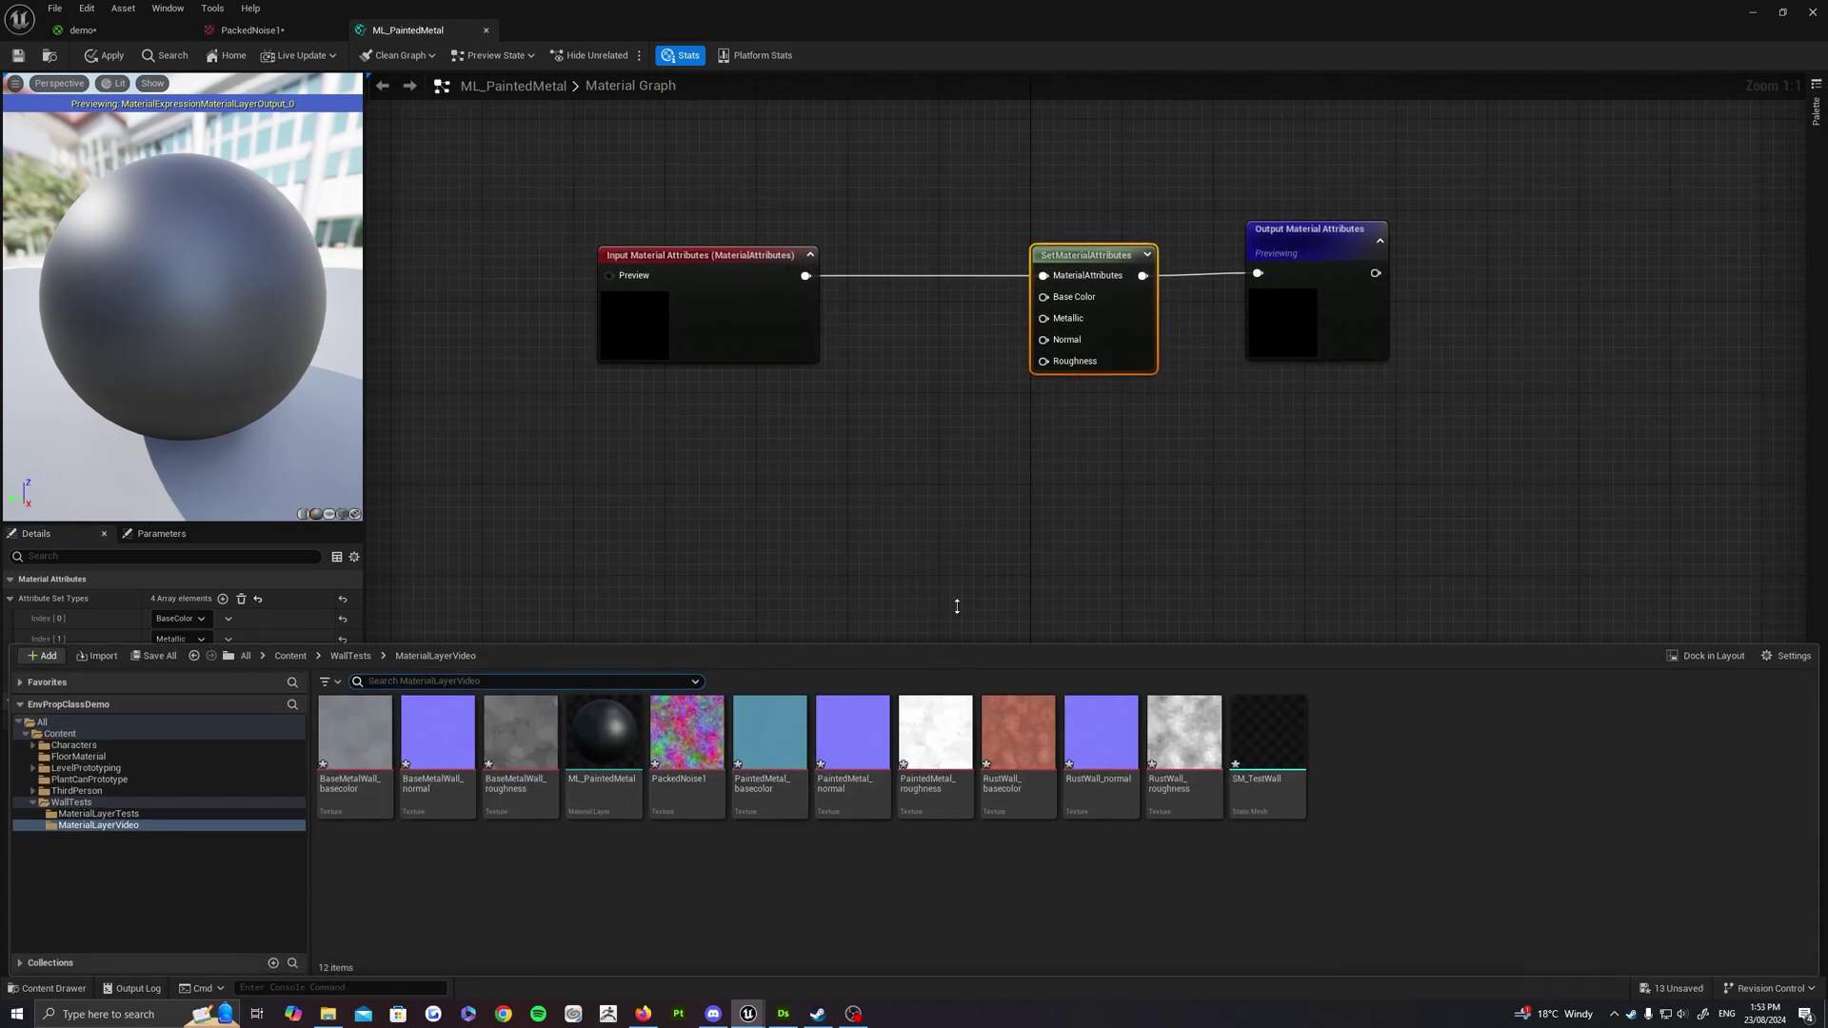
pyautogui.click(770, 737)
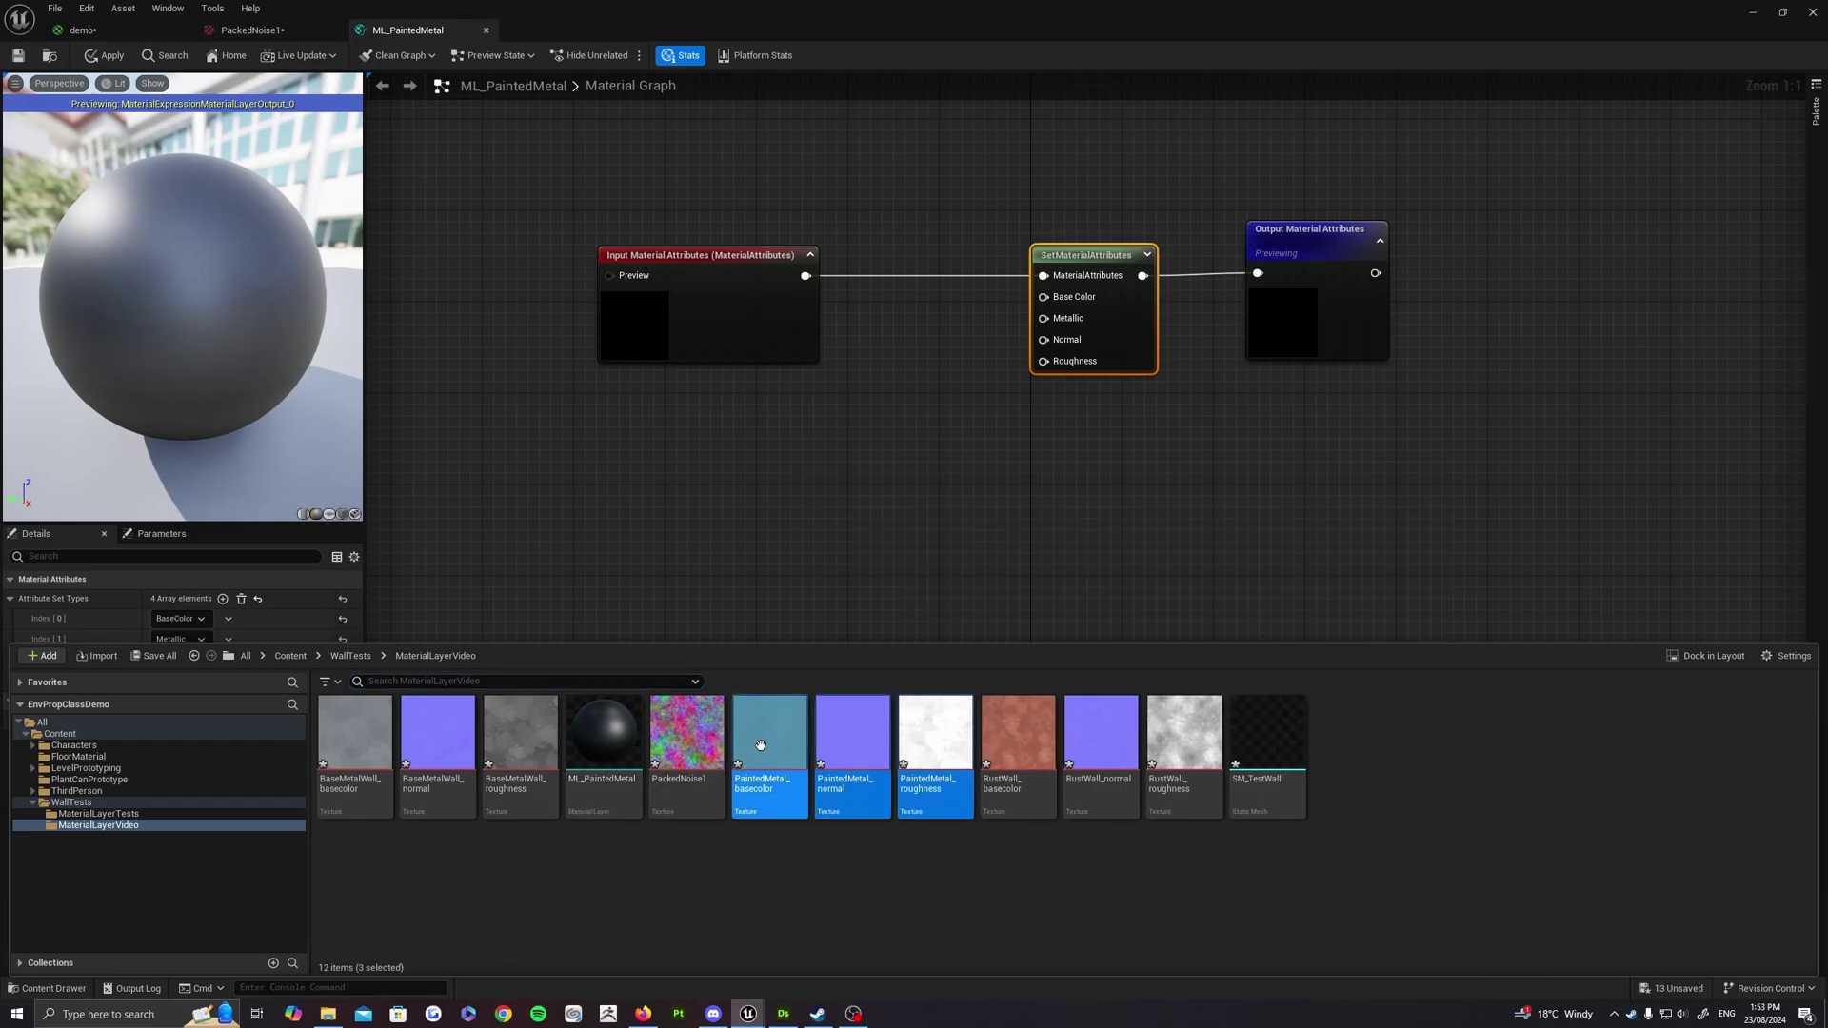
pyautogui.keyDown('shift'); pyautogui.click(929, 750); pyautogui.keyUp('shift')
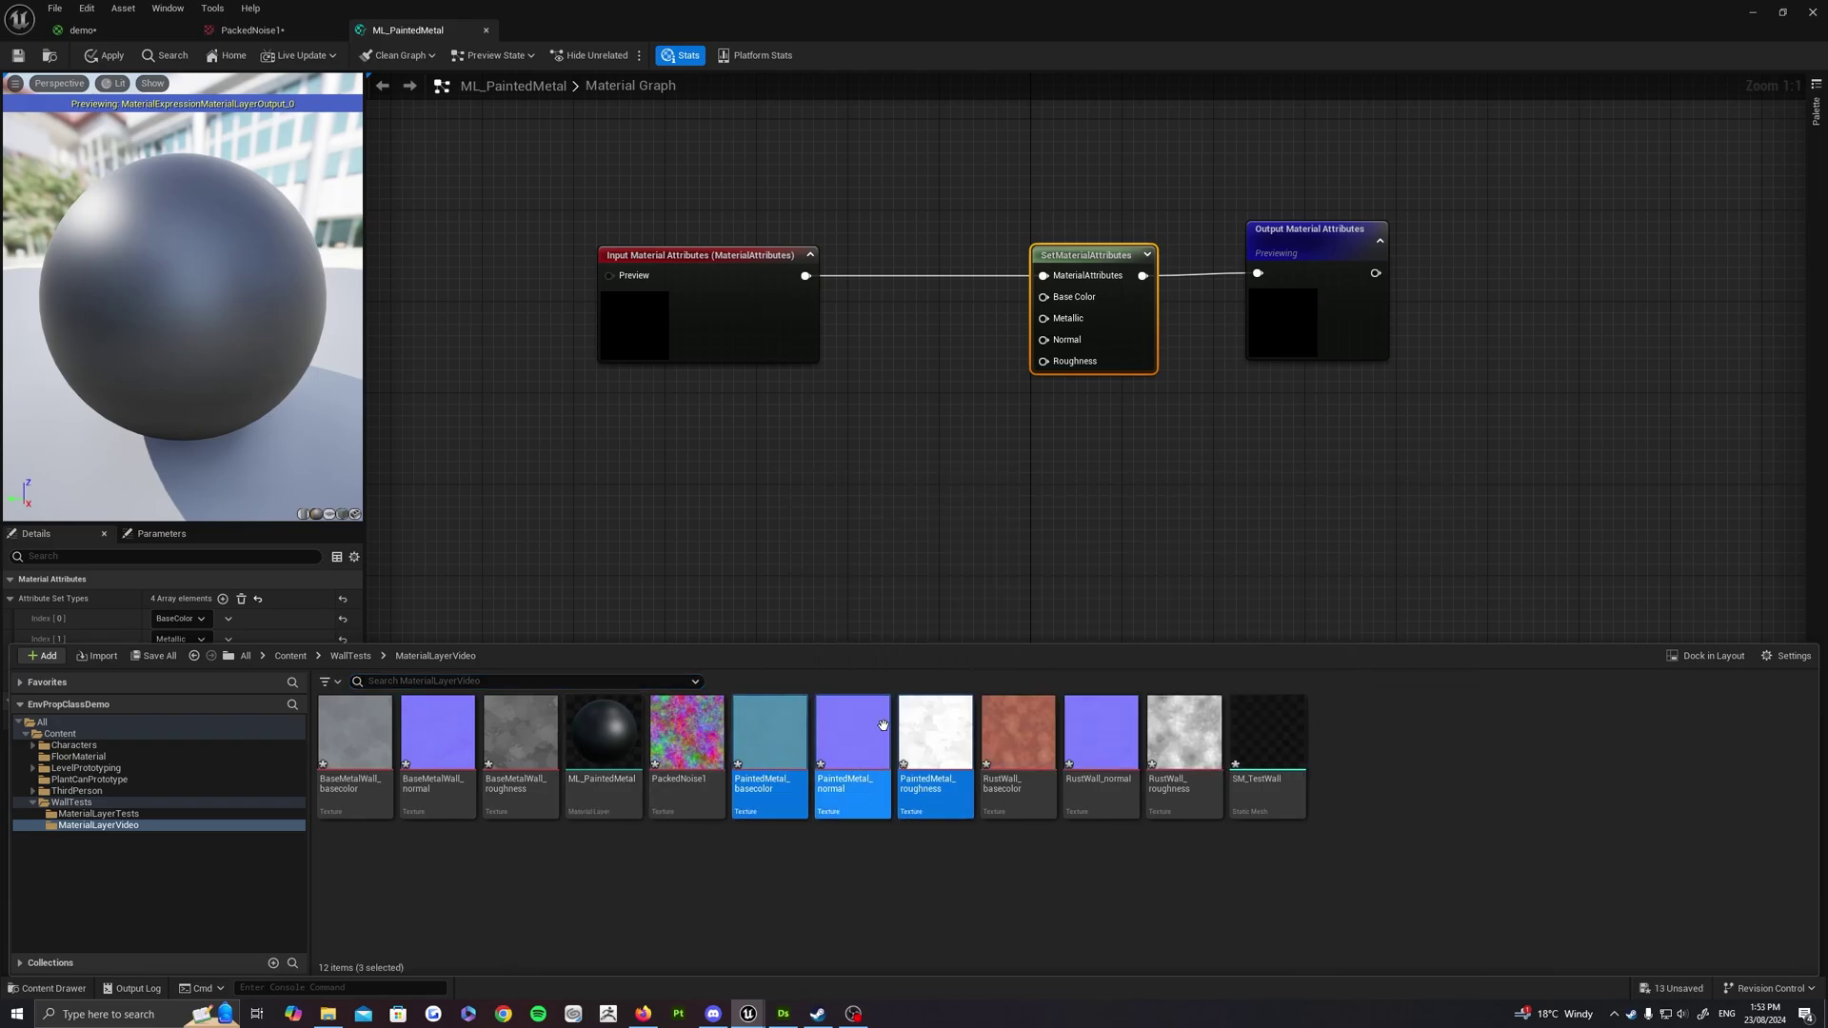
pyautogui.moveTo(953, 738)
pyautogui.mouseDown()
pyautogui.moveTo(852, 762)
pyautogui.moveTo(843, 518)
pyautogui.moveTo(920, 521)
pyautogui.moveTo(859, 449)
pyautogui.moveTo(882, 438)
pyautogui.mouseUp()
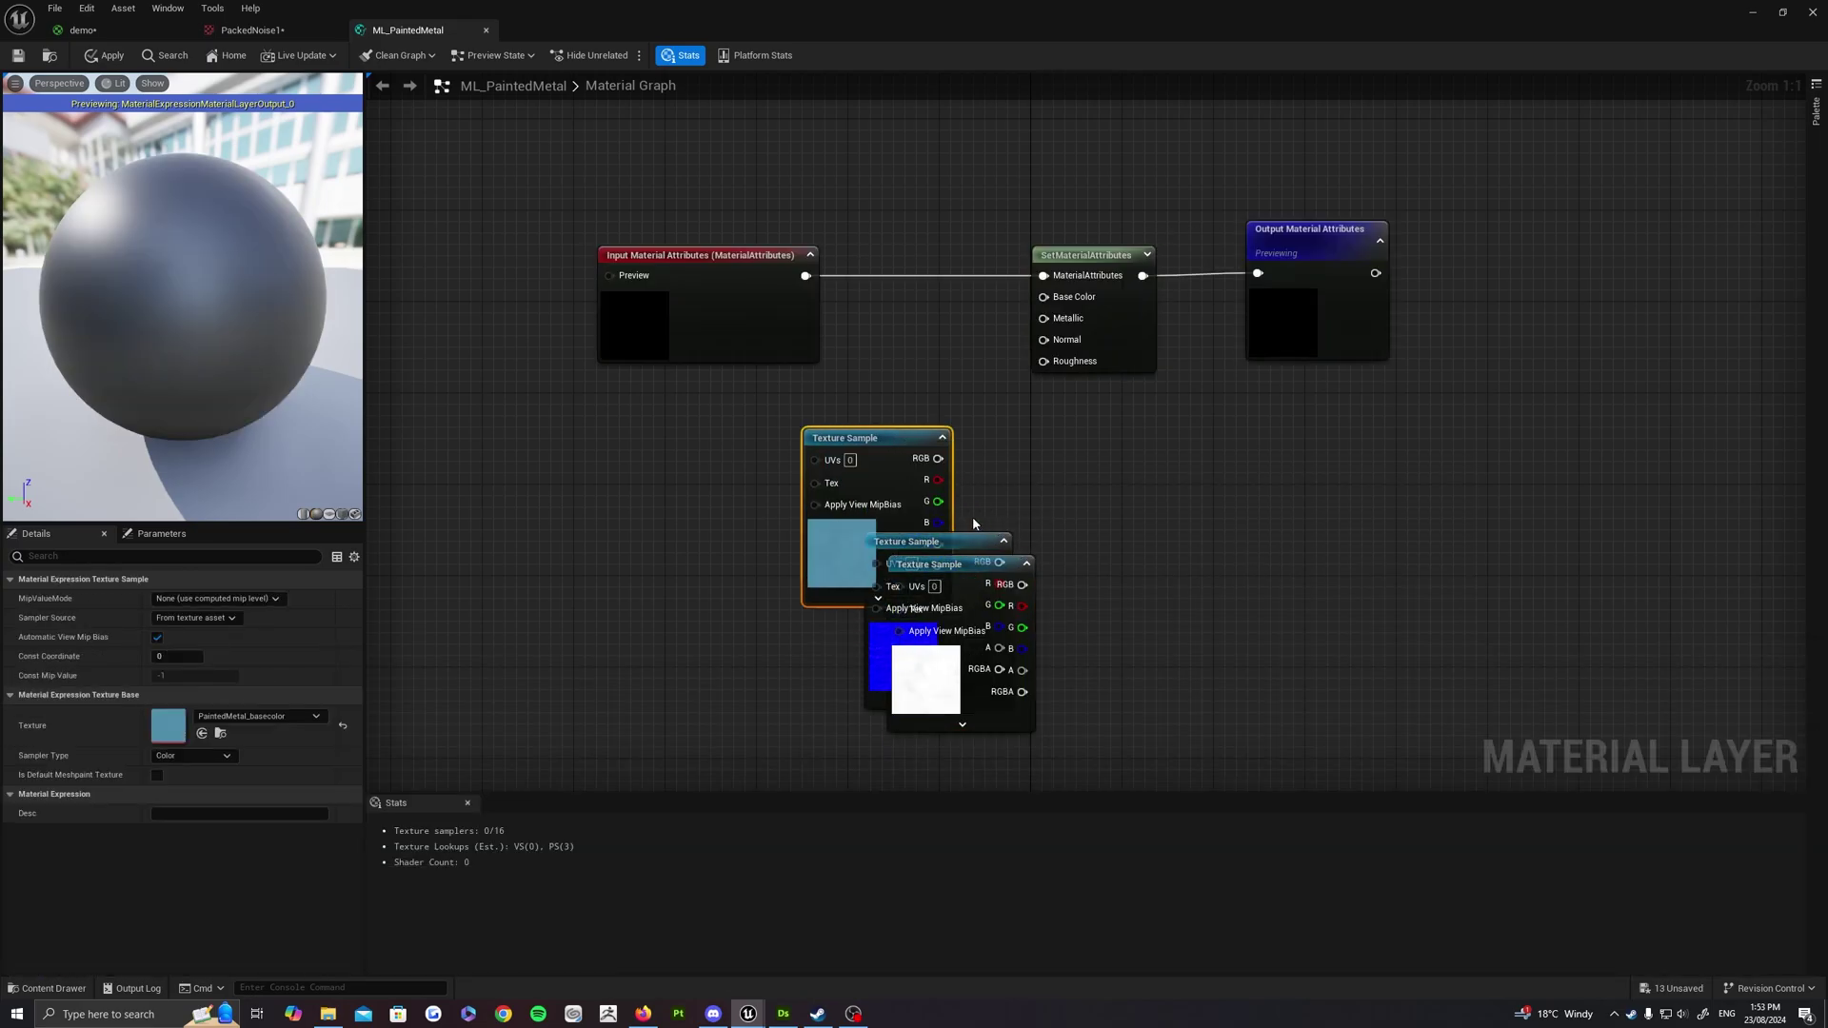
# Stack the three overlapping Texture Sample nodes in a vertical column ordered base color, normal, roughness
pyautogui.moveTo(1162, 567); pyautogui.dragTo(1195, 486, button='right')
pyautogui.moveTo(839, 594); pyautogui.dragTo(1002, 674)
pyautogui.moveTo(977, 596); pyautogui.dragTo(927, 732)
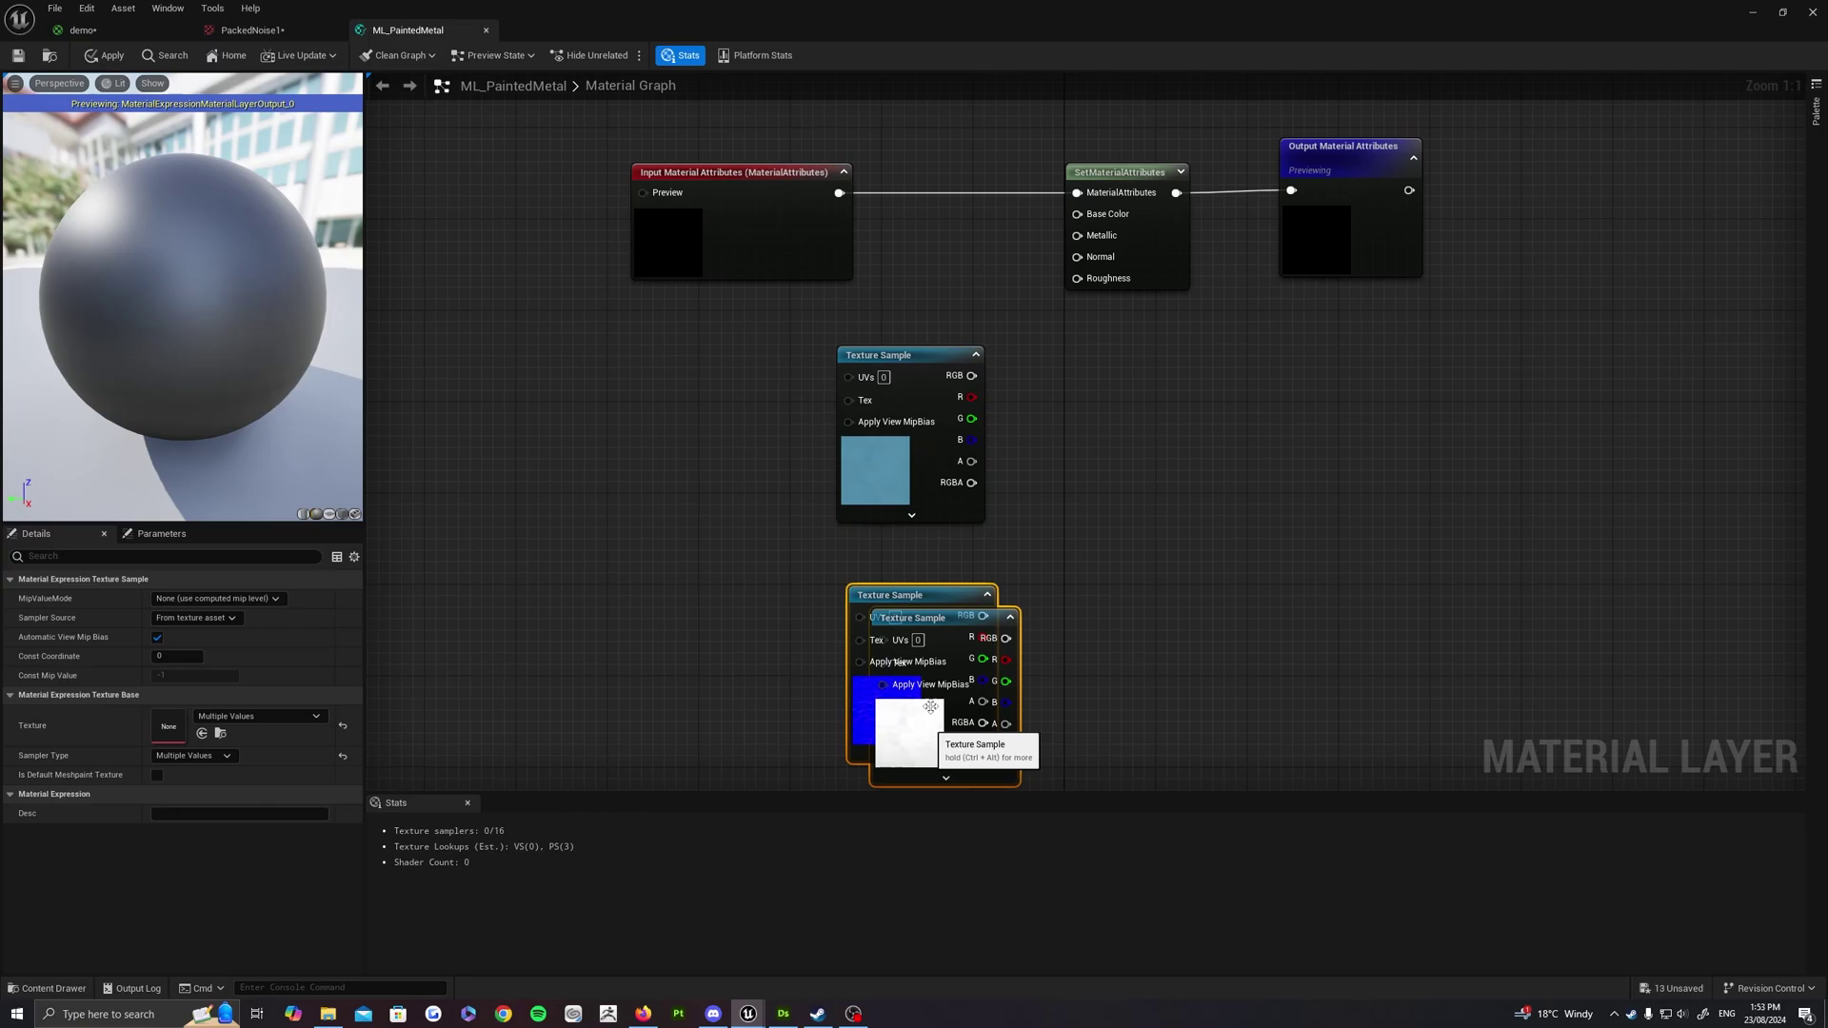
pyautogui.click(914, 564)
pyautogui.moveTo(912, 598); pyautogui.dragTo(908, 542)
pyautogui.moveTo(1082, 579); pyautogui.dragTo(1088, 484, button='right')
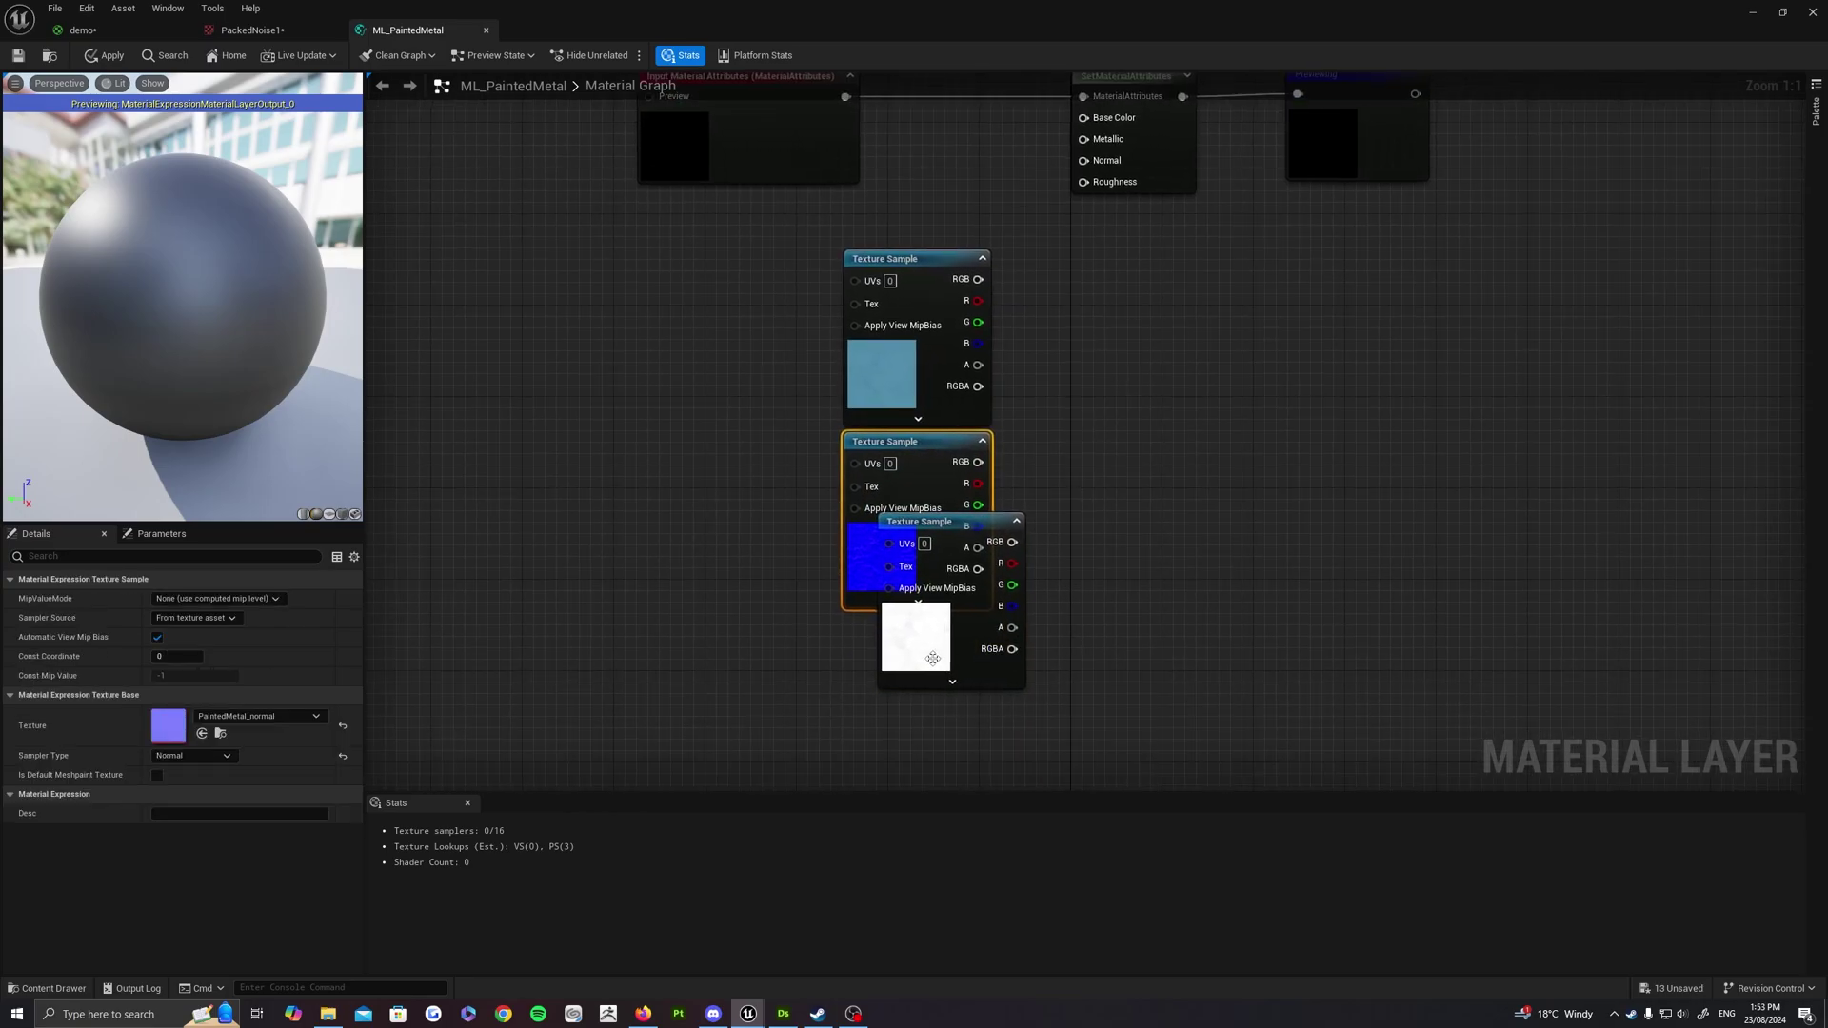
pyautogui.moveTo(920, 667); pyautogui.dragTo(892, 769)
pyautogui.moveTo(1154, 518); pyautogui.dragTo(1130, 591, button='right')
pyautogui.scroll(-2, 926, 452)
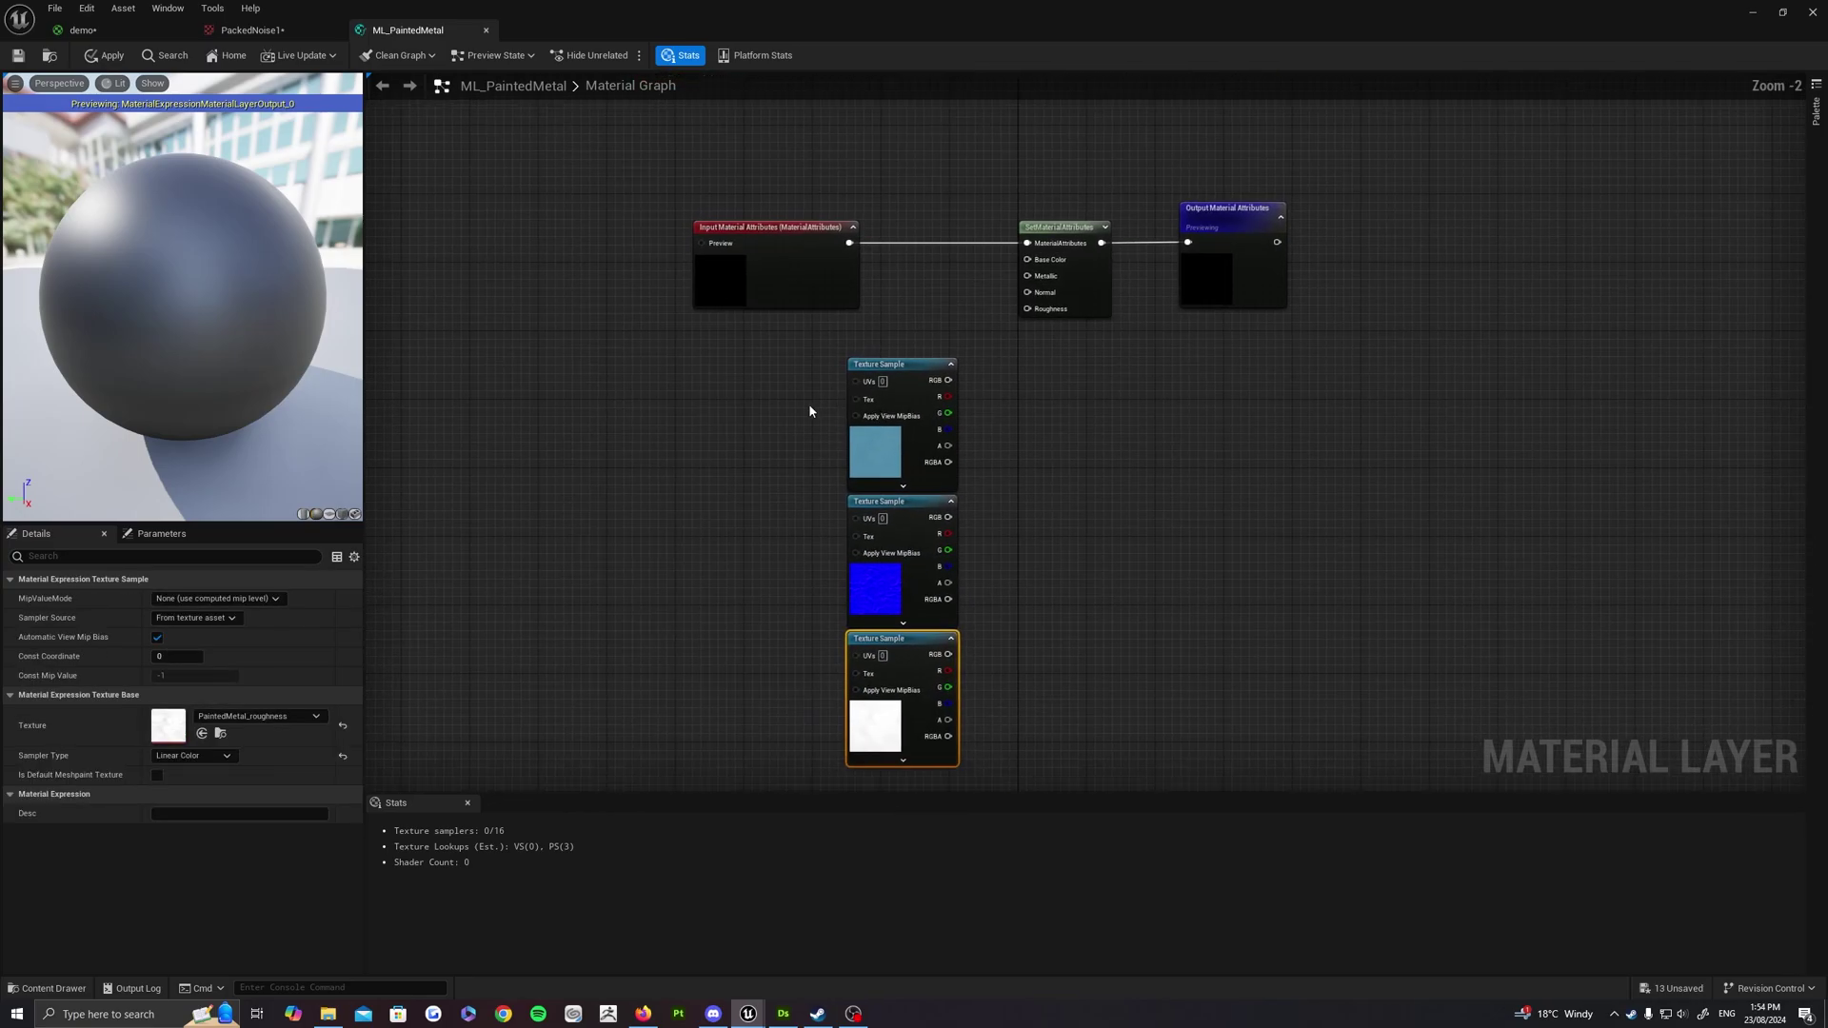
# Move the Texture Sample column beneath the Input Material Attributes node, shifting that input node upward to make room
pyautogui.moveTo(749, 385); pyautogui.dragTo(1001, 723)
pyautogui.moveTo(862, 450); pyautogui.dragTo(731, 406)
pyautogui.scroll(2, 895, 388)
pyautogui.moveTo(881, 367); pyautogui.dragTo(934, 460, button='right')
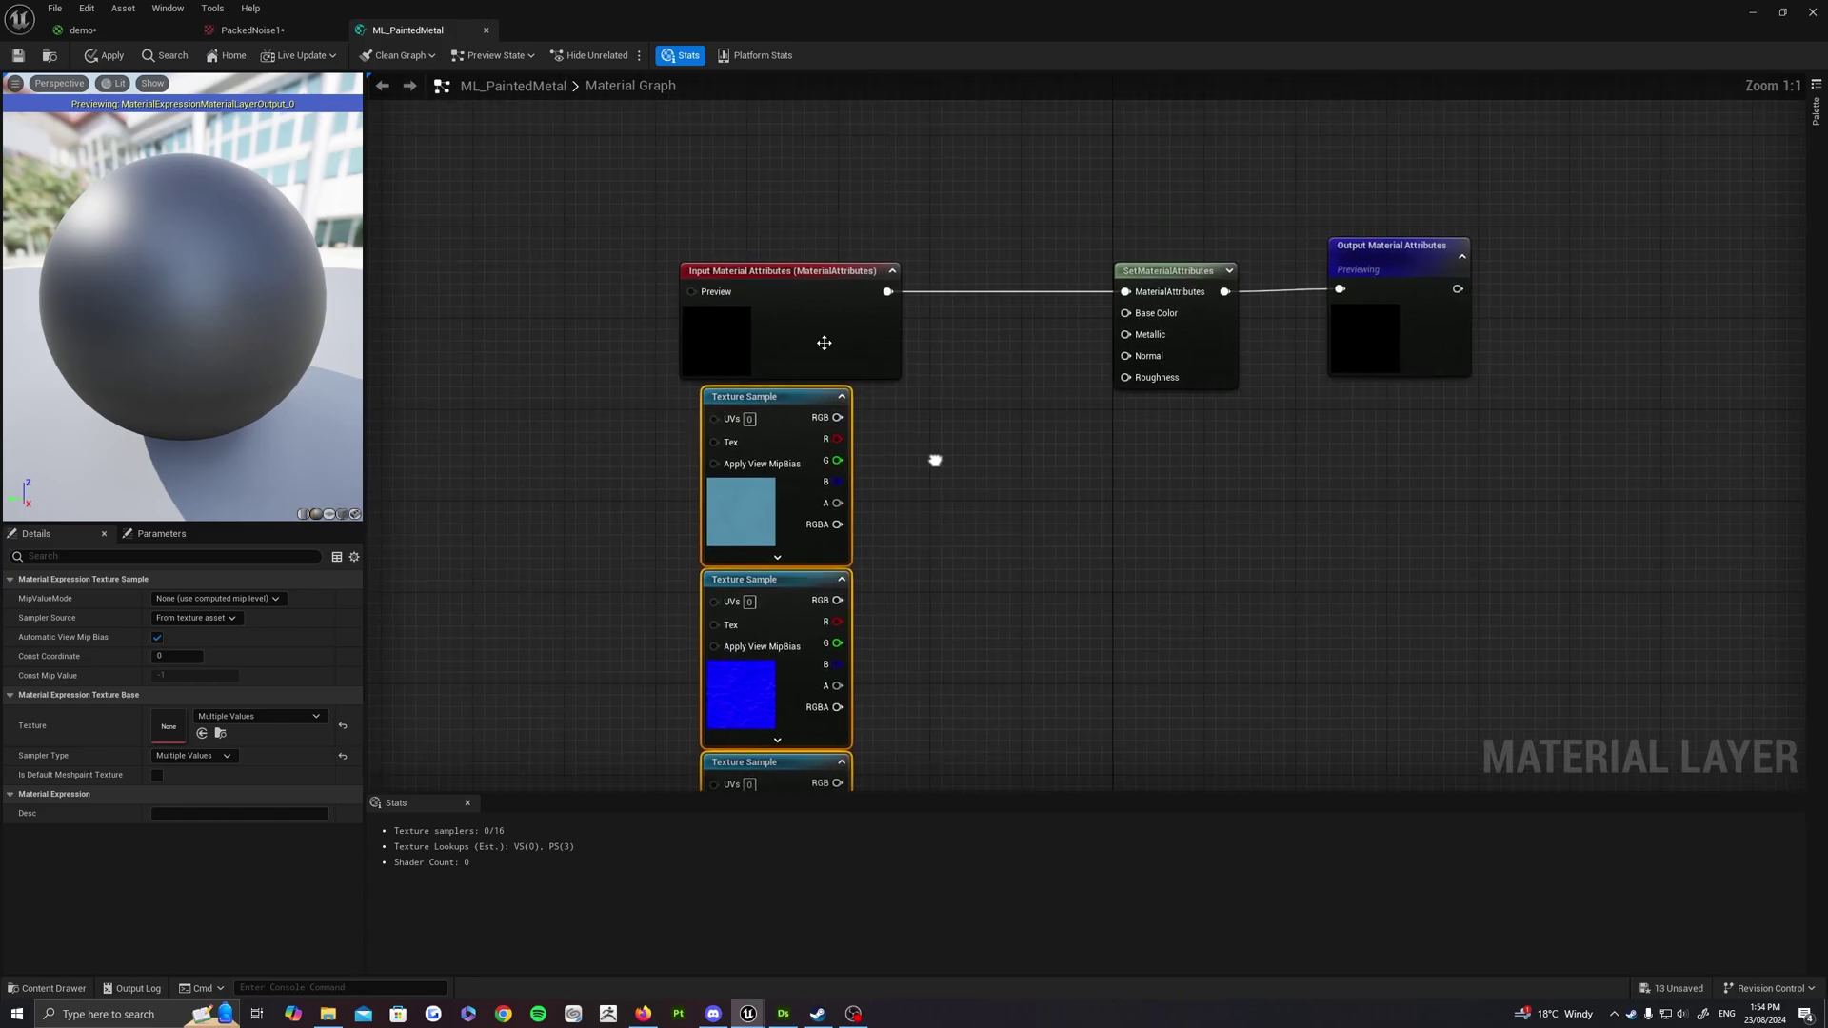
pyautogui.moveTo(807, 328); pyautogui.dragTo(792, 202)
pyautogui.moveTo(792, 201); pyautogui.dragTo(808, 81, button='right')
pyautogui.moveTo(620, 359); pyautogui.dragTo(901, 717)
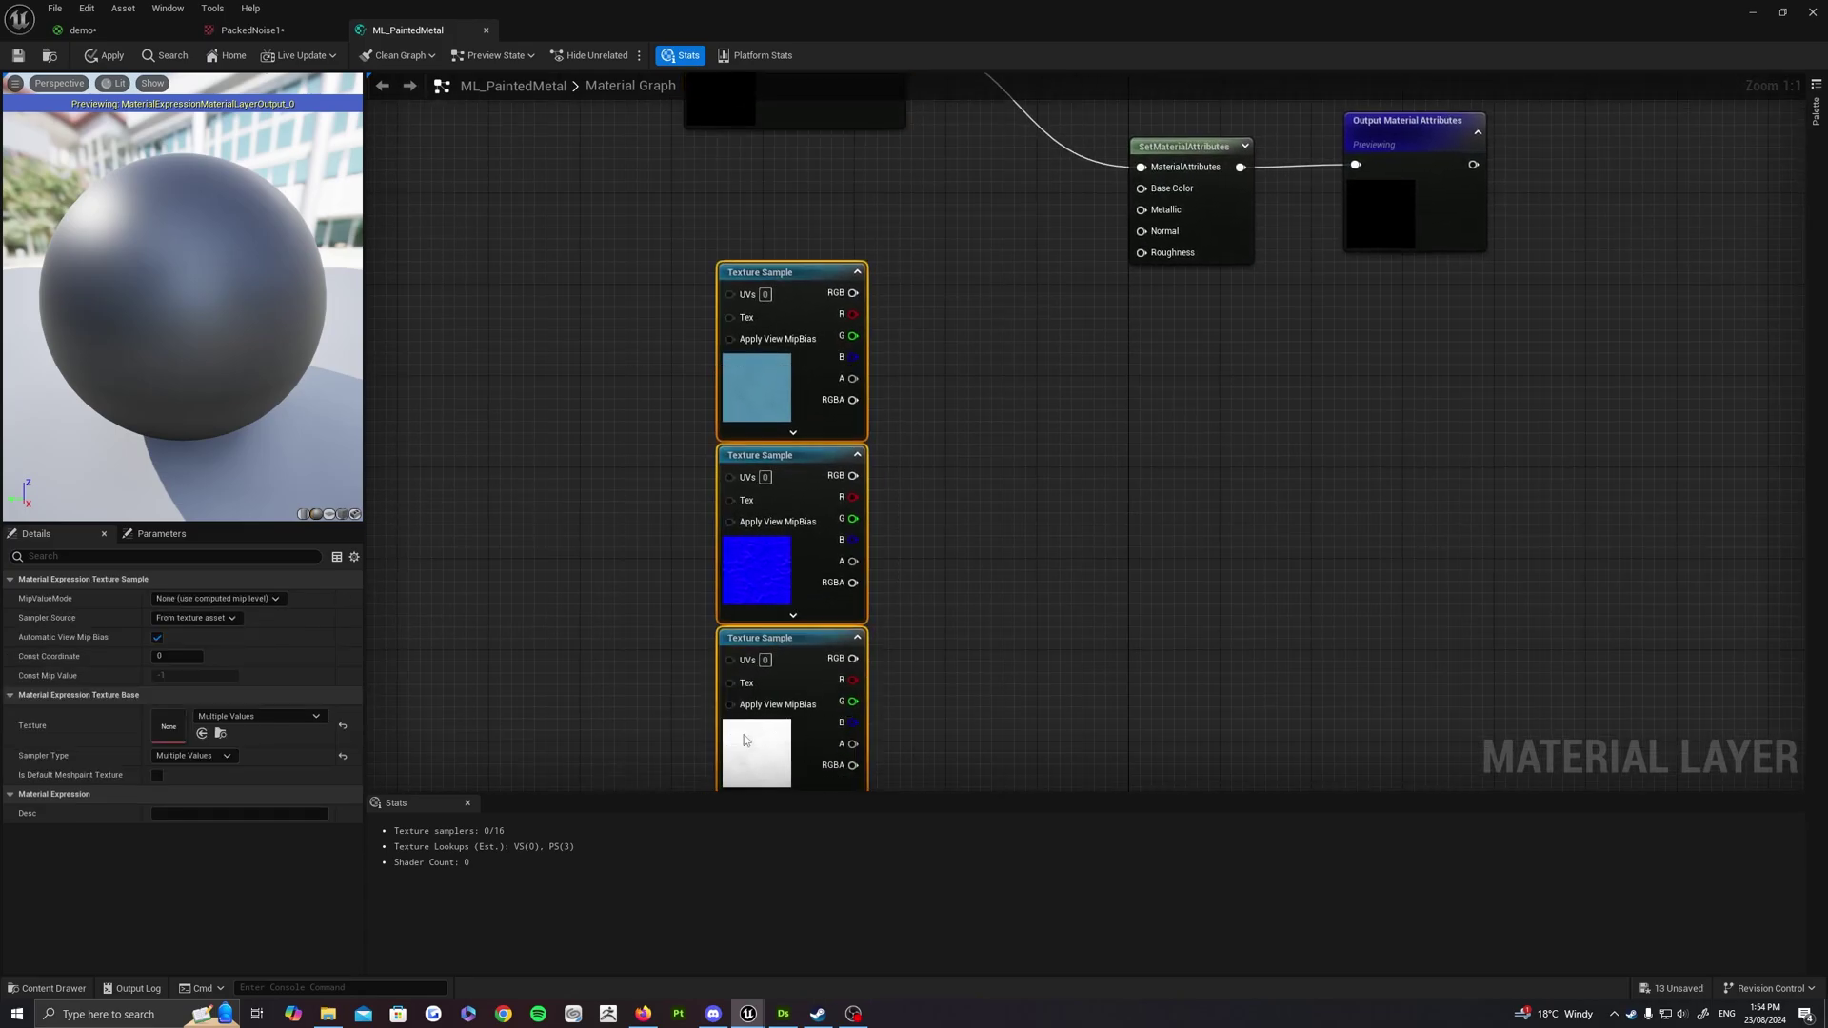
pyautogui.moveTo(722, 758); pyautogui.dragTo(727, 657)
pyautogui.click(978, 383)
pyautogui.moveTo(977, 383); pyautogui.dragTo(925, 519, button='right')
pyautogui.moveTo(832, 306); pyautogui.dragTo(887, 320, button='right')
pyautogui.scroll(1, 785, 348)
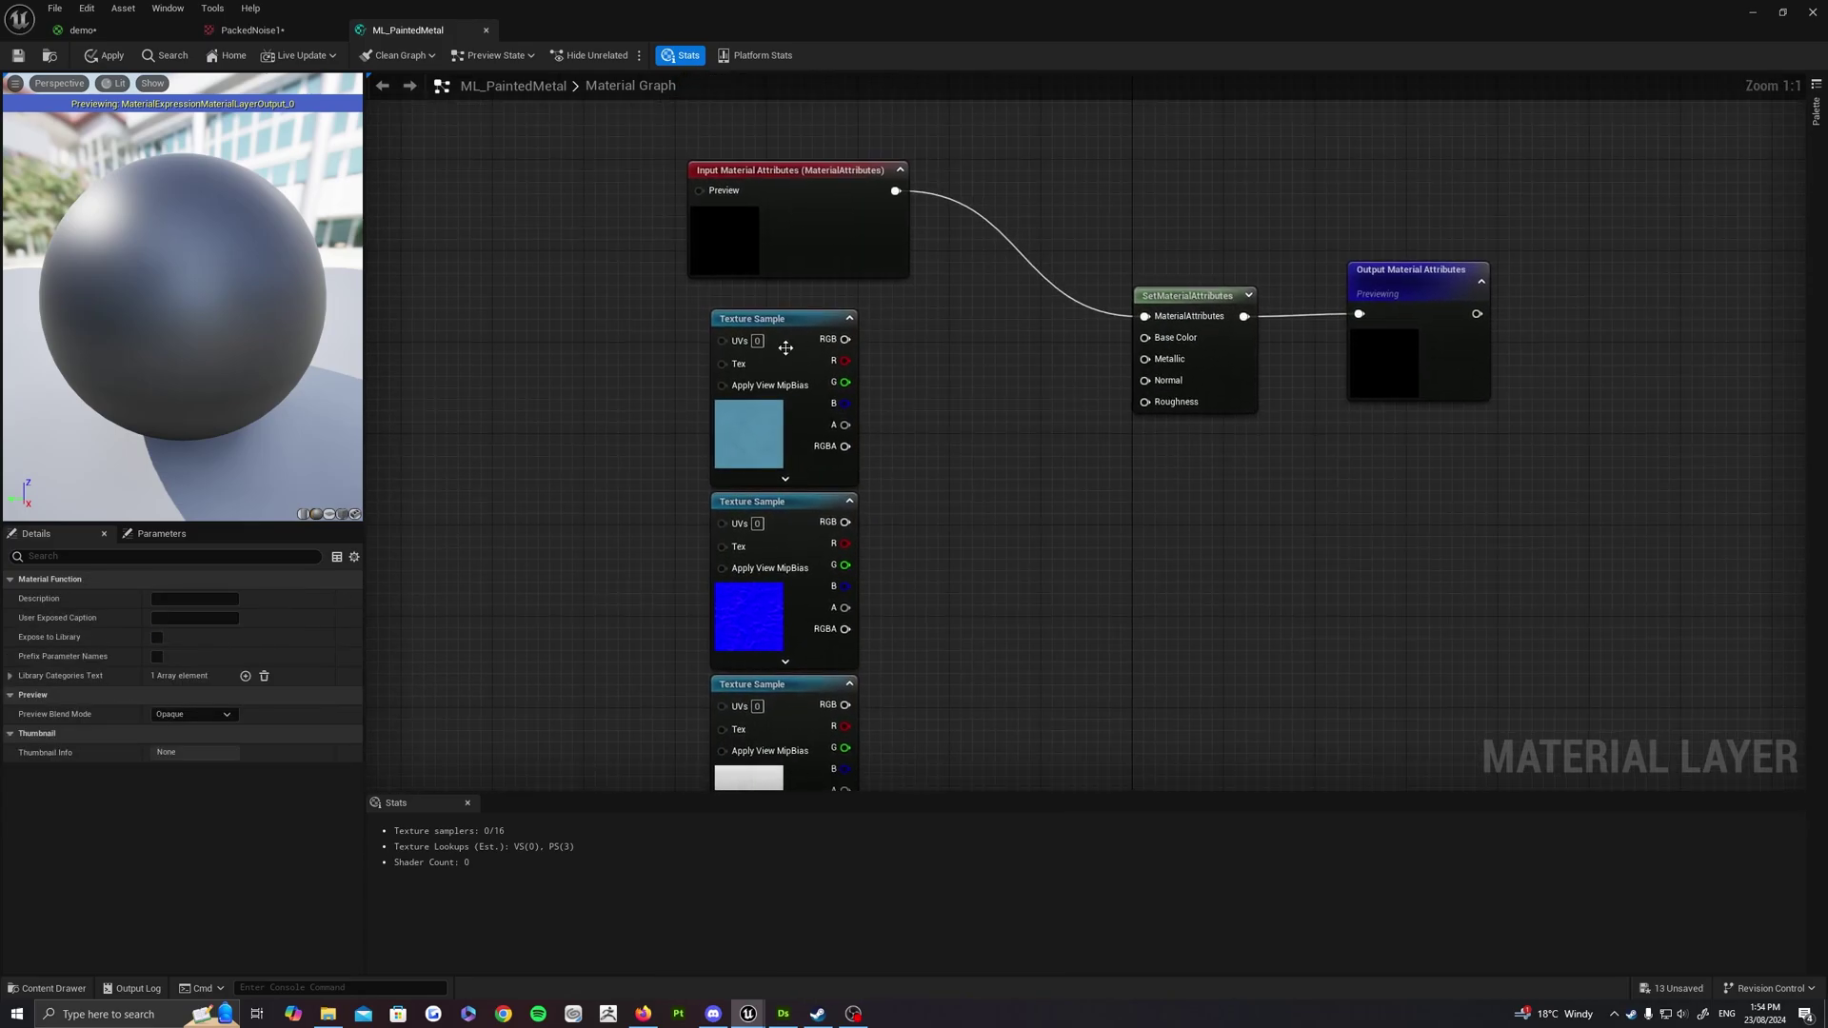
# Wire the base color and normal samples' RGB and the roughness sample's R into the Base Color, Normal and Roughness inputs of SetMaterialAttributes
pyautogui.moveTo(846, 338); pyautogui.dragTo(1145, 338)
pyautogui.moveTo(1027, 464); pyautogui.dragTo(937, 420, button='right')
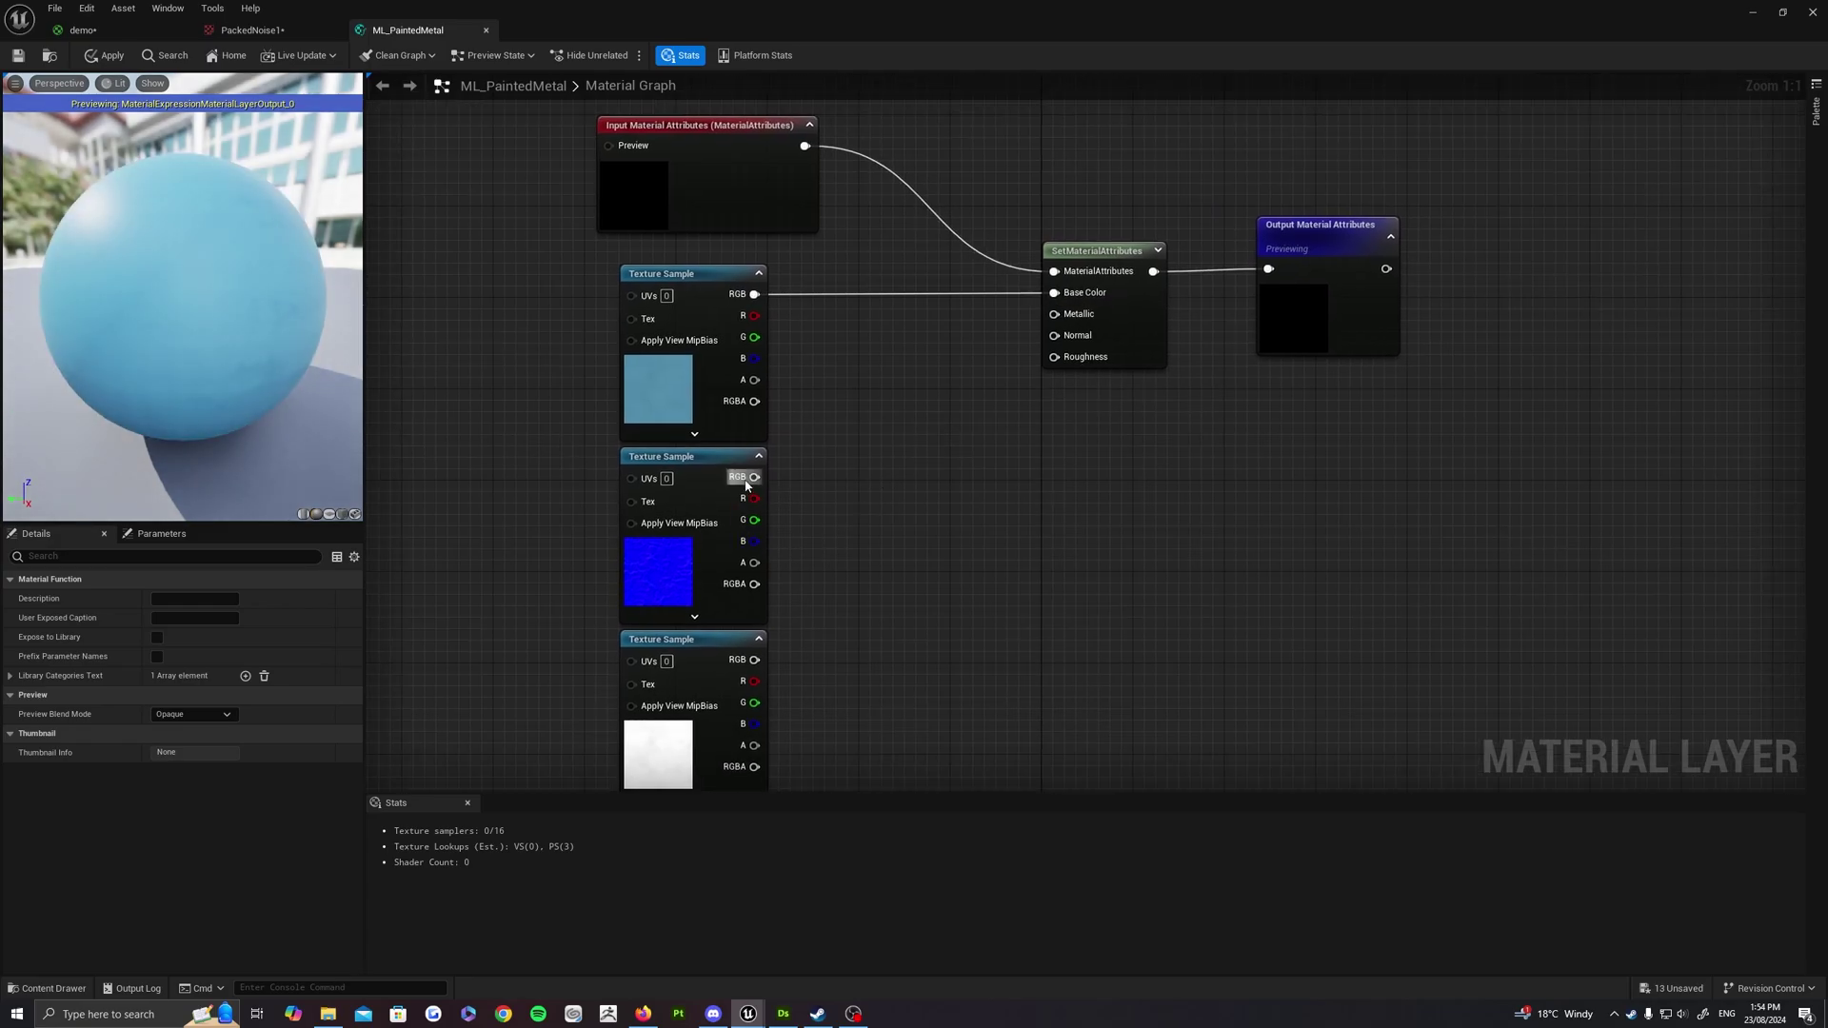
pyautogui.moveTo(754, 477); pyautogui.dragTo(1064, 337)
pyautogui.moveTo(1001, 503); pyautogui.dragTo(1041, 431, button='right')
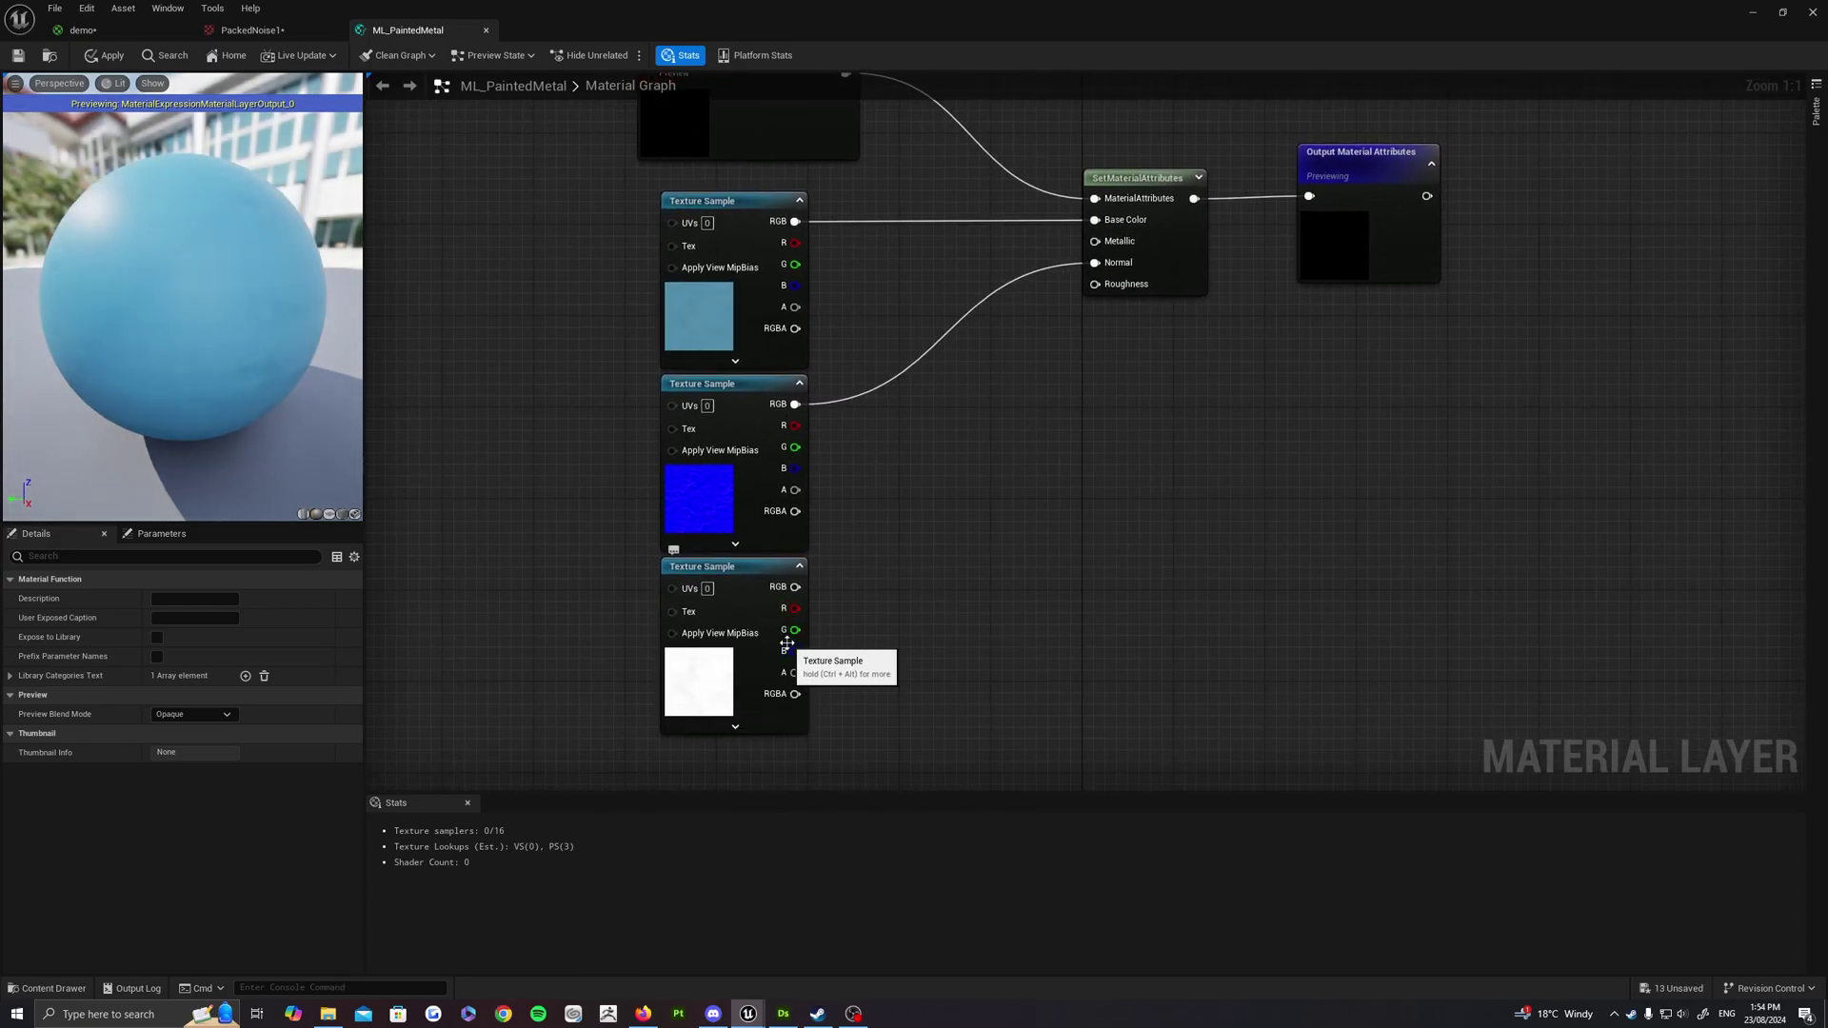
pyautogui.moveTo(795, 610); pyautogui.dragTo(1095, 284)
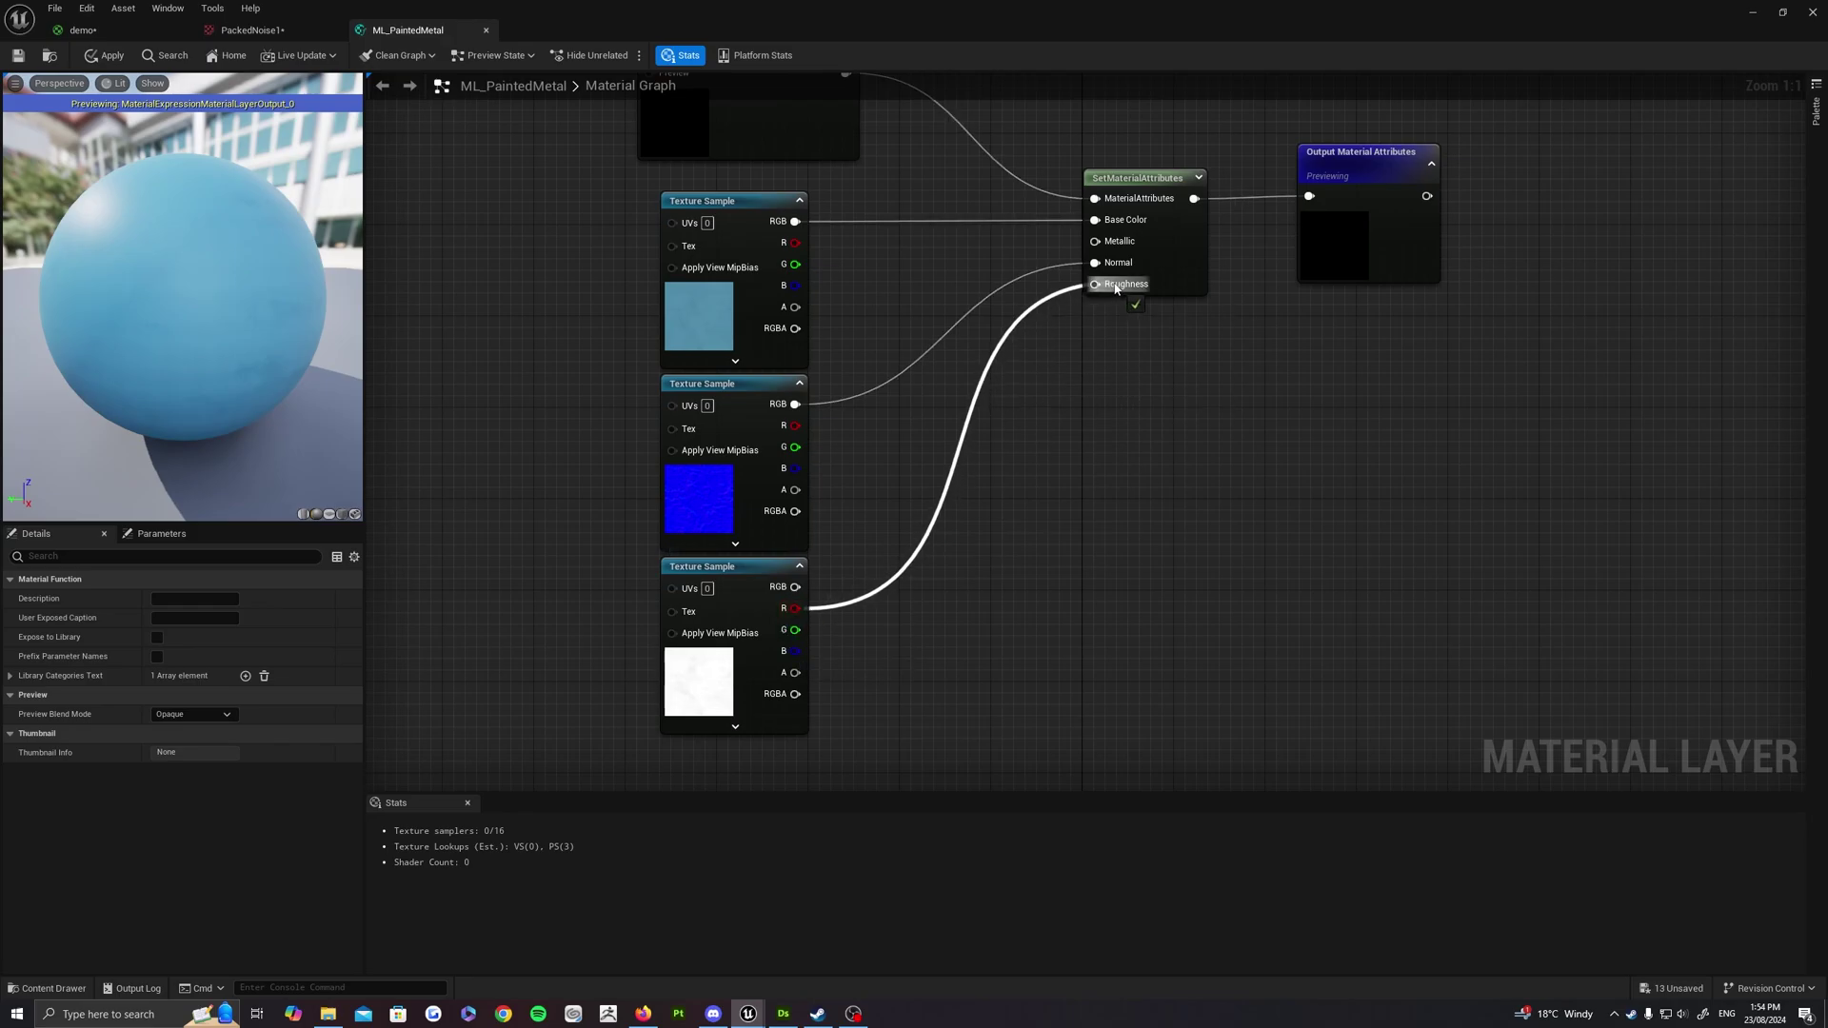
pyautogui.moveTo(1274, 411); pyautogui.dragTo(1215, 457, button='right')
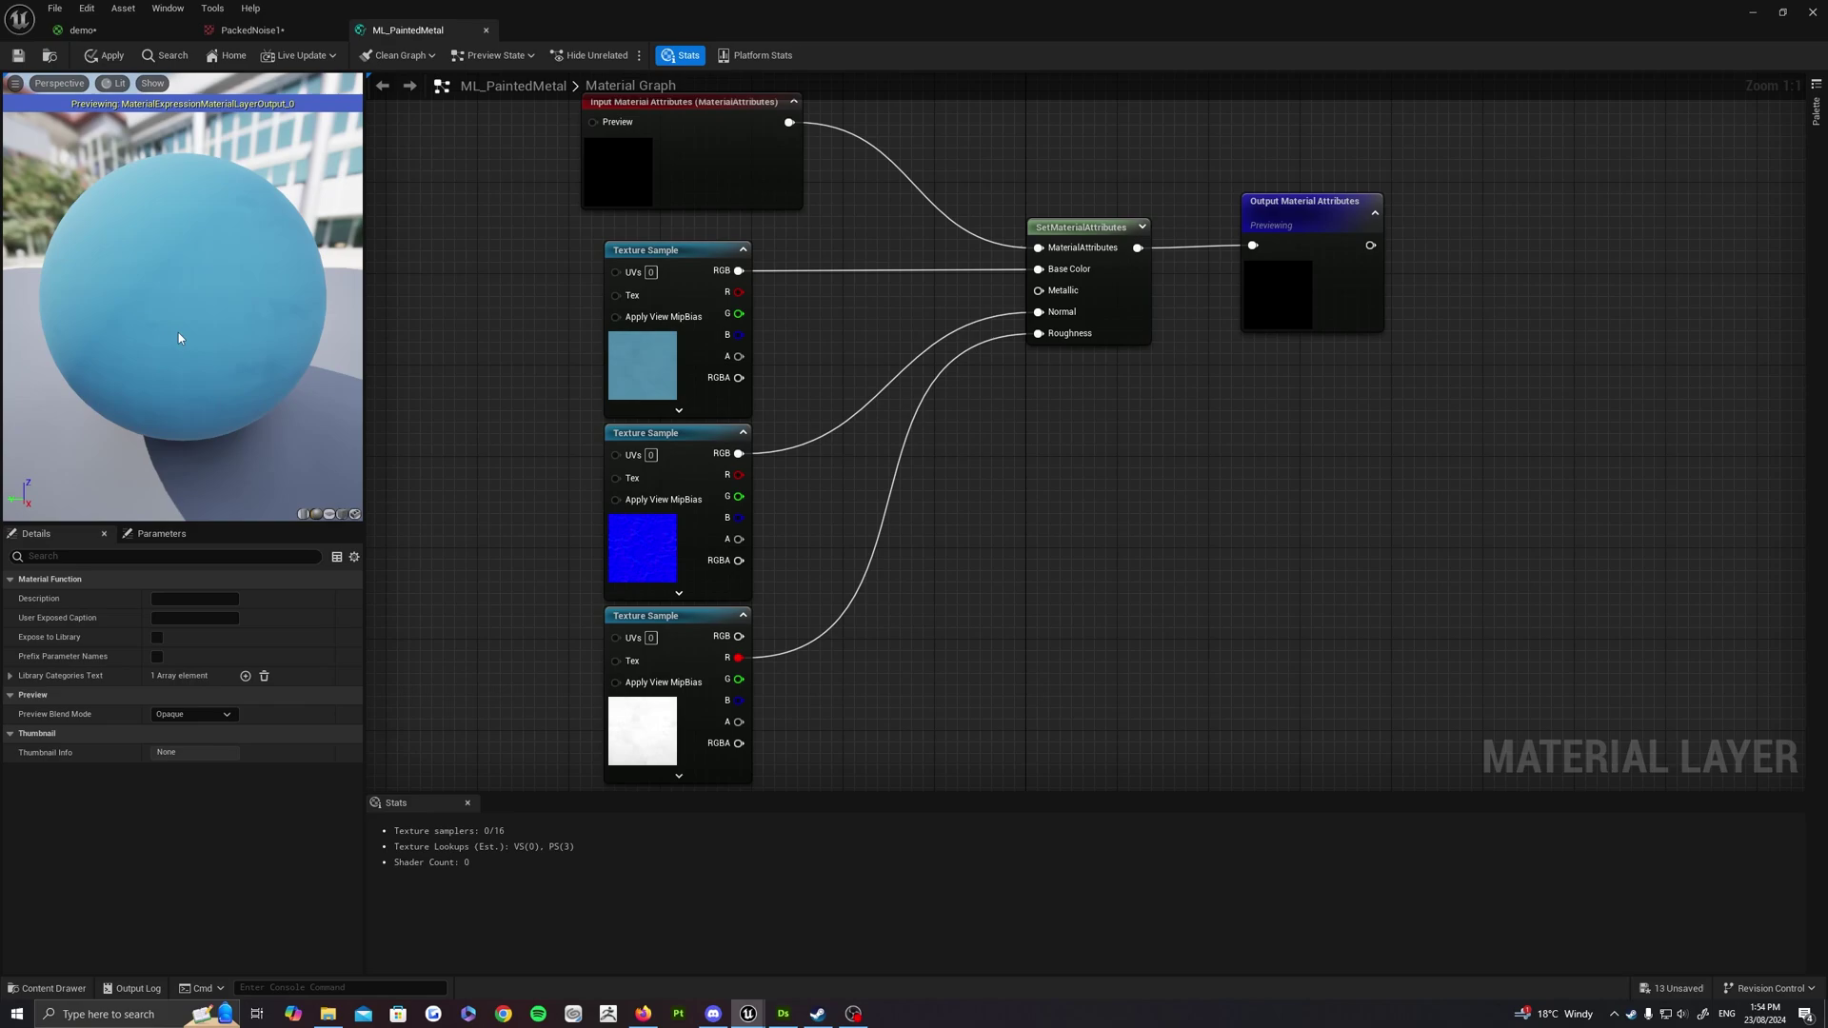
pyautogui.moveTo(1159, 452); pyautogui.dragTo(1121, 477, button='right')
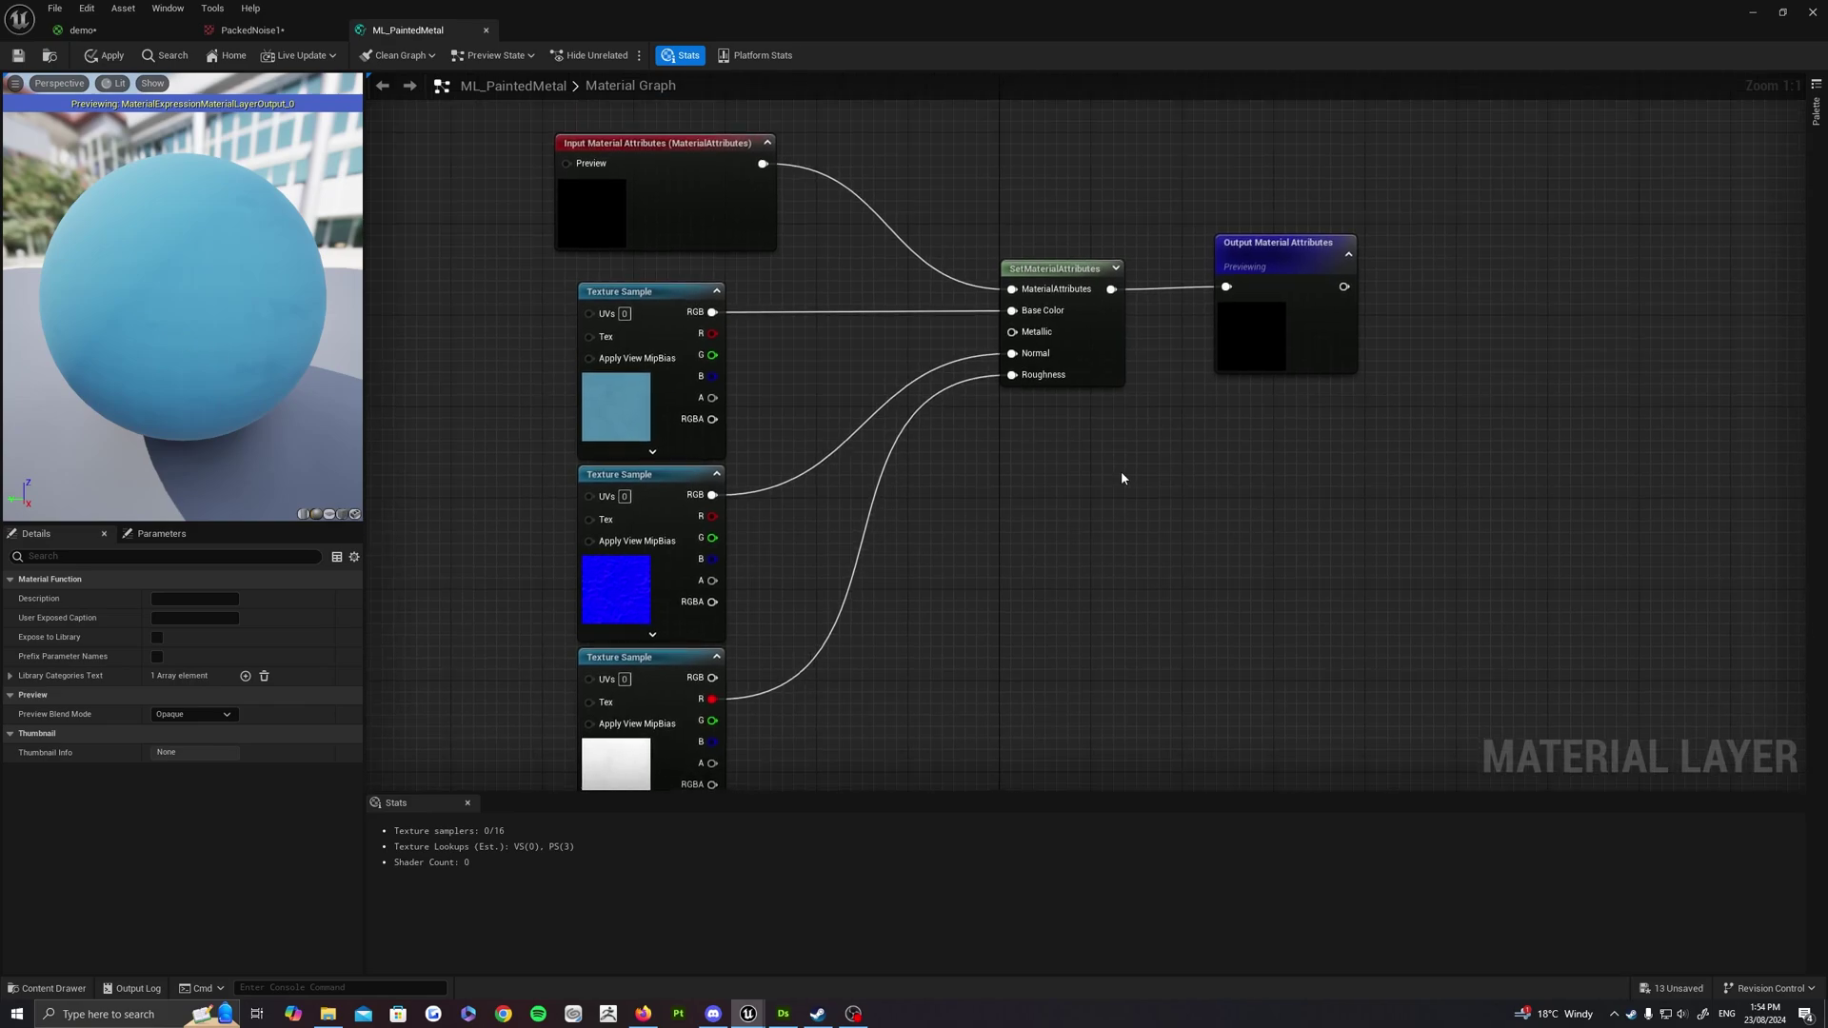
pyautogui.moveTo(1008, 539); pyautogui.dragTo(1103, 519, button='right')
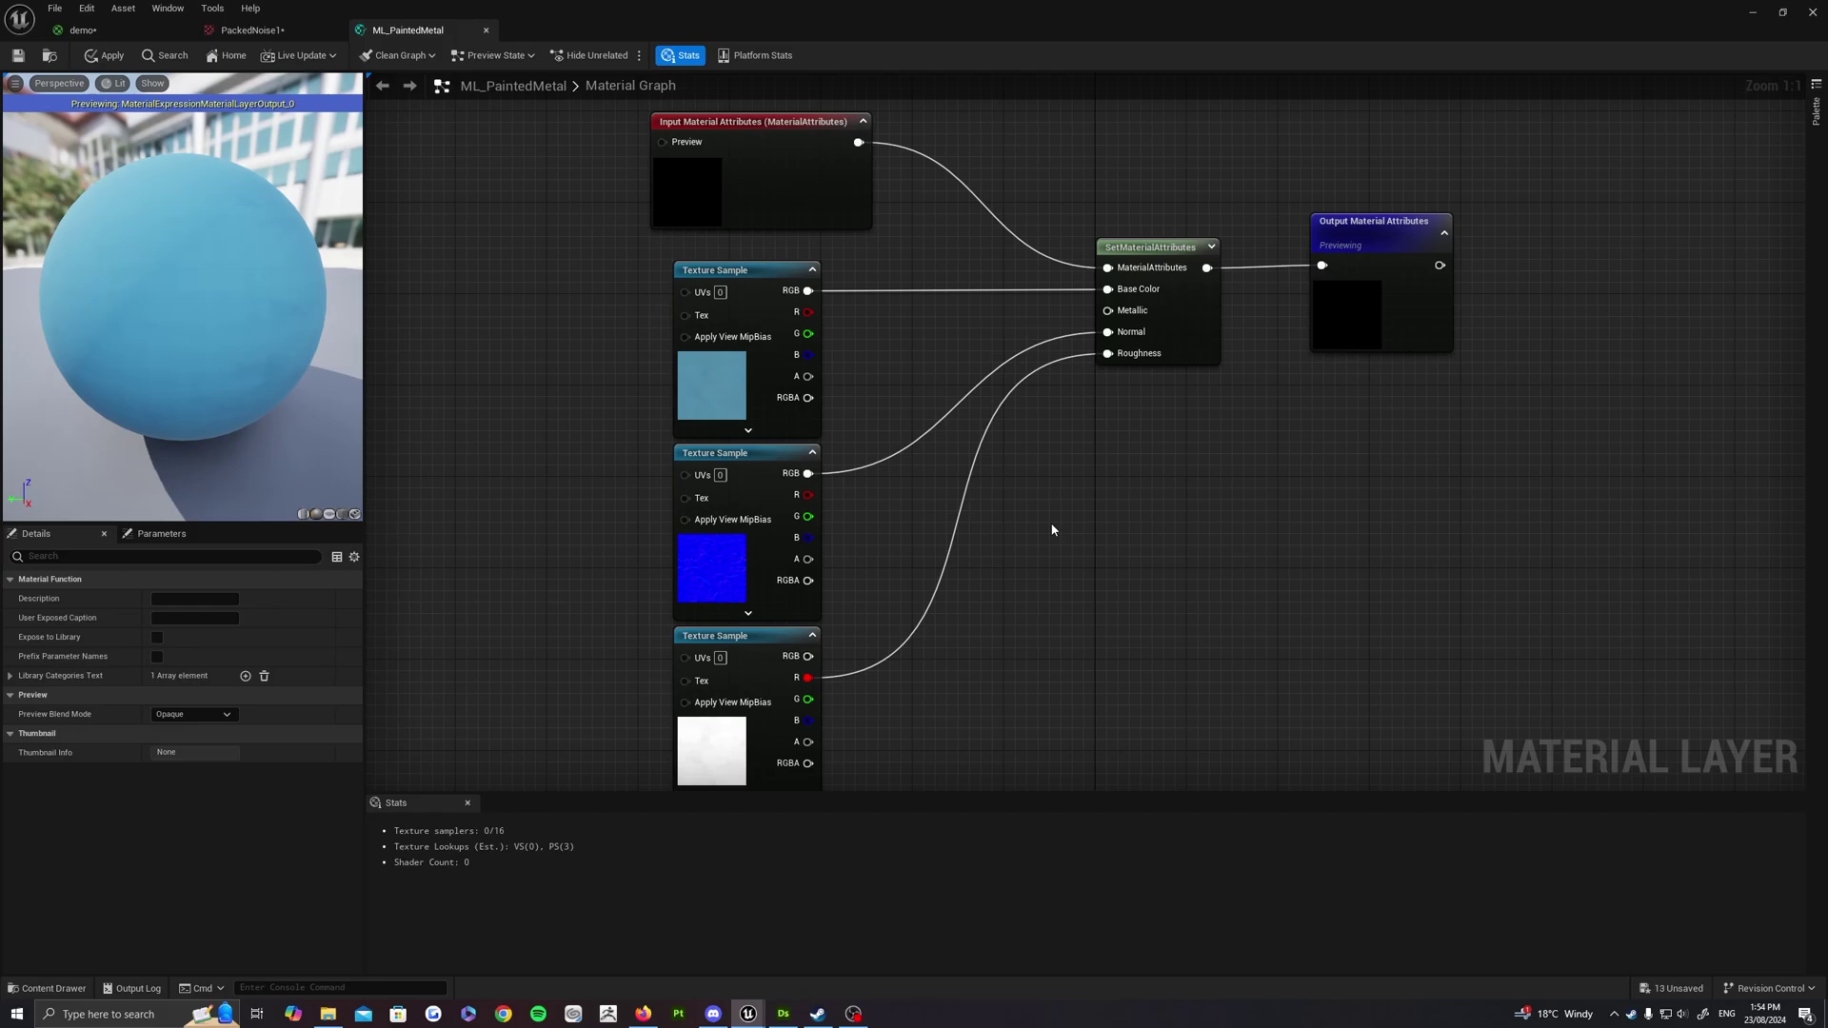
pyautogui.moveTo(1043, 529); pyautogui.dragTo(1076, 583, button='right')
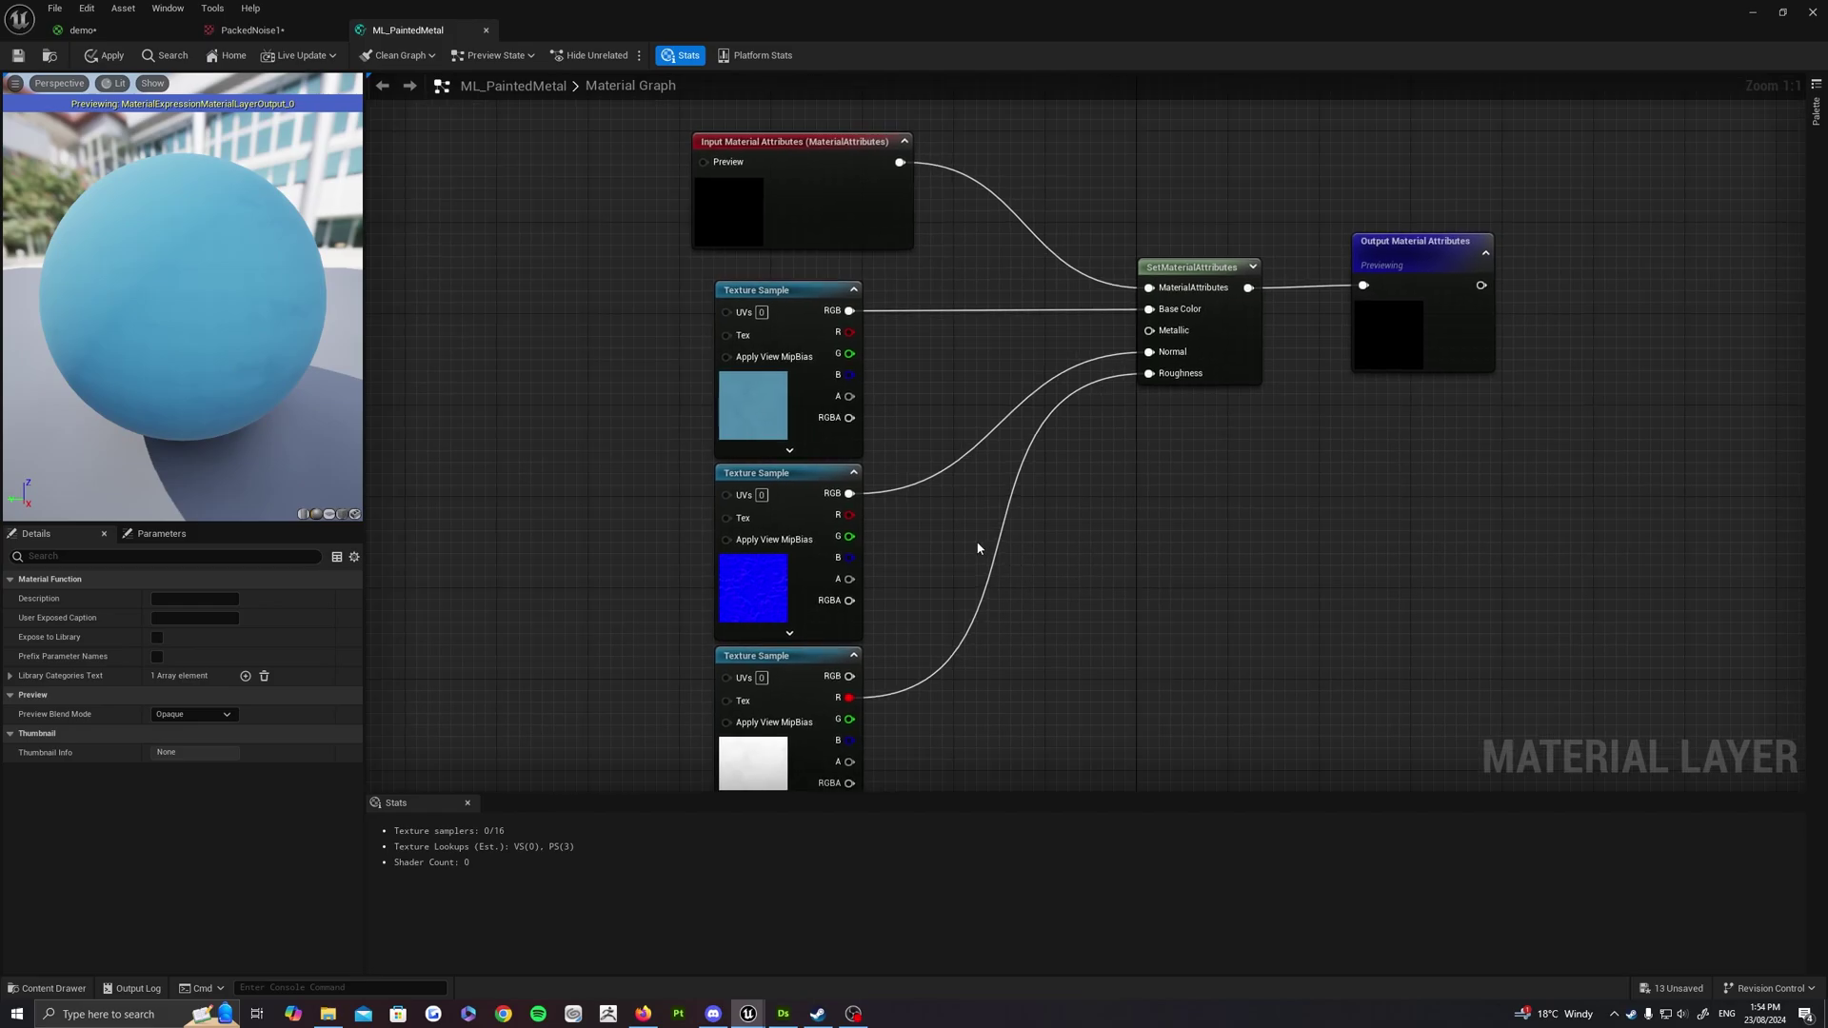
# Add a TextureCoordinate node in the empty graph area left of the Texture Sample column
pyautogui.moveTo(927, 574); pyautogui.dragTo(1102, 582, button='right')
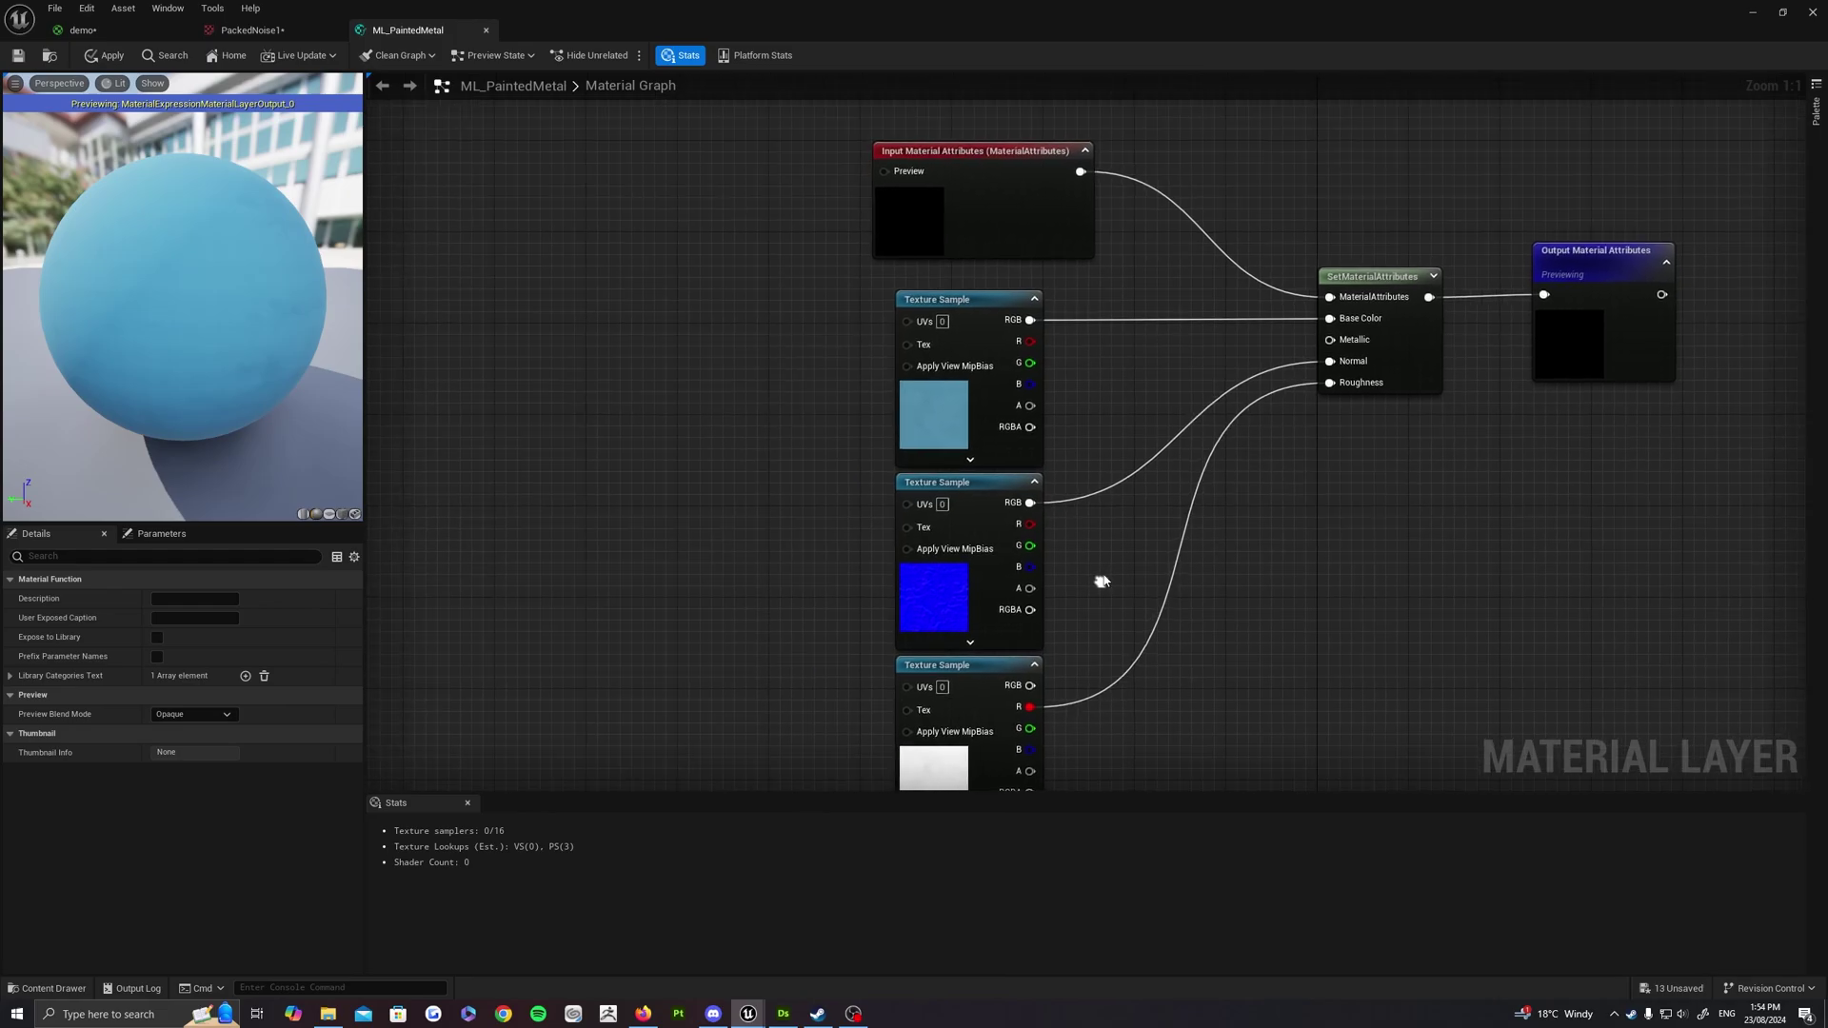
pyautogui.moveTo(629, 381); pyautogui.dragTo(665, 358, button='right')
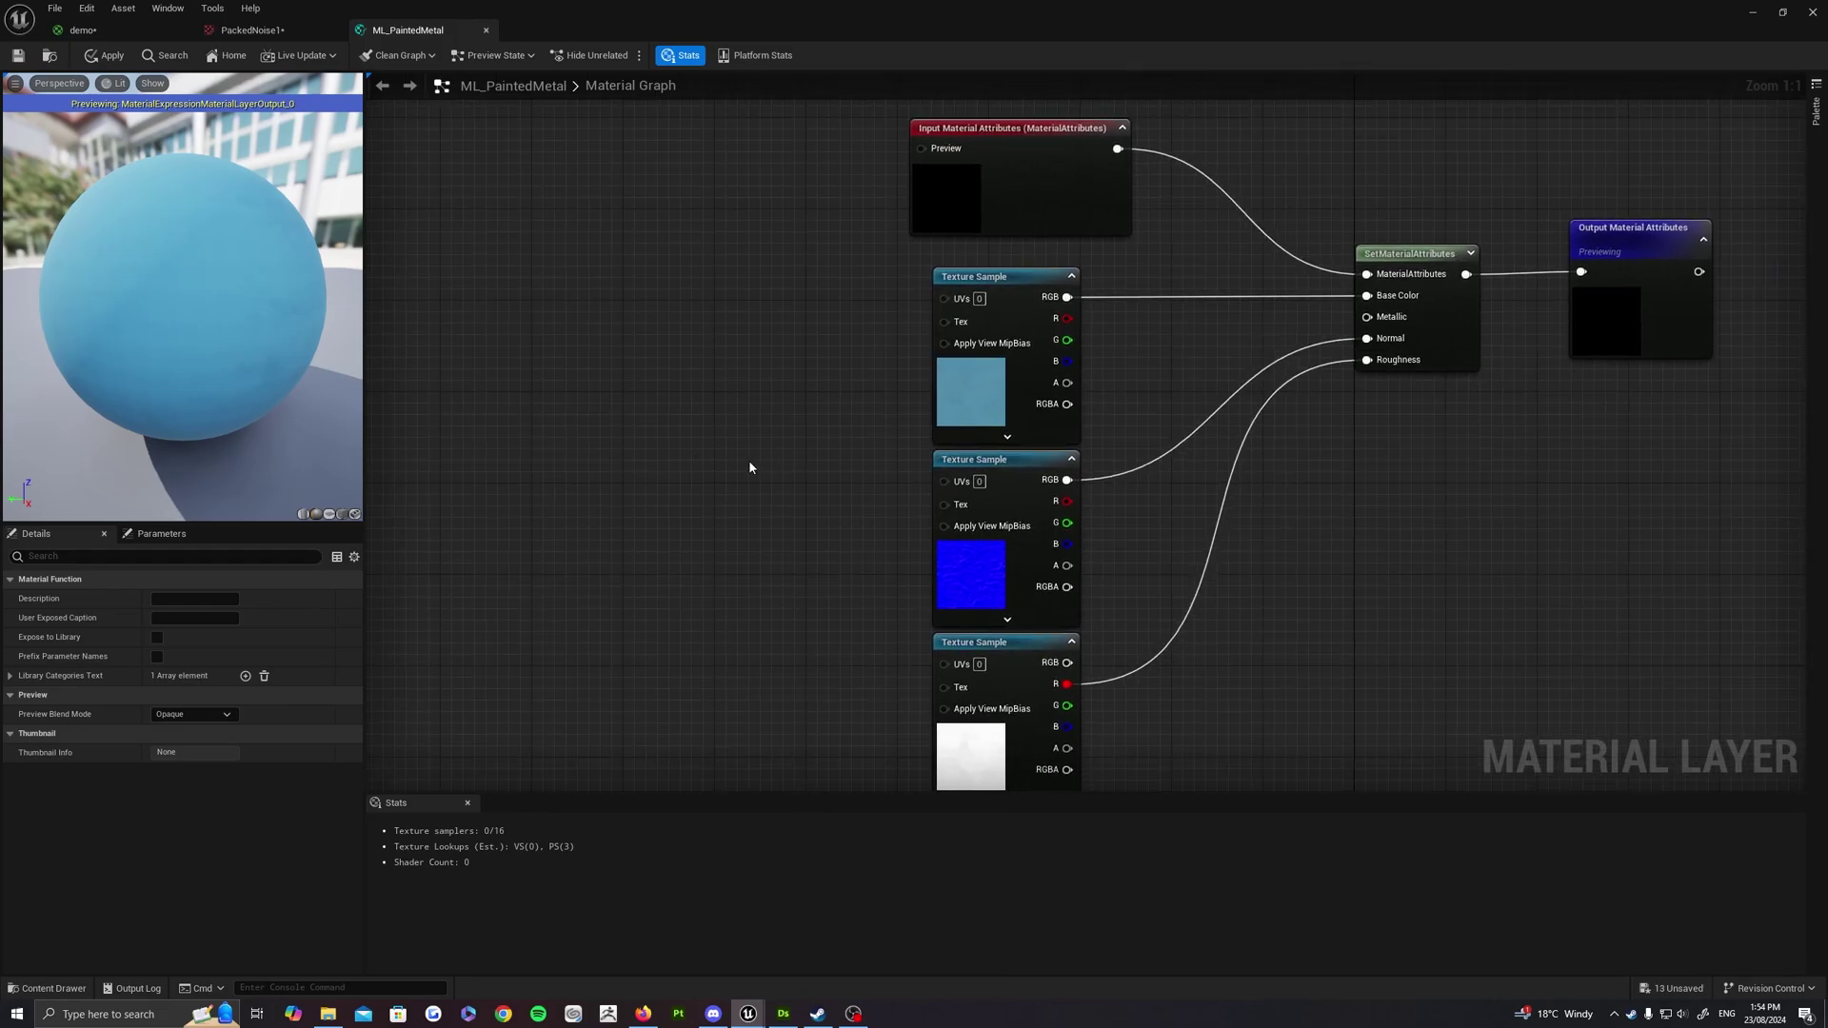
pyautogui.moveTo(466, 457); pyautogui.dragTo(722, 470, button='right')
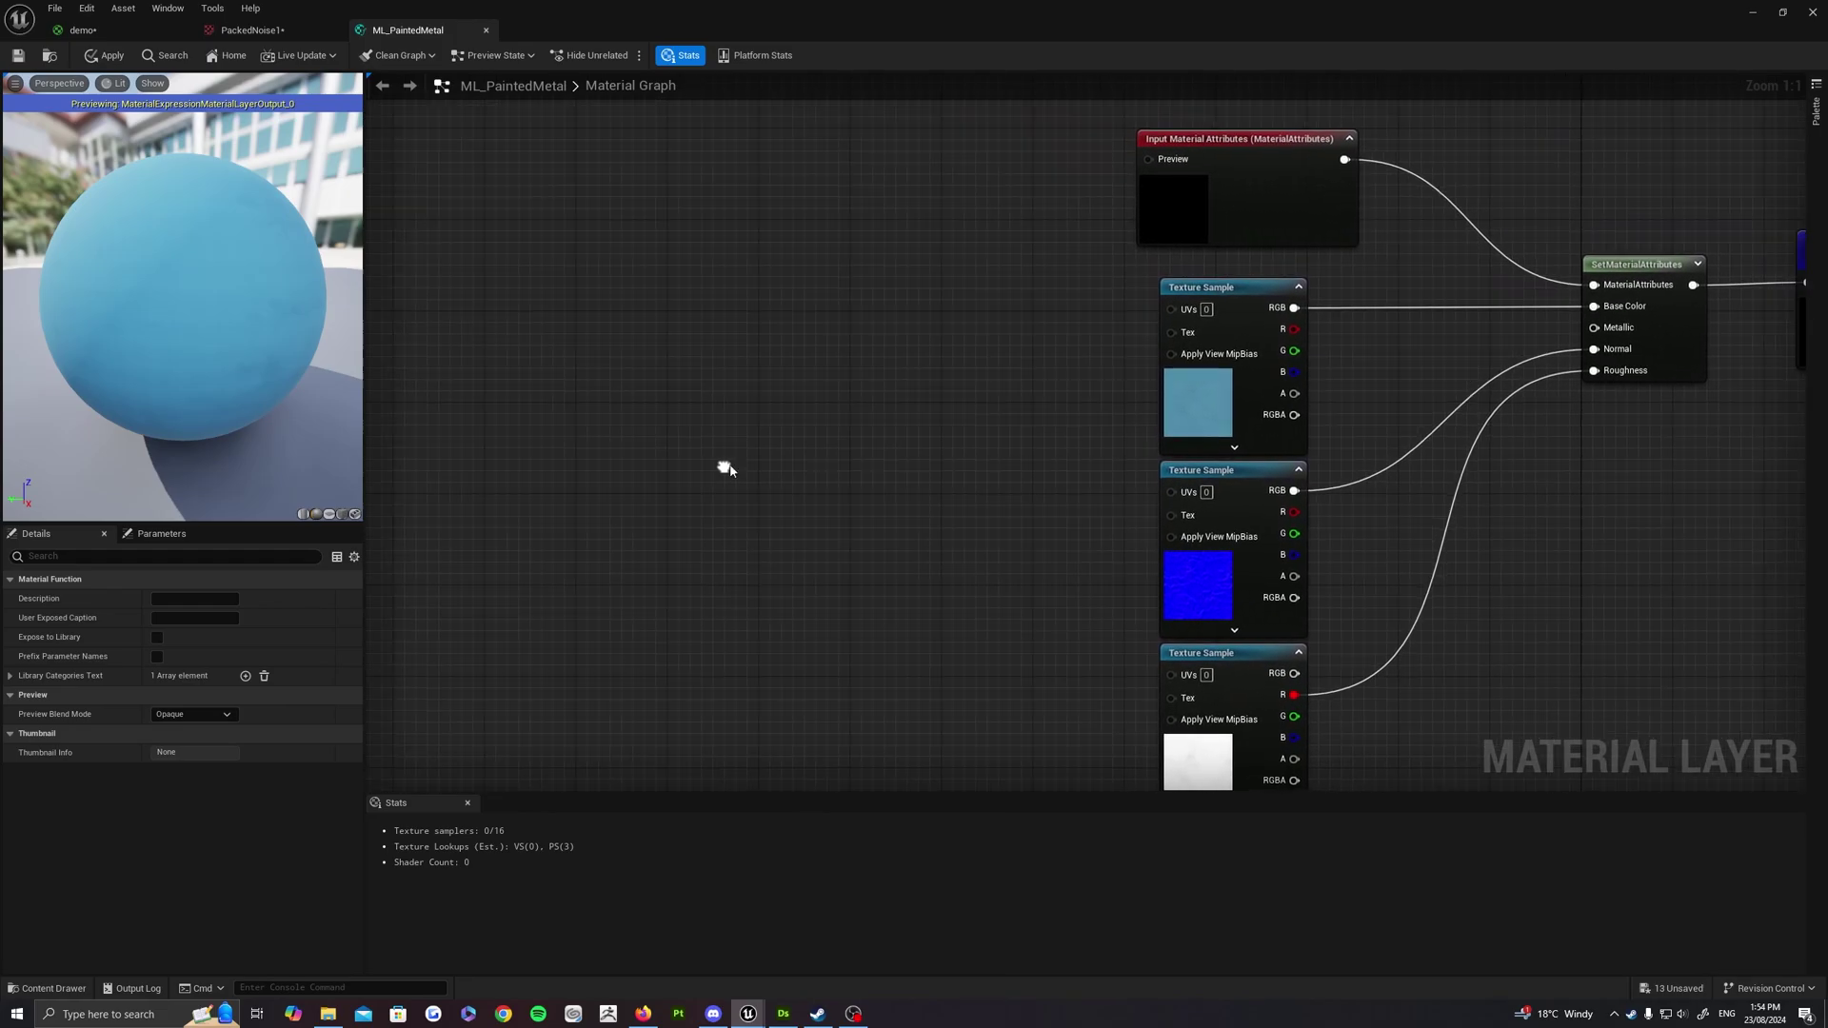
pyautogui.rightClick(598, 464)
pyautogui.write('tex')
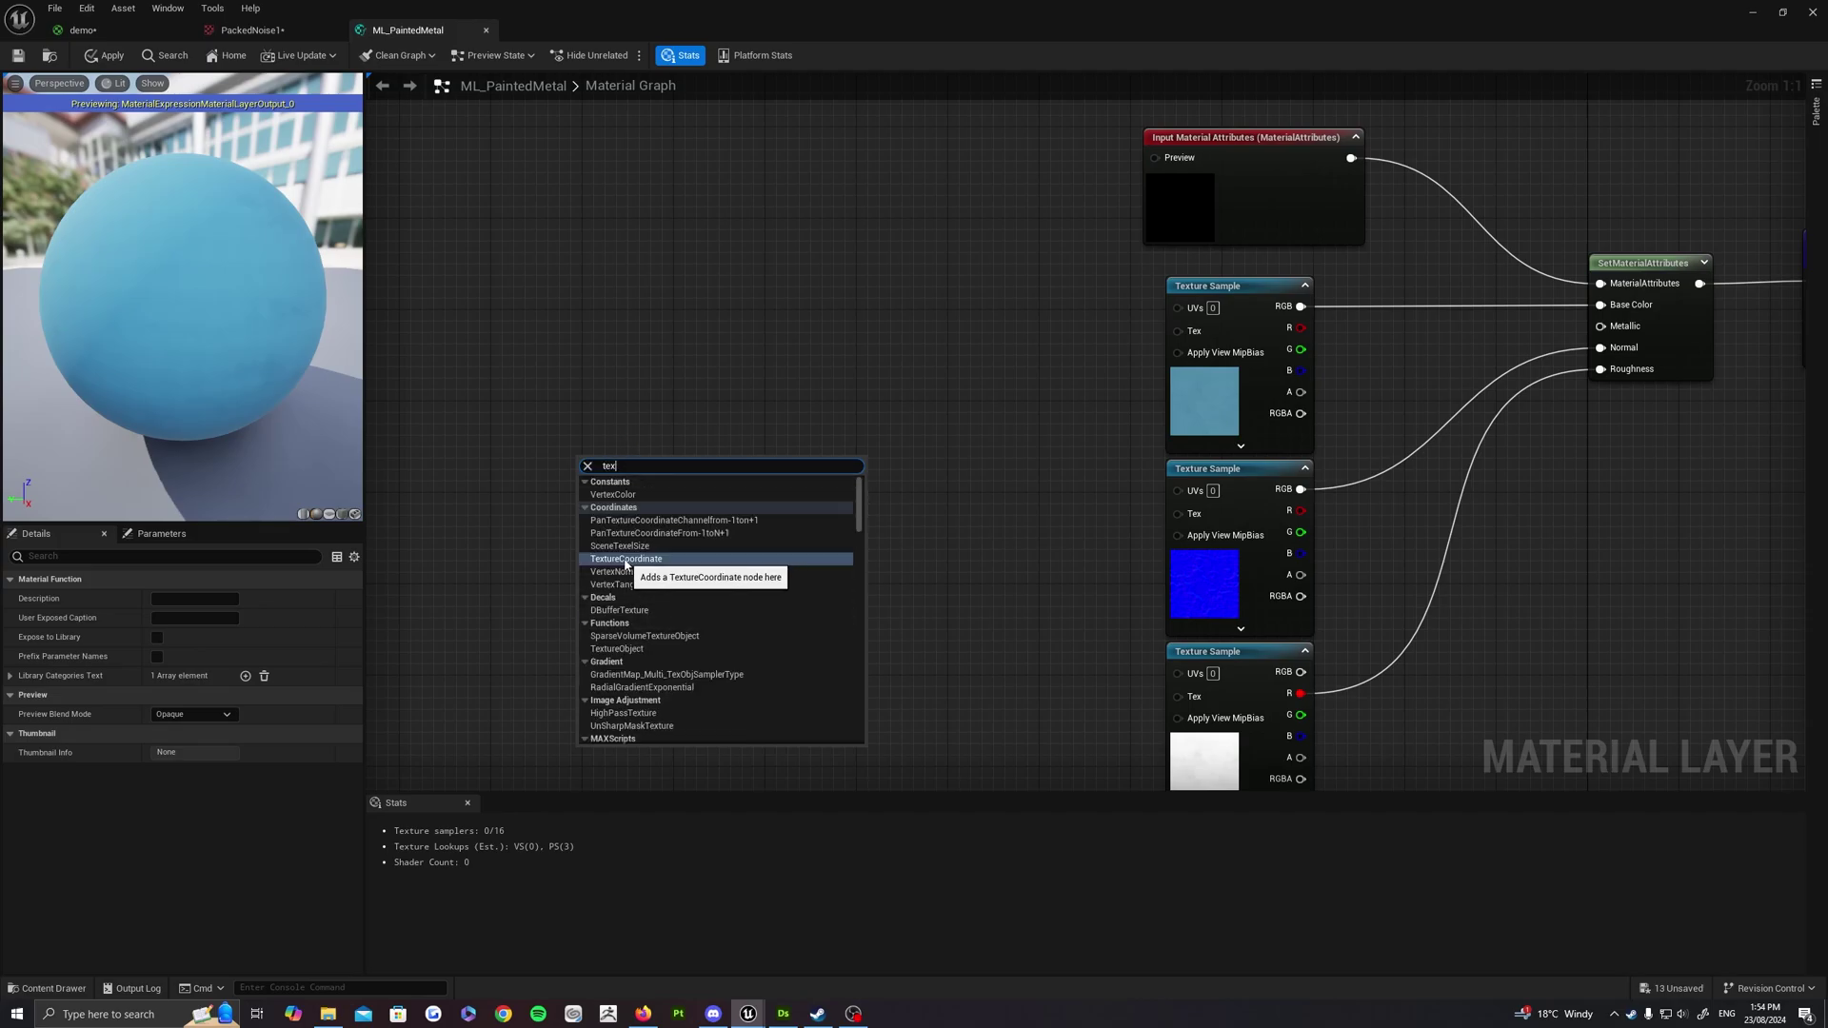
pyautogui.click(626, 559)
# Feed the TexCoord output into input A of a new Multiply node and align the two nodes
pyautogui.moveTo(634, 491); pyautogui.dragTo(782, 505)
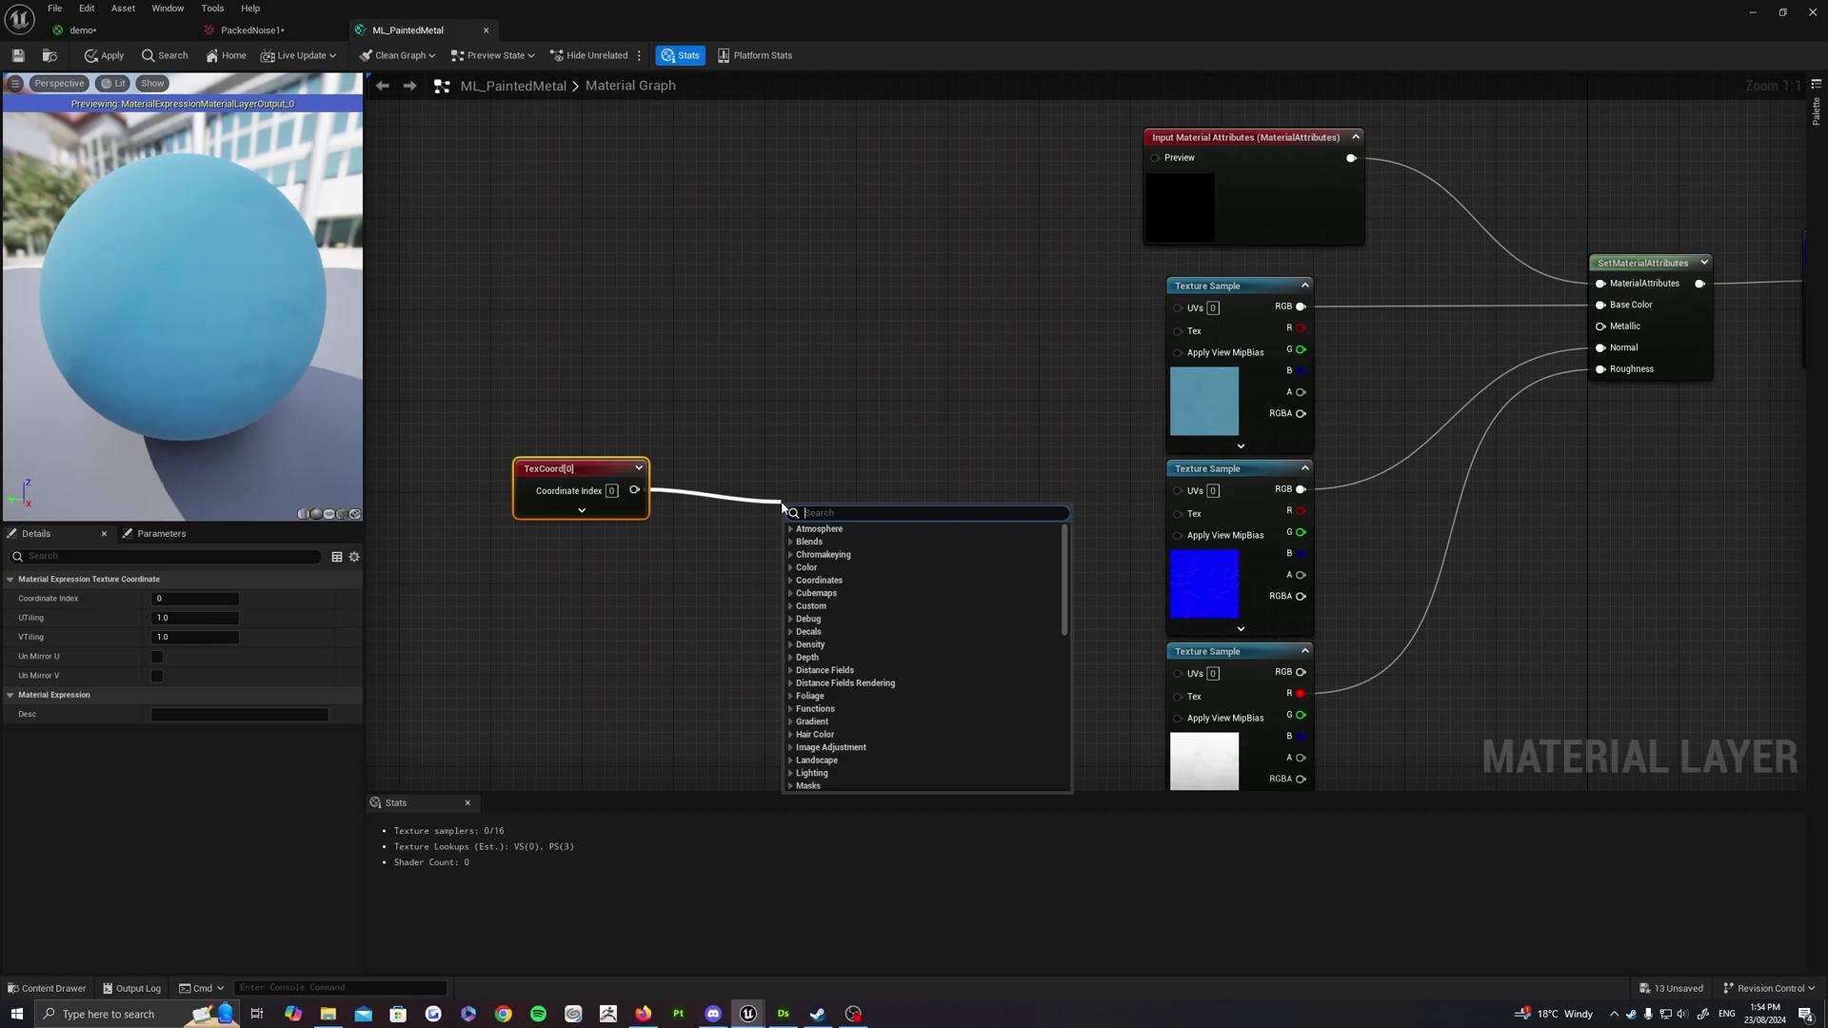
pyautogui.write('mult')
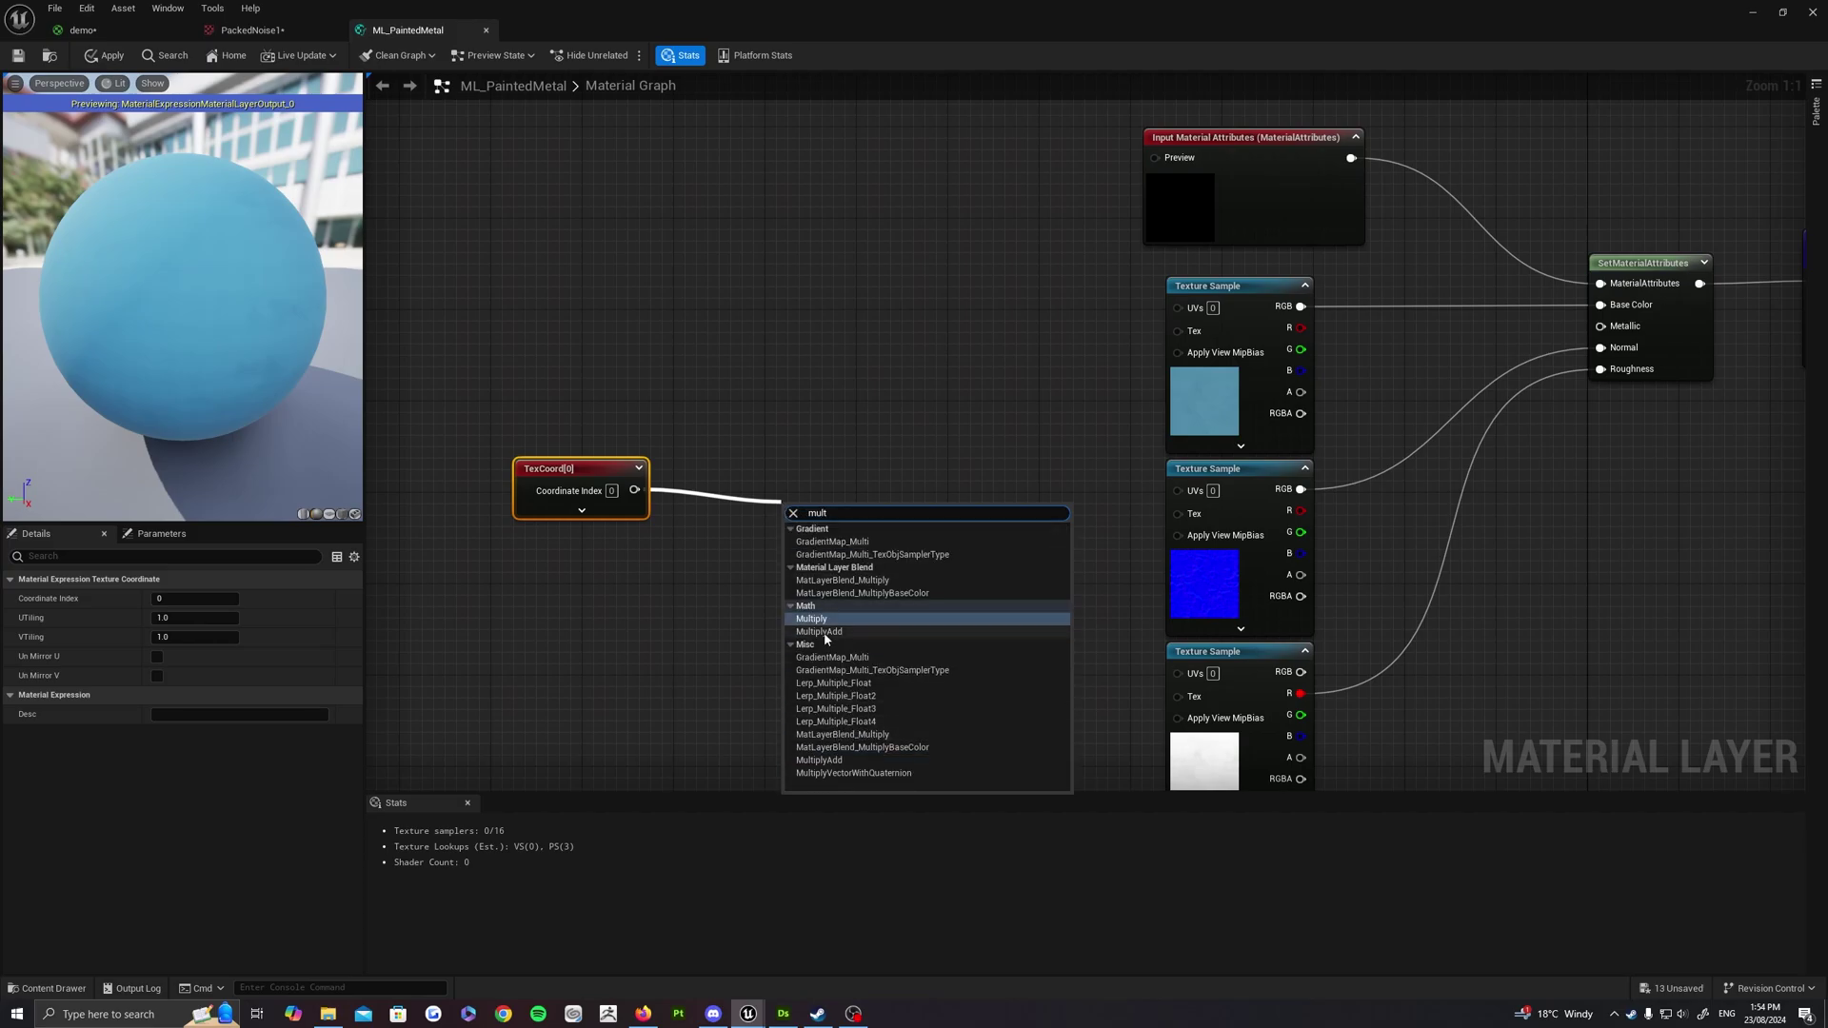
pyautogui.click(815, 621)
pyautogui.moveTo(832, 510); pyautogui.dragTo(843, 481)
pyautogui.moveTo(676, 571); pyautogui.dragTo(729, 511, button='right')
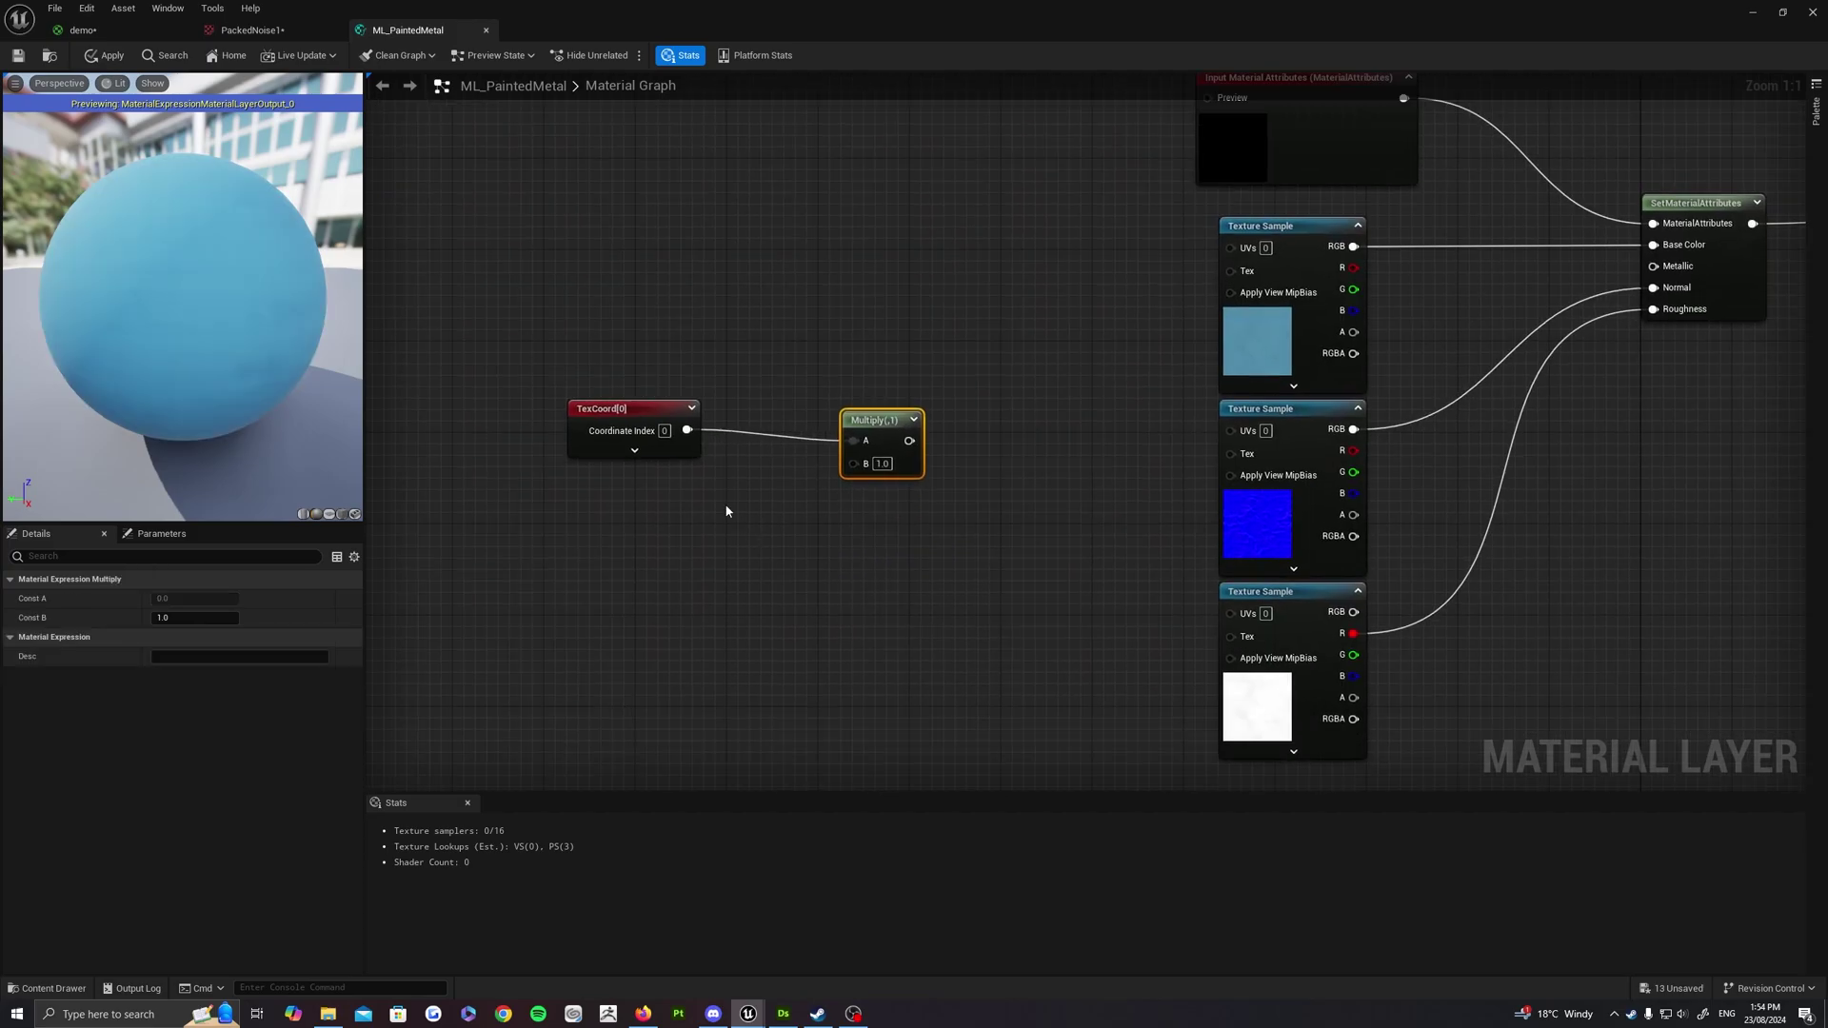
pyautogui.moveTo(645, 428); pyautogui.dragTo(611, 440)
pyautogui.click(746, 498)
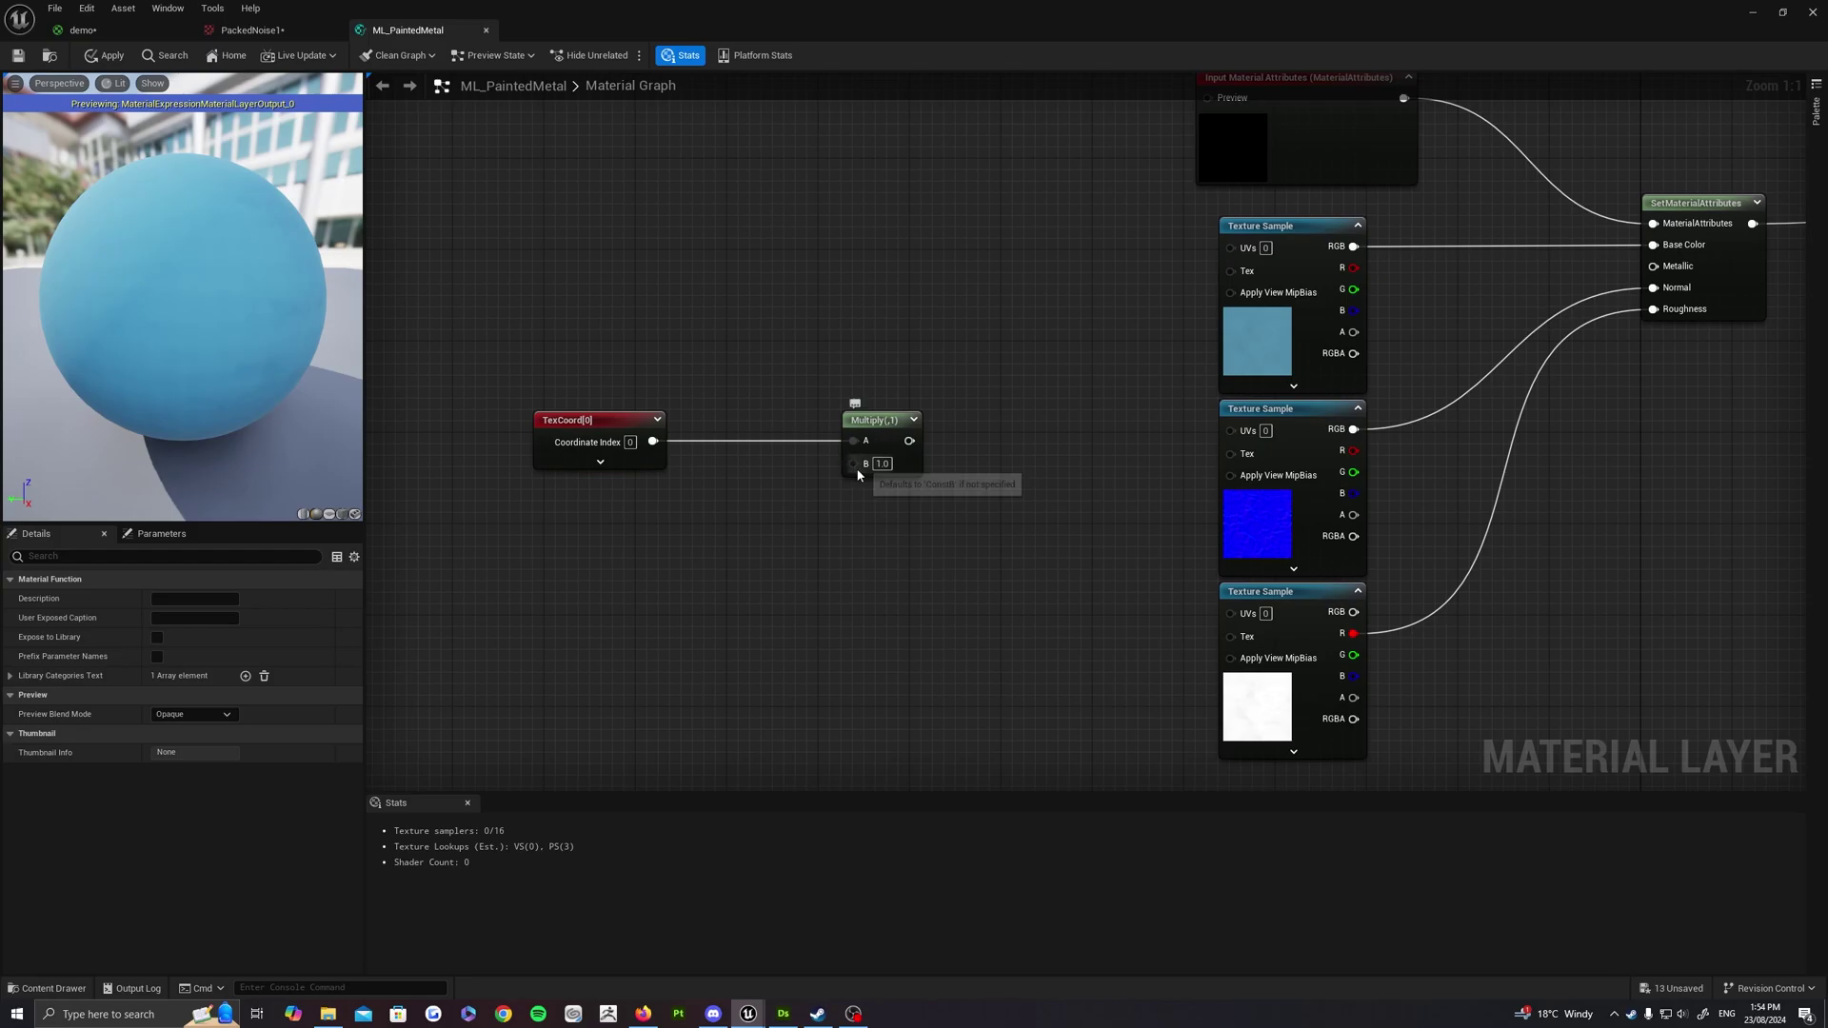
# Create a scalar parameter named Tiling and connect it to input B of the Multiply node
pyautogui.moveTo(706, 565); pyautogui.dragTo(735, 545, button='right')
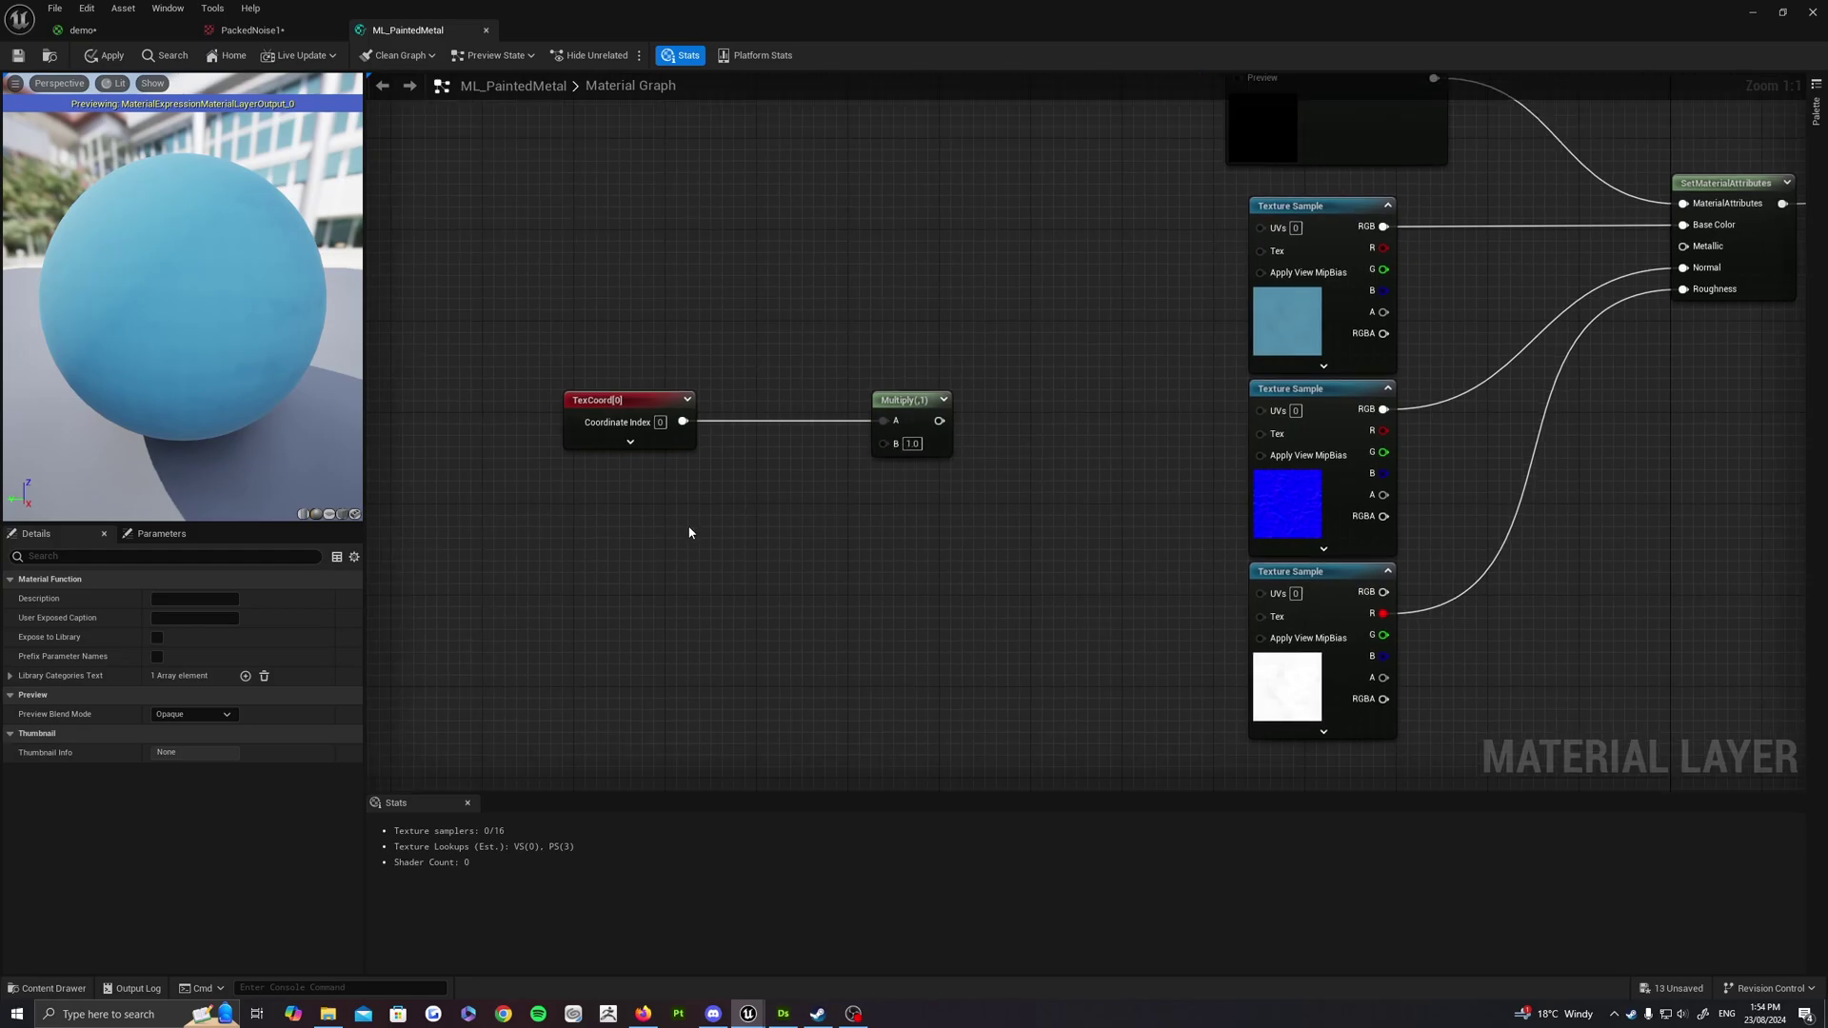
pyautogui.click(692, 534)
pyautogui.write('sssss')
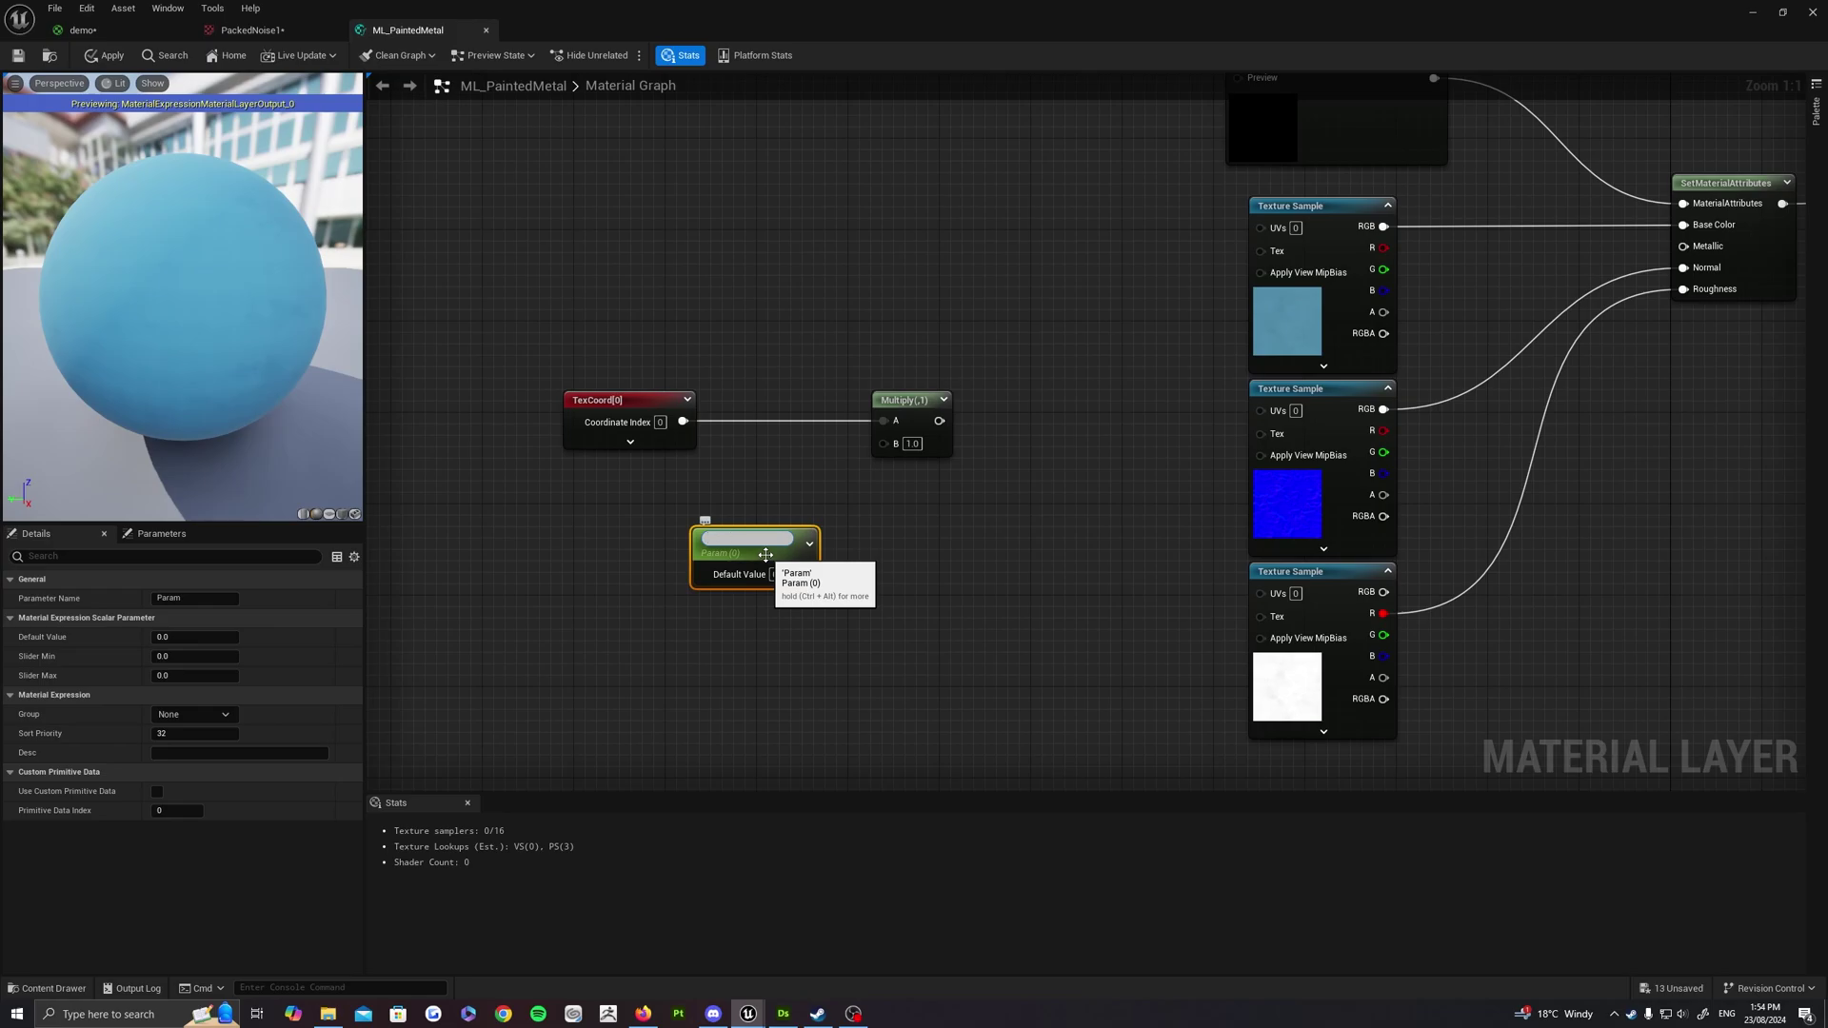
pyautogui.write('ng')
pyautogui.press('Return')
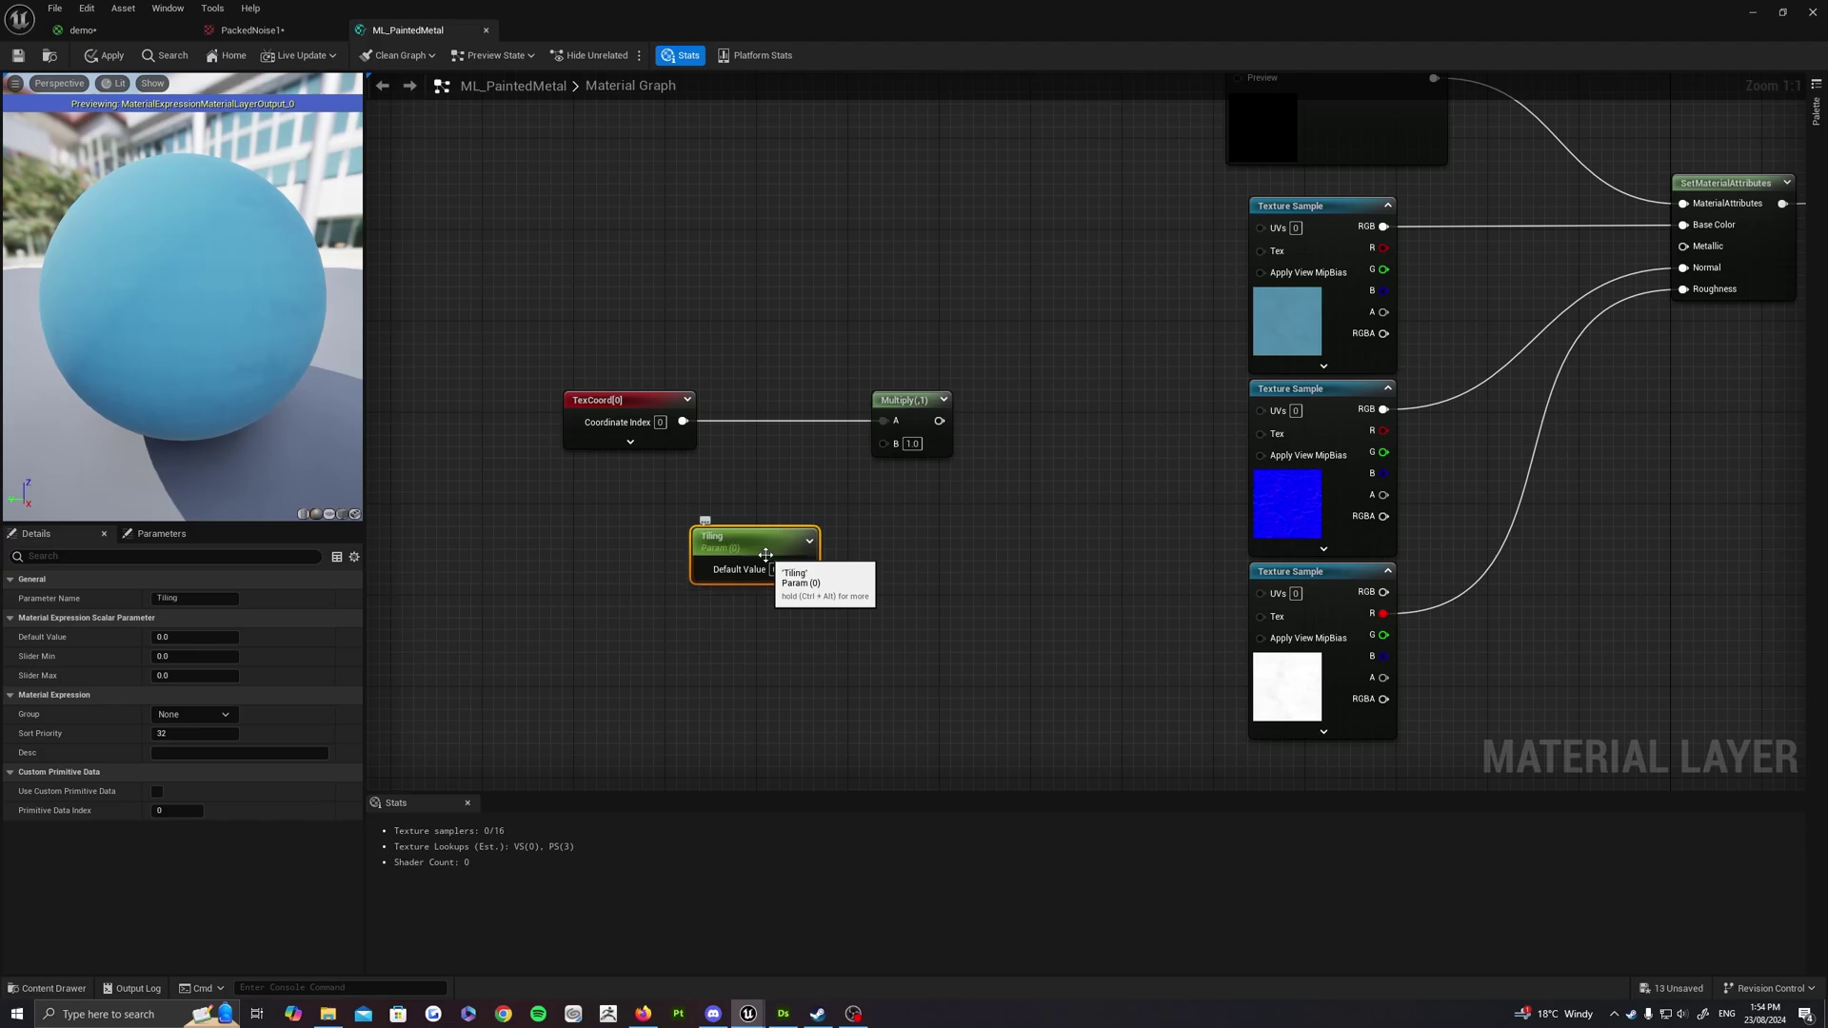
pyautogui.moveTo(802, 569); pyautogui.dragTo(884, 444)
pyautogui.moveTo(1010, 434); pyautogui.dragTo(969, 435, button='right')
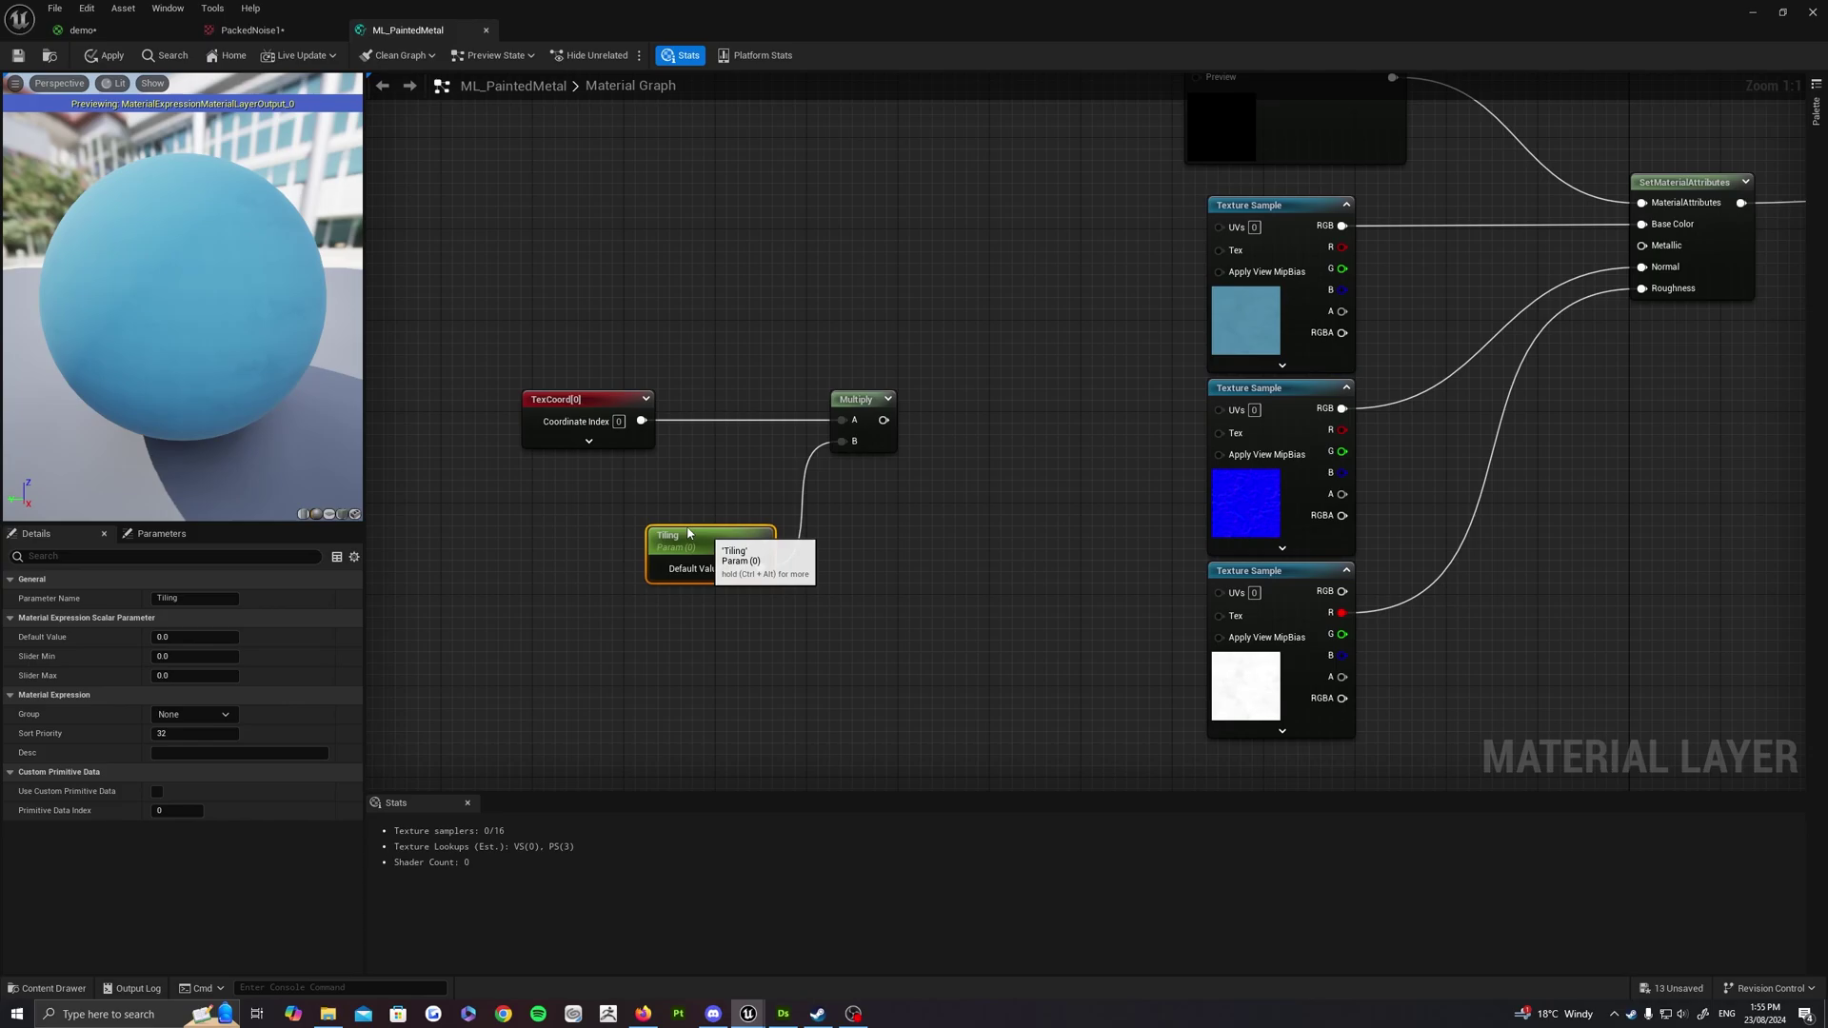
# Position the Tiling parameter beneath the TexCoord node and set its default value to 1, slider minimum to 1 and slider maximum to 10
pyautogui.moveTo(689, 535); pyautogui.dragTo(641, 512)
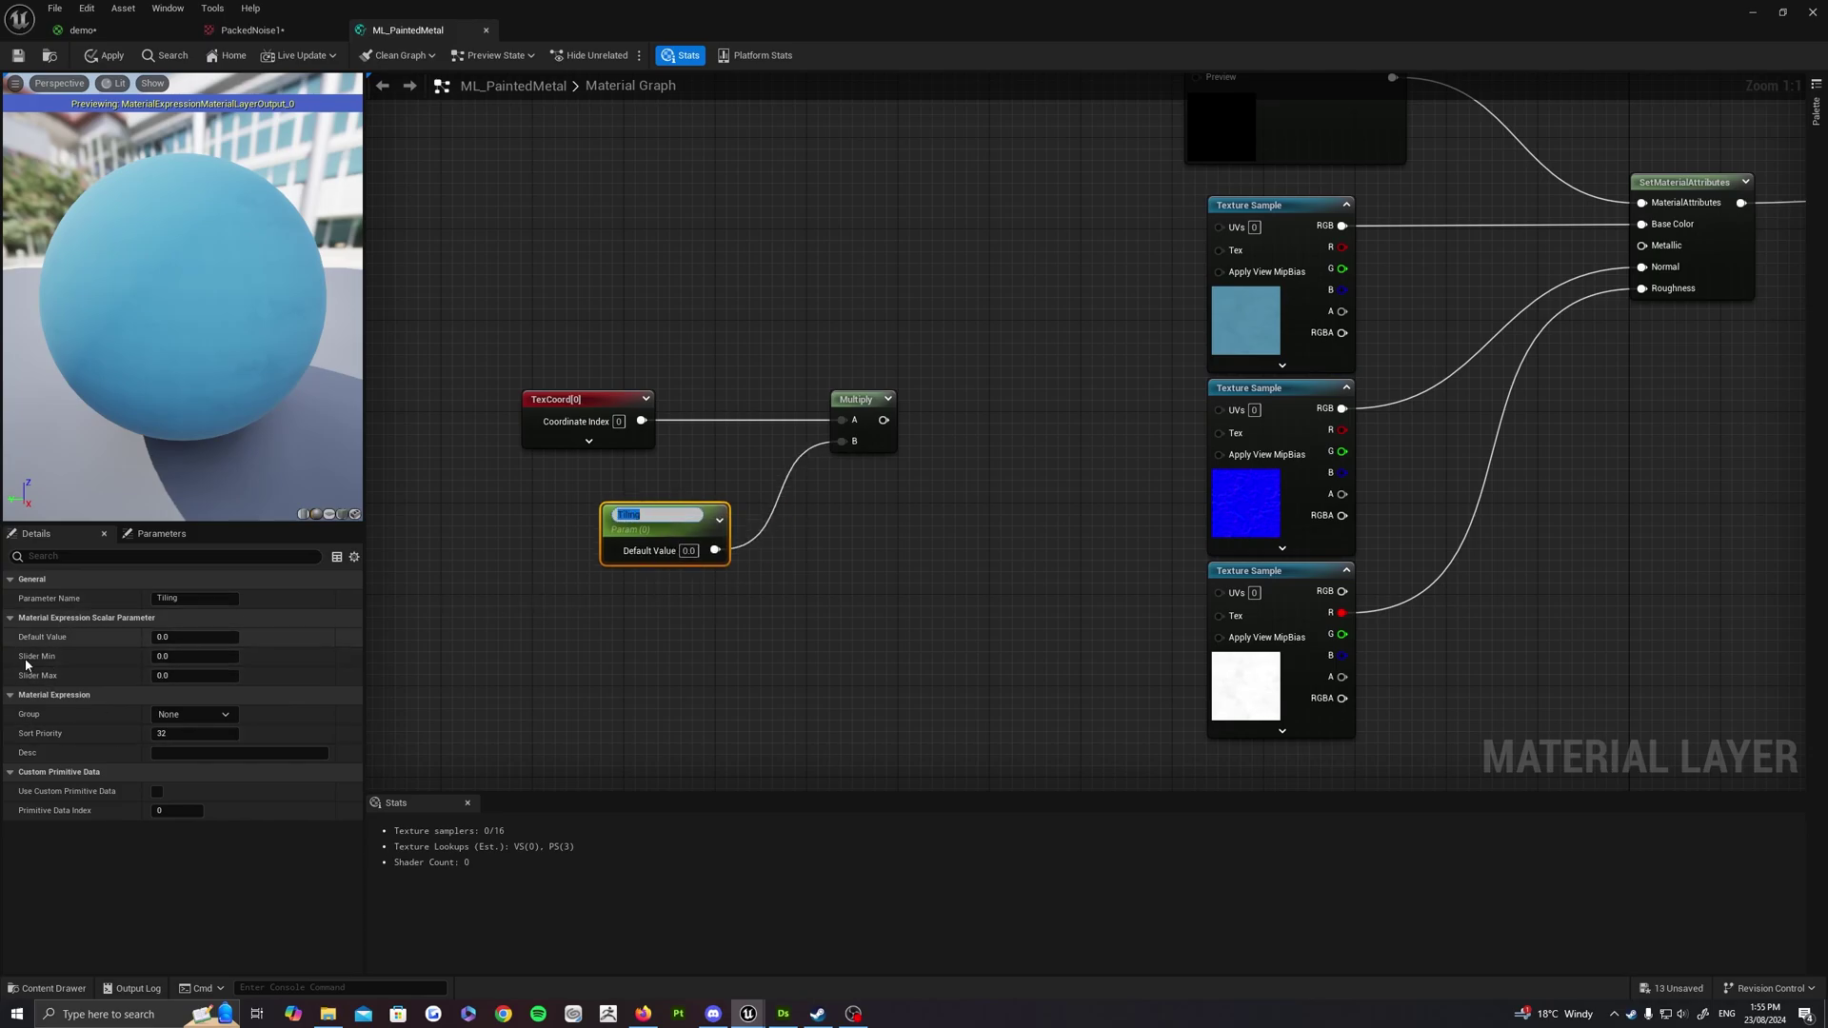
pyautogui.click(199, 636)
pyautogui.write('1')
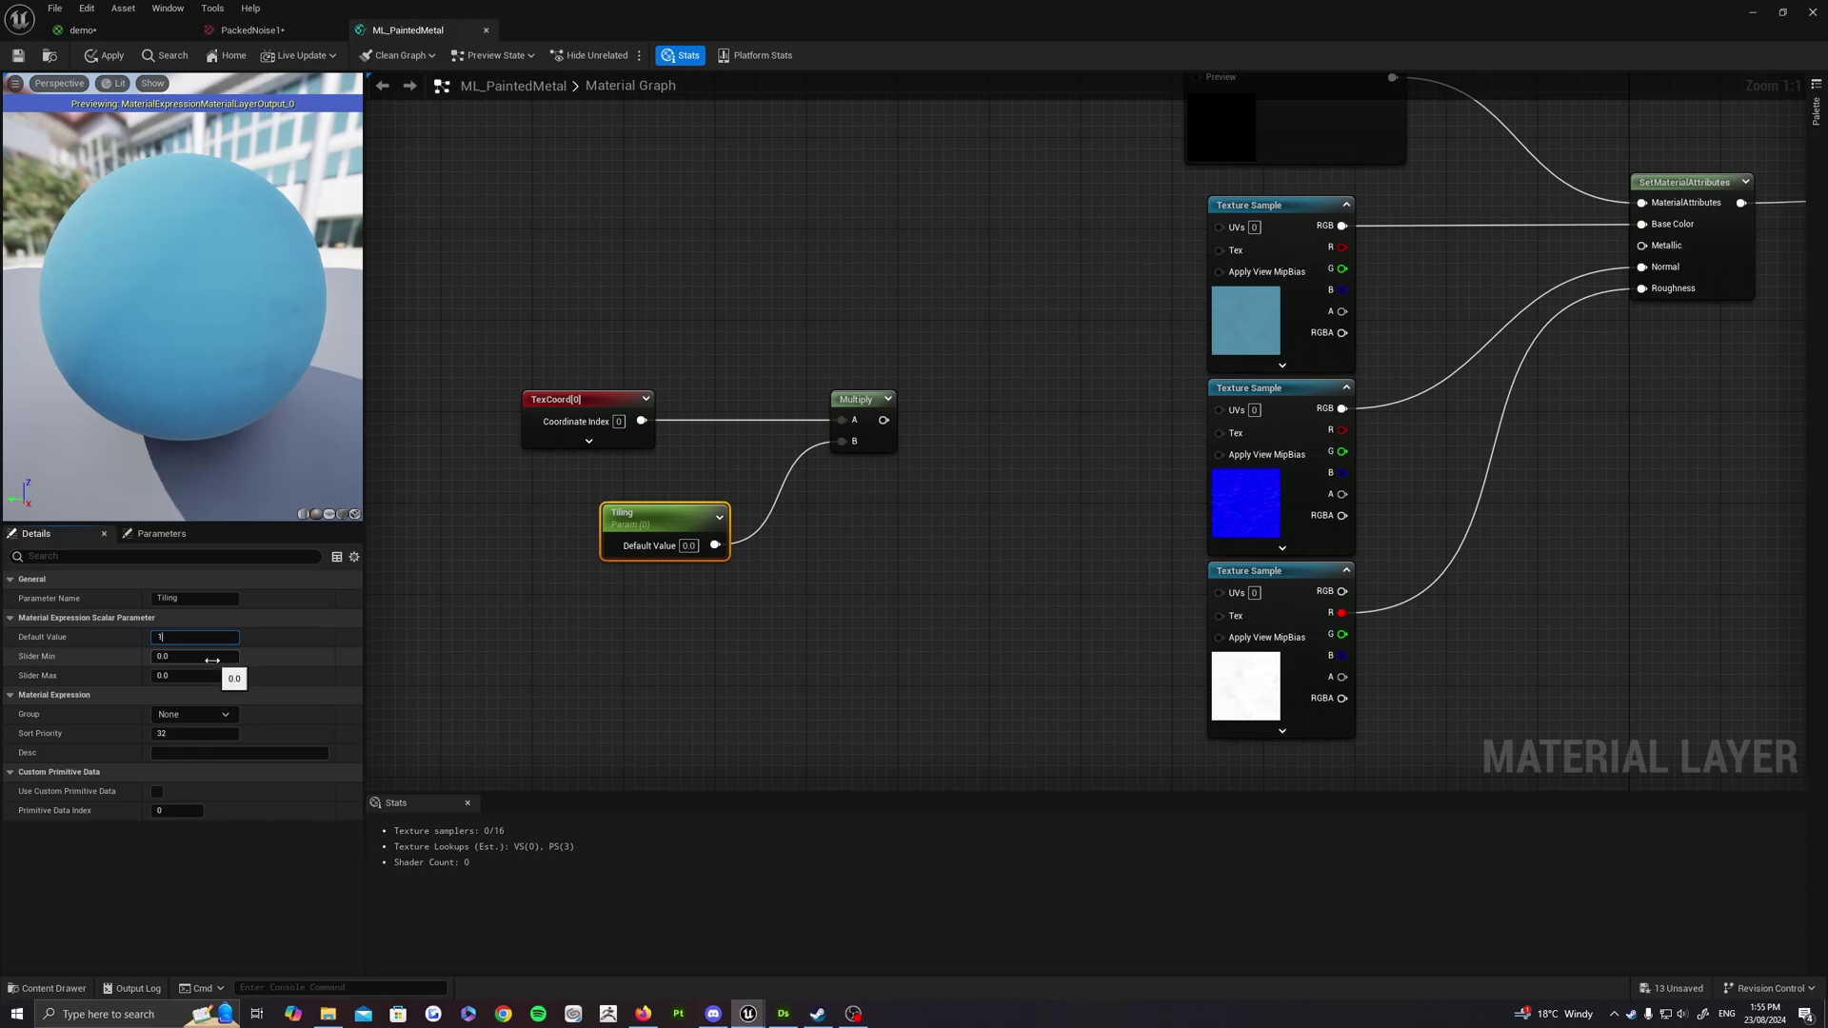
pyautogui.click(211, 660)
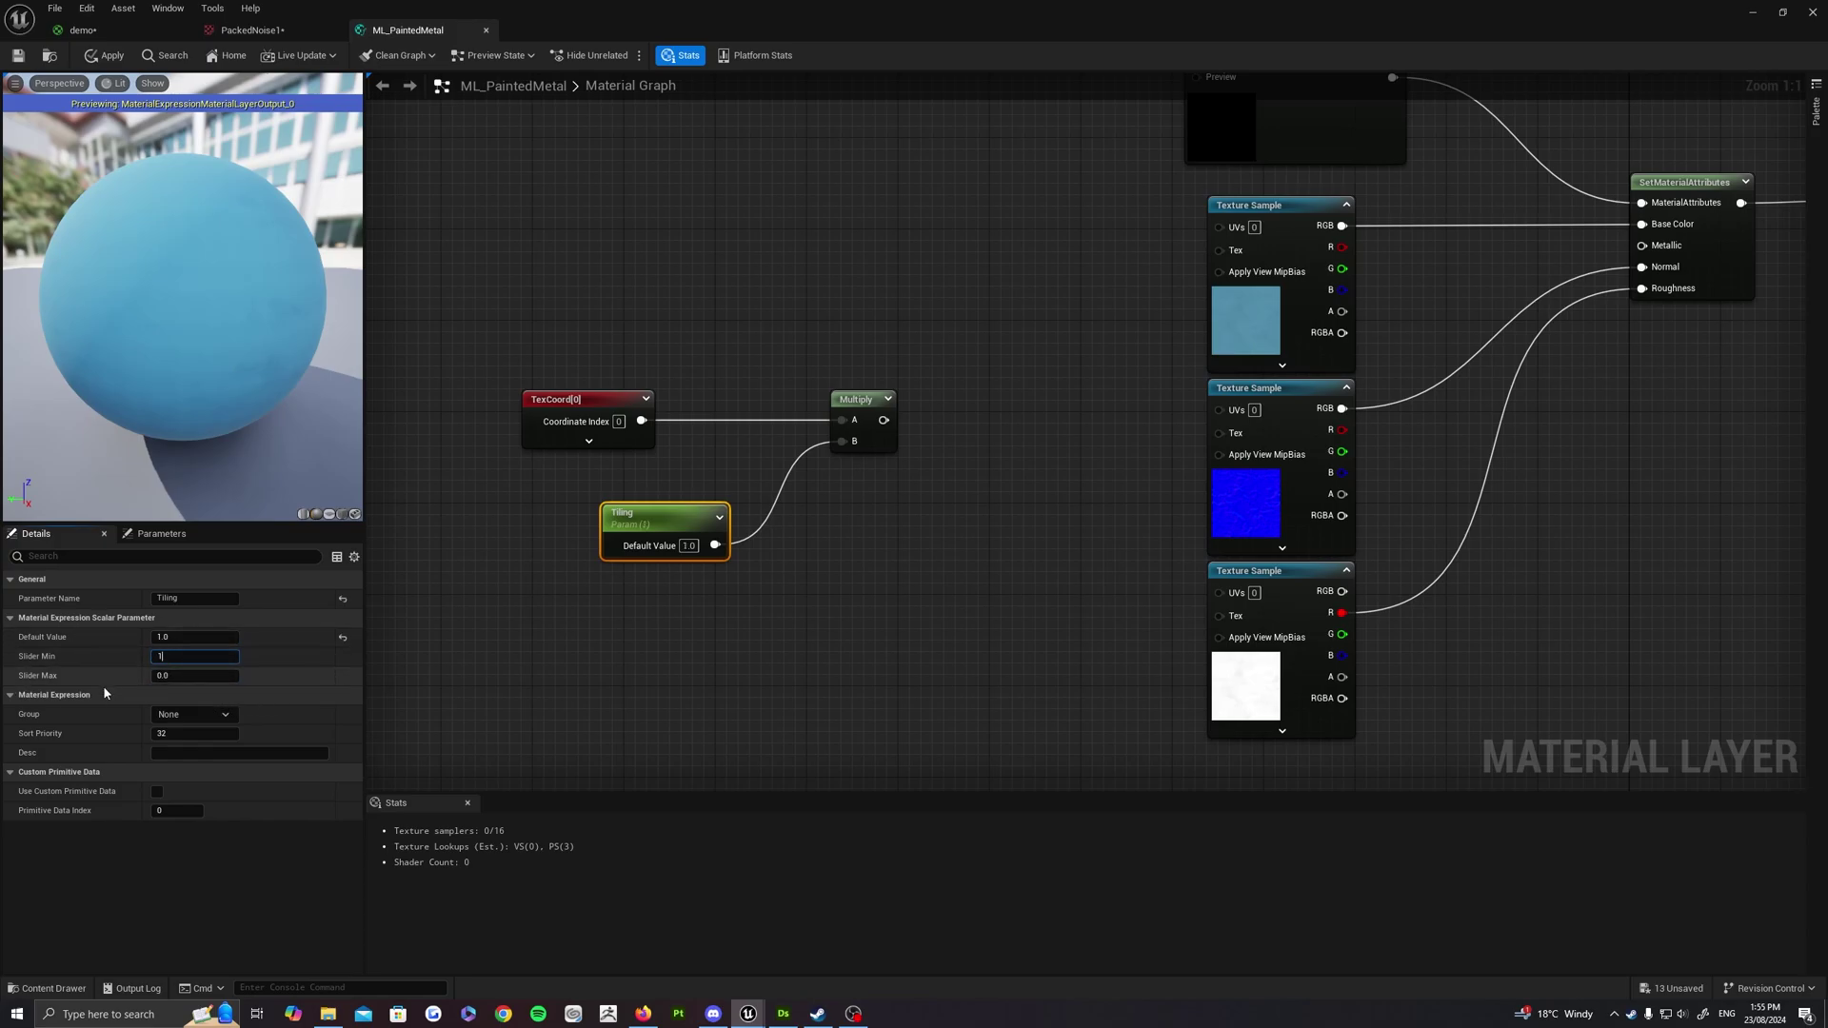
pyautogui.click(183, 676)
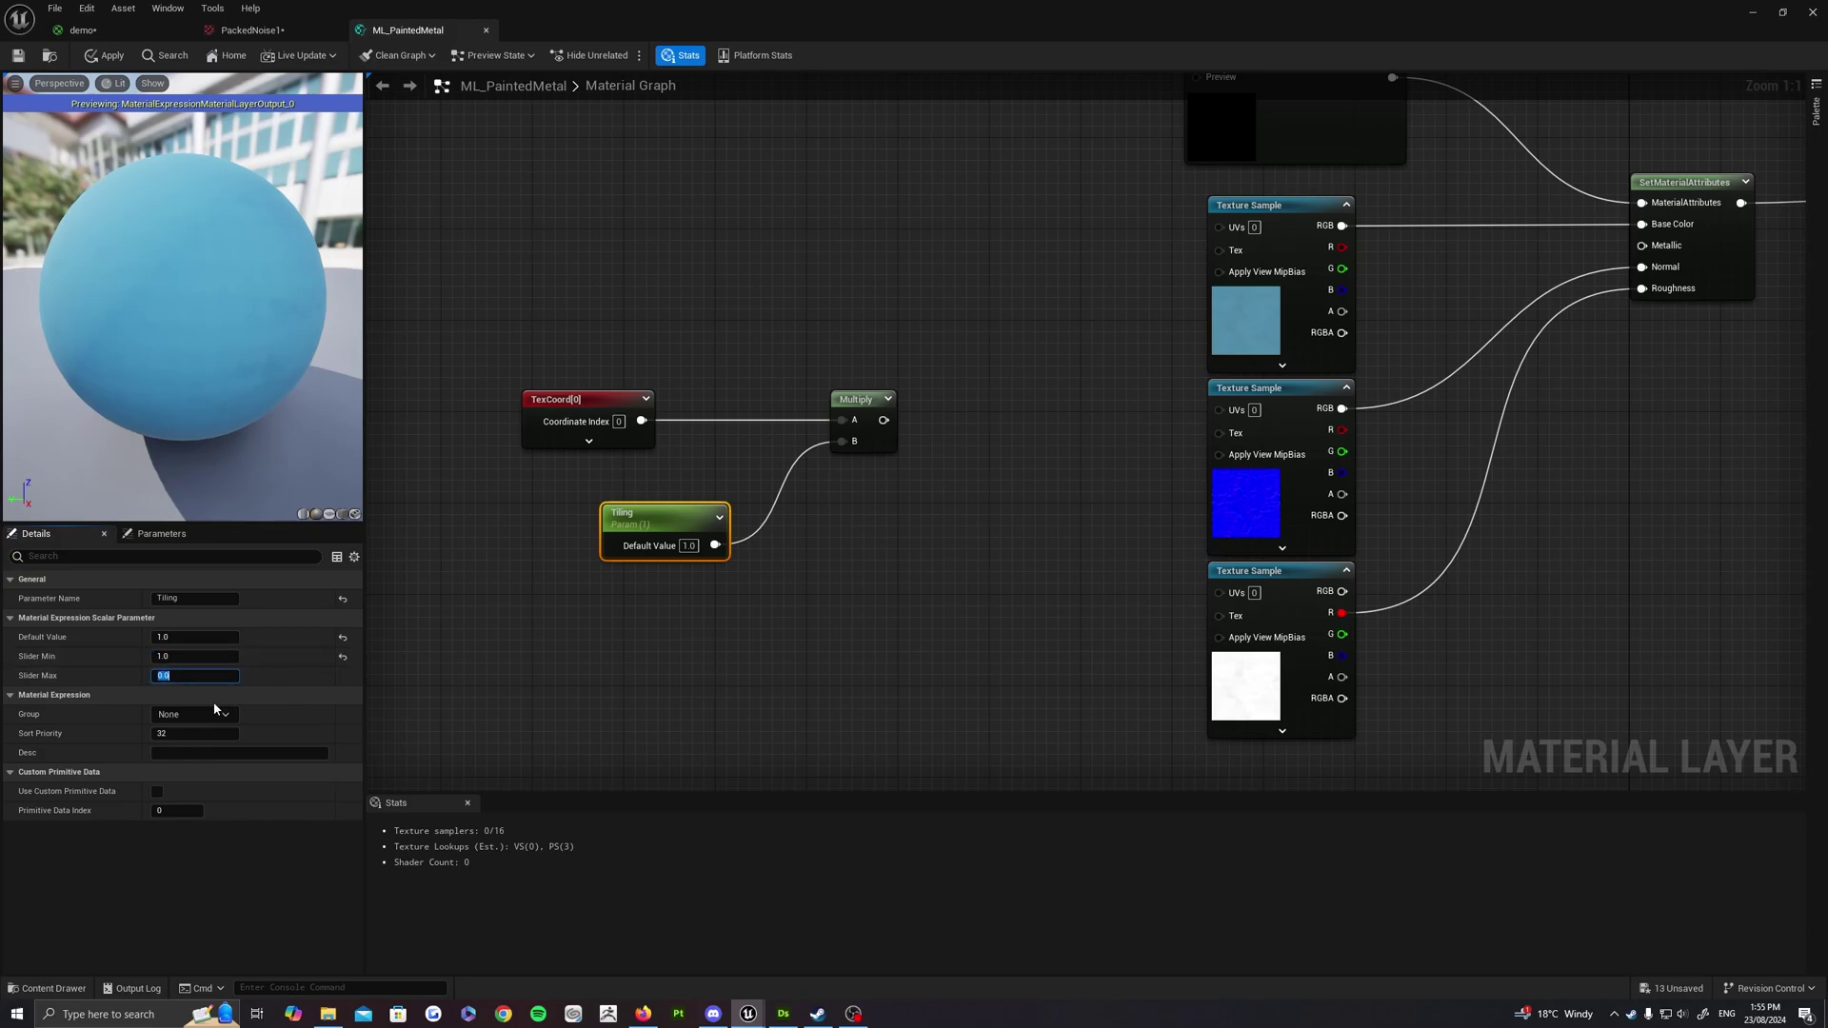
pyautogui.write('10')
pyautogui.press('Return')
# Connect the Multiply output to the UVs inputs of all three Texture Samples
pyautogui.moveTo(938, 489); pyautogui.dragTo(884, 487, button='right')
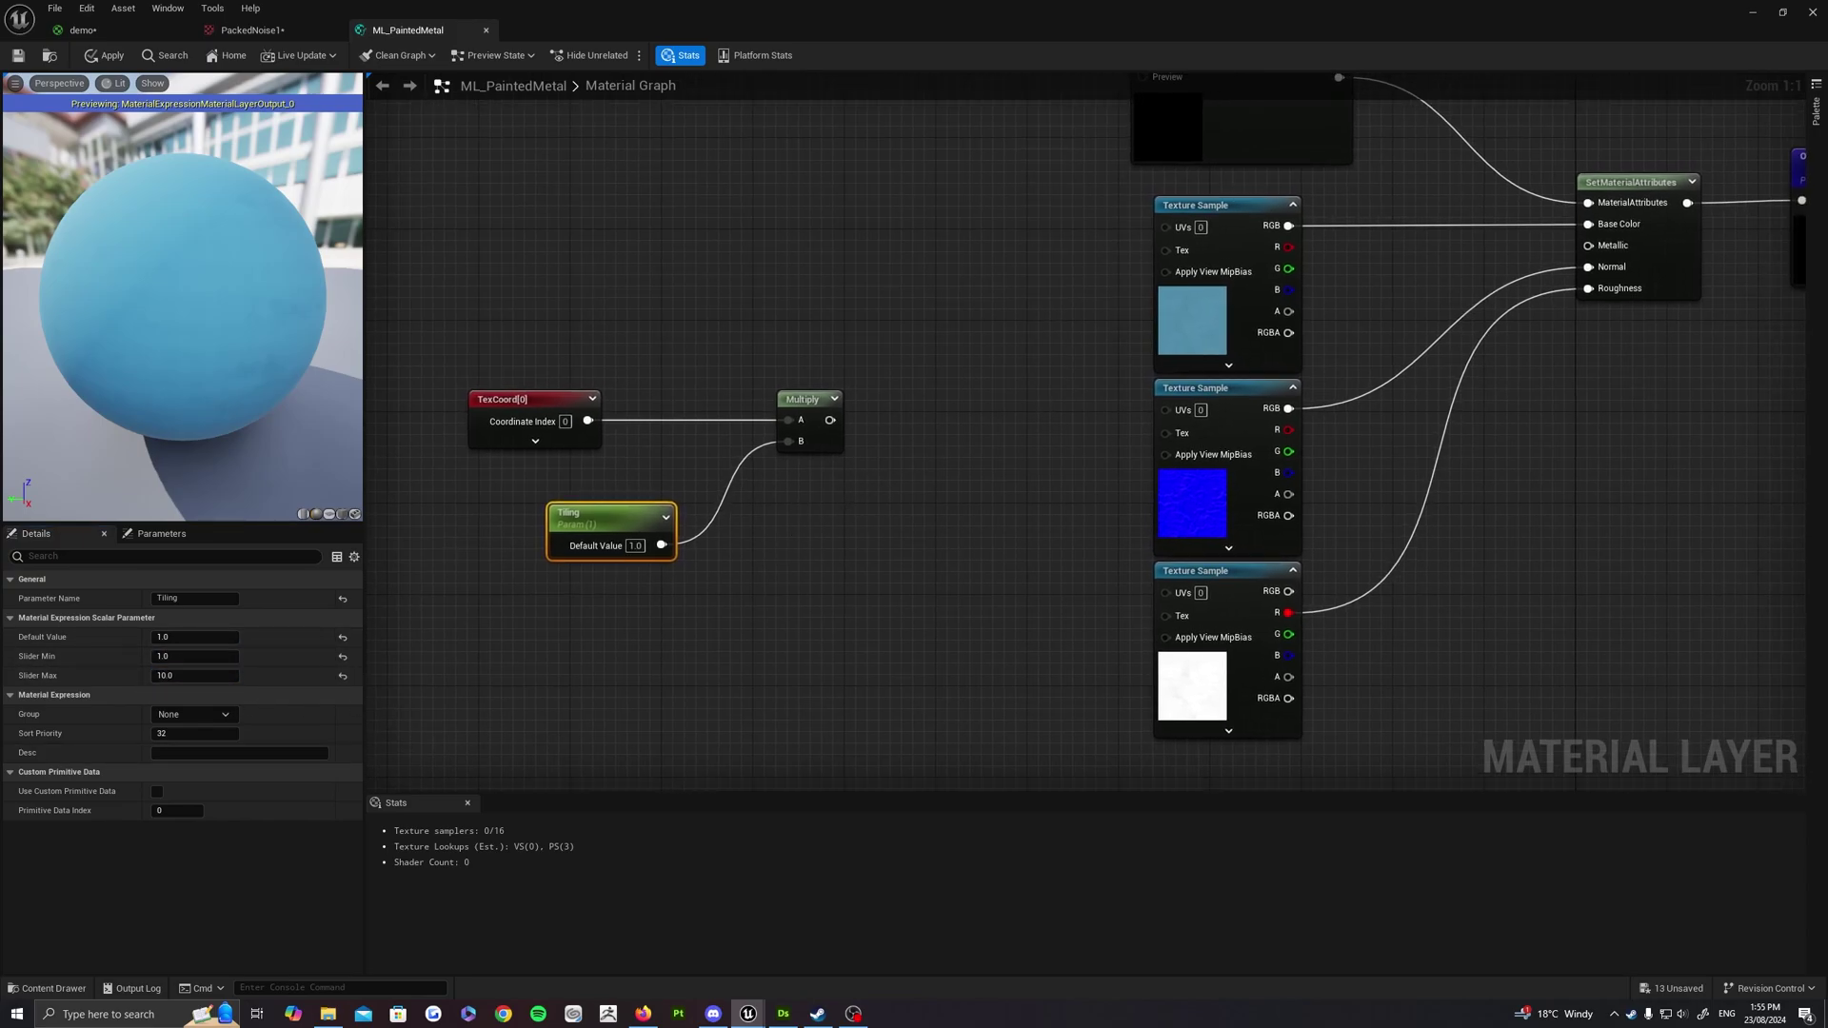
pyautogui.moveTo(830, 419); pyautogui.dragTo(729, 440, button='right')
pyautogui.moveTo(729, 440); pyautogui.dragTo(1065, 612)
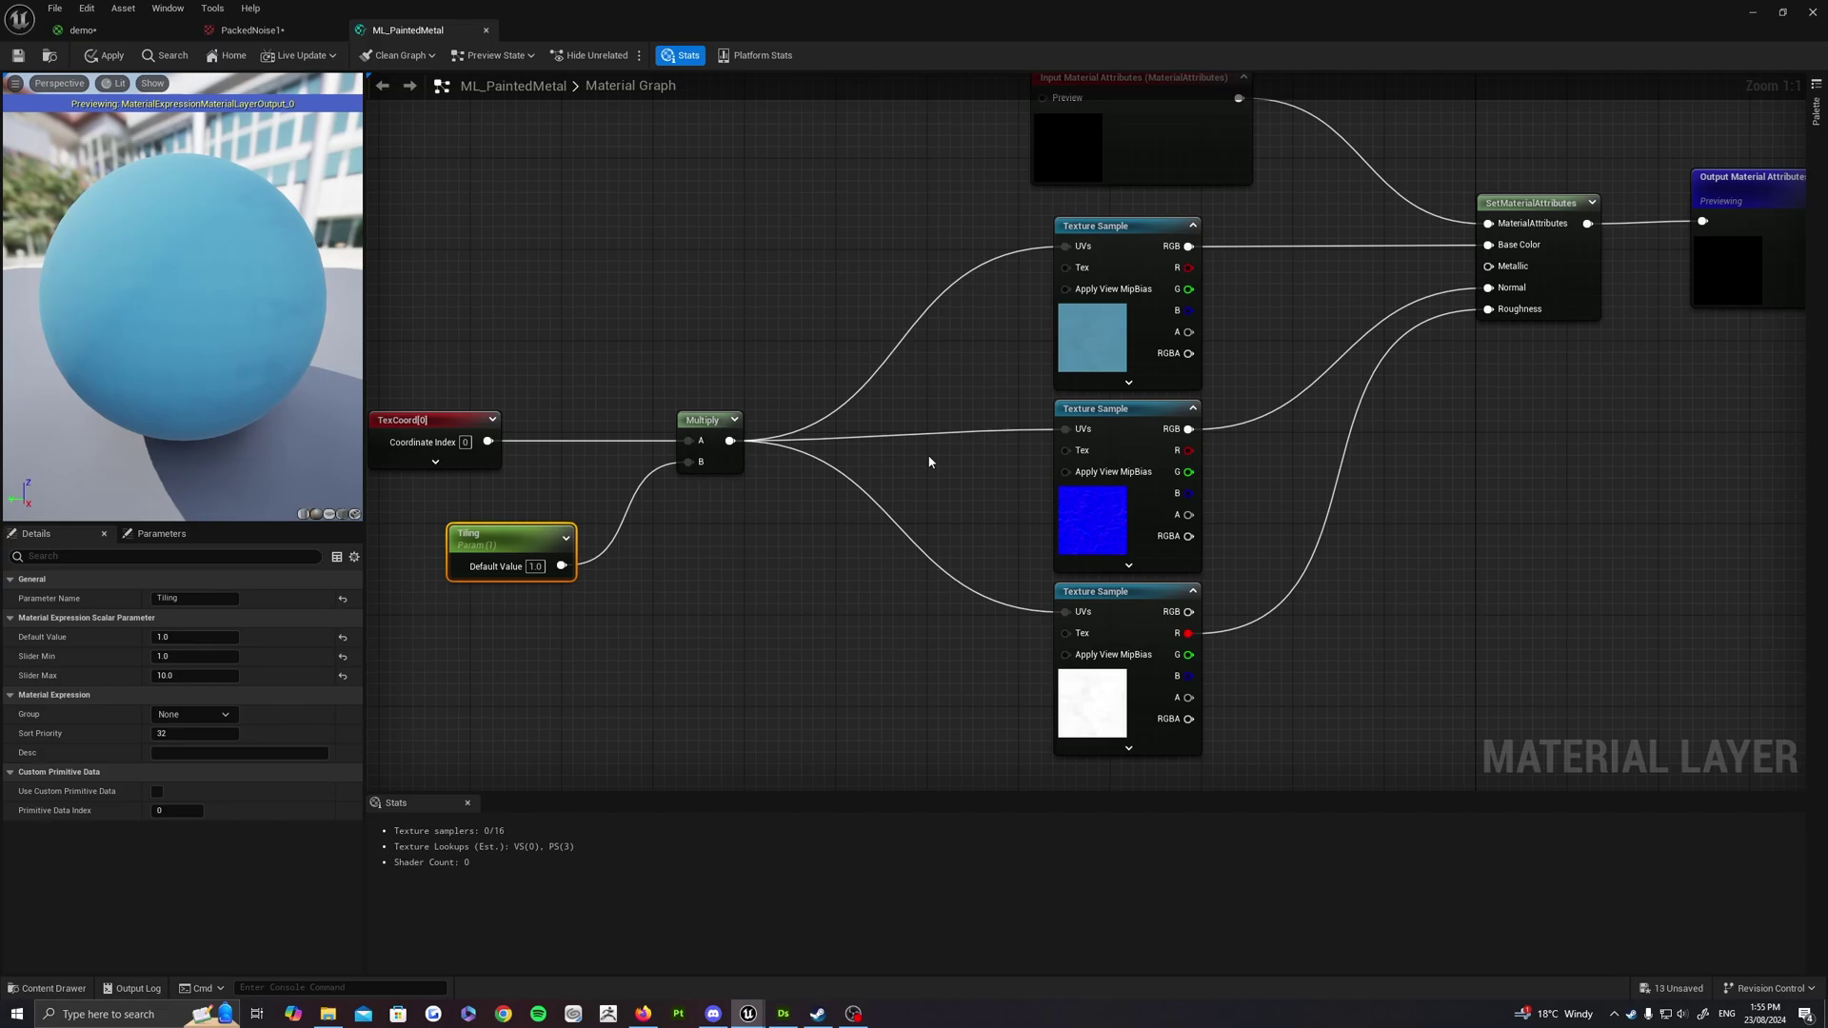
# Move the three Texture Samples together toward the Multiply node, making room before SetMaterialAttributes
pyautogui.moveTo(929, 462); pyautogui.dragTo(1012, 321, button='right')
pyautogui.moveTo(1069, 433); pyautogui.dragTo(1125, 364, button='right')
pyautogui.moveTo(757, 318); pyautogui.dragTo(950, 801)
pyautogui.moveTo(906, 677); pyautogui.dragTo(756, 689)
pyautogui.moveTo(979, 181); pyautogui.dragTo(962, 299, button='right')
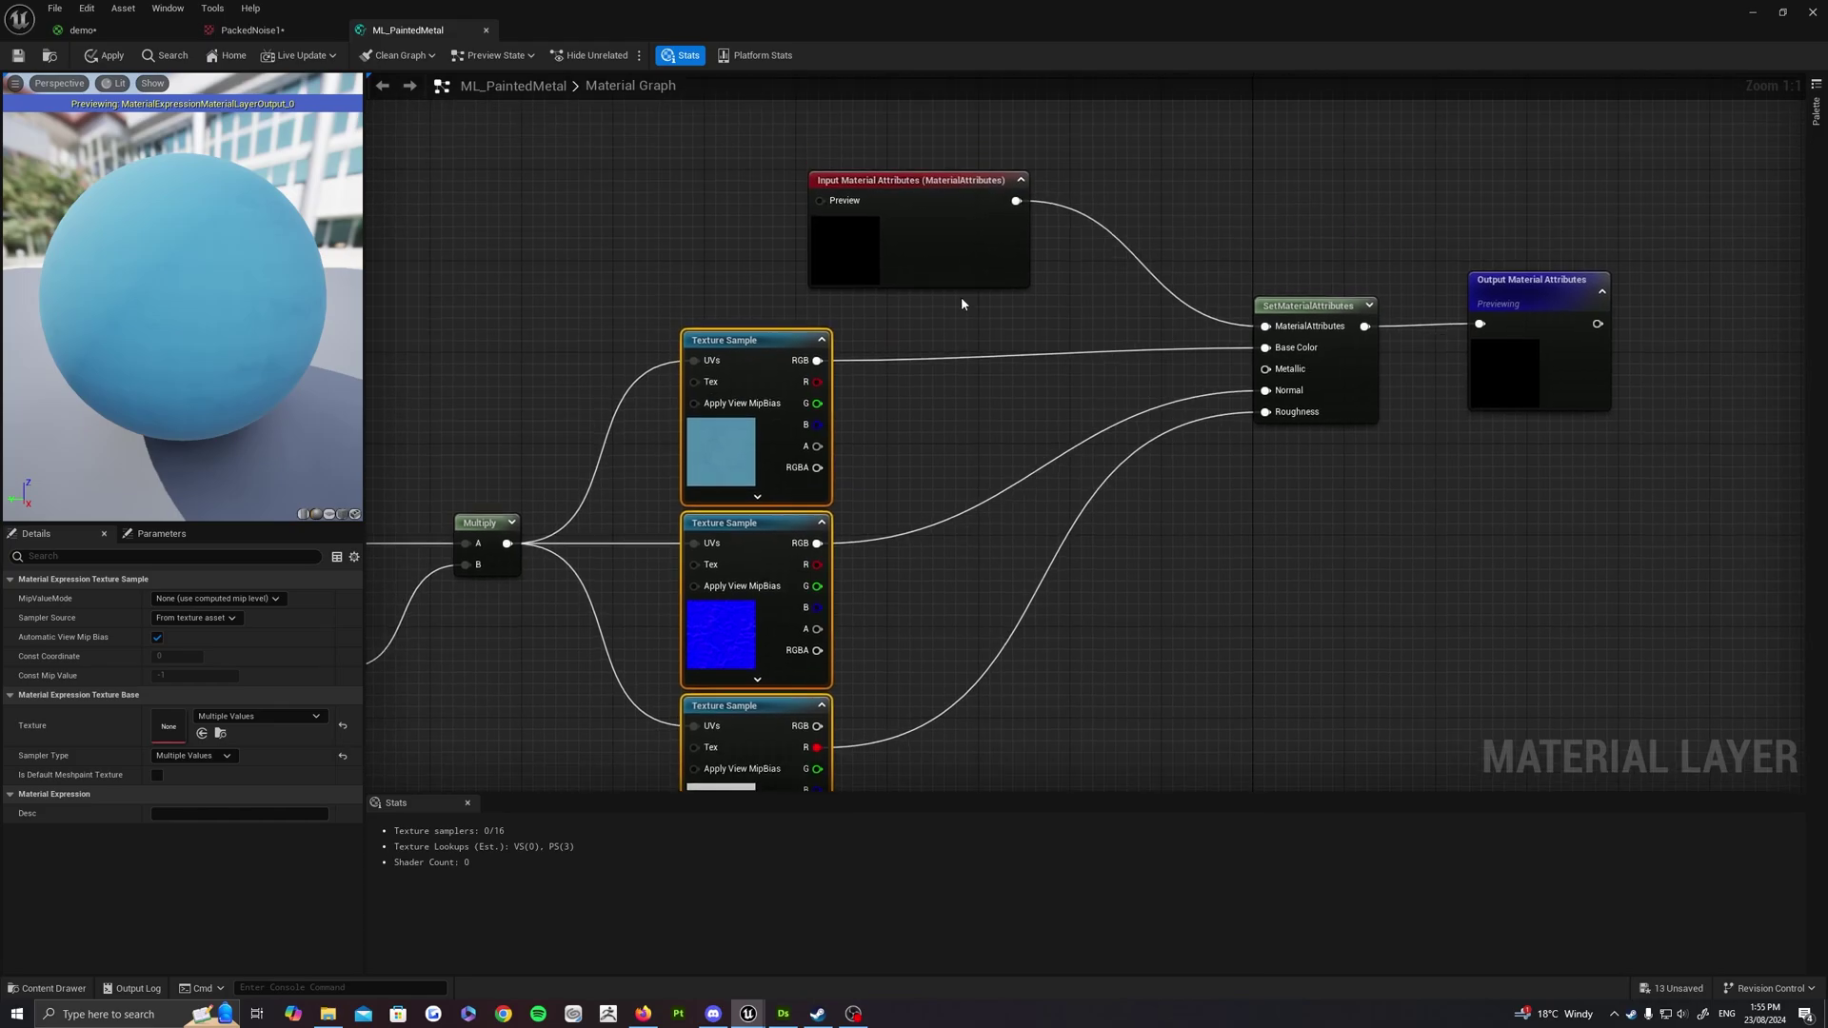
pyautogui.click(842, 353)
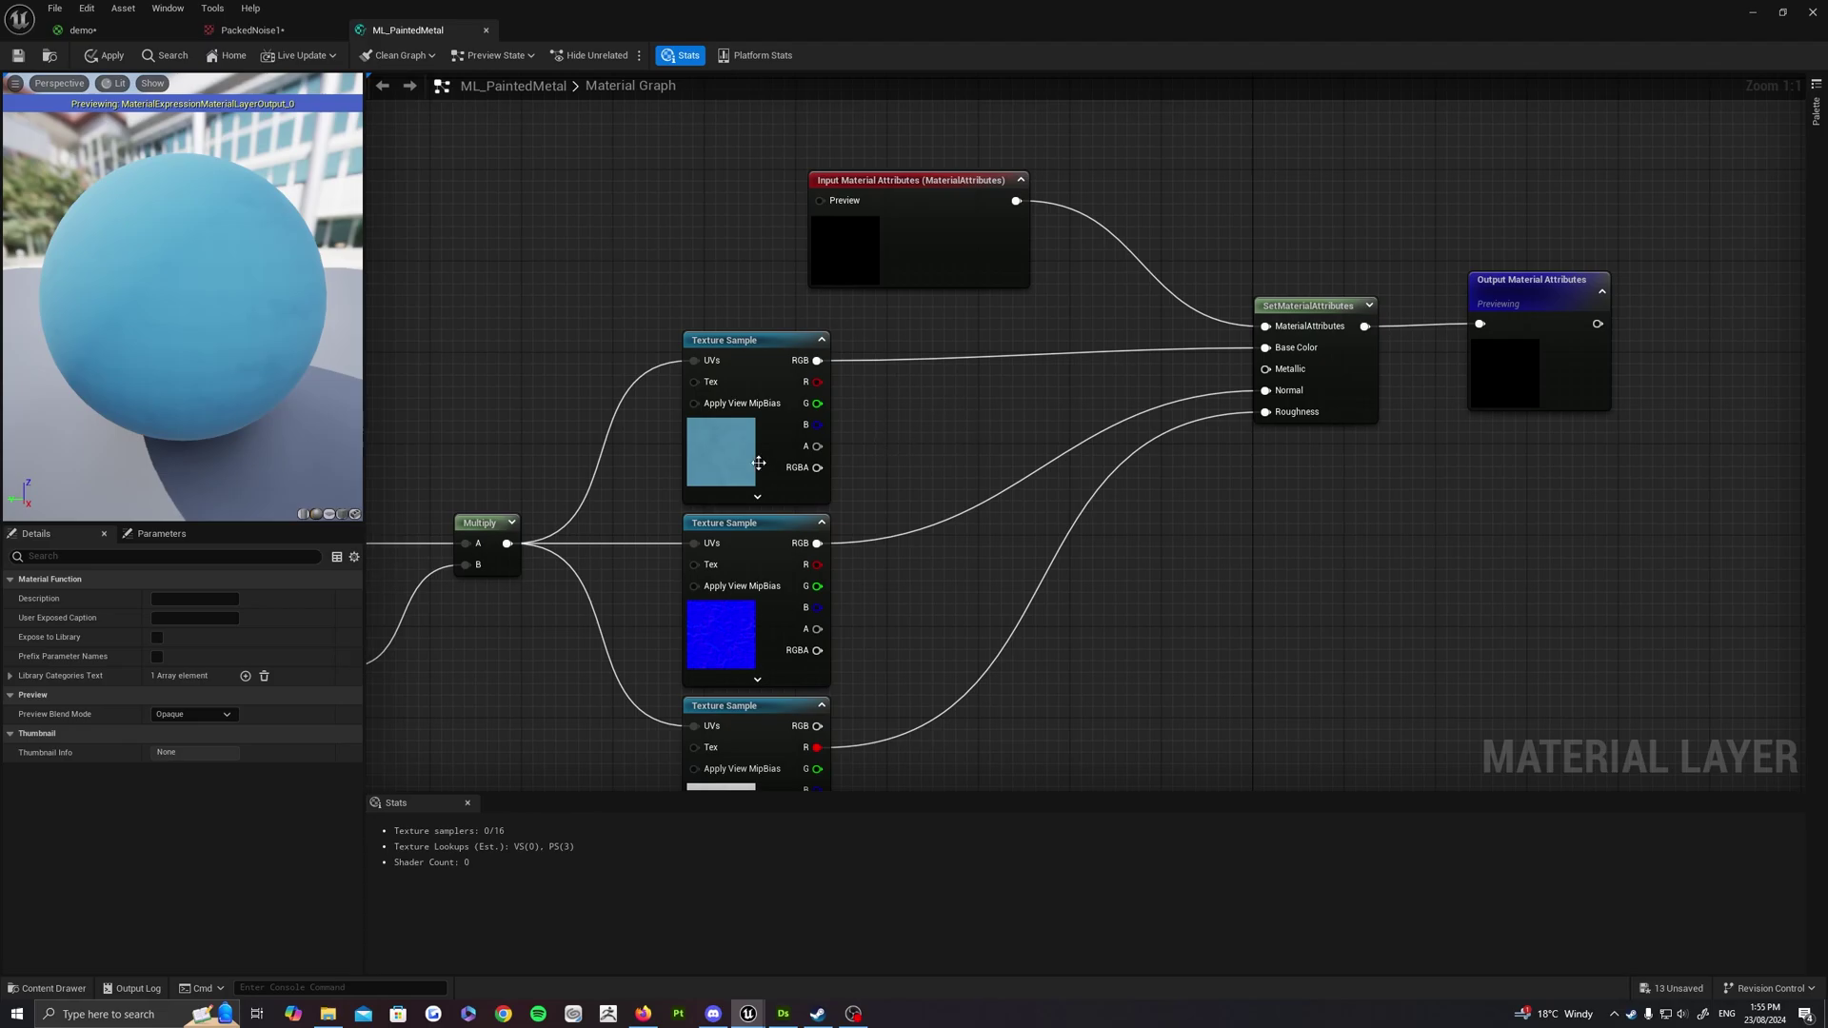
# Add a HueShift node, feed the base color sample's RGB into its Texture input, and place it below the raised Input Material Attributes node
pyautogui.moveTo(816, 360); pyautogui.dragTo(1011, 335)
pyautogui.write('hue')
pyautogui.click(1041, 421)
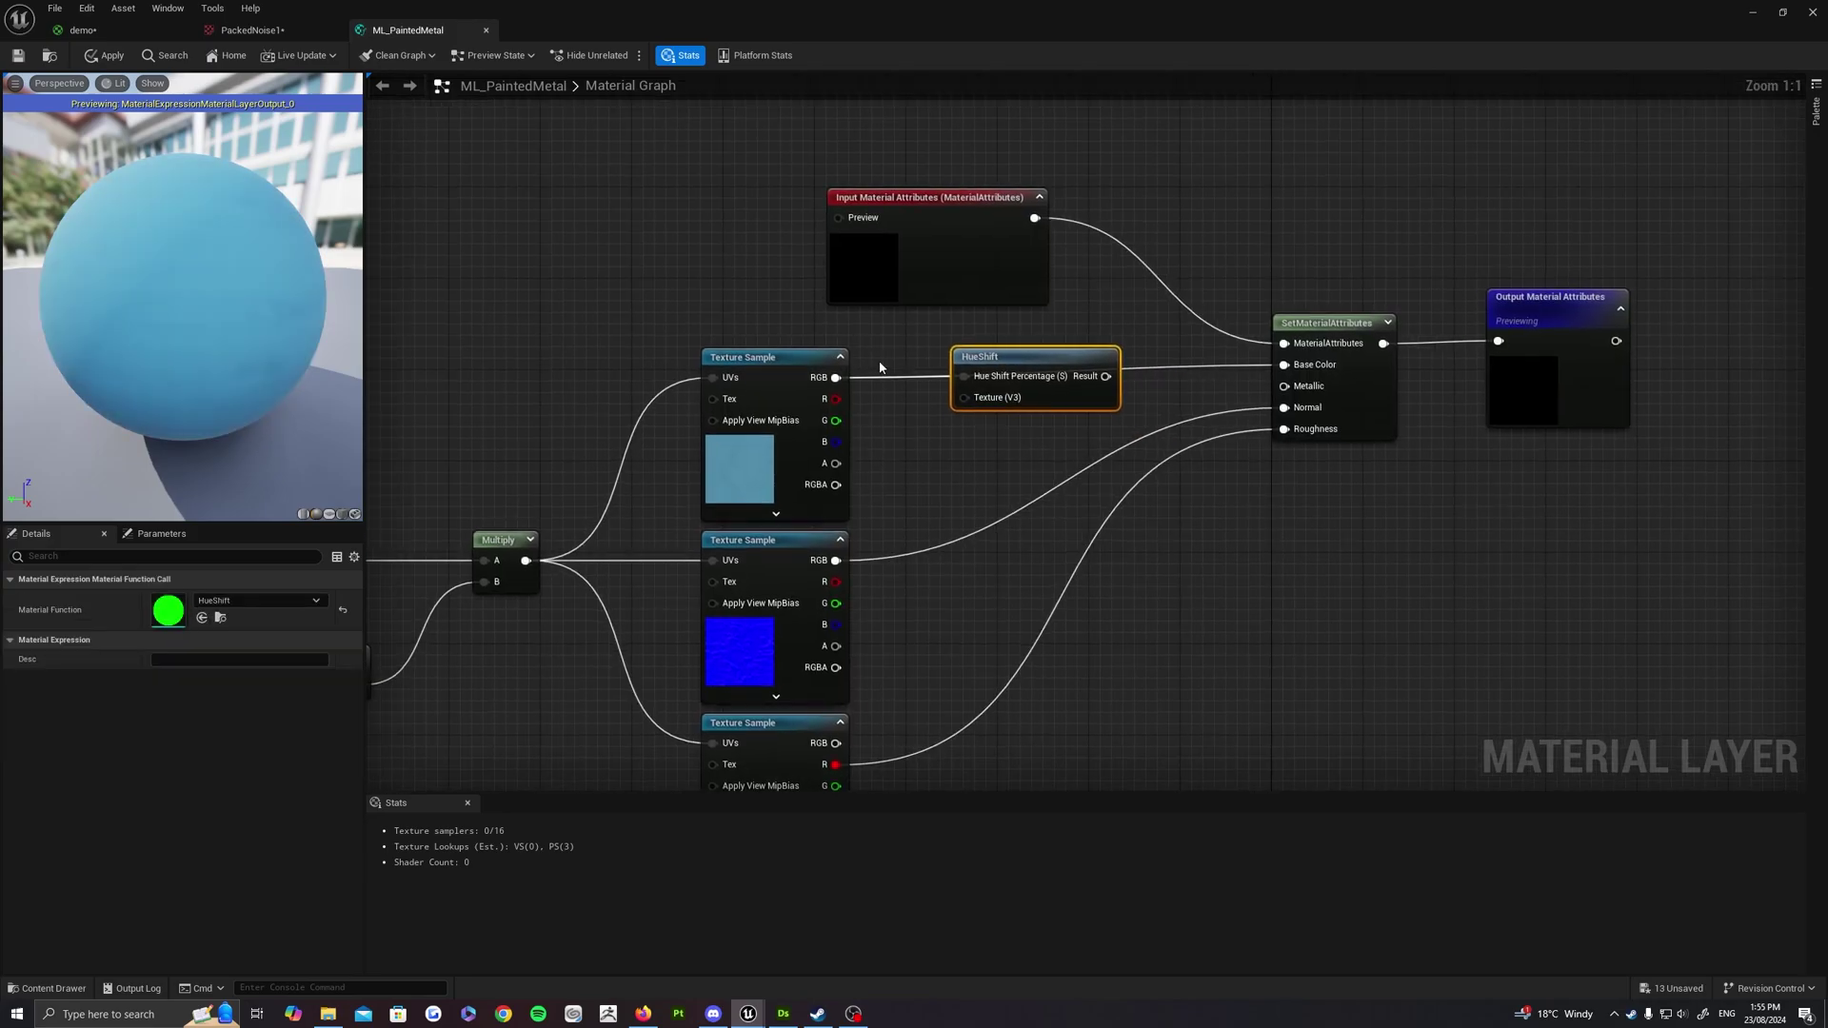
pyautogui.moveTo(836, 377); pyautogui.dragTo(1053, 349)
pyautogui.moveTo(975, 271); pyautogui.dragTo(977, 198)
pyautogui.moveTo(1049, 287); pyautogui.dragTo(1051, 353, button='right')
pyautogui.moveTo(1035, 411); pyautogui.dragTo(1025, 362)
# Create a scalar parameter named HueShift above the base color Texture Sample
pyautogui.moveTo(636, 353); pyautogui.dragTo(794, 361, button='right')
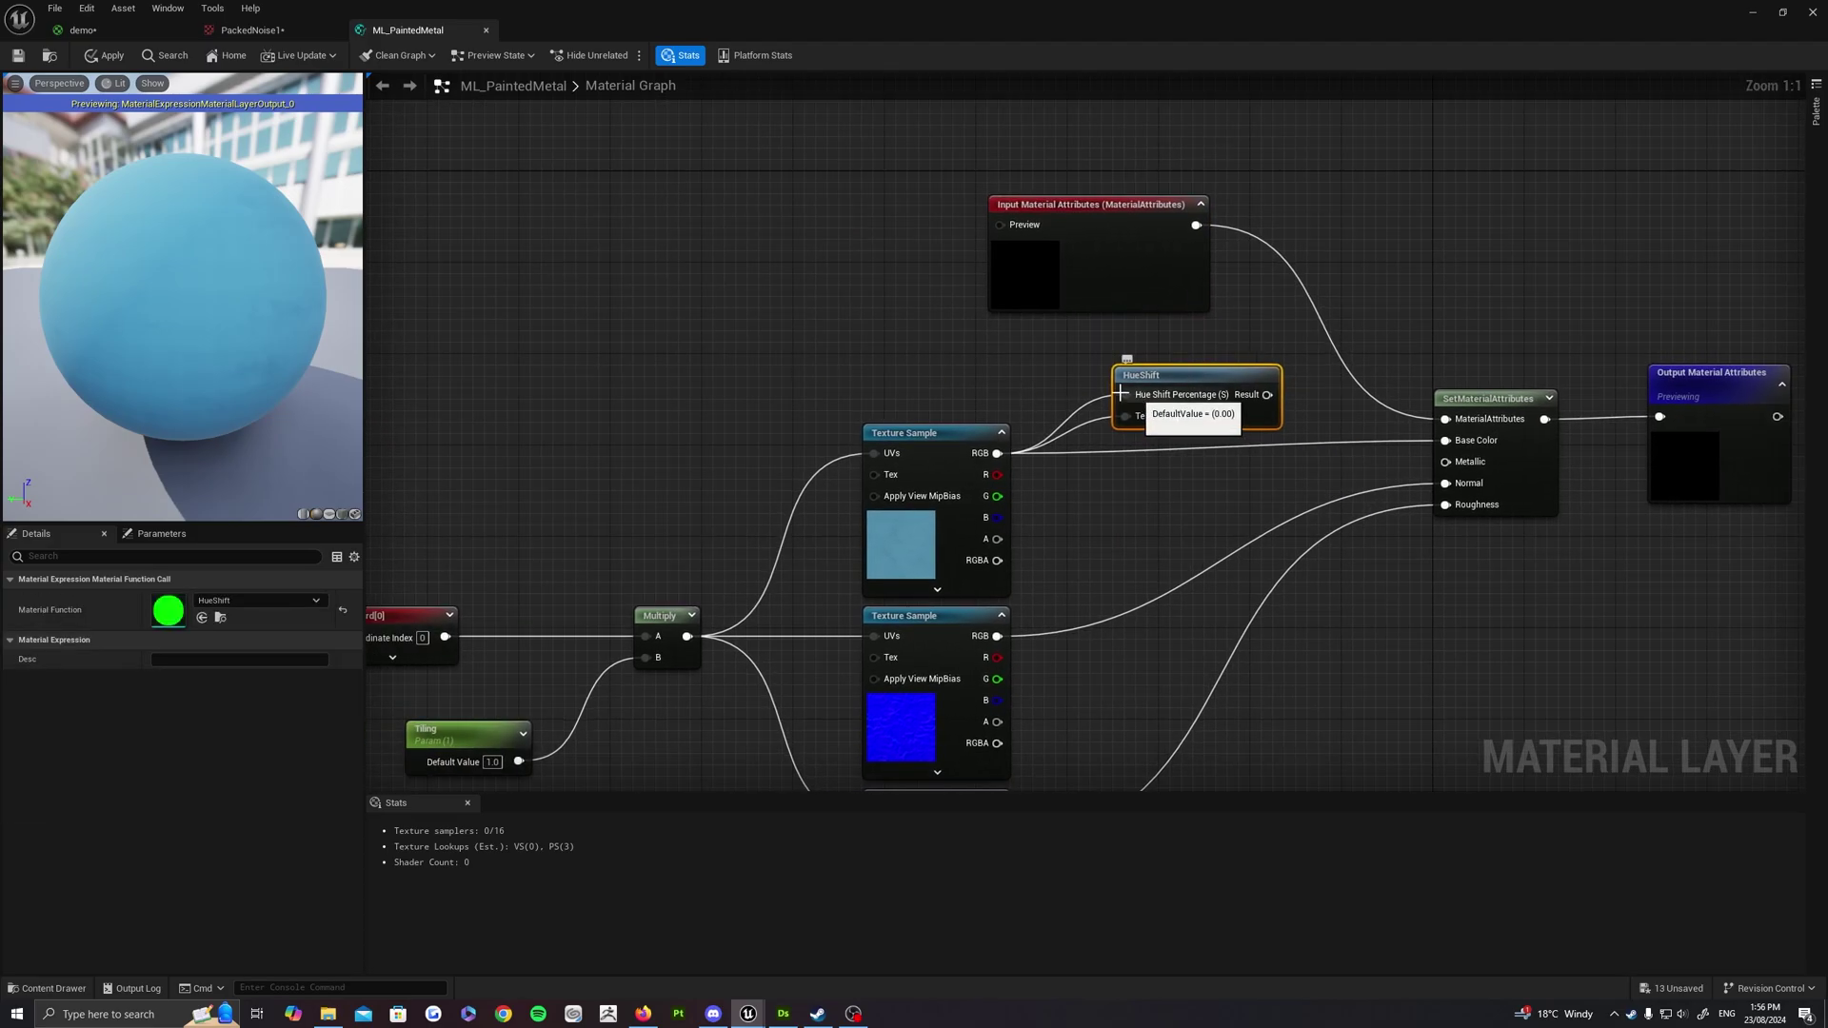
pyautogui.click(559, 458)
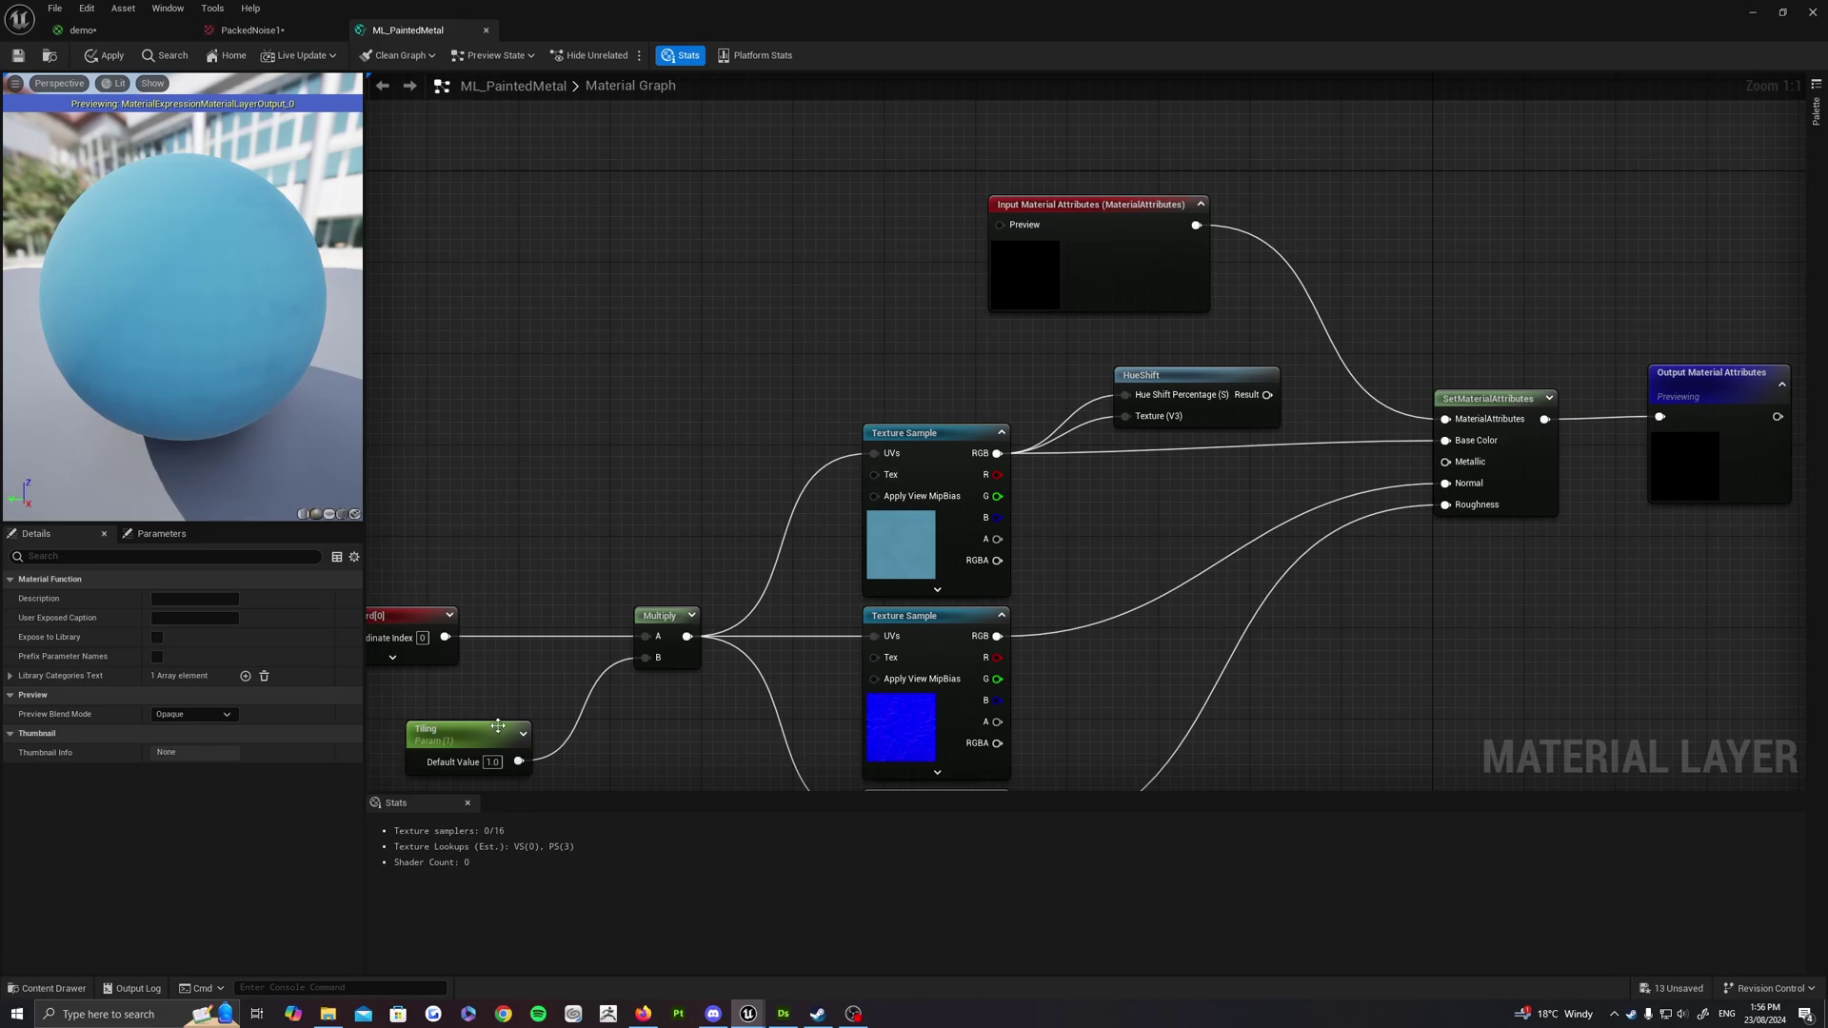
pyautogui.click(806, 353)
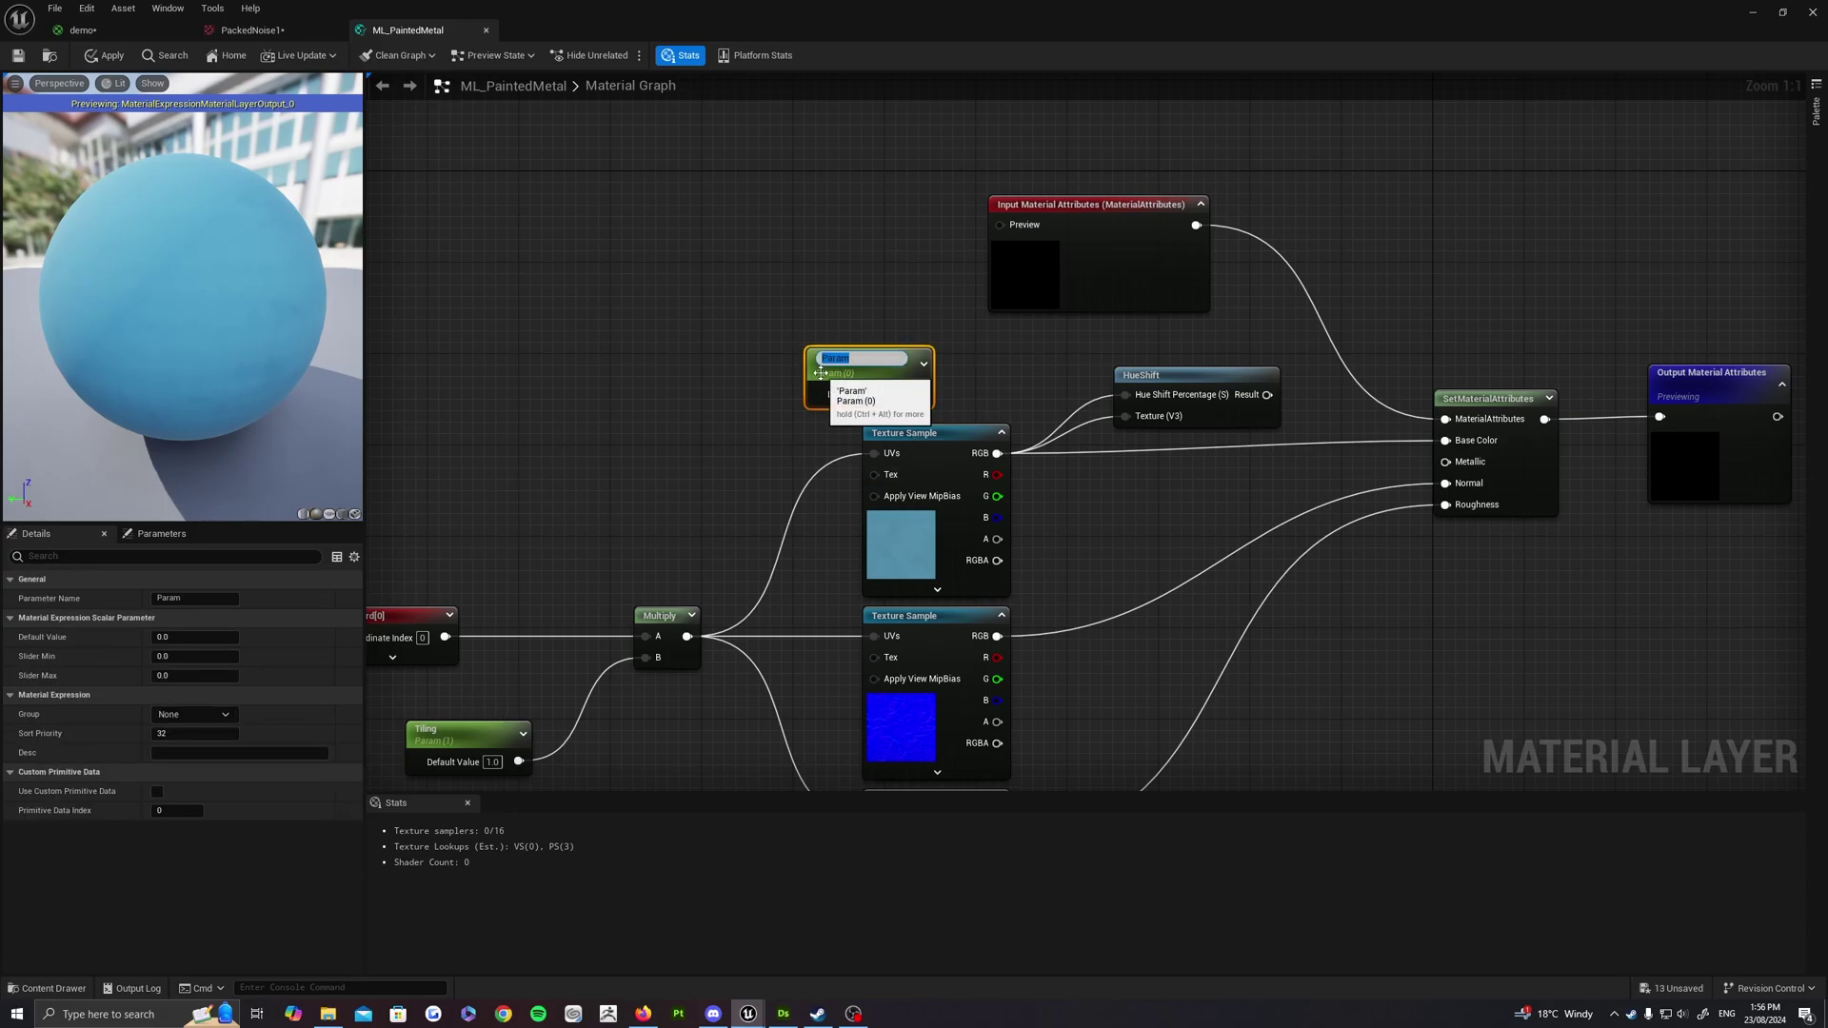
pyautogui.write('HueShift')
pyautogui.press('Return')
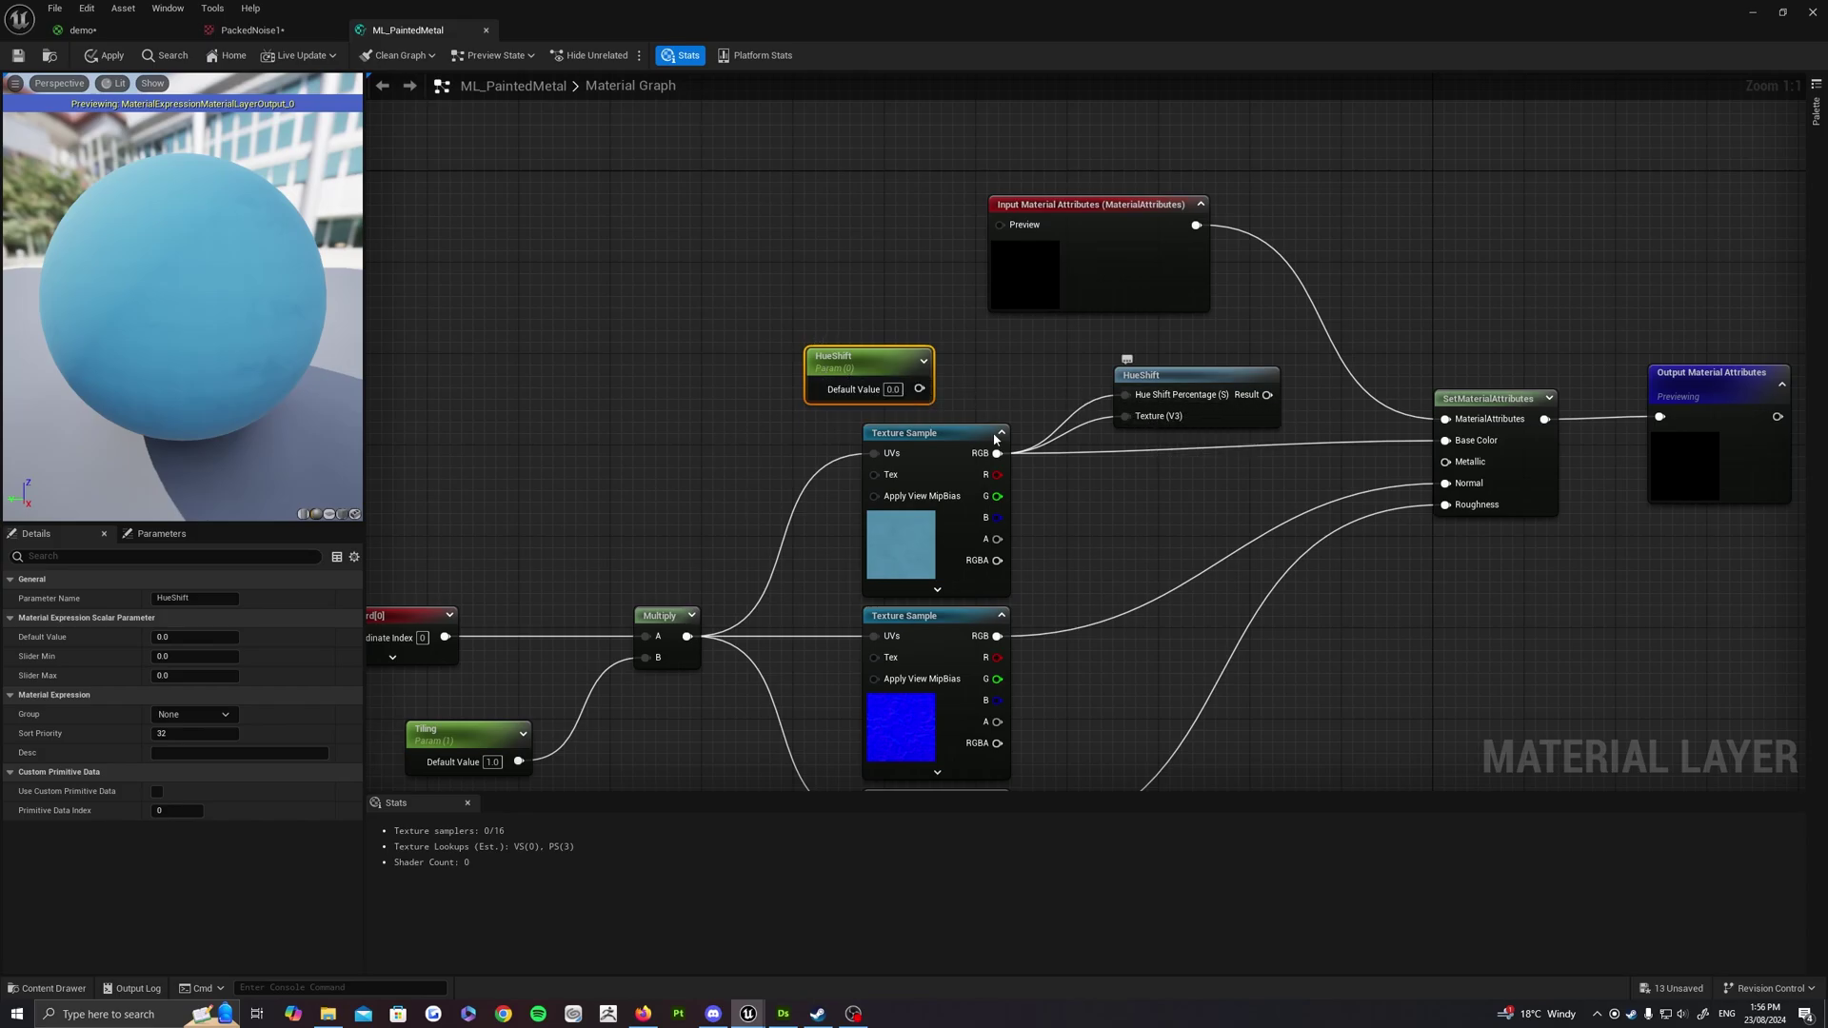
# Set the HueShift parameter's slider minimum to -1 and slider maximum to 1
pyautogui.click(197, 656)
pyautogui.write('-1')
pyautogui.press('Tab')
pyautogui.write('1')
pyautogui.press('Return')
# Connect the HueShift parameter to the Hue Shift Percentage input and the HueShift node's Result to Base Color on SetMaterialAttributes
pyautogui.moveTo(932, 290); pyautogui.dragTo(877, 298, button='right')
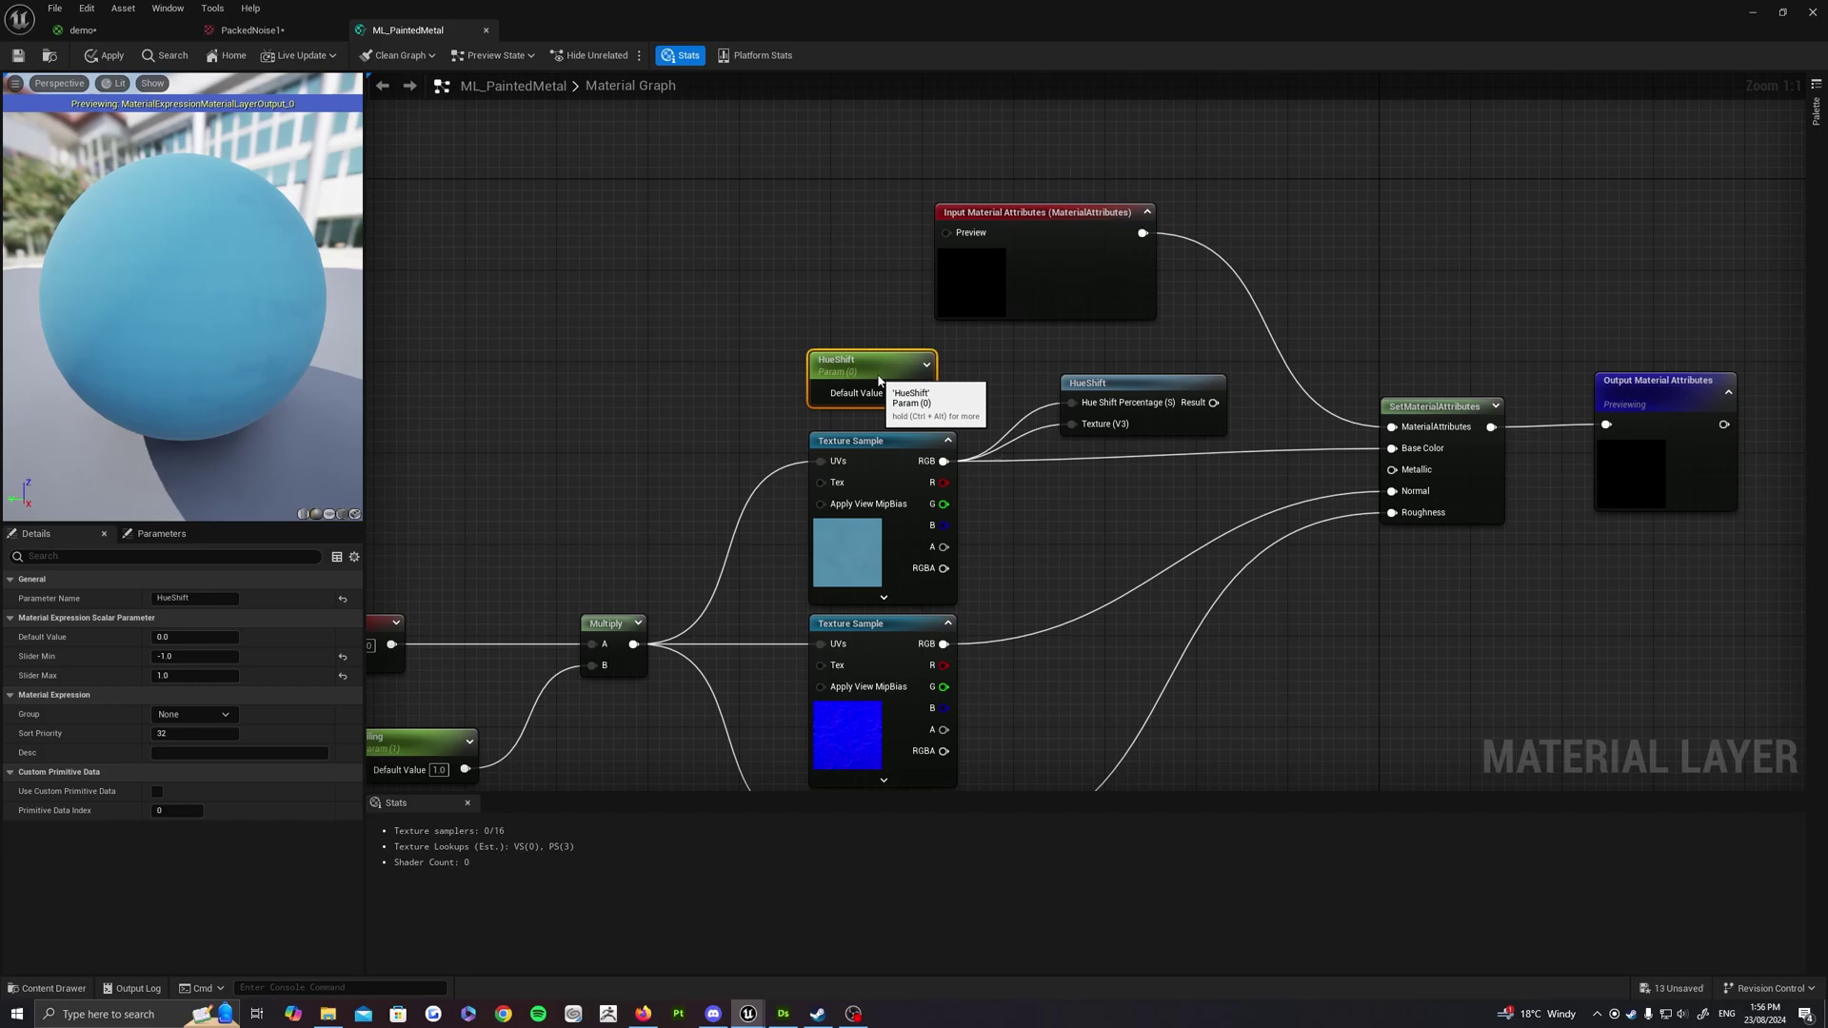
pyautogui.moveTo(933, 392); pyautogui.dragTo(1392, 448)
pyautogui.moveTo(1246, 422); pyautogui.dragTo(1024, 403, button='right')
pyautogui.moveTo(948, 614); pyautogui.dragTo(1020, 524, button='right')
# Apply the painted metal material layer changes and minimize its editor to return to the level
pyautogui.scroll(-3, 1099, 498)
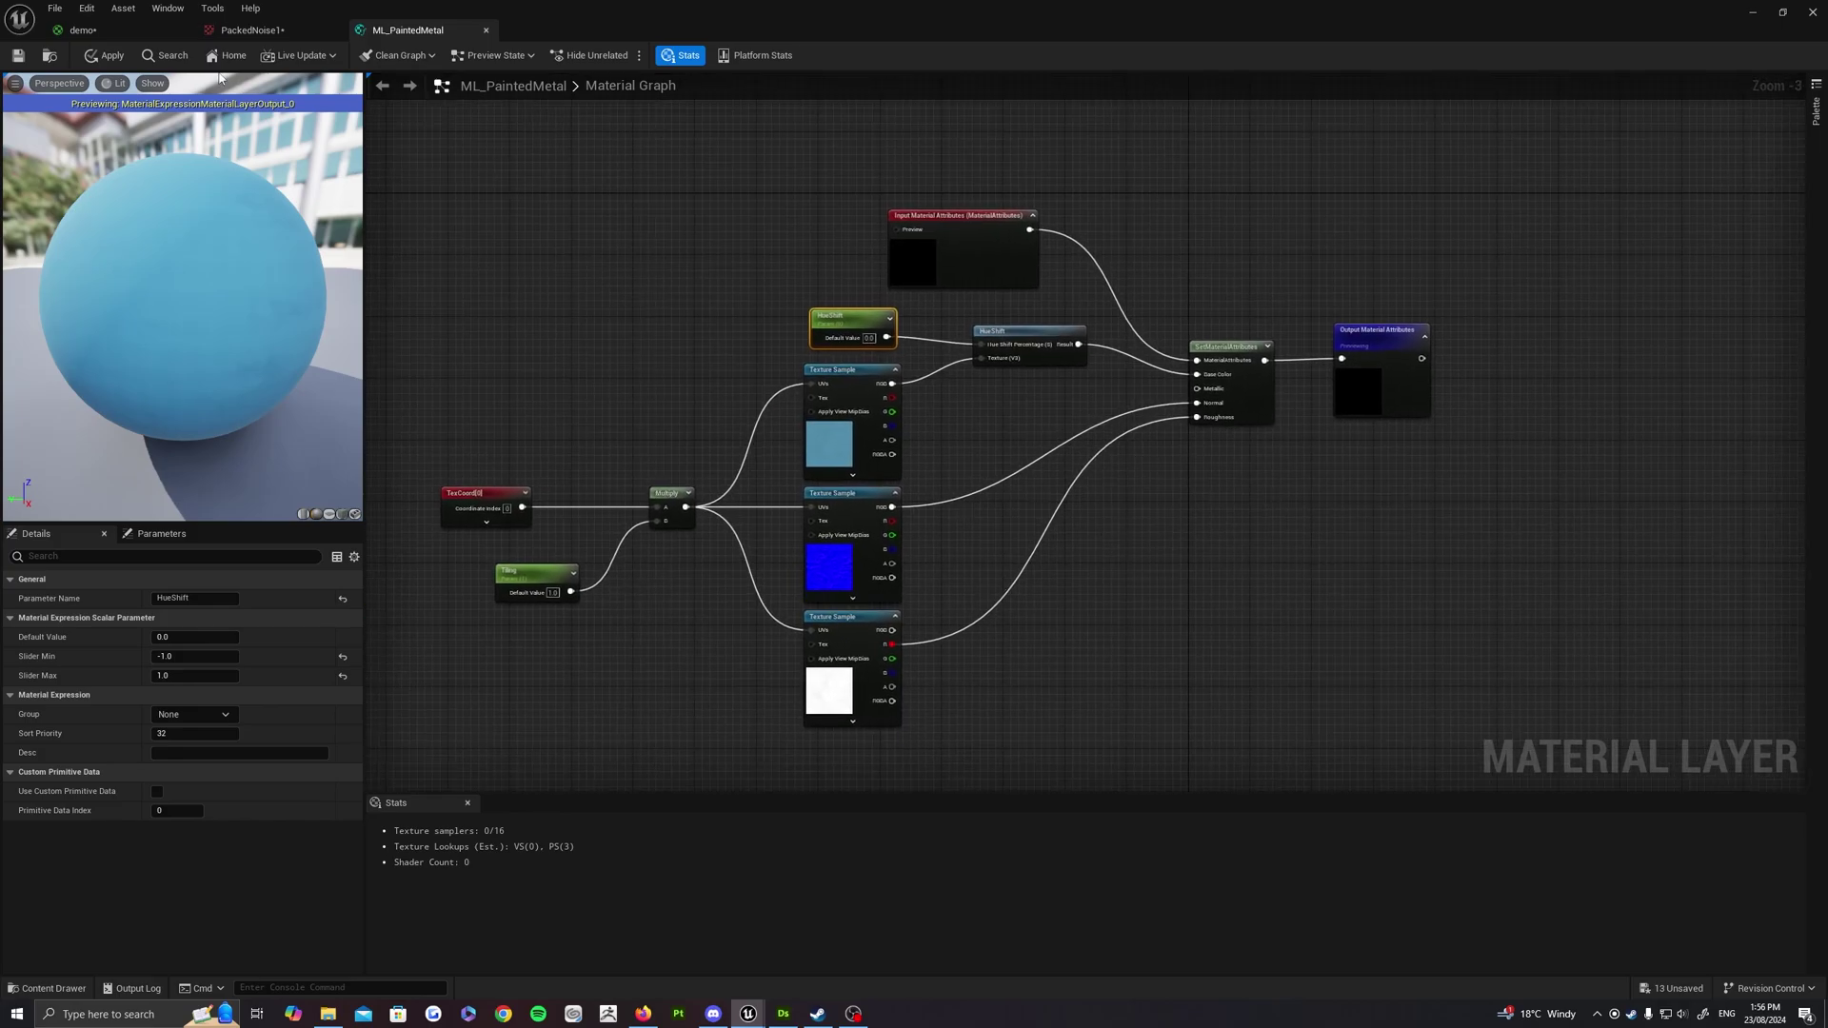
pyautogui.click(105, 55)
pyautogui.click(1753, 11)
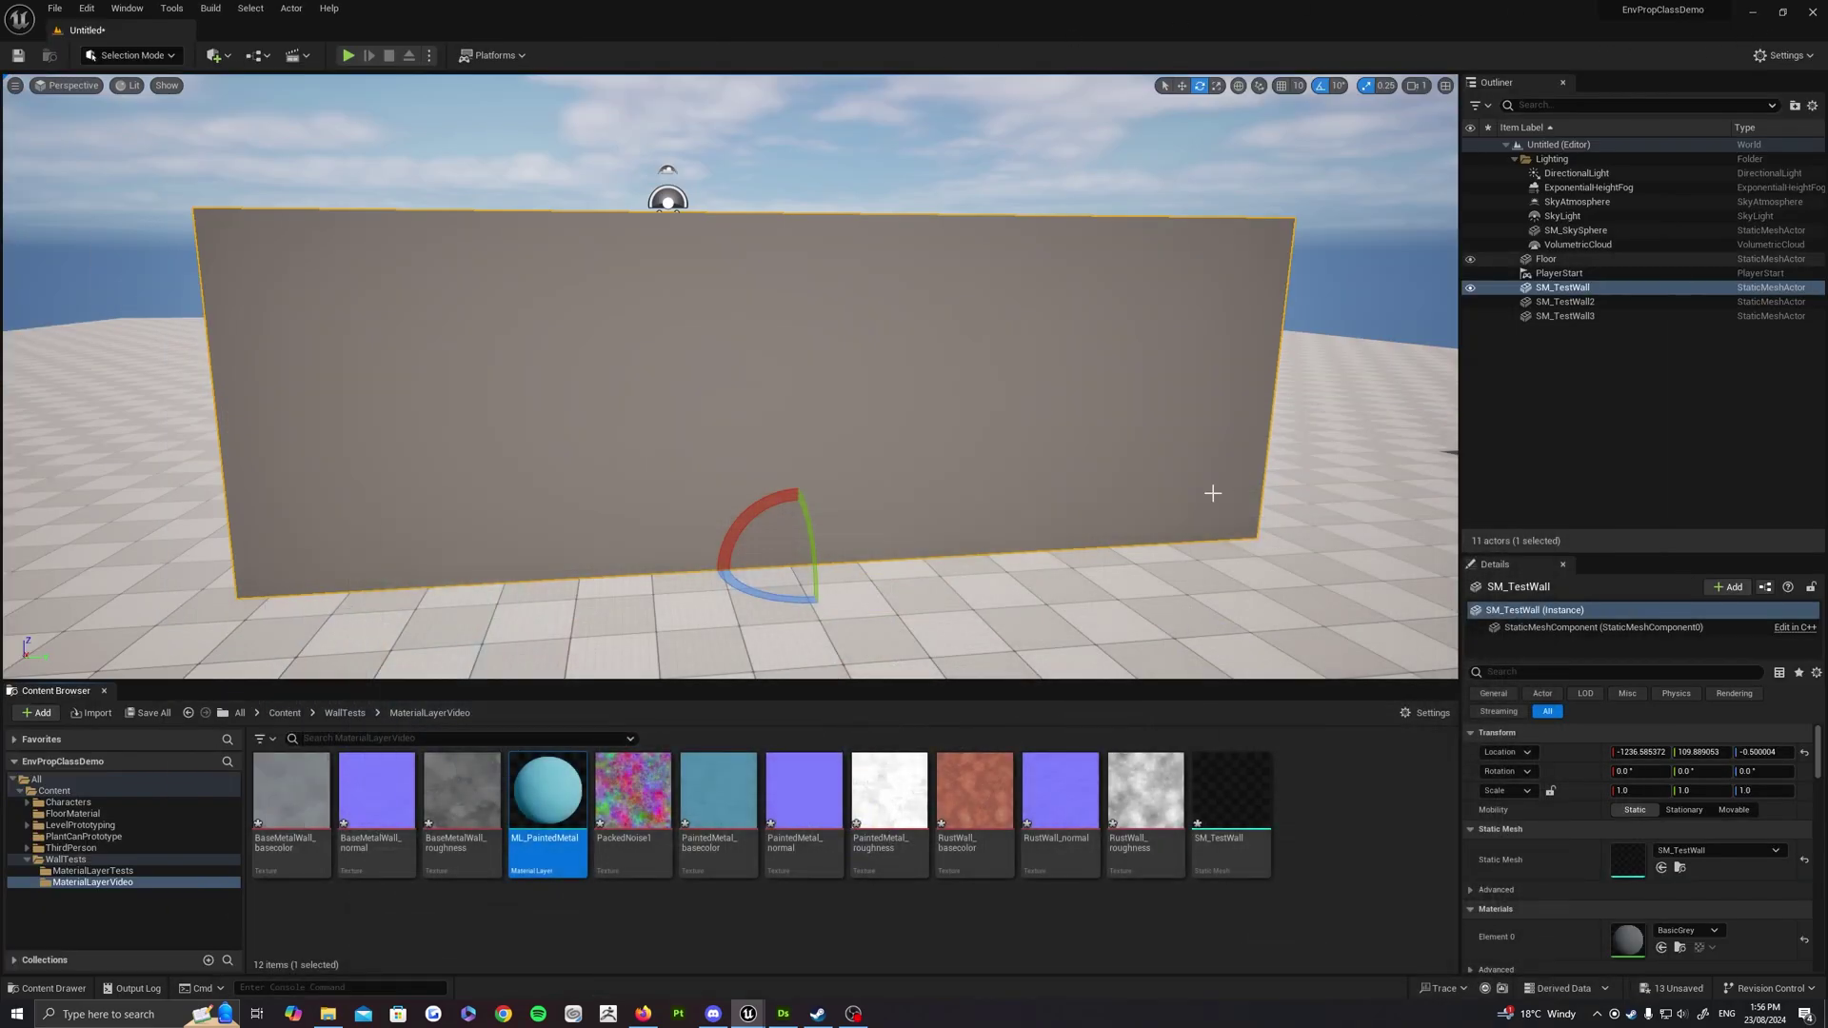
# Create a Material Layer asset named ML_BaseMetal in the MaterialLayerVideo folder
pyautogui.rightClick(874, 917)
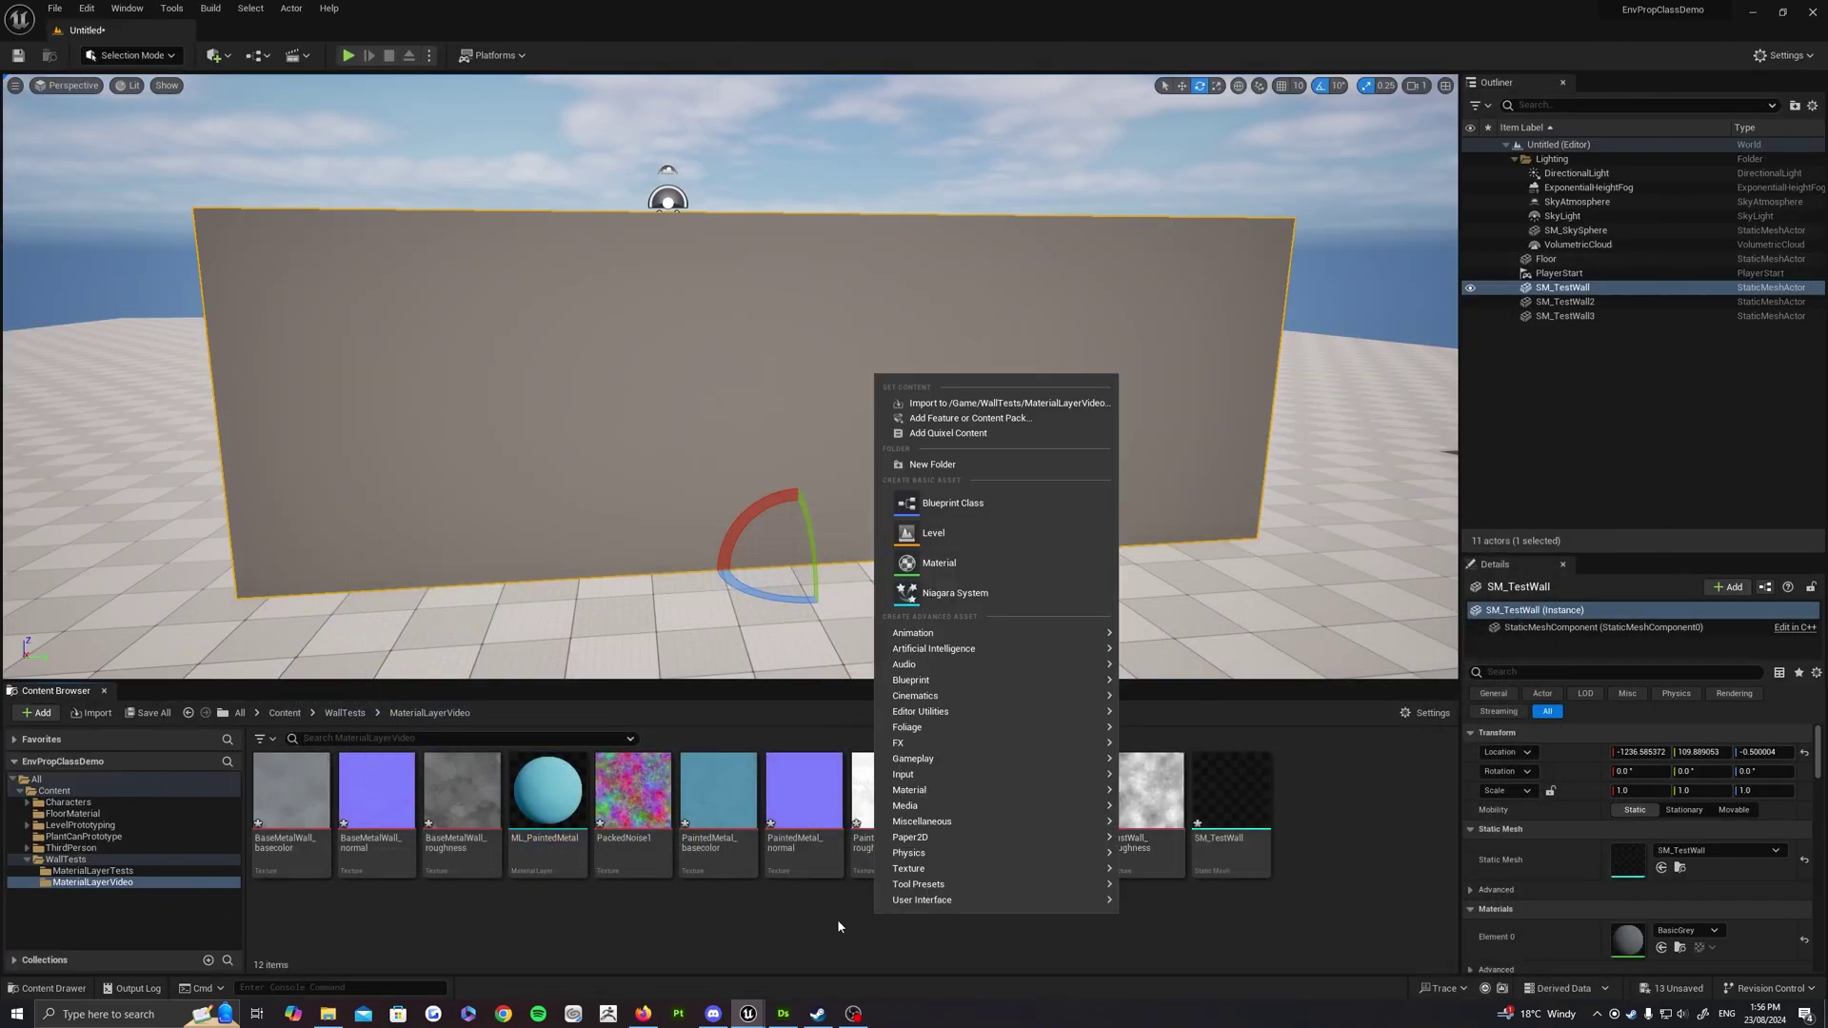
pyautogui.click(830, 919)
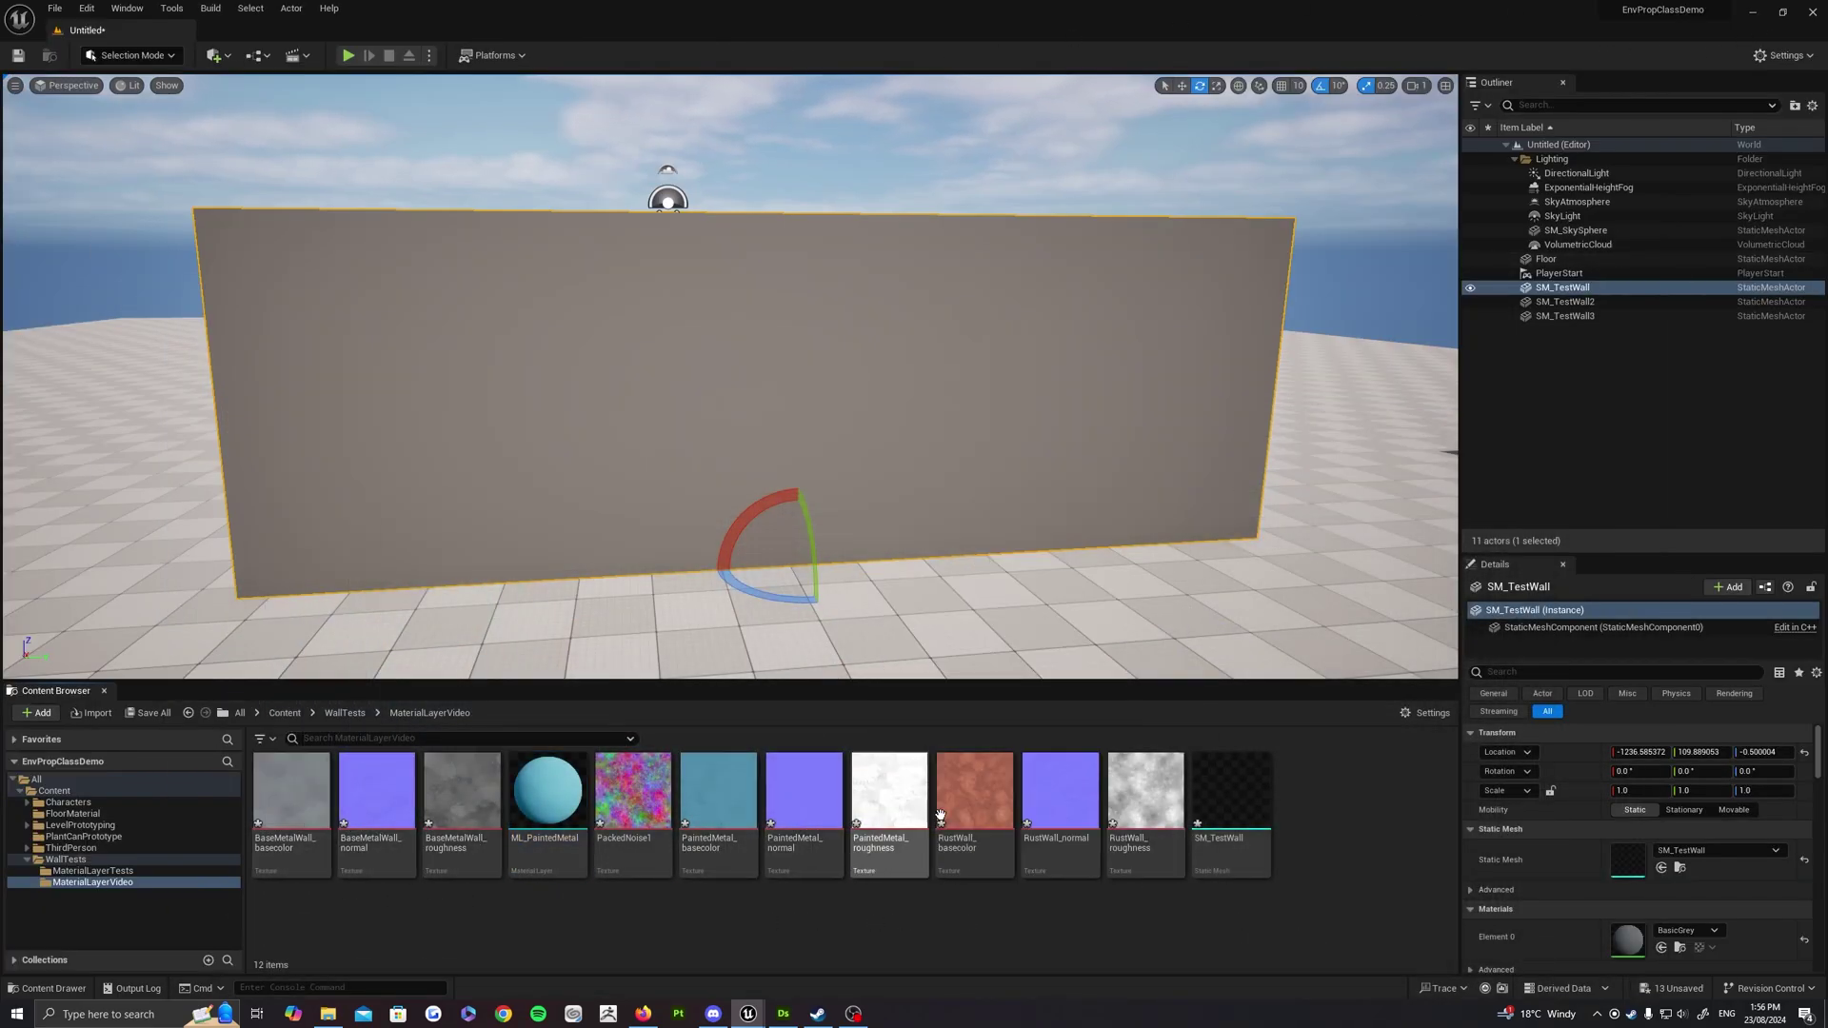
pyautogui.rightClick(821, 920)
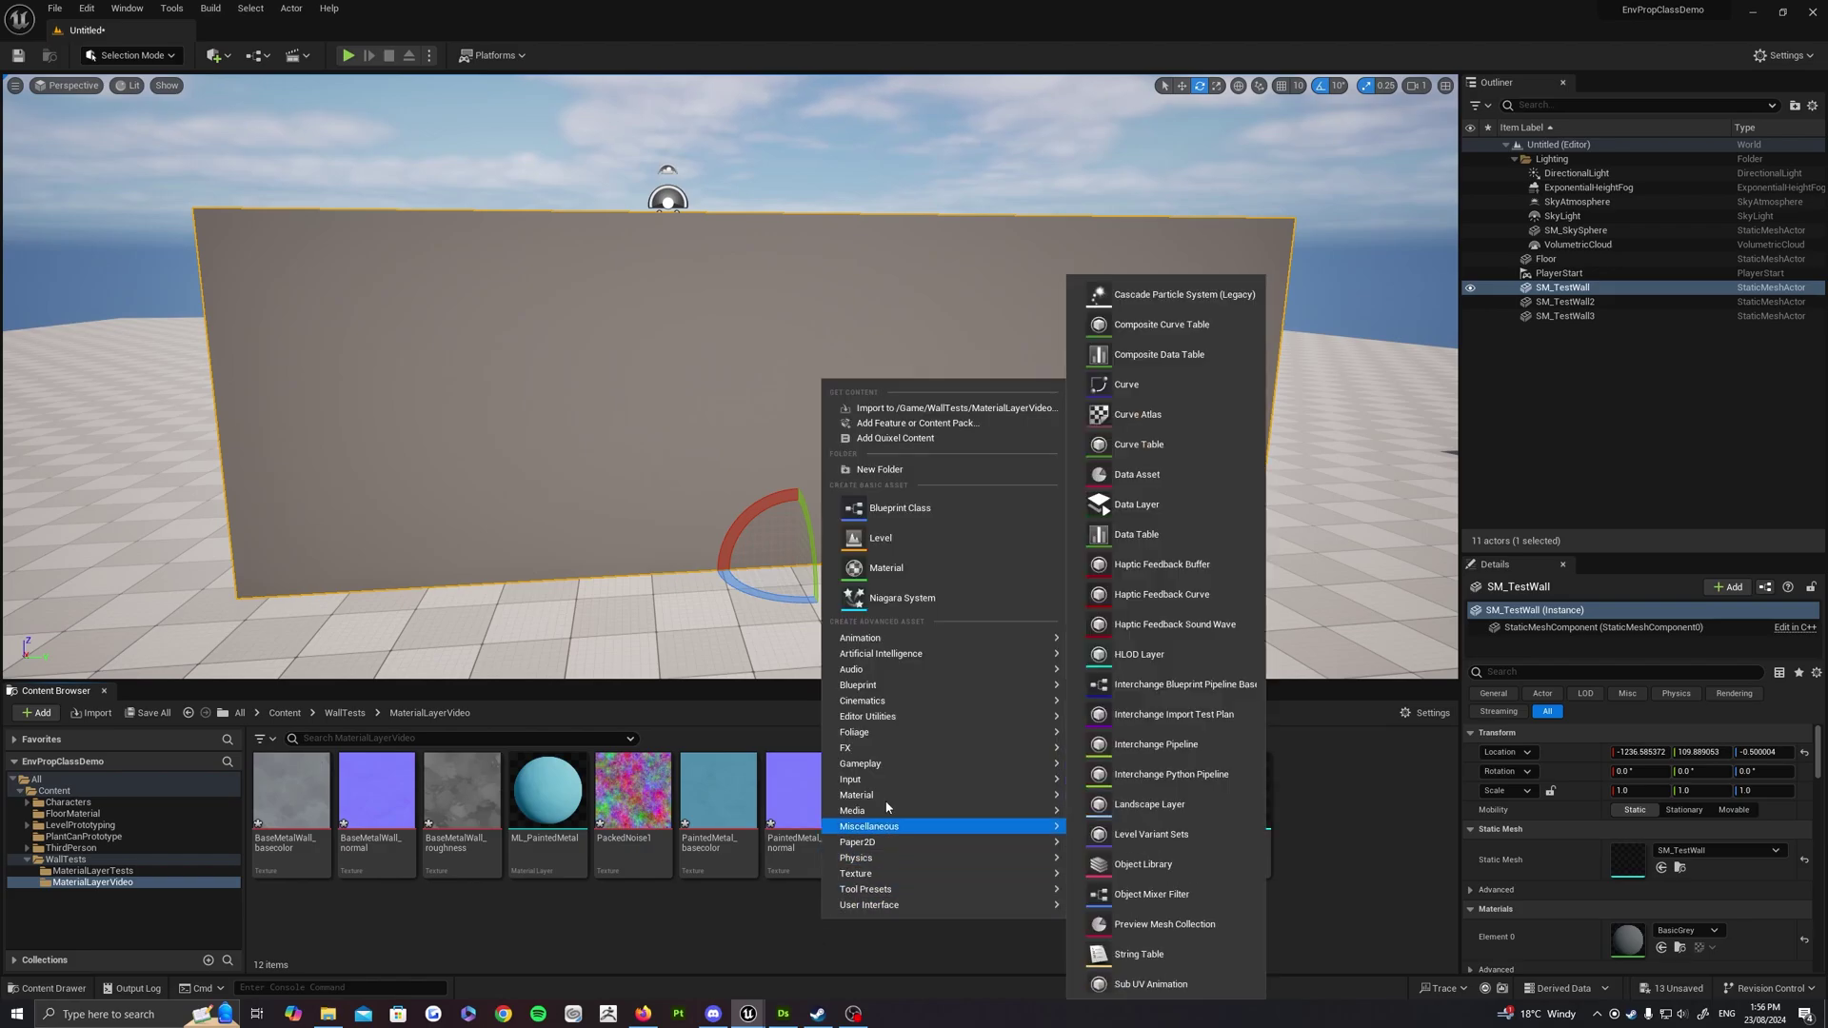
pyautogui.moveTo(916, 794)
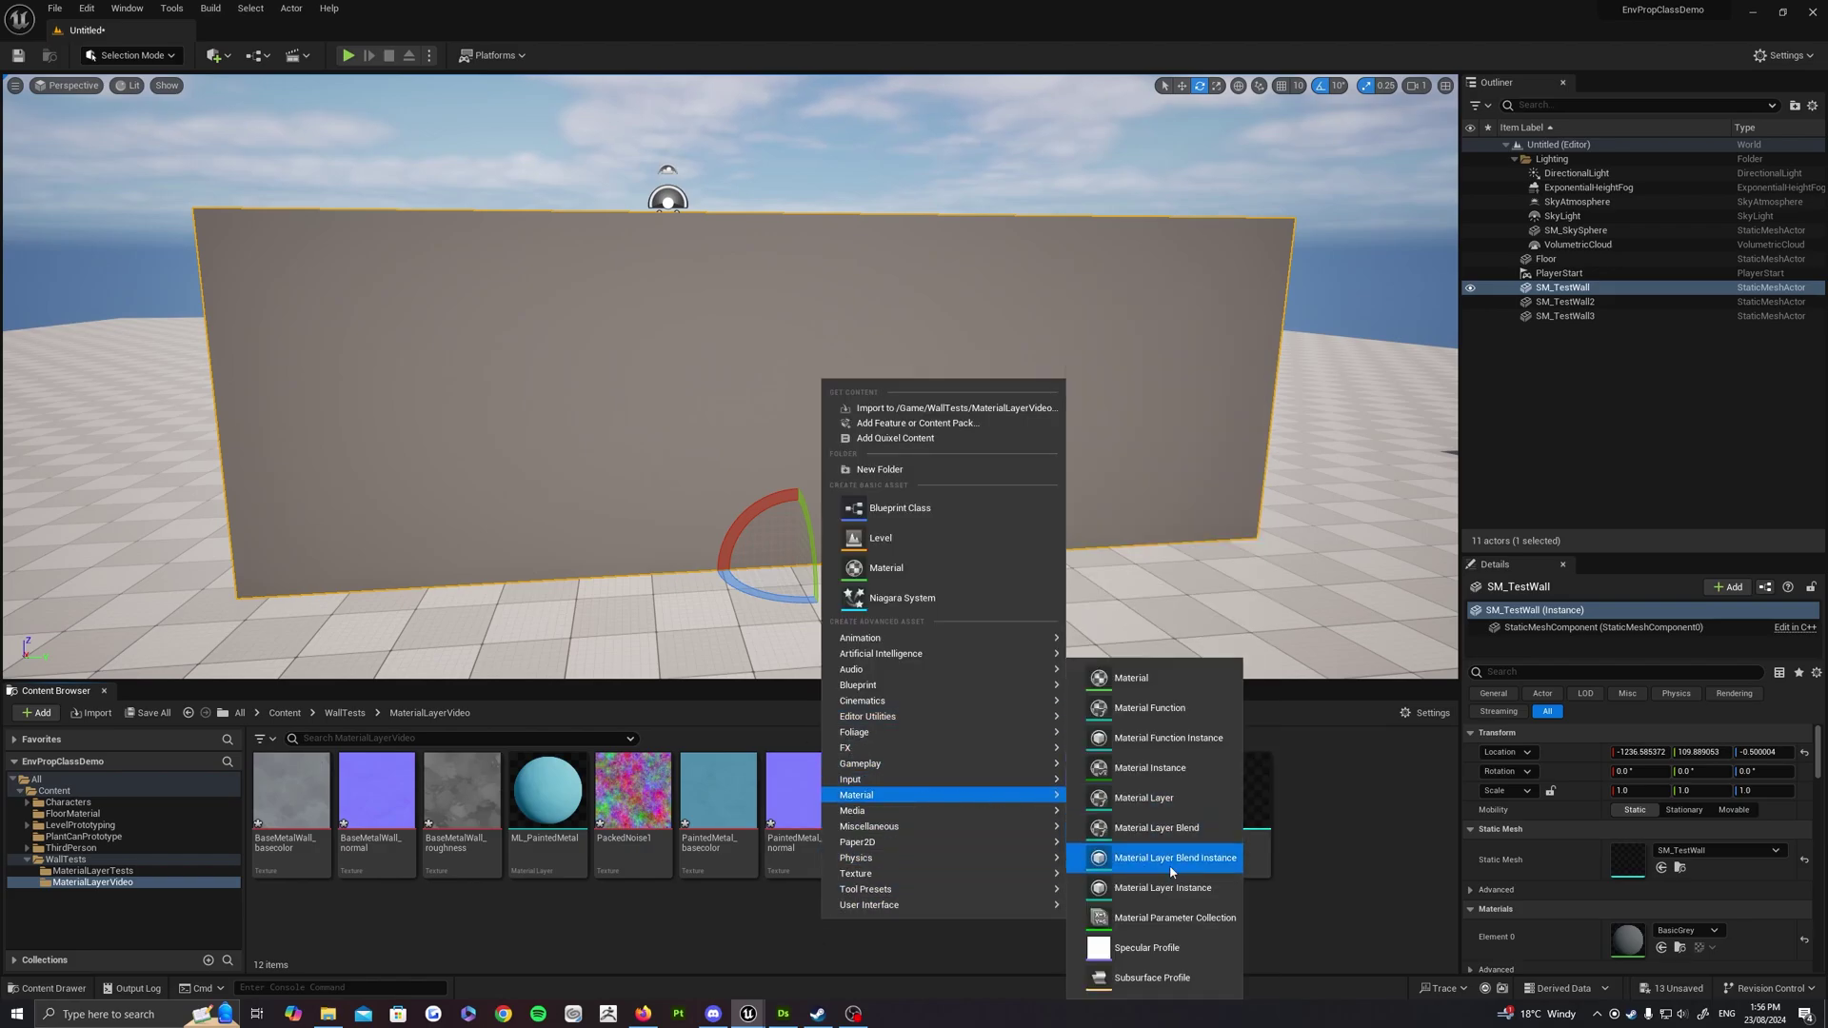
pyautogui.click(1160, 802)
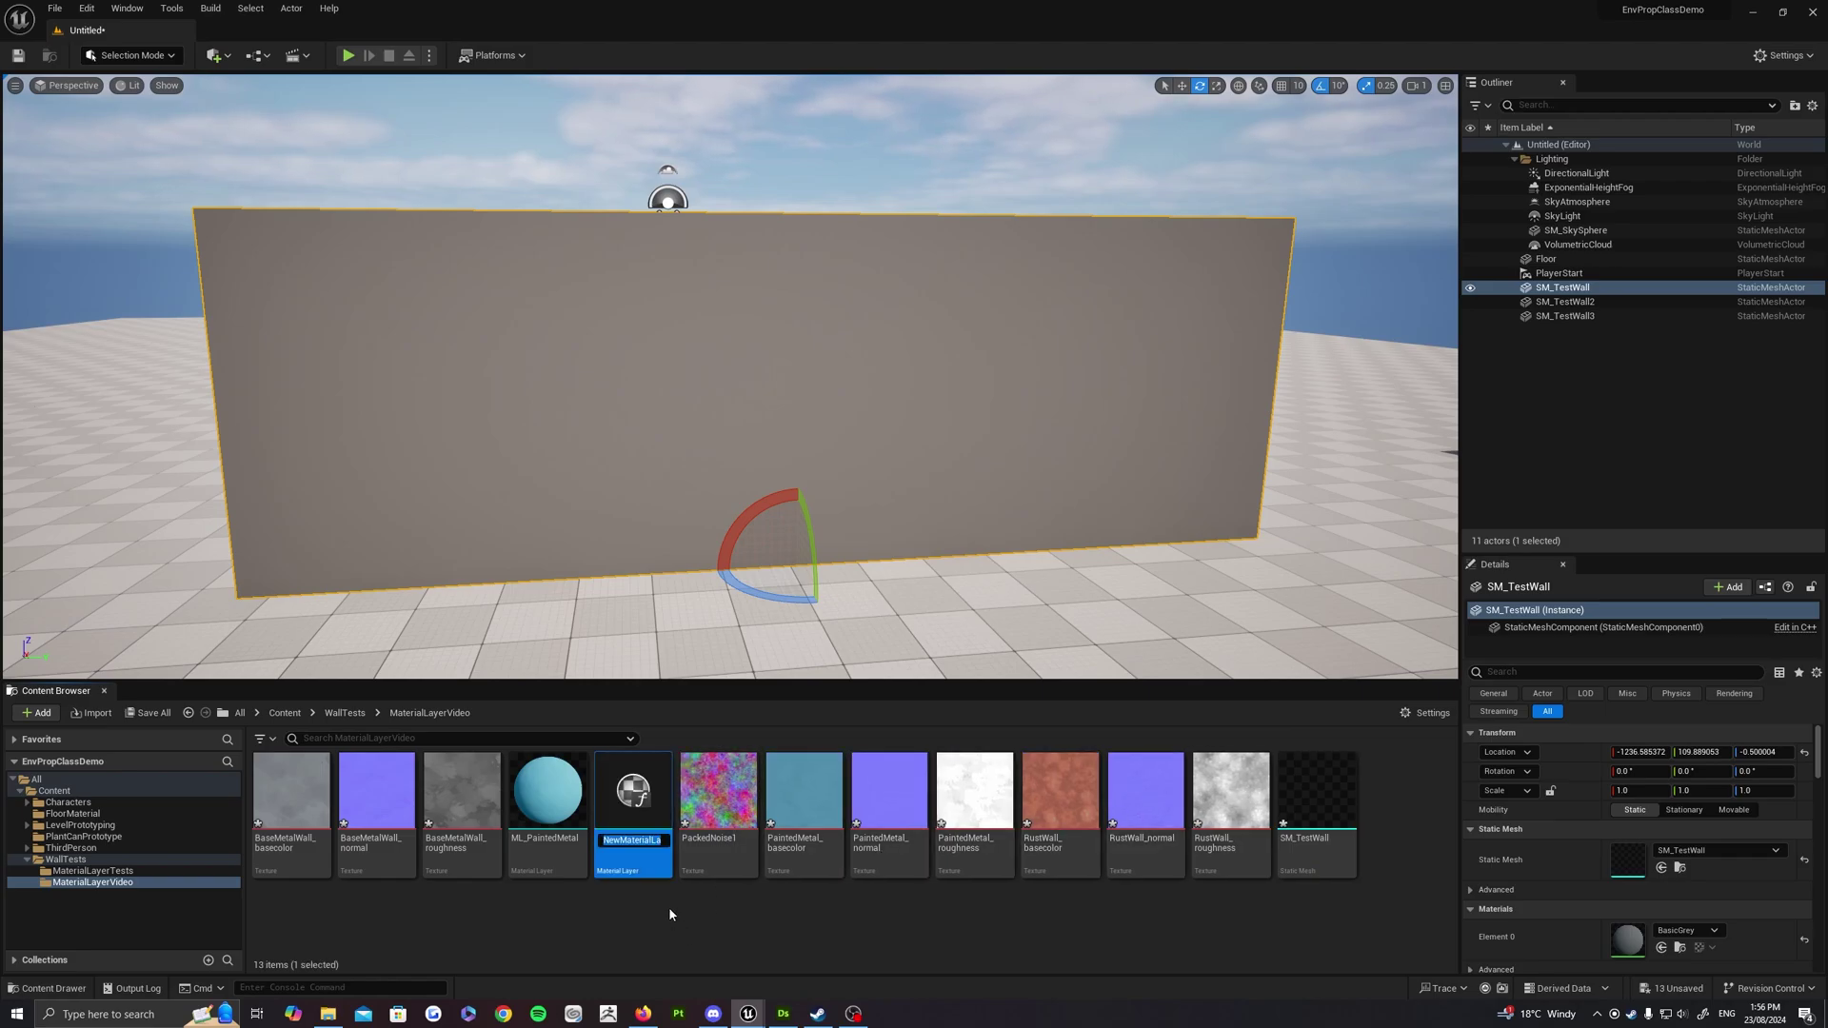
pyautogui.write('ML_')
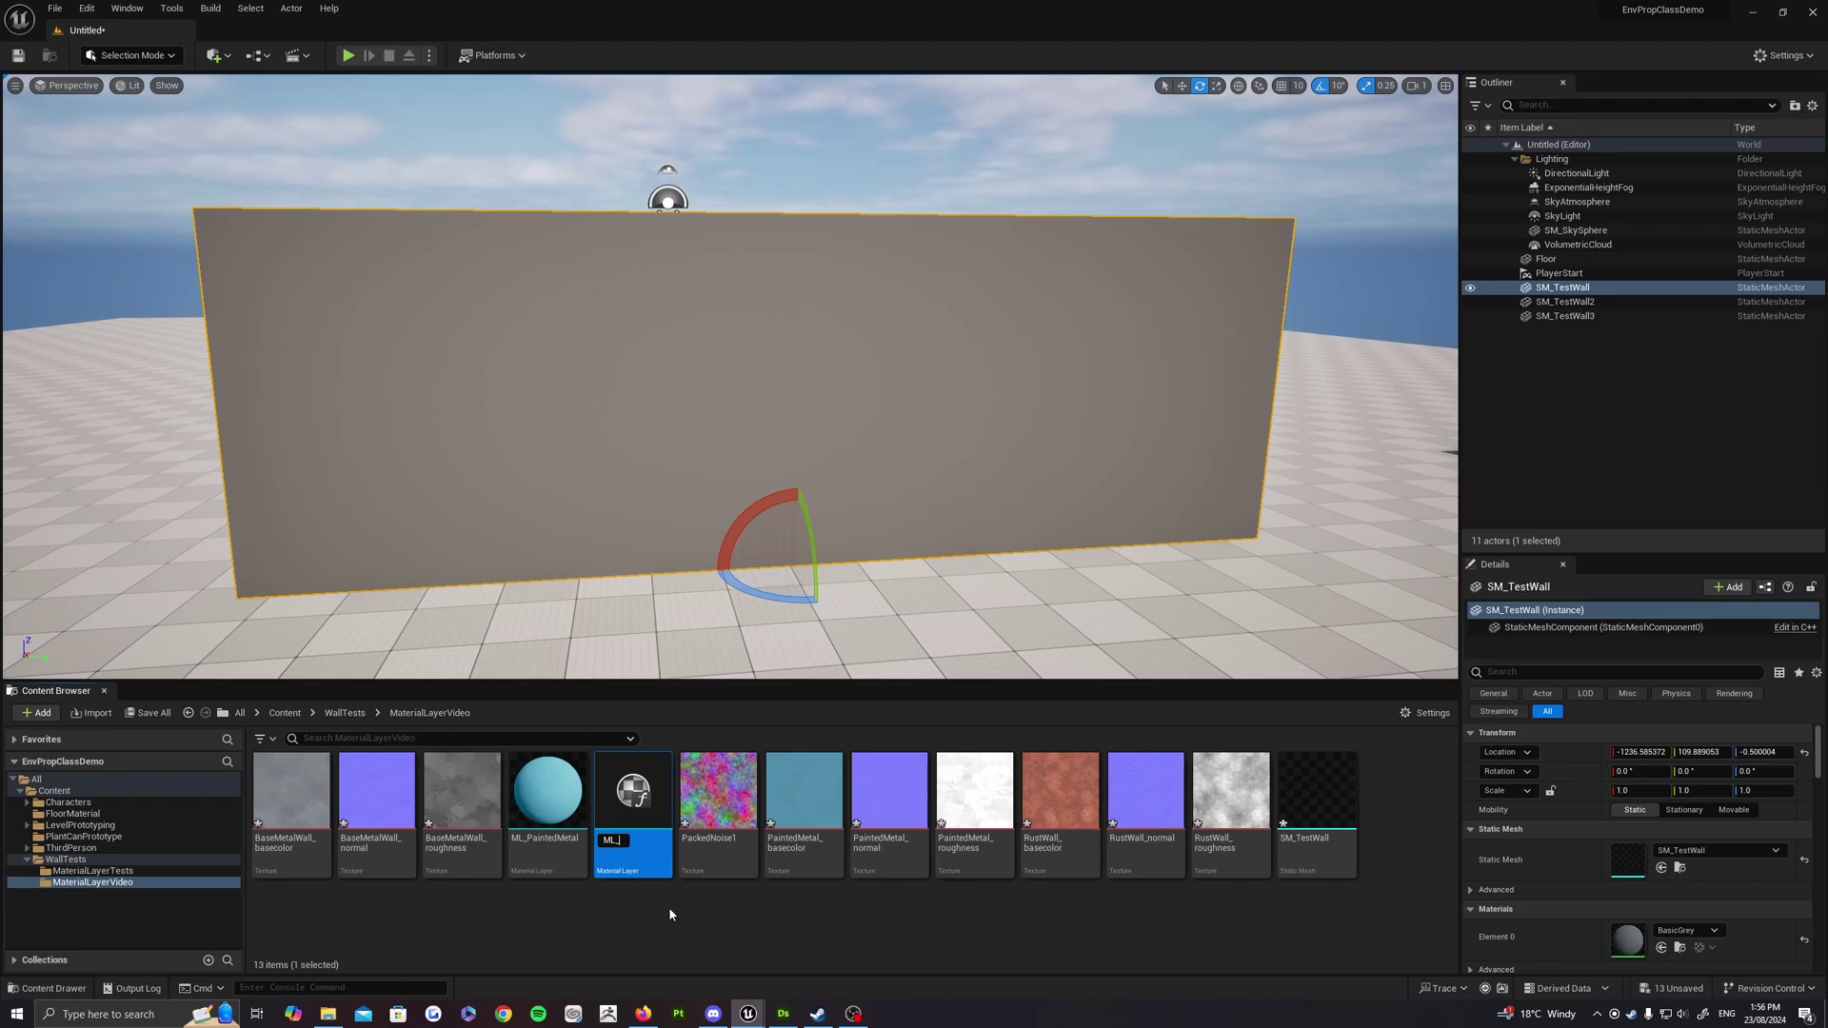
pyautogui.write('BaseMetal')
pyautogui.press('Return')
# Open ML_BaseMetal and space out its graph by moving the Input Material Attributes and SetMaterialAttributes nodes further left
pyautogui.doubleClick(548, 800)
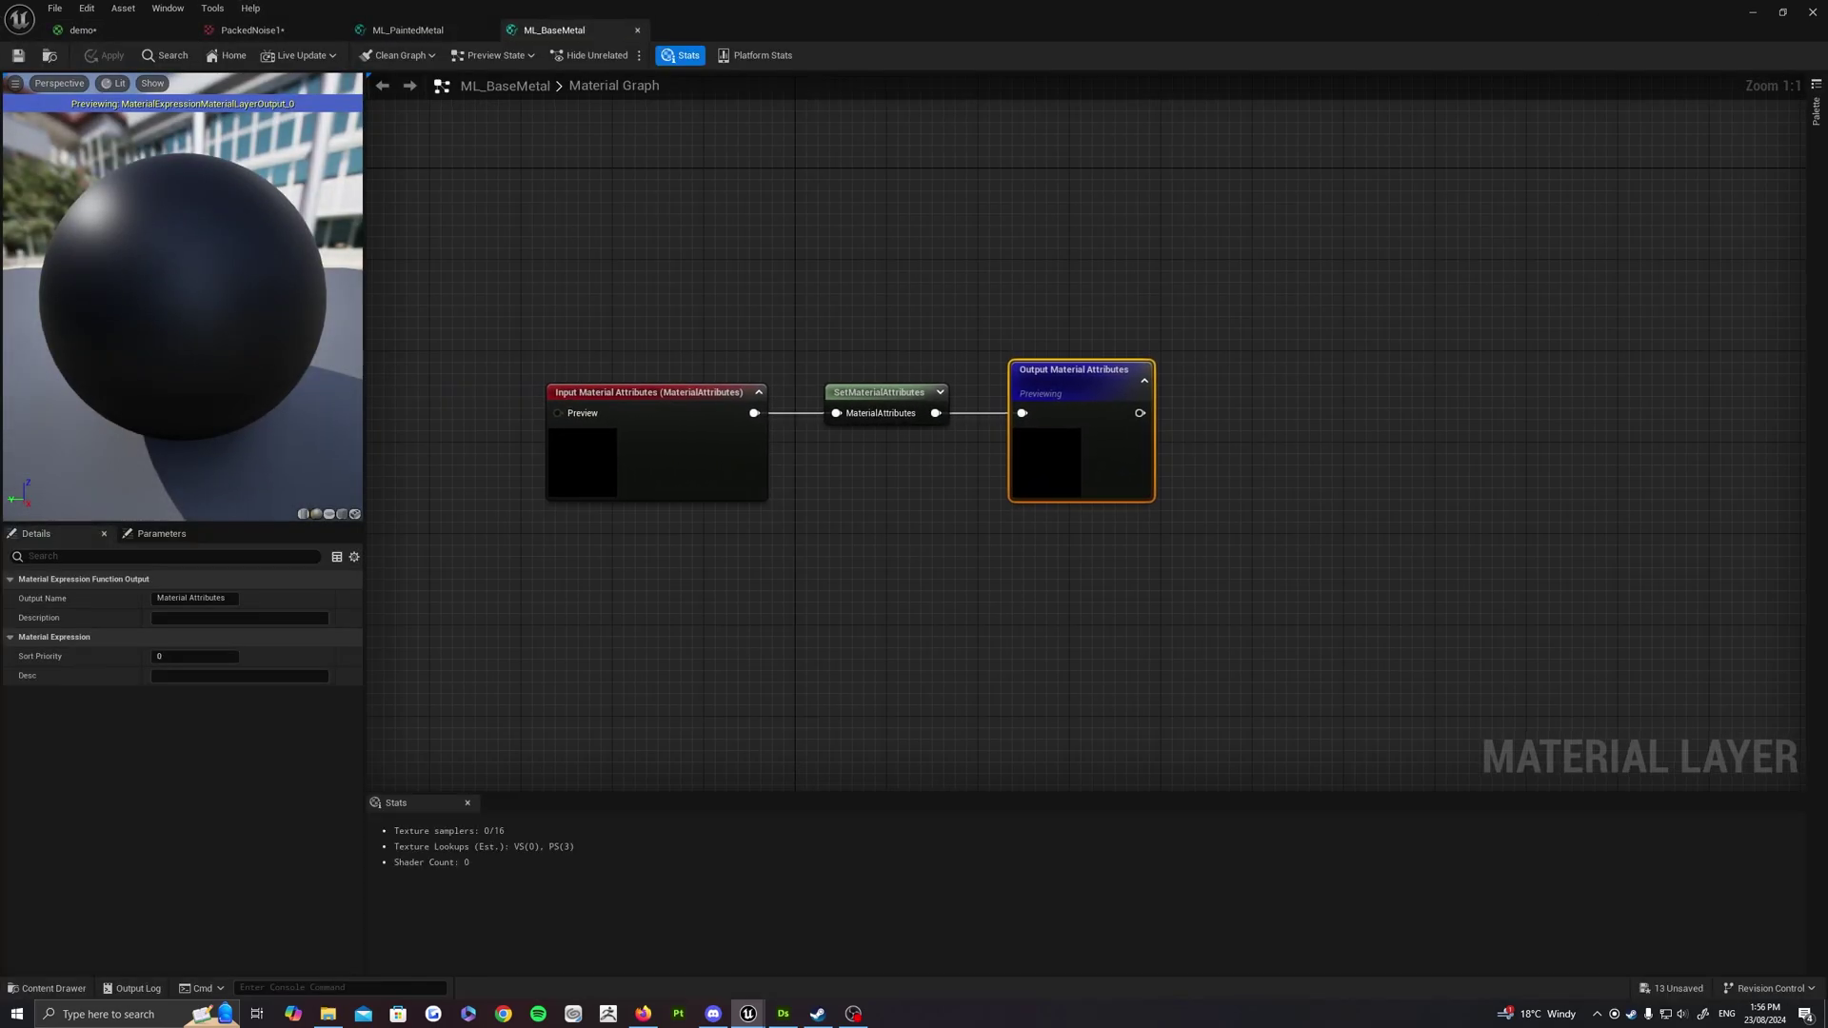
pyautogui.moveTo(704, 555); pyautogui.dragTo(791, 553, button='right')
pyautogui.click(986, 394)
pyautogui.moveTo(530, 593); pyautogui.dragTo(618, 563, button='right')
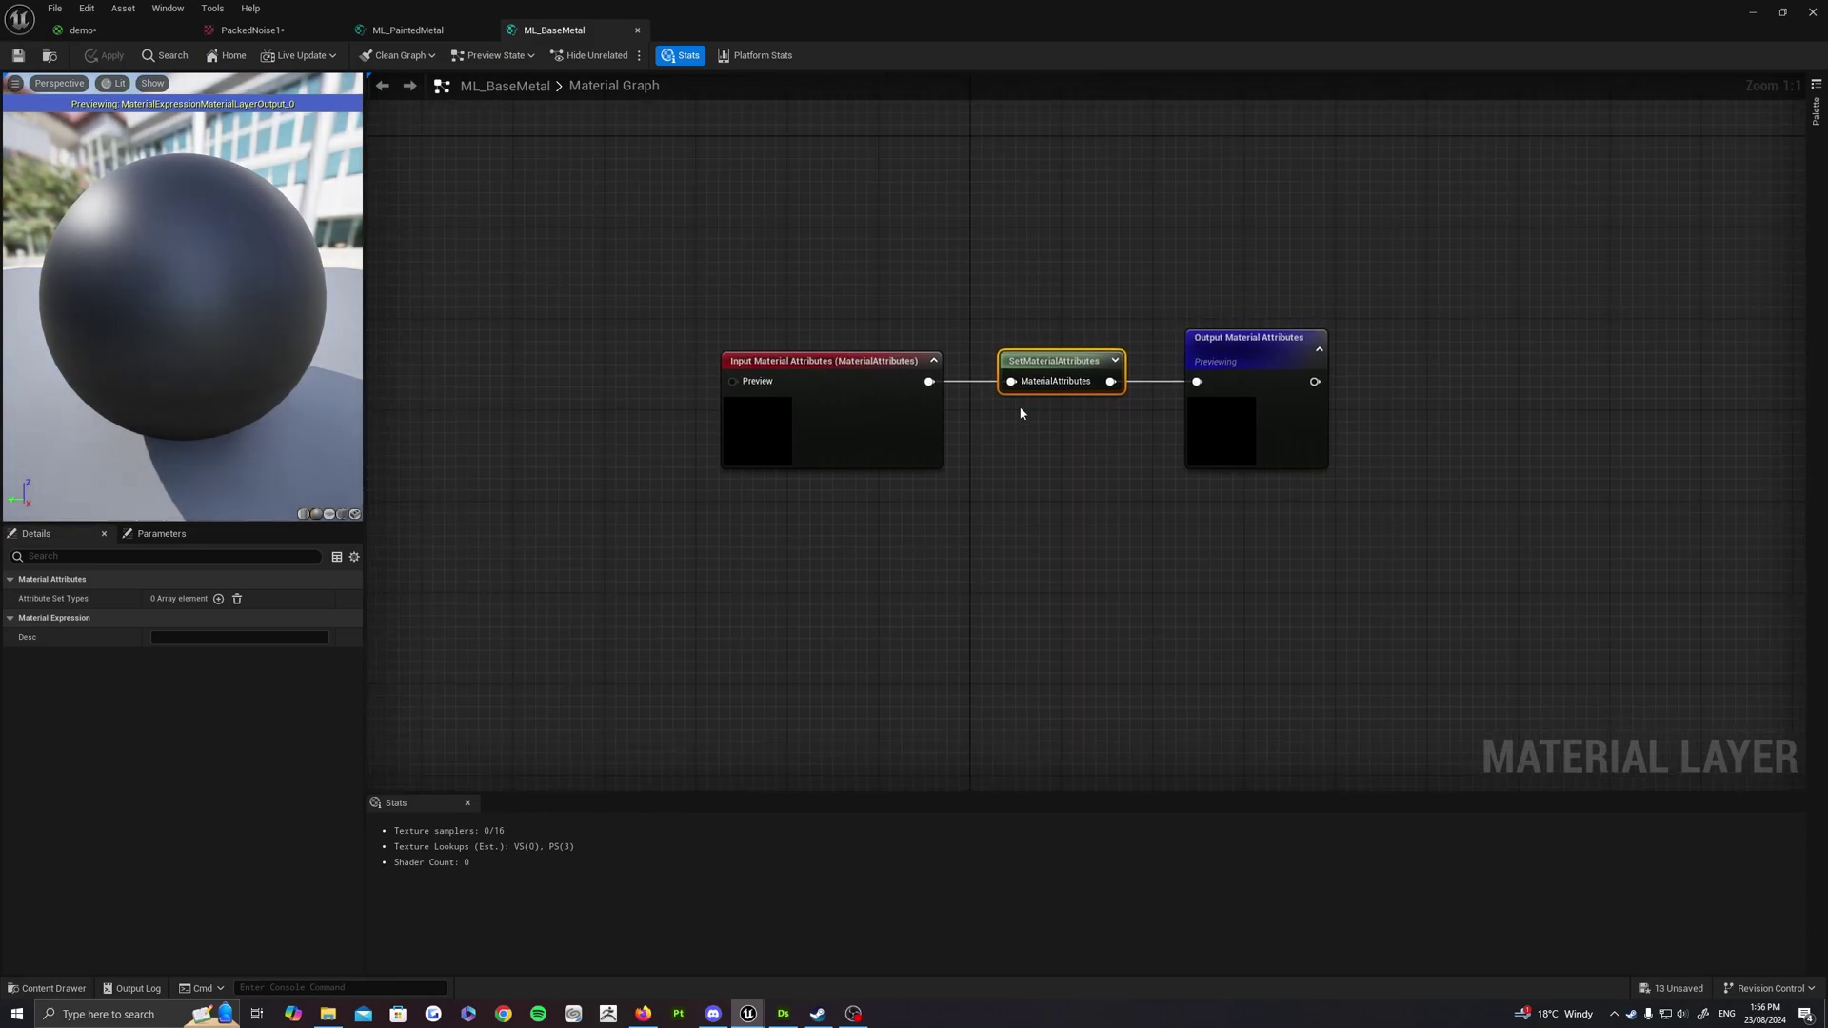
pyautogui.moveTo(869, 414); pyautogui.dragTo(708, 405)
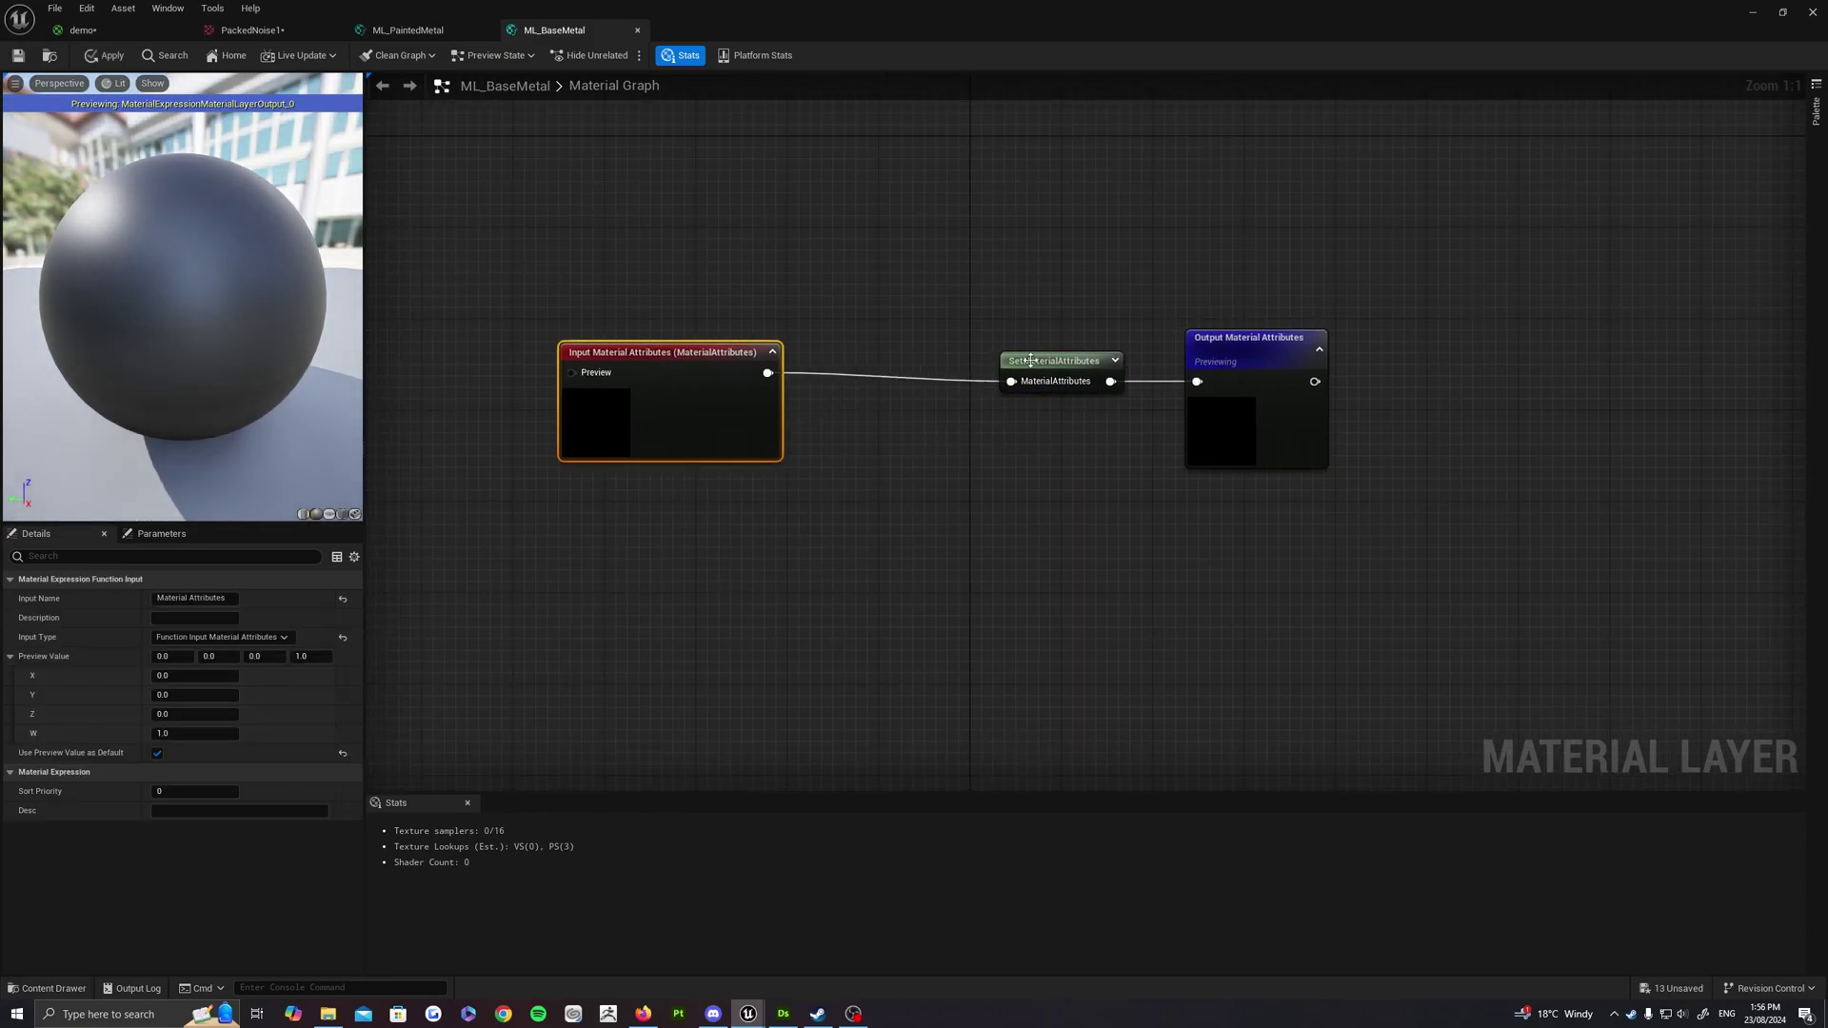
pyautogui.moveTo(1030, 360); pyautogui.dragTo(978, 363)
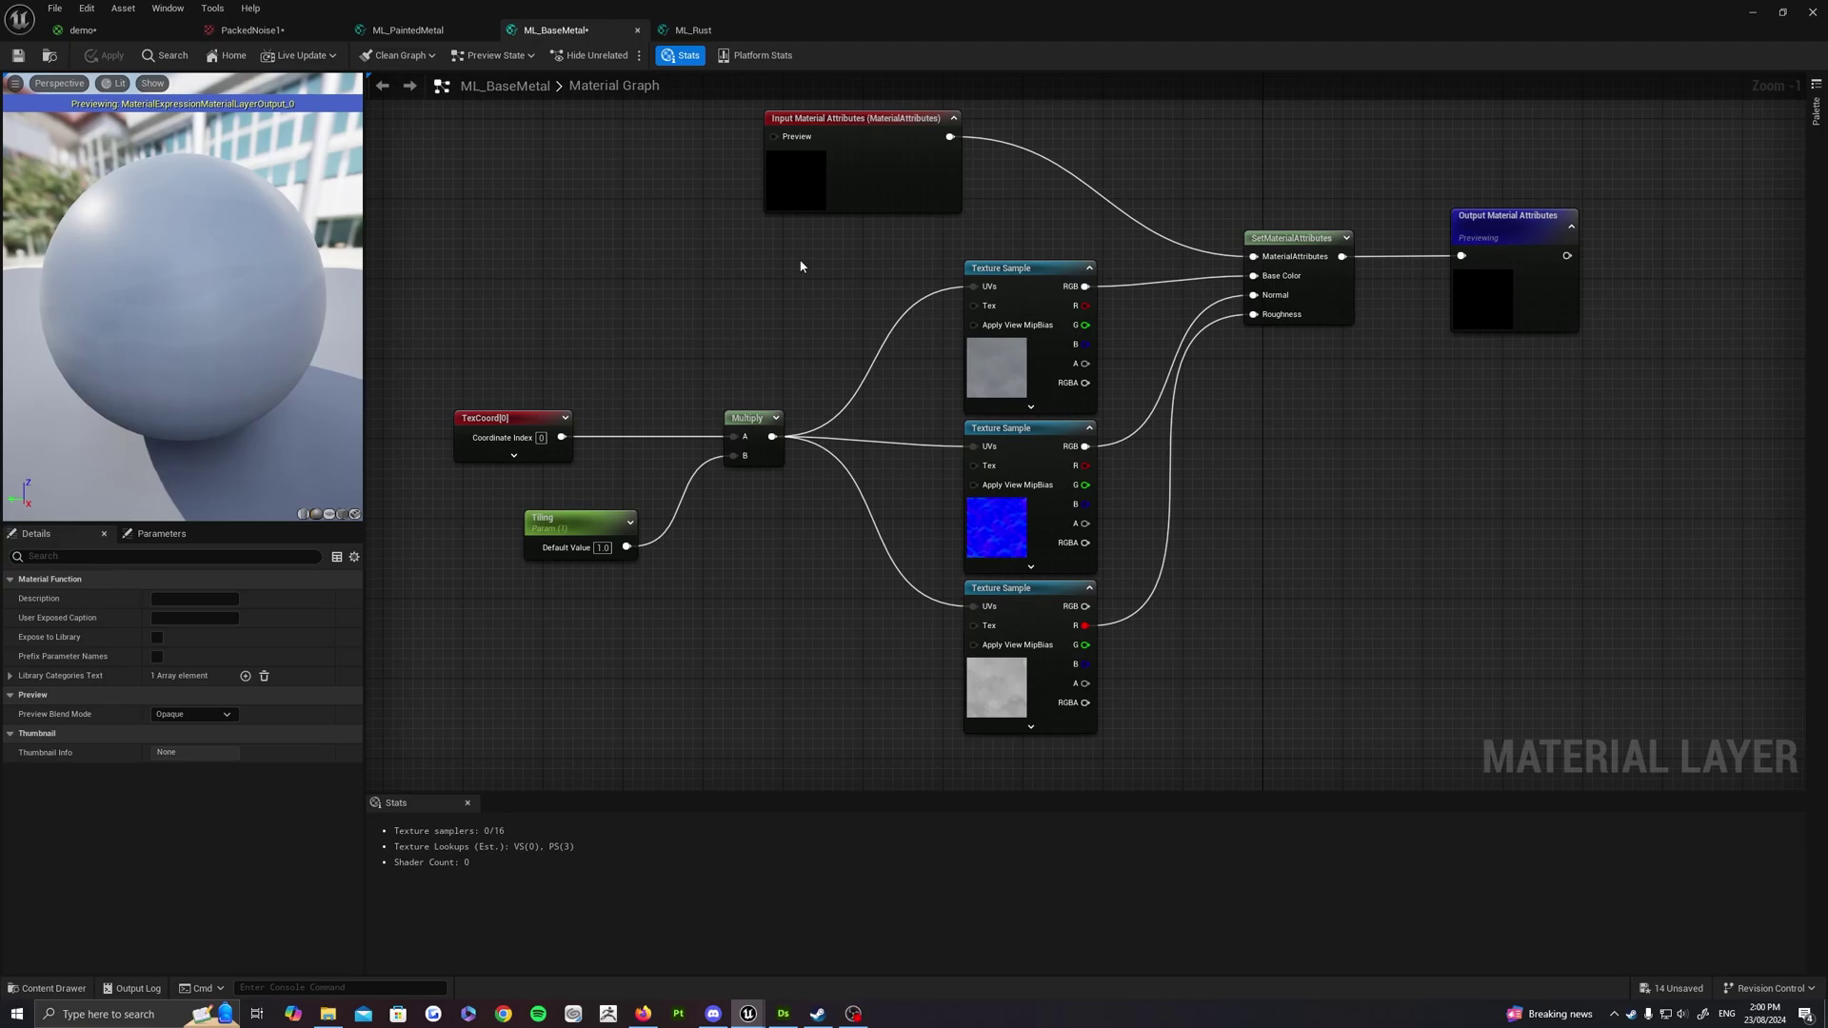
# Compare the node graphs of ML_BaseMetal, ML_PaintedMetal and ML_Rust
pyautogui.moveTo(801, 266); pyautogui.dragTo(760, 272, button='right')
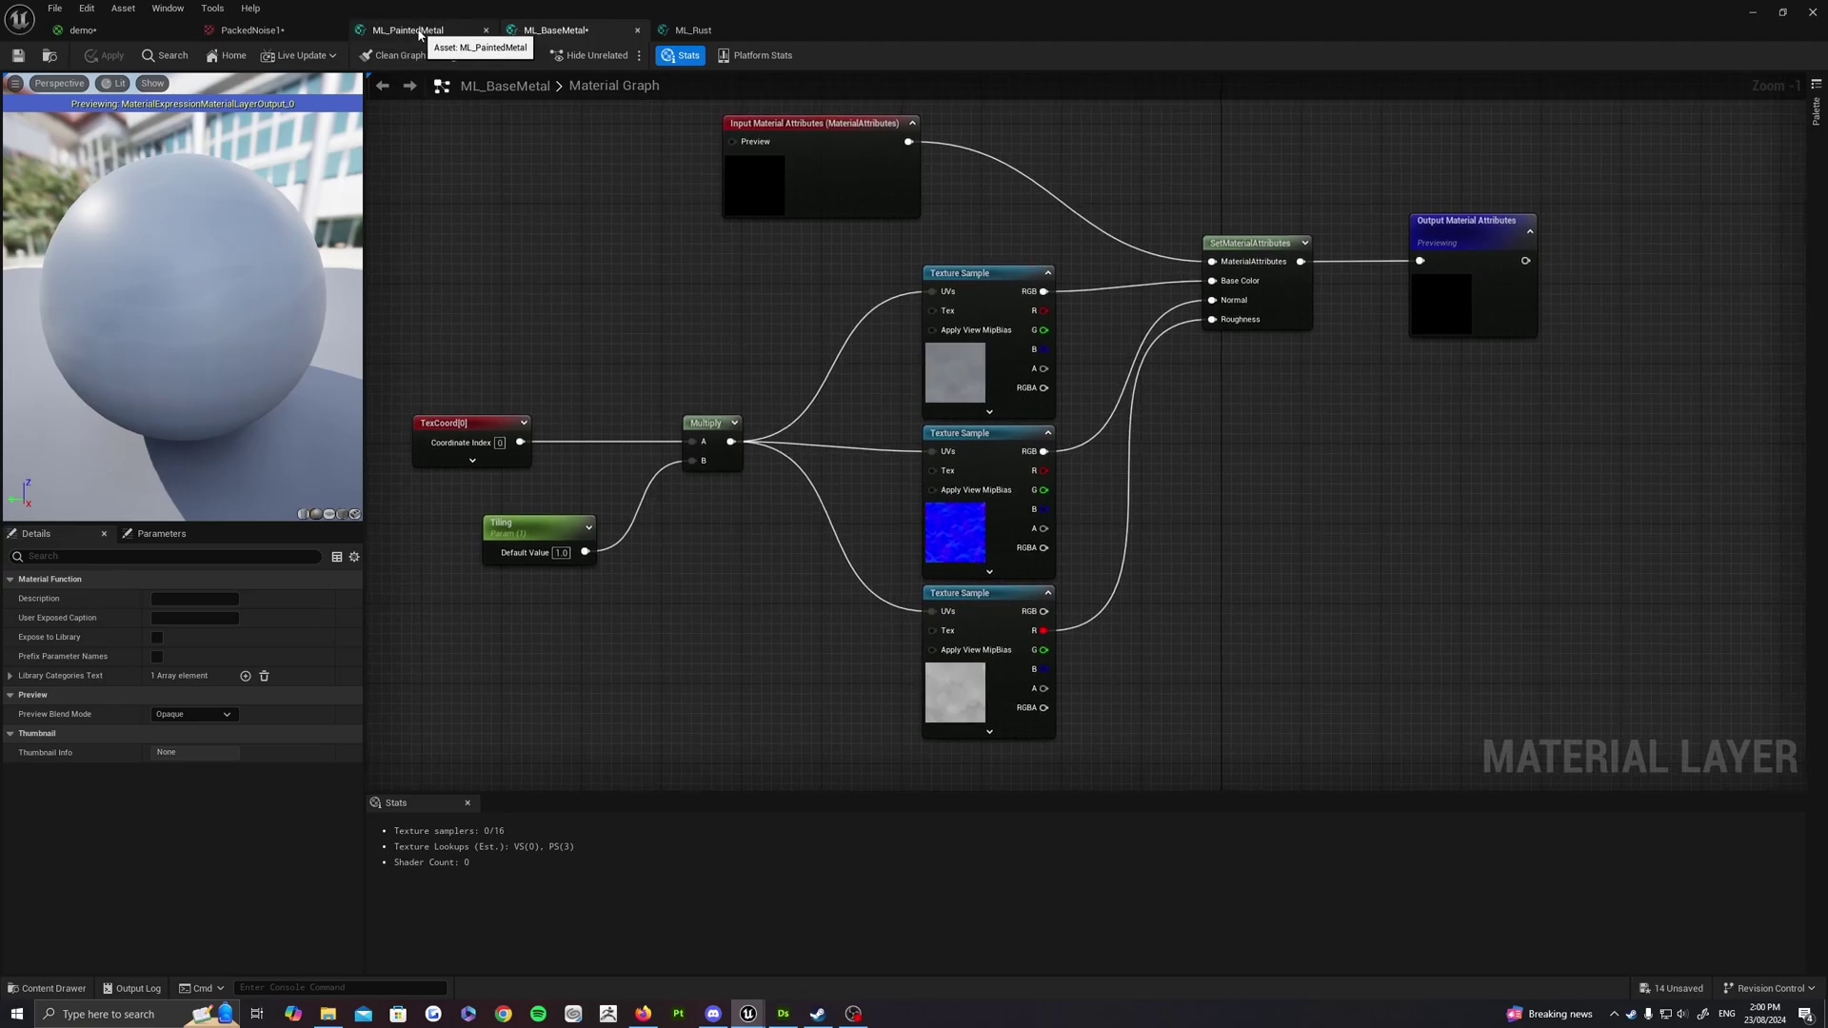
pyautogui.click(386, 29)
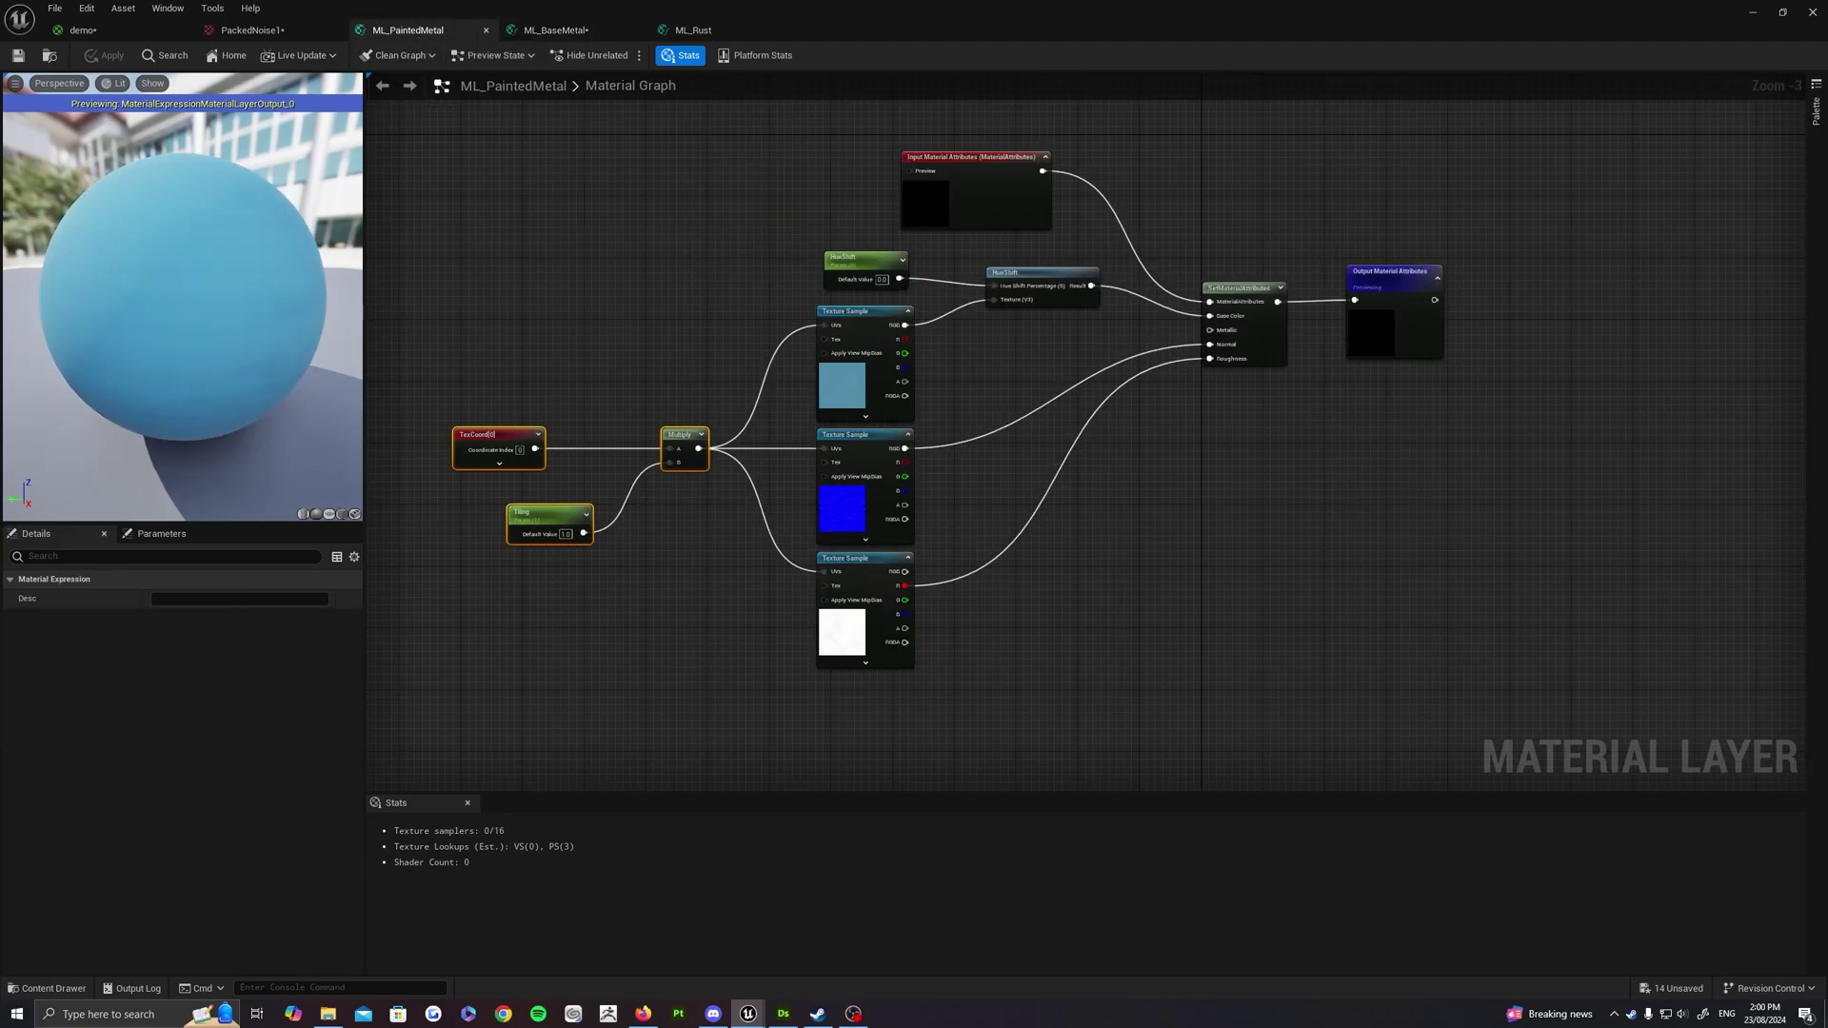
pyautogui.click(559, 25)
pyautogui.moveTo(801, 246); pyautogui.dragTo(674, 257, button='right')
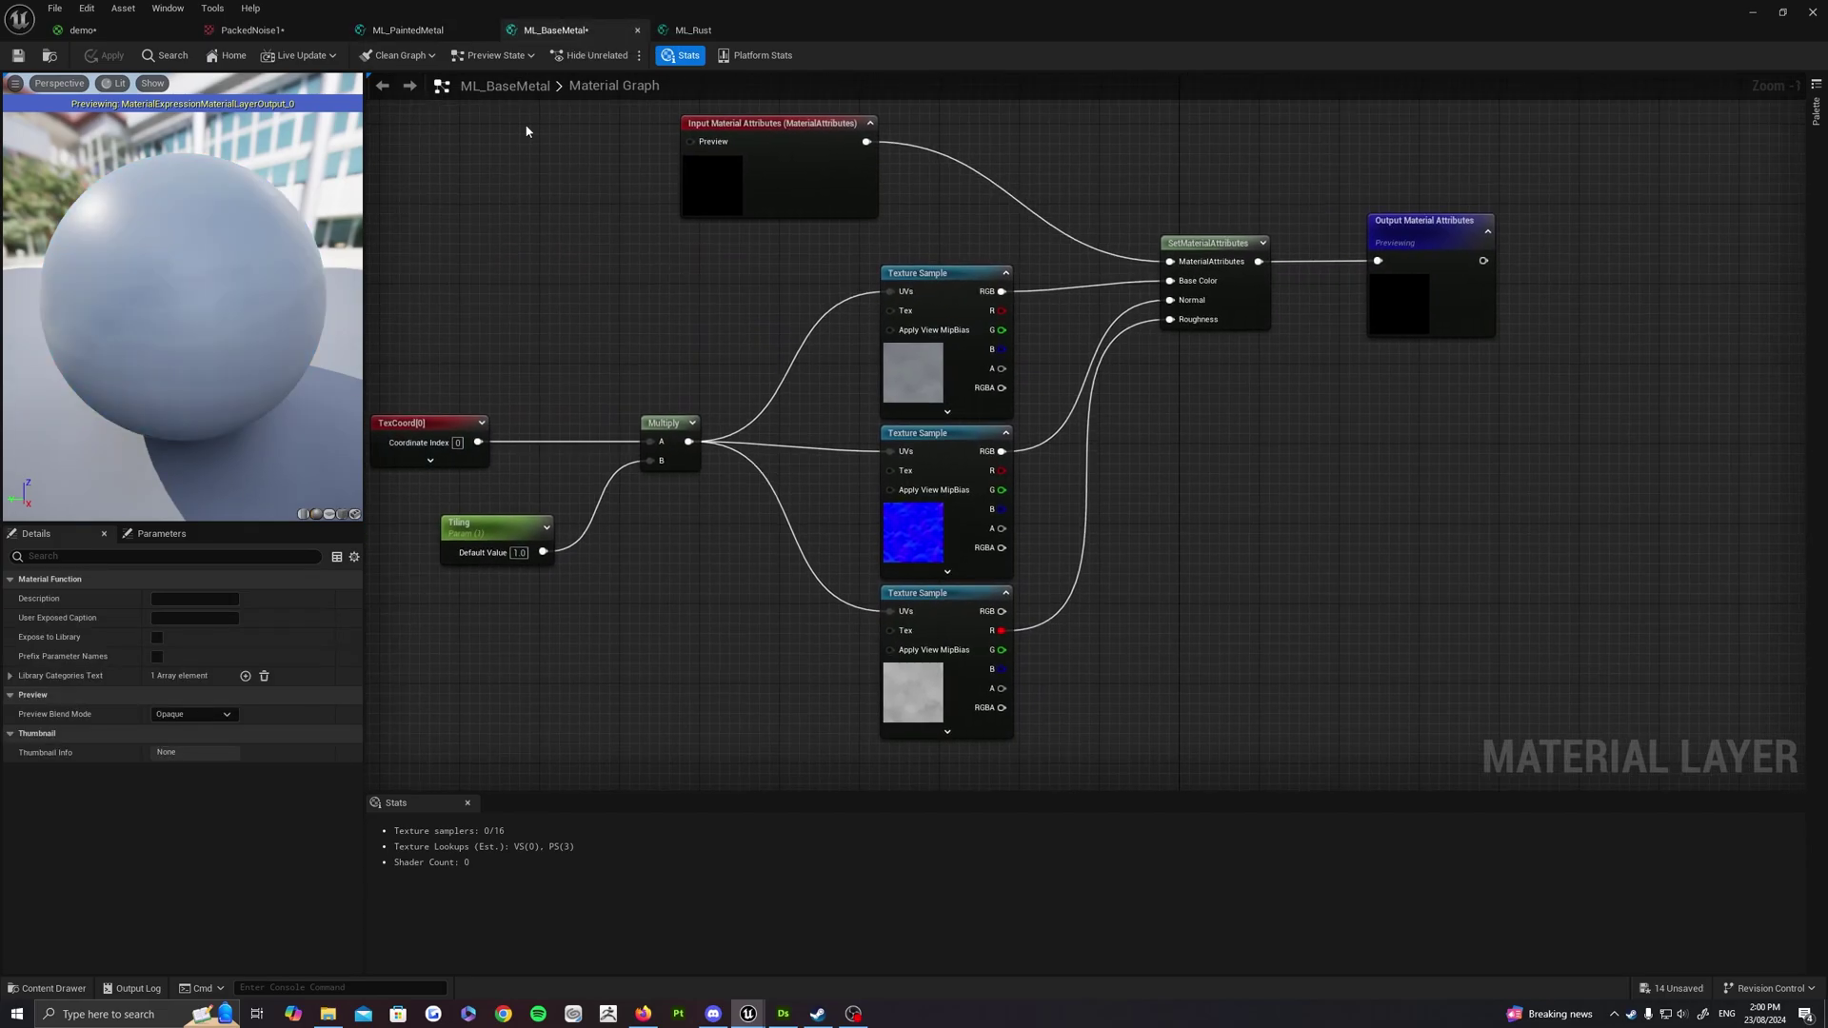
pyautogui.click(693, 30)
pyautogui.moveTo(1191, 322); pyautogui.dragTo(1036, 327, button='right')
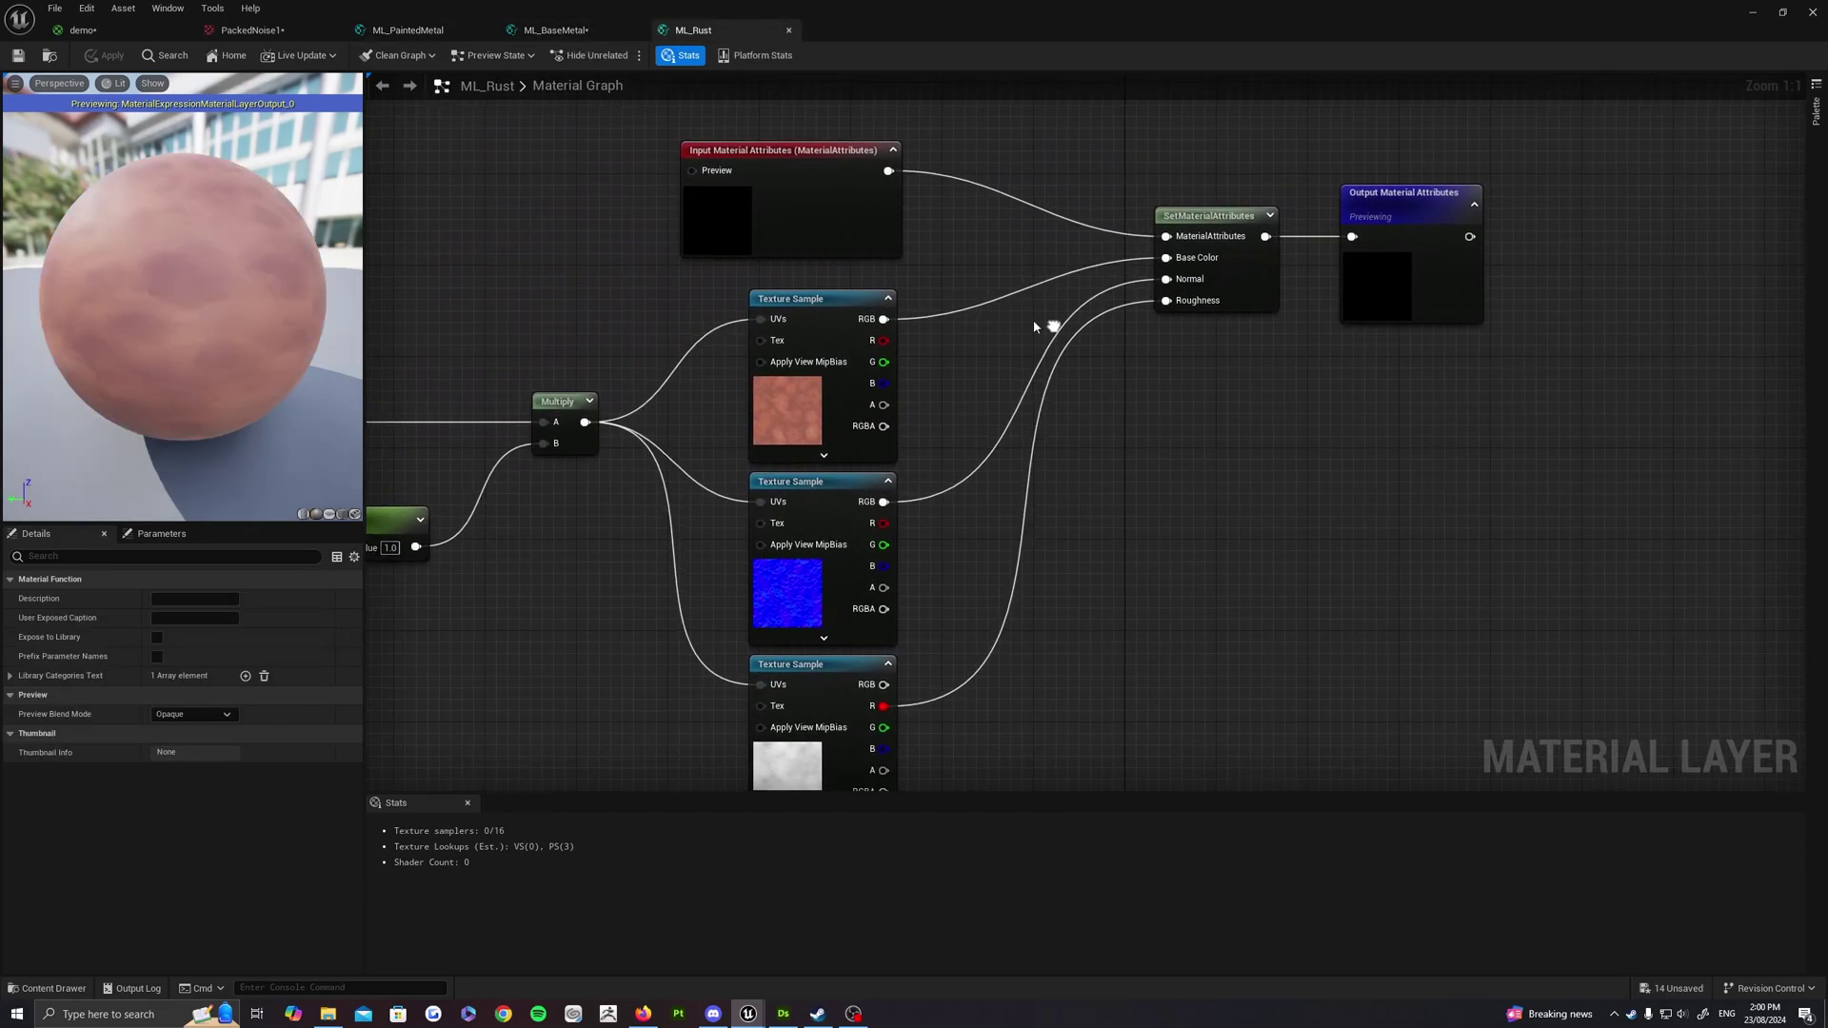
pyautogui.click(557, 30)
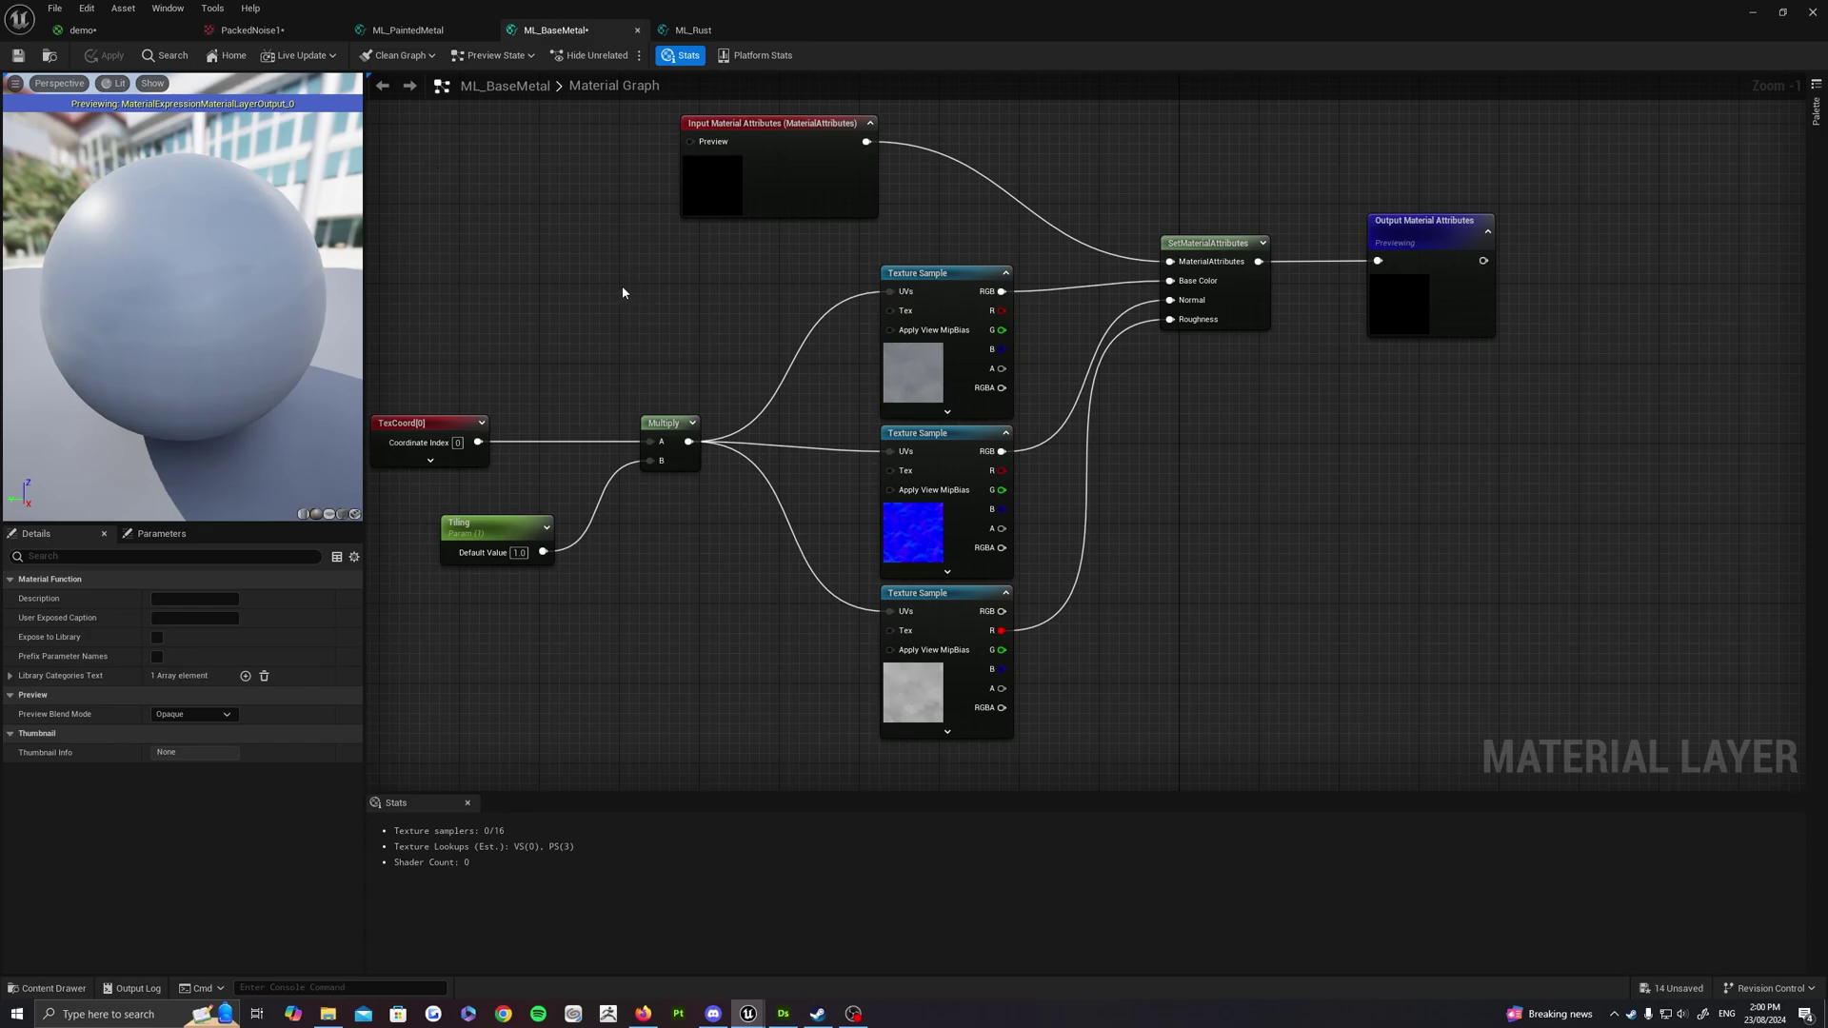
# Examine the ML_Rust graph and the node actions available for its base color Texture Sample
pyautogui.click(723, 29)
pyautogui.moveTo(752, 388); pyautogui.dragTo(938, 407, button='right')
pyautogui.click(938, 407)
pyautogui.rightClick(940, 407)
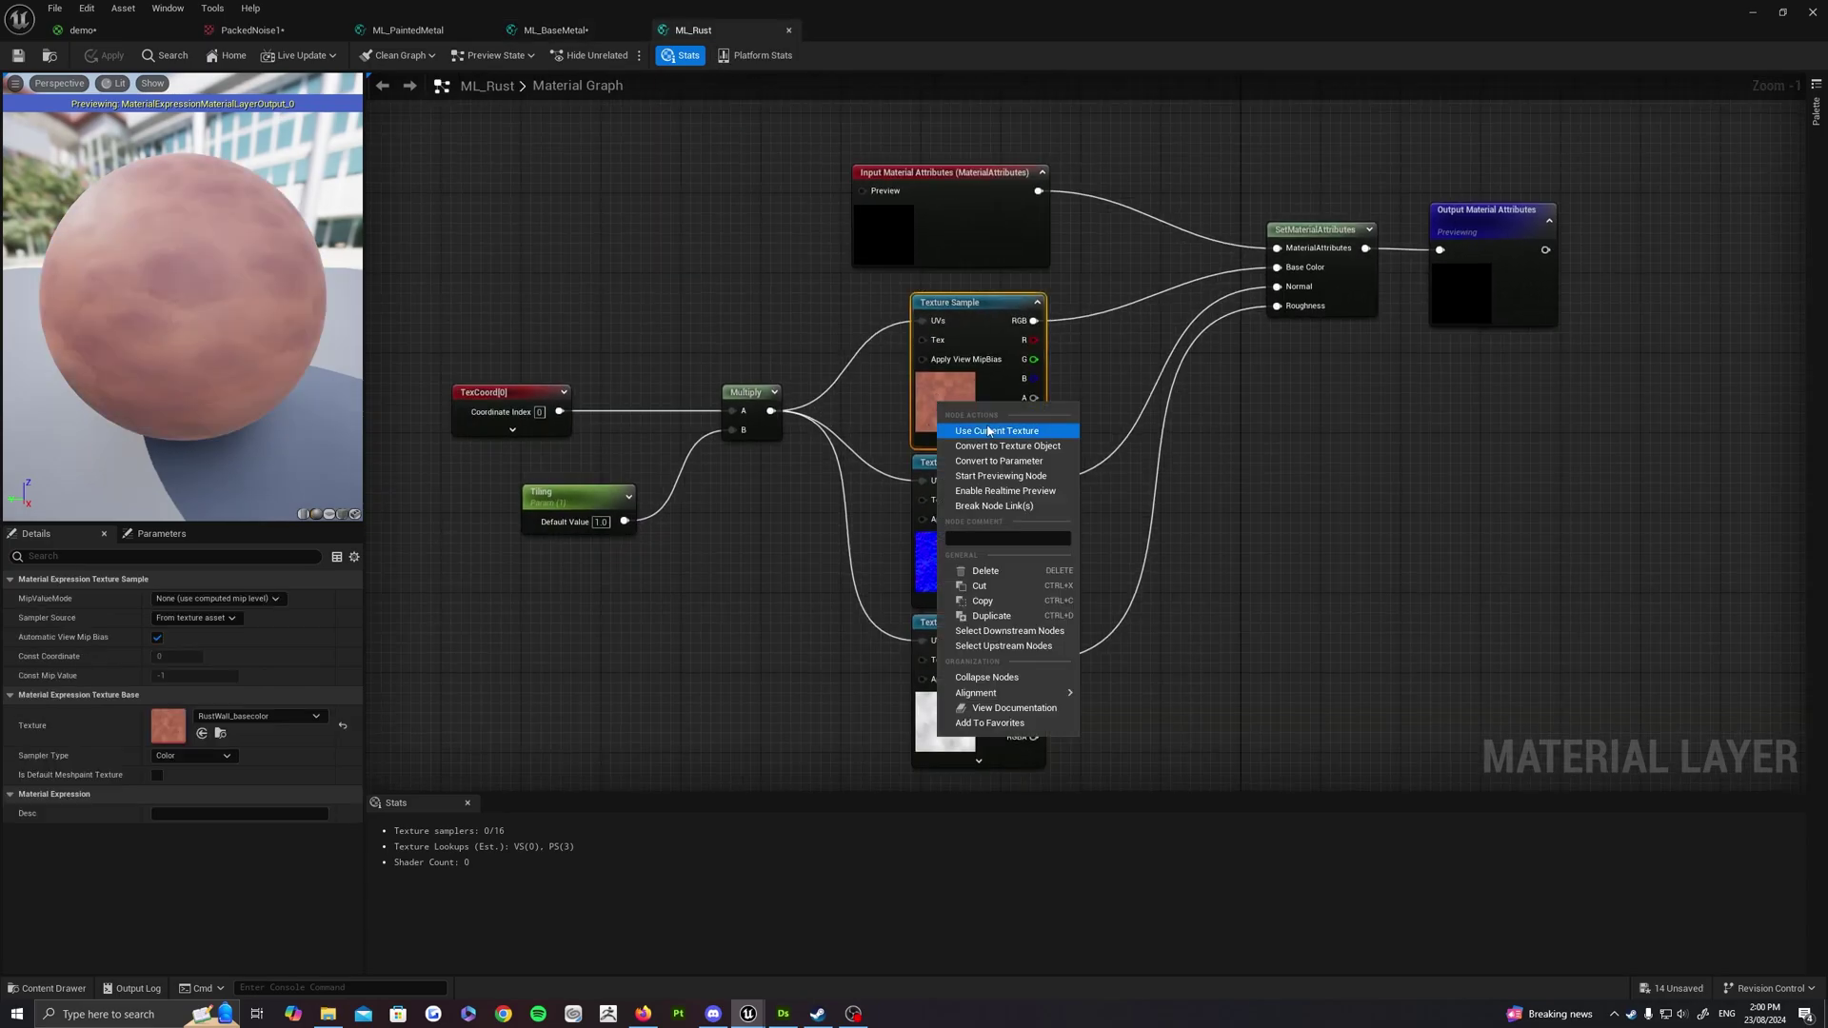
pyautogui.click(861, 390)
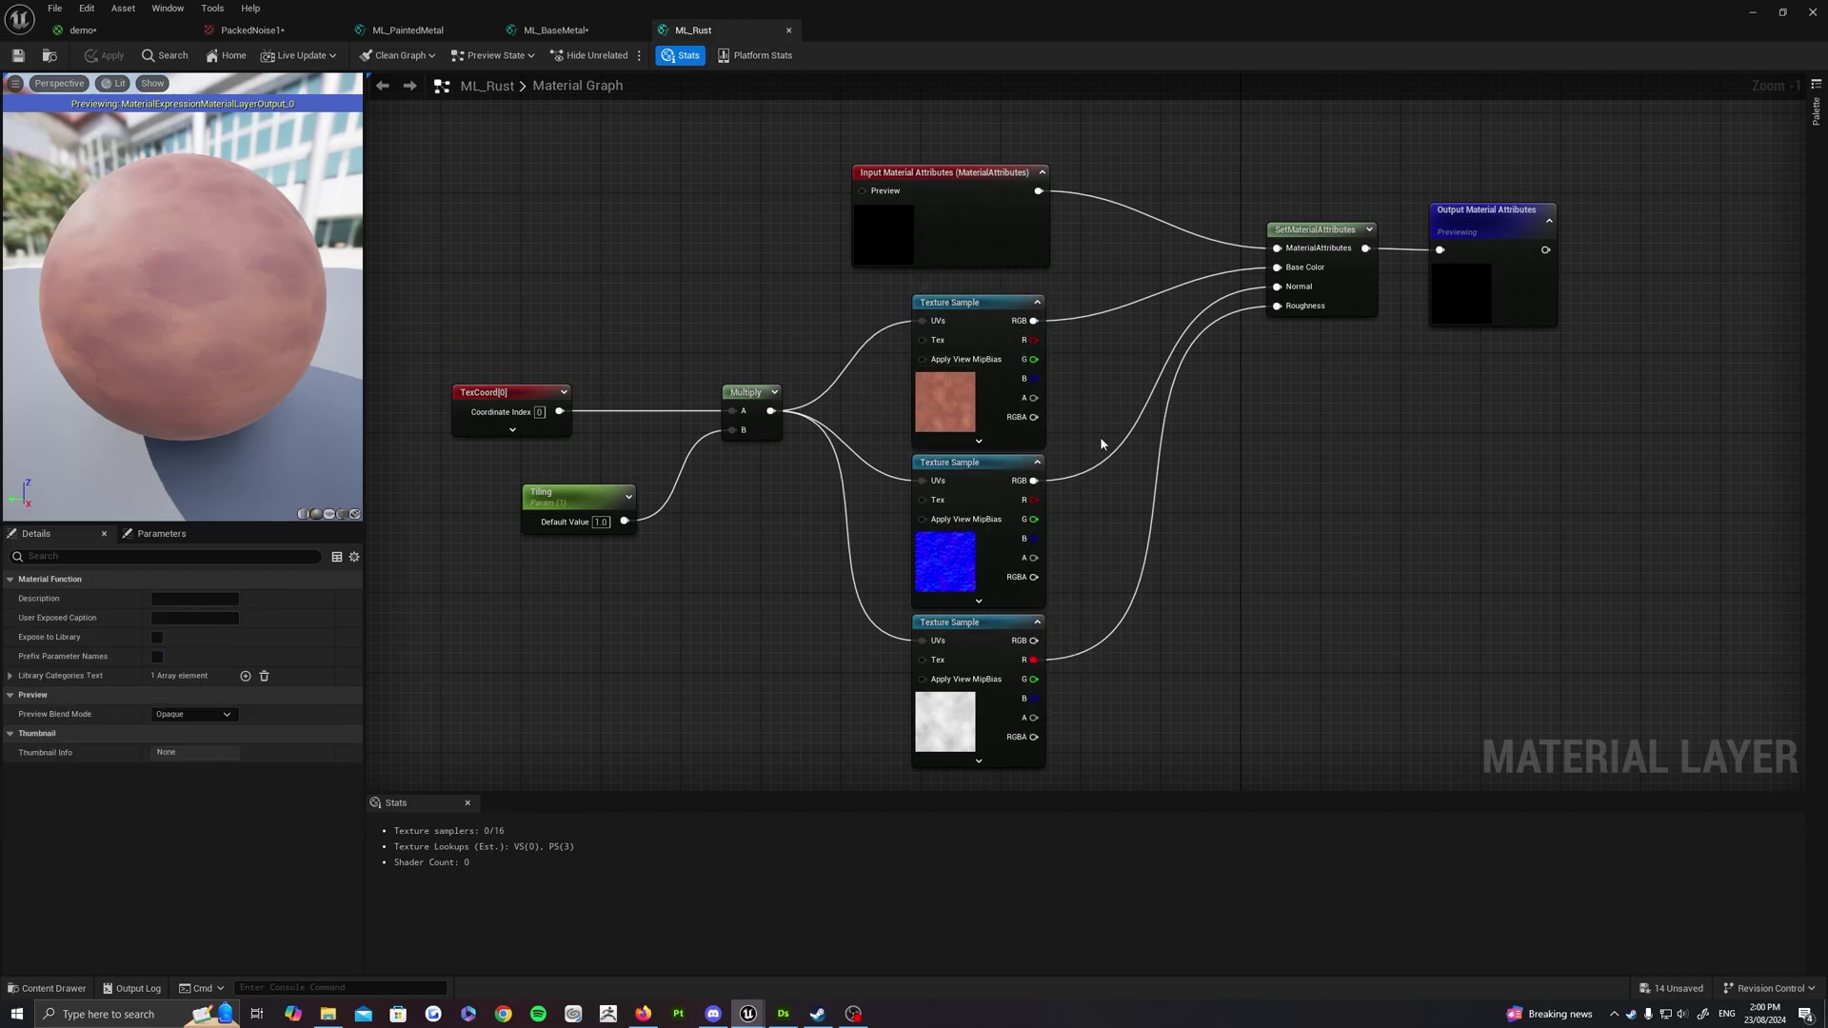
pyautogui.moveTo(1256, 470)
pyautogui.mouseDown(button='right')
pyautogui.moveTo(1212, 445)
pyautogui.moveTo(1221, 468)
pyautogui.mouseUp(button='right')
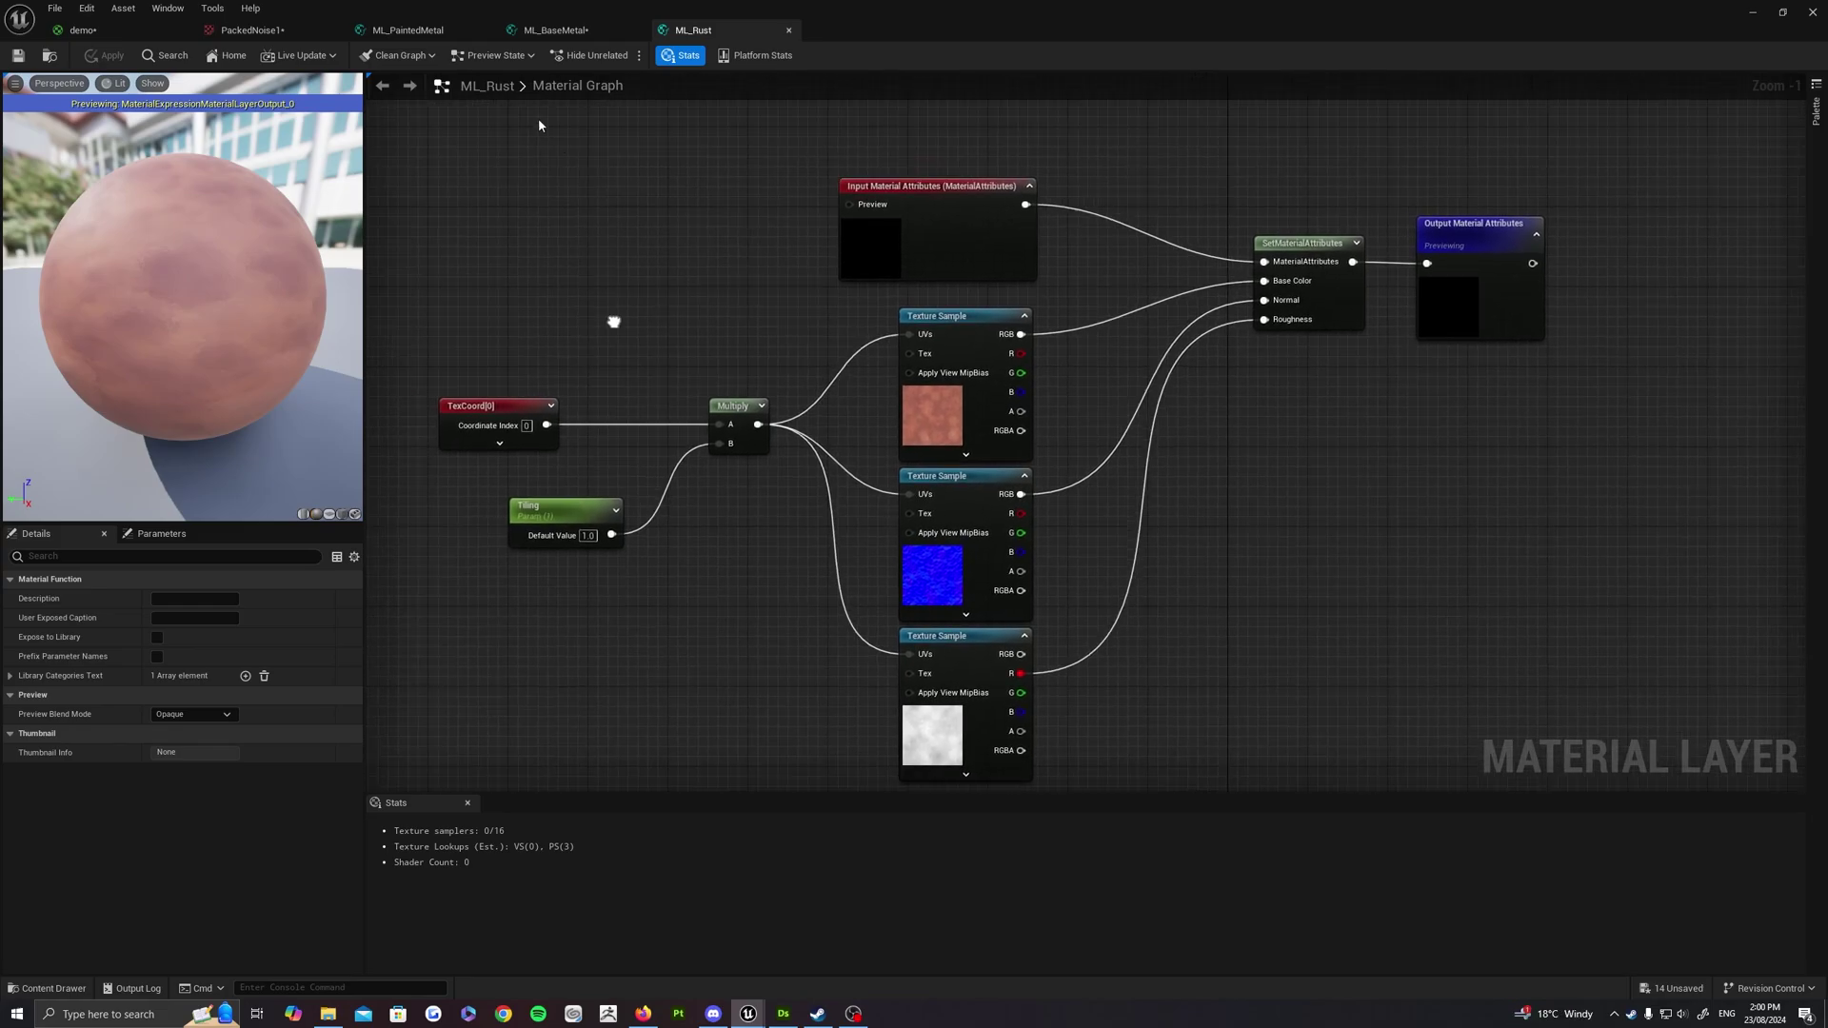
# Review how the textures, tiling and SetMaterialAttributes connections are set up across the painted metal, base metal and rust layers
pyautogui.click(555, 29)
pyautogui.click(408, 30)
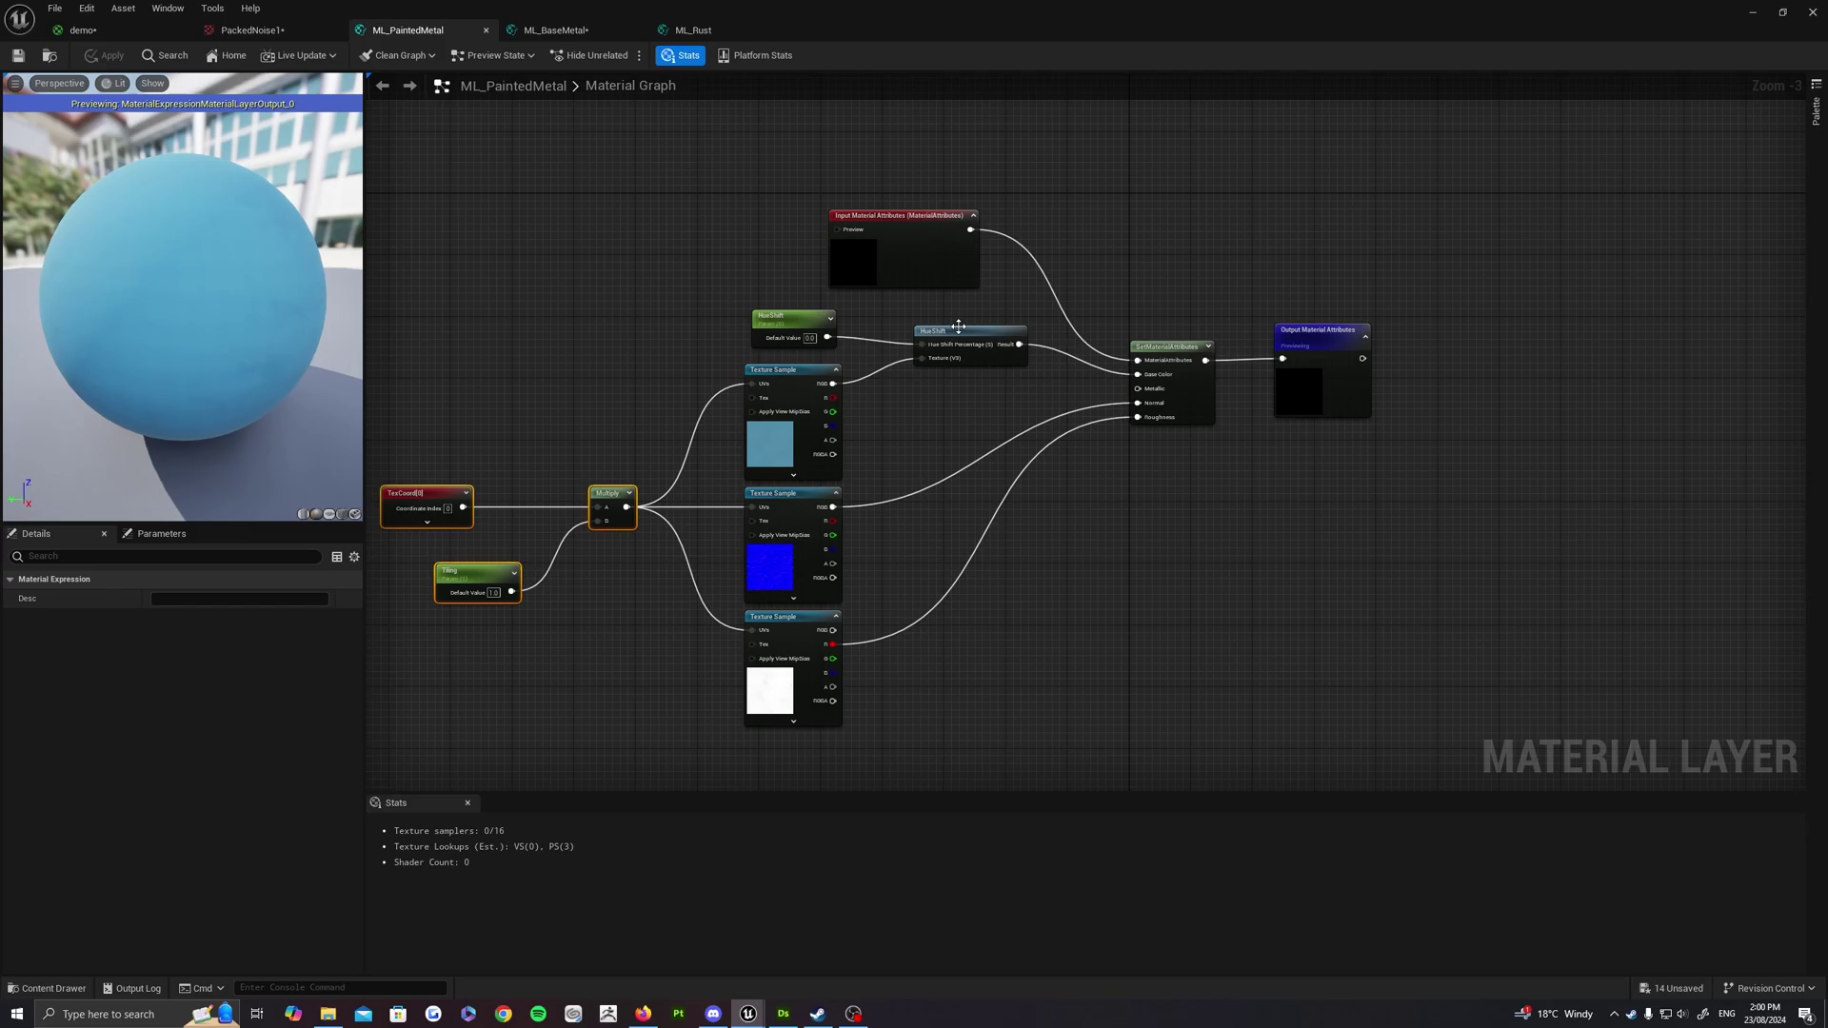
pyautogui.click(572, 32)
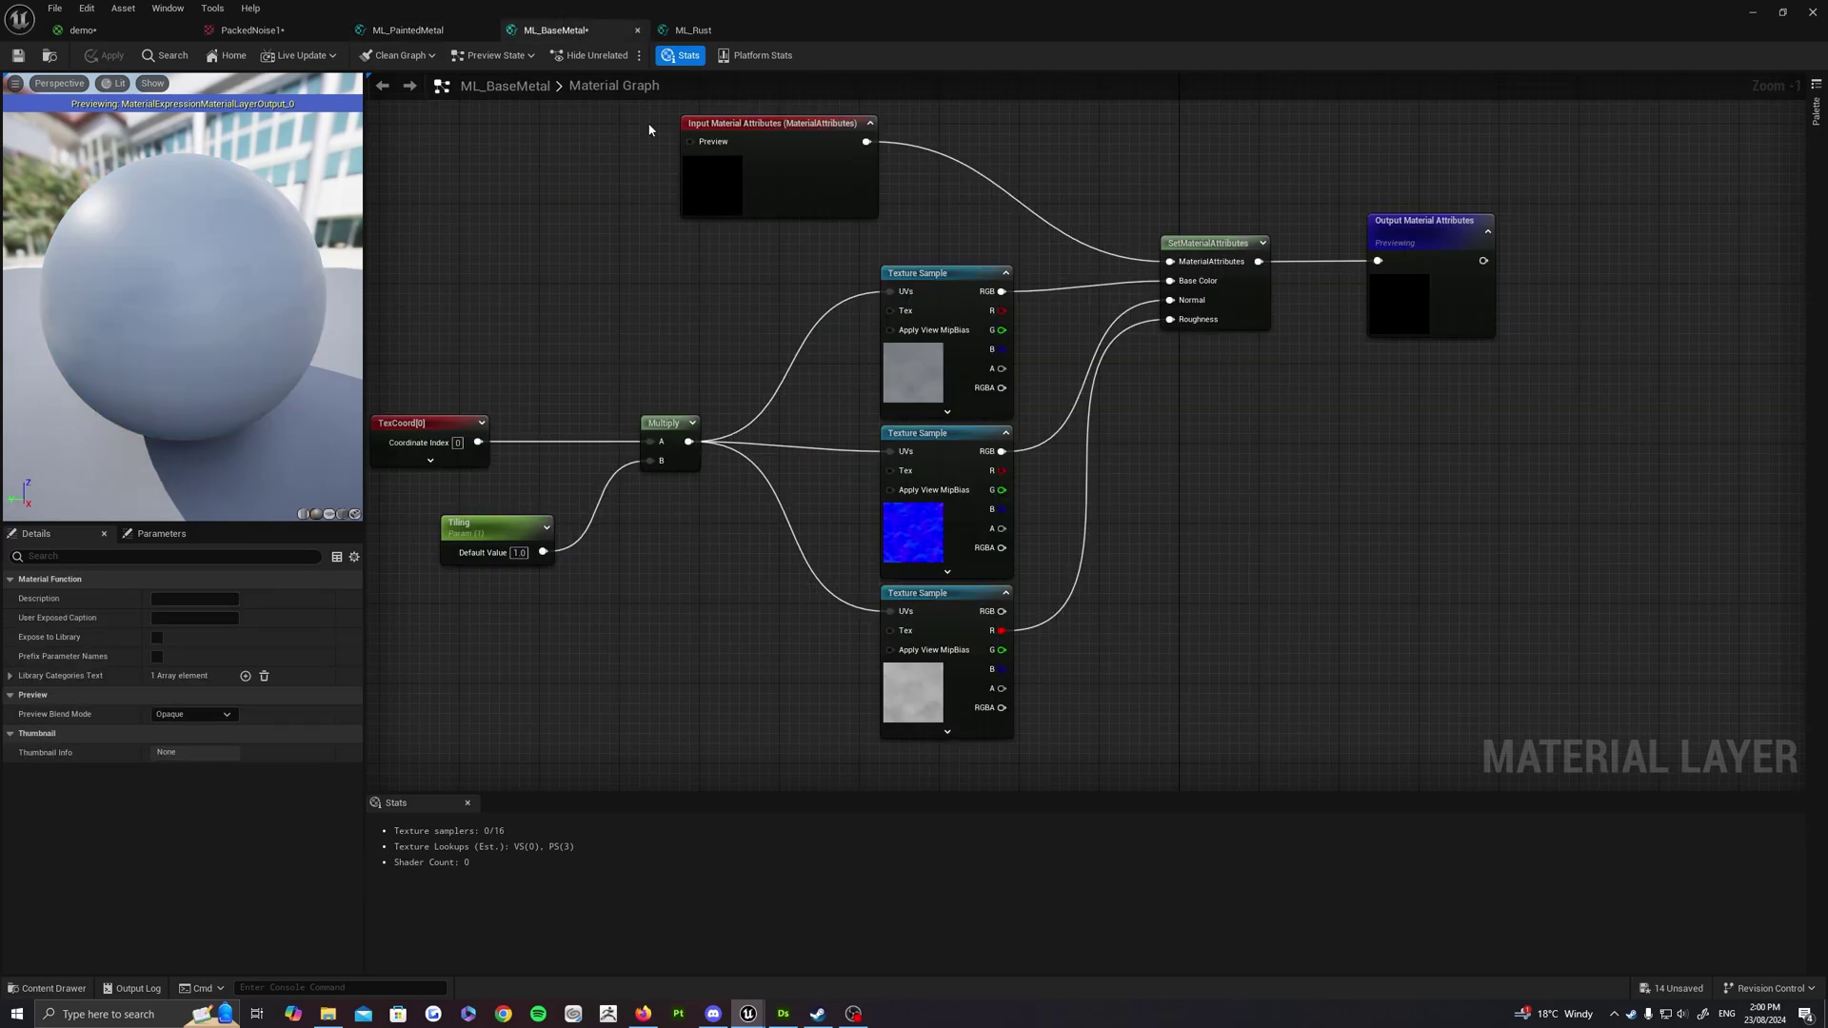
pyautogui.click(693, 29)
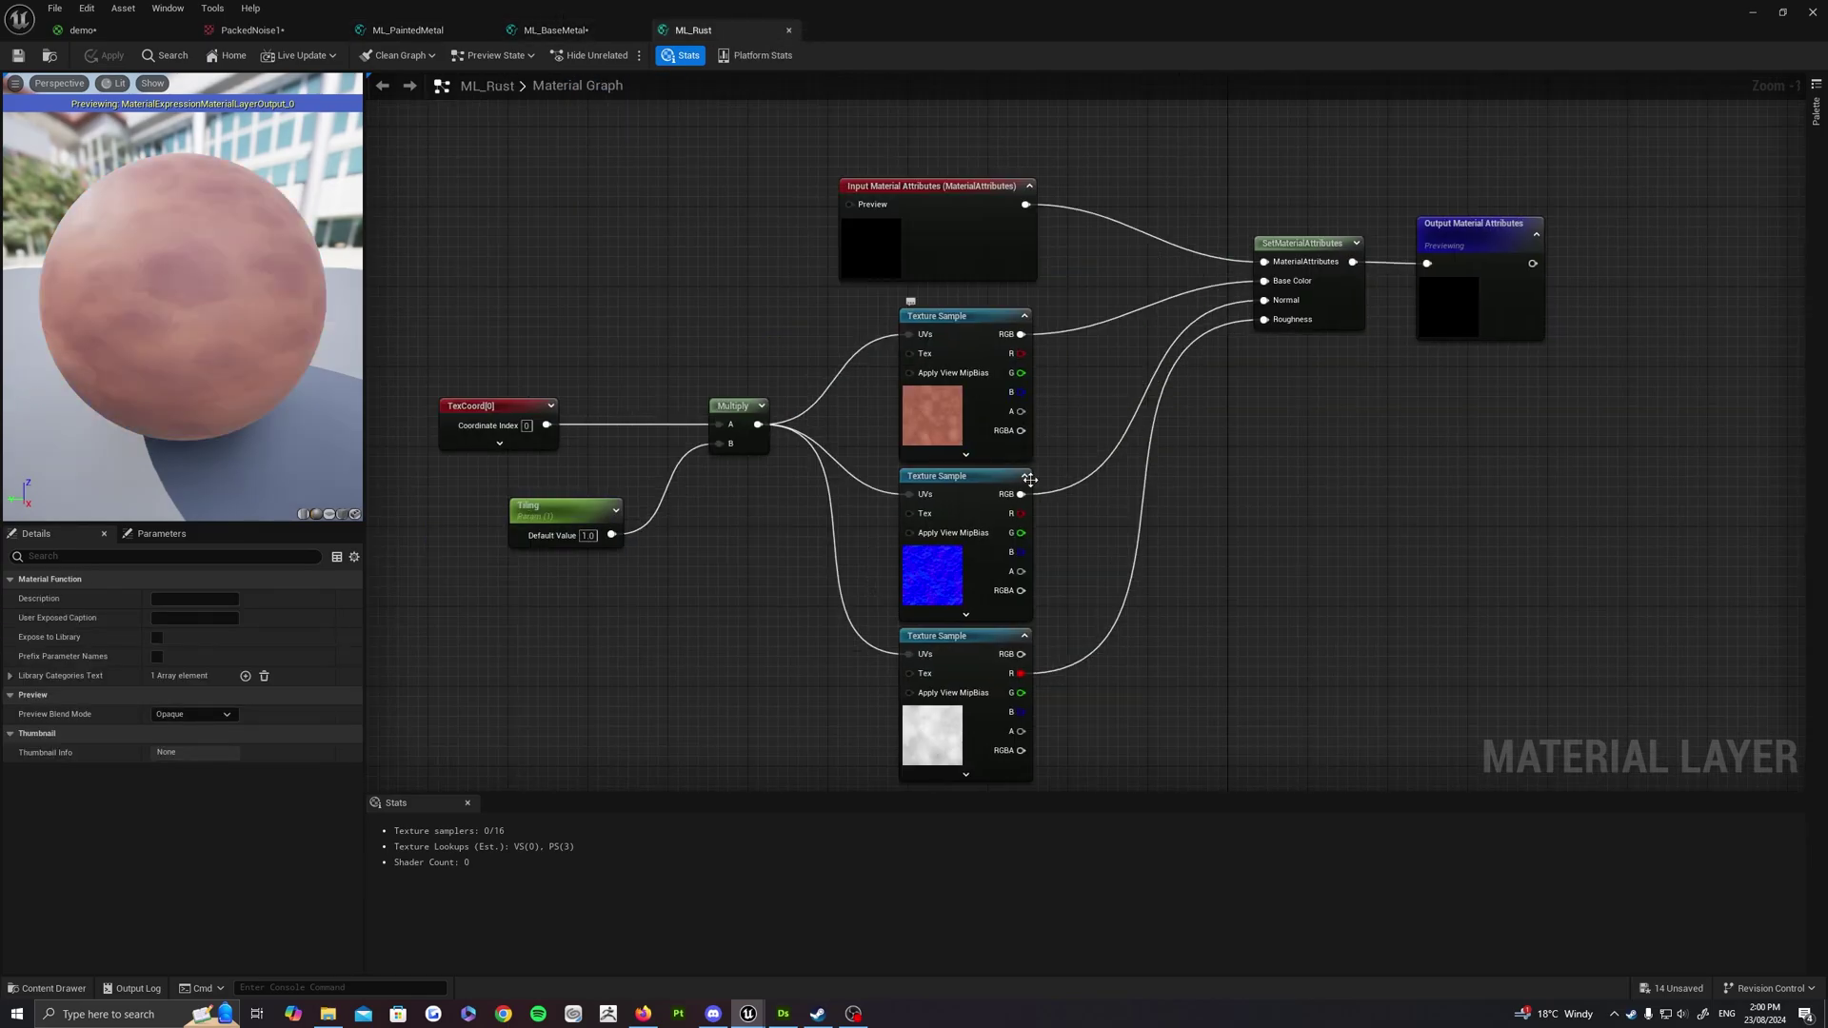
pyautogui.moveTo(1304, 537); pyautogui.dragTo(1142, 363, button='right')
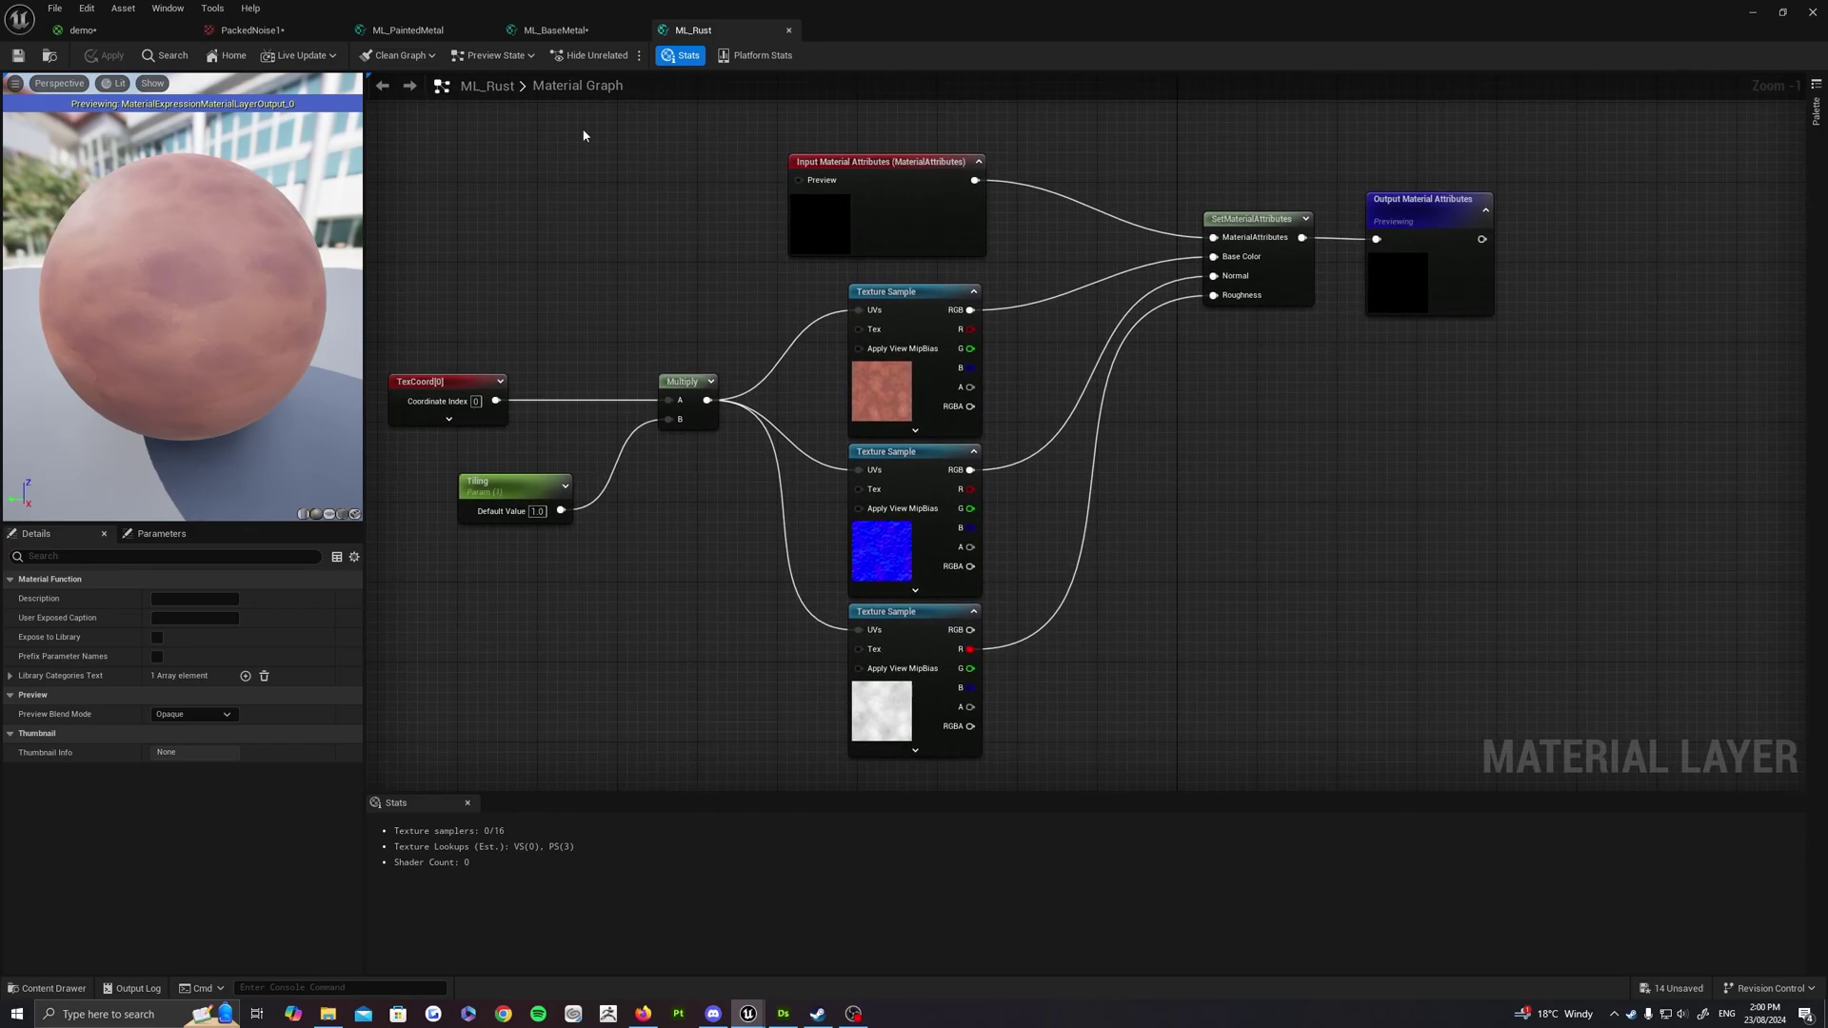
pyautogui.click(556, 30)
pyautogui.click(407, 29)
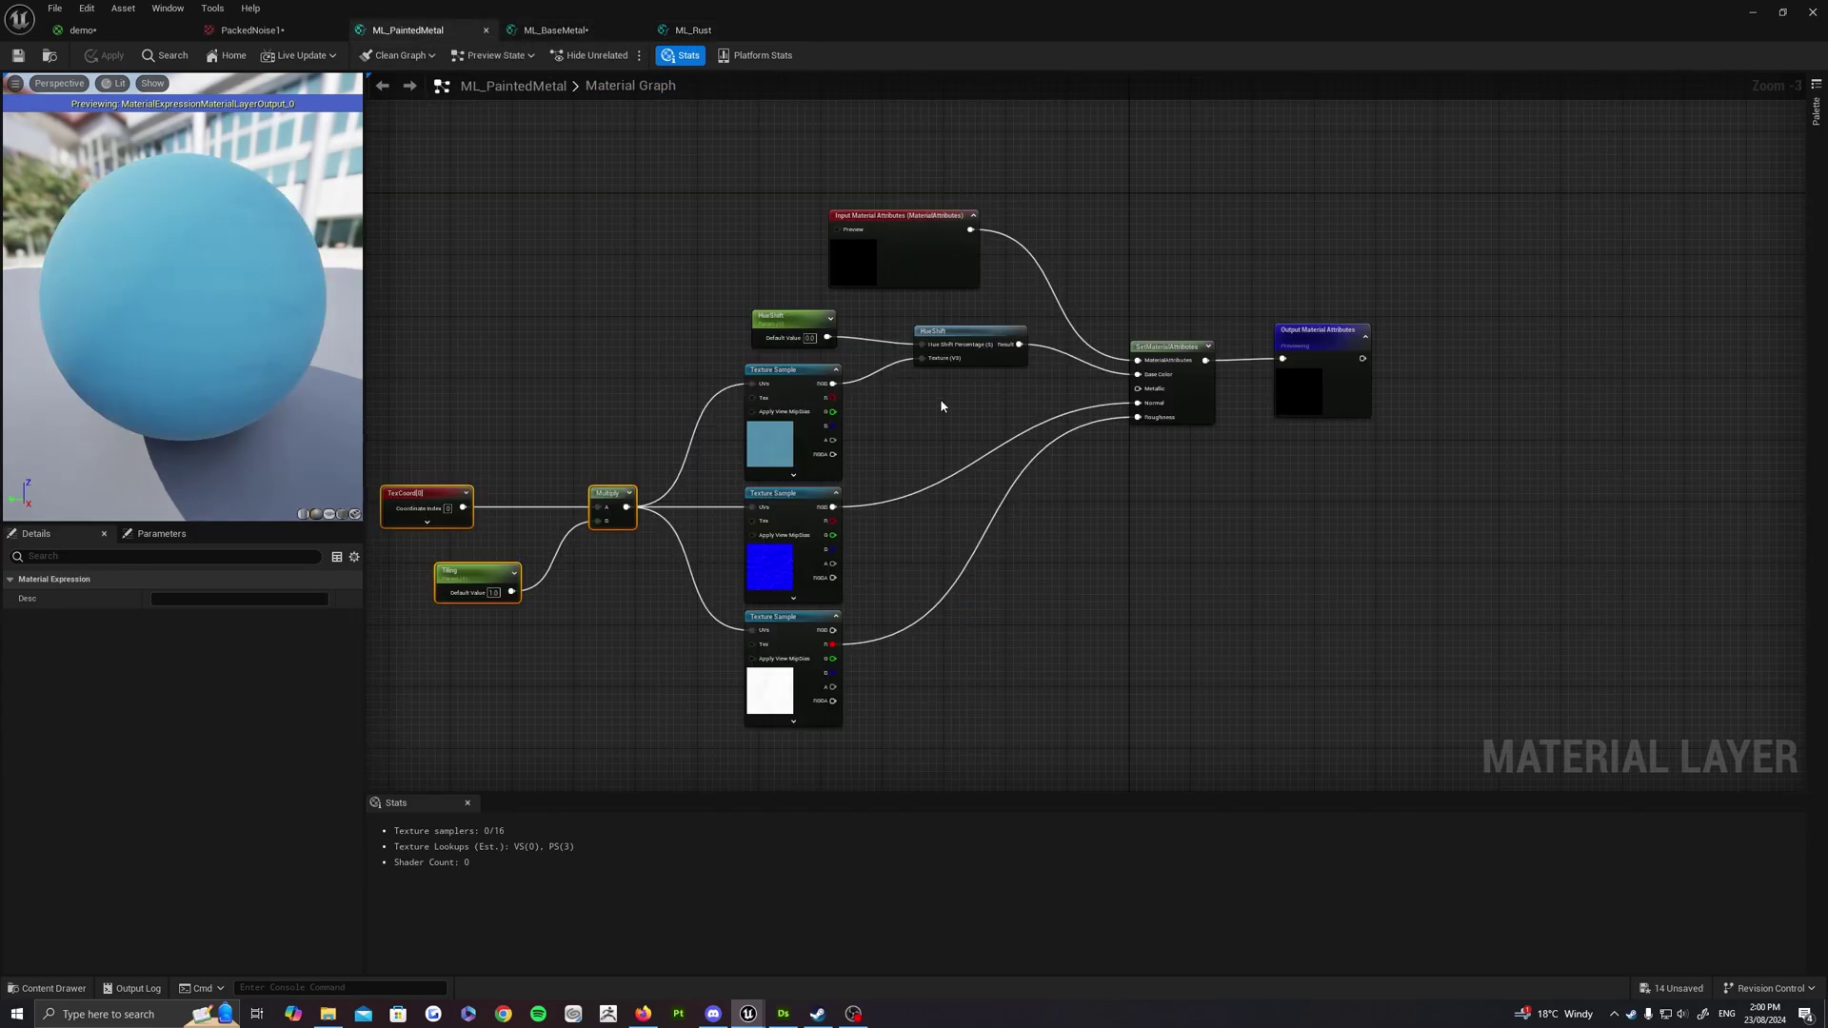
pyautogui.click(650, 31)
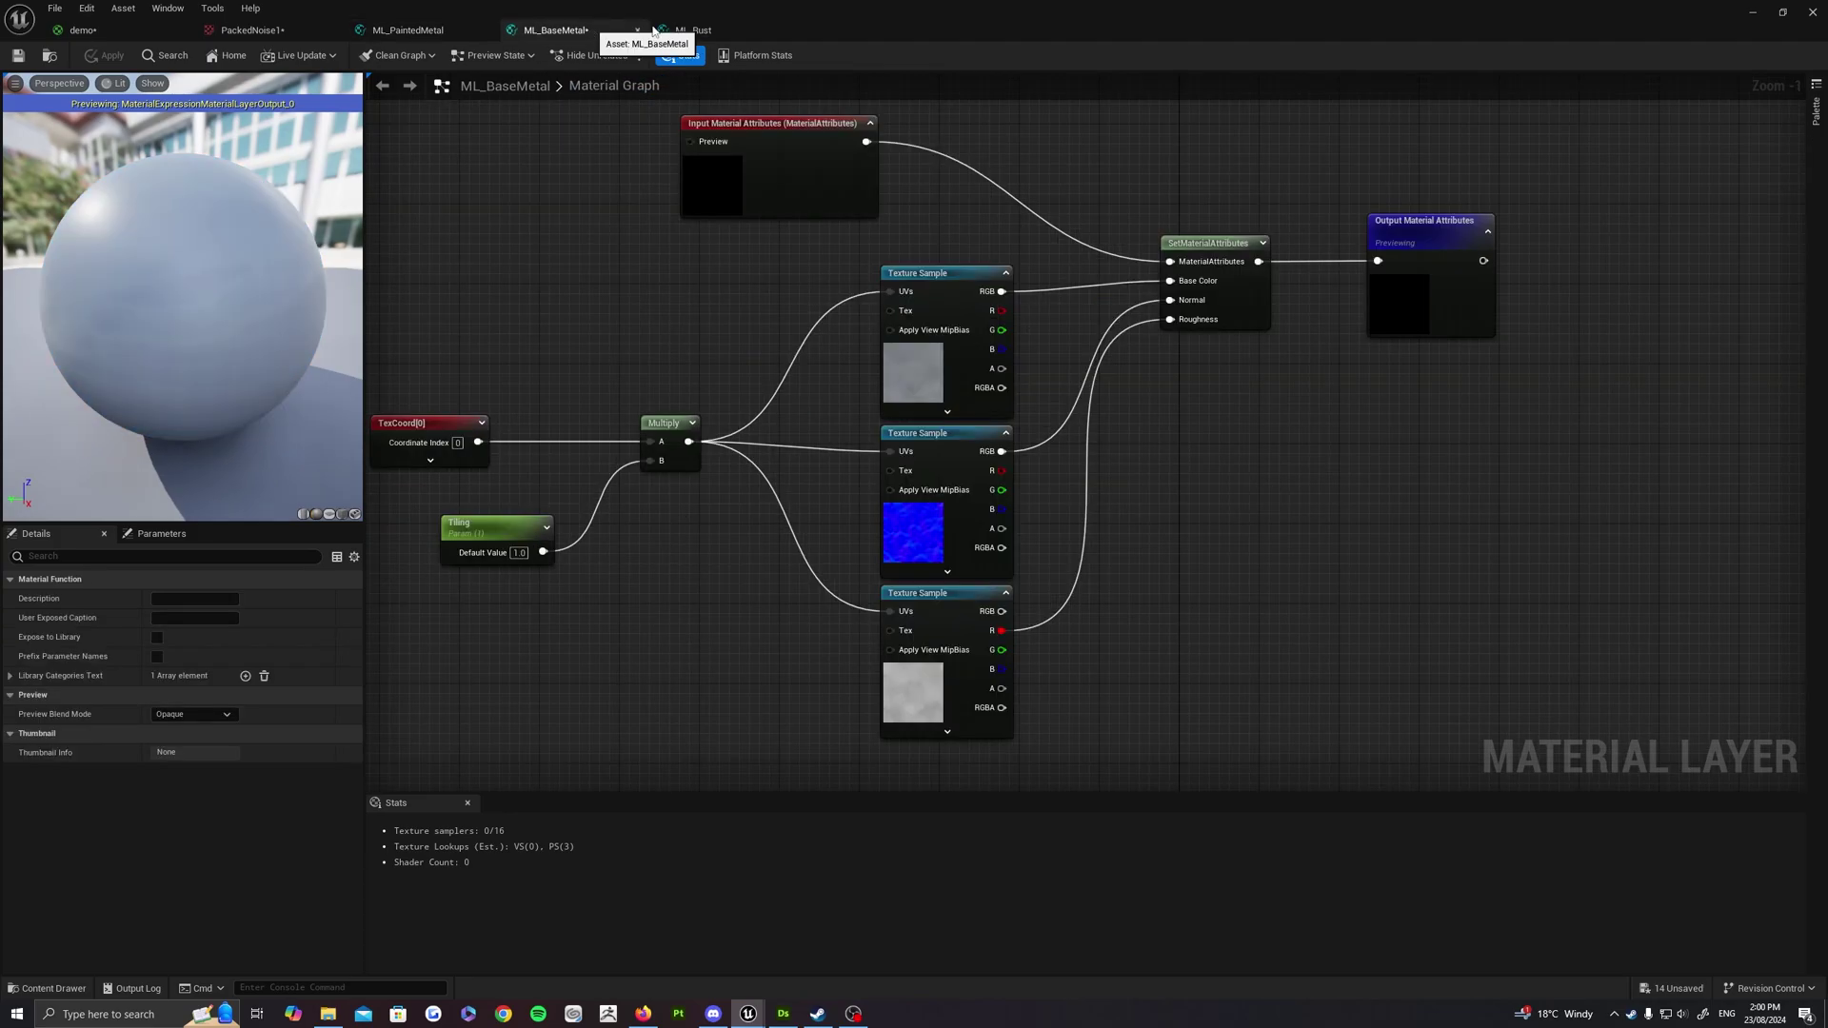
pyautogui.click(693, 29)
pyautogui.click(407, 29)
pyautogui.click(556, 30)
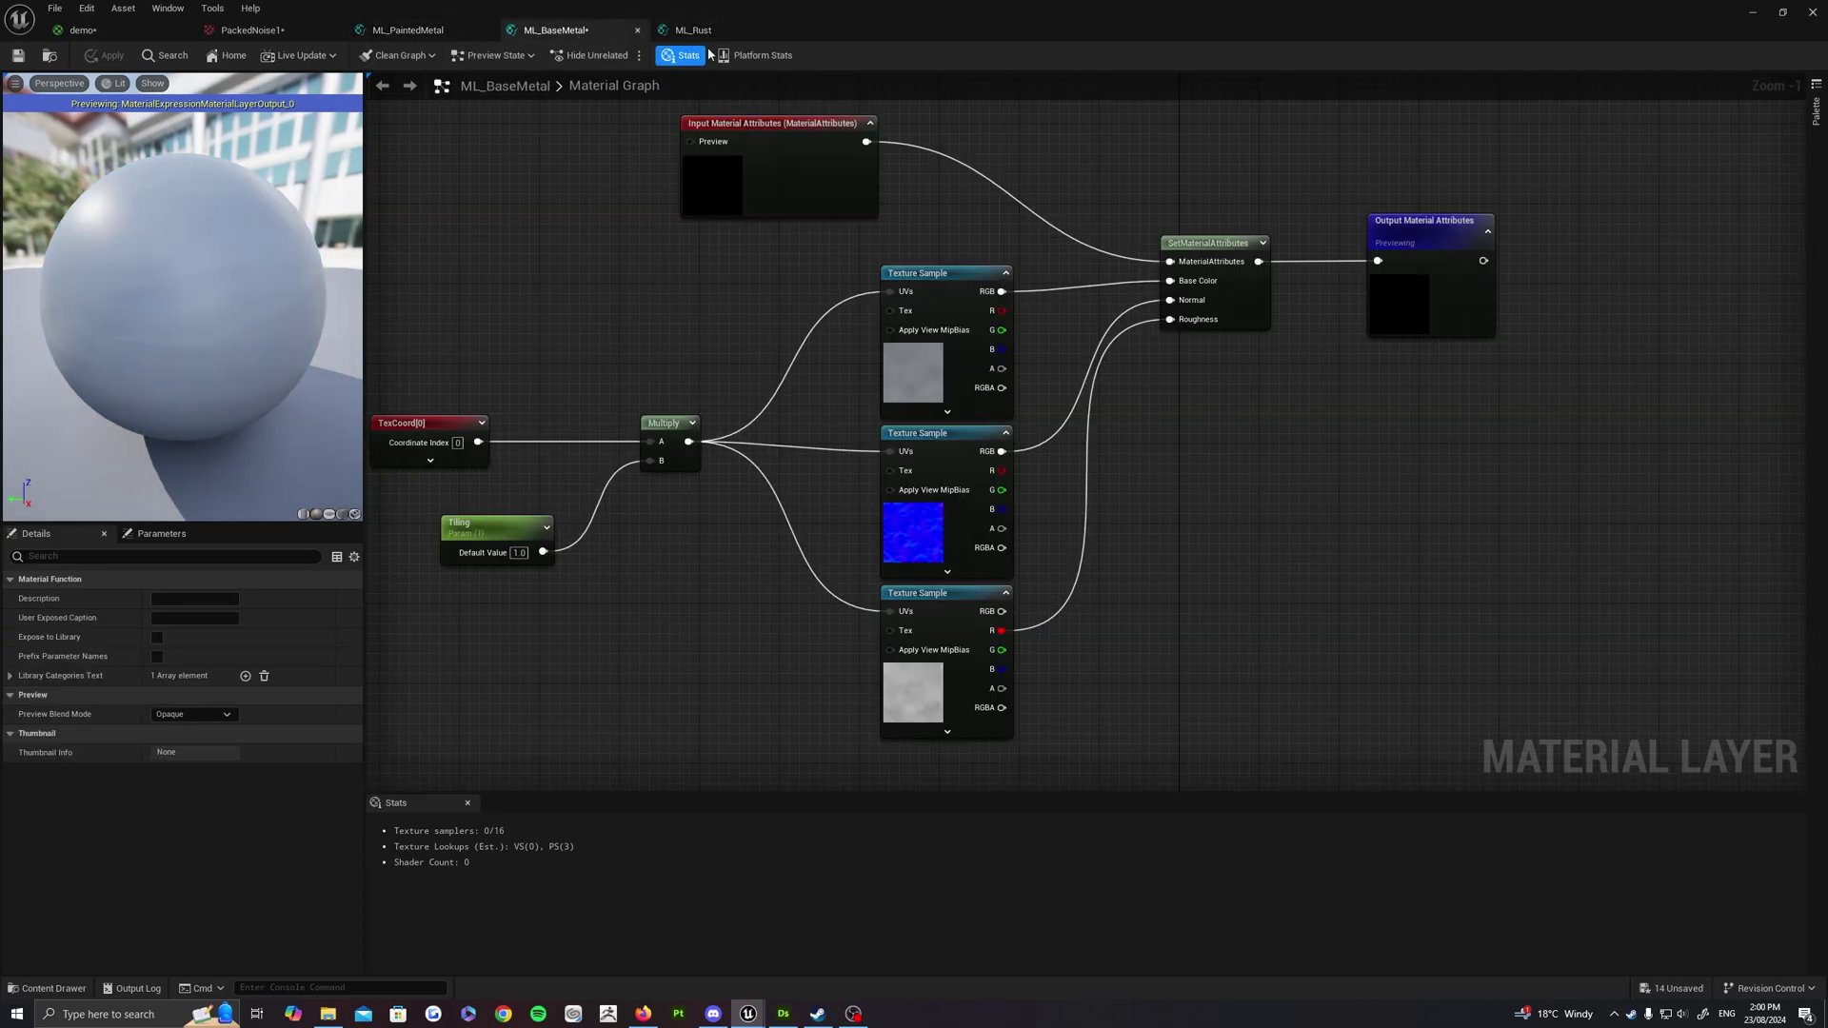
pyautogui.click(705, 31)
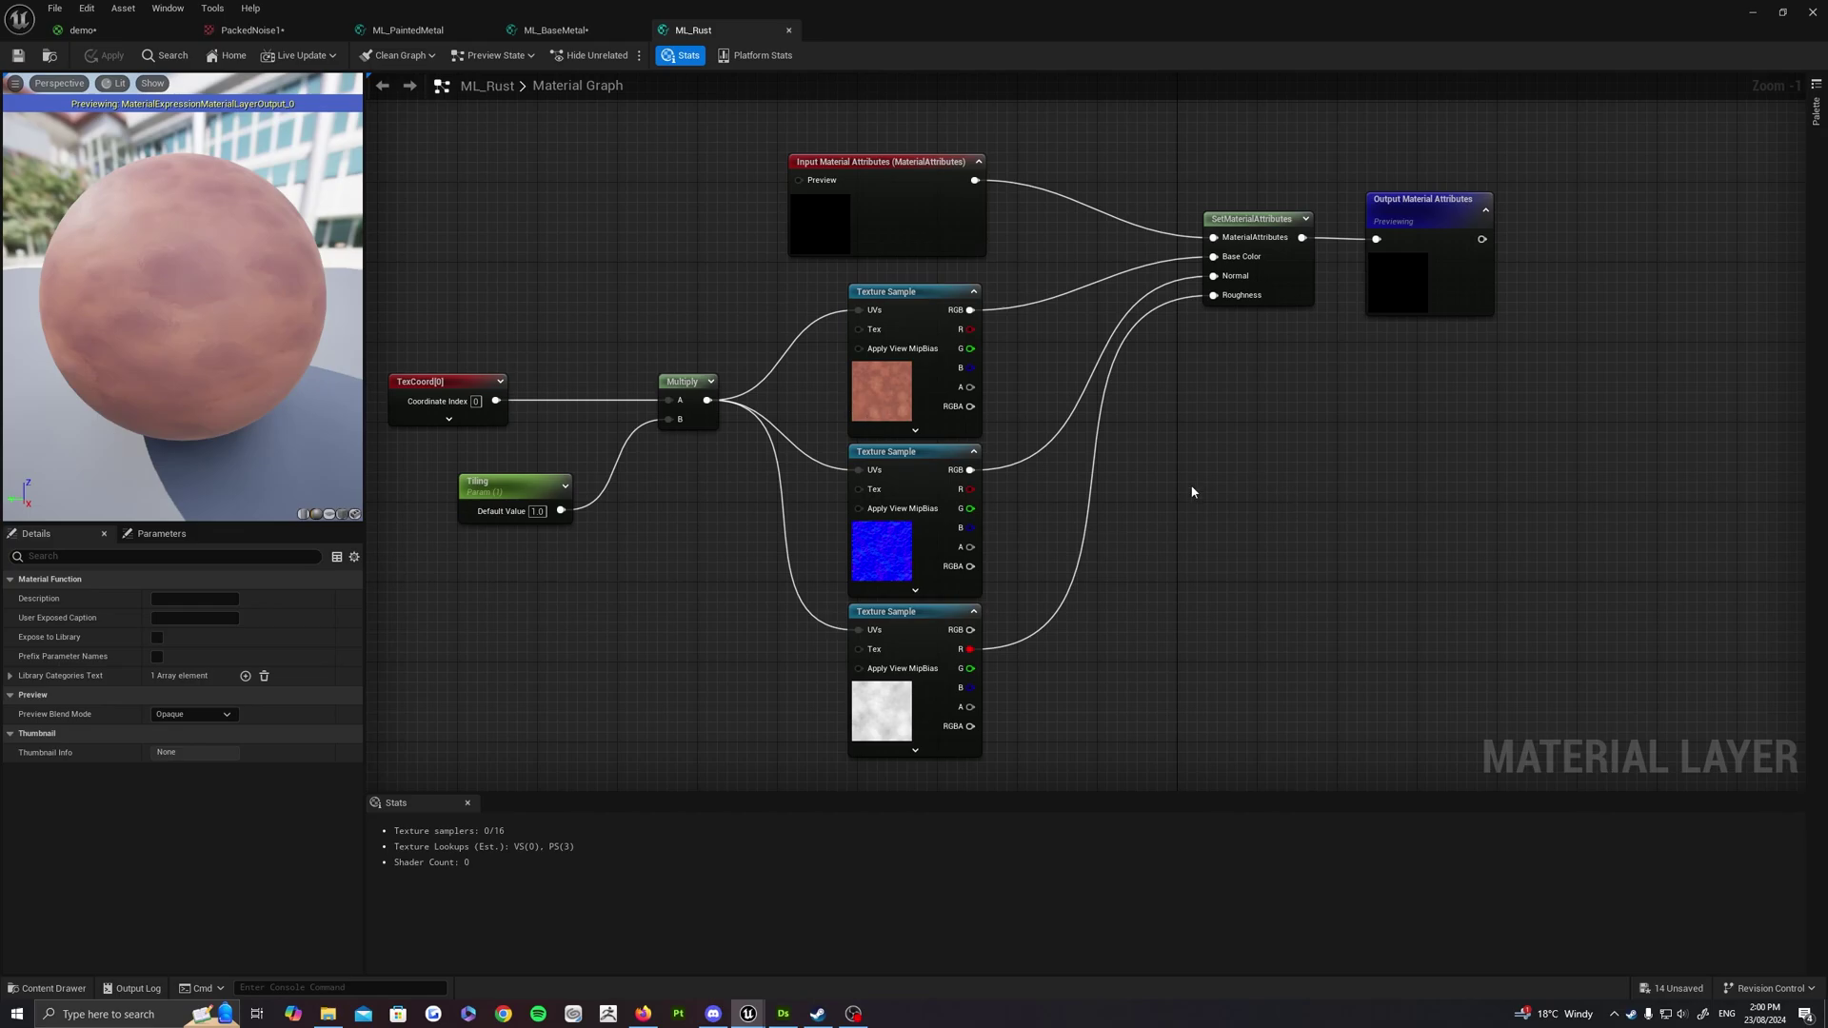
pyautogui.moveTo(1172, 486); pyautogui.dragTo(1158, 488, button='right')
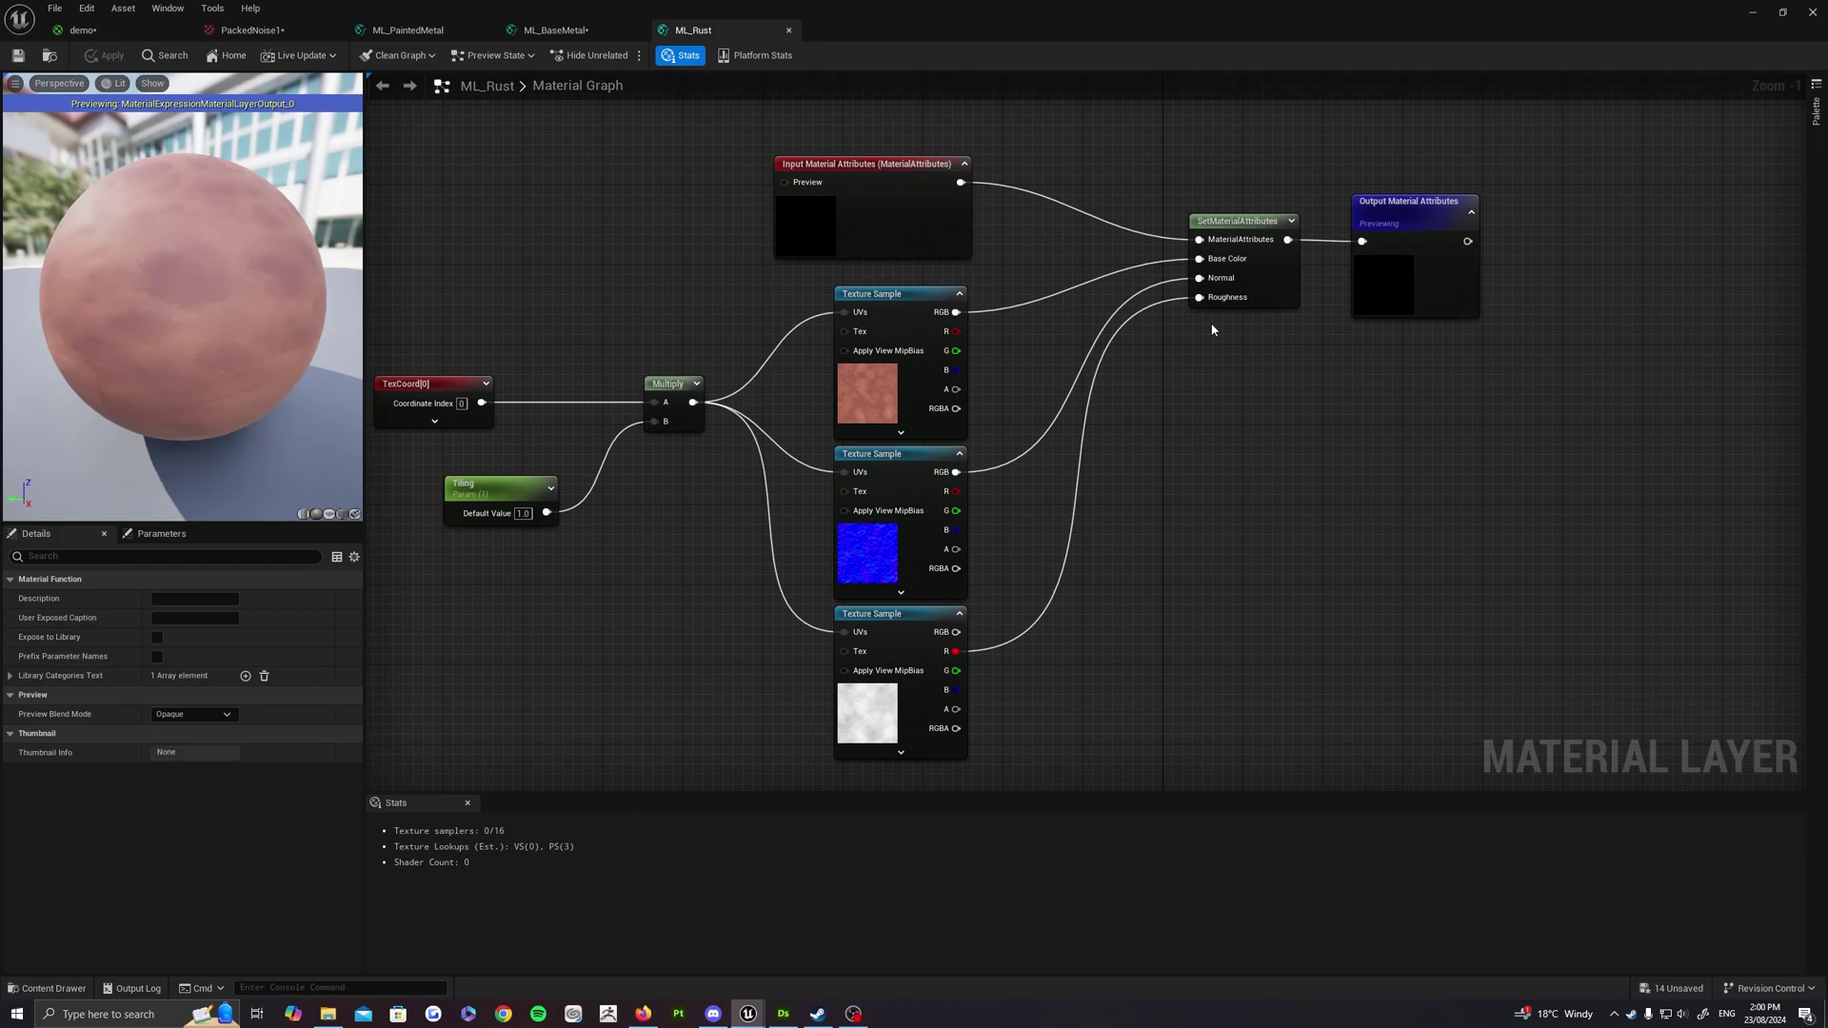
# Return to the level and create a Material Layer Blend asset named MLB_VertexBlend in the MaterialLayerVideo folder
pyautogui.click(1758, 13)
pyautogui.click(786, 902)
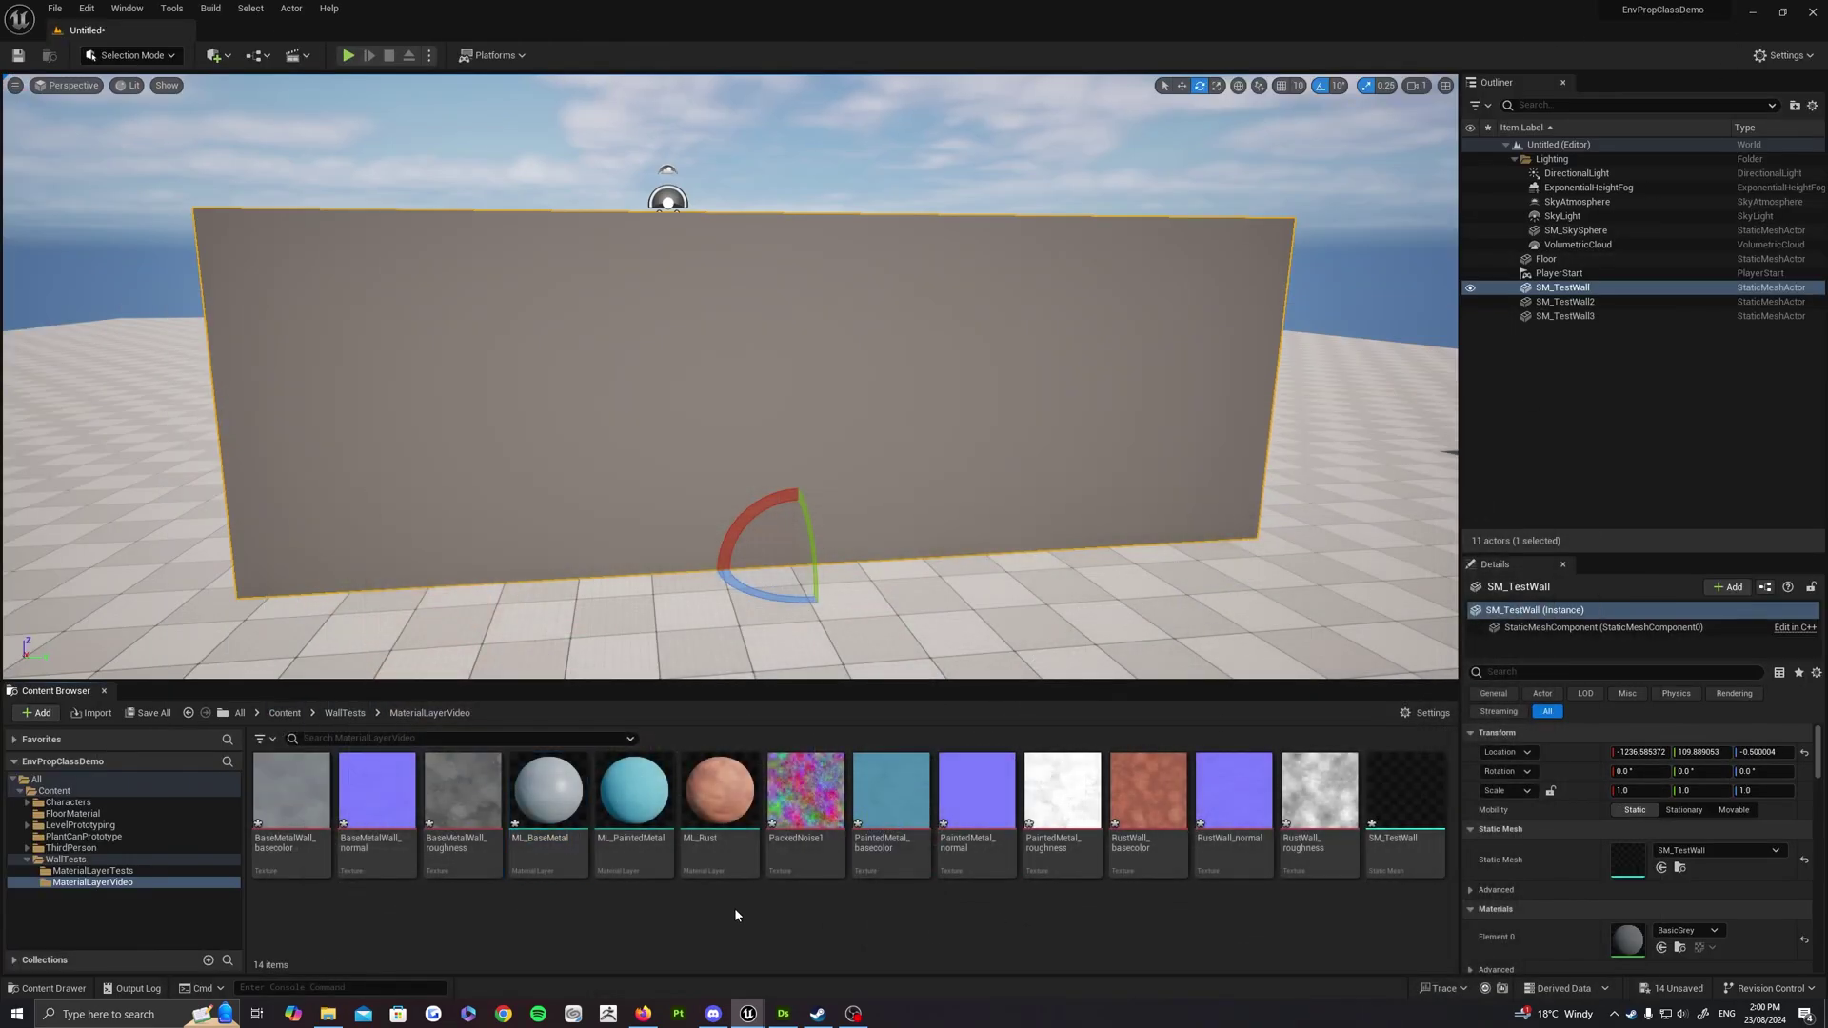
pyautogui.rightClick(734, 906)
pyautogui.moveTo(840, 754)
pyautogui.moveTo(843, 787)
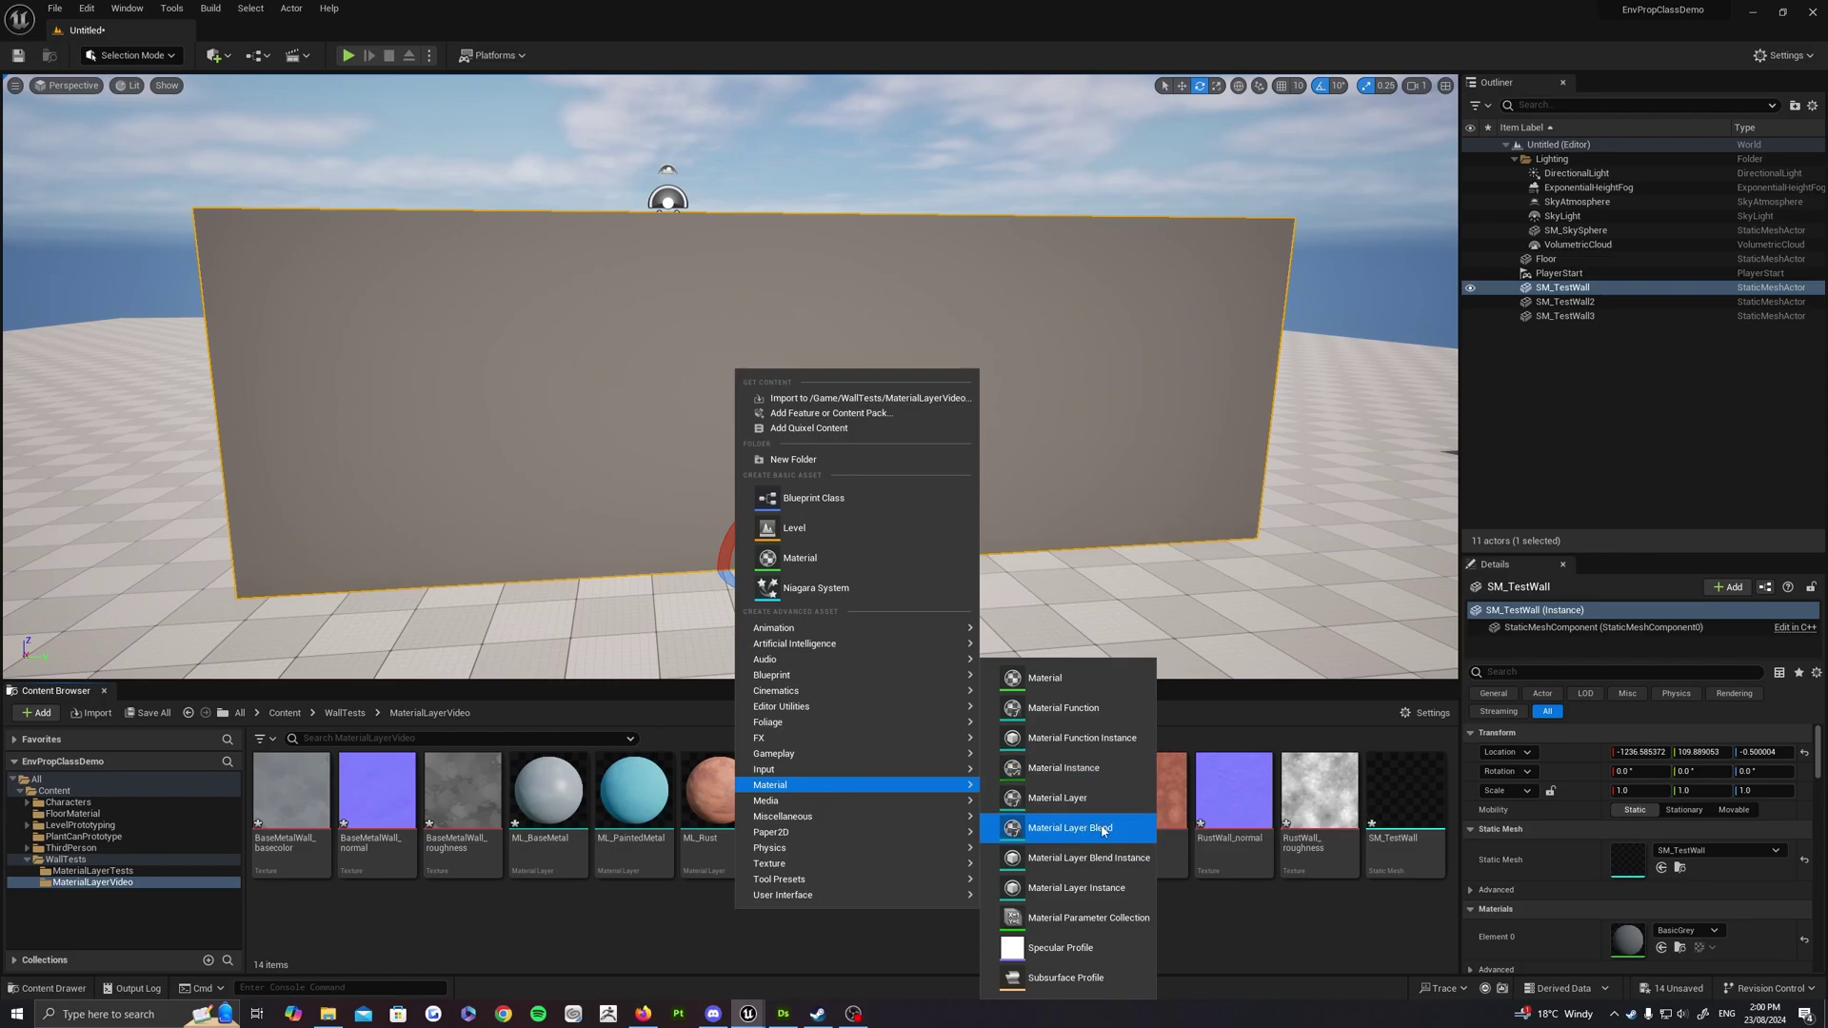
pyautogui.click(1071, 828)
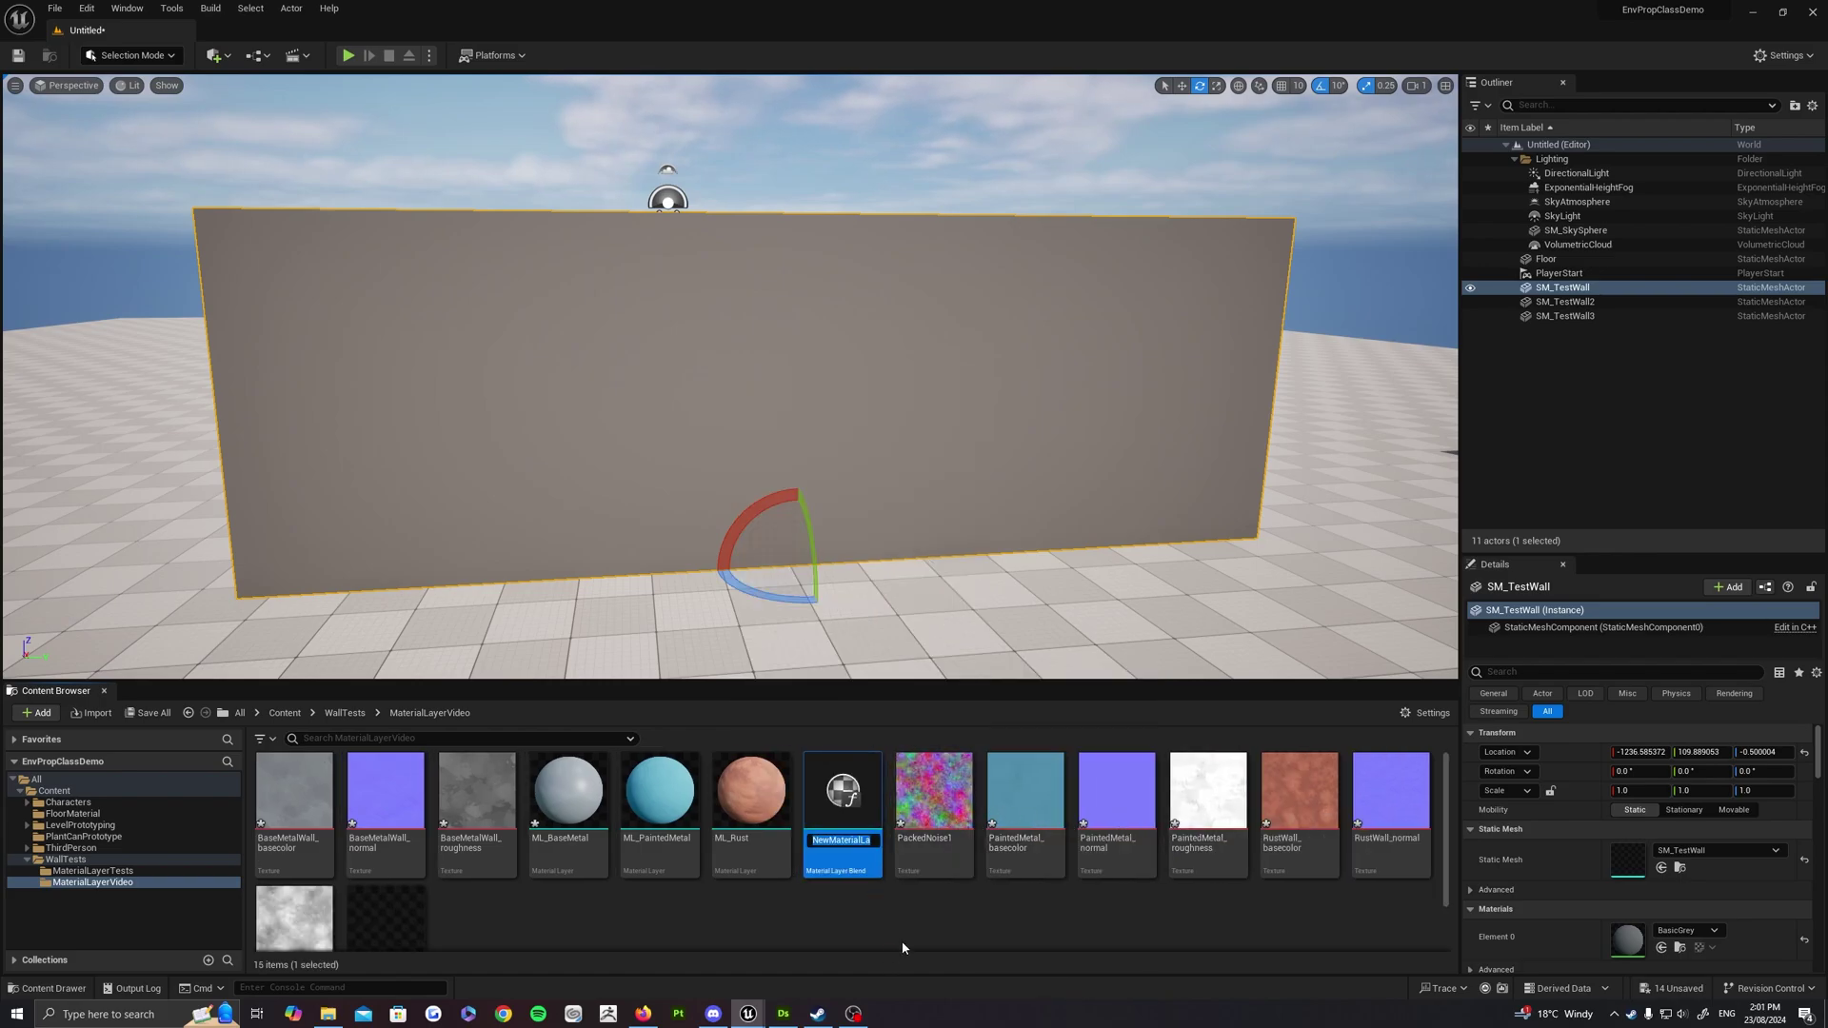
pyautogui.write('MLB')
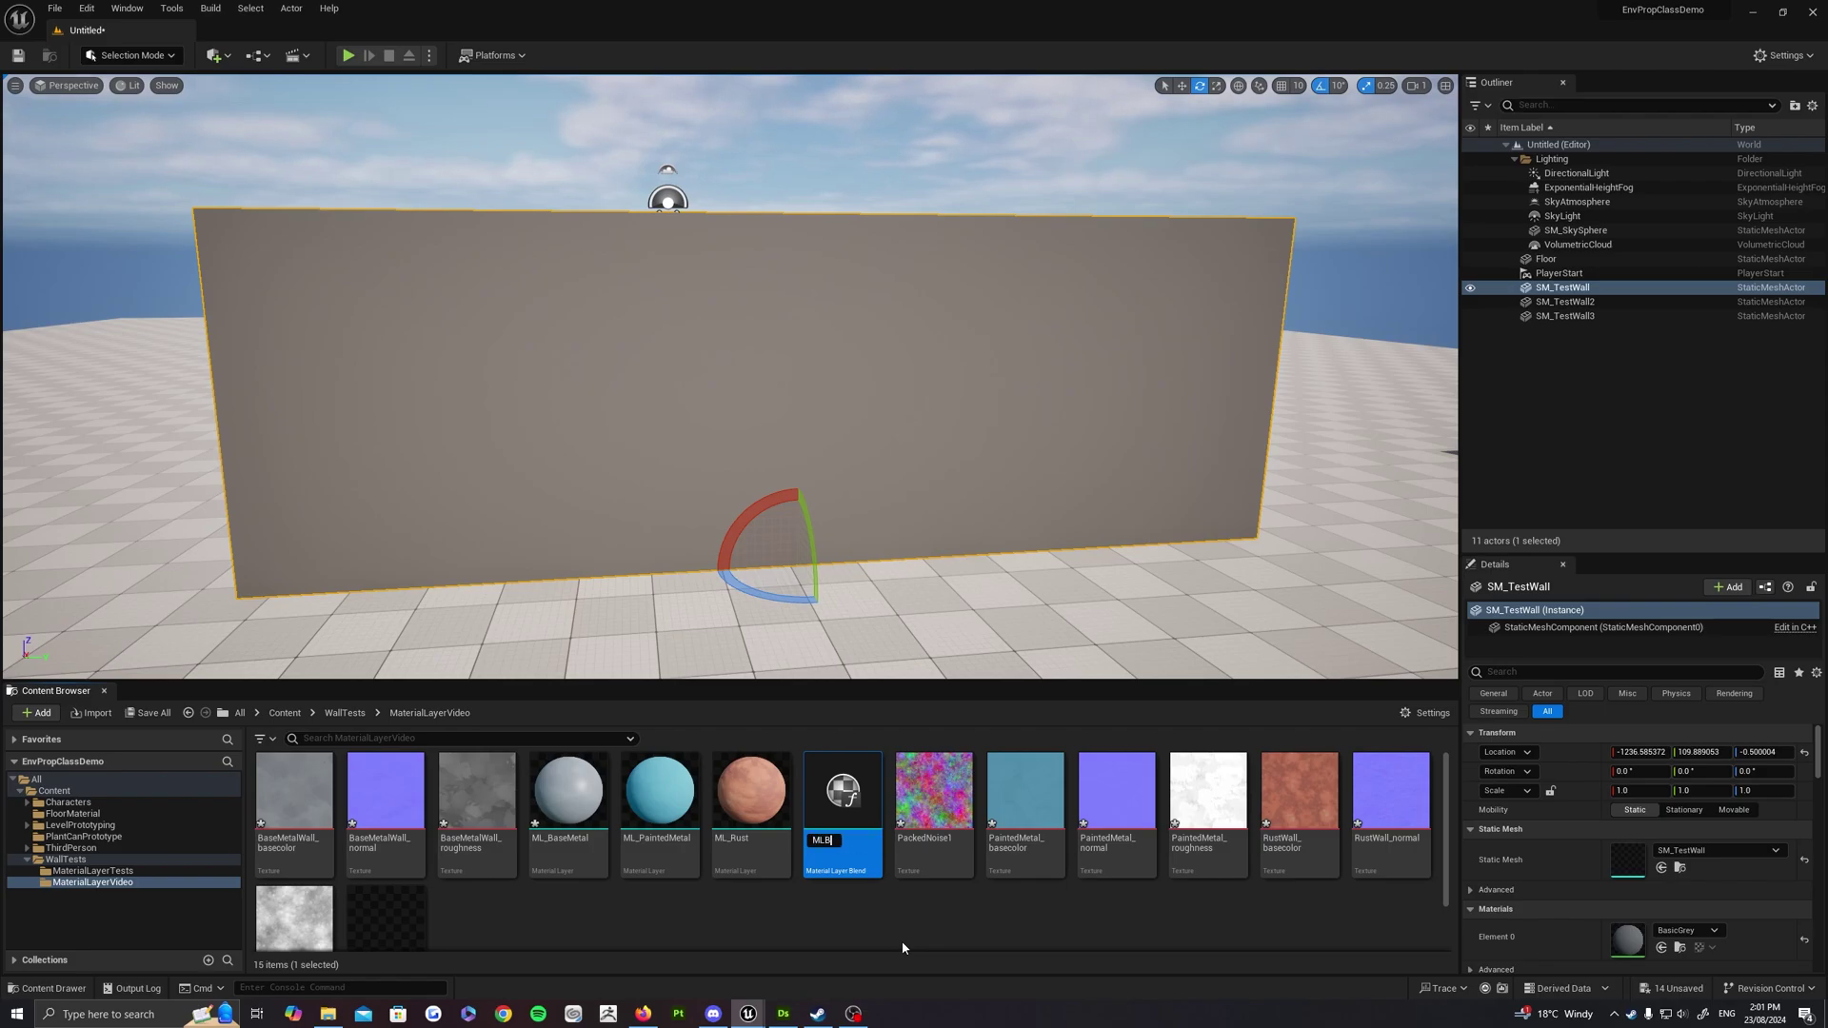
pyautogui.write('_VertexBlend')
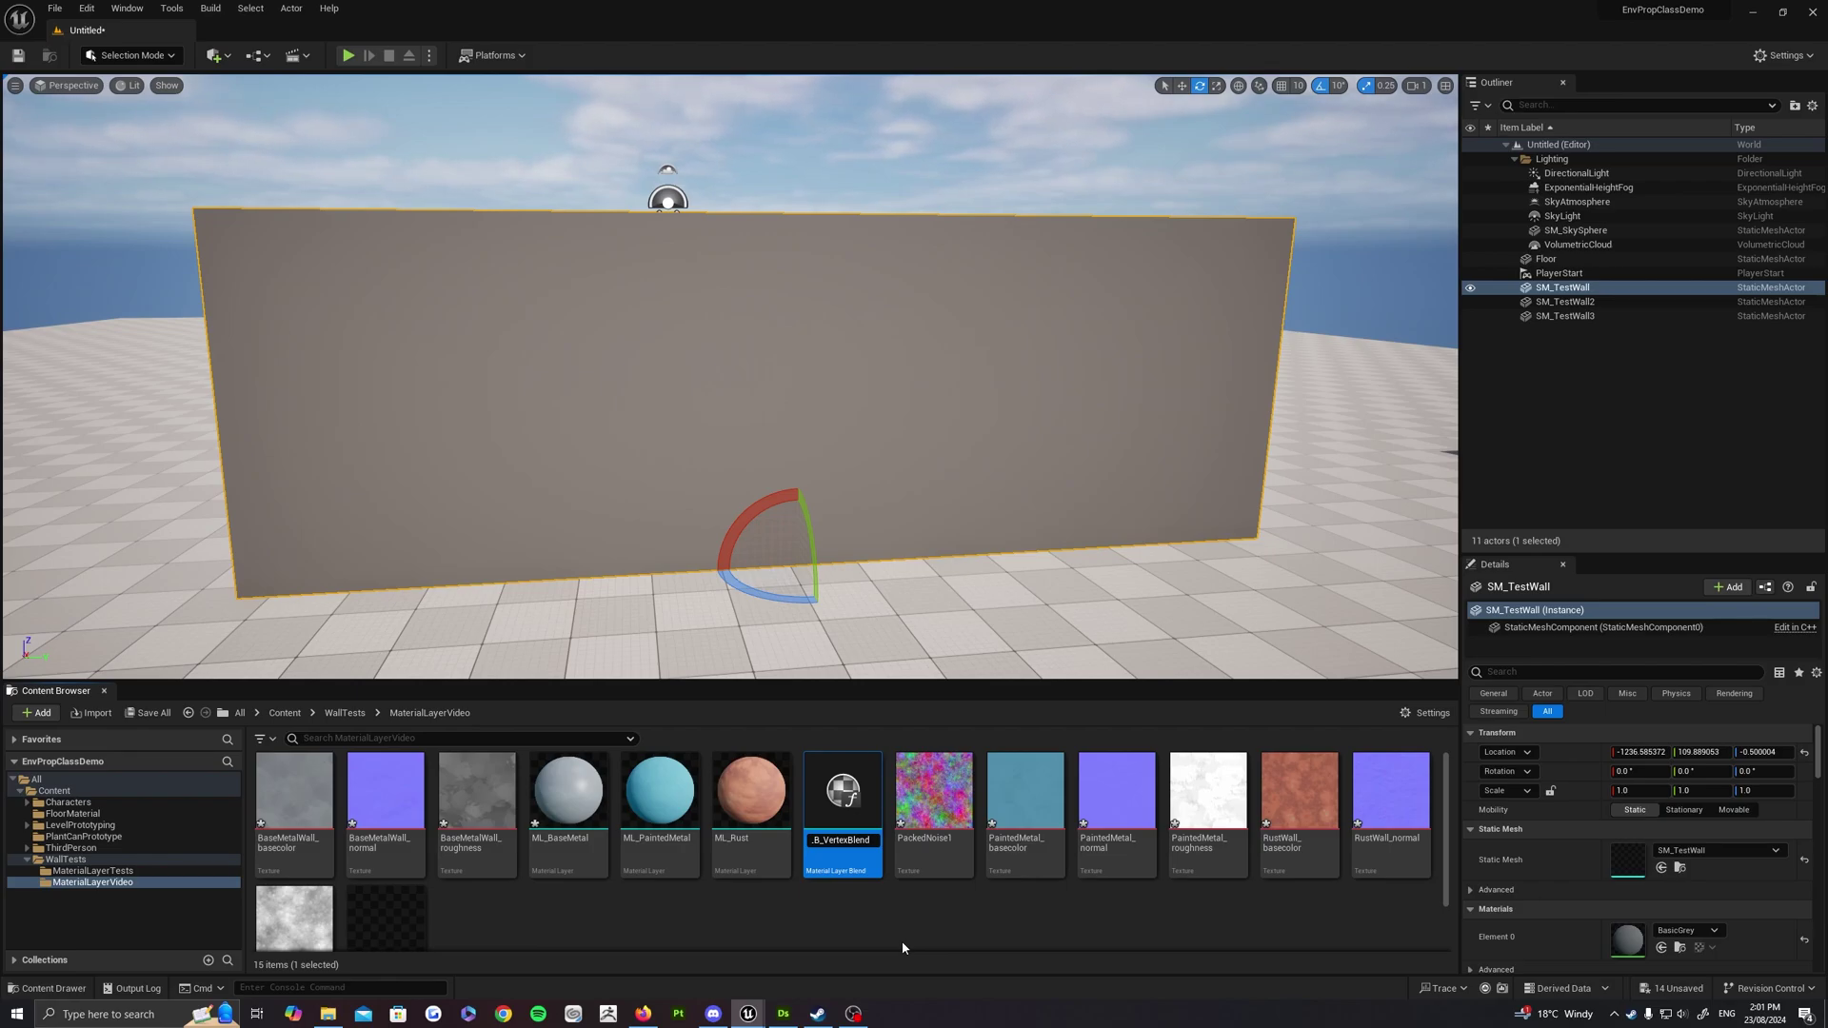
pyautogui.press('Return')
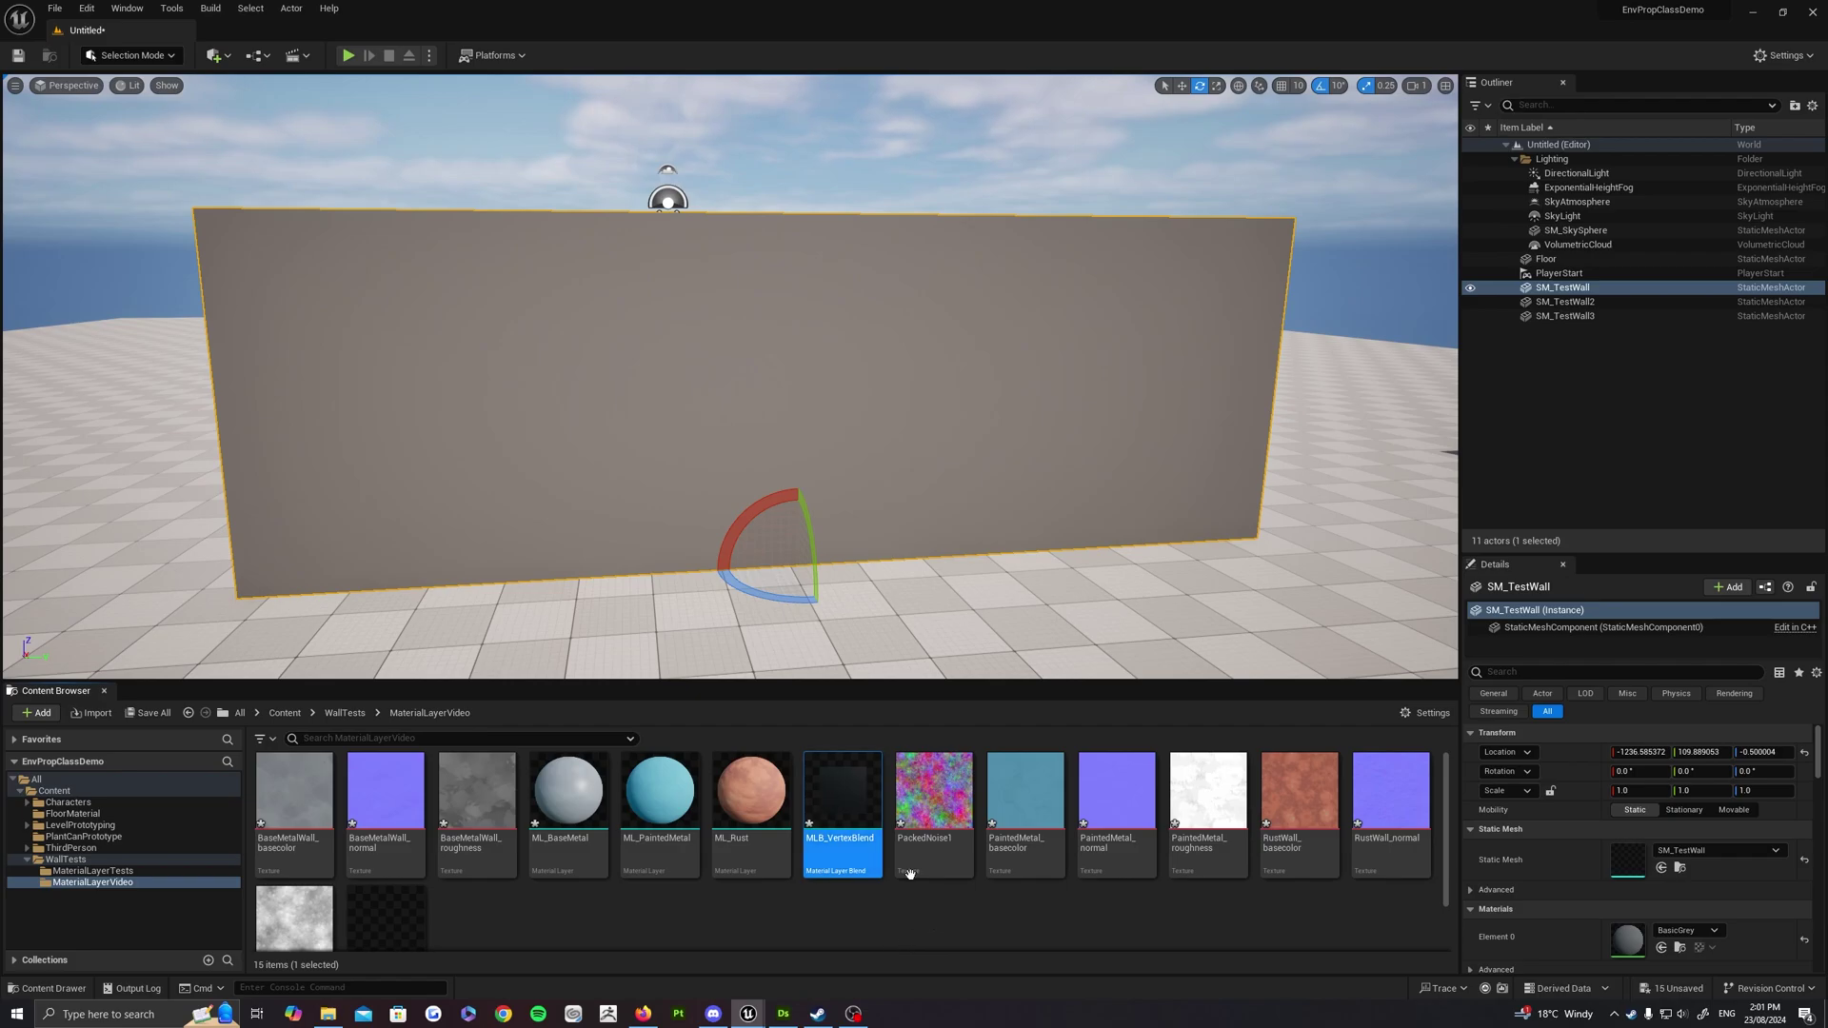
# Open MLB_VertexBlend and move the Input Bottom Layer and Input Top Layer nodes further left of BlendMaterialAttributes
pyautogui.doubleClick(846, 804)
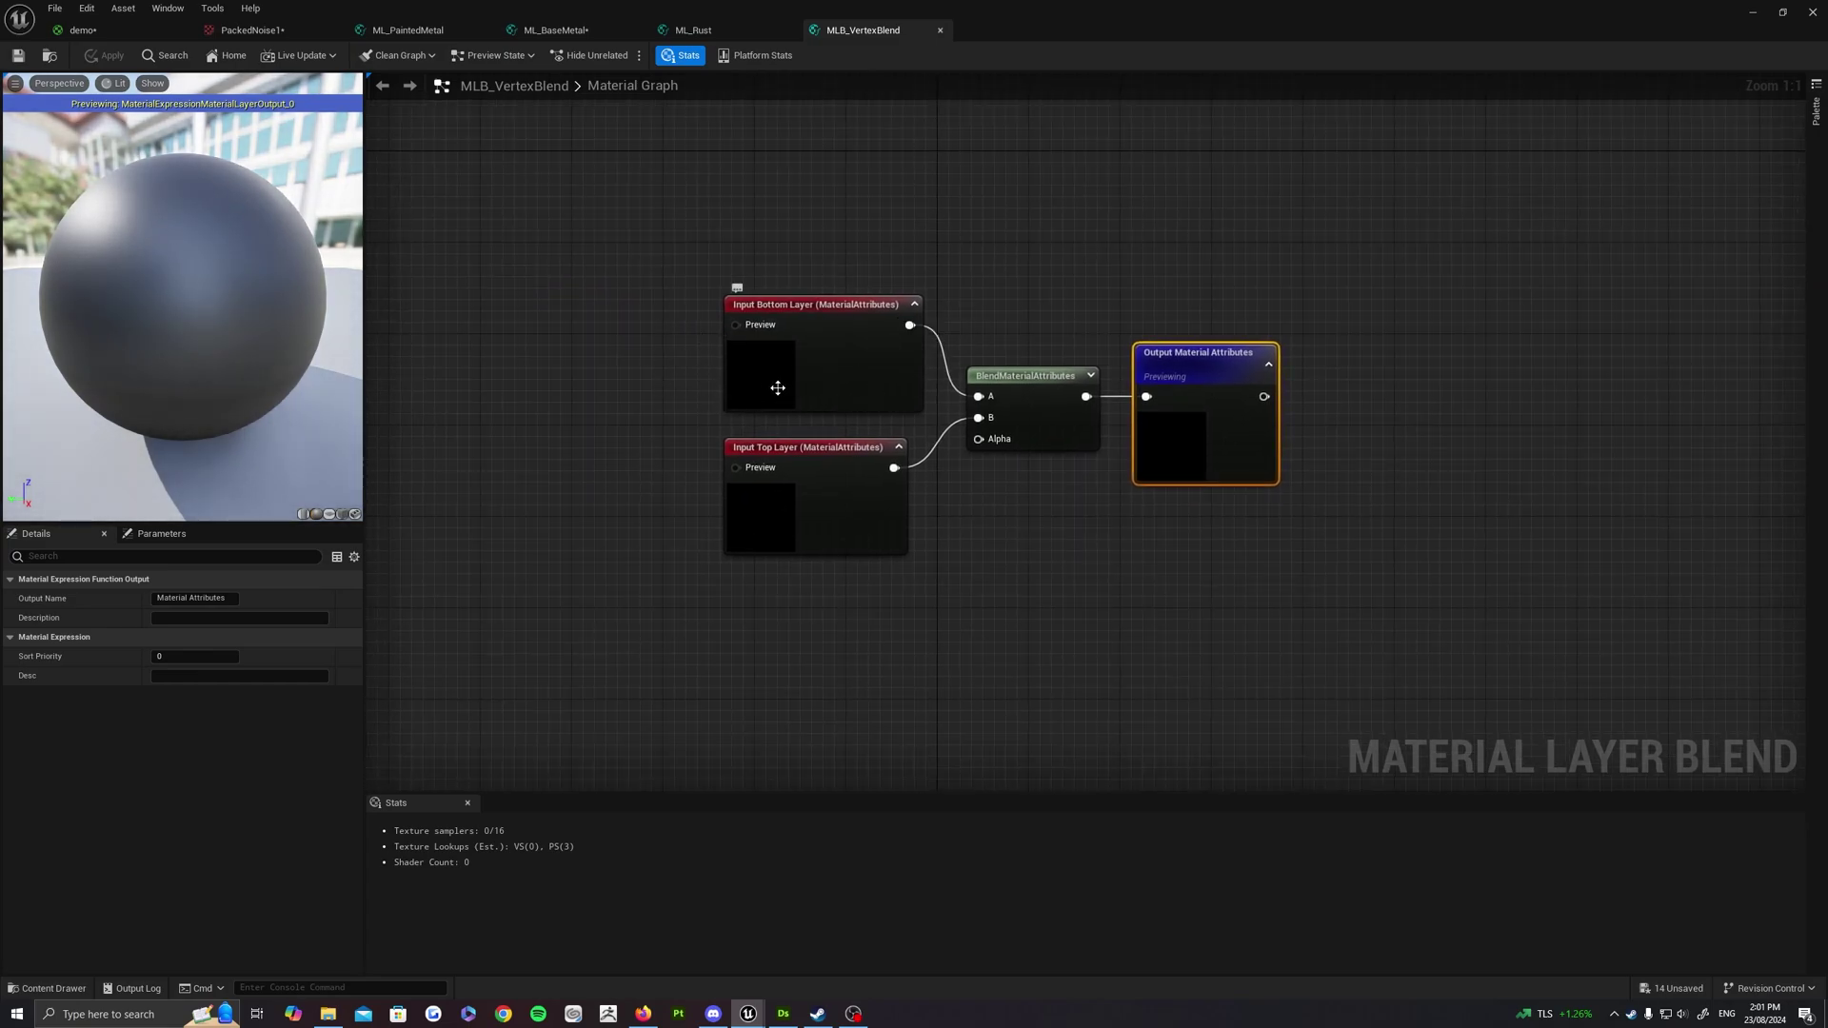
pyautogui.moveTo(653, 343); pyautogui.dragTo(827, 507)
pyautogui.moveTo(843, 378); pyautogui.dragTo(622, 364)
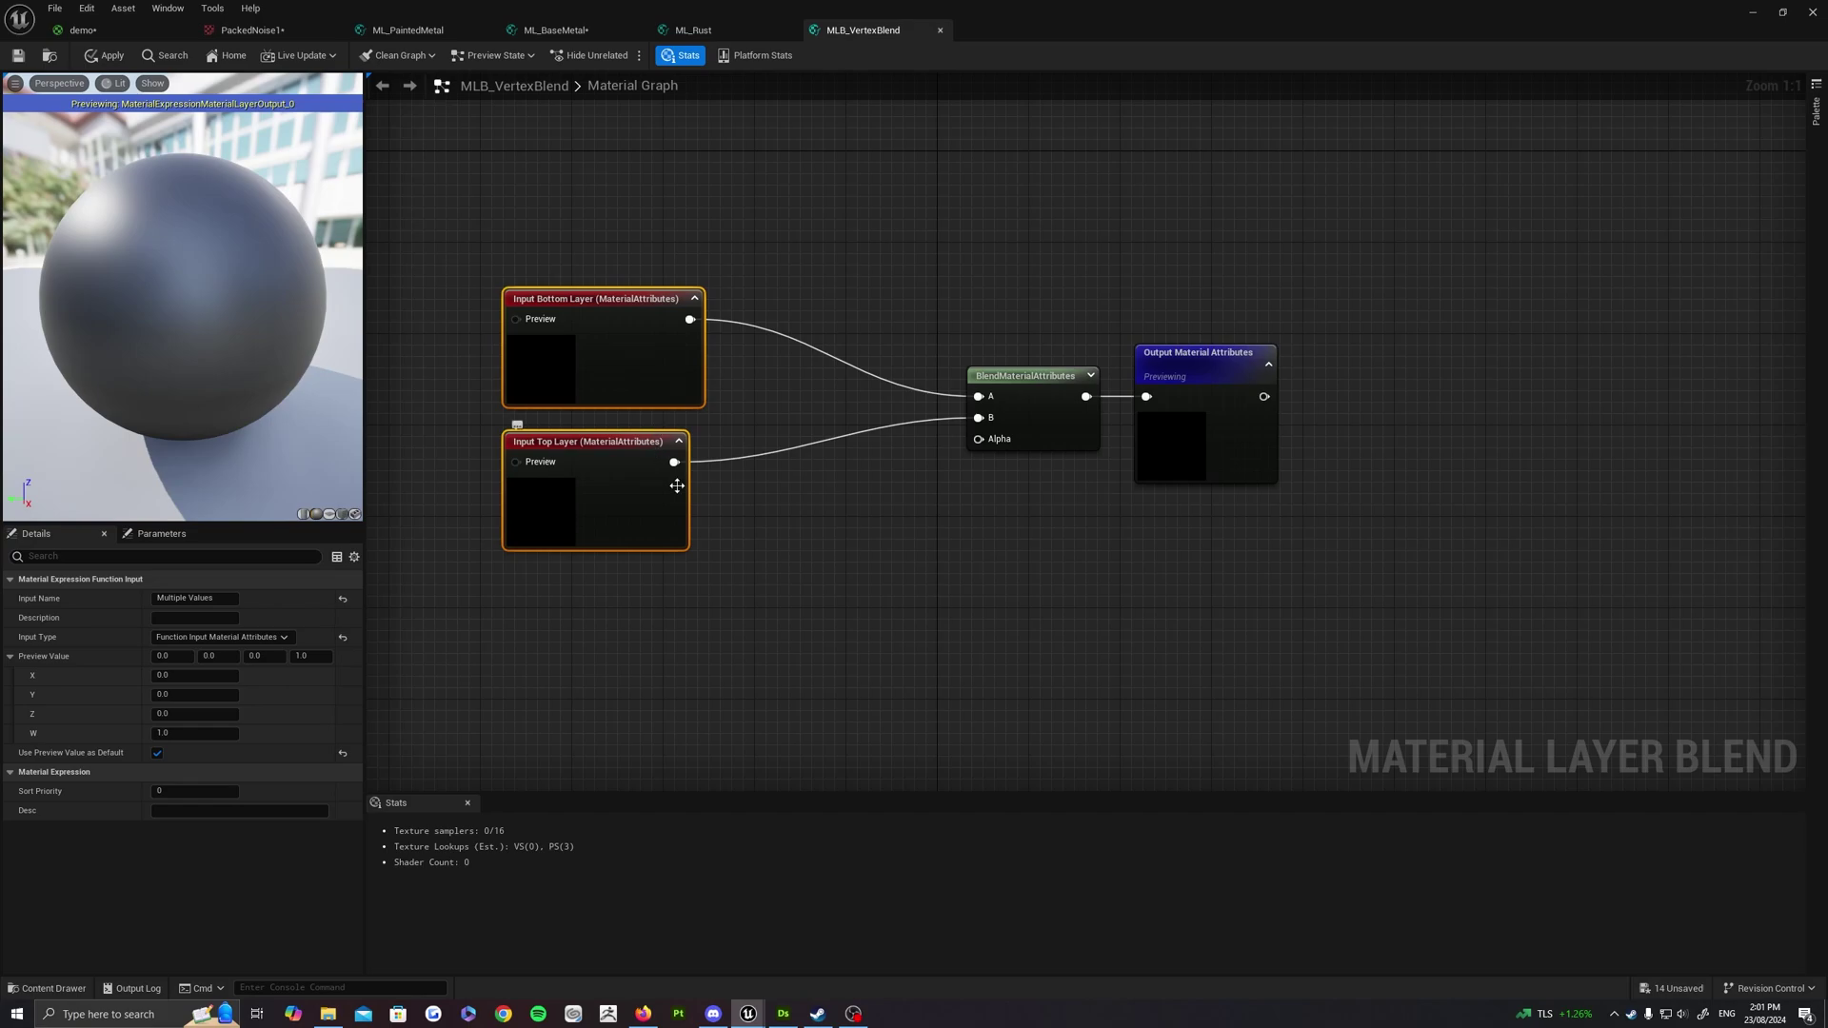
# Add a Vertex Color node to the MLB_VertexBlend graph and place it below the Input Top Layer node
pyautogui.click(999, 473)
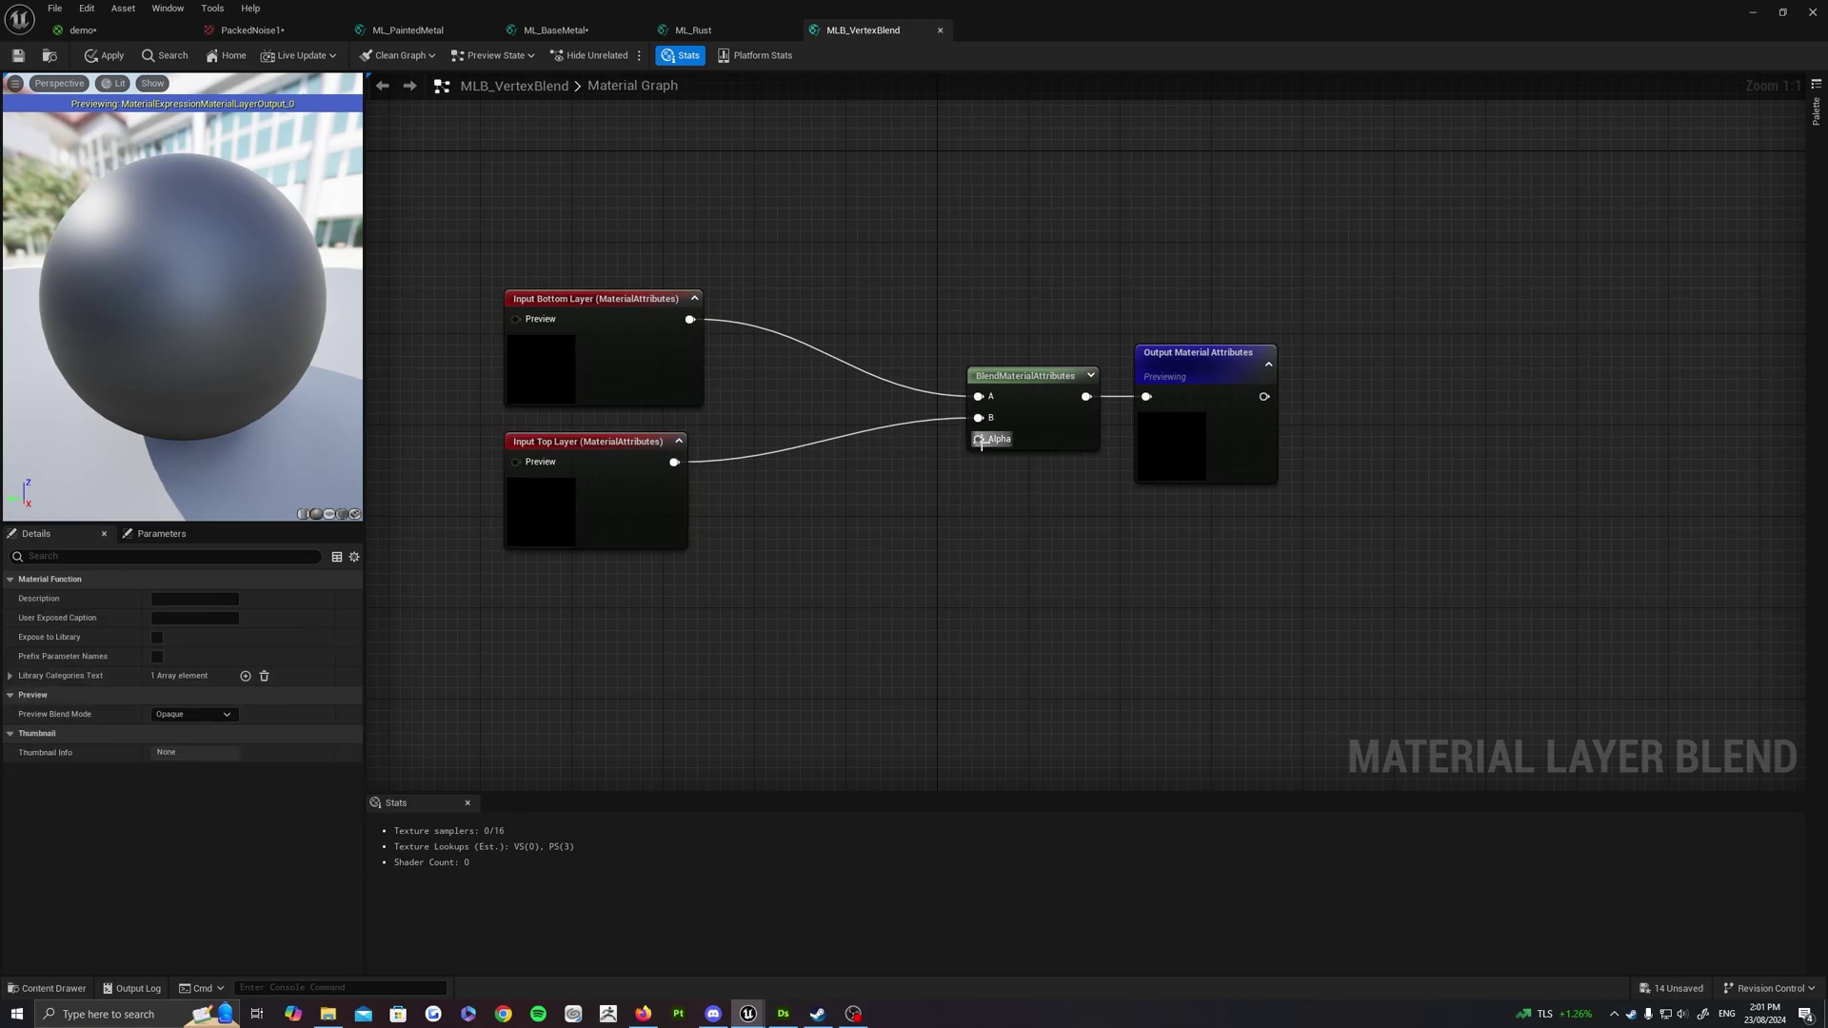
pyautogui.moveTo(933, 542)
pyautogui.mouseDown(button='right')
pyautogui.moveTo(967, 467)
pyautogui.moveTo(958, 552)
pyautogui.moveTo(939, 557)
pyautogui.mouseUp(button='right')
pyautogui.moveTo(967, 480); pyautogui.dragTo(1004, 432, button='right')
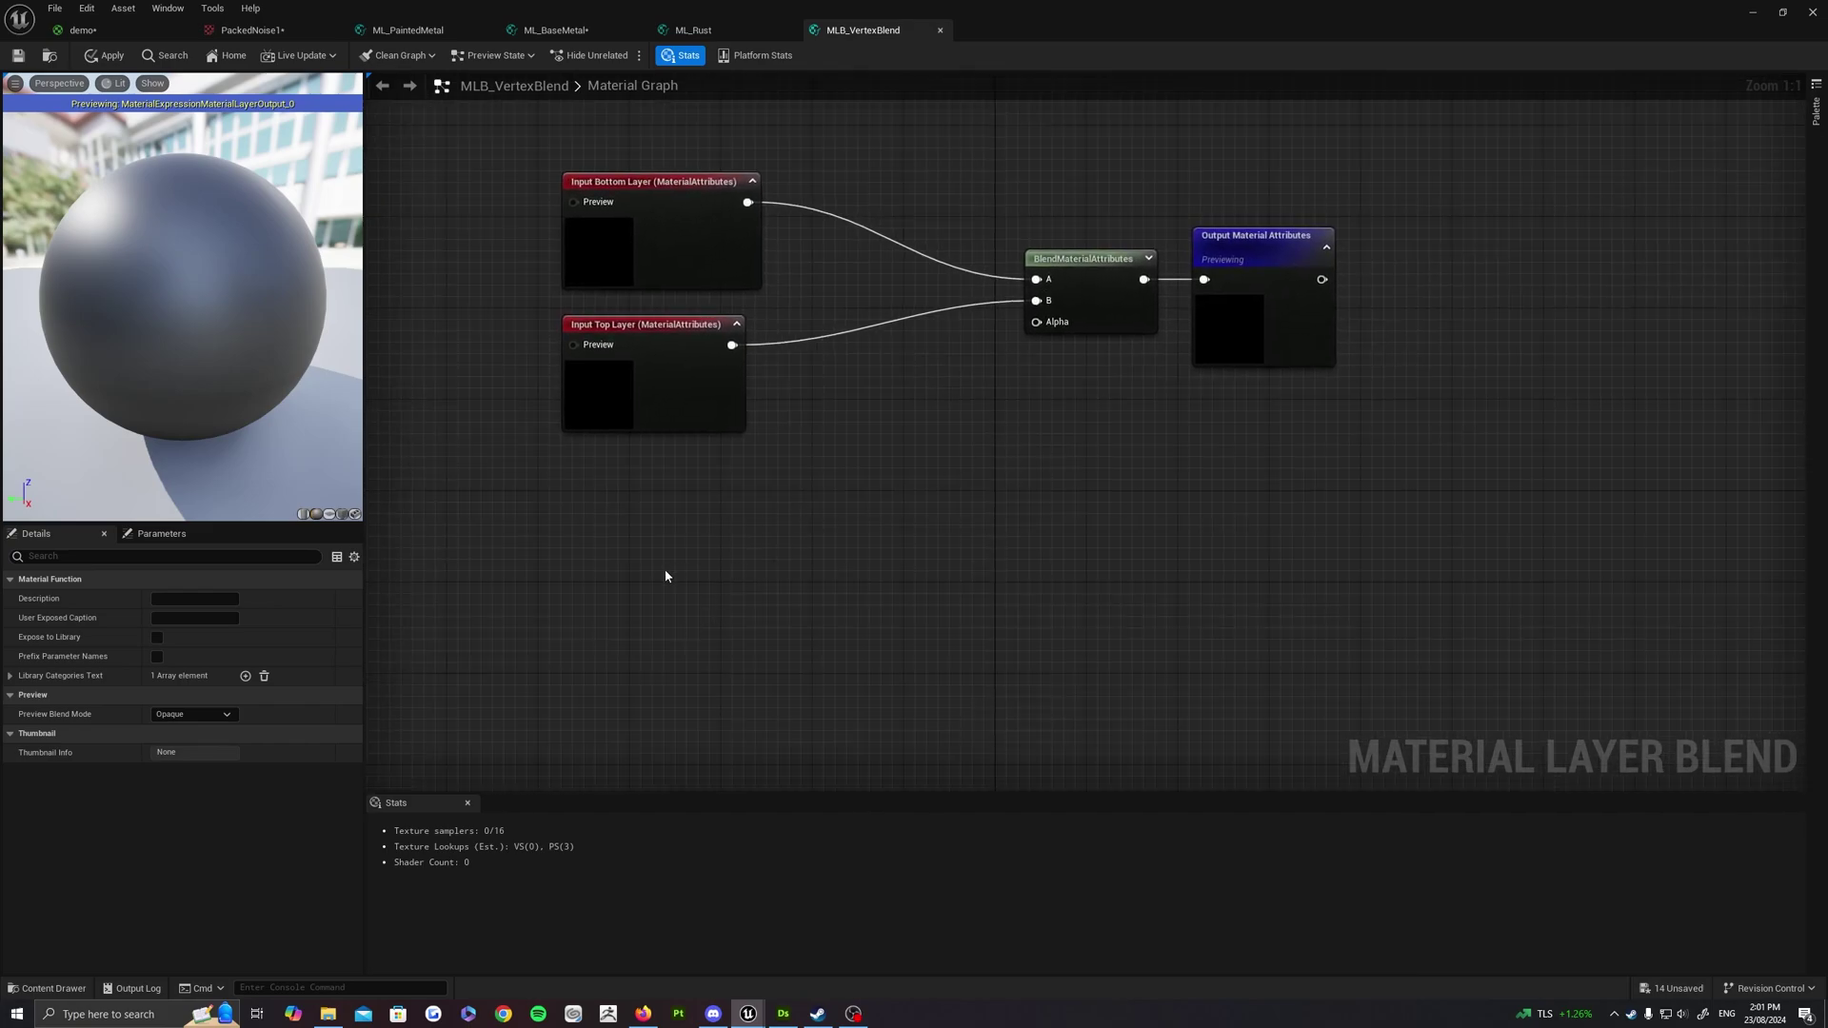
pyautogui.rightClick(621, 591)
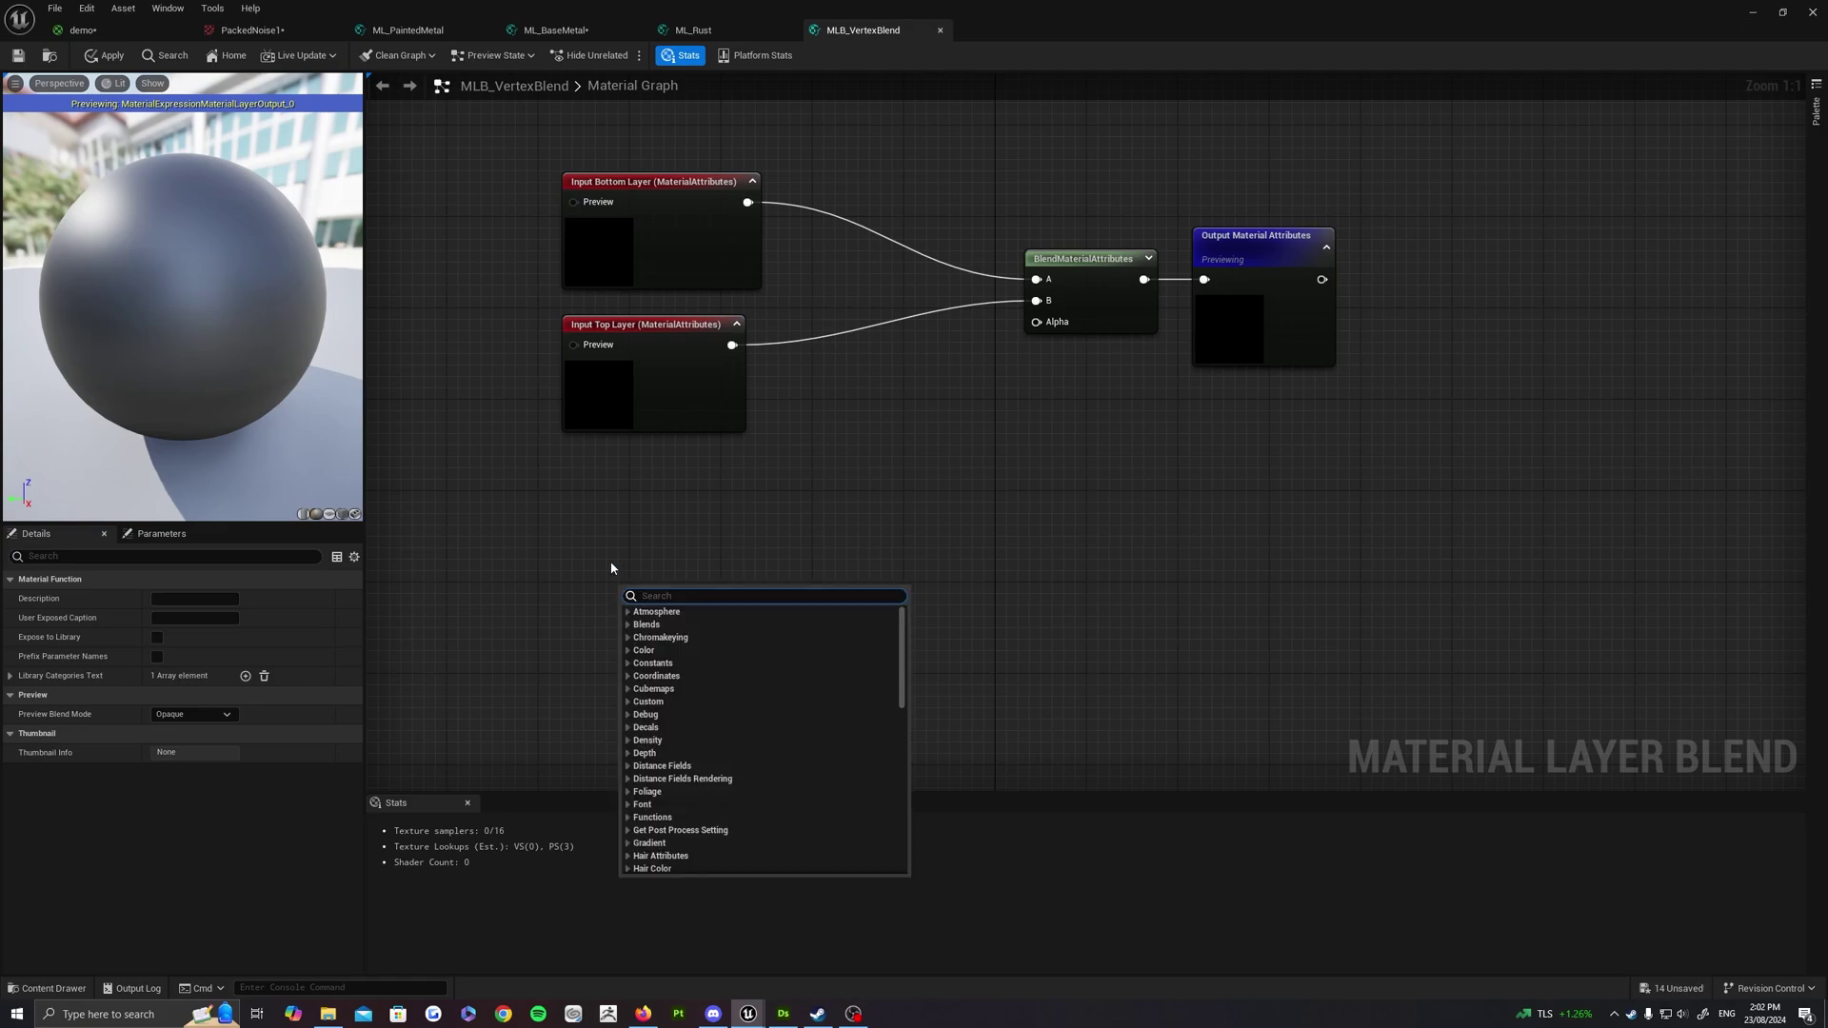
pyautogui.write('vert')
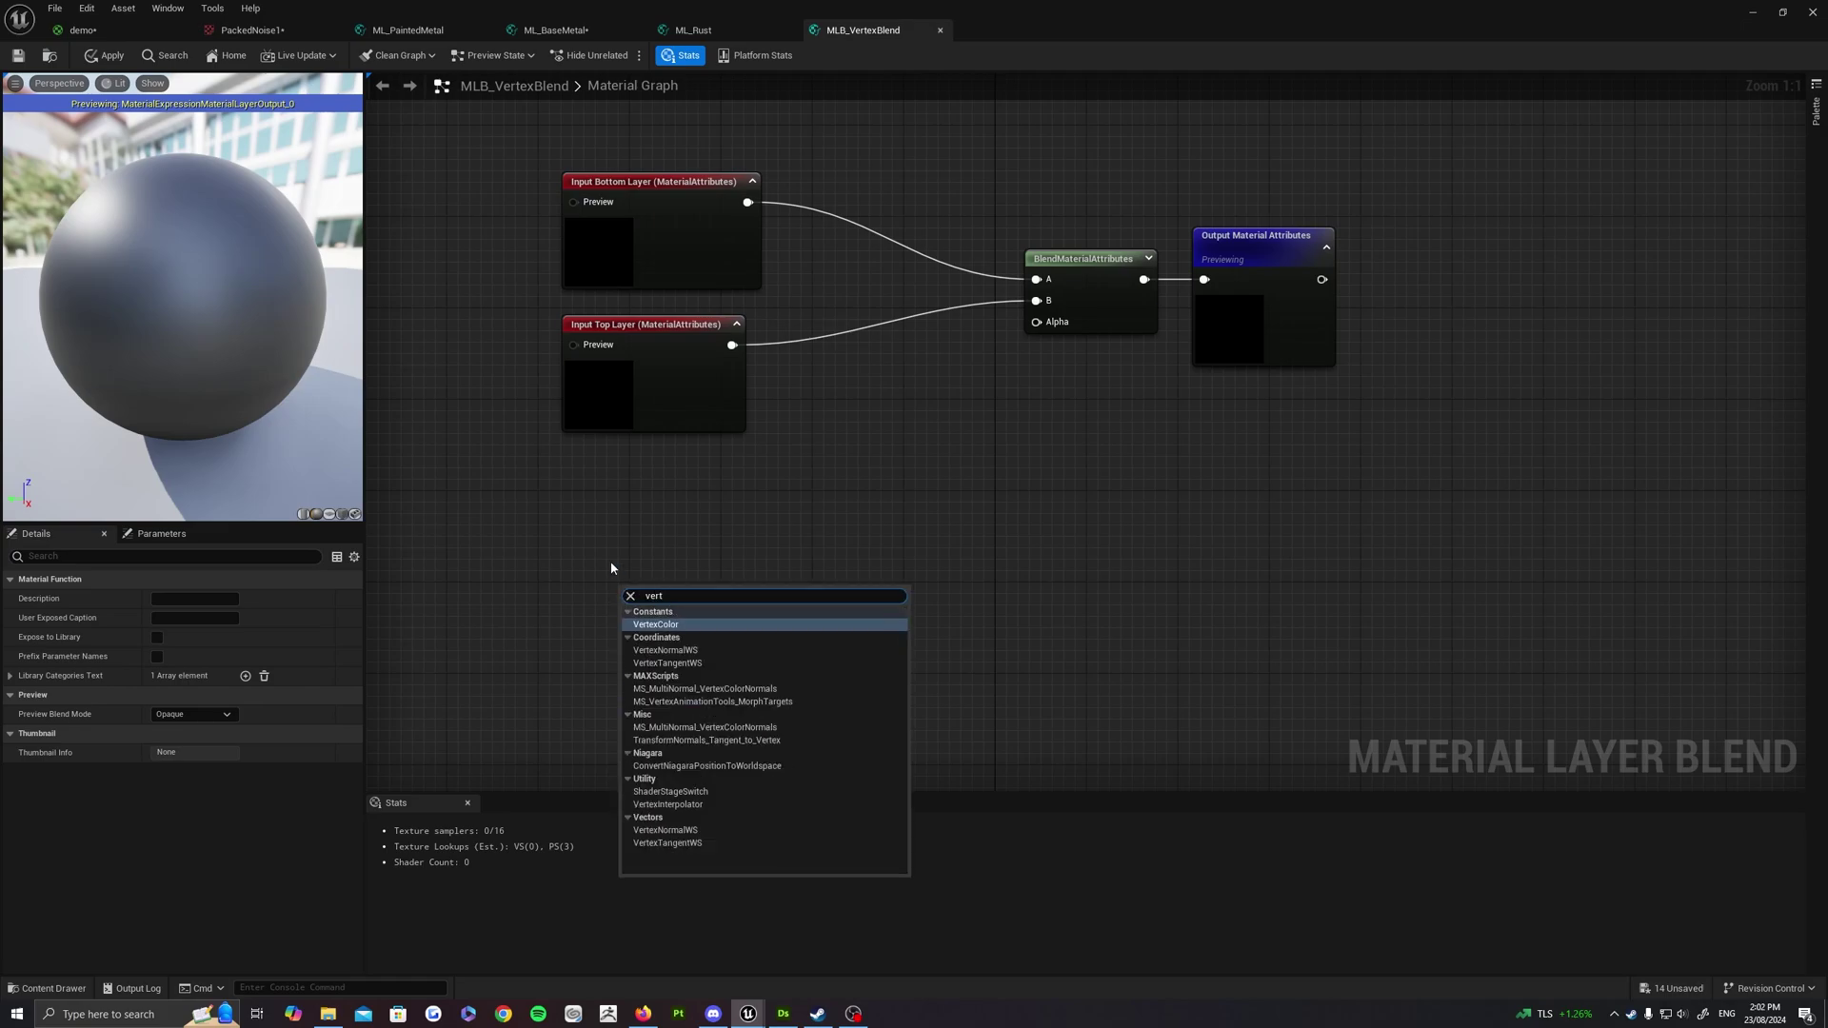
pyautogui.press('Return')
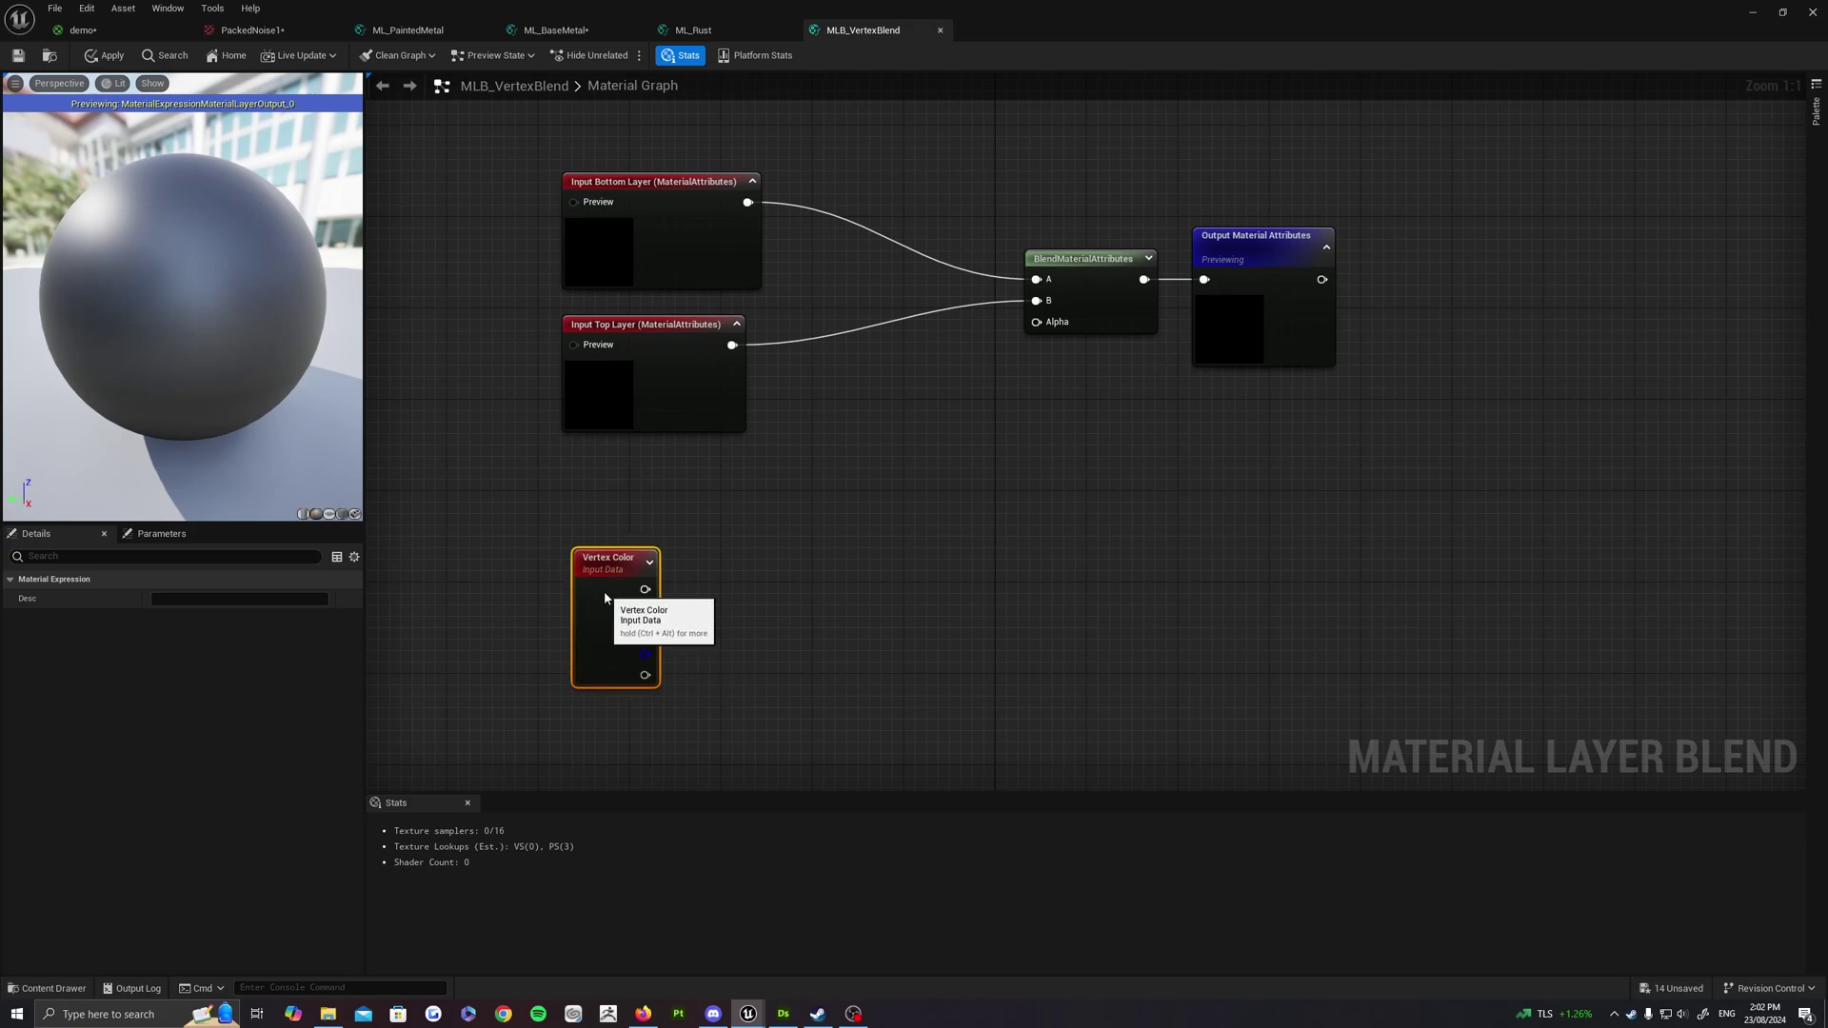
pyautogui.moveTo(605, 595); pyautogui.dragTo(594, 584)
pyautogui.moveTo(698, 575); pyautogui.dragTo(700, 544, button='right')
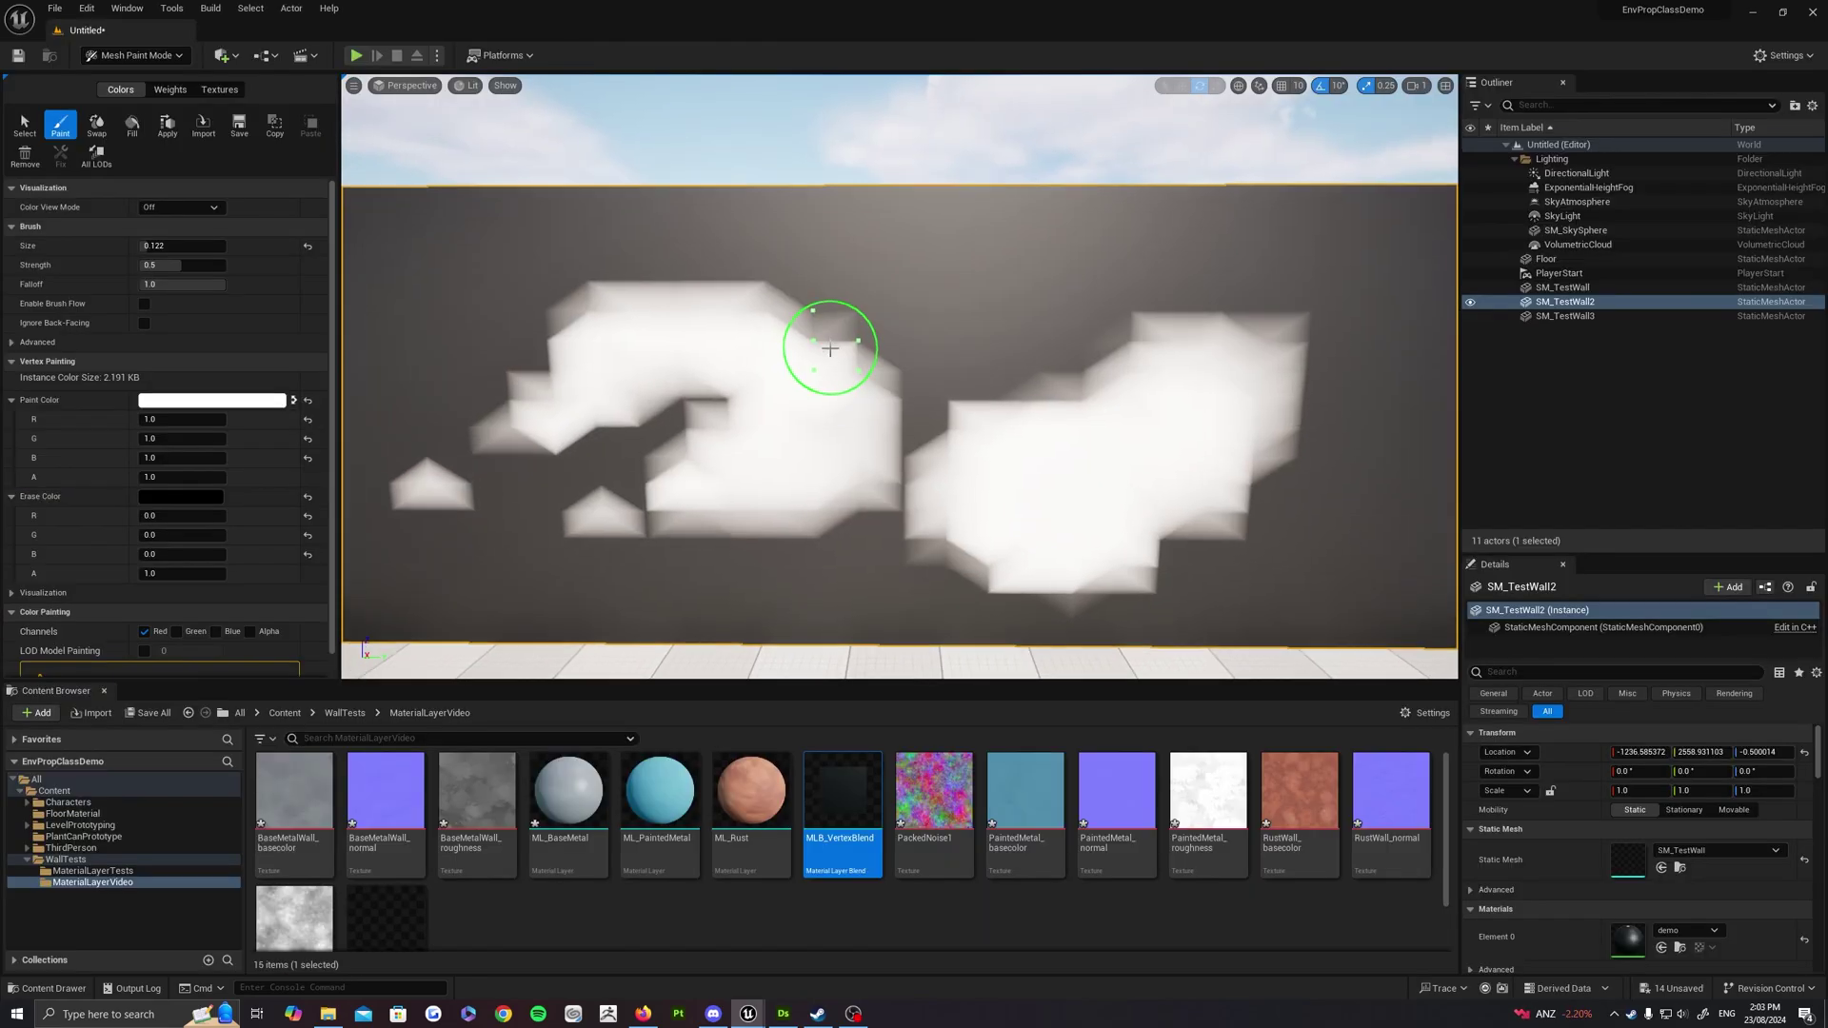
# Erase part of the upper white vertex paint on SM_TestWall2 and swap the paint and erase colors
pyautogui.moveTo(884, 299)
pyautogui.keyDown('shift'); pyautogui.mouseDown()
pyautogui.moveTo(759, 384)
pyautogui.moveTo(829, 421)
pyautogui.moveTo(1014, 367)
pyautogui.moveTo(991, 371)
pyautogui.mouseUp(); pyautogui.keyUp('shift')
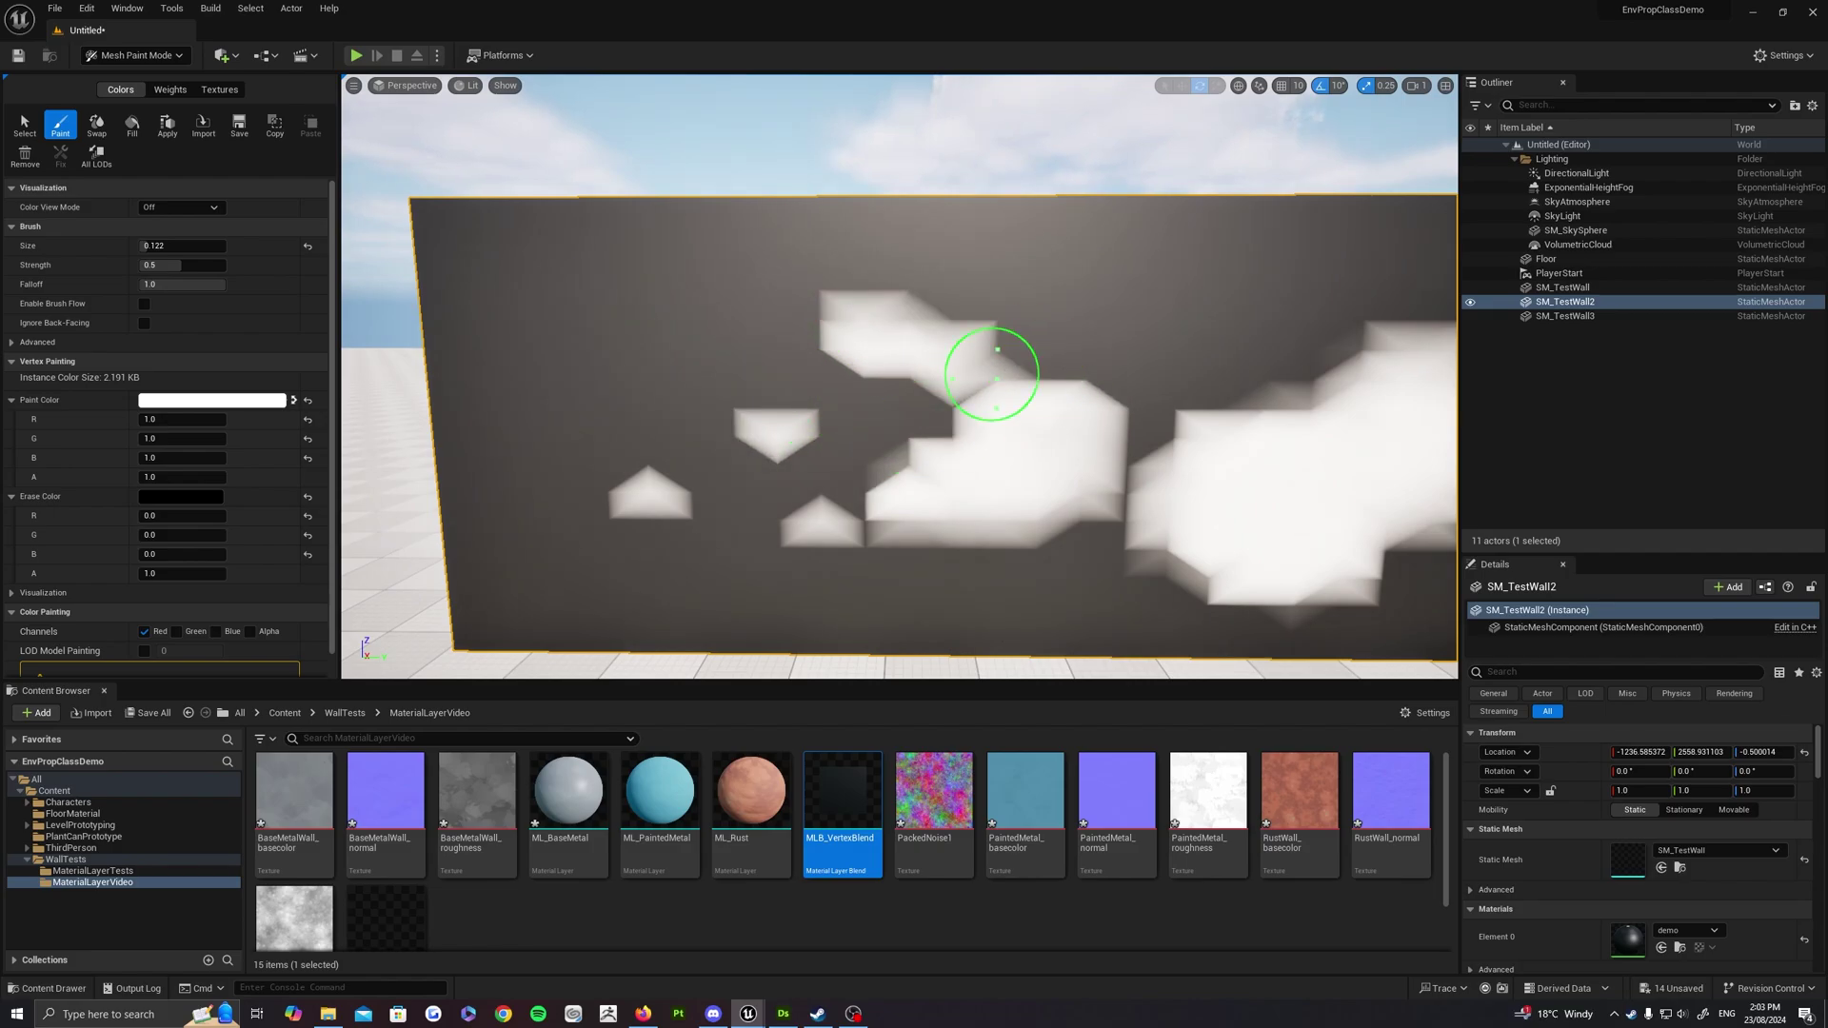
pyautogui.moveTo(991, 372)
pyautogui.mouseDown(button='right')
pyautogui.moveTo(963, 407)
pyautogui.moveTo(980, 339)
pyautogui.mouseUp(button='right')
pyautogui.press('x')
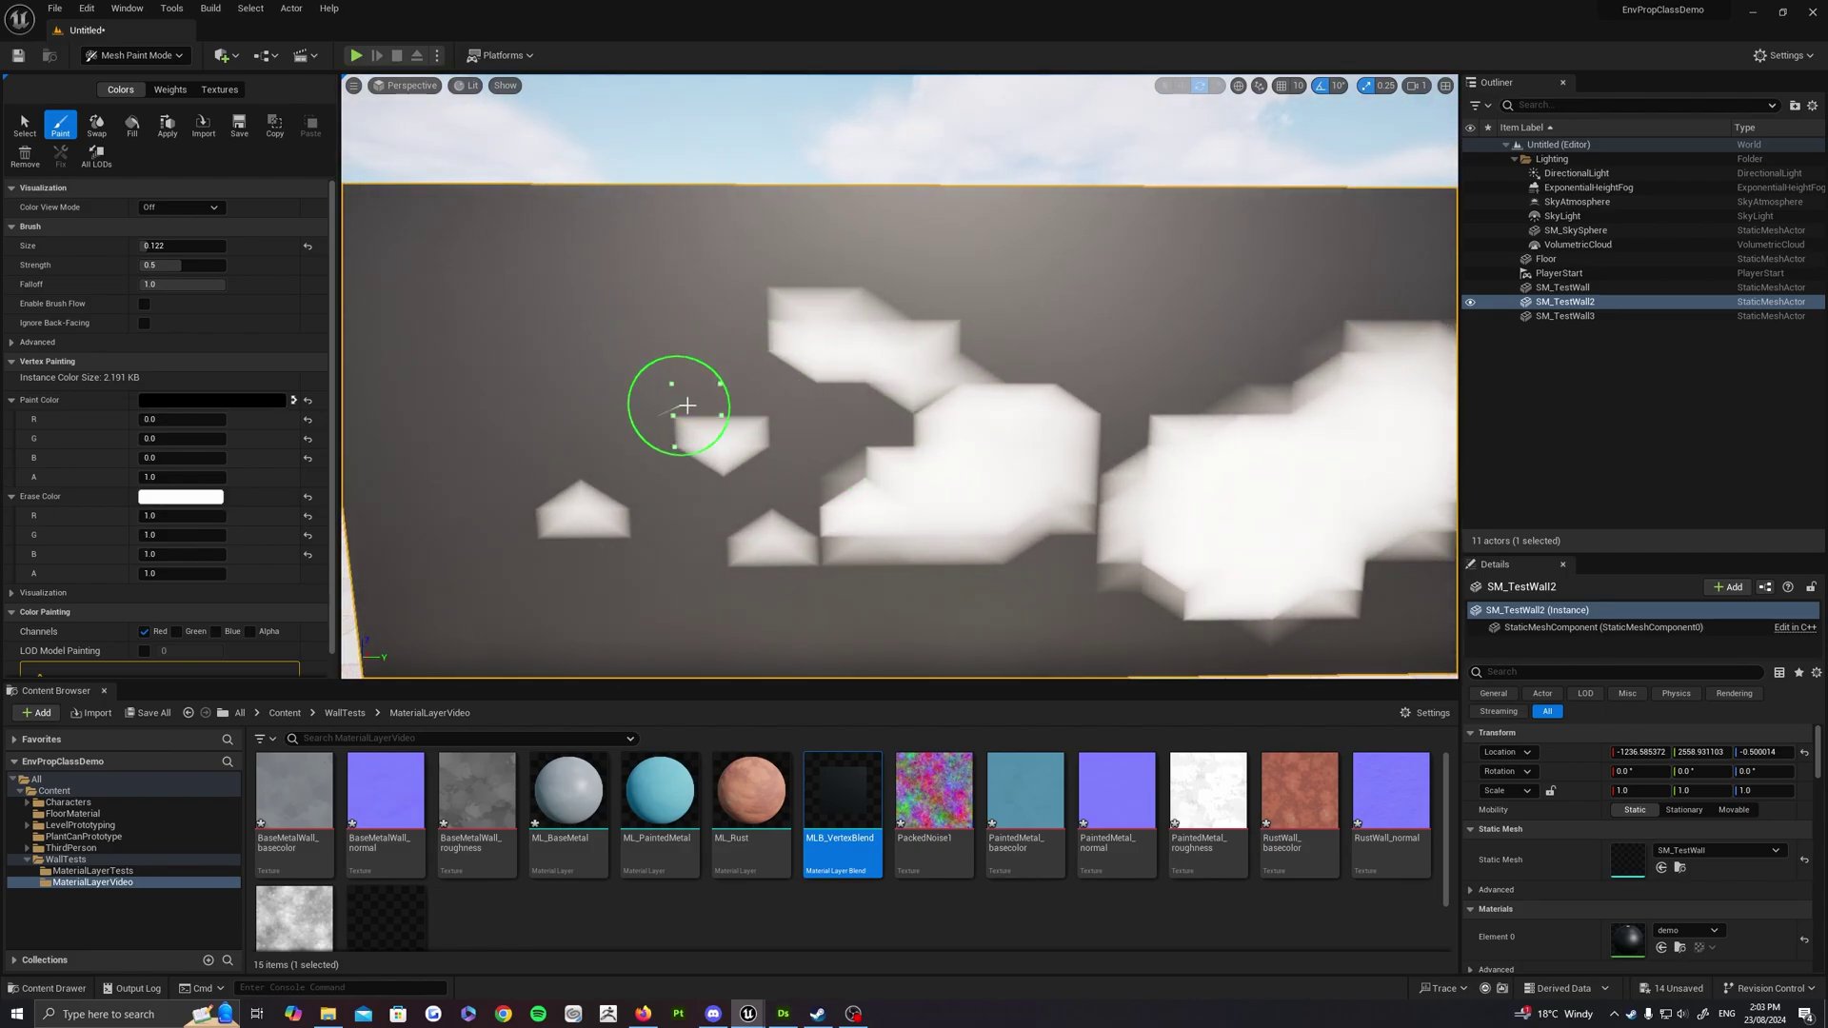
# Paint more white vertex color across SM_TestWall2, extending the existing patches and adding a separate patch near its right end
pyautogui.moveTo(685, 408)
pyautogui.keyDown('shift'); pyautogui.mouseDown()
pyautogui.moveTo(595, 385)
pyautogui.moveTo(702, 394)
pyautogui.mouseUp(); pyautogui.keyUp('shift')
pyautogui.moveTo(701, 395); pyautogui.dragTo(828, 380, button='right')
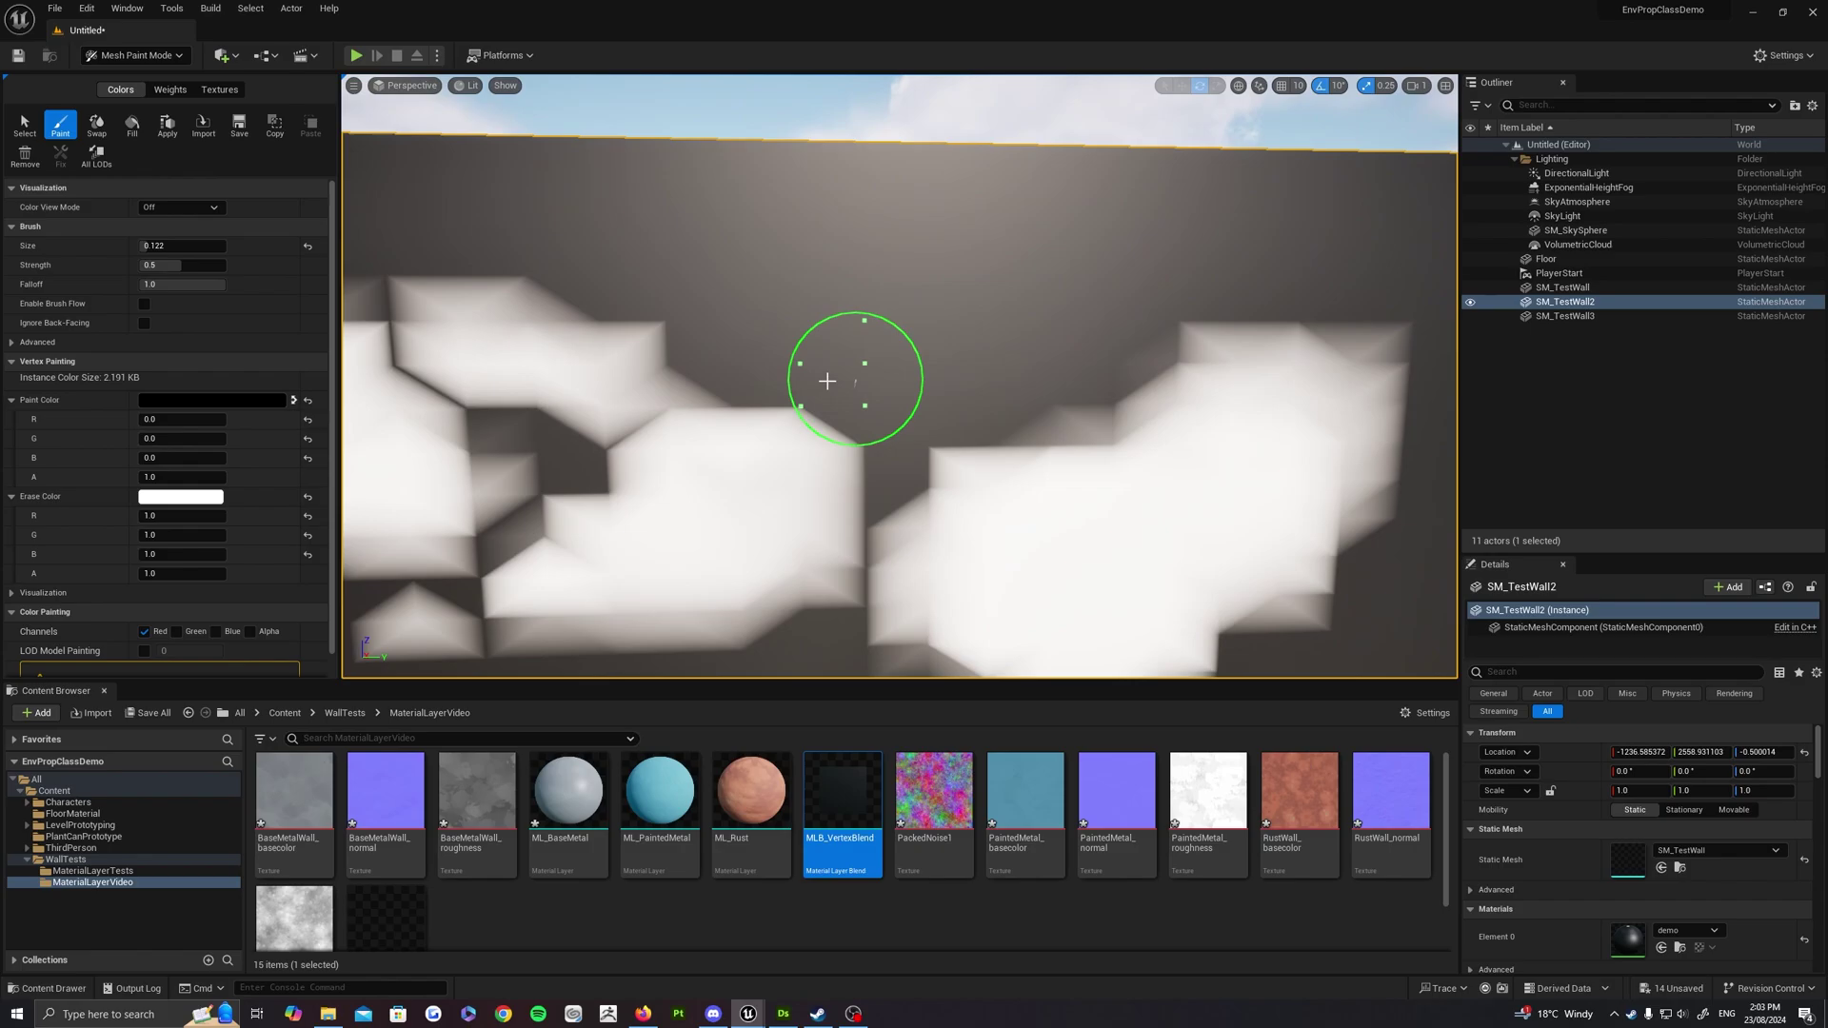
pyautogui.moveTo(828, 380)
pyautogui.keyDown('shift'); pyautogui.mouseDown()
pyautogui.moveTo(923, 351)
pyautogui.moveTo(1013, 412)
pyautogui.moveTo(936, 426)
pyautogui.moveTo(1057, 438)
pyautogui.mouseUp(); pyautogui.keyUp('shift')
pyautogui.moveTo(1057, 438)
pyautogui.mouseDown(button='right')
pyautogui.moveTo(857, 411)
pyautogui.moveTo(878, 403)
pyautogui.mouseUp(button='right')
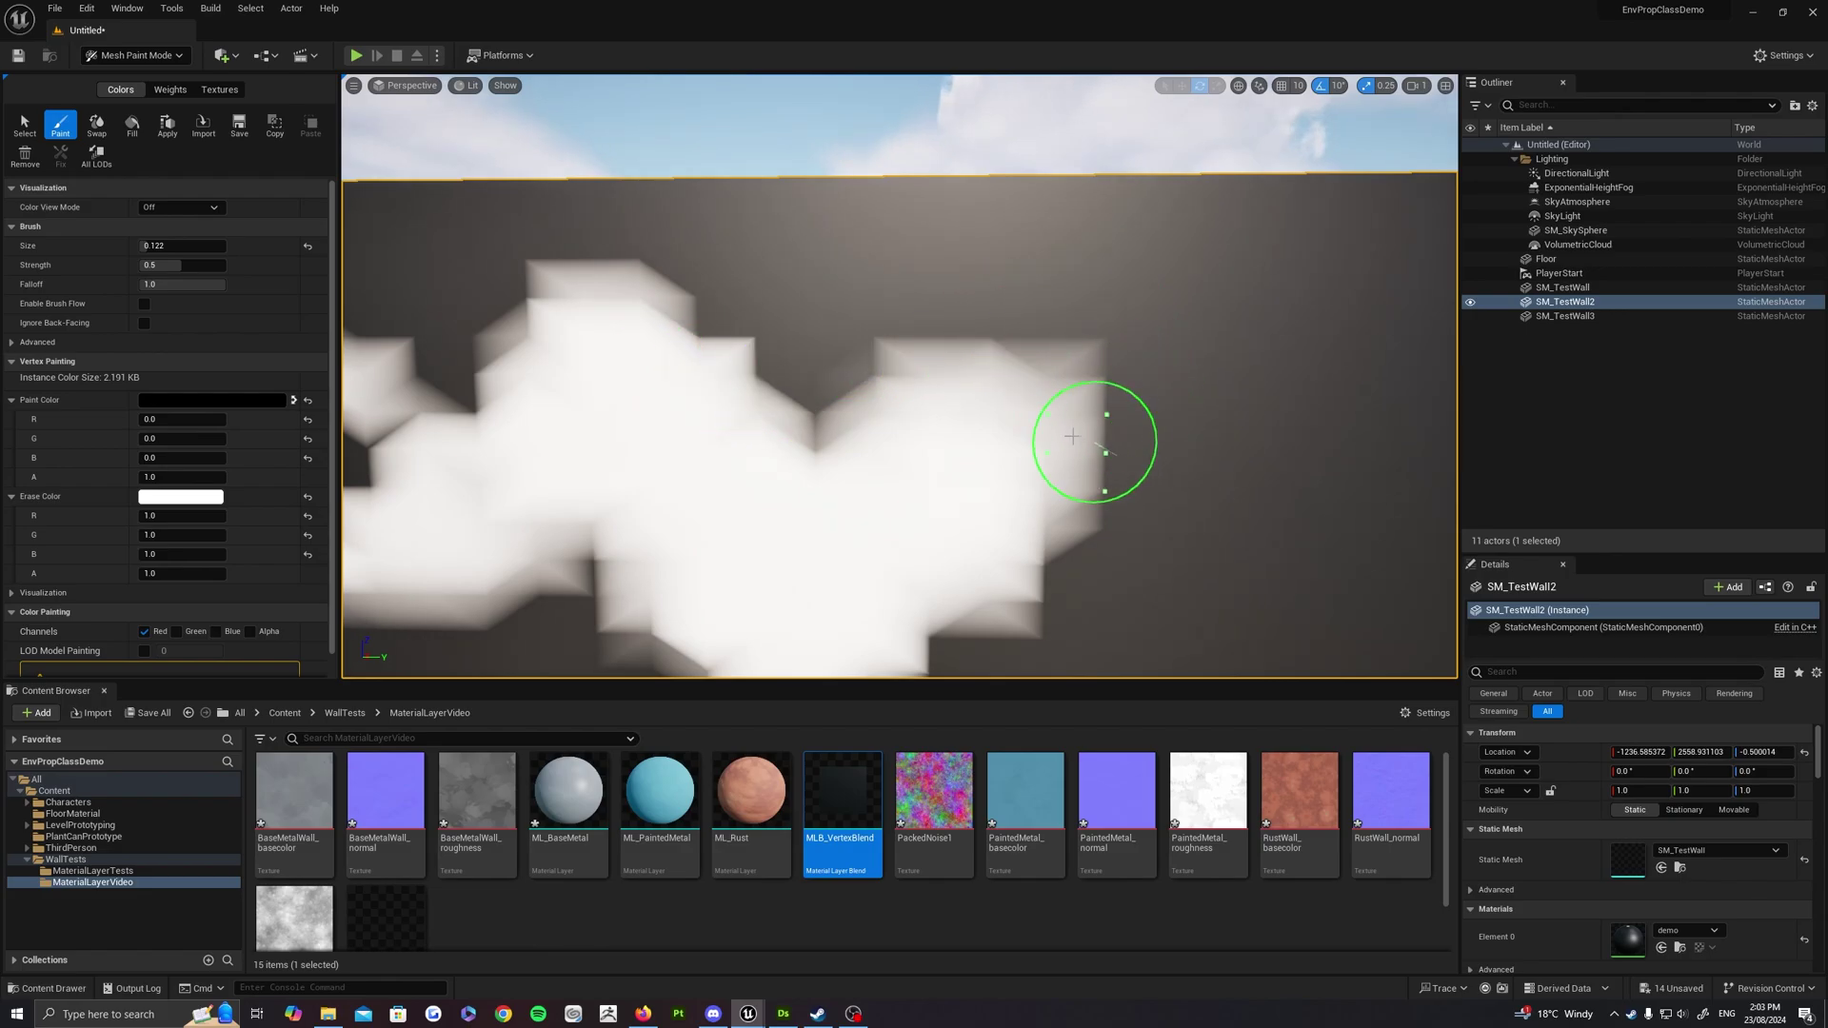
pyautogui.moveTo(1072, 436)
pyautogui.mouseDown(button='right')
pyautogui.moveTo(1053, 420)
pyautogui.moveTo(1105, 447)
pyautogui.mouseUp(button='right')
pyautogui.moveTo(1104, 447)
pyautogui.keyDown('shift'); pyautogui.mouseDown()
pyautogui.moveTo(1134, 470)
pyautogui.moveTo(1136, 331)
pyautogui.mouseUp(); pyautogui.keyUp('shift')
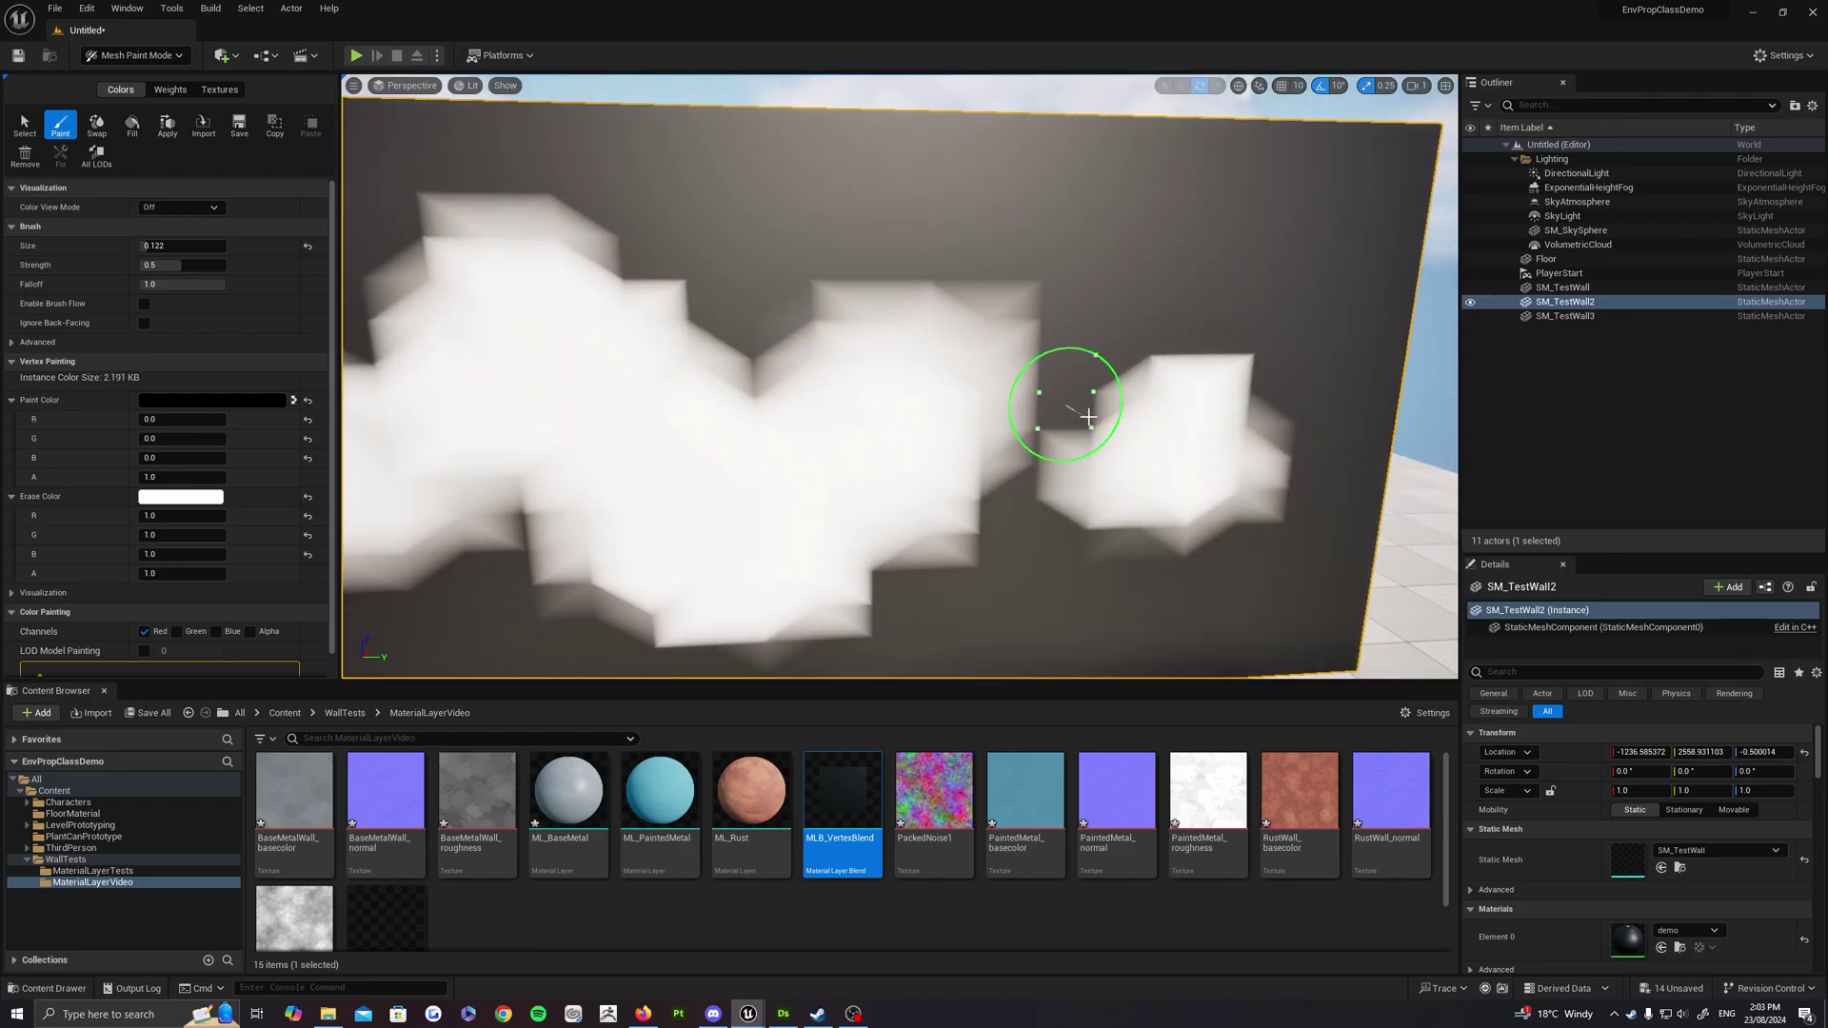
pyautogui.moveTo(1089, 417); pyautogui.dragTo(1120, 392, button='right')
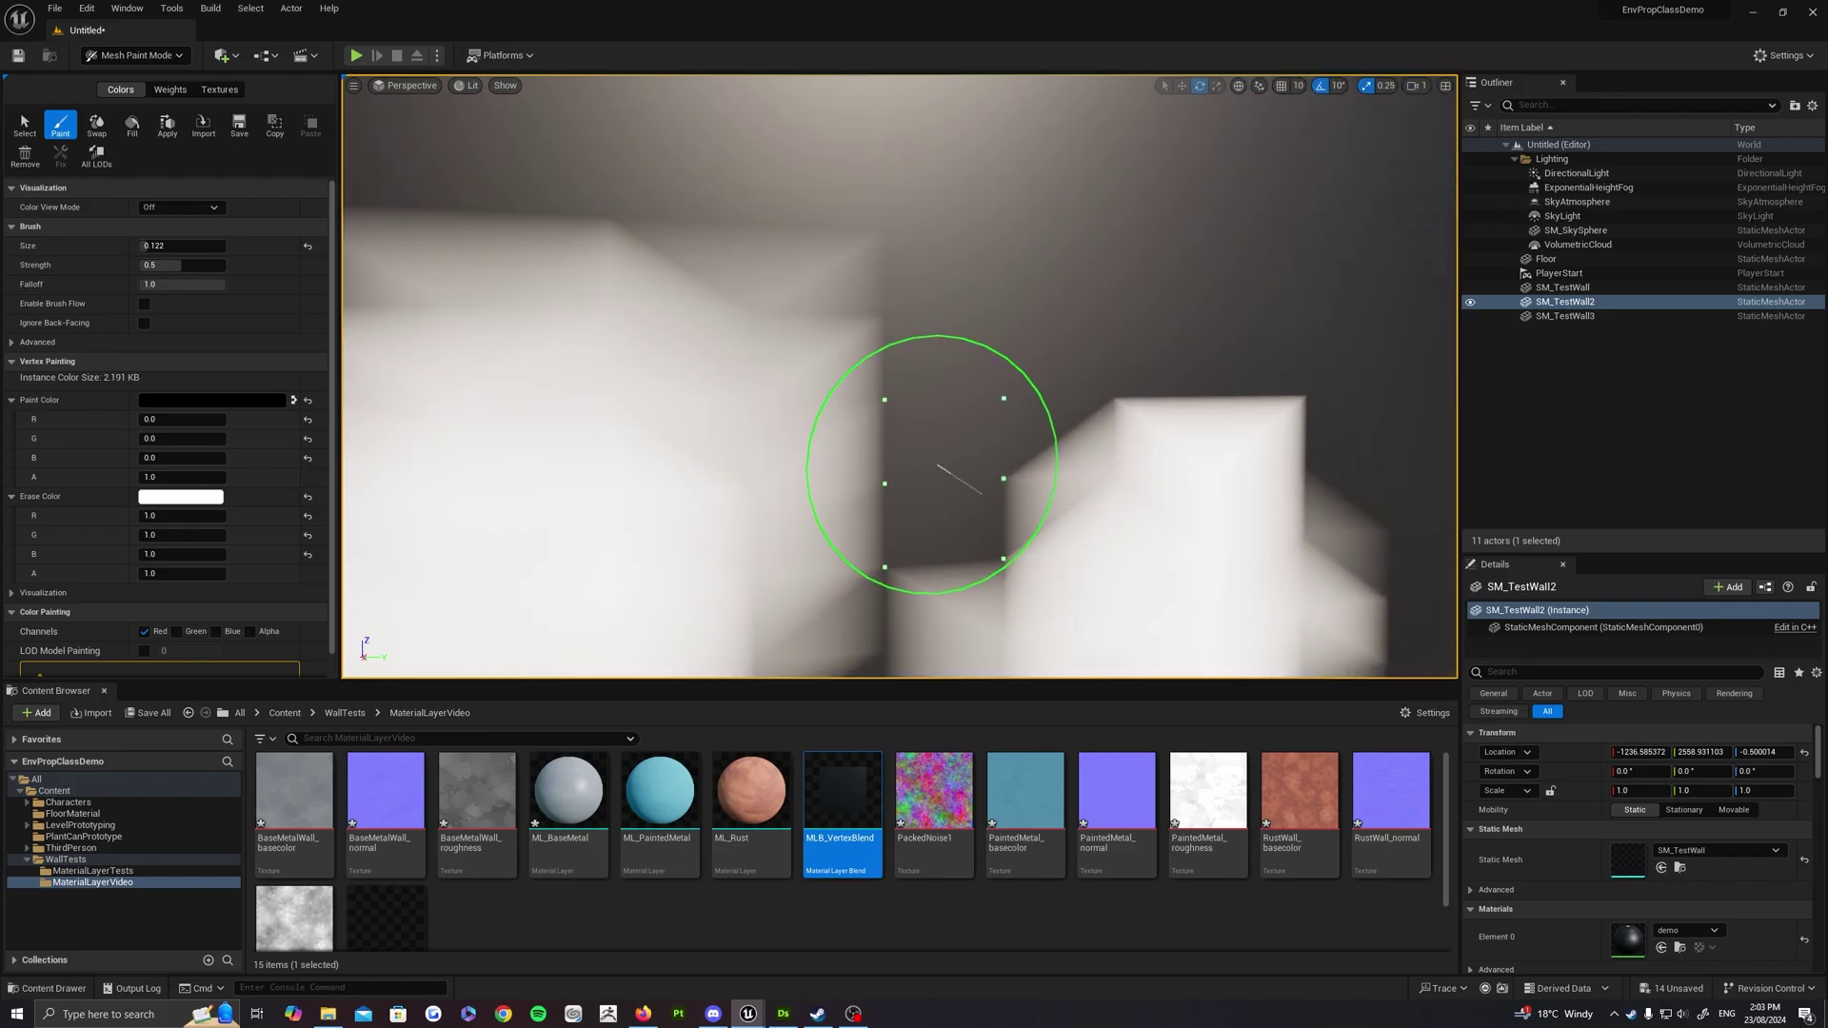
pyautogui.moveTo(938, 465); pyautogui.dragTo(793, 334, button='right')
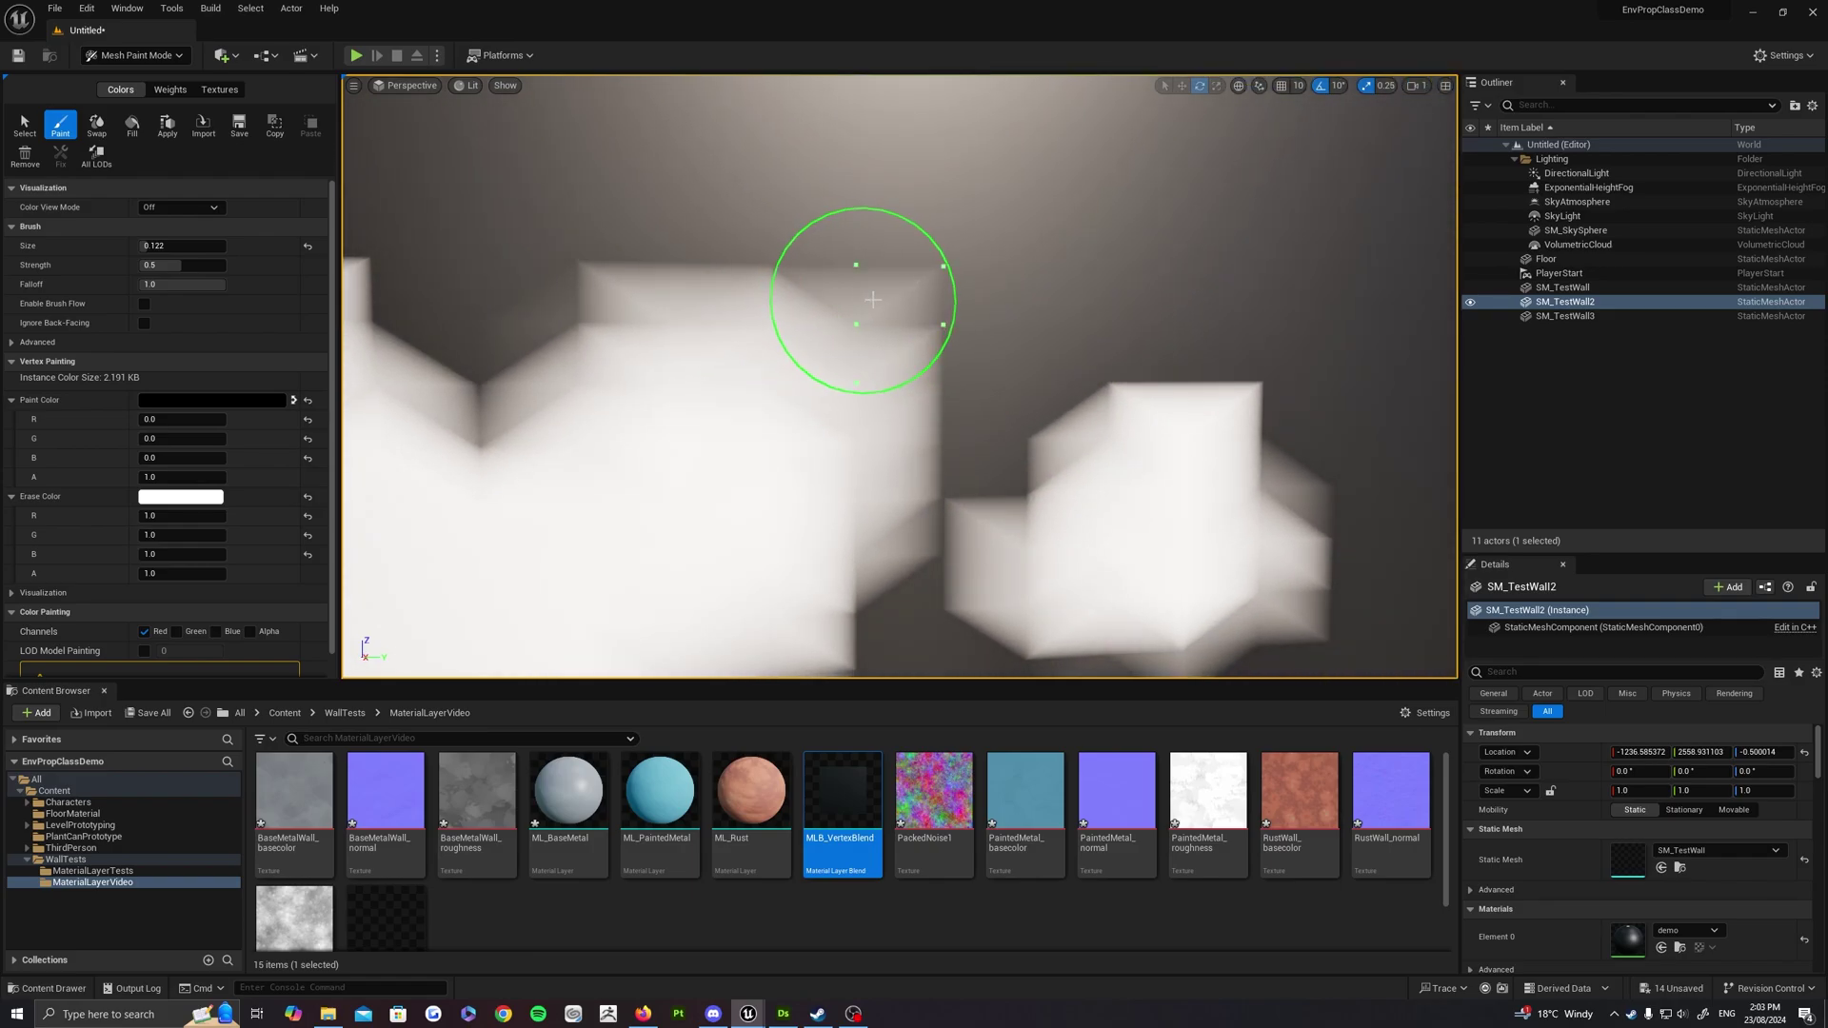
pyautogui.moveTo(1028, 384)
pyautogui.mouseDown(button='right')
pyautogui.moveTo(1086, 339)
pyautogui.moveTo(922, 333)
pyautogui.moveTo(1269, 339)
pyautogui.moveTo(1191, 339)
pyautogui.moveTo(1102, 375)
pyautogui.moveTo(734, 339)
pyautogui.moveTo(864, 363)
pyautogui.moveTo(934, 306)
pyautogui.moveTo(734, 294)
pyautogui.moveTo(869, 306)
pyautogui.moveTo(800, 279)
pyautogui.mouseUp(button='right')
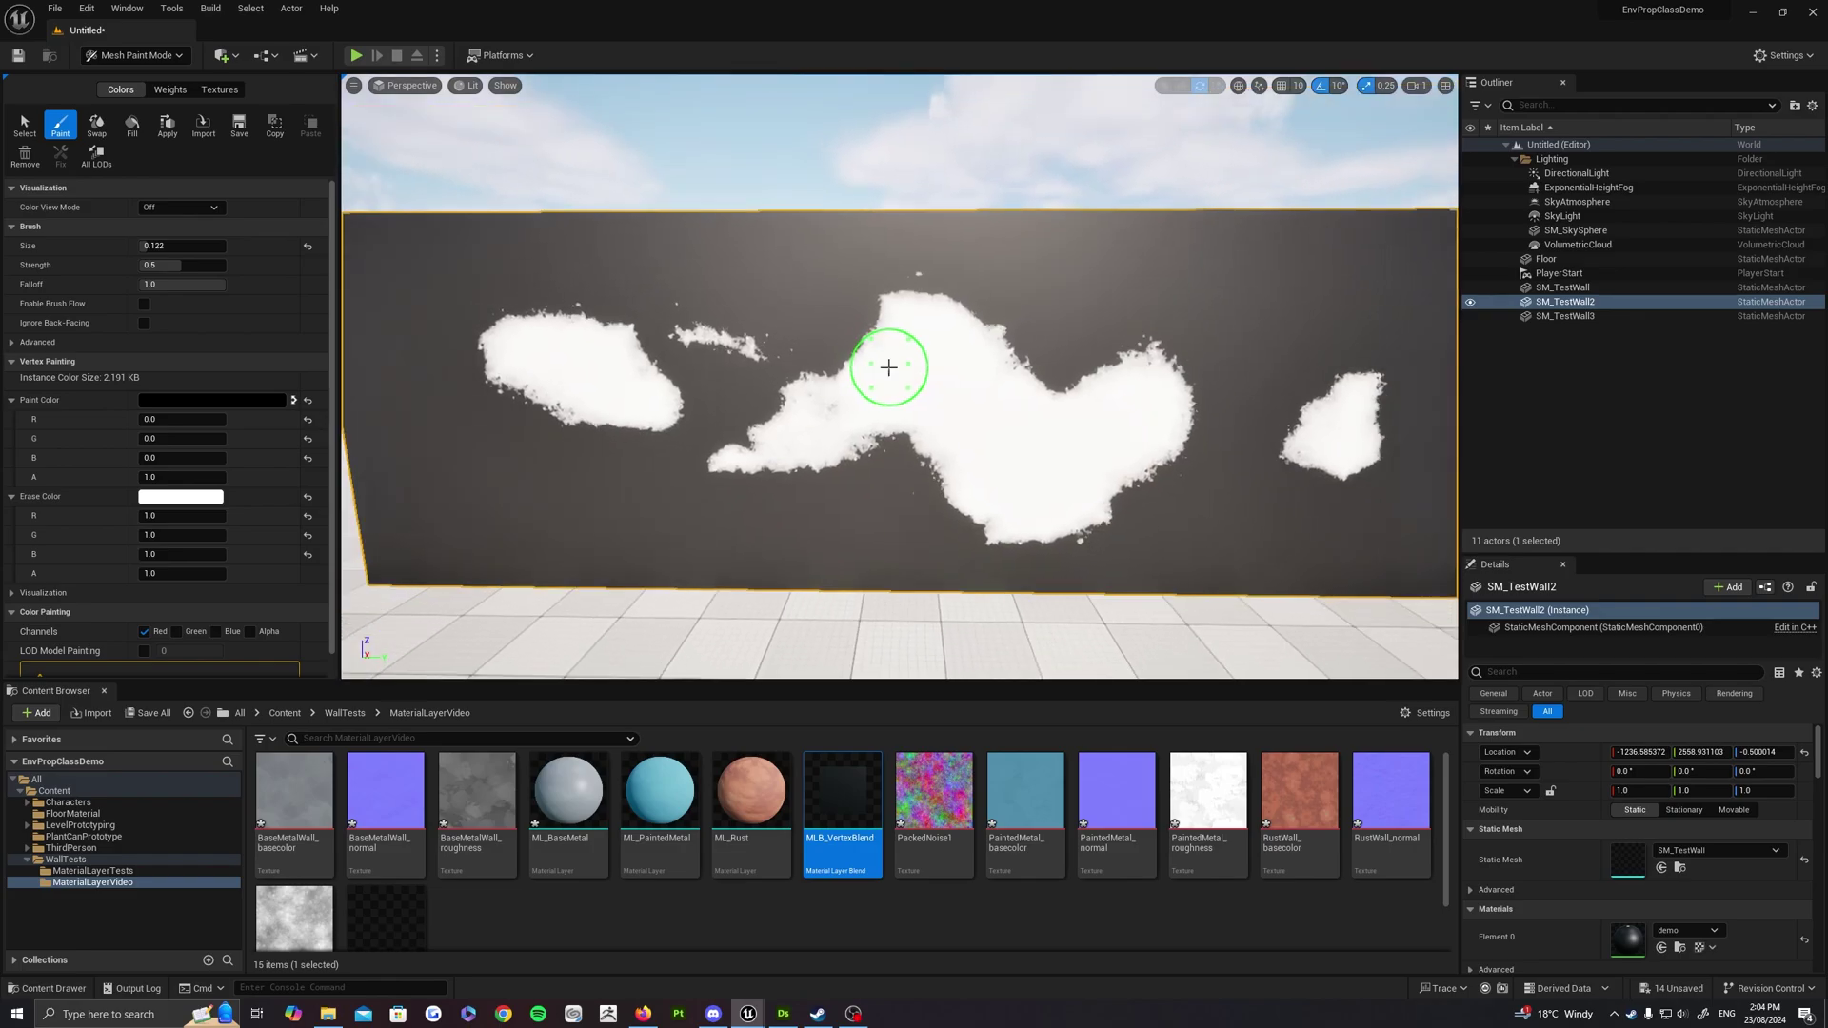
# Paint white vertex color along the top and center of the noise-edged area on SM_TestWall2, adding a small patch beside it
pyautogui.moveTo(887, 368)
pyautogui.mouseDown(button='right')
pyautogui.moveTo(812, 331)
pyautogui.moveTo(890, 307)
pyautogui.mouseUp(button='right')
pyautogui.moveTo(890, 308); pyautogui.dragTo(894, 343)
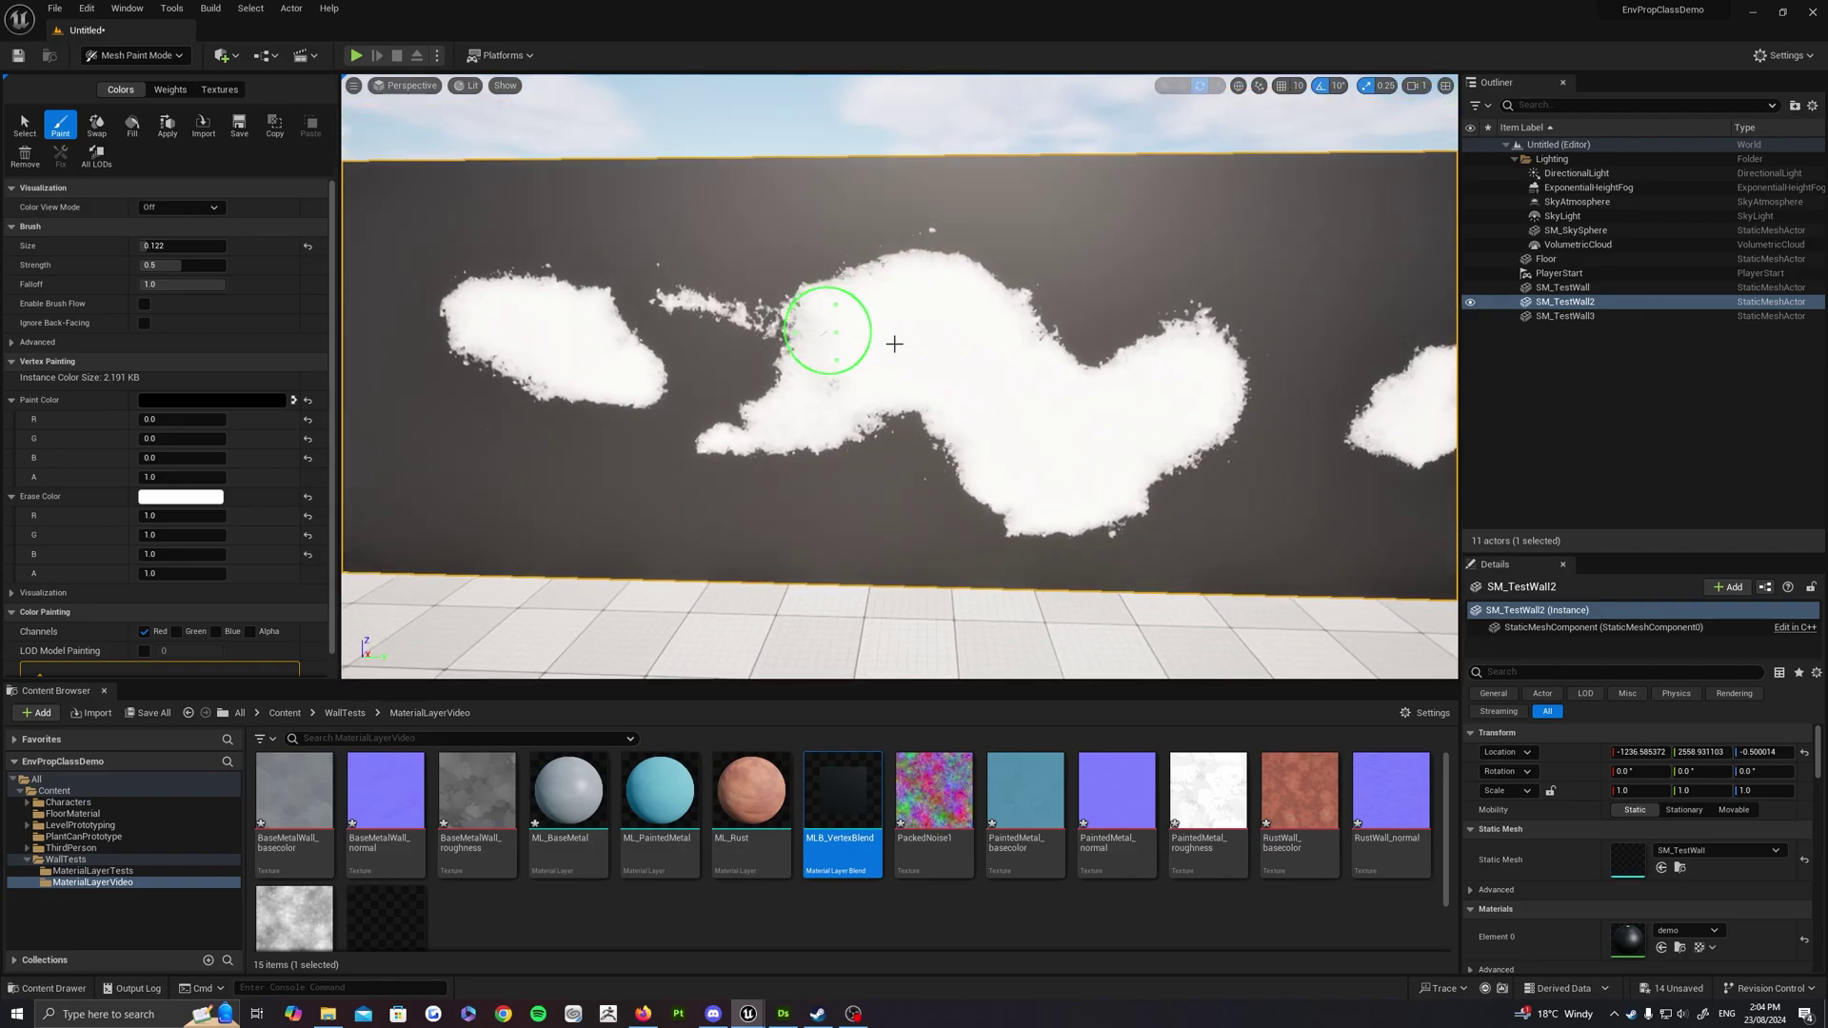
pyautogui.moveTo(894, 343); pyautogui.dragTo(938, 333, button='right')
pyautogui.press('w')
pyautogui.moveTo(947, 318)
pyautogui.mouseDown()
pyautogui.moveTo(940, 236)
pyautogui.moveTo(1133, 225)
pyautogui.moveTo(1295, 299)
pyautogui.mouseUp()
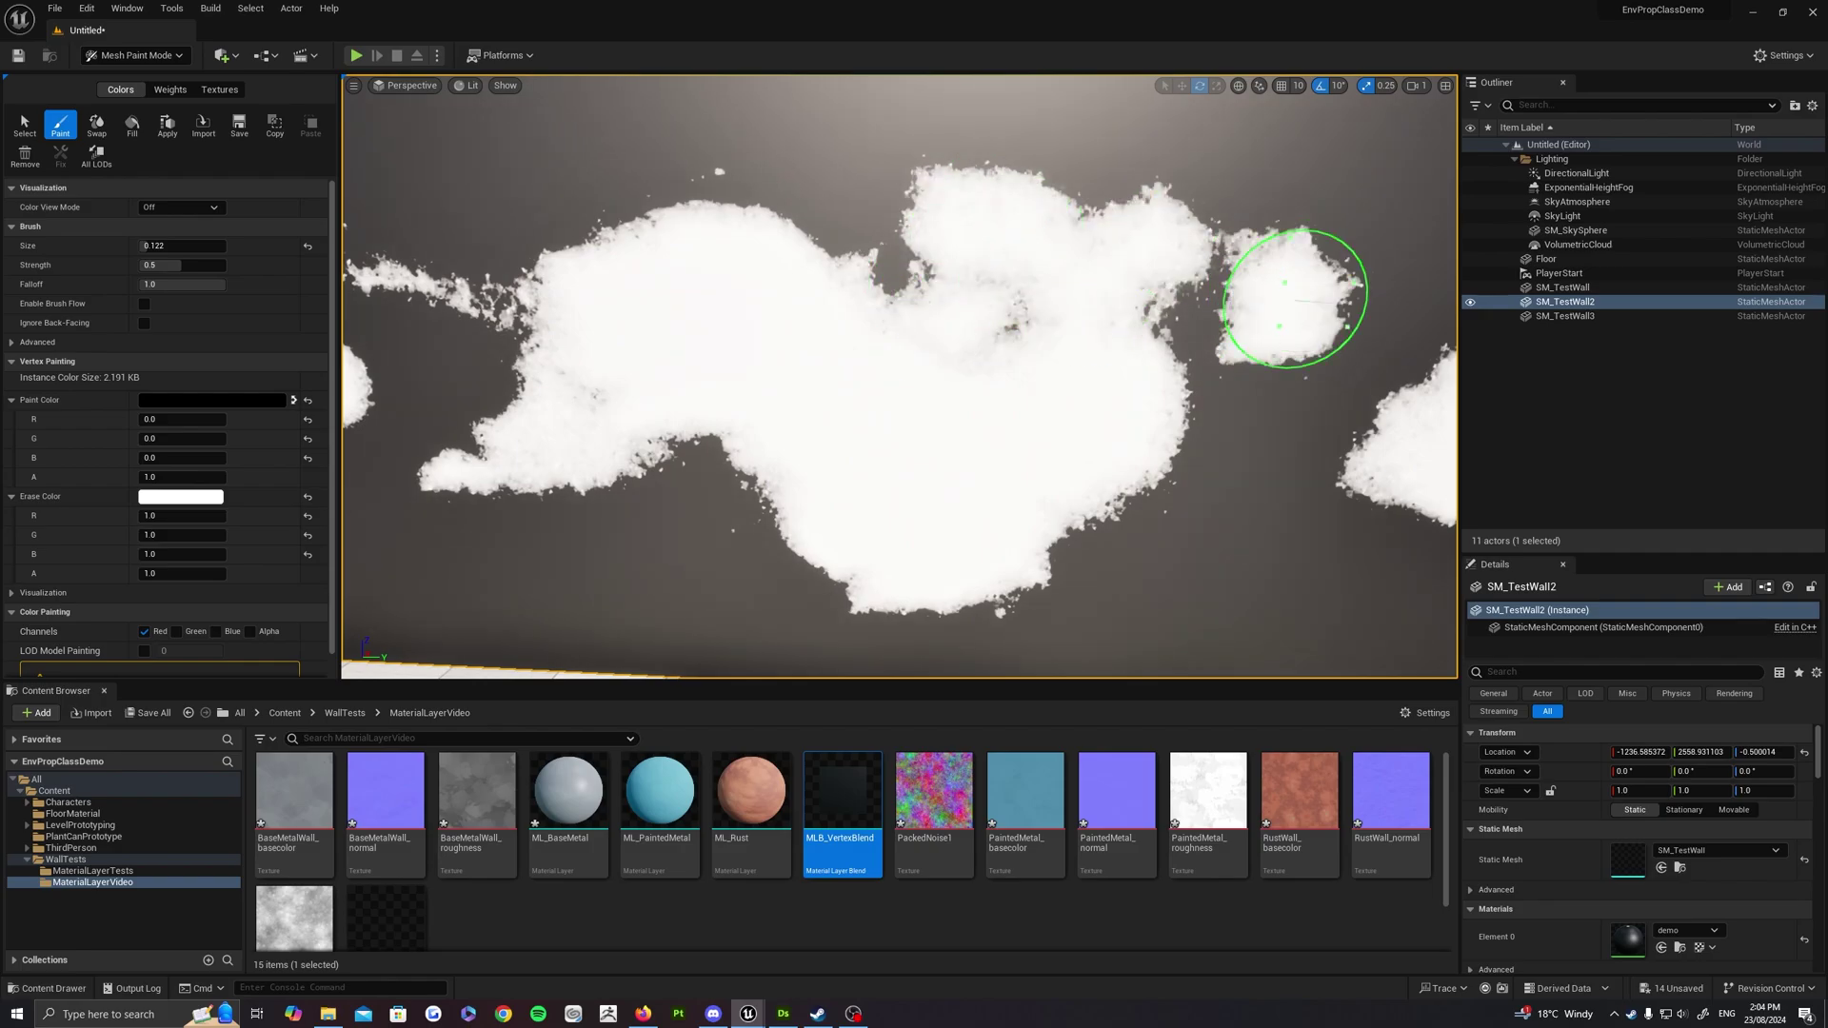
pyautogui.press('s')
pyautogui.moveTo(1295, 299); pyautogui.dragTo(1010, 320, button='right')
pyautogui.moveTo(1082, 261)
pyautogui.mouseDown()
pyautogui.moveTo(1122, 277)
pyautogui.moveTo(1069, 305)
pyautogui.moveTo(1114, 487)
pyautogui.moveTo(1062, 454)
pyautogui.moveTo(980, 495)
pyautogui.mouseUp()
# Paint white vertex color over the left part of SM_TestWall2, adding an isolated patch and merging it with the larger area
pyautogui.press('w')
pyautogui.moveTo(980, 494); pyautogui.dragTo(714, 486, button='right')
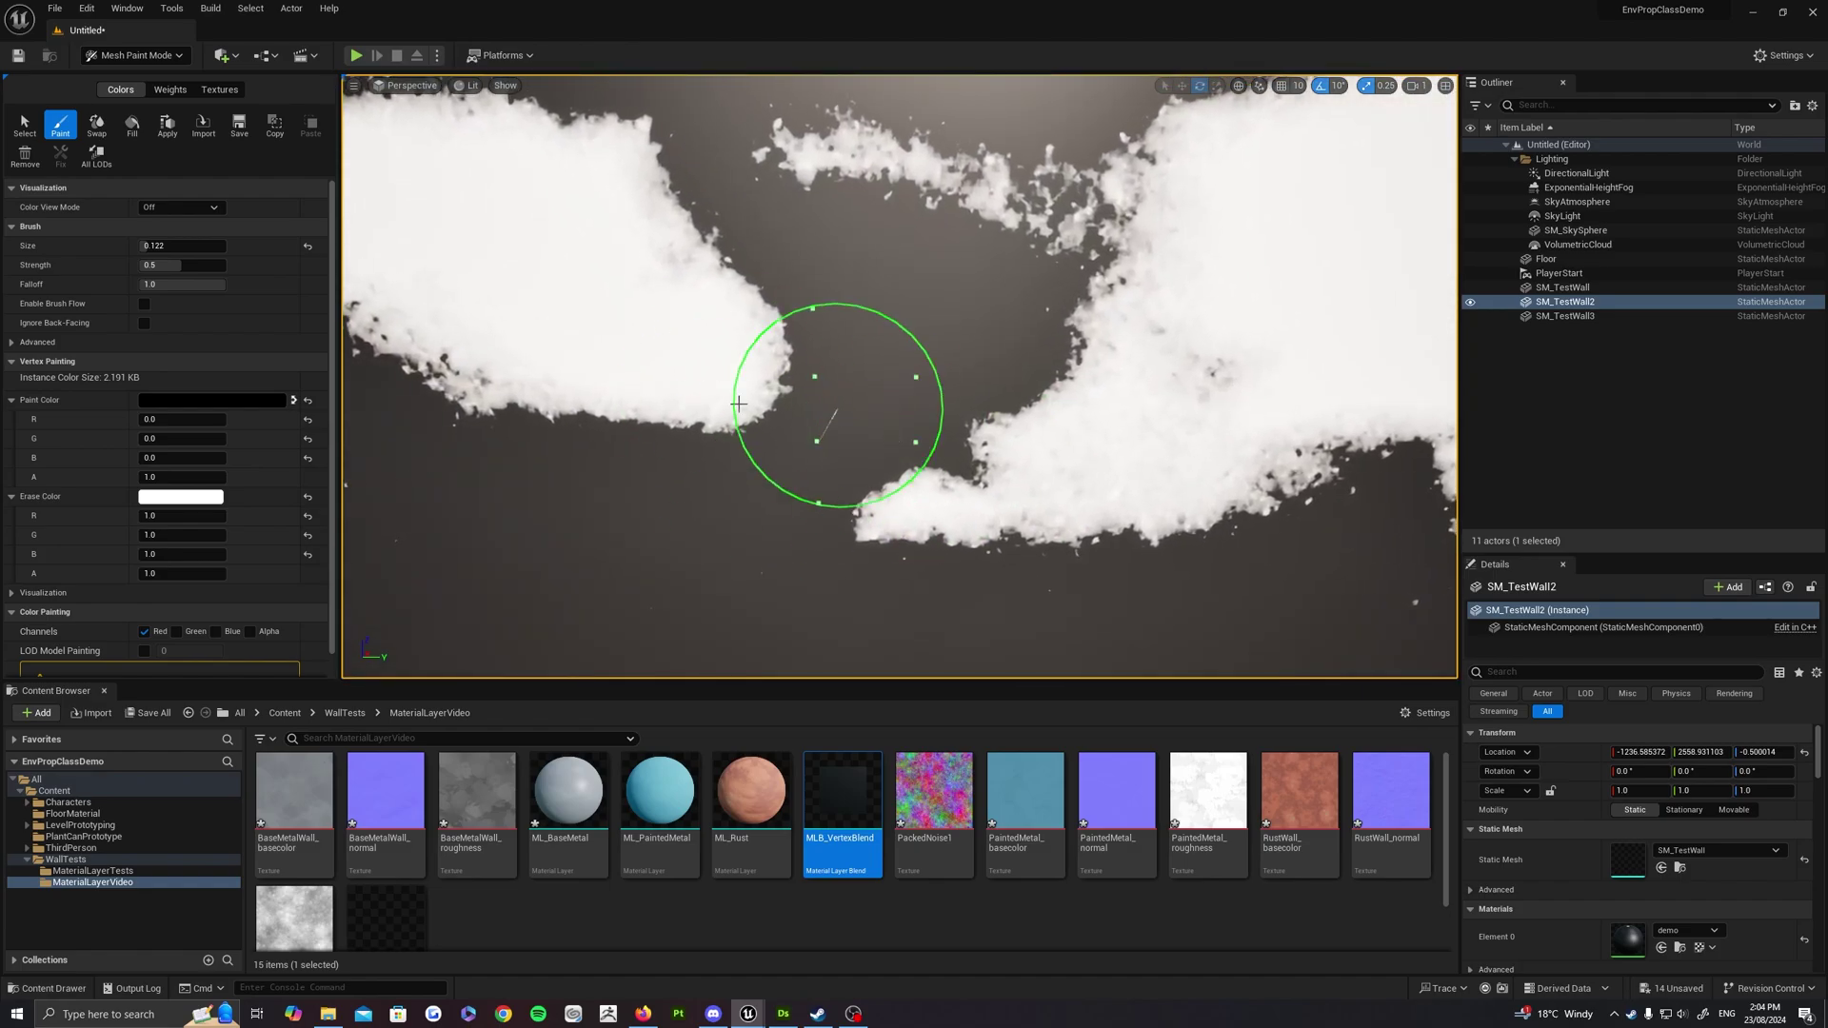
pyautogui.moveTo(840, 411); pyautogui.dragTo(641, 437)
pyautogui.moveTo(641, 437); pyautogui.dragTo(542, 436, button='right')
pyautogui.press('s')
pyautogui.moveTo(938, 425); pyautogui.dragTo(734, 429, button='right')
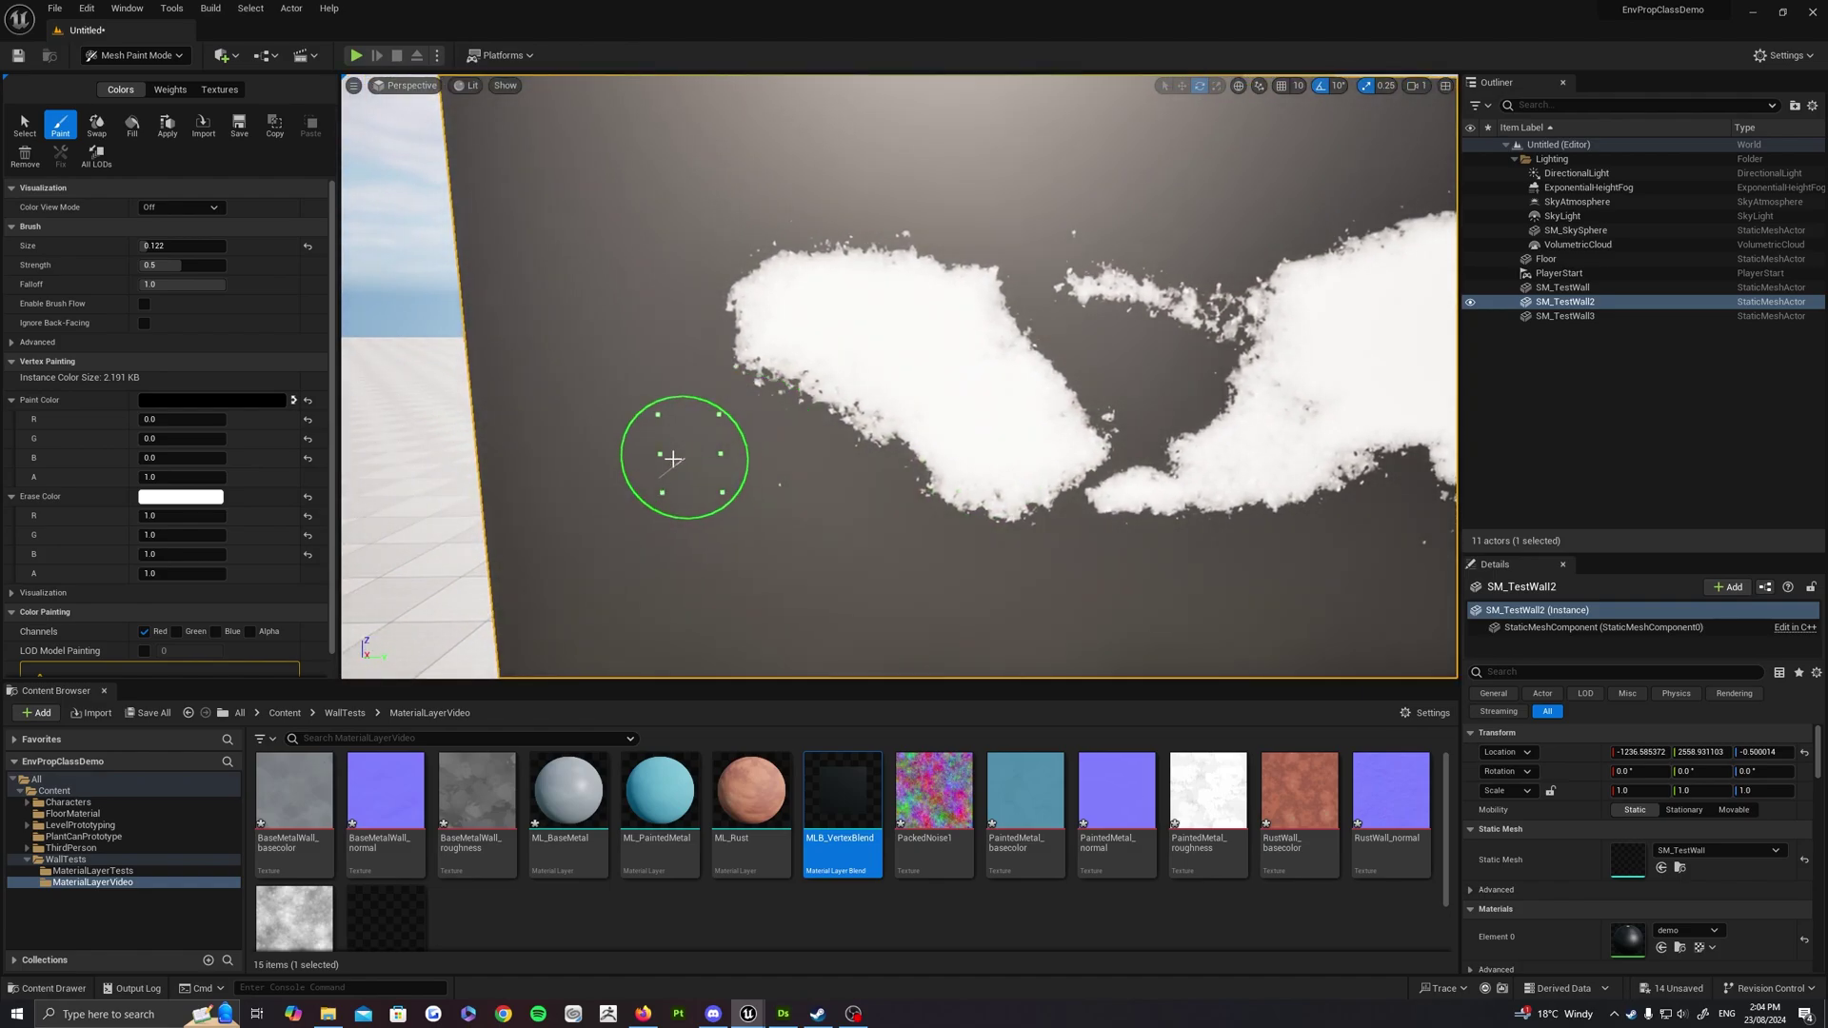
pyautogui.moveTo(668, 435)
pyautogui.mouseDown()
pyautogui.moveTo(666, 400)
pyautogui.moveTo(703, 436)
pyautogui.mouseUp()
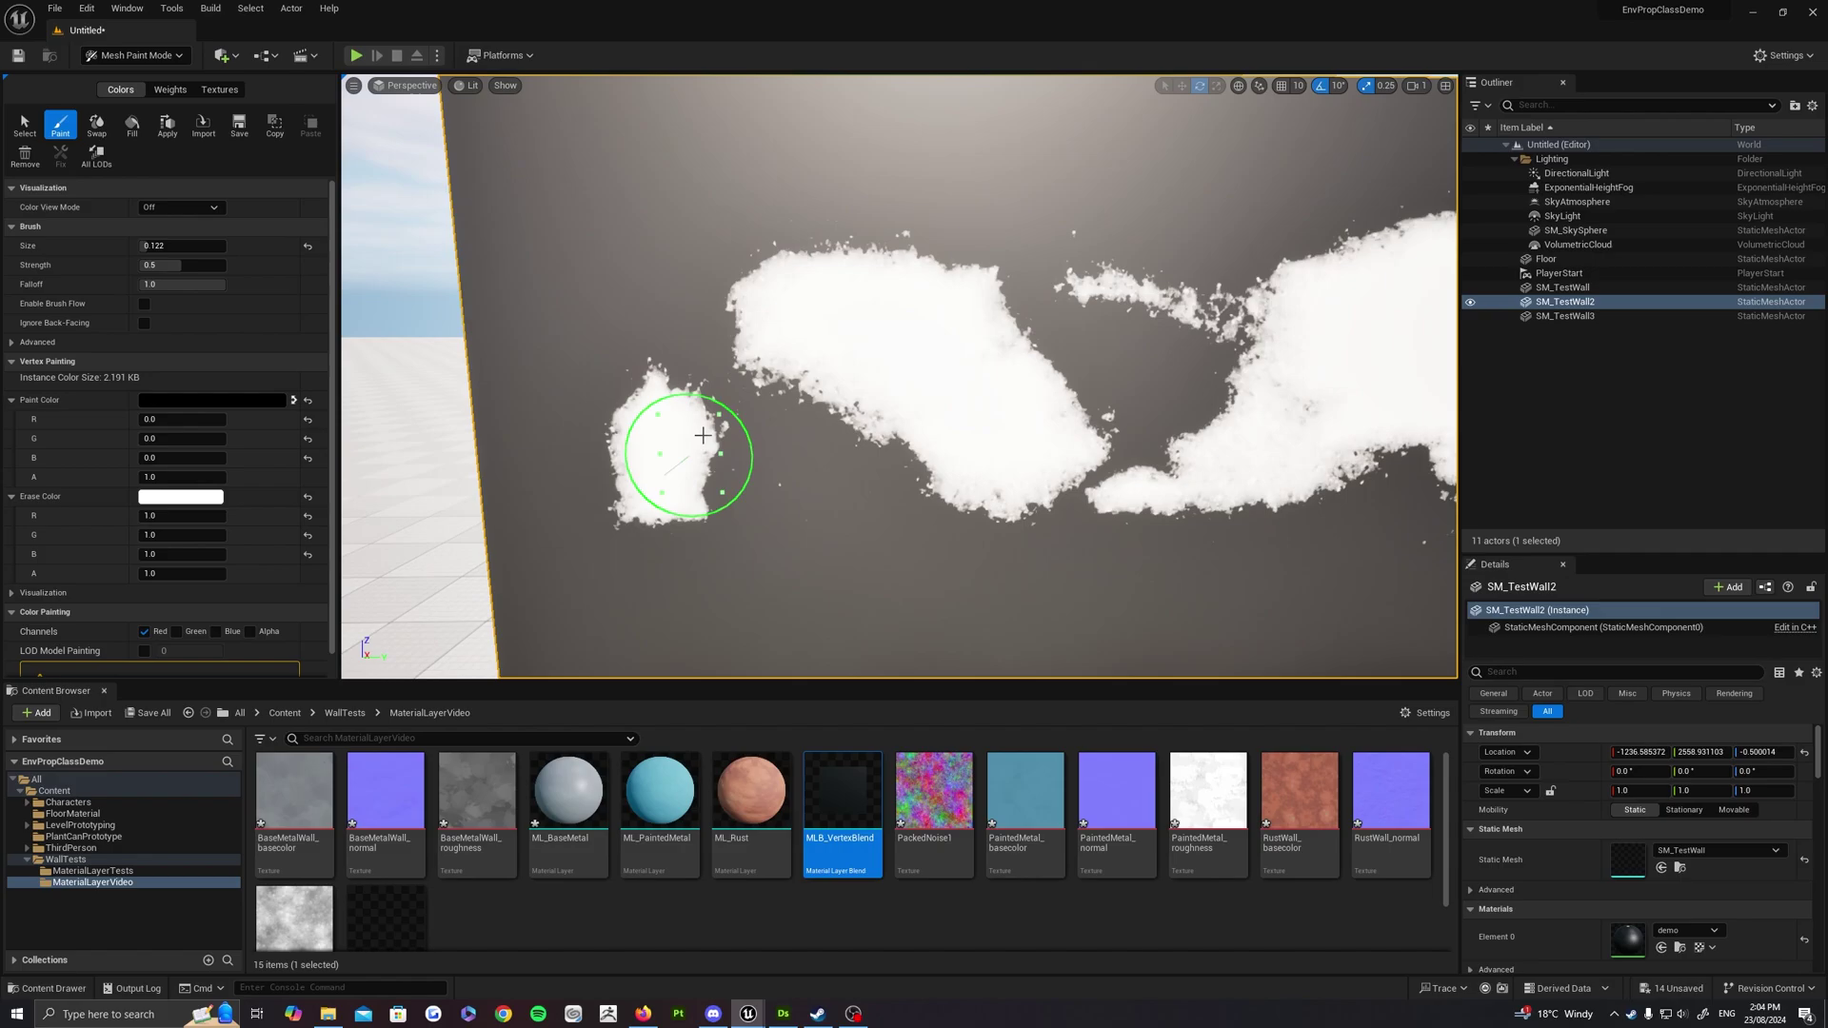
pyautogui.moveTo(802, 565)
pyautogui.mouseDown()
pyautogui.moveTo(820, 535)
pyautogui.moveTo(968, 598)
pyautogui.moveTo(816, 510)
pyautogui.moveTo(793, 431)
pyautogui.moveTo(865, 301)
pyautogui.mouseUp()
pyautogui.moveTo(886, 297)
pyautogui.mouseDown(button='right')
pyautogui.moveTo(906, 270)
pyautogui.moveTo(896, 214)
pyautogui.moveTo(847, 212)
pyautogui.moveTo(1000, 305)
pyautogui.moveTo(853, 306)
pyautogui.moveTo(820, 277)
pyautogui.moveTo(962, 318)
pyautogui.moveTo(1069, 314)
pyautogui.moveTo(980, 318)
pyautogui.mouseUp(button='right')
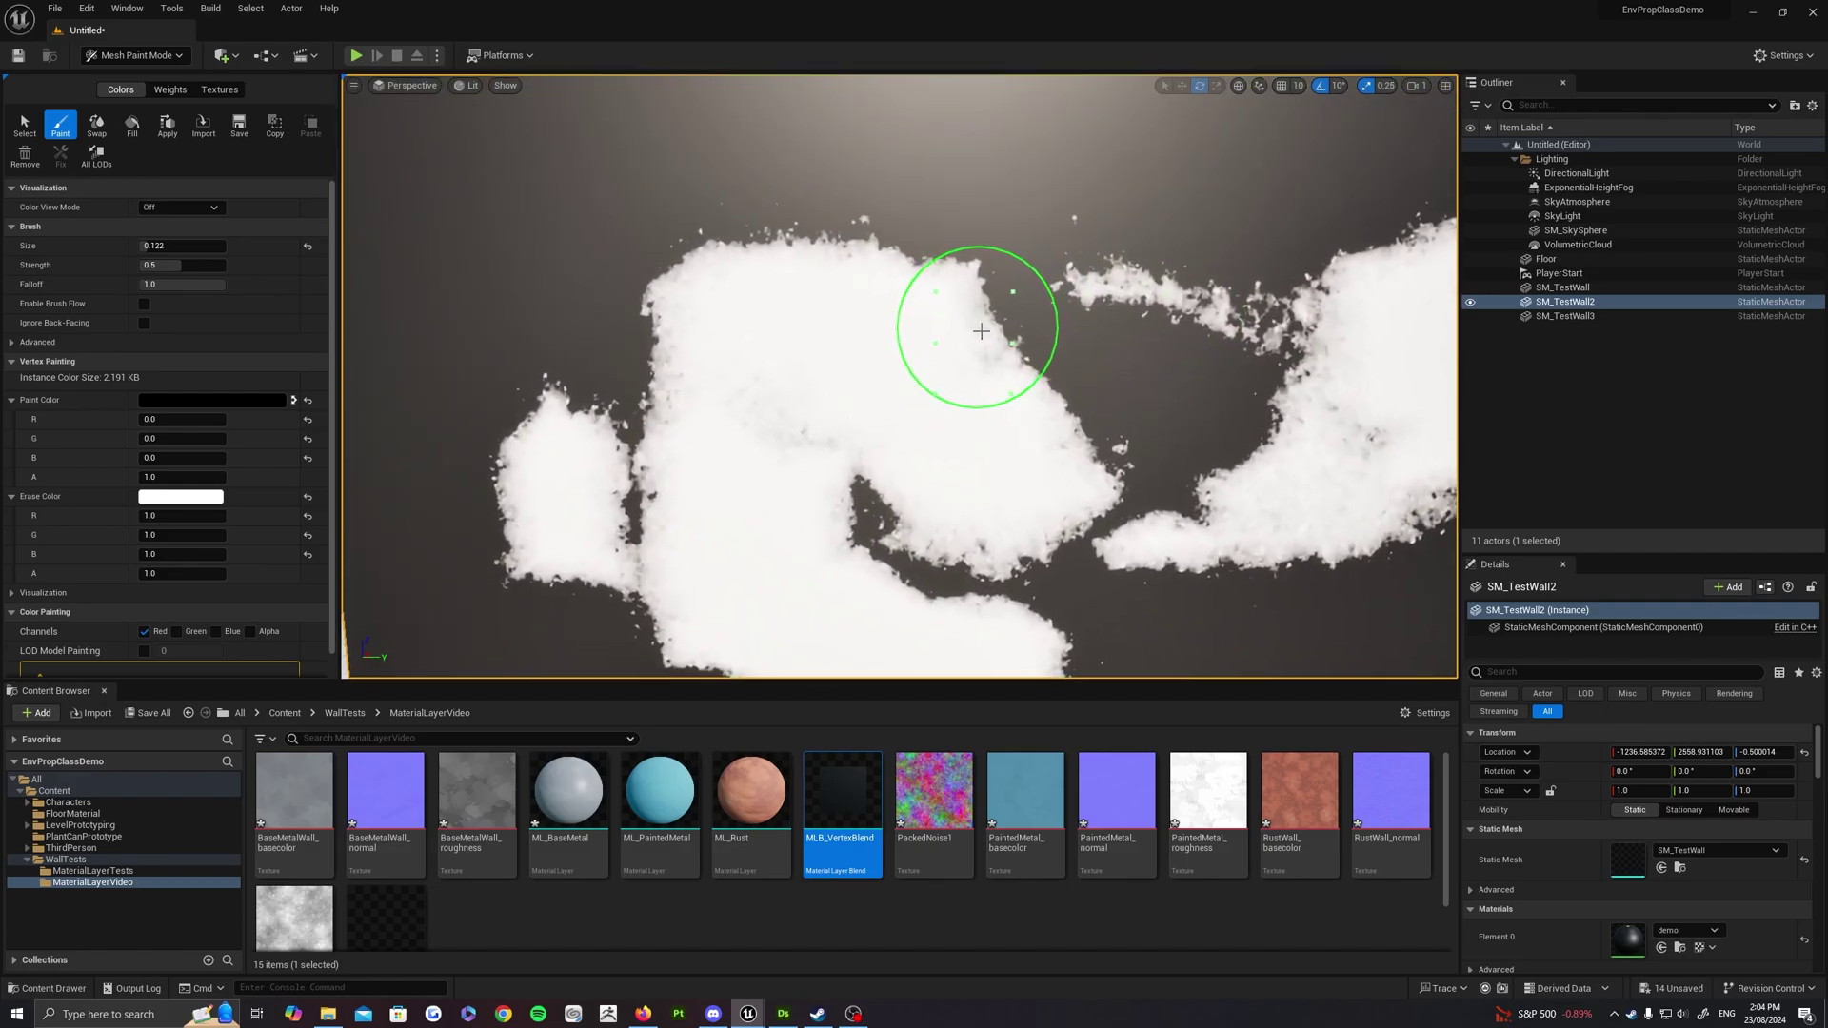
pyautogui.moveTo(886, 327)
pyautogui.mouseDown()
pyautogui.moveTo(818, 309)
pyautogui.moveTo(723, 350)
pyautogui.moveTo(779, 417)
pyautogui.mouseUp()
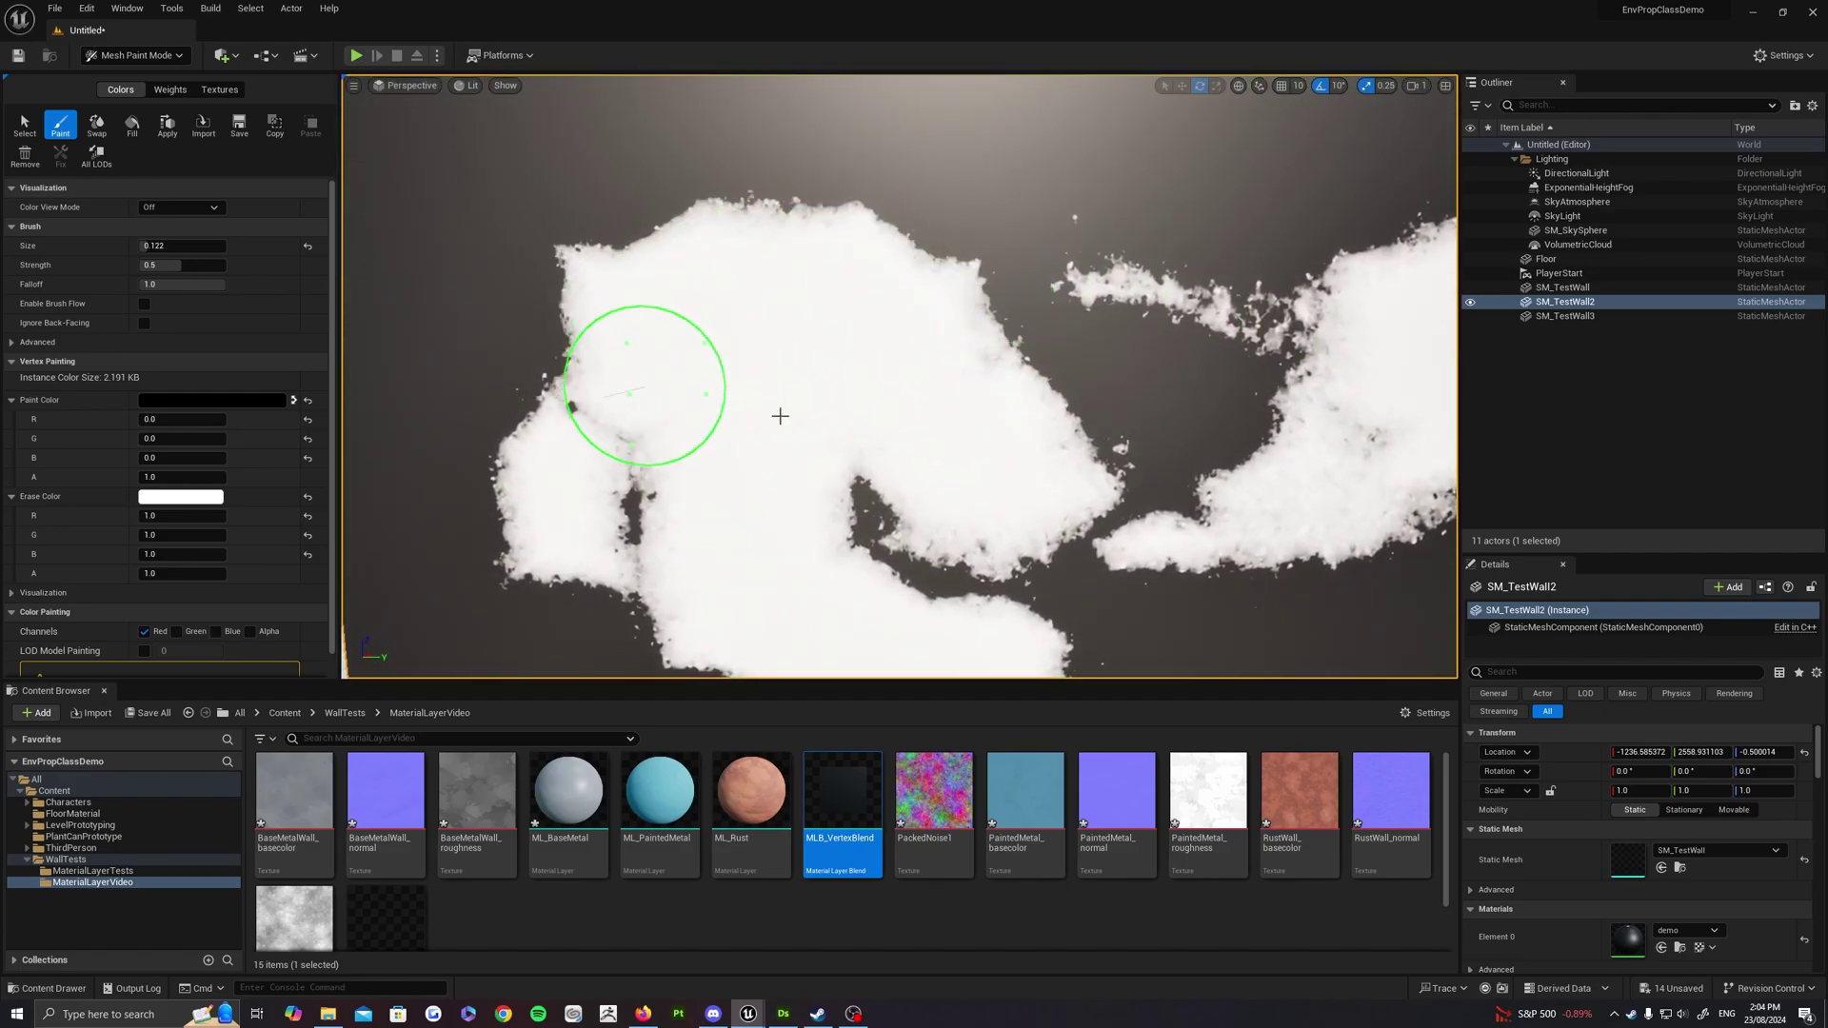
pyautogui.moveTo(873, 450); pyautogui.dragTo(1037, 370)
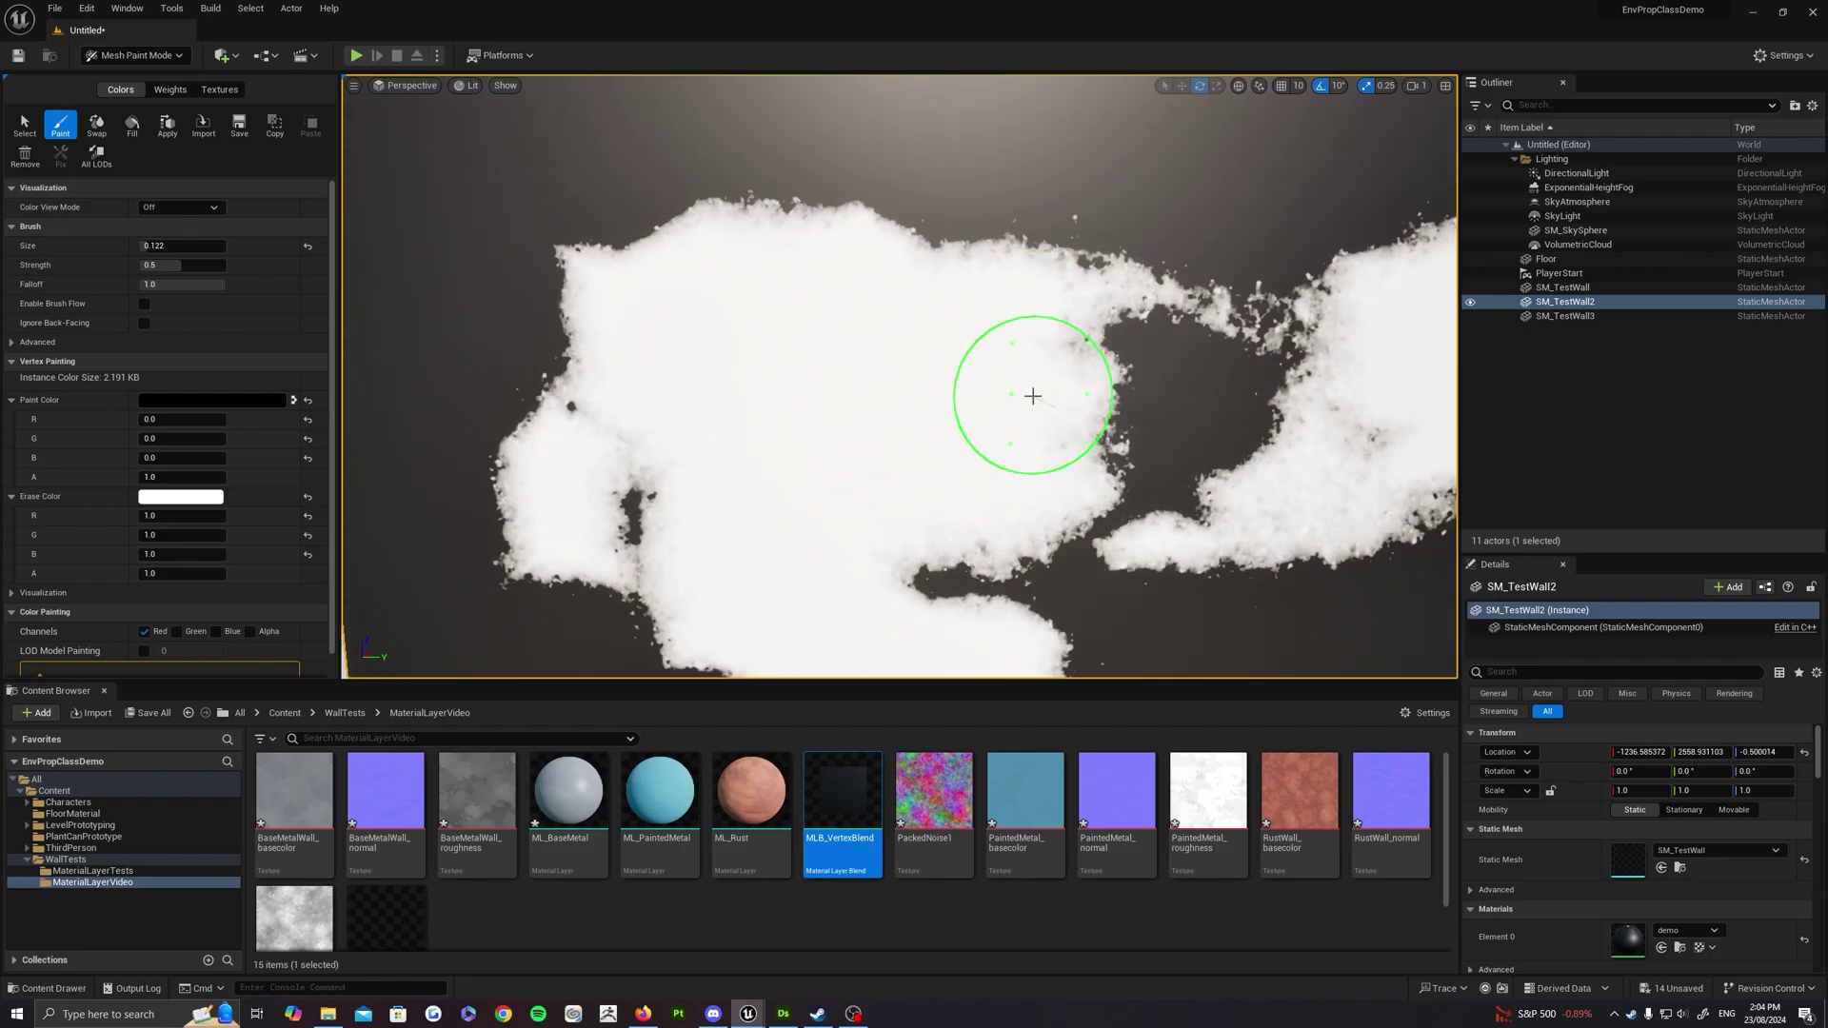
# Inspect the vertically streaked paint edges along SM_TestWall2 and brush a short stroke near the painted area
pyautogui.moveTo(1026, 388)
pyautogui.mouseDown(button='right')
pyautogui.moveTo(905, 420)
pyautogui.moveTo(869, 409)
pyautogui.moveTo(1114, 400)
pyautogui.moveTo(919, 434)
pyautogui.mouseUp(button='right')
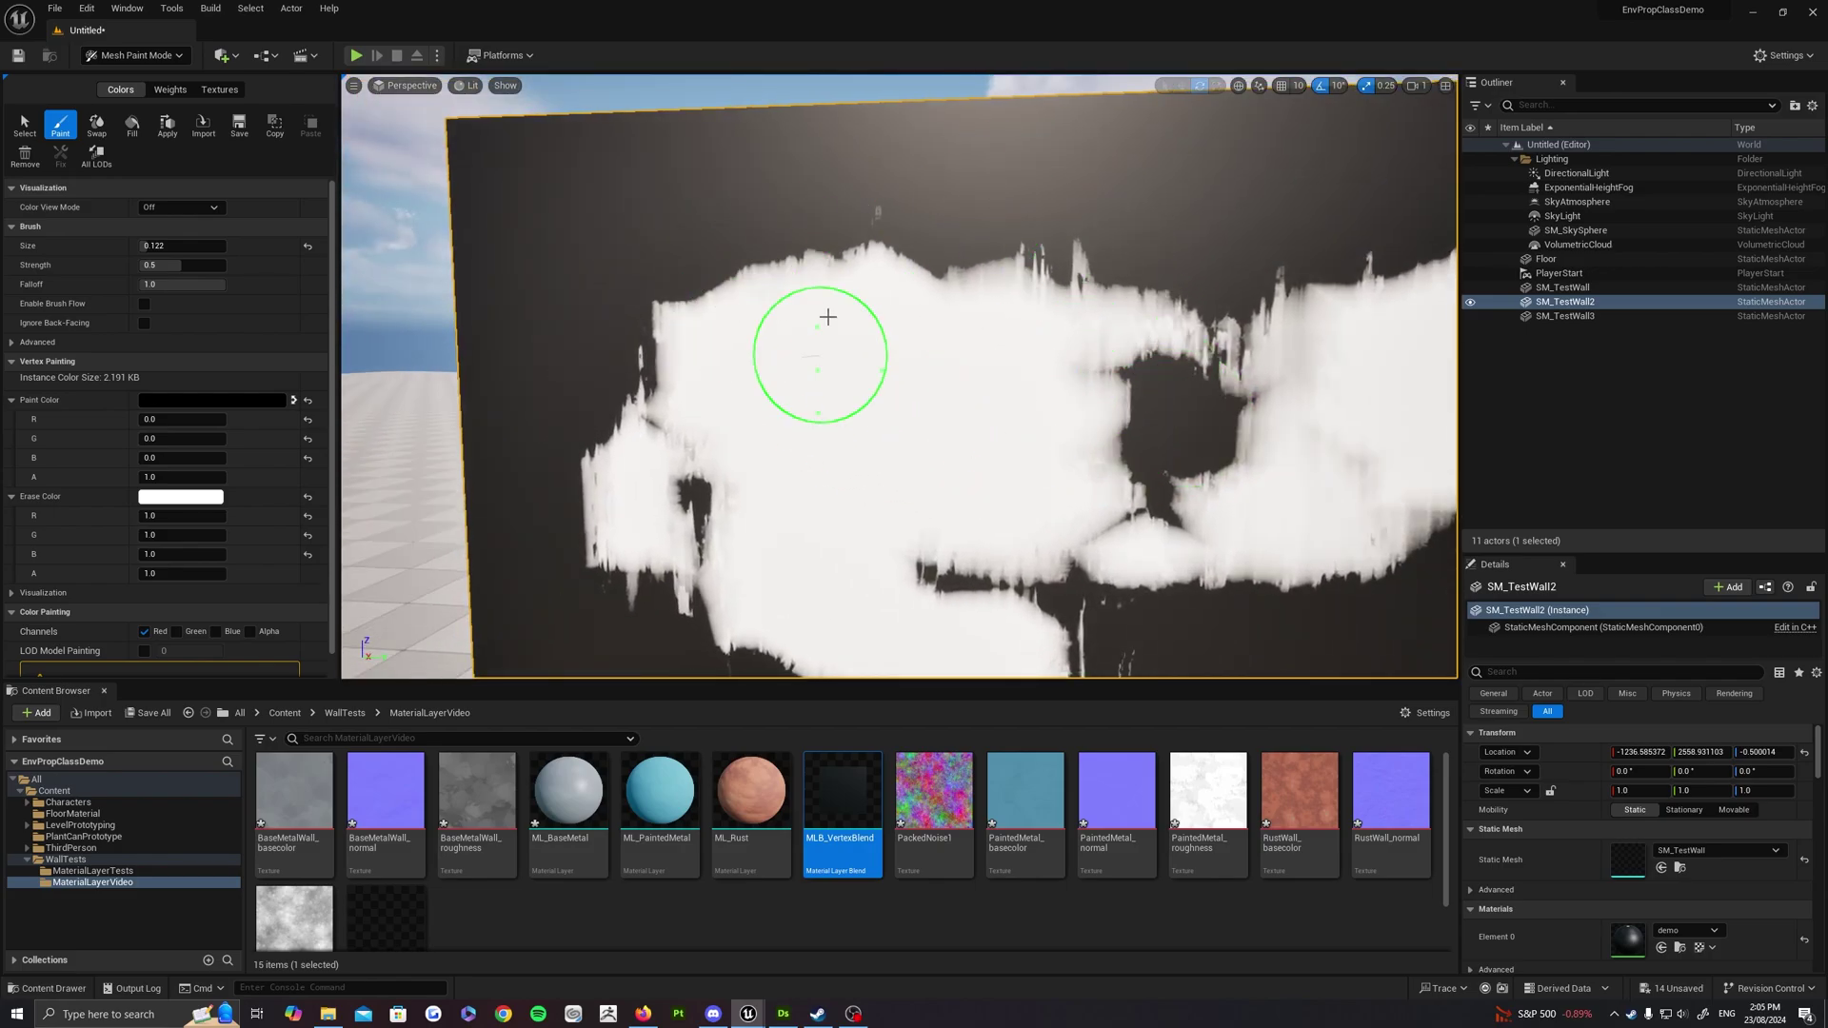
pyautogui.moveTo(979, 333)
pyautogui.mouseDown(button='right')
pyautogui.moveTo(743, 277)
pyautogui.moveTo(928, 362)
pyautogui.mouseUp(button='right')
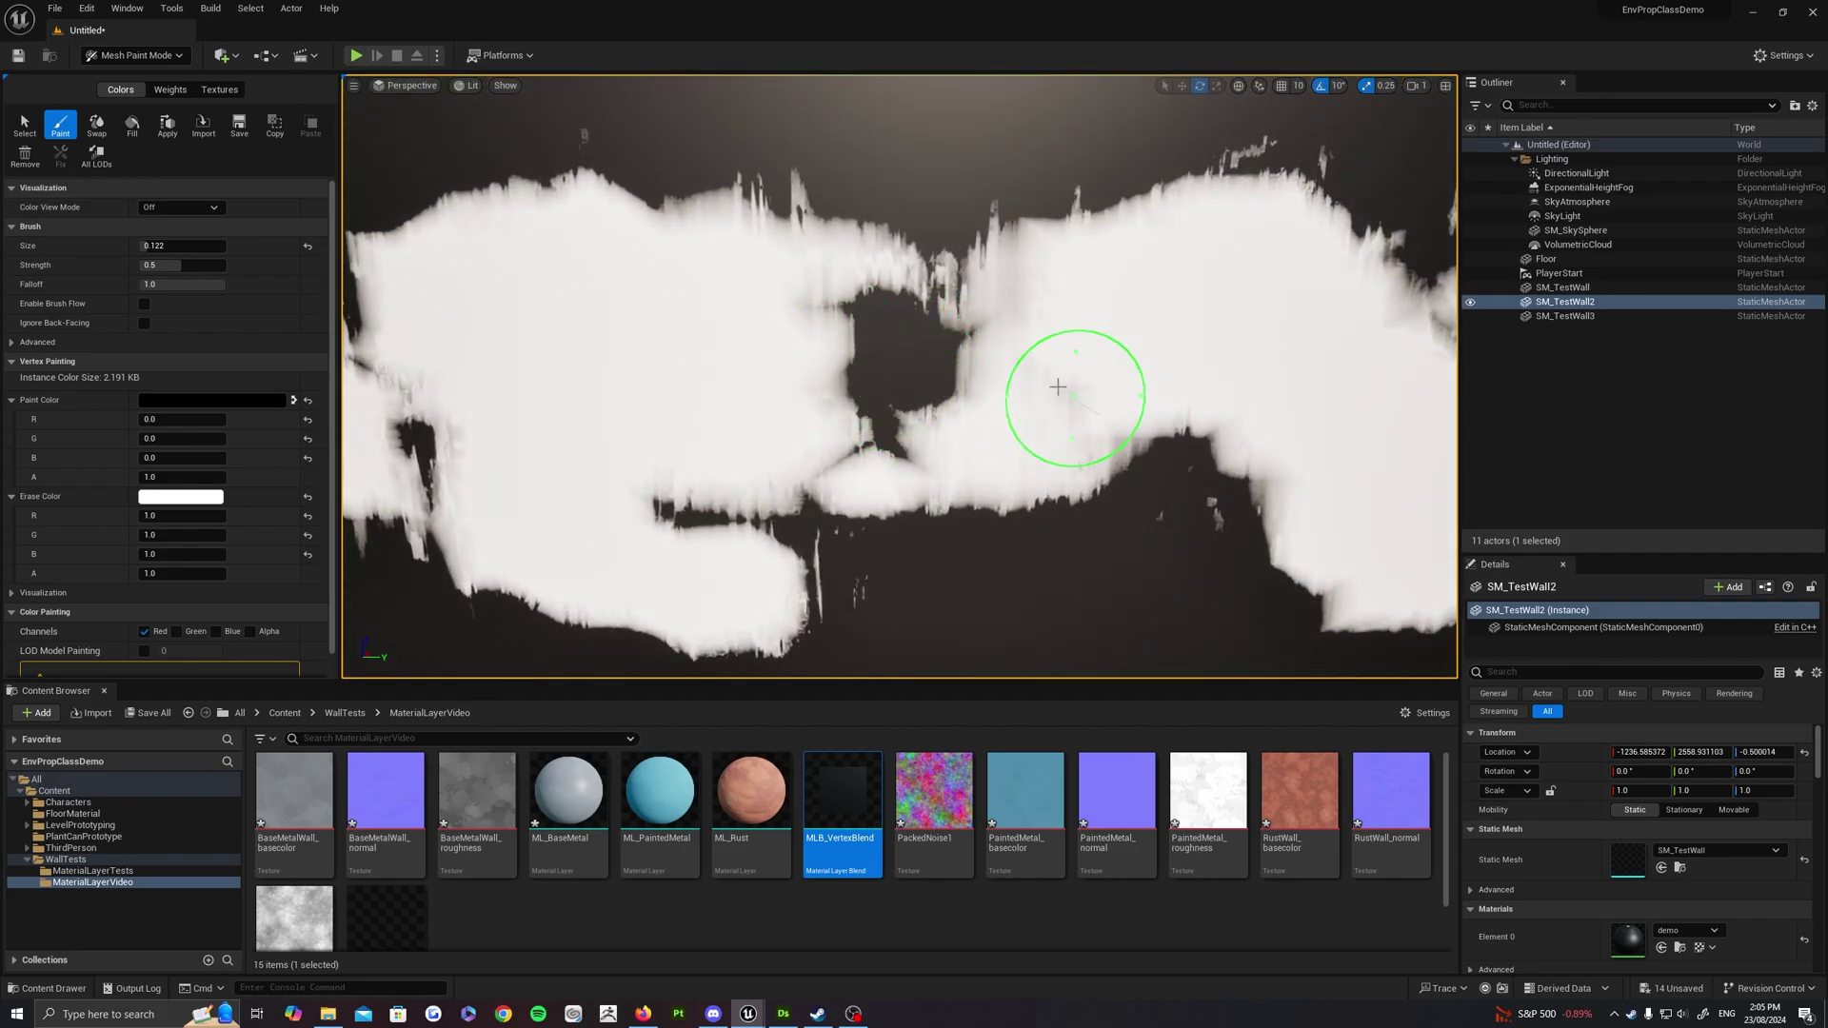
pyautogui.moveTo(1073, 396)
pyautogui.mouseDown(button='right')
pyautogui.moveTo(861, 395)
pyautogui.moveTo(702, 306)
pyautogui.moveTo(441, 253)
pyautogui.moveTo(1266, 265)
pyautogui.moveTo(1289, 212)
pyautogui.moveTo(1142, 277)
pyautogui.moveTo(845, 359)
pyautogui.mouseUp(button='right')
pyautogui.moveTo(981, 373); pyautogui.dragTo(996, 400)
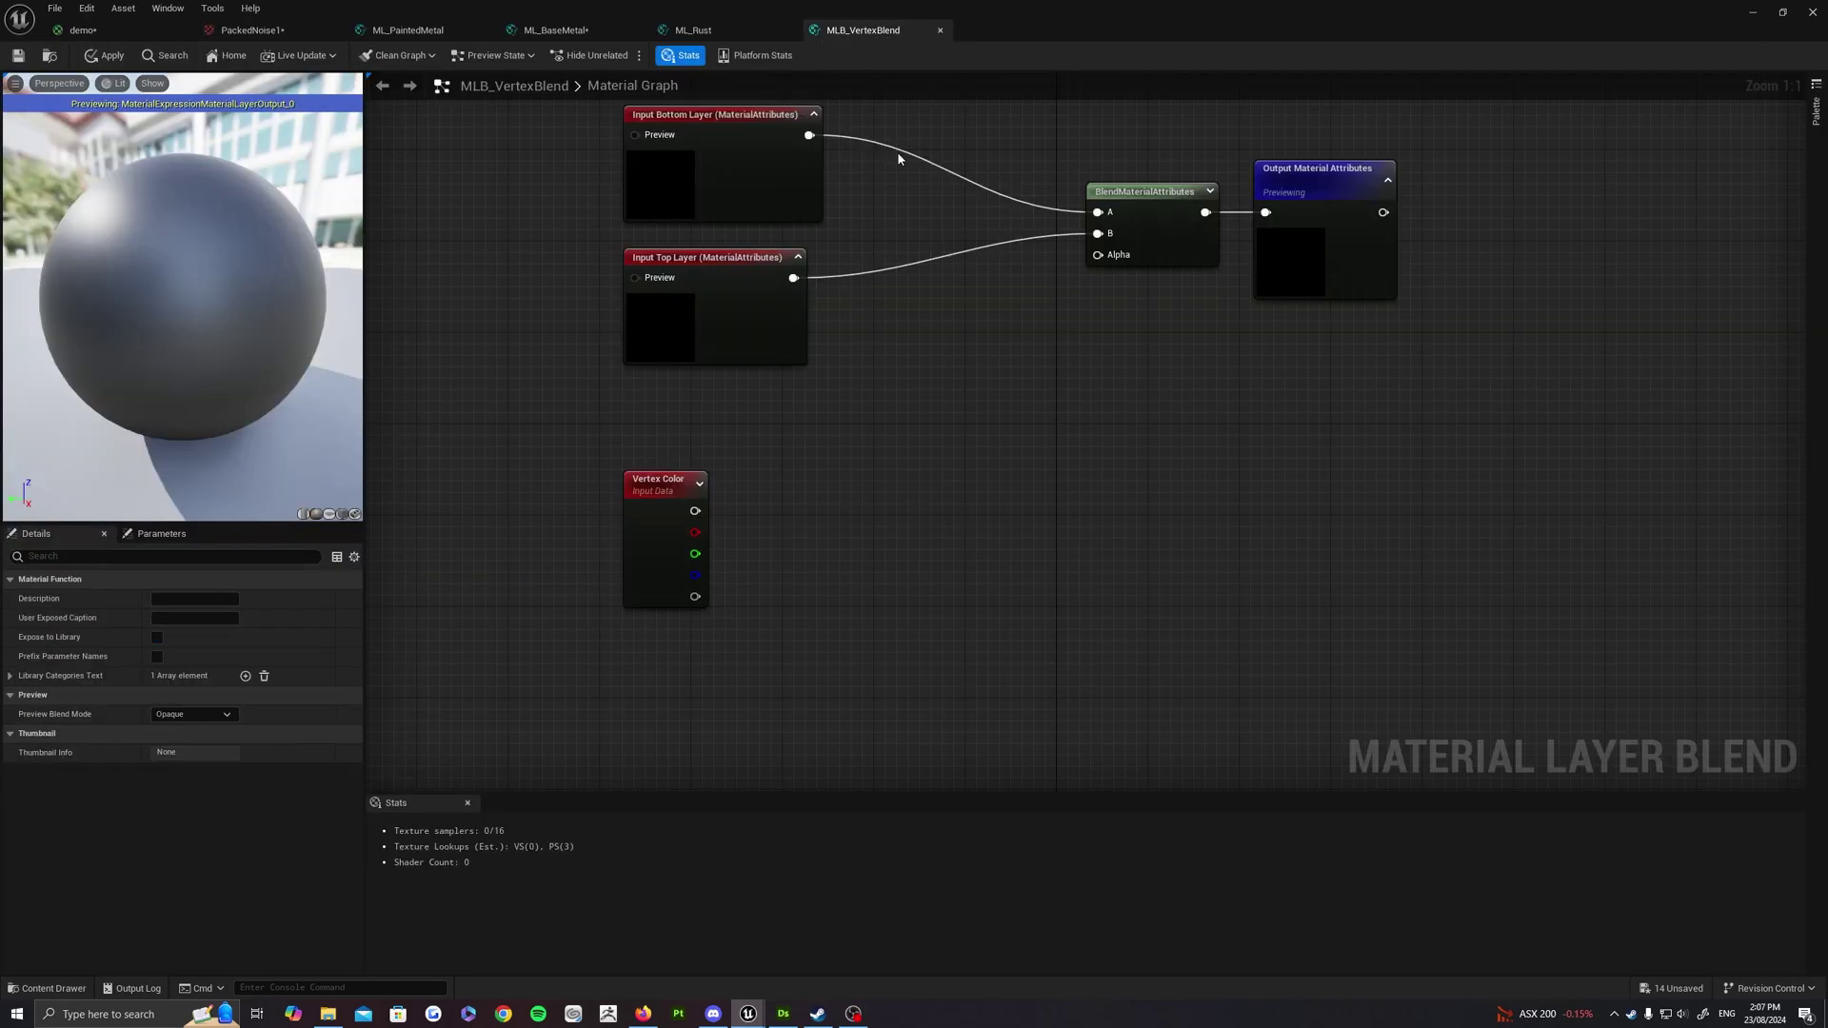
# Return to the MLB_VertexBlend graph and move the Vertex Color node further left, below the layer input nodes
pyautogui.moveTo(953, 459)
pyautogui.mouseDown(button='right')
pyautogui.moveTo(918, 457)
pyautogui.moveTo(957, 453)
pyautogui.moveTo(941, 447)
pyautogui.mouseUp(button='right')
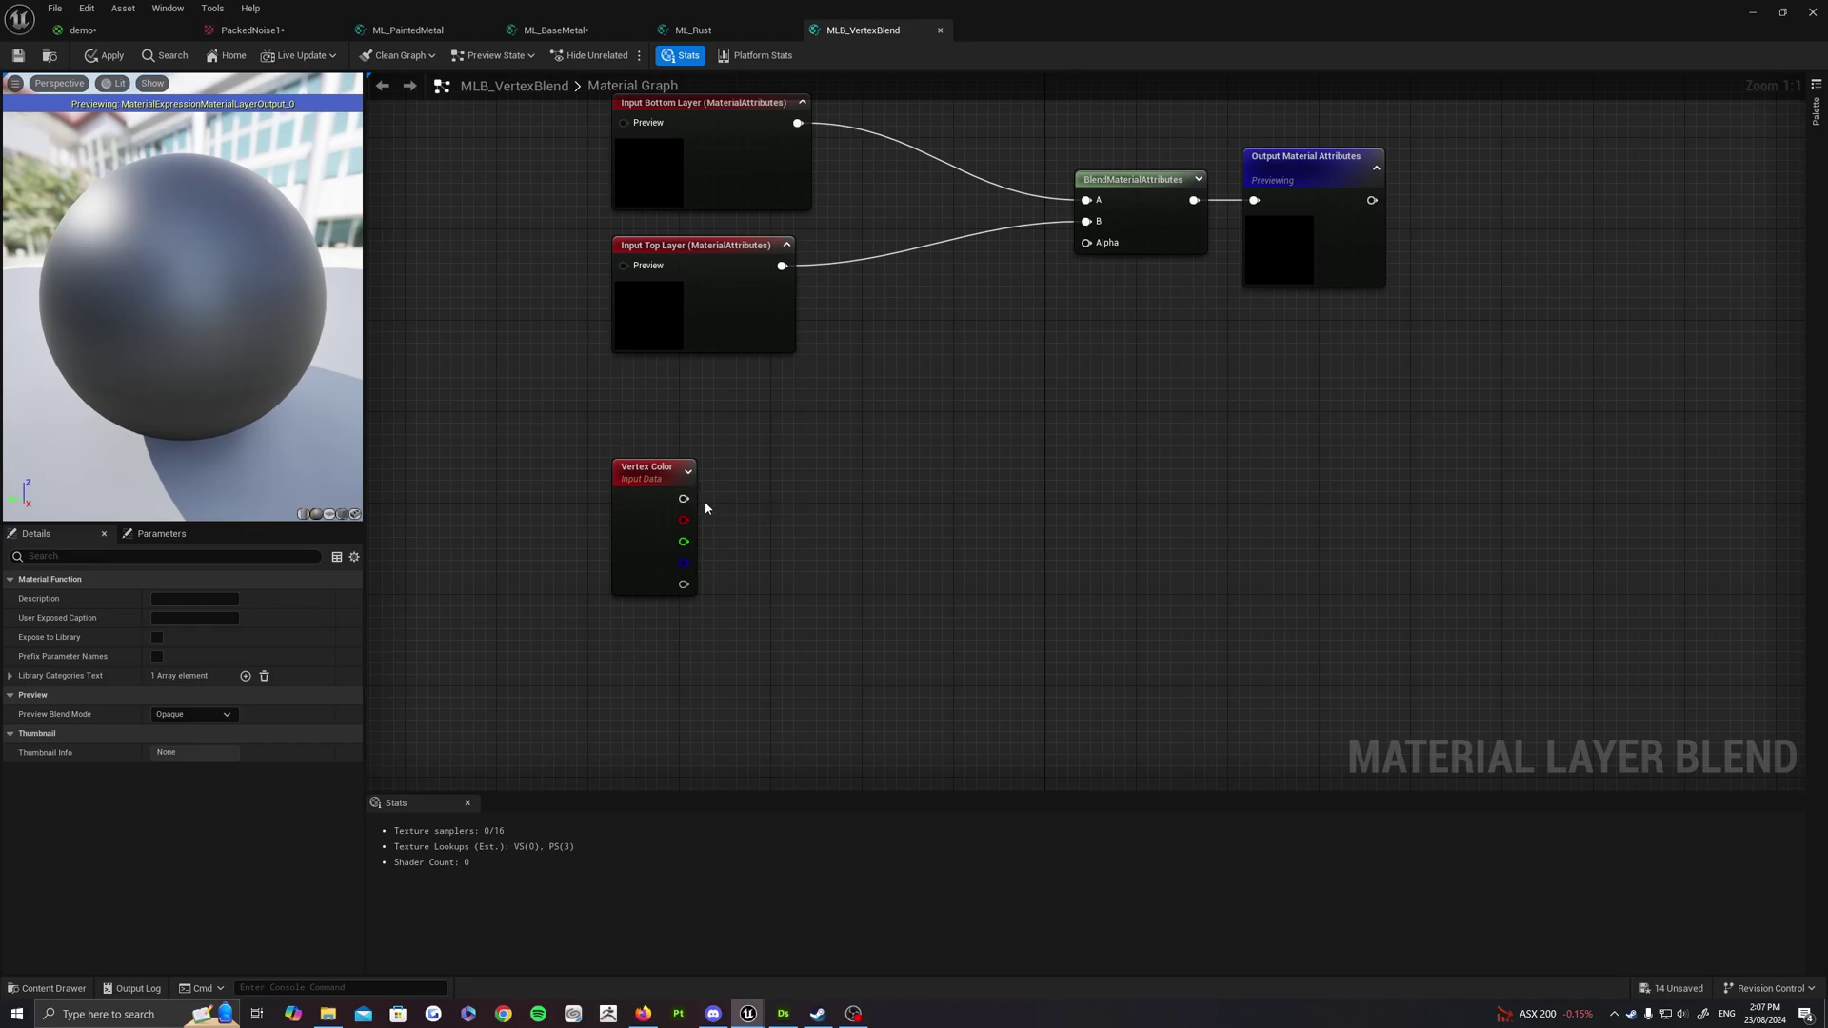
pyautogui.moveTo(867, 488); pyautogui.dragTo(960, 480, button='right')
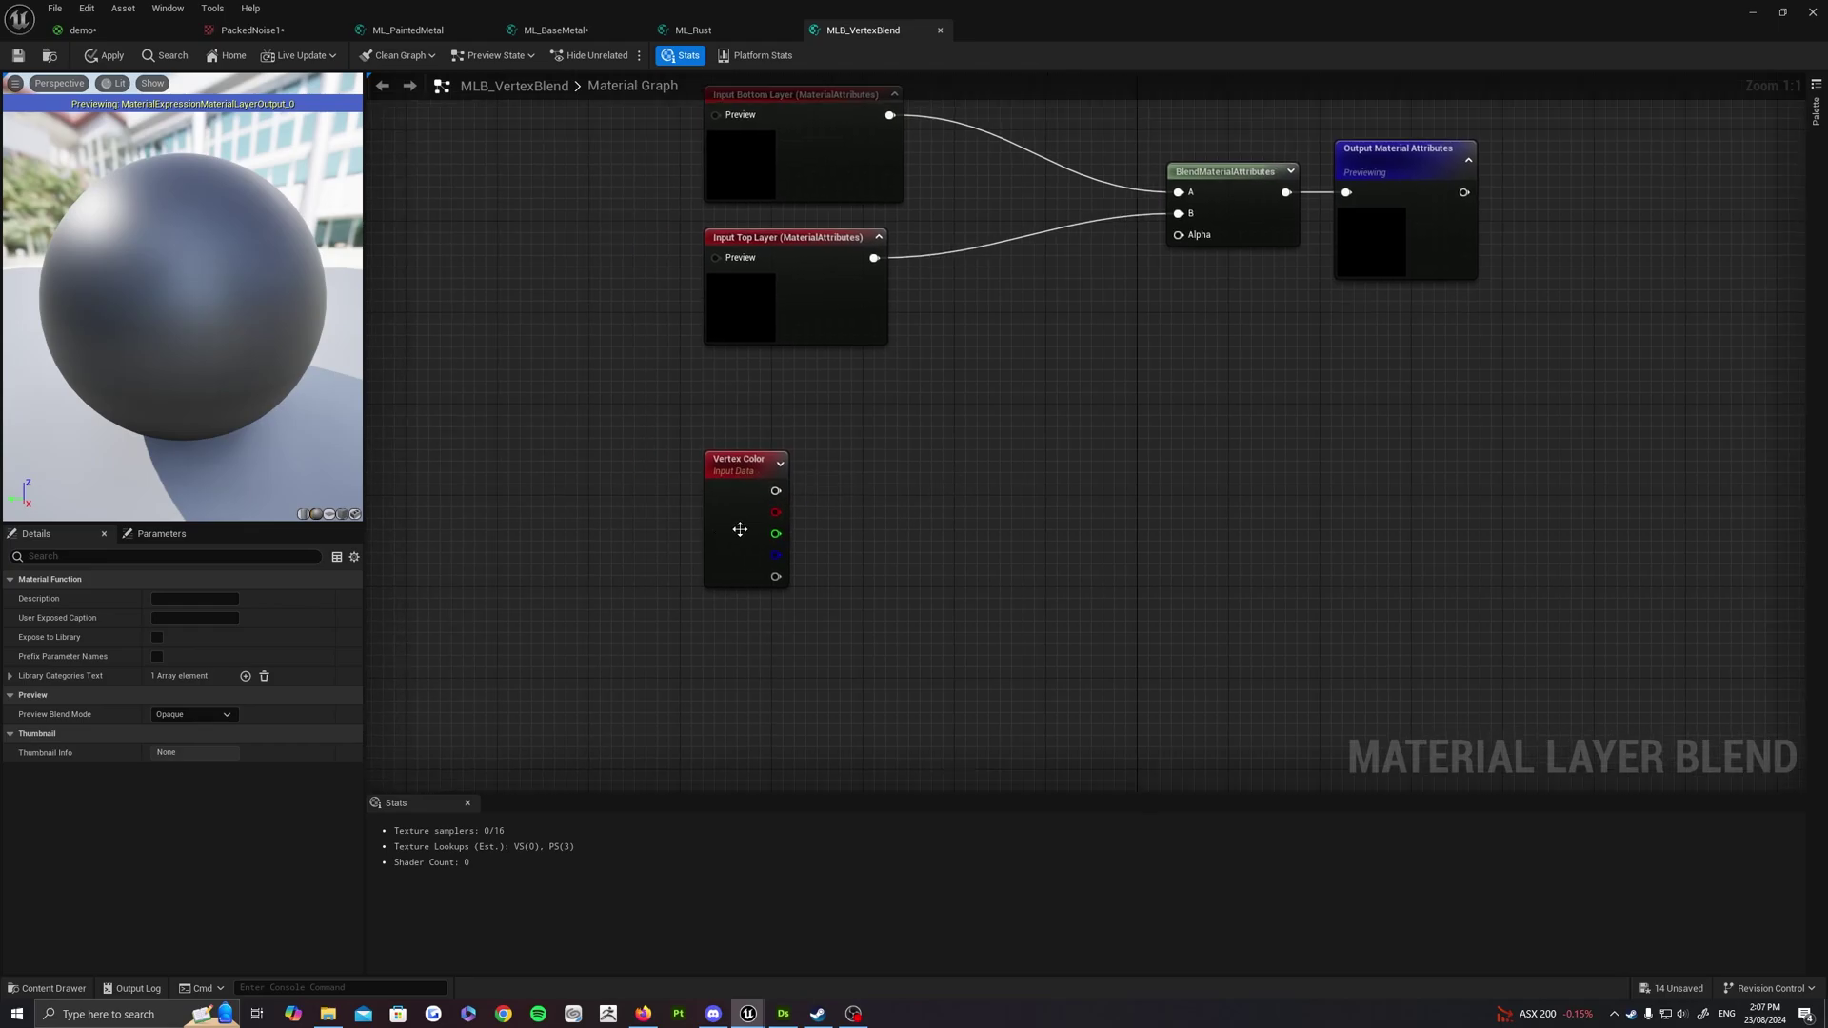
pyautogui.moveTo(743, 503); pyautogui.dragTo(638, 525)
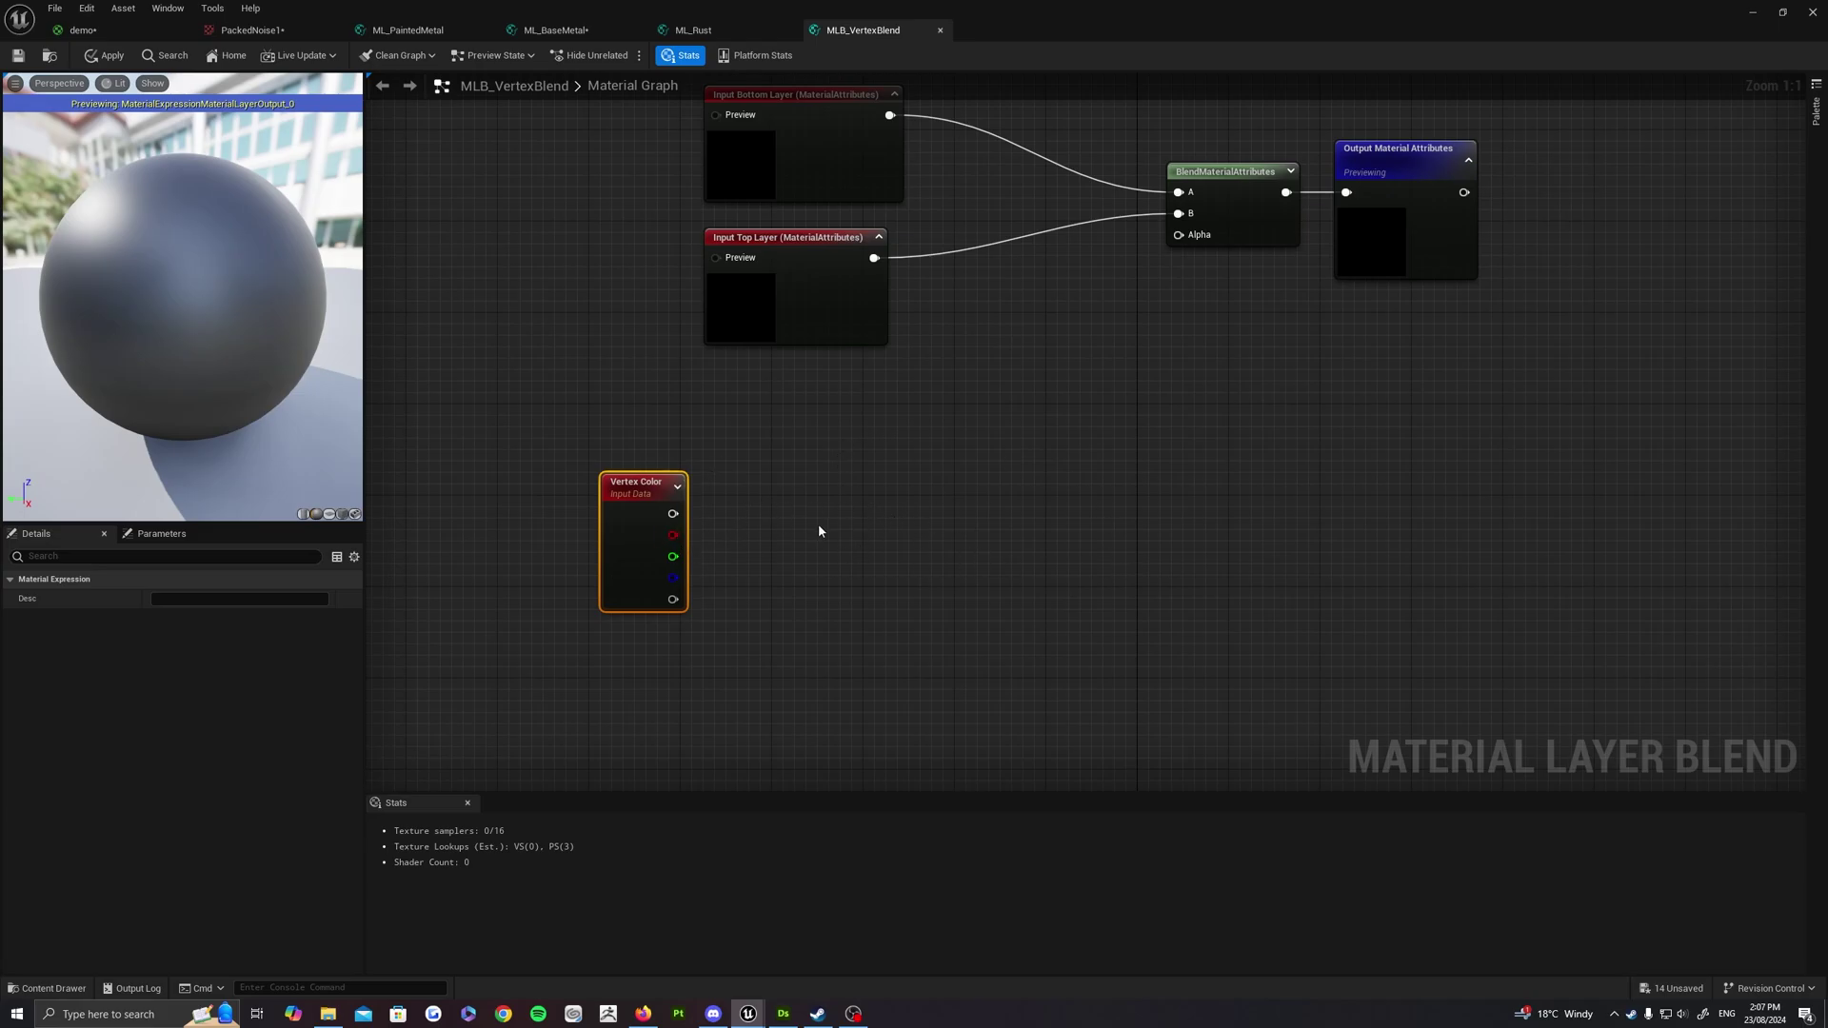
# Add an AppendVector node combining Vertex Color's RGB output as A with its alpha output as B
pyautogui.moveTo(819, 530); pyautogui.dragTo(874, 497, button='right')
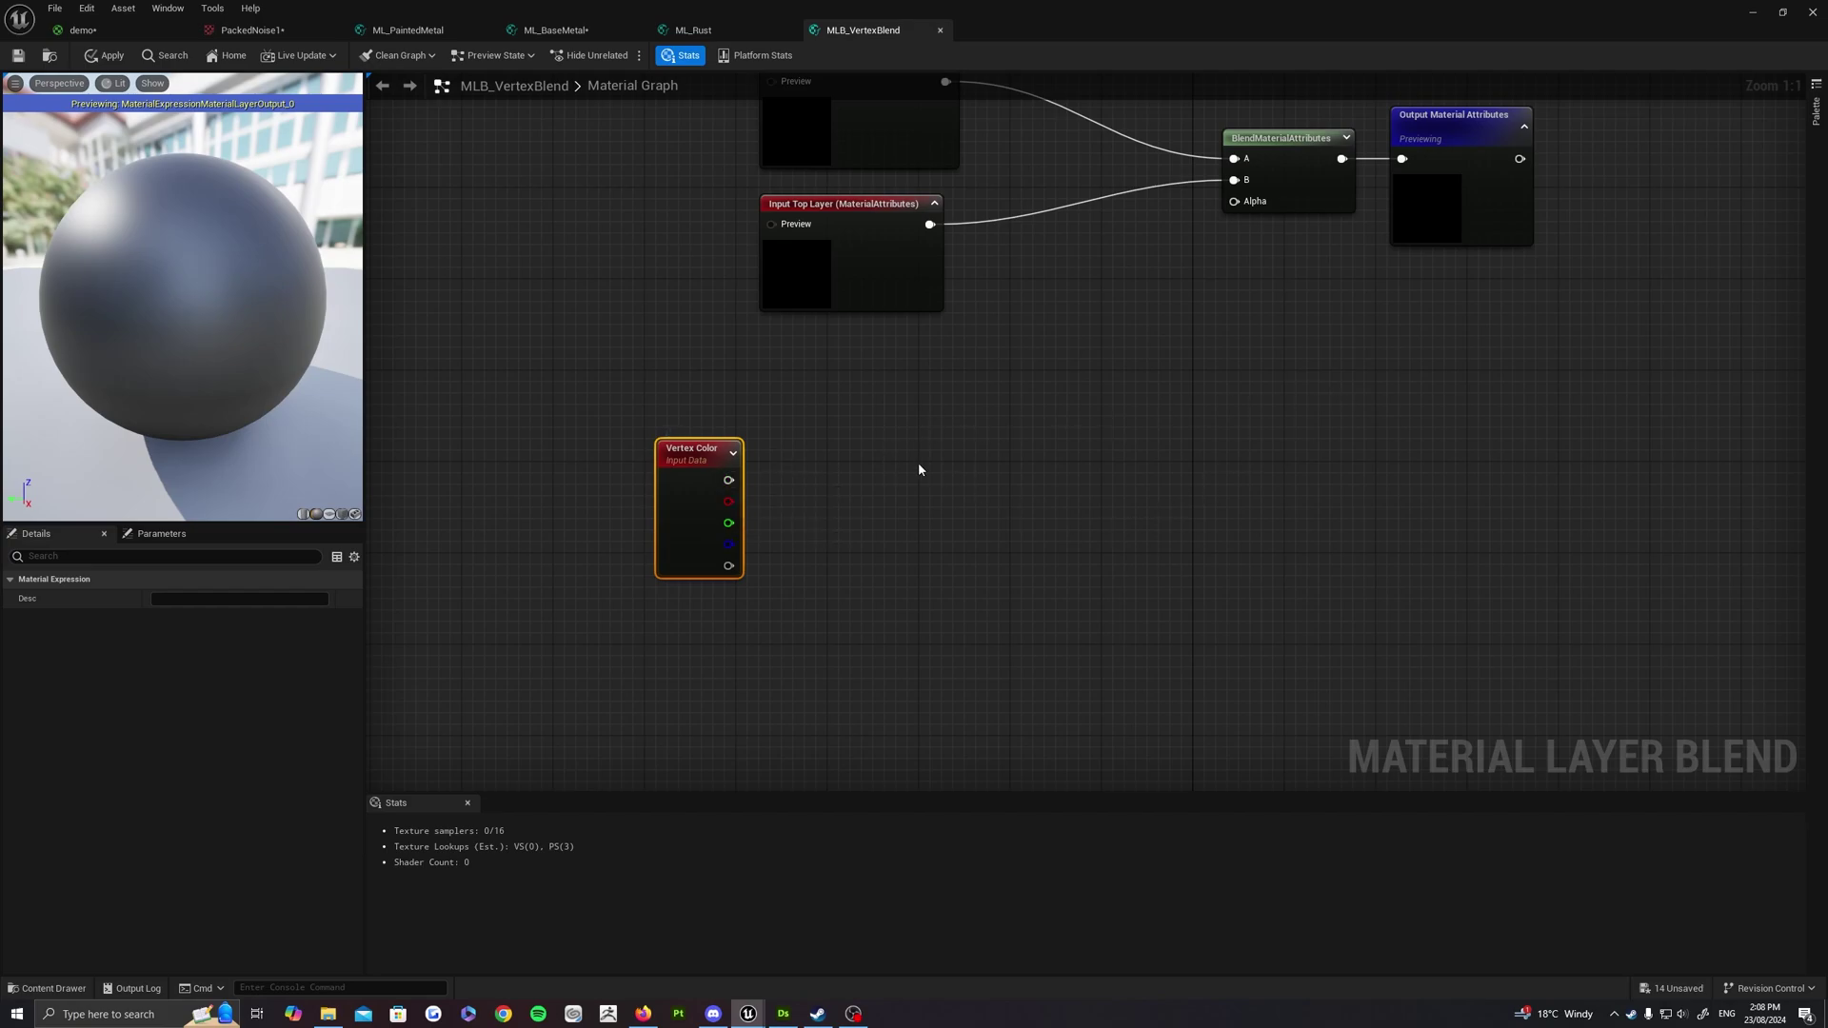
pyautogui.moveTo(919, 464)
pyautogui.mouseDown(button='right')
pyautogui.moveTo(900, 491)
pyautogui.moveTo(916, 490)
pyautogui.mouseUp(button='right')
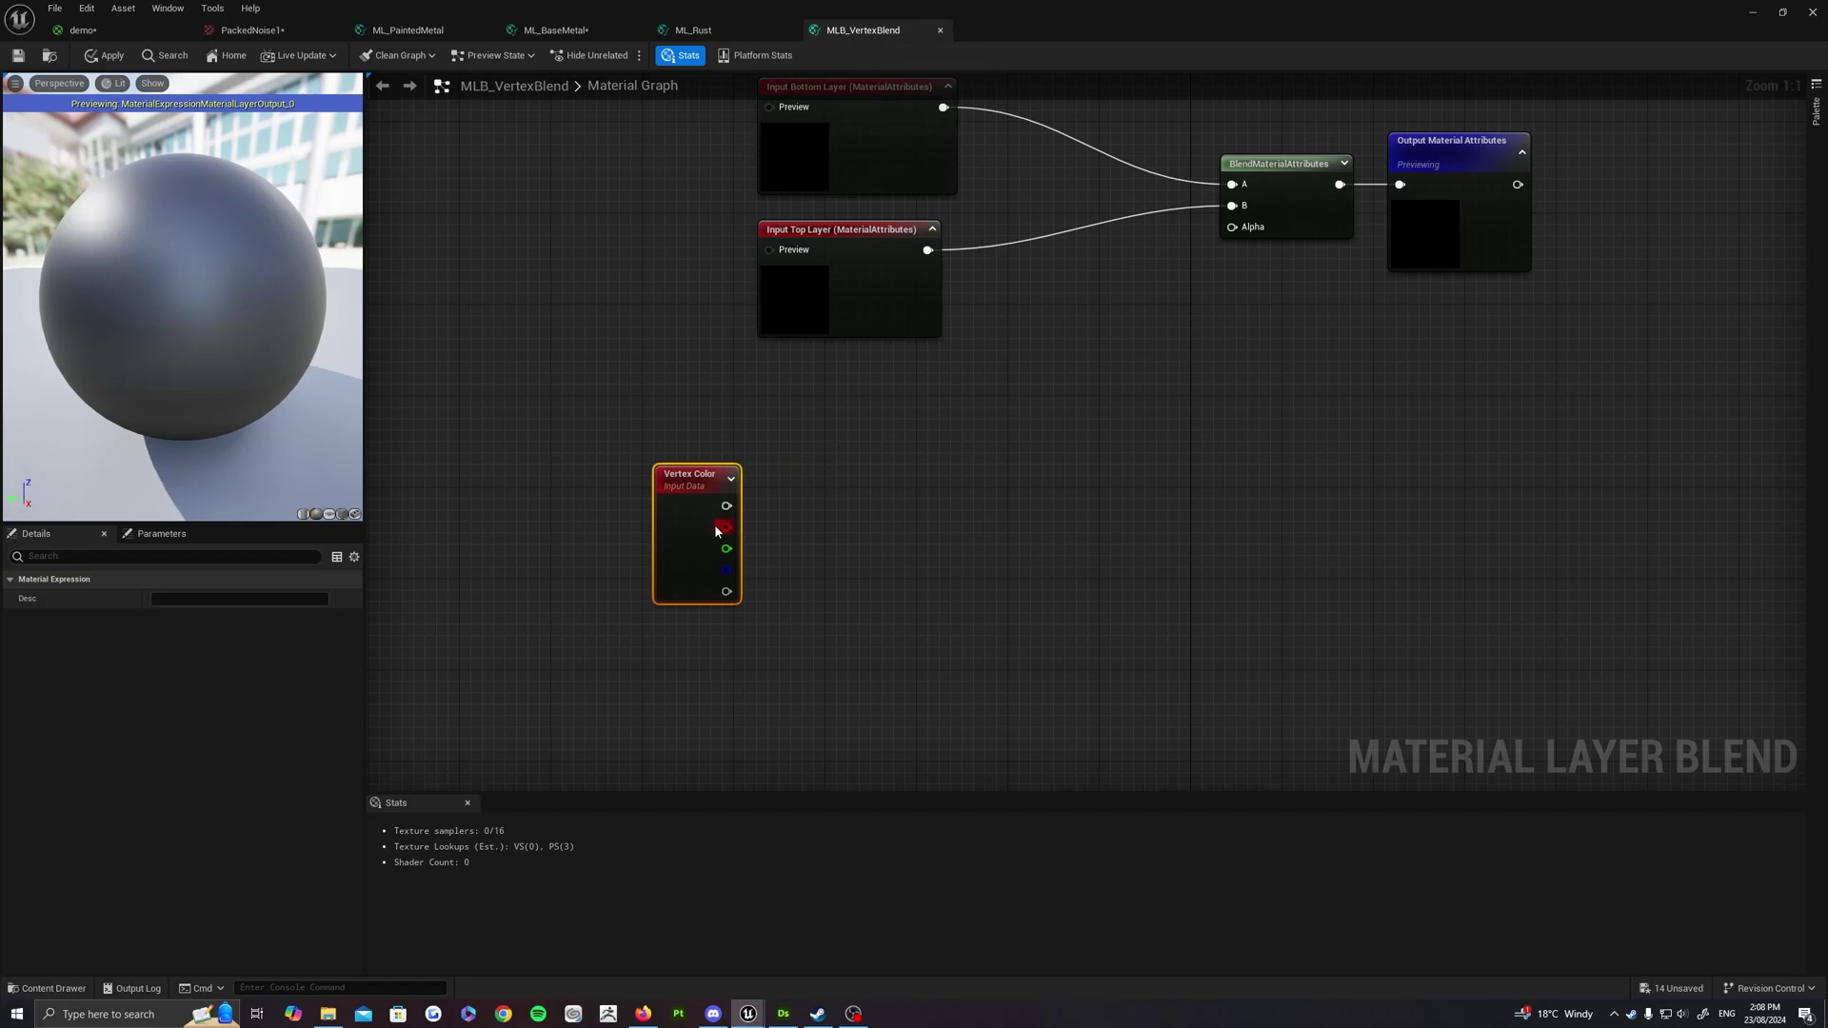
pyautogui.moveTo(739, 517); pyautogui.dragTo(715, 497, button='right')
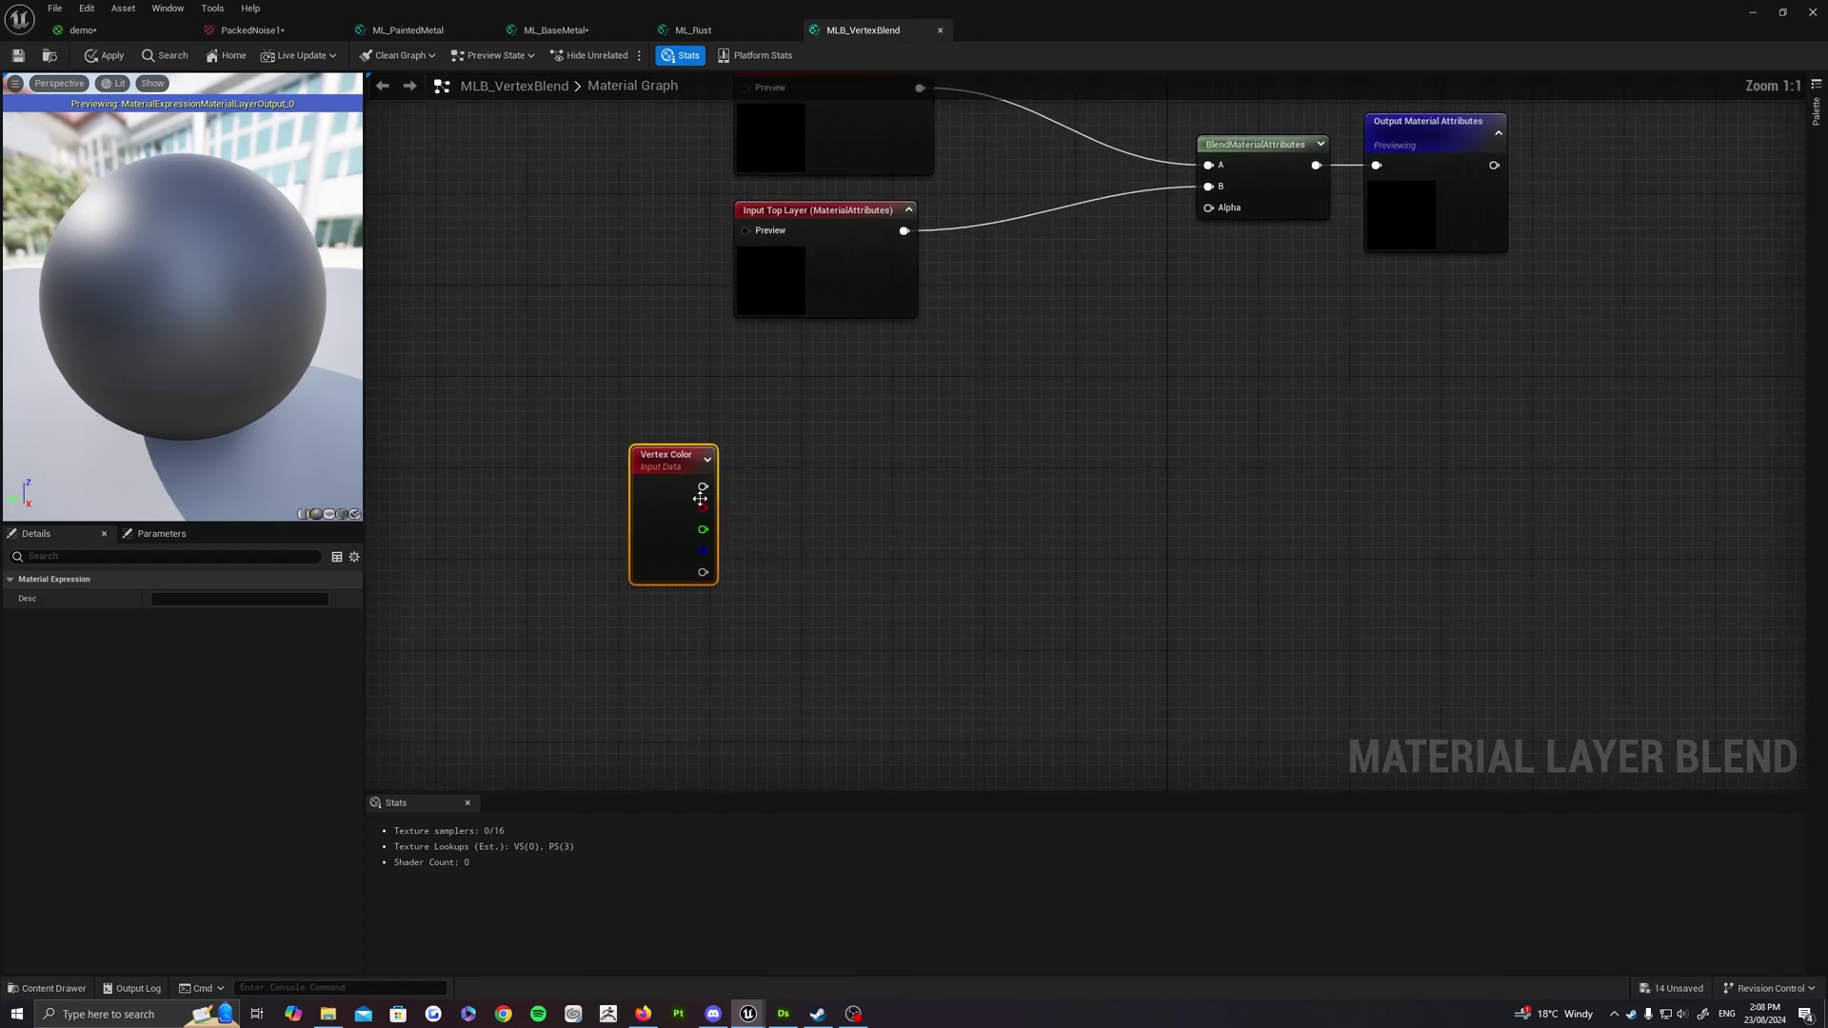
pyautogui.moveTo(702, 487); pyautogui.dragTo(810, 518)
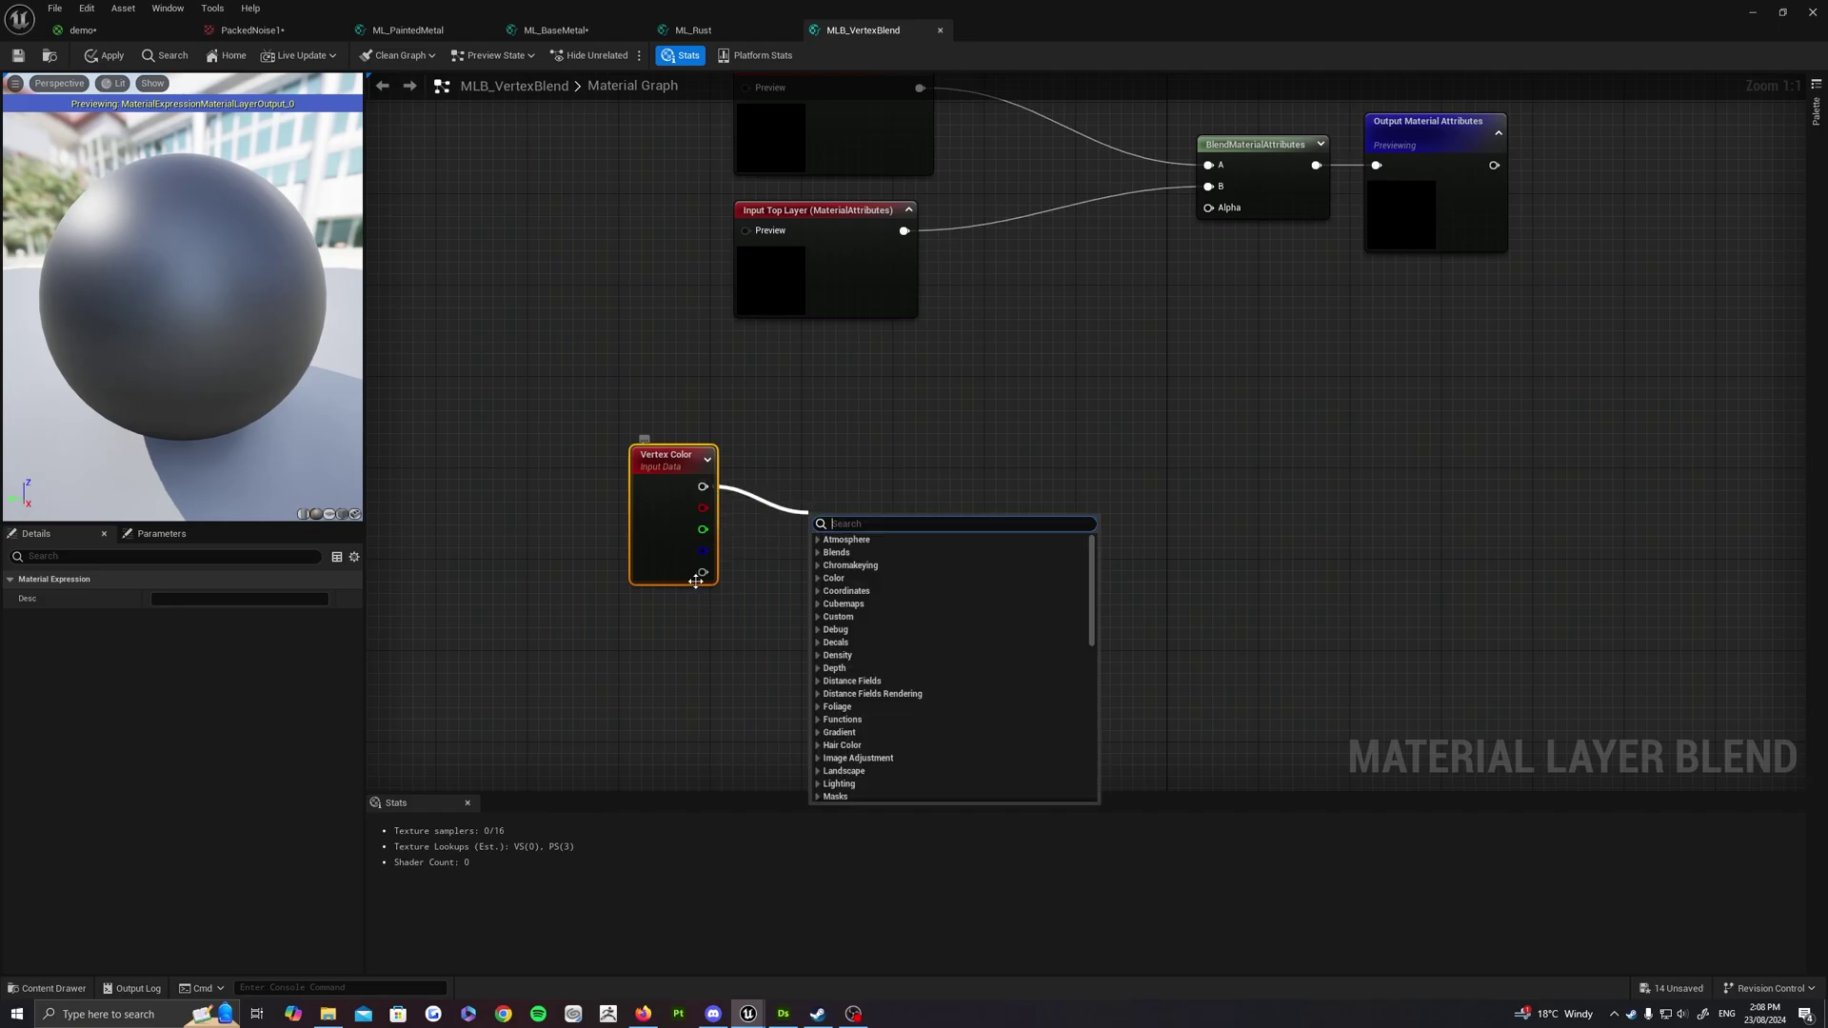
pyautogui.write('app')
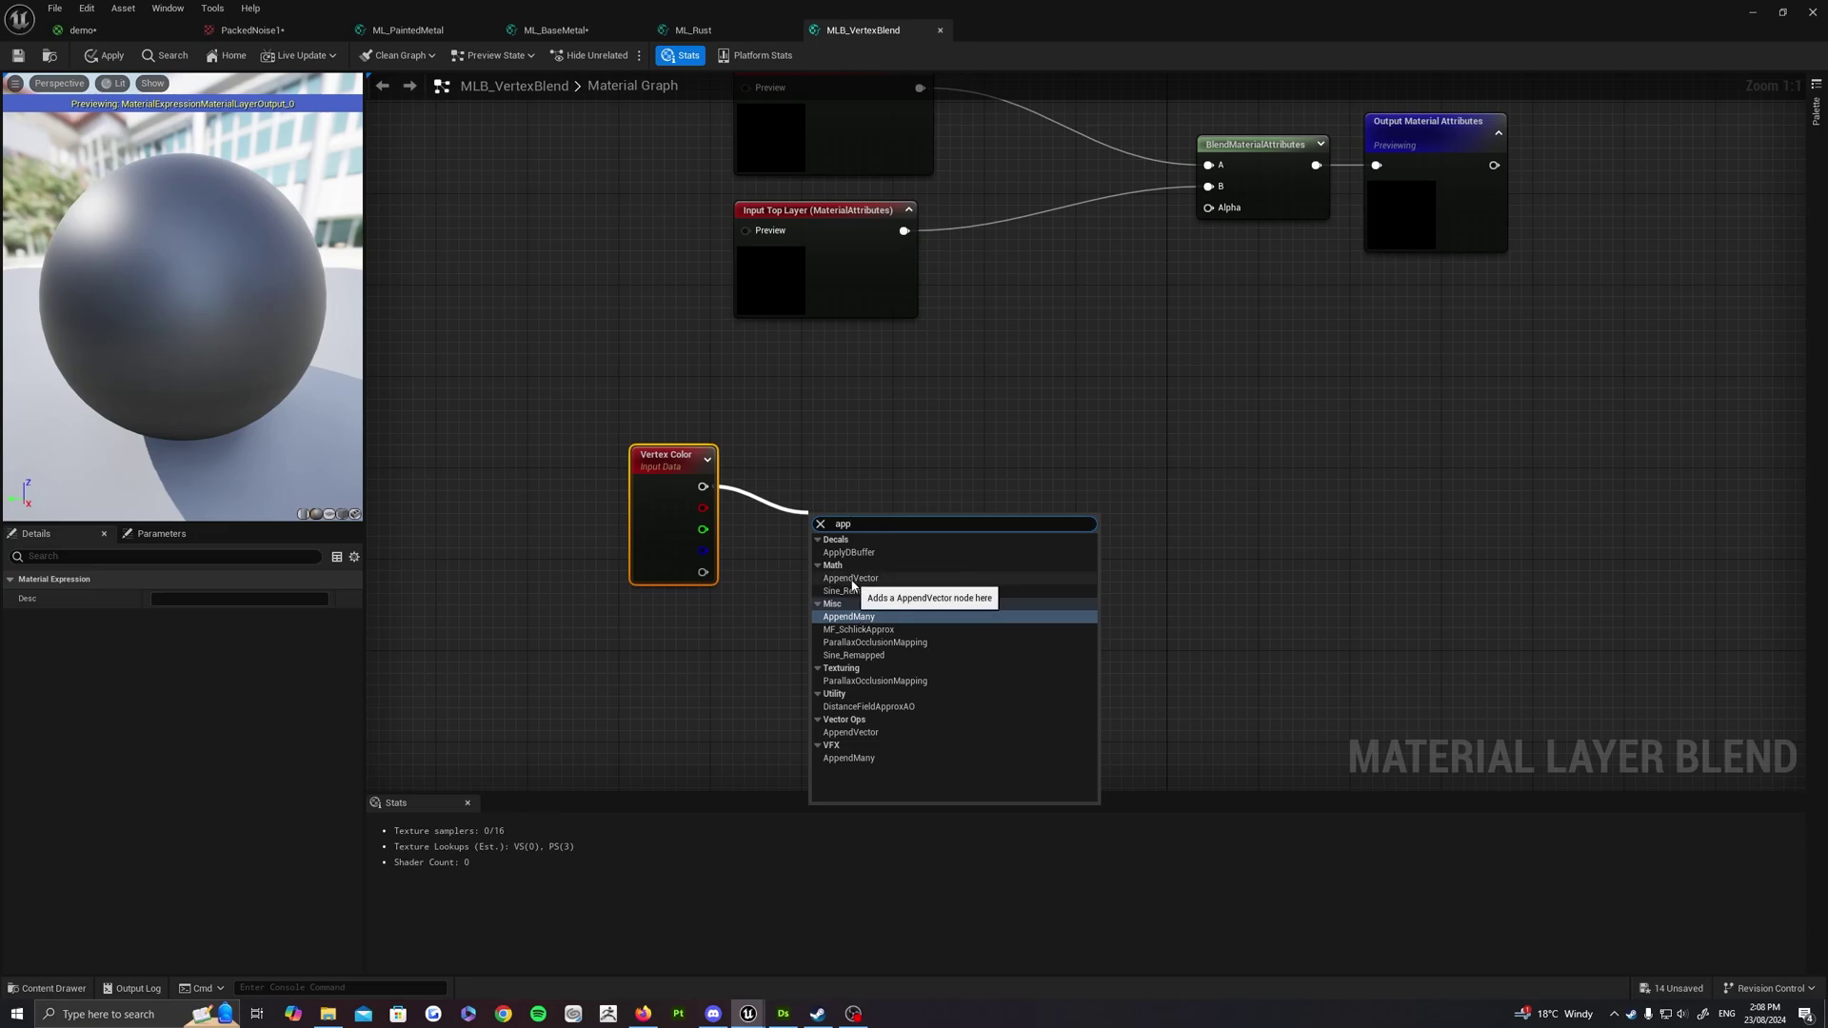
pyautogui.click(851, 578)
pyautogui.moveTo(703, 573); pyautogui.dragTo(821, 490)
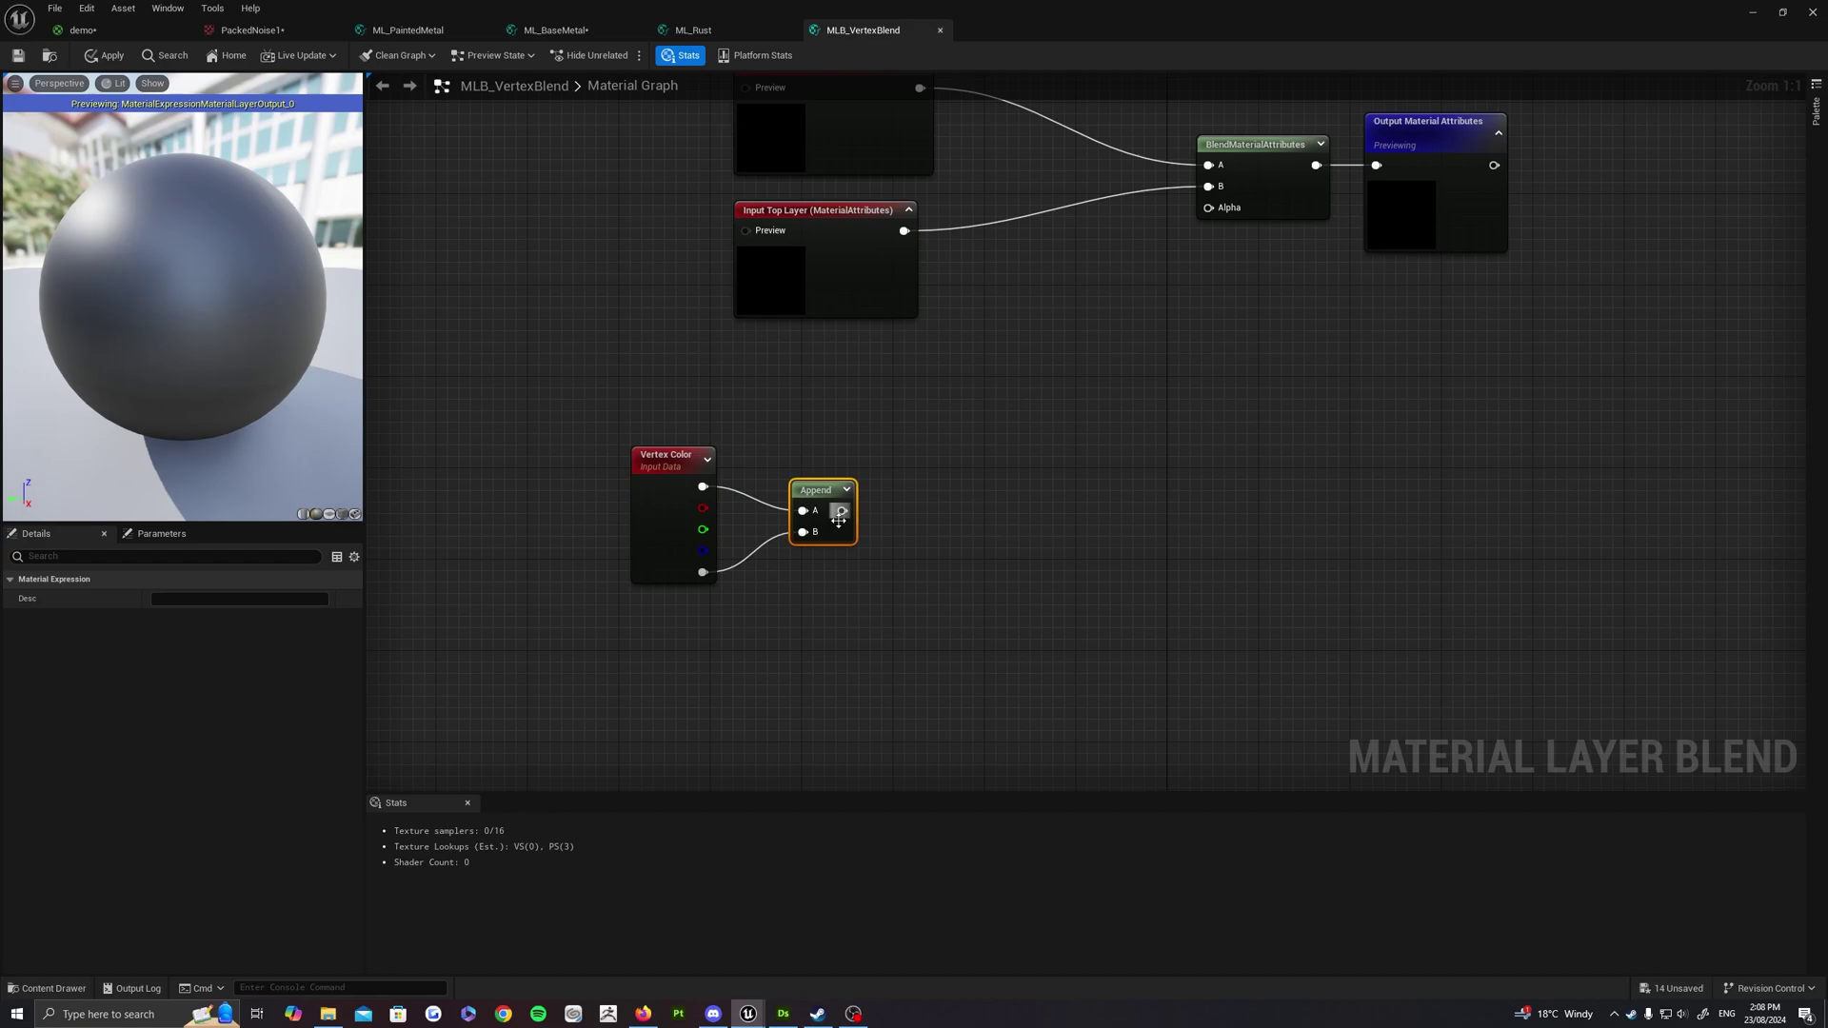
pyautogui.moveTo(841, 518); pyautogui.dragTo(790, 512, button='right')
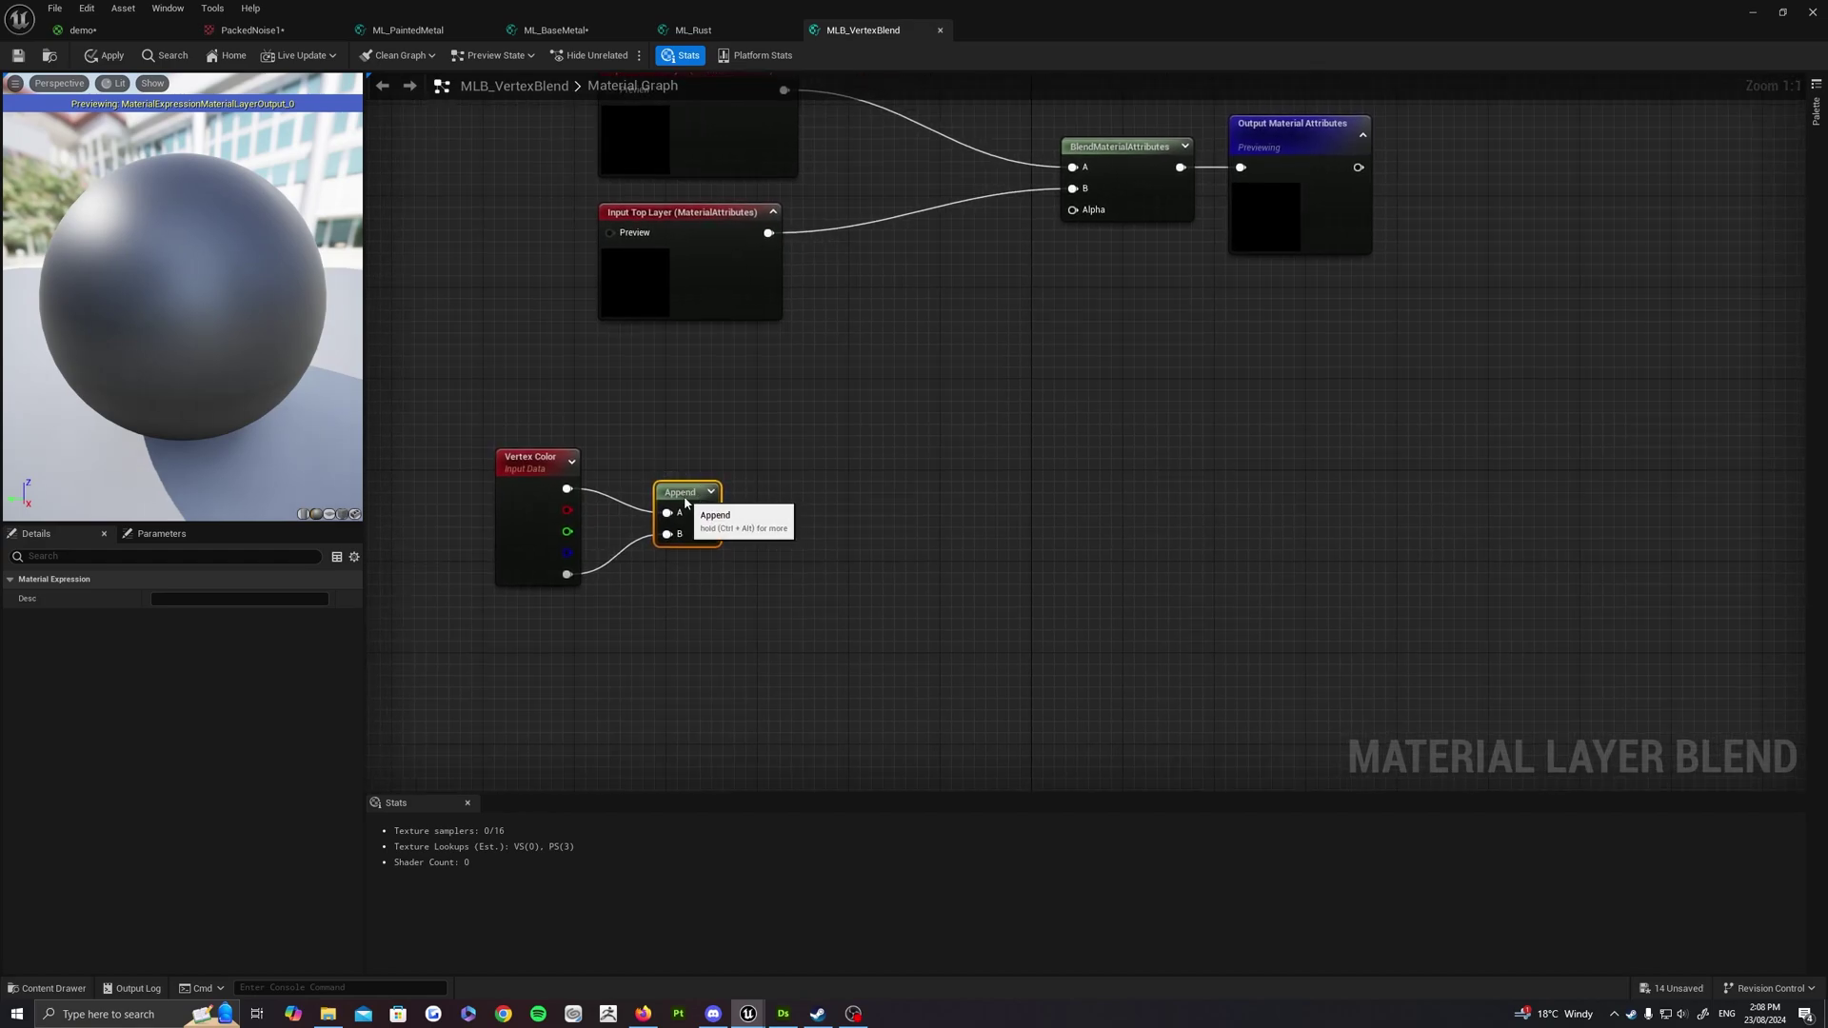
# Move the Append node slightly closer to the Vertex Color node
pyautogui.moveTo(686, 492); pyautogui.dragTo(676, 503)
pyautogui.moveTo(731, 492); pyautogui.dragTo(738, 473, button='right')
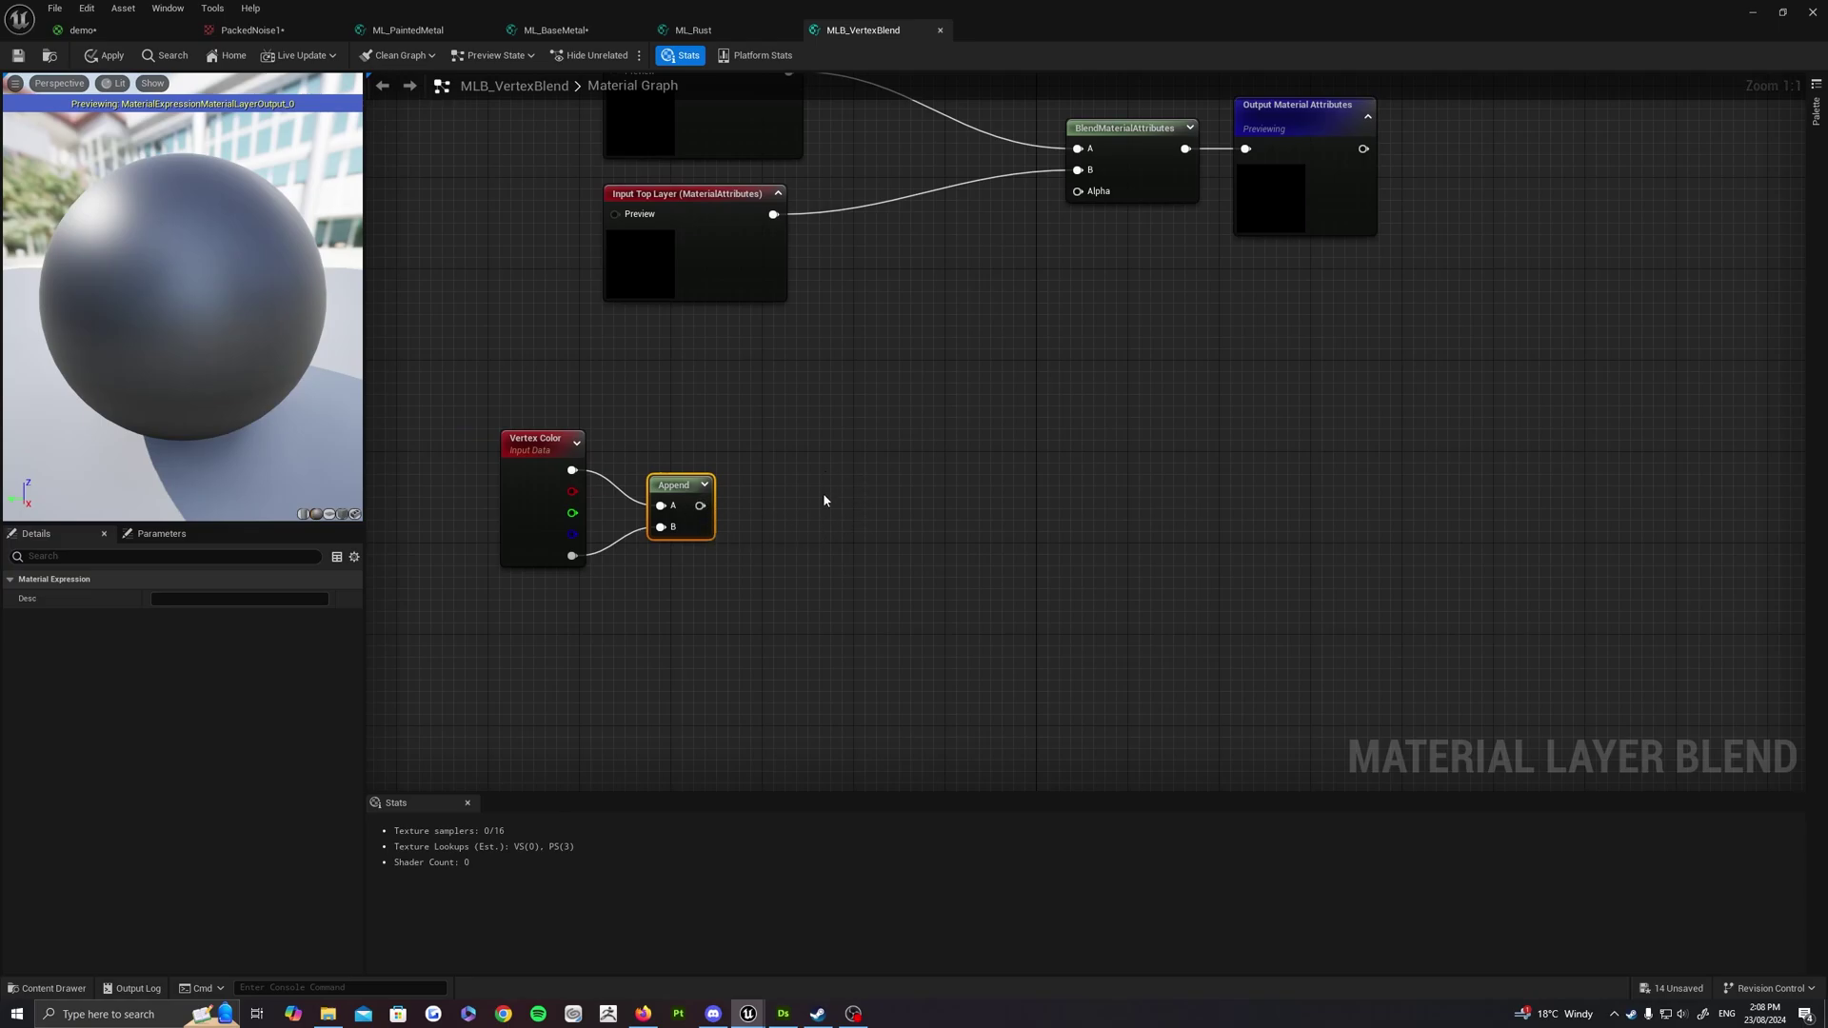
pyautogui.moveTo(824, 500); pyautogui.dragTo(894, 507, button='right')
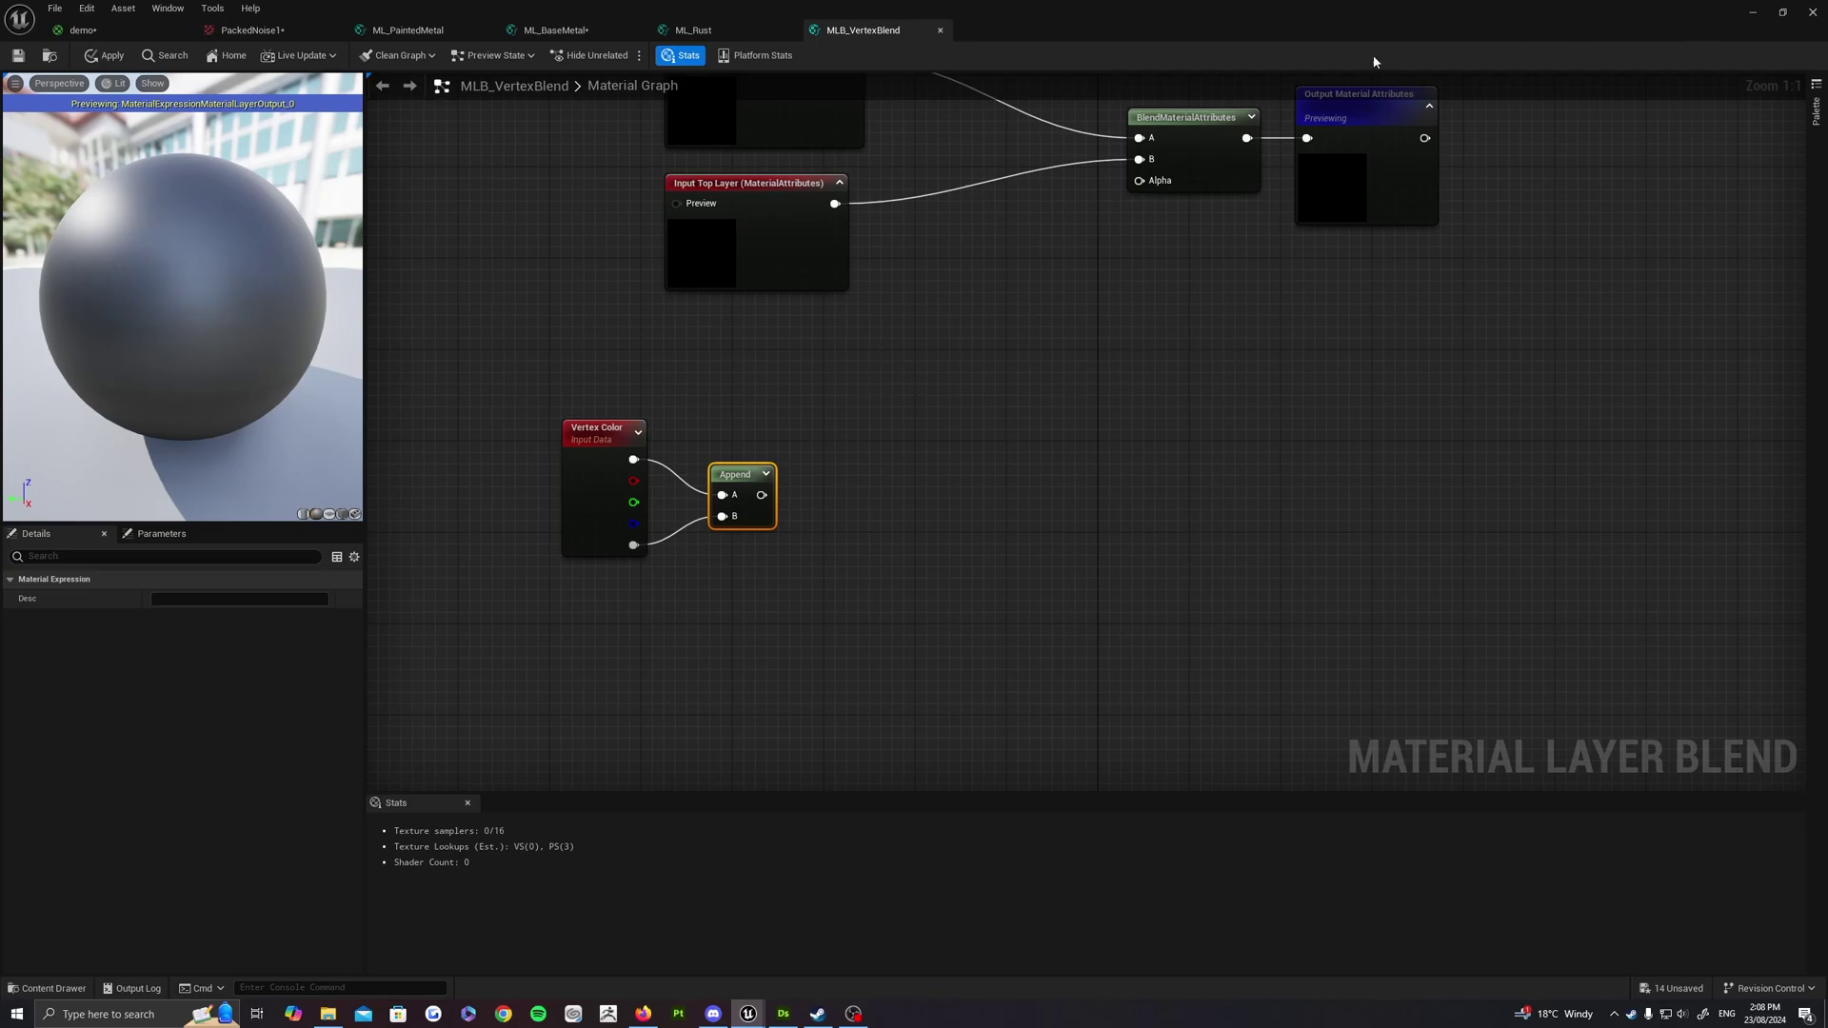
# Return to the level, switch to Selection Mode and select the unpainted SM_TestWall
pyautogui.click(1758, 15)
pyautogui.moveTo(690, 496); pyautogui.dragTo(690, 496, button='right')
pyautogui.press('w')
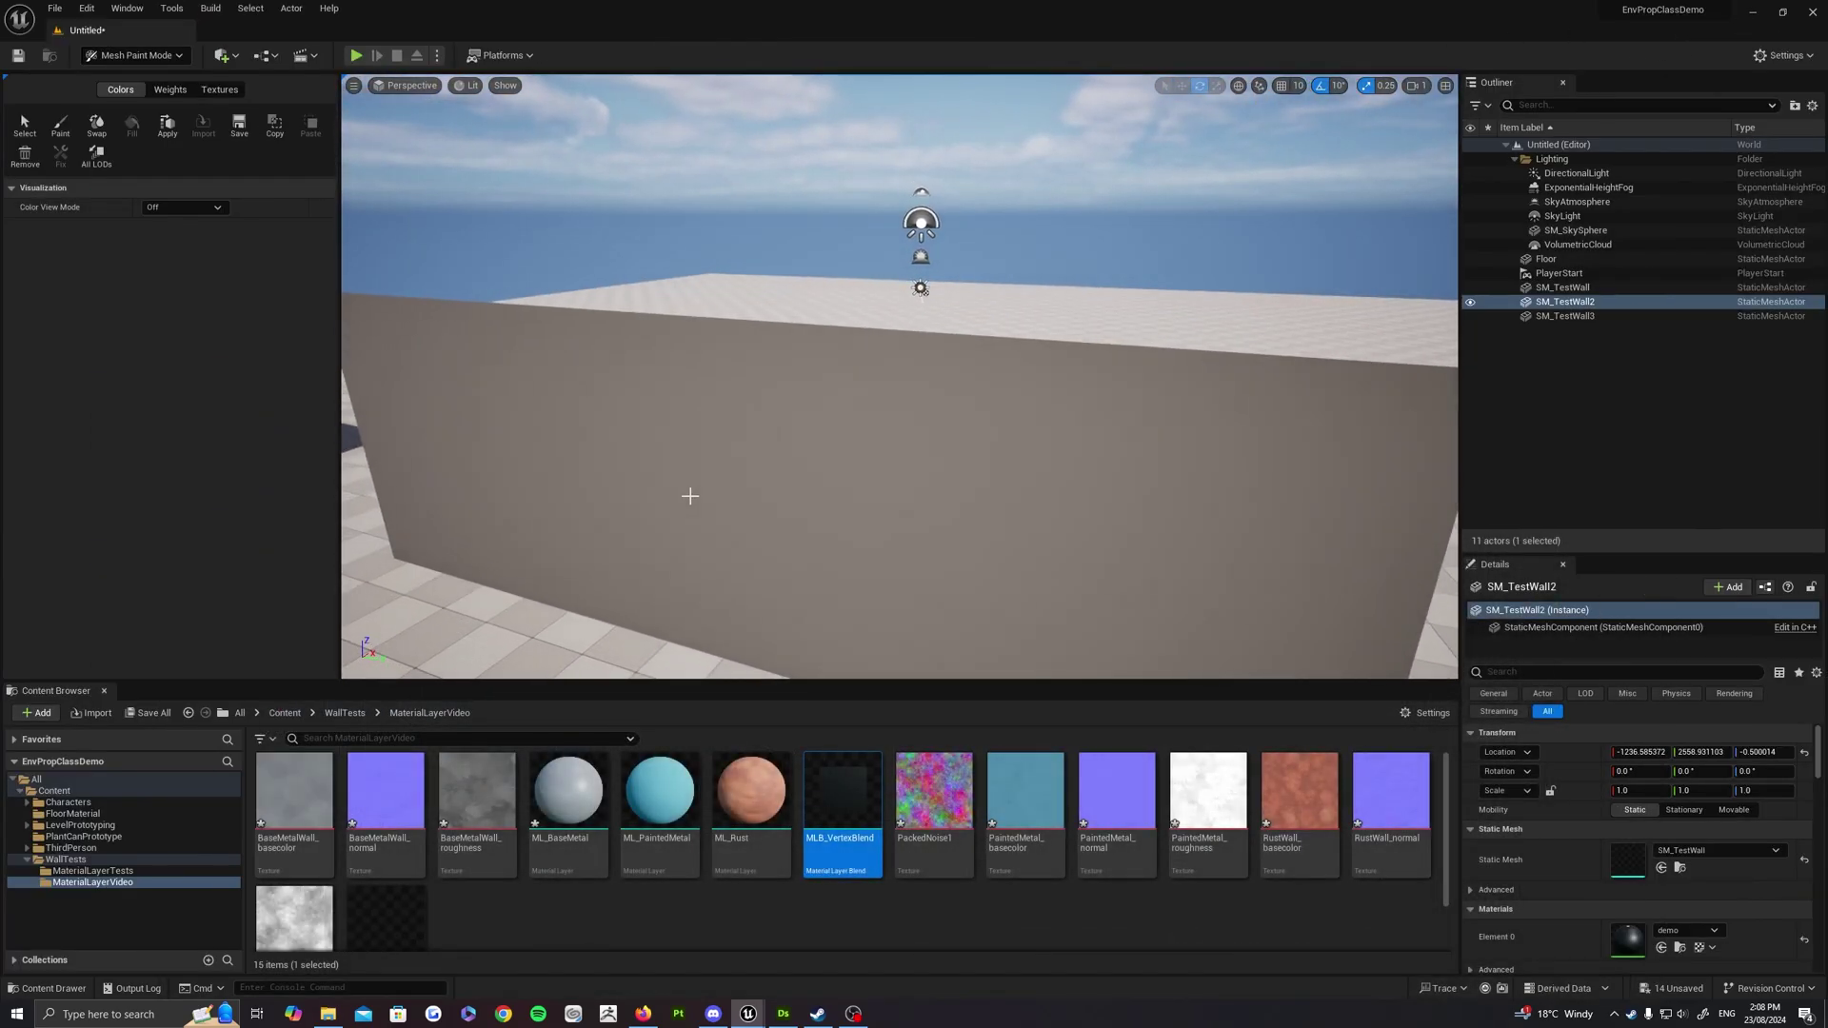
pyautogui.click(138, 57)
pyautogui.click(133, 78)
pyautogui.click(694, 420)
pyautogui.moveTo(694, 421); pyautogui.dragTo(659, 419, button='right')
pyautogui.press('s')
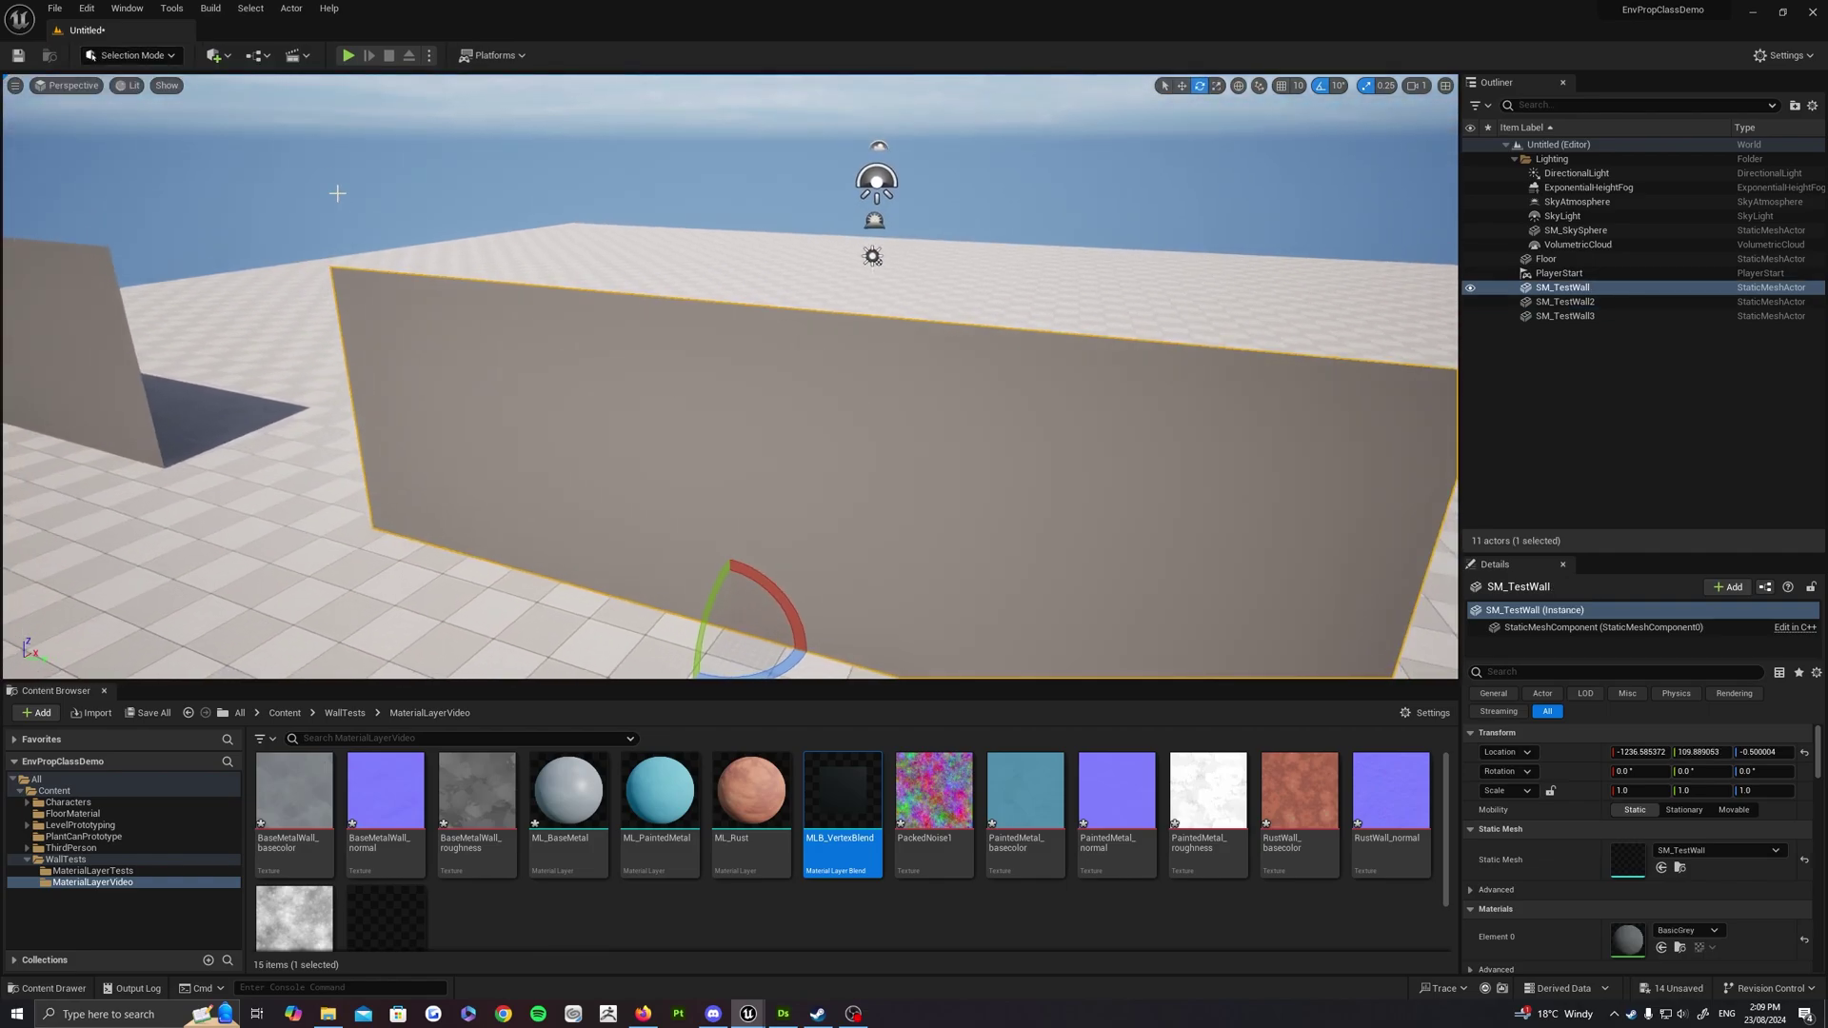
pyautogui.moveTo(337, 193); pyautogui.dragTo(346, 194, button='right')
pyautogui.press('q')
# Enter Mesh Paint mode and display SM_TestWall's vertex colors with the RGB Channels view, toggling it off and back on for comparison
pyautogui.click(138, 57)
pyautogui.click(148, 124)
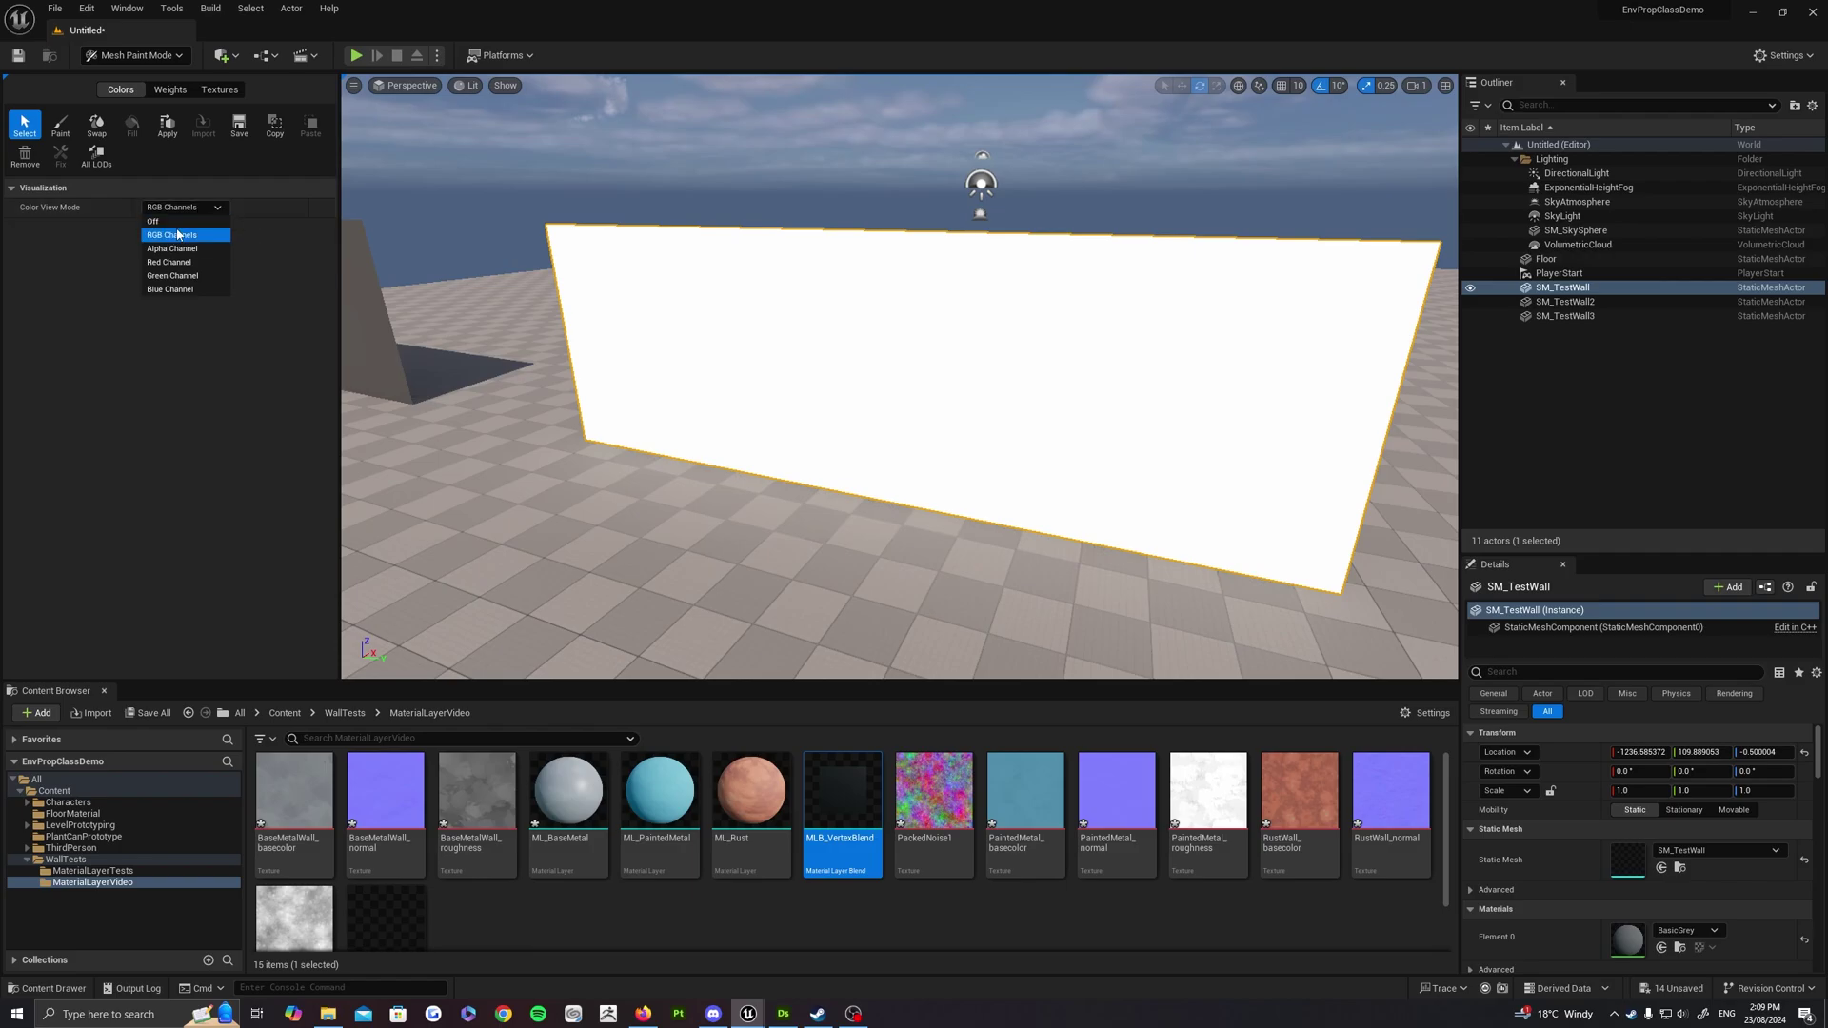
pyautogui.click(157, 221)
pyautogui.click(183, 208)
pyautogui.click(181, 237)
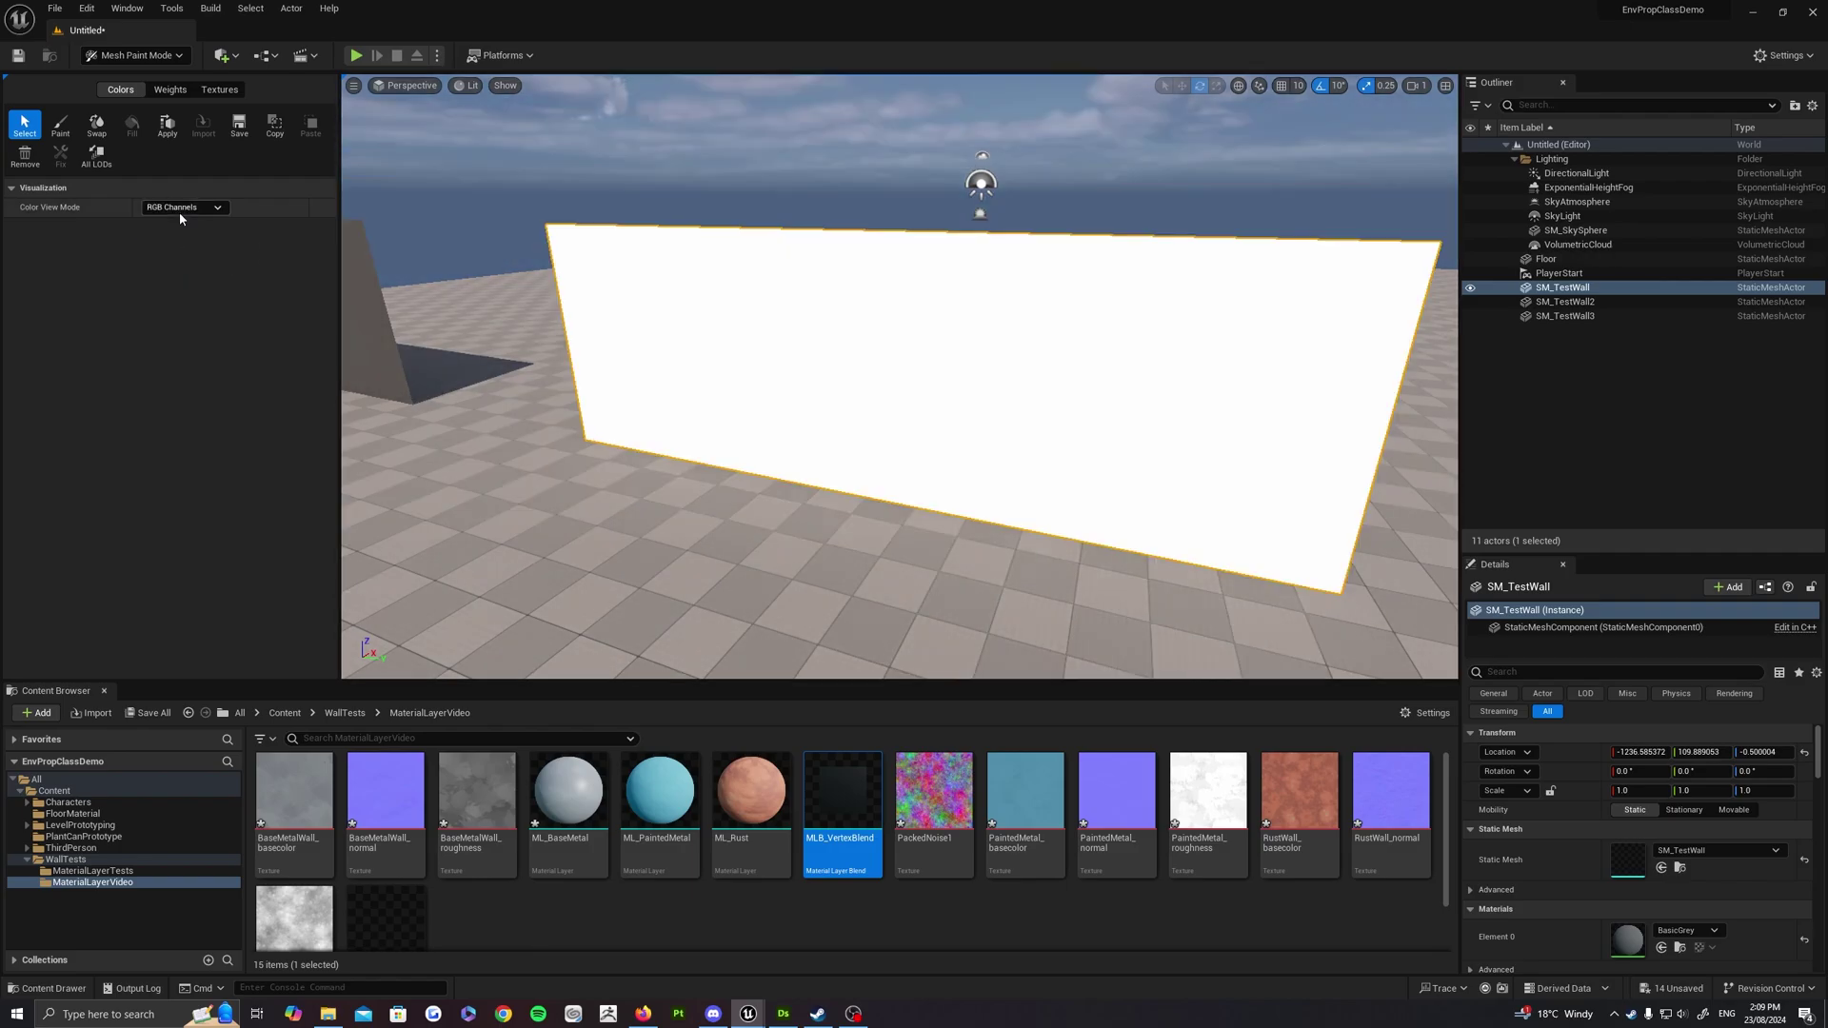
pyautogui.click(181, 209)
pyautogui.click(185, 236)
pyautogui.moveTo(649, 314); pyautogui.dragTo(571, 308, button='right')
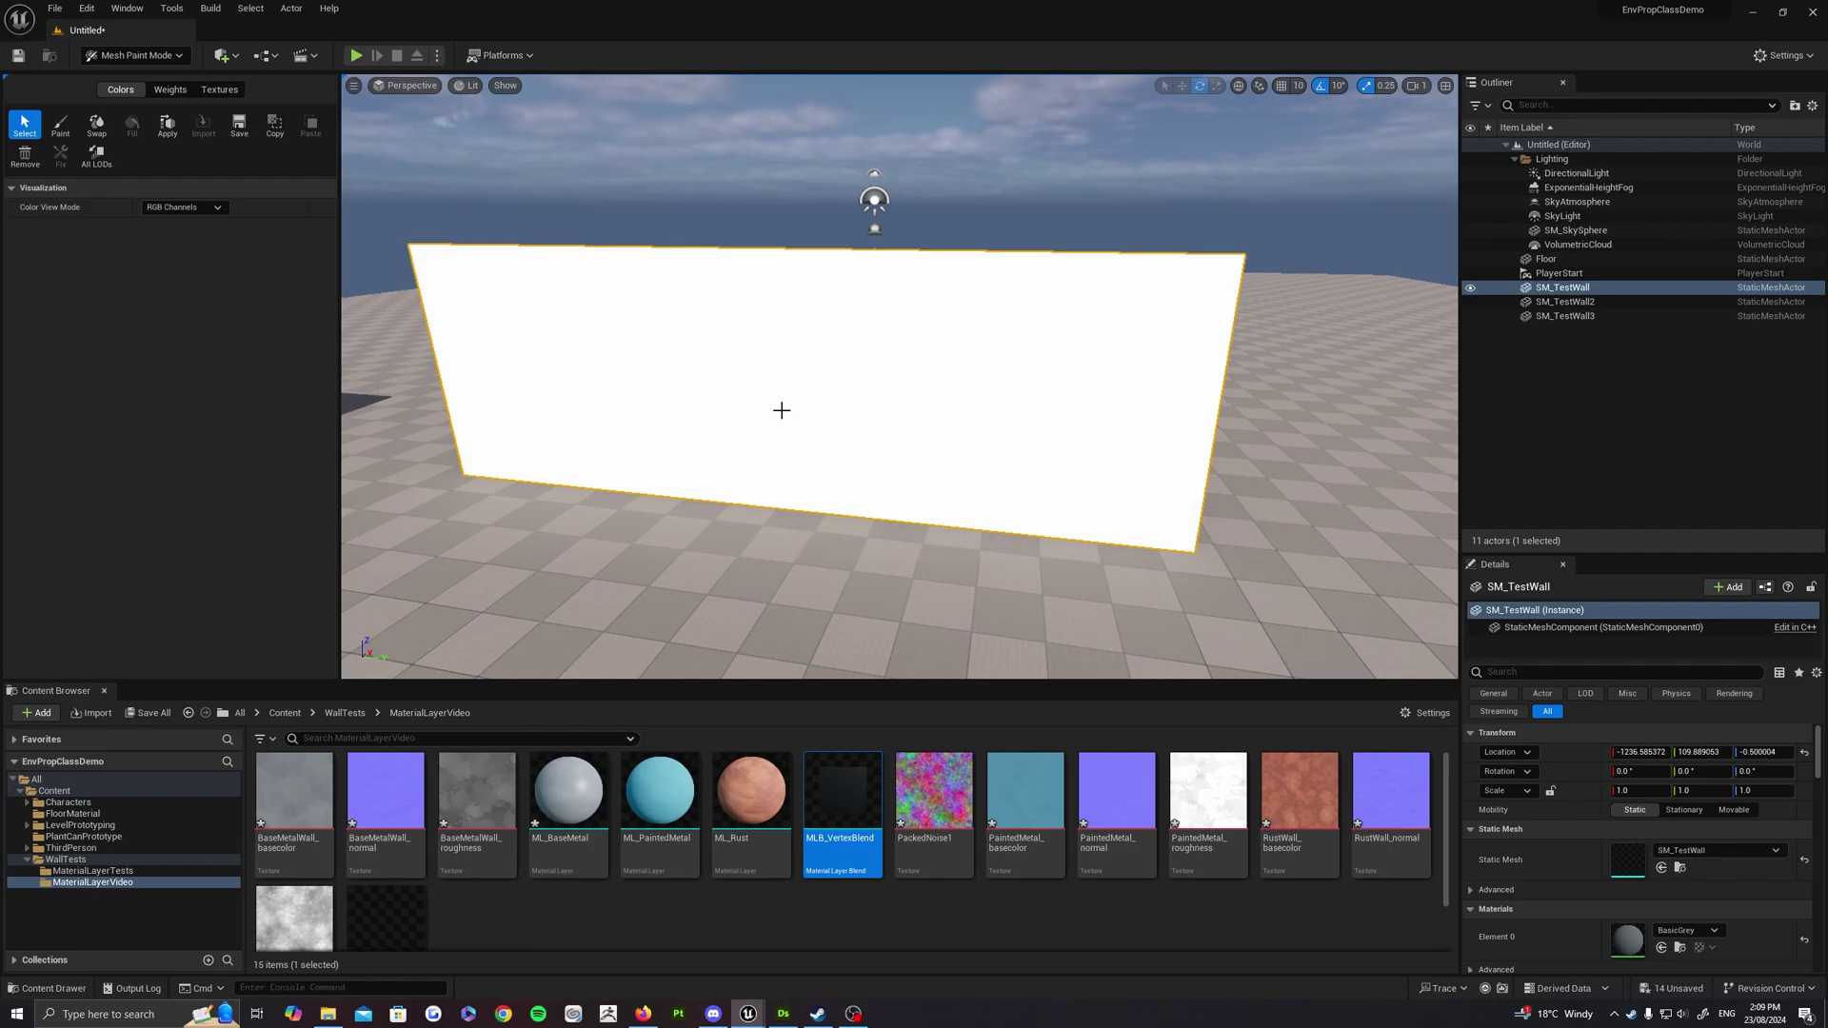
pyautogui.moveTo(779, 401); pyautogui.dragTo(456, 350, button='right')
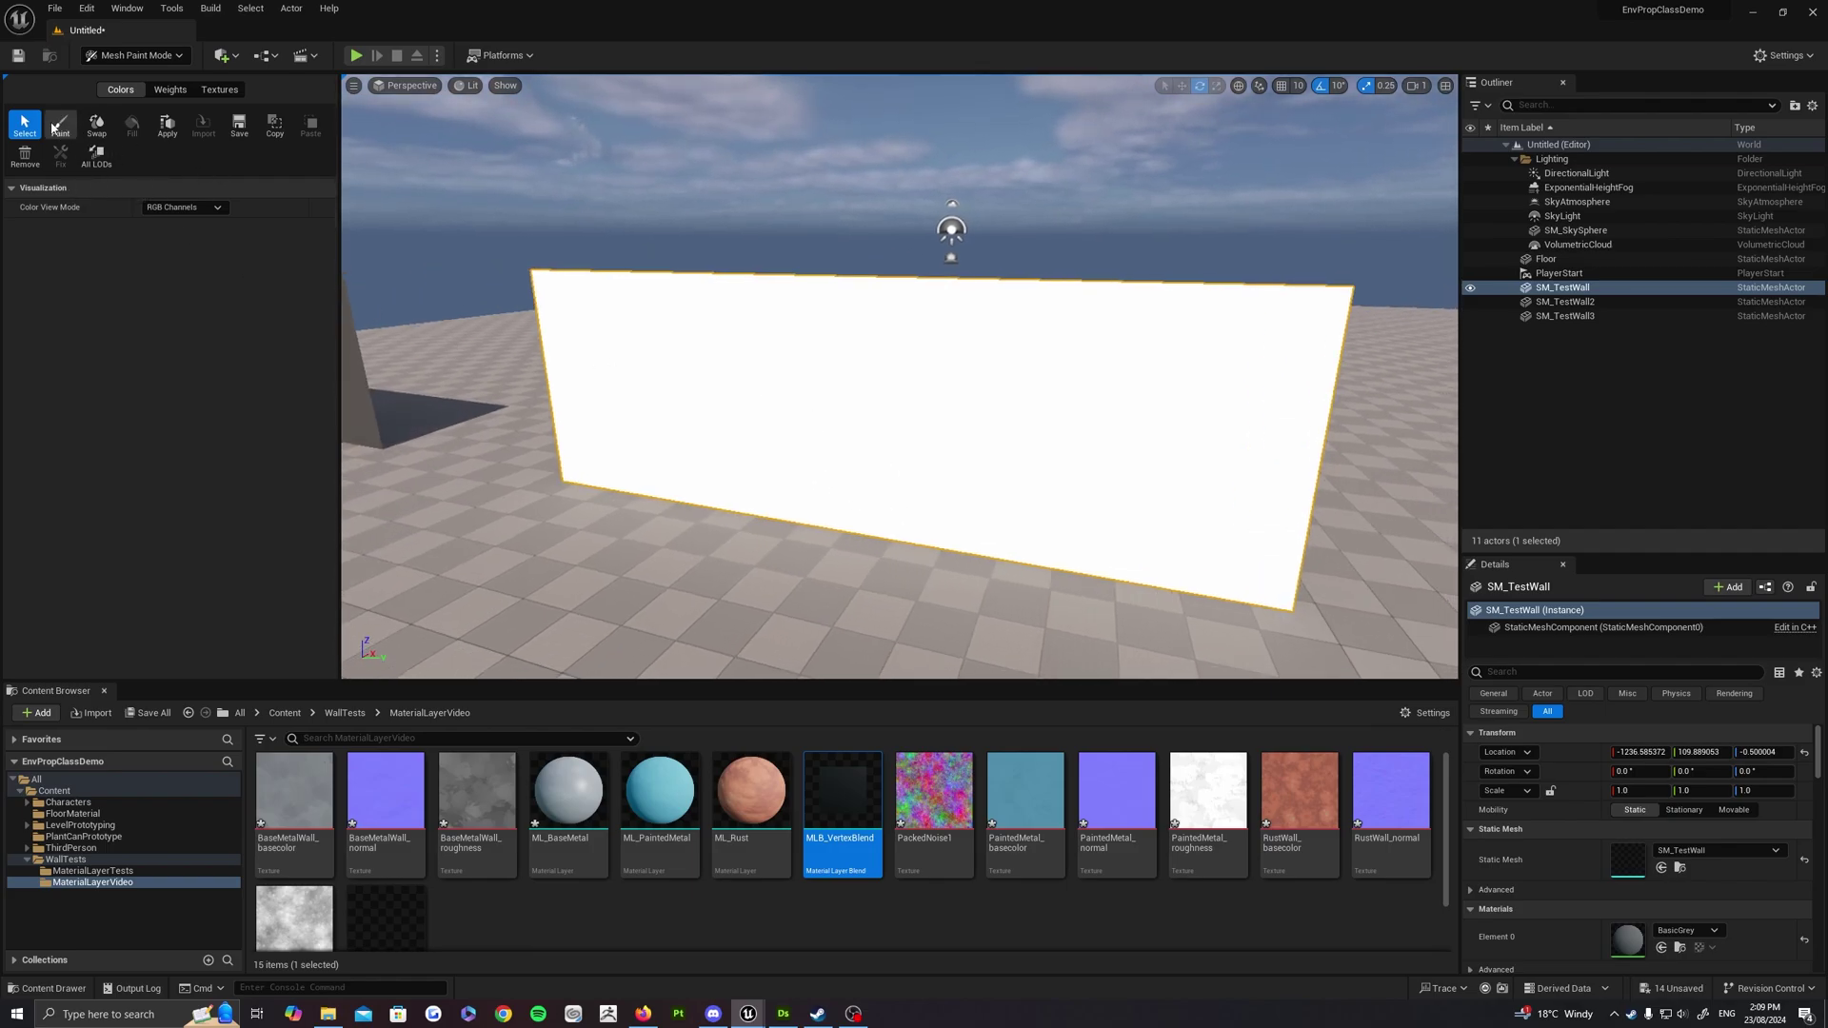
# Swap the paint and erase colors, brush black vertex color over the middle of SM_TestWall, and undo the last stroke
pyautogui.click(57, 124)
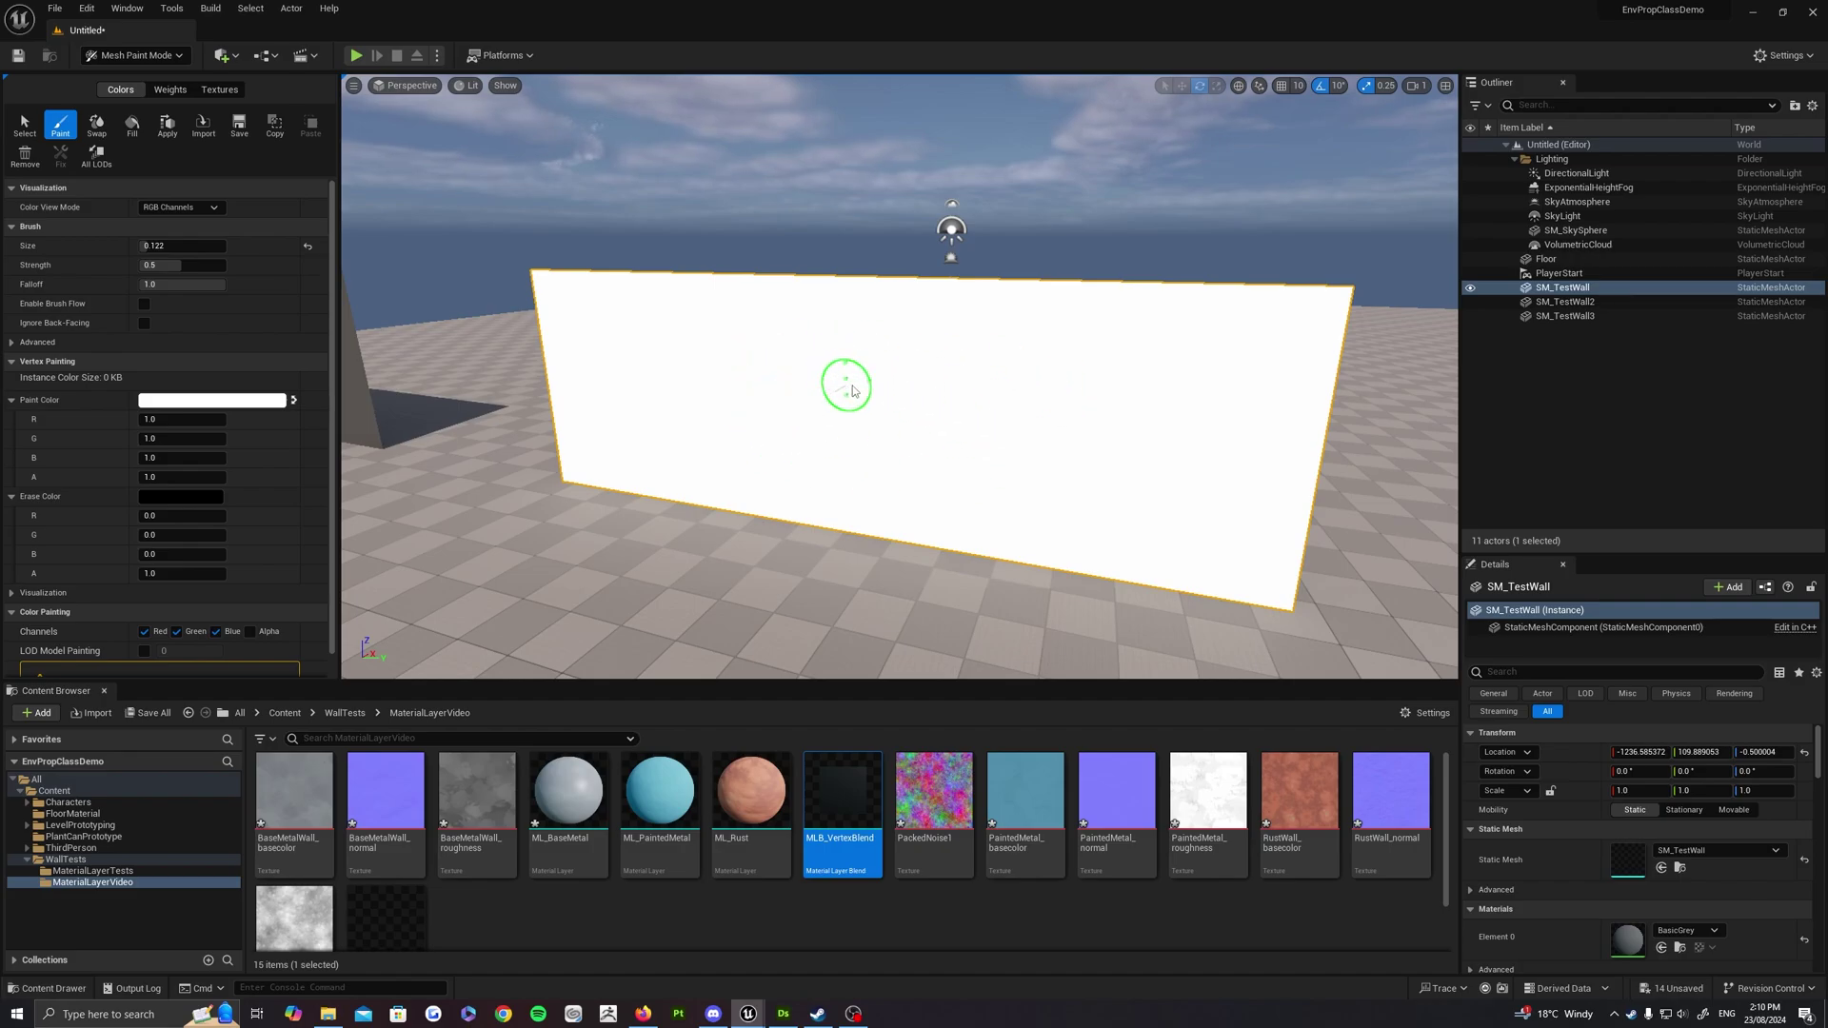
pyautogui.press('x')
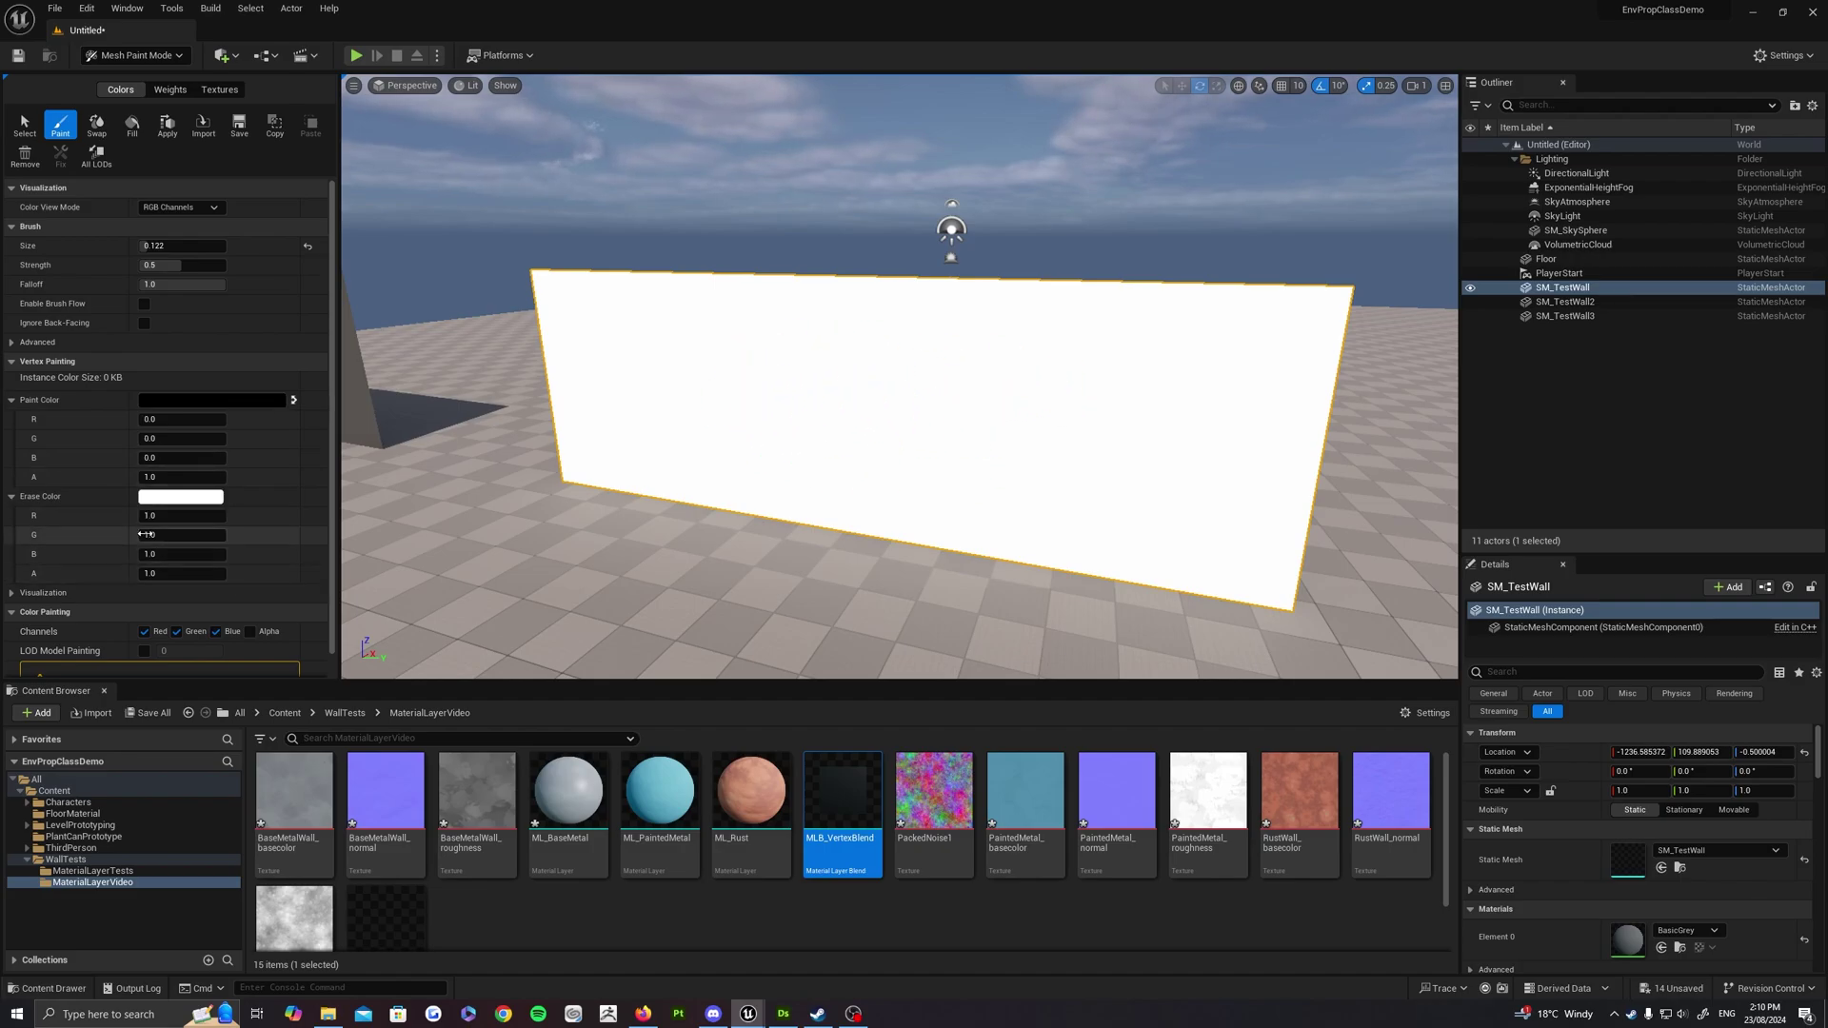
pyautogui.moveTo(815, 402)
pyautogui.mouseDown()
pyautogui.moveTo(856, 435)
pyautogui.moveTo(950, 380)
pyautogui.moveTo(934, 416)
pyautogui.moveTo(1057, 396)
pyautogui.mouseUp()
pyautogui.moveTo(911, 423); pyautogui.dragTo(933, 434)
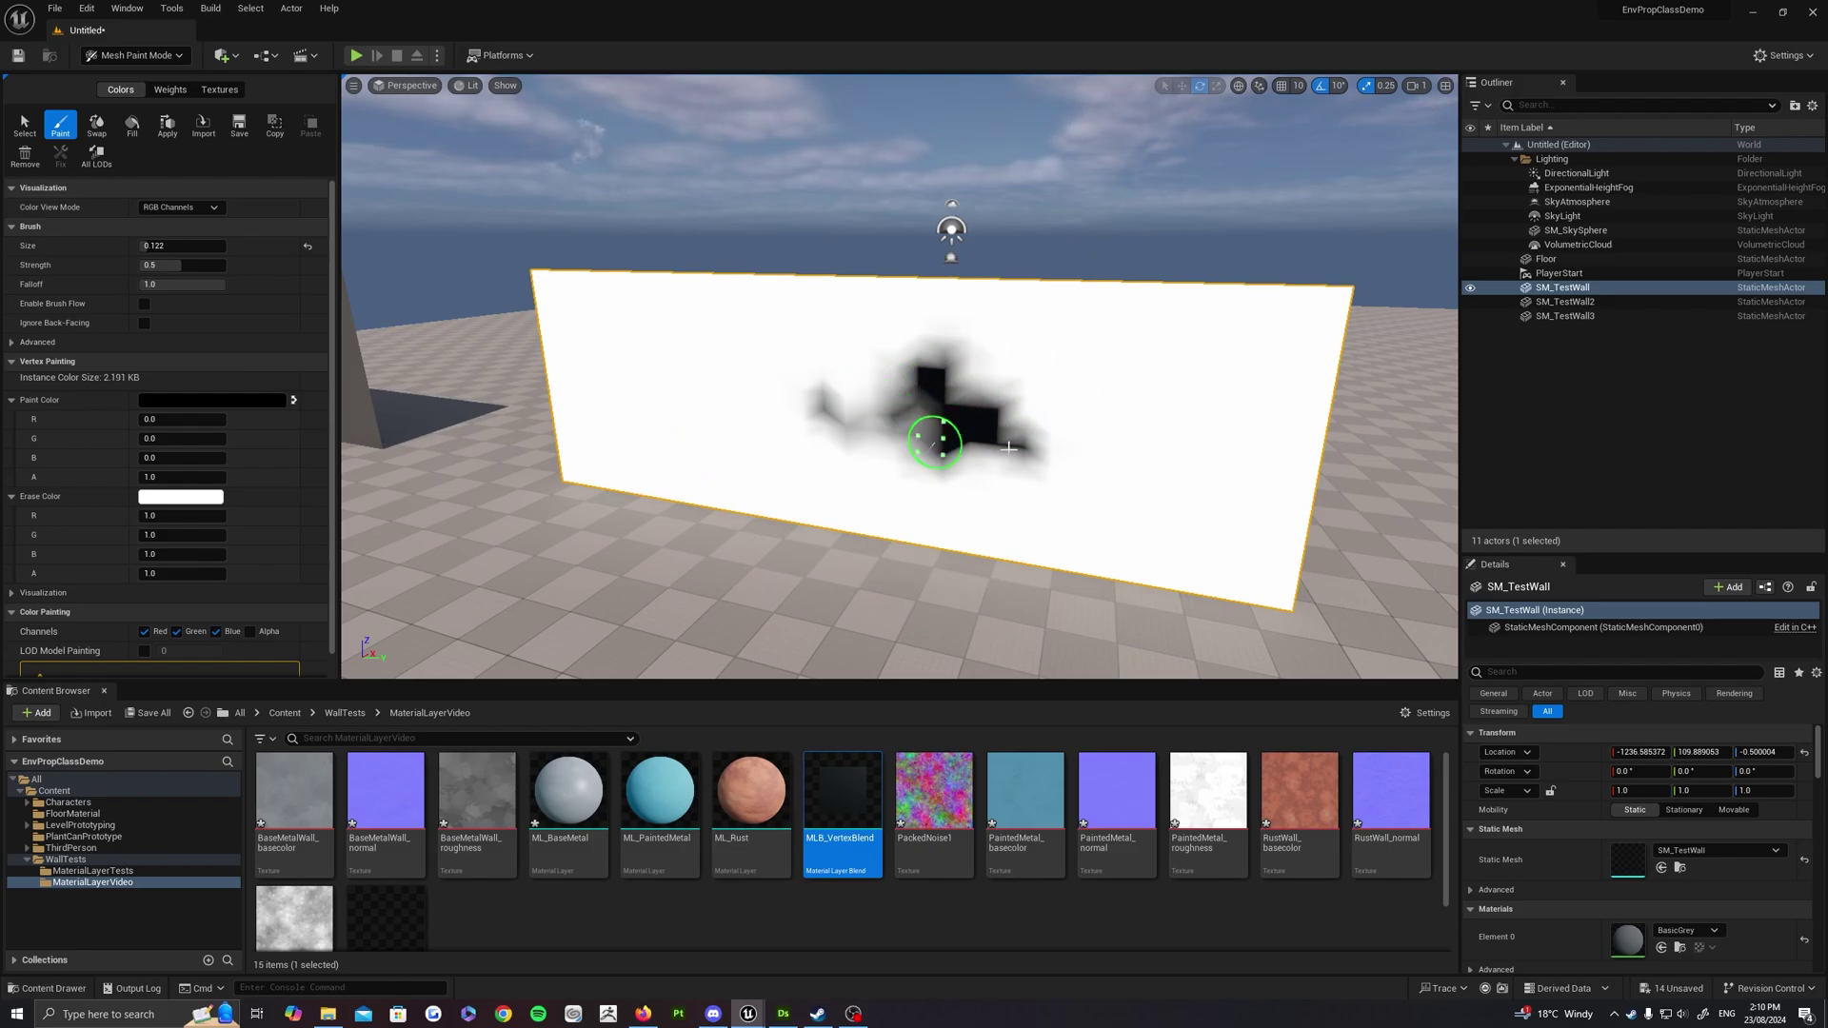
pyautogui.hotkey('ctrl', 'z')
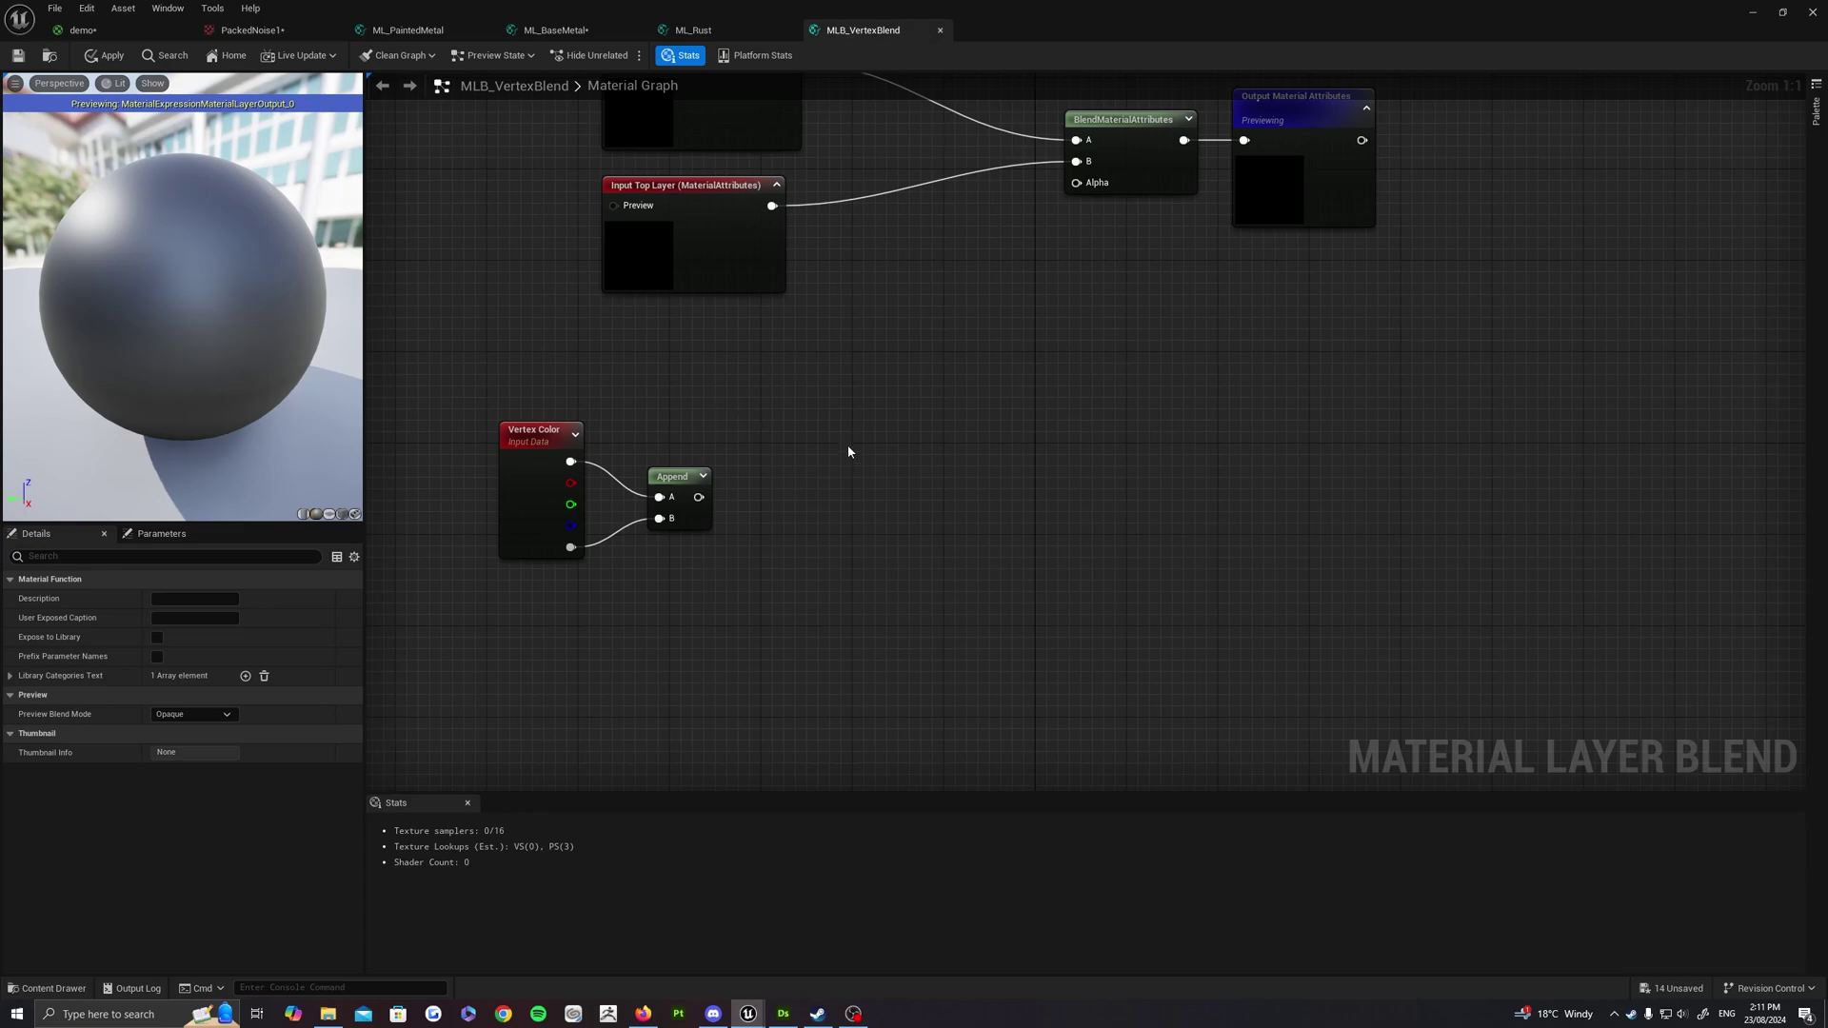
# Back in the MLB_VertexBlend graph, add a StaticSwitchParameter named Inverted beside the Append node
pyautogui.moveTo(872, 407)
pyautogui.mouseDown(button='right')
pyautogui.moveTo(832, 425)
pyautogui.moveTo(870, 401)
pyautogui.mouseUp(button='right')
pyautogui.moveTo(891, 514); pyautogui.dragTo(846, 552, button='right')
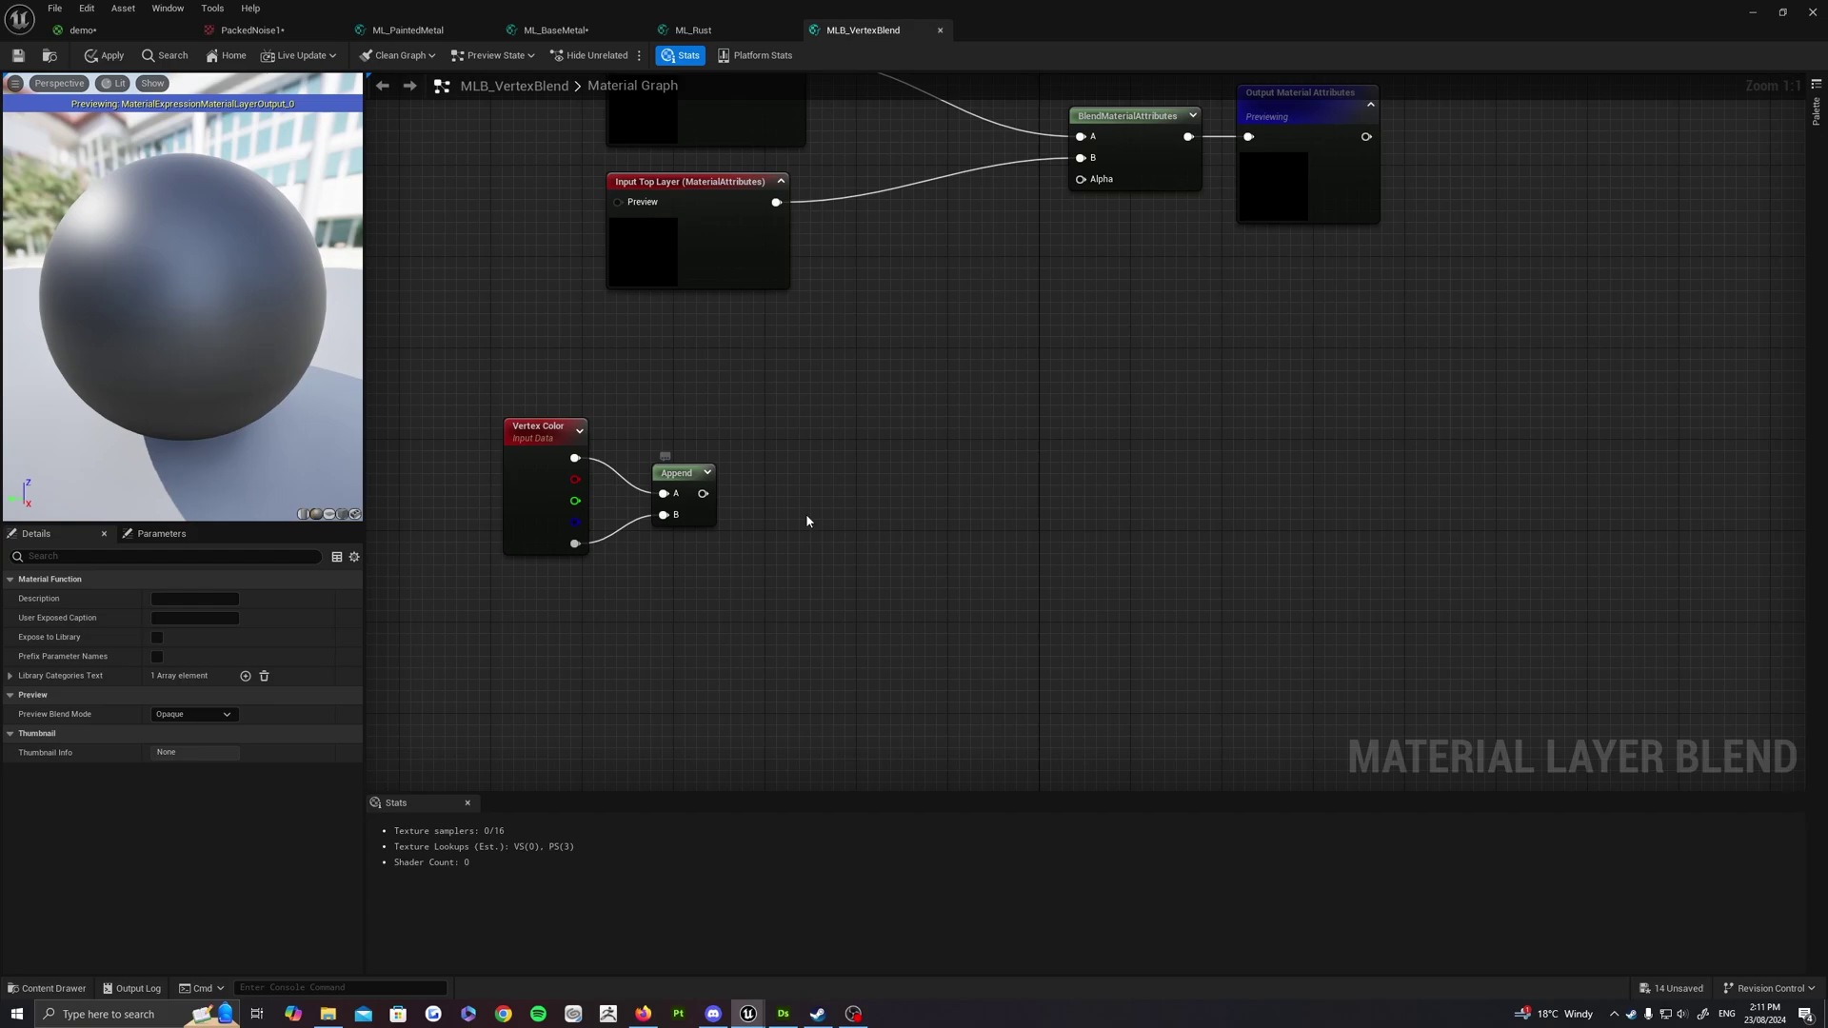
pyautogui.rightClick(865, 501)
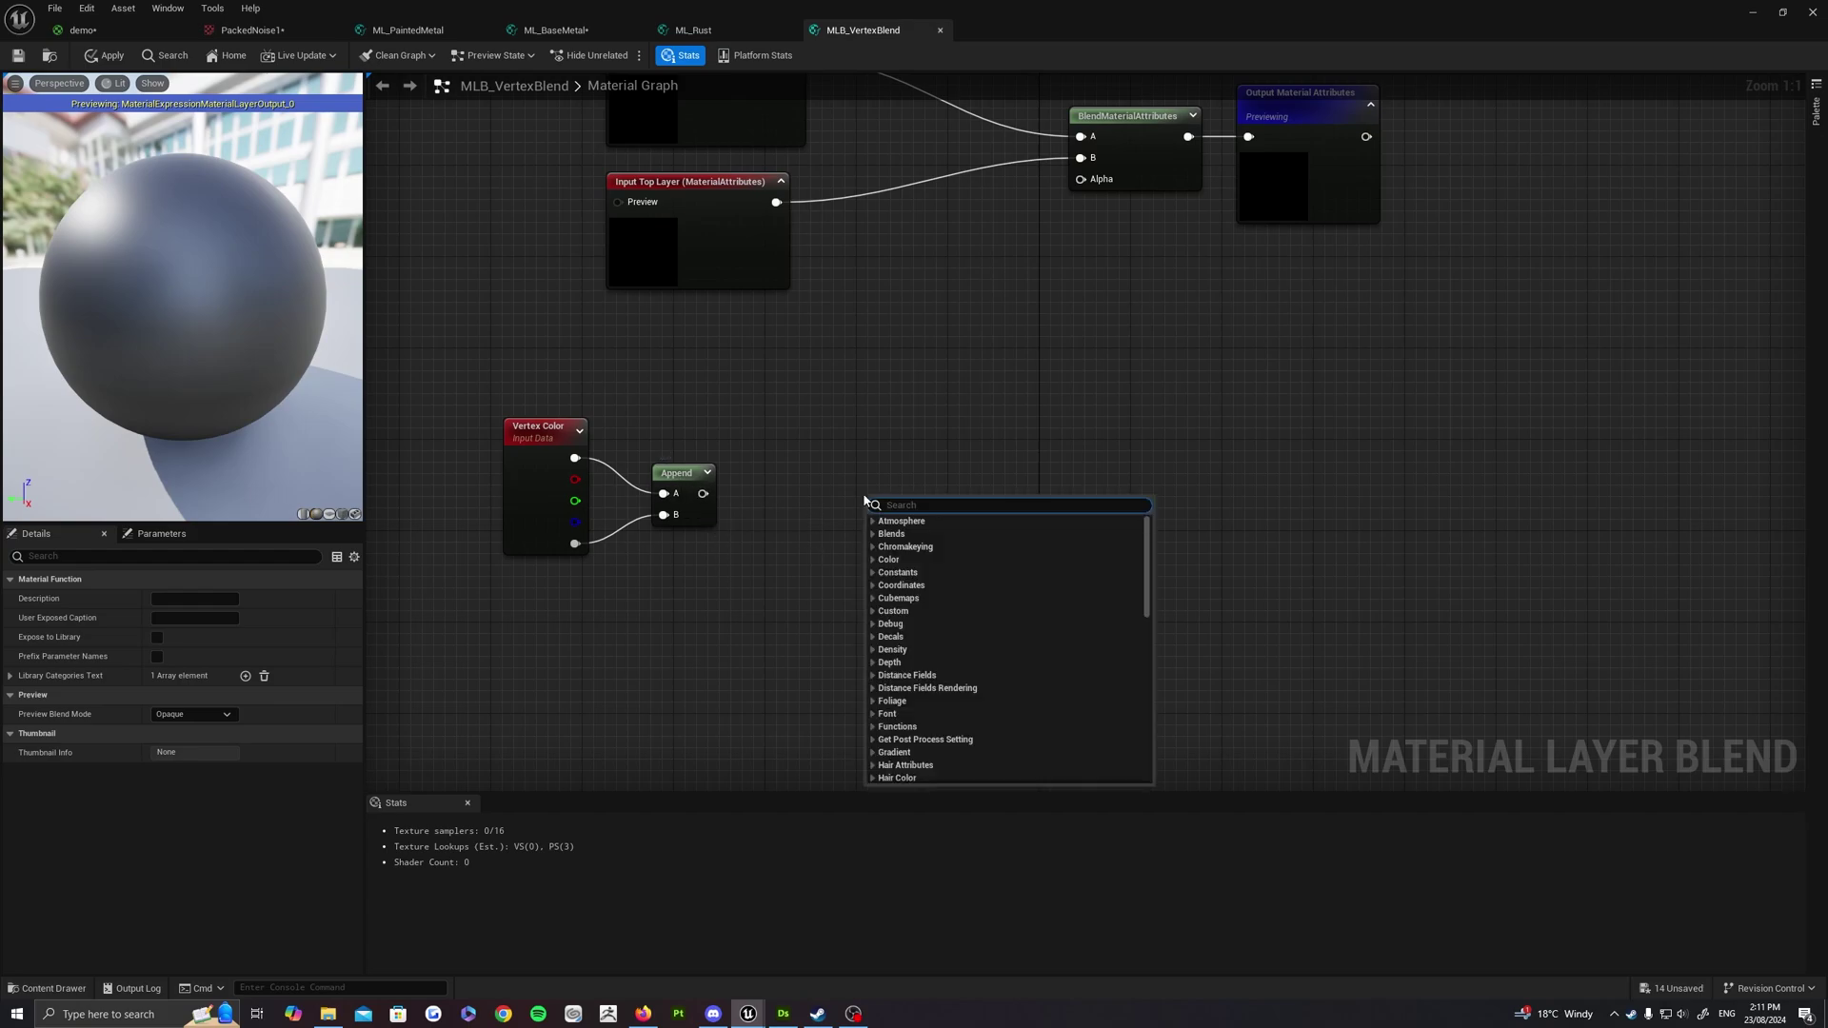
pyautogui.write('s')
pyautogui.write('t')
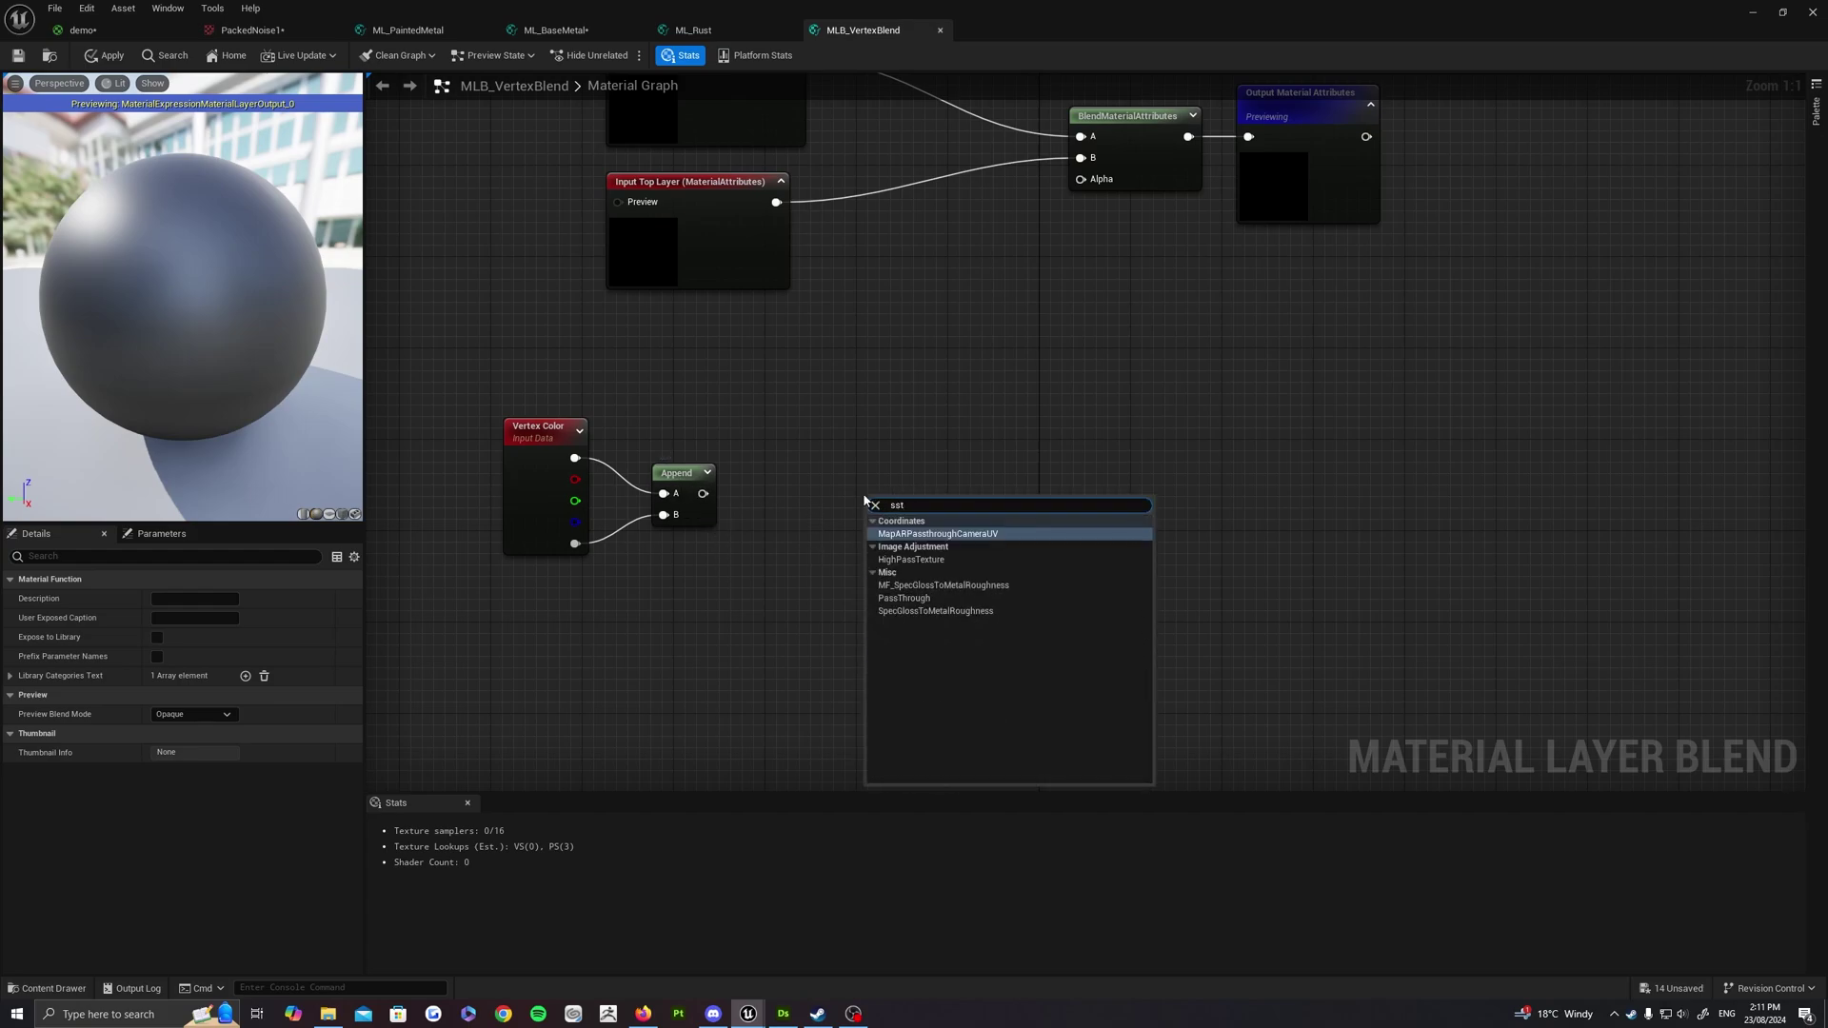
pyautogui.write('atic')
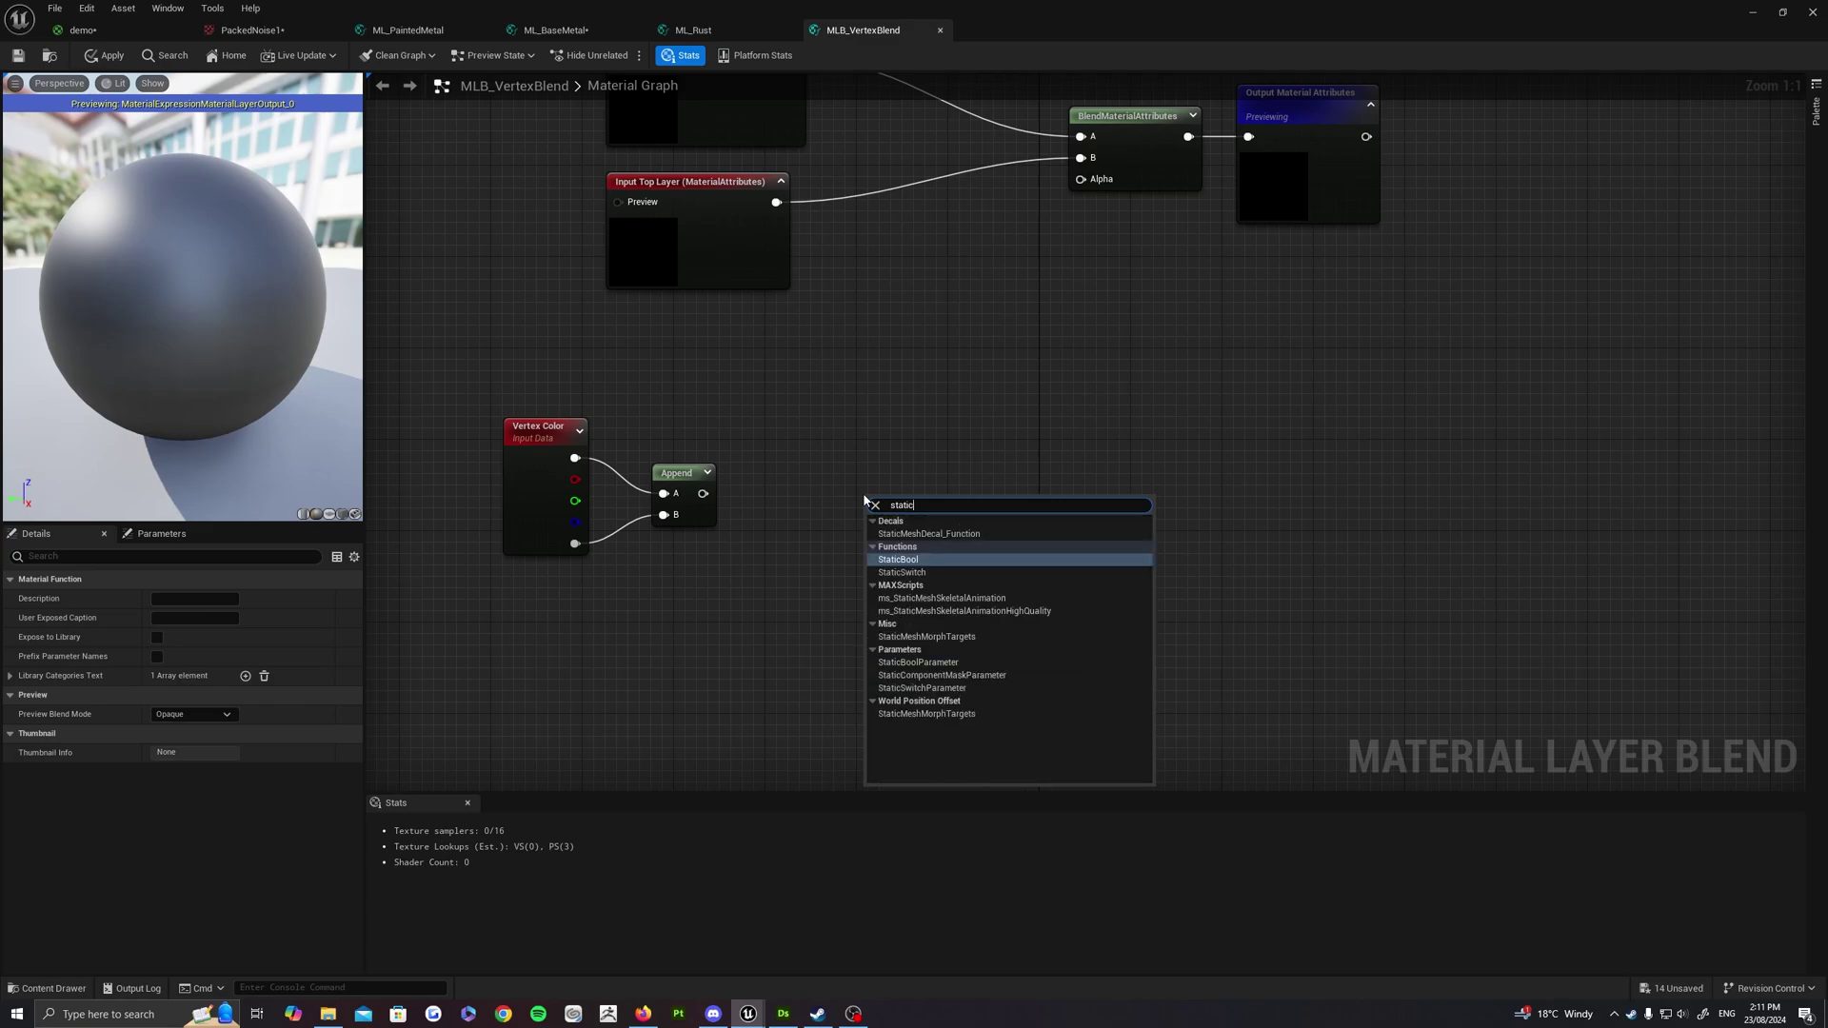
pyautogui.click(911, 690)
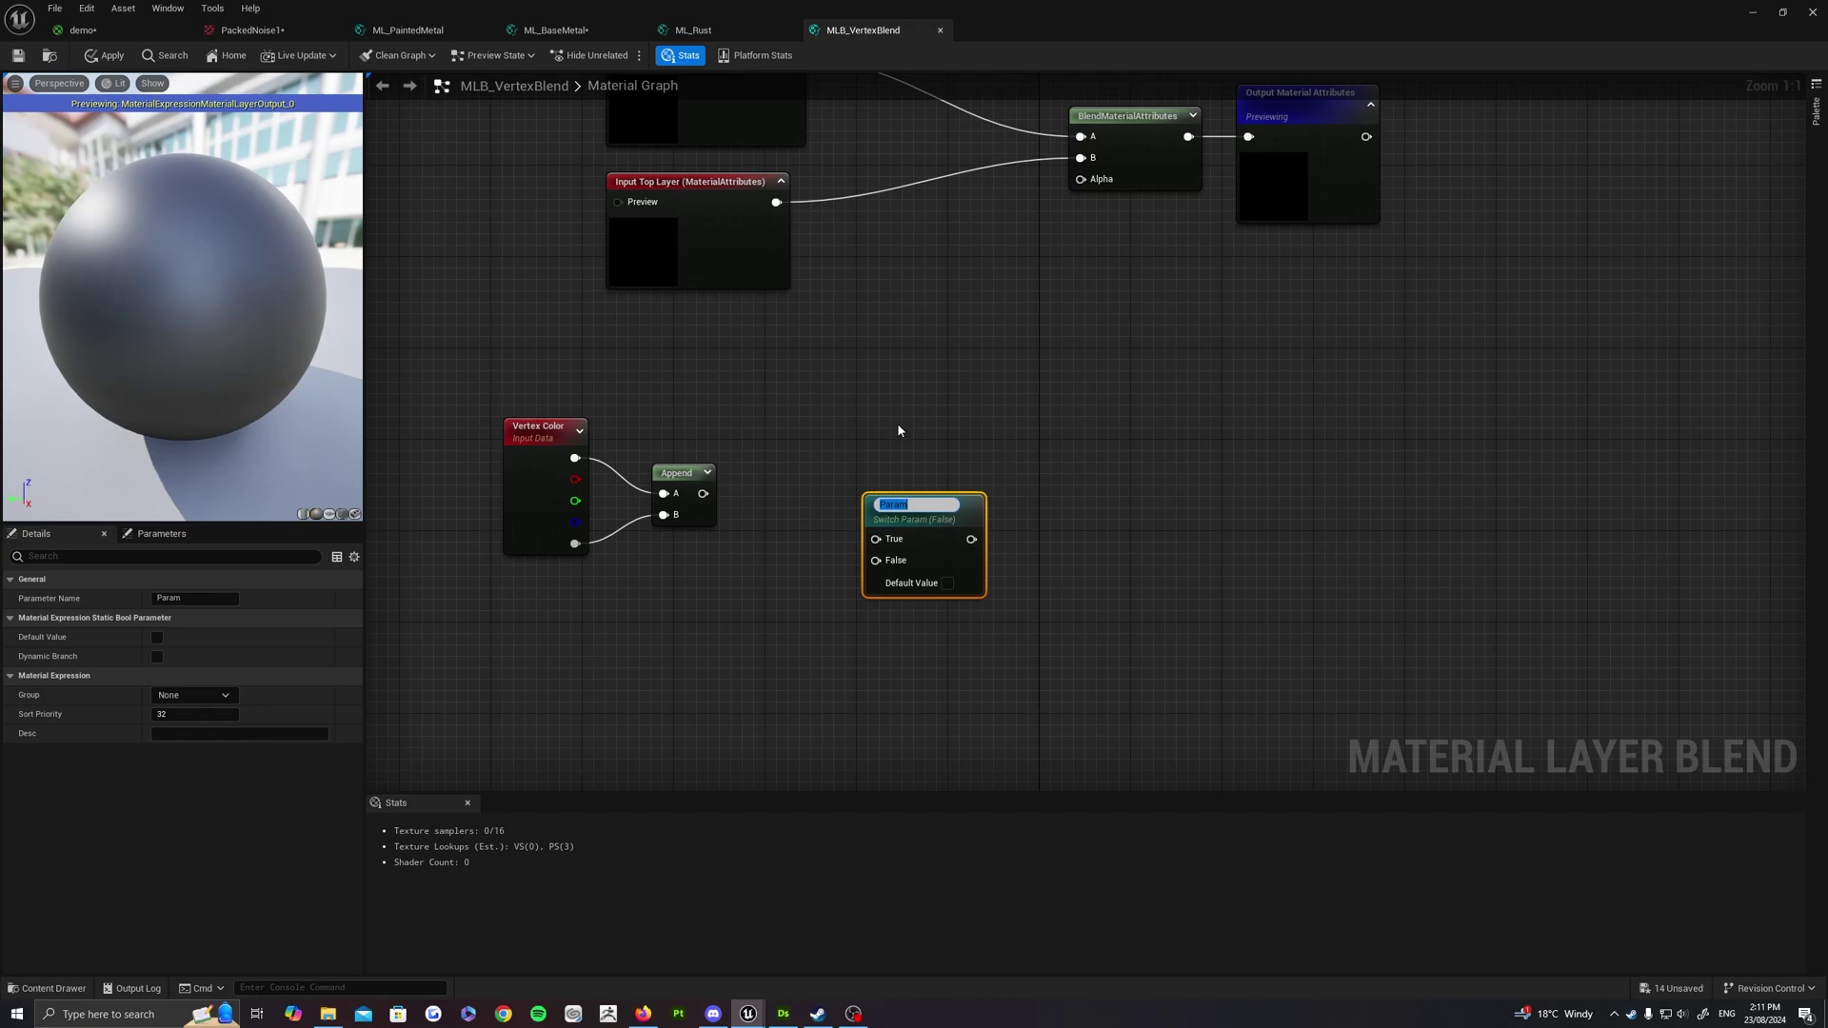
pyautogui.press('Return')
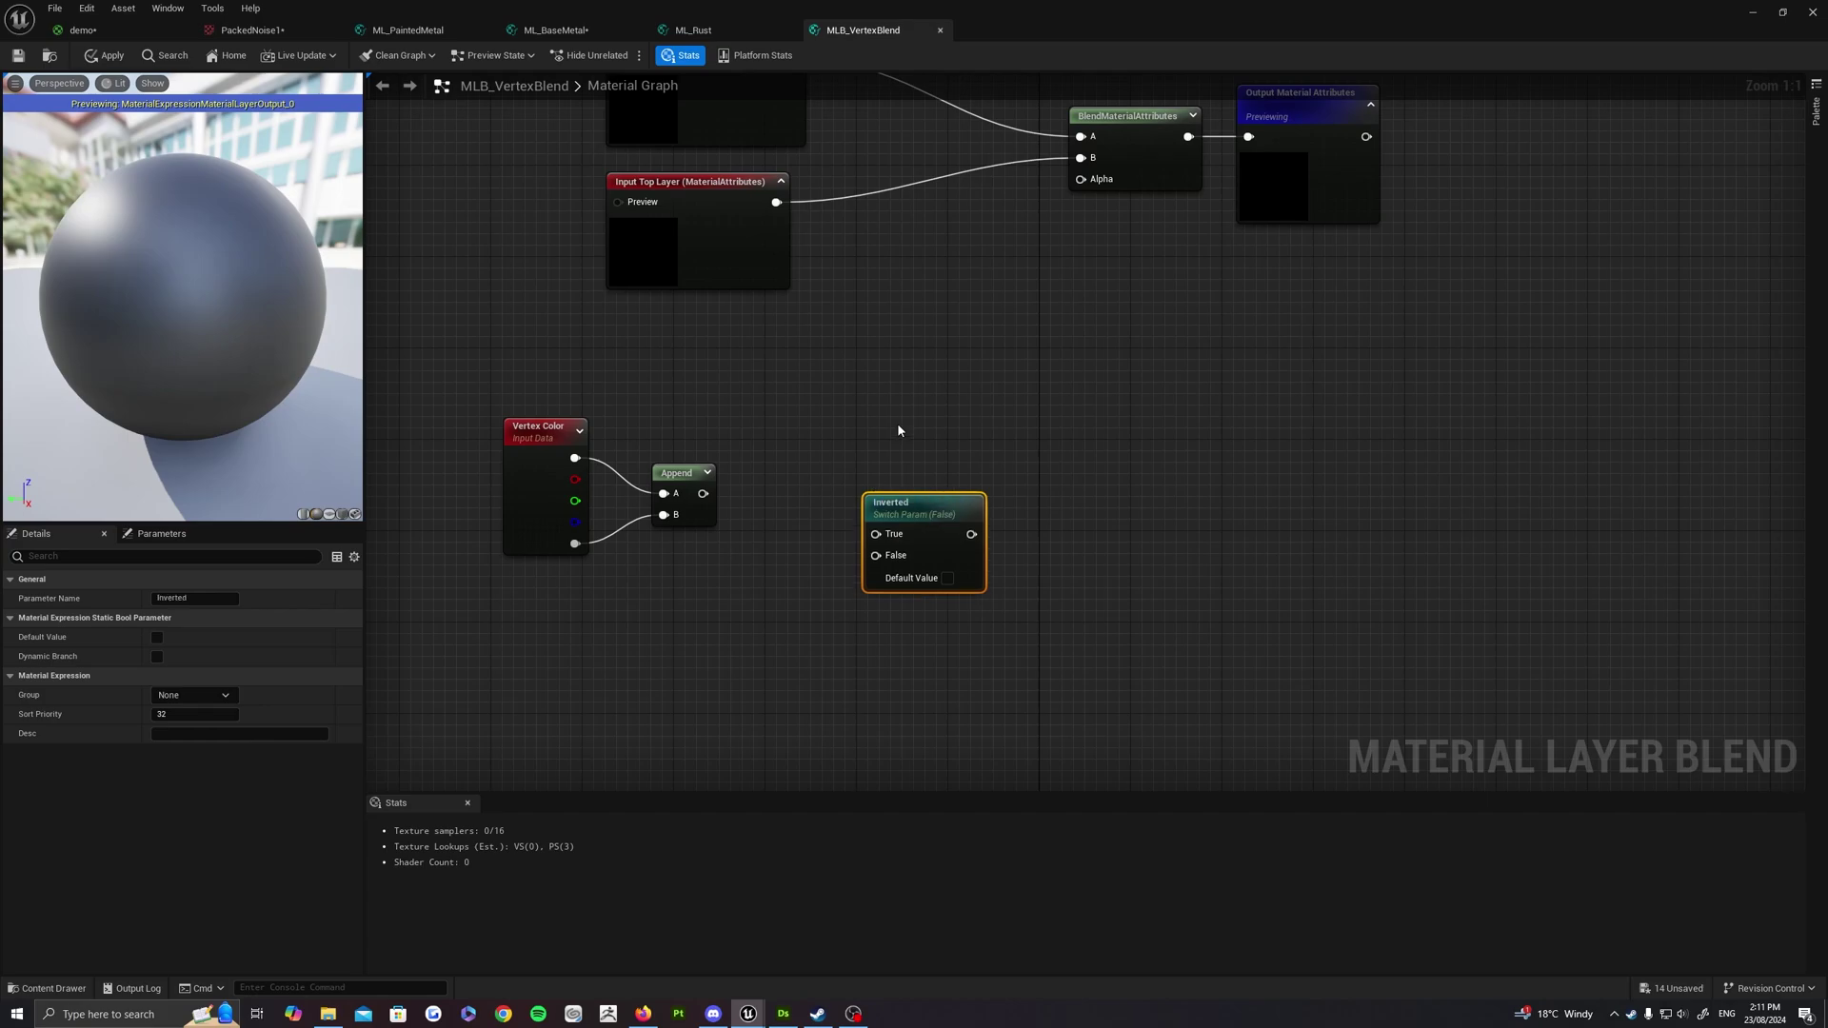
# Enable the Inverted switch's default value and position the node with a gap after Append
pyautogui.moveTo(918, 505); pyautogui.dragTo(868, 474)
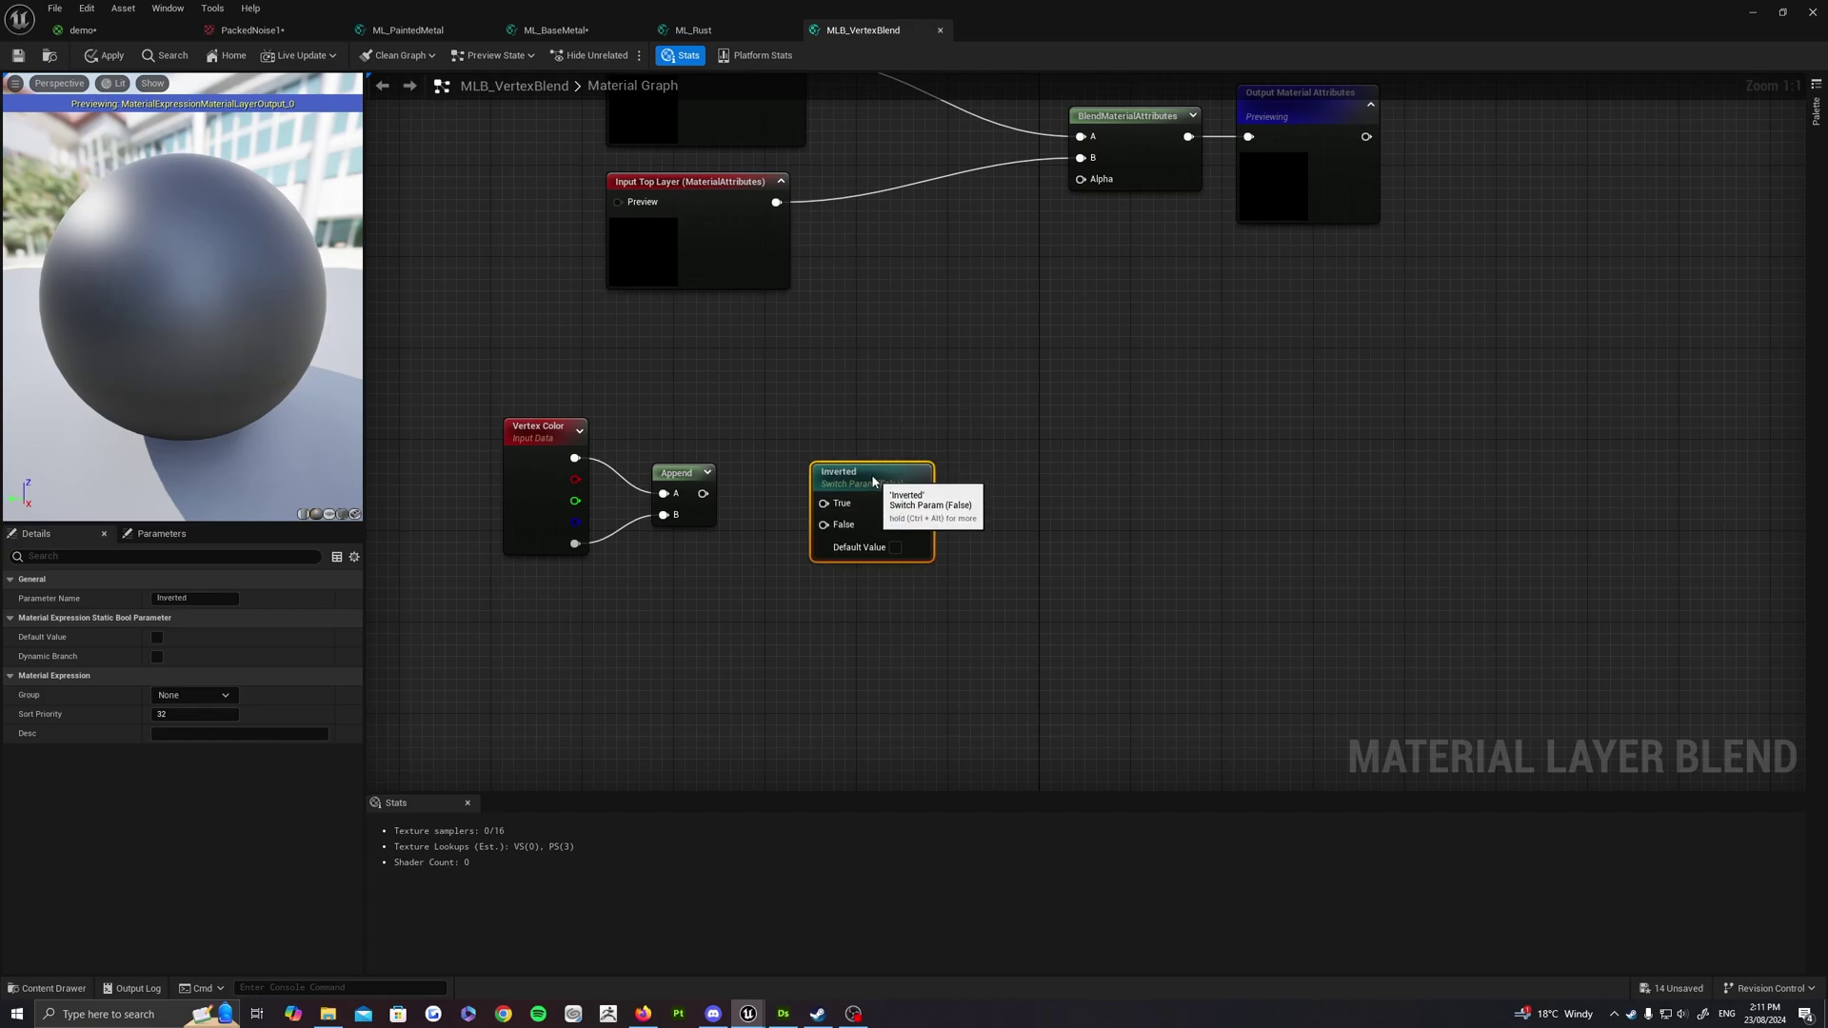
pyautogui.click(893, 549)
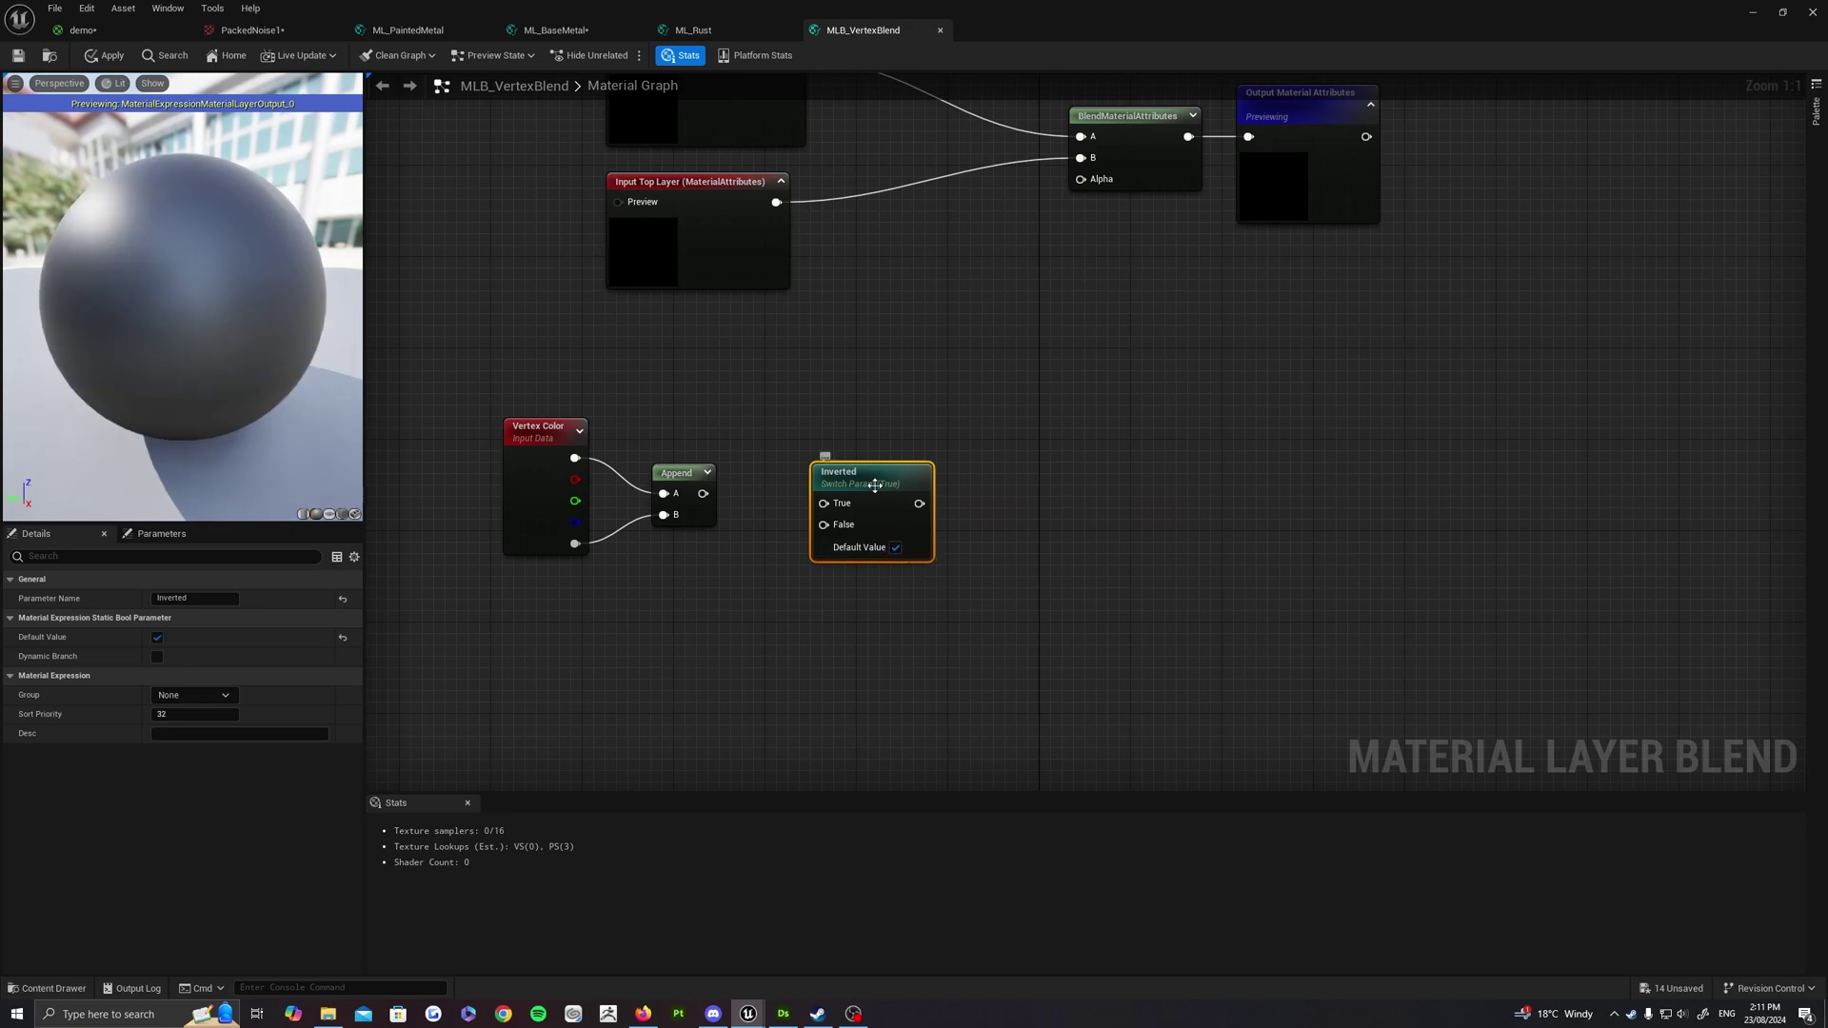
pyautogui.moveTo(875, 486); pyautogui.dragTo(933, 488)
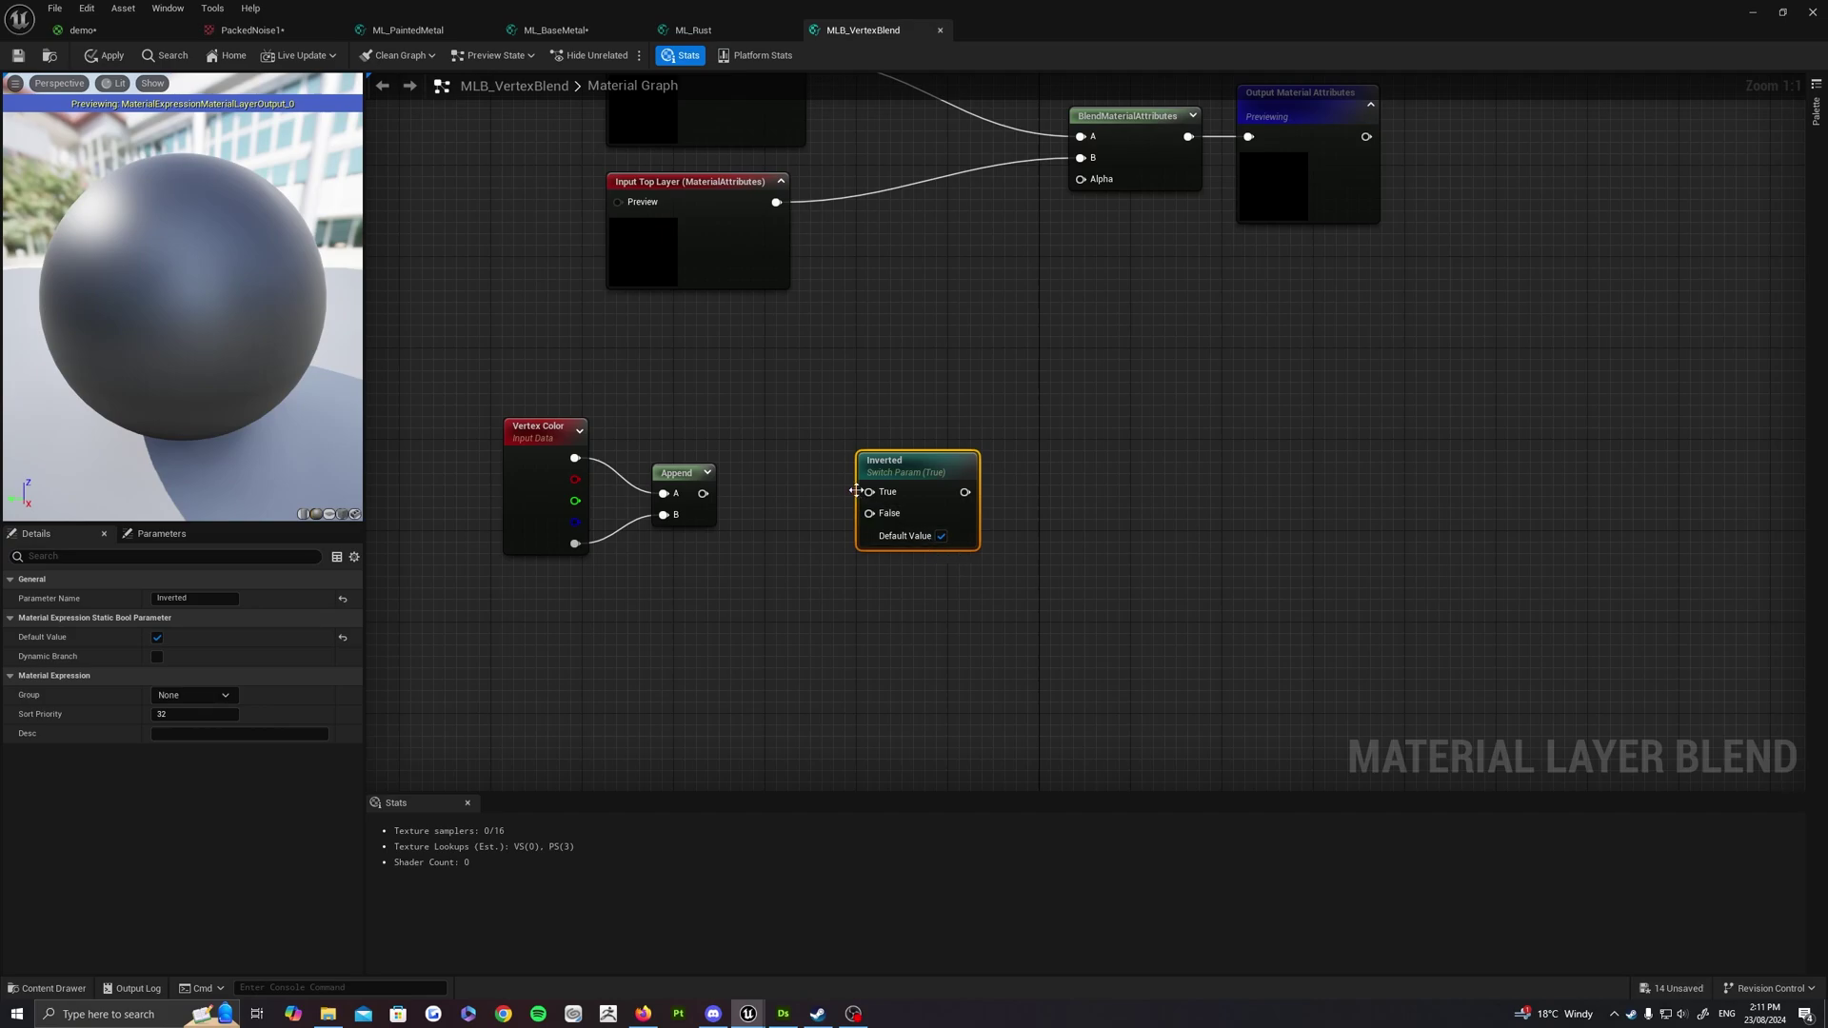
pyautogui.moveTo(953, 467)
pyautogui.mouseDown()
pyautogui.moveTo(1001, 466)
pyautogui.moveTo(964, 467)
pyautogui.mouseUp()
# Add a OneMinus node from Append's output, feed it into Inverted's True input, and connect Append directly to False
pyautogui.moveTo(701, 494); pyautogui.dragTo(781, 487)
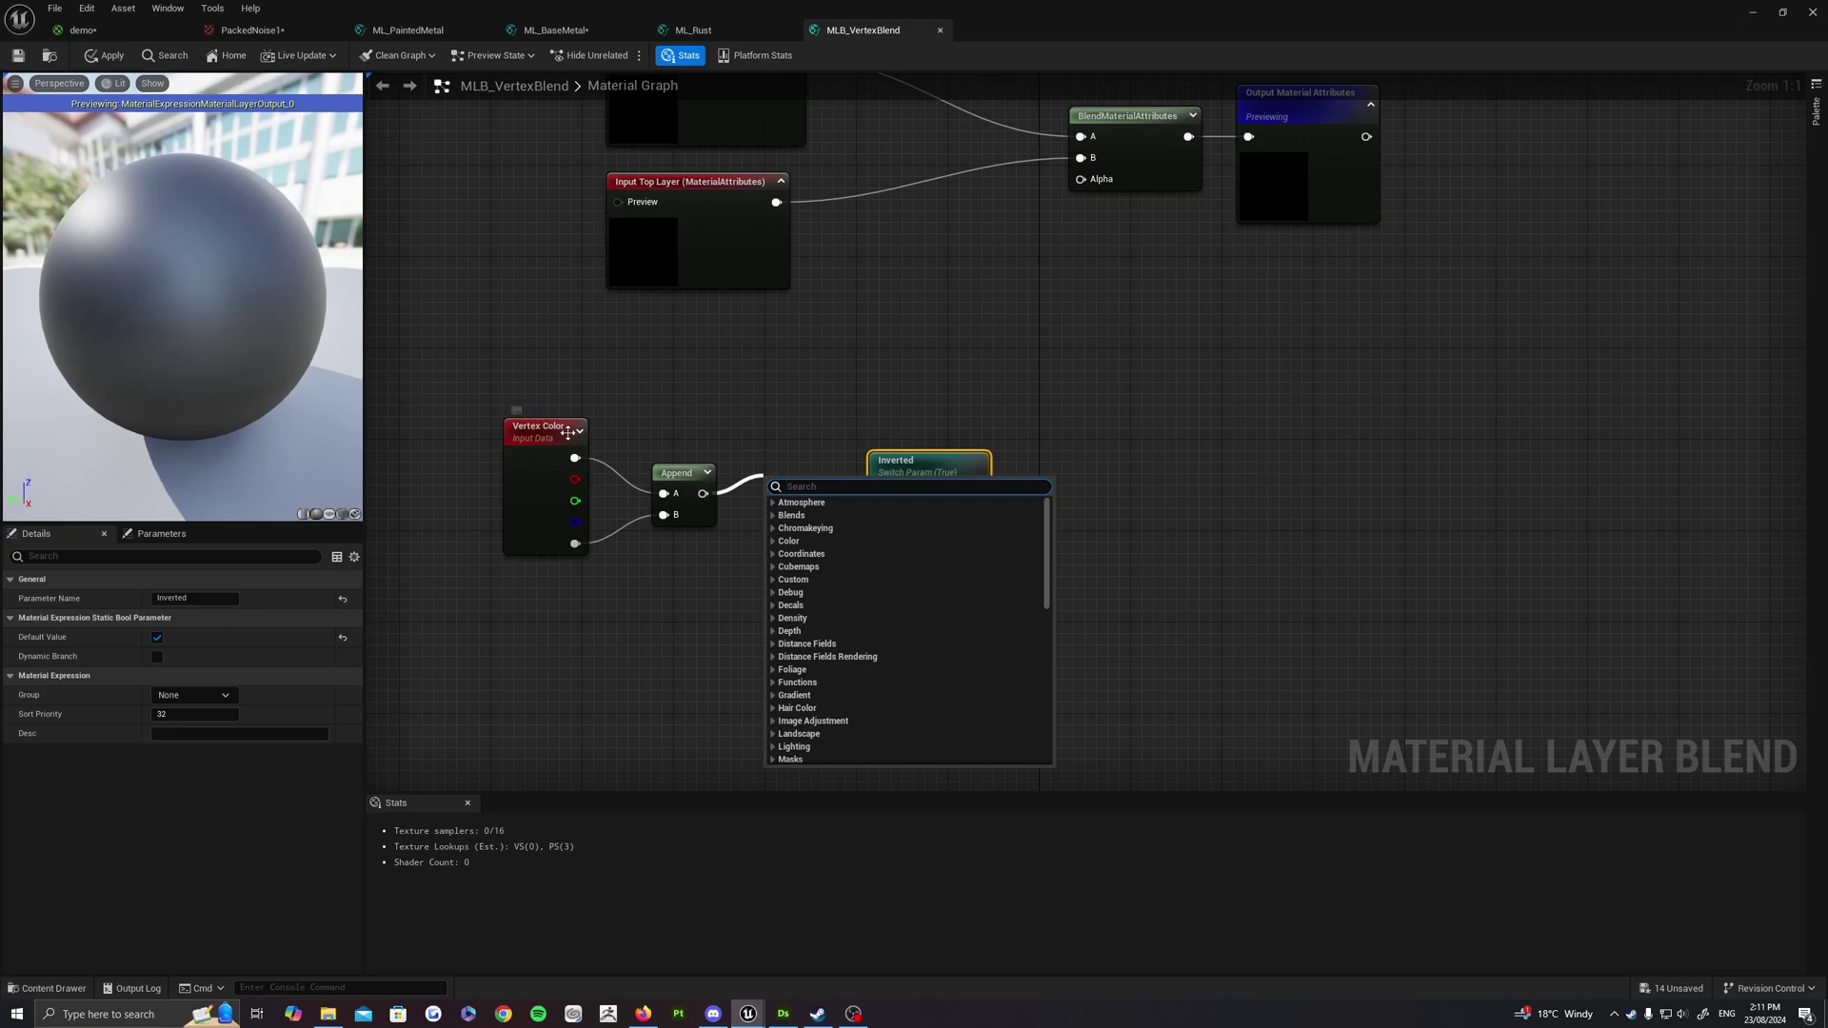
pyautogui.write('one')
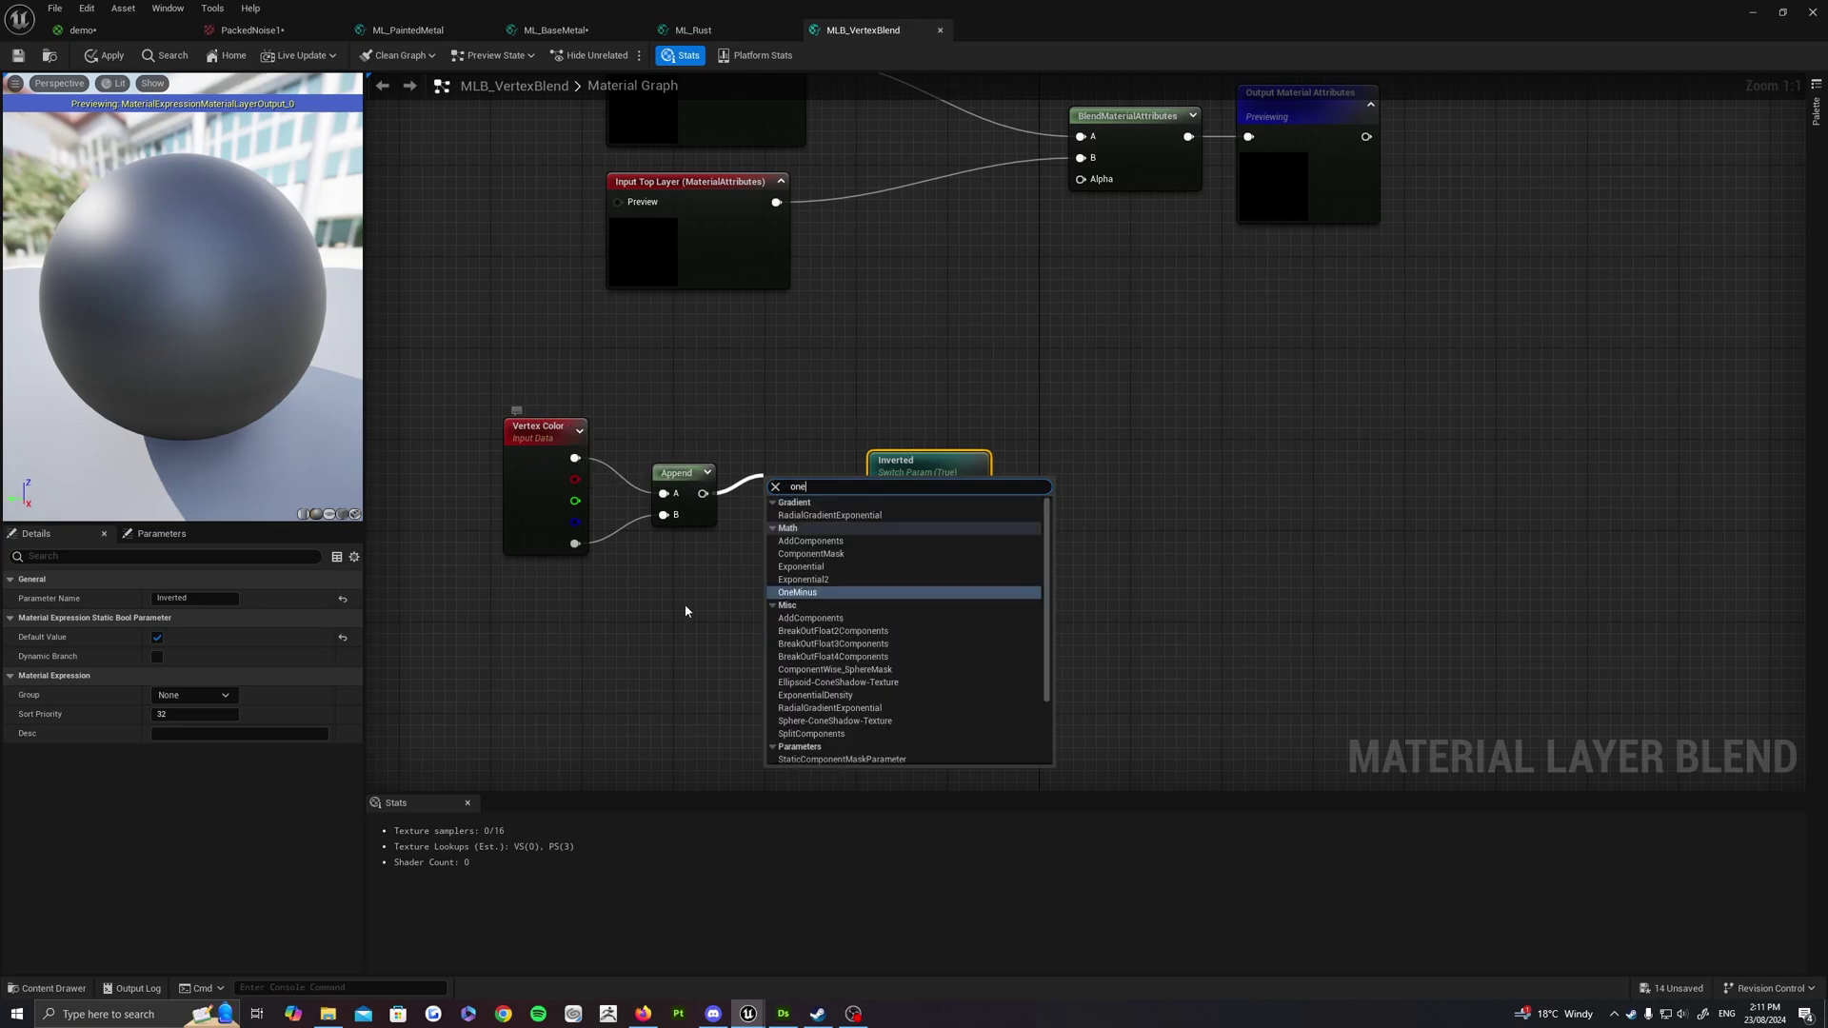
pyautogui.click(797, 598)
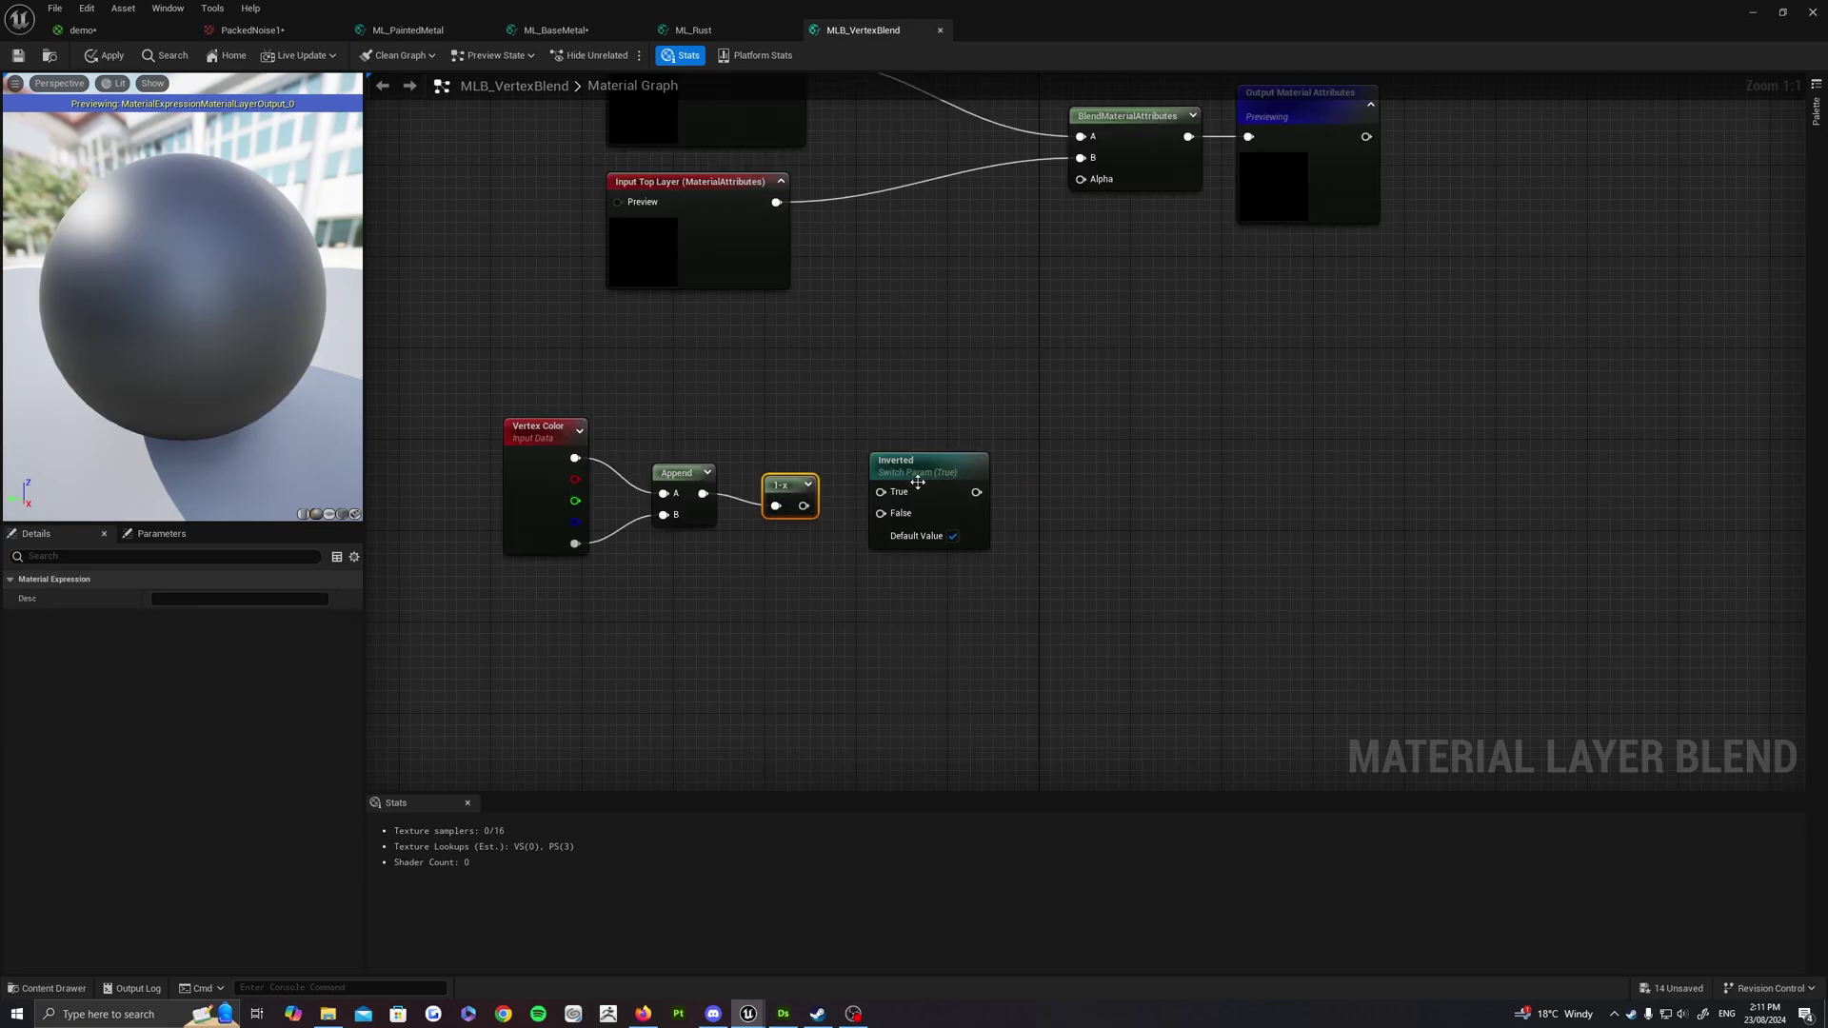
pyautogui.moveTo(917, 482); pyautogui.dragTo(951, 482)
pyautogui.moveTo(803, 507); pyautogui.dragTo(943, 514)
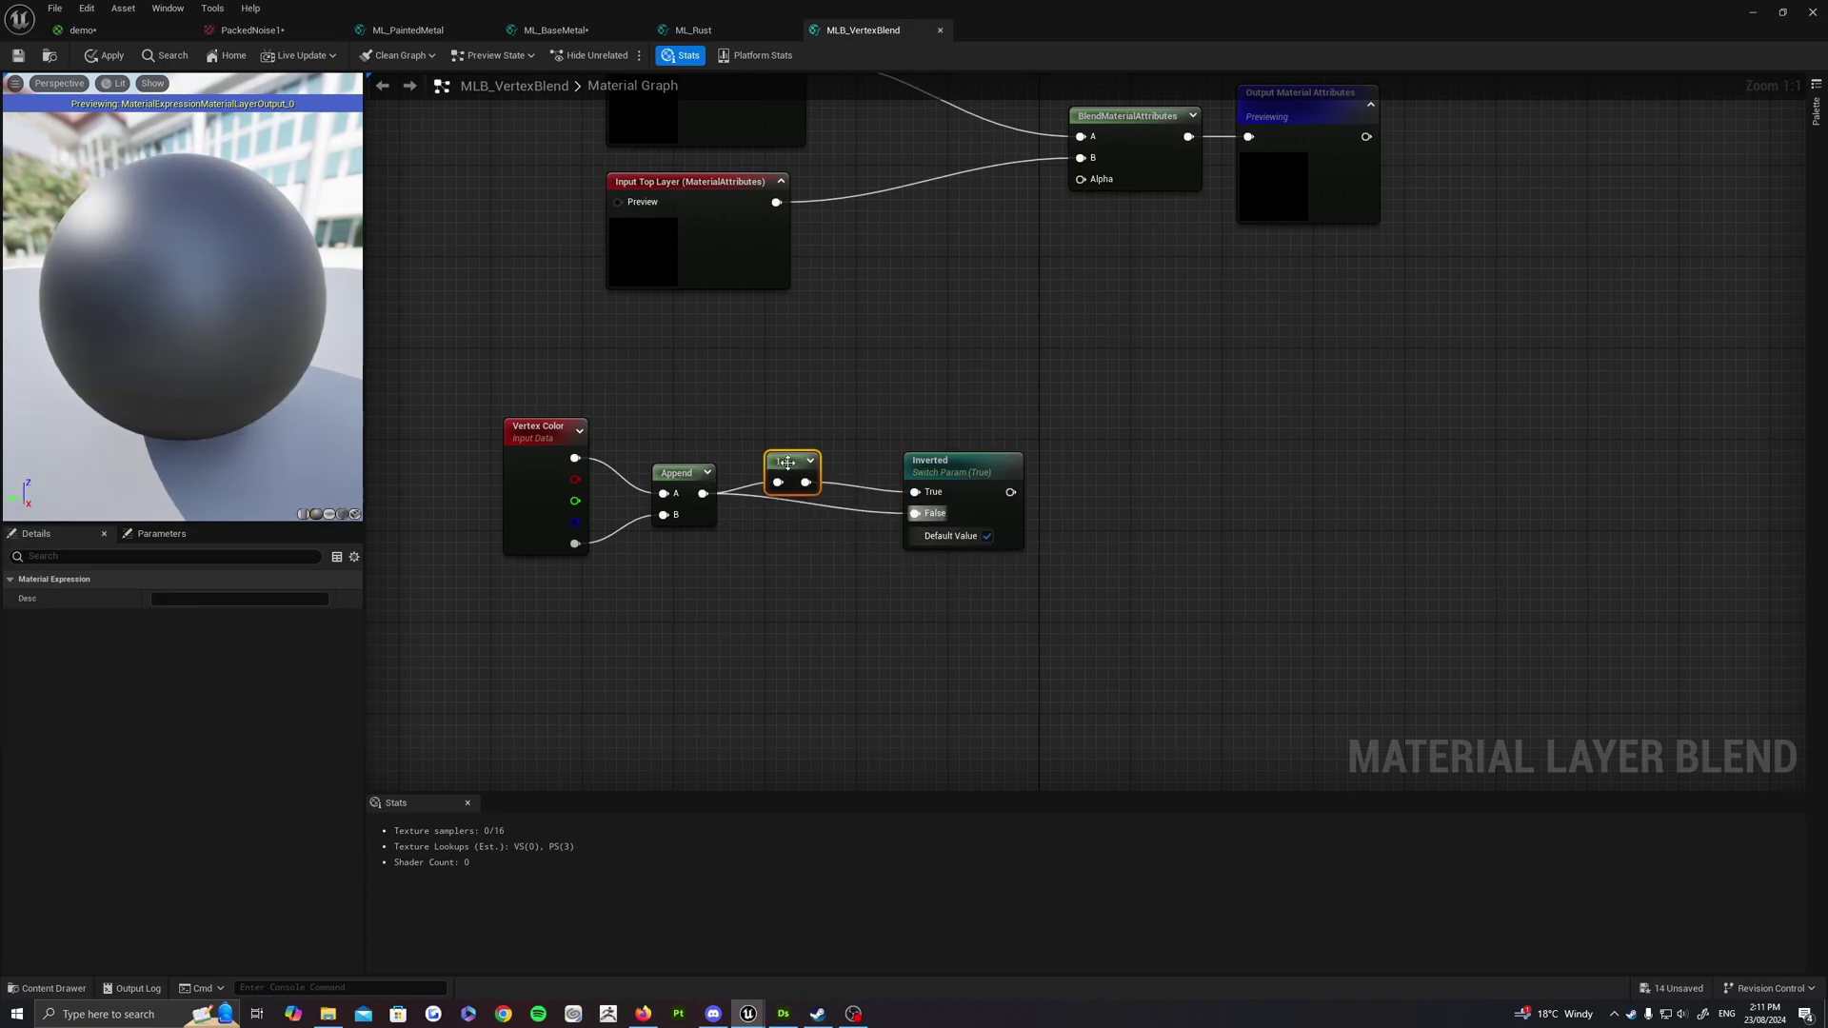
pyautogui.moveTo(783, 460); pyautogui.dragTo(794, 438)
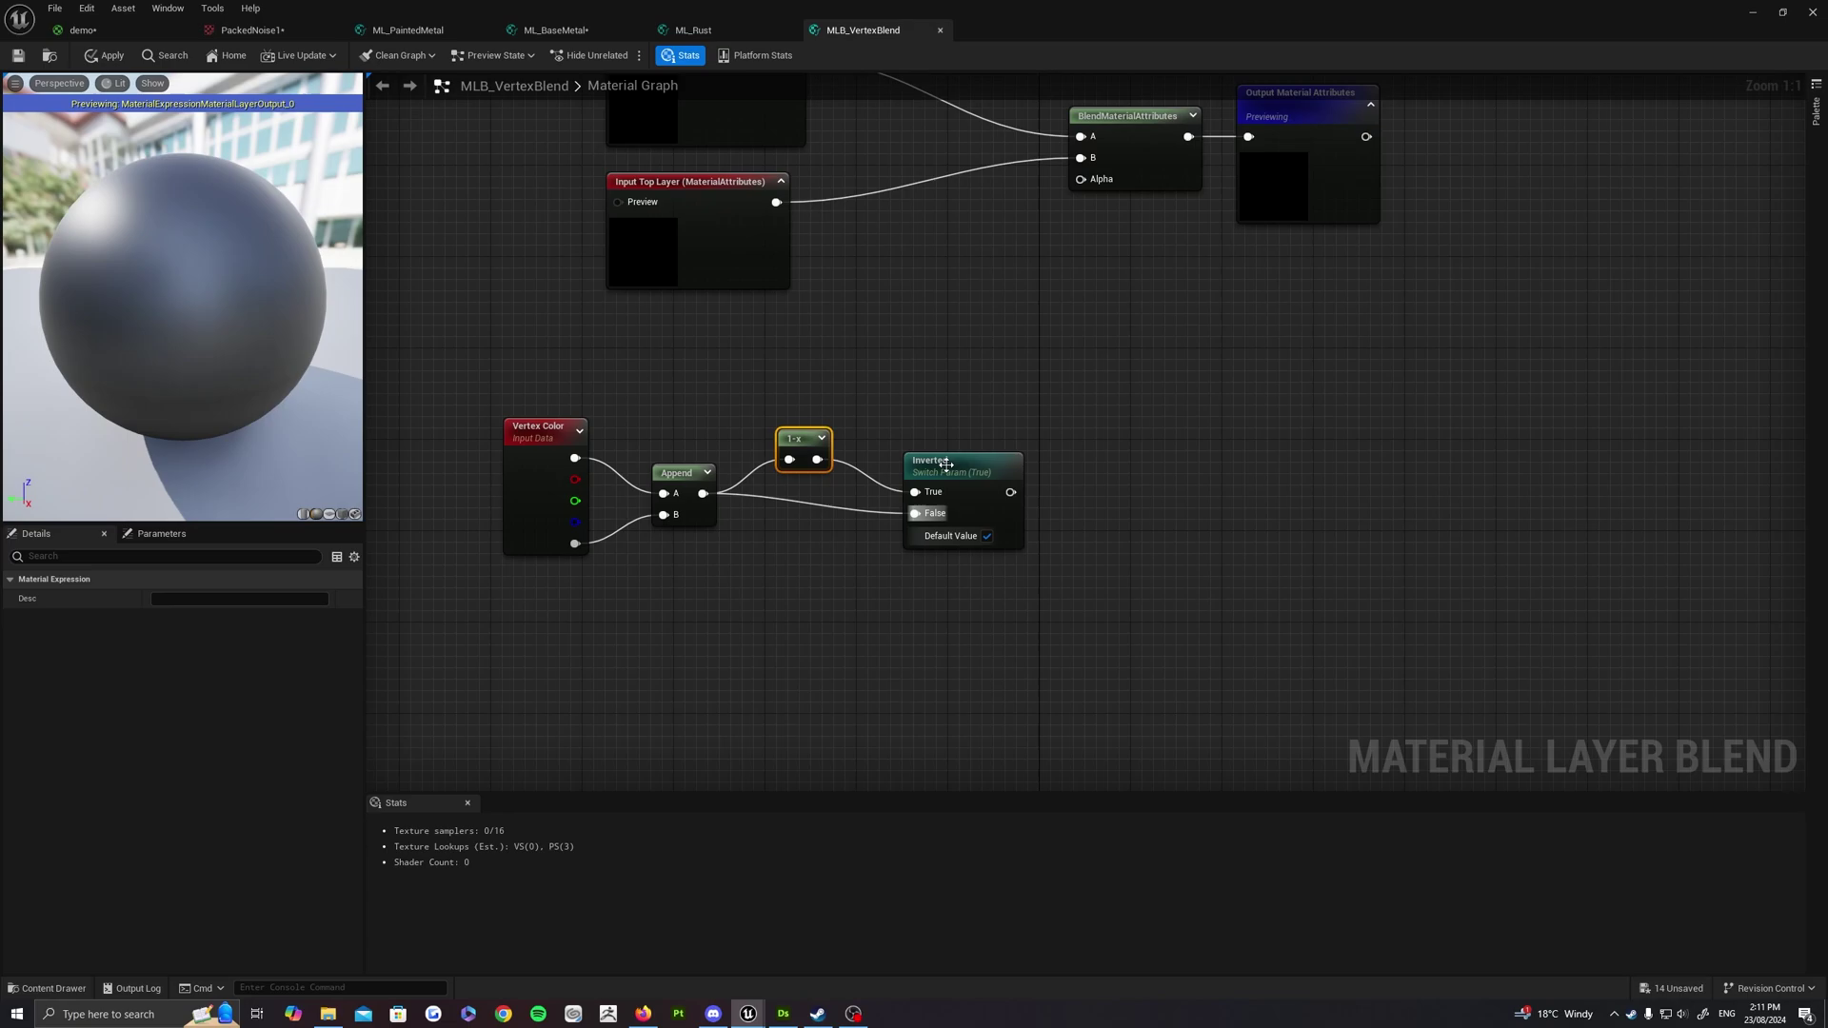
pyautogui.moveTo(946, 464); pyautogui.dragTo(920, 464)
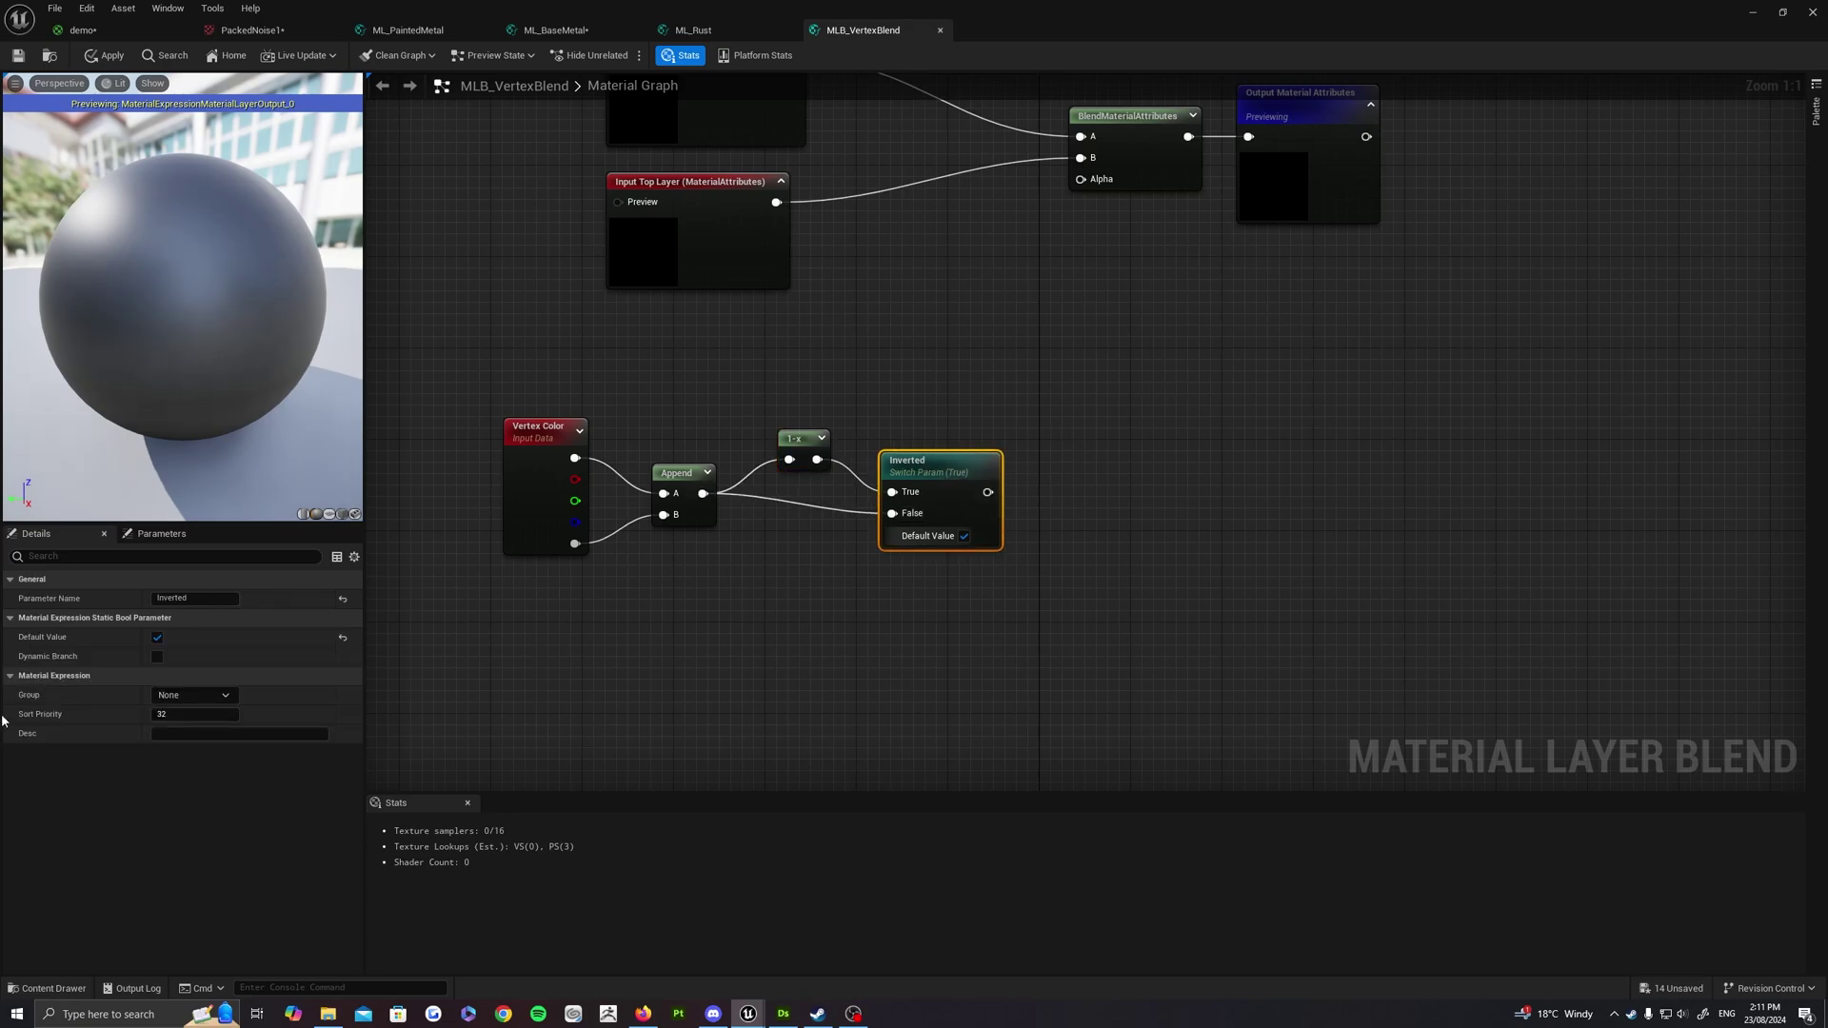
# Move the Vertex Color, Append, OneMinus and Inverted nodes together further left, away from the blend nodes
pyautogui.scroll(-1, 1164, 467)
pyautogui.moveTo(482, 437); pyautogui.dragTo(1016, 575)
pyautogui.moveTo(982, 502); pyautogui.dragTo(767, 502)
pyautogui.click(896, 473)
pyautogui.moveTo(896, 473); pyautogui.dragTo(1072, 431, button='right')
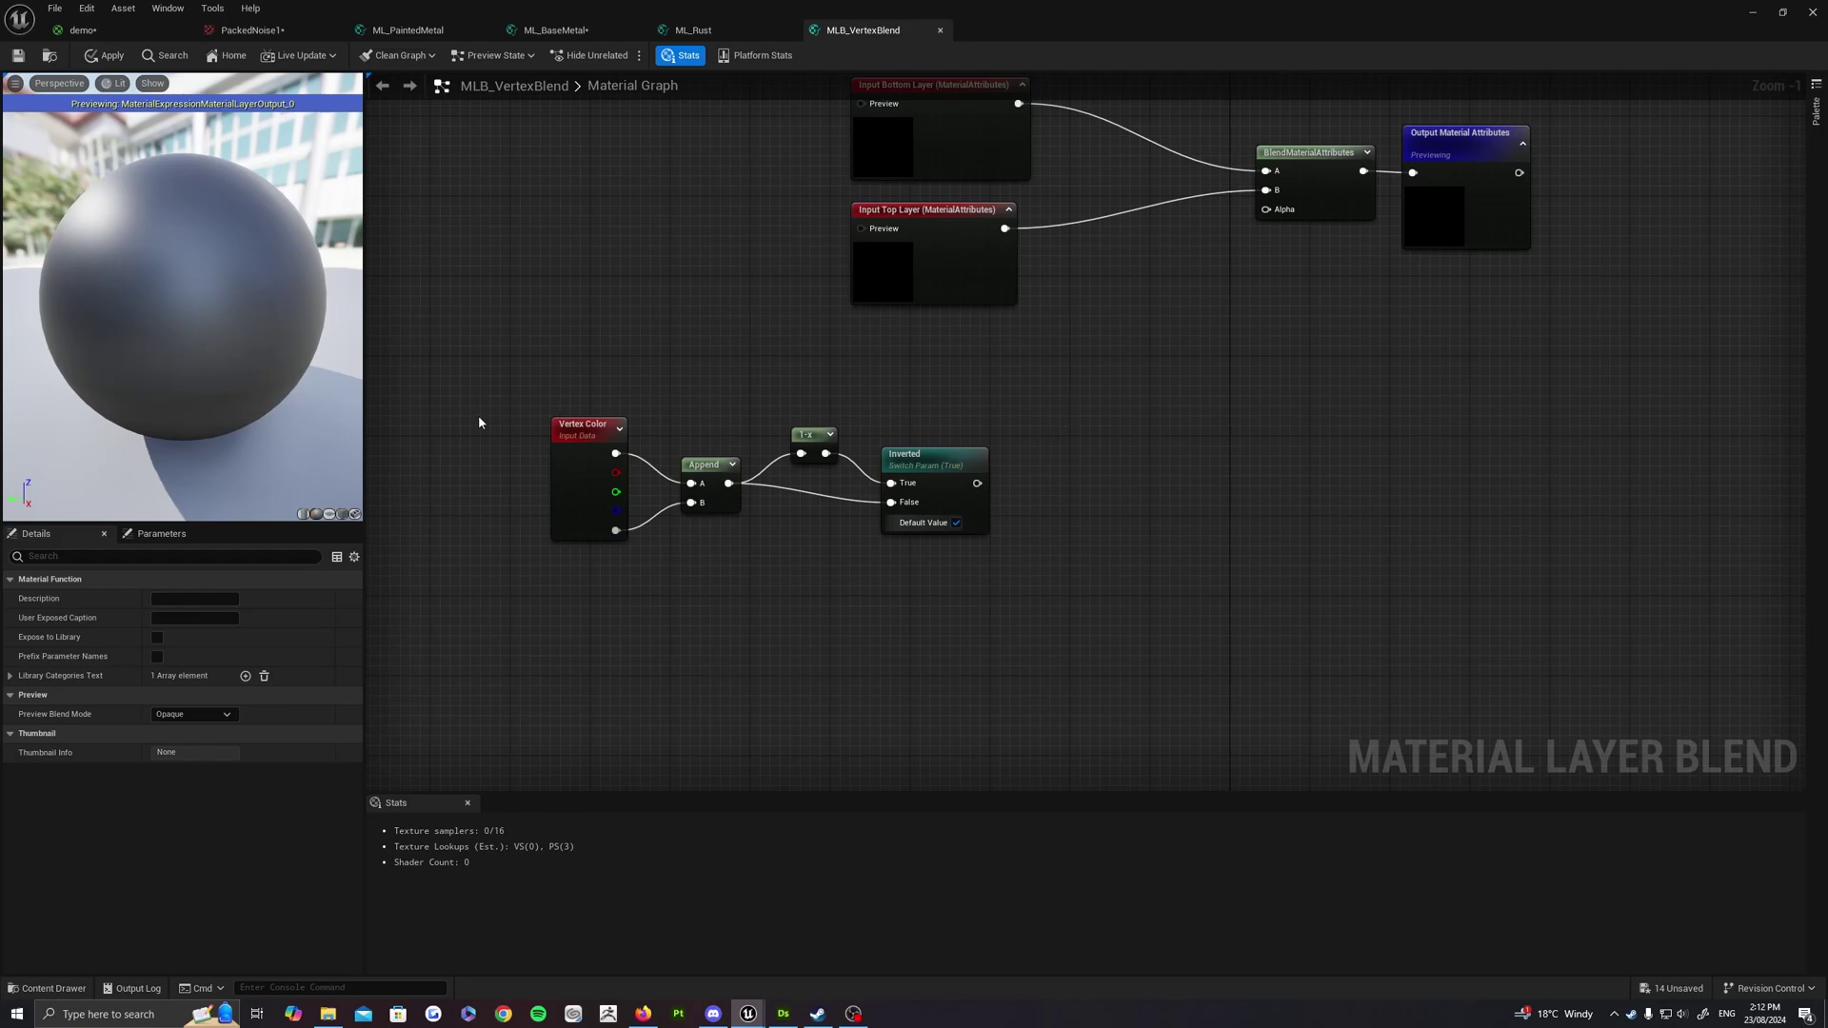
pyautogui.moveTo(479, 423); pyautogui.dragTo(1059, 485)
pyautogui.moveTo(1064, 465); pyautogui.dragTo(939, 491, button='right')
pyautogui.click(865, 437)
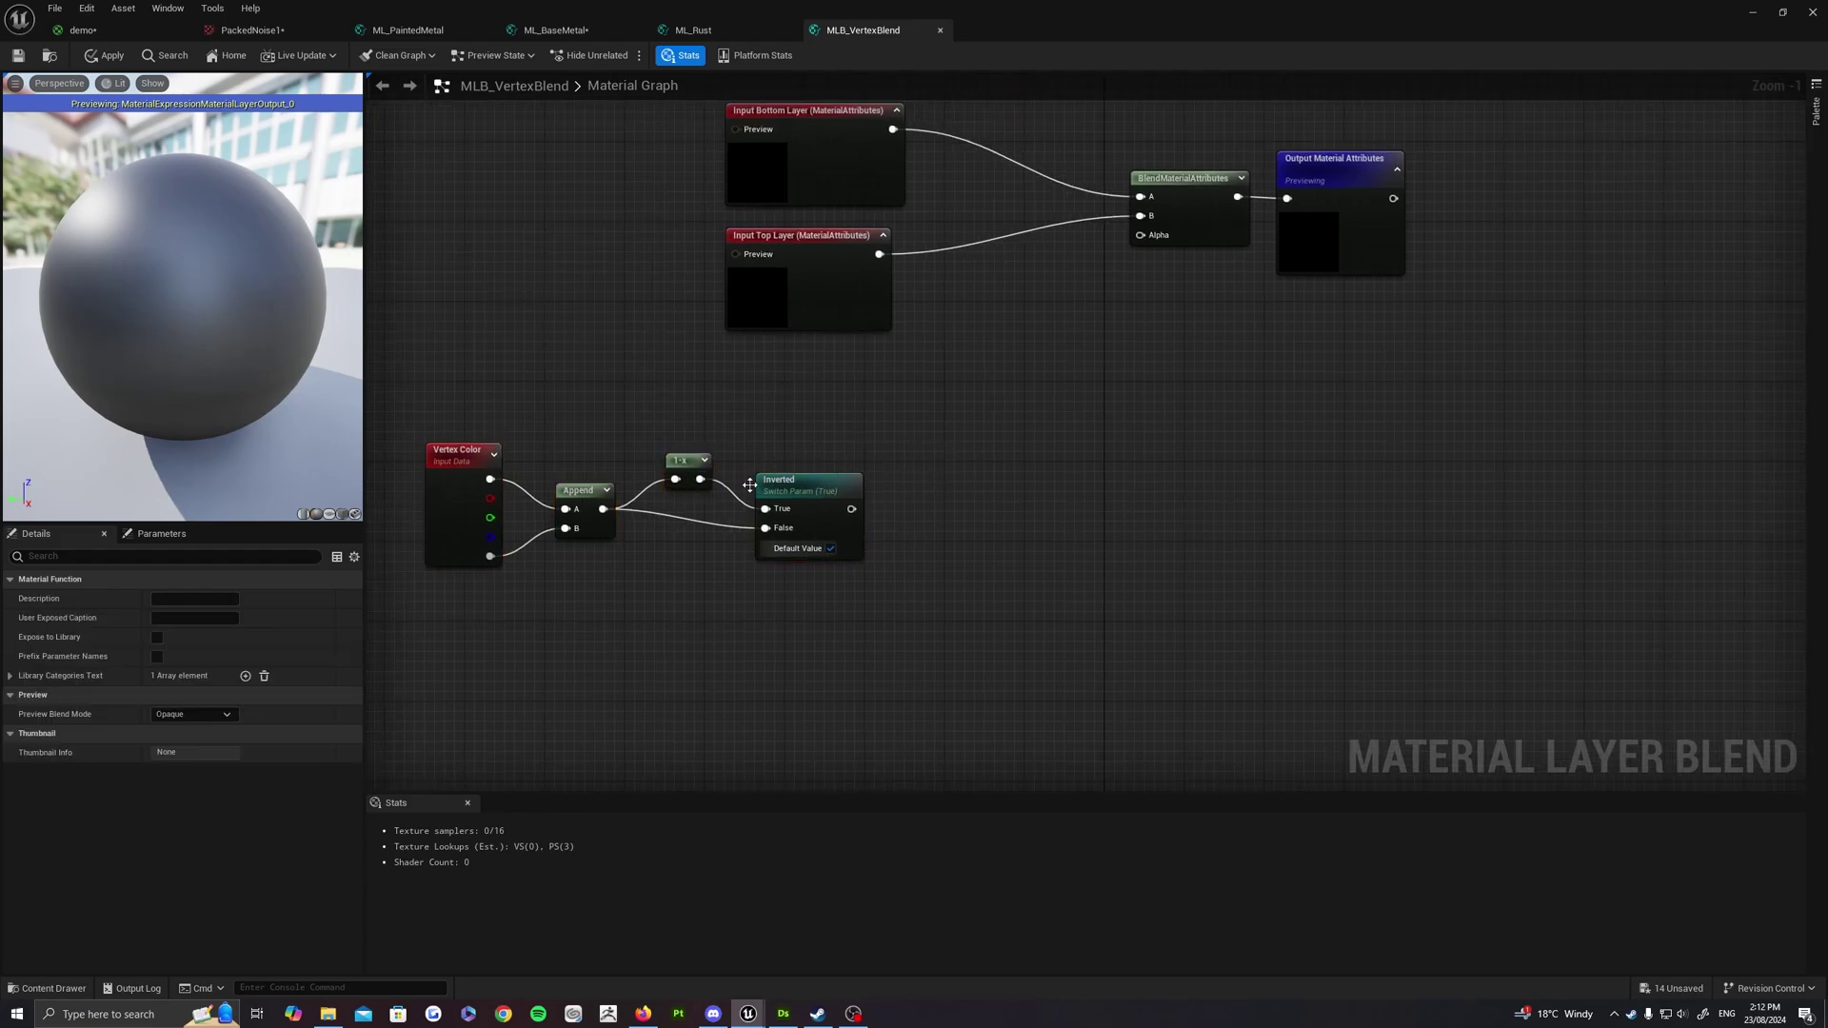
# Connect the Inverted switch's output to BlendMaterialAttributes' Alpha input and remove that connection again
pyautogui.moveTo(851, 511); pyautogui.dragTo(1140, 235)
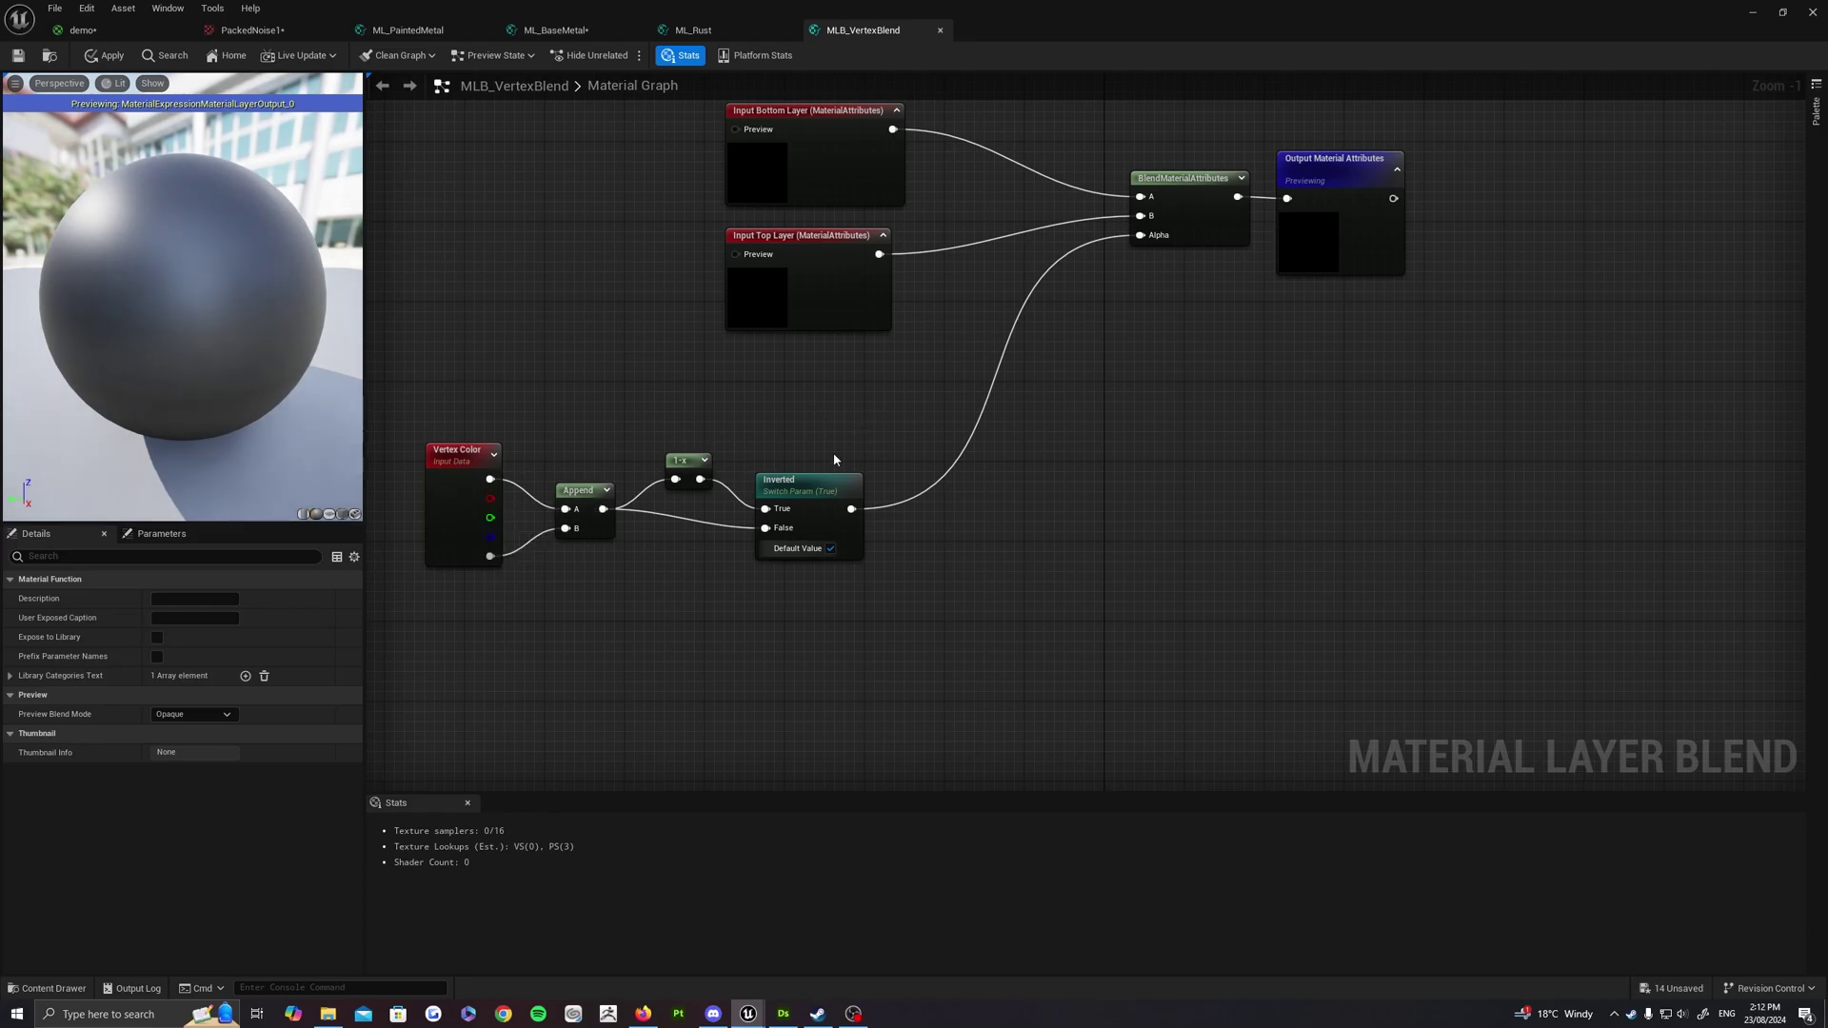
pyautogui.keyDown('alt'); pyautogui.click(1140, 235); pyautogui.keyUp('alt')
pyautogui.moveTo(940, 512); pyautogui.dragTo(1003, 413, button='right')
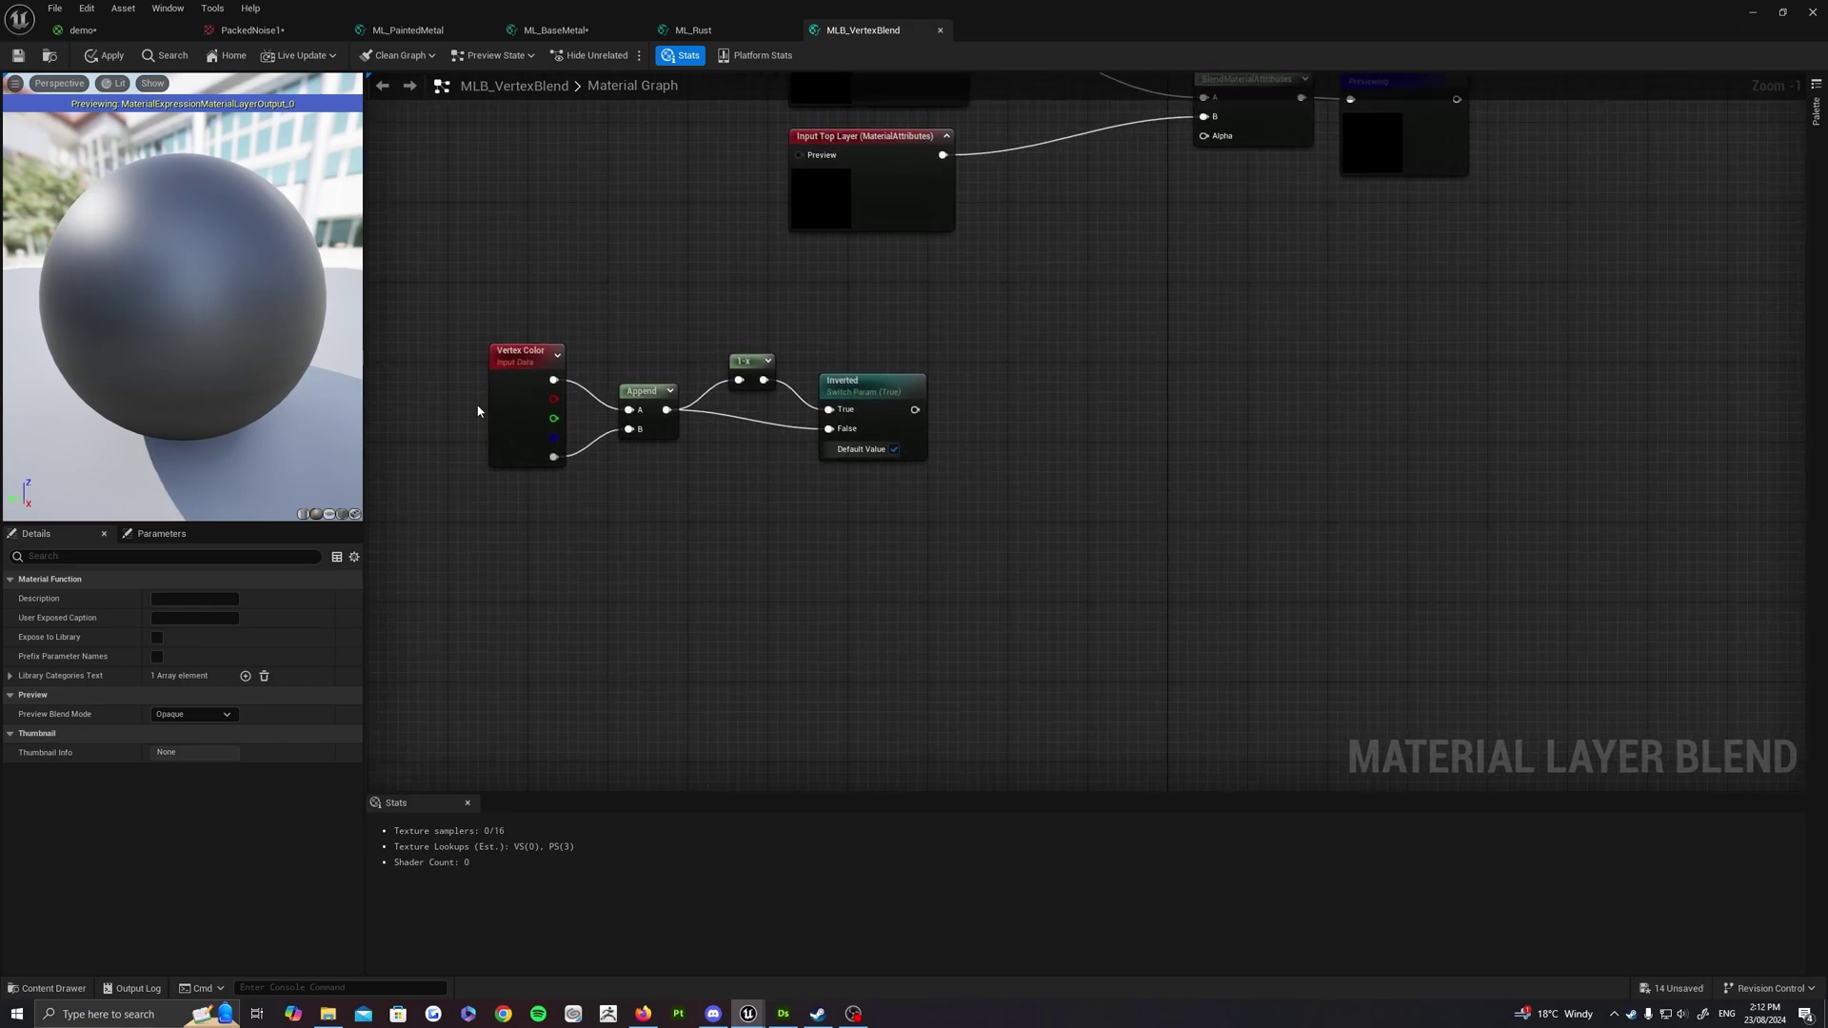
# Add the PackedNoise1 texture from the content assets as a texture sample below the Inverted switch
pyautogui.moveTo(437, 309); pyautogui.dragTo(801, 463)
pyautogui.click(826, 323)
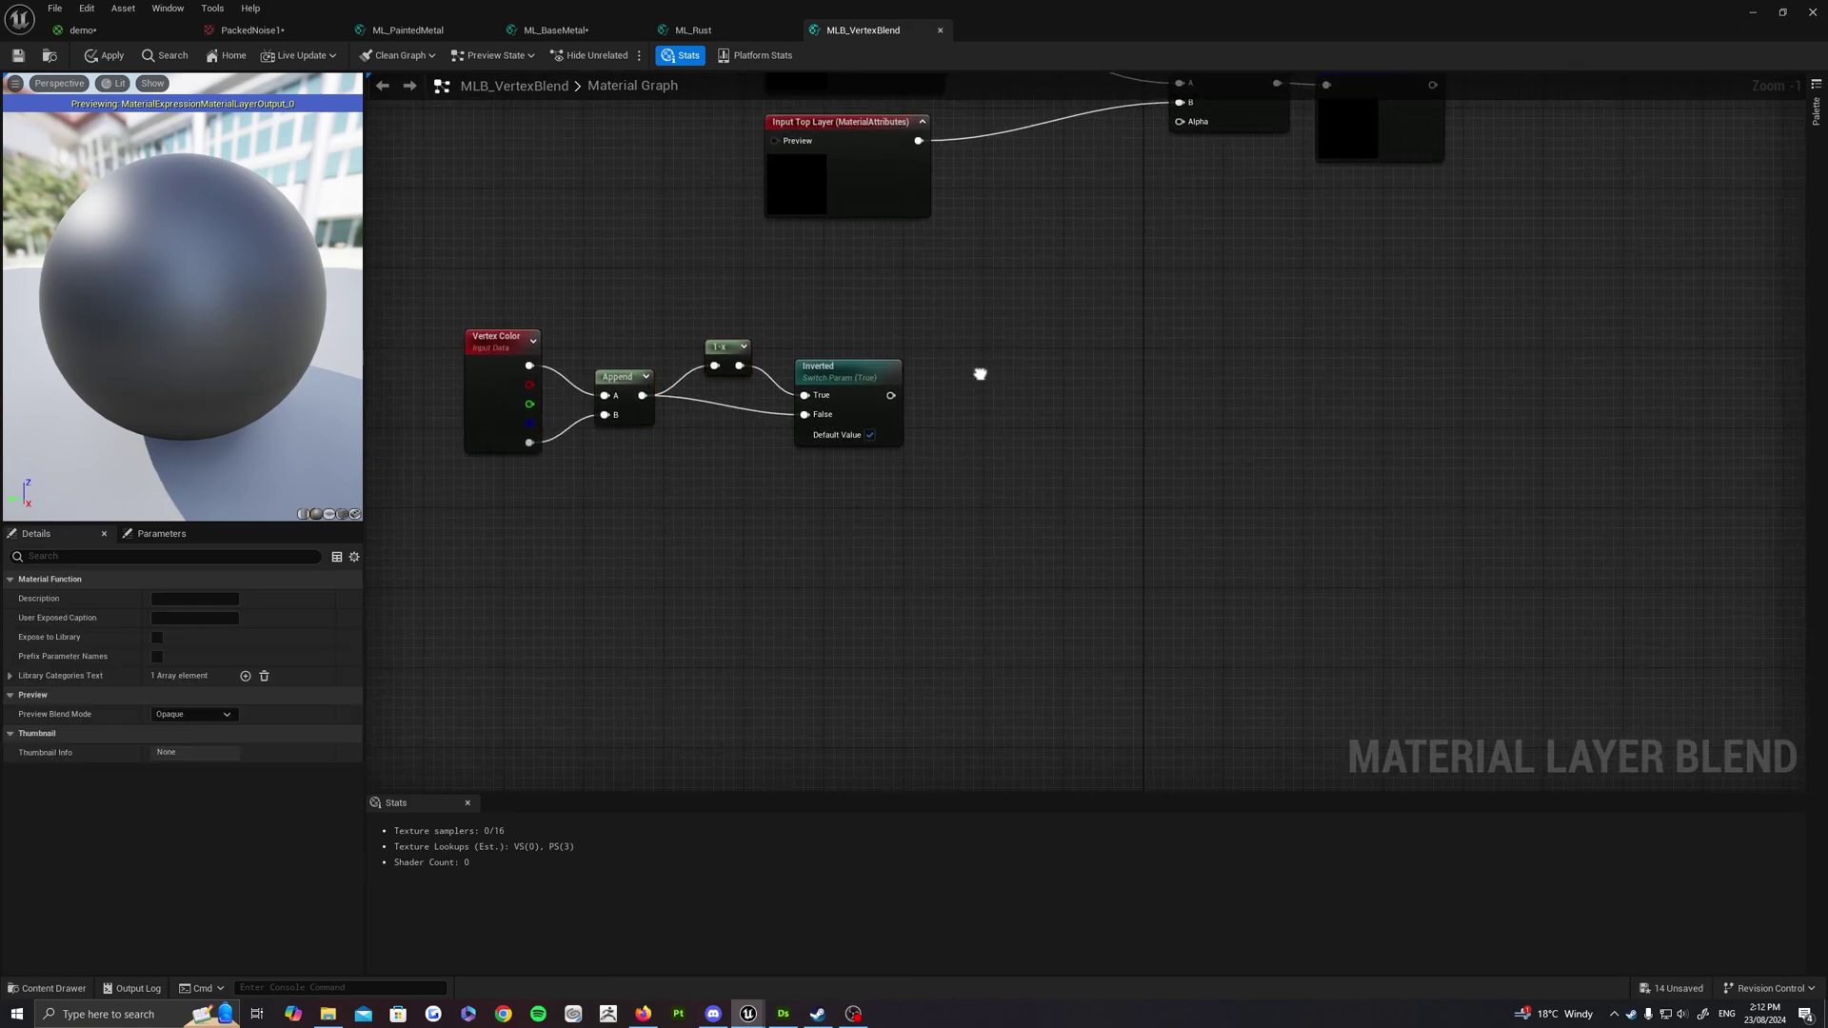
pyautogui.moveTo(717, 643); pyautogui.dragTo(747, 612, button='right')
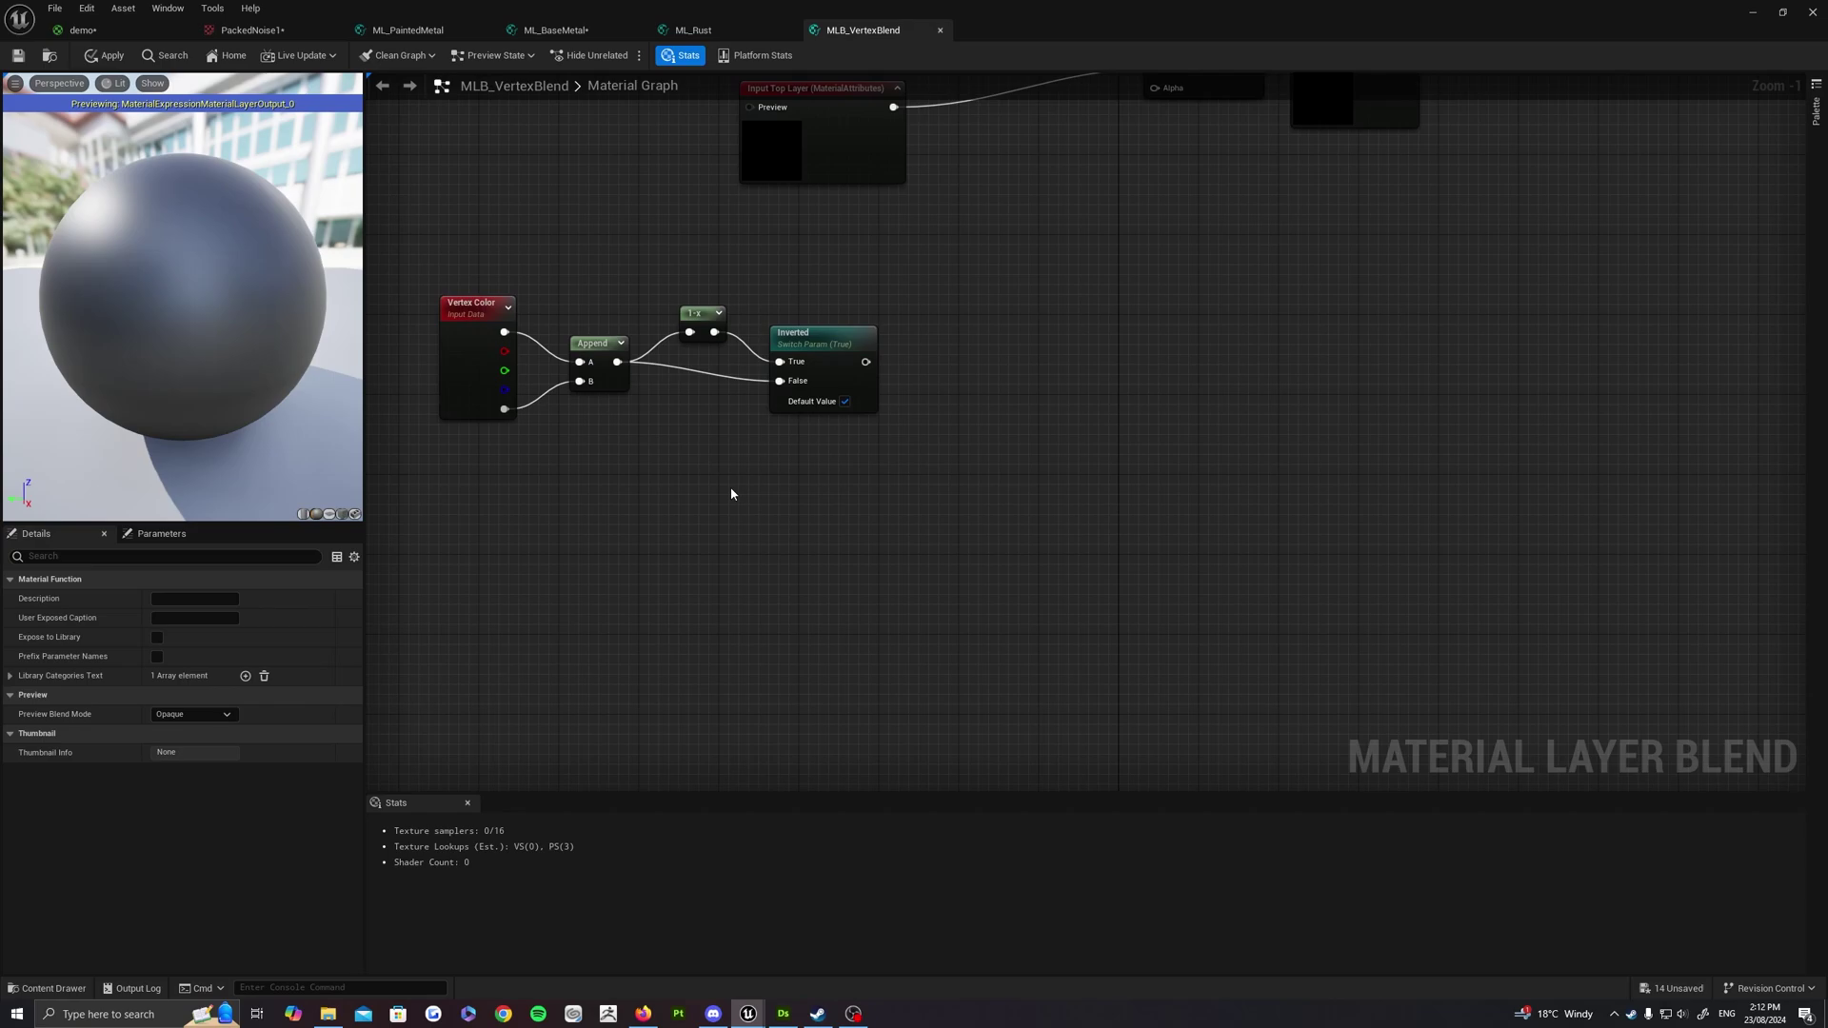
pyautogui.moveTo(758, 530); pyautogui.dragTo(731, 512, button='right')
pyautogui.moveTo(708, 603); pyautogui.dragTo(786, 586, button='right')
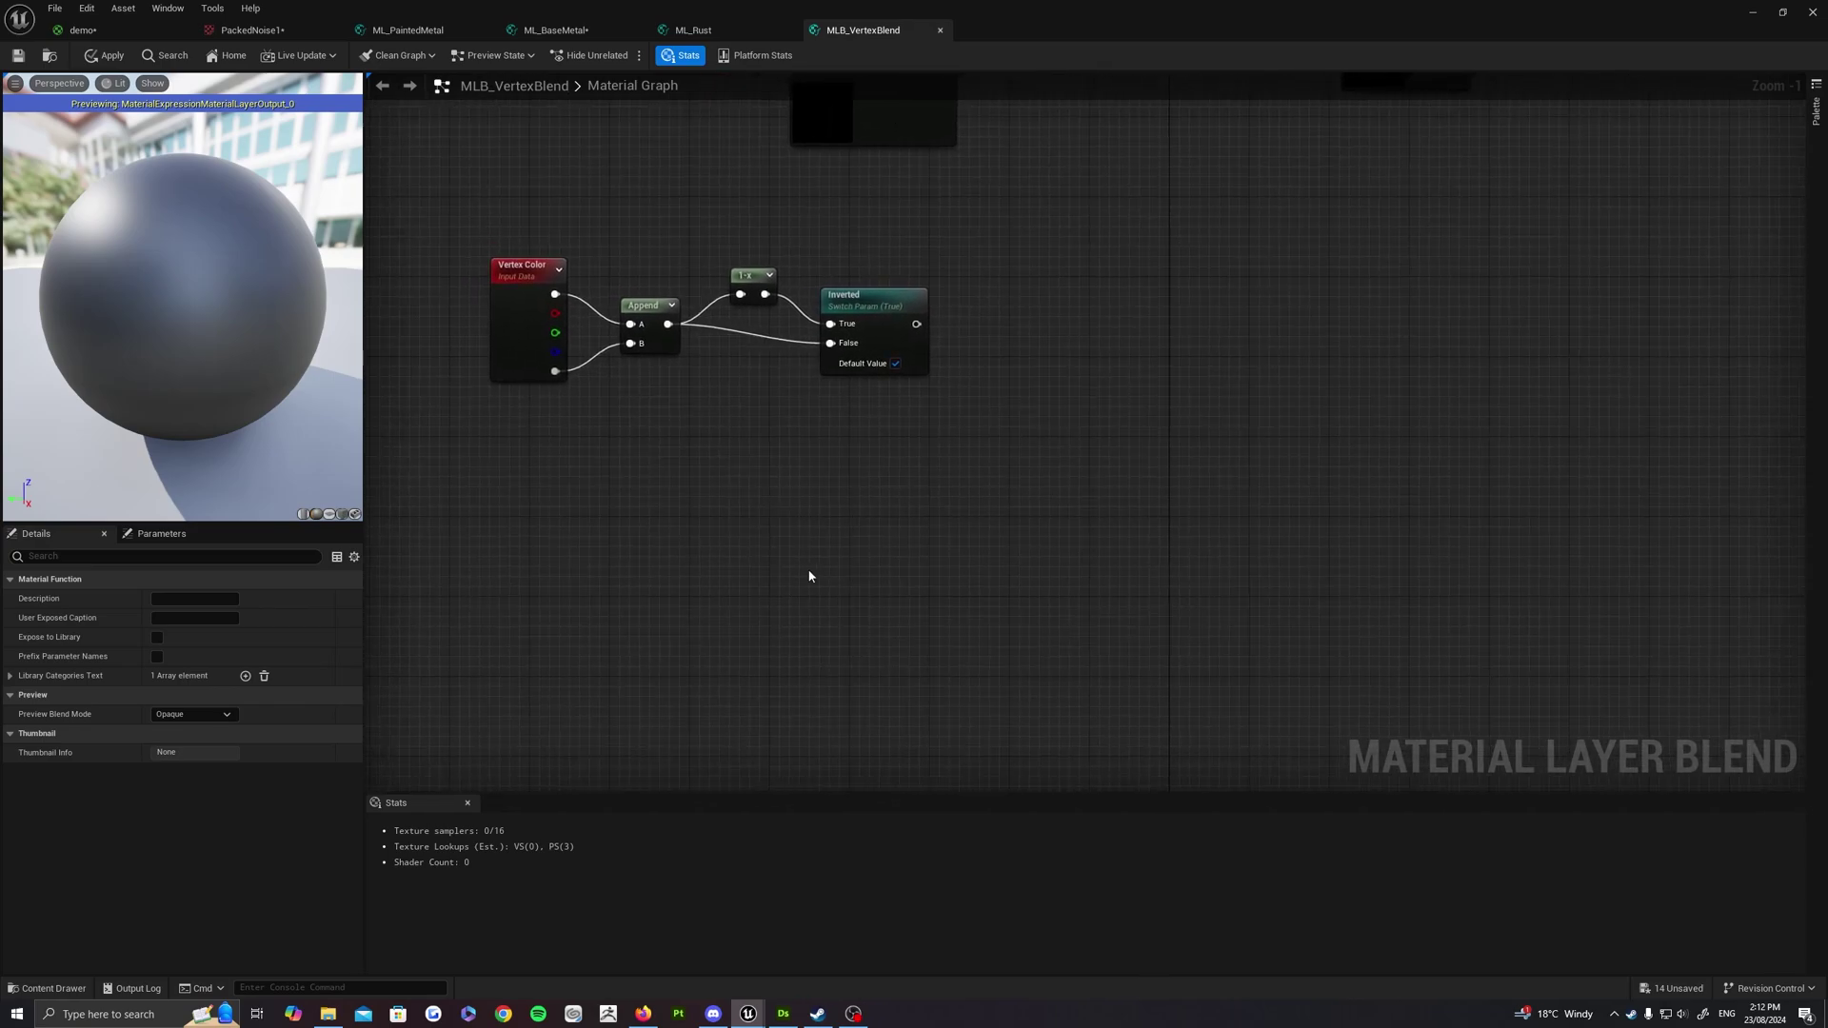
pyautogui.hotkey('ctrl', 'space')
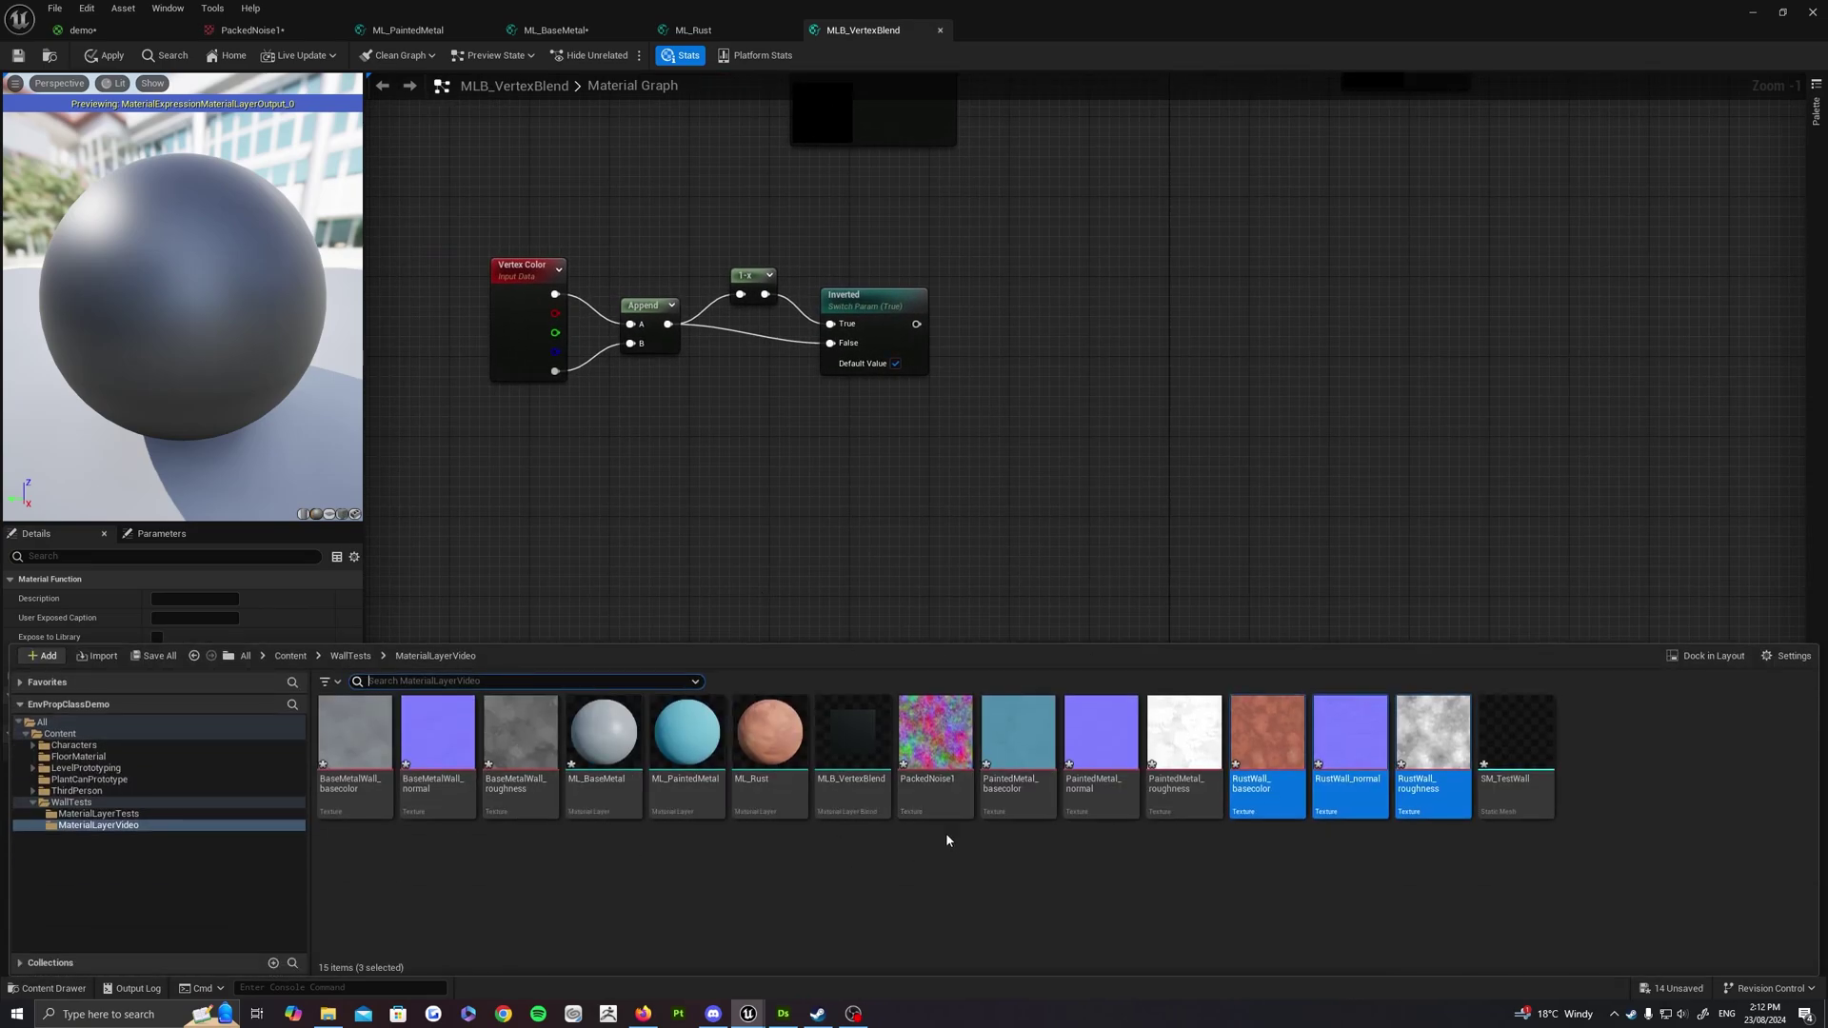
pyautogui.moveTo(937, 766); pyautogui.dragTo(825, 529)
pyautogui.moveTo(864, 664); pyautogui.dragTo(849, 629)
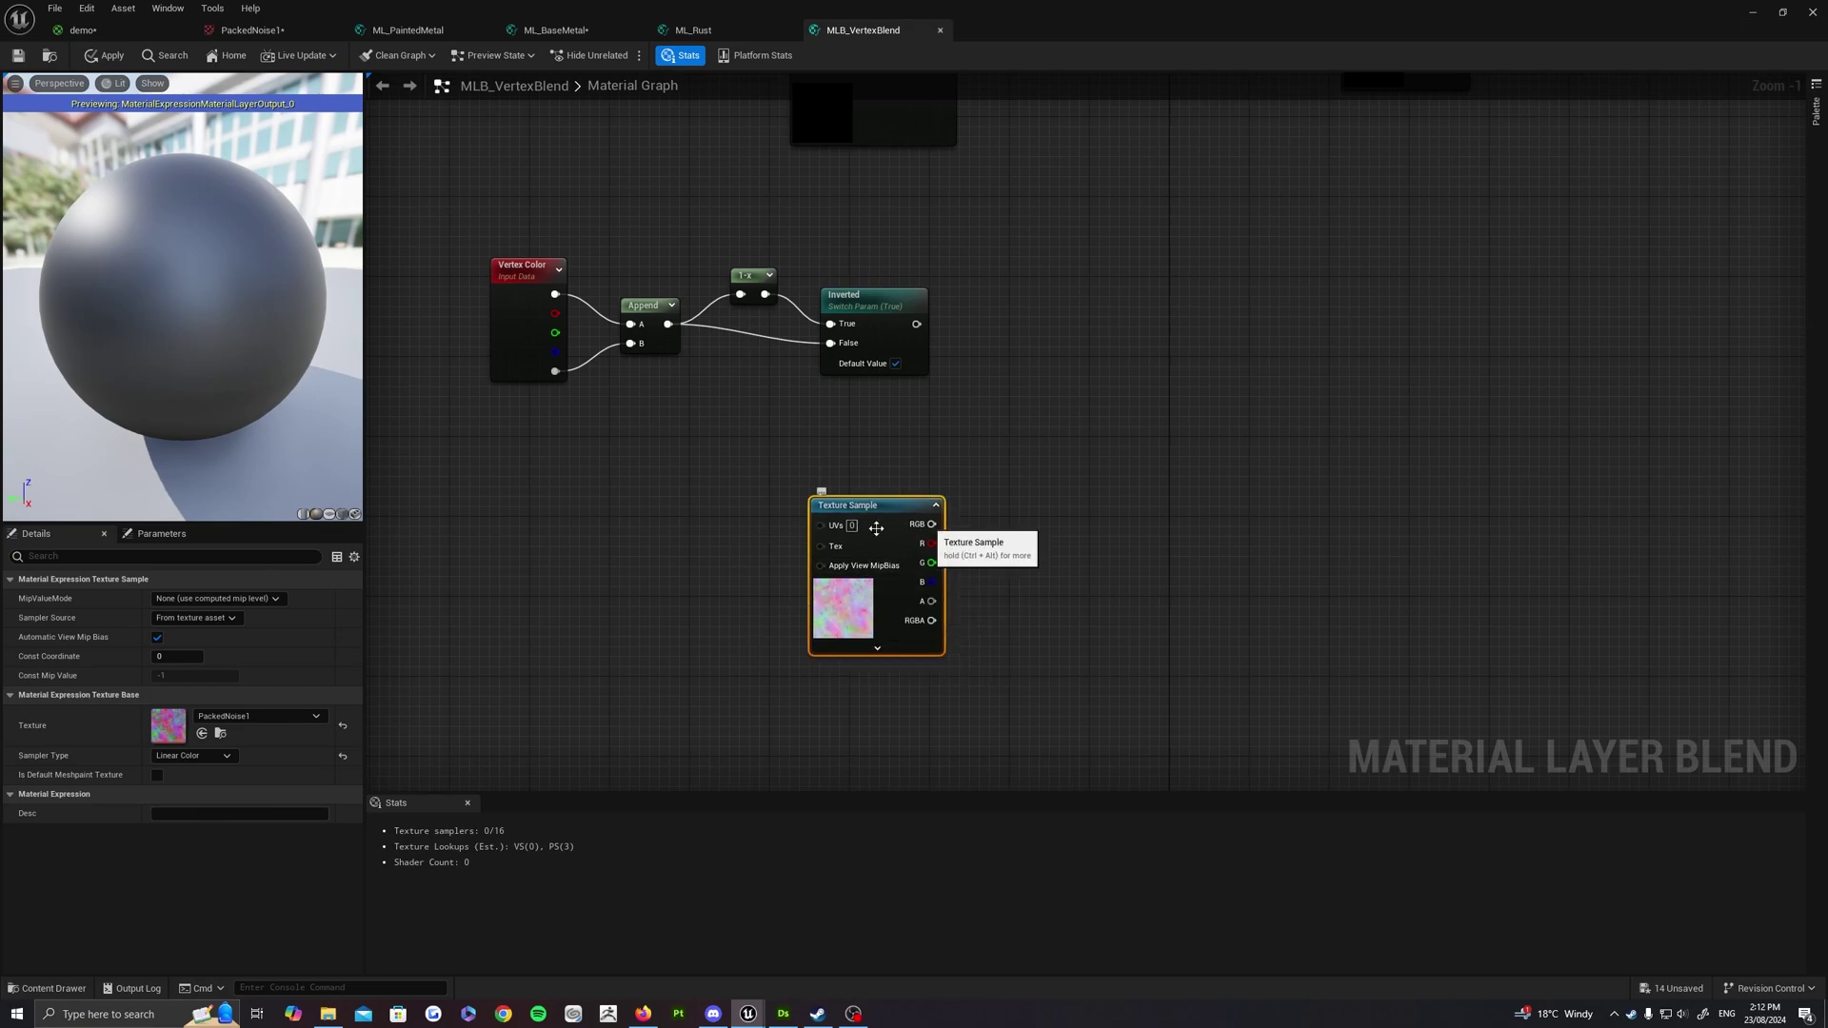
# Convert the PackedNoise1 texture sample to a parameter named NoiseTexture
pyautogui.moveTo(975, 523); pyautogui.dragTo(950, 498, button='right')
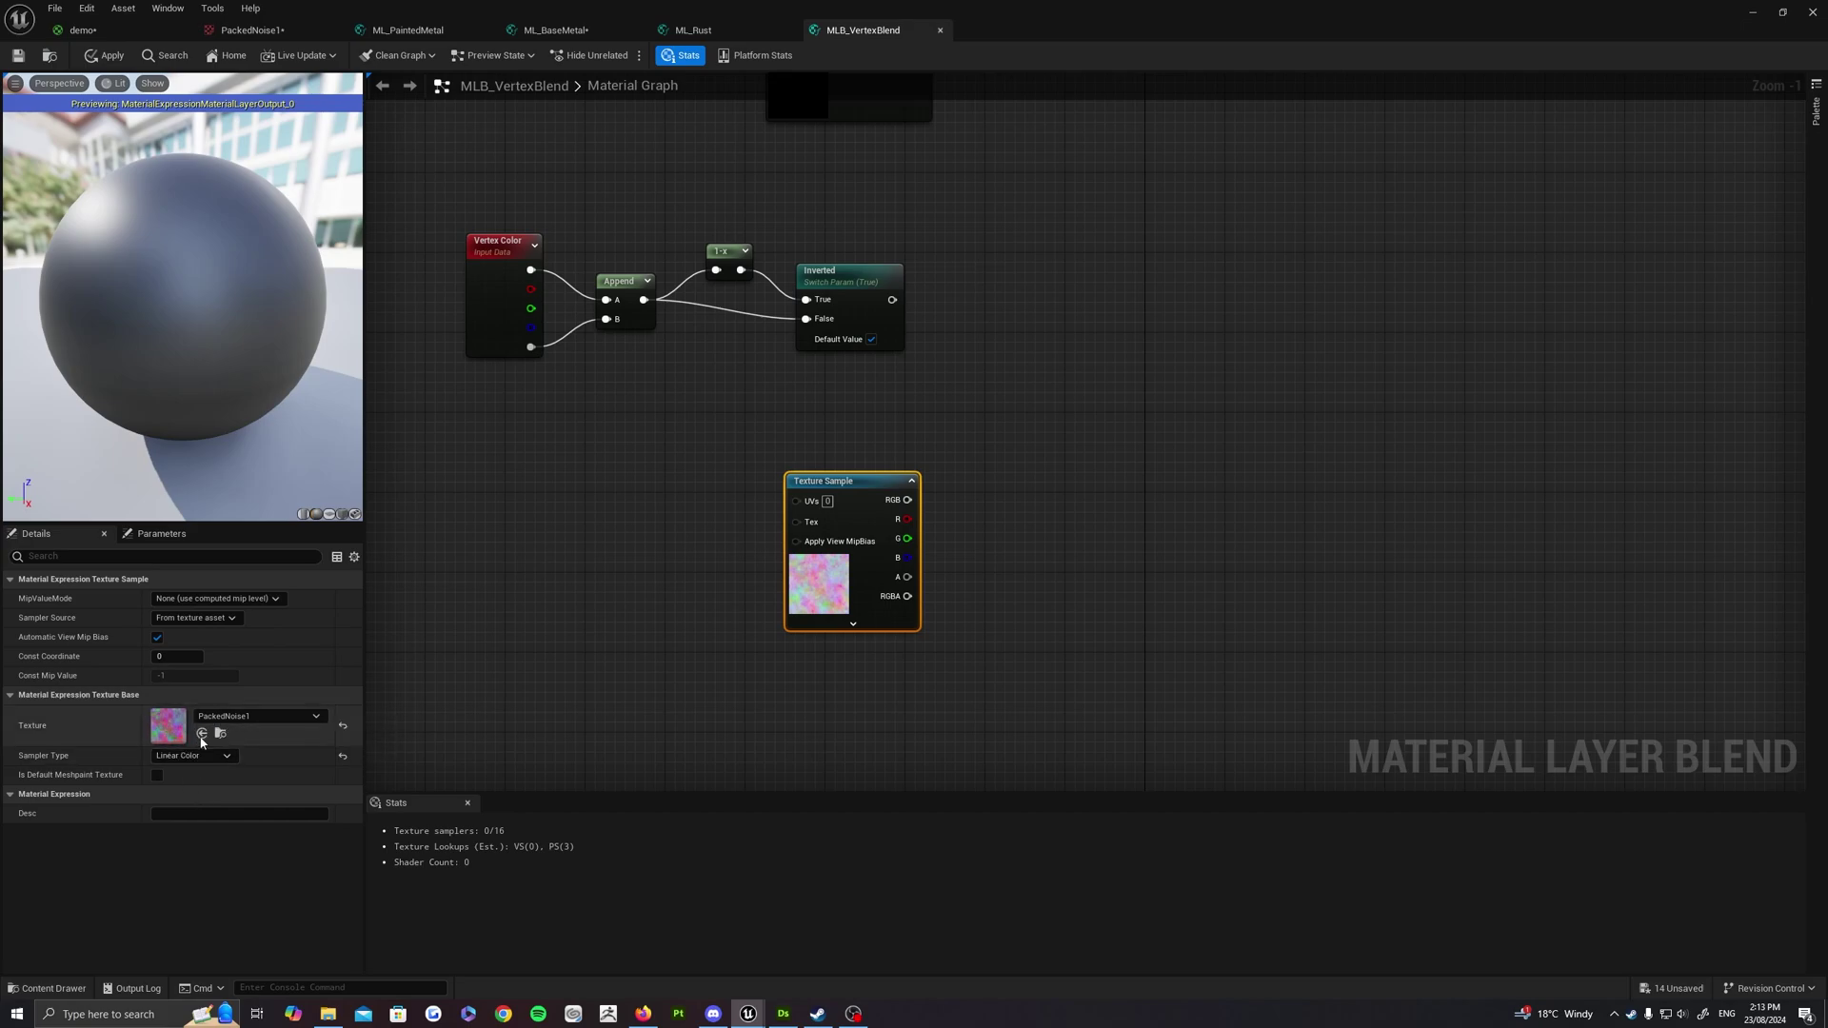
pyautogui.rightClick(827, 581)
pyautogui.click(884, 646)
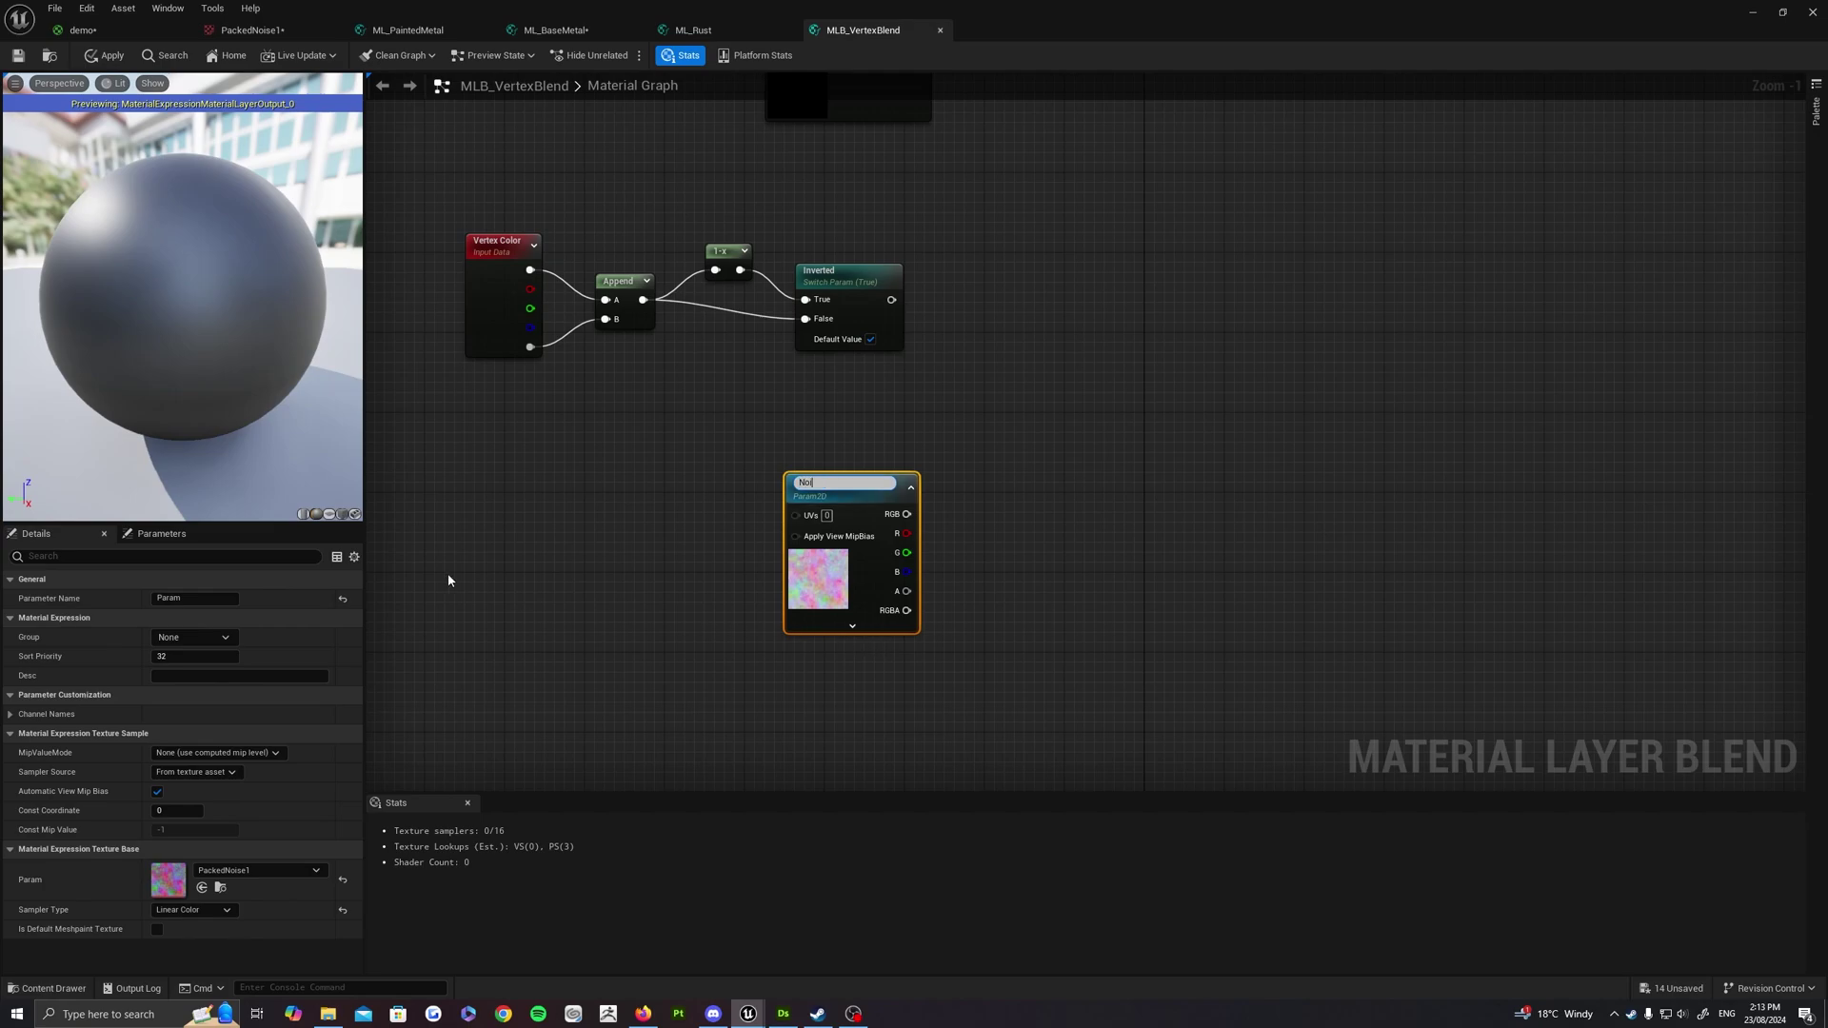
pyautogui.write('NoiseTexture')
pyautogui.press('Return')
pyautogui.moveTo(893, 455); pyautogui.dragTo(891, 420, button='right')
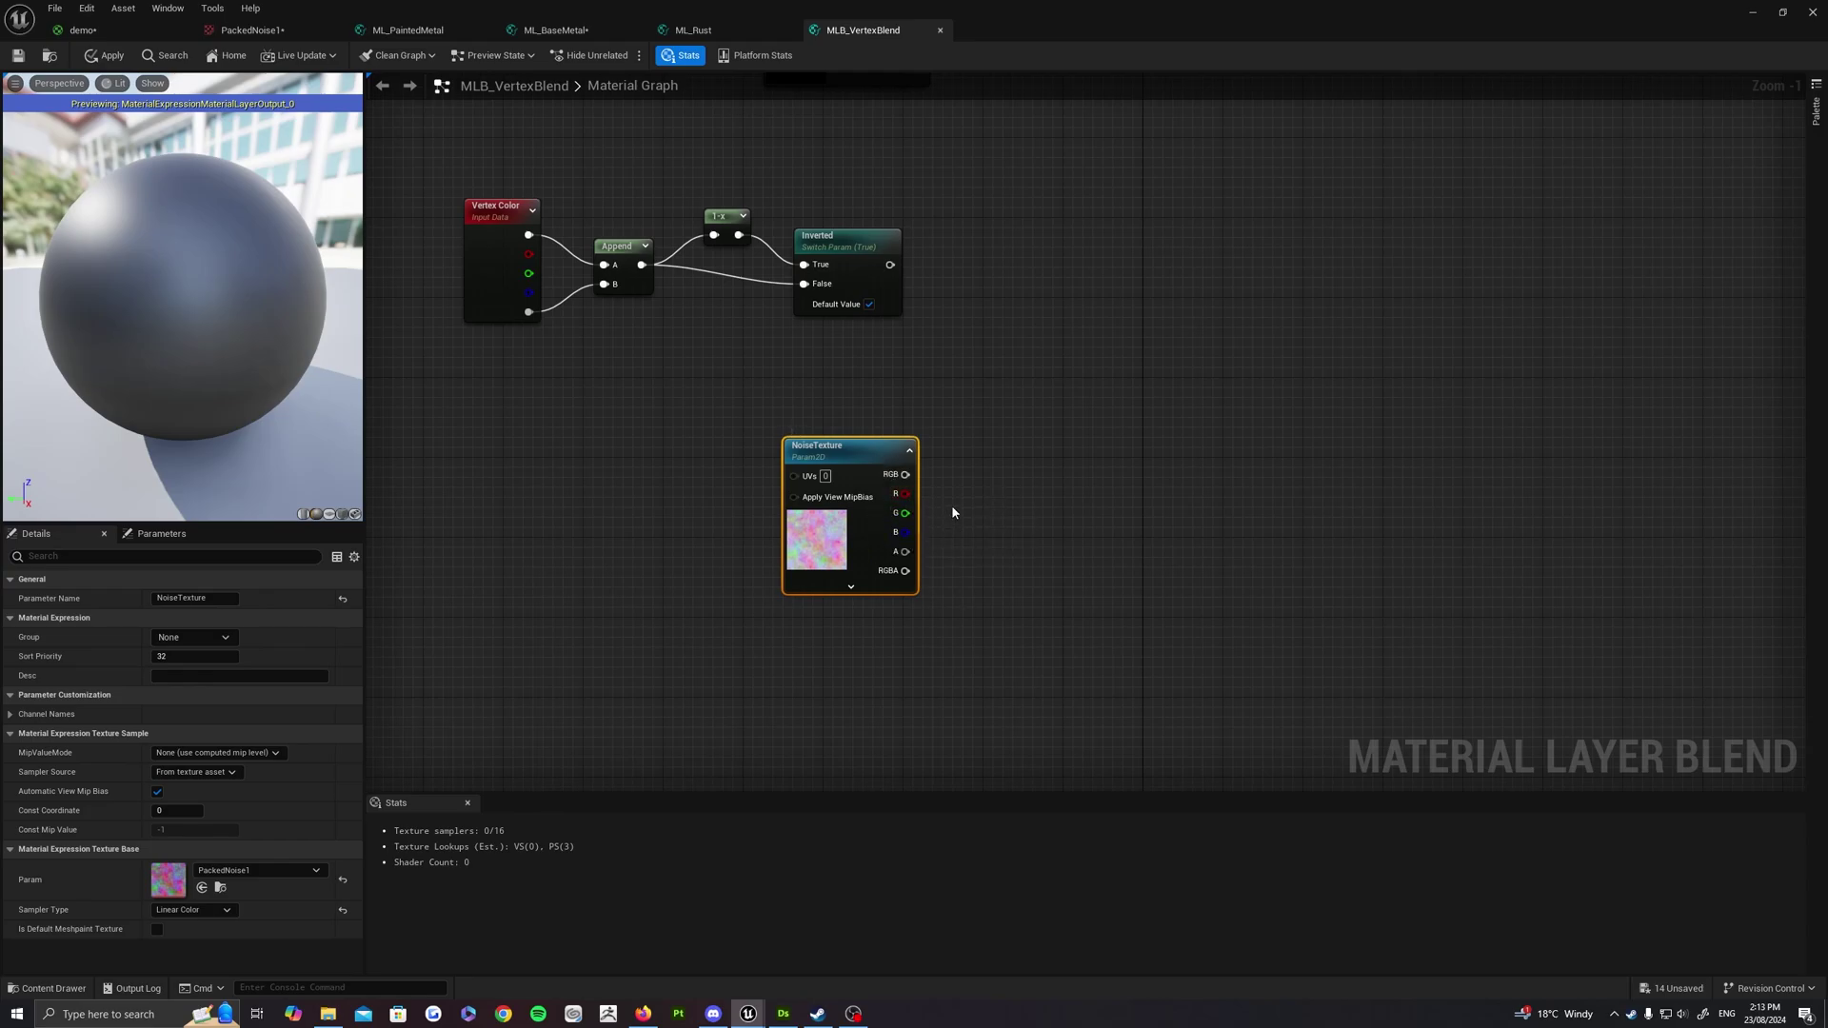
# Add a TextureCoordinate node before NoiseTexture and feed its output into input A of a new Multiply node
pyautogui.moveTo(950, 529); pyautogui.dragTo(1128, 527, button='right')
pyautogui.click(1129, 527)
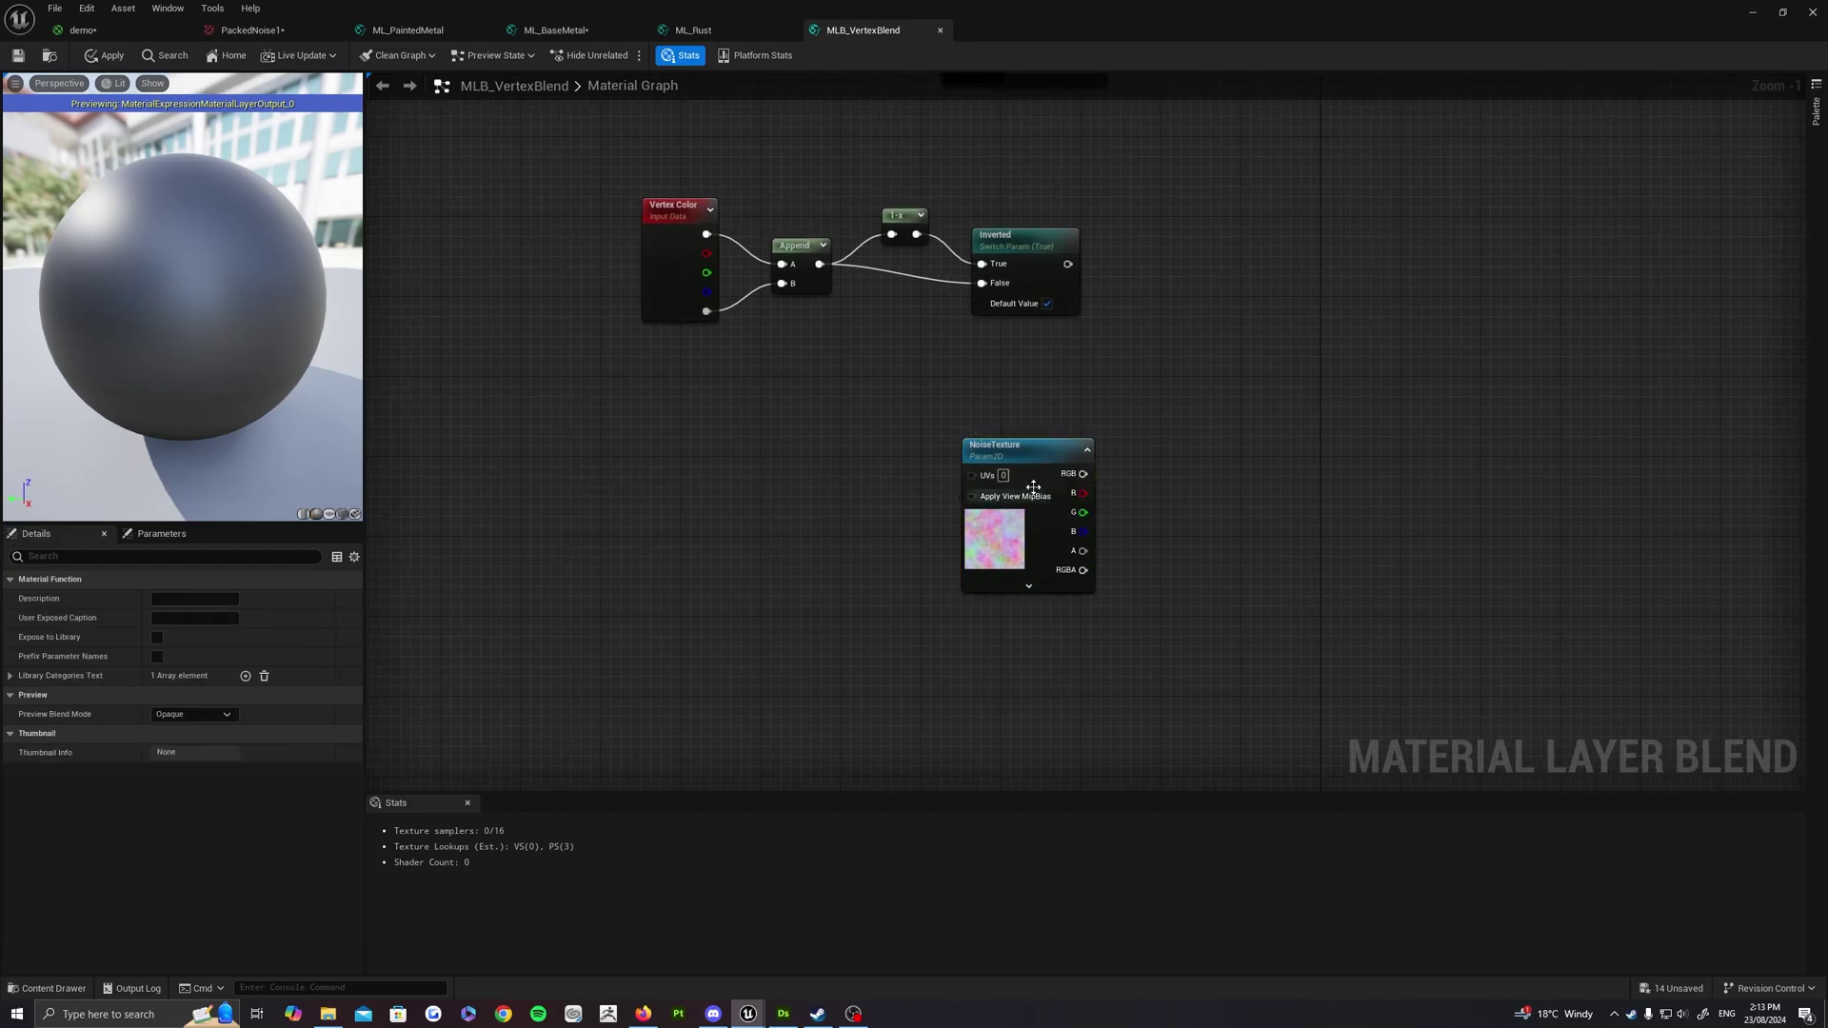
pyautogui.rightClick(571, 467)
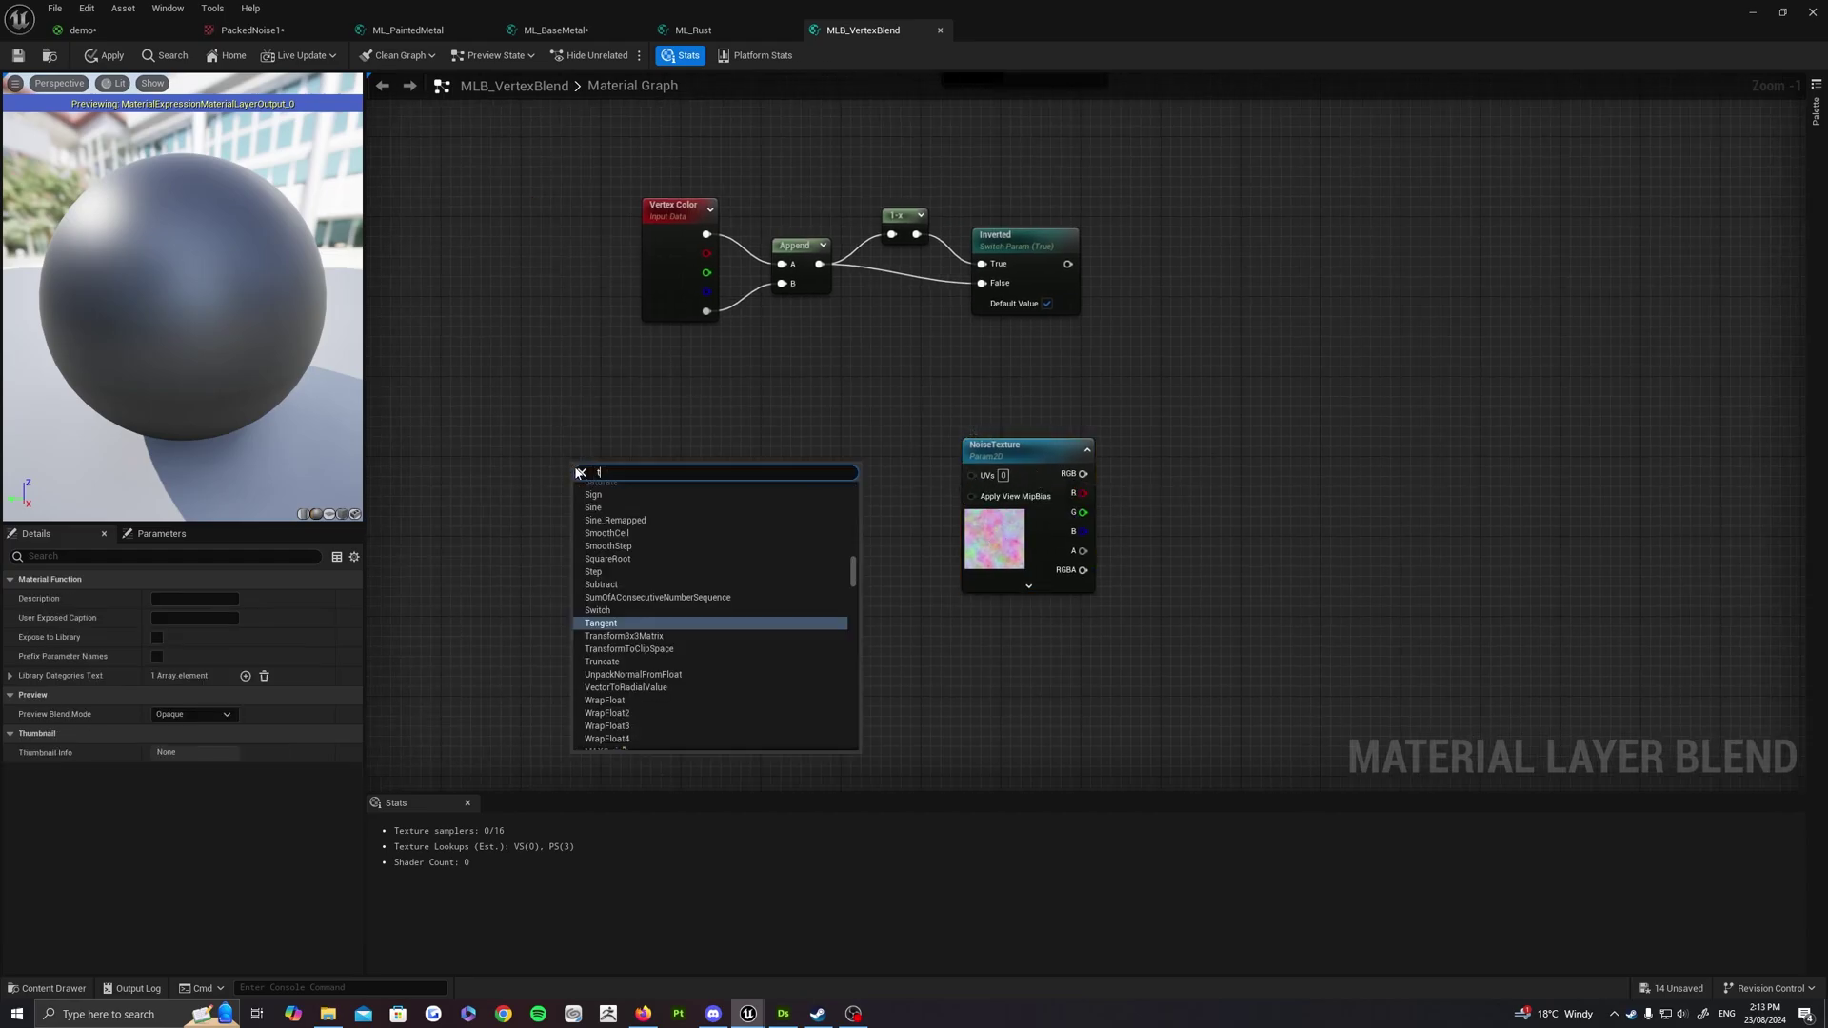
pyautogui.write('tex')
pyautogui.click(614, 572)
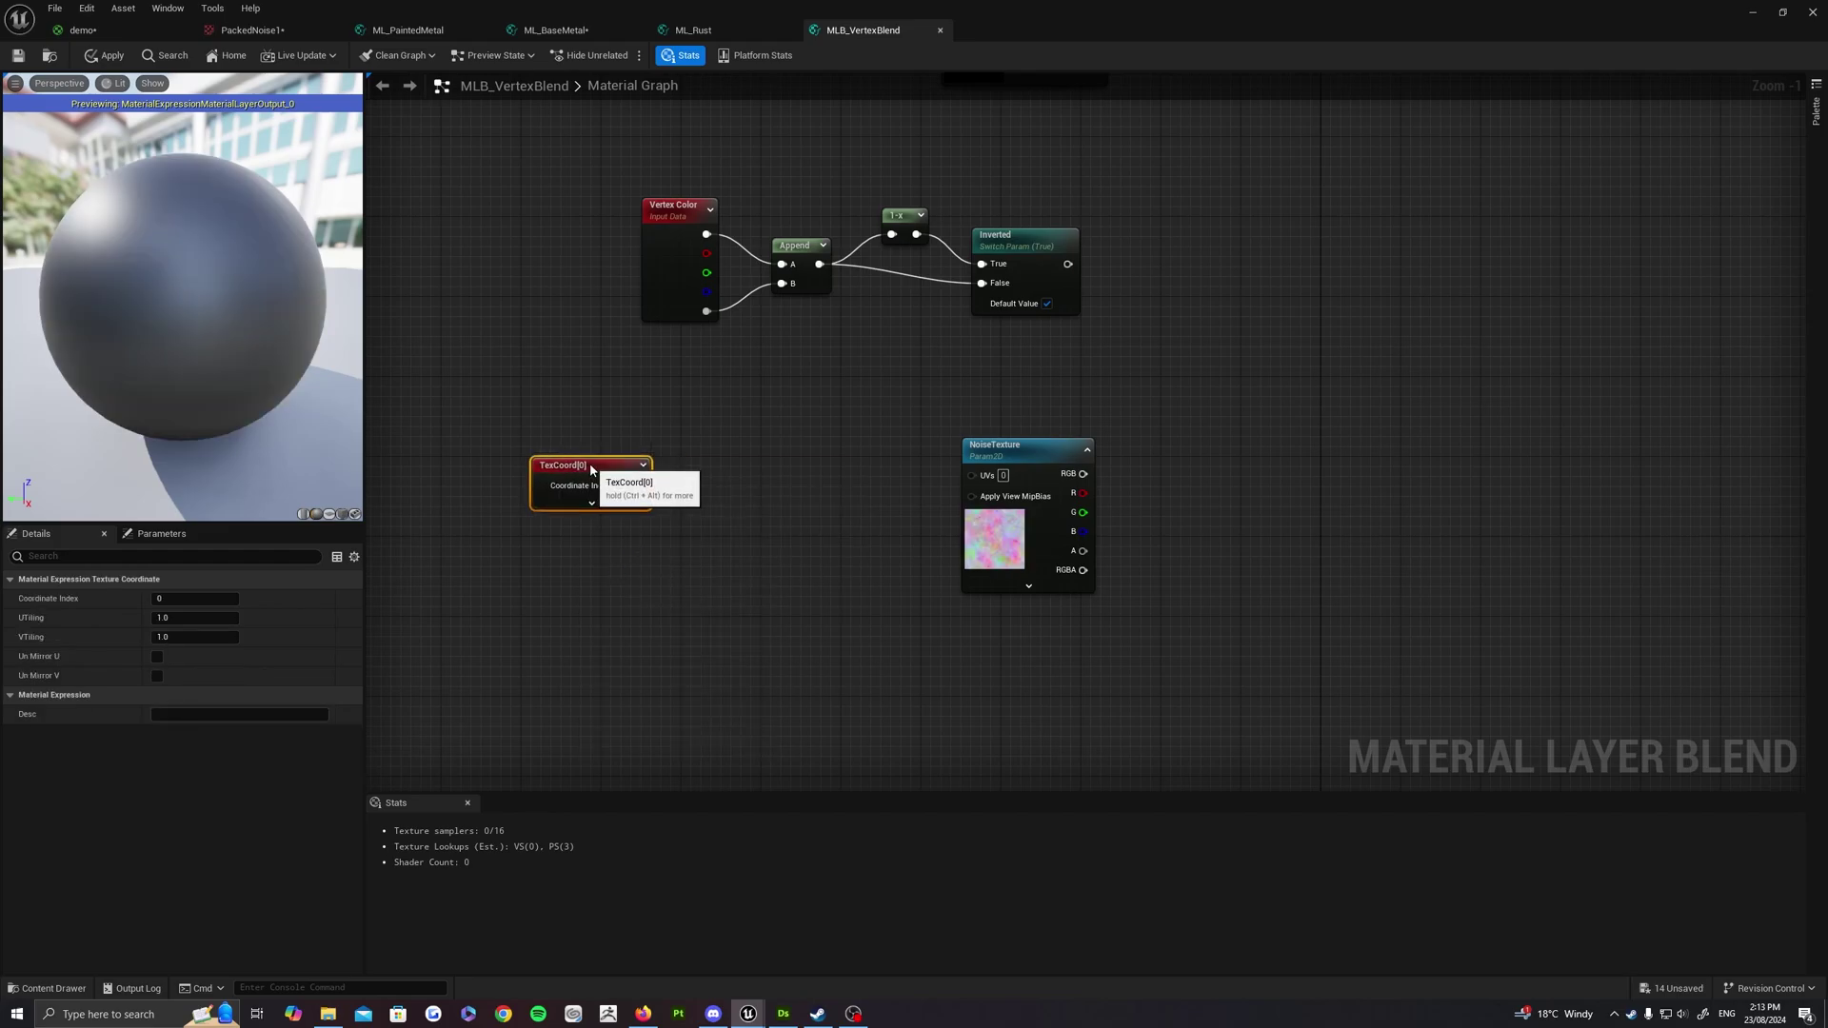
pyautogui.moveTo(636, 487); pyautogui.dragTo(751, 486)
pyautogui.write('mult')
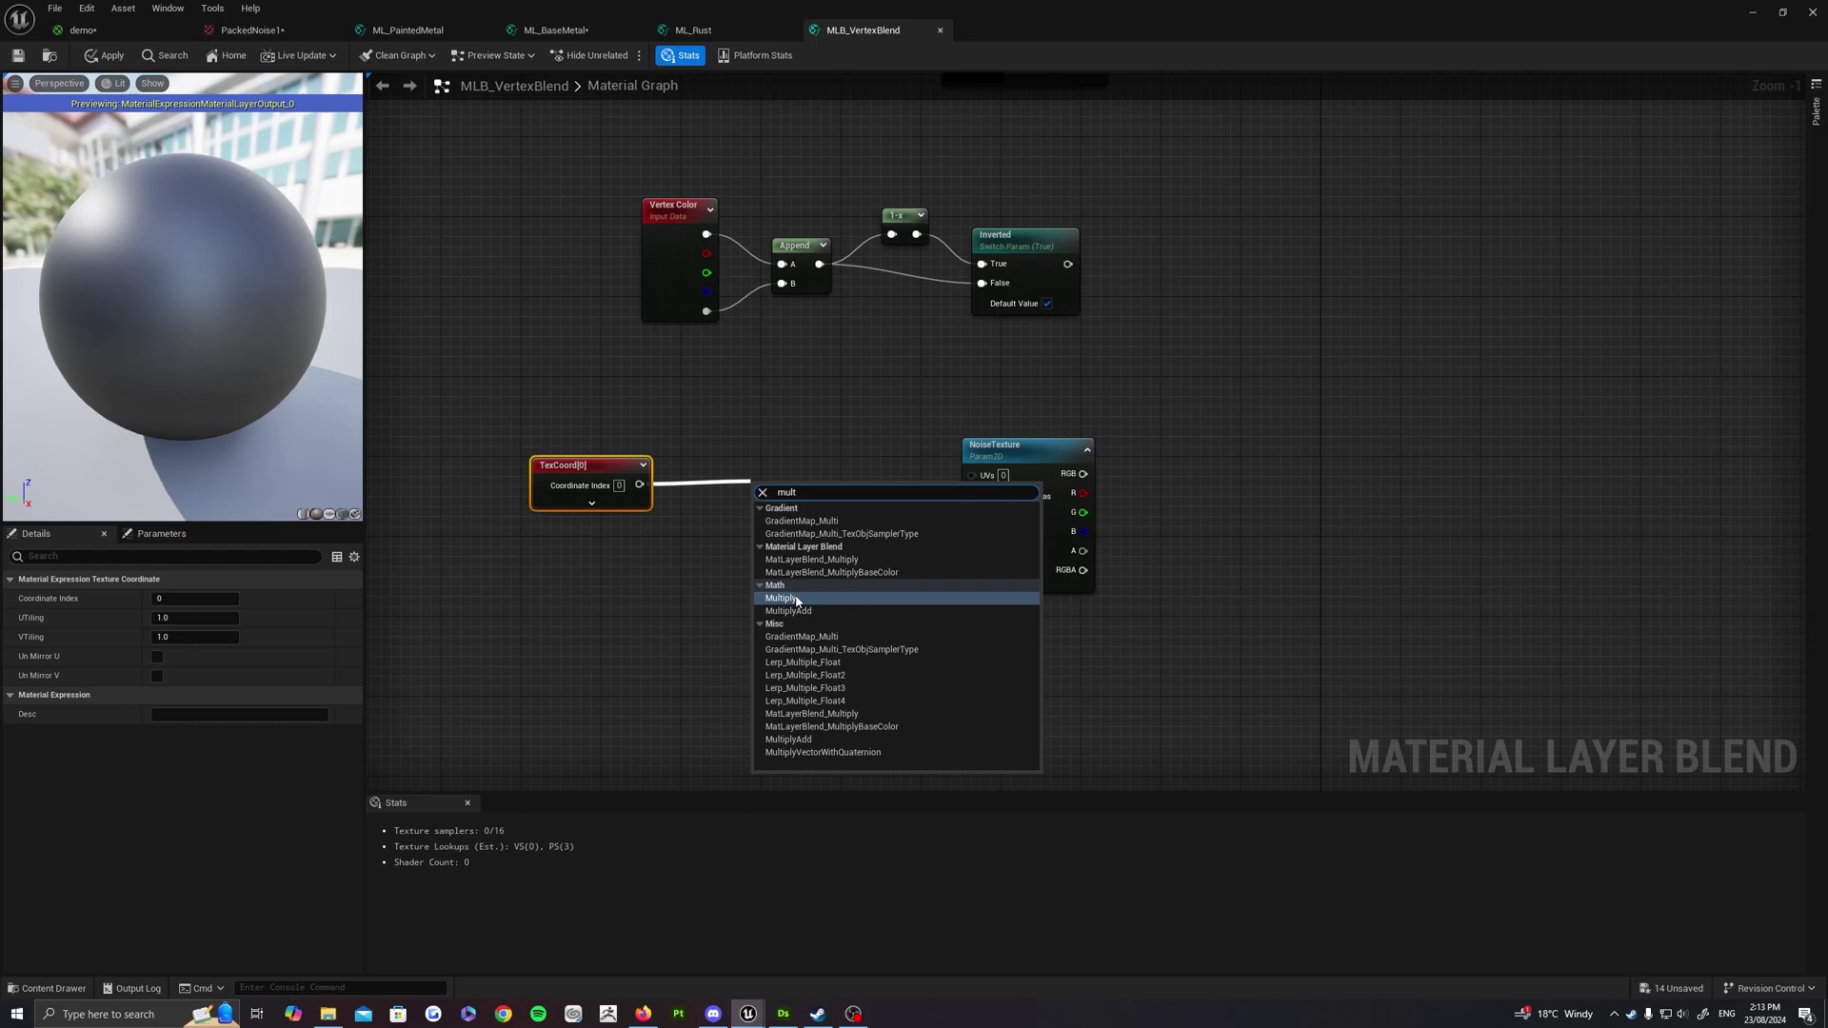
pyautogui.click(797, 599)
# Add a scalar parameter named NoiseTiling and connect it to Multiply's B input
pyautogui.press('s')
pyautogui.click(609, 583)
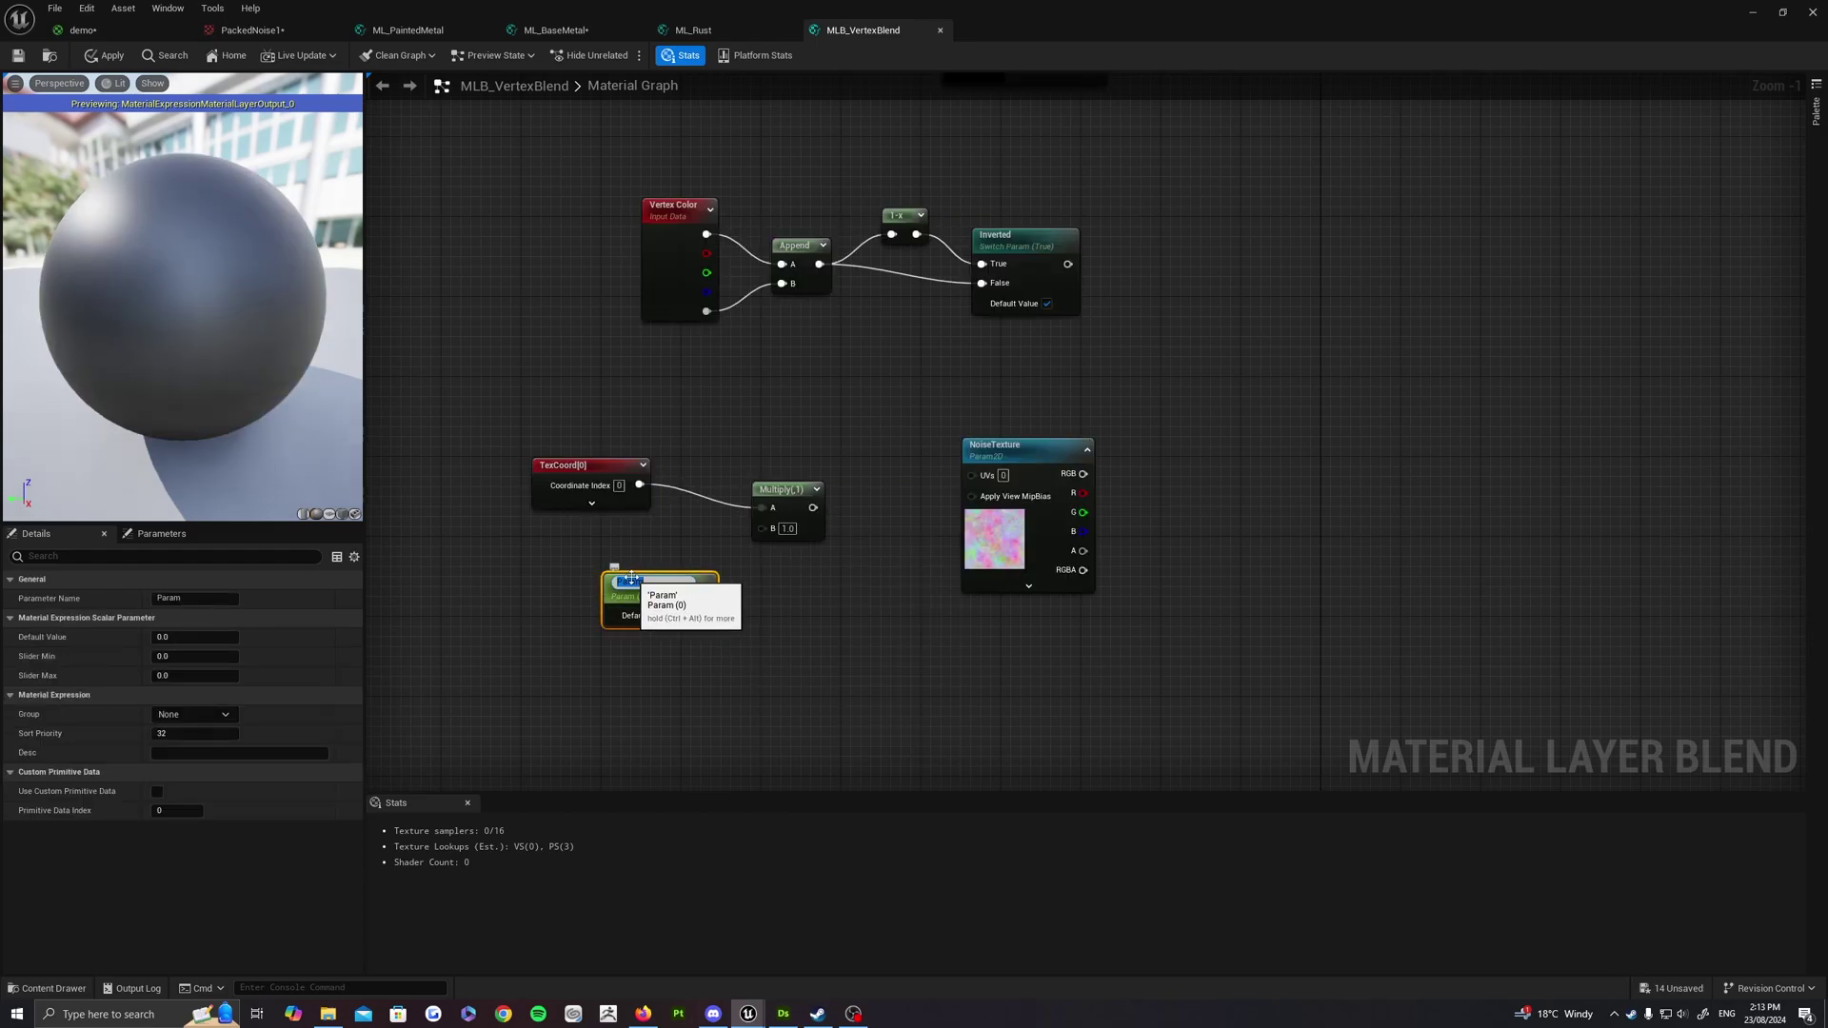
pyautogui.write('Tiling')
pyautogui.press('Return')
pyautogui.moveTo(706, 611); pyautogui.dragTo(767, 536)
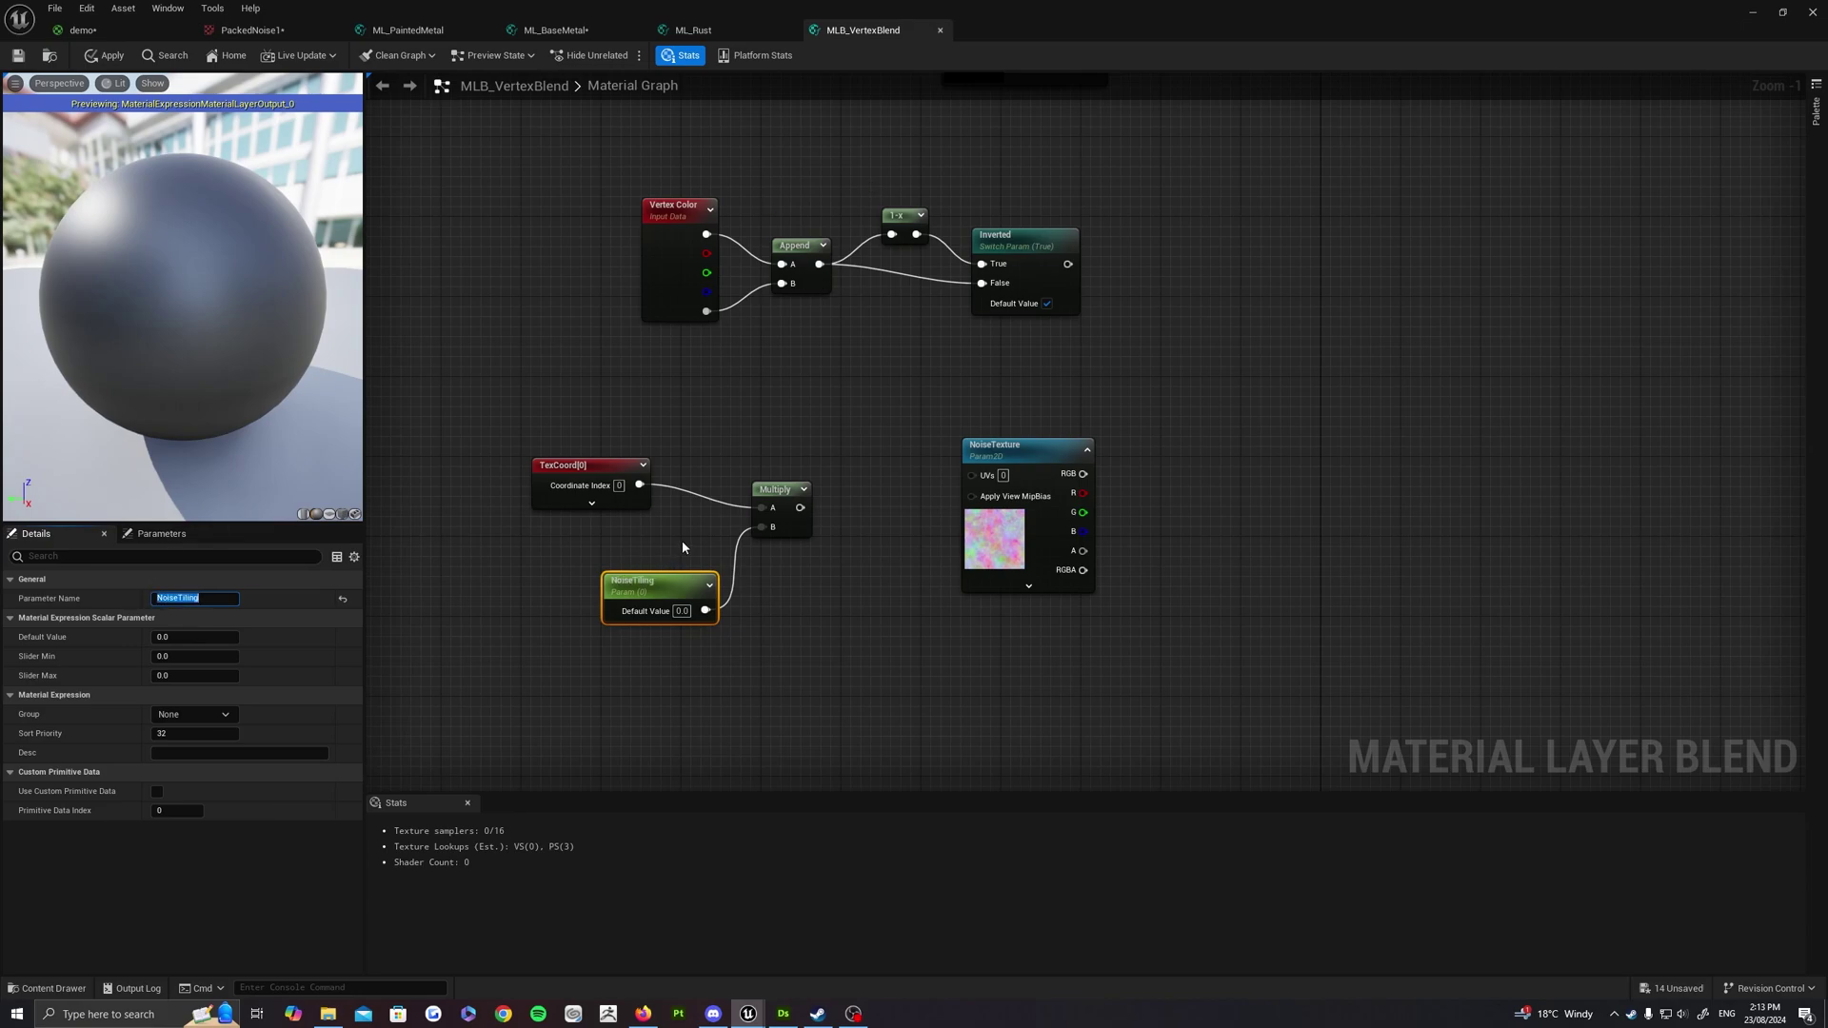
# Connect Multiply's output to NoiseTexture's UVs input and space out the TexCoord and Multiply nodes
pyautogui.moveTo(683, 547); pyautogui.dragTo(796, 520, button='right')
pyautogui.click(657, 449)
pyautogui.moveTo(914, 480); pyautogui.dragTo(1103, 450)
pyautogui.moveTo(1019, 380); pyautogui.dragTo(755, 429, button='right')
pyautogui.moveTo(629, 514); pyautogui.dragTo(639, 490)
pyautogui.click(820, 402)
pyautogui.moveTo(820, 401); pyautogui.dragTo(925, 385, button='right')
# Set NoiseTiling's default value to 1, slider minimum to 1 and slider maximum to 10
pyautogui.click(603, 586)
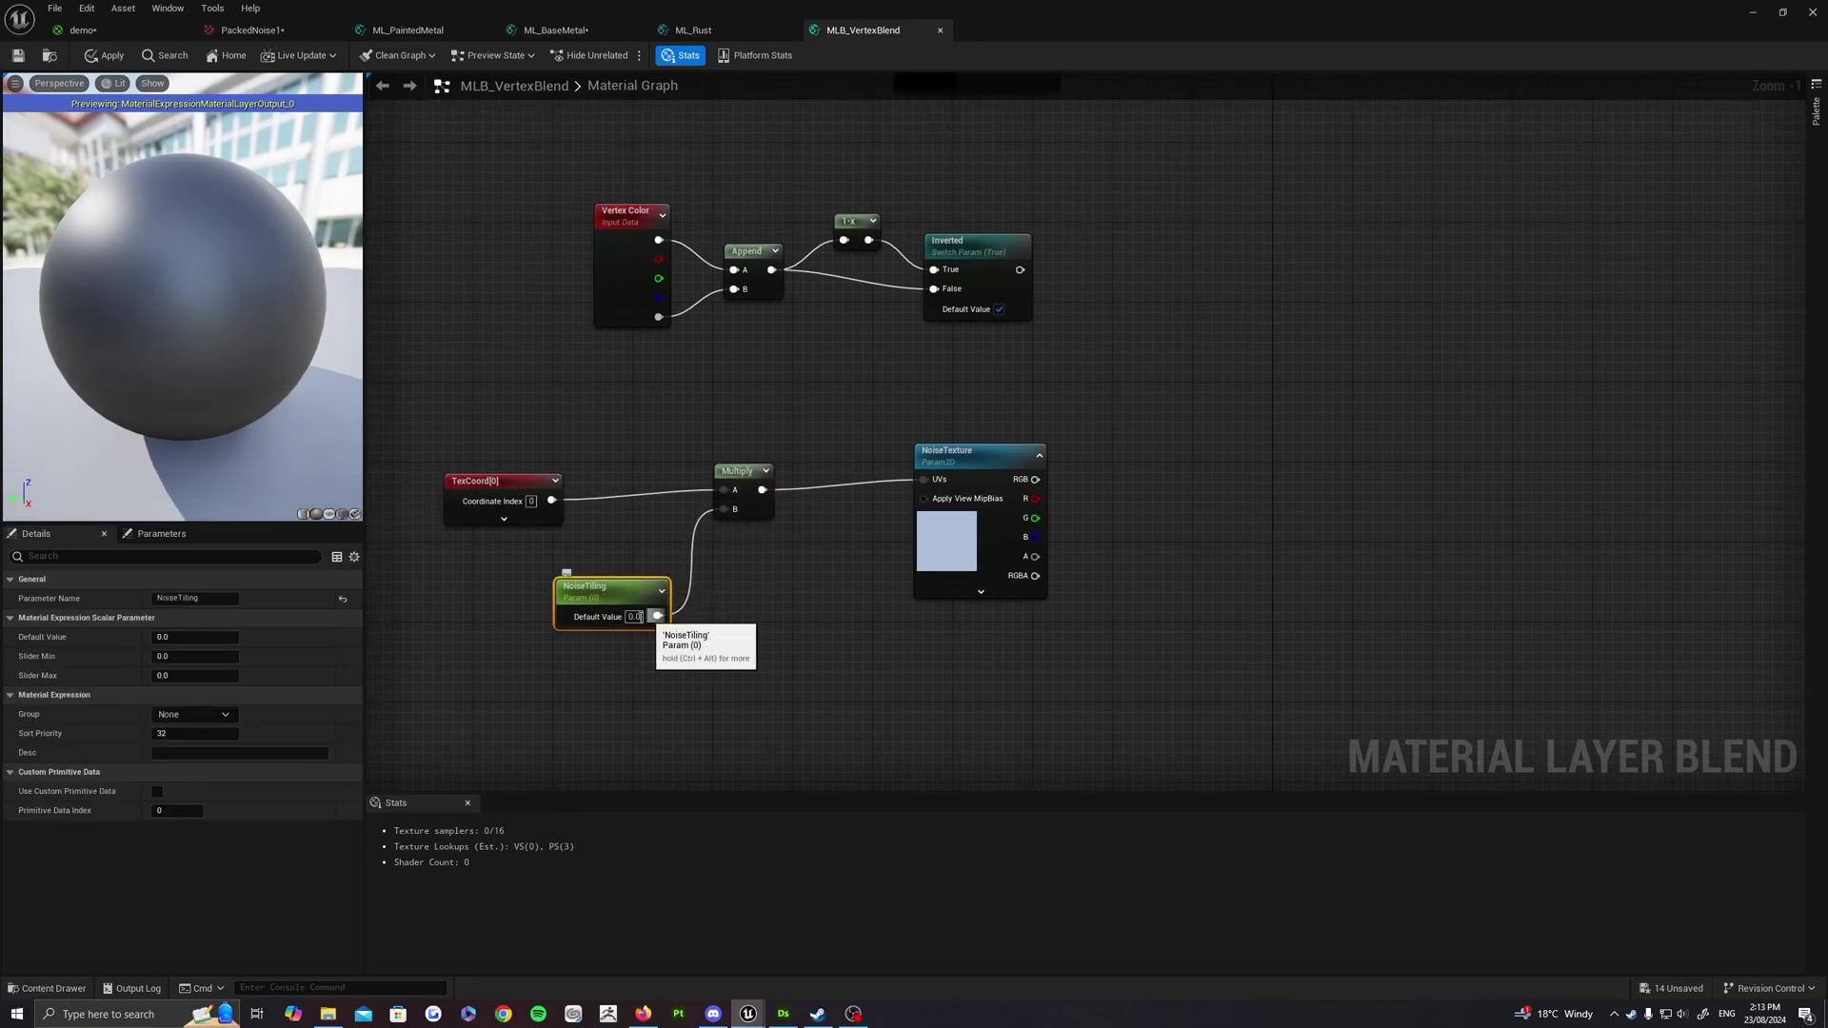
pyautogui.click(197, 637)
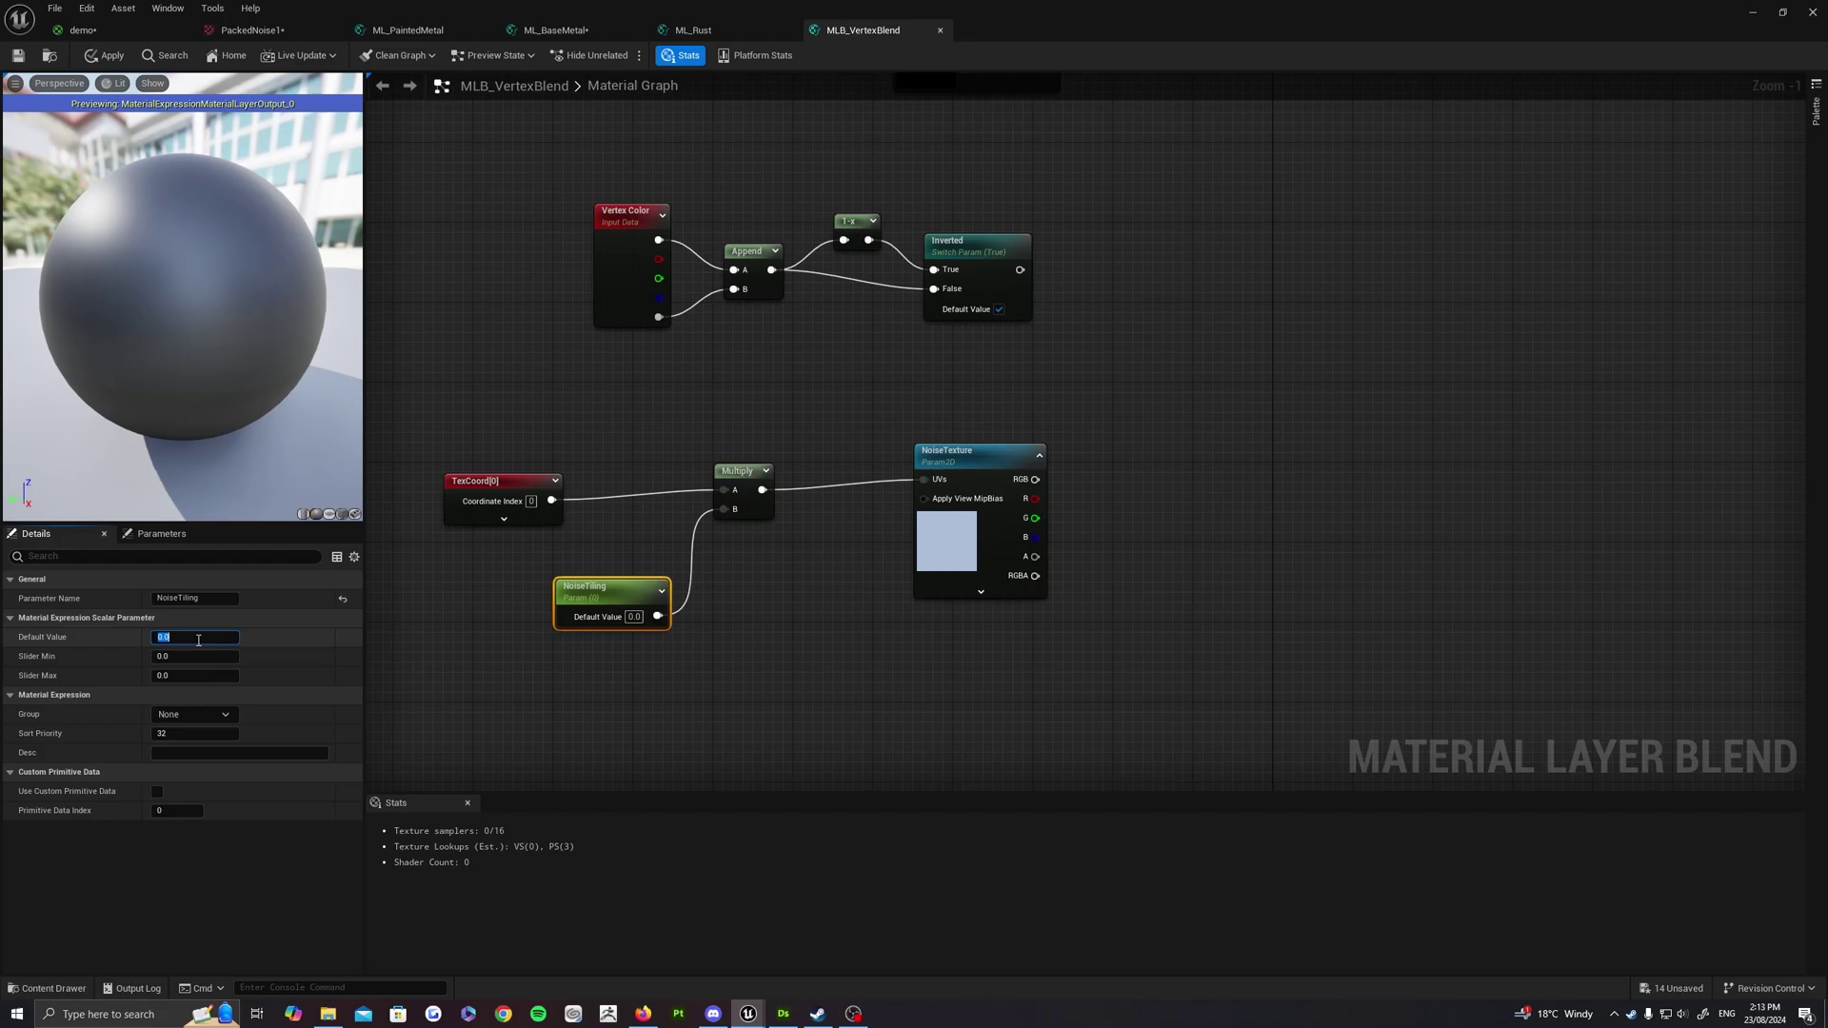
pyautogui.press('Return')
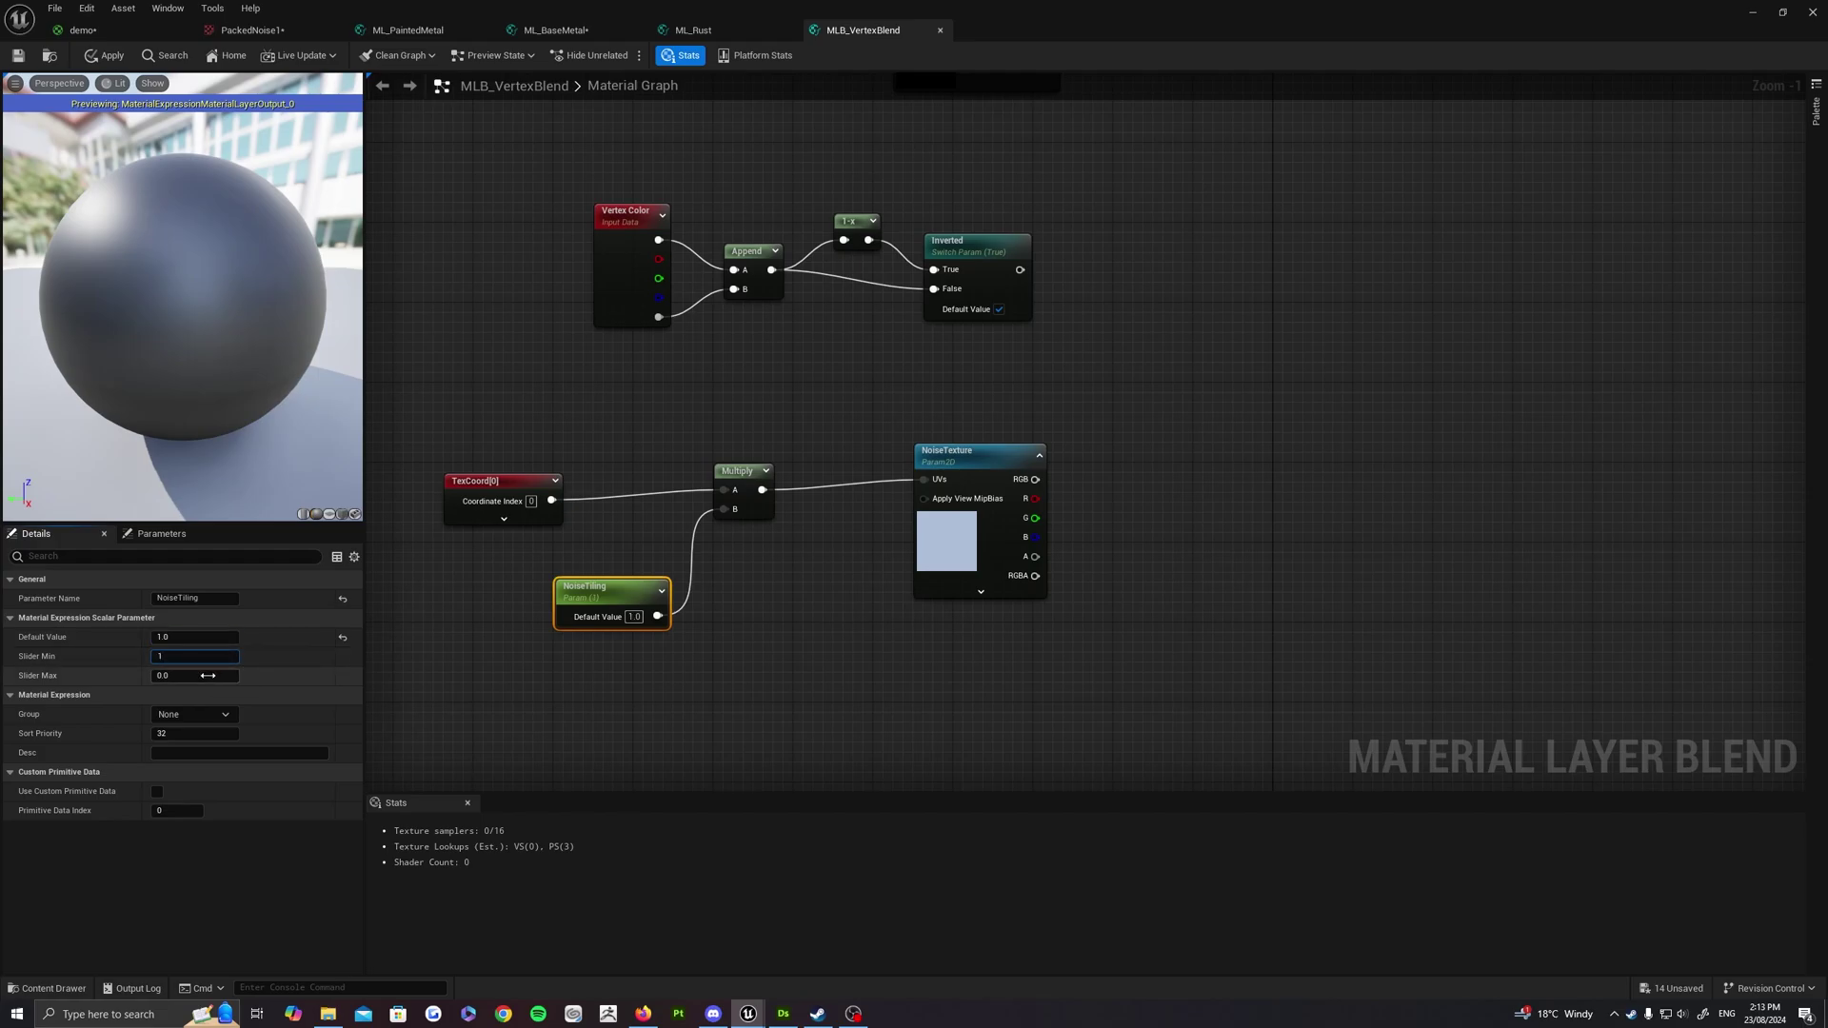
pyautogui.write('10')
pyautogui.press('Return')
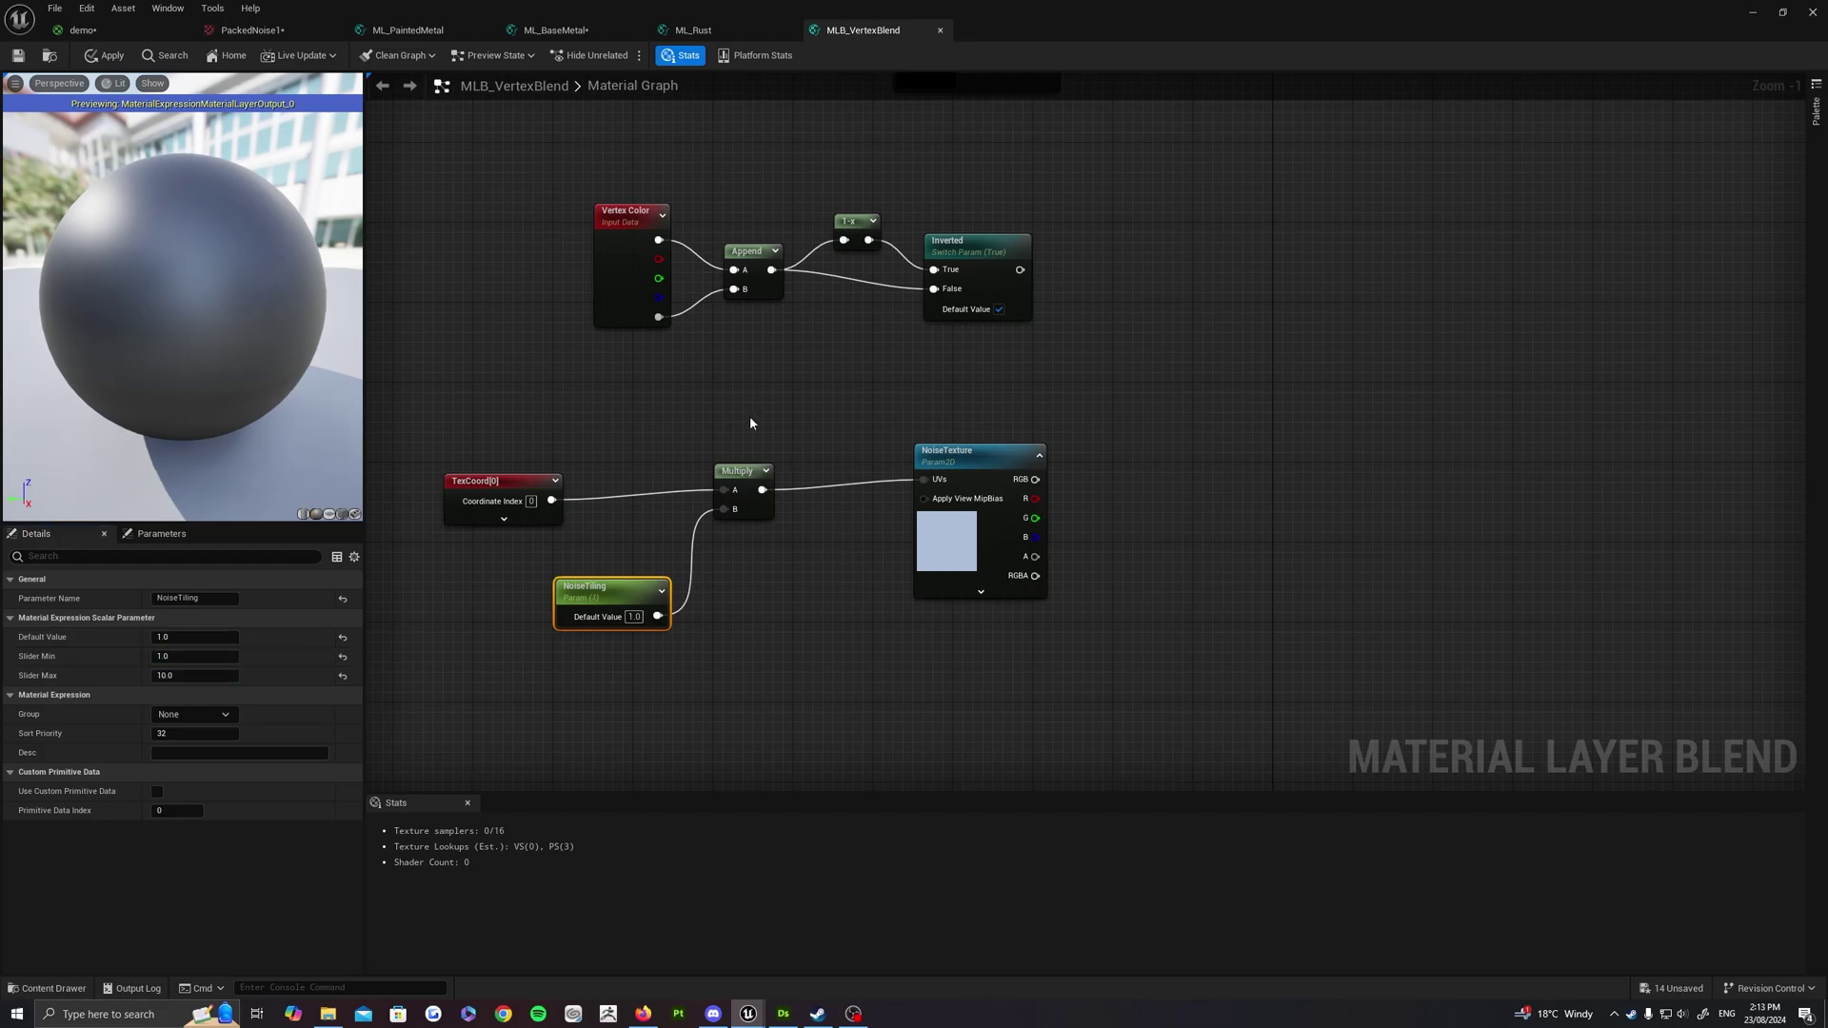
# Align the TexCoord and Multiply nodes in a straight line with NoiseTexture's UVs input
pyautogui.click(750, 418)
pyautogui.moveTo(751, 419); pyautogui.dragTo(736, 408, button='right')
pyautogui.moveTo(516, 474); pyautogui.dragTo(516, 454)
pyautogui.click(739, 400)
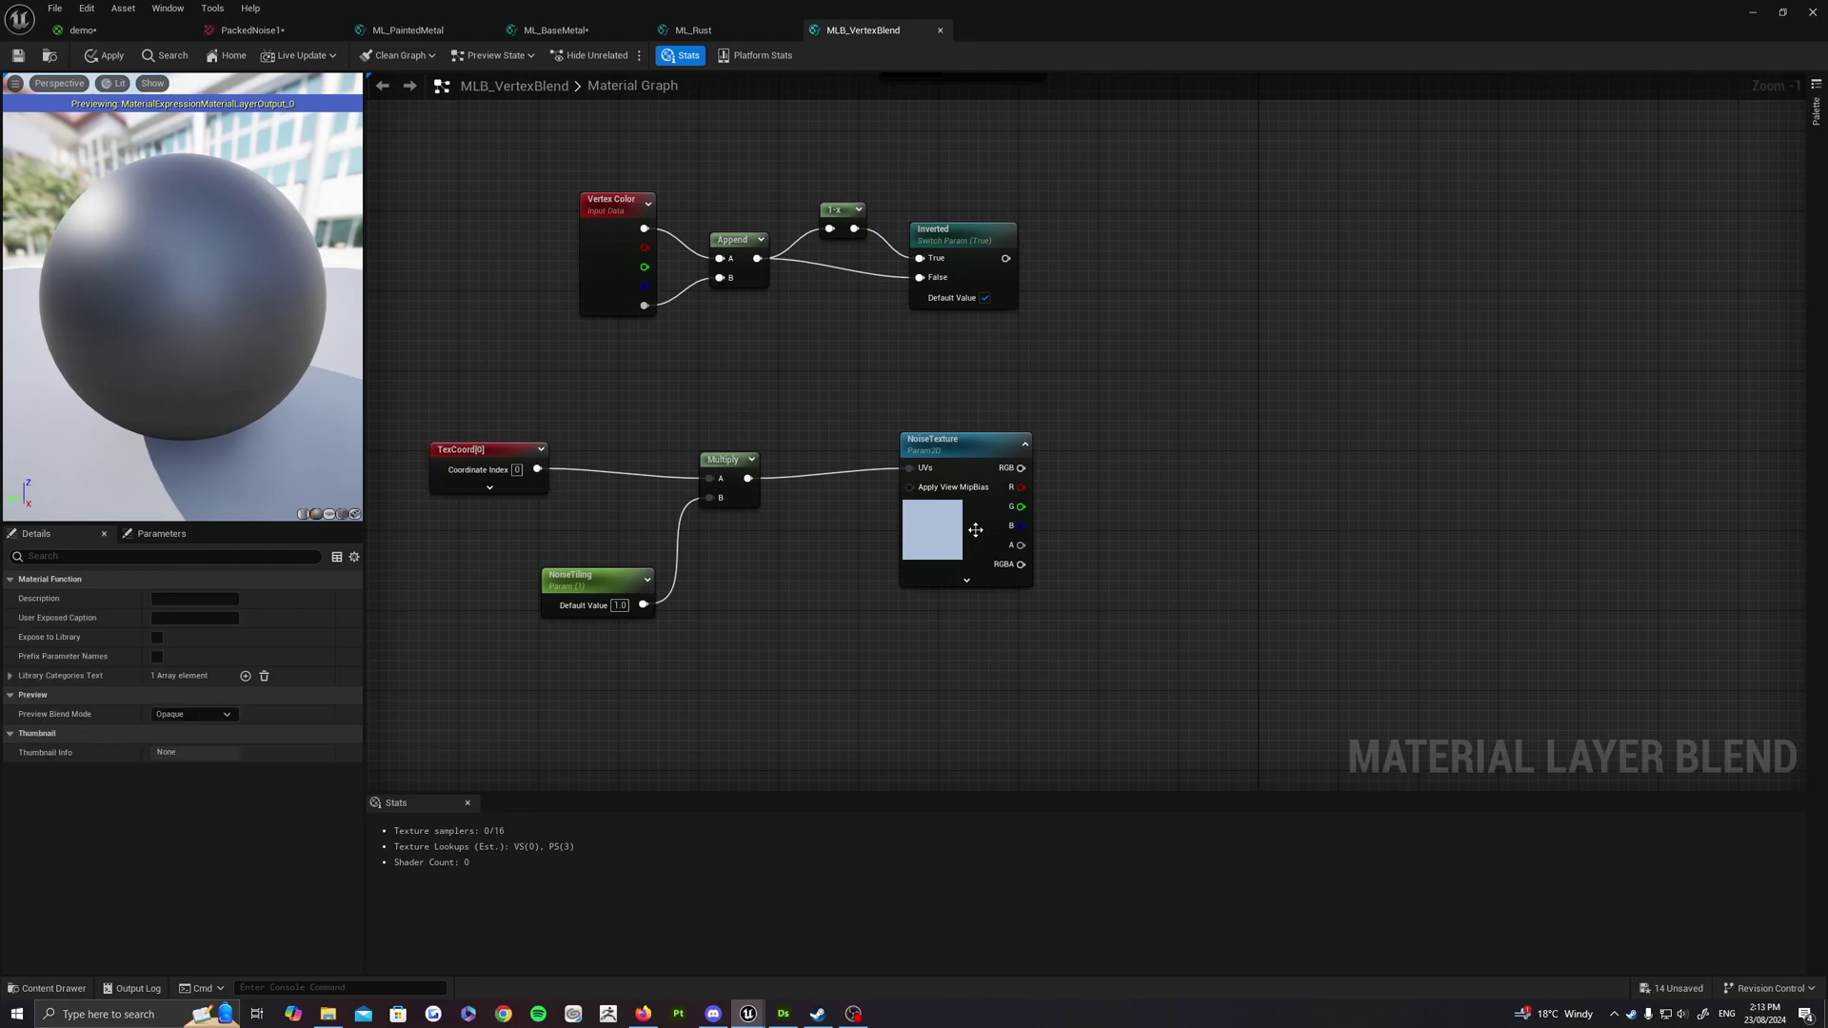
pyautogui.click(976, 530)
pyautogui.moveTo(1149, 396)
pyautogui.mouseDown(button='right')
pyautogui.moveTo(1014, 416)
pyautogui.moveTo(1153, 408)
pyautogui.mouseUp(button='right')
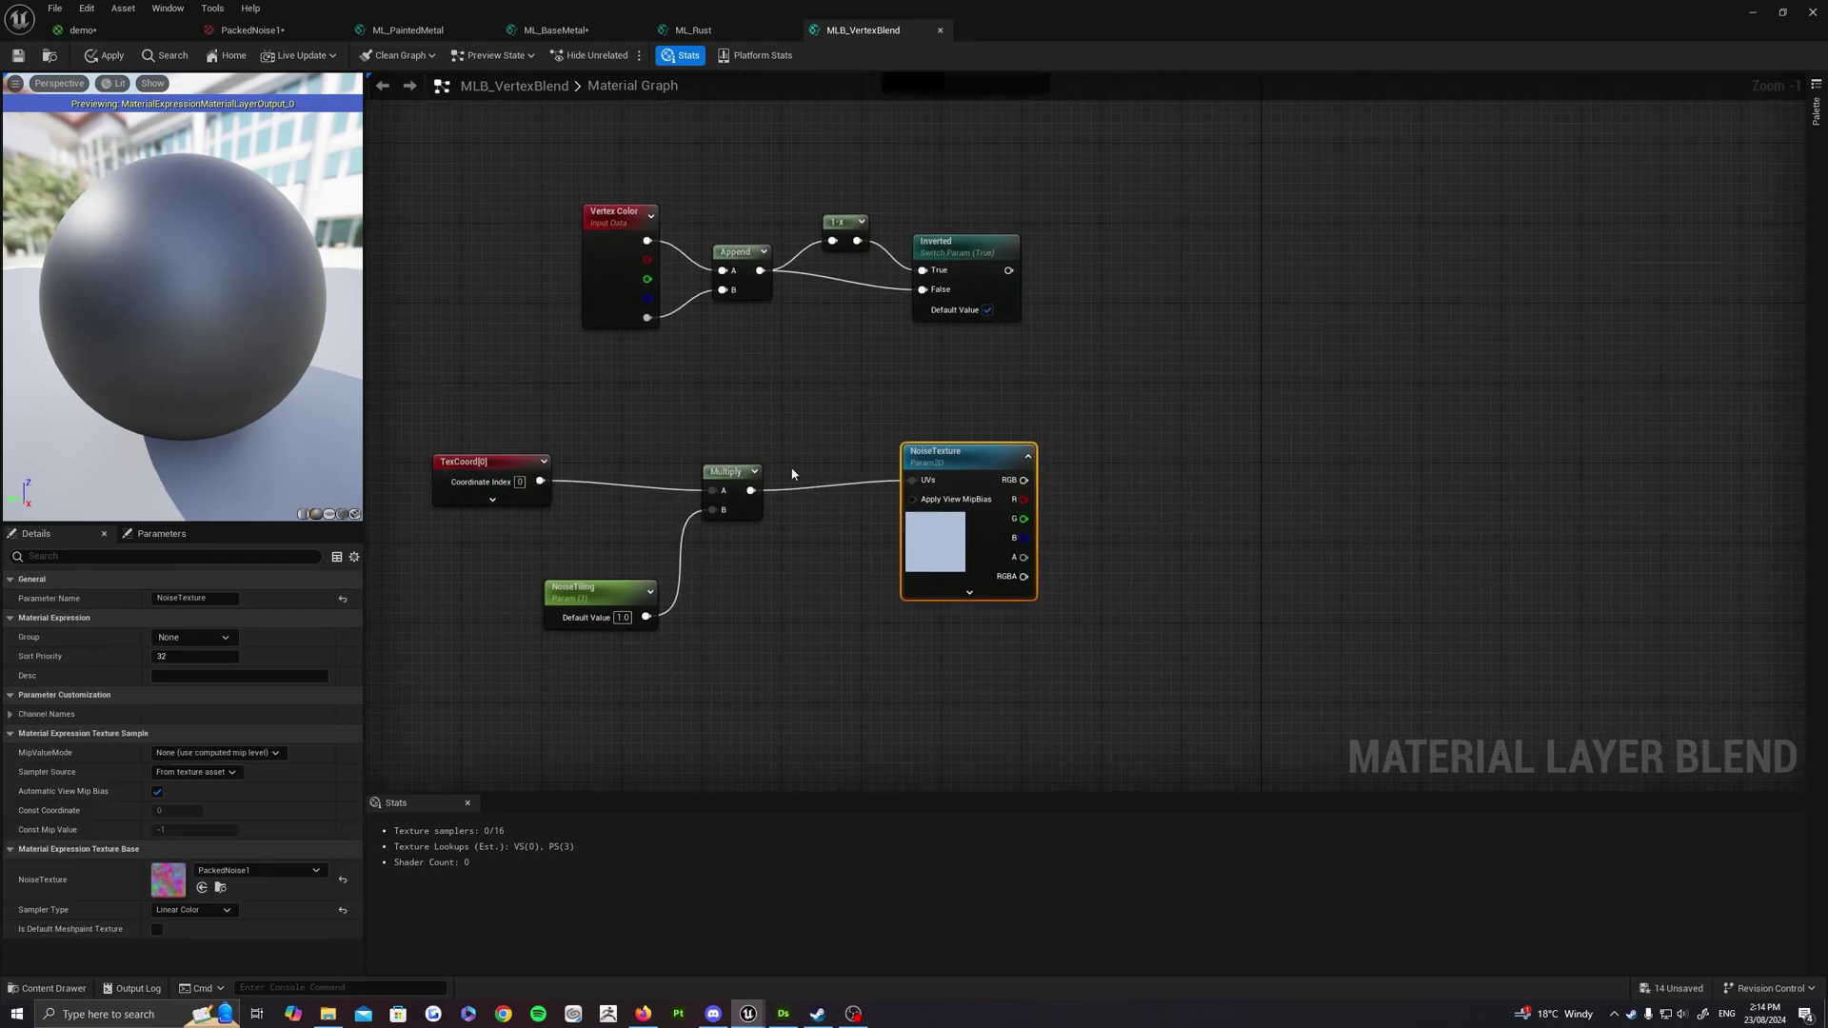
pyautogui.click(733, 470)
pyautogui.click(491, 474)
pyautogui.click(721, 465)
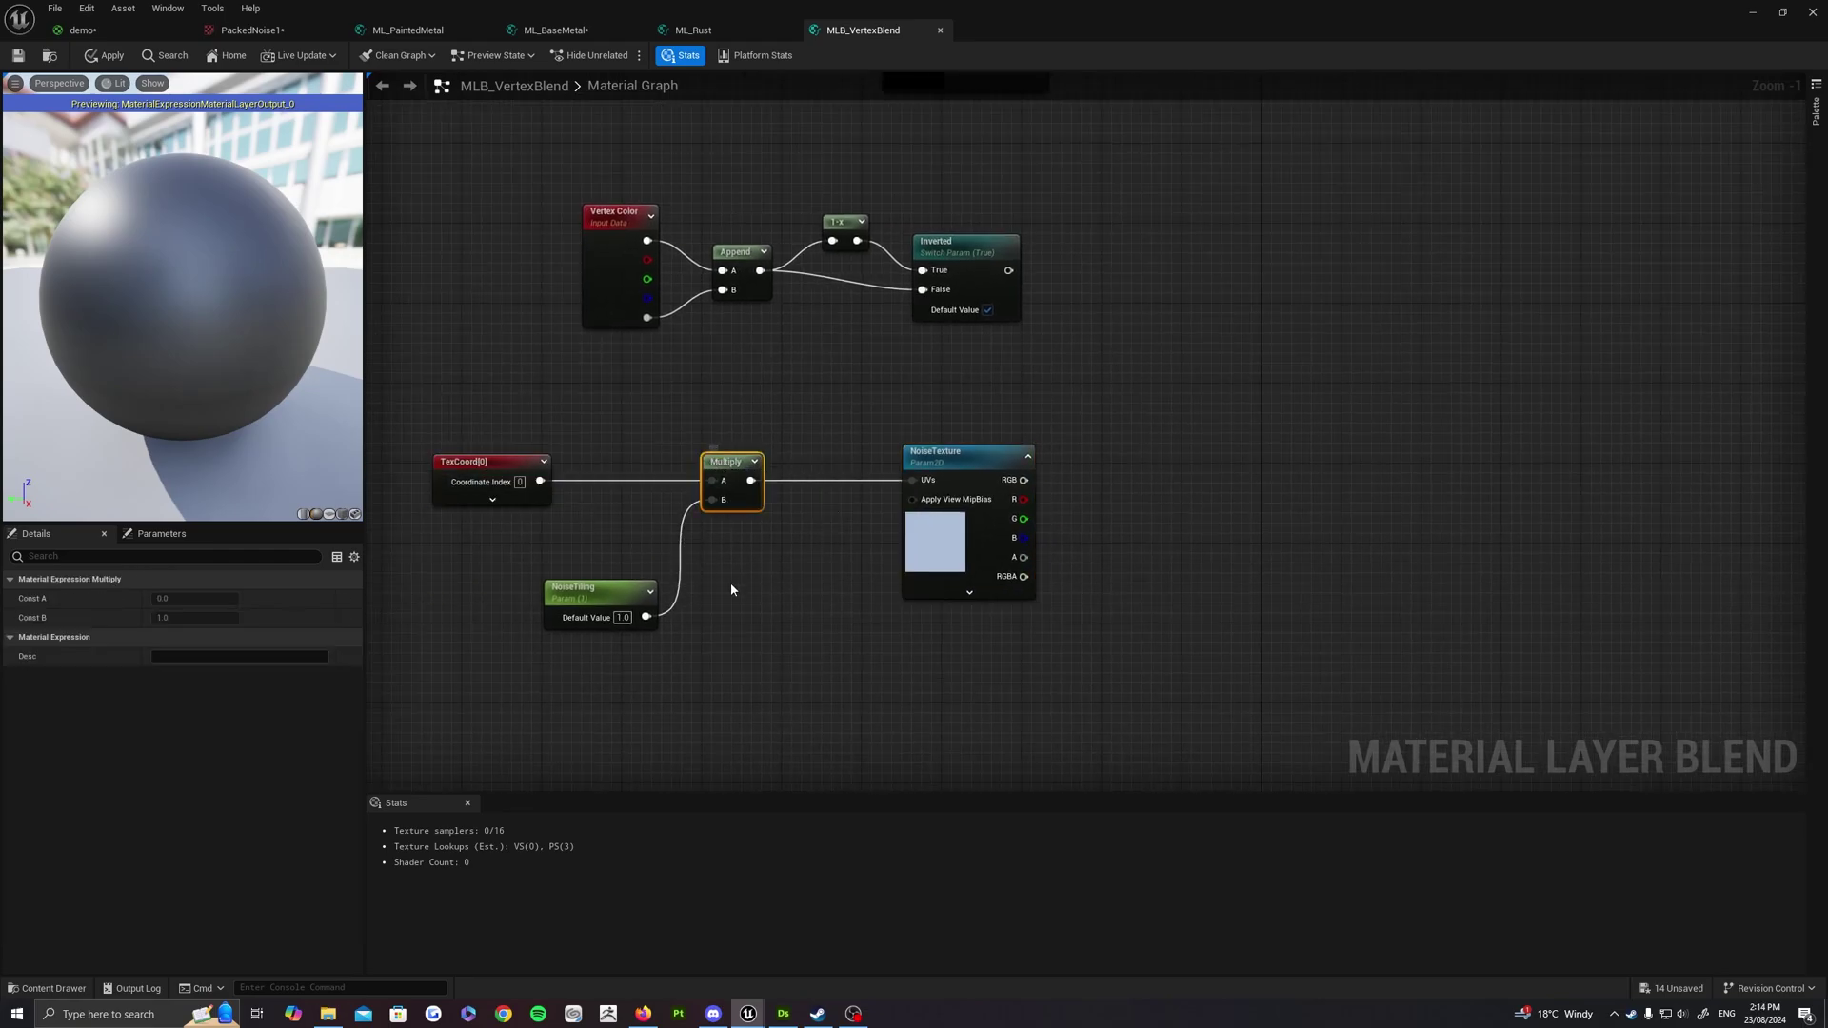
pyautogui.moveTo(960, 534); pyautogui.dragTo(821, 544, button='right')
pyautogui.click(487, 598)
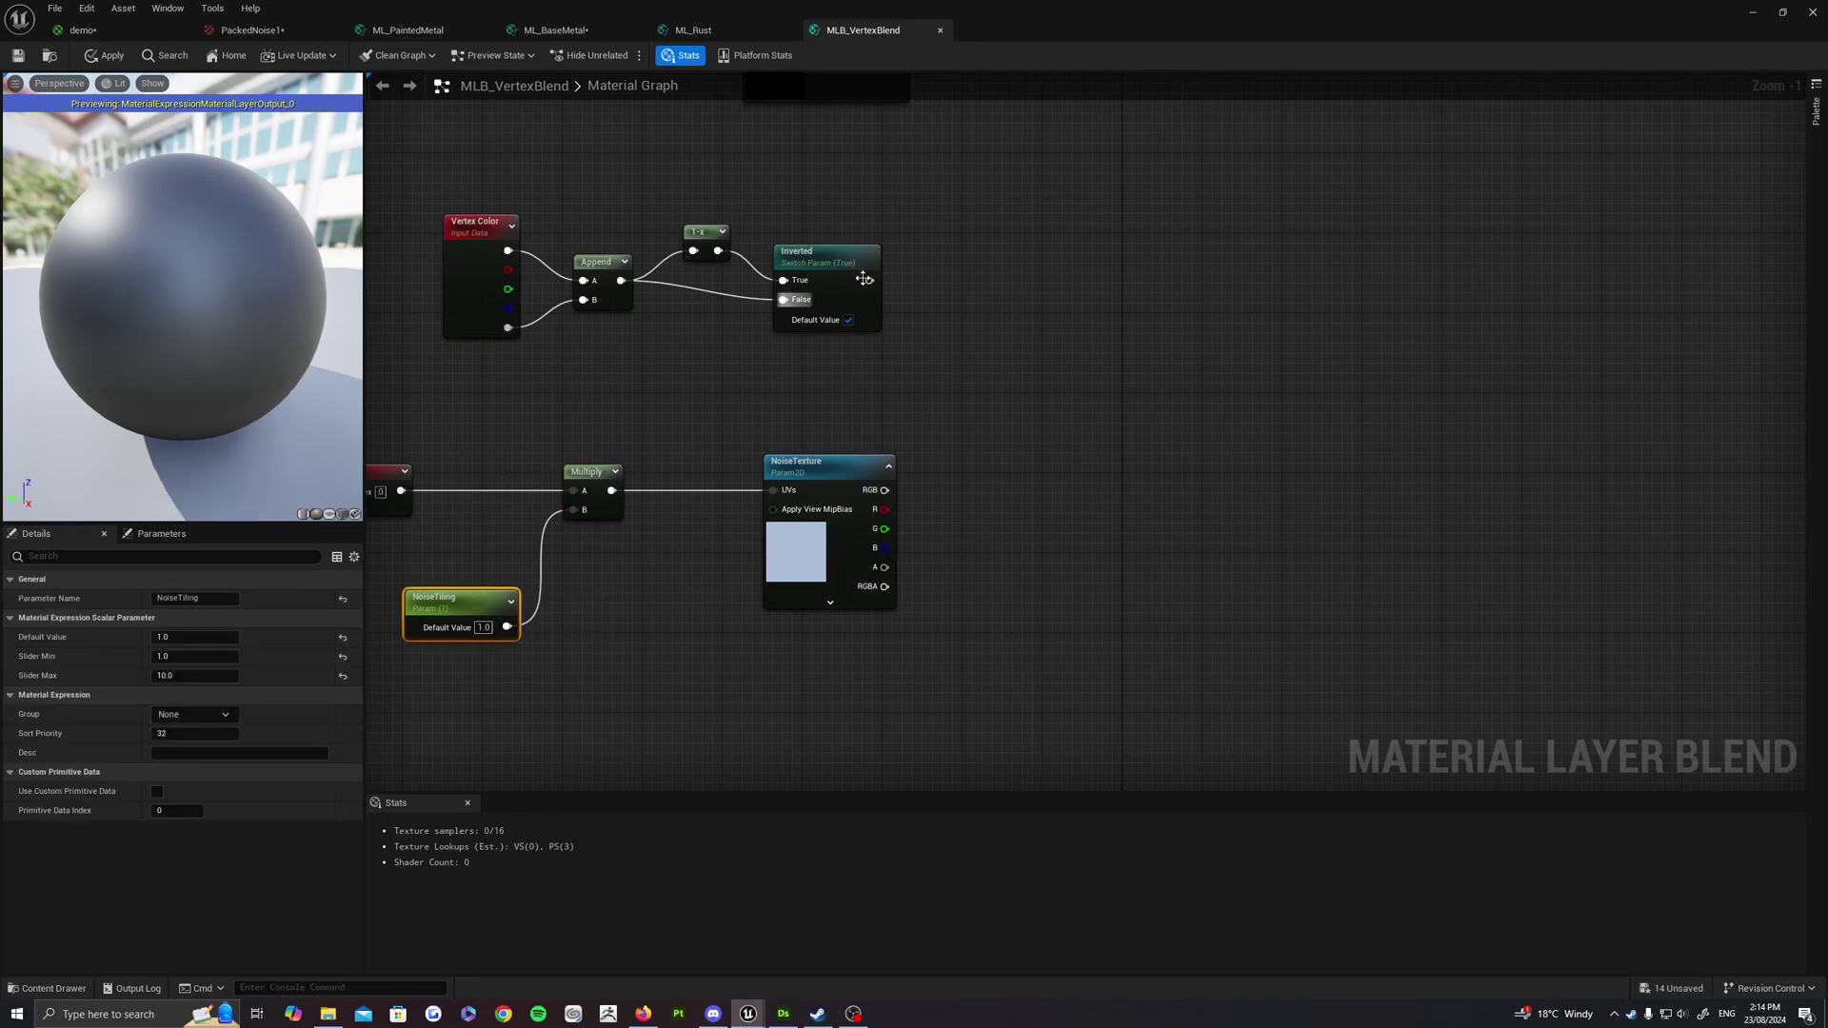
pyautogui.moveTo(940, 358); pyautogui.dragTo(1009, 409, button='right')
pyautogui.moveTo(1040, 514); pyautogui.dragTo(930, 471, button='right')
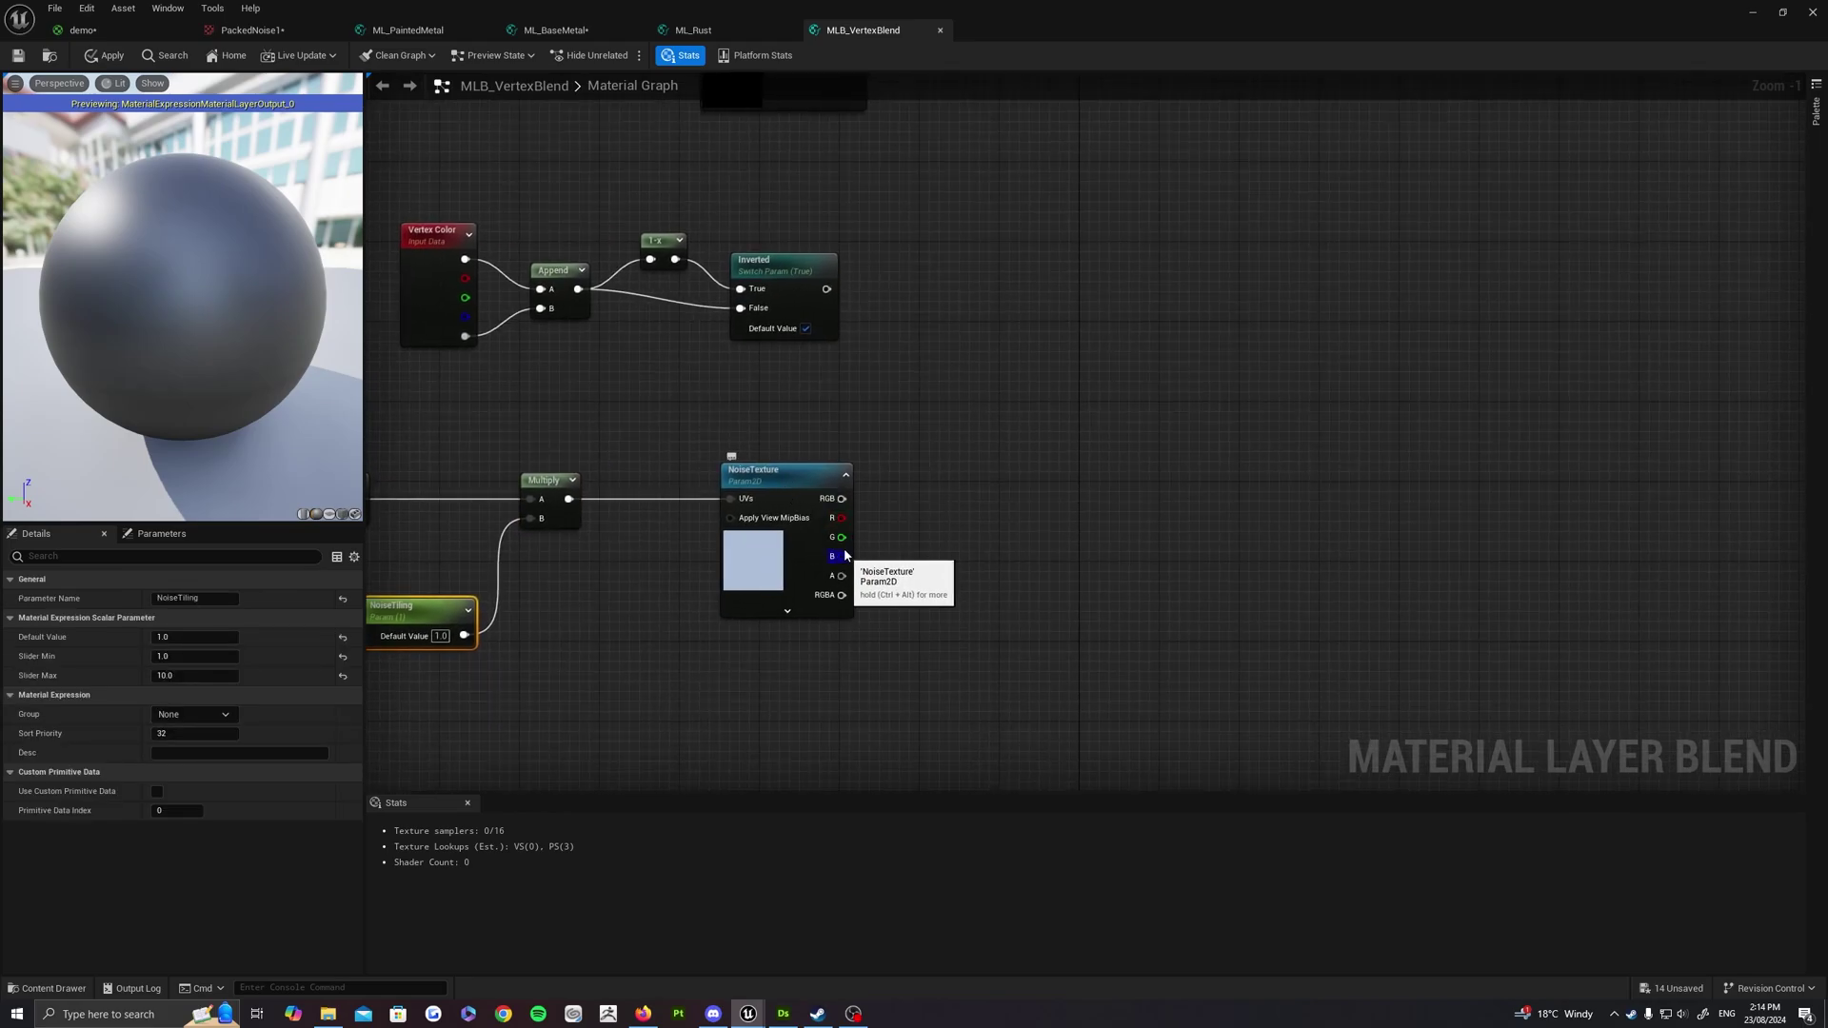
pyautogui.moveTo(889, 559); pyautogui.dragTo(812, 578, button='right')
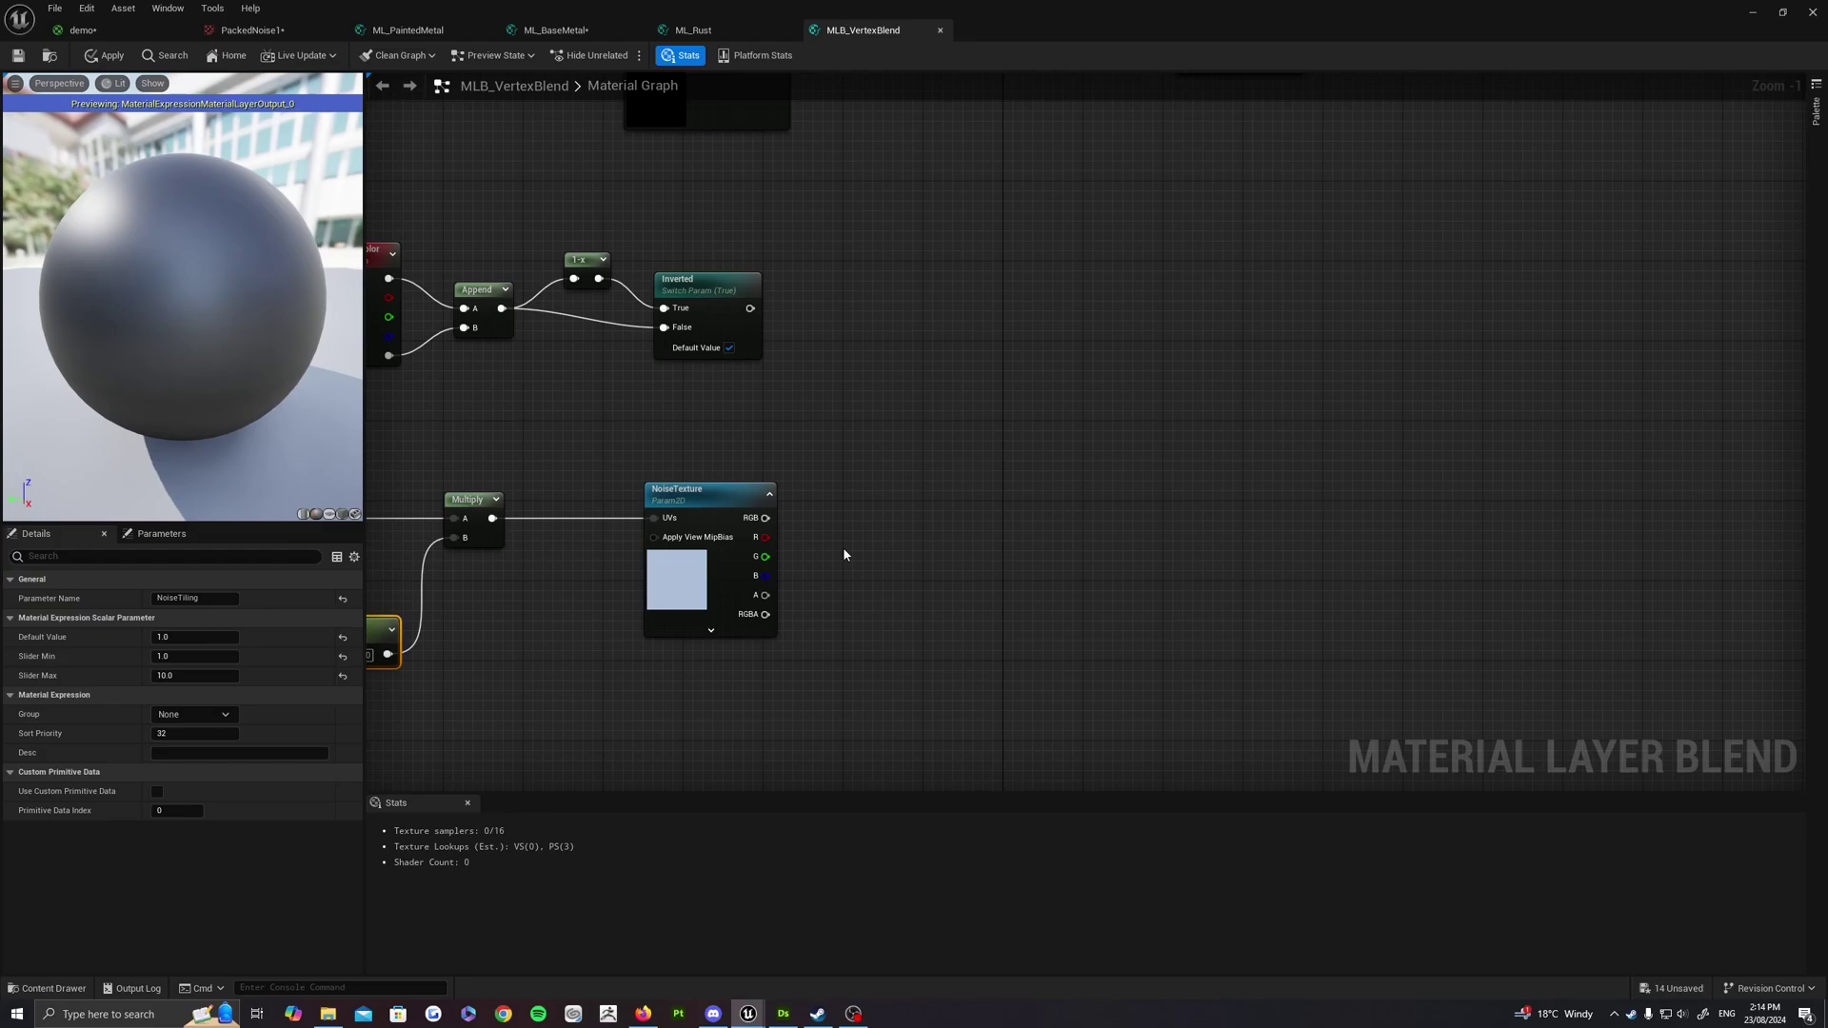
pyautogui.moveTo(844, 547); pyautogui.dragTo(953, 559, button='right')
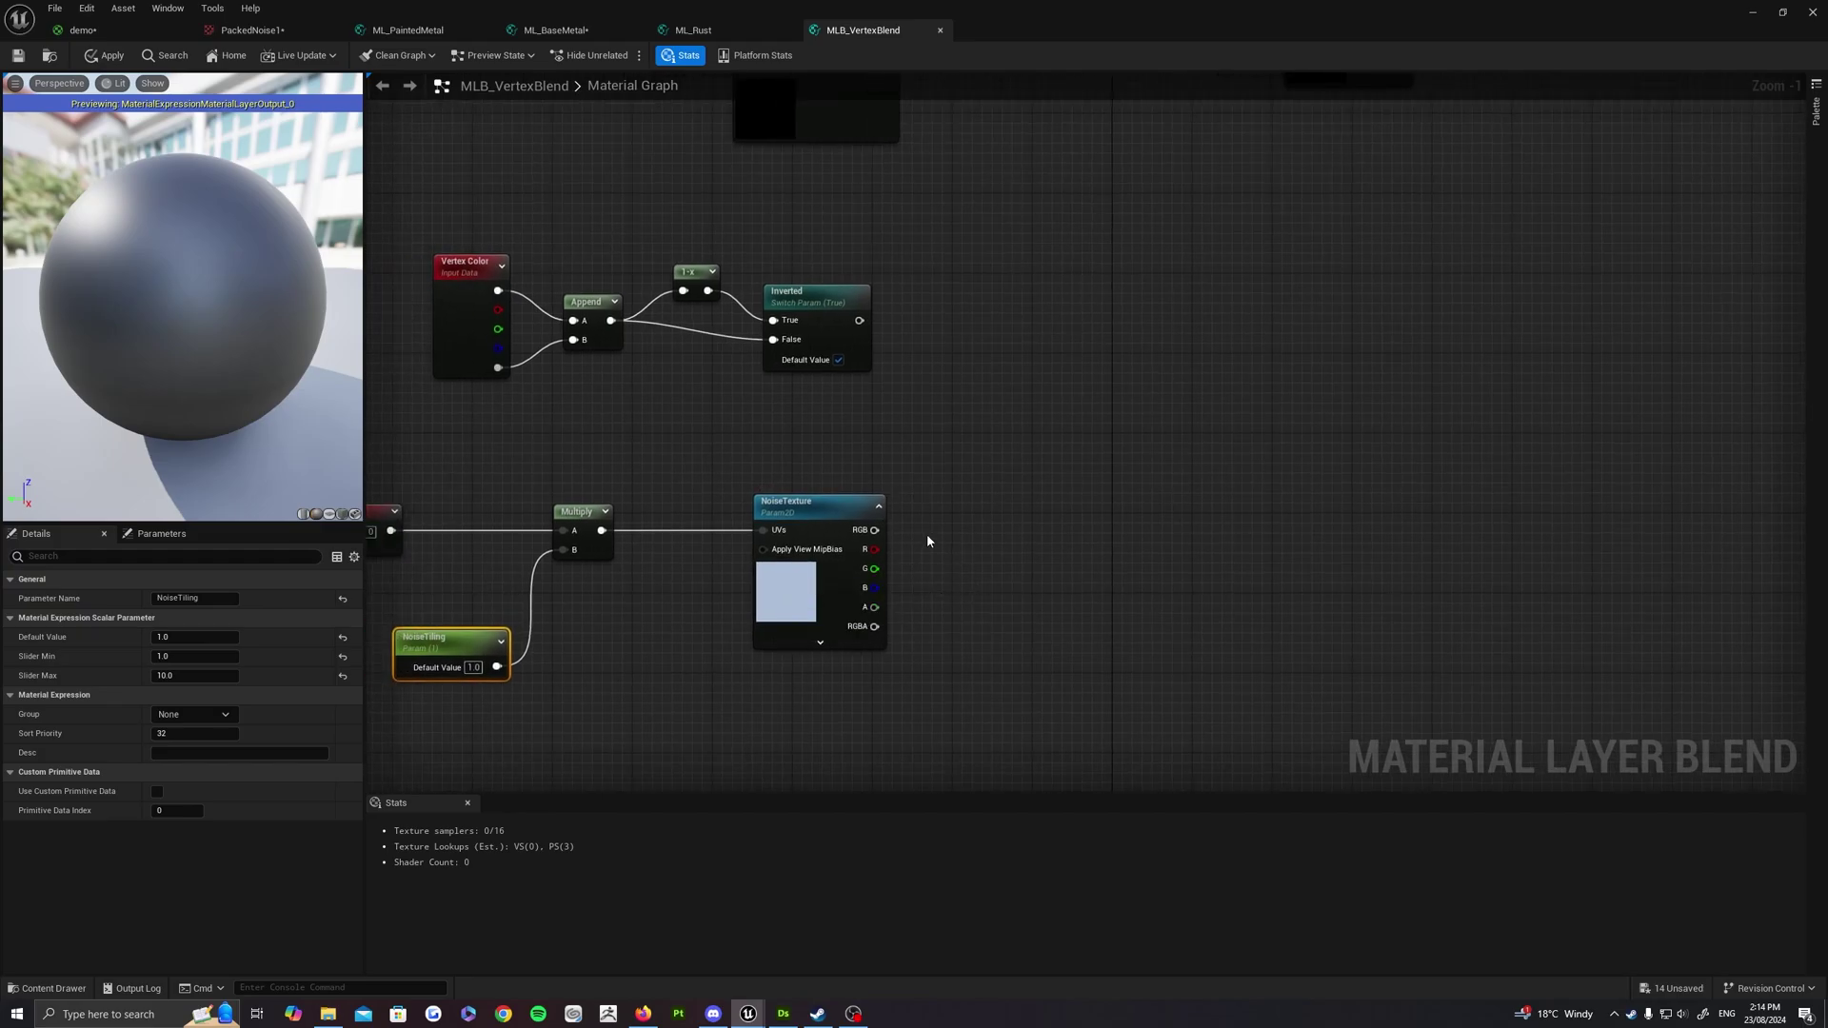
pyautogui.moveTo(928, 533); pyautogui.dragTo(879, 510, button='right')
pyautogui.click(878, 511)
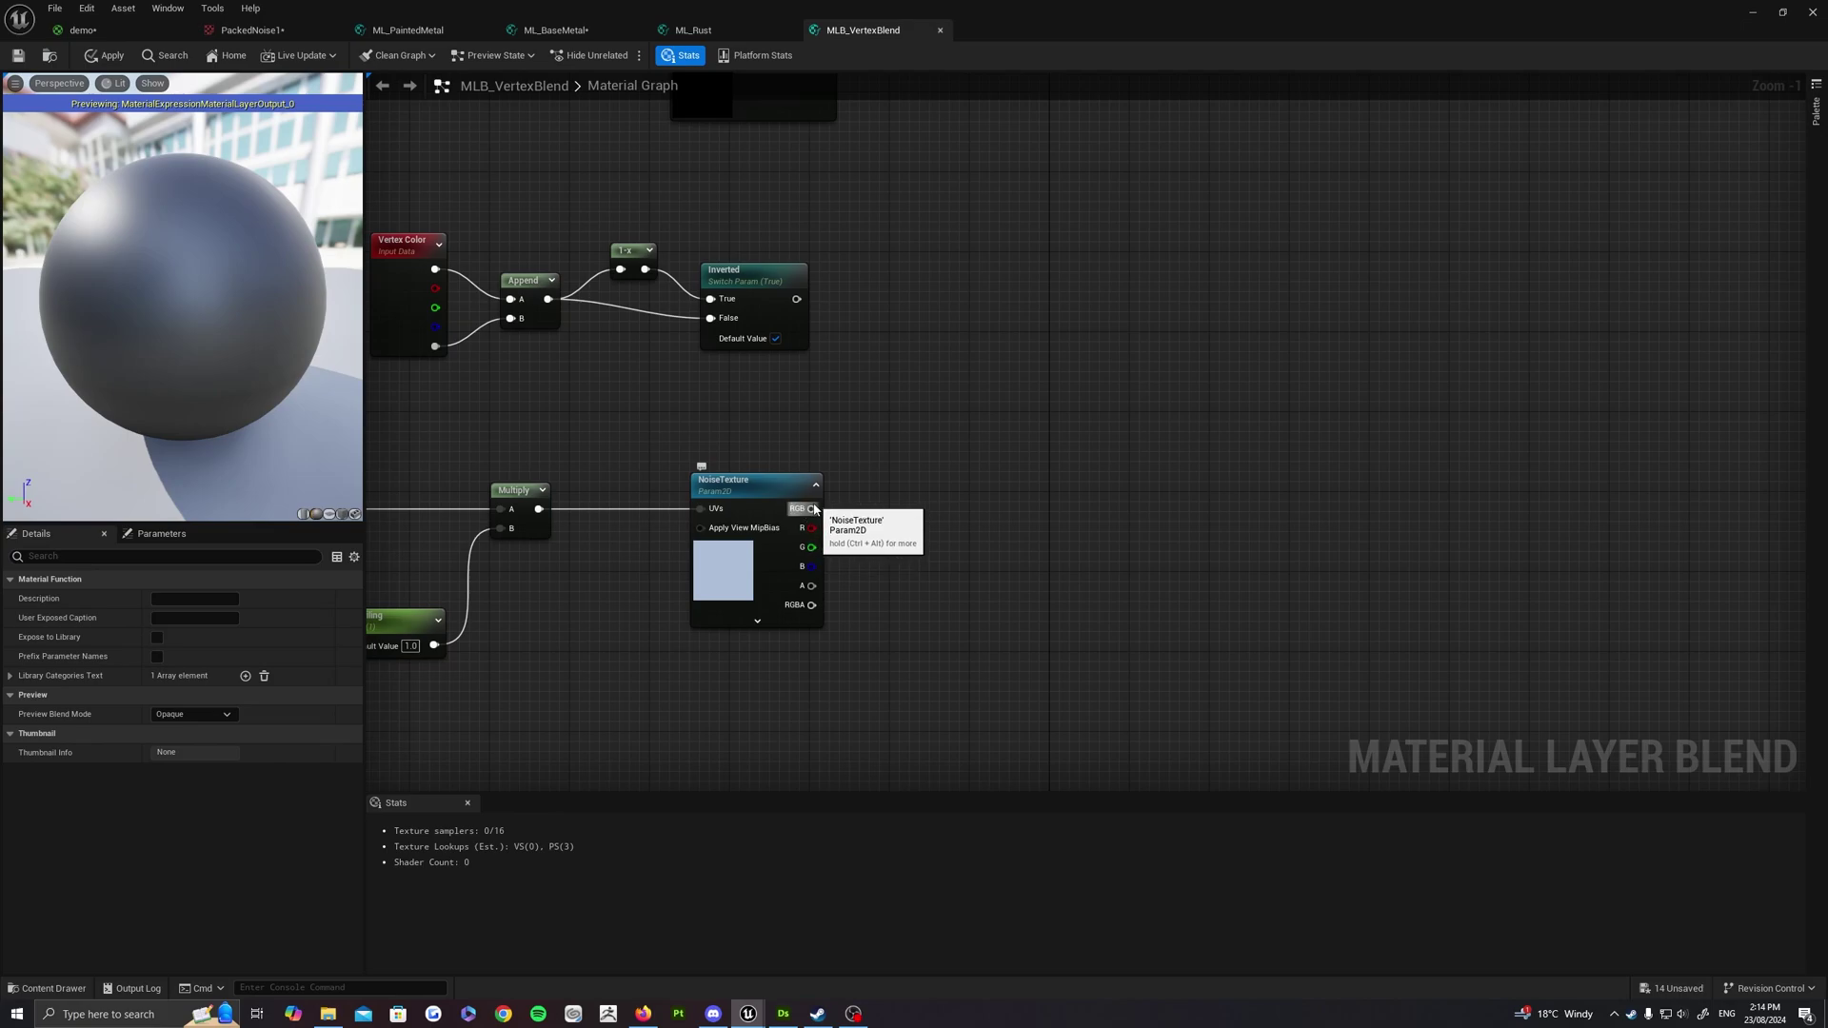
# Feed NoiseTexture's RGB output into a new ChannelMaskParameter named NoiseTextureChannel
pyautogui.moveTo(810, 511); pyautogui.dragTo(944, 514)
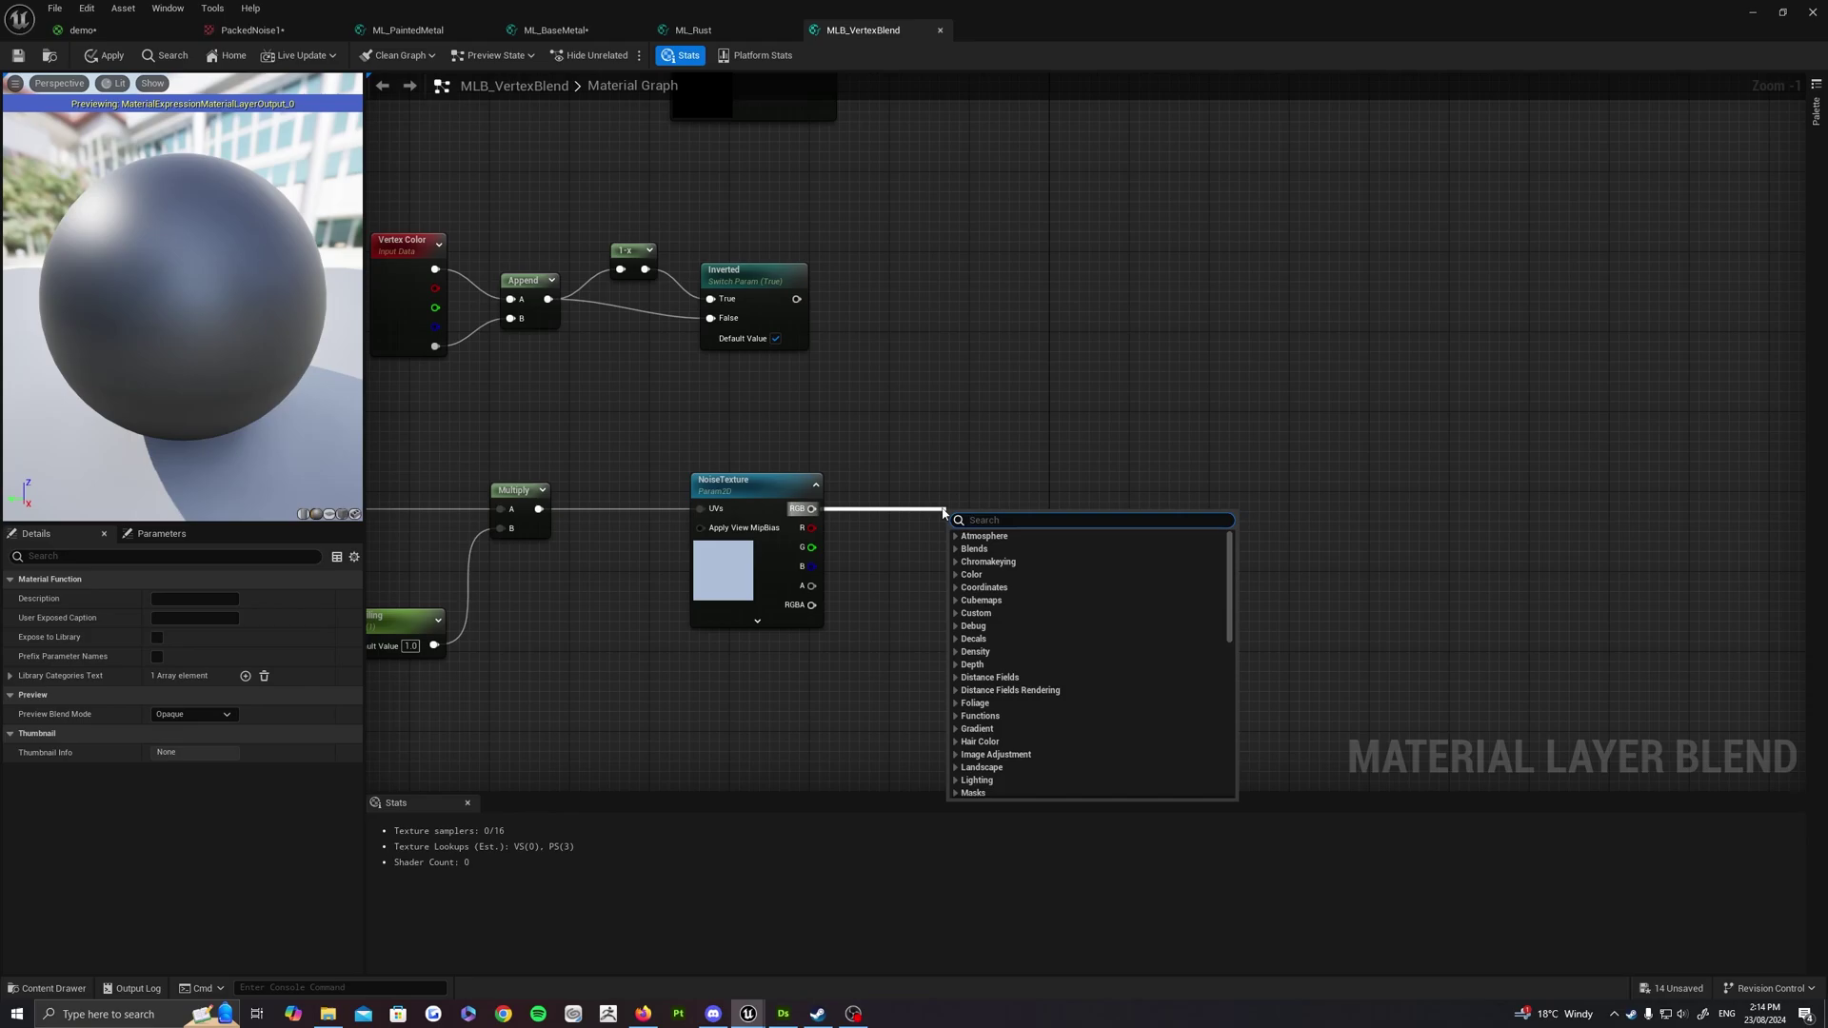
pyautogui.write('chann')
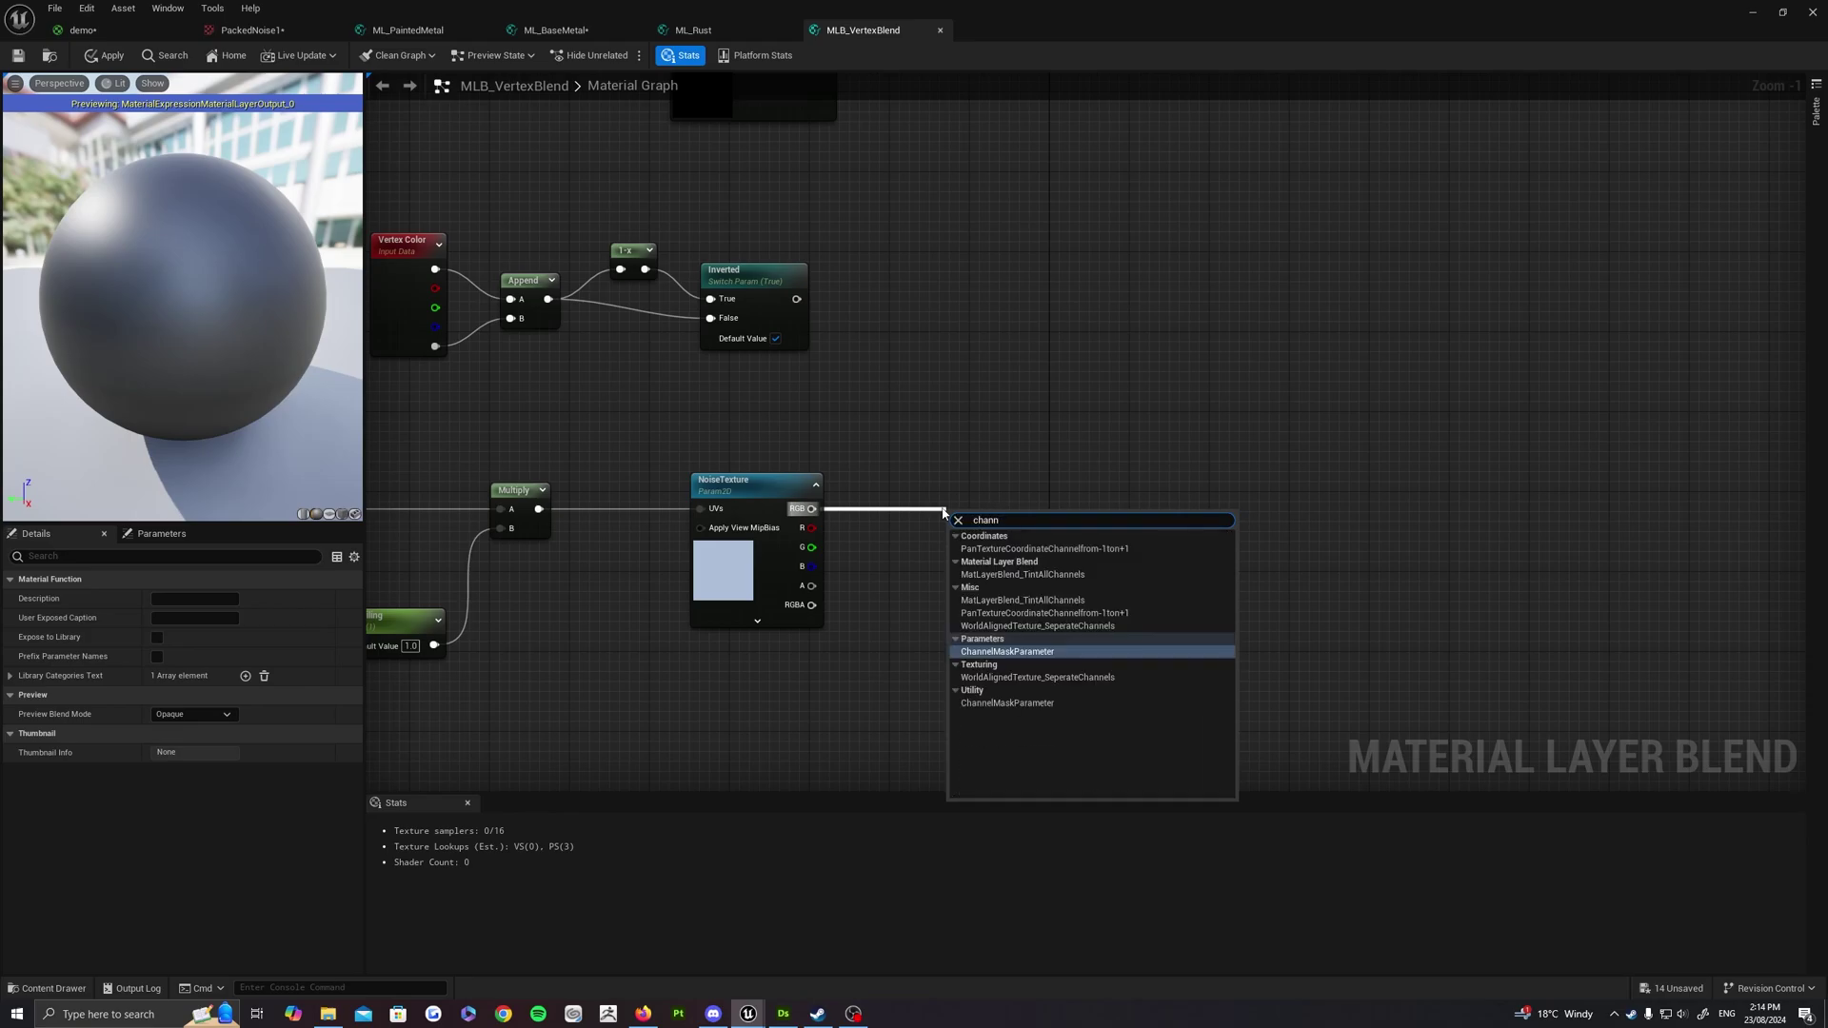
pyautogui.click(1001, 653)
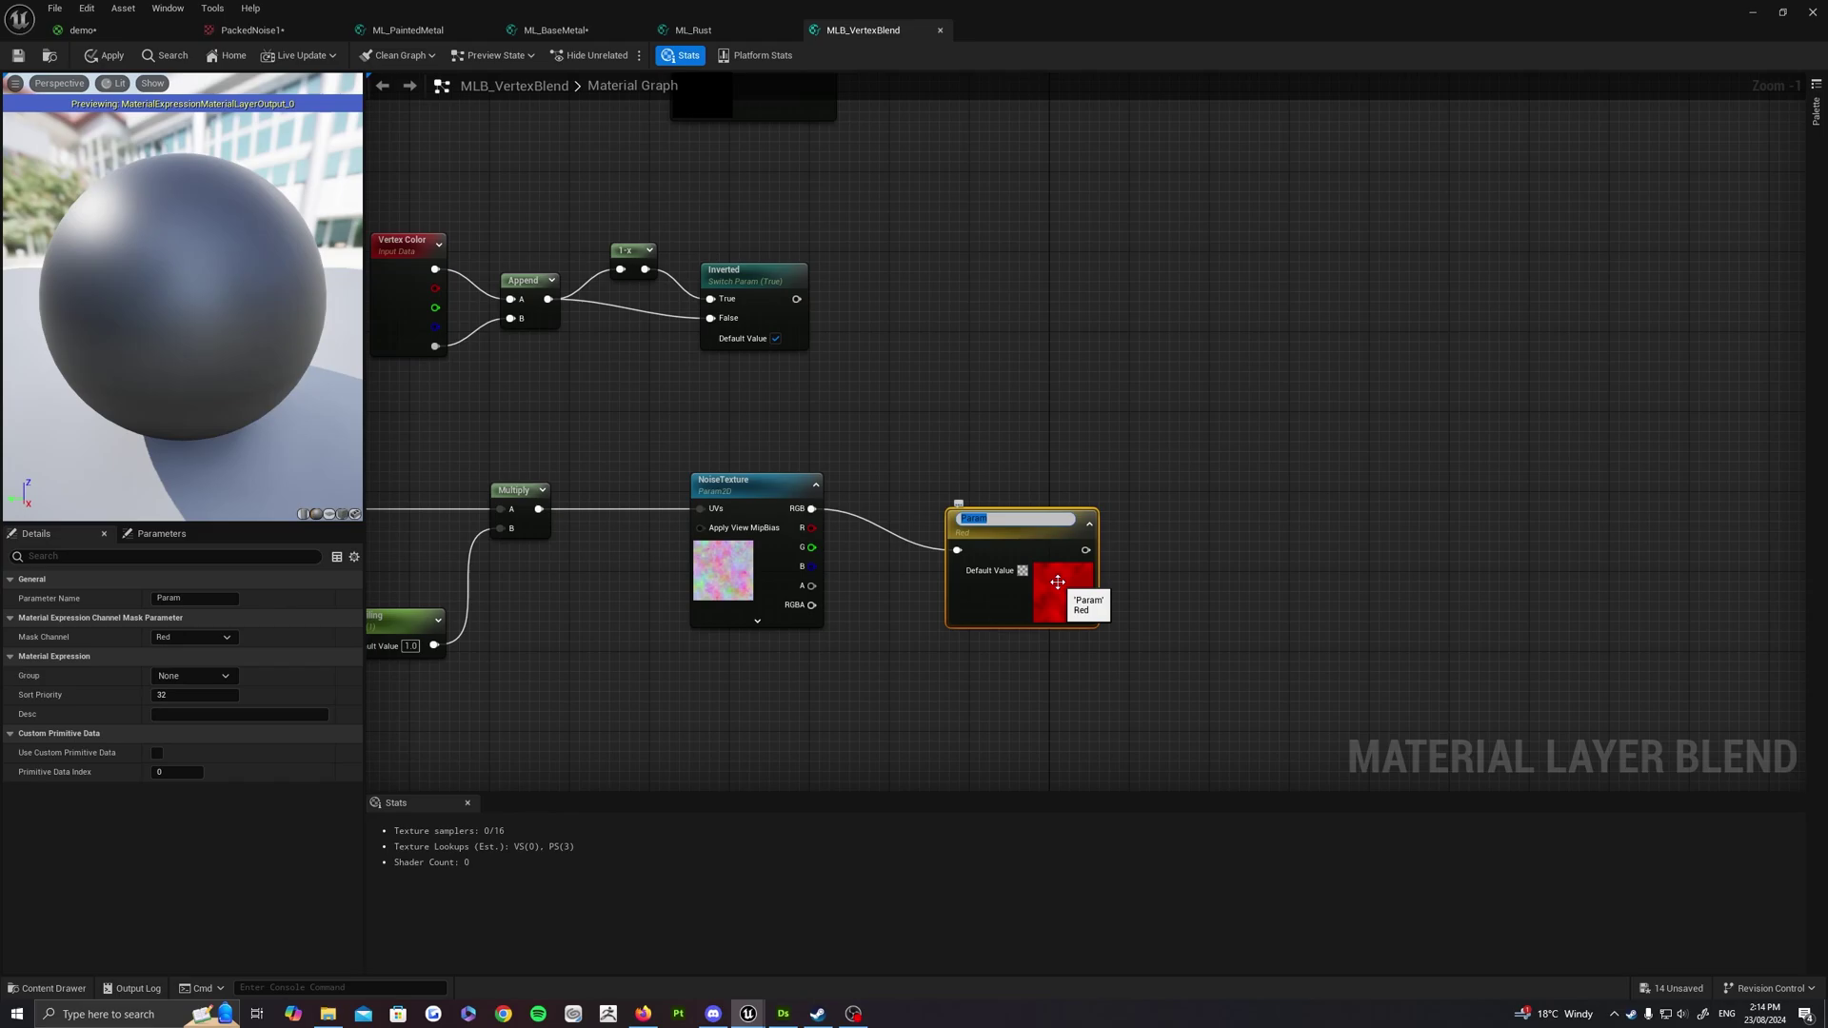
pyautogui.click(198, 599)
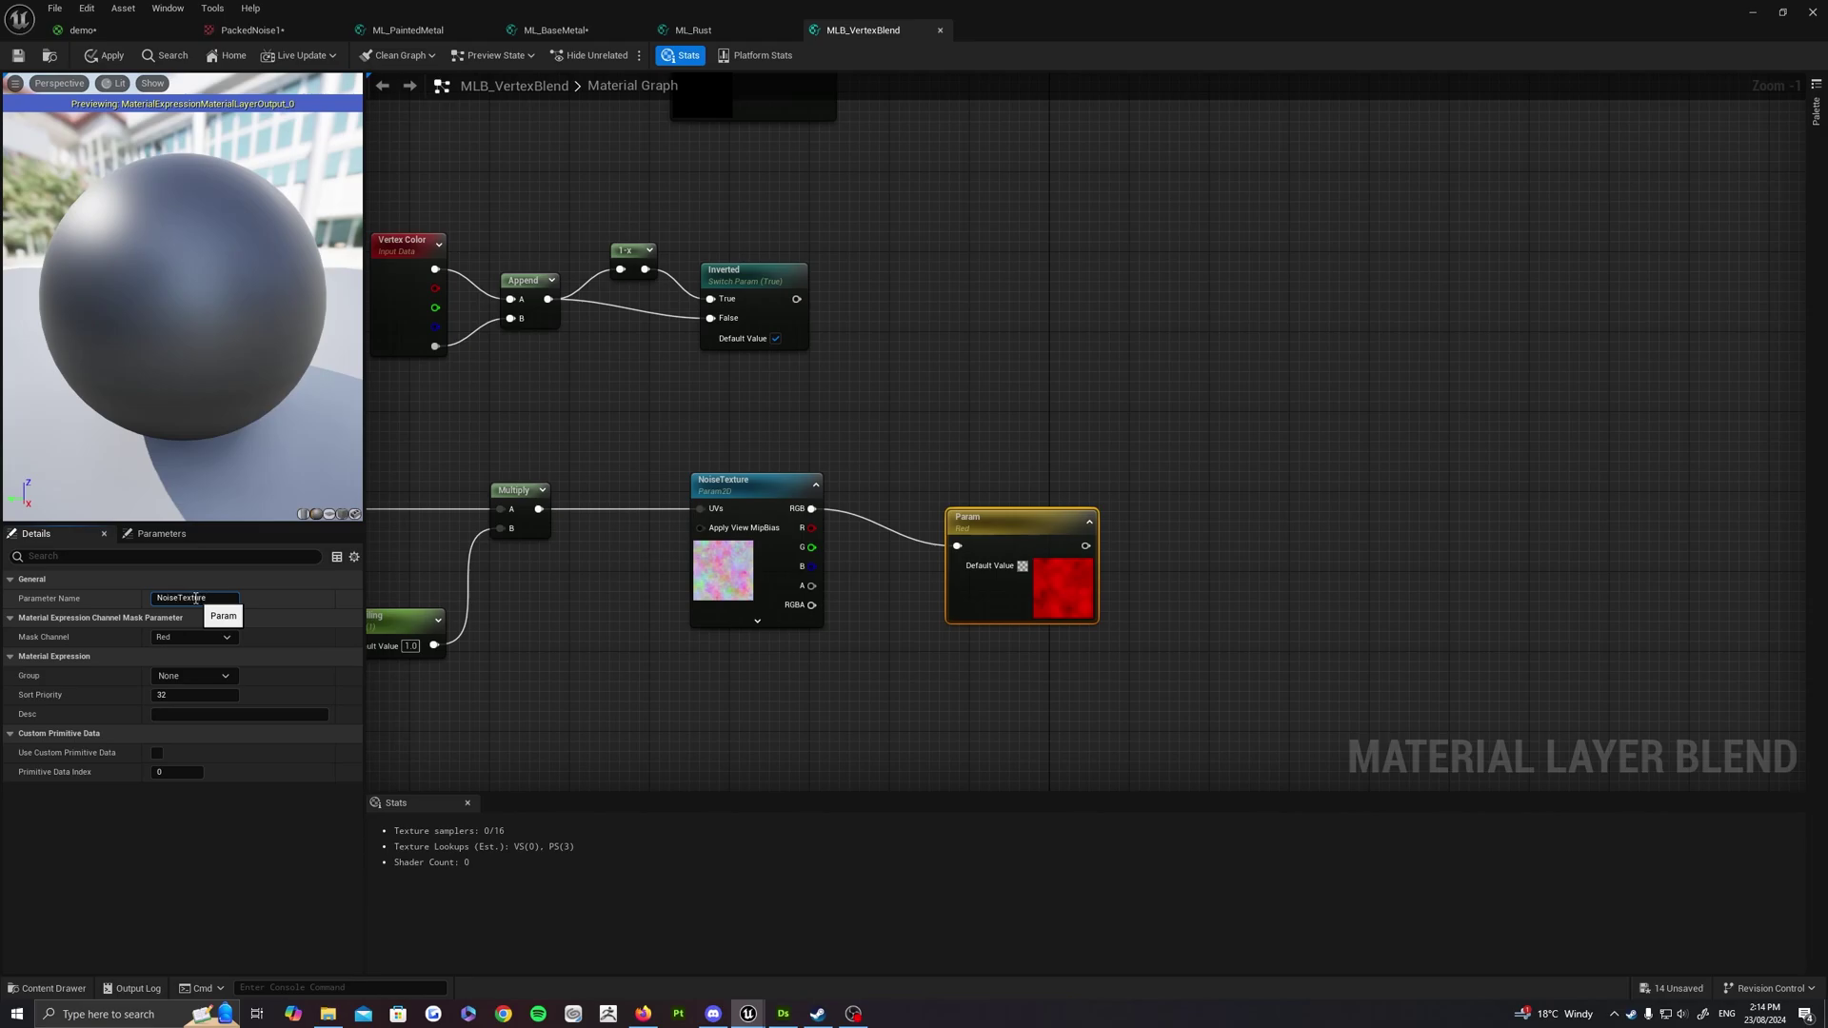
pyautogui.write('nel')
pyautogui.press('Return')
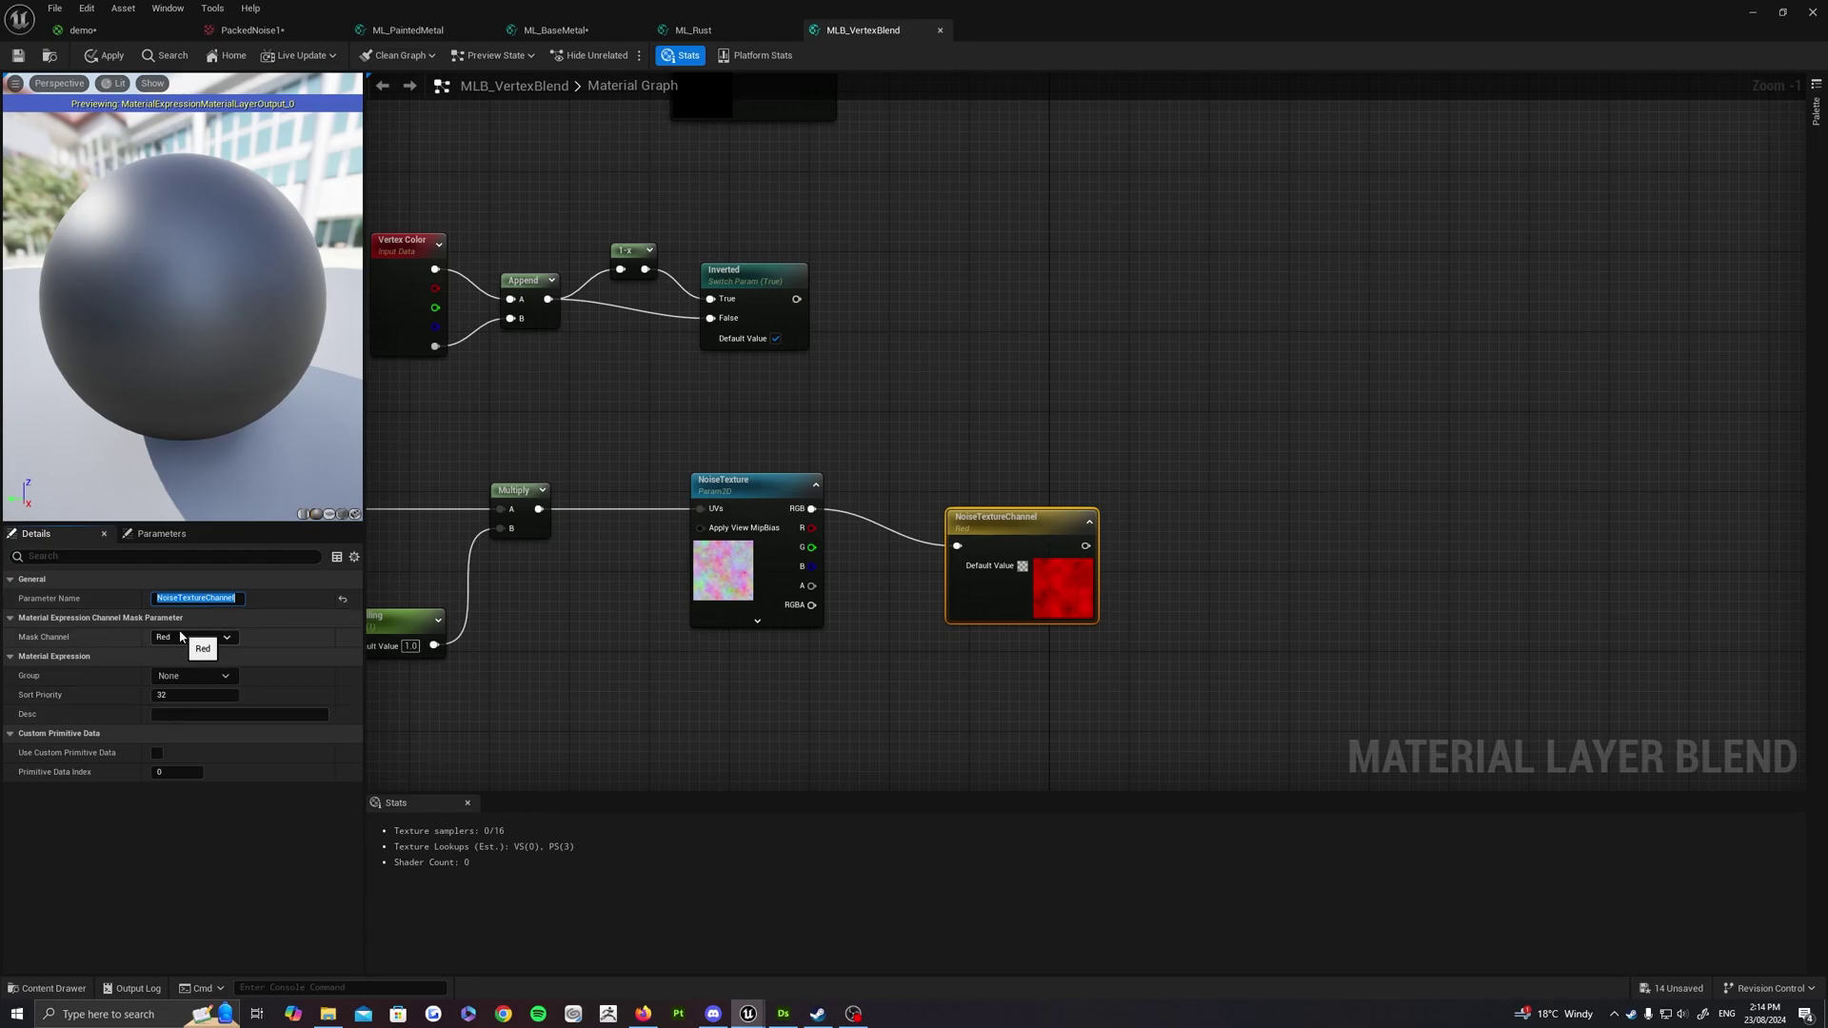
# Connect the NoiseTexture RGBA output to the NoiseTextureChannel mask, keeping its channel on Red, and move the mask closer to the texture
pyautogui.click(181, 636)
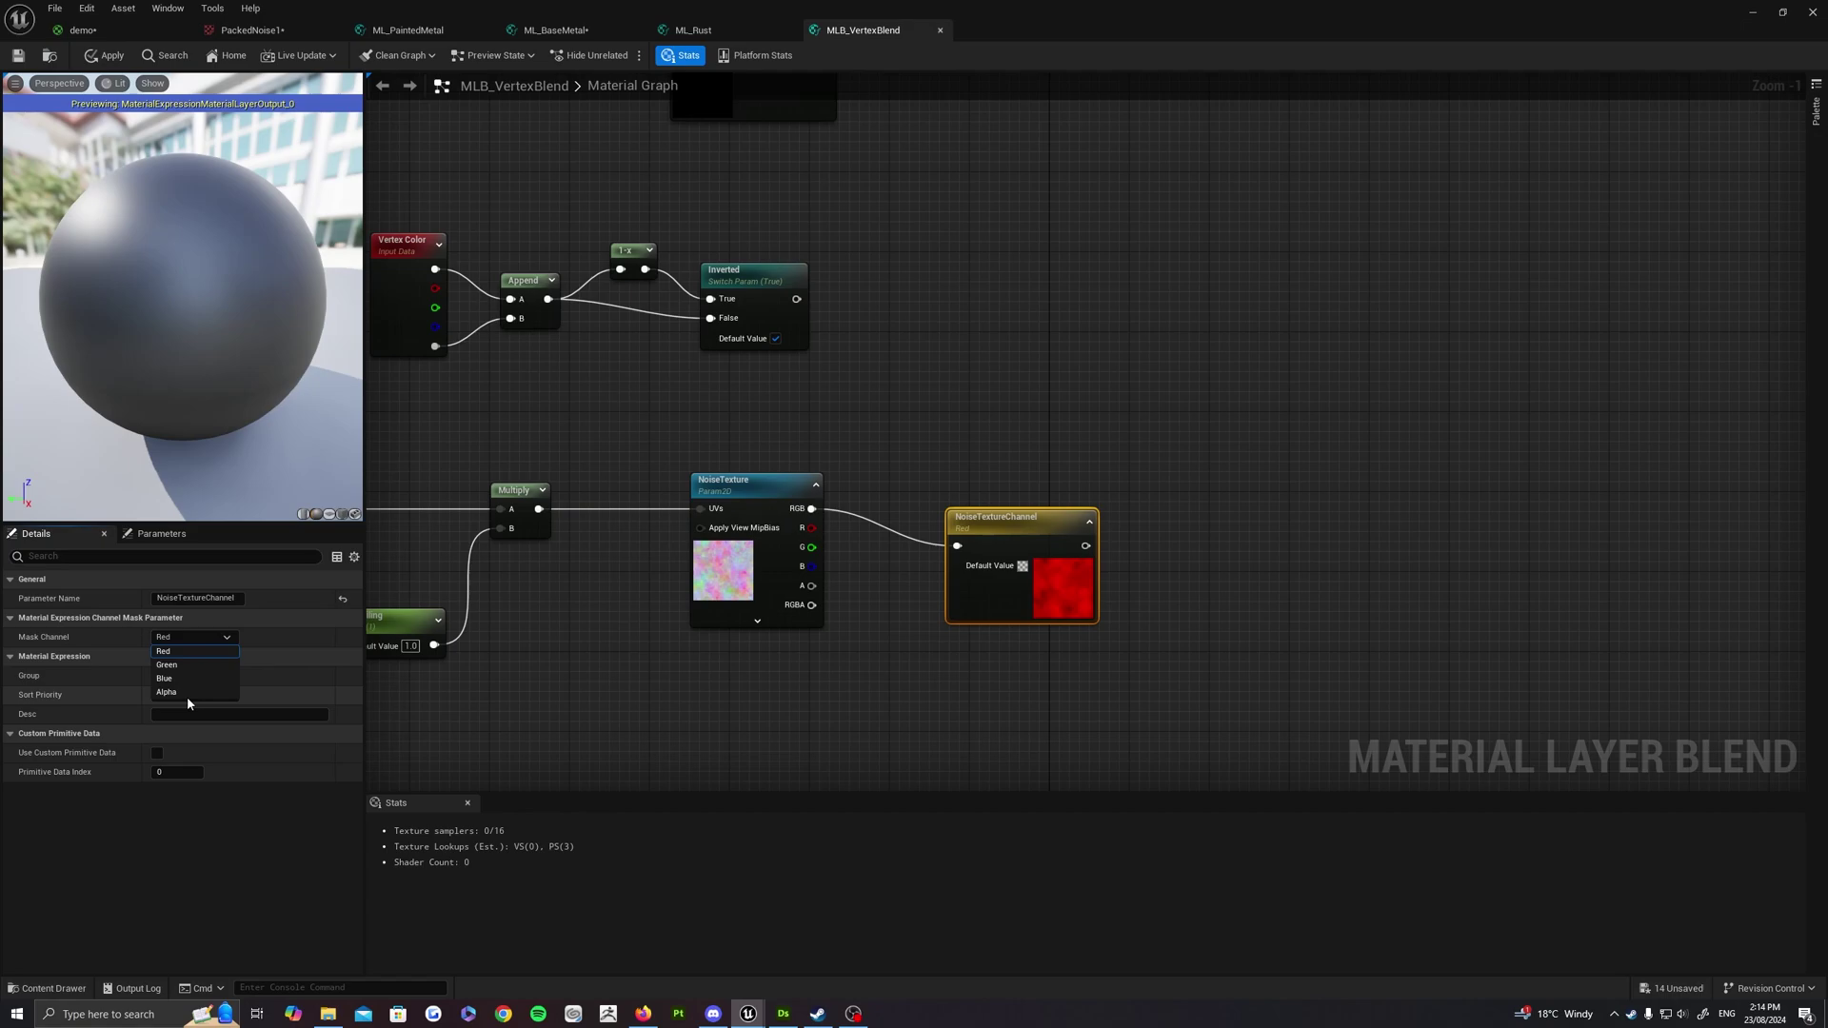
pyautogui.click(181, 638)
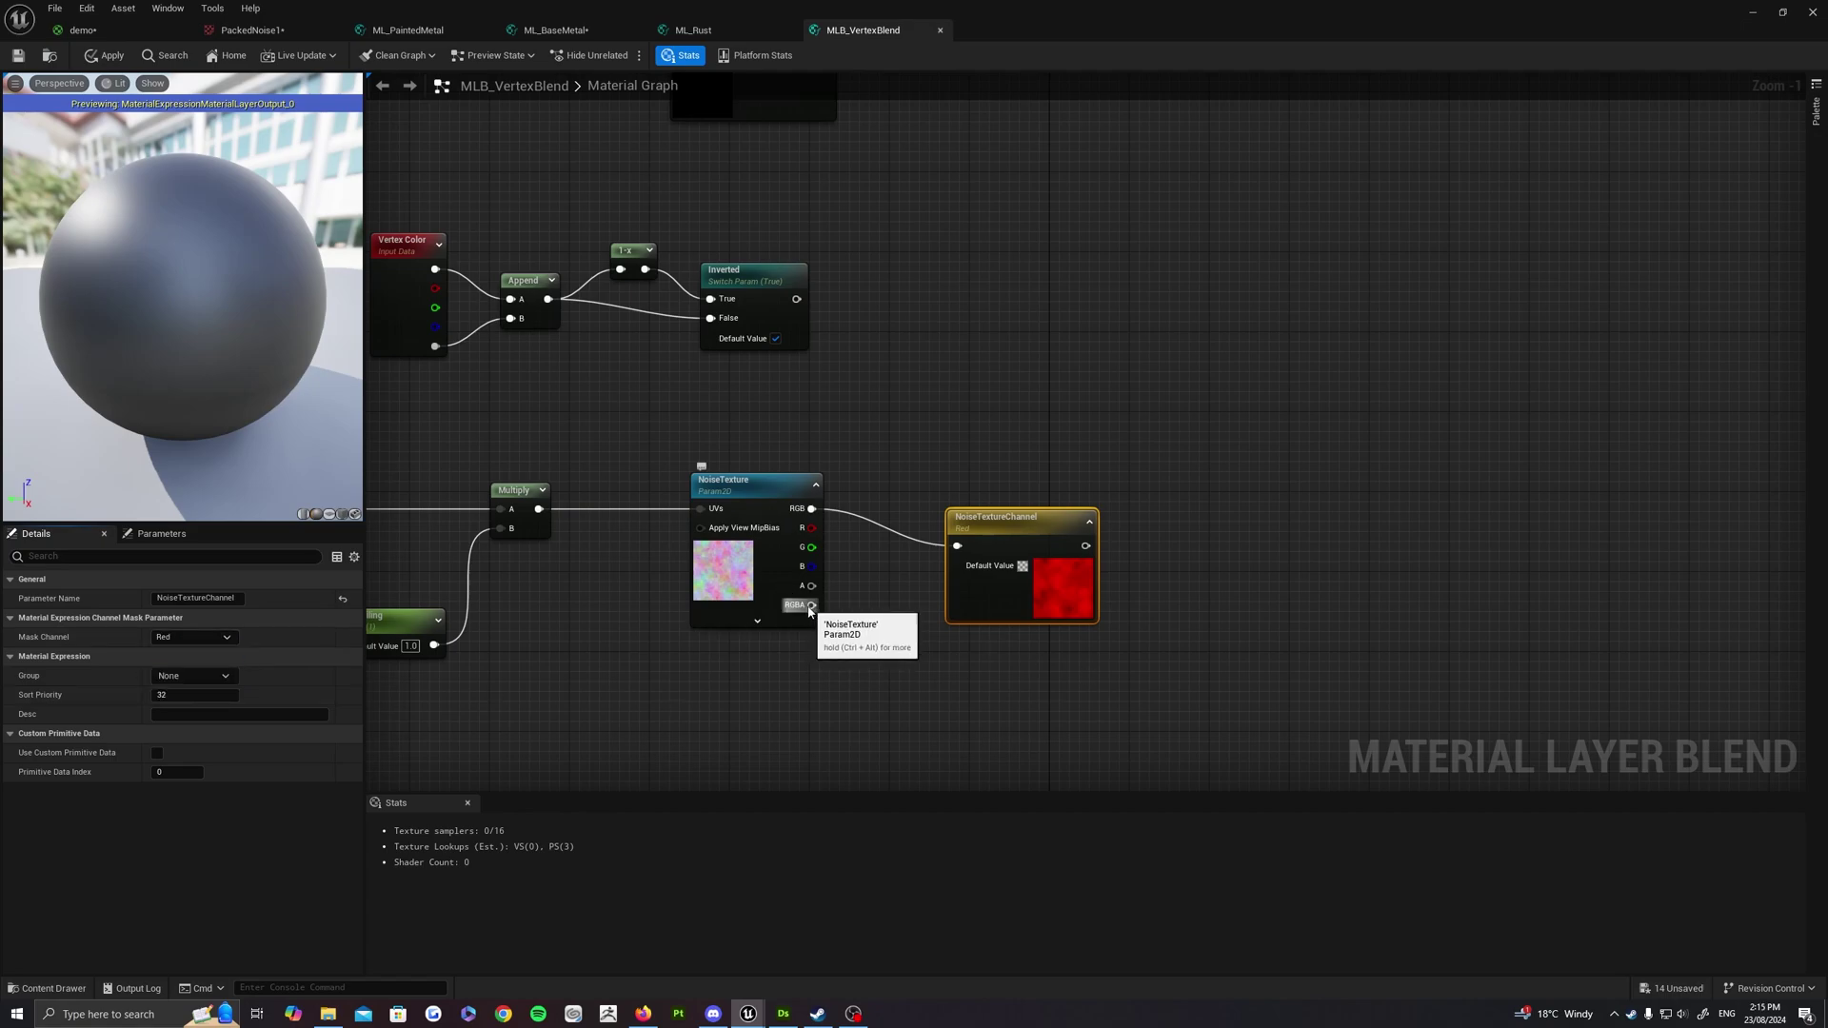
pyautogui.moveTo(811, 605); pyautogui.dragTo(956, 546)
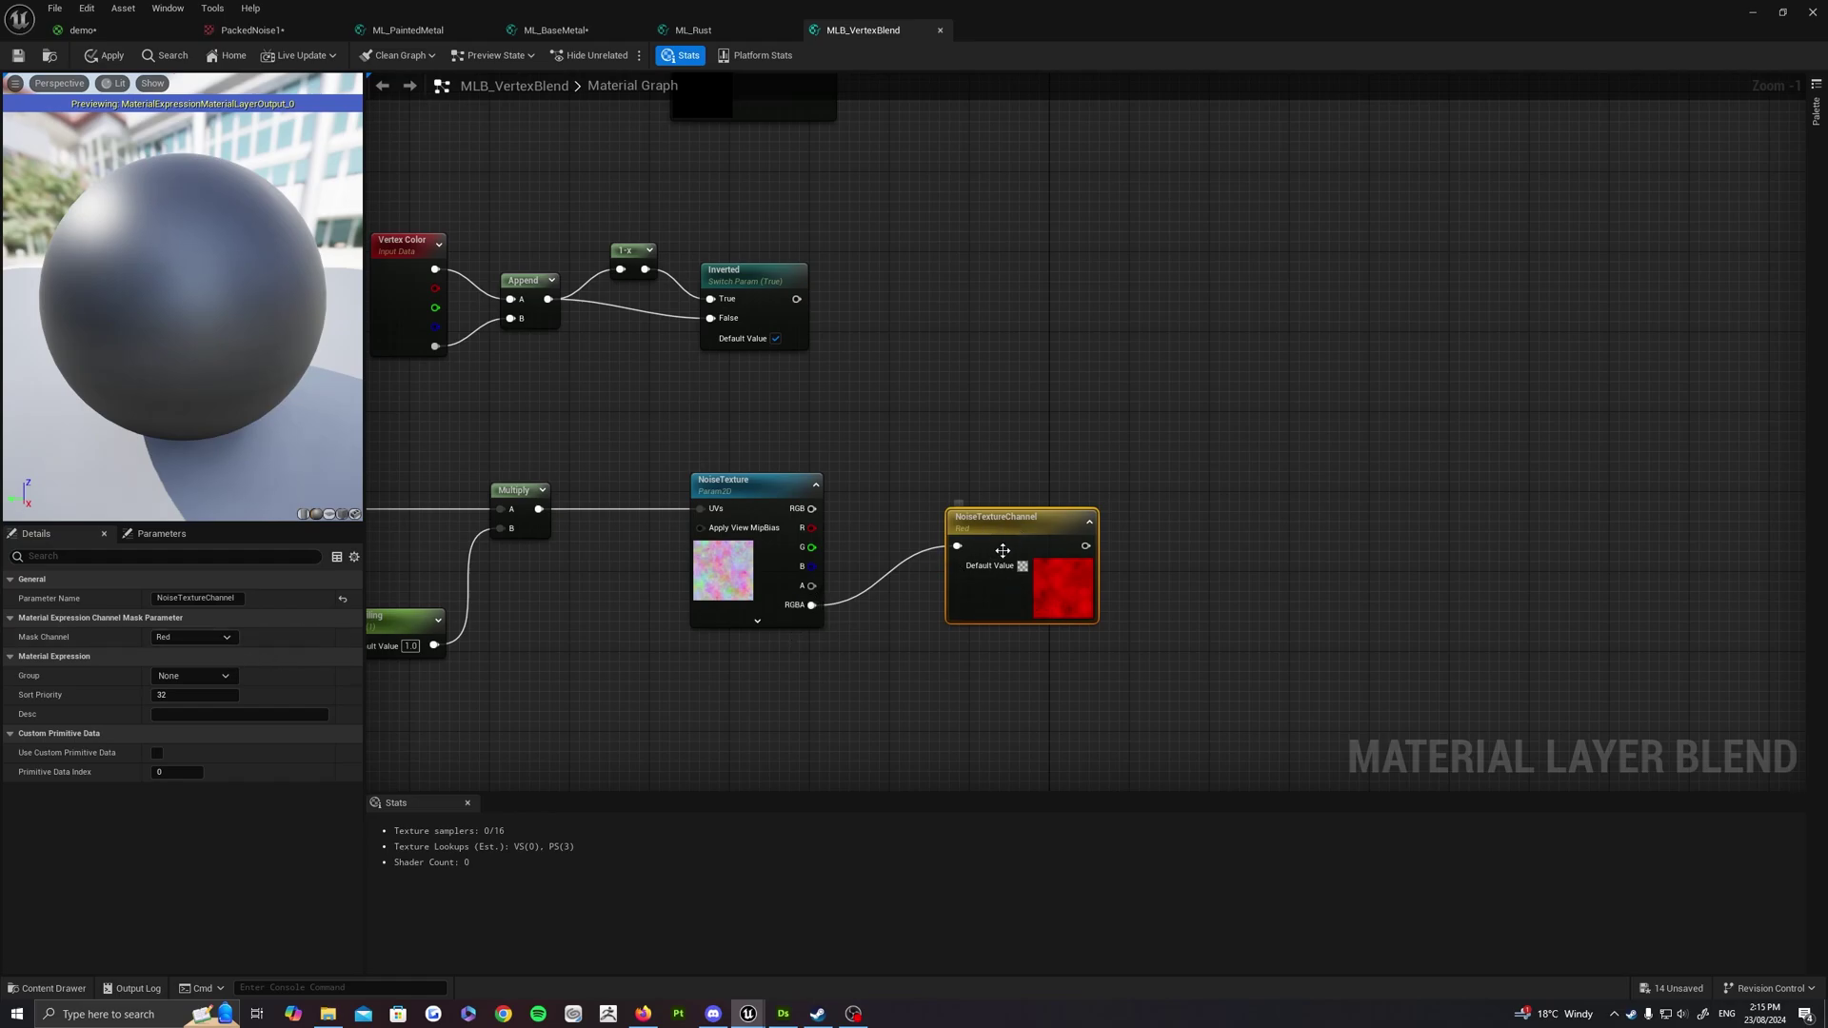
pyautogui.moveTo(1064, 451); pyautogui.dragTo(950, 418, button='right')
pyautogui.moveTo(909, 534); pyautogui.dragTo(864, 498)
pyautogui.rightClick(925, 489)
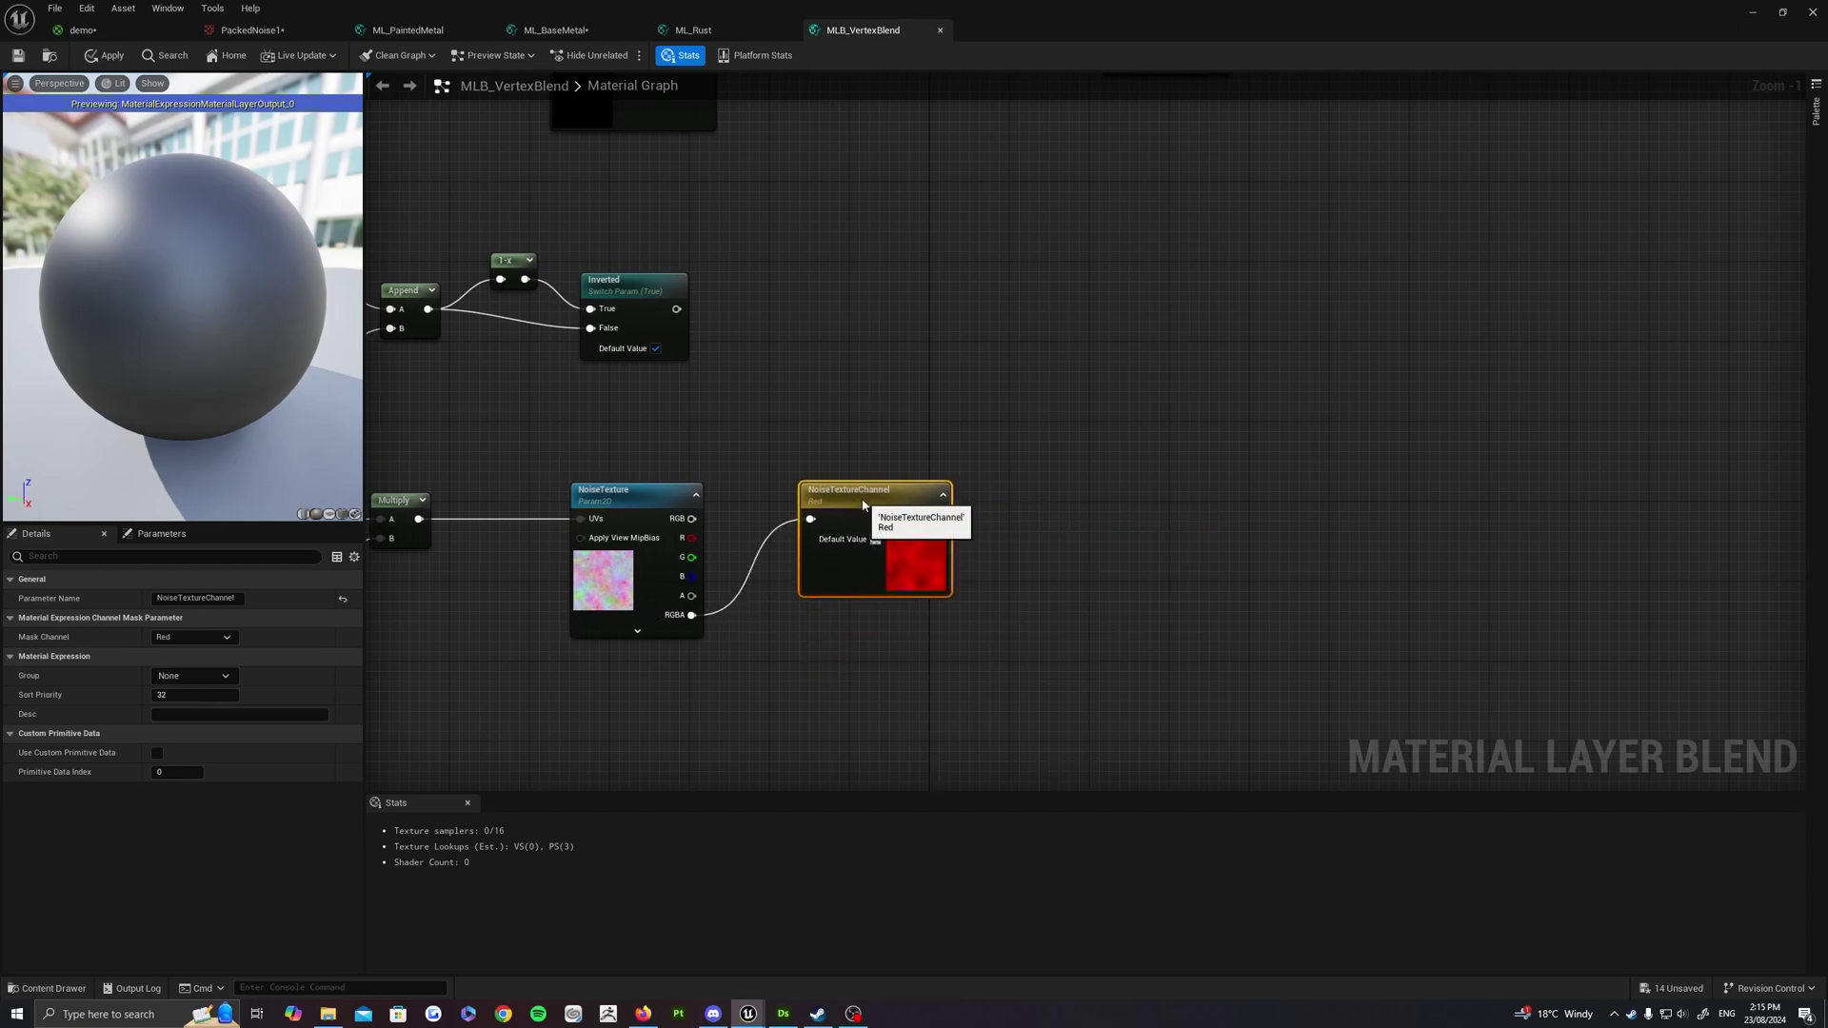
pyautogui.moveTo(883, 370); pyautogui.dragTo(937, 418, button='right')
pyautogui.moveTo(748, 400); pyautogui.dragTo(857, 453, button='right')
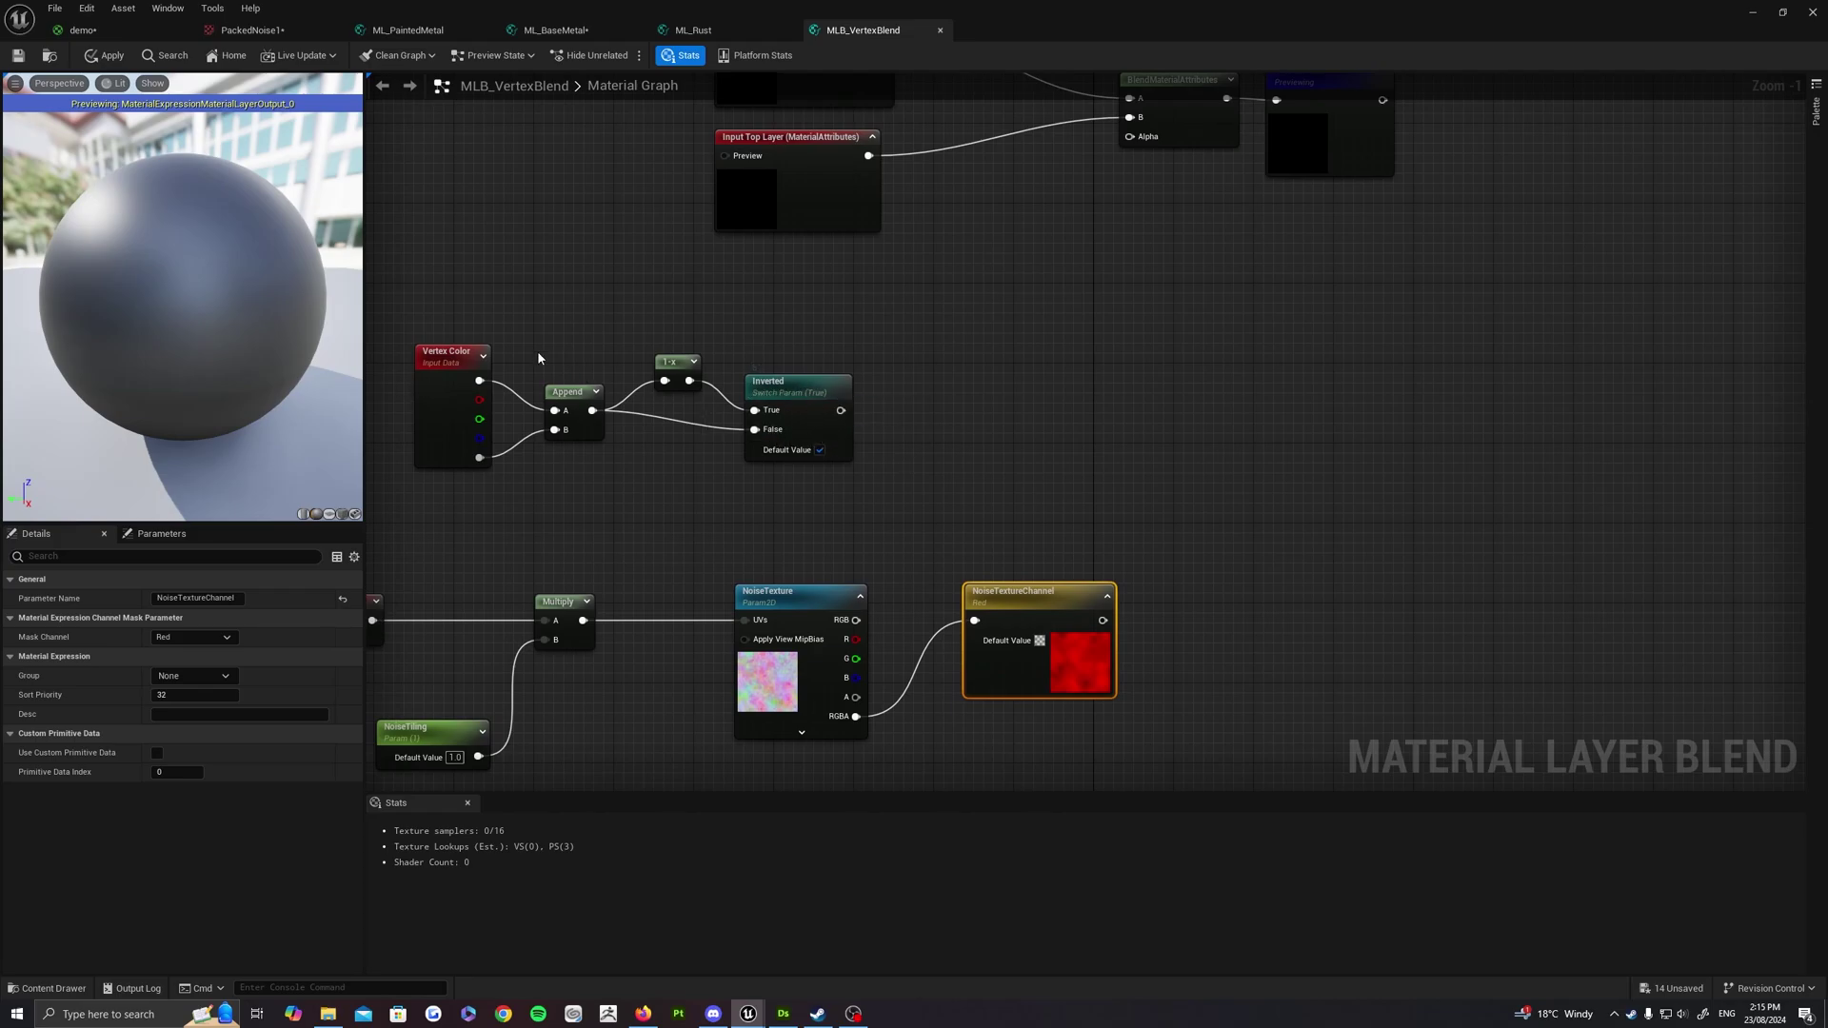
# Add a ChannelMaskParameter named VertexColour fed by the Inverted switch's output and line it up with that switch
pyautogui.scroll(1, 454, 362)
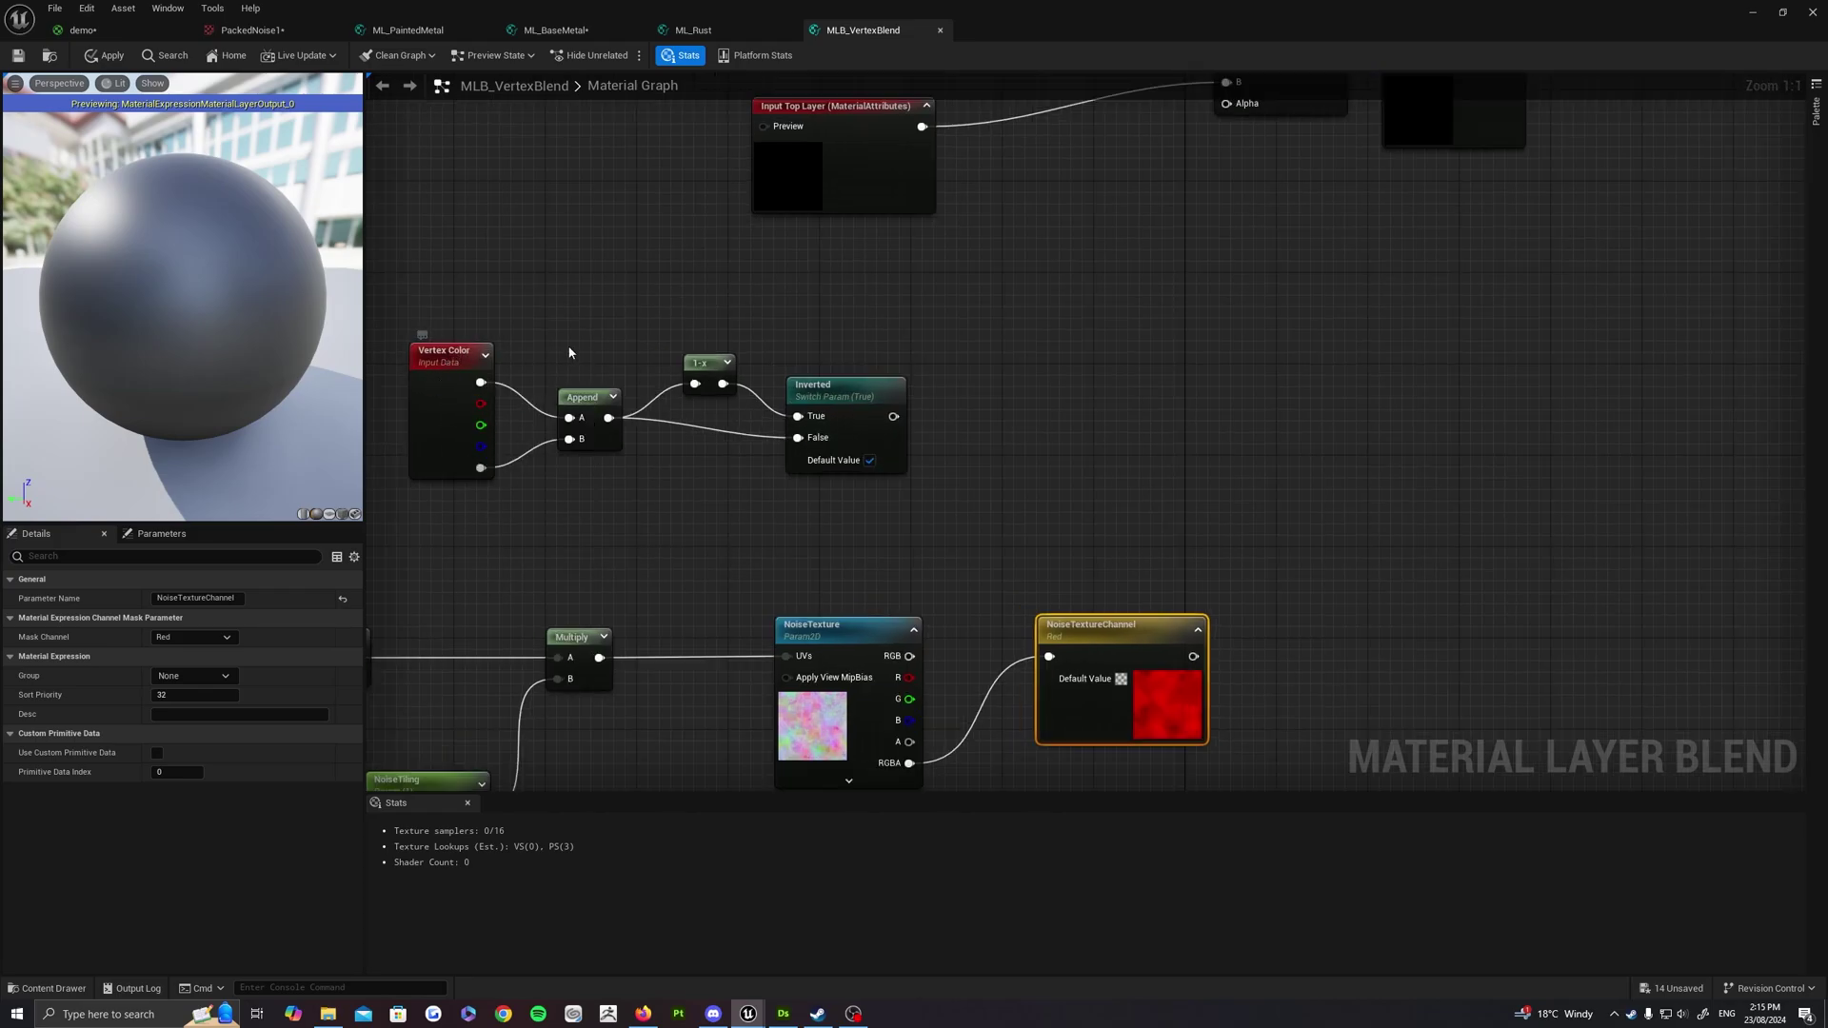
pyautogui.moveTo(735, 326); pyautogui.dragTo(676, 323, button='right')
pyautogui.moveTo(835, 413); pyautogui.dragTo(968, 421)
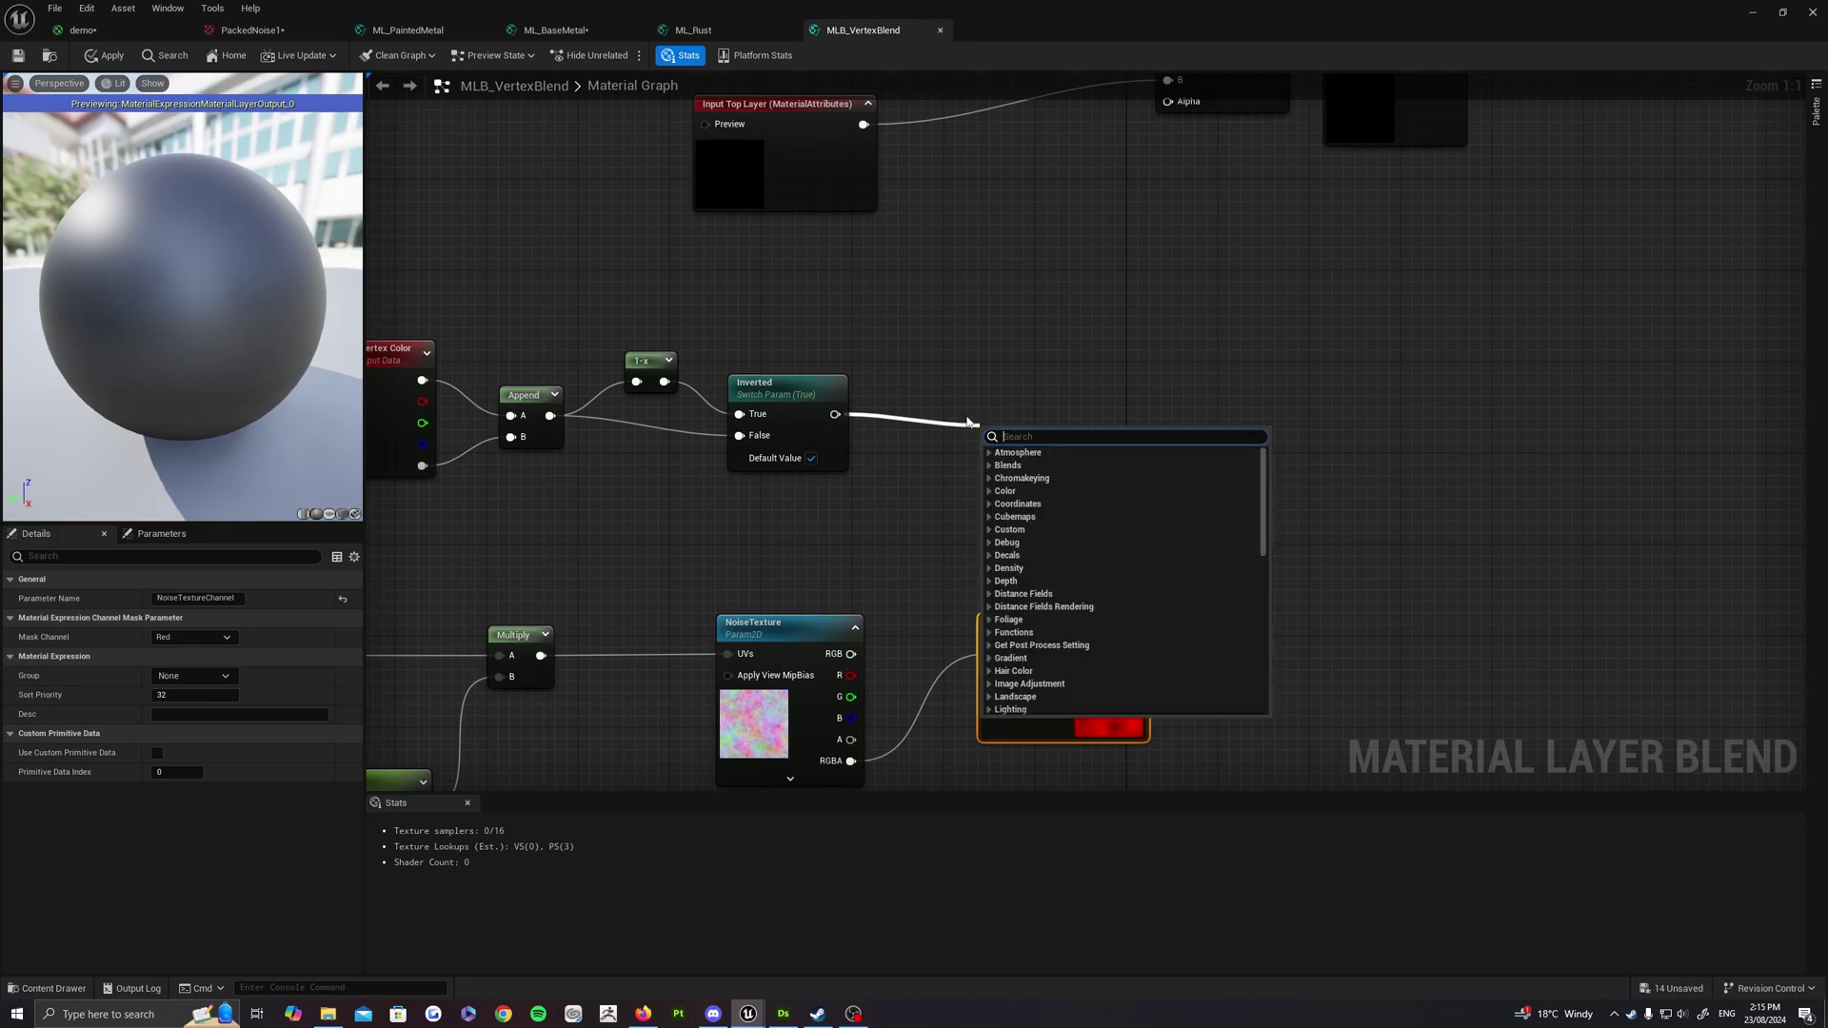
pyautogui.write('channel')
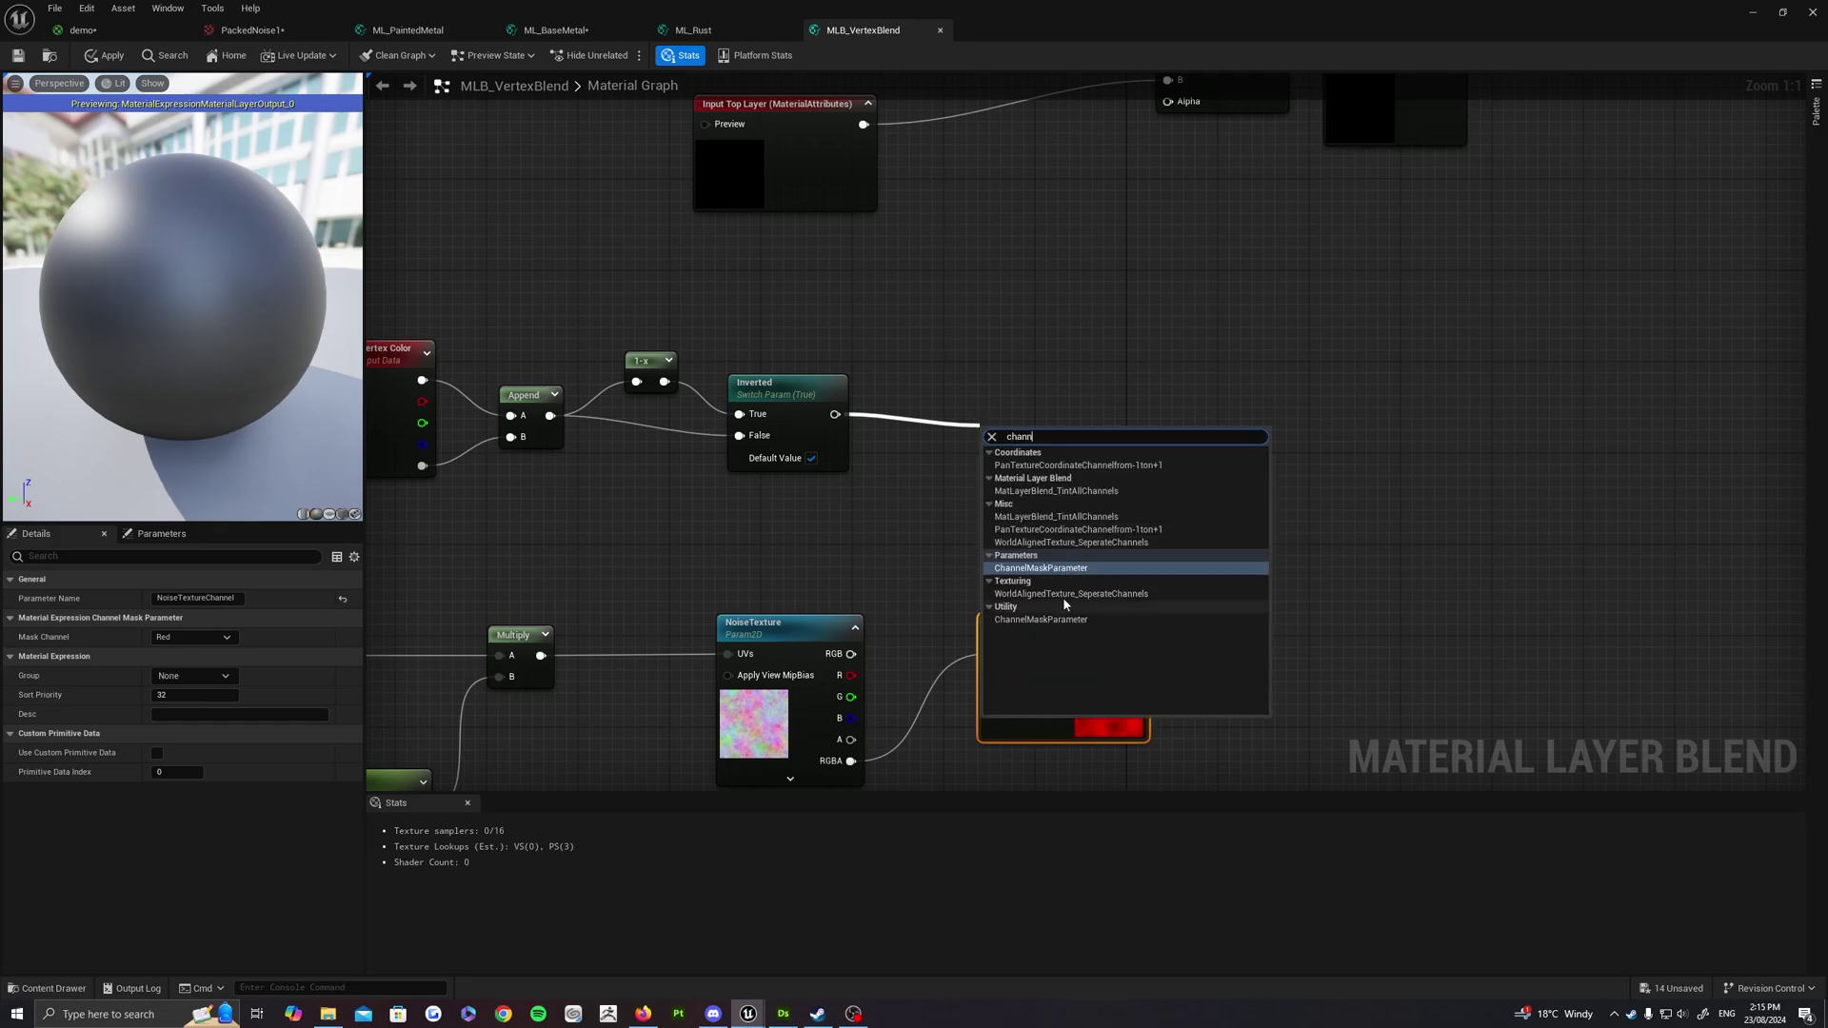
pyautogui.click(1066, 563)
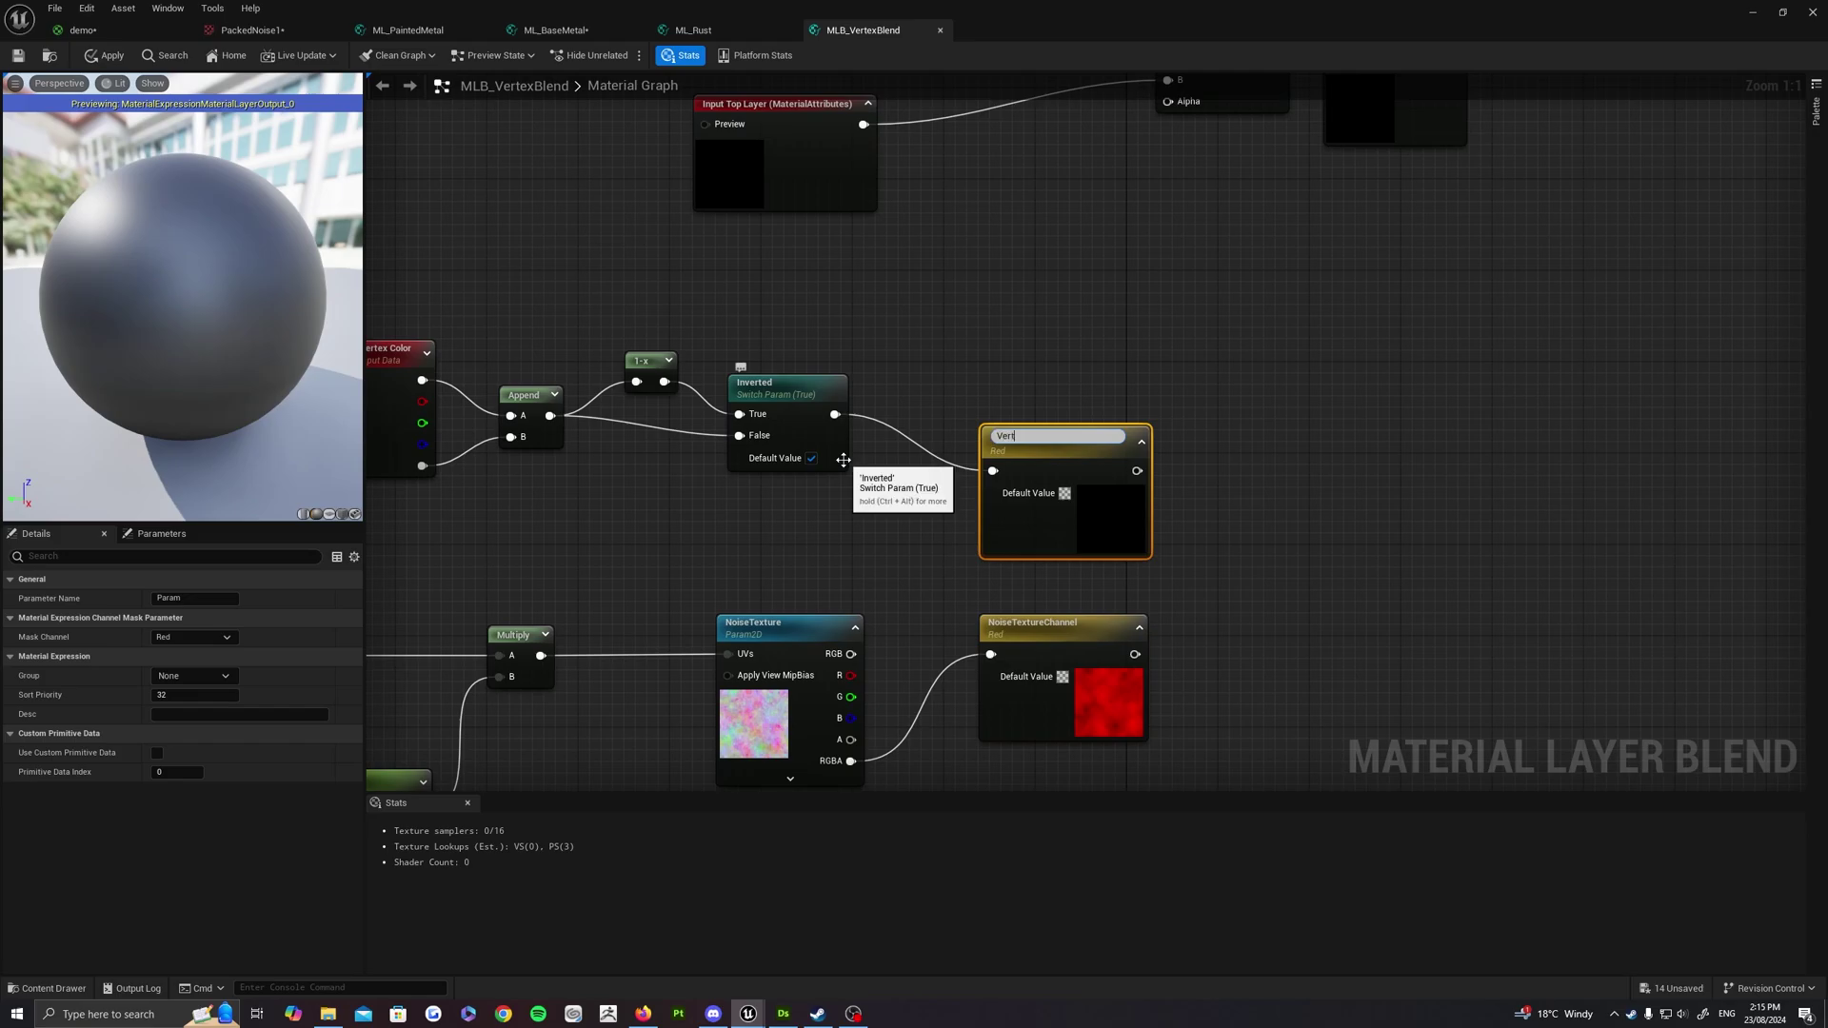
pyautogui.write('VertexColour')
pyautogui.press('Return')
pyautogui.moveTo(1078, 454); pyautogui.dragTo(1065, 404)
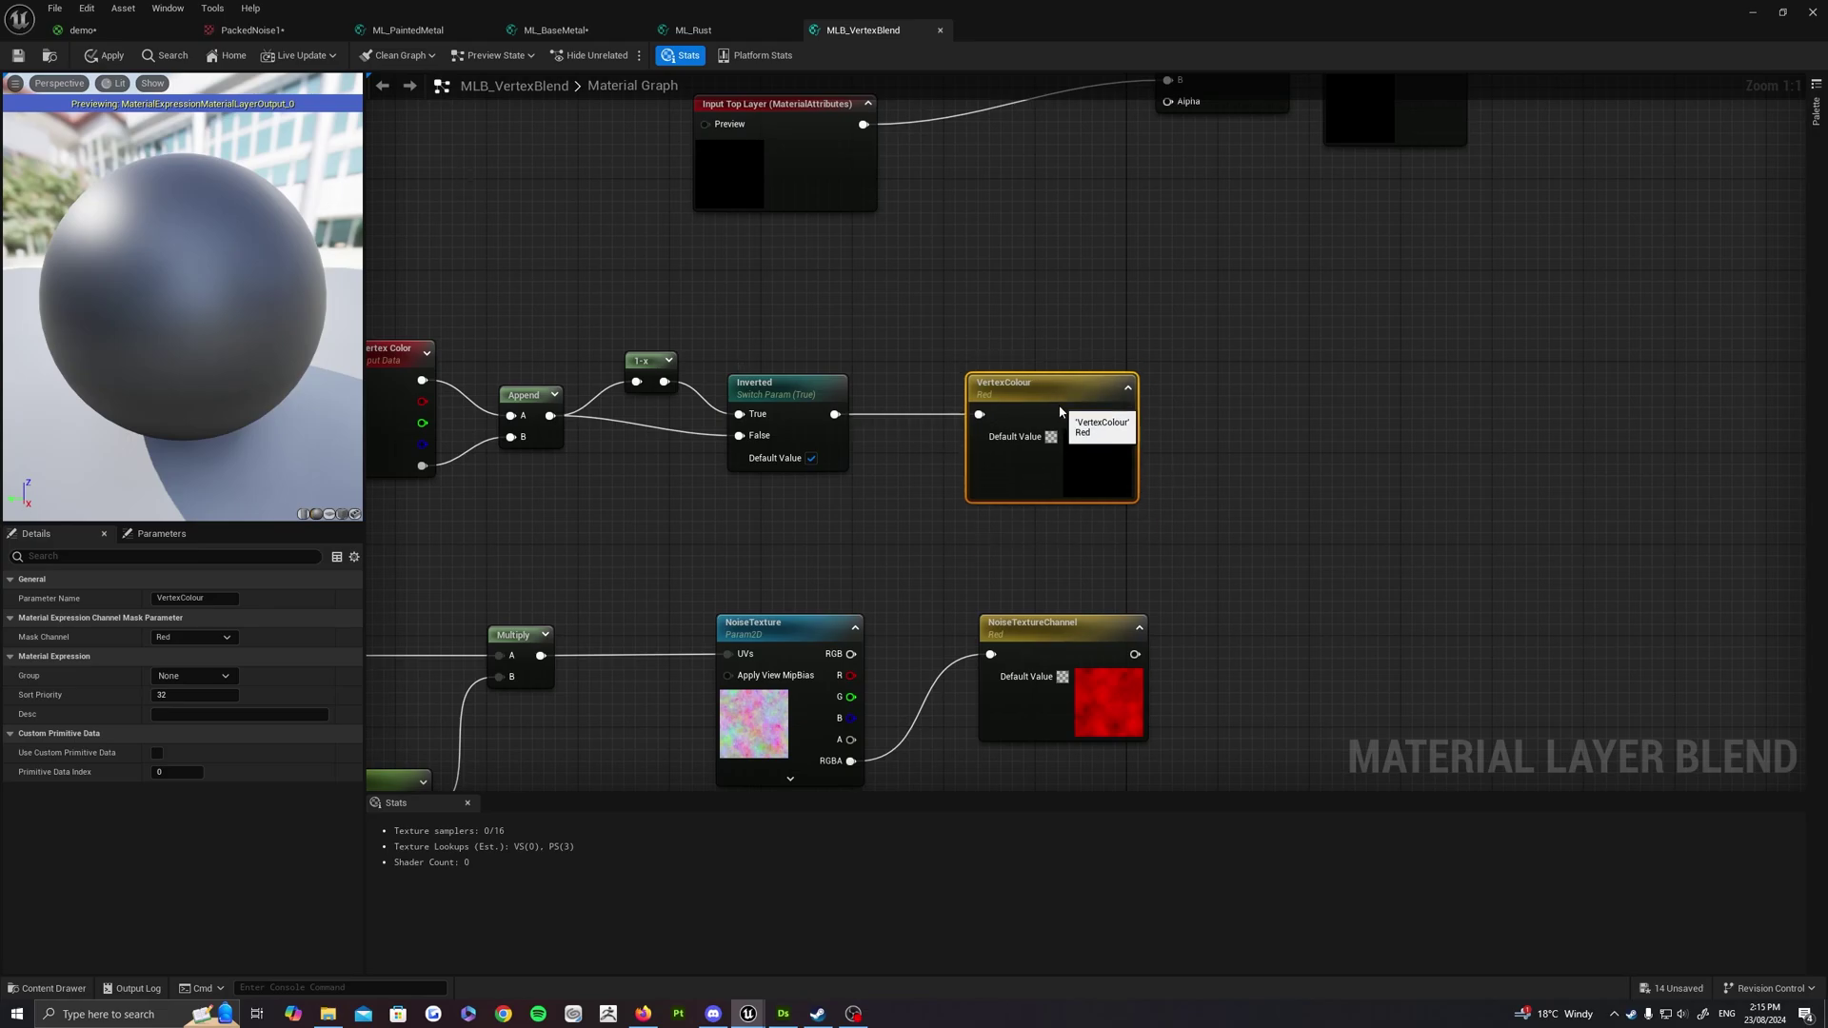
# Review the mask channel options of the VertexColour parameter
pyautogui.moveTo(1065, 404); pyautogui.dragTo(1007, 395, button='right')
pyautogui.moveTo(852, 405); pyautogui.dragTo(877, 395, button='right')
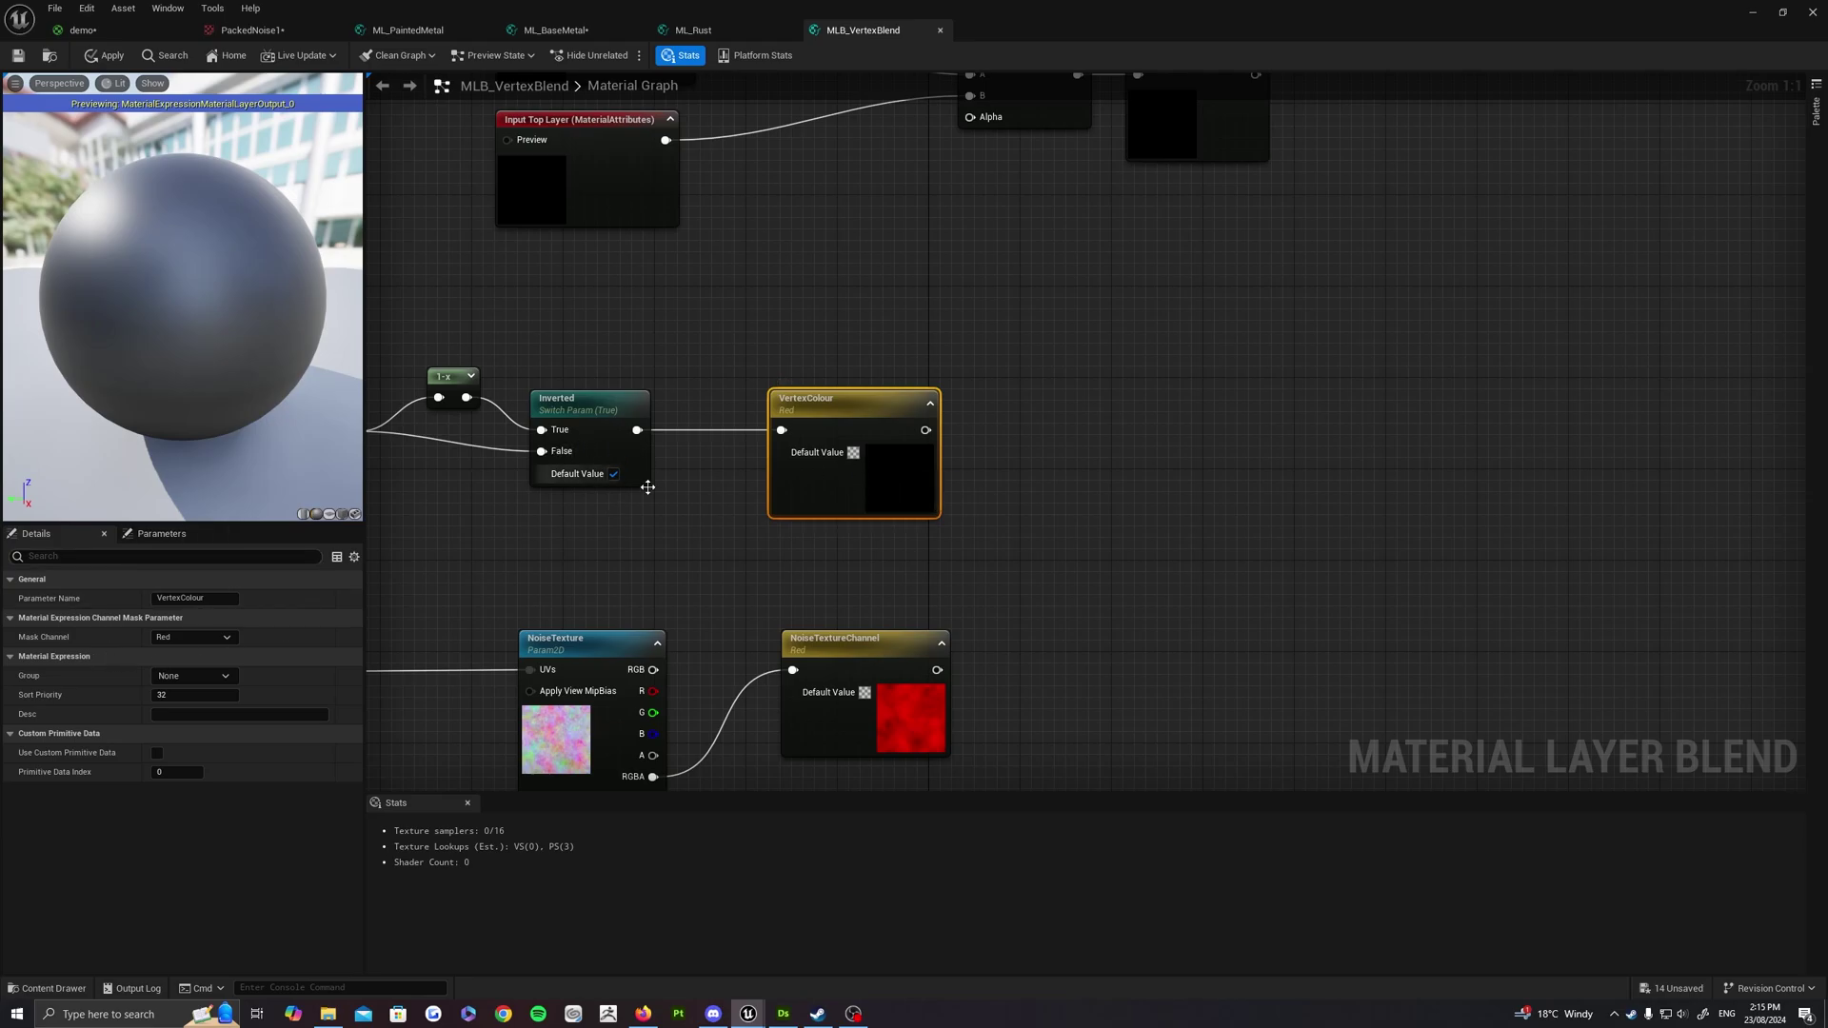
pyautogui.moveTo(651, 490); pyautogui.dragTo(776, 502, button='right')
pyautogui.click(195, 637)
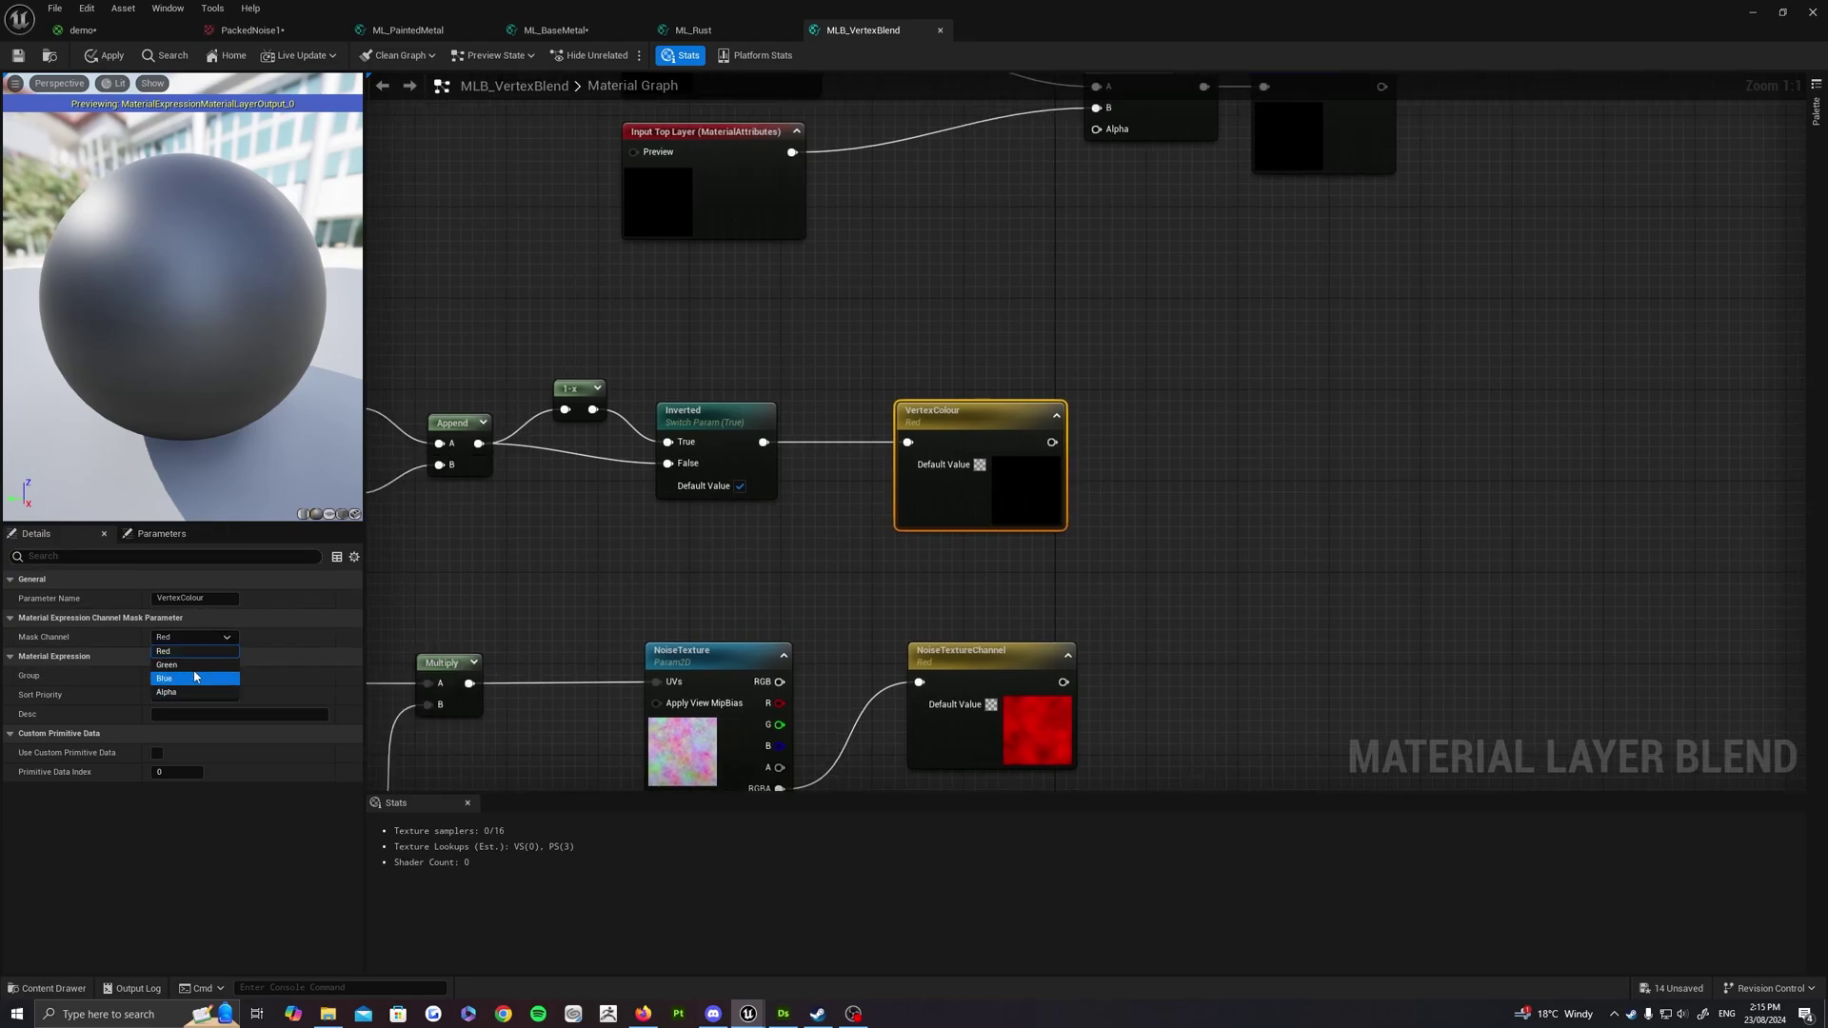
pyautogui.click(202, 636)
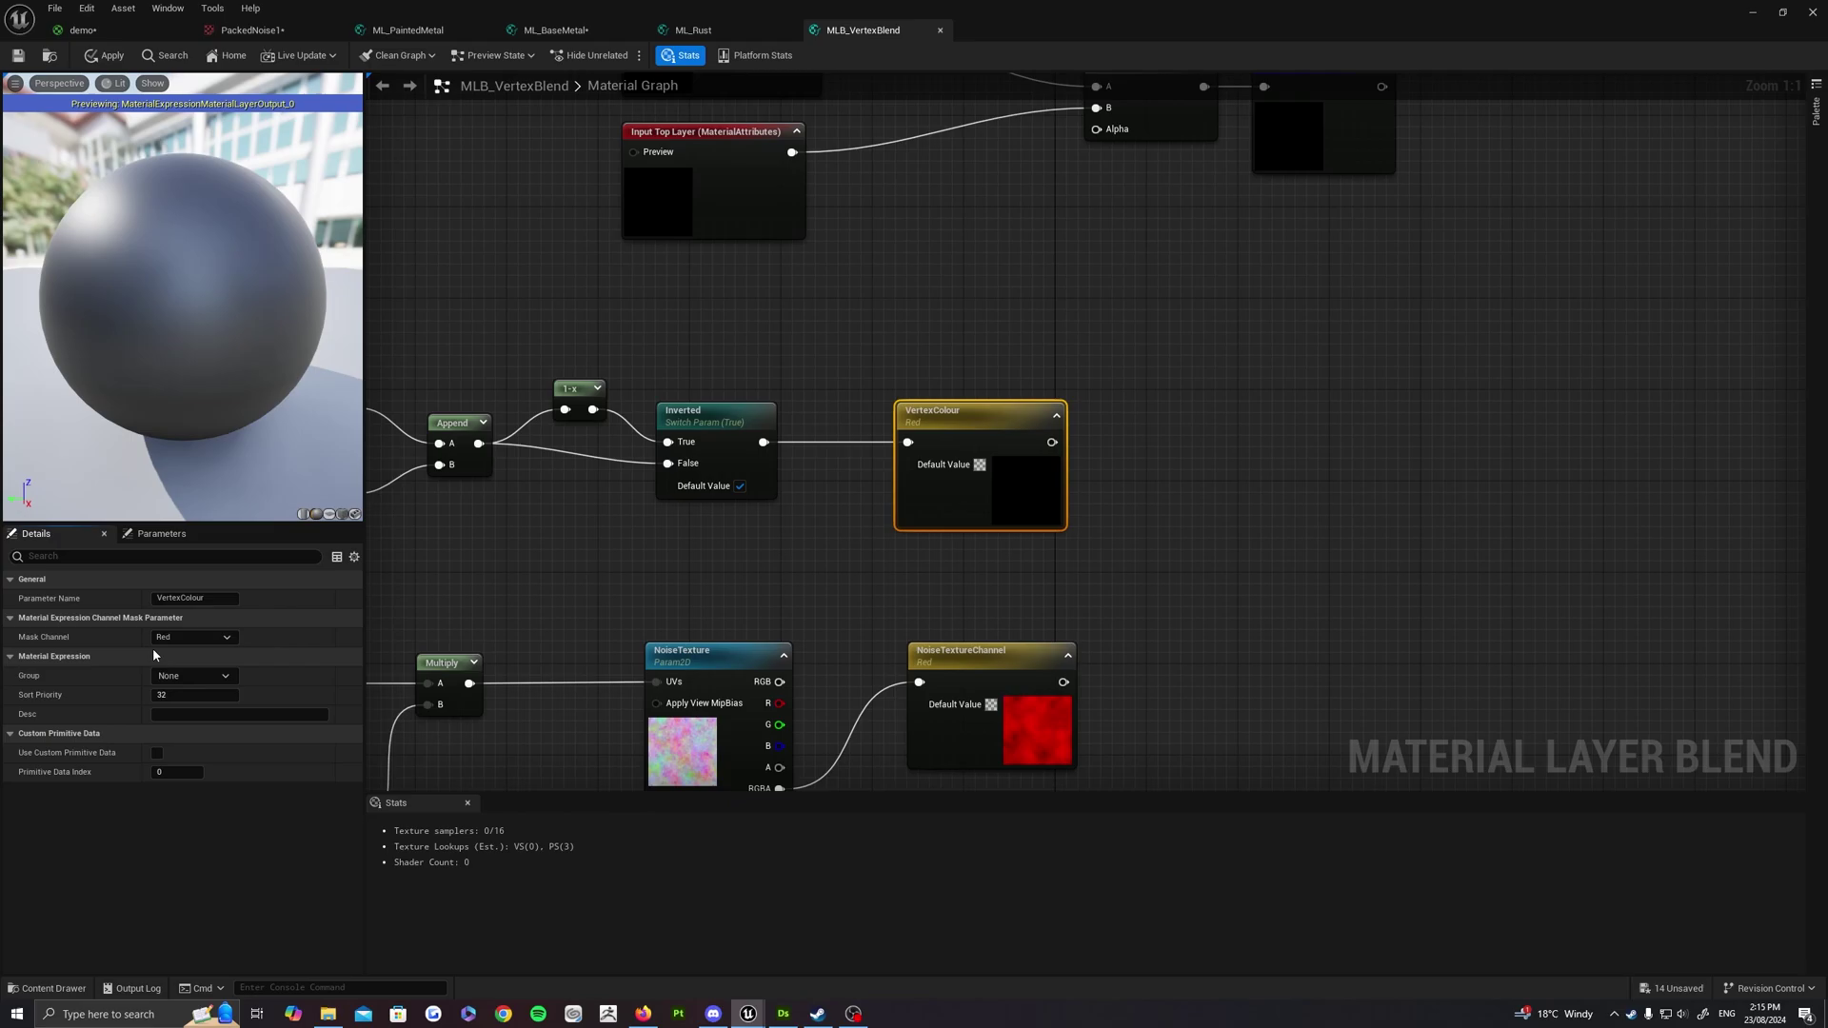
pyautogui.moveTo(1017, 510); pyautogui.dragTo(1192, 500, button='right')
pyautogui.scroll(-1, 628, 386)
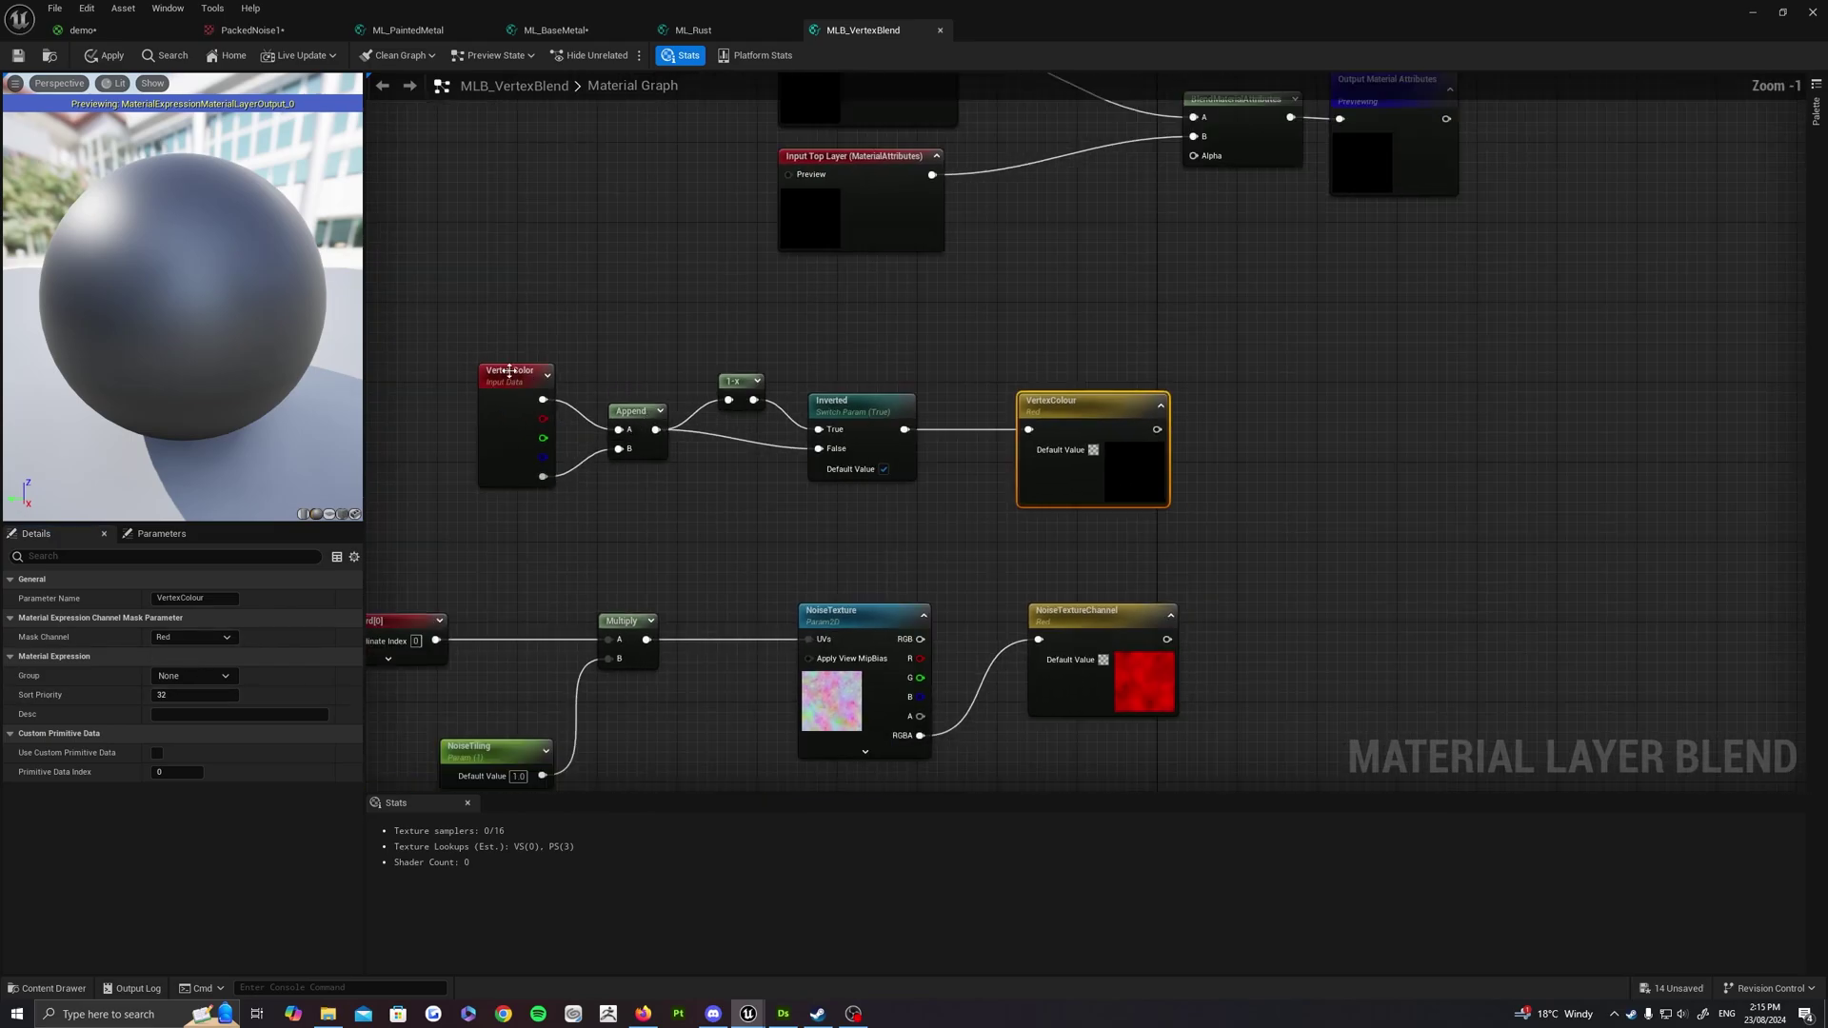
# Shift the vertex colour node chain and the noise texture node chain farther left, away from the blend output nodes
pyautogui.moveTo(445, 338); pyautogui.dragTo(1087, 544)
pyautogui.moveTo(1090, 540); pyautogui.dragTo(1277, 533, button='right')
pyautogui.moveTo(1252, 481); pyautogui.dragTo(1114, 496)
pyautogui.click(1222, 555)
pyautogui.moveTo(1222, 555); pyautogui.dragTo(1245, 497, button='right')
pyautogui.moveTo(530, 510); pyautogui.dragTo(1324, 757)
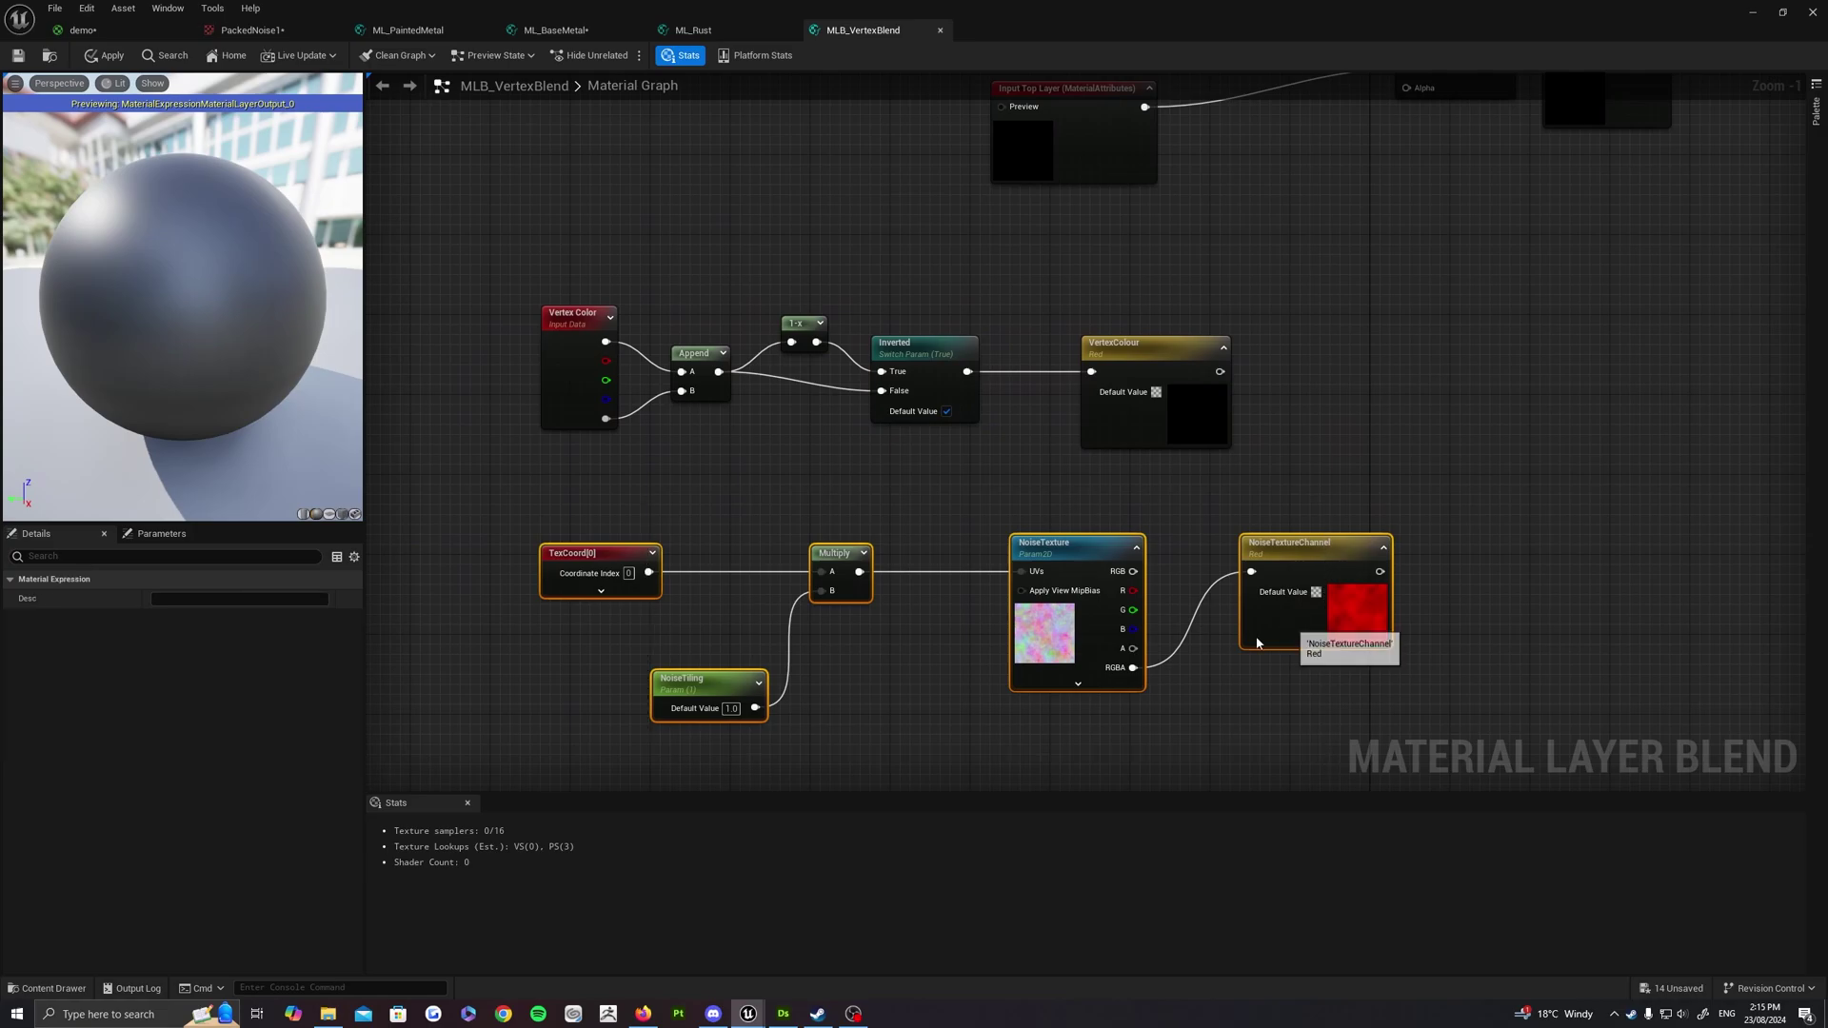
pyautogui.moveTo(569, 565); pyautogui.dragTo(420, 565)
pyautogui.moveTo(662, 458); pyautogui.dragTo(780, 498, button='right')
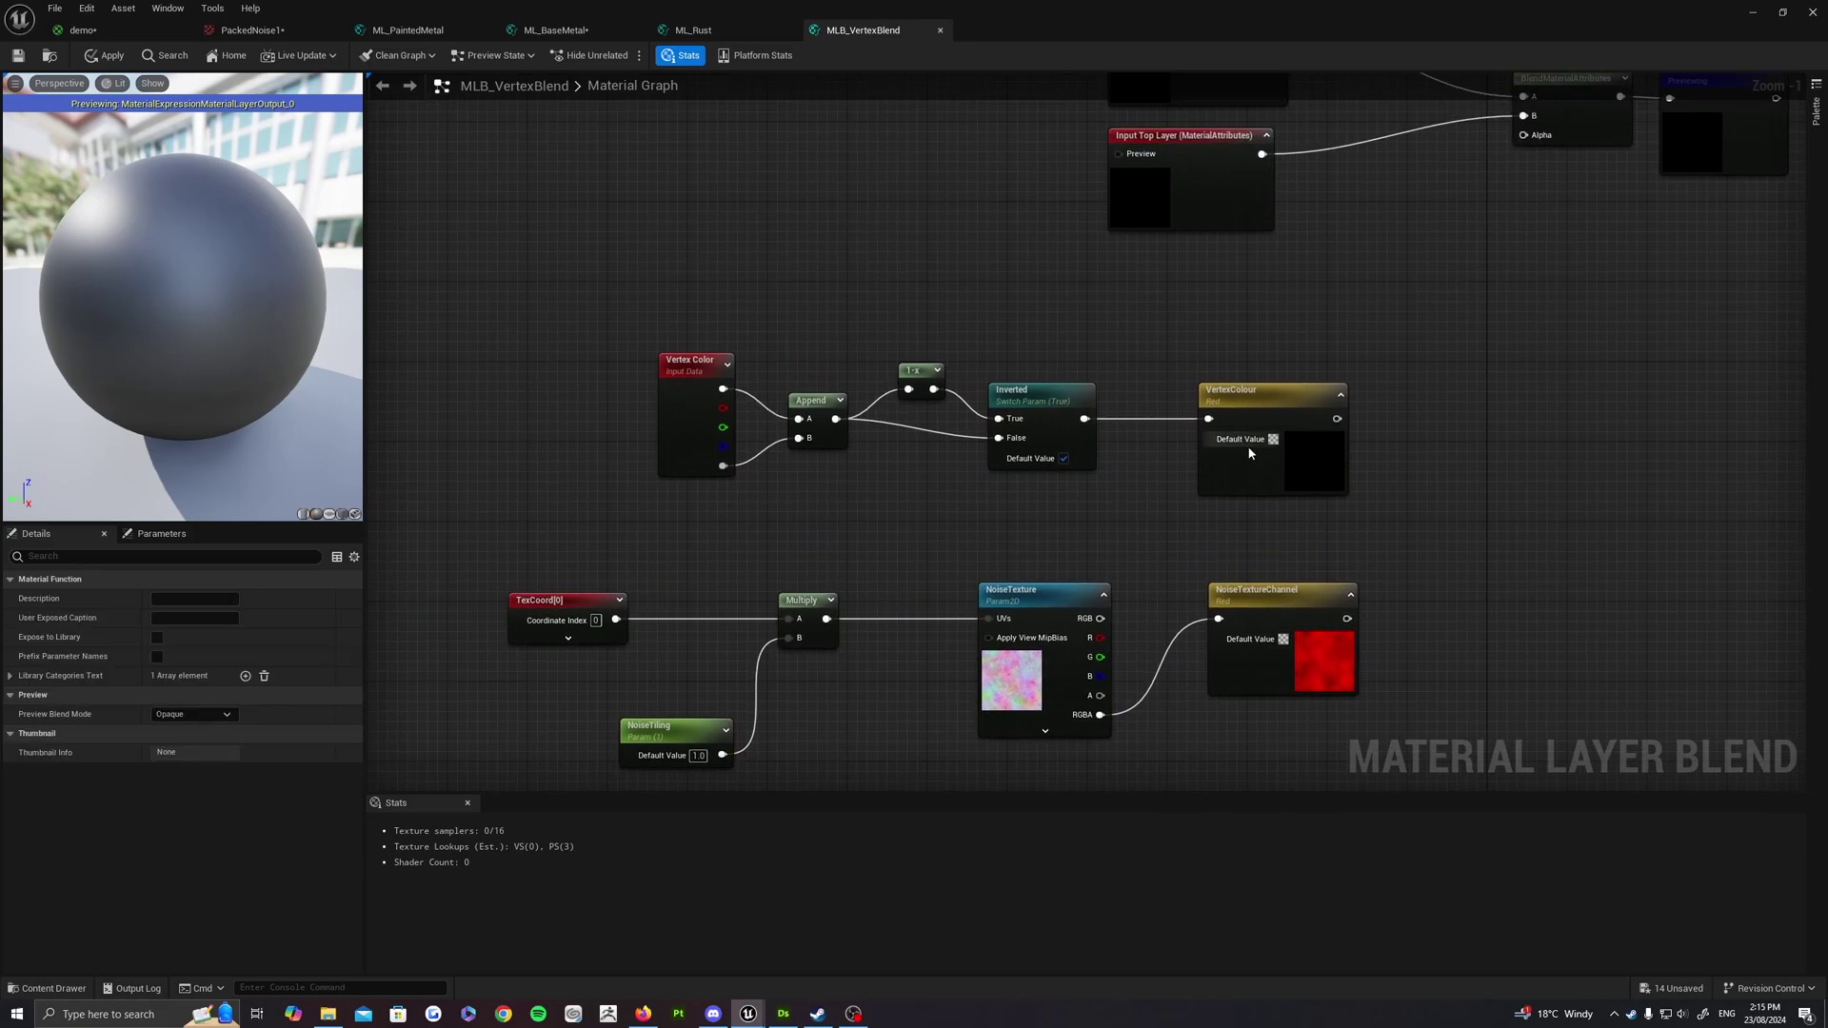
pyautogui.moveTo(1448, 473); pyautogui.dragTo(1196, 457, button='right')
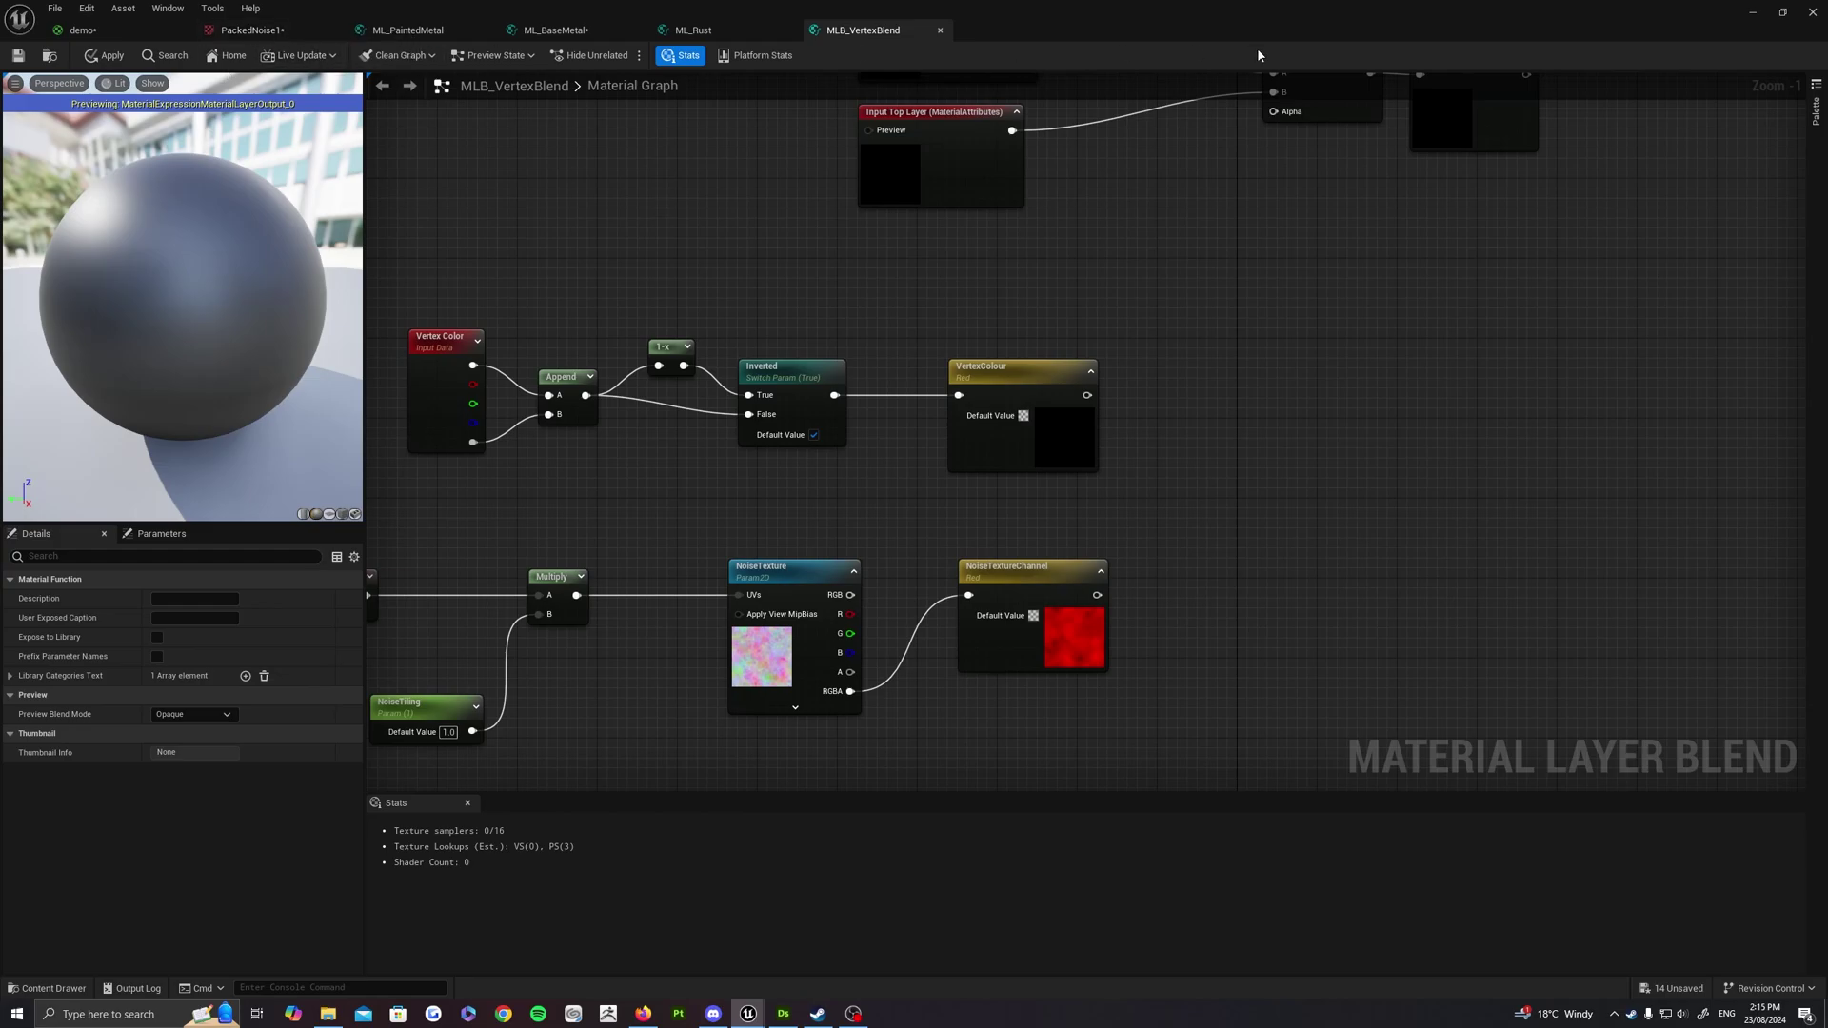
# Inspect the test wall in the level viewport, then return to the MLB_VertexBlend graph
pyautogui.moveTo(1288, 21)
pyautogui.mouseDown()
pyautogui.moveTo(1069, 574)
pyautogui.moveTo(893, 571)
pyautogui.mouseUp()
pyautogui.moveTo(876, 419)
pyautogui.mouseDown(button='right')
pyautogui.moveTo(1067, 405)
pyautogui.moveTo(1090, 361)
pyautogui.mouseUp(button='right')
pyautogui.press('w')
pyautogui.moveTo(781, 309)
pyautogui.mouseDown(button='right')
pyautogui.moveTo(812, 301)
pyautogui.moveTo(741, 330)
pyautogui.moveTo(800, 380)
pyautogui.moveTo(800, 357)
pyautogui.mouseUp(button='right')
pyautogui.press('w')
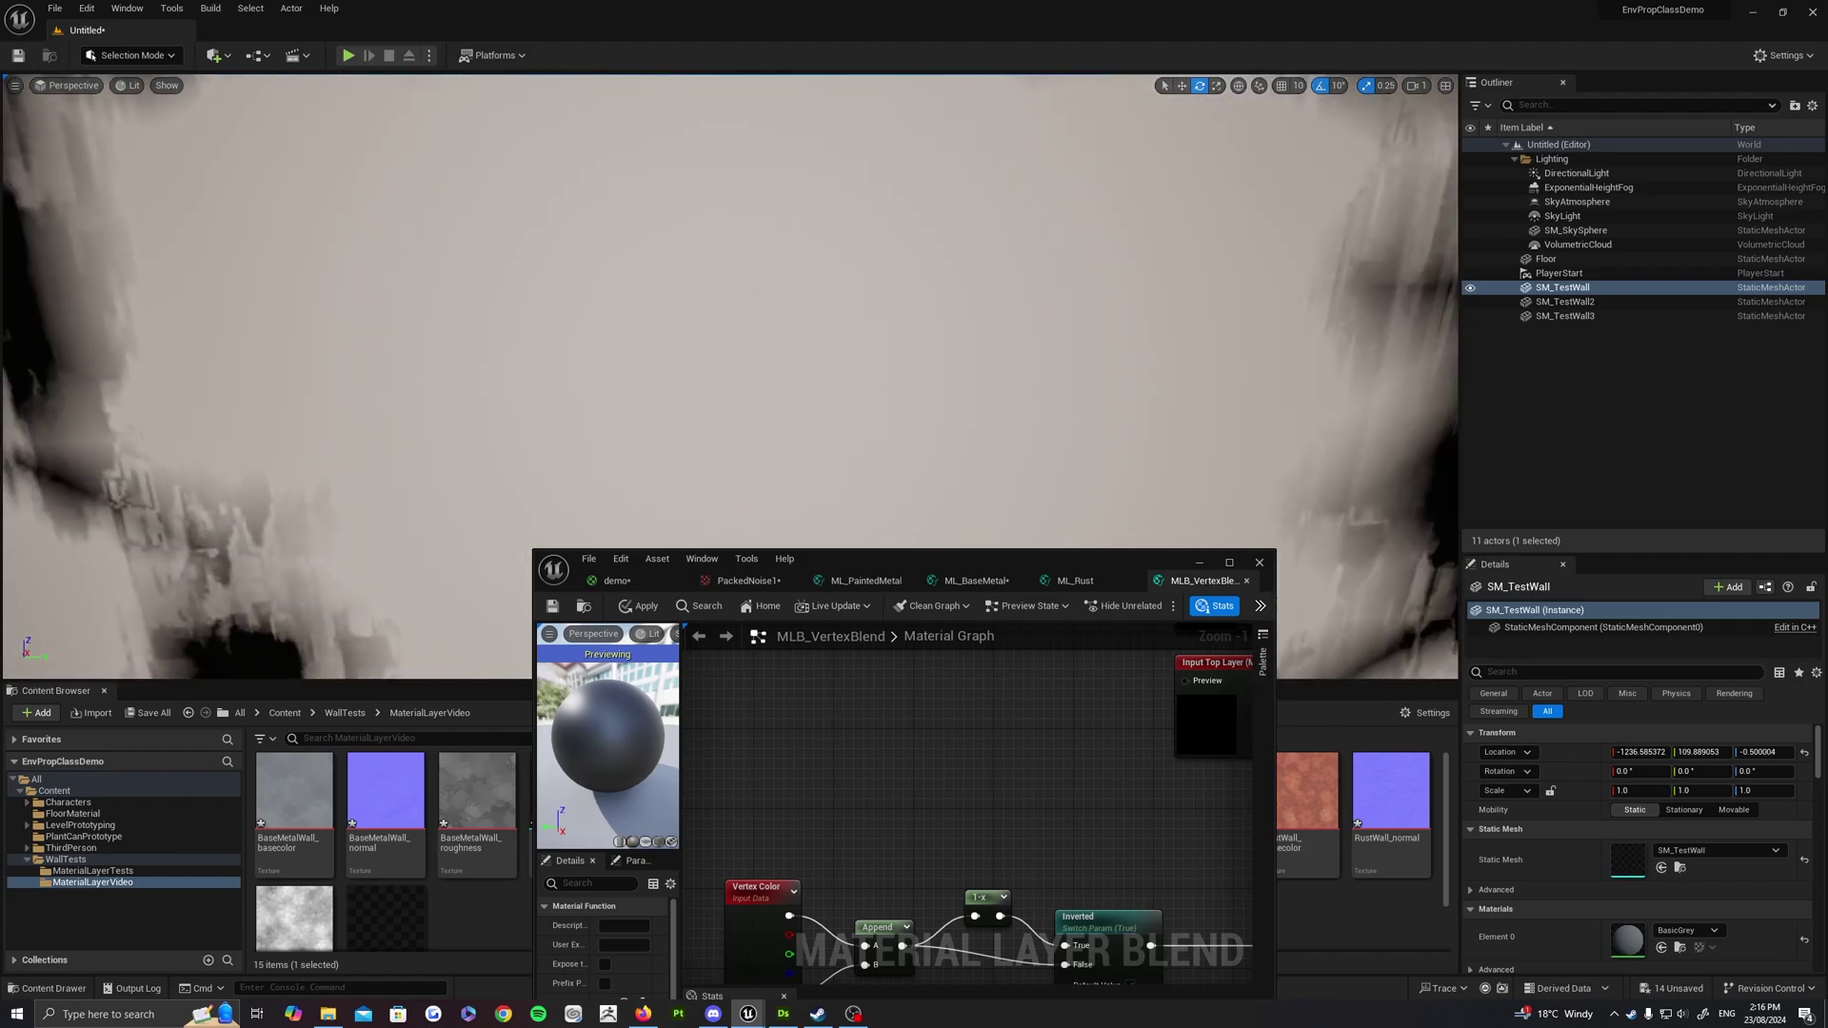
pyautogui.press('s')
pyautogui.moveTo(862, 272); pyautogui.dragTo(548, 271, button='right')
pyautogui.doubleClick(1069, 556)
# Place the NoiseTextureChannel node beneath VertexColour and feed its output into input A of a new Subtract node
pyautogui.moveTo(1268, 415); pyautogui.dragTo(1161, 347, button='right')
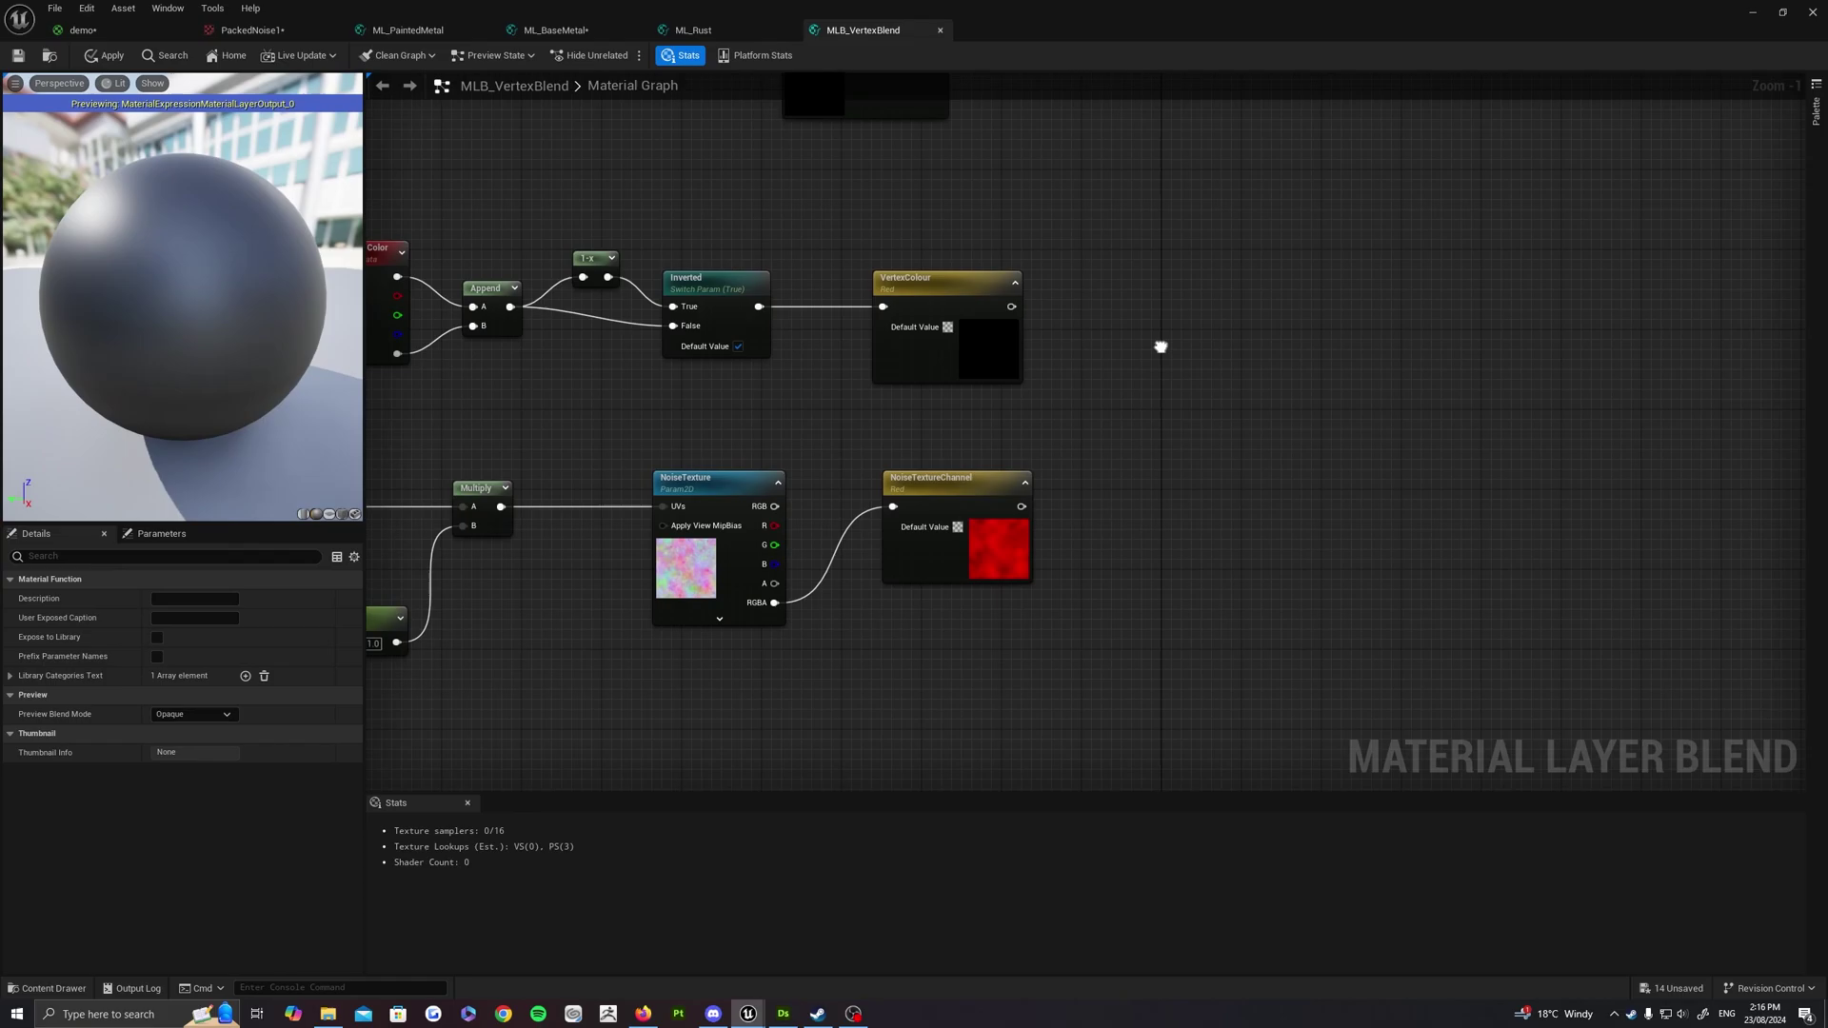
pyautogui.moveTo(1086, 437); pyautogui.dragTo(1156, 404, button='right')
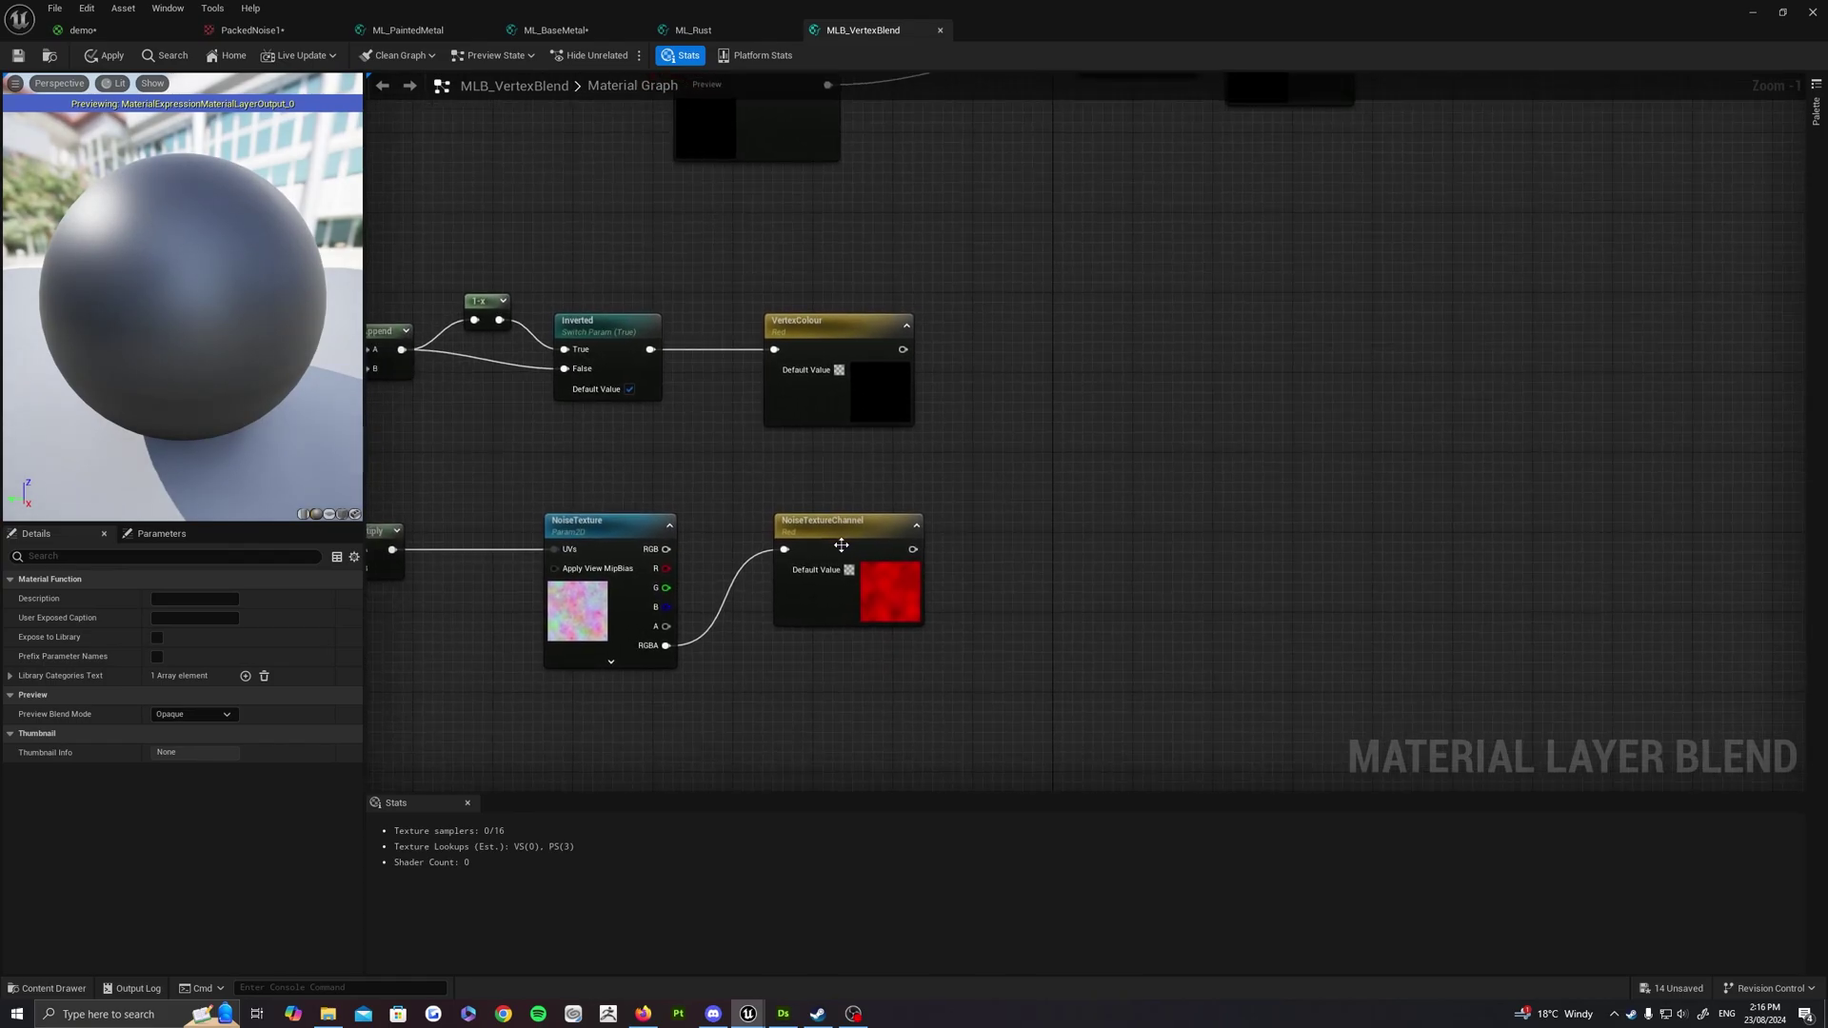
pyautogui.moveTo(843, 541); pyautogui.dragTo(822, 561)
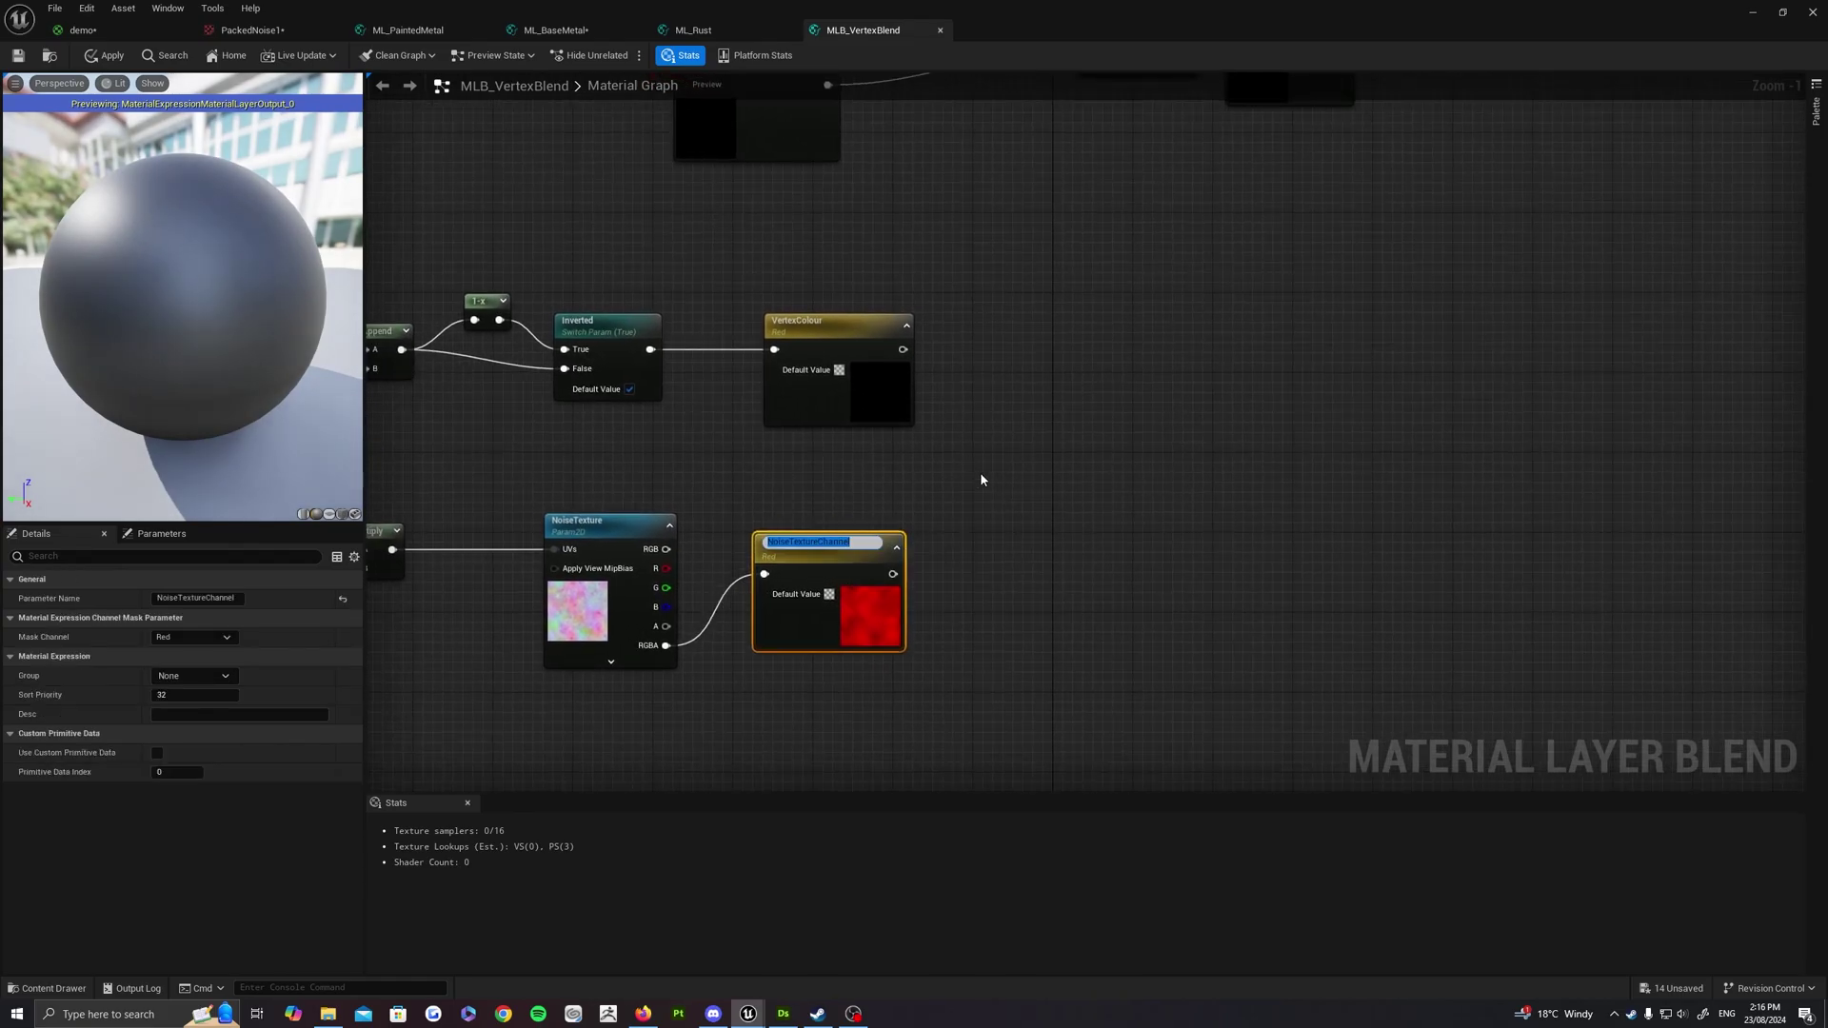
pyautogui.click(970, 545)
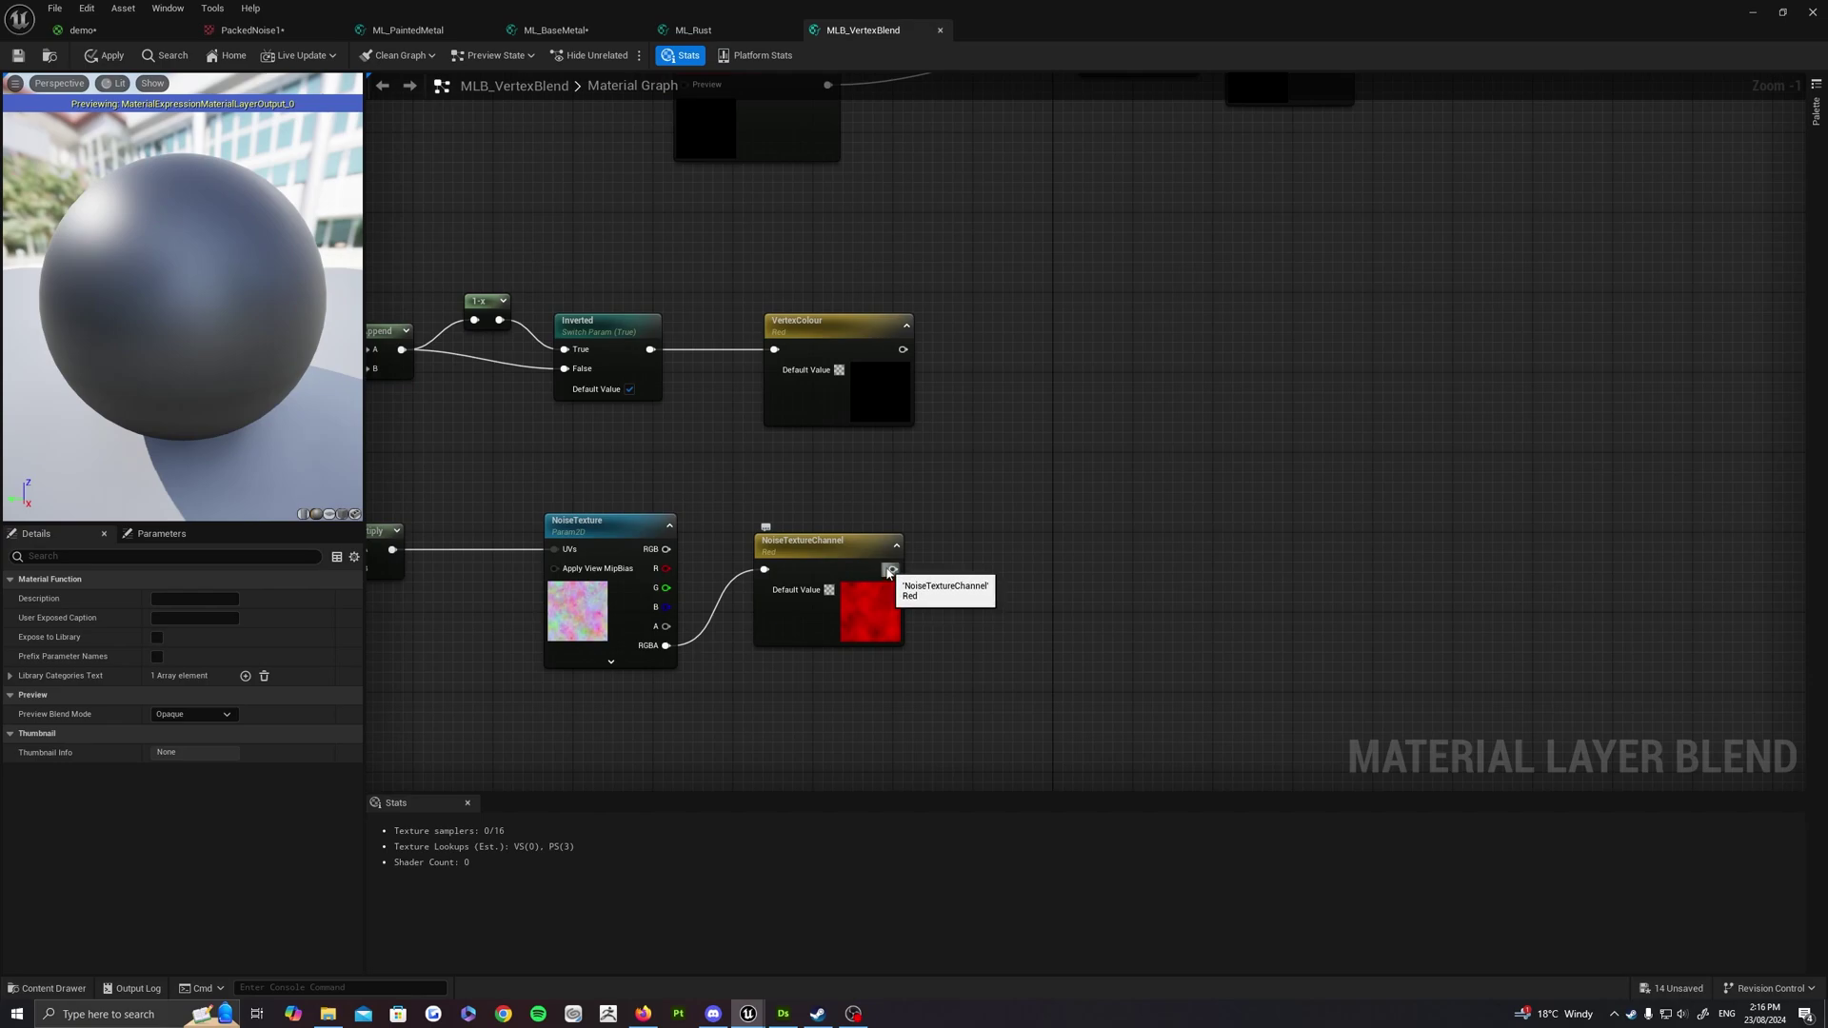
pyautogui.moveTo(662, 511); pyautogui.dragTo(816, 491, button='right')
pyautogui.moveTo(1035, 519); pyautogui.dragTo(963, 529, button='right')
pyautogui.moveTo(975, 559); pyautogui.dragTo(1074, 544)
pyautogui.write('subt')
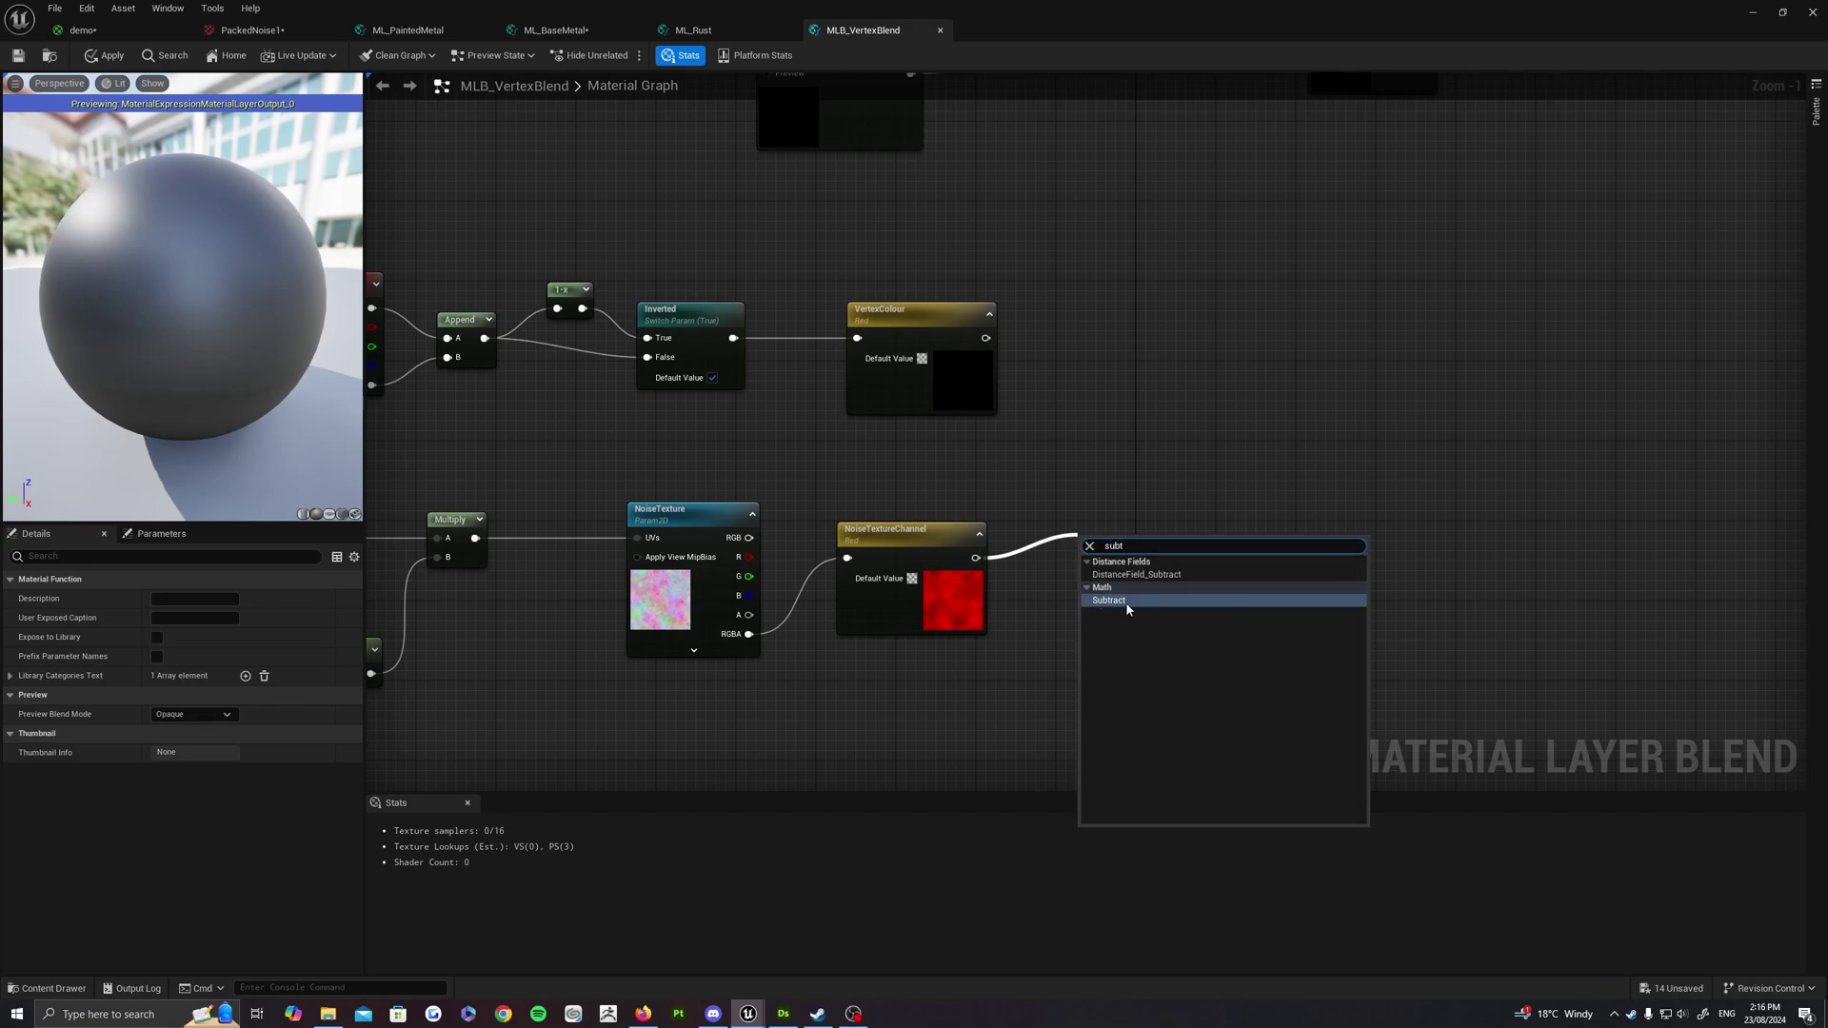
pyautogui.click(1109, 600)
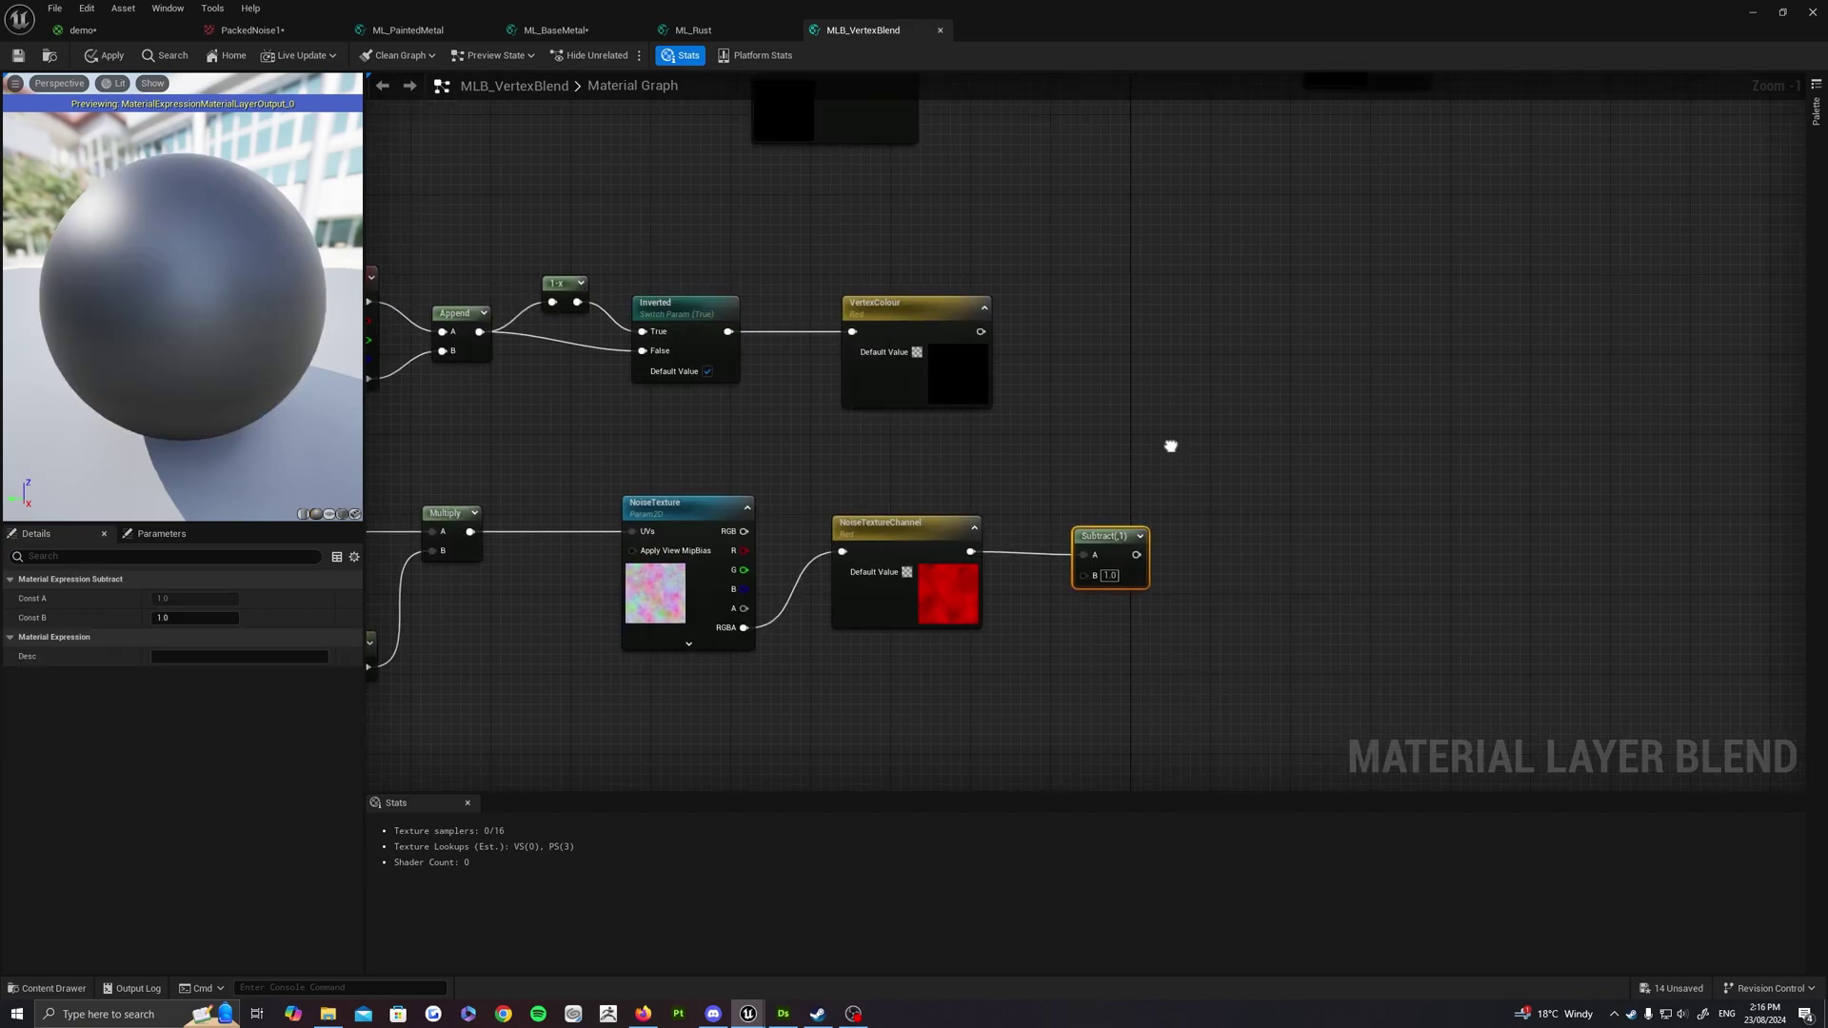
pyautogui.moveTo(1171, 445); pyautogui.dragTo(1145, 432, button='right')
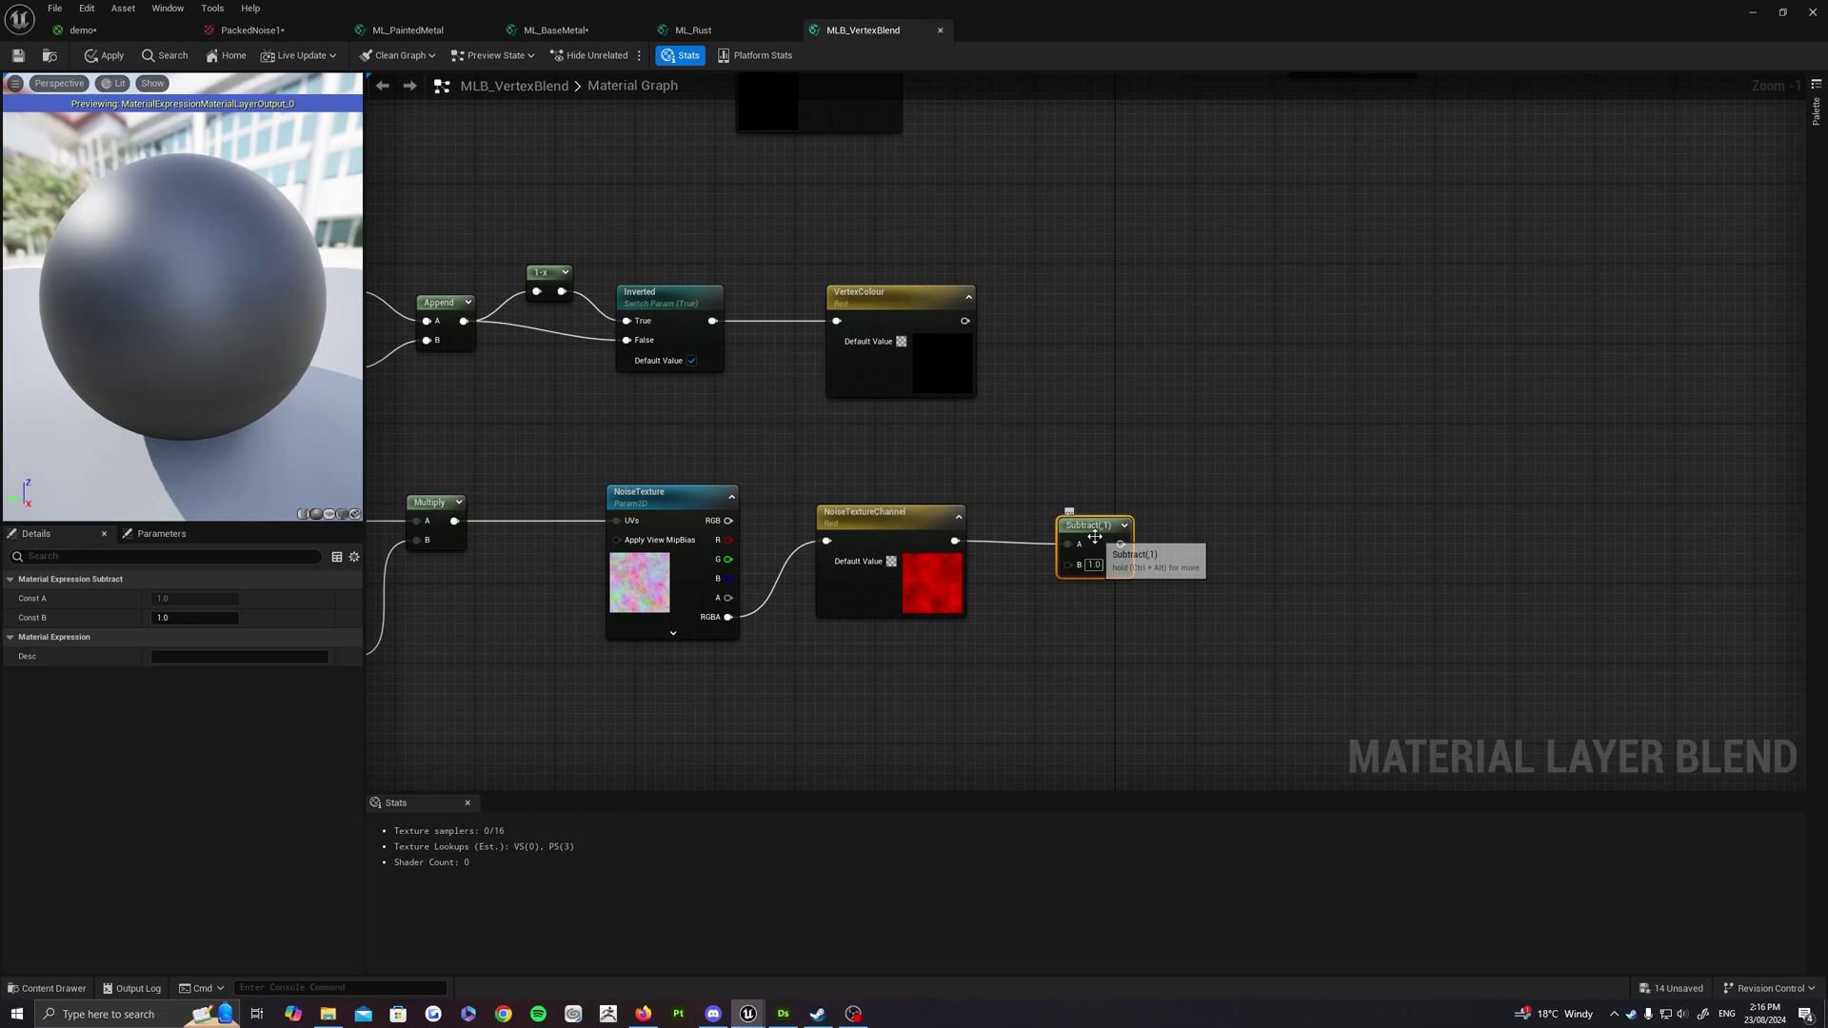
# Add a Multiply node fed by the VertexColour mask's output and set its B value to 2.0
pyautogui.moveTo(1210, 370); pyautogui.dragTo(1098, 425, button='right')
pyautogui.moveTo(927, 428); pyautogui.dragTo(982, 485, button='right')
pyautogui.scroll(1, 981, 483)
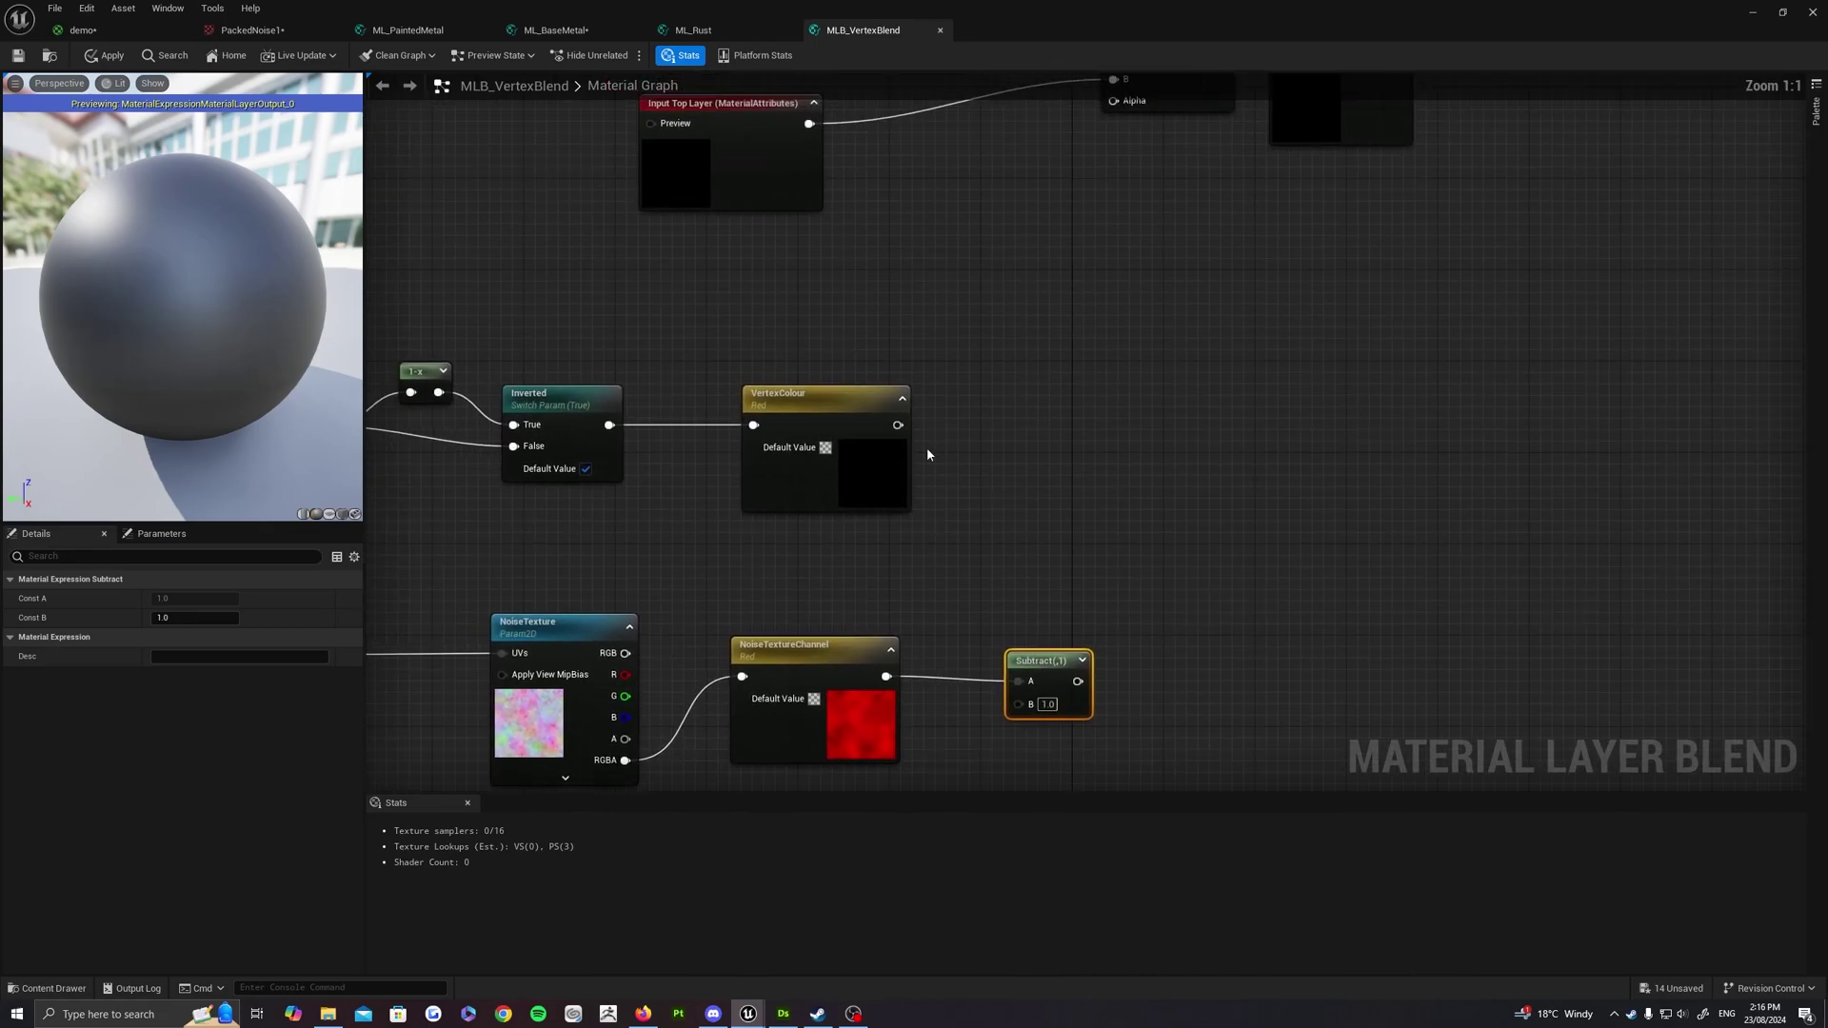
pyautogui.moveTo(896, 427); pyautogui.dragTo(1006, 428)
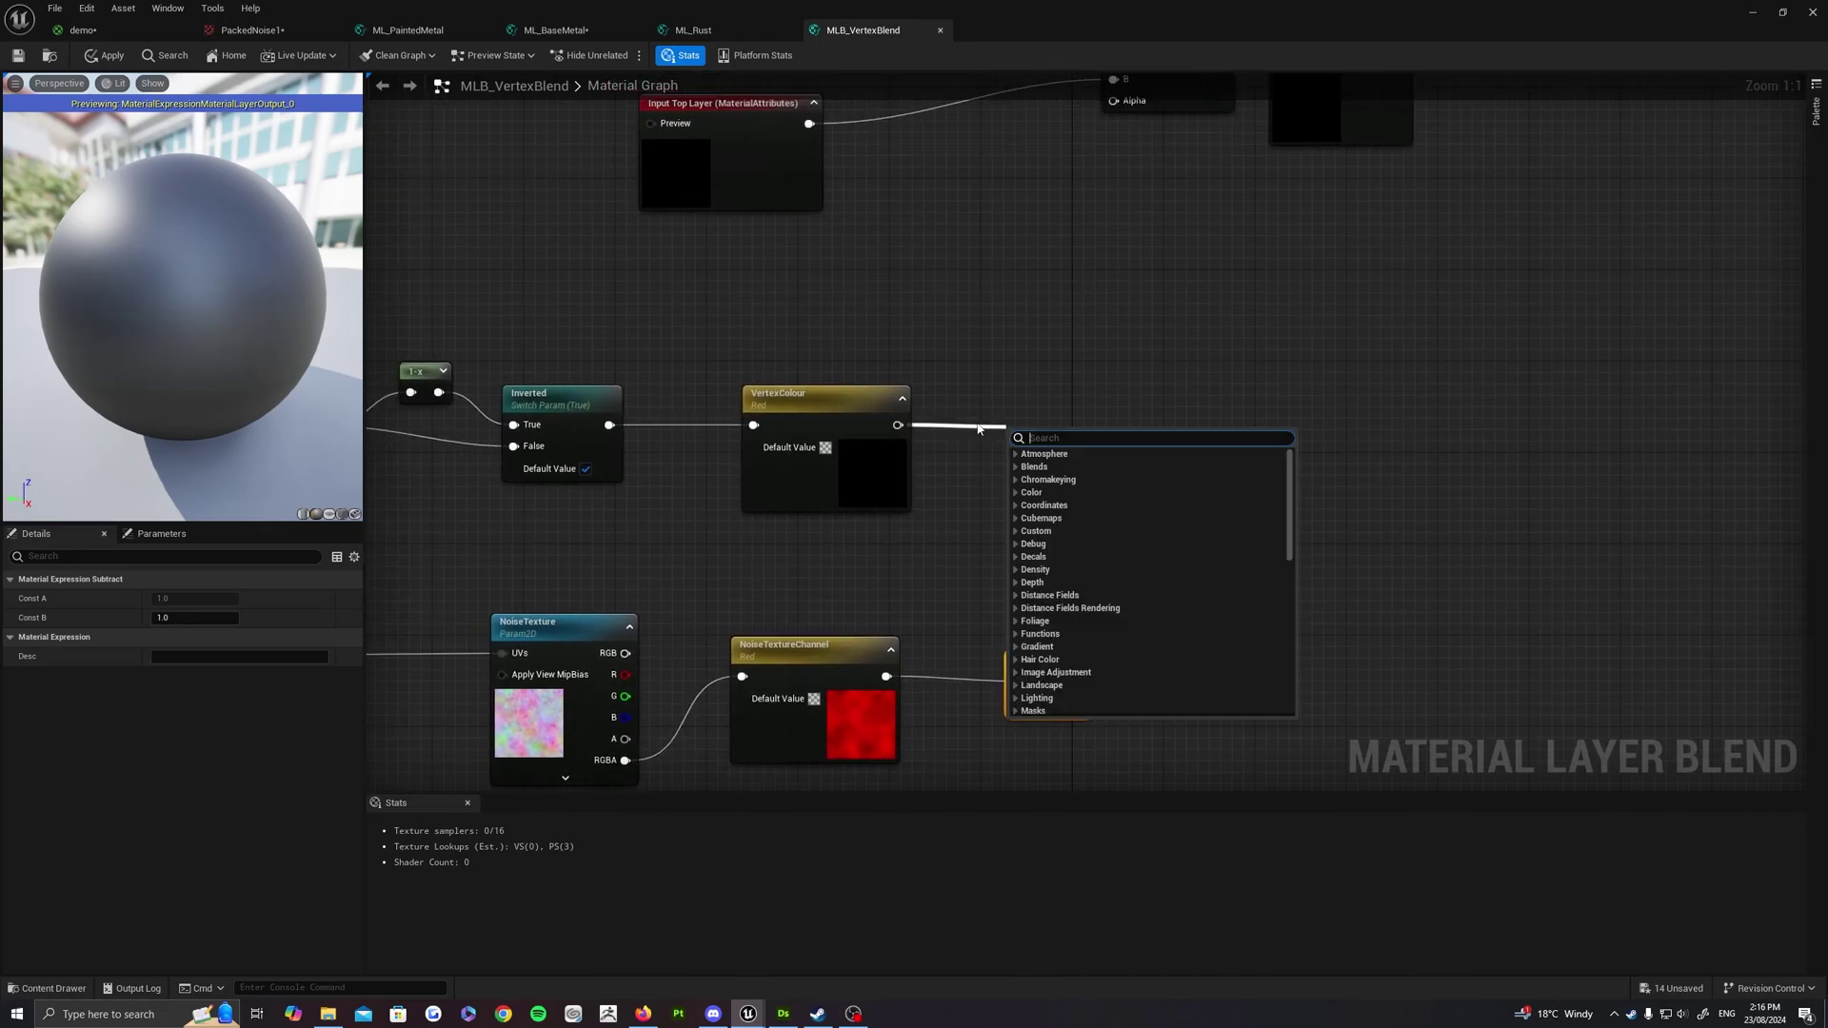
pyautogui.write('mult')
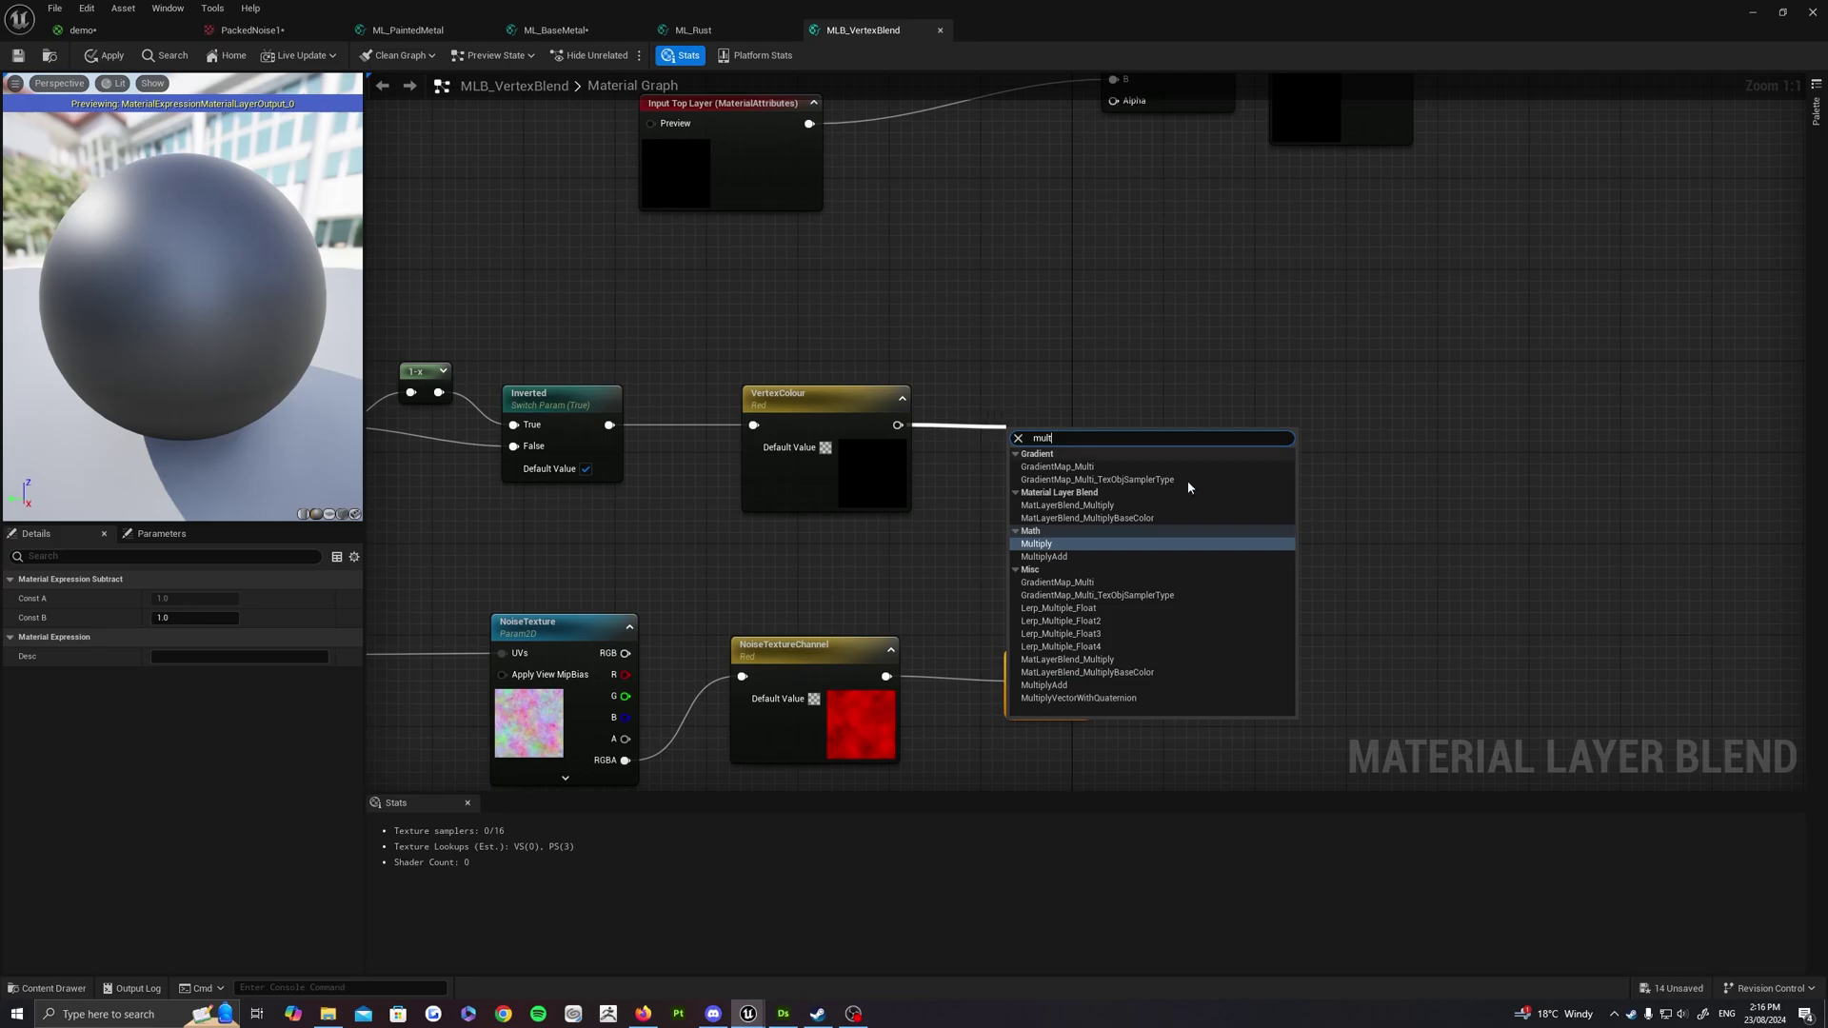
pyautogui.click(1035, 543)
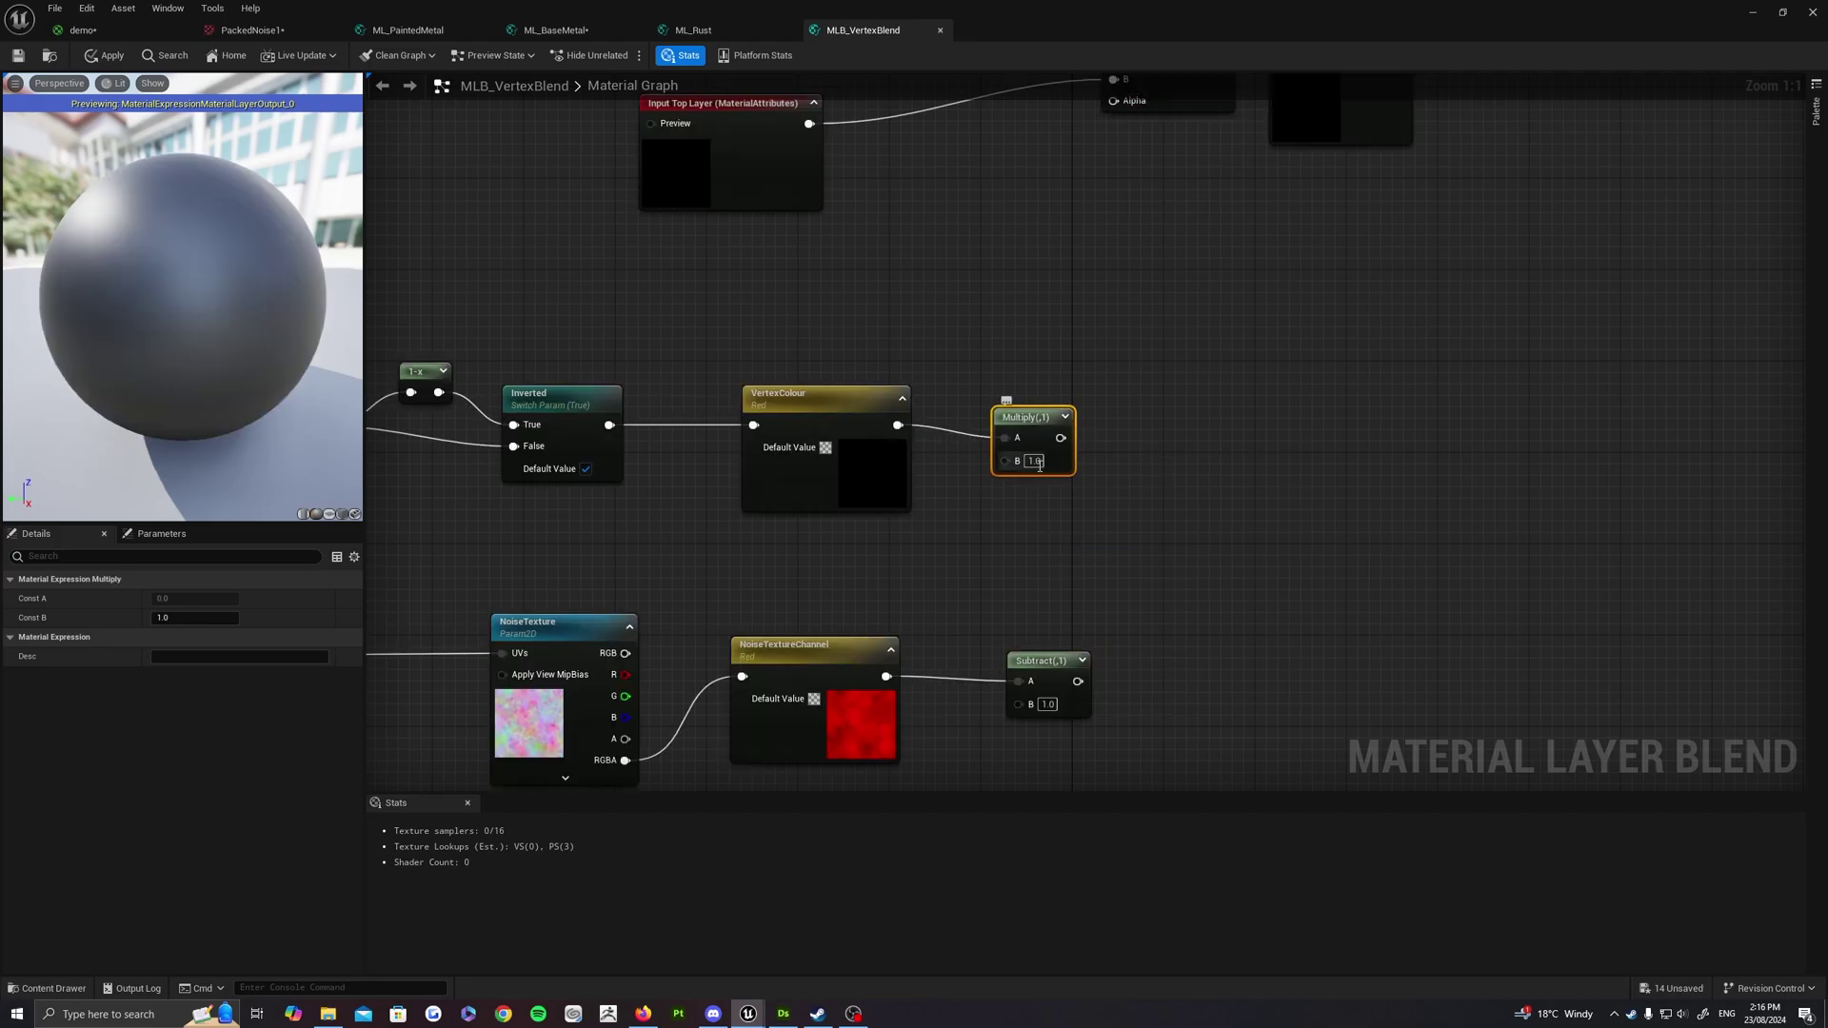
pyautogui.write('0')
pyautogui.press('Return')
pyautogui.moveTo(869, 701); pyautogui.dragTo(893, 665, button='right')
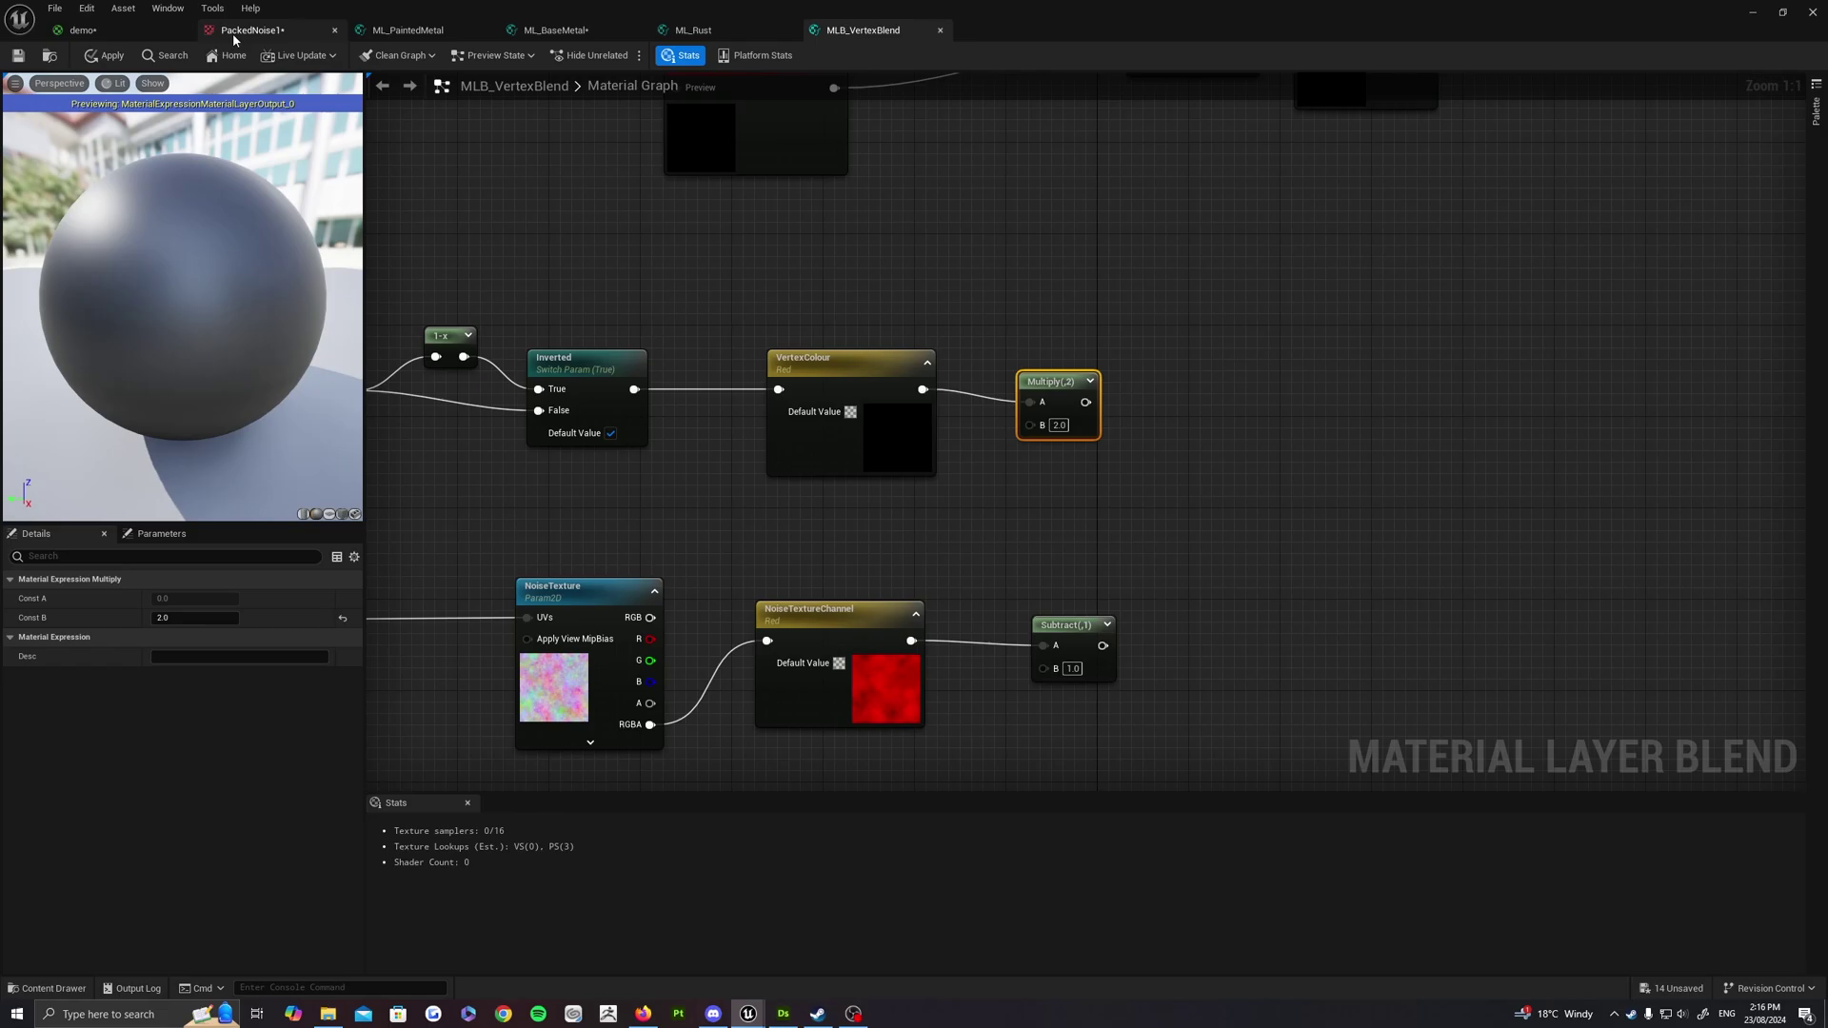
# Add an Add node combining the Multiply output in A with the Subtract output in B, and place it between the two chains
pyautogui.moveTo(1143, 473); pyautogui.dragTo(1035, 454, button='right')
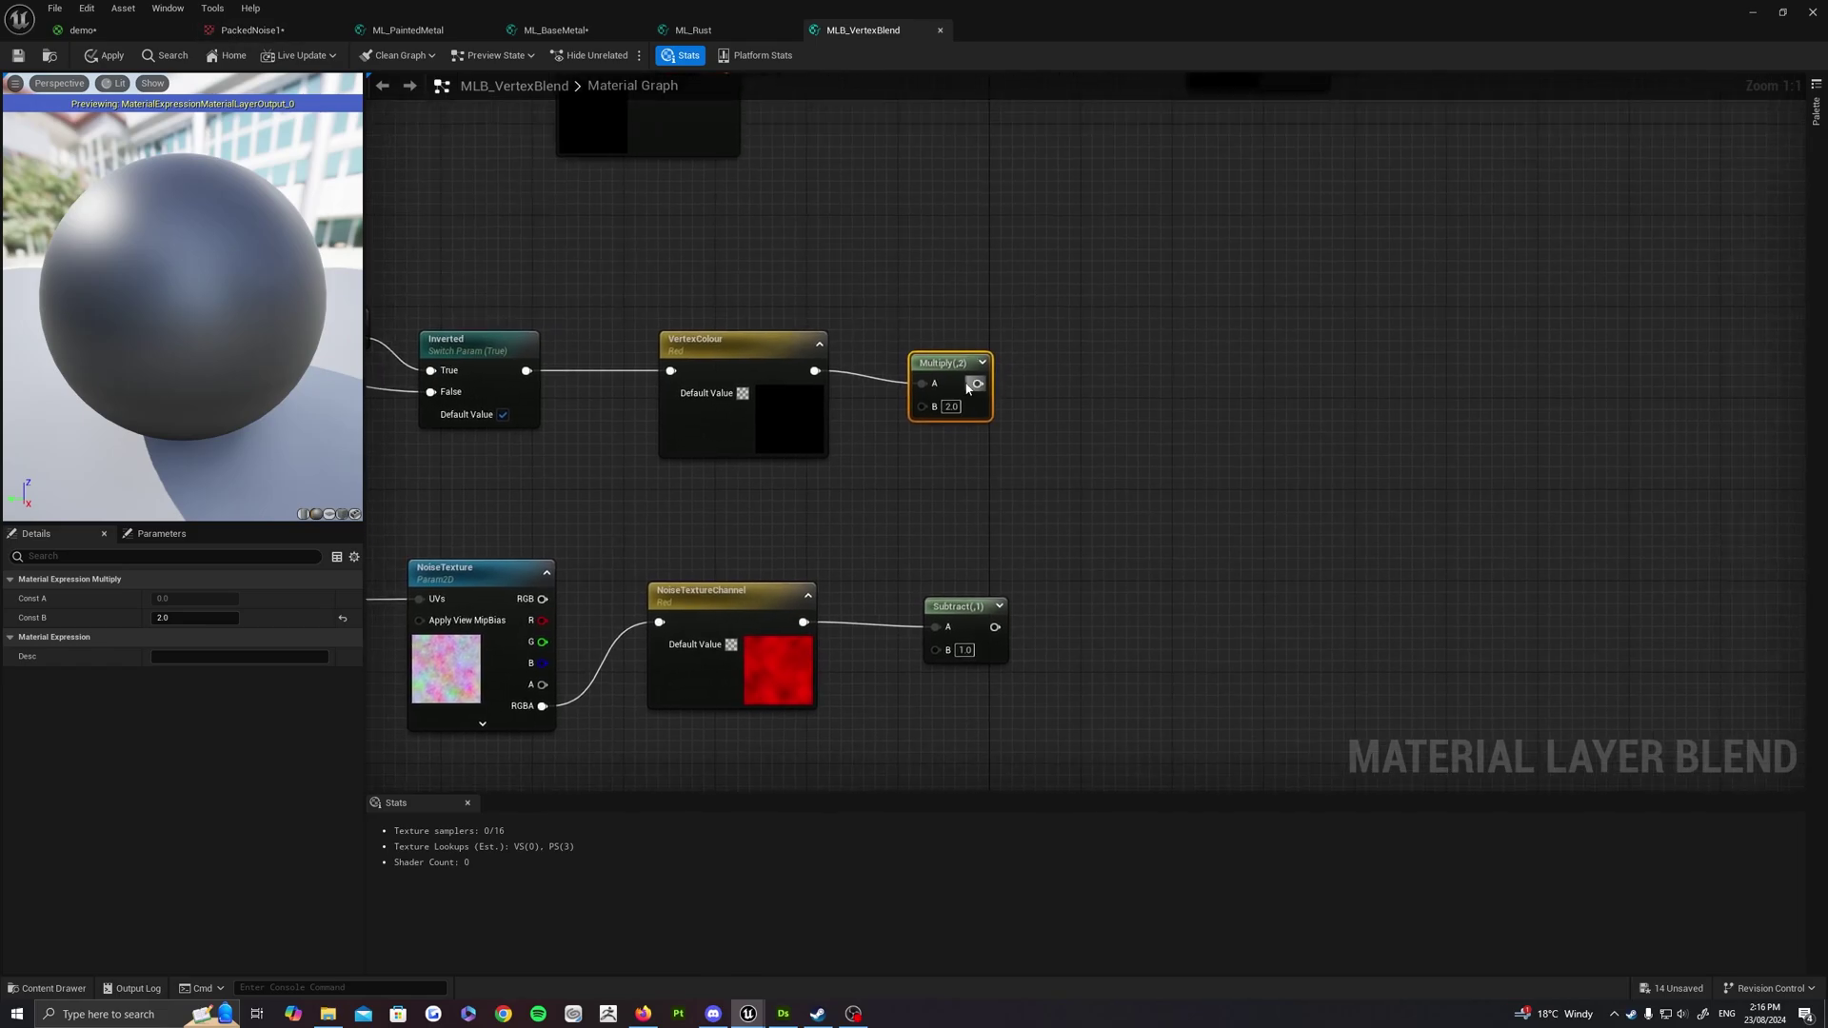
pyautogui.moveTo(976, 383); pyautogui.dragTo(1044, 407)
pyautogui.write('add')
pyautogui.click(1091, 488)
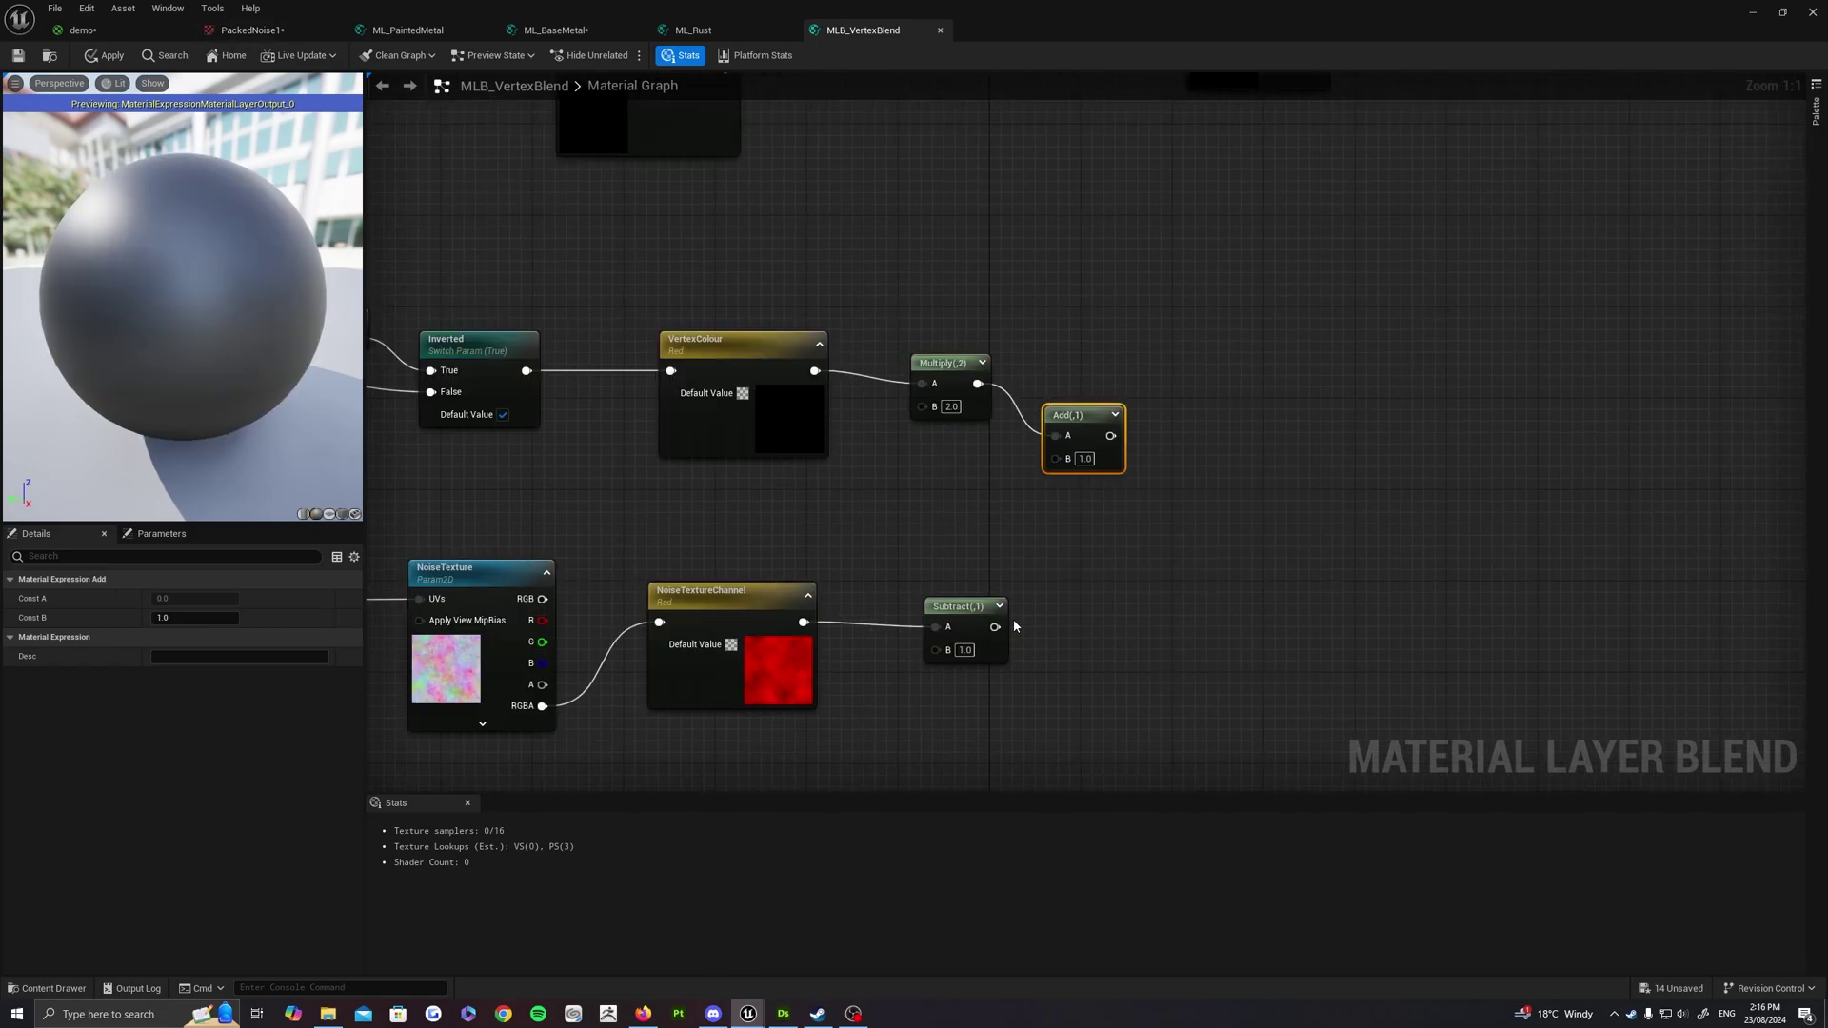
pyautogui.click(980, 623)
pyautogui.moveTo(980, 623); pyautogui.dragTo(1056, 458)
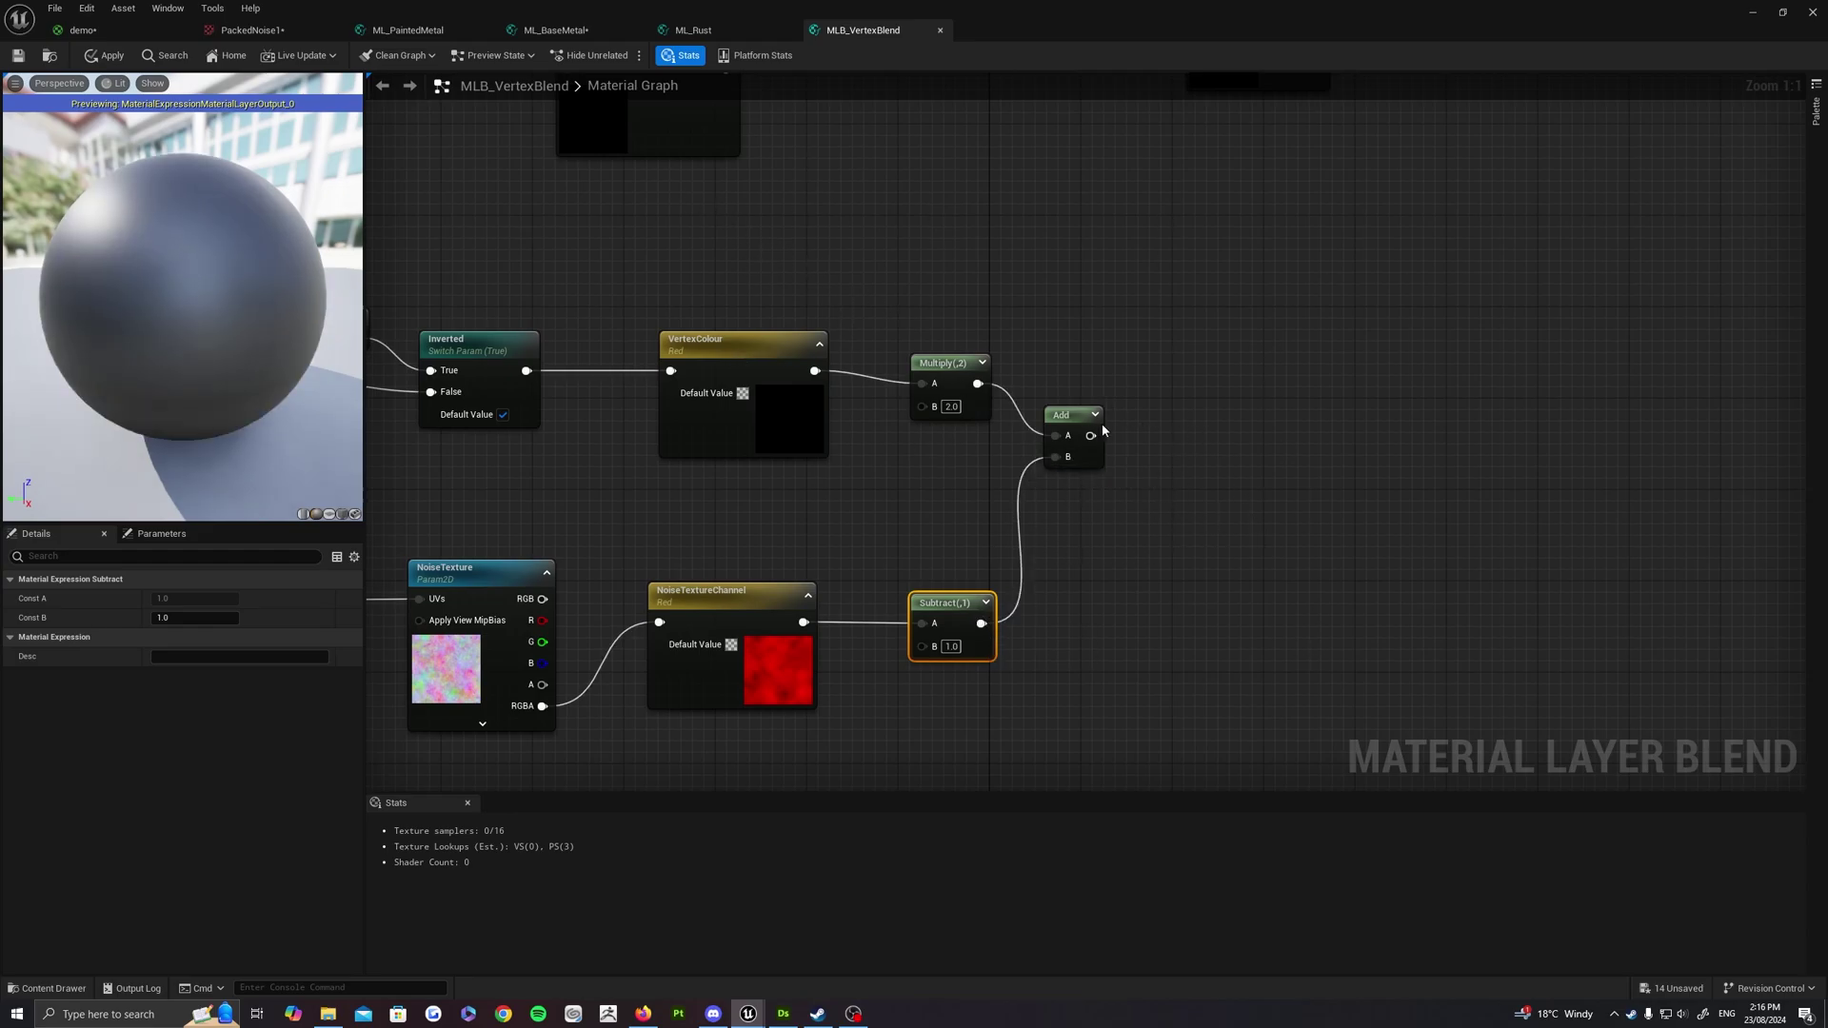
pyautogui.moveTo(1102, 430); pyautogui.dragTo(1117, 481)
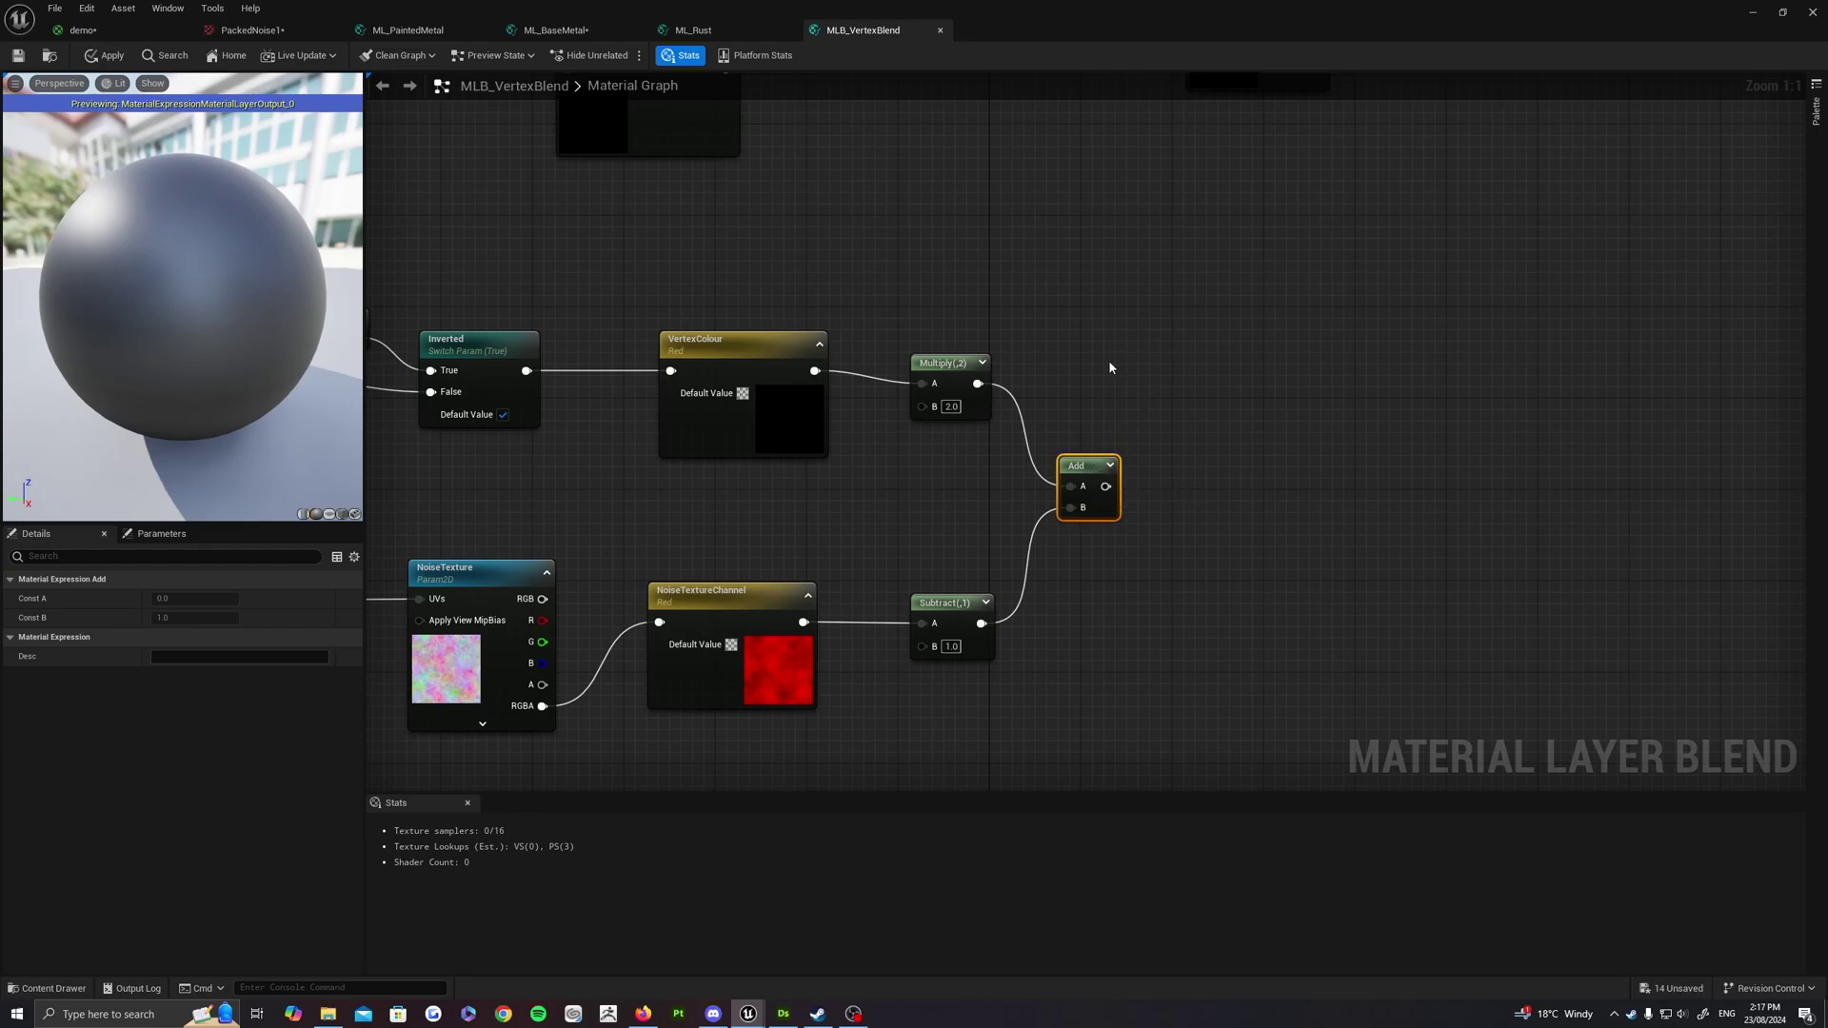
pyautogui.scroll(-3, 1212, 412)
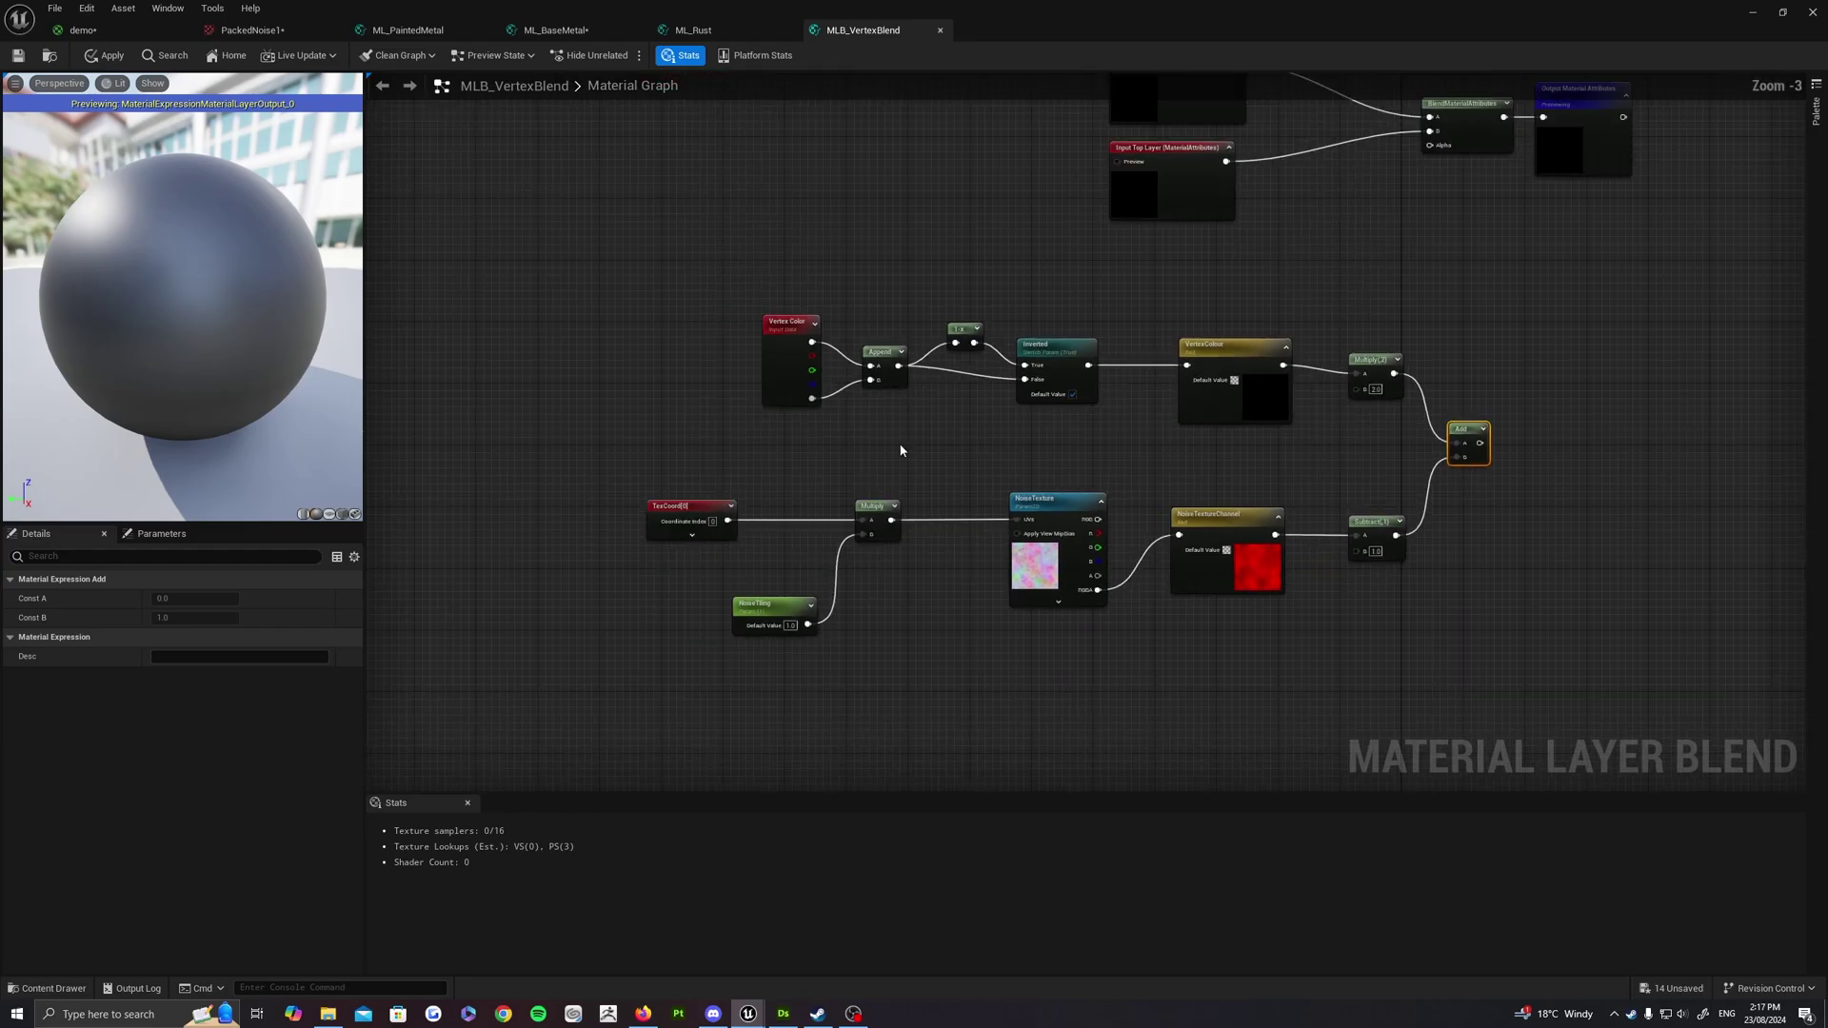
# Move all vertex colour and noise mask nodes, through the Add node, away from beneath the blend output nodes
pyautogui.moveTo(490, 306); pyautogui.dragTo(1396, 641)
pyautogui.moveTo(1462, 421); pyautogui.dragTo(1247, 398)
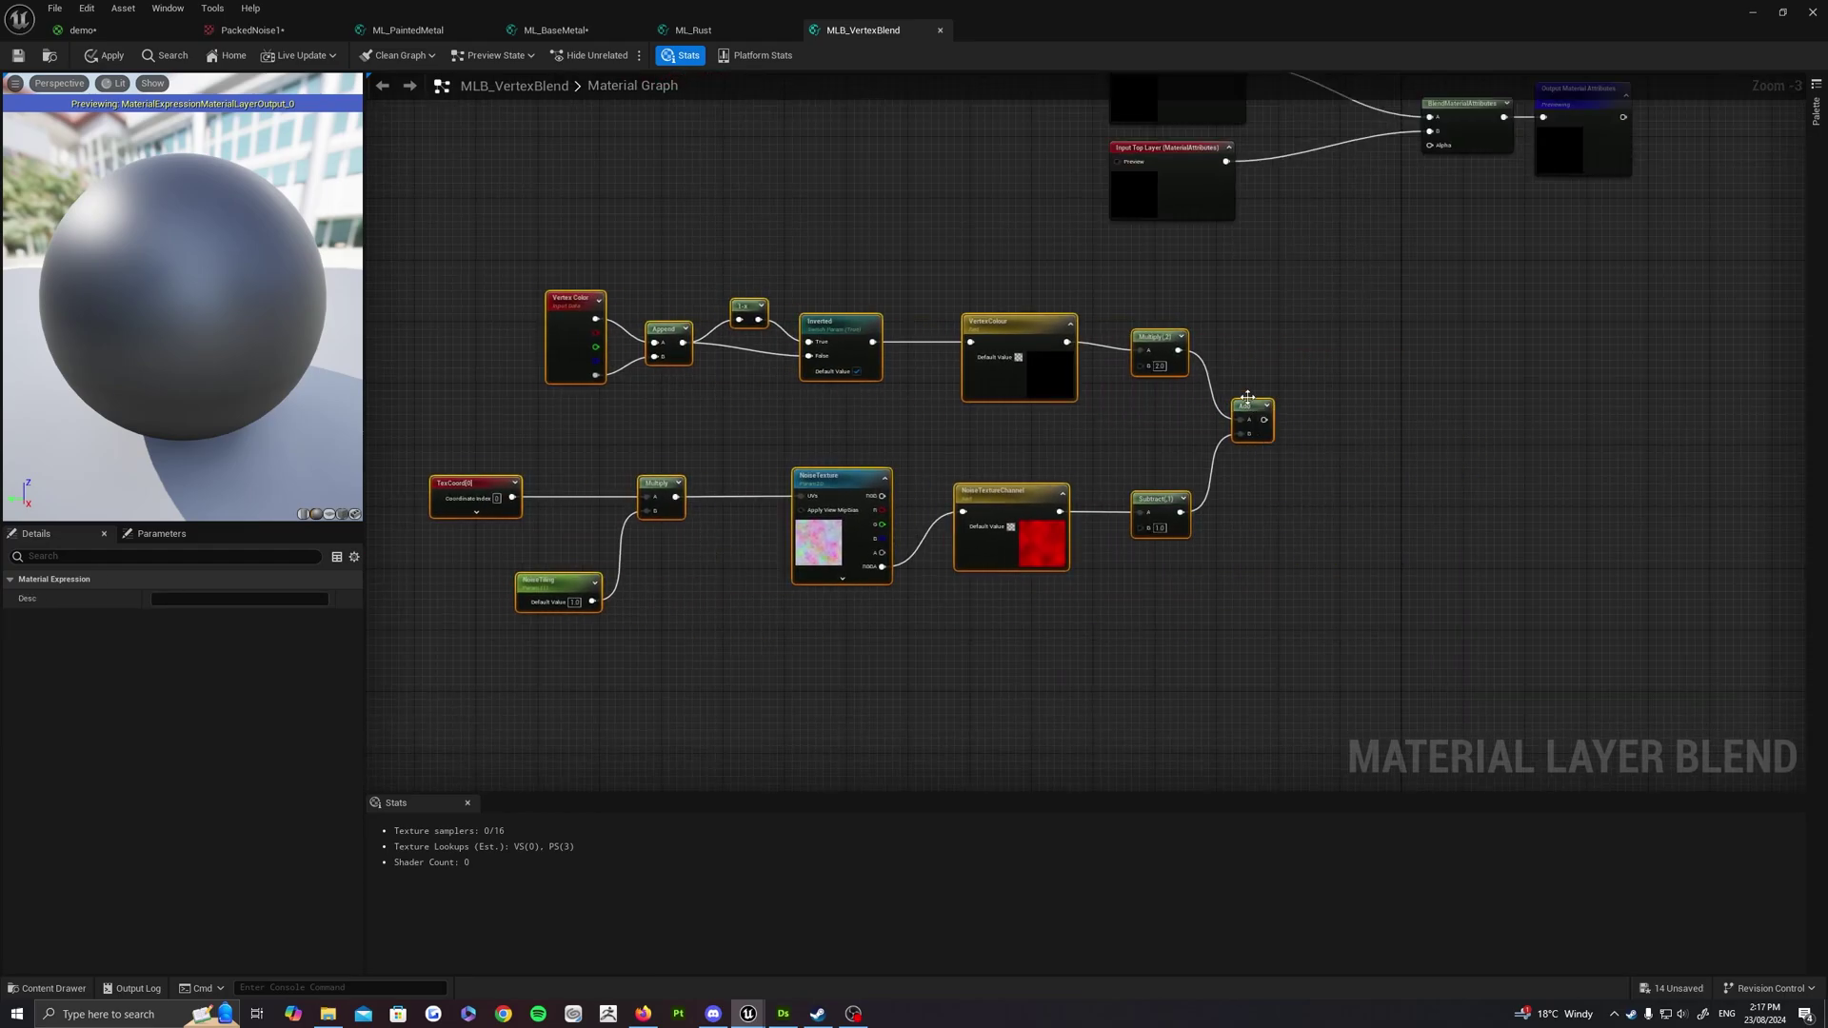
pyautogui.click(1204, 367)
pyautogui.scroll(3, 1151, 416)
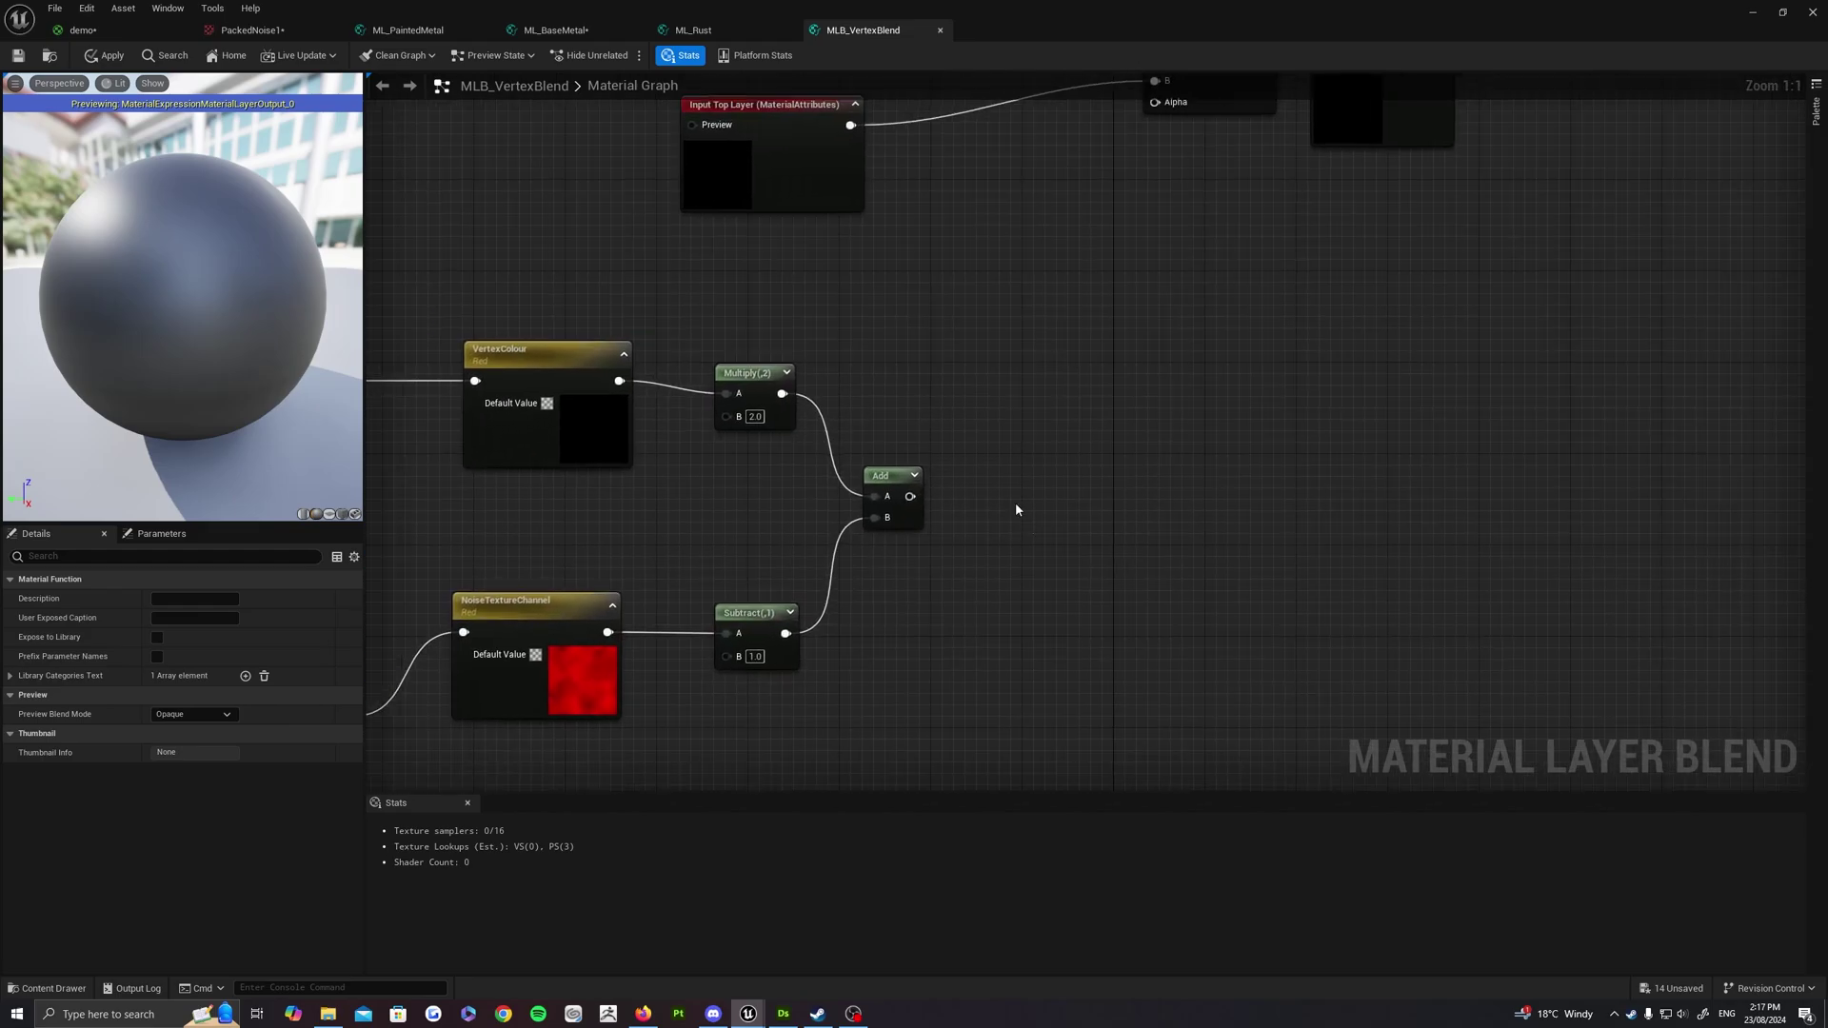
pyautogui.moveTo(911, 496); pyautogui.dragTo(978, 499)
pyautogui.write('sat')
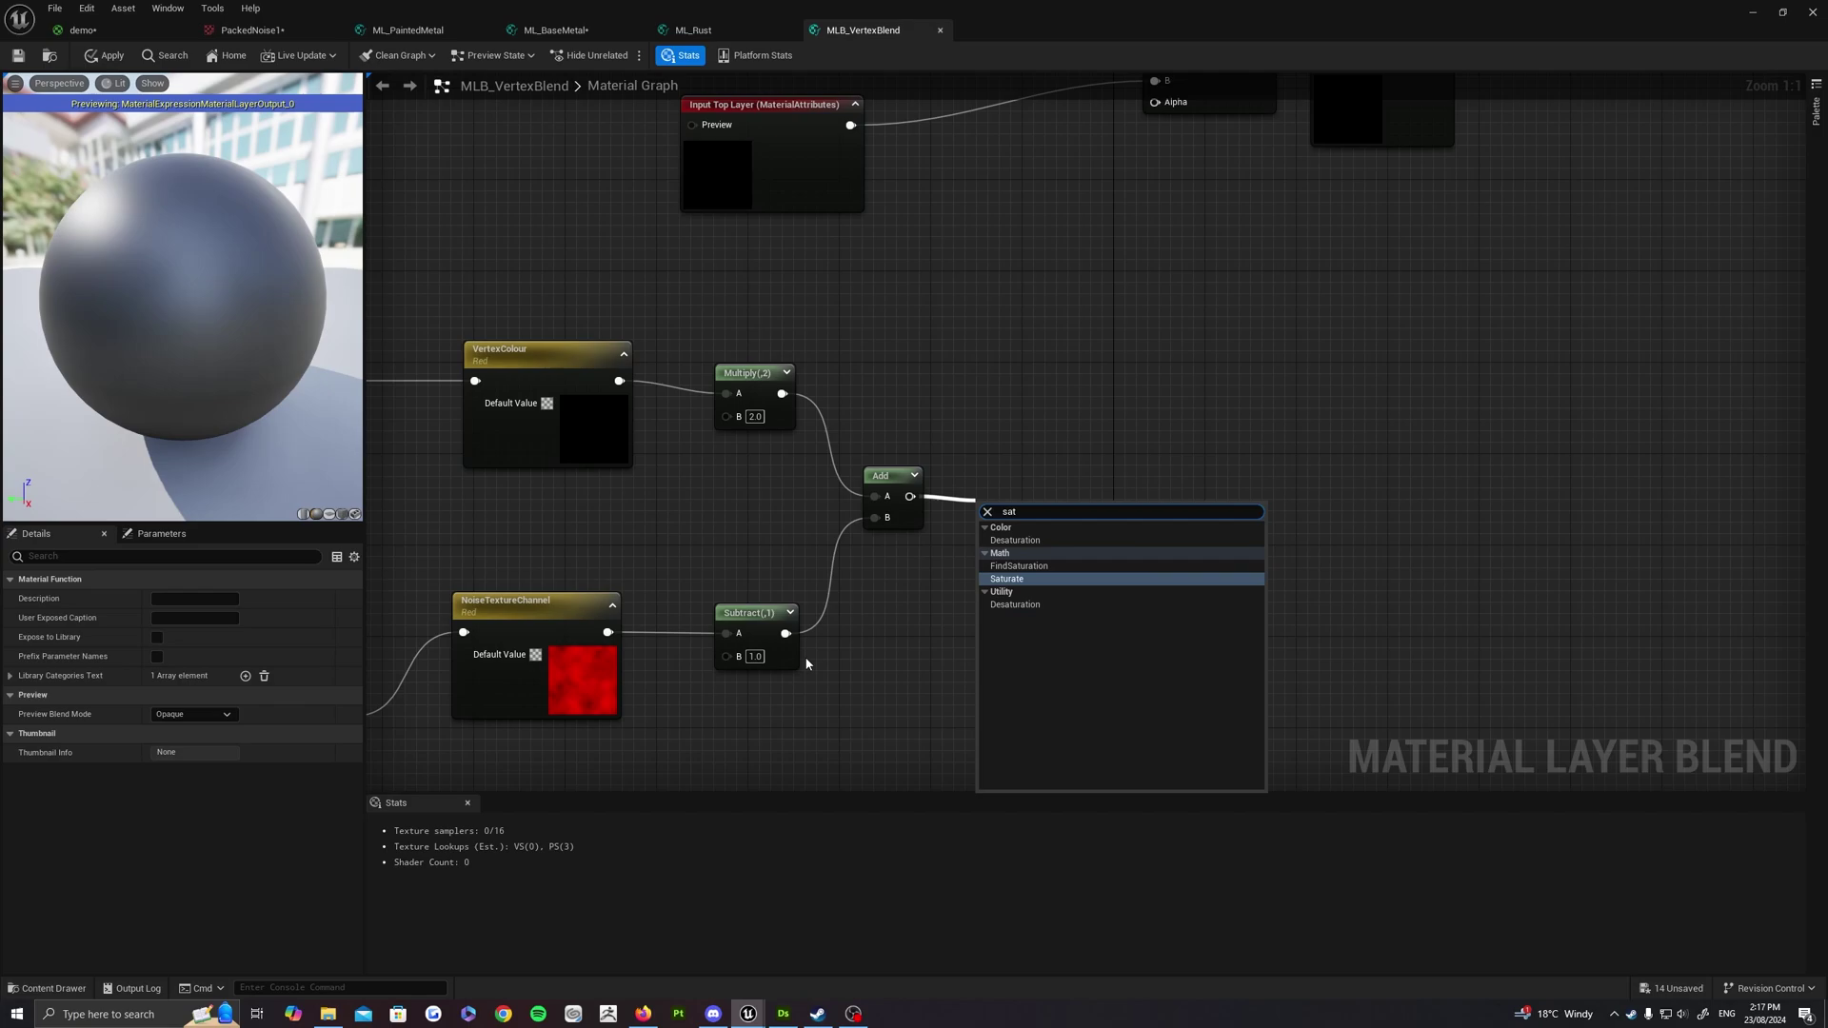
pyautogui.press('Return')
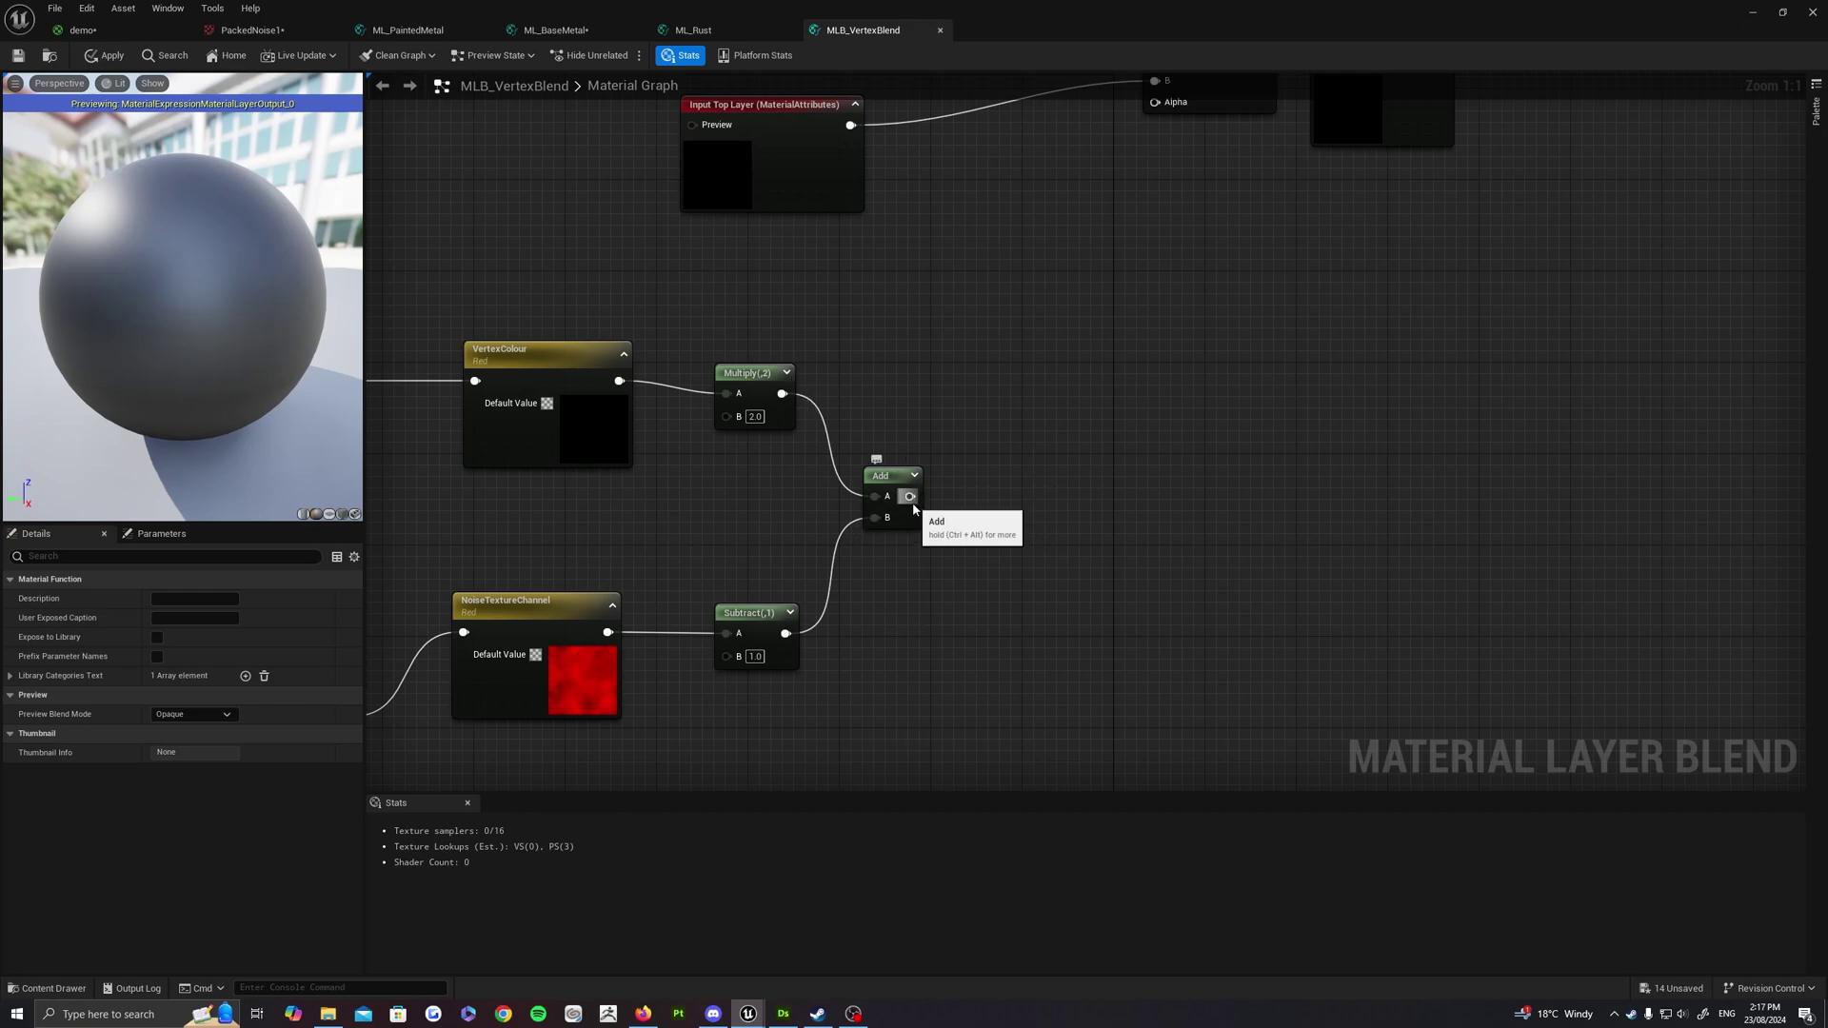
# Add a Saturate node fed by the Add node's output and place it close beside the Add node
pyautogui.moveTo(909, 495); pyautogui.dragTo(1009, 479)
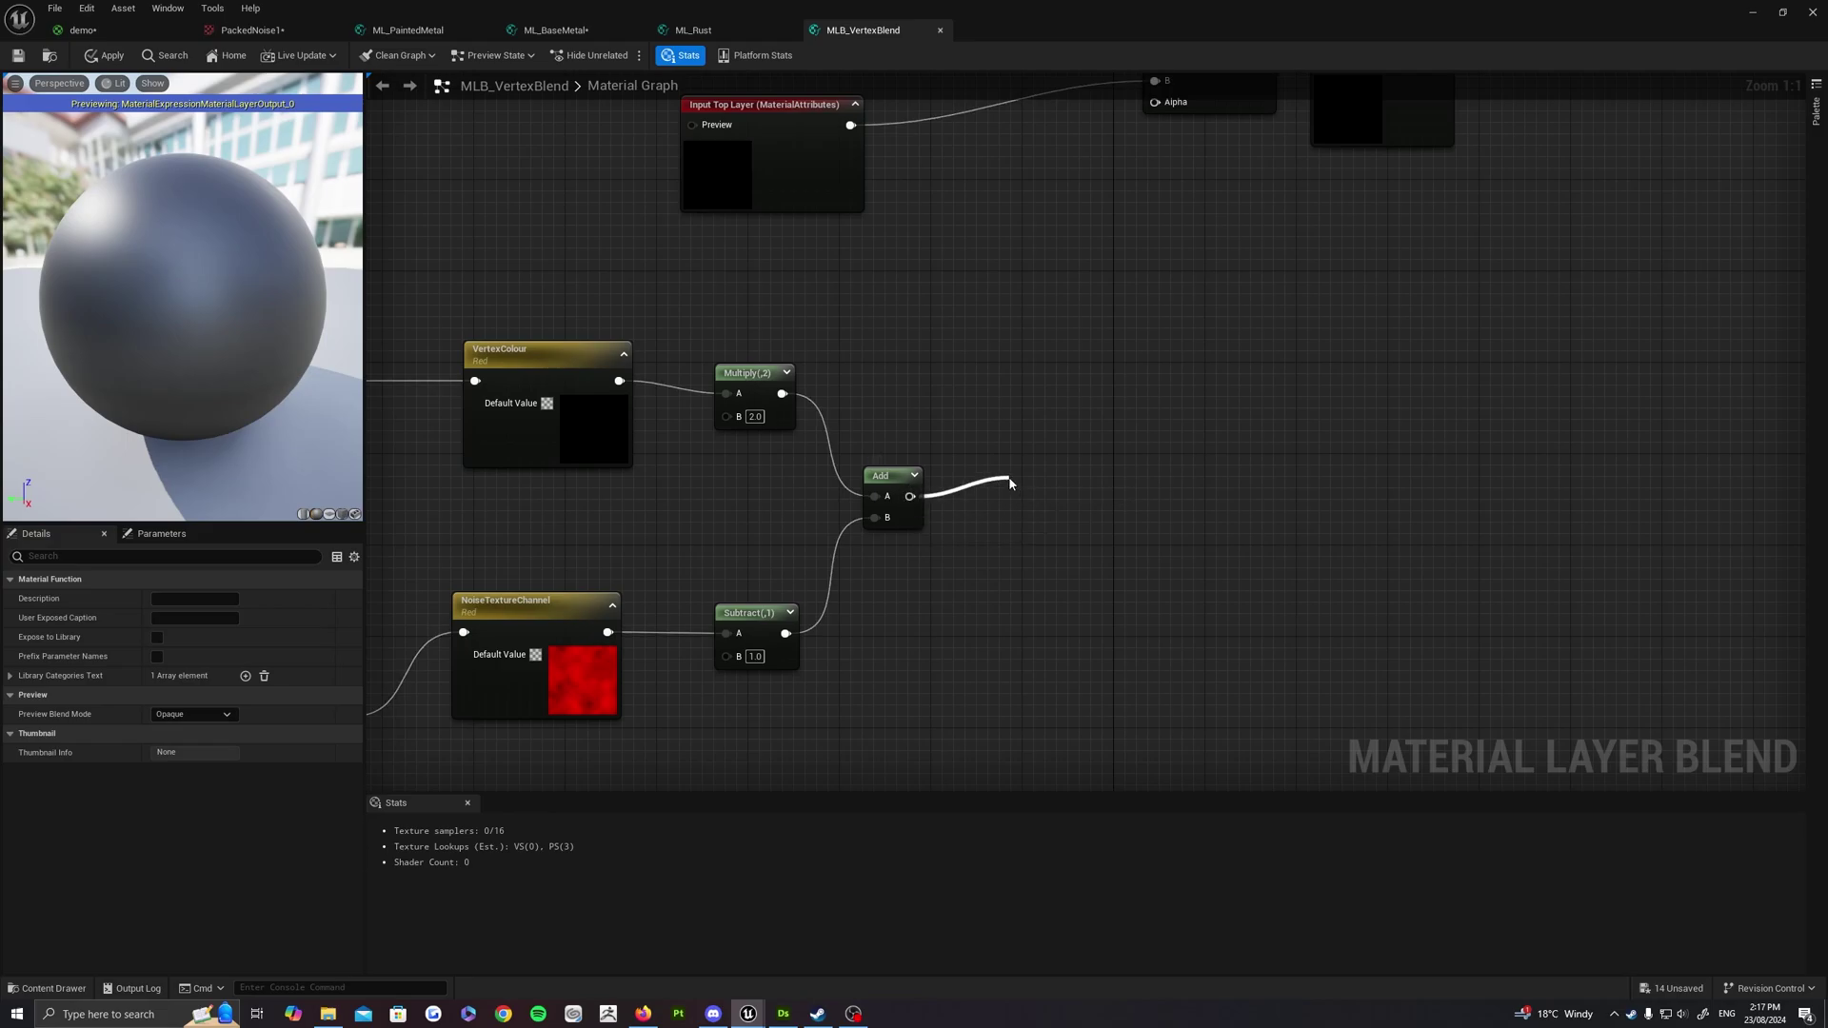
pyautogui.write('satu')
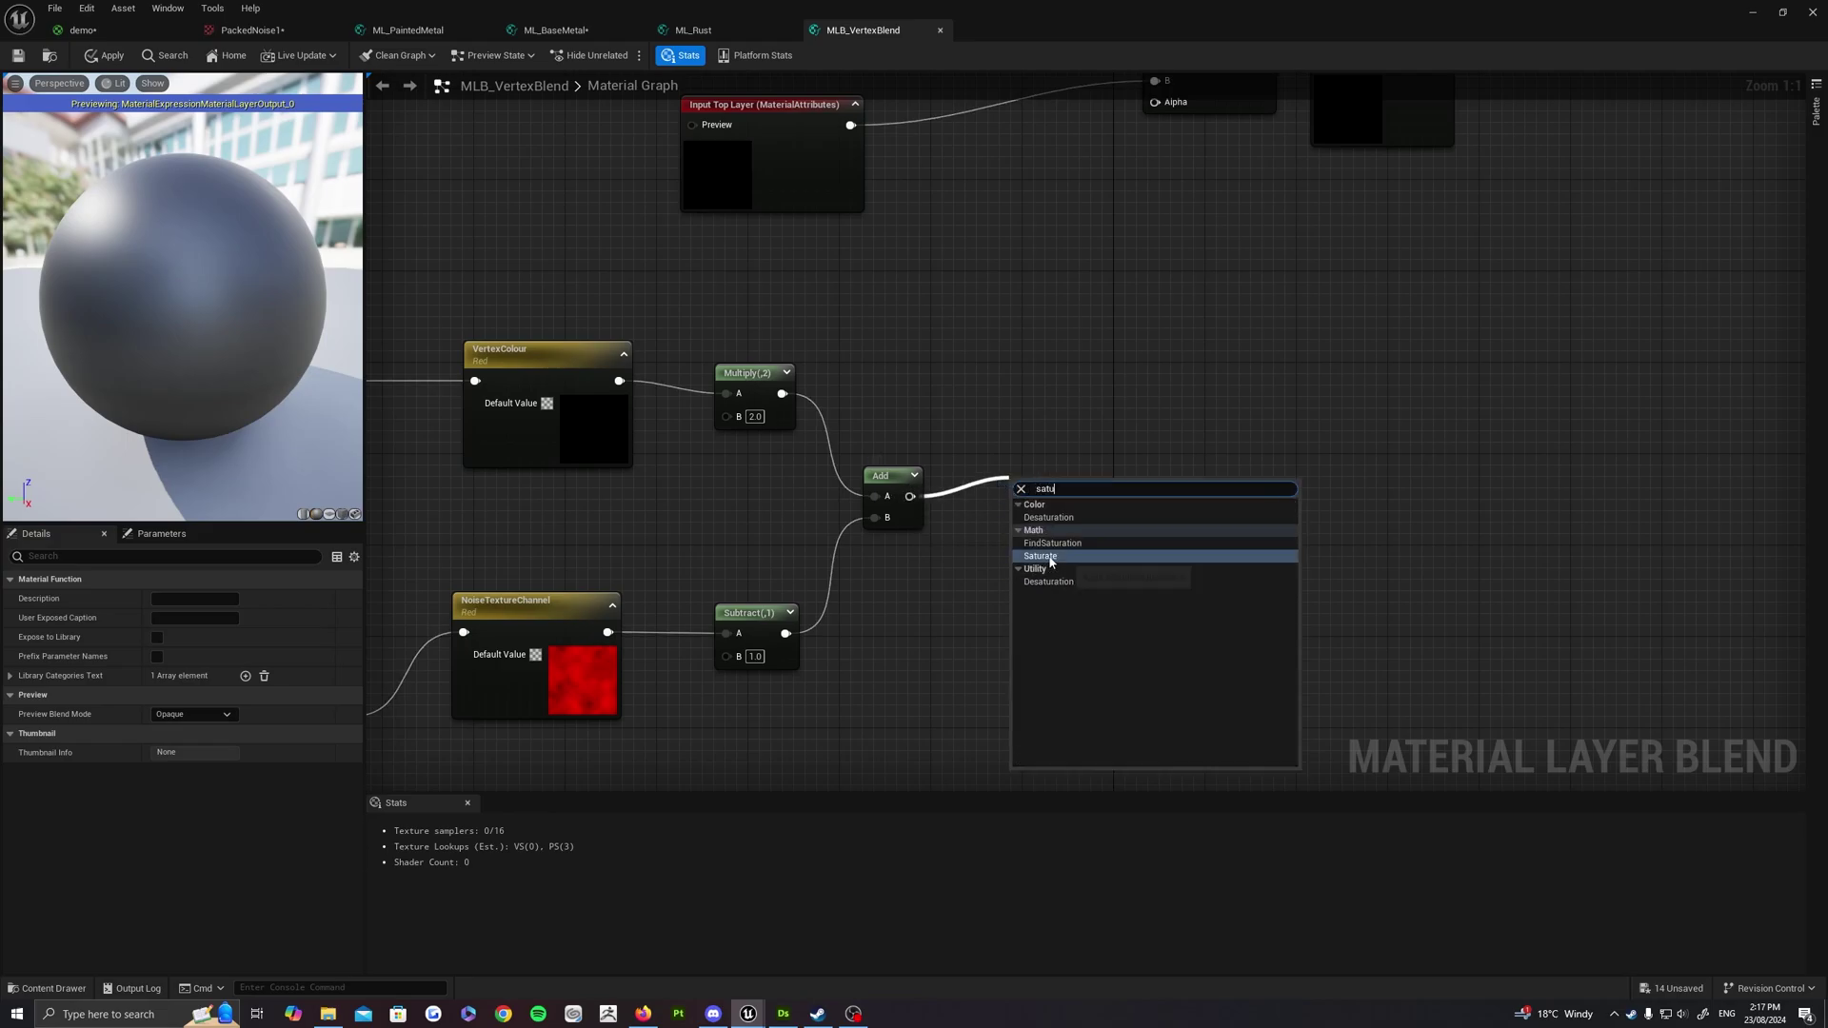
pyautogui.click(1040, 556)
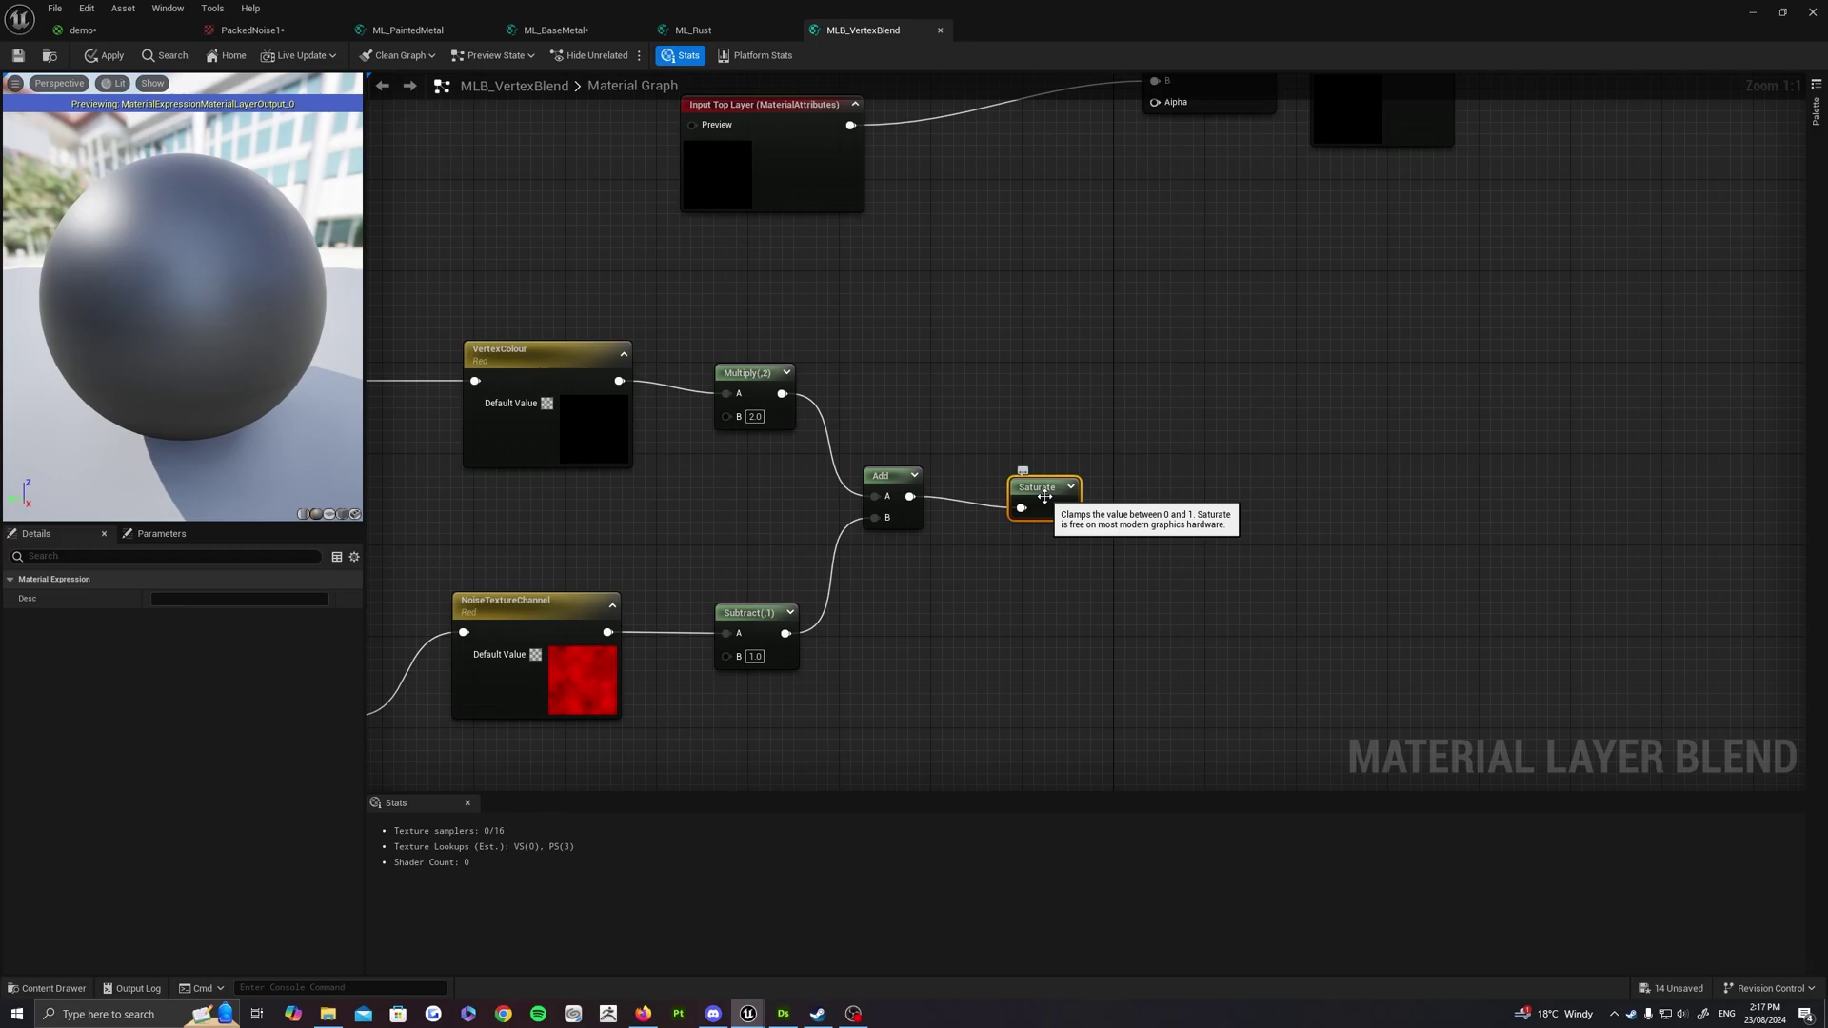
pyautogui.moveTo(1045, 496); pyautogui.dragTo(1000, 485)
# Add a CheapContrast node with its In fed by the Saturate output, and align it level with the Saturate node
pyautogui.moveTo(1154, 444); pyautogui.dragTo(1047, 534, button='right')
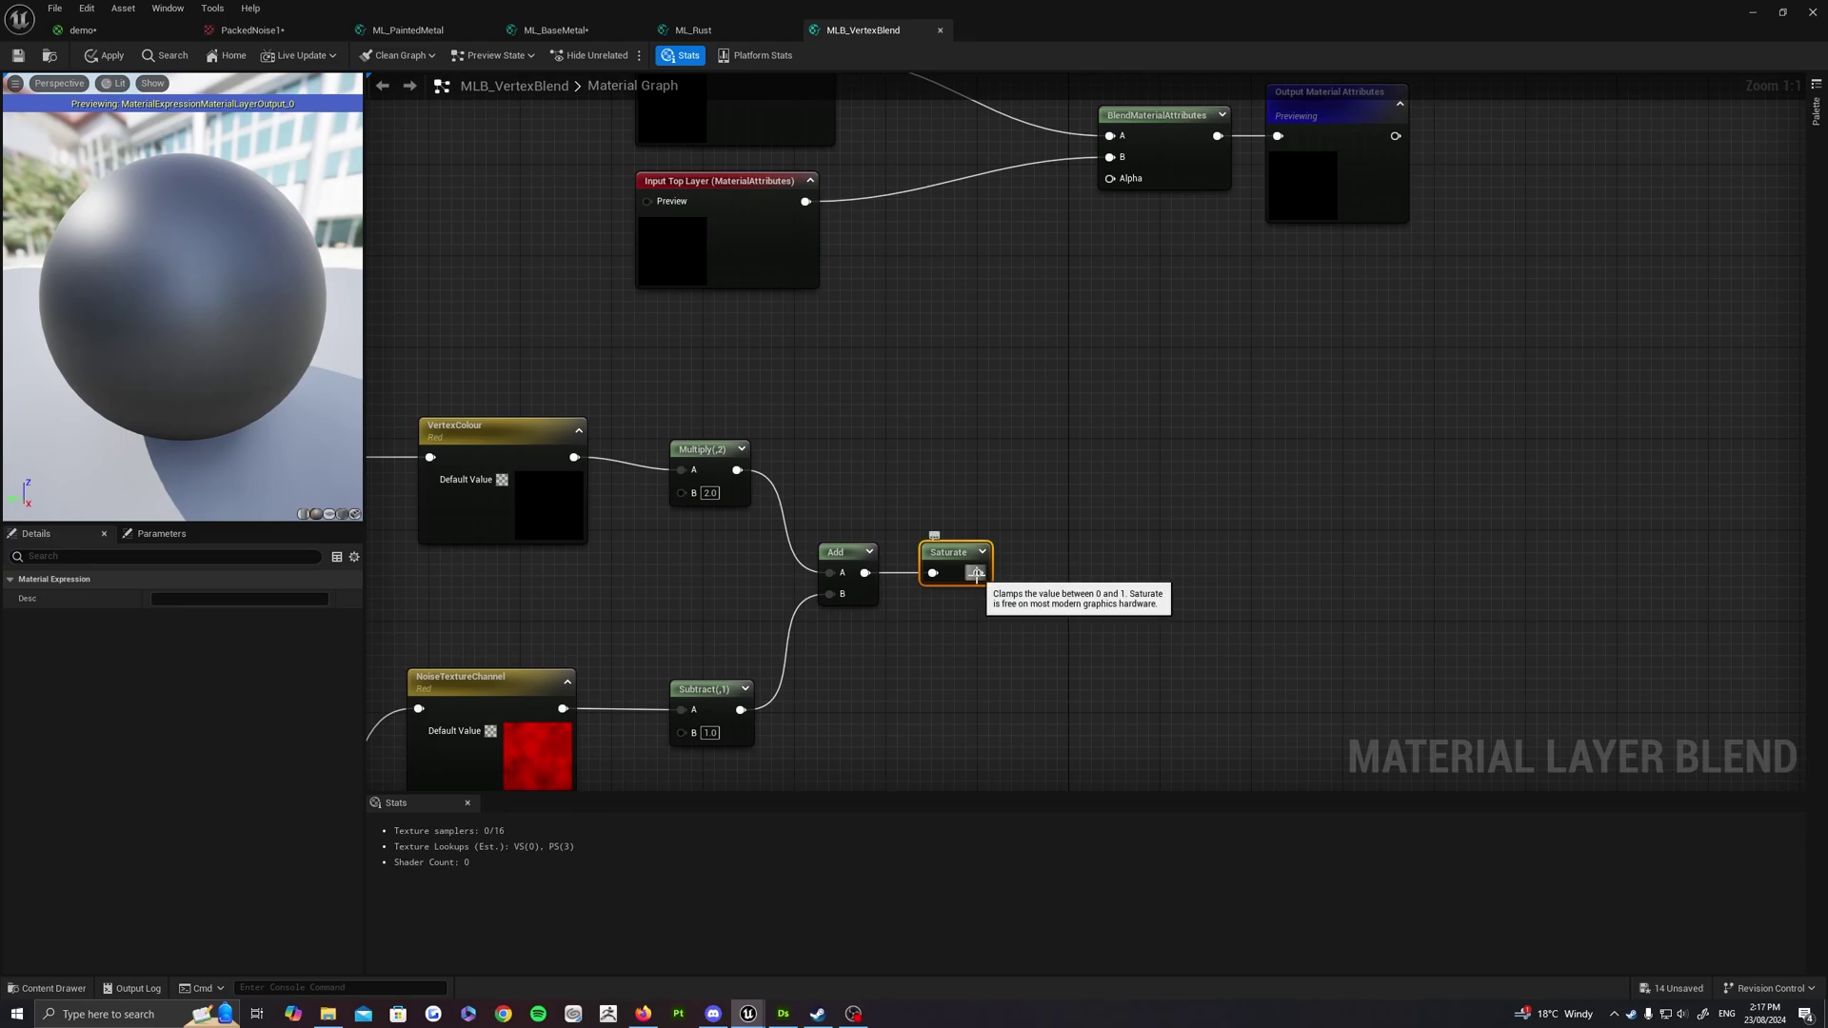
pyautogui.moveTo(976, 572); pyautogui.dragTo(1095, 510)
pyautogui.write('contrast')
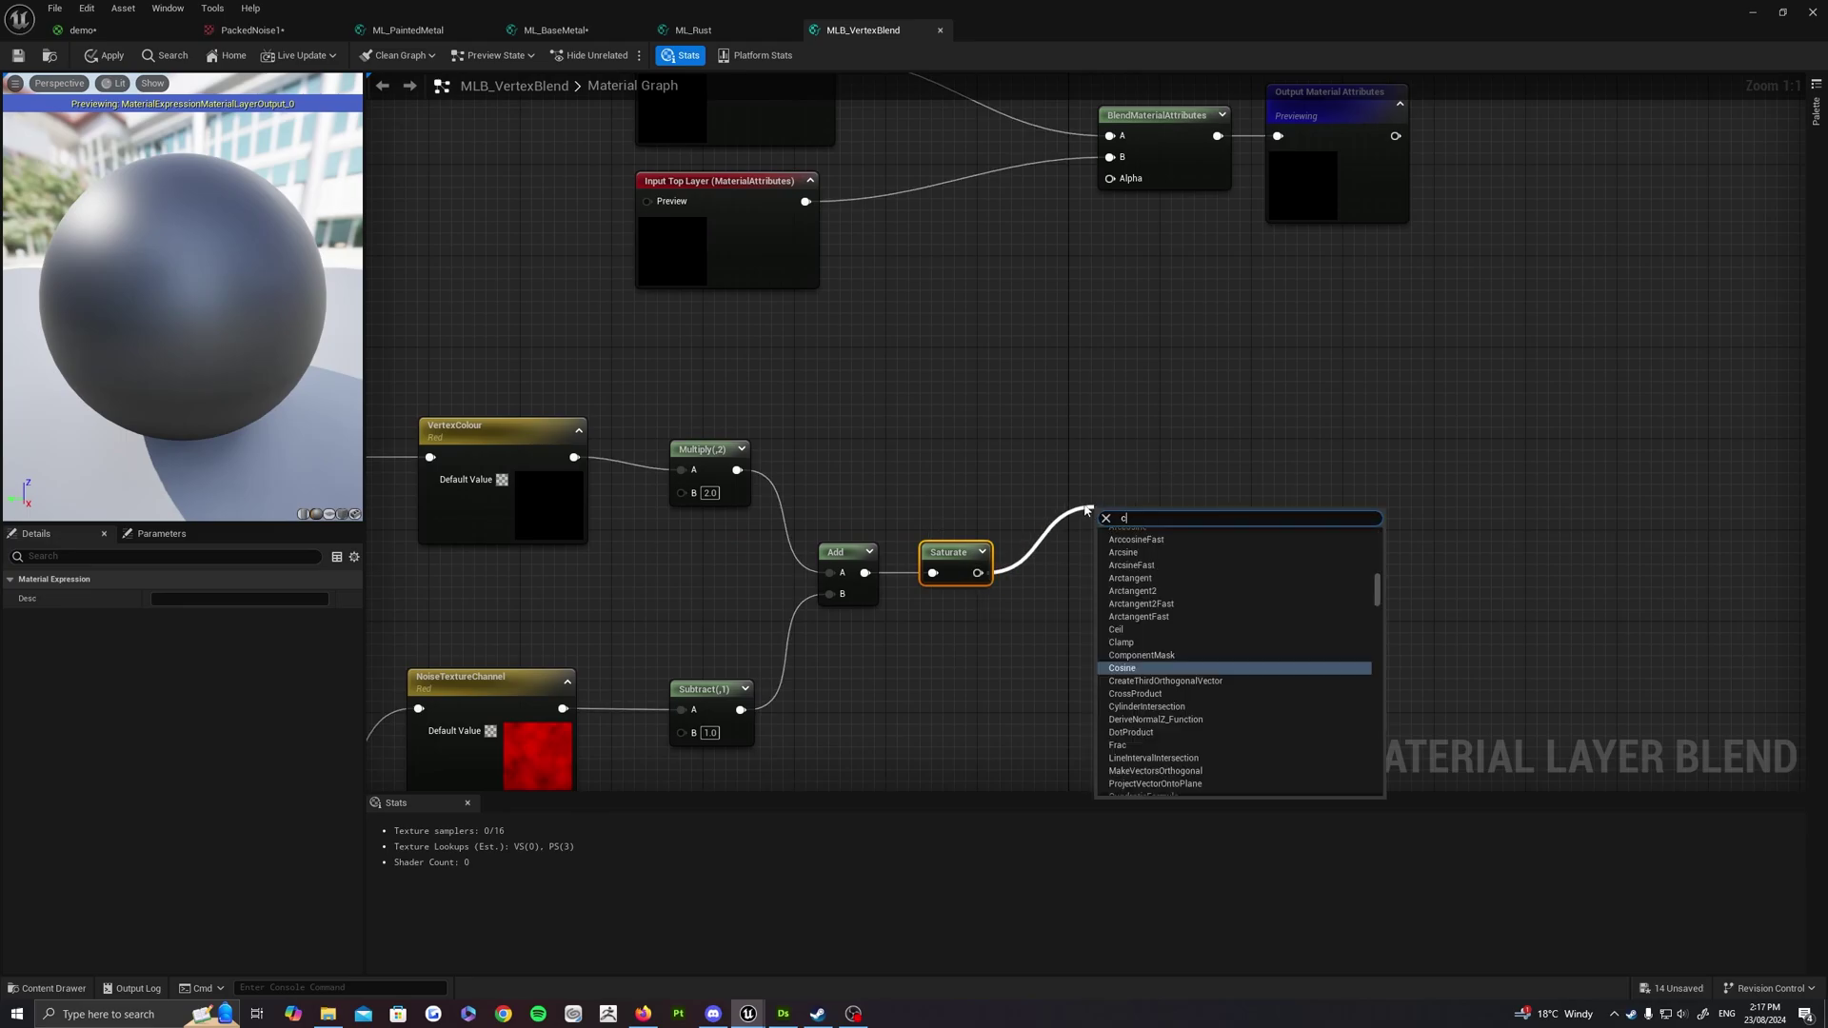
pyautogui.click(1155, 672)
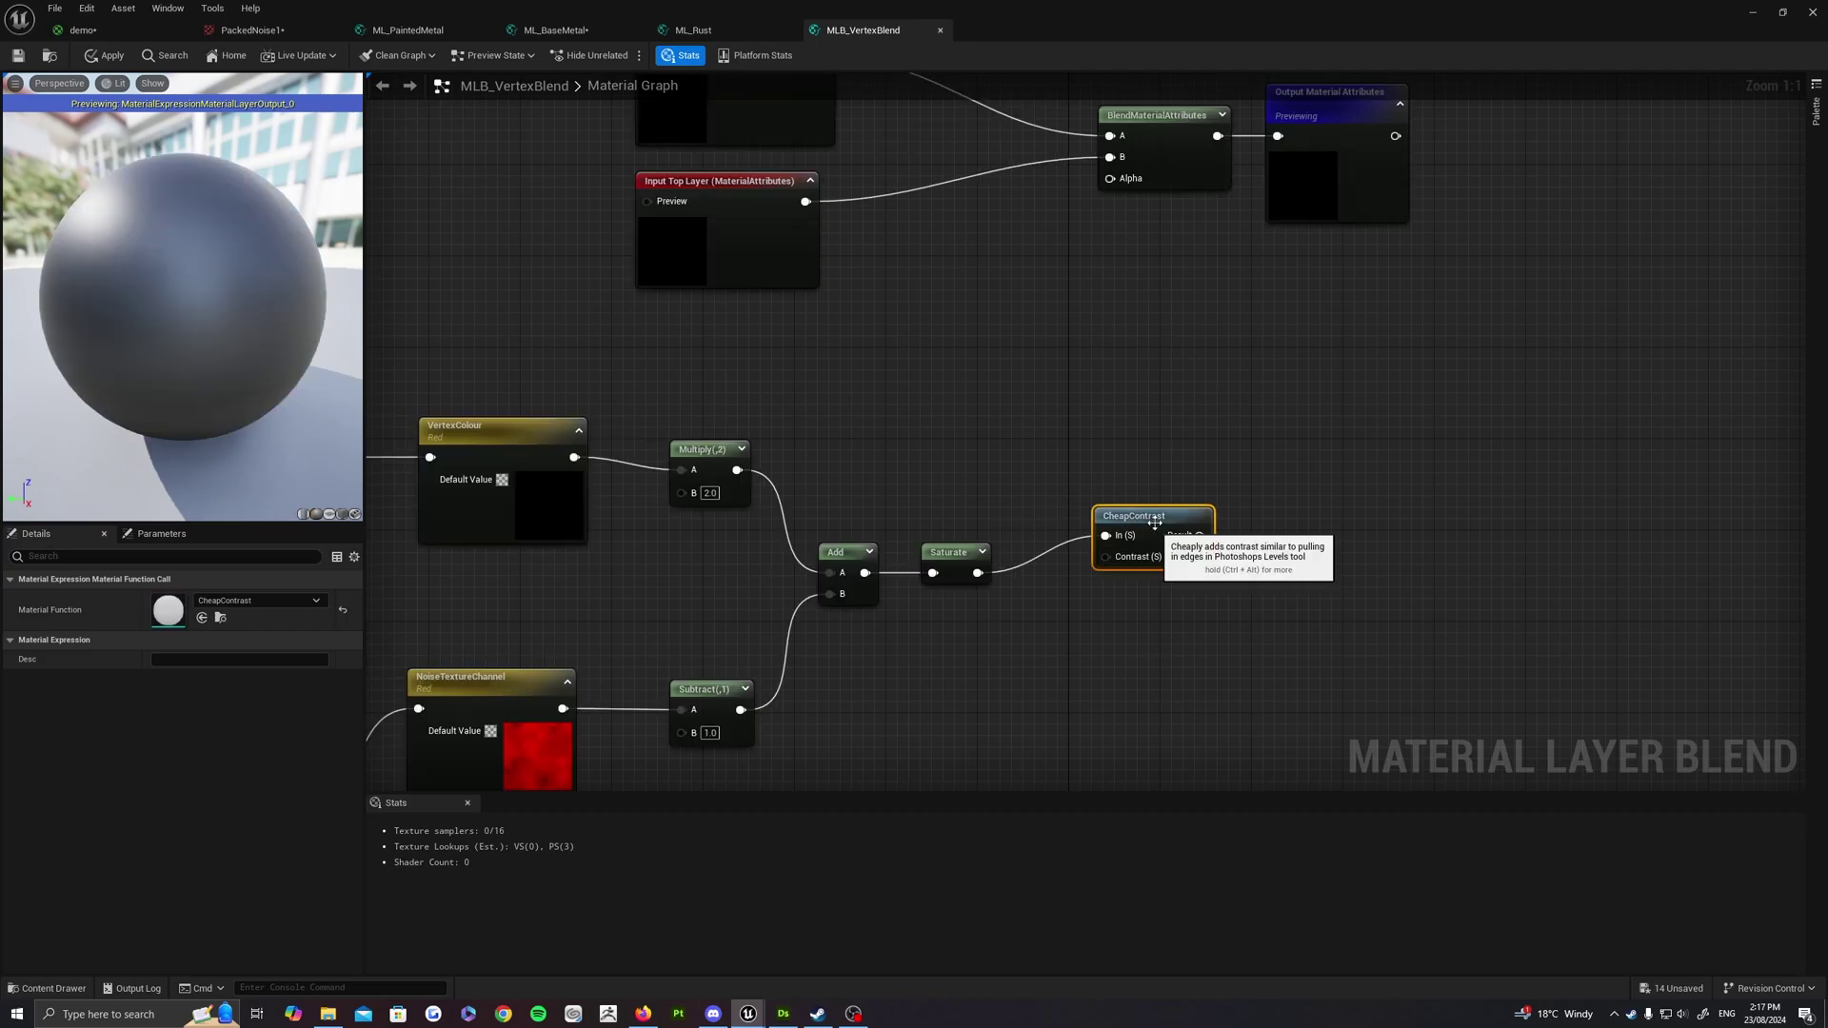
pyautogui.moveTo(1148, 518); pyautogui.dragTo(1116, 537)
pyautogui.moveTo(1126, 526); pyautogui.dragTo(1111, 435, button='right')
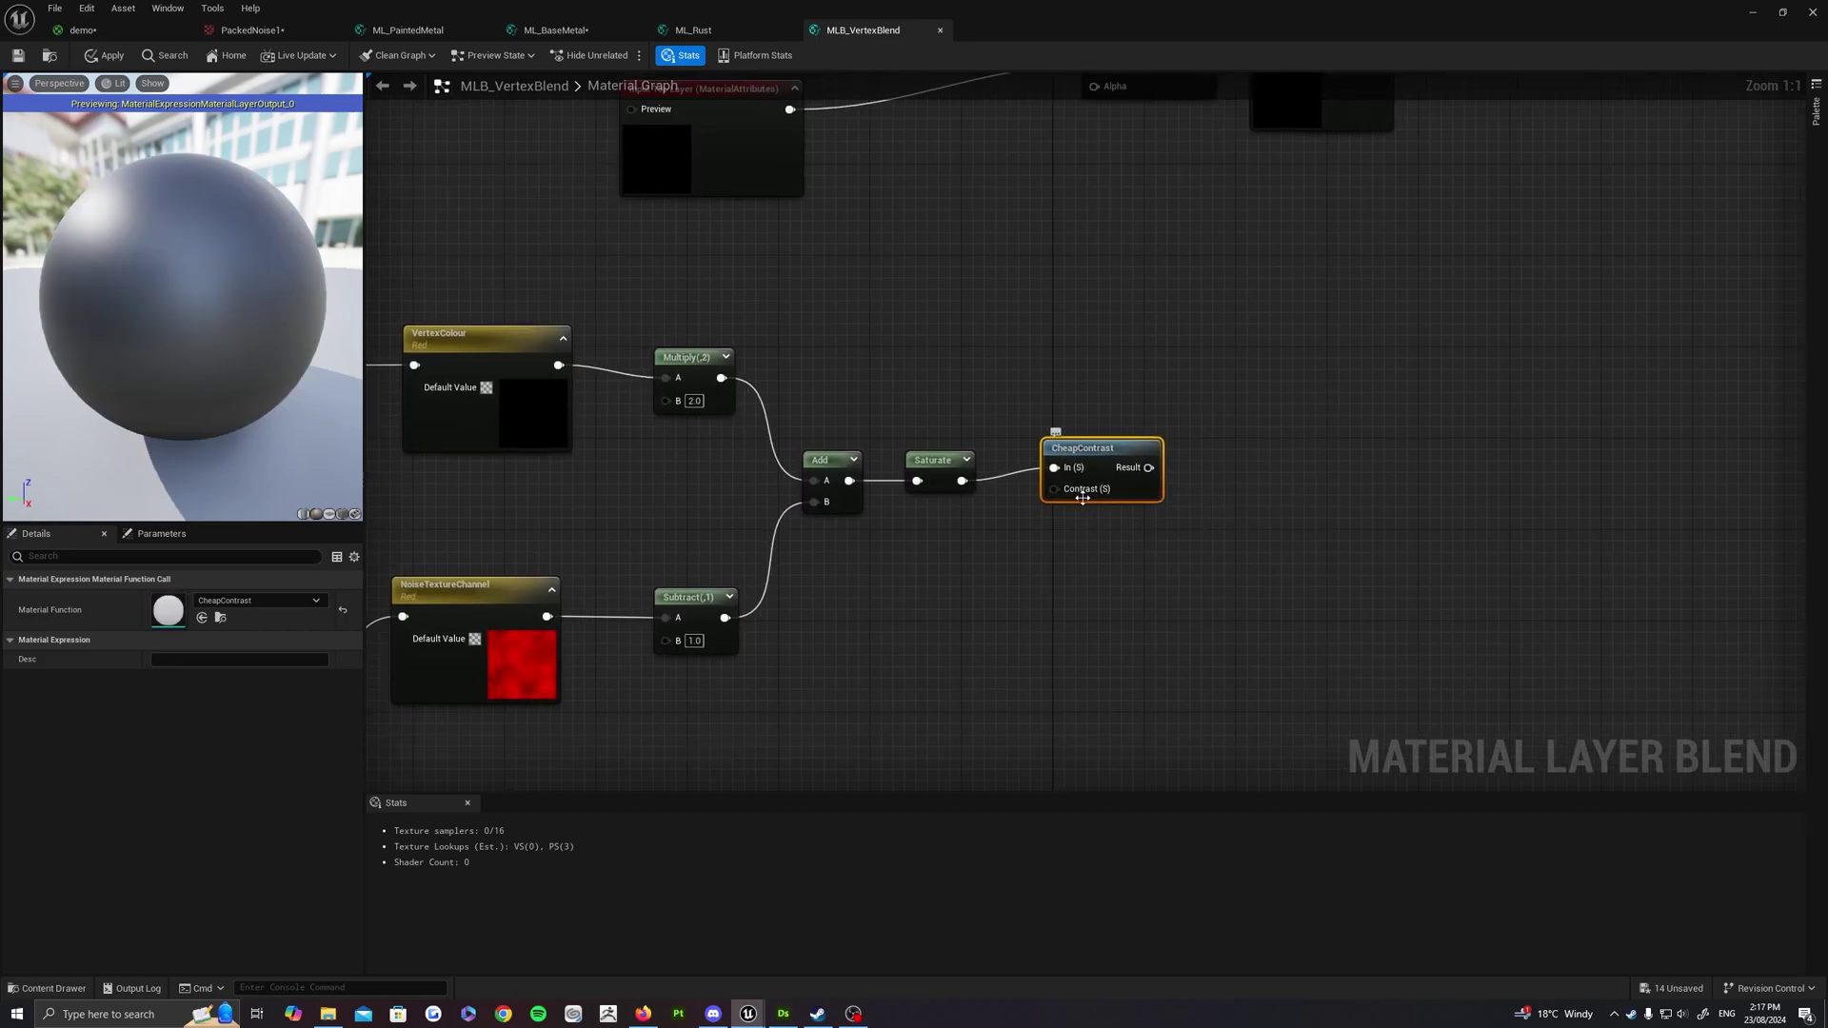
pyautogui.moveTo(1083, 495)
pyautogui.moveTo(1102, 476); pyautogui.dragTo(1101, 488)
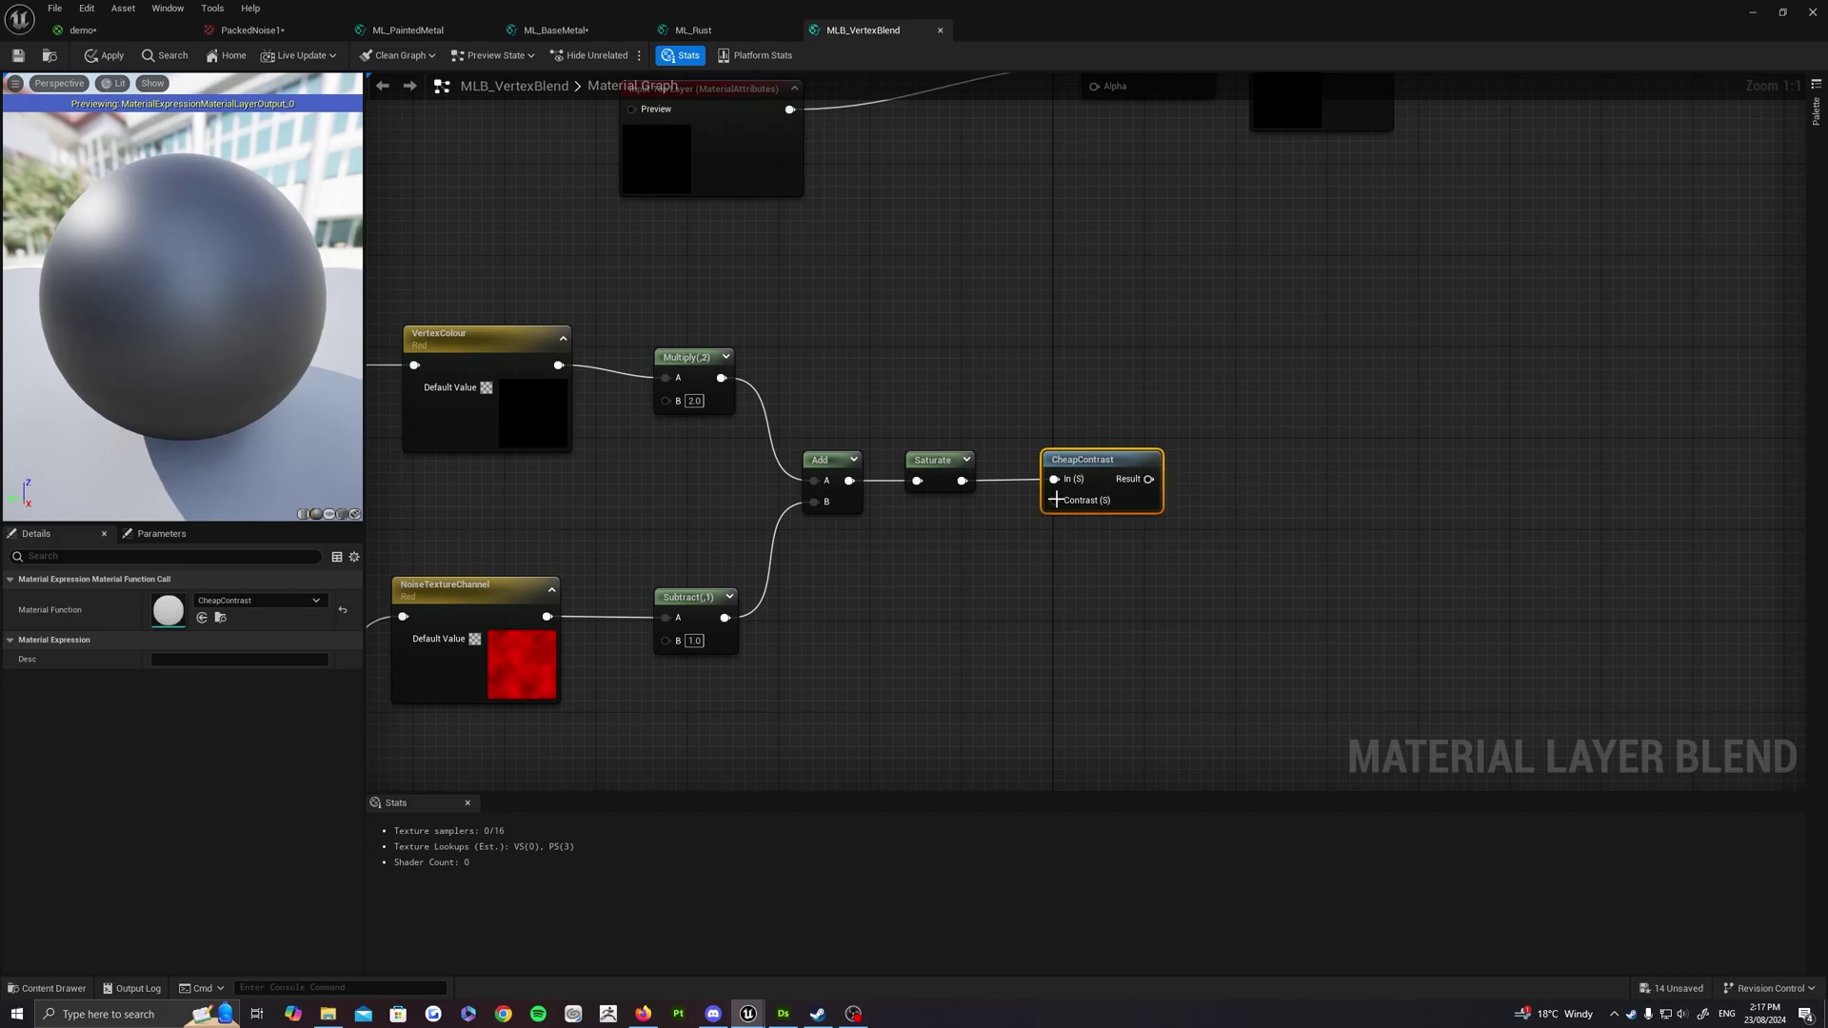
# Create a scalar parameter named NoiseContrast beneath the Saturate node
pyautogui.click(971, 530)
pyautogui.moveTo(895, 588); pyautogui.dragTo(894, 565, button='right')
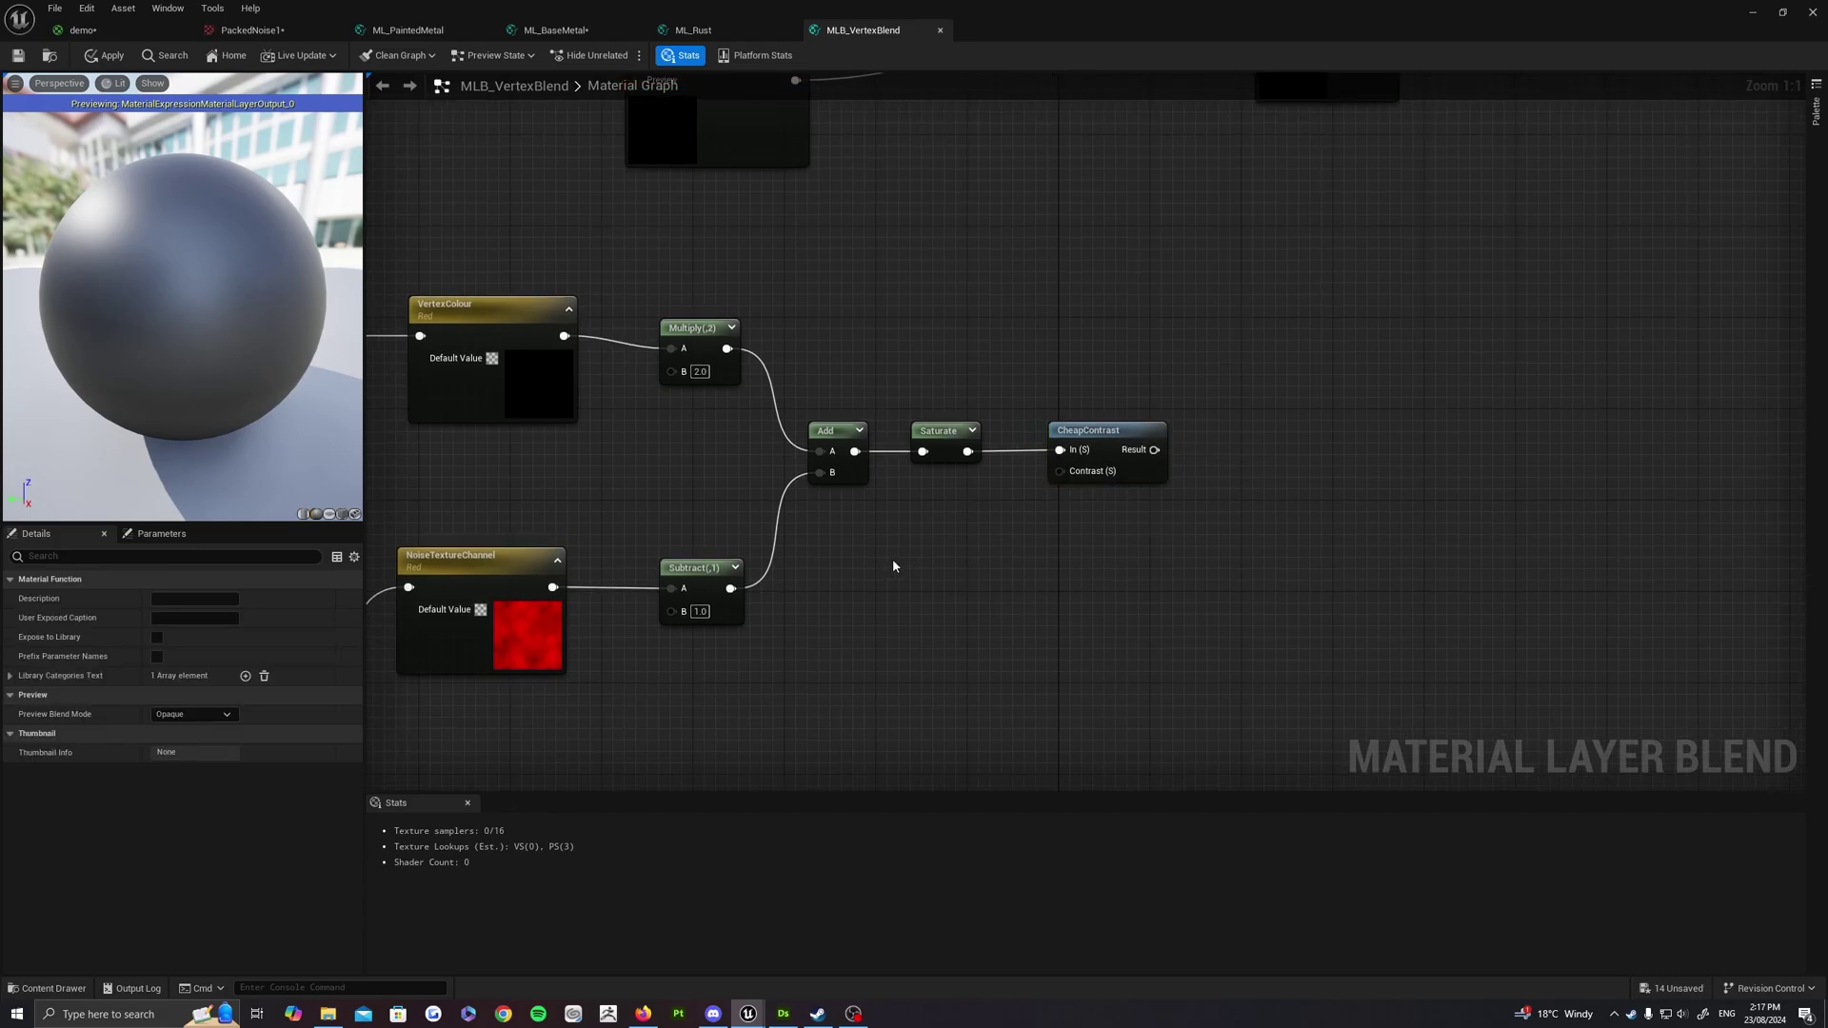
pyautogui.click(893, 563)
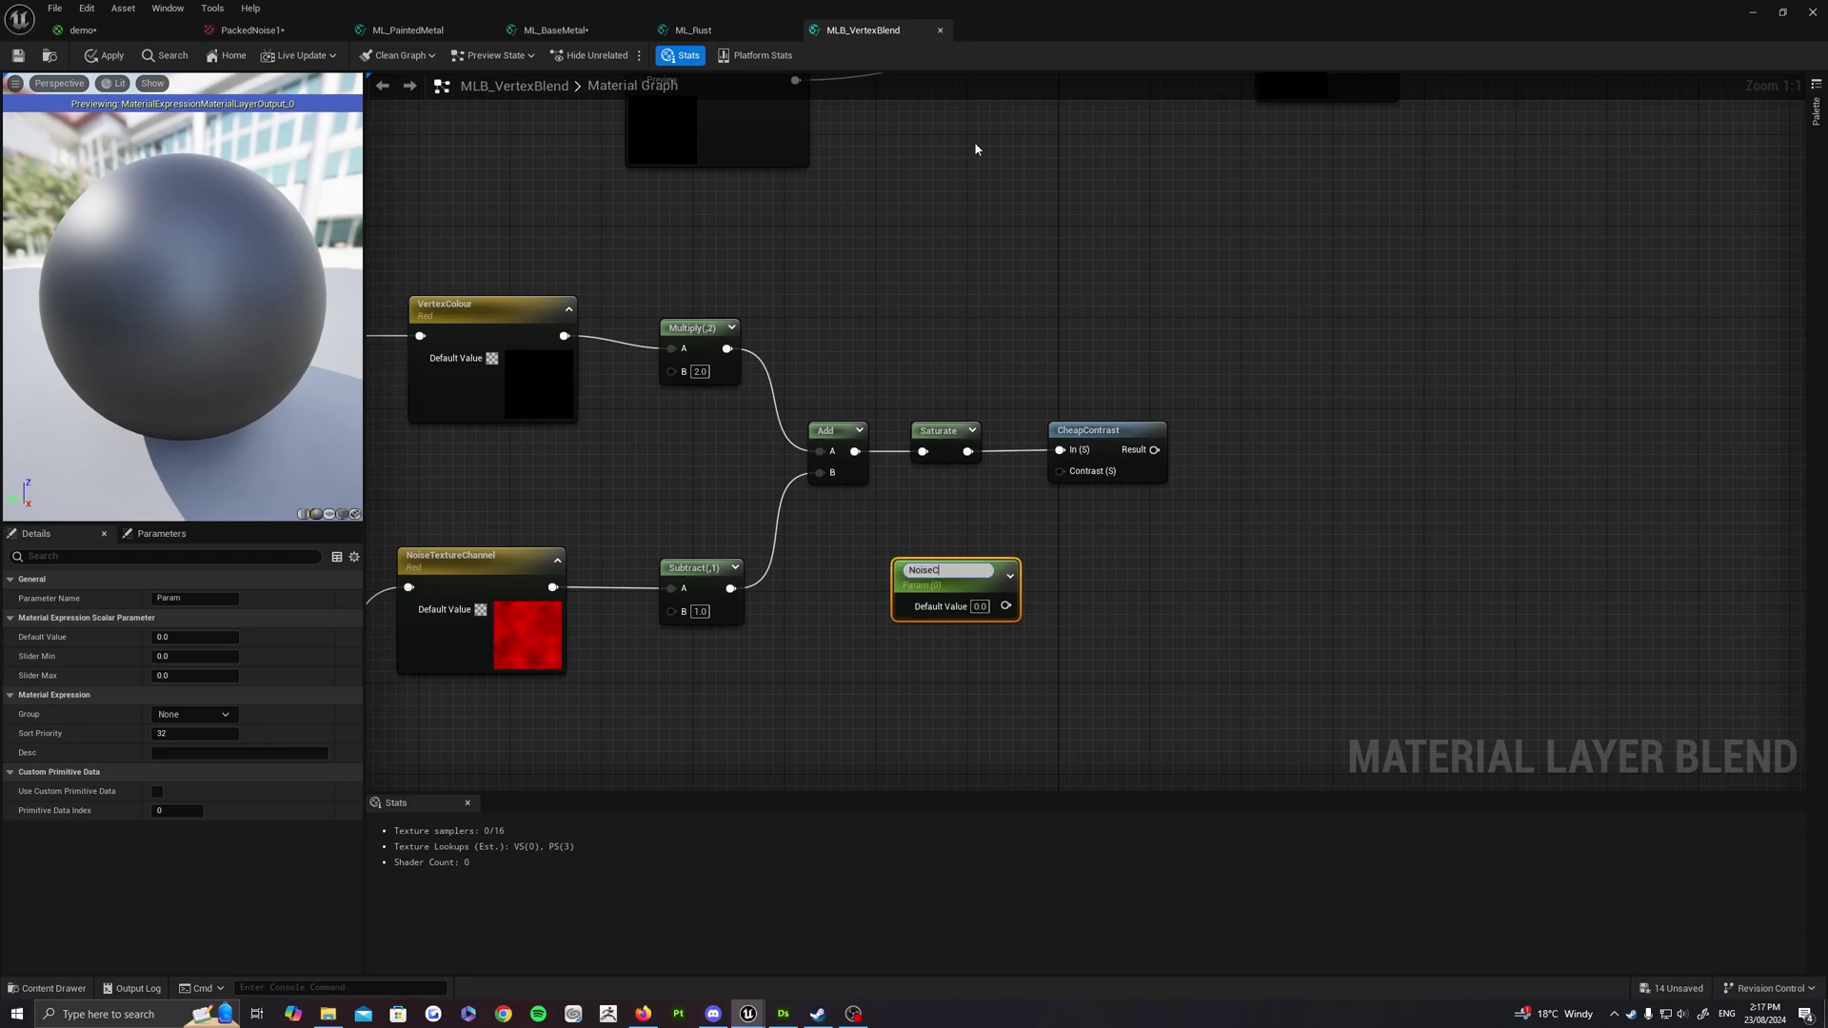
pyautogui.write('NoiseContrast')
pyautogui.press('Return')
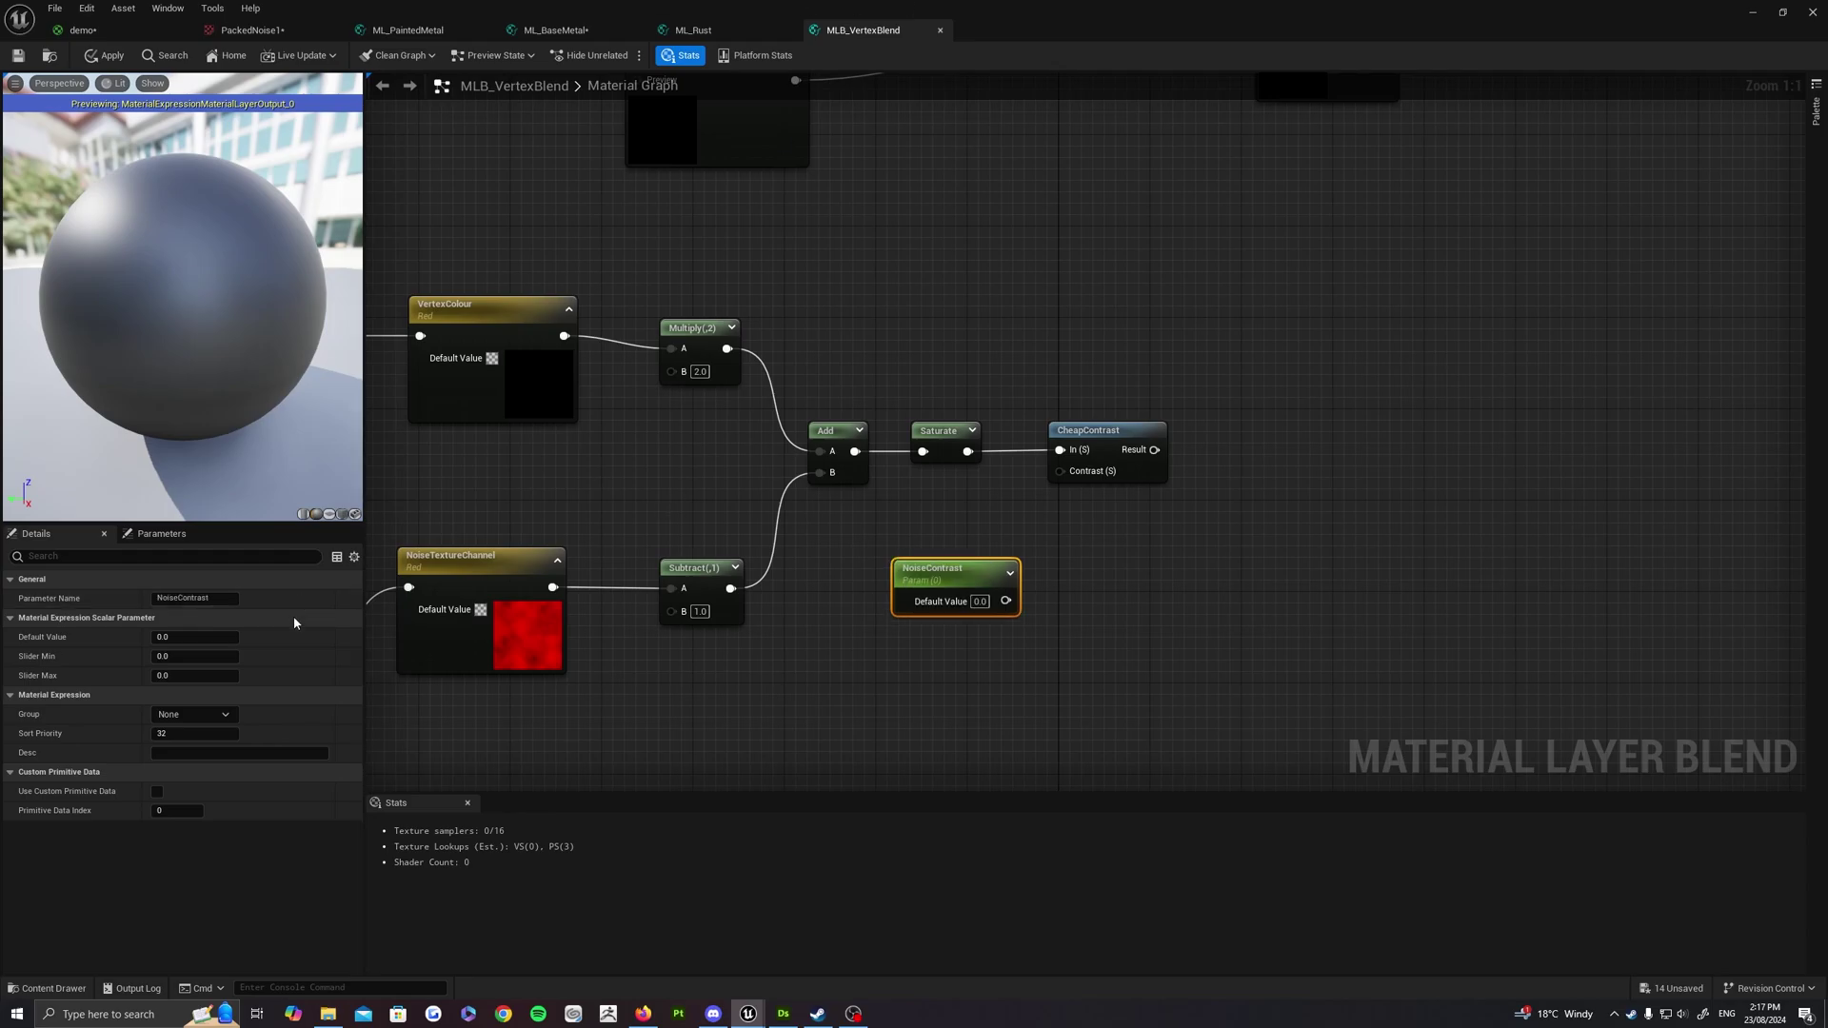
# Set NoiseContrast's Slider Max to 10 and connect the parameter to CheapContrast's Contrast input
pyautogui.click(195, 676)
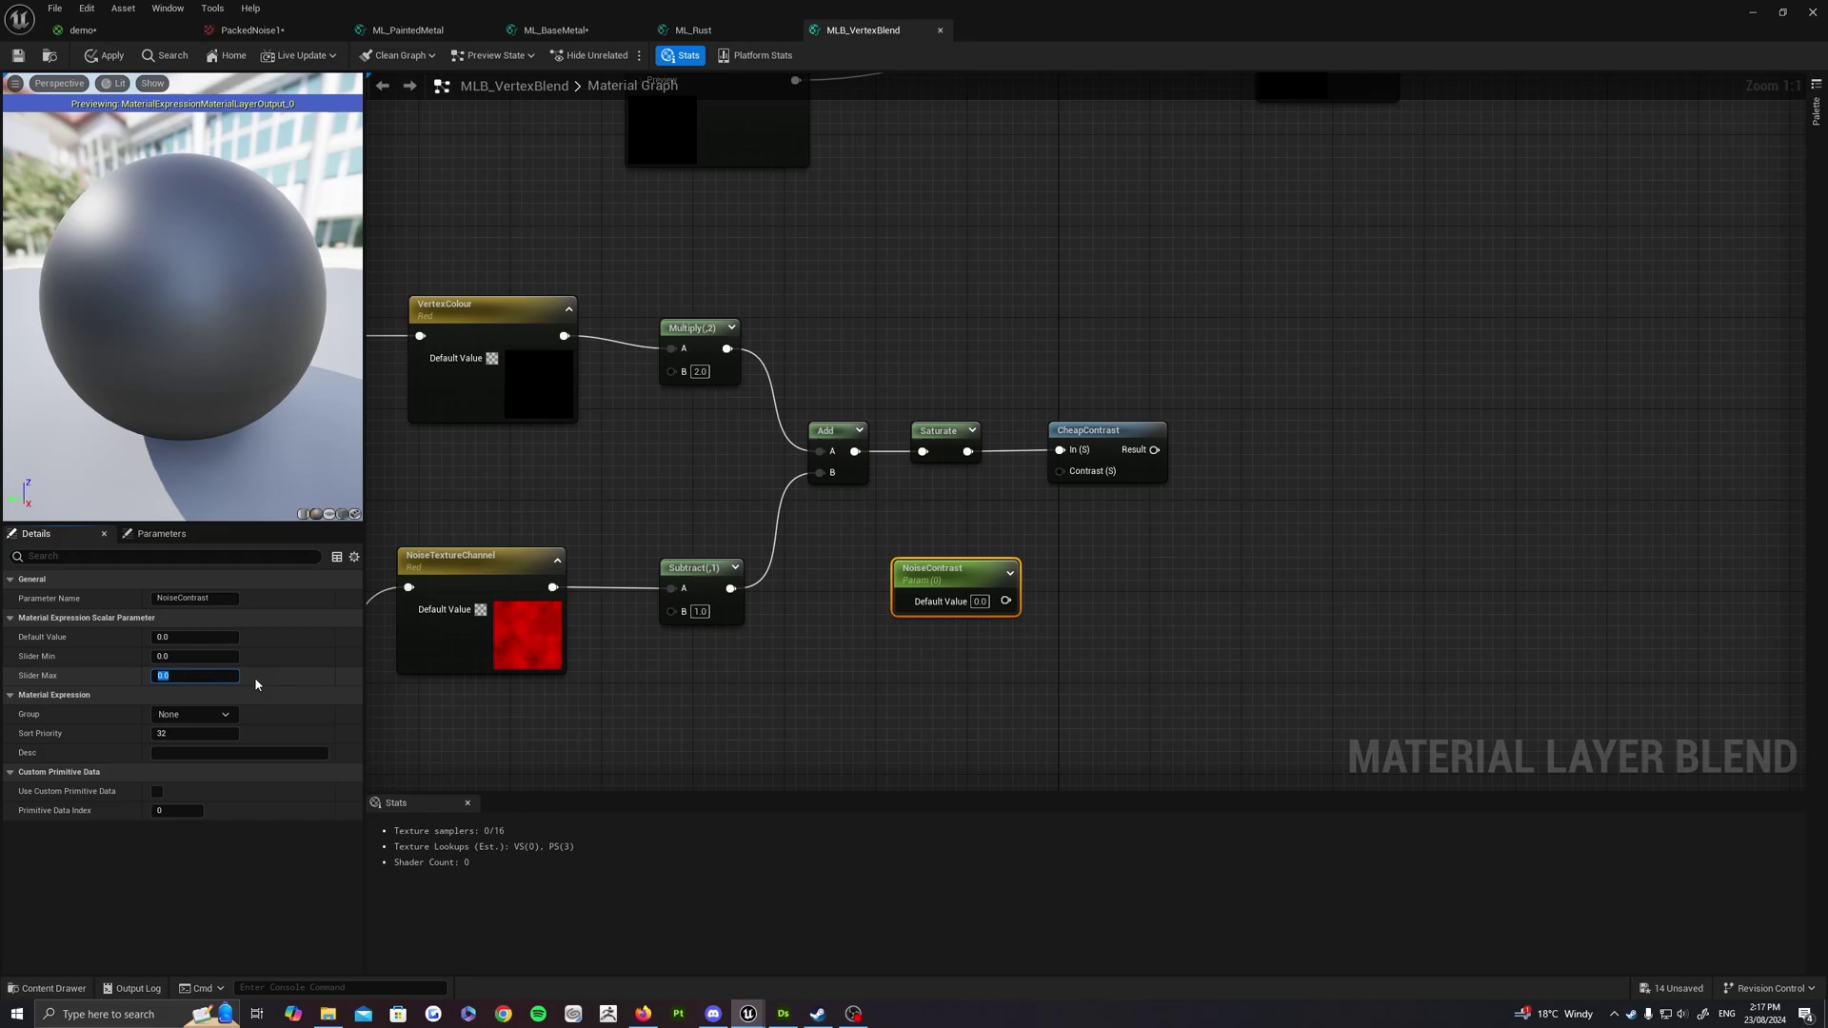
pyautogui.write('10')
pyautogui.press('Return')
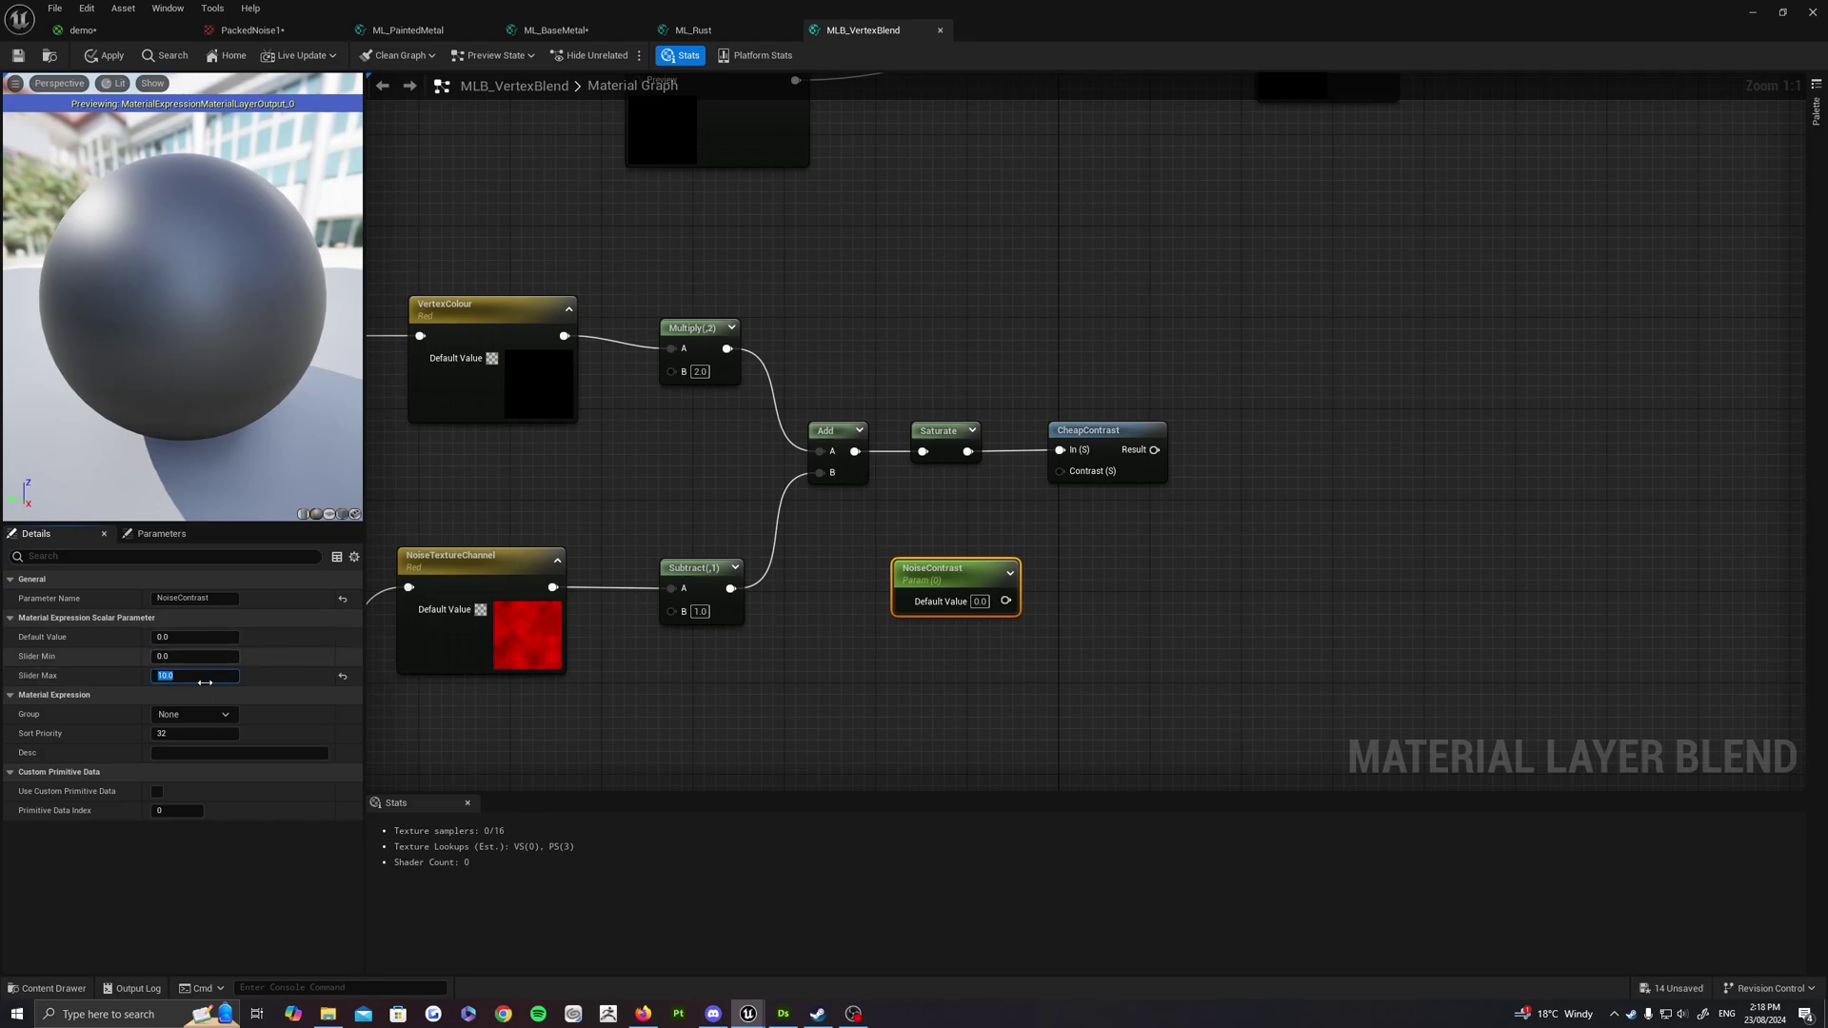
pyautogui.moveTo(1006, 601); pyautogui.dragTo(1068, 480)
# Connect the CheapContrast Result to the Alpha input of BlendMaterialAttributes
pyautogui.moveTo(1237, 343); pyautogui.dragTo(1304, 375, button='right')
pyautogui.scroll(-2, 1304, 375)
pyautogui.moveTo(1167, 400); pyautogui.dragTo(1073, 437, button='right')
pyautogui.scroll(2, 1154, 452)
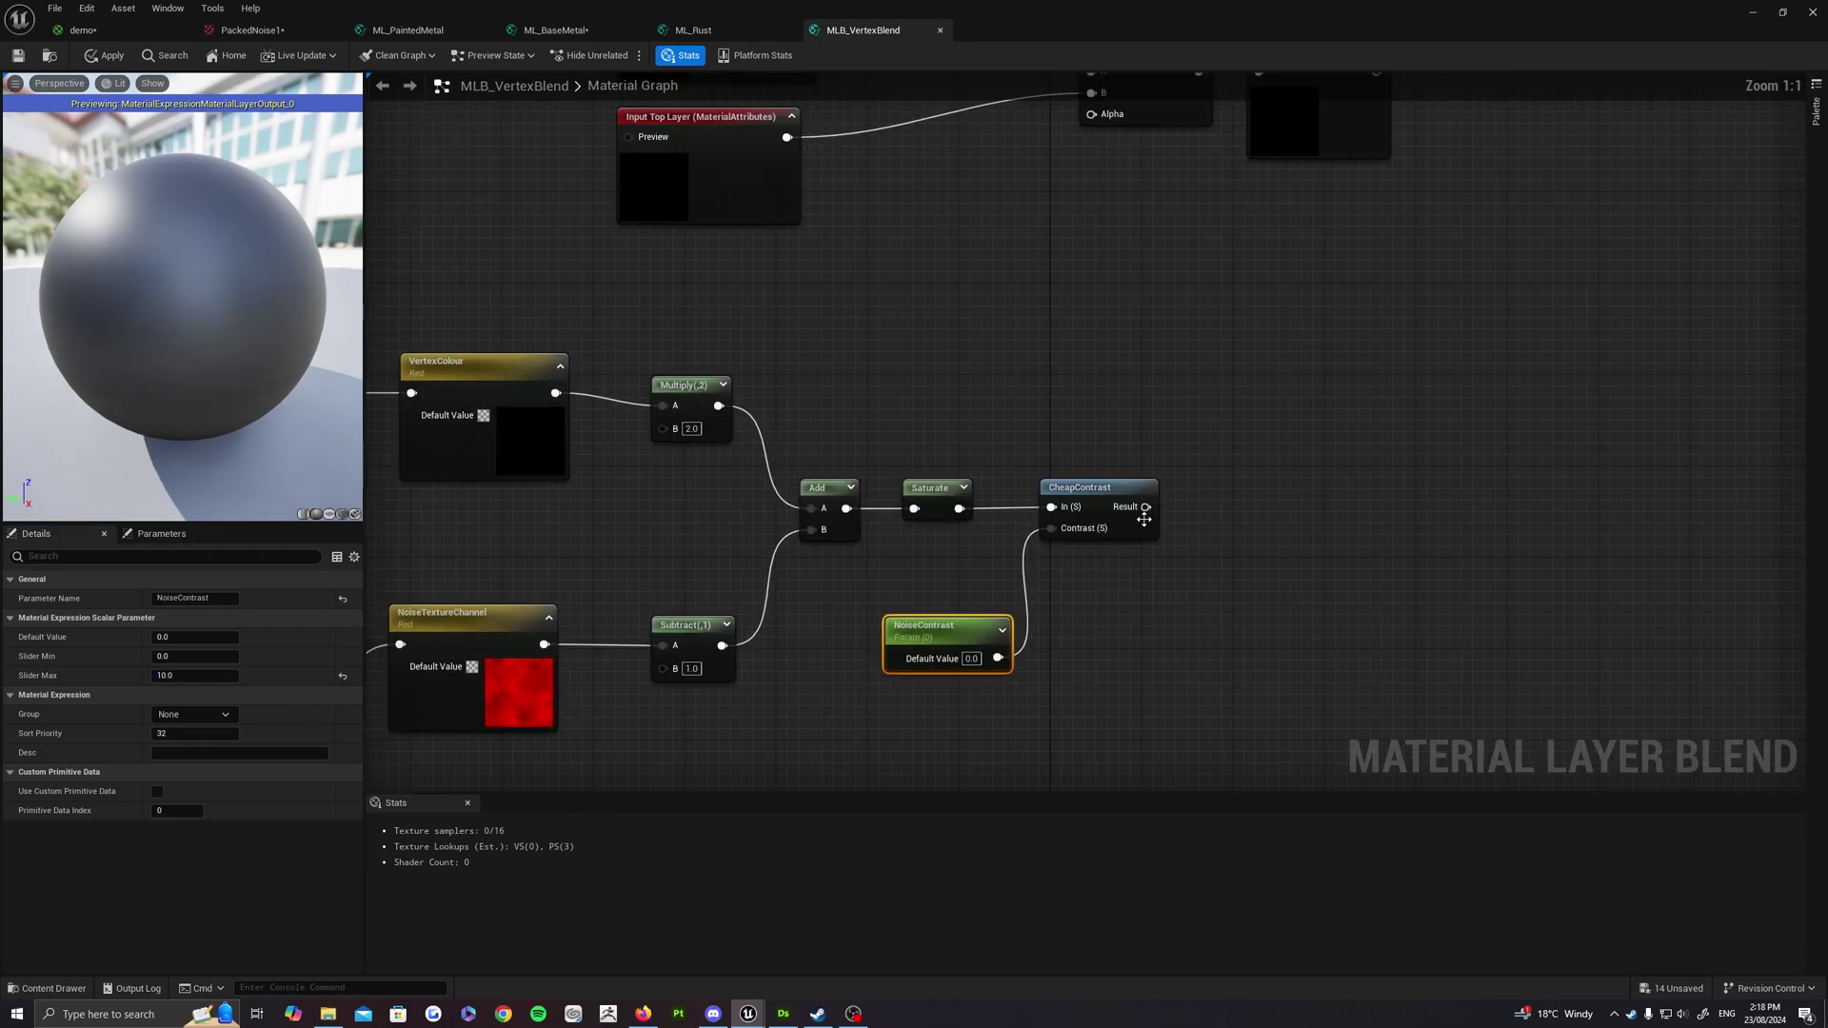
pyautogui.moveTo(1144, 509); pyautogui.dragTo(1092, 113)
# Move the whole mask network, from Vertex Color through CheapContrast, up and clear of the layer input and blend nodes
pyautogui.scroll(-4, 1248, 351)
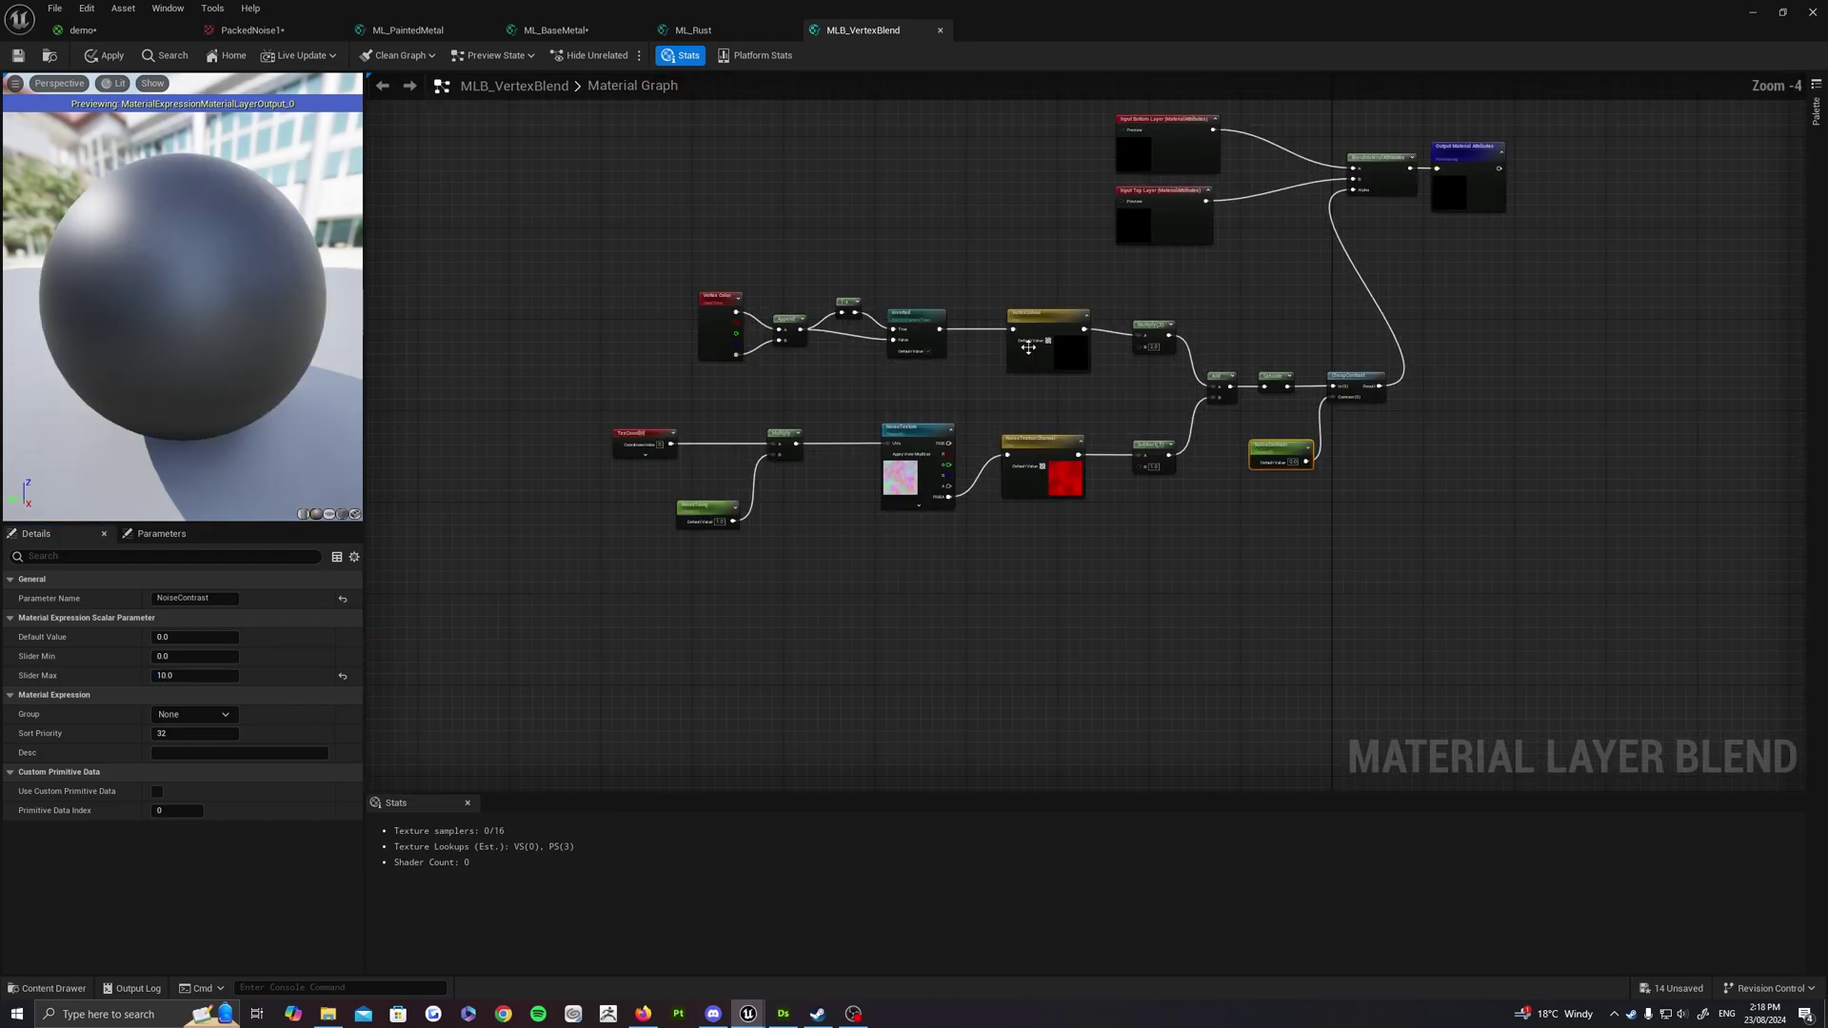
pyautogui.moveTo(482, 294); pyautogui.dragTo(1395, 533)
pyautogui.moveTo(1355, 383); pyautogui.dragTo(1236, 315)
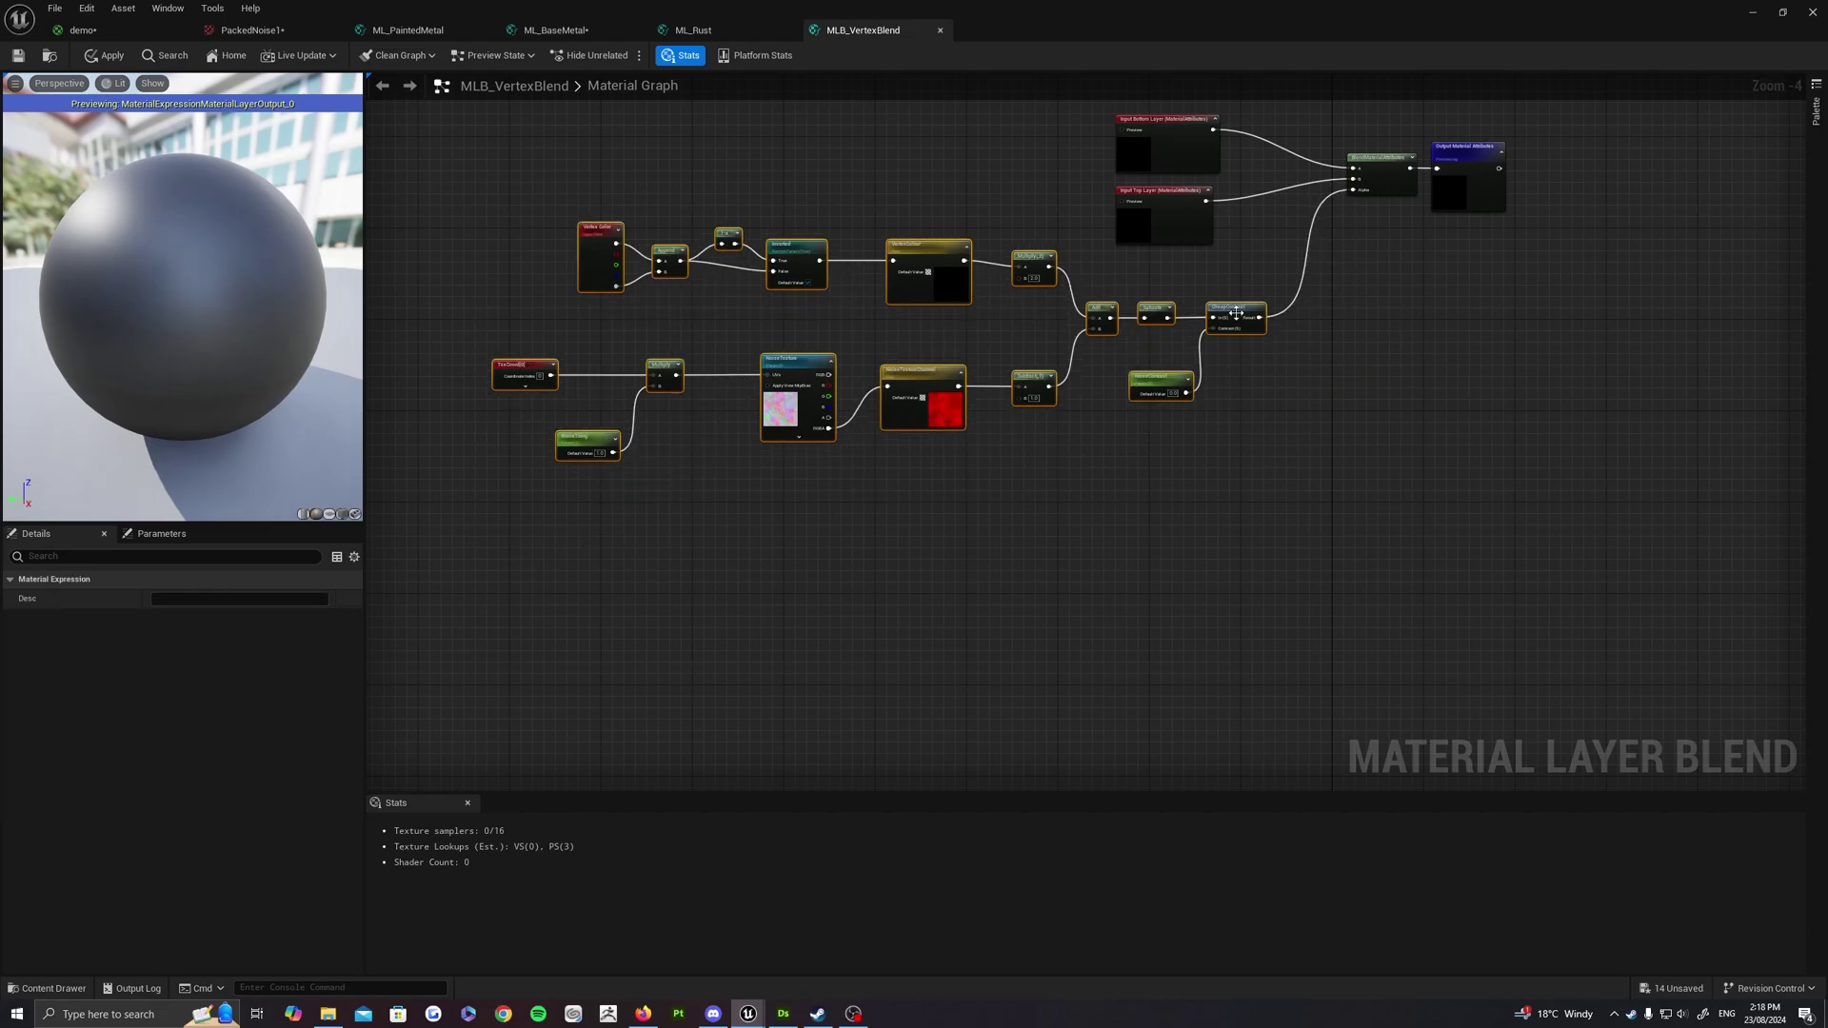
pyautogui.click(1069, 518)
# Review the vertex colour and noise mask chains from their source nodes through CheapContrast to the blend's Alpha
pyautogui.scroll(5, 723, 381)
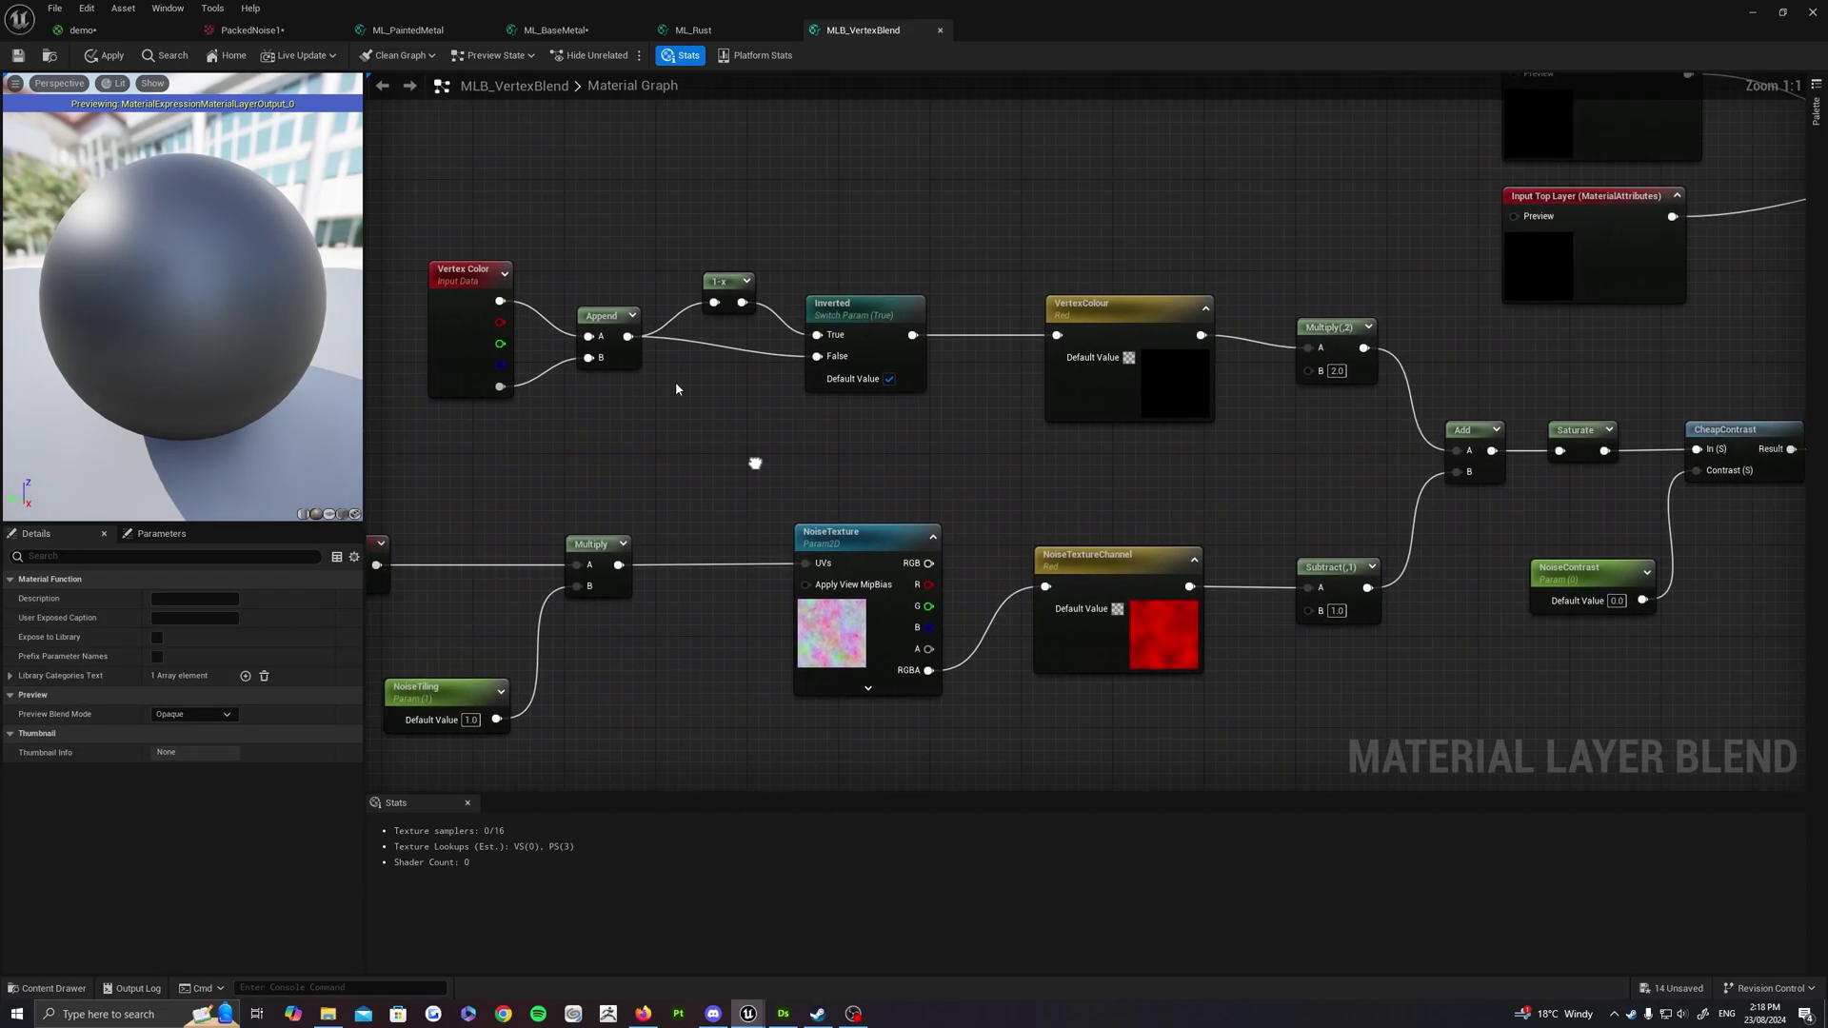
pyautogui.moveTo(804, 255); pyautogui.dragTo(812, 302, button='right')
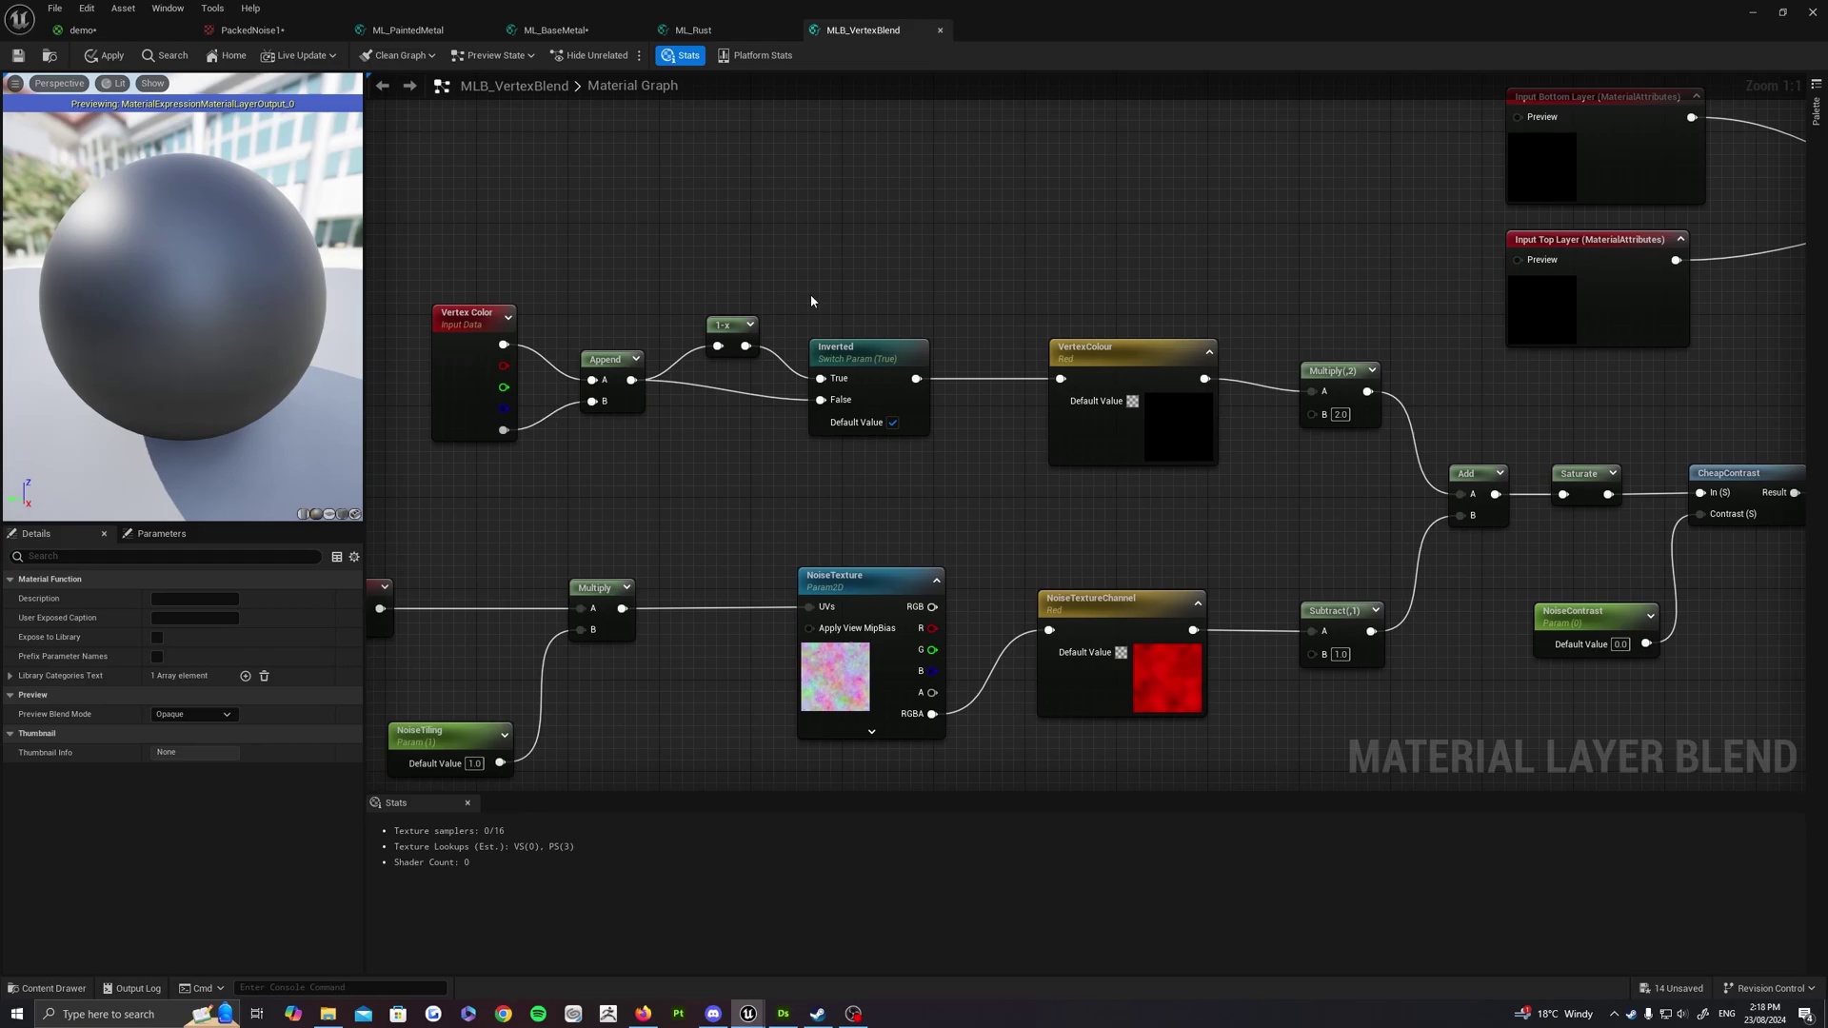
pyautogui.moveTo(952, 324); pyautogui.dragTo(801, 343, button='right')
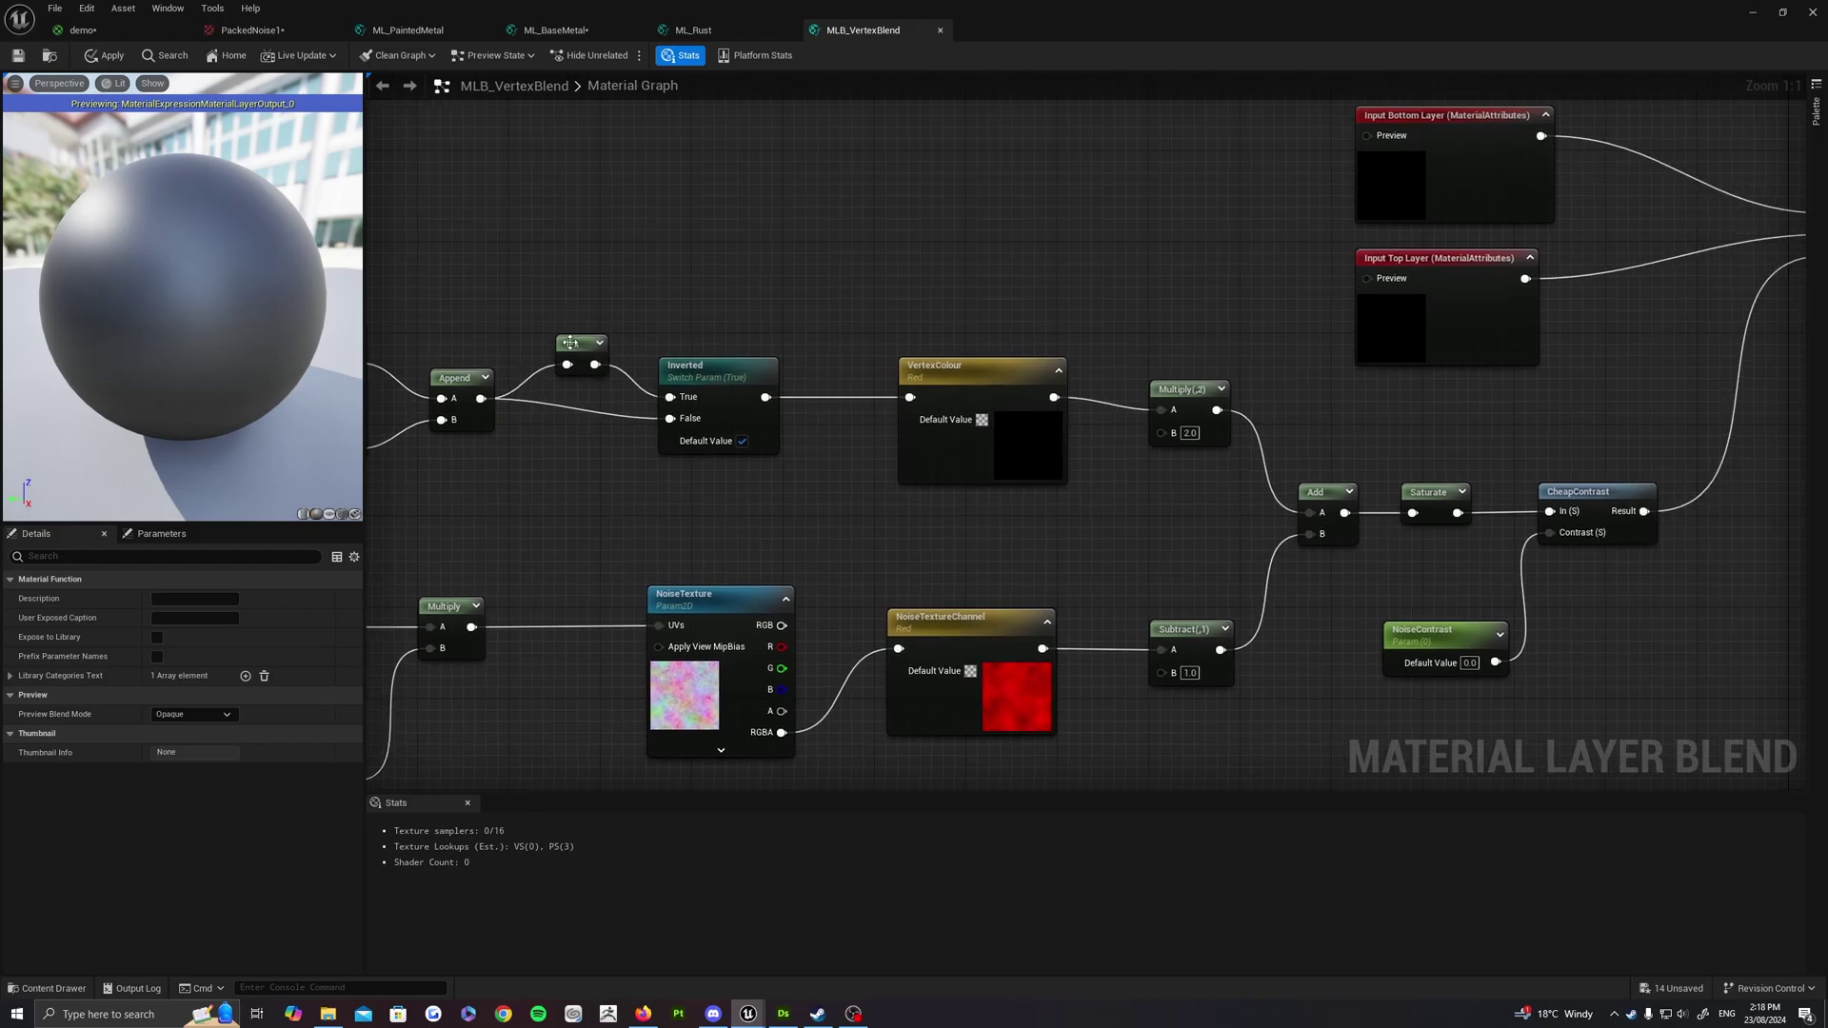
pyautogui.moveTo(990, 333); pyautogui.dragTo(871, 298, button='right')
pyautogui.moveTo(942, 362); pyautogui.dragTo(869, 368, button='right')
pyautogui.moveTo(816, 294); pyautogui.dragTo(968, 335, button='right')
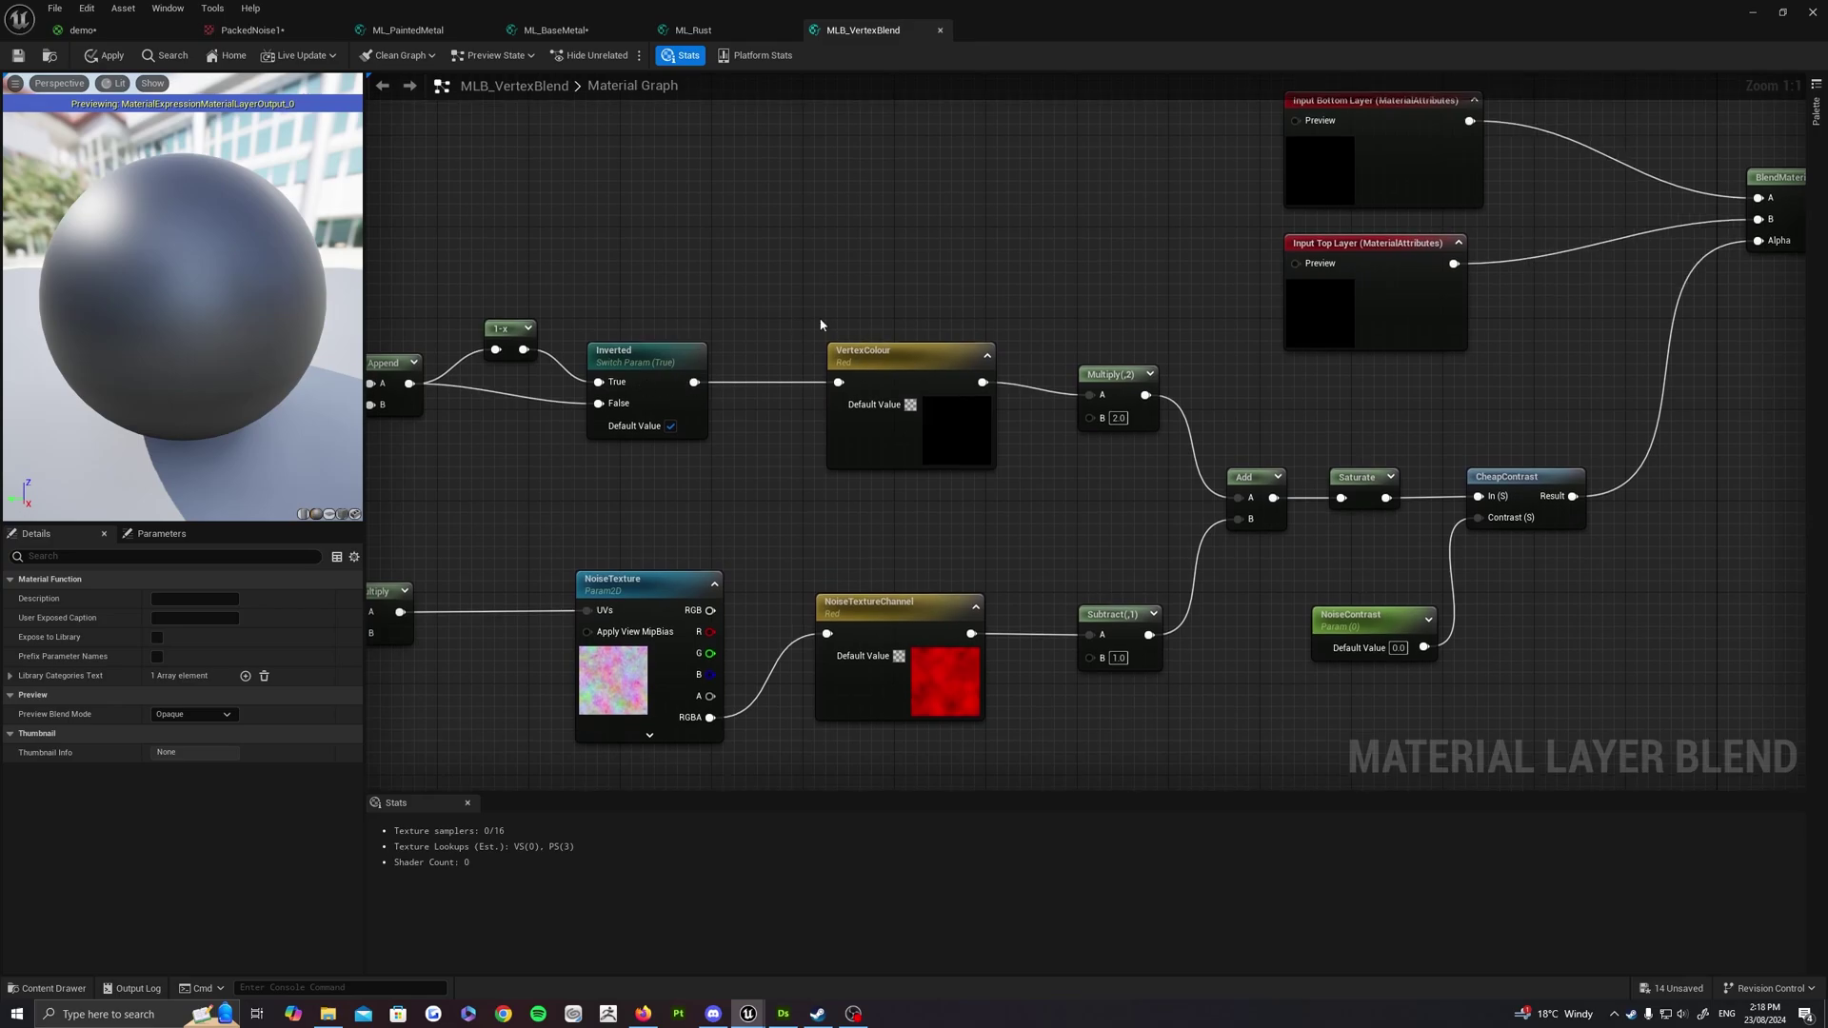
pyautogui.moveTo(829, 339); pyautogui.dragTo(1141, 372, button='right')
pyautogui.moveTo(1021, 415); pyautogui.dragTo(733, 412, button='right')
pyautogui.moveTo(1098, 277); pyautogui.dragTo(912, 261, button='right')
pyautogui.moveTo(869, 320); pyautogui.dragTo(886, 294, button='right')
pyautogui.moveTo(539, 604); pyautogui.dragTo(885, 519, button='right')
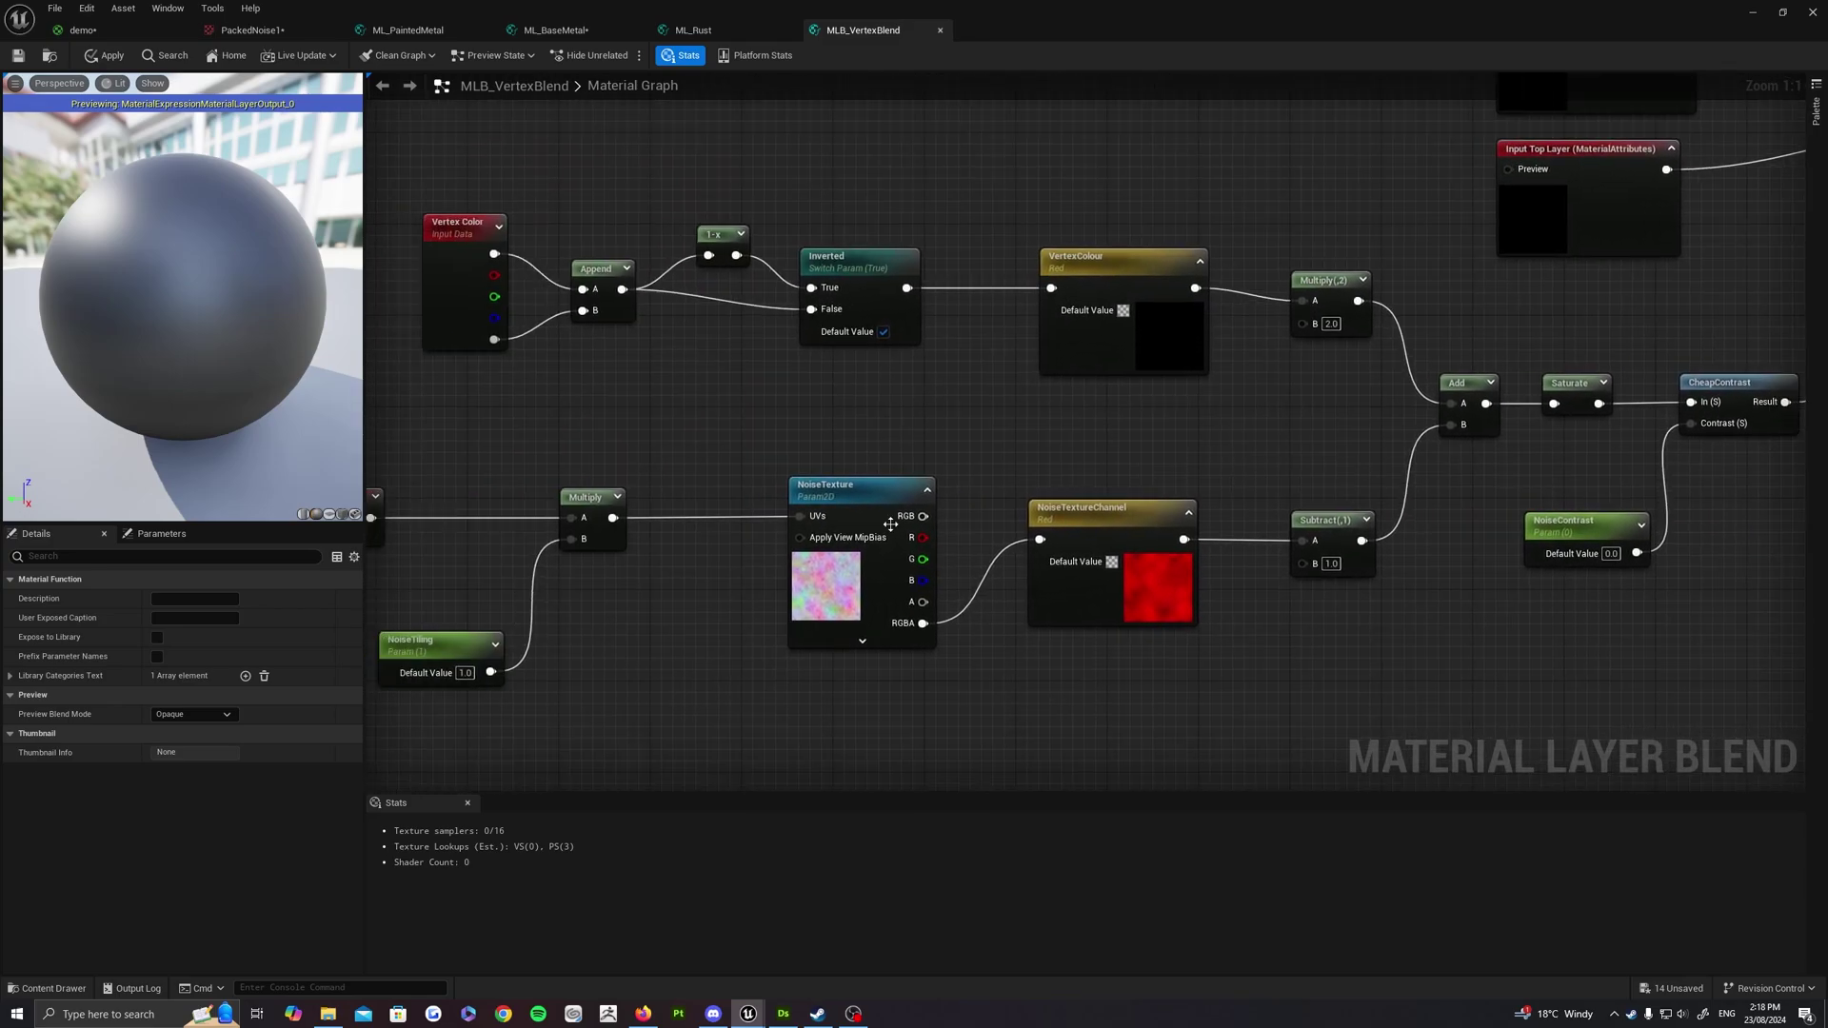
pyautogui.moveTo(1147, 495); pyautogui.dragTo(1038, 468, button='right')
pyautogui.moveTo(672, 573); pyautogui.dragTo(760, 511, button='right')
pyautogui.moveTo(670, 492); pyautogui.dragTo(791, 495, button='right')
pyautogui.moveTo(1167, 419); pyautogui.dragTo(633, 482, button='right')
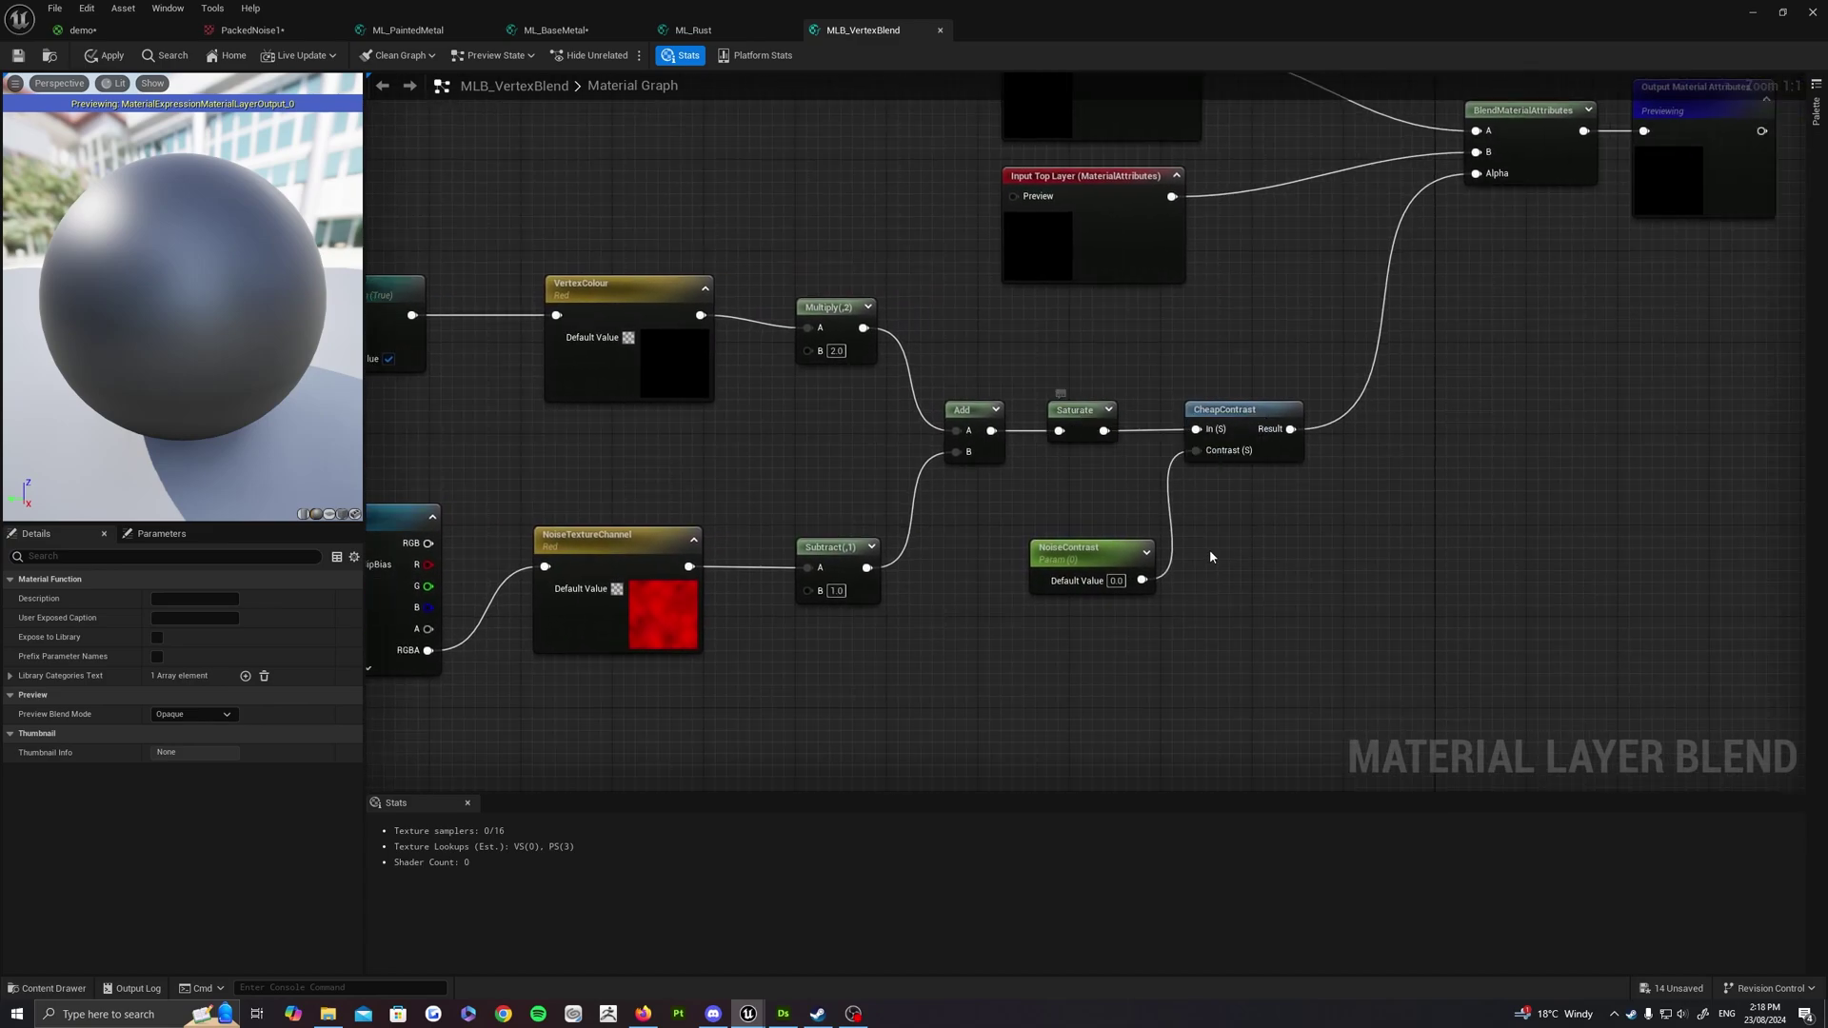
pyautogui.moveTo(1290, 371); pyautogui.dragTo(1252, 433, button='right')
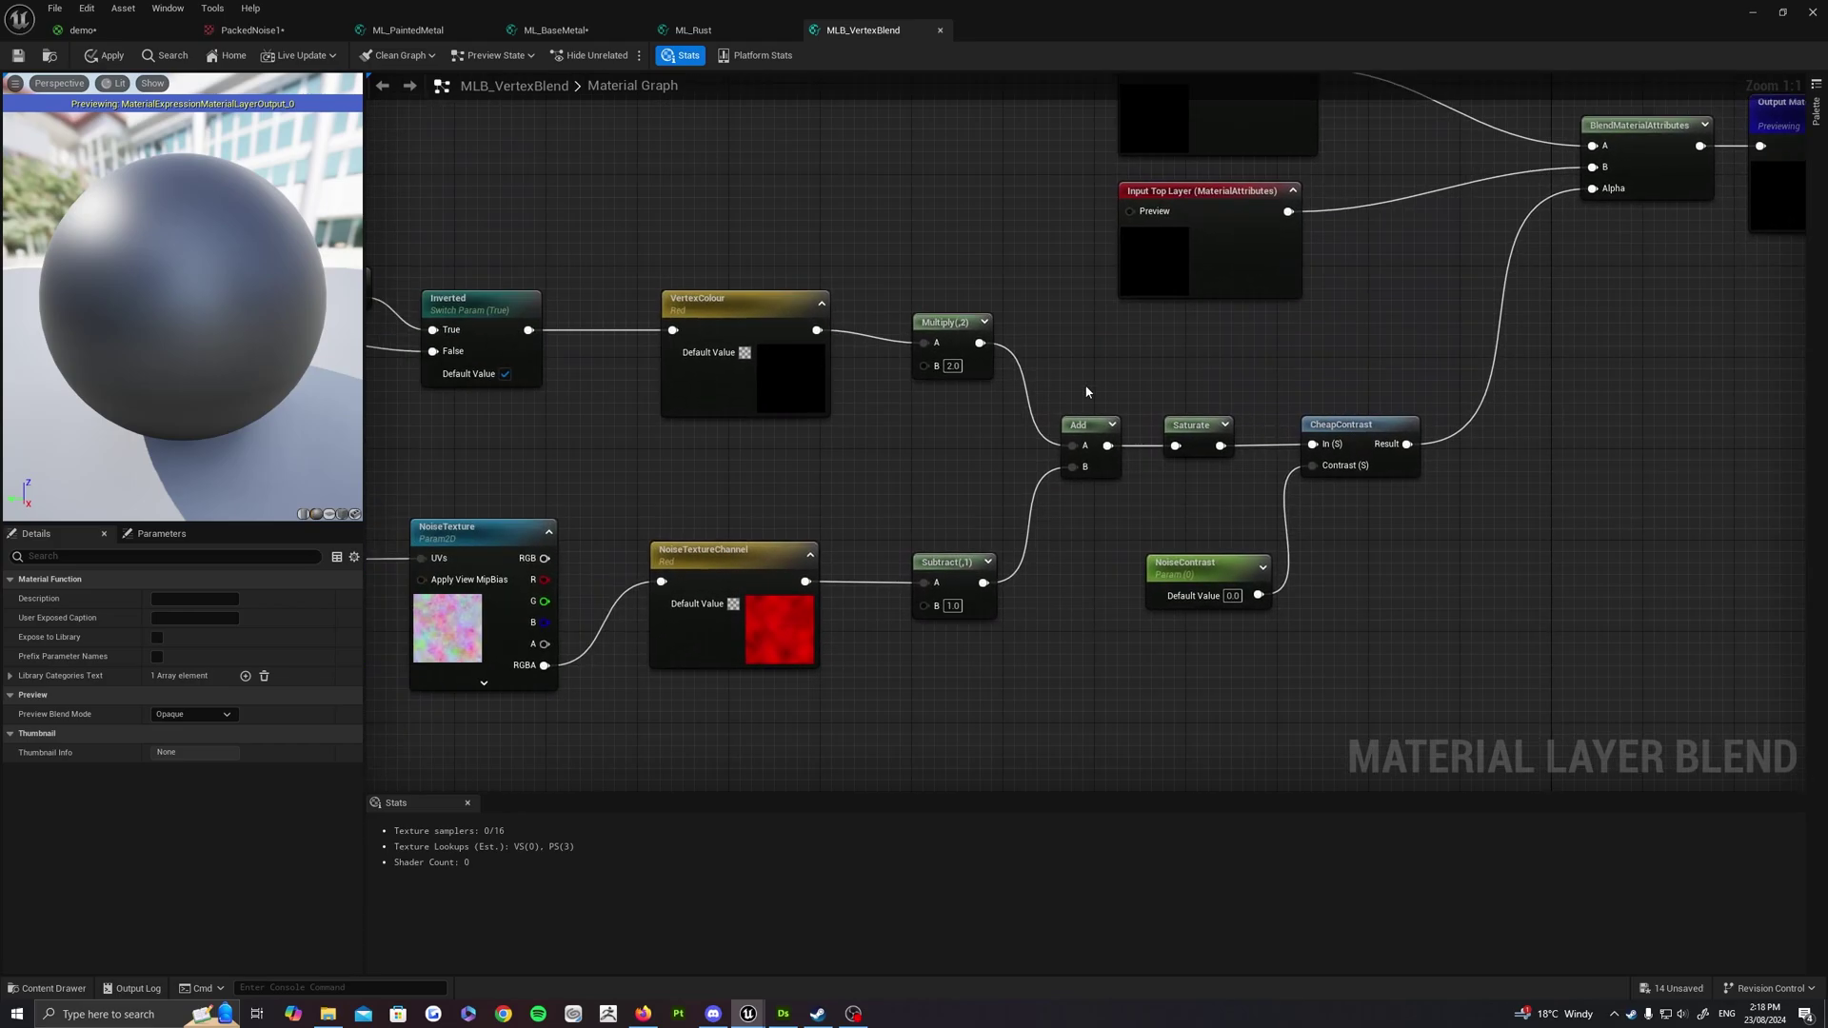
# Apply the MLB_VertexBlend changes and create a new material named M_VertexMaster in the MaterialLayerVideo folder
pyautogui.click(105, 55)
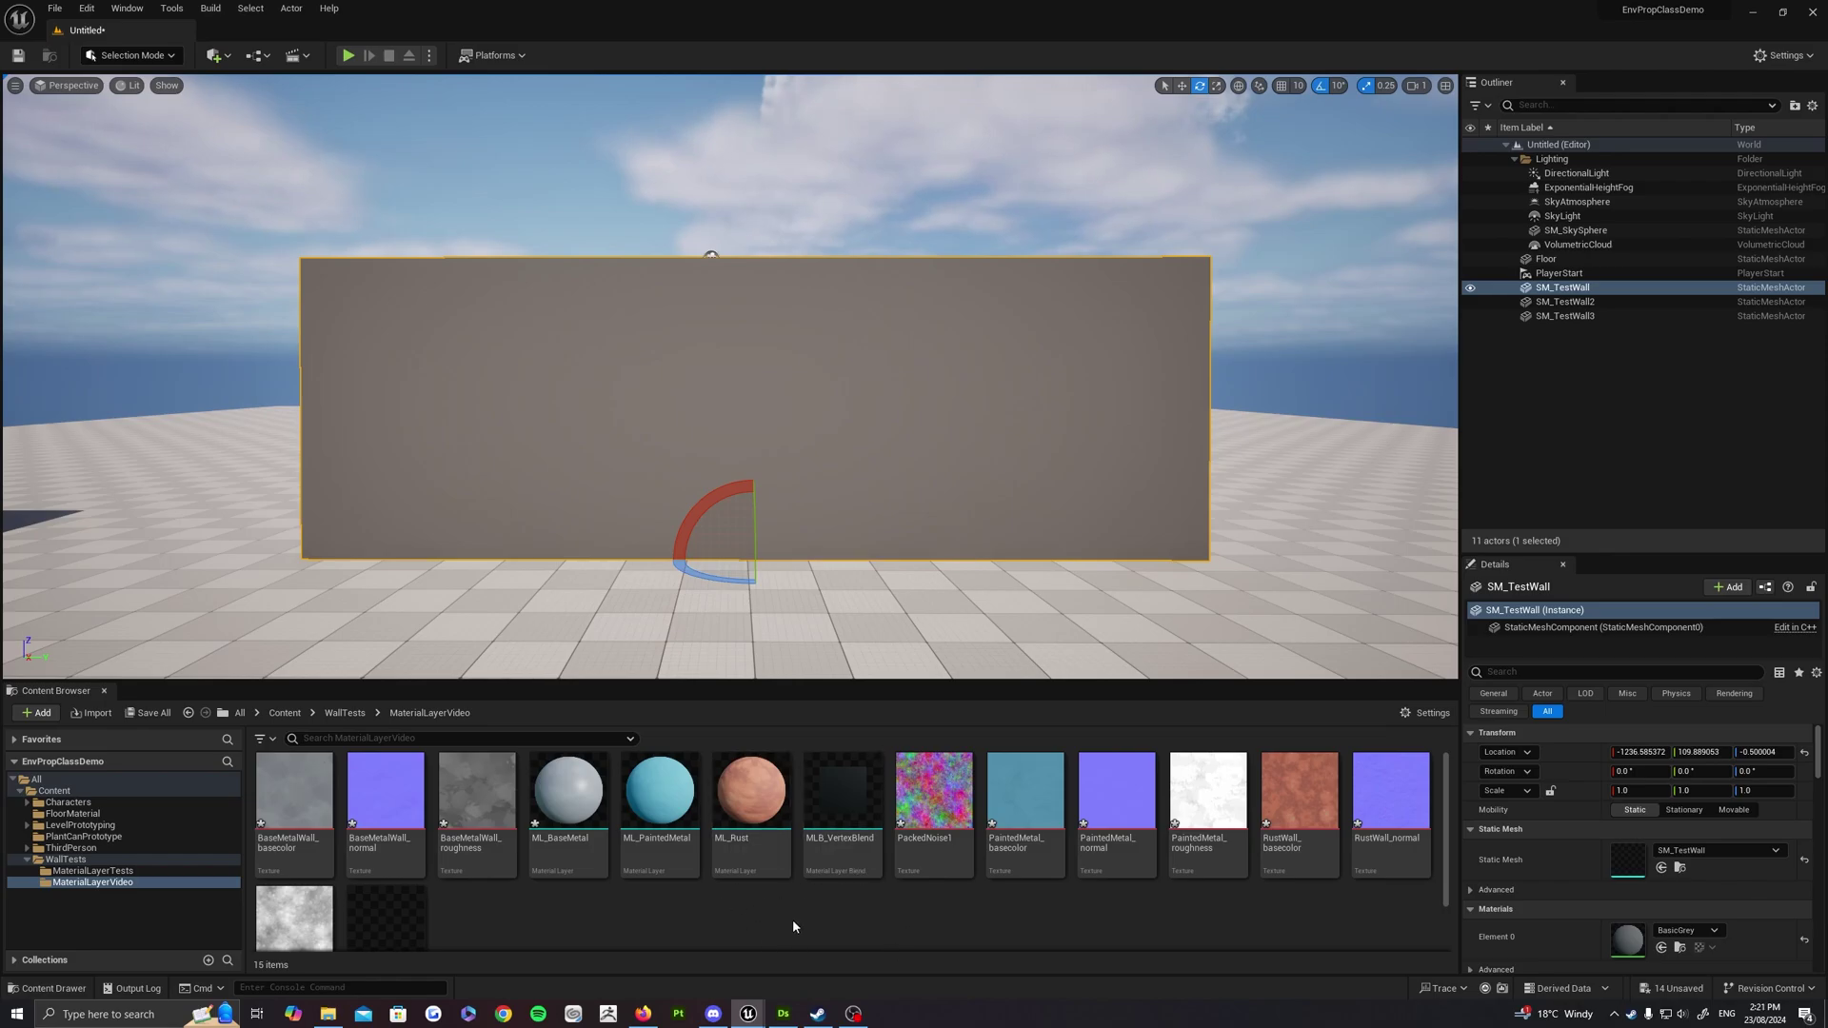
pyautogui.rightClick(712, 902)
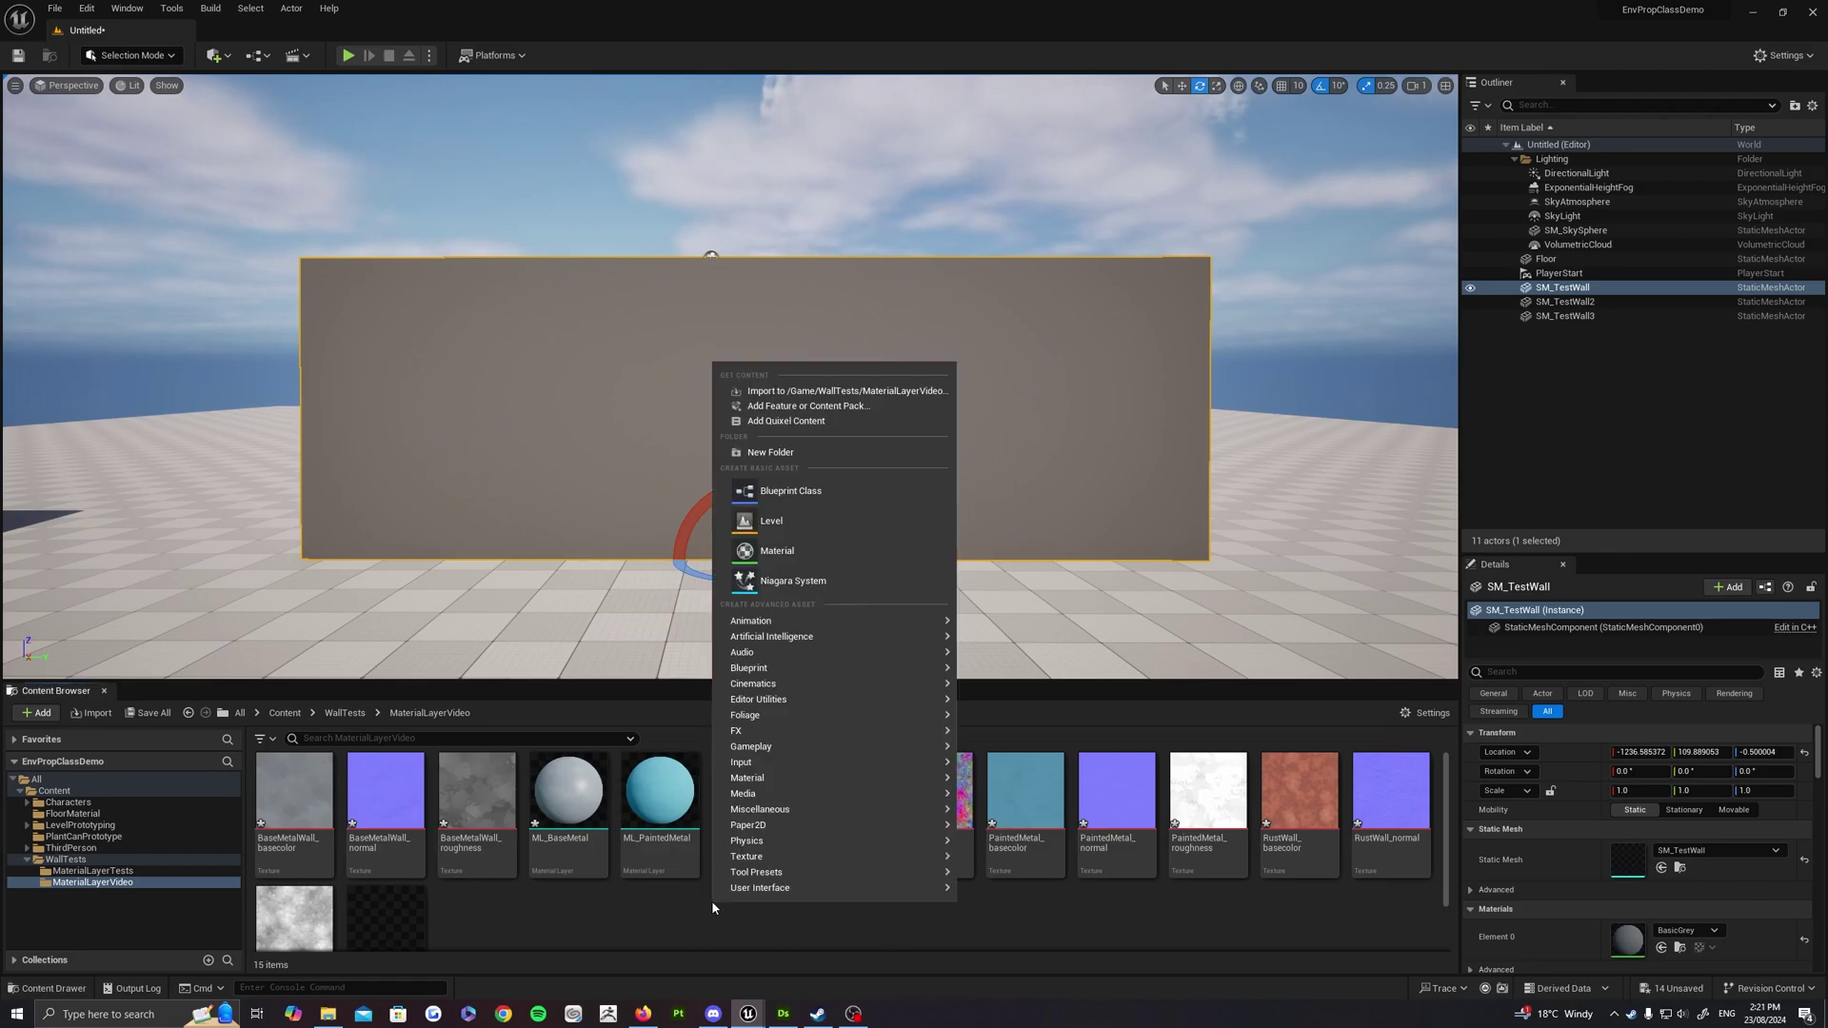
pyautogui.click(794, 552)
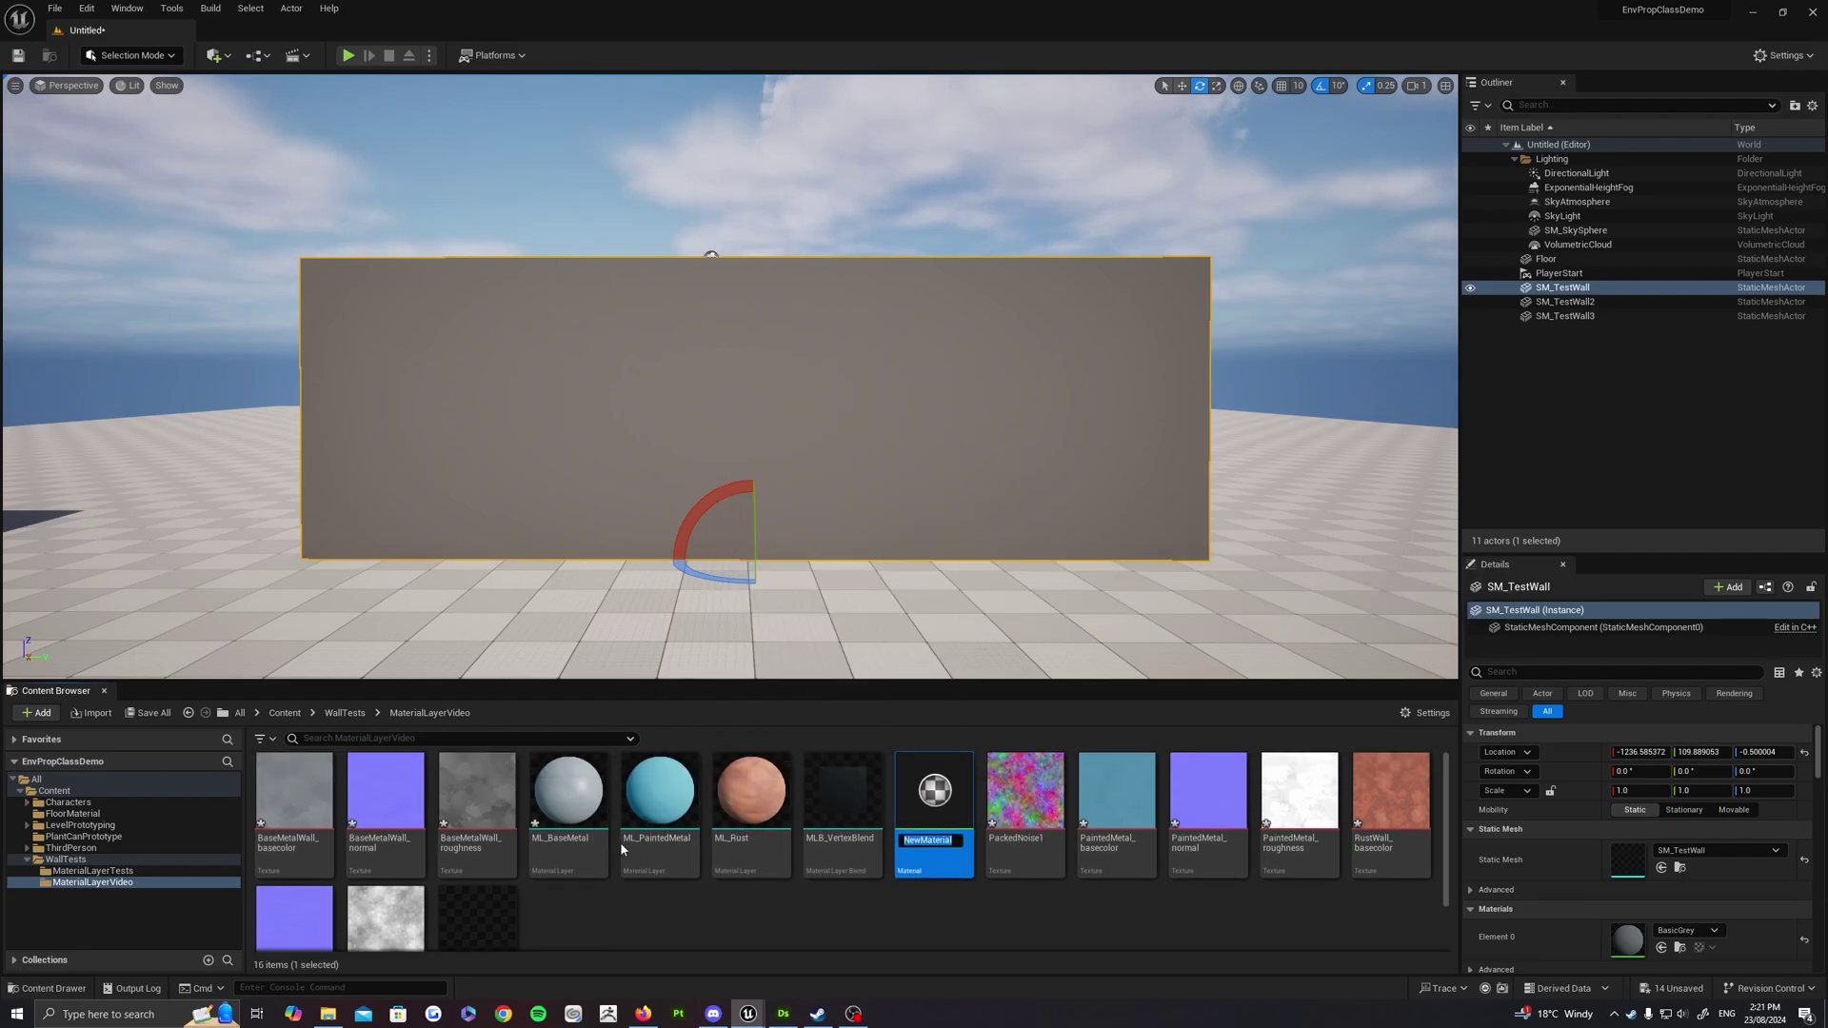
pyautogui.write('M_Vertex')
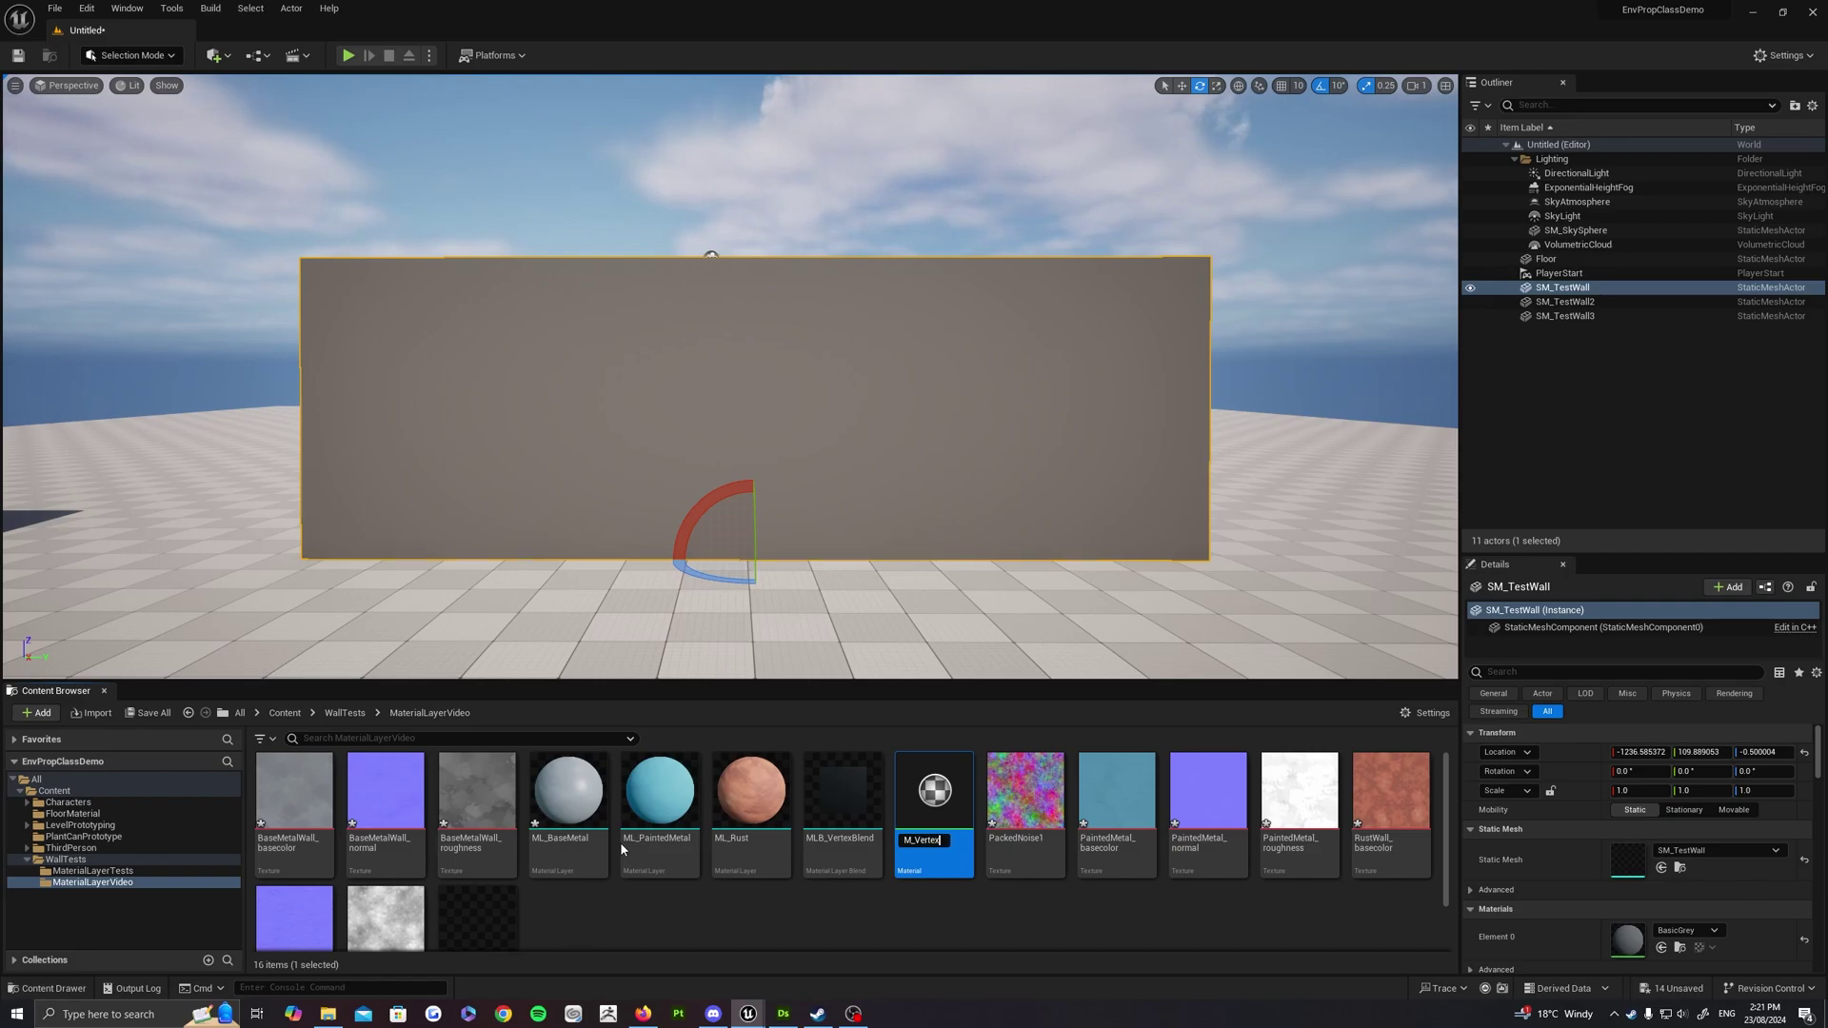
pyautogui.write('Master')
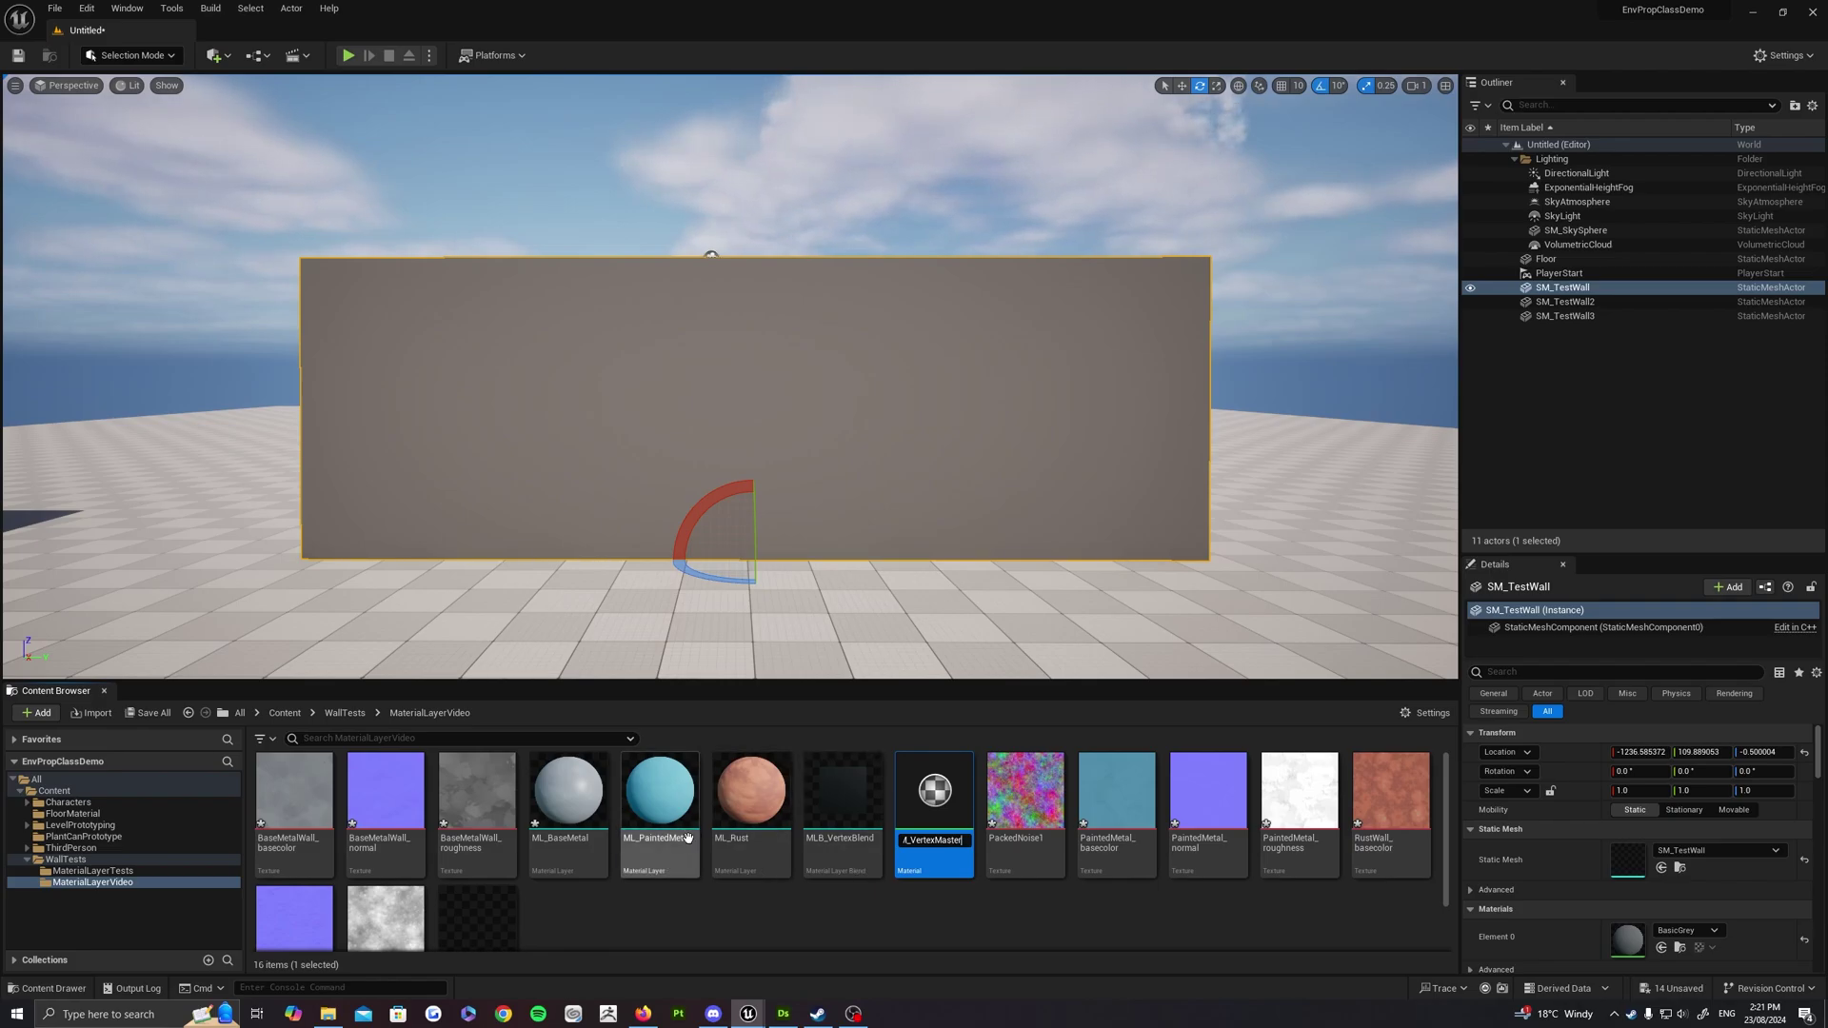
pyautogui.press('Return')
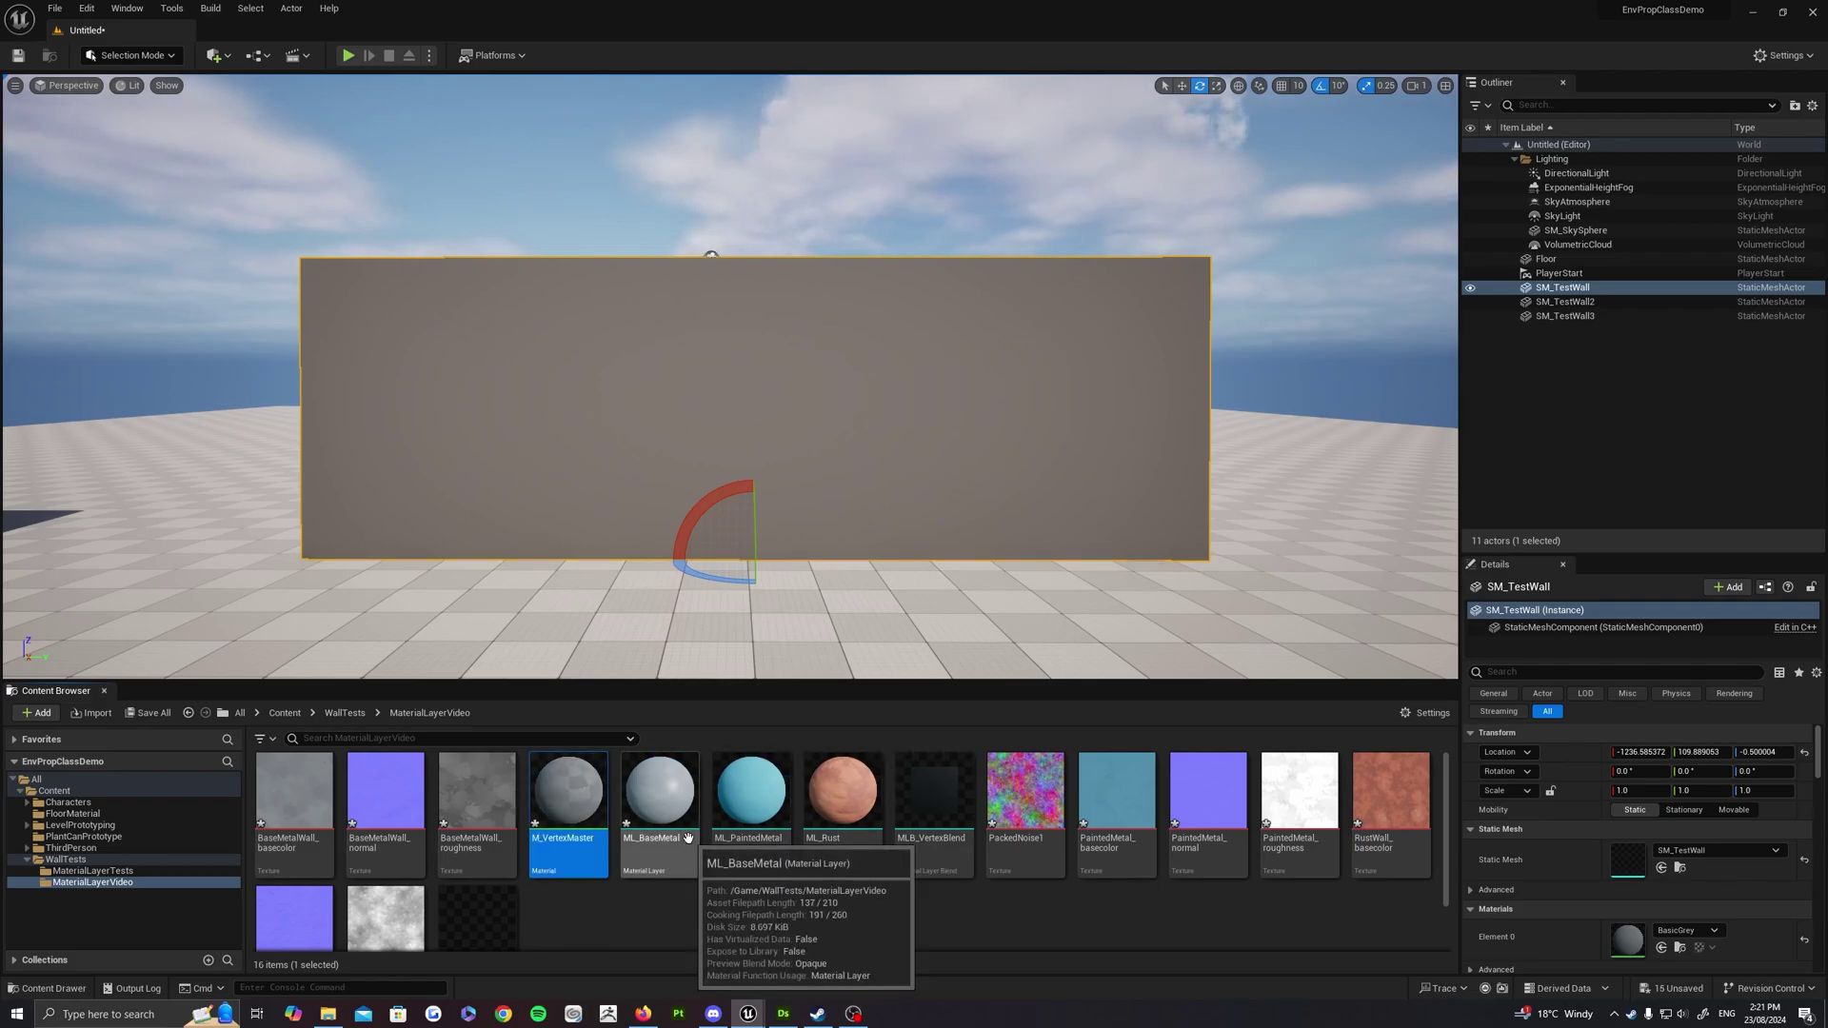
# Open the M_VertexMaster material's graph for editing
pyautogui.doubleClick(545, 793)
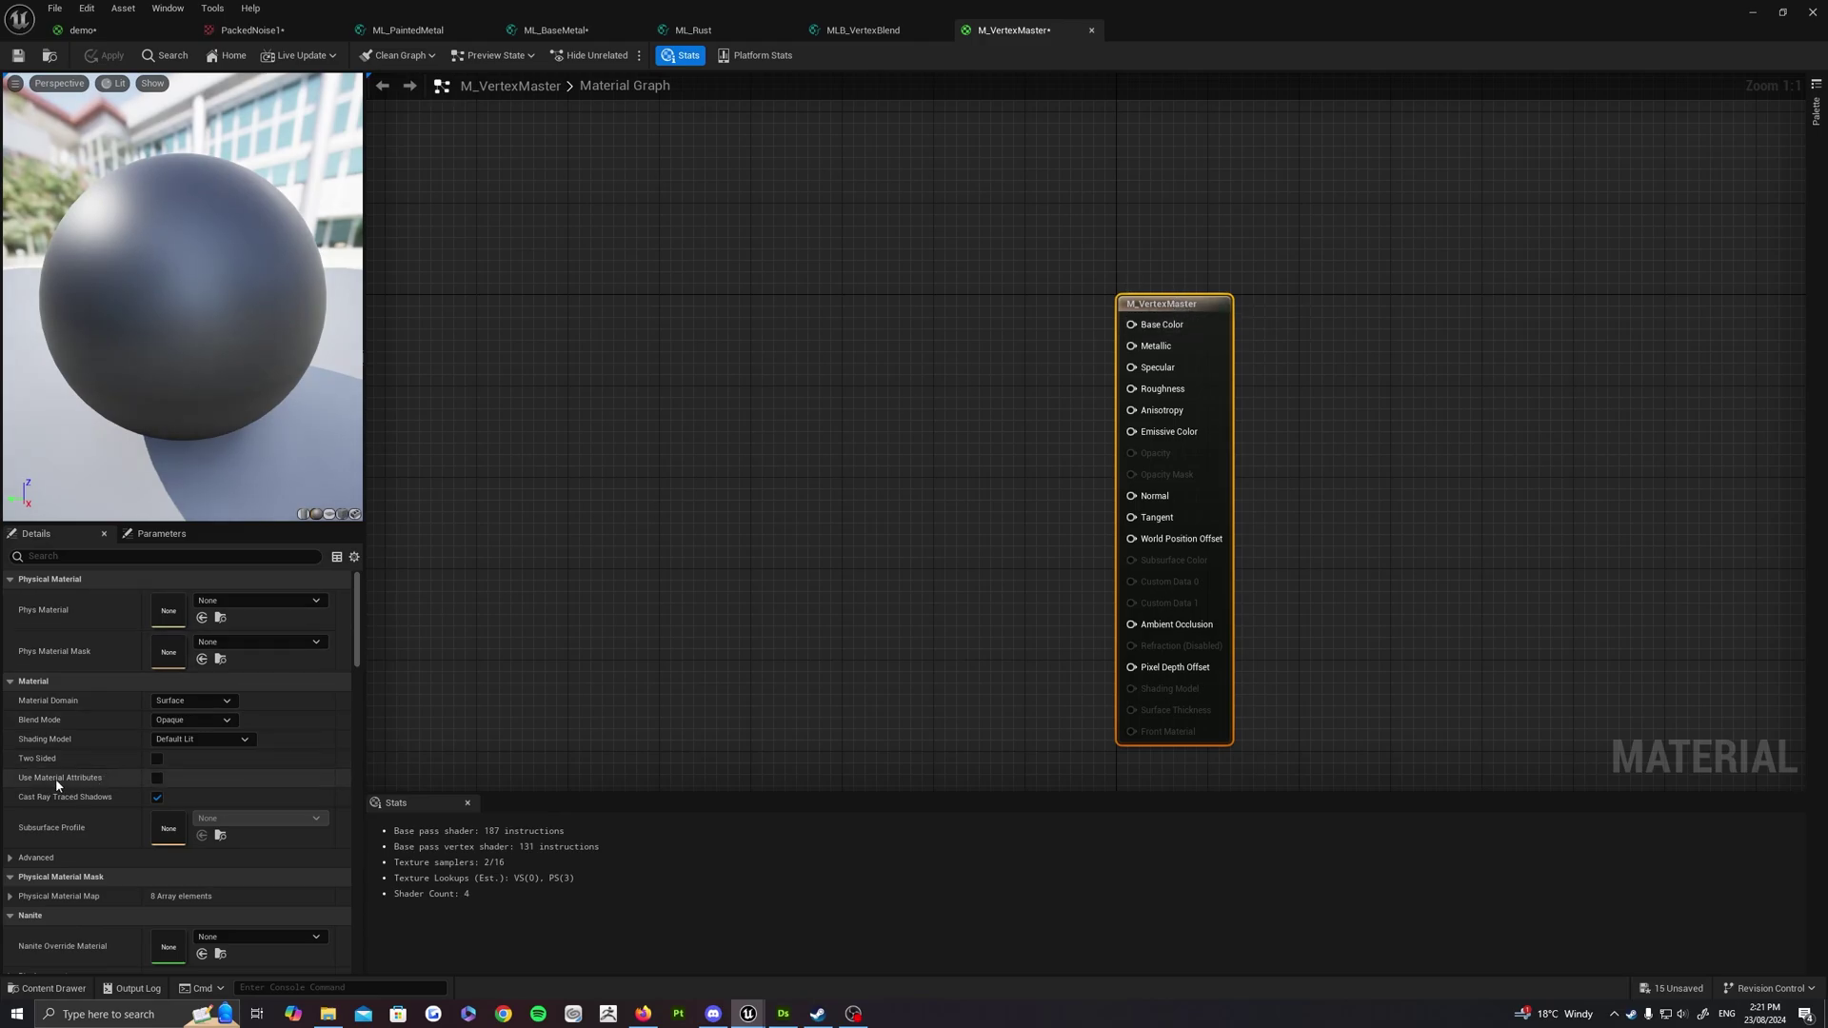
pyautogui.moveTo(1045, 356); pyautogui.dragTo(988, 267, button='right')
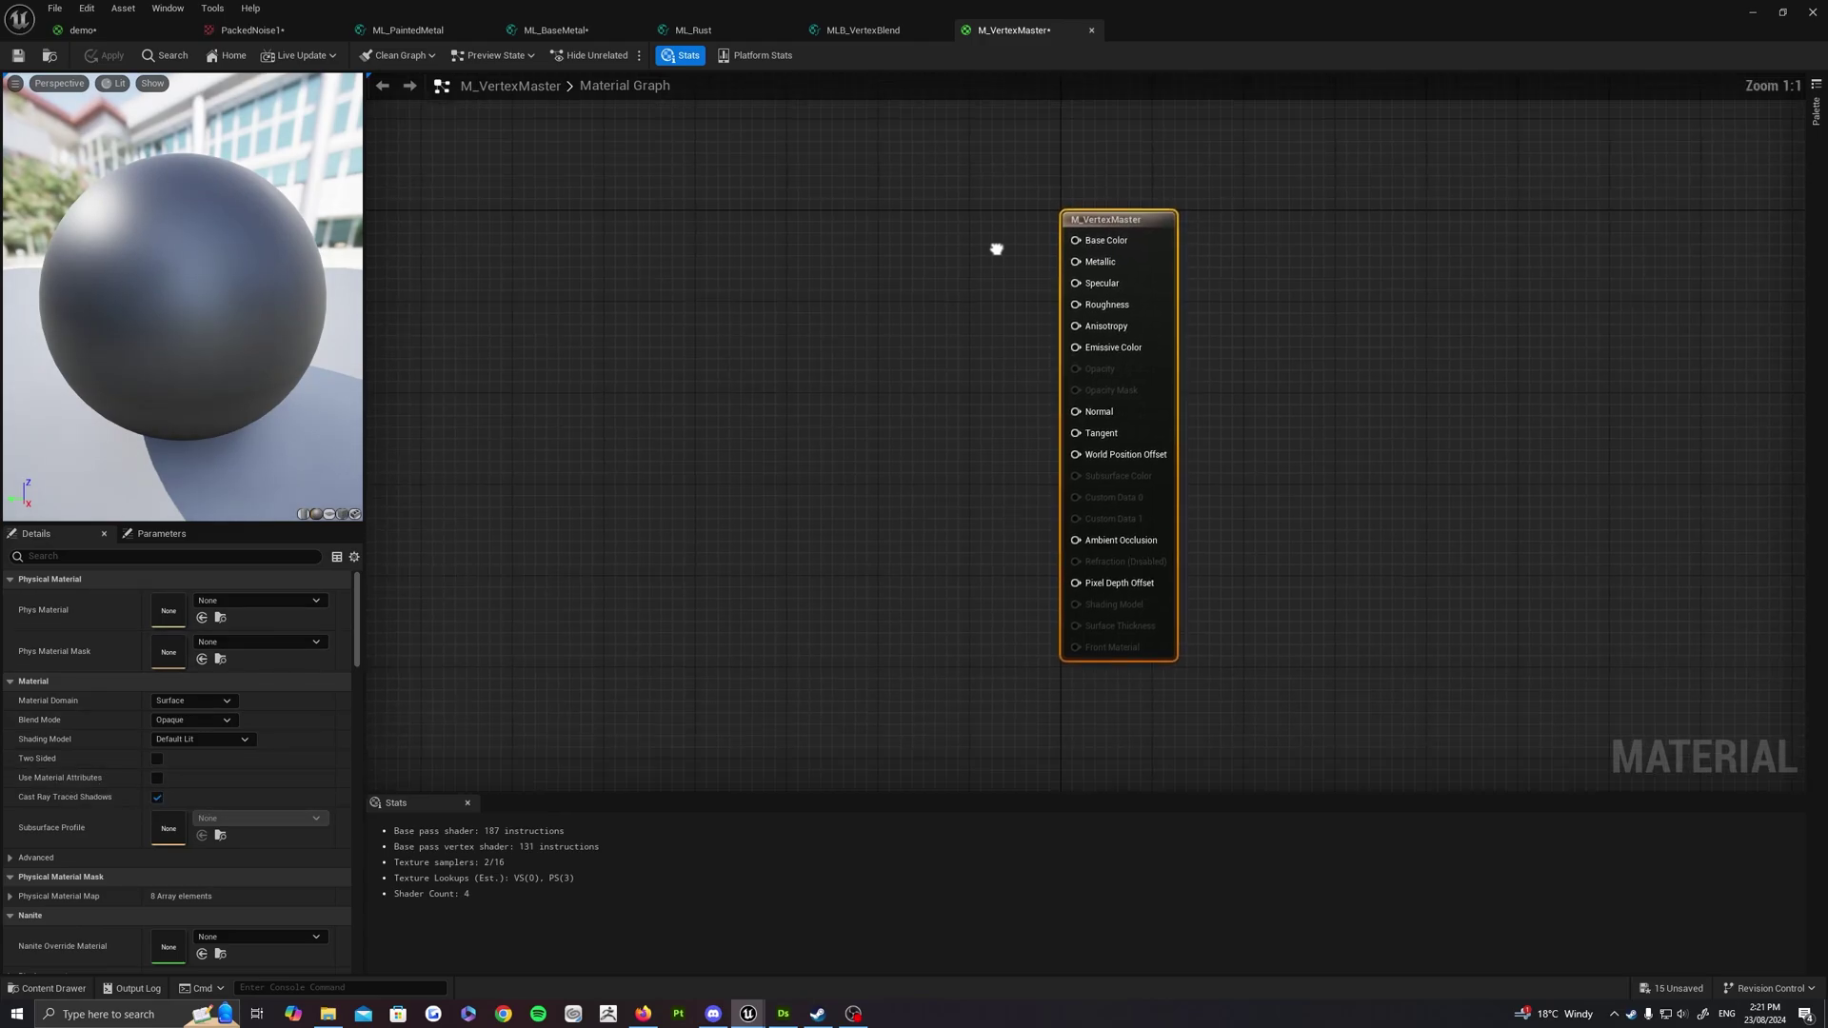
# Enable Use Material Attributes on M_VertexMaster and connect a new MaterialAttributeLayers node to its Material Attributes input
pyautogui.click(158, 778)
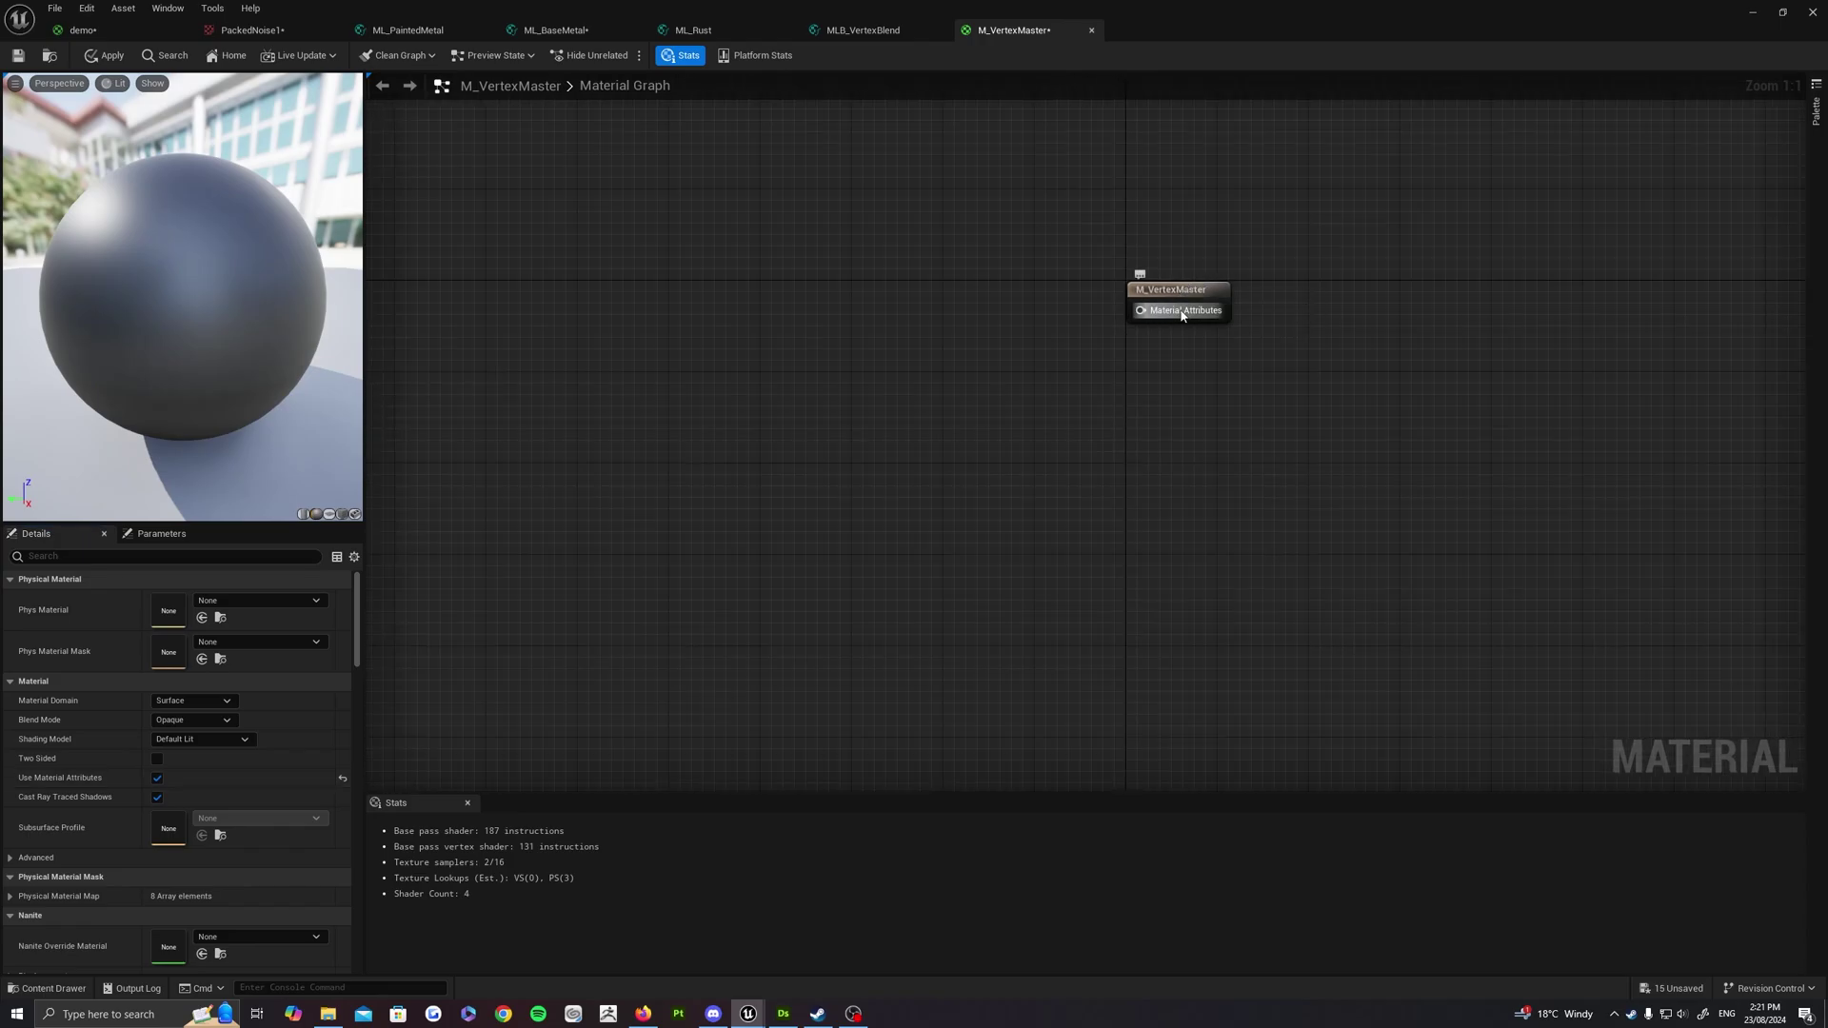
pyautogui.moveTo(1180, 351); pyautogui.dragTo(1124, 450, button='right')
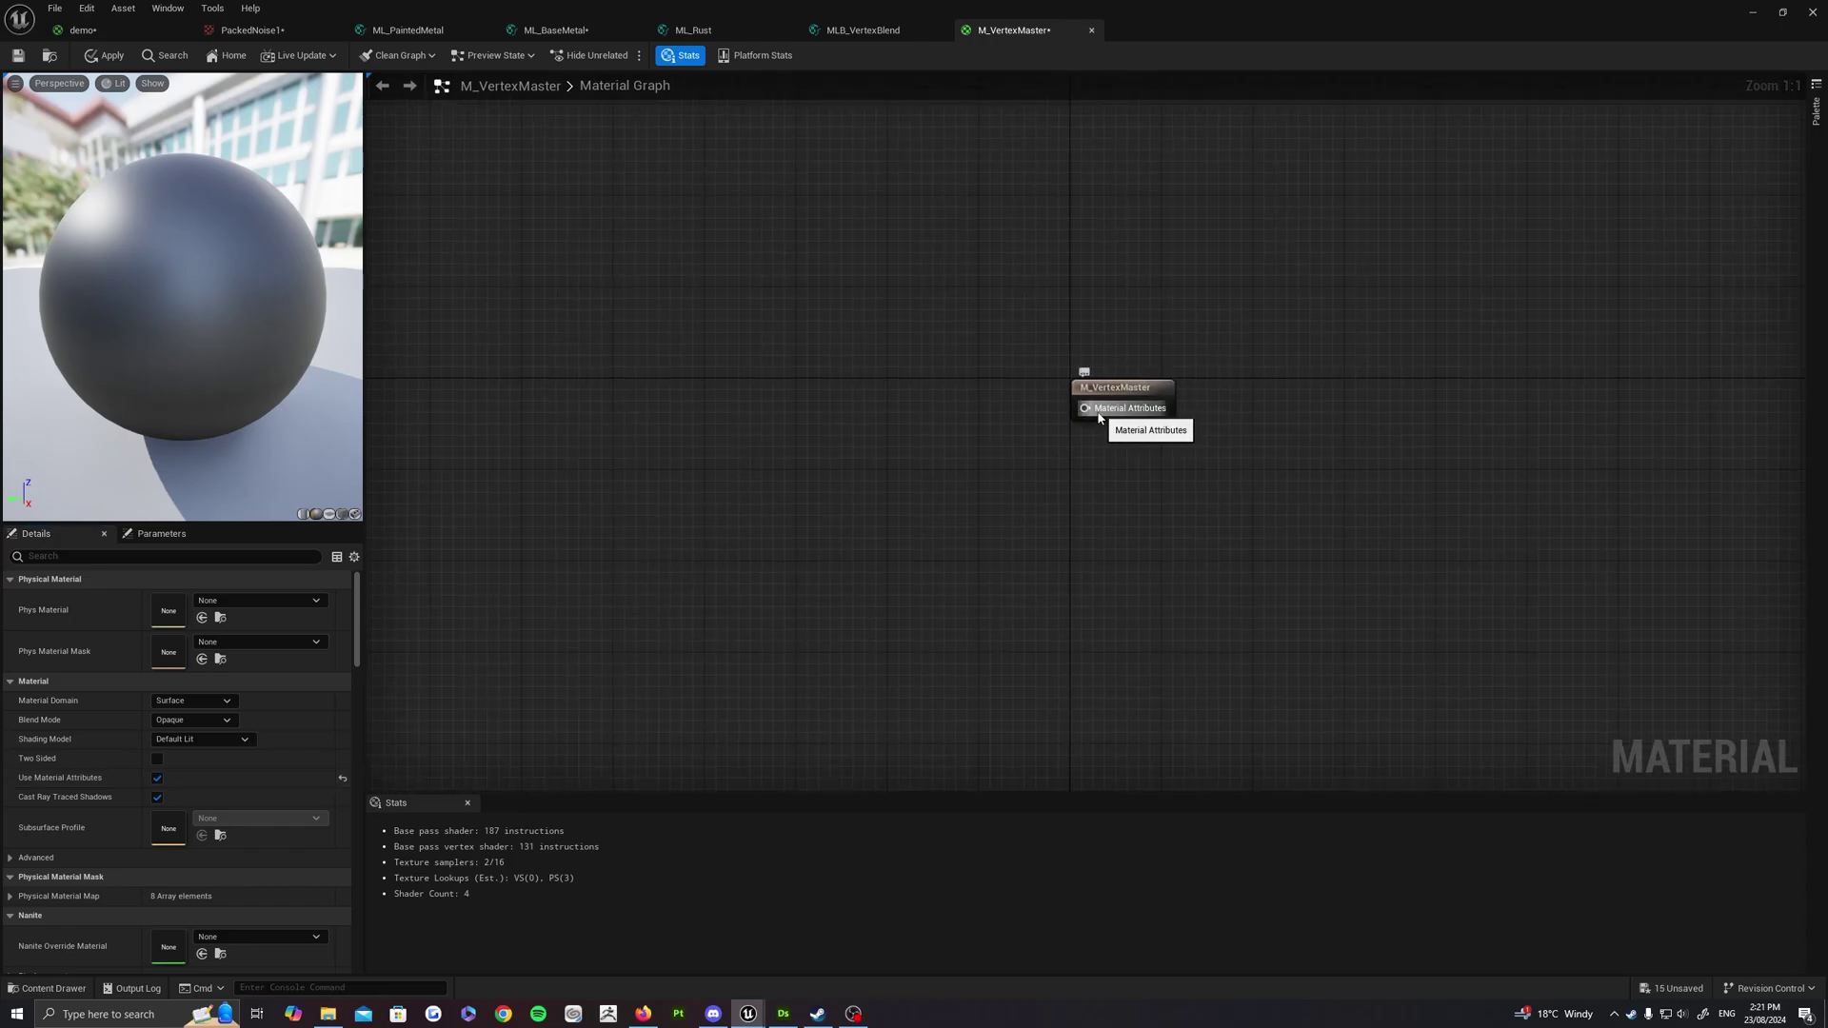
pyautogui.moveTo(834, 421); pyautogui.dragTo(905, 432, button='right')
pyautogui.rightClick(867, 419)
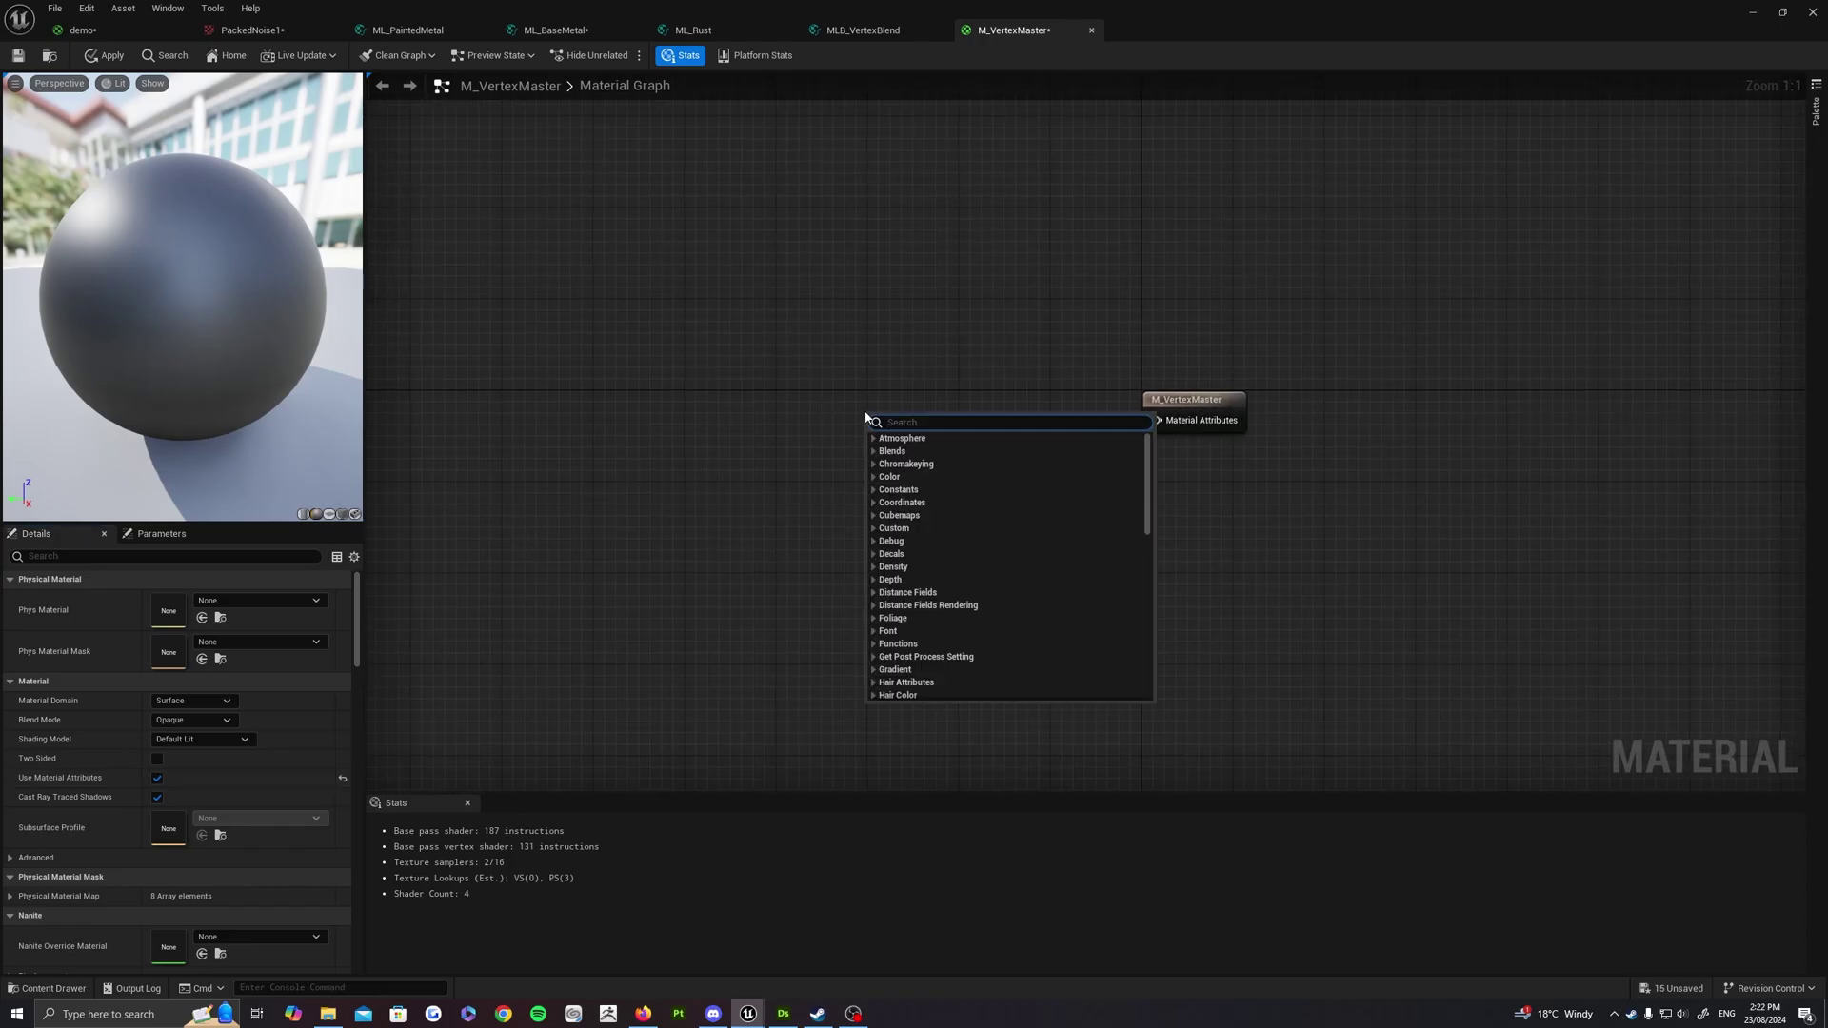
pyautogui.write('material')
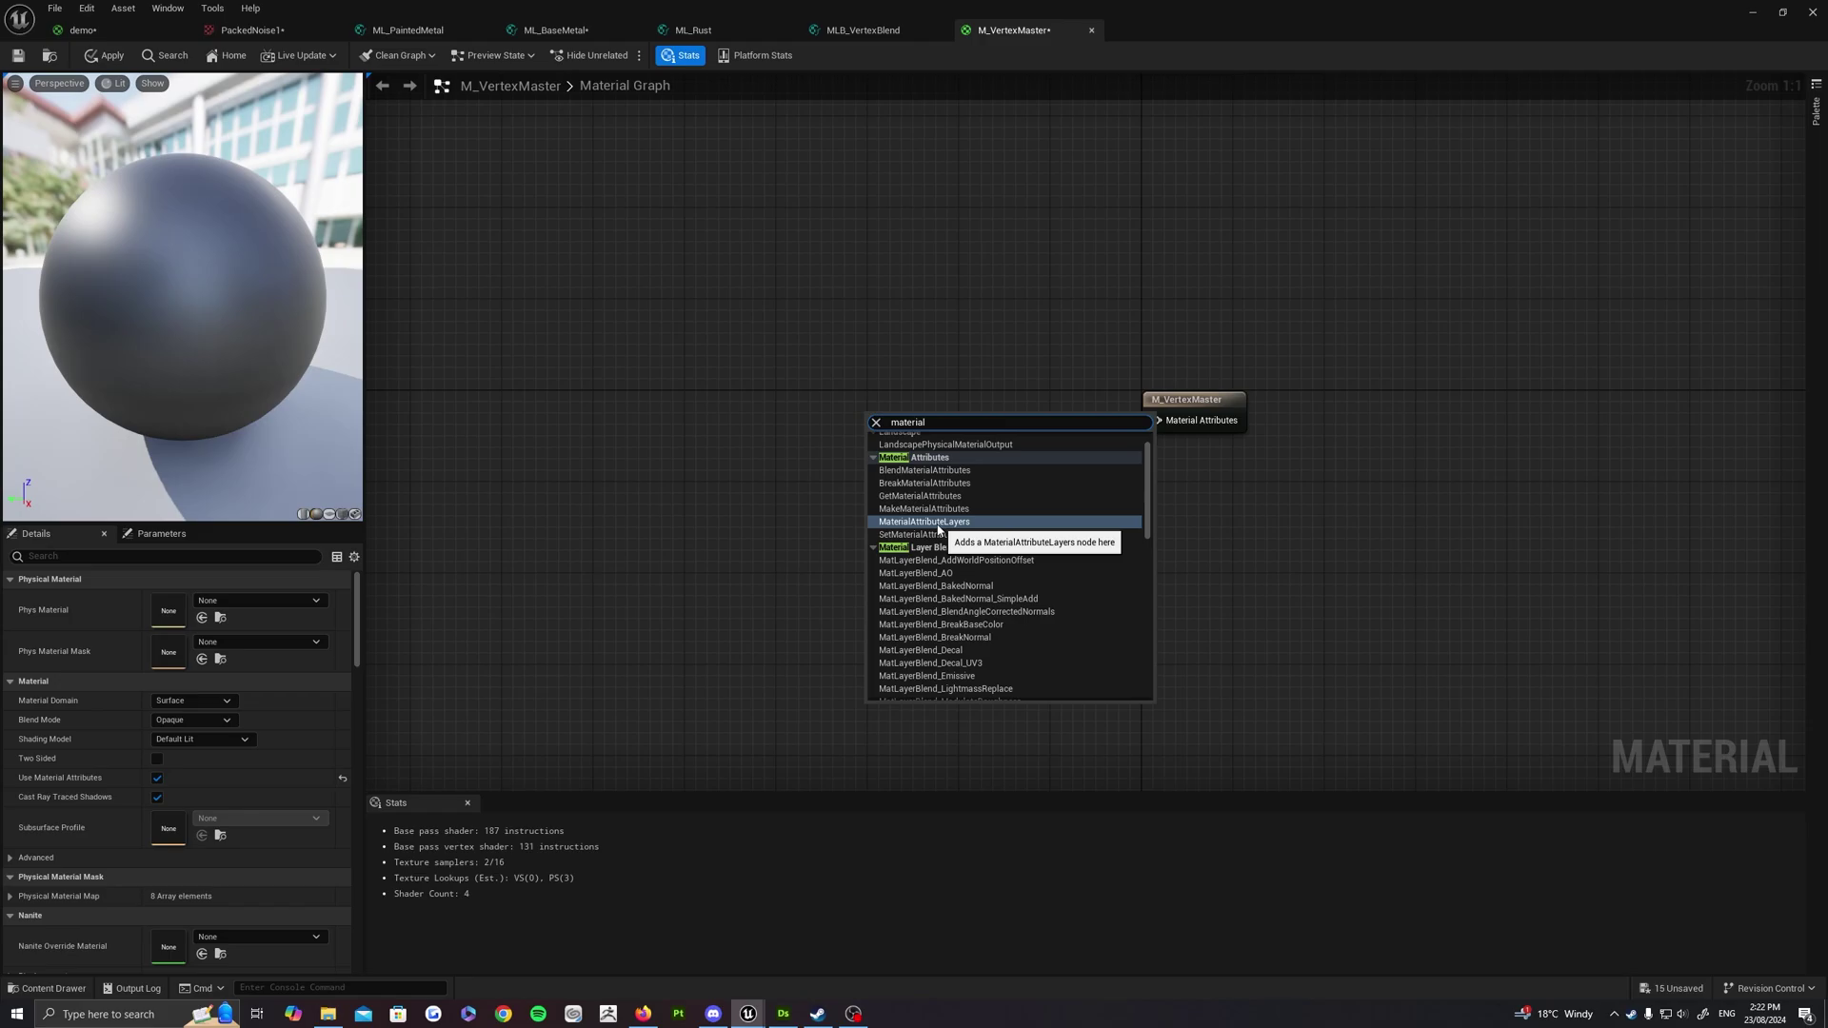
pyautogui.click(928, 522)
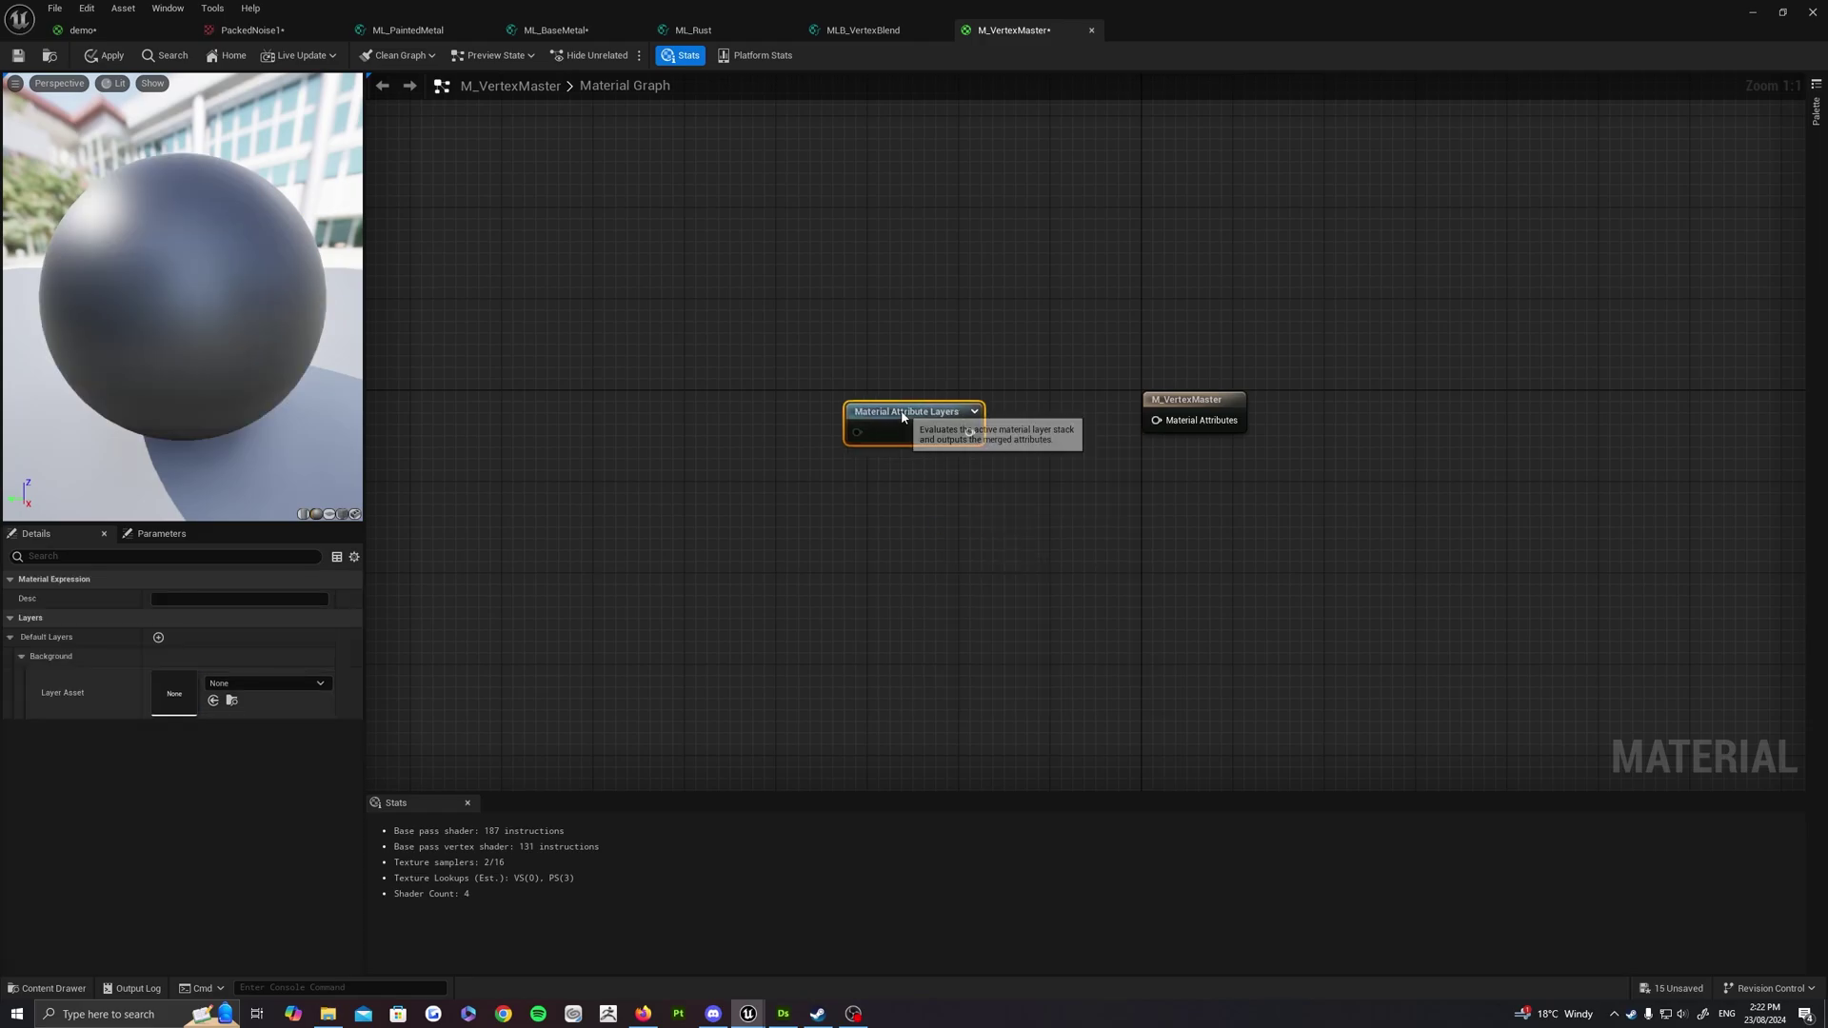
pyautogui.moveTo(551, 334); pyautogui.dragTo(424, 356, button='right')
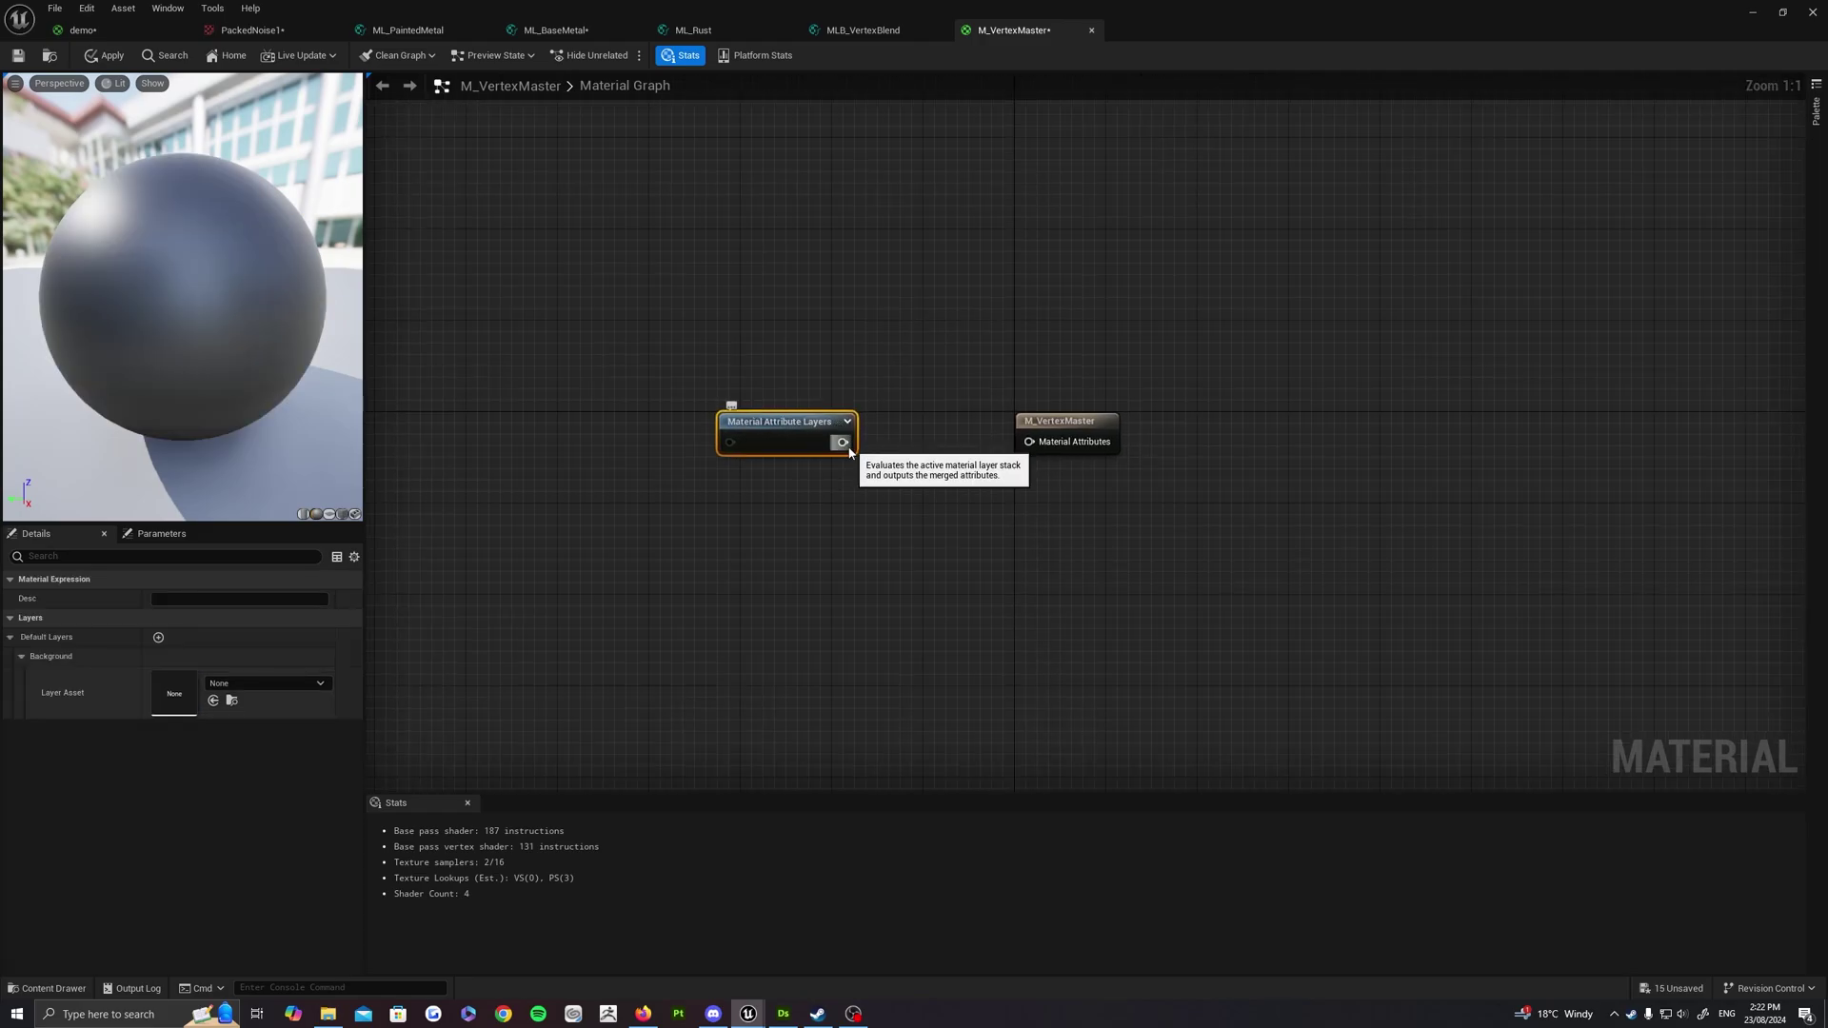
pyautogui.moveTo(844, 441); pyautogui.dragTo(1030, 443)
pyautogui.moveTo(652, 303); pyautogui.dragTo(651, 299, button='right')
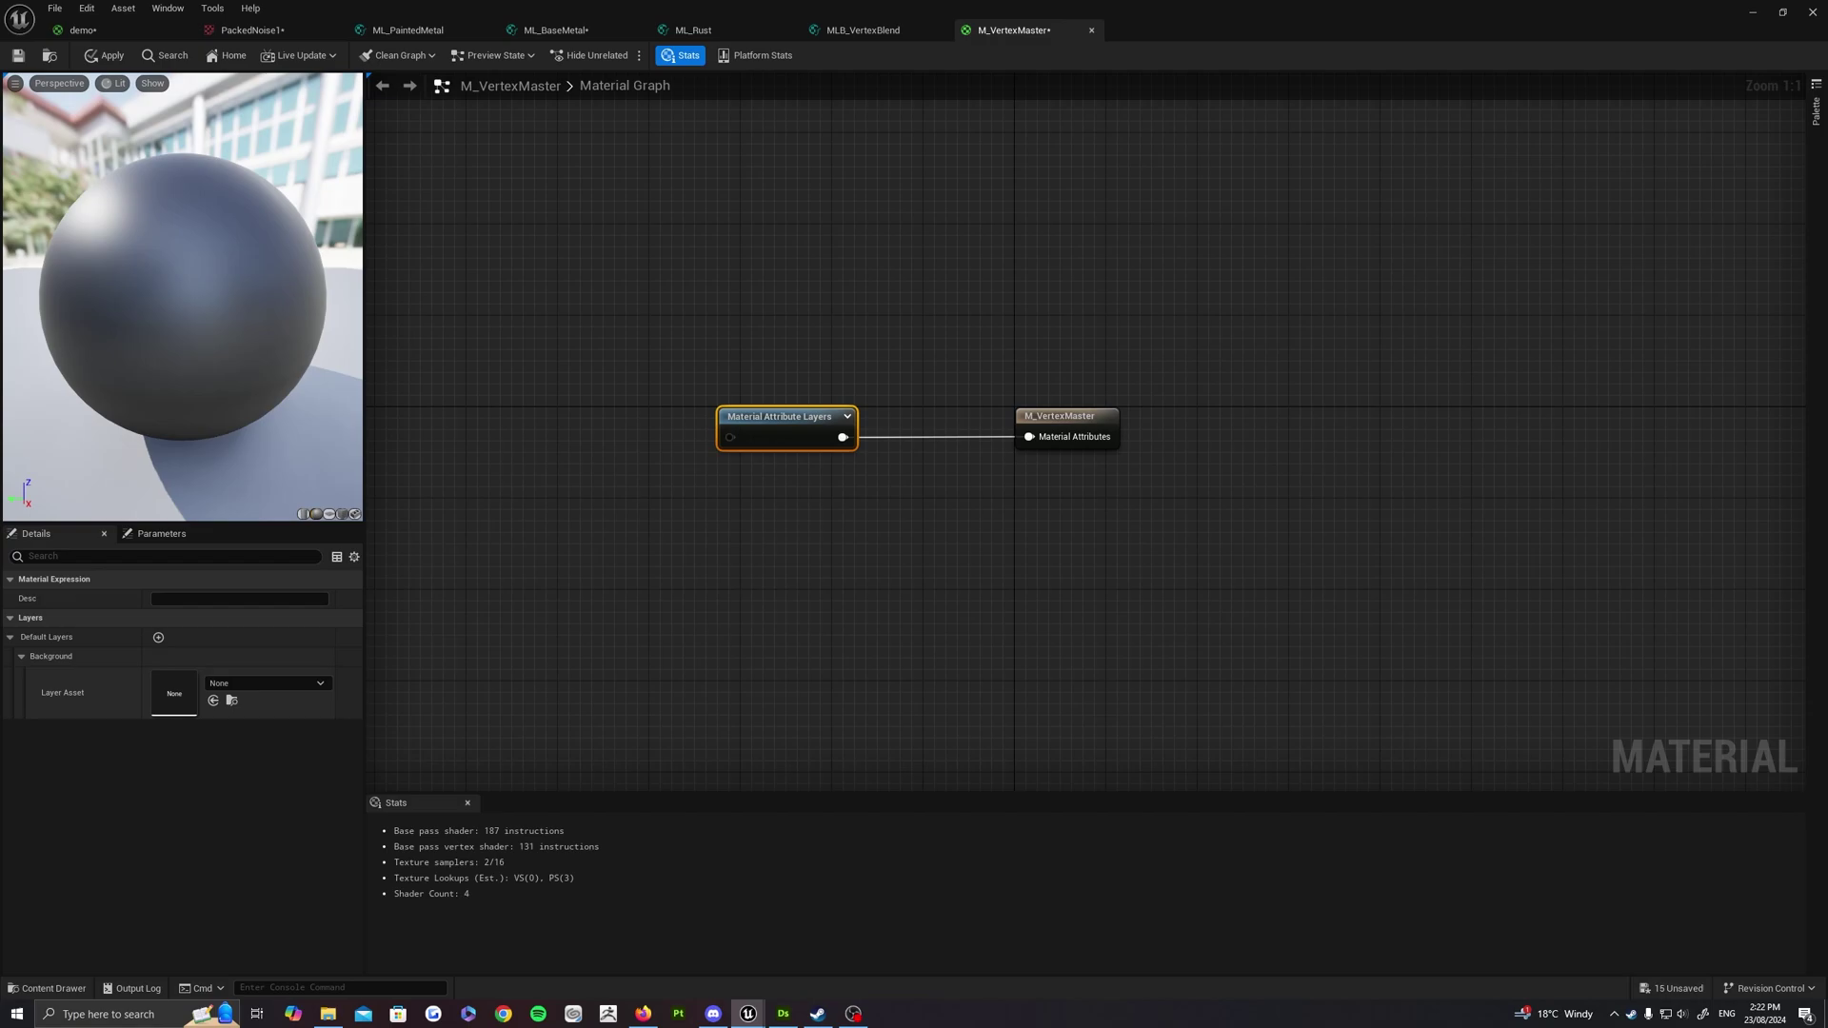
# Assign ML_PaintedMetal as the Background layer asset of the Material Attribute Layers node and save M_VertexMaster
pyautogui.moveTo(582, 442); pyautogui.dragTo(621, 438, button='right')
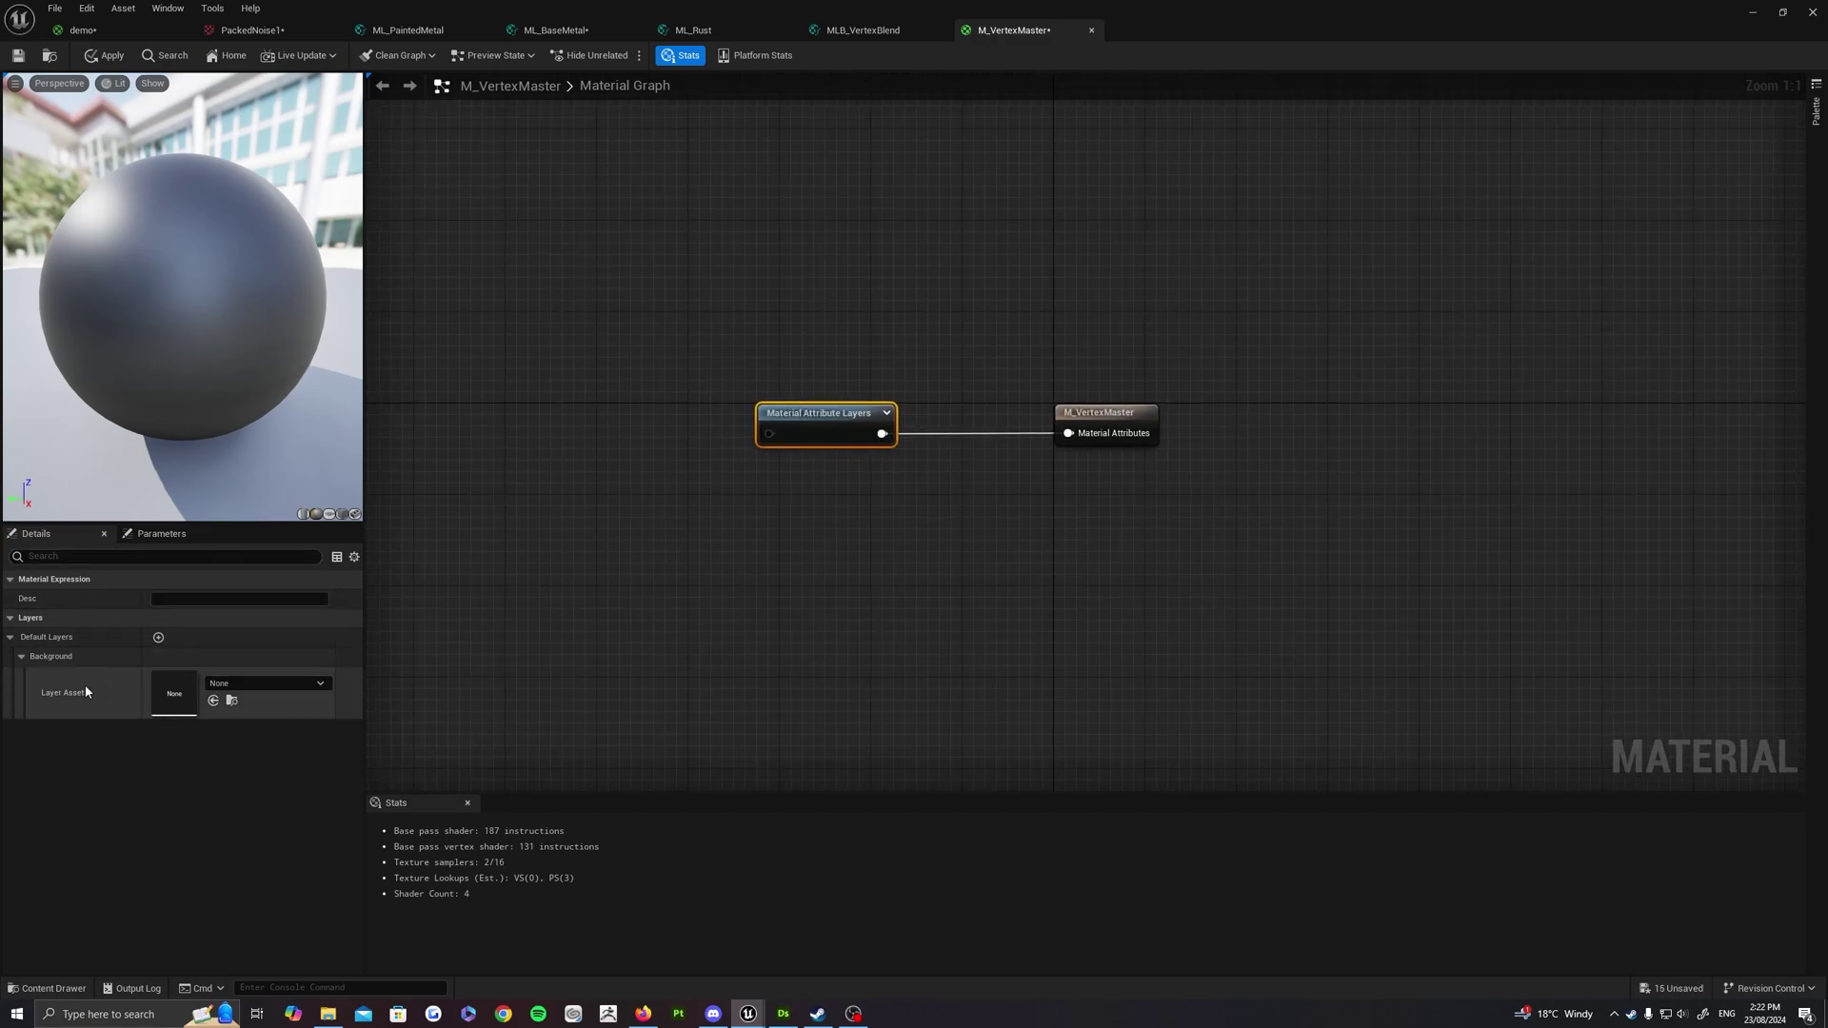
pyautogui.click(272, 683)
pyautogui.scroll(-2, 353, 914)
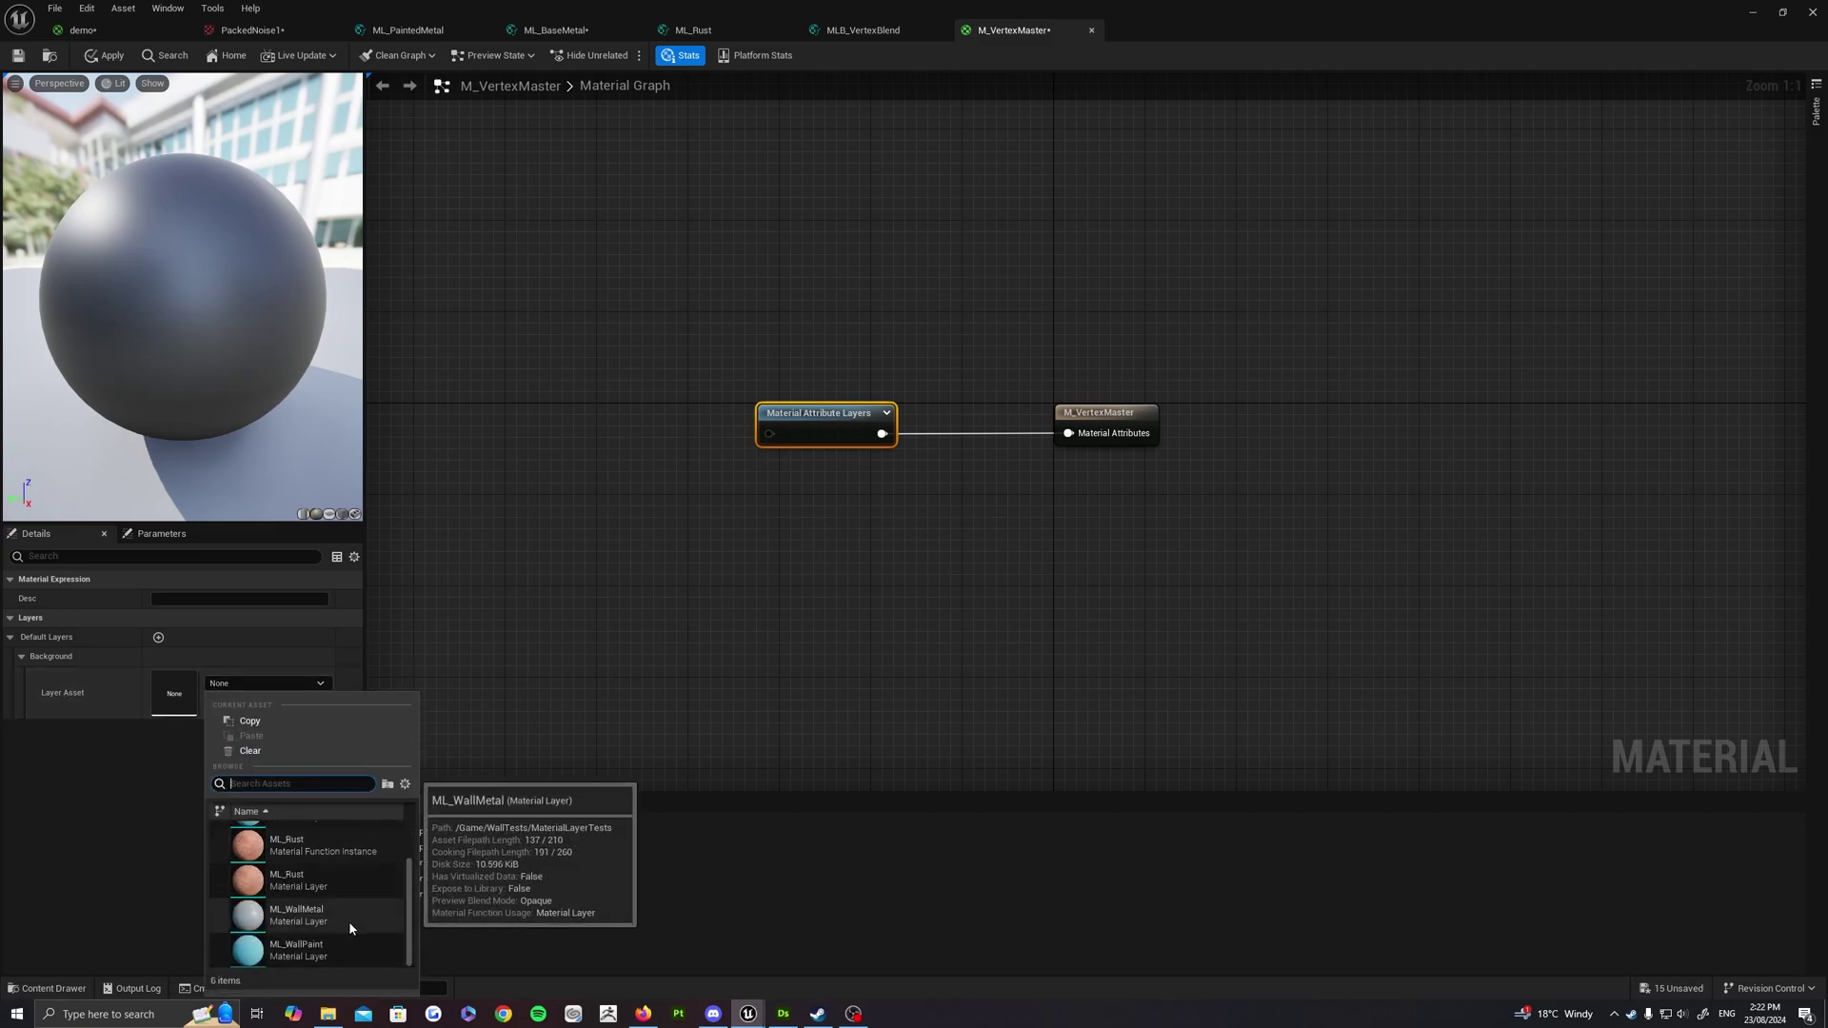
pyautogui.scroll(2, 348, 922)
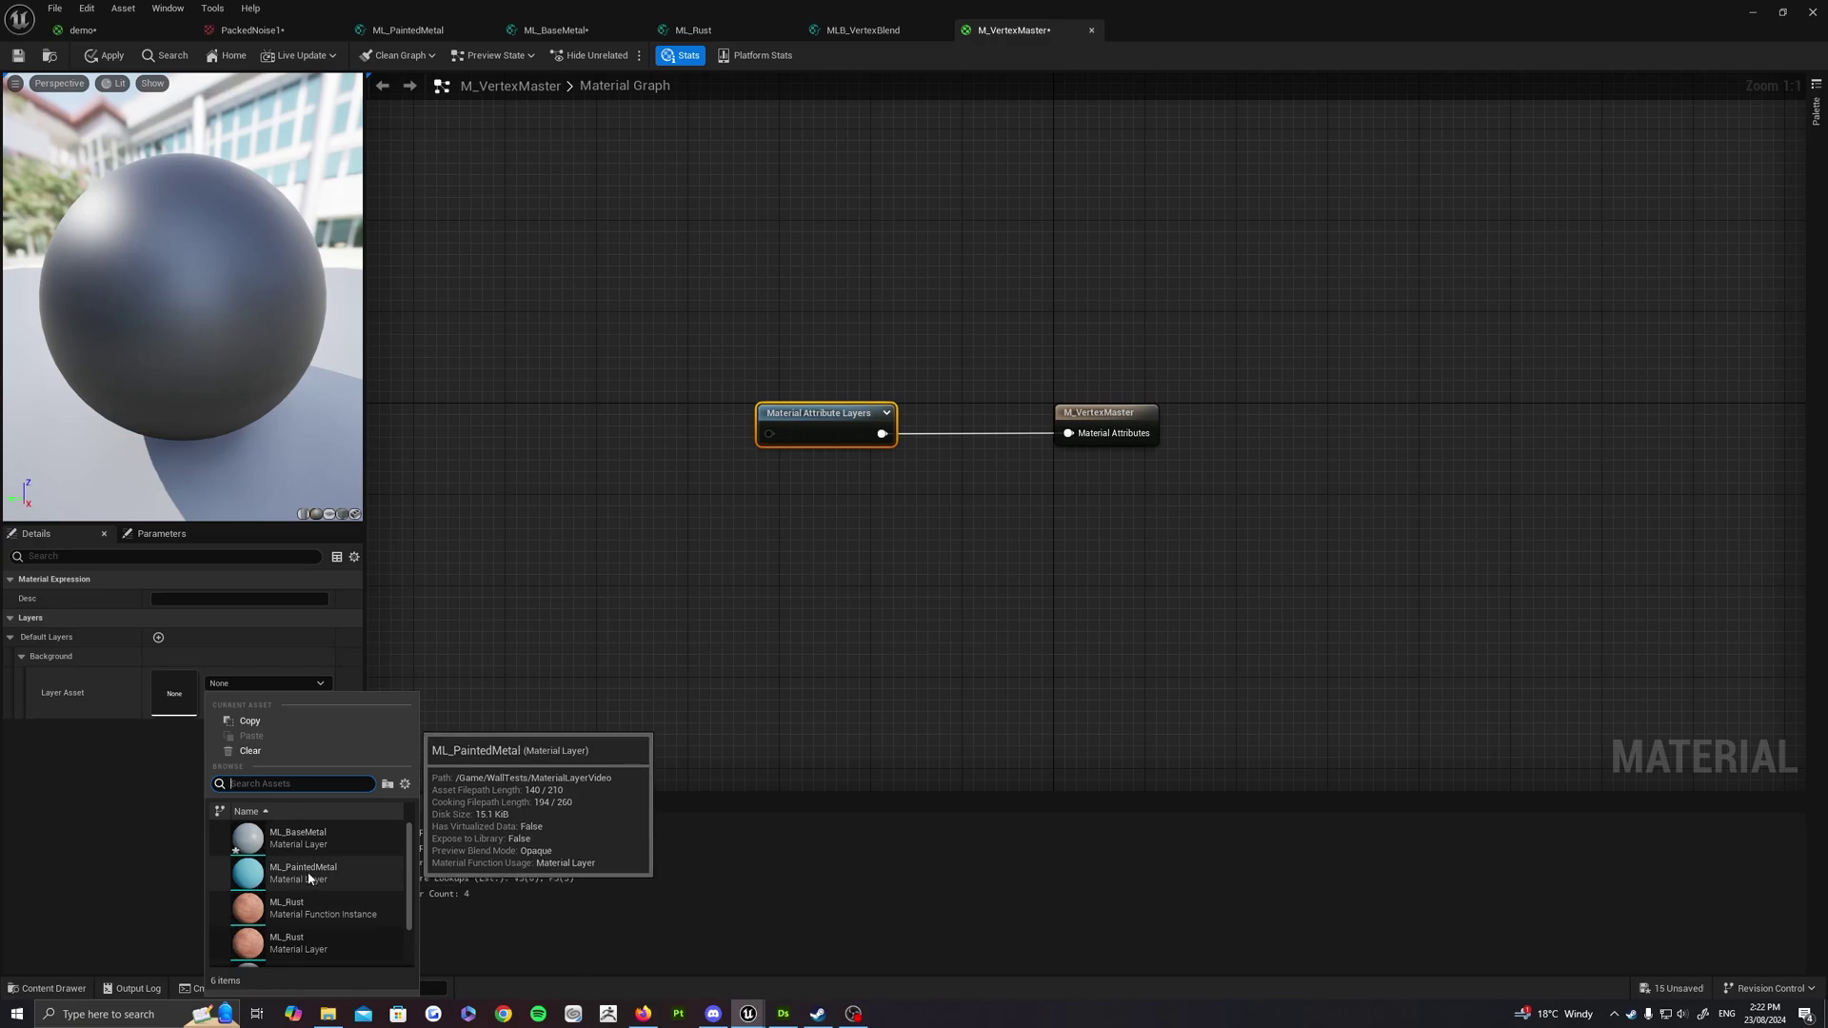
pyautogui.click(309, 877)
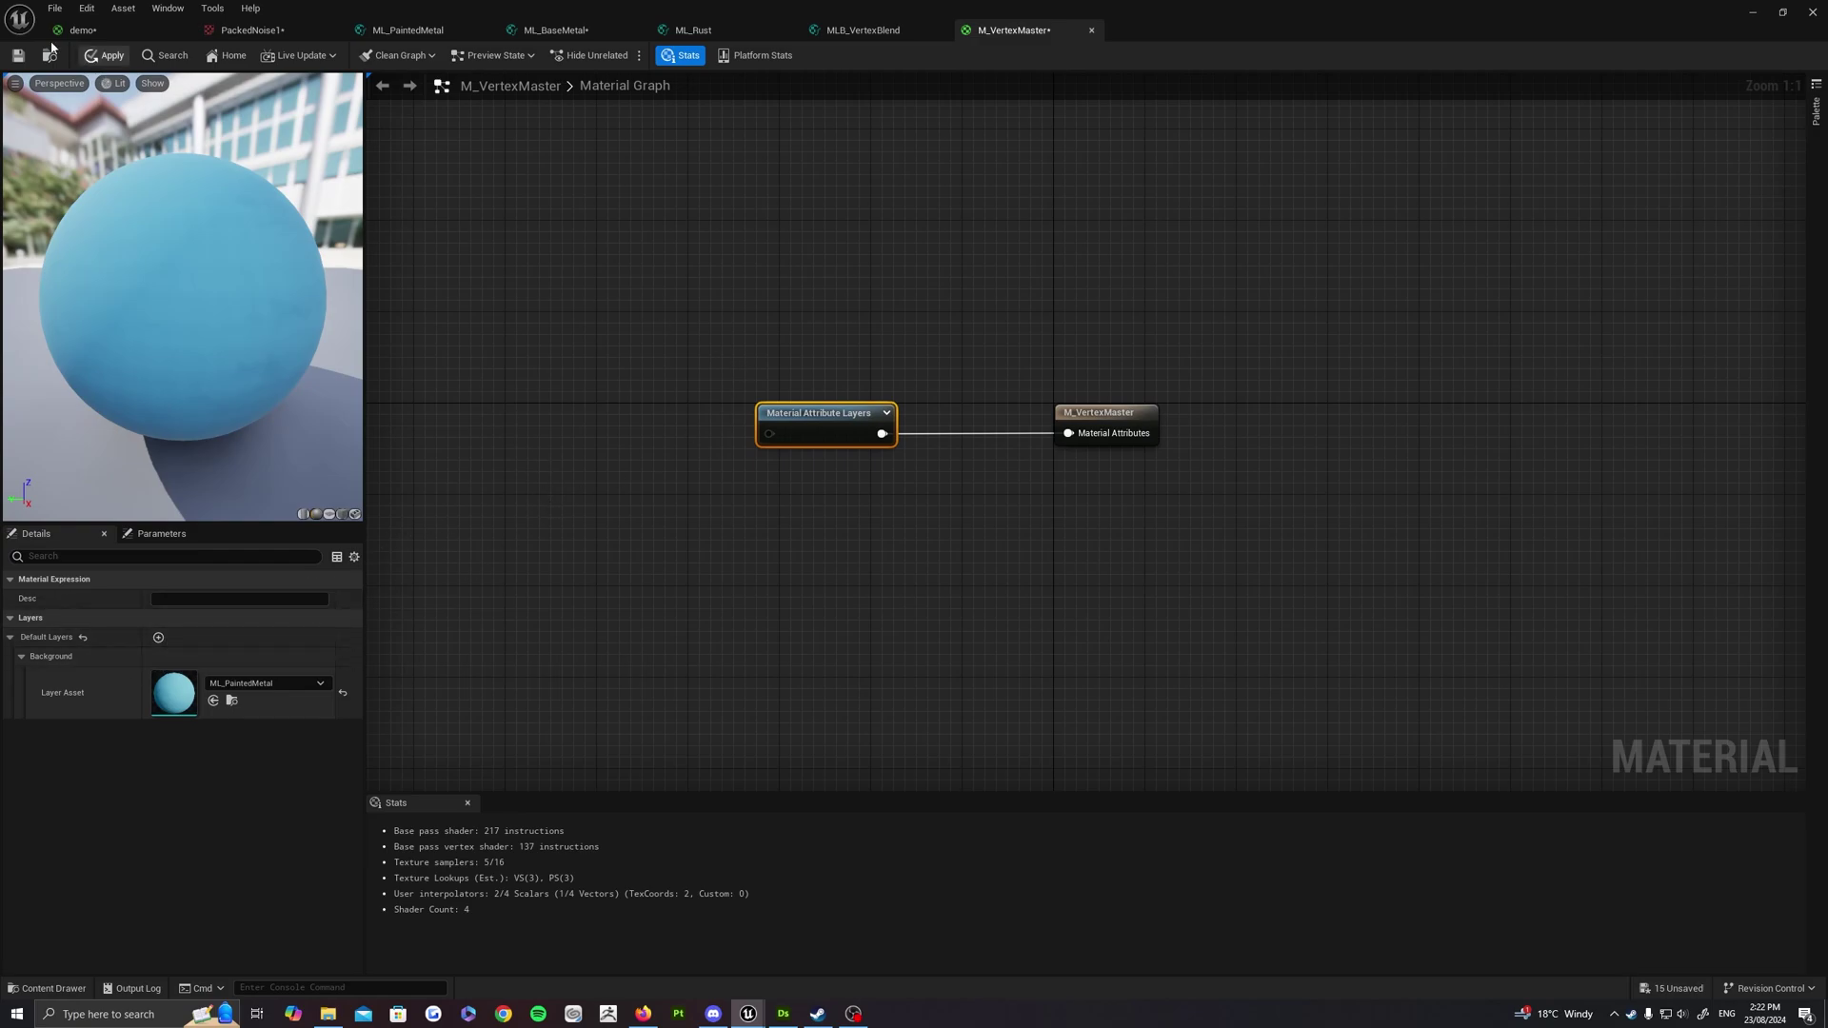
pyautogui.click(18, 55)
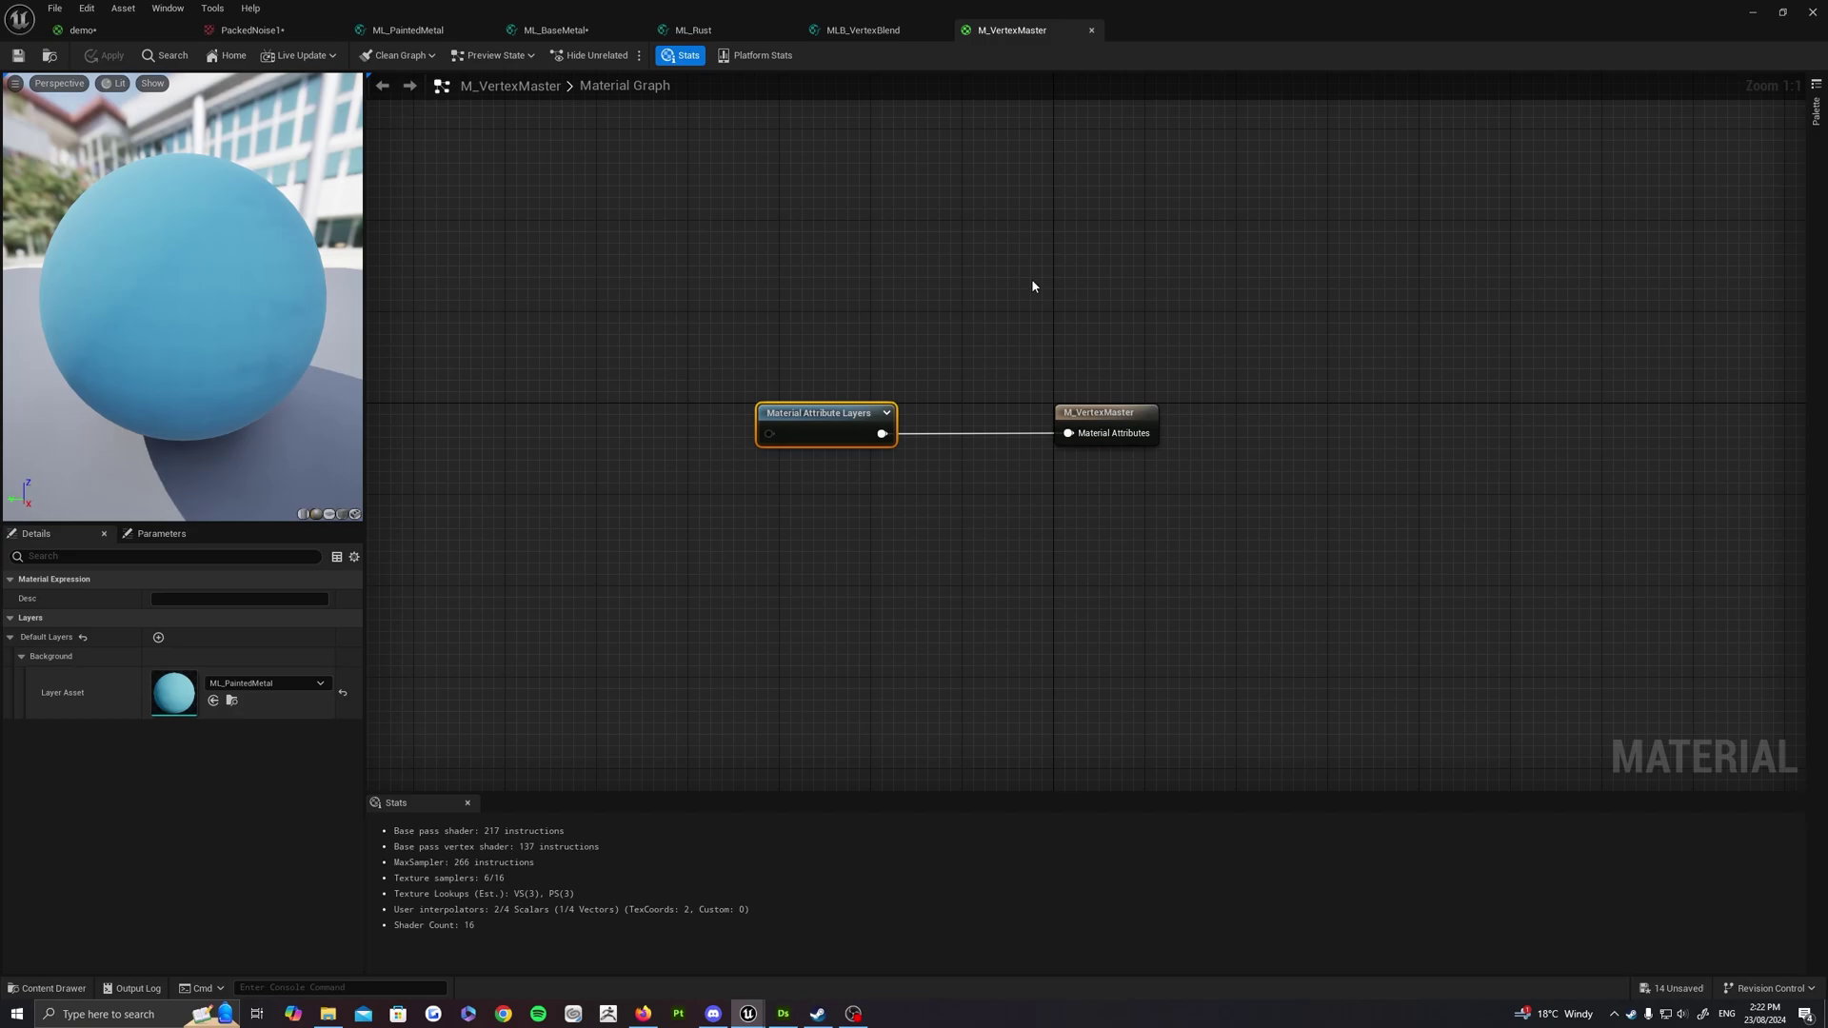
pyautogui.moveTo(1033, 287); pyautogui.dragTo(987, 321, button='right')
pyautogui.moveTo(1269, 369); pyautogui.dragTo(1254, 345, button='right')
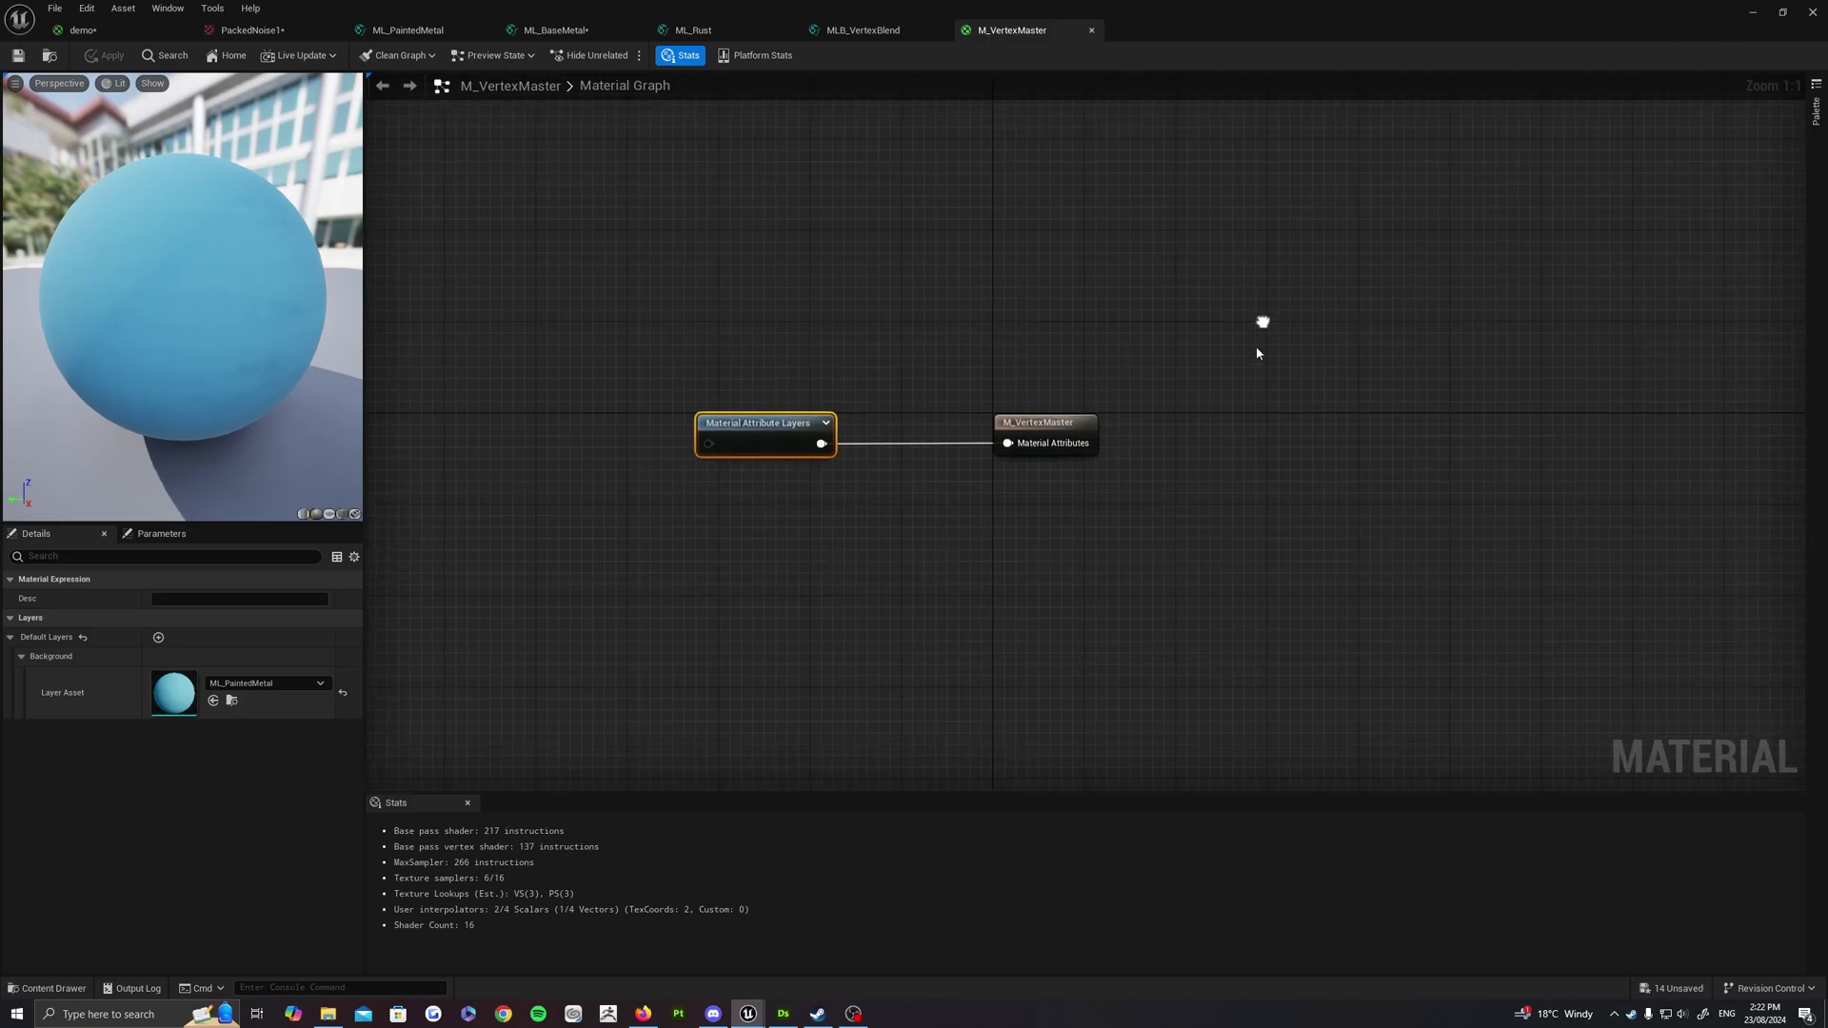
# Create a material instance of M_VertexMaster in the MaterialLayerVideo folder, keeping its default name
pyautogui.hotkey('ctrl', 'space')
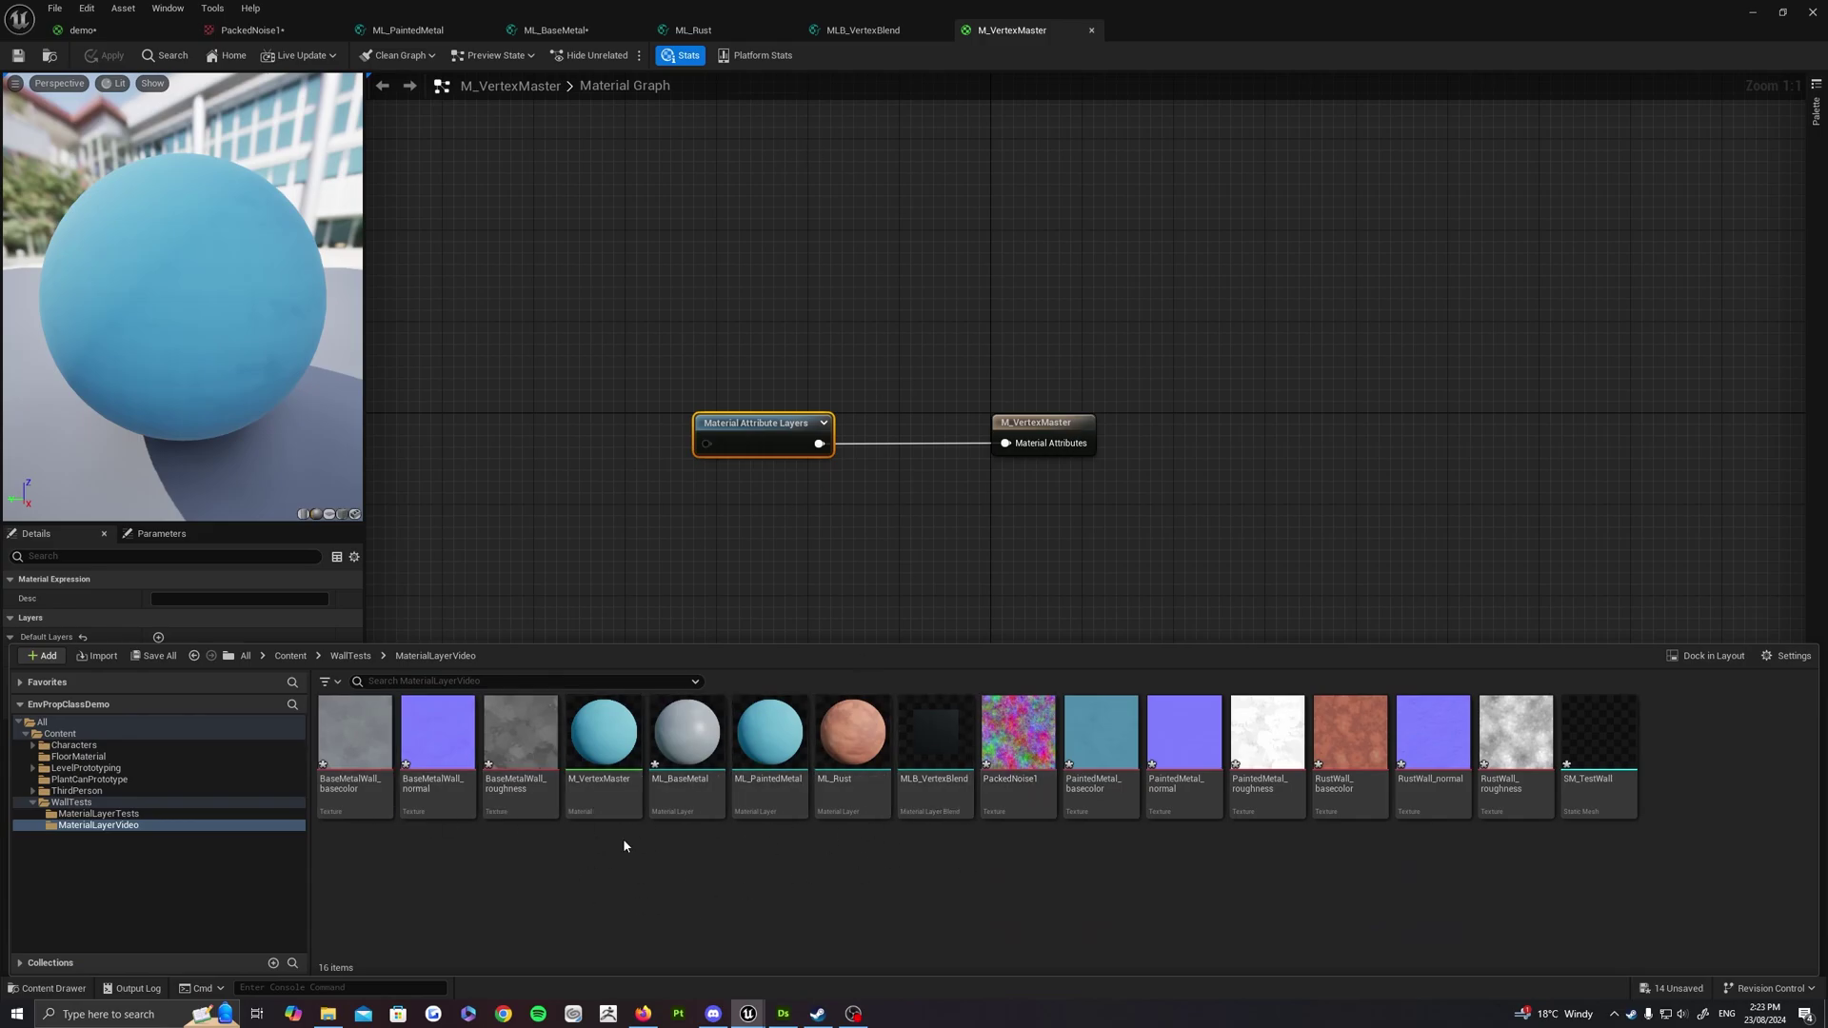
pyautogui.click(575, 730)
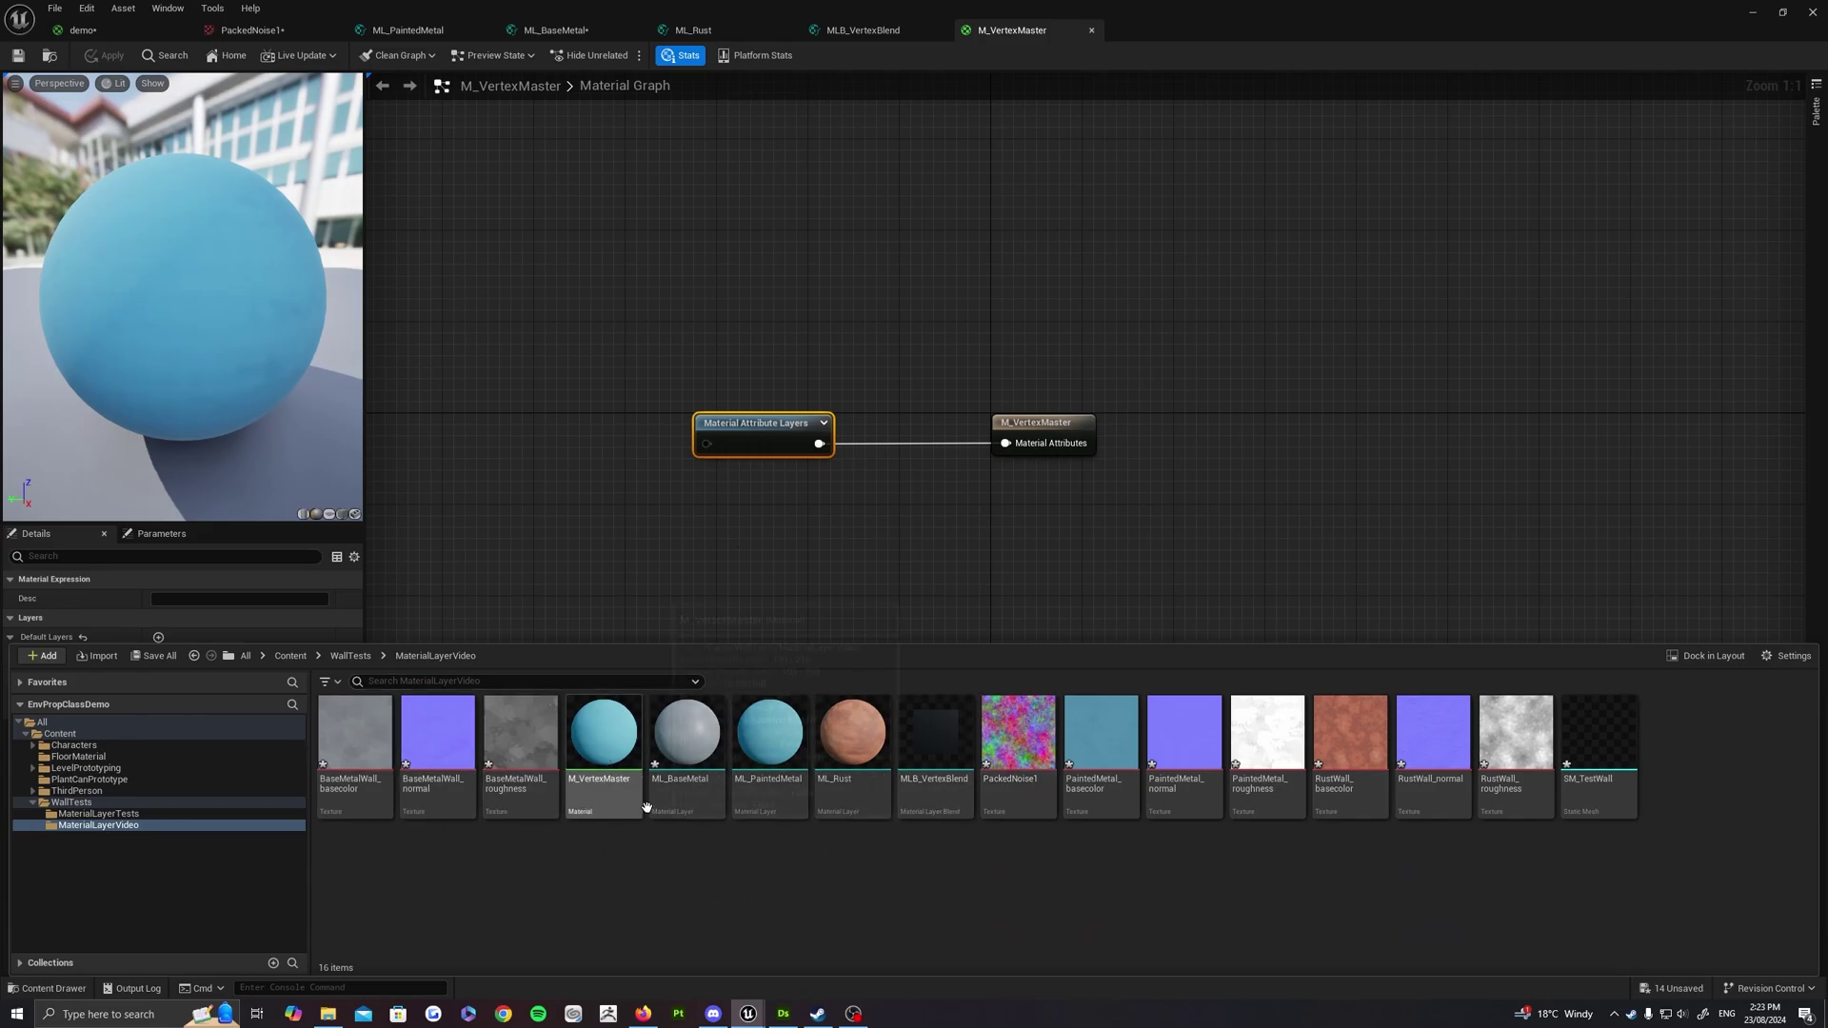
pyautogui.click(613, 762)
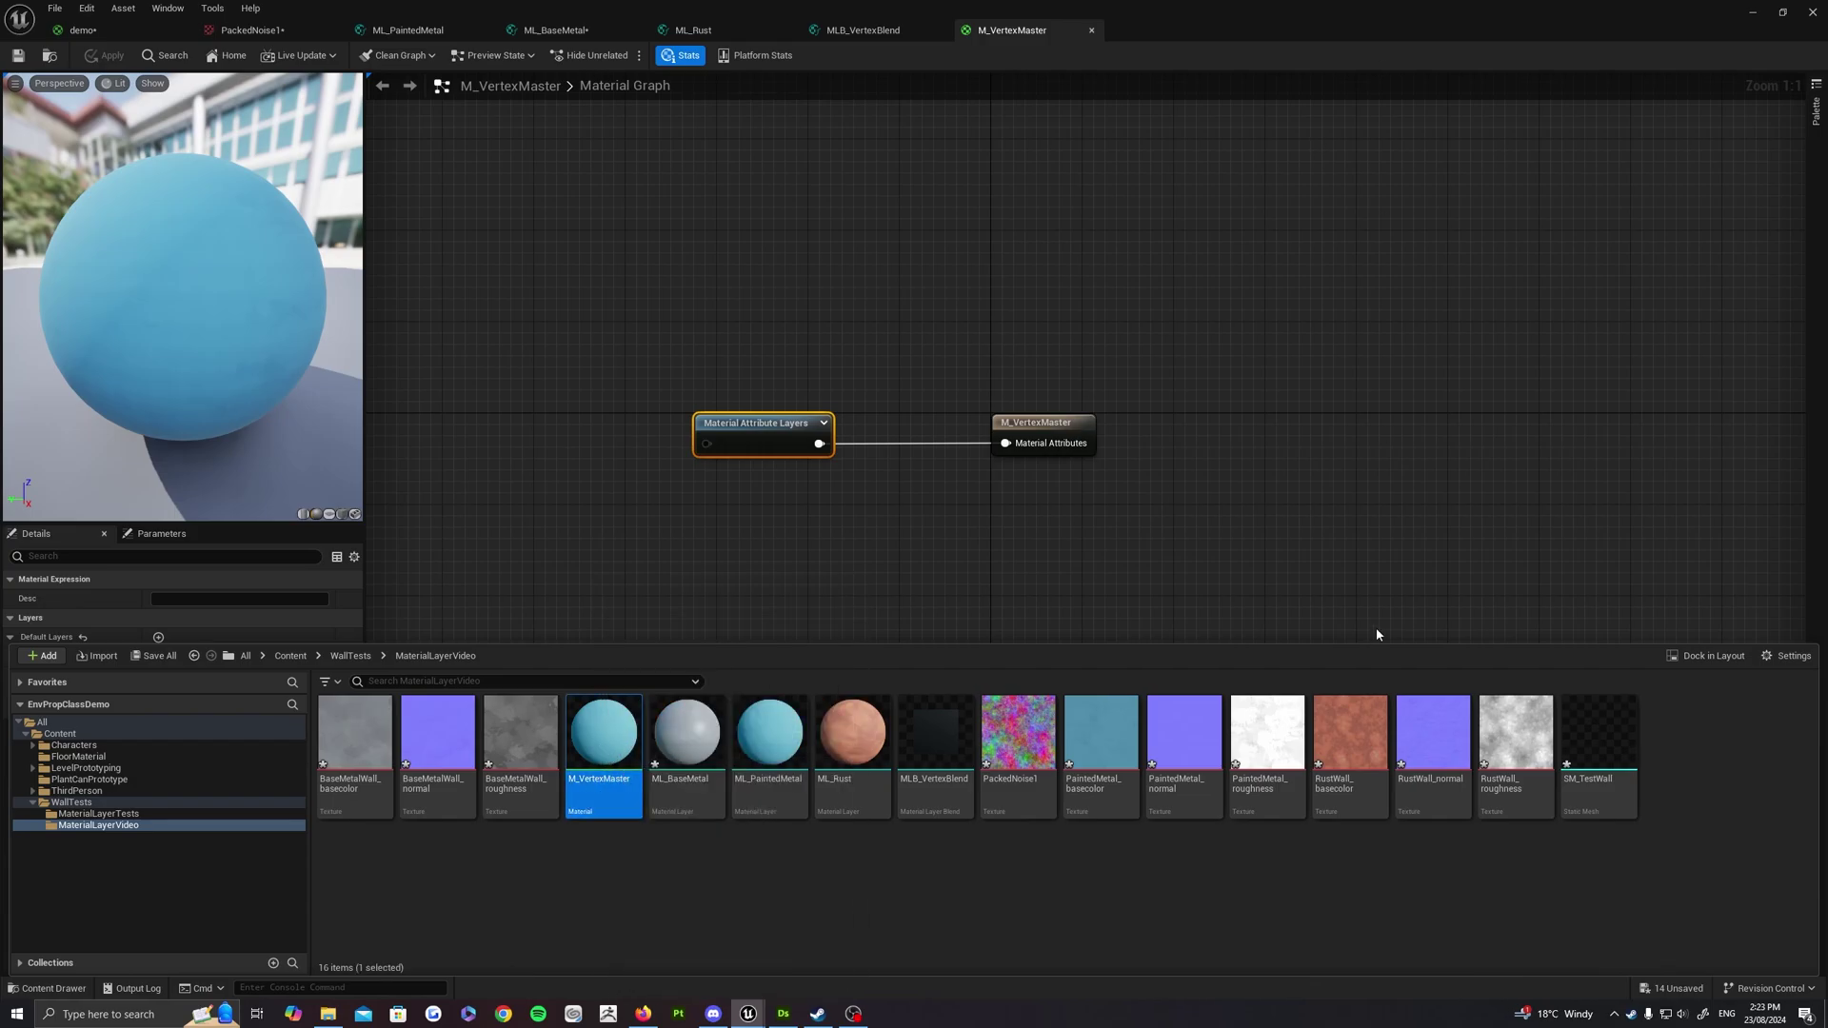
pyautogui.rightClick(605, 750)
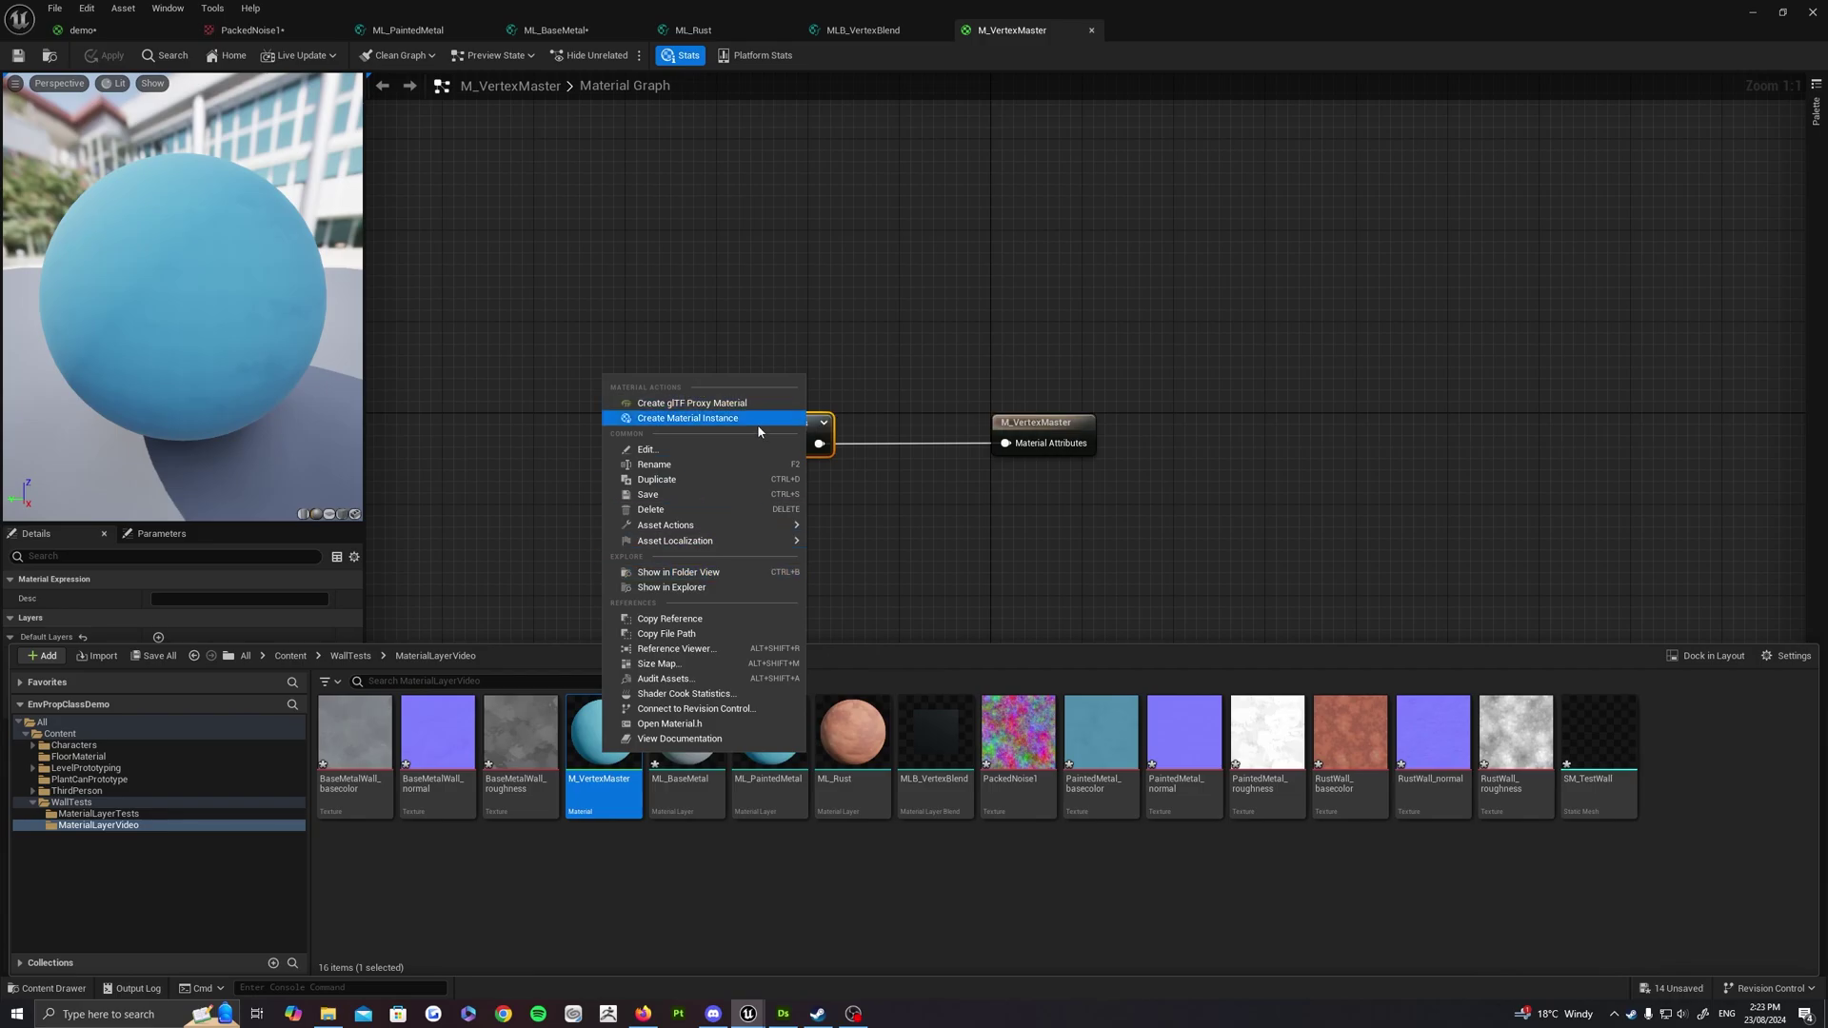
pyautogui.rightClick(601, 744)
pyautogui.click(600, 874)
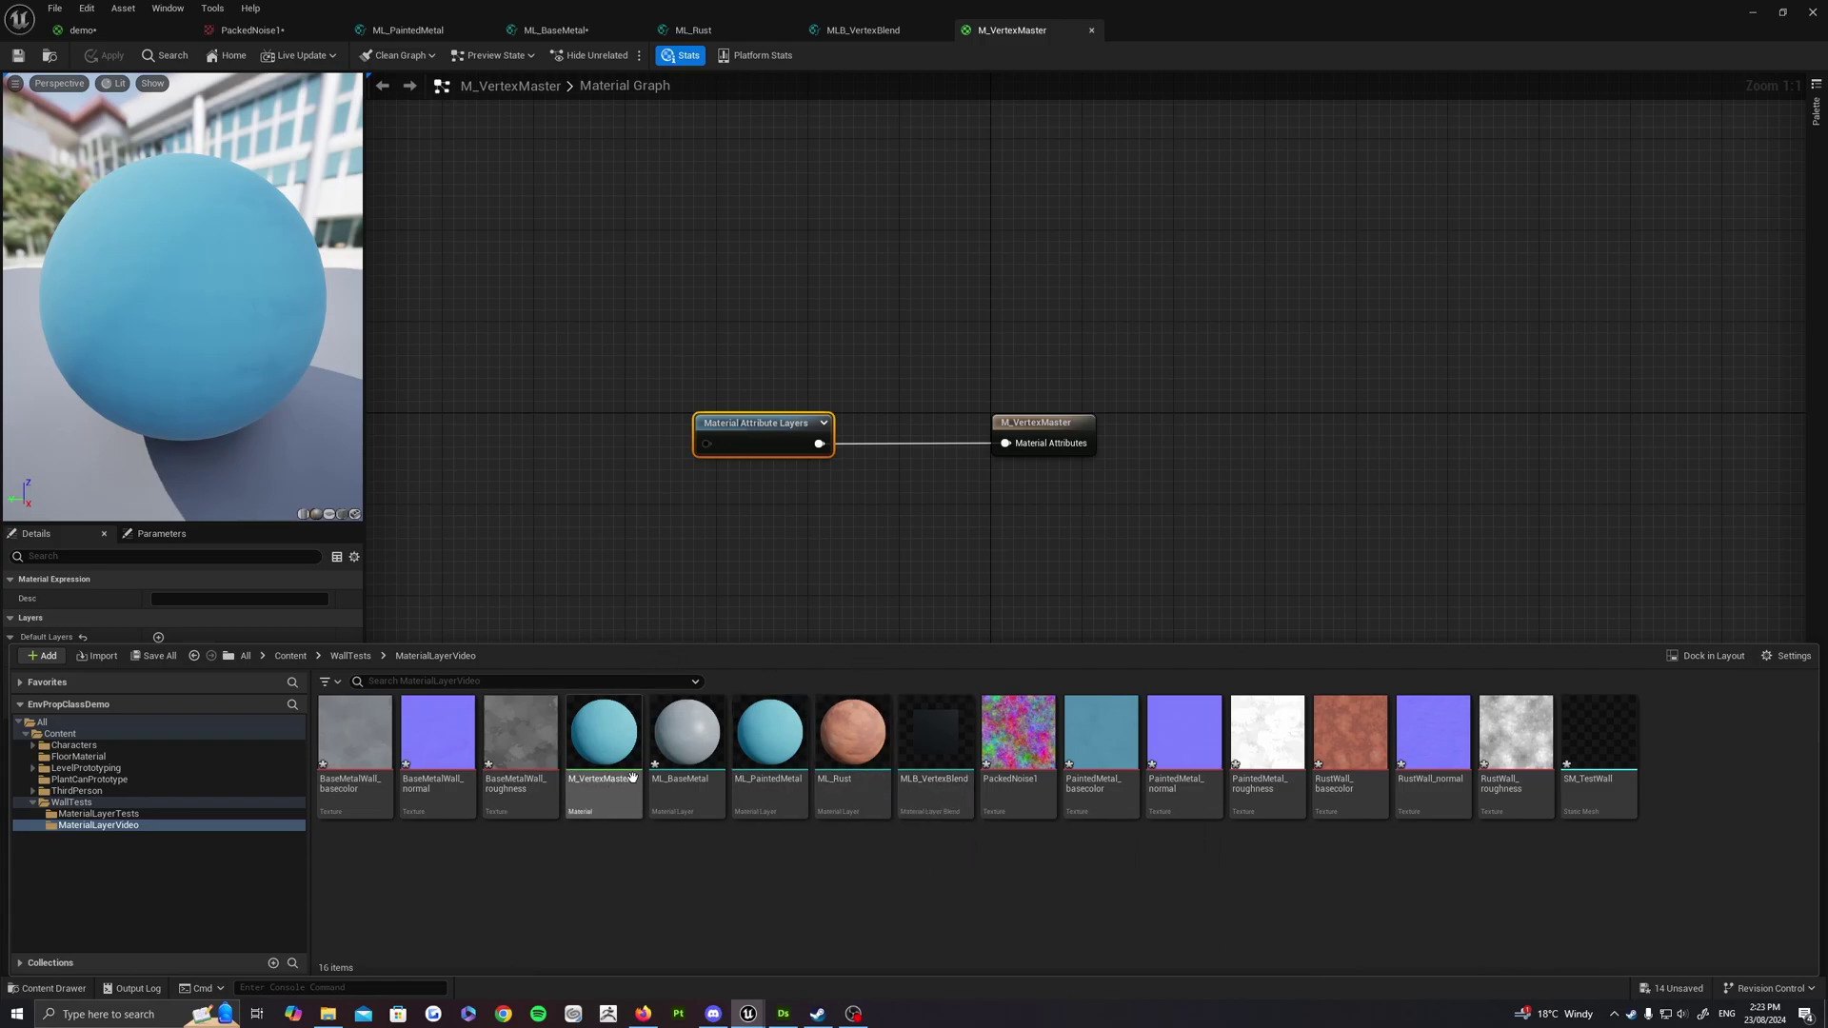
pyautogui.rightClick(599, 742)
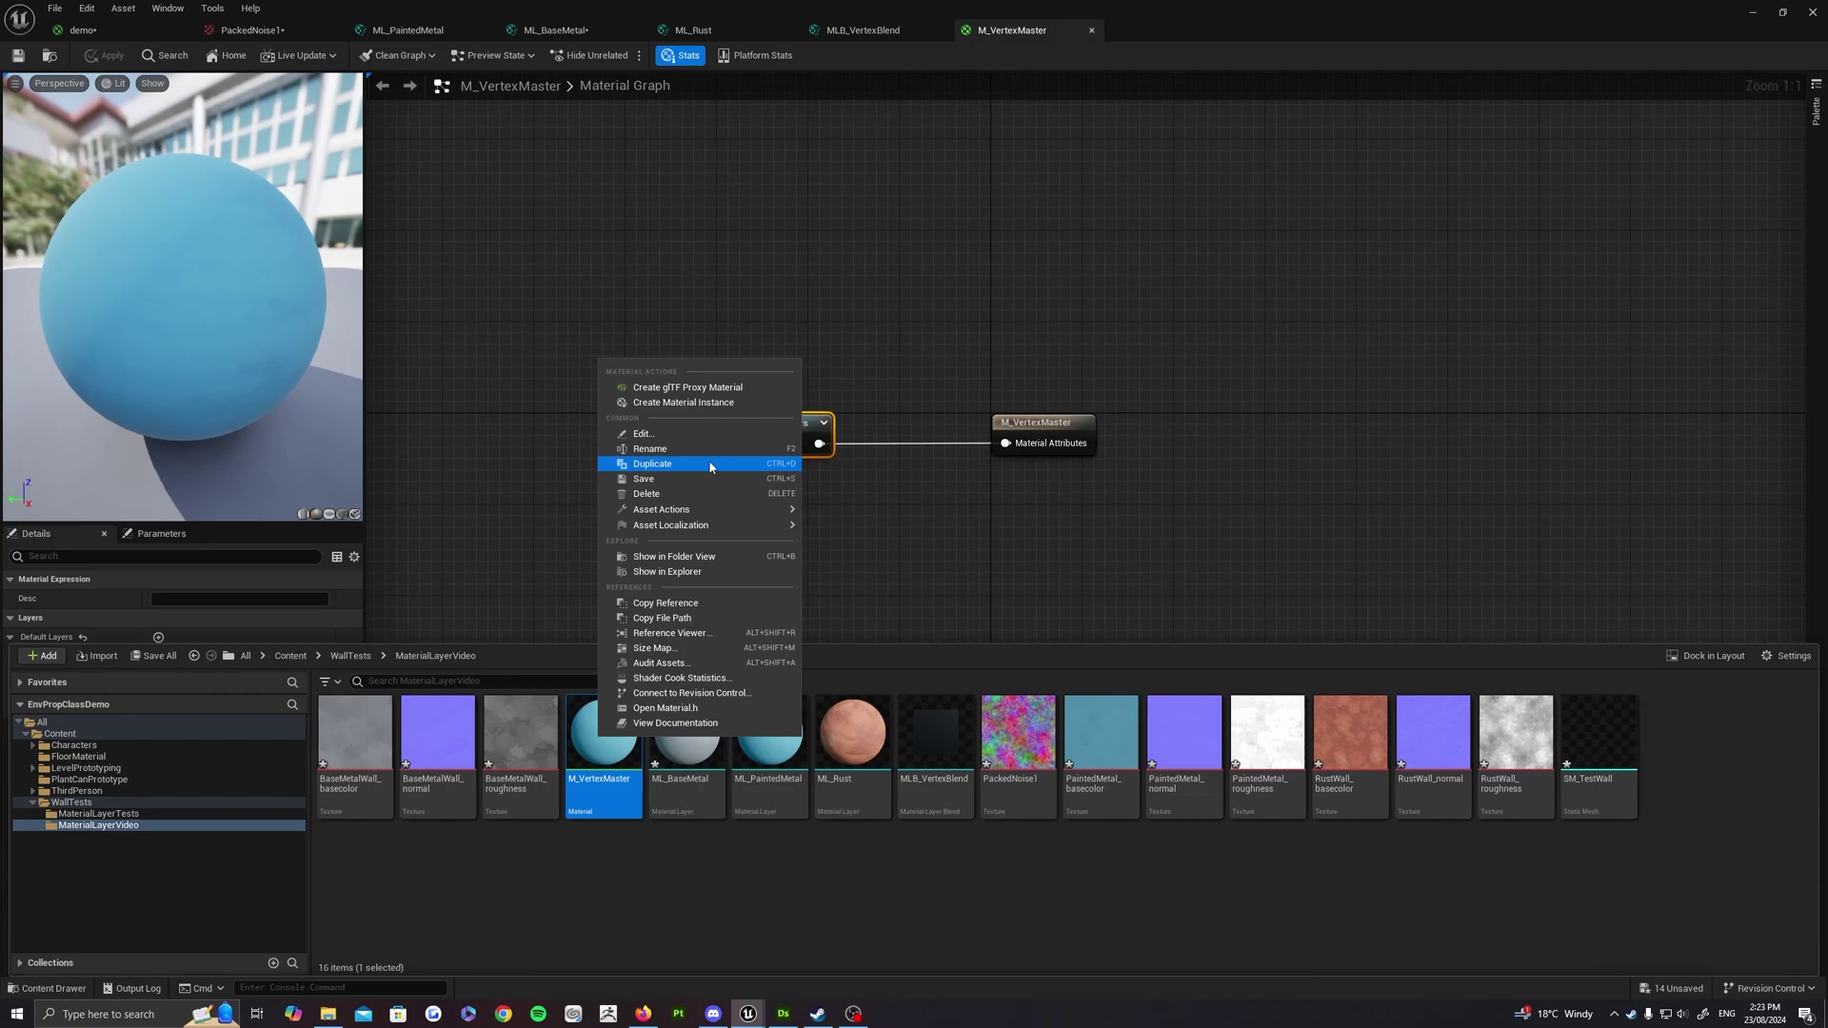
pyautogui.click(660, 405)
pyautogui.press('Return')
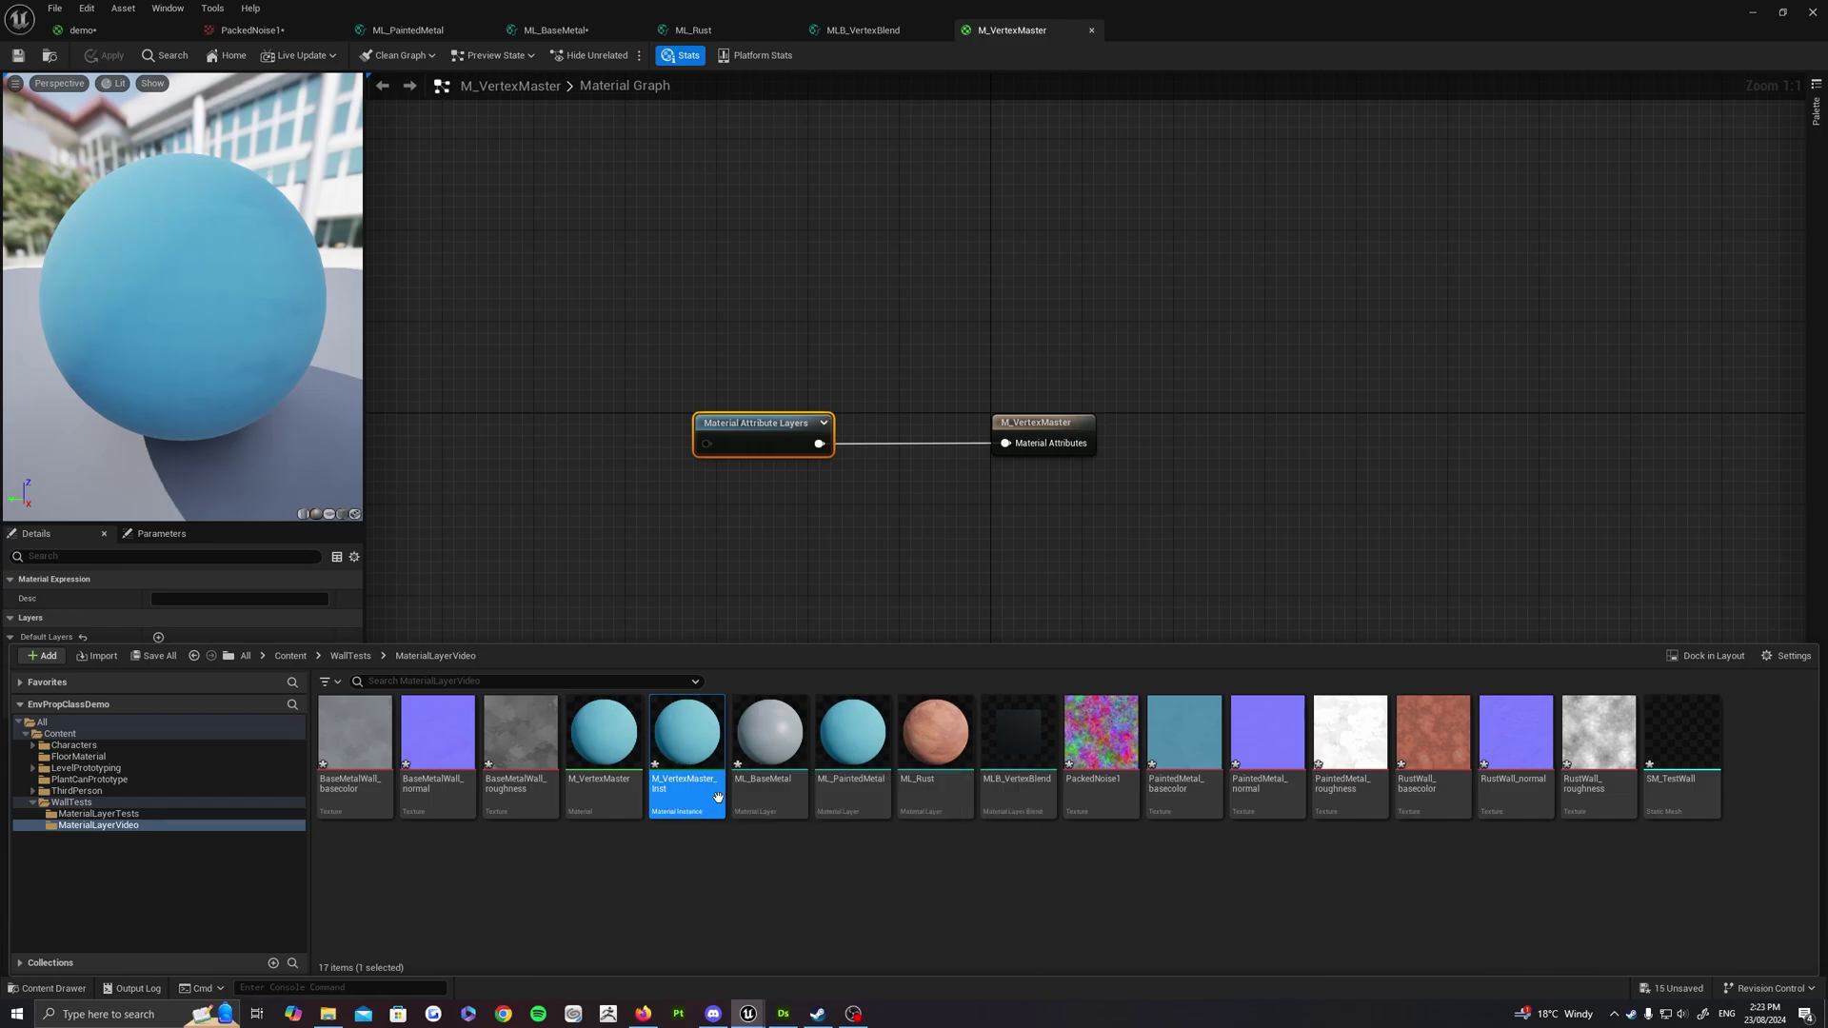
# Open the M_VertexMaster_Inst material instance and show its layer parameters
pyautogui.doubleClick(688, 733)
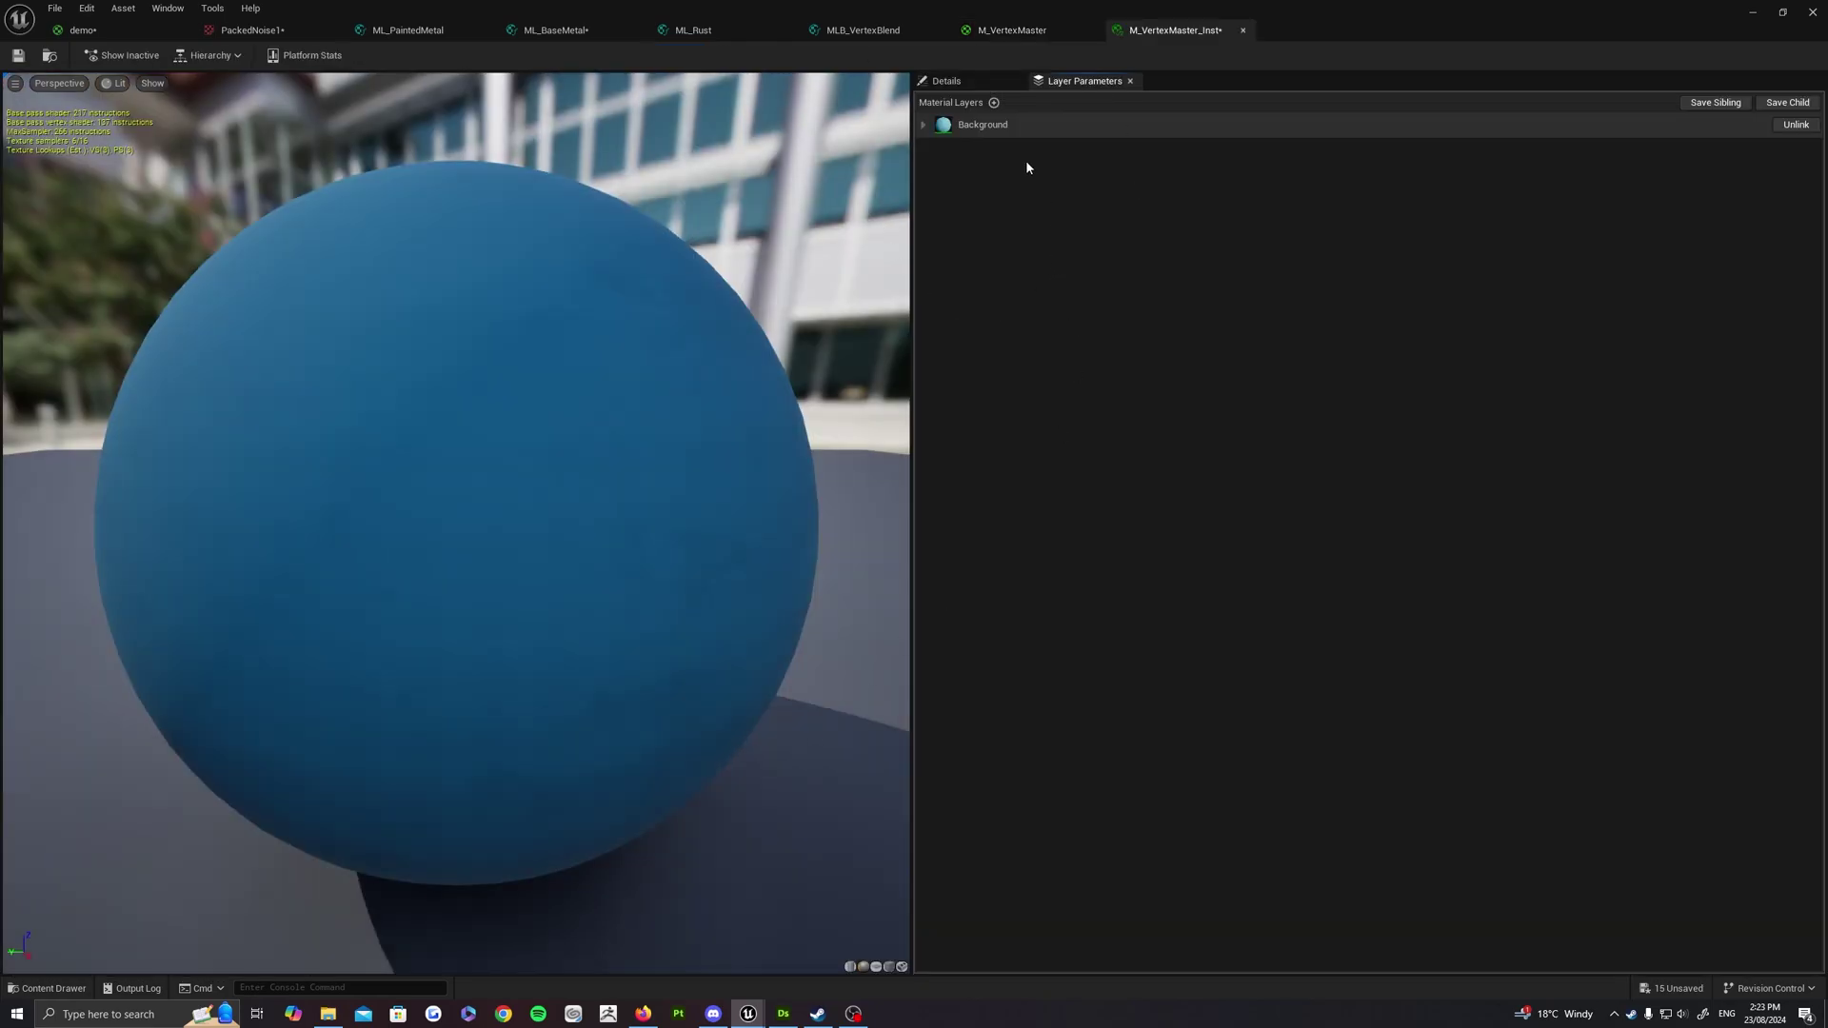
pyautogui.click(981, 83)
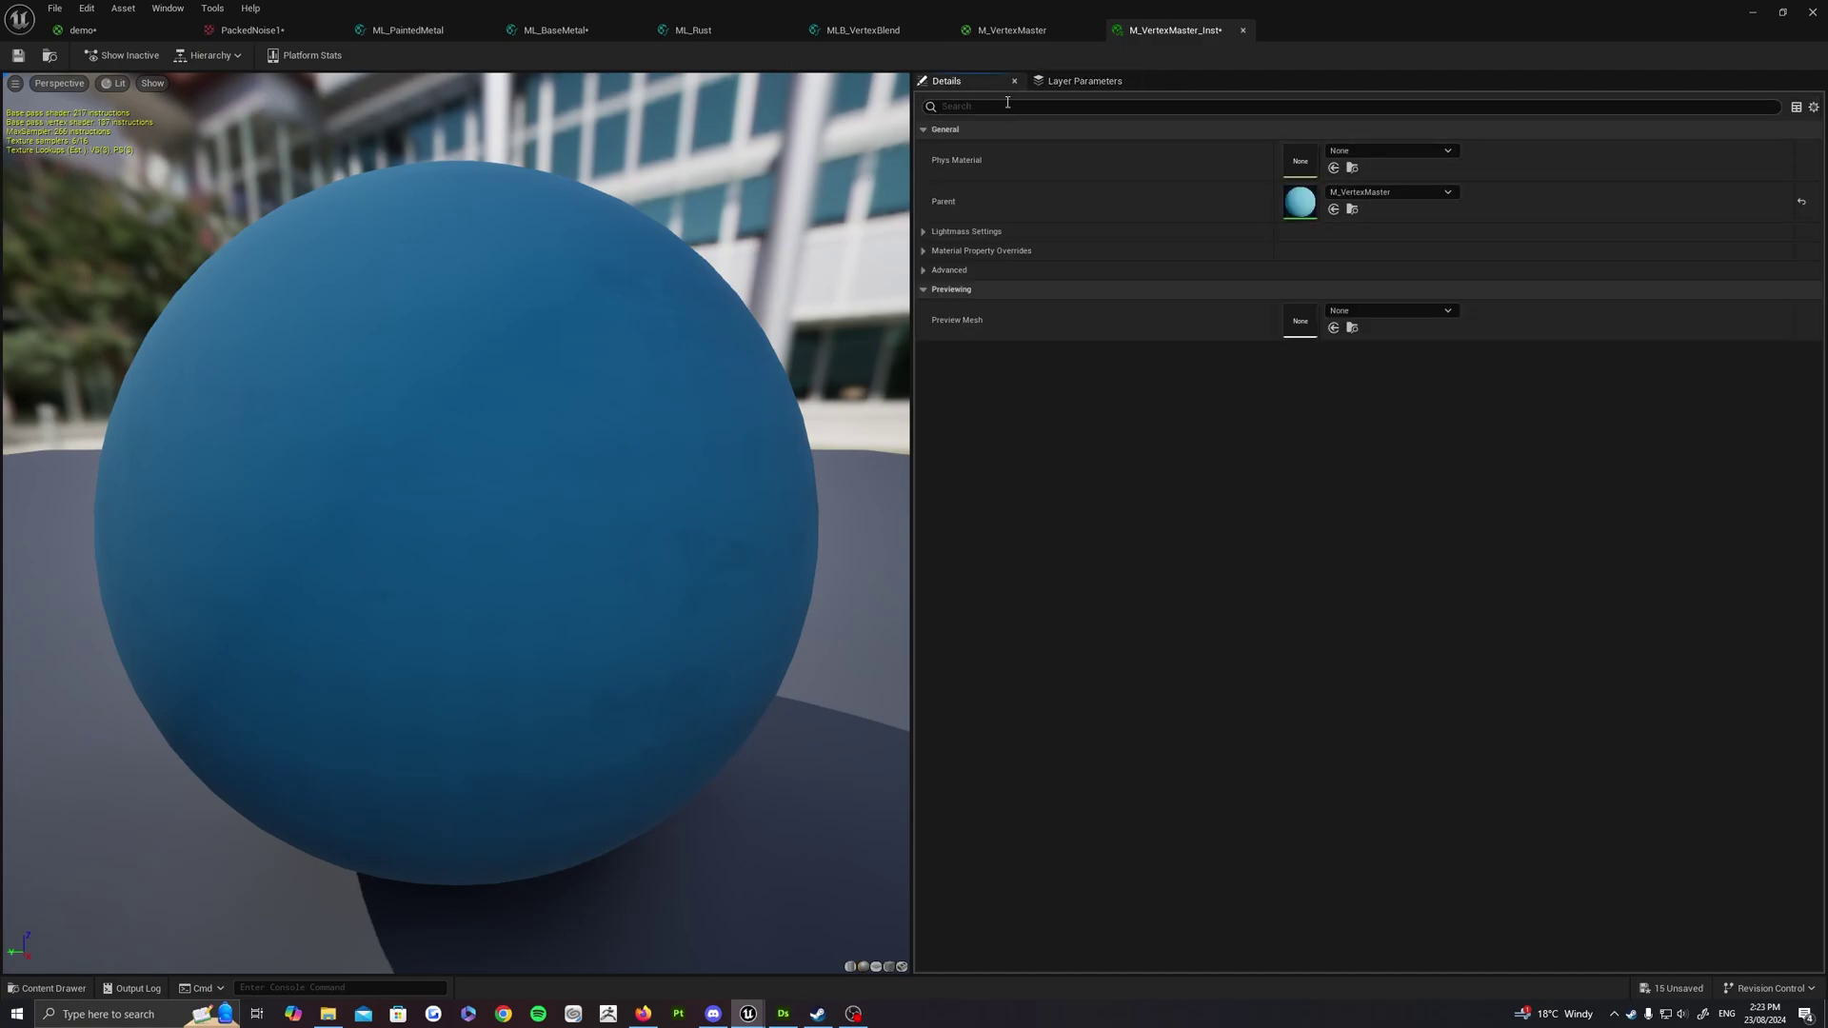
pyautogui.click(1063, 84)
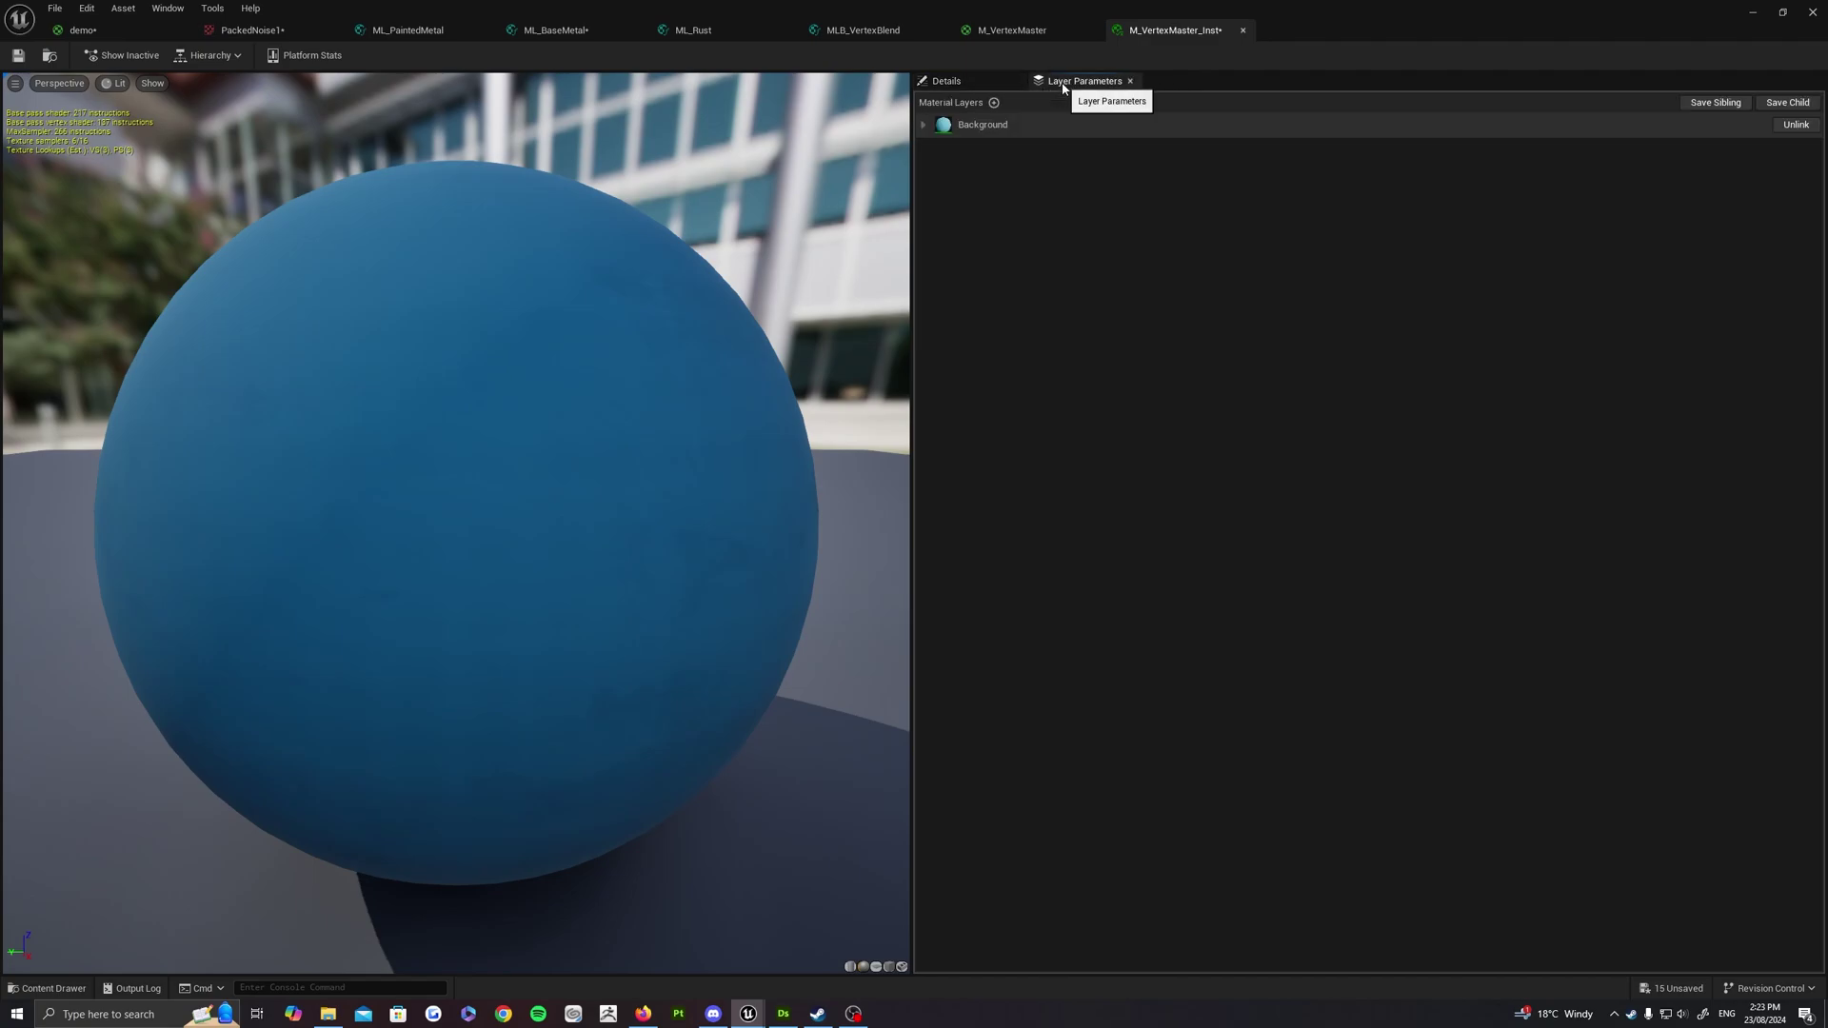
# Override the Tiling parameter of the Background layer's ML_PaintedMetal asset with a value of about 4
pyautogui.click(923, 126)
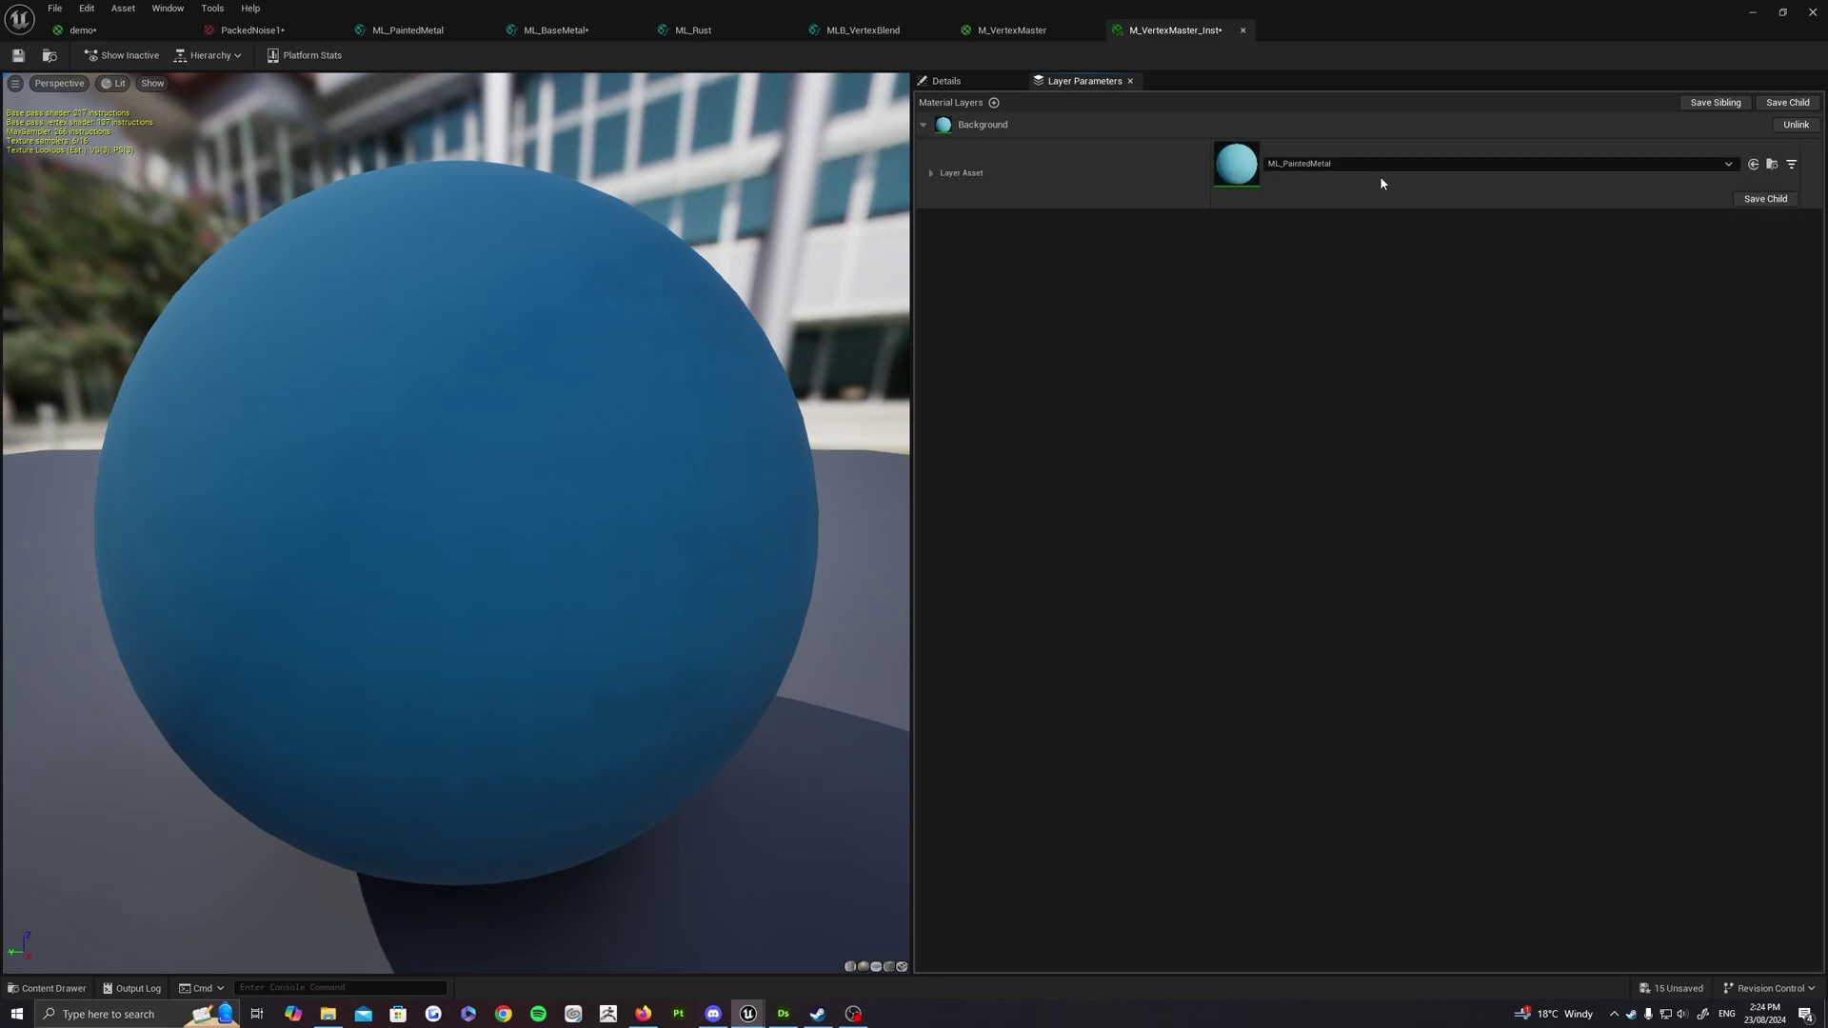
pyautogui.click(1351, 162)
pyautogui.click(1354, 163)
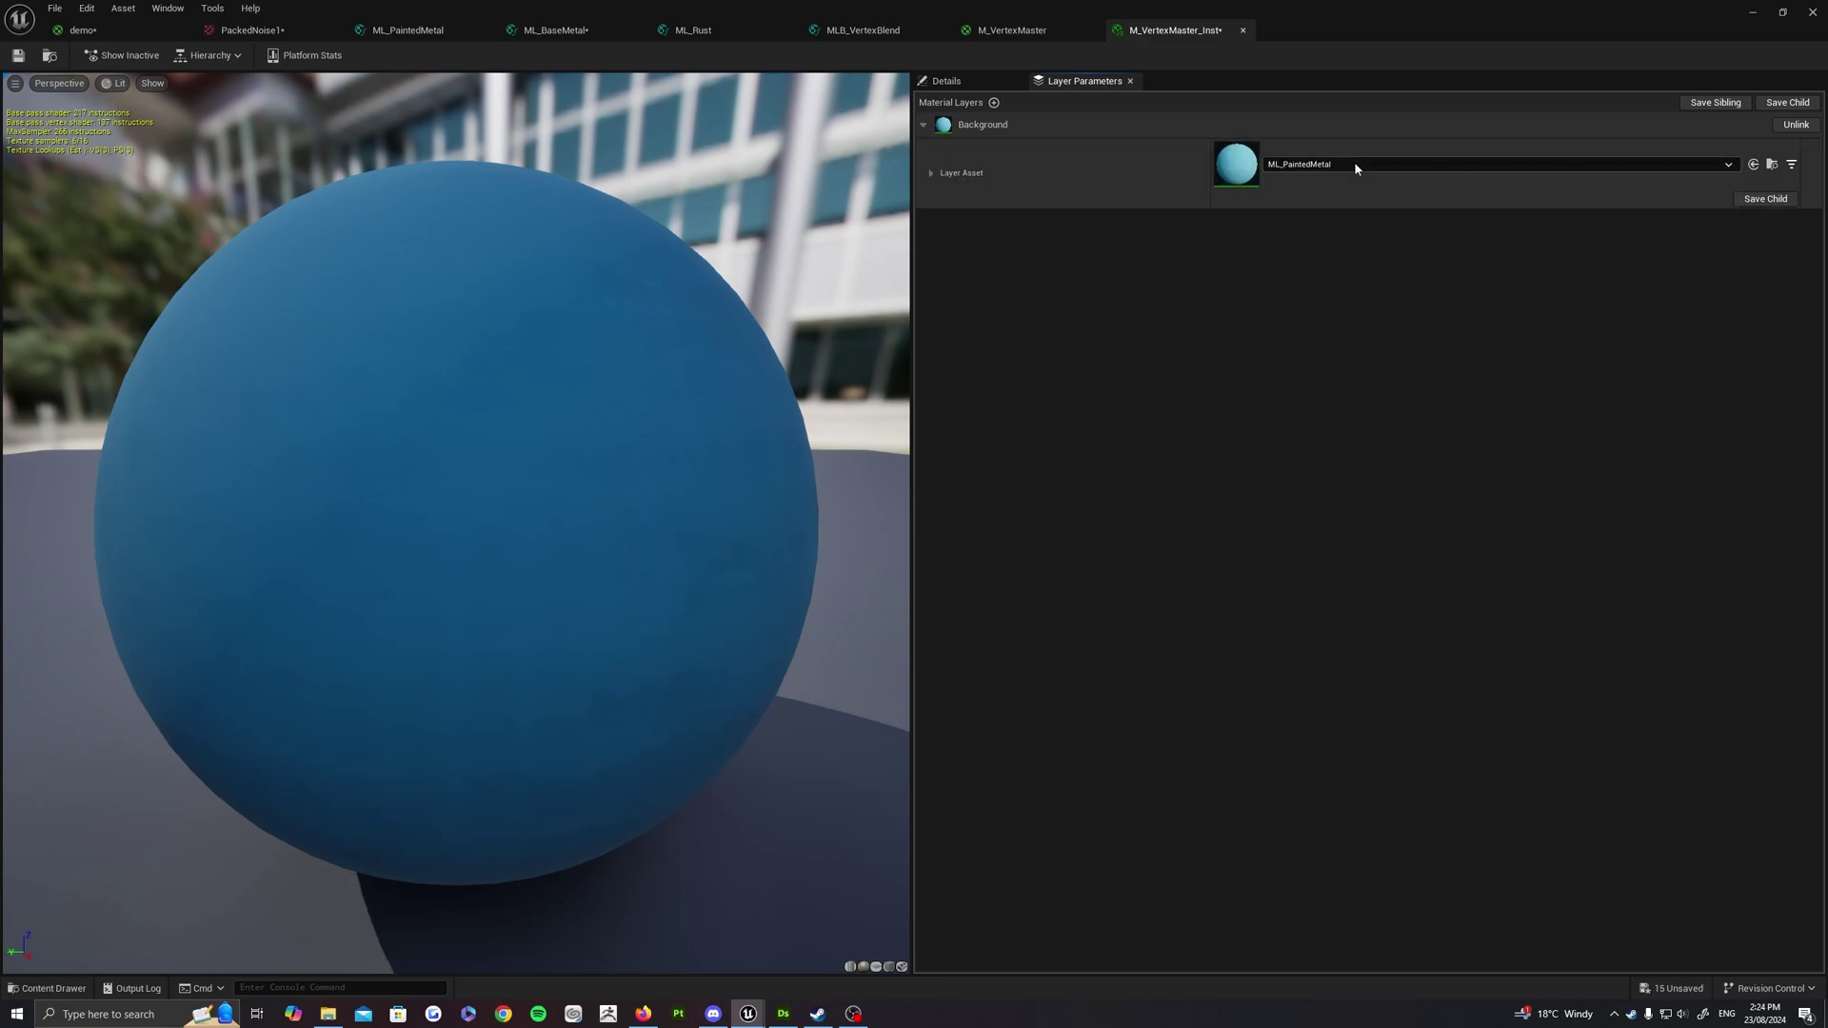
pyautogui.click(931, 173)
pyautogui.click(932, 174)
pyautogui.click(931, 177)
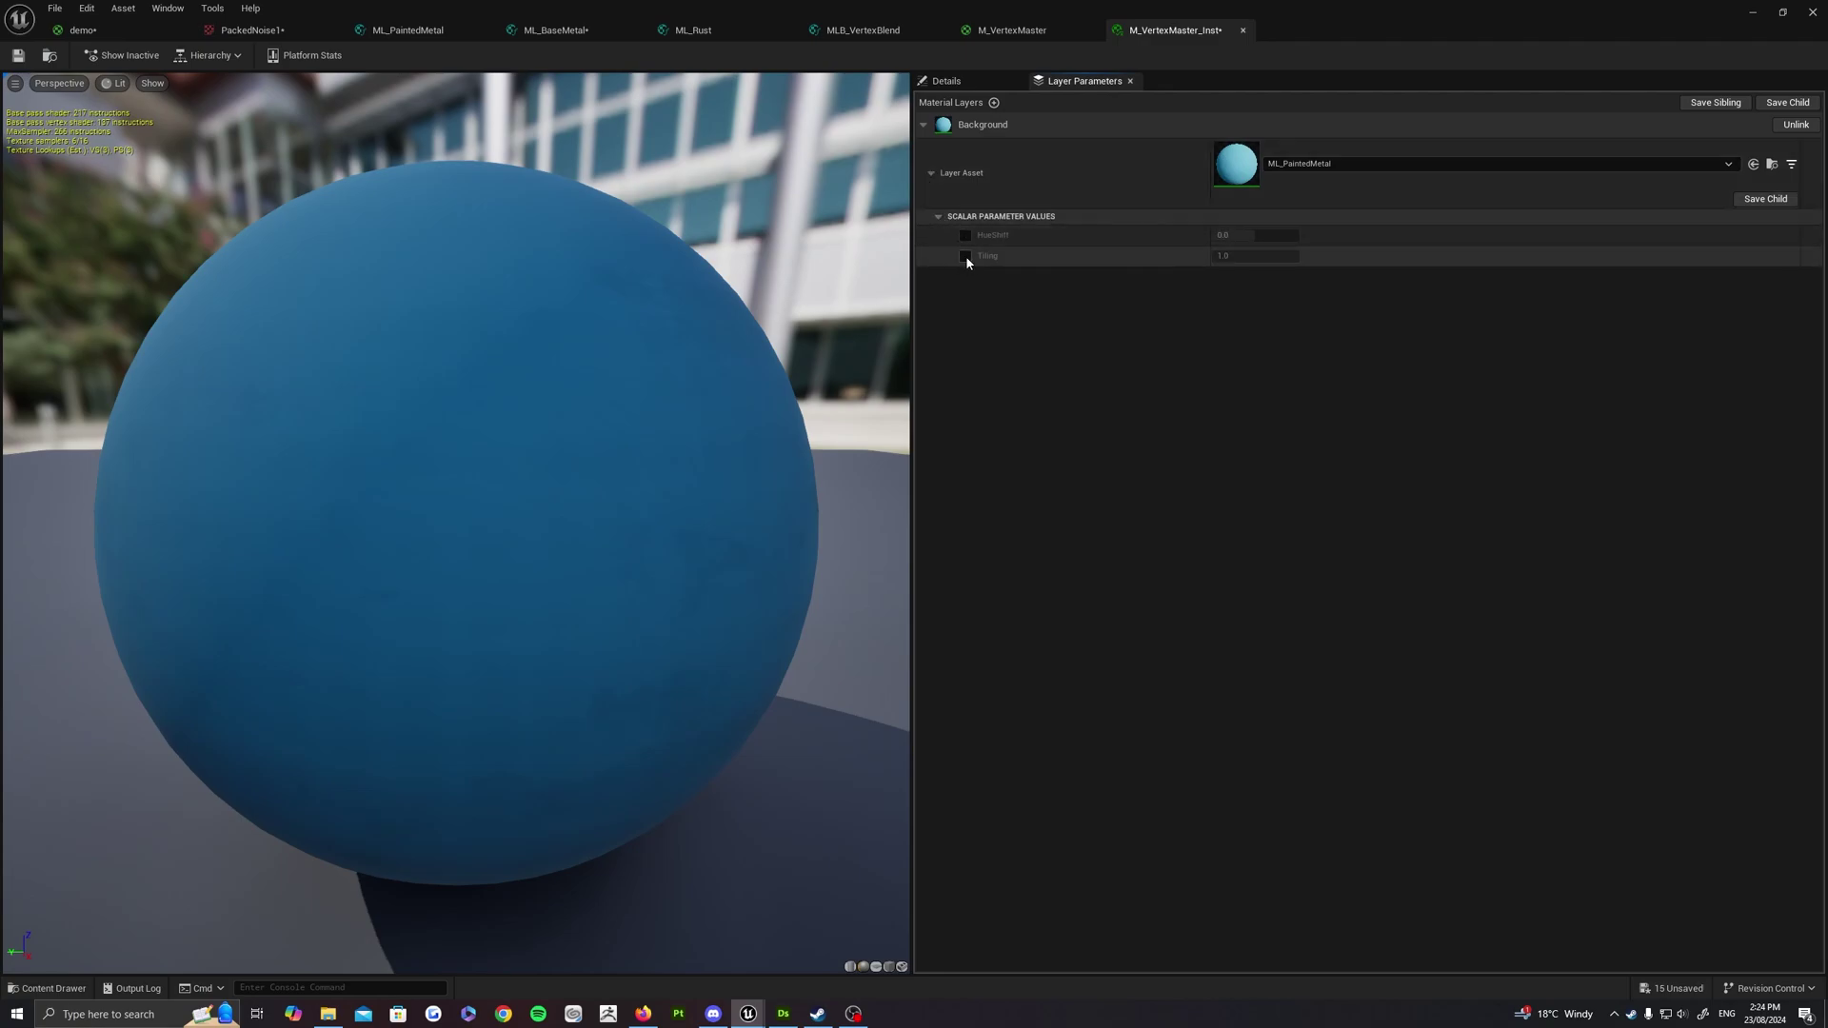
pyautogui.click(966, 256)
pyautogui.moveTo(1240, 260); pyautogui.dragTo(1314, 259)
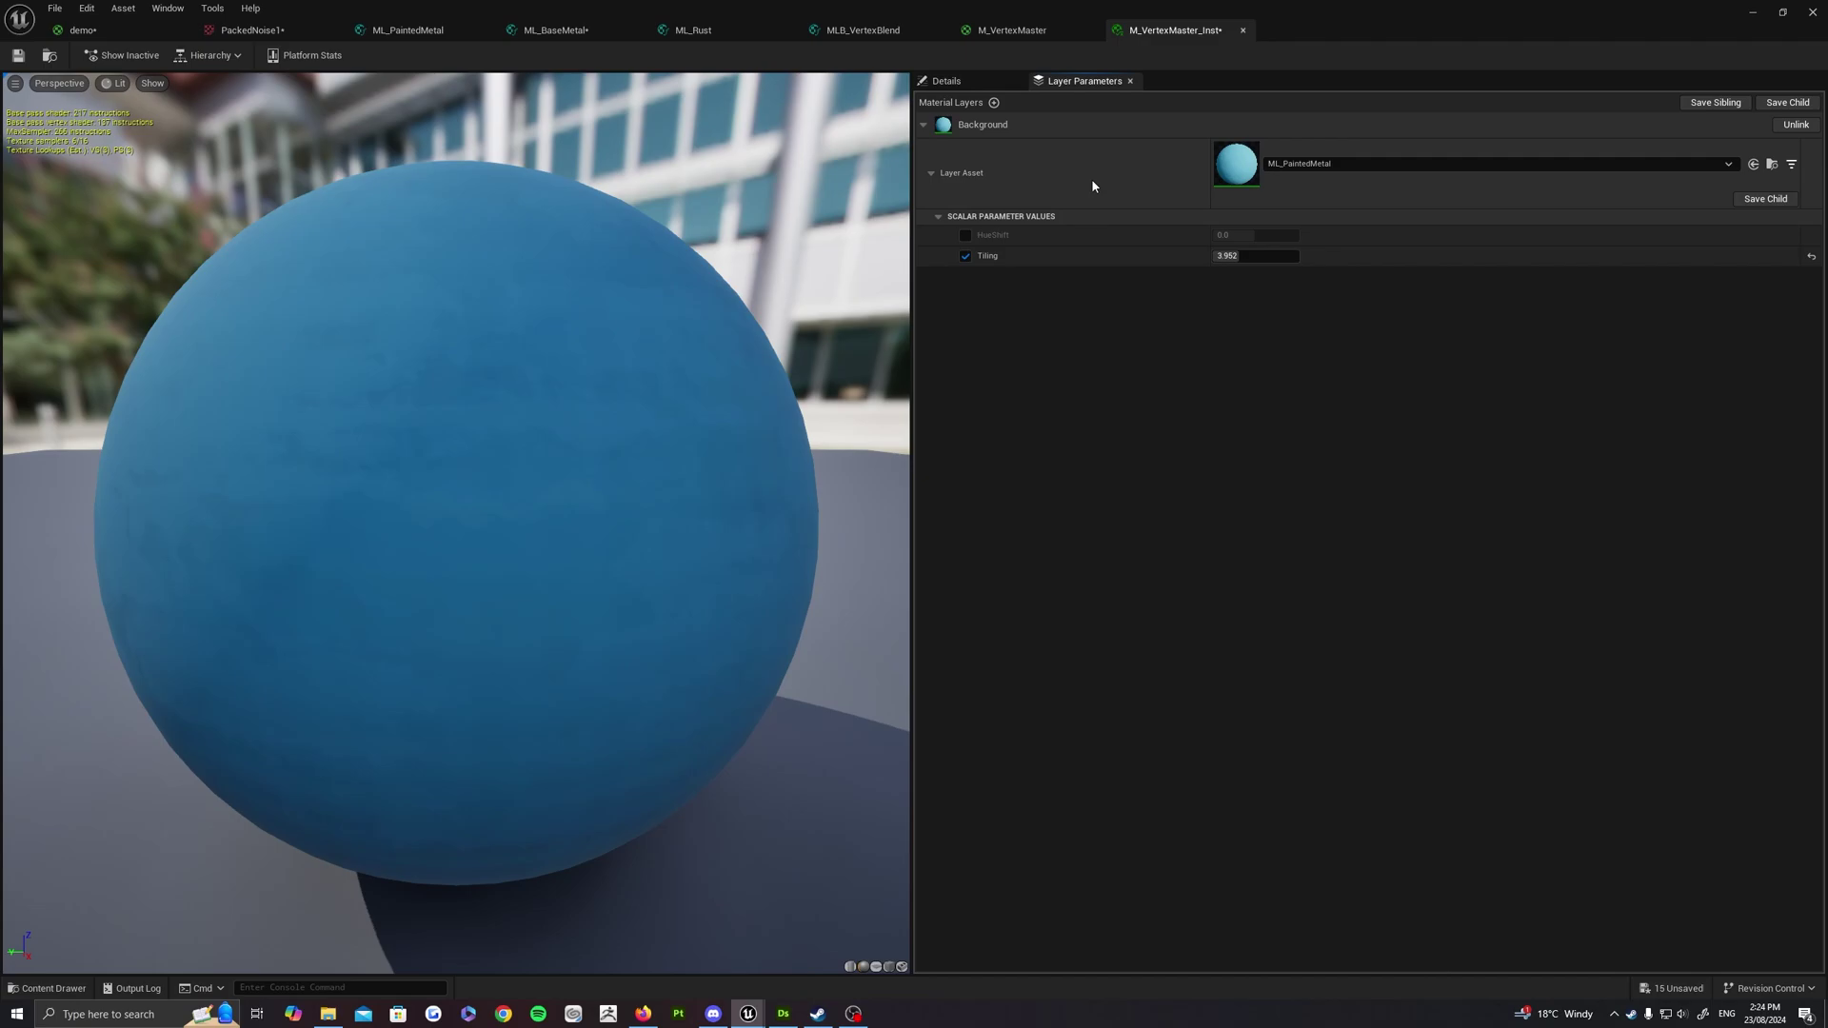
# Add a second material layer above Background and assign ML_BaseMetal as its layer asset
pyautogui.click(995, 102)
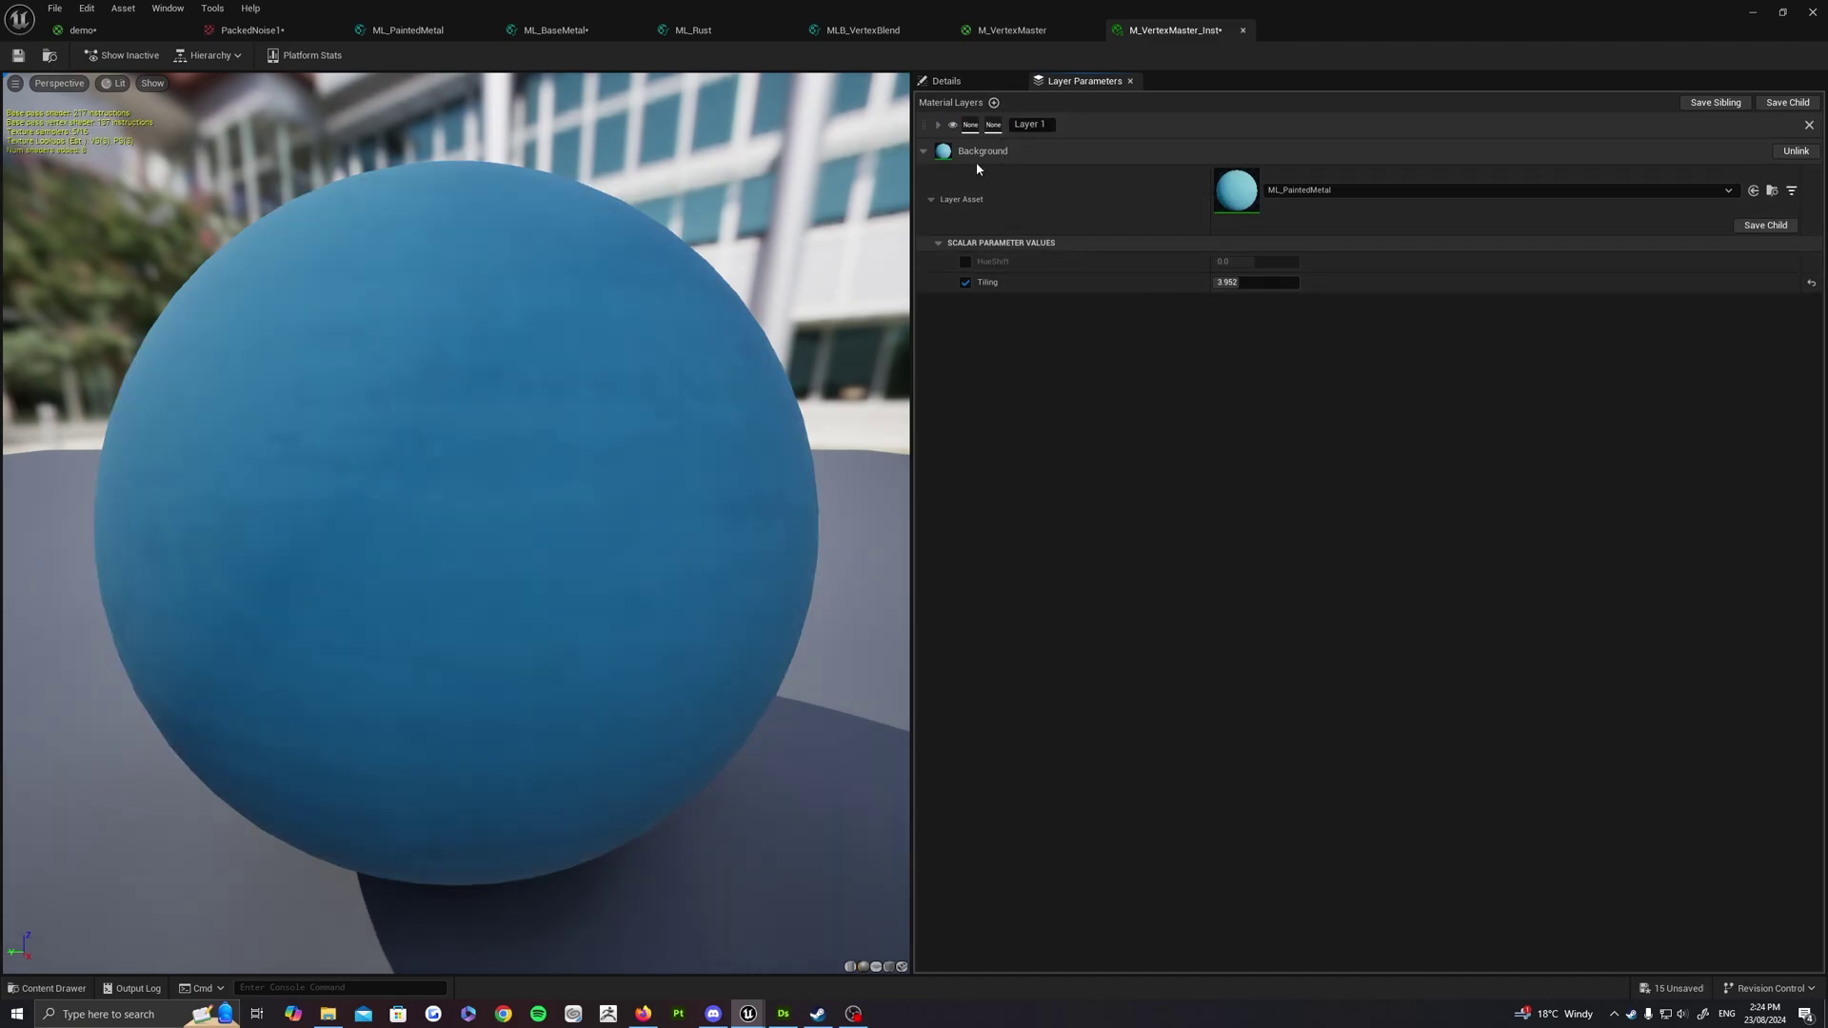
pyautogui.click(939, 125)
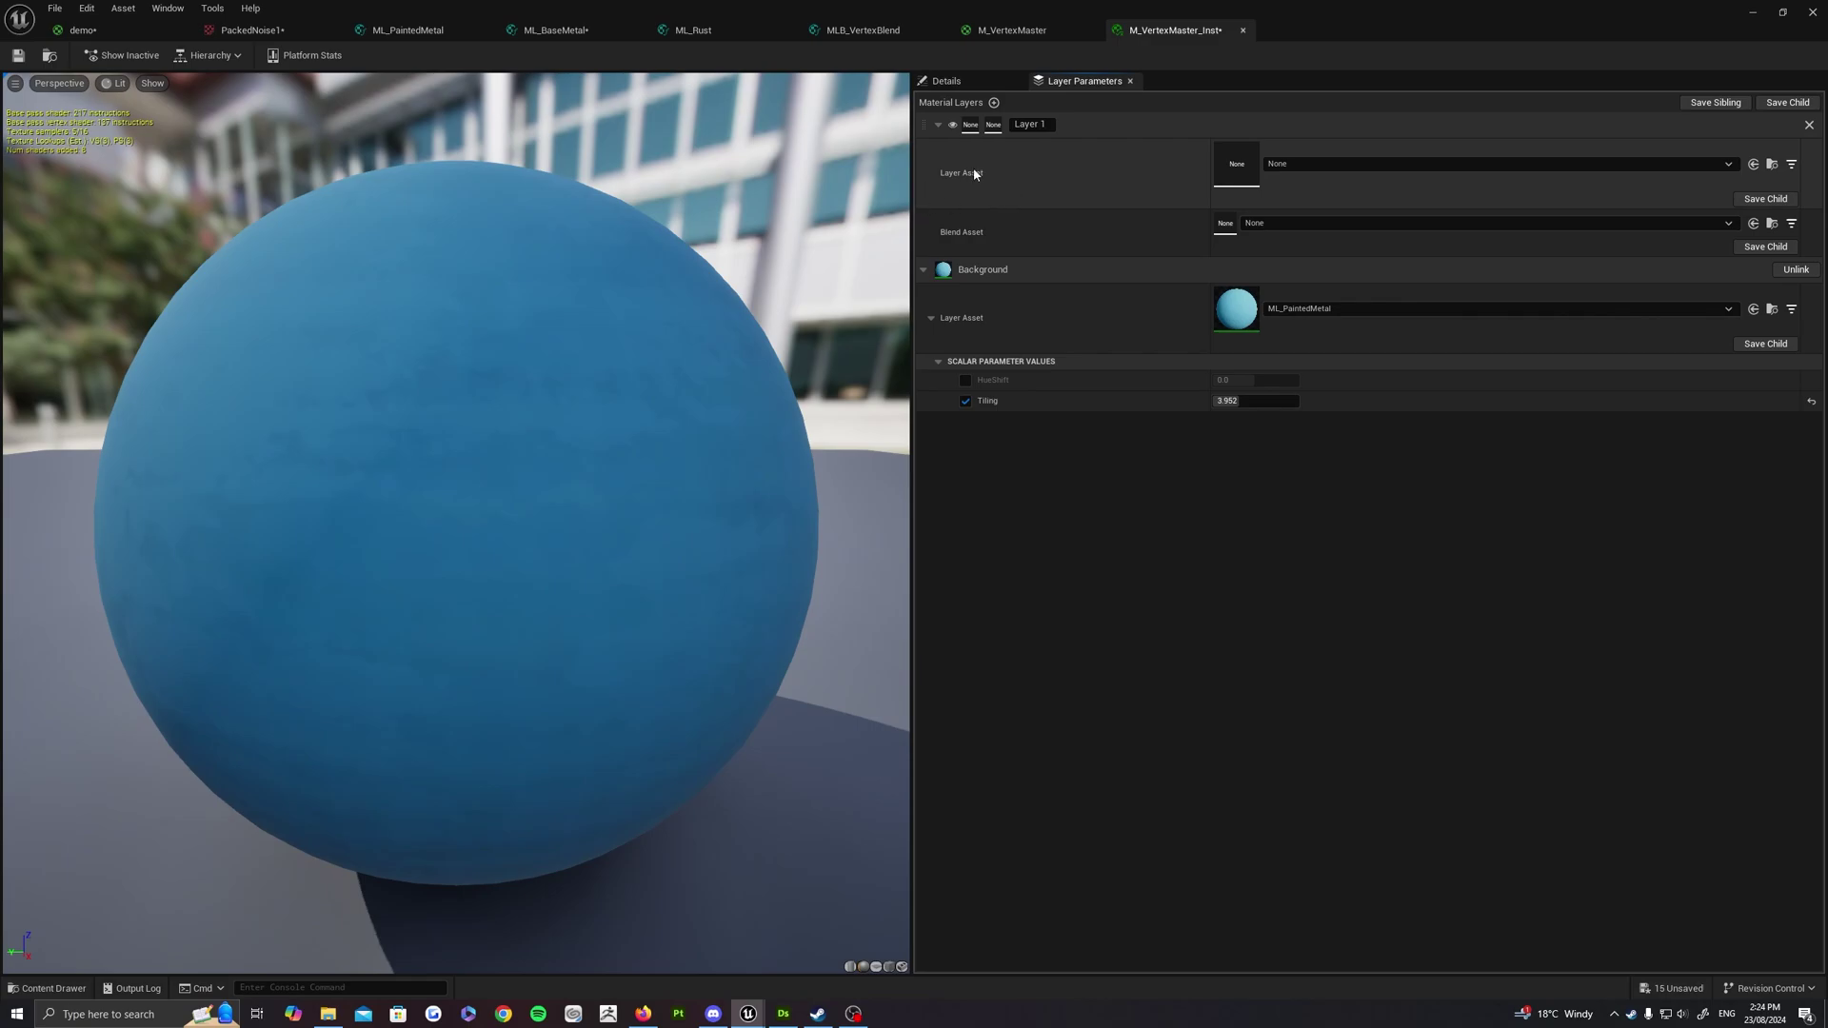
pyautogui.click(1305, 166)
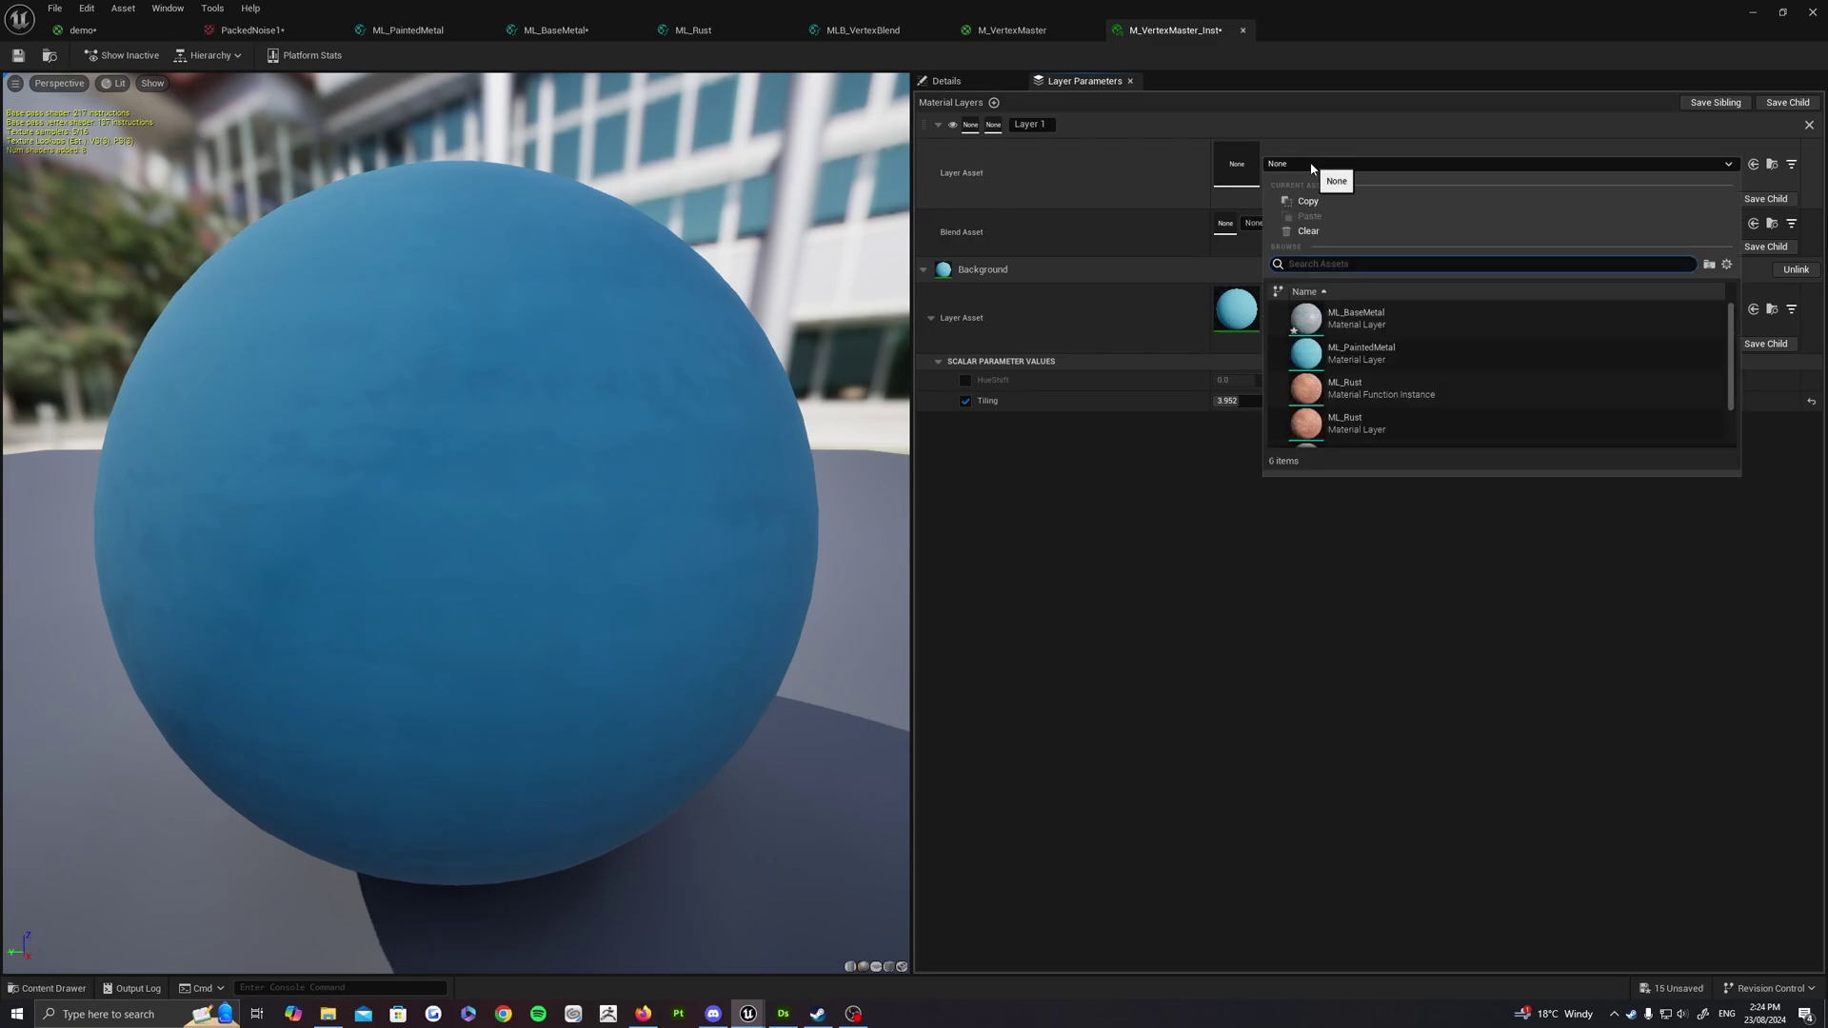
pyautogui.click(1351, 318)
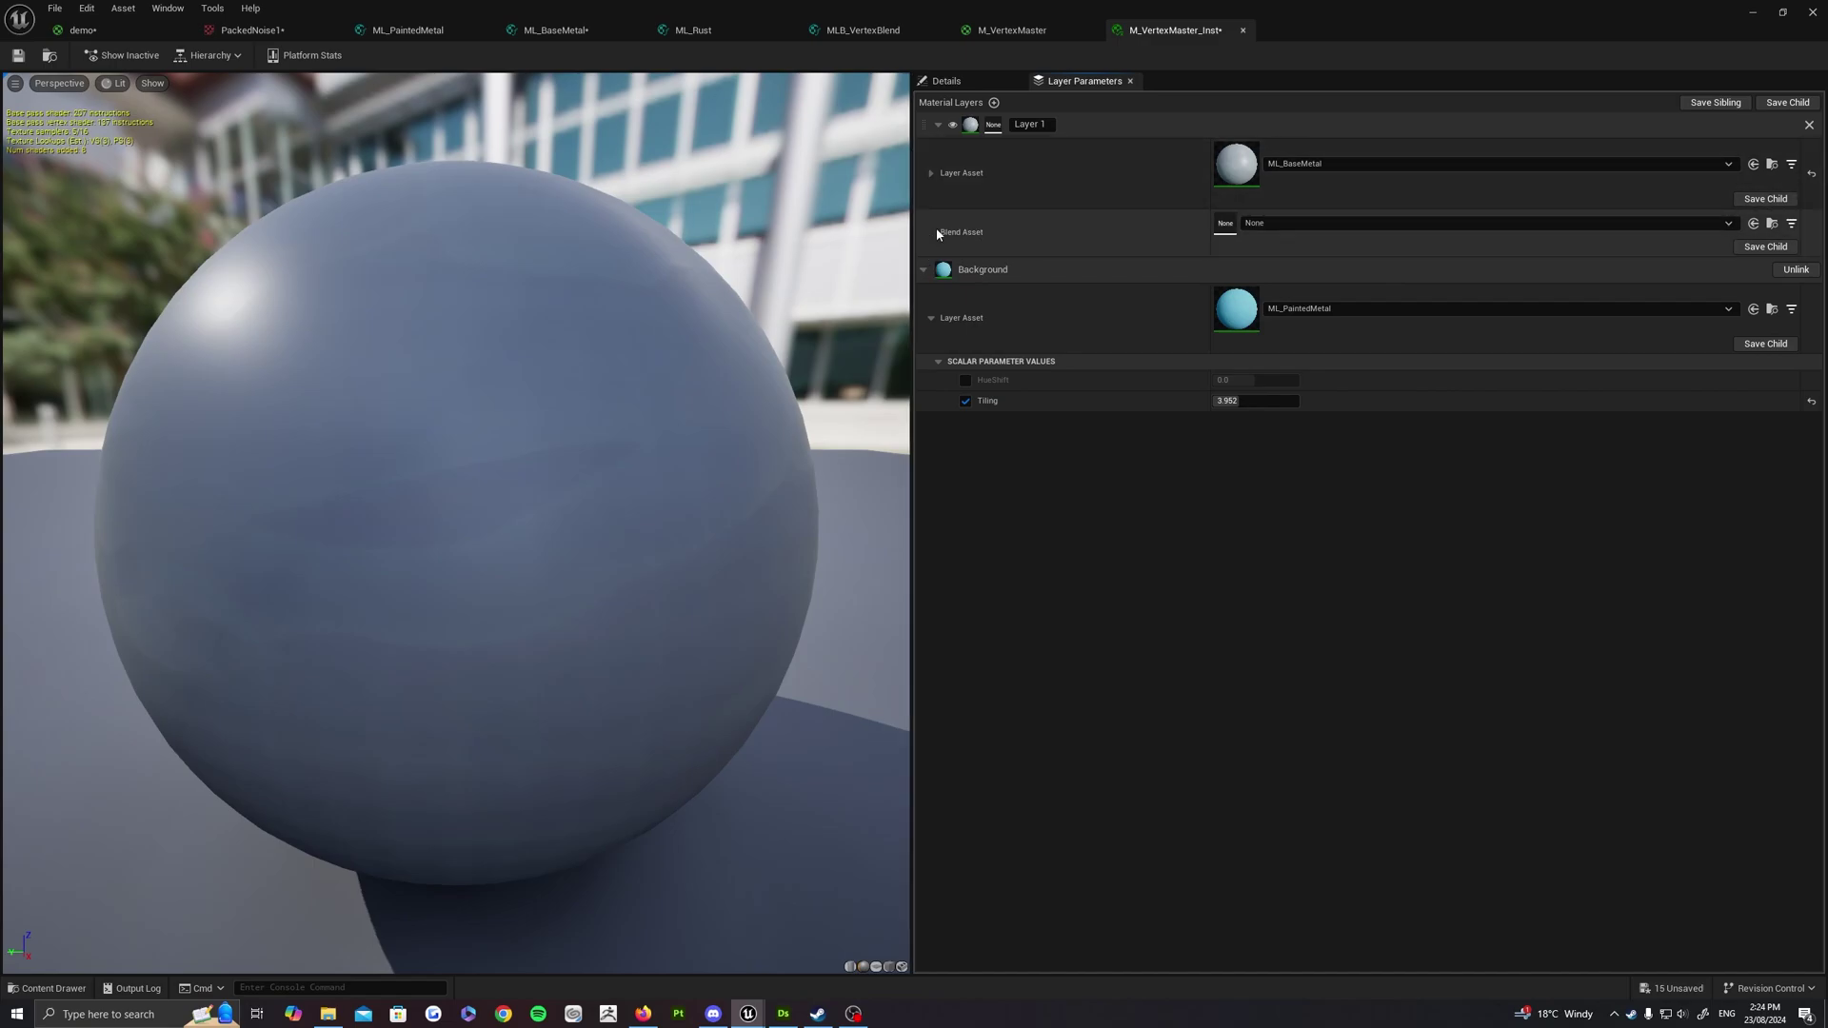
# Override the Tiling parameter of Layer 1's ML_BaseMetal asset with a value of about 2.2, then collapse its parameters
pyautogui.click(930, 172)
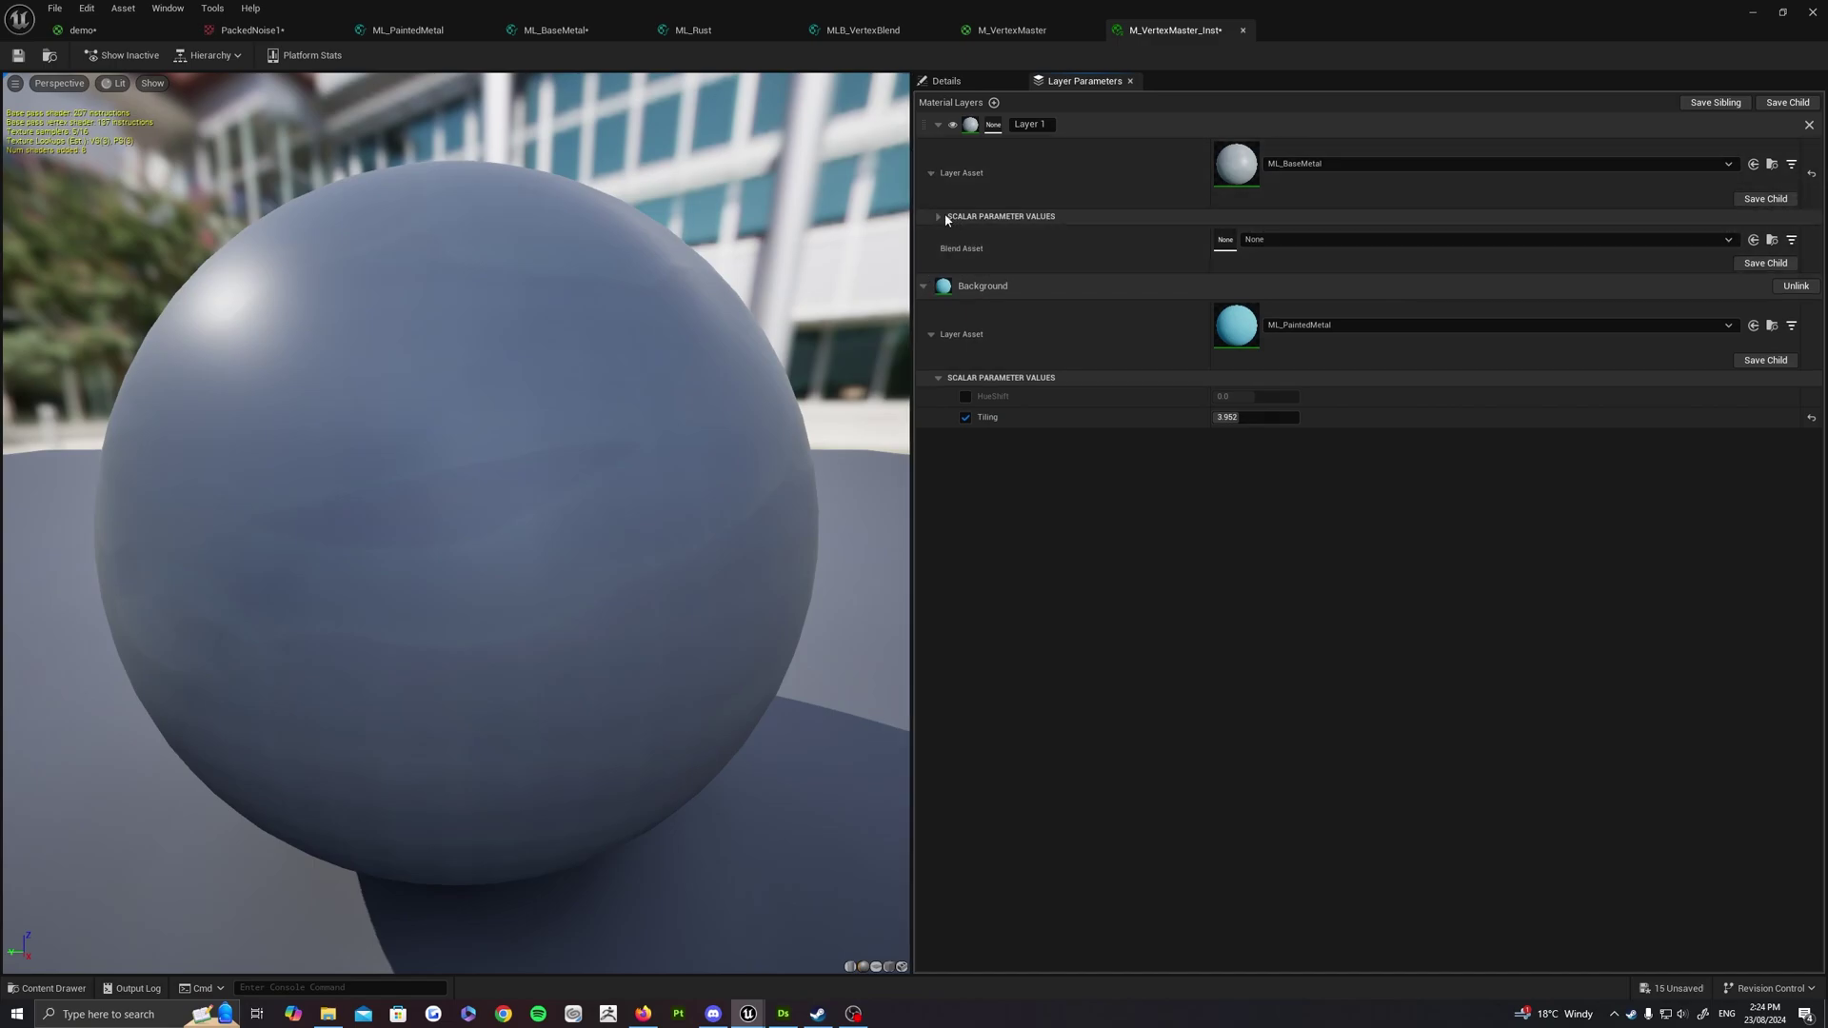
pyautogui.click(939, 216)
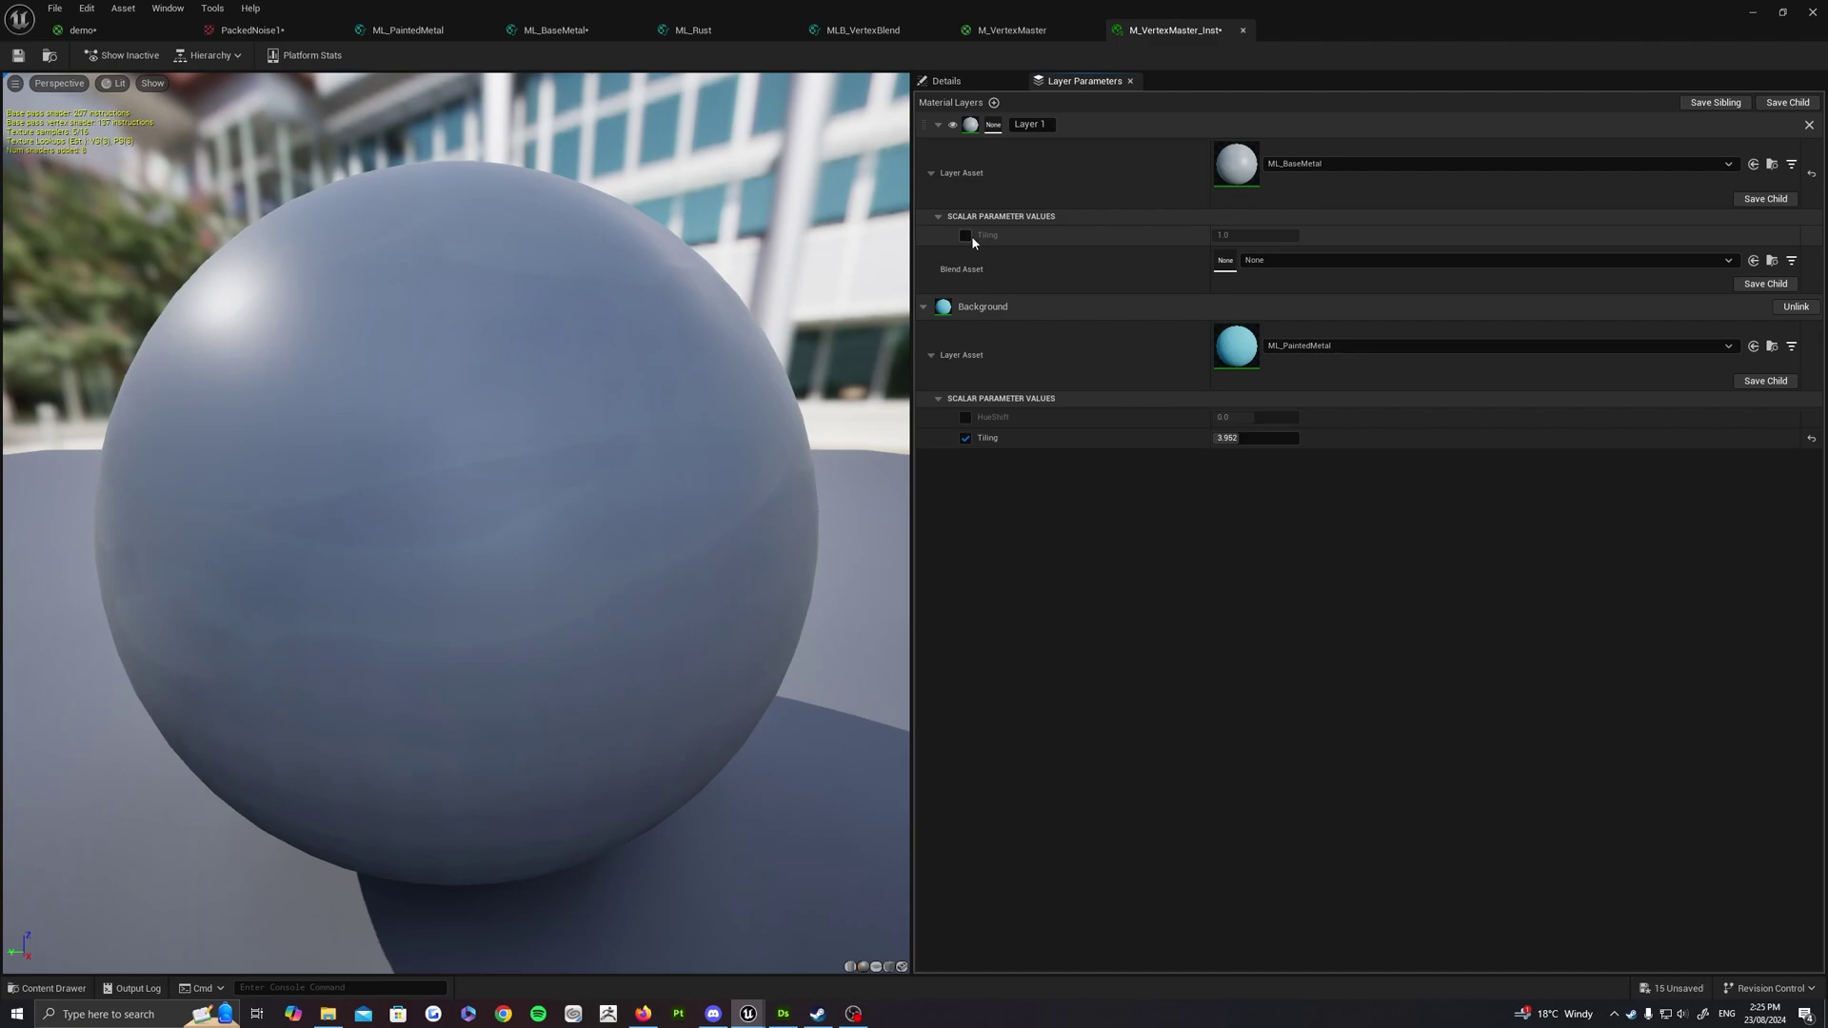
pyautogui.click(965, 235)
pyautogui.moveTo(1238, 236); pyautogui.dragTo(1261, 235)
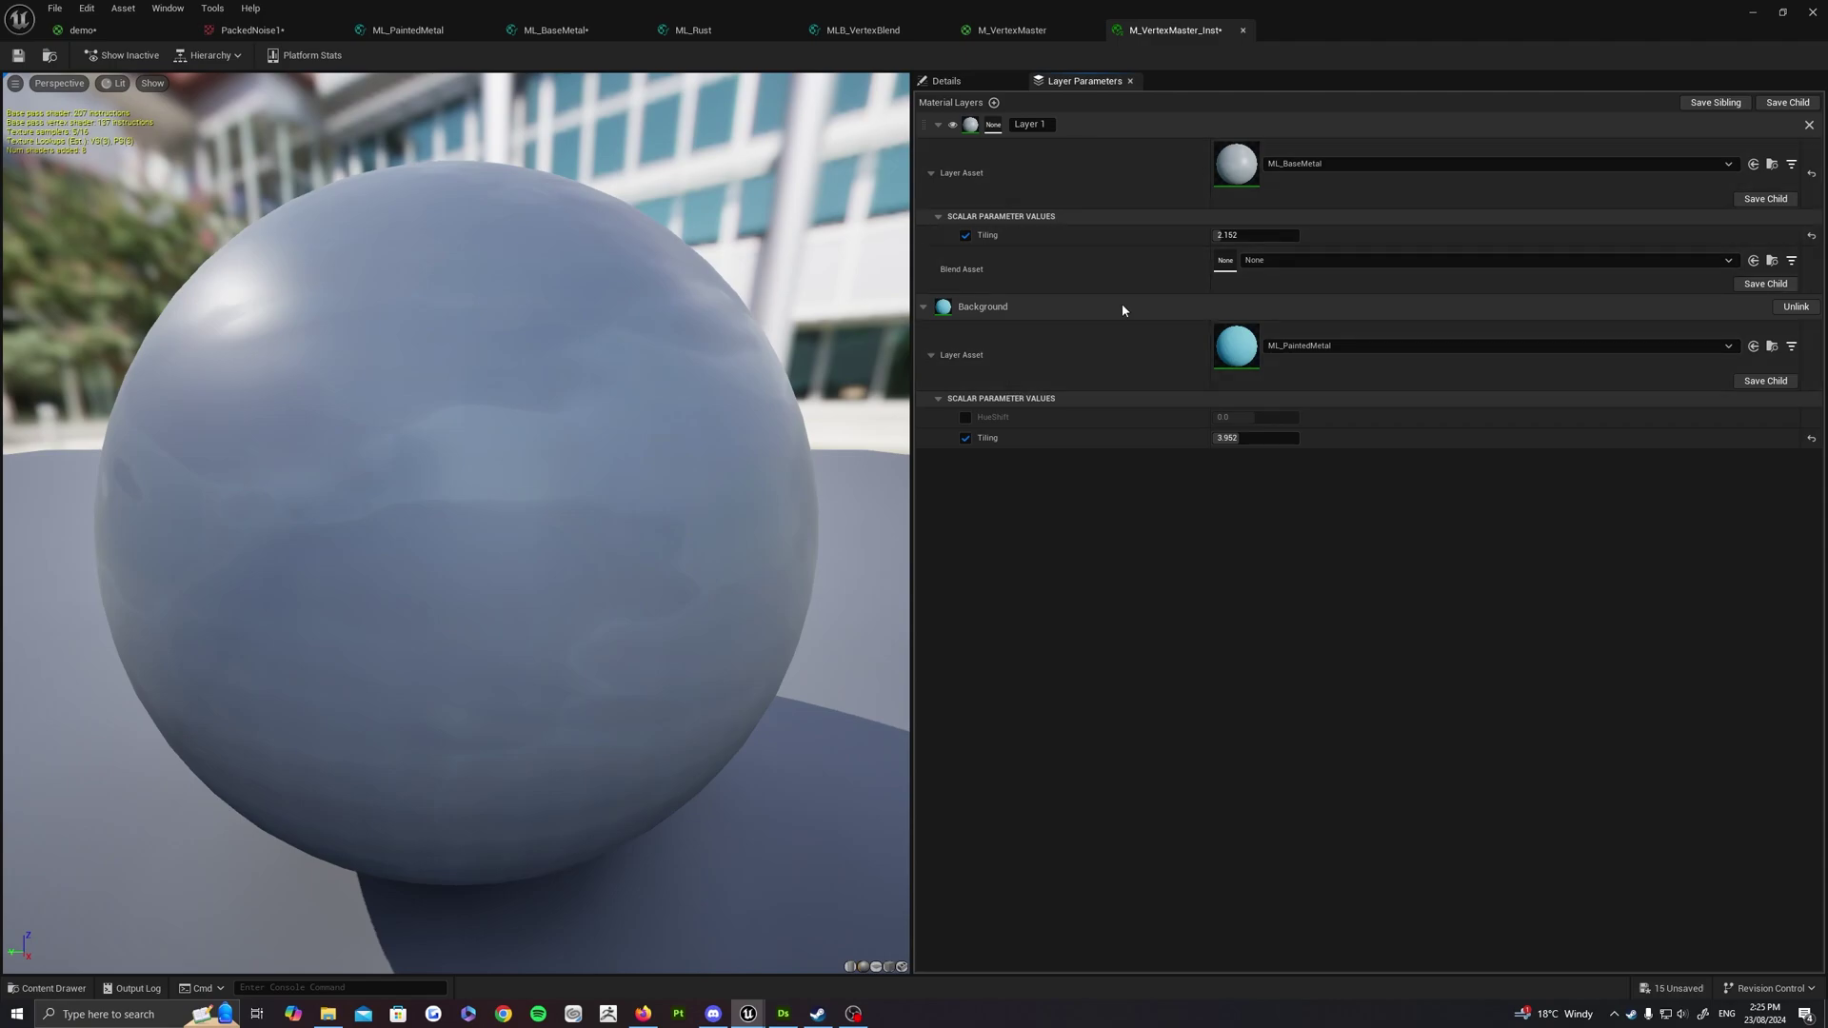
pyautogui.click(931, 171)
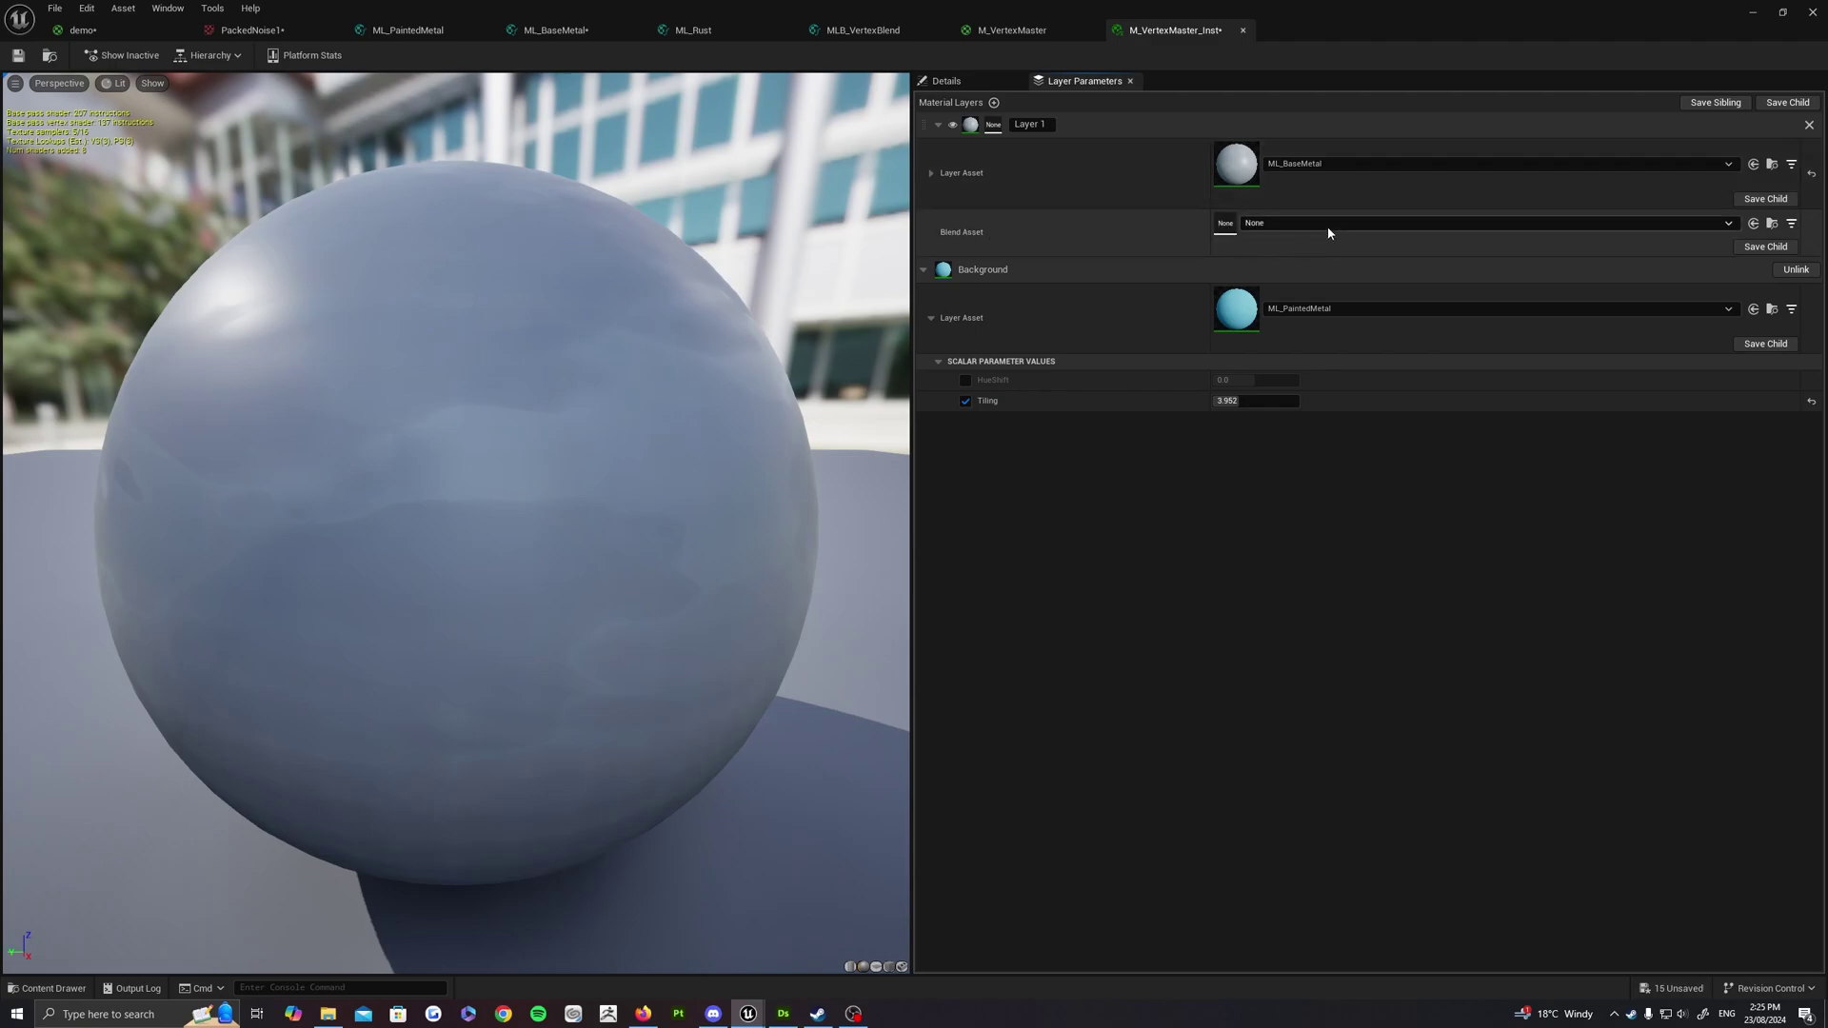
# Show engine content among the available blend assets for Layer 1 and look through the built-in layer blends
pyautogui.click(1257, 225)
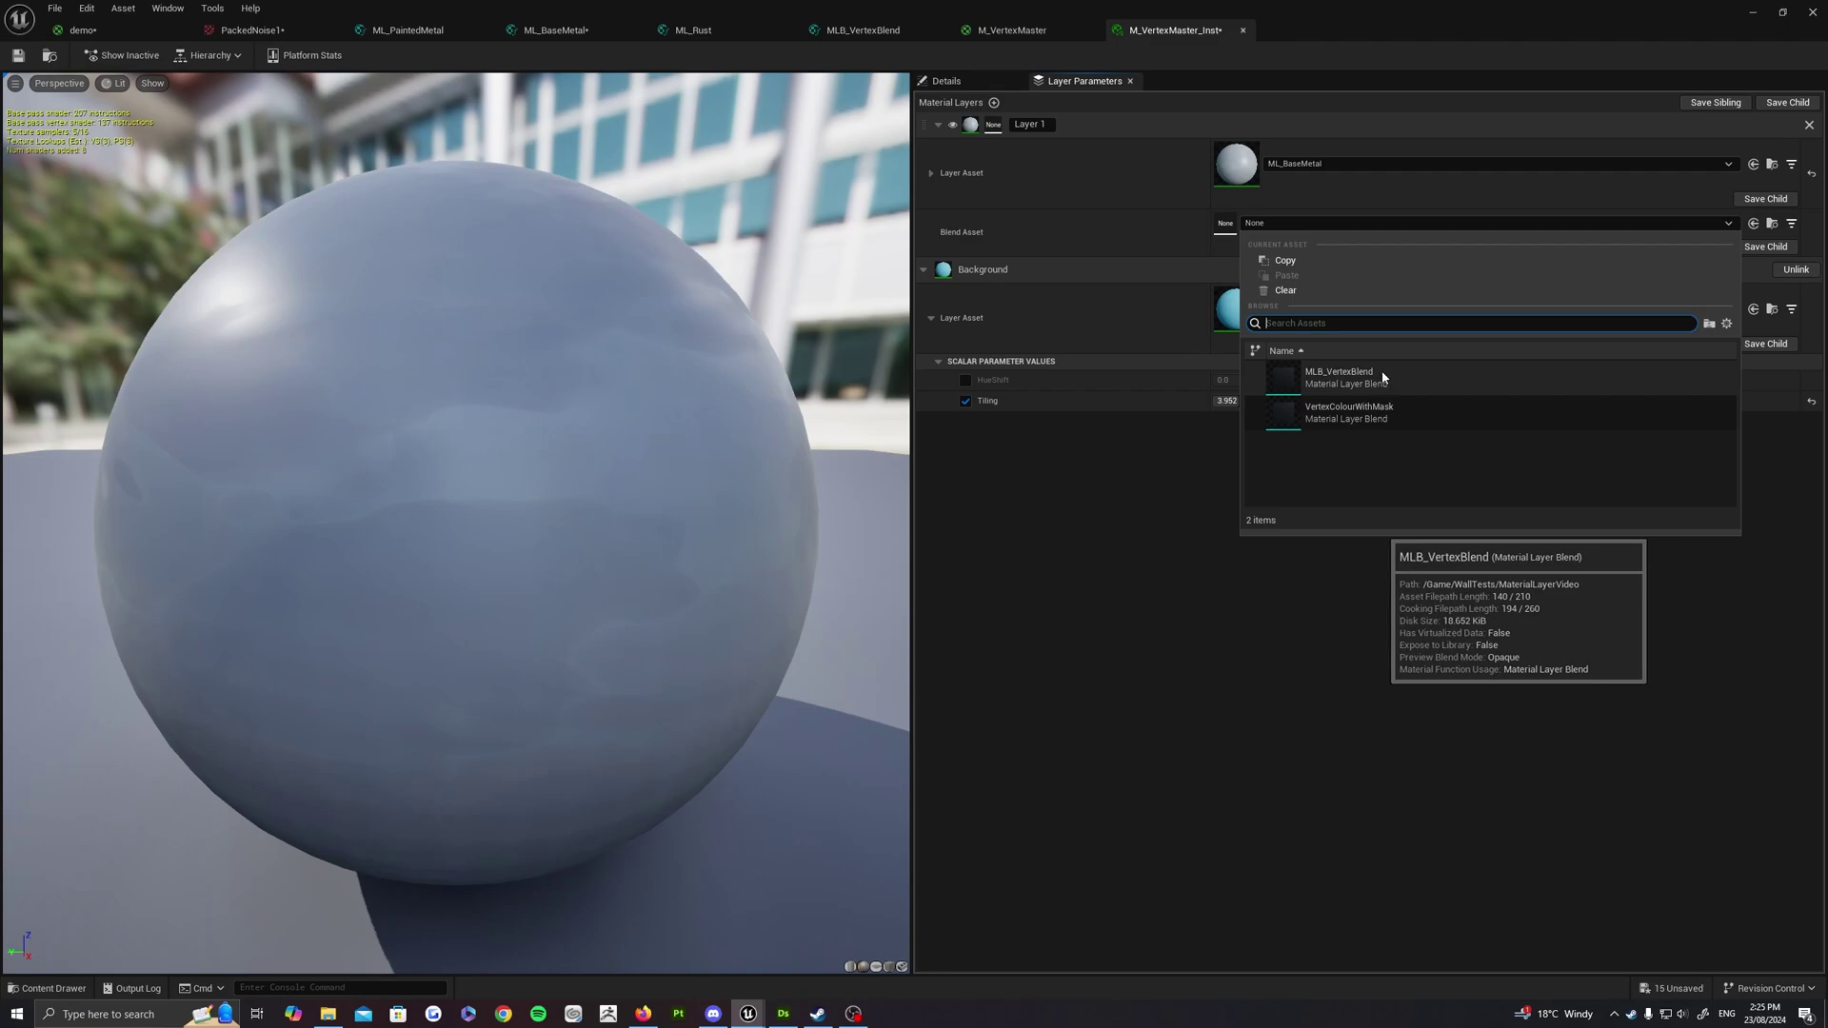
pyautogui.click(1725, 324)
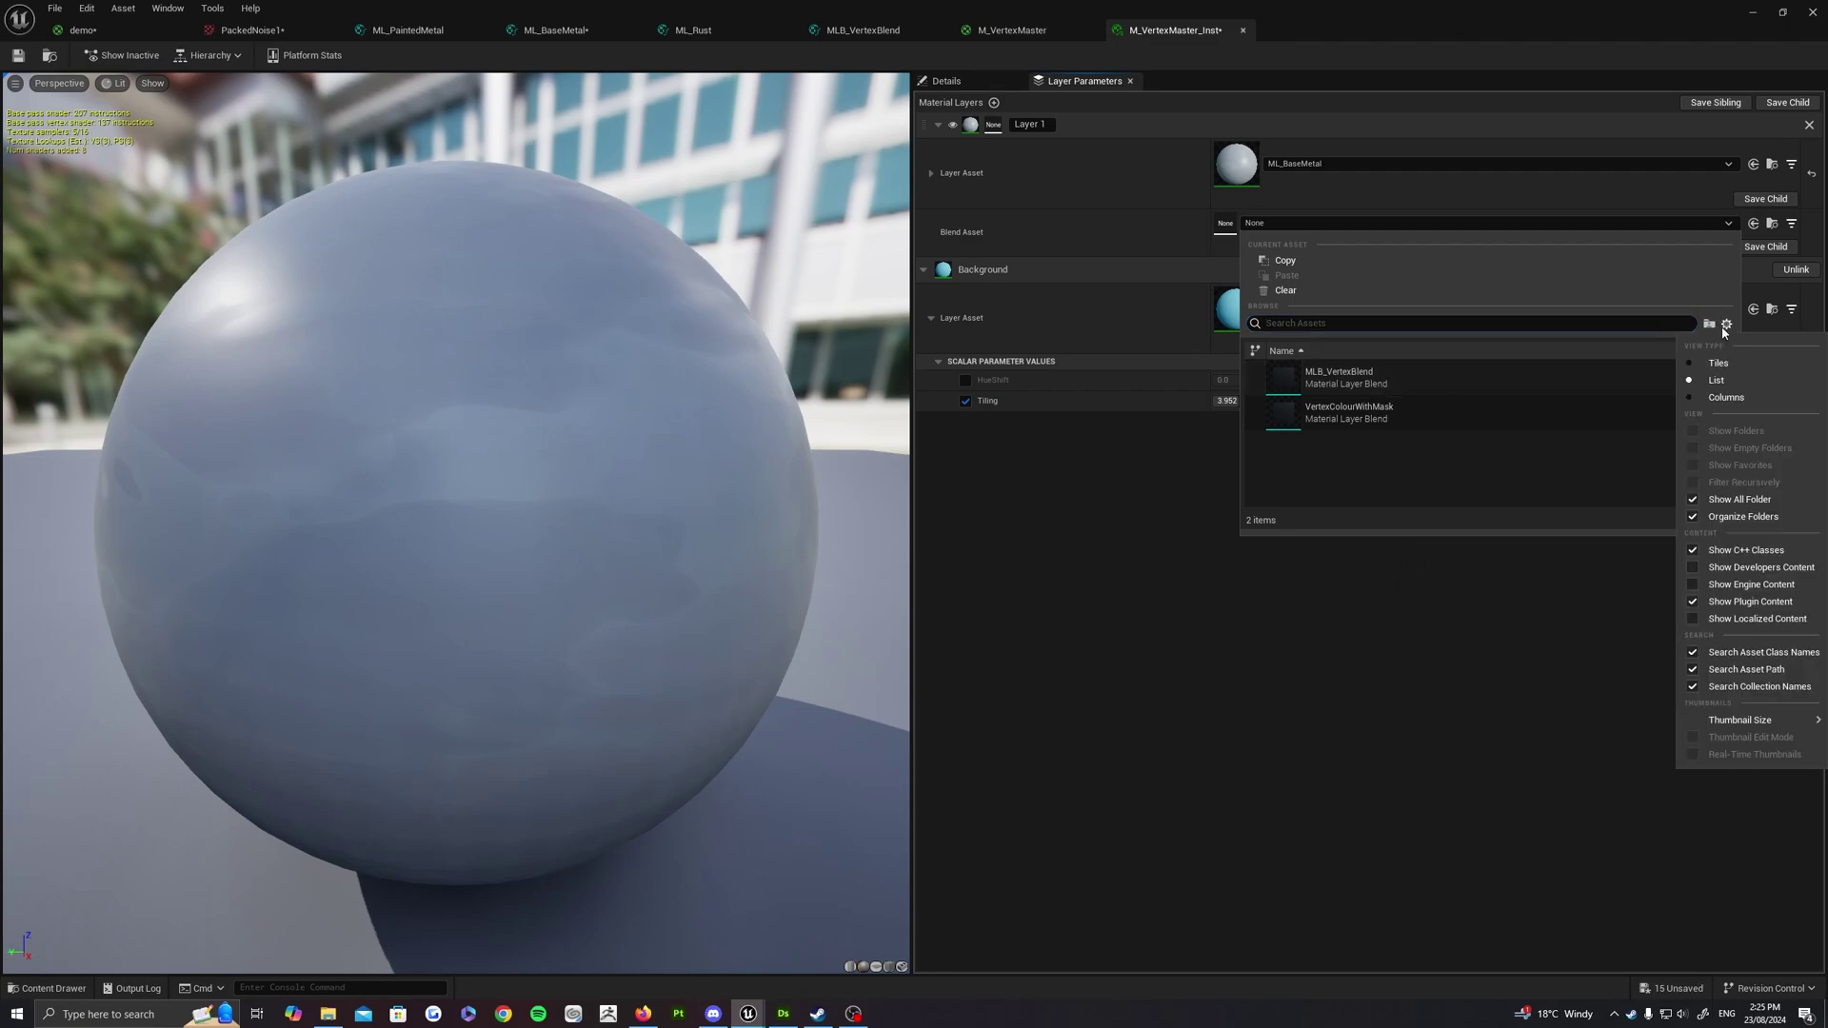
pyautogui.click(1747, 585)
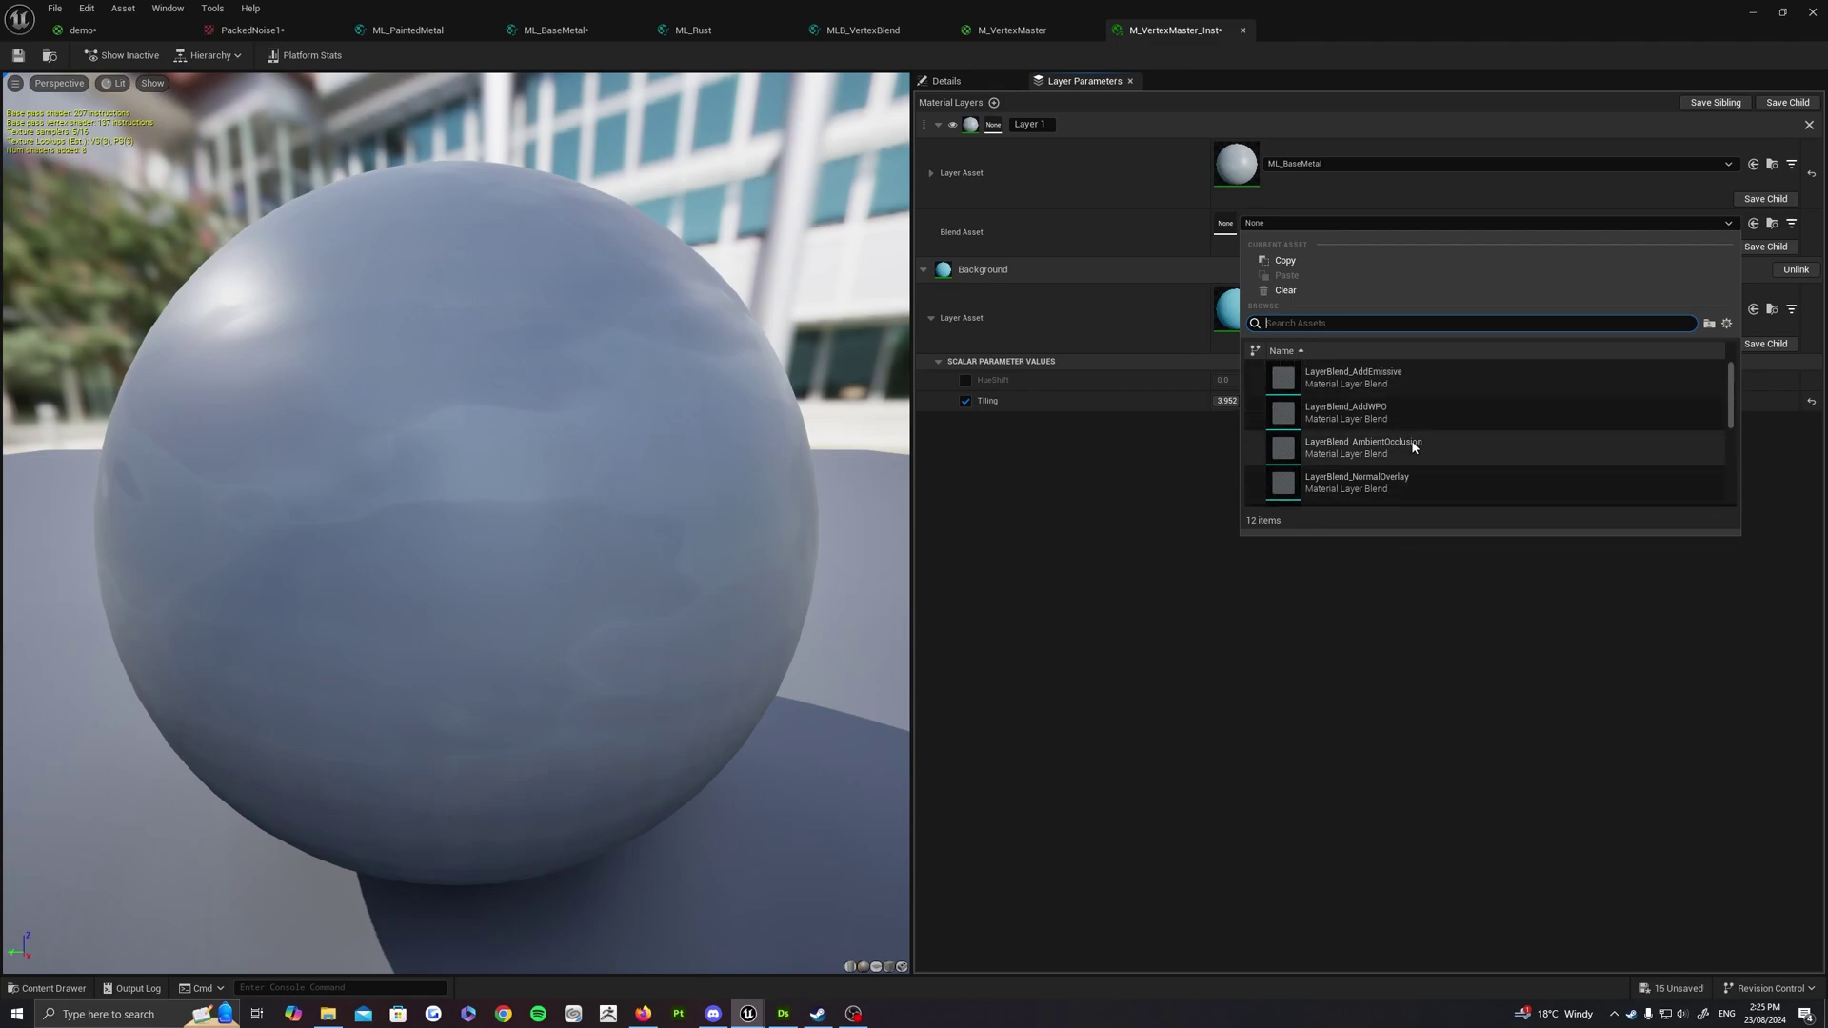
pyautogui.scroll(-5, 1409, 438)
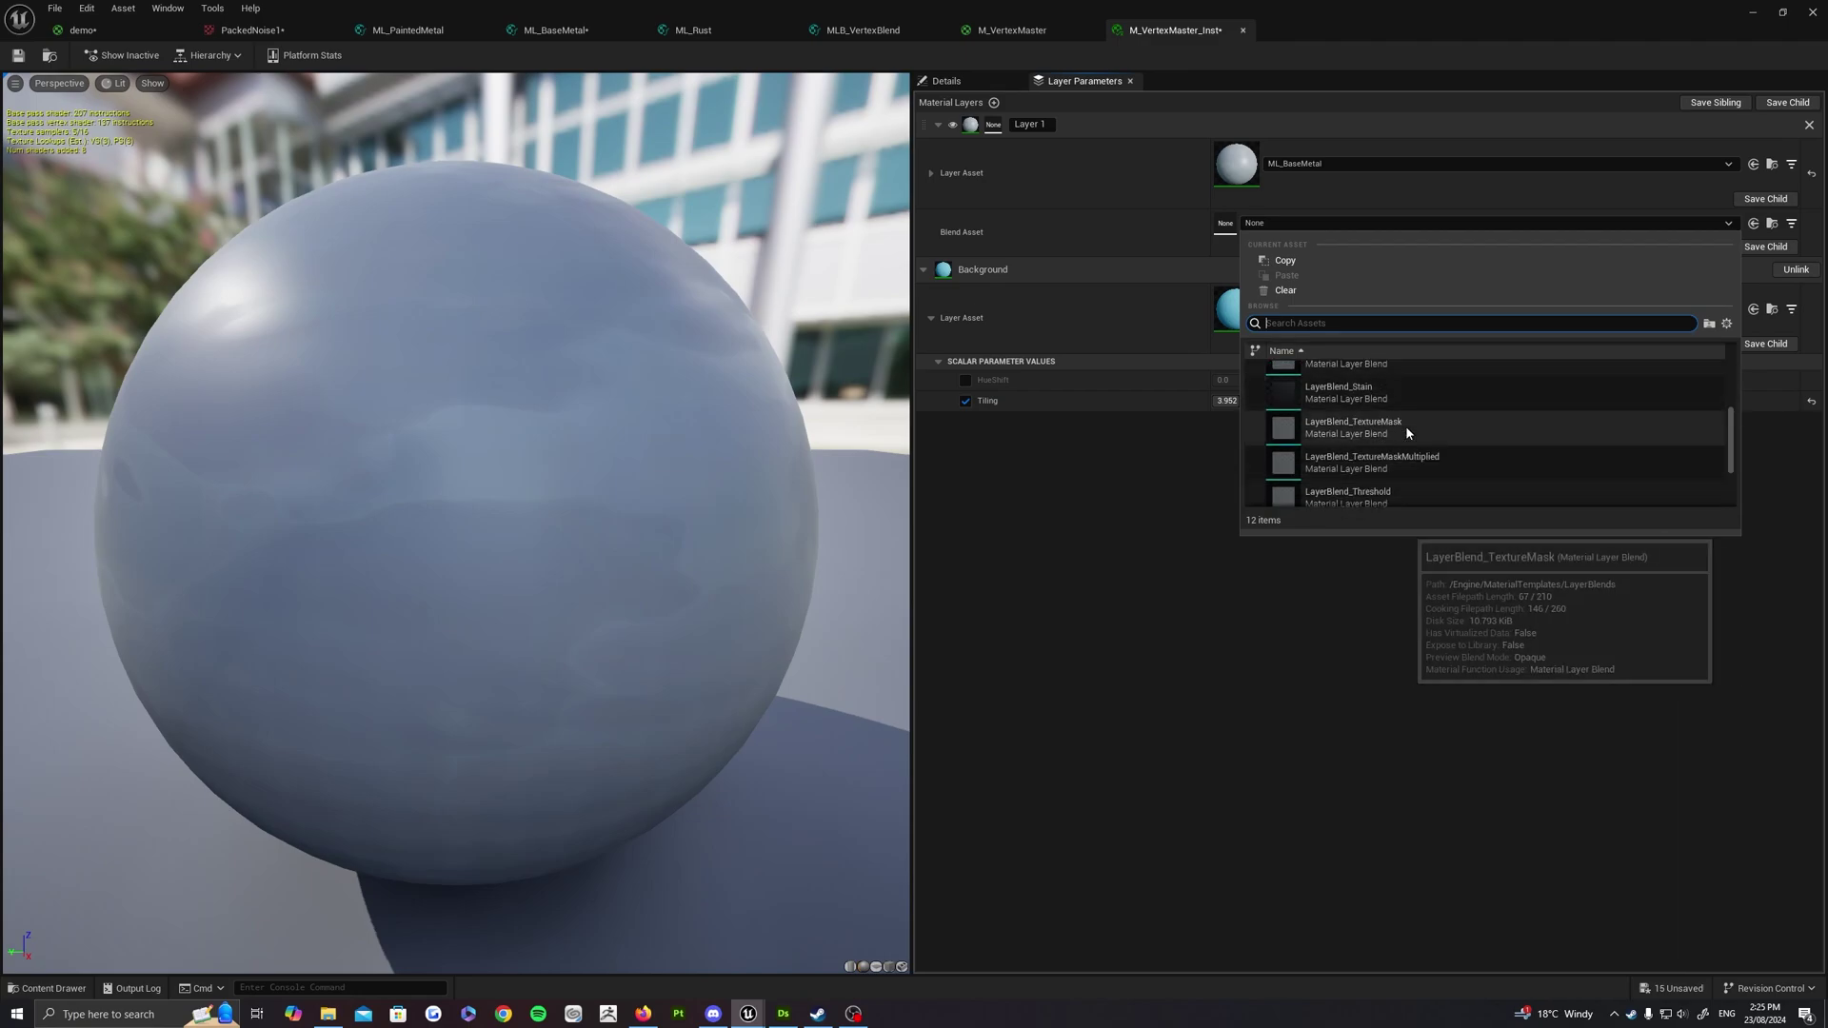
pyautogui.scroll(-3, 1391, 466)
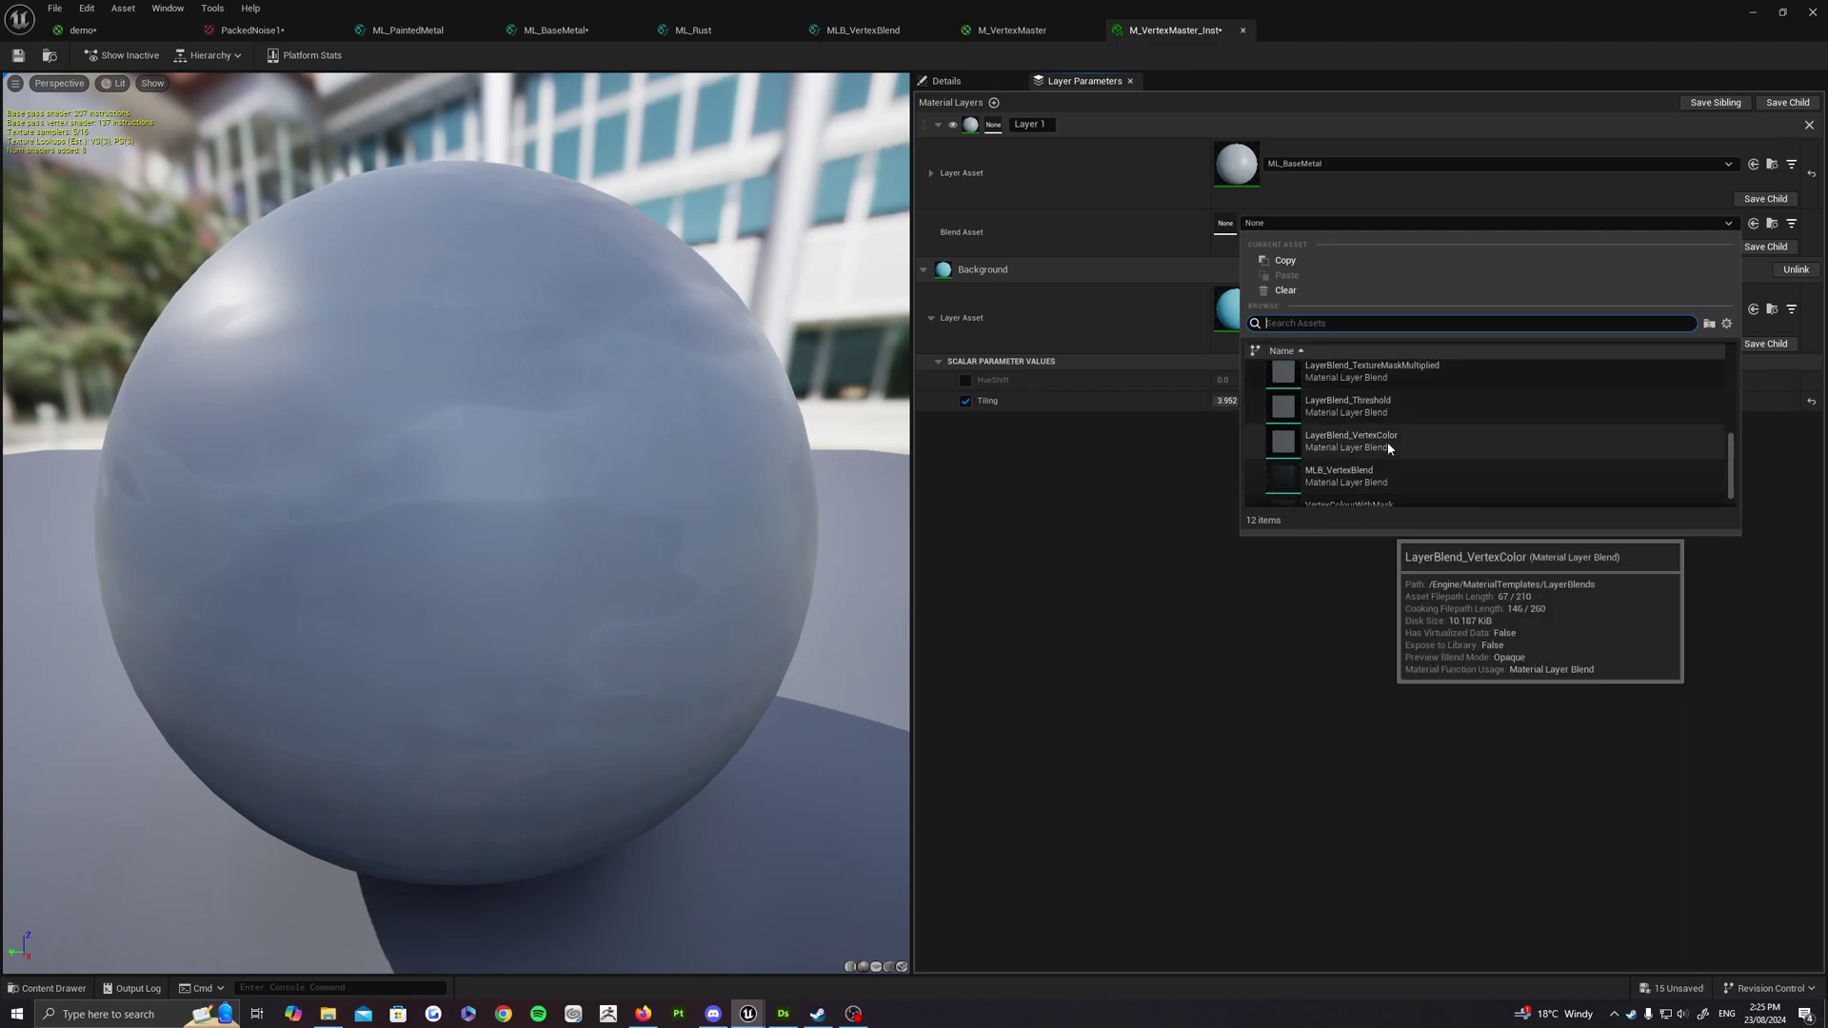
pyautogui.scroll(8, 1392, 440)
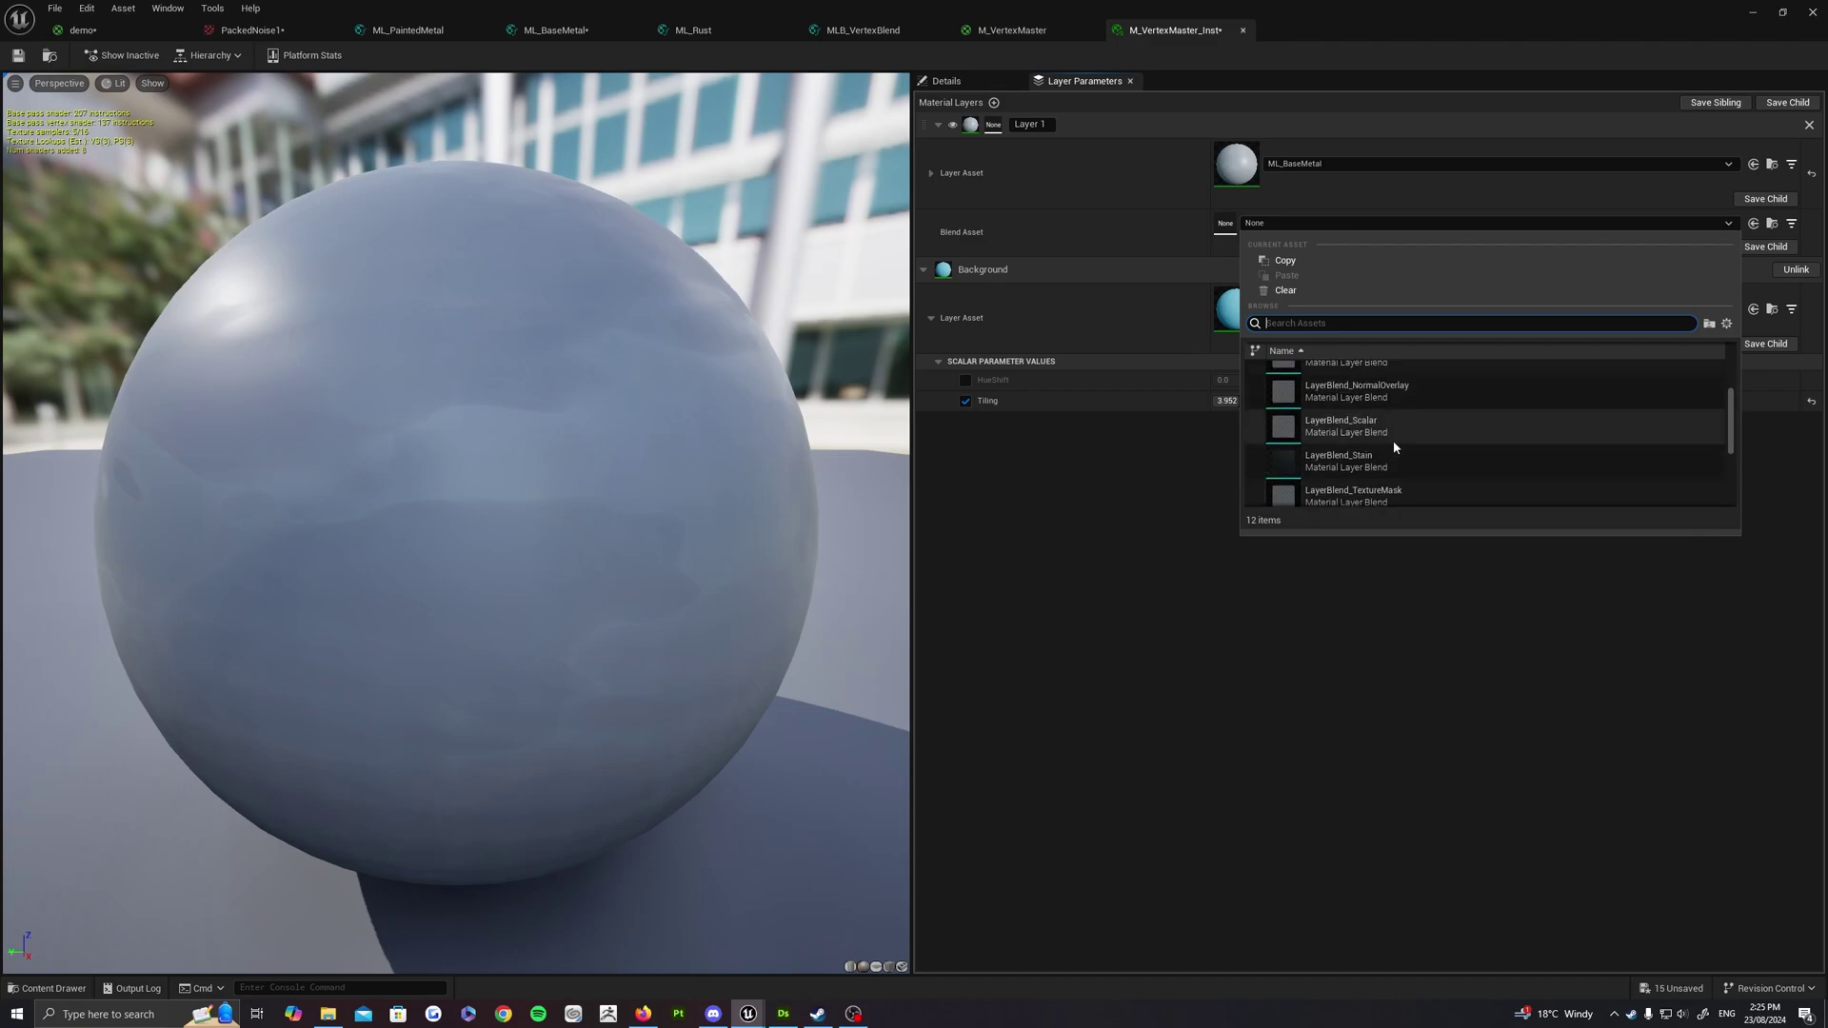
pyautogui.click(1727, 324)
pyautogui.click(1728, 323)
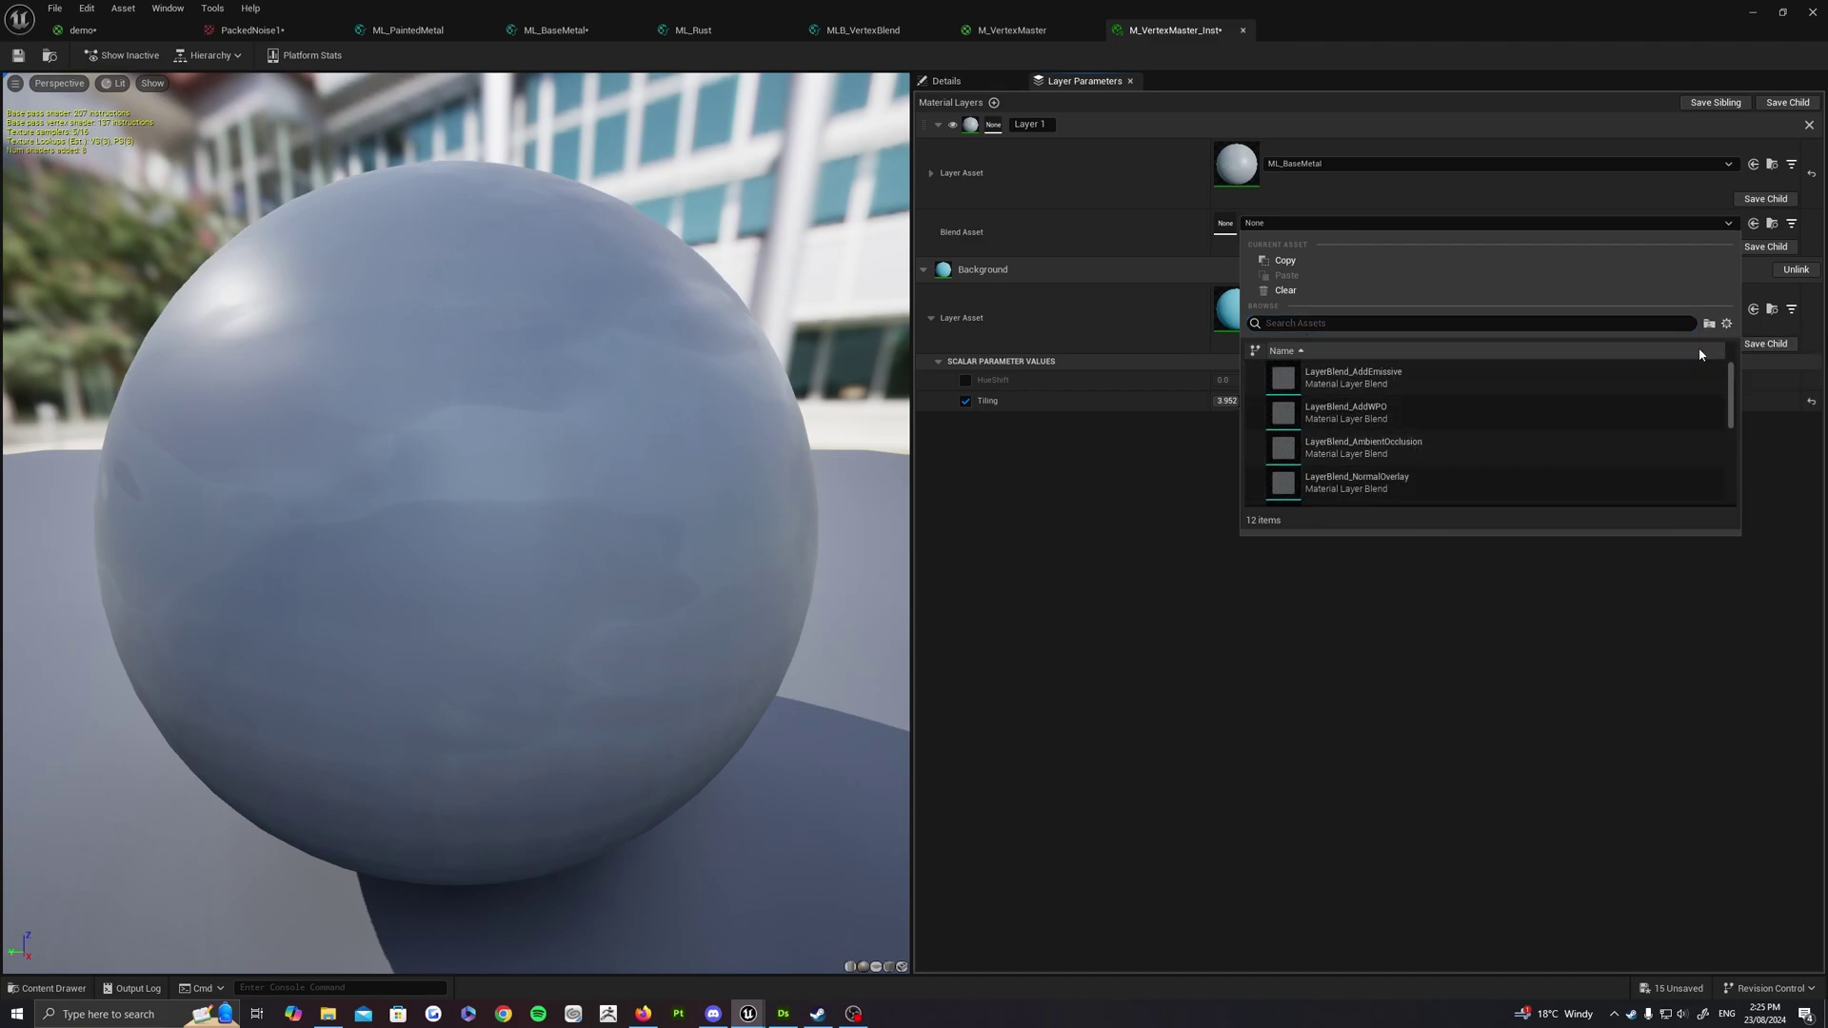
# Hide engine content in the asset picker again and assign MLB_VertexBlend as Layer 1's blend asset
pyautogui.click(1727, 323)
pyautogui.click(1741, 585)
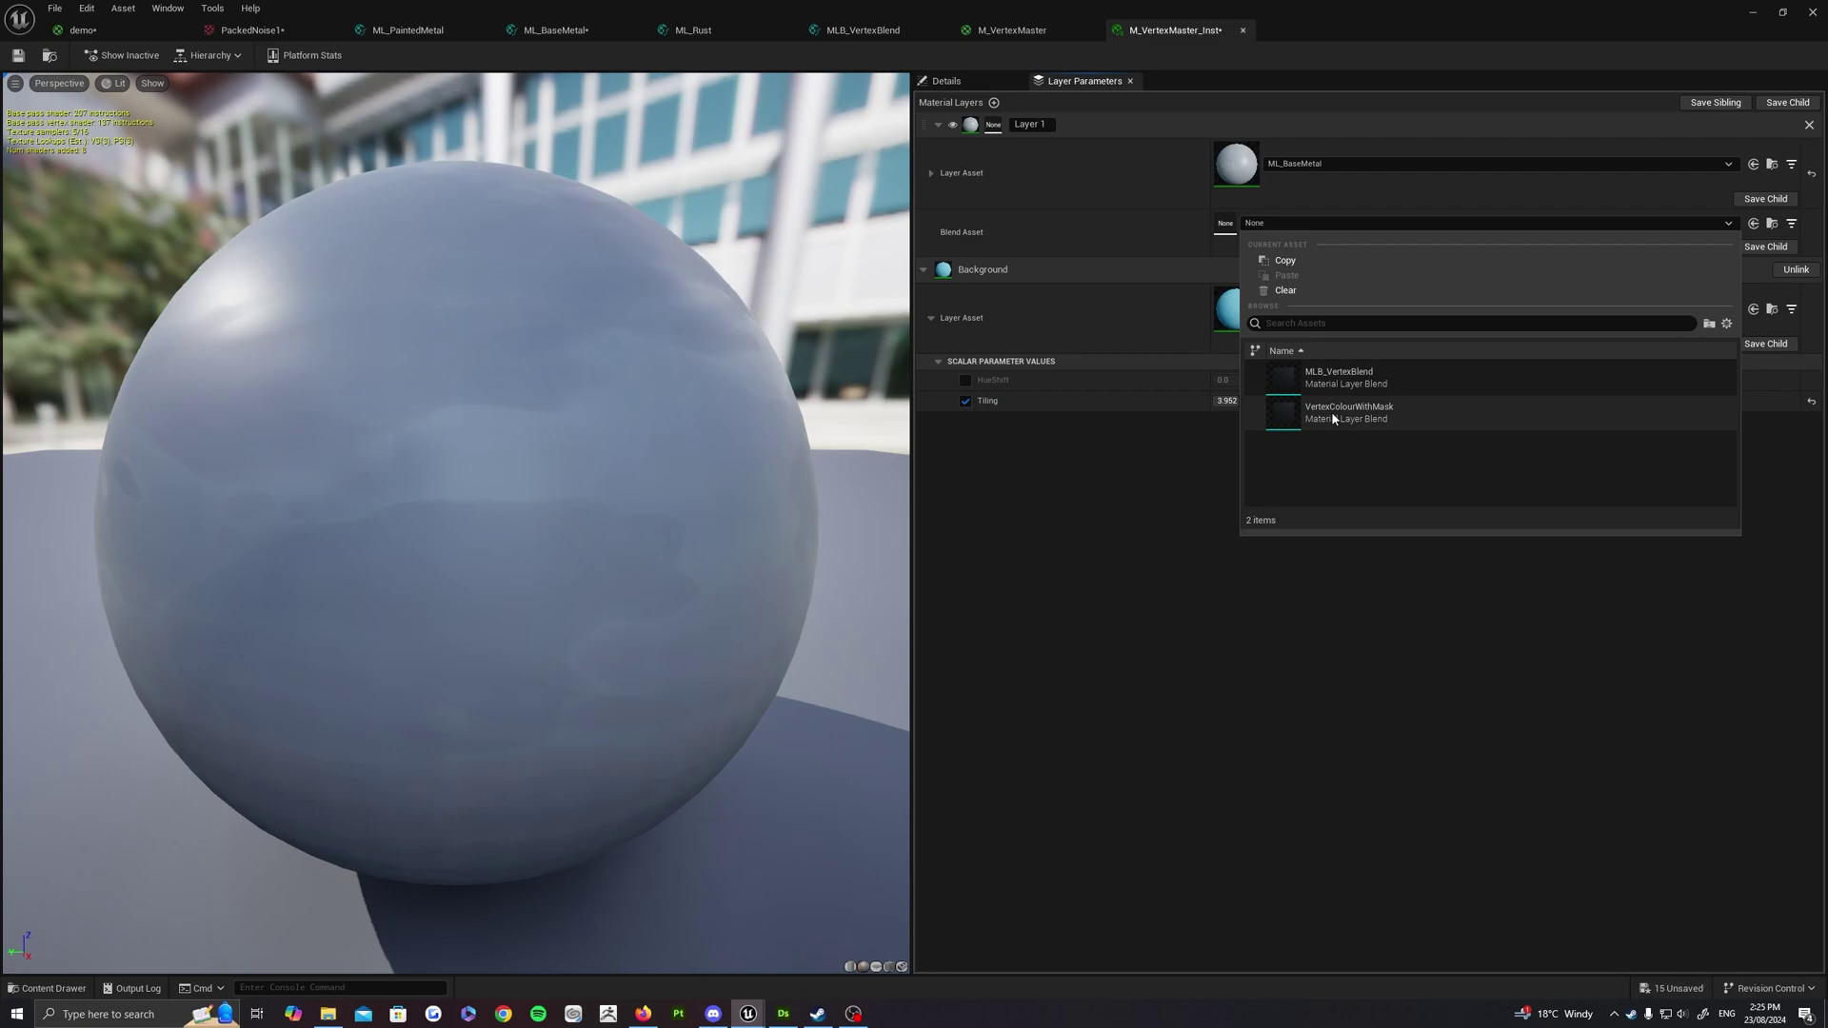
pyautogui.click(1345, 381)
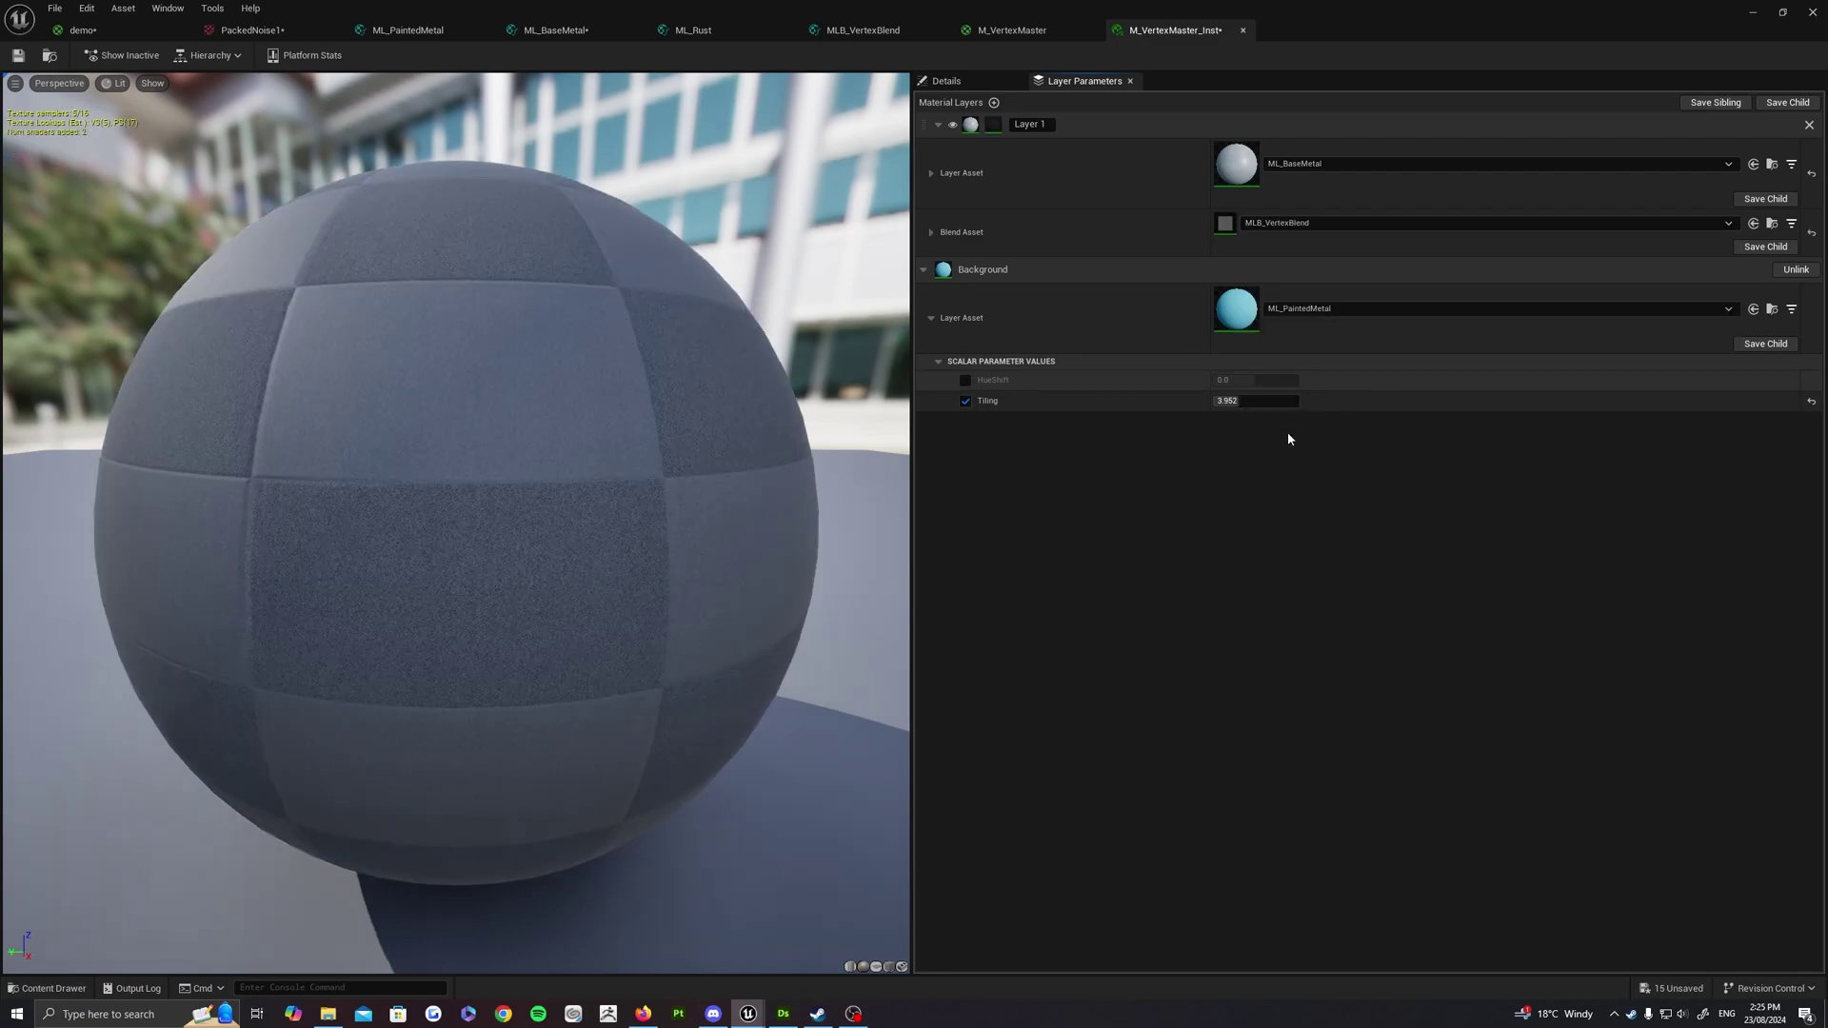
# Expand Layer 1's blend asset and examine its static switch, vector, scalar and texture parameter groups
pyautogui.click(930, 232)
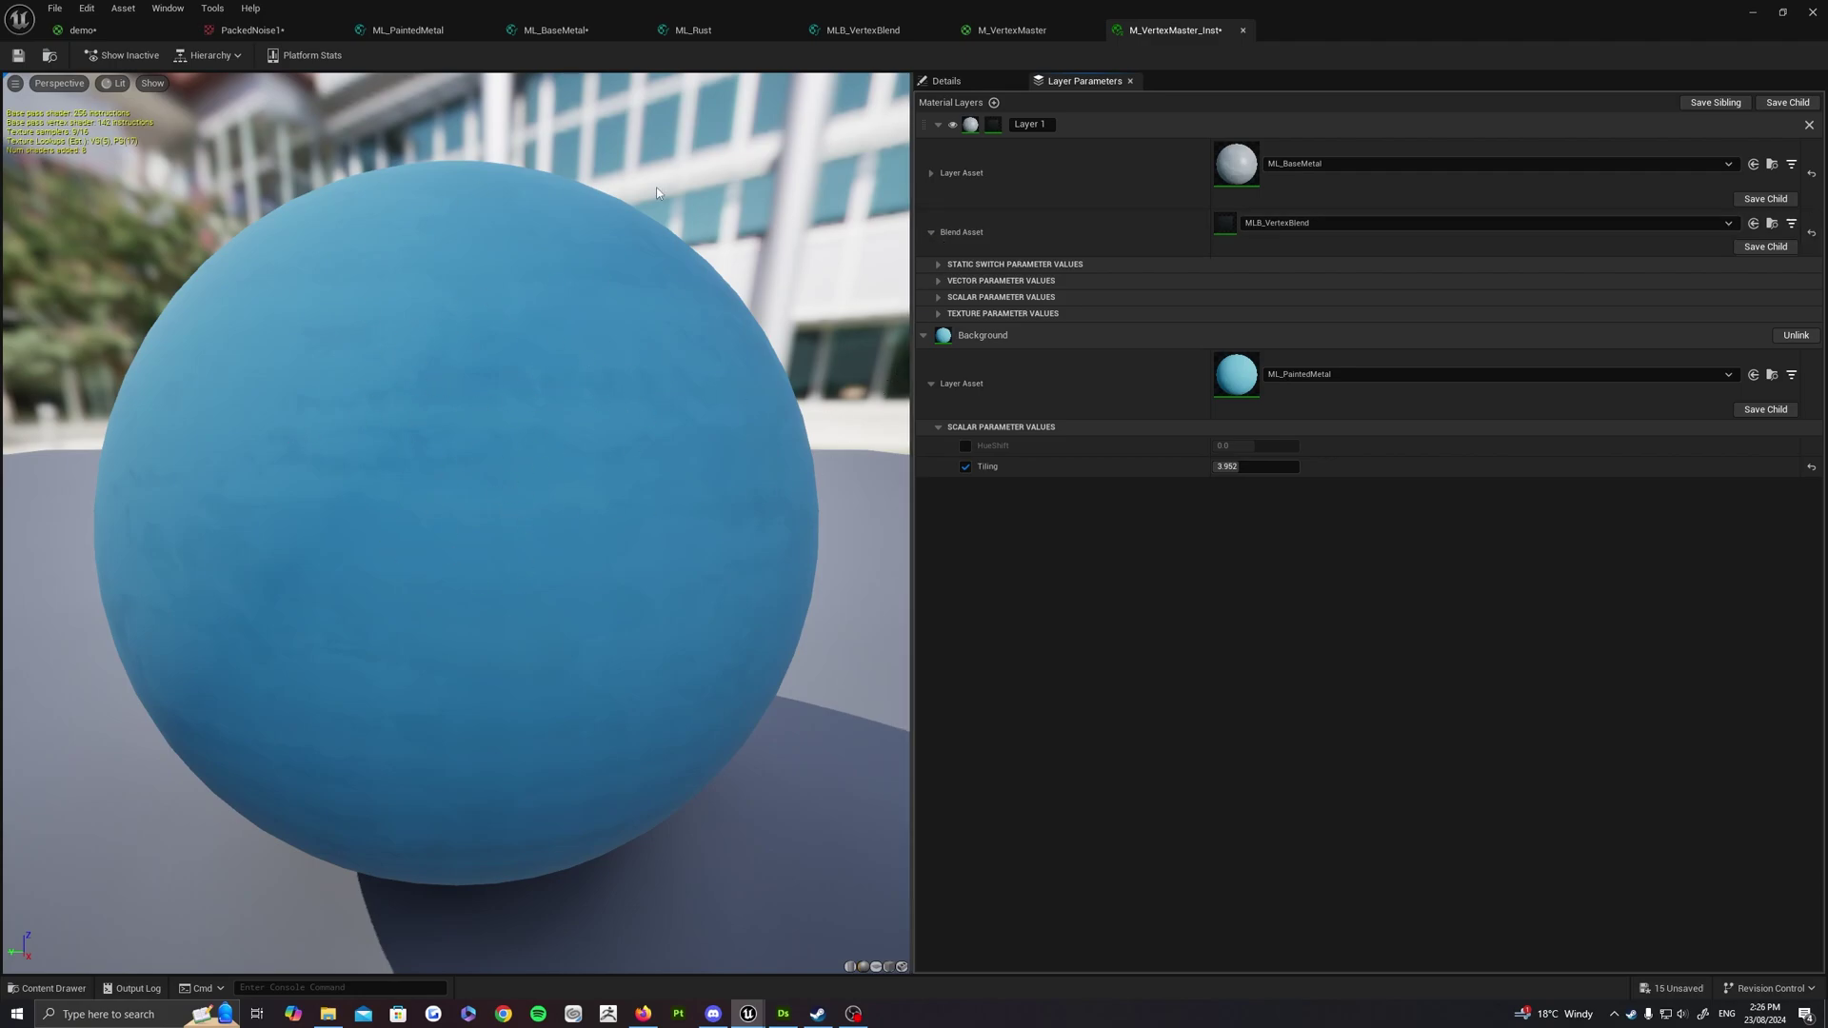
pyautogui.click(940, 313)
pyautogui.click(939, 297)
pyautogui.click(939, 281)
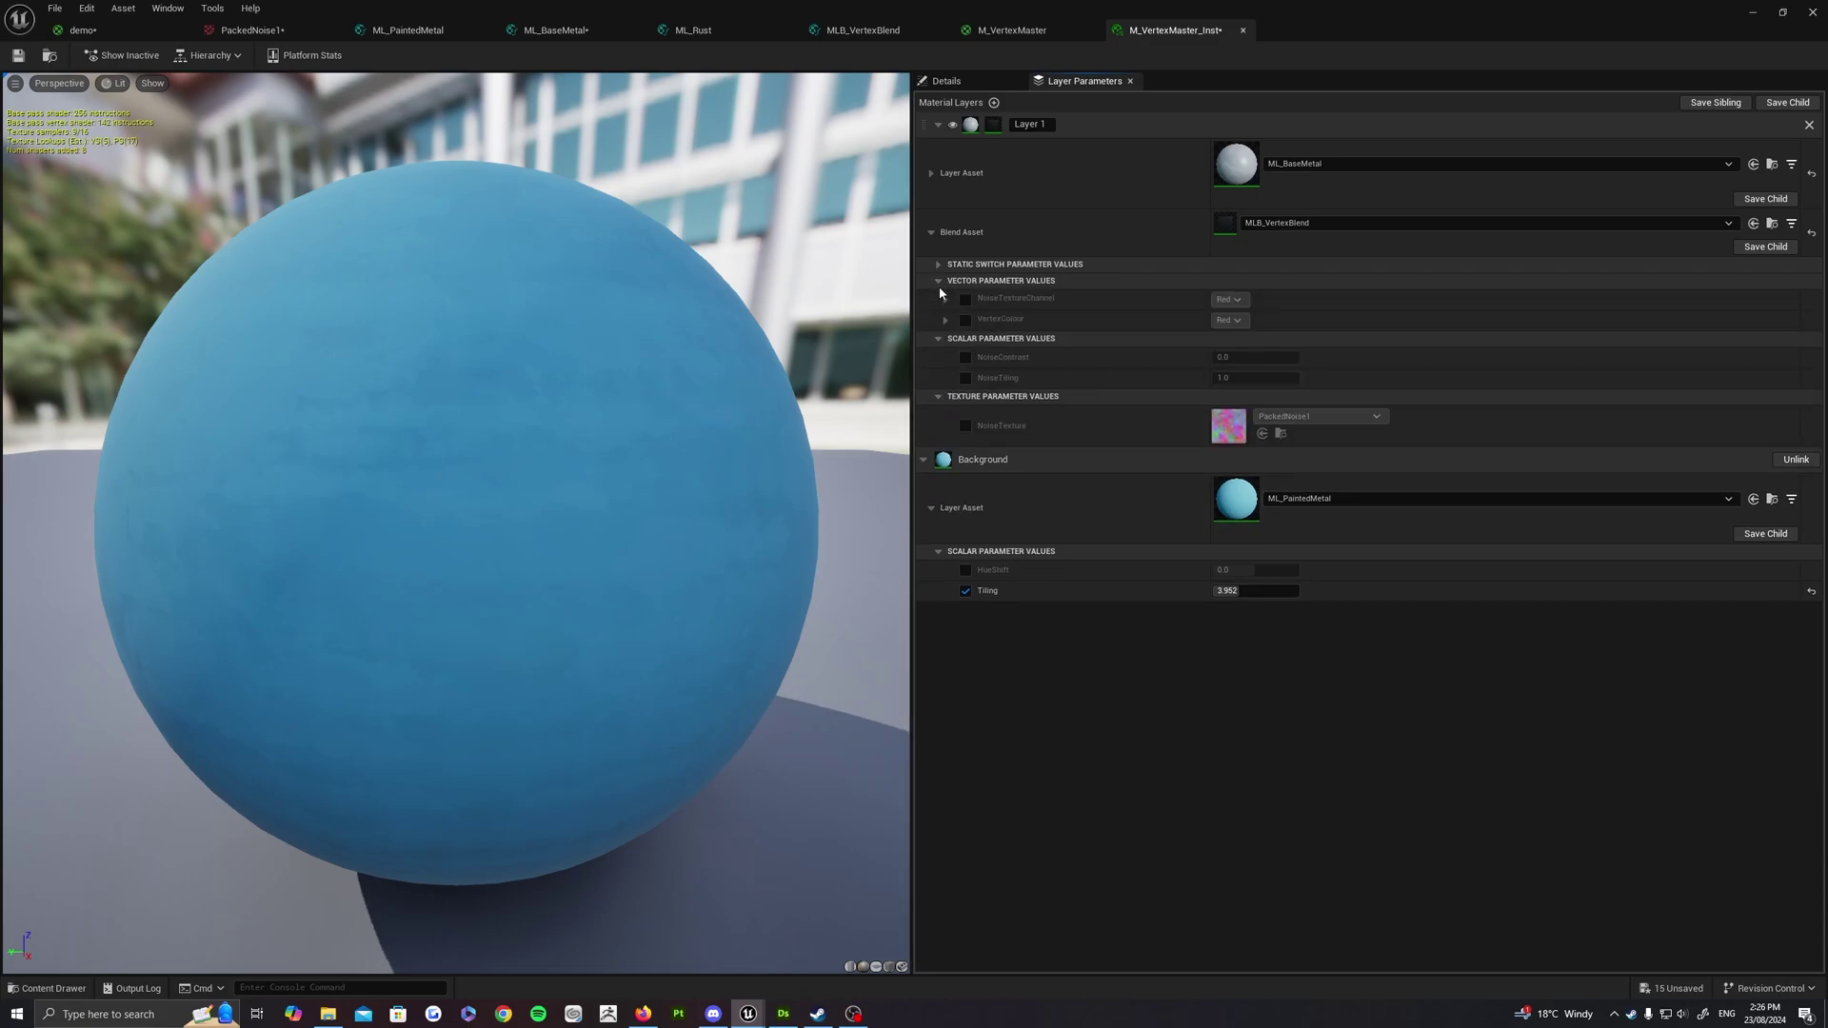
pyautogui.click(939, 264)
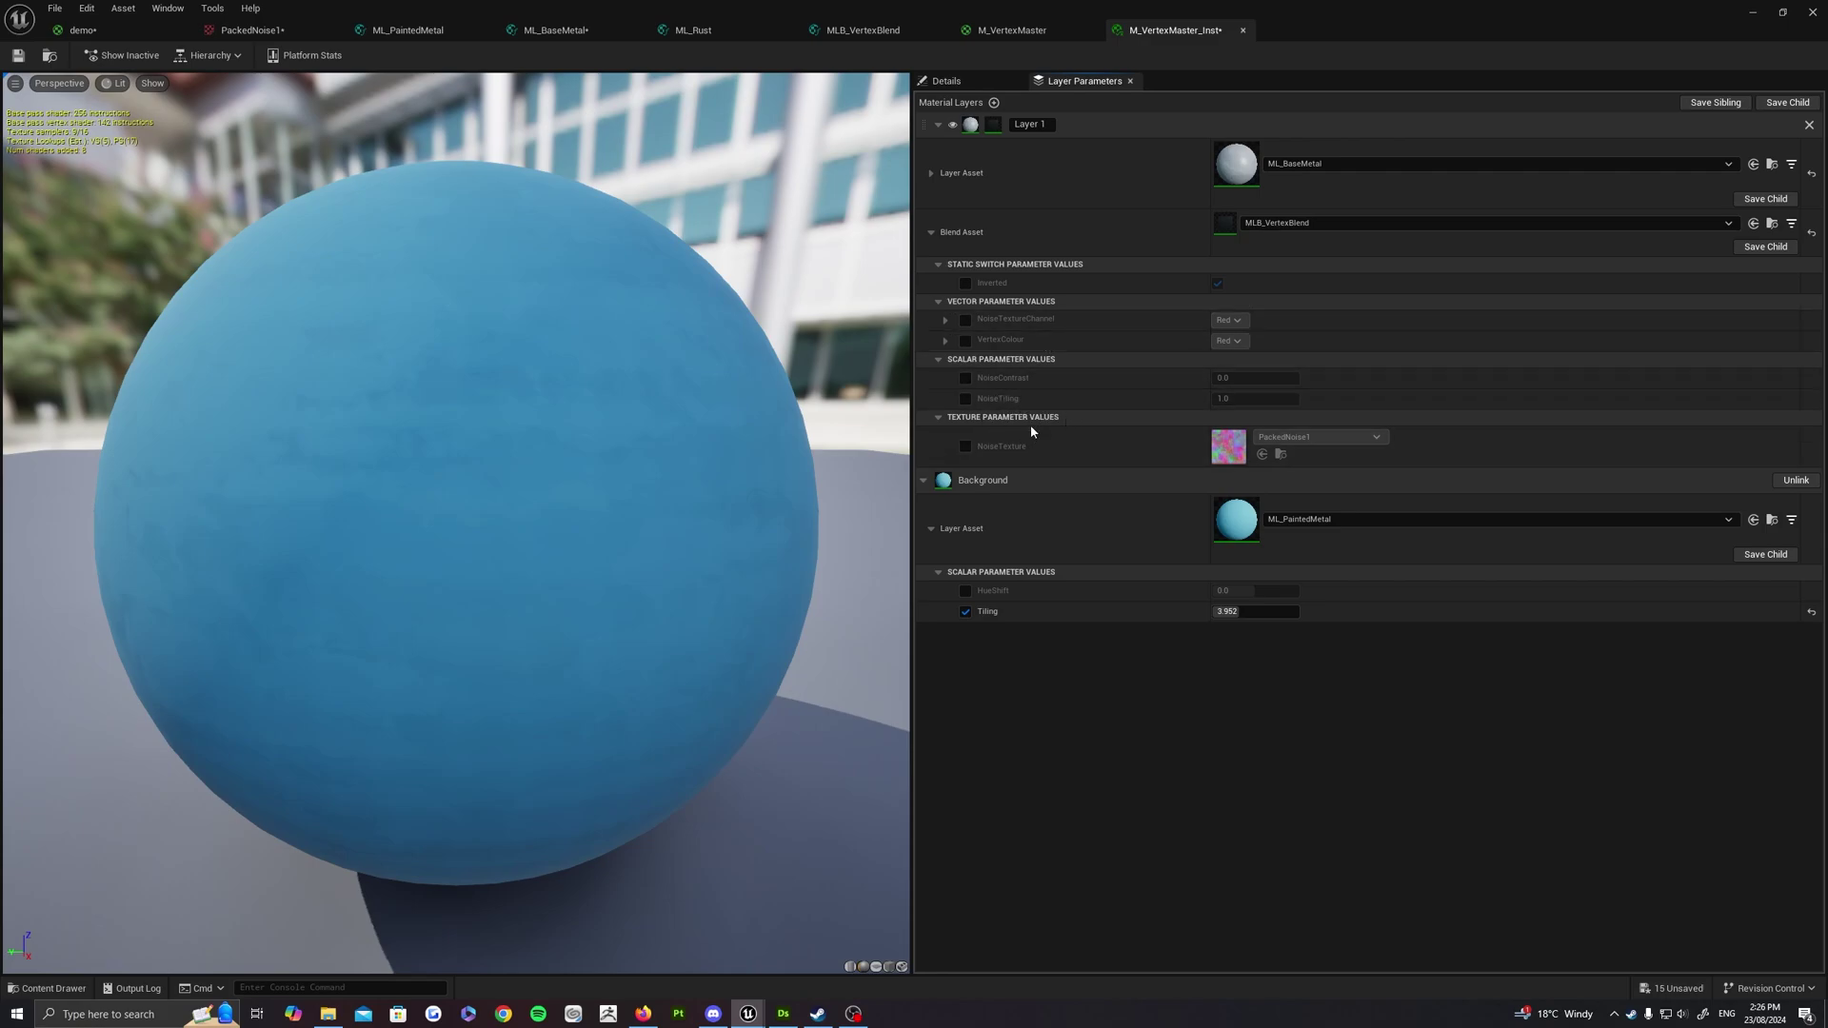
pyautogui.click(938, 265)
pyautogui.click(939, 281)
pyautogui.click(939, 265)
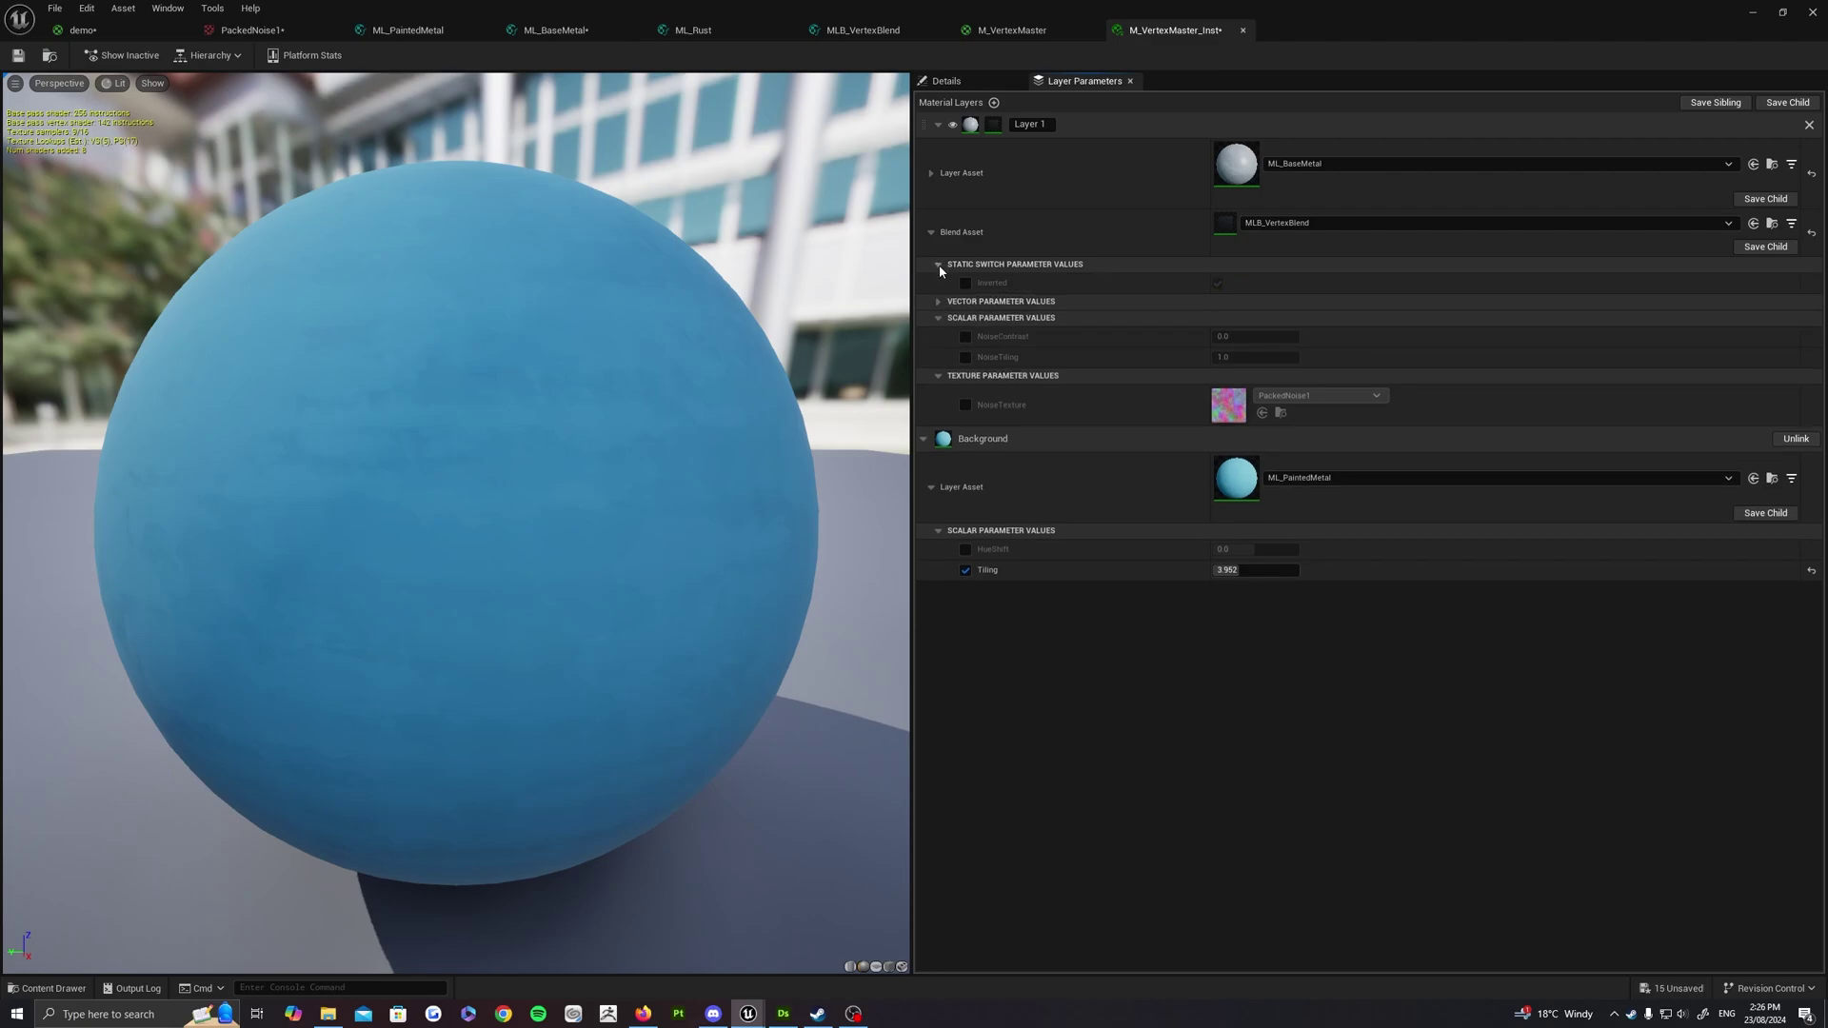
pyautogui.click(939, 318)
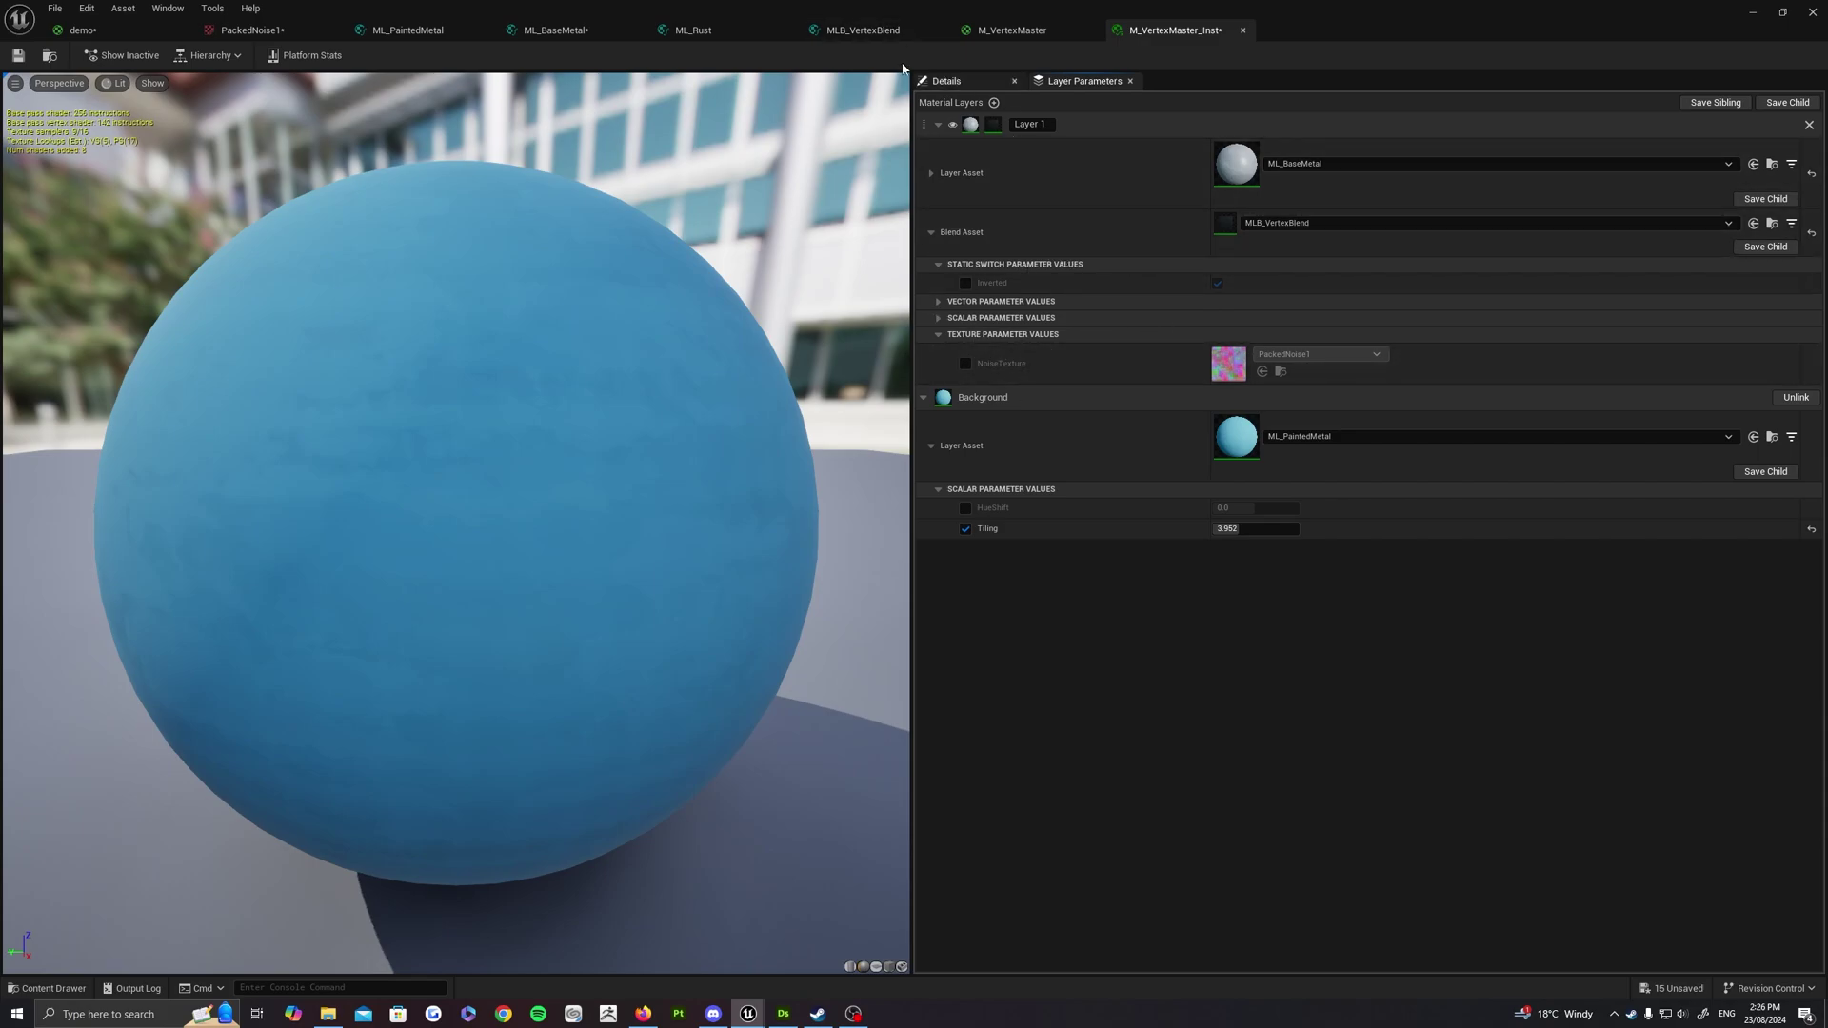
# In the MLB_VertexBlend graph, assign the Inverted switch parameter to a new group named VertexColour
pyautogui.click(836, 32)
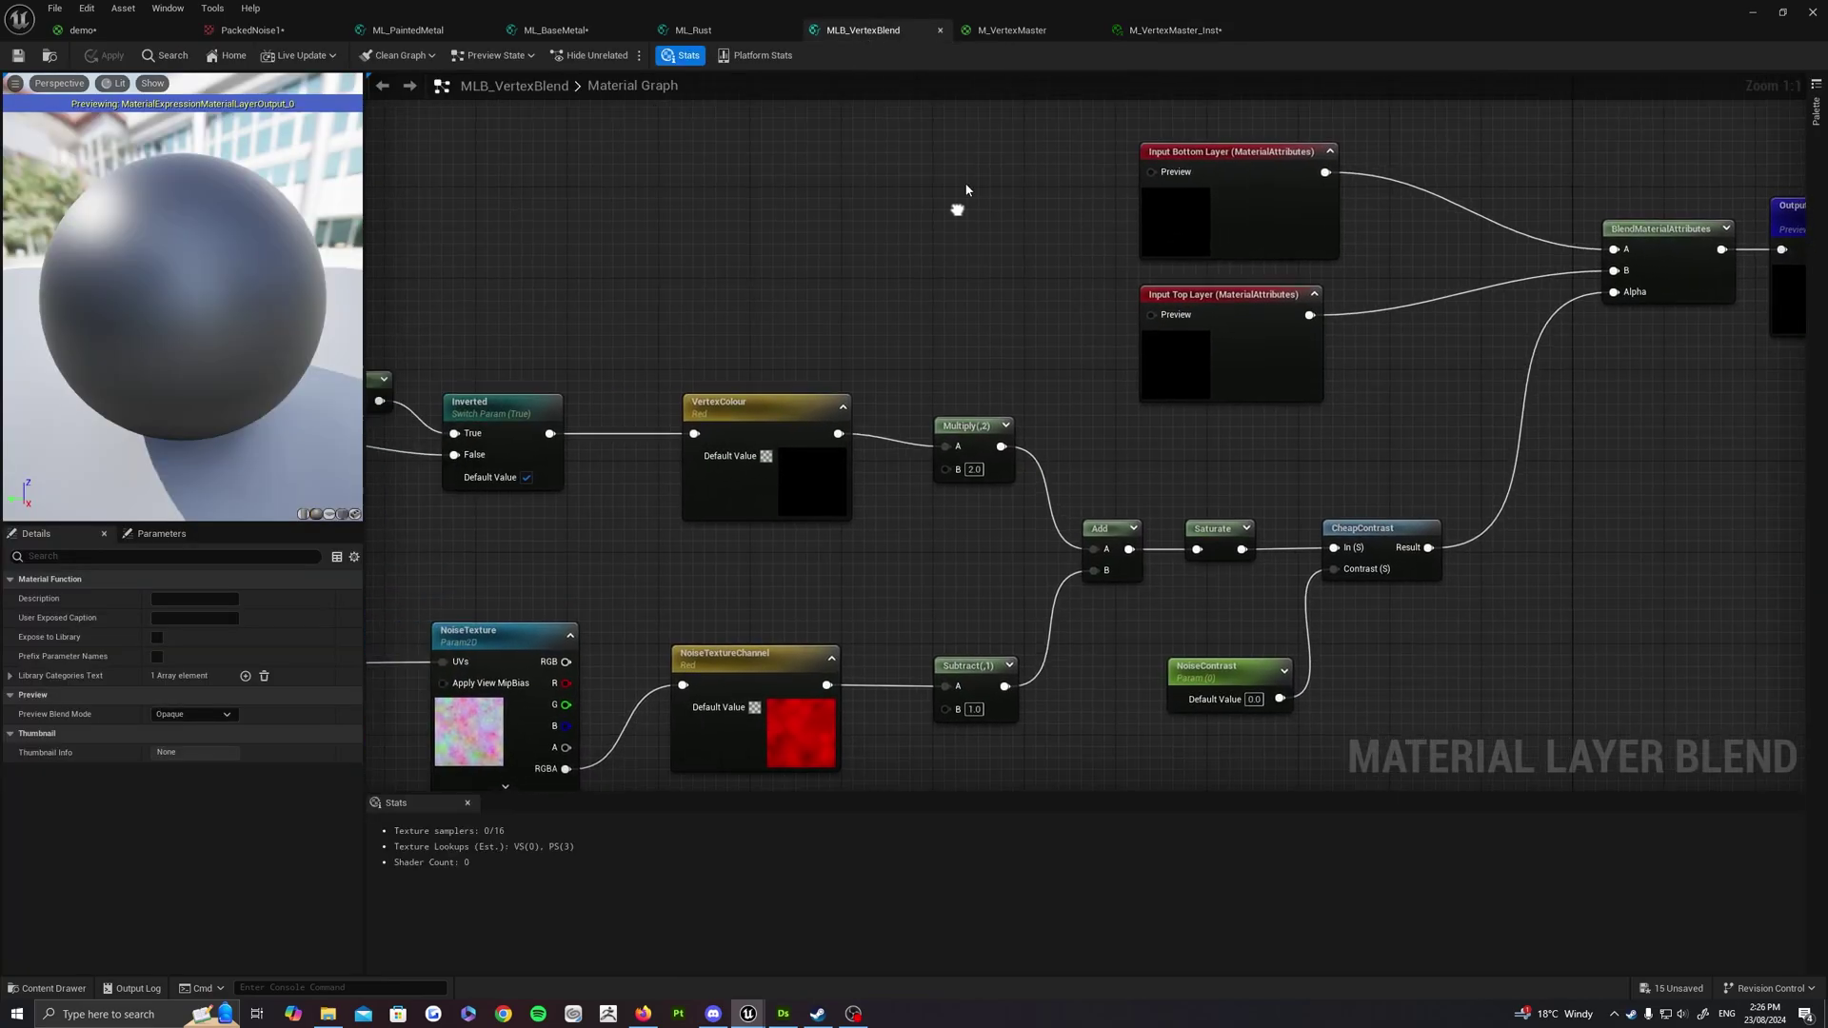
pyautogui.moveTo(846, 411); pyautogui.dragTo(1286, 284, button='right')
pyautogui.click(162, 534)
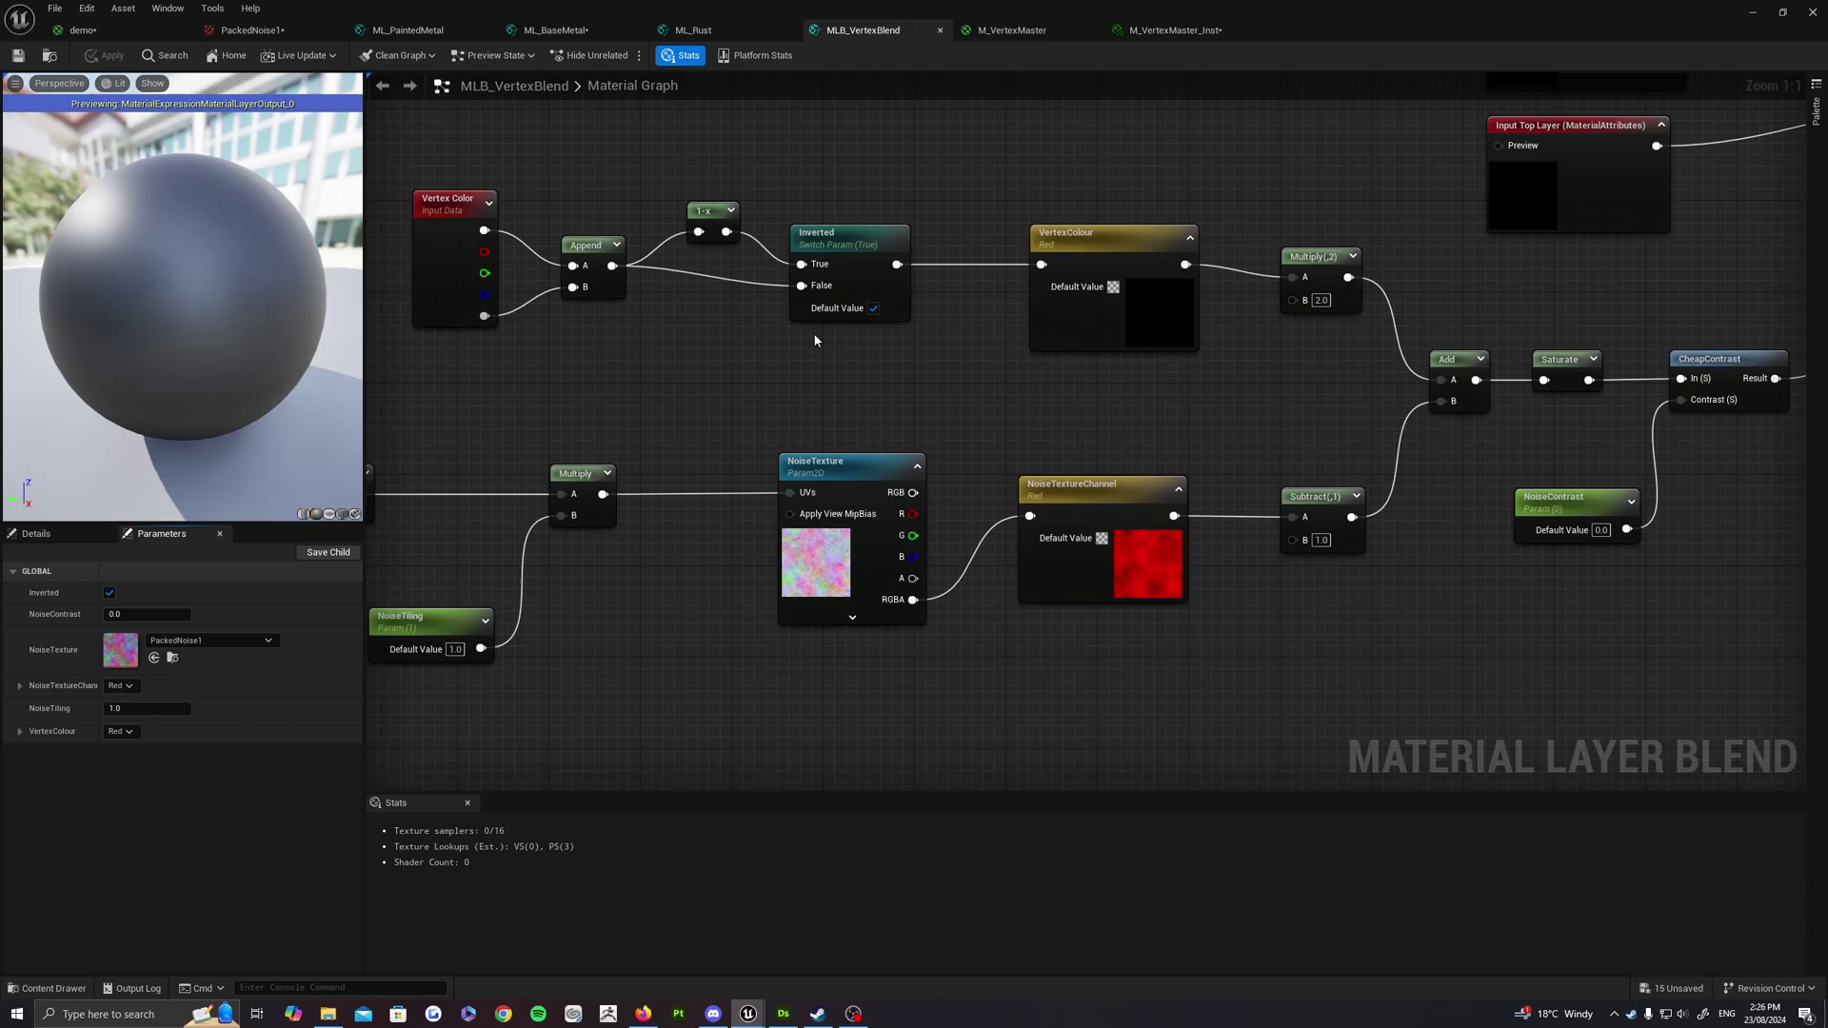
pyautogui.moveTo(815, 340); pyautogui.dragTo(1140, 393, button='right')
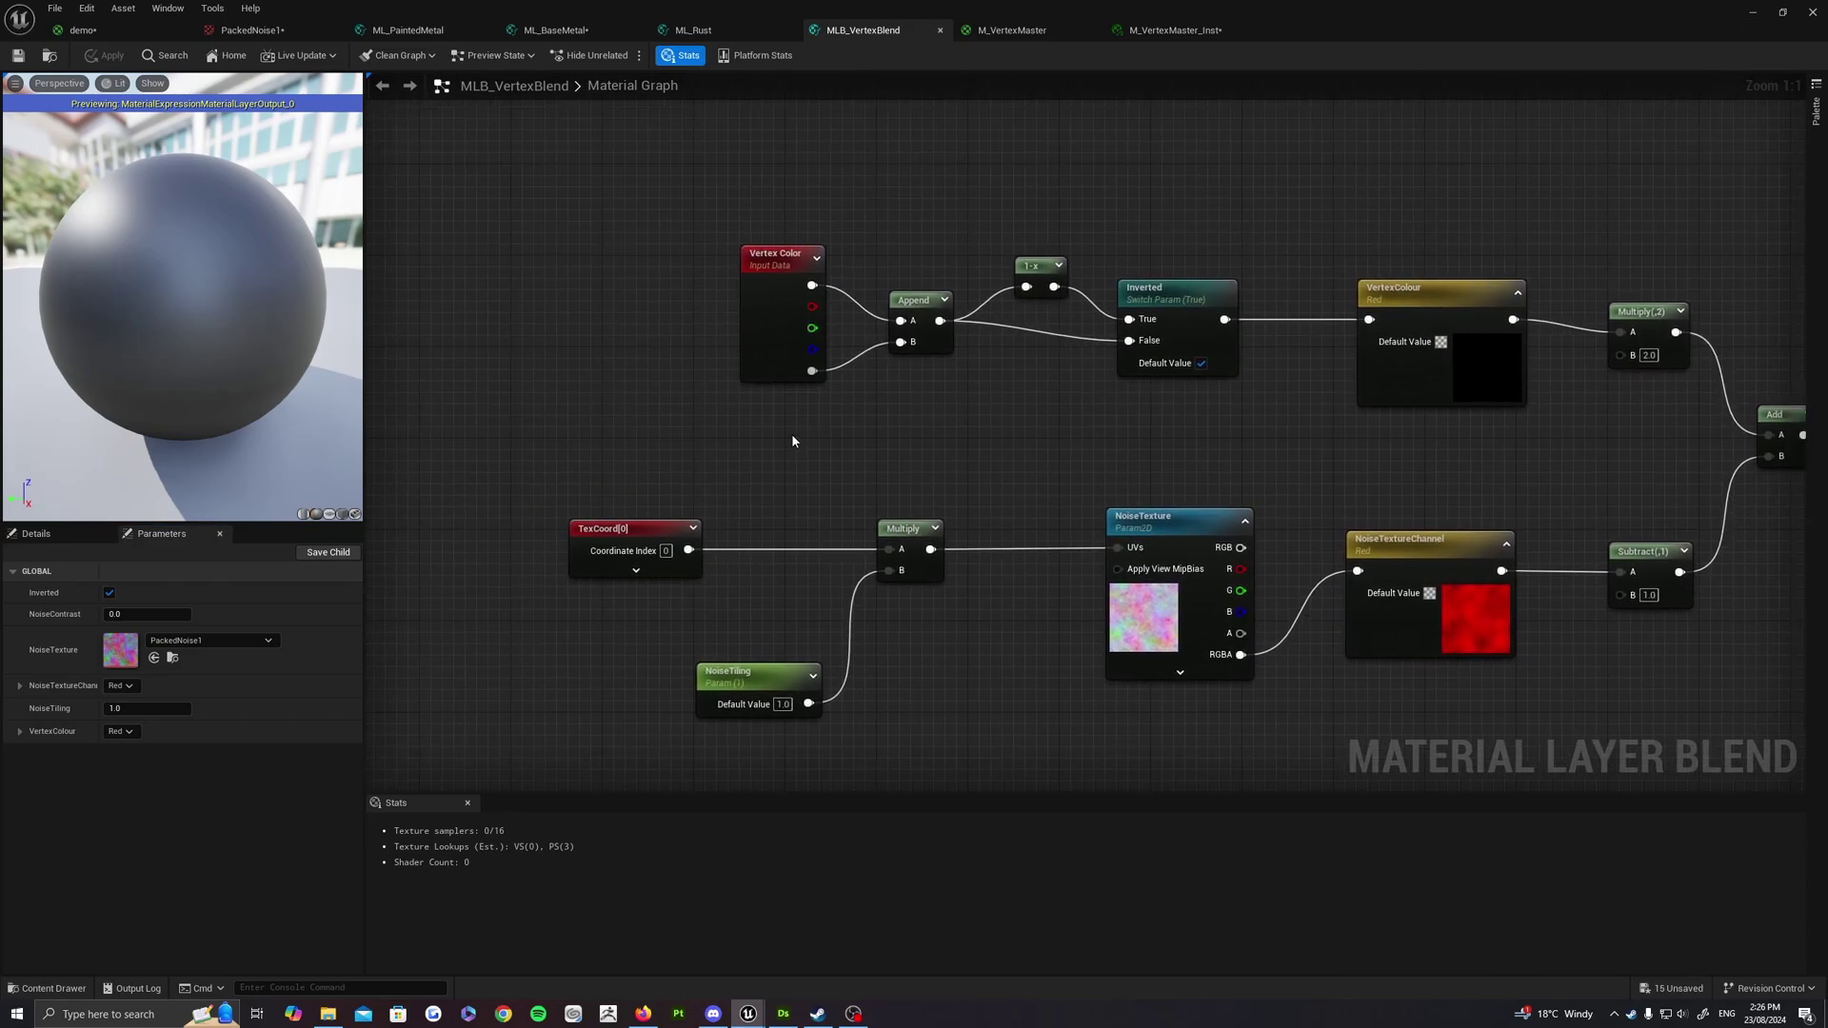
pyautogui.moveTo(792, 441); pyautogui.dragTo(748, 430, button='right')
pyautogui.moveTo(862, 420); pyautogui.dragTo(705, 459, button='right')
pyautogui.moveTo(938, 457); pyautogui.dragTo(901, 506, button='right')
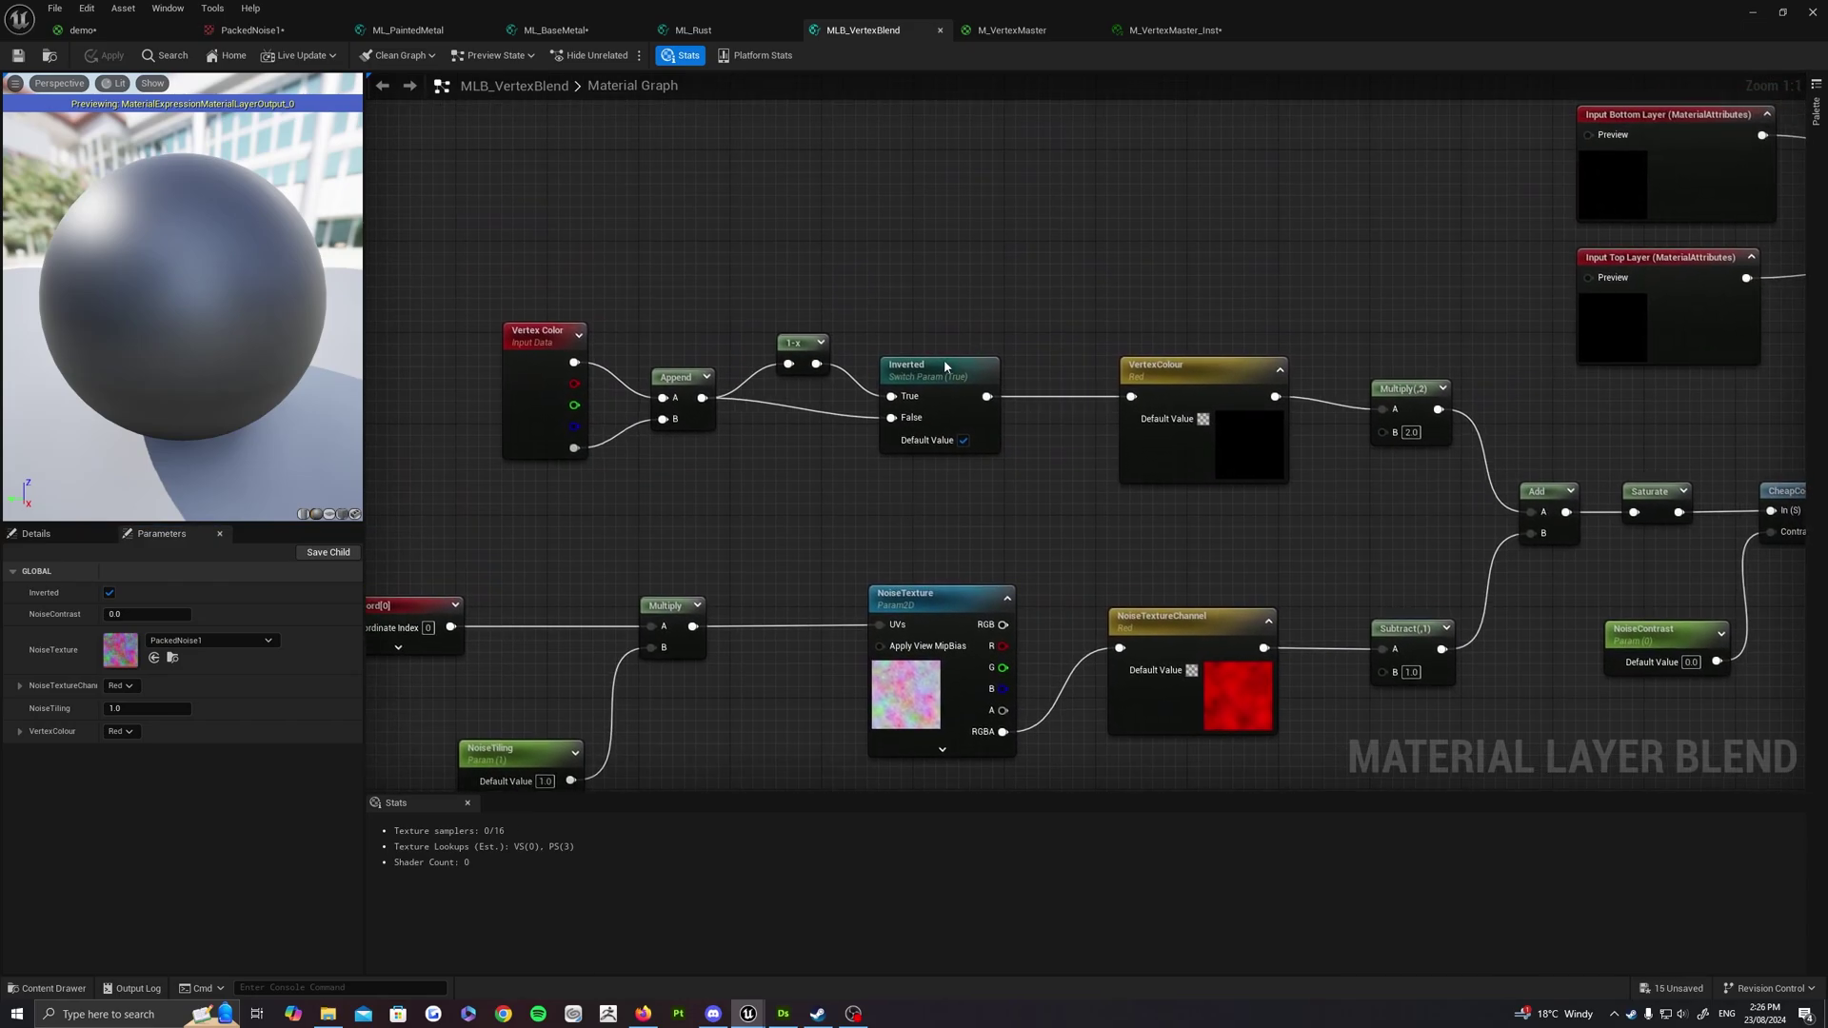
pyautogui.click(944, 358)
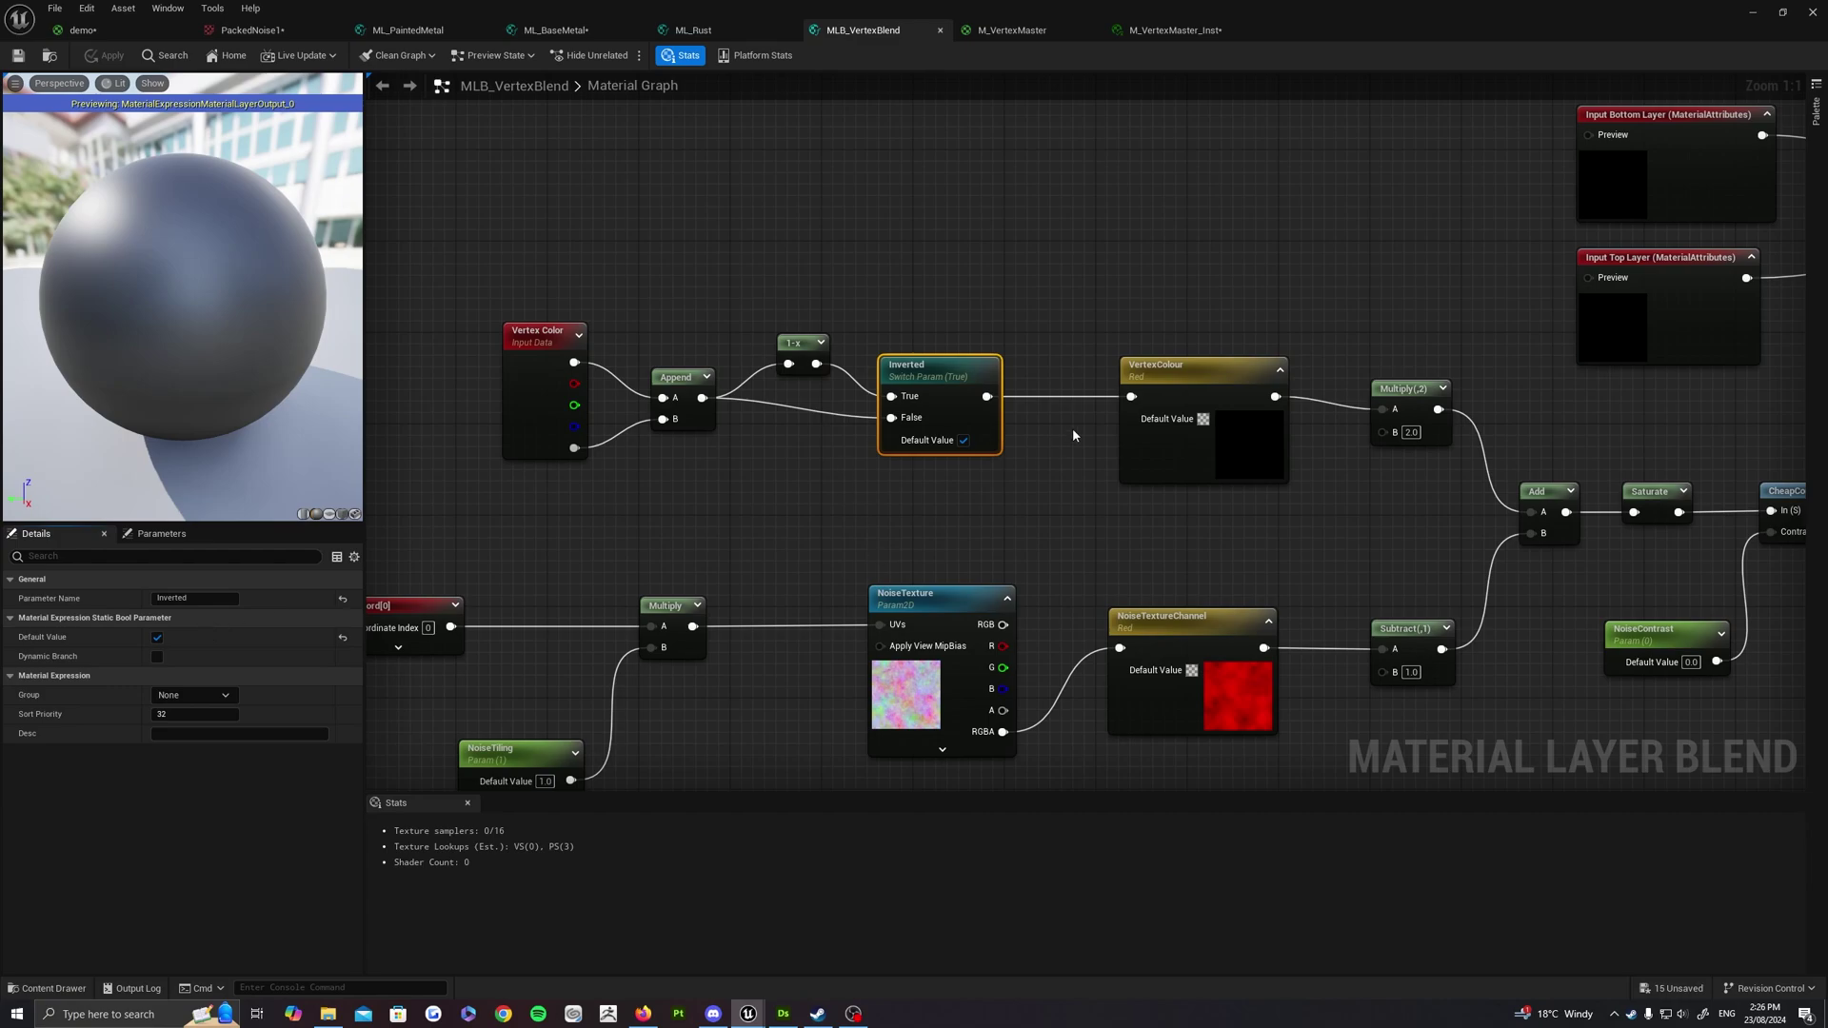
pyautogui.moveTo(1069, 419); pyautogui.dragTo(975, 397, button='right')
pyautogui.click(922, 406)
pyautogui.click(645, 417)
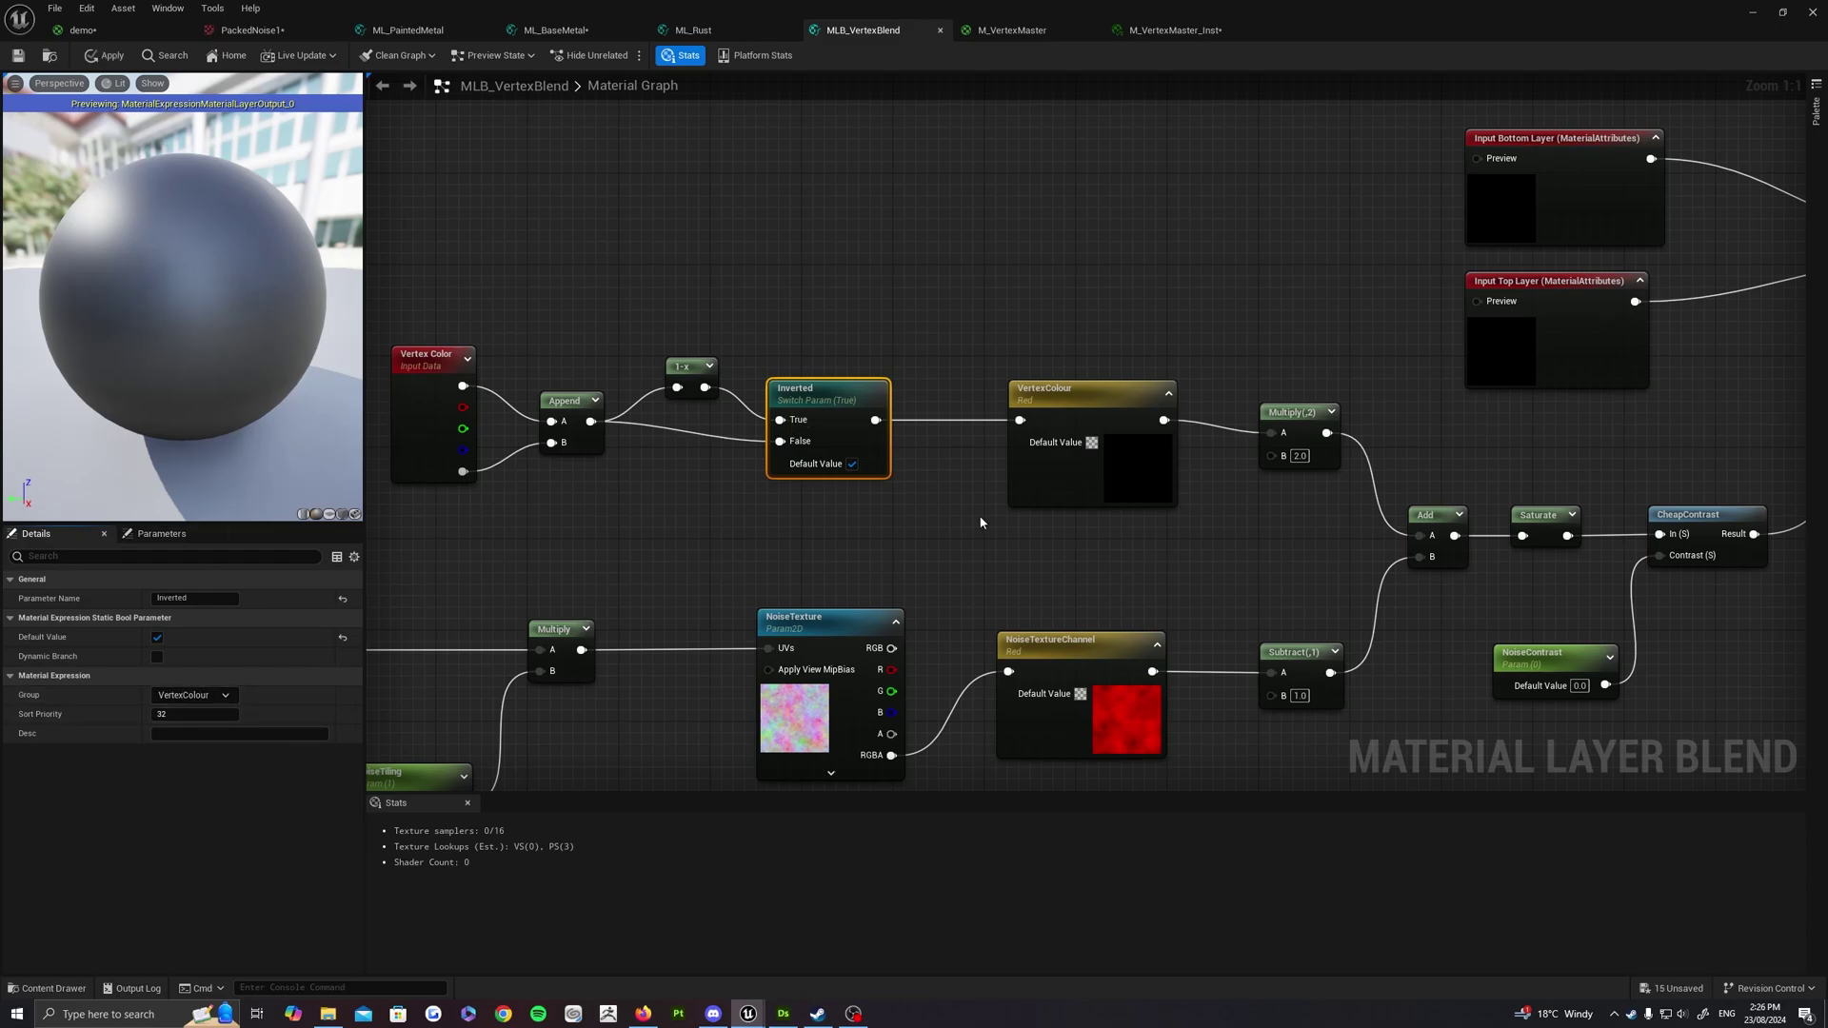
# Assign the VertexColour channel mask parameter to the VertexColour group
pyautogui.click(1097, 400)
pyautogui.click(230, 681)
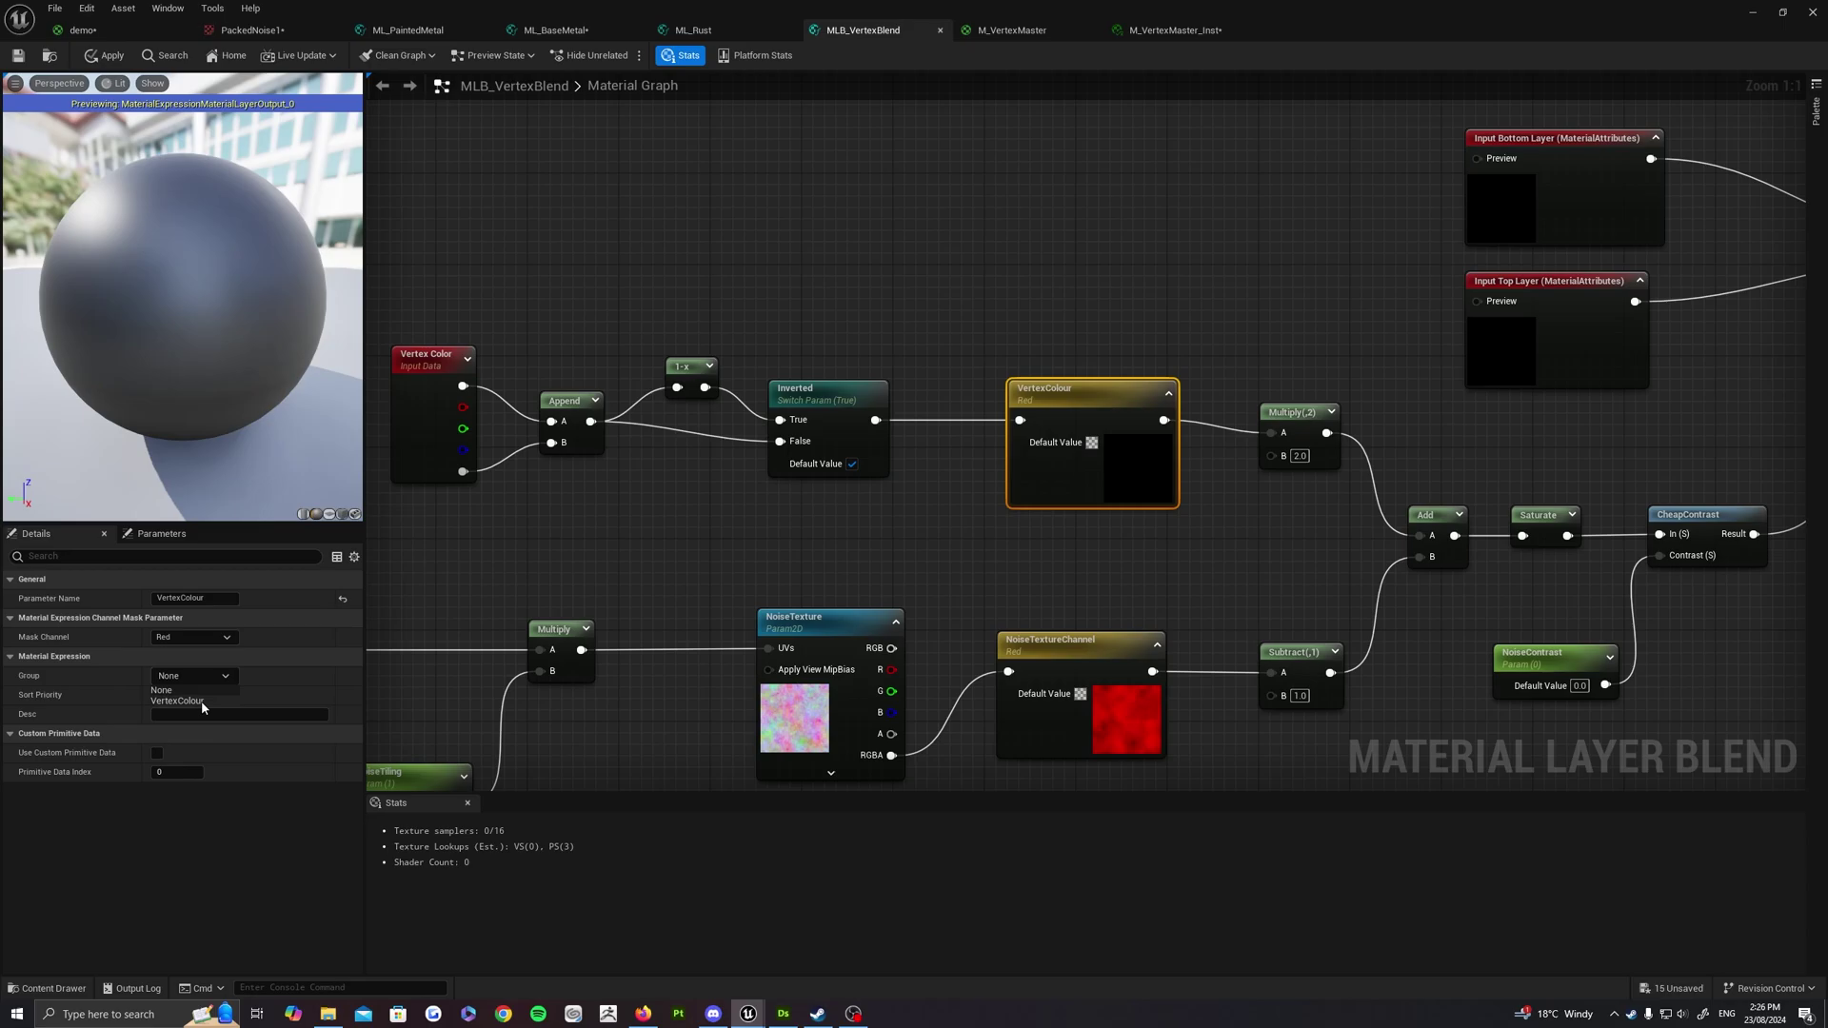
pyautogui.click(205, 703)
# Assign the NoiseTiling parameter to a new group named GradientNoise and put the NoiseTexture parameter in the same group
pyautogui.moveTo(938, 588); pyautogui.dragTo(1156, 386, button='right')
pyautogui.click(619, 568)
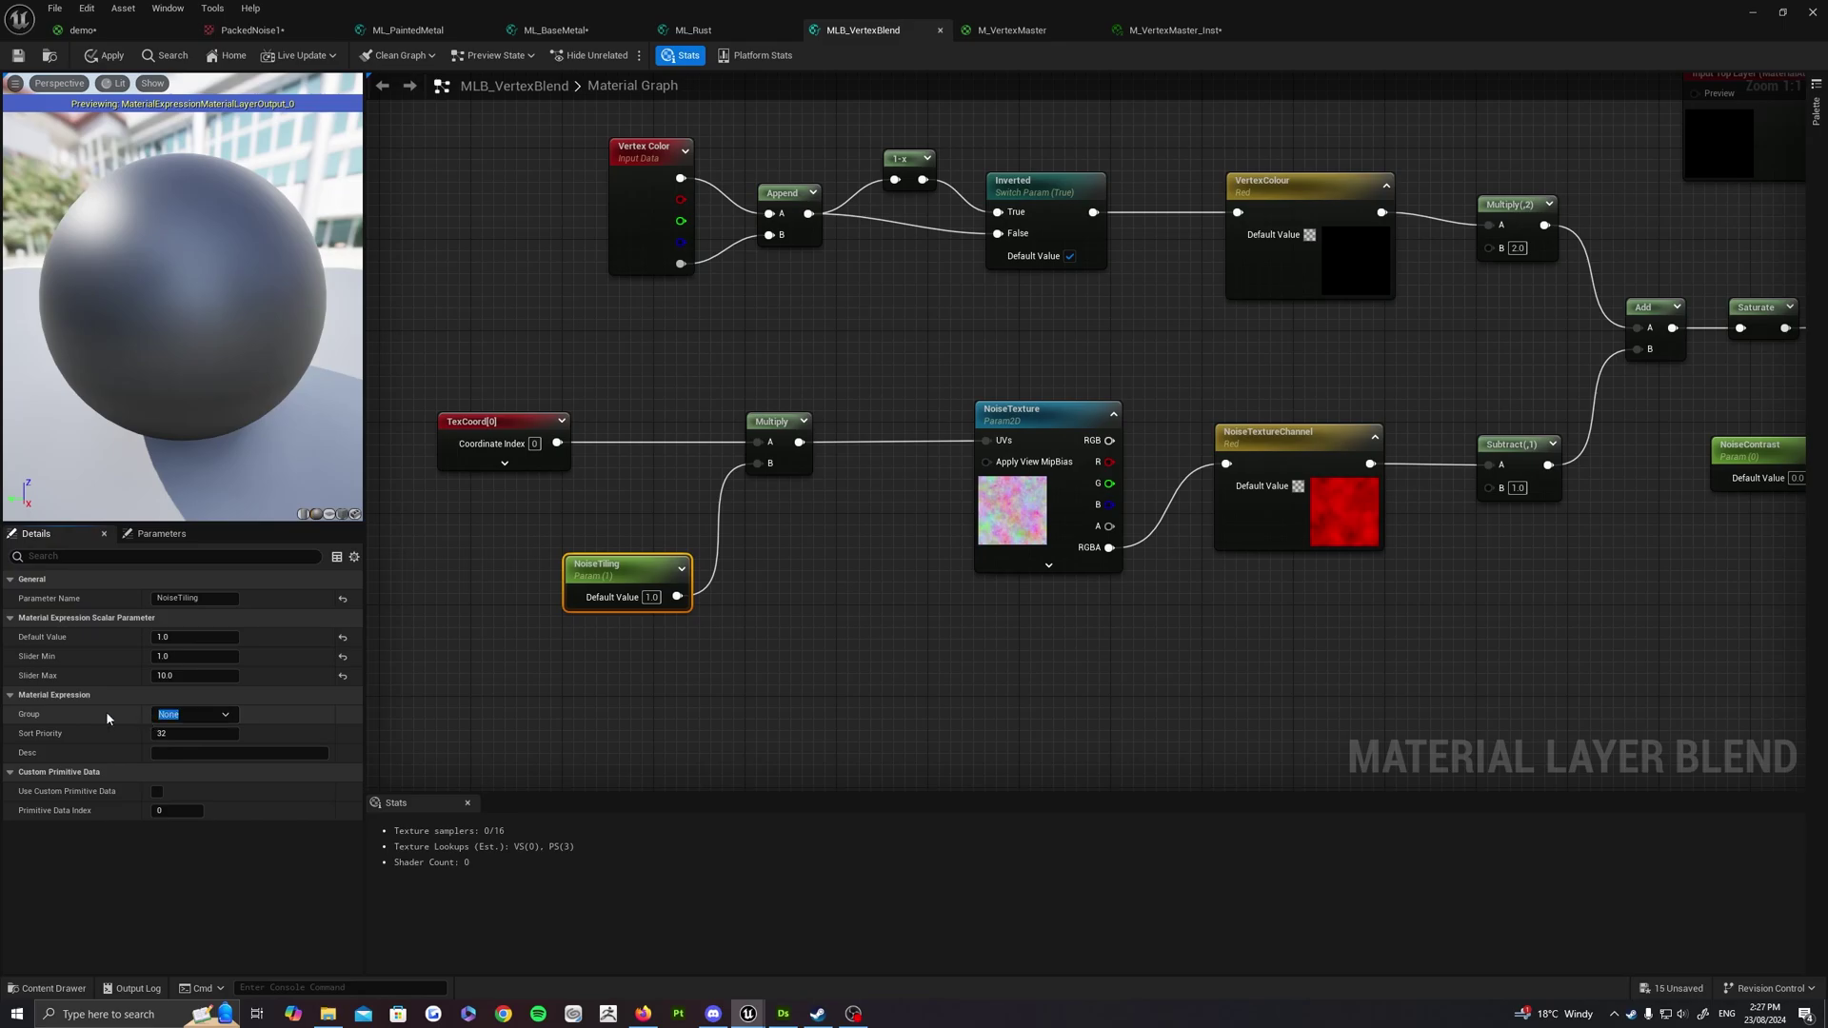
pyautogui.write('Grade')
pyautogui.write('entNoise')
pyautogui.moveTo(1344, 705); pyautogui.dragTo(1168, 738, button='right')
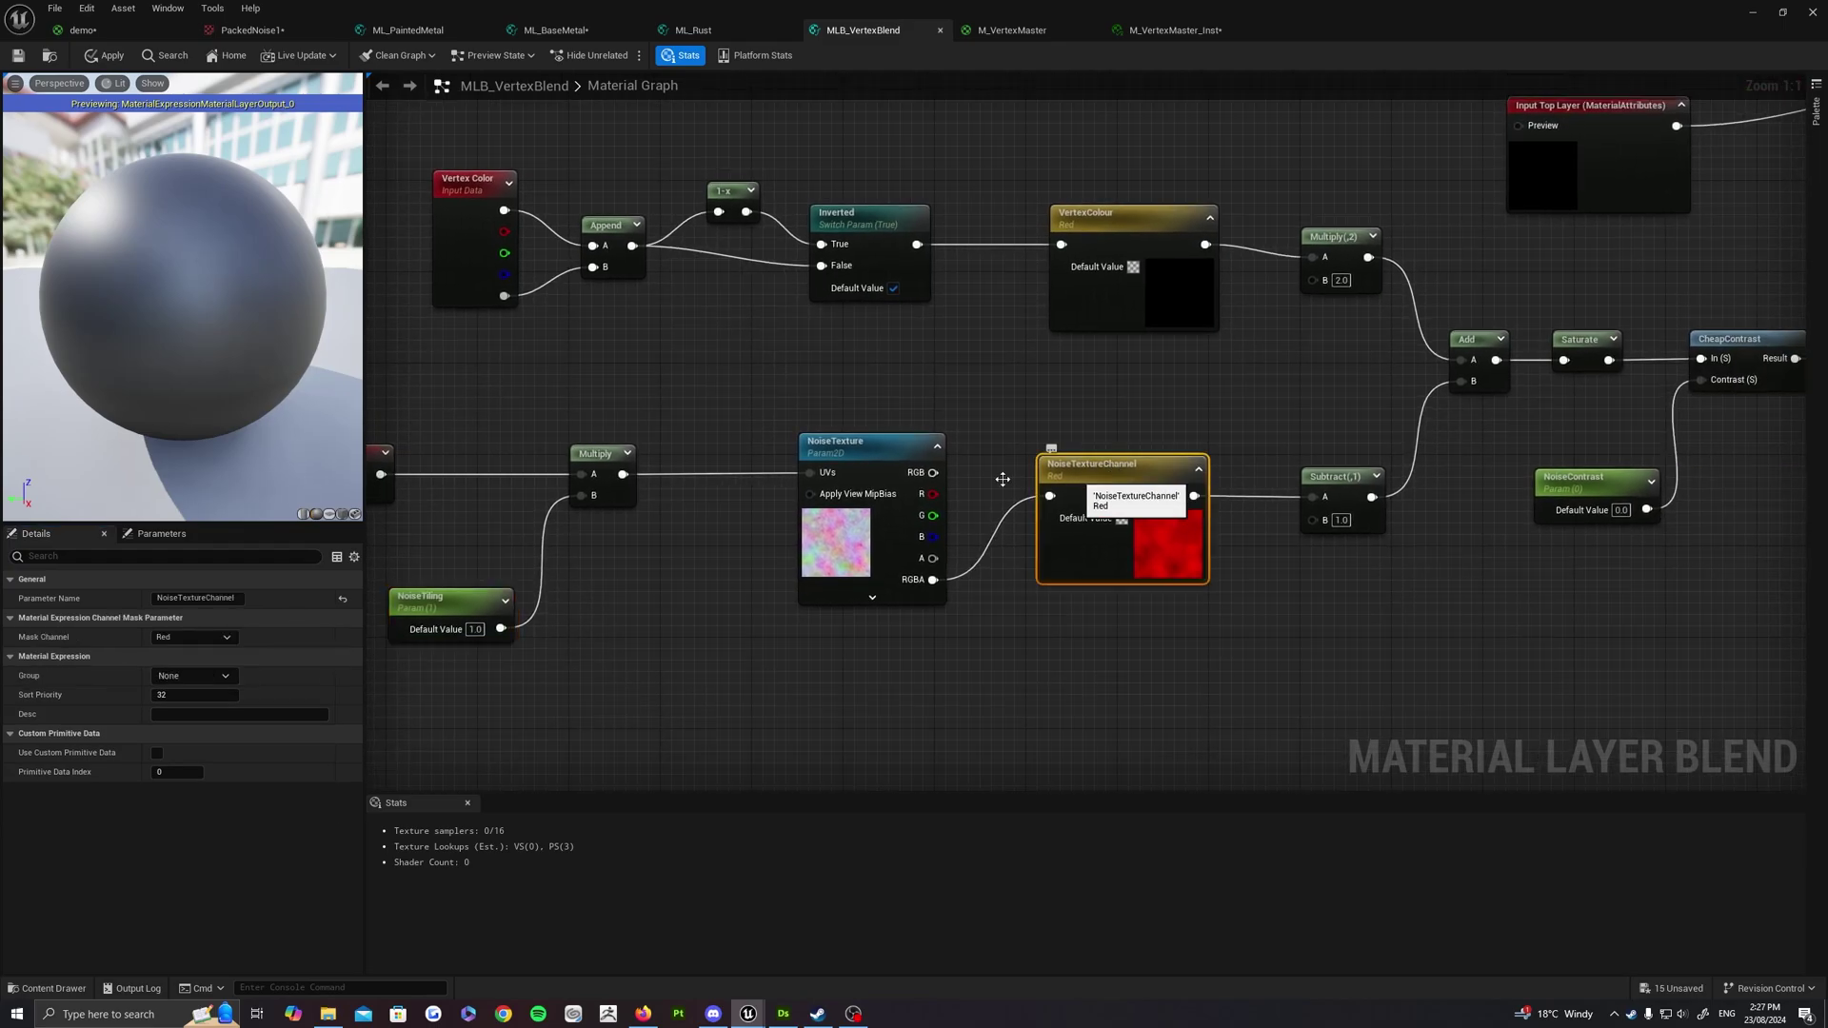
pyautogui.click(857, 452)
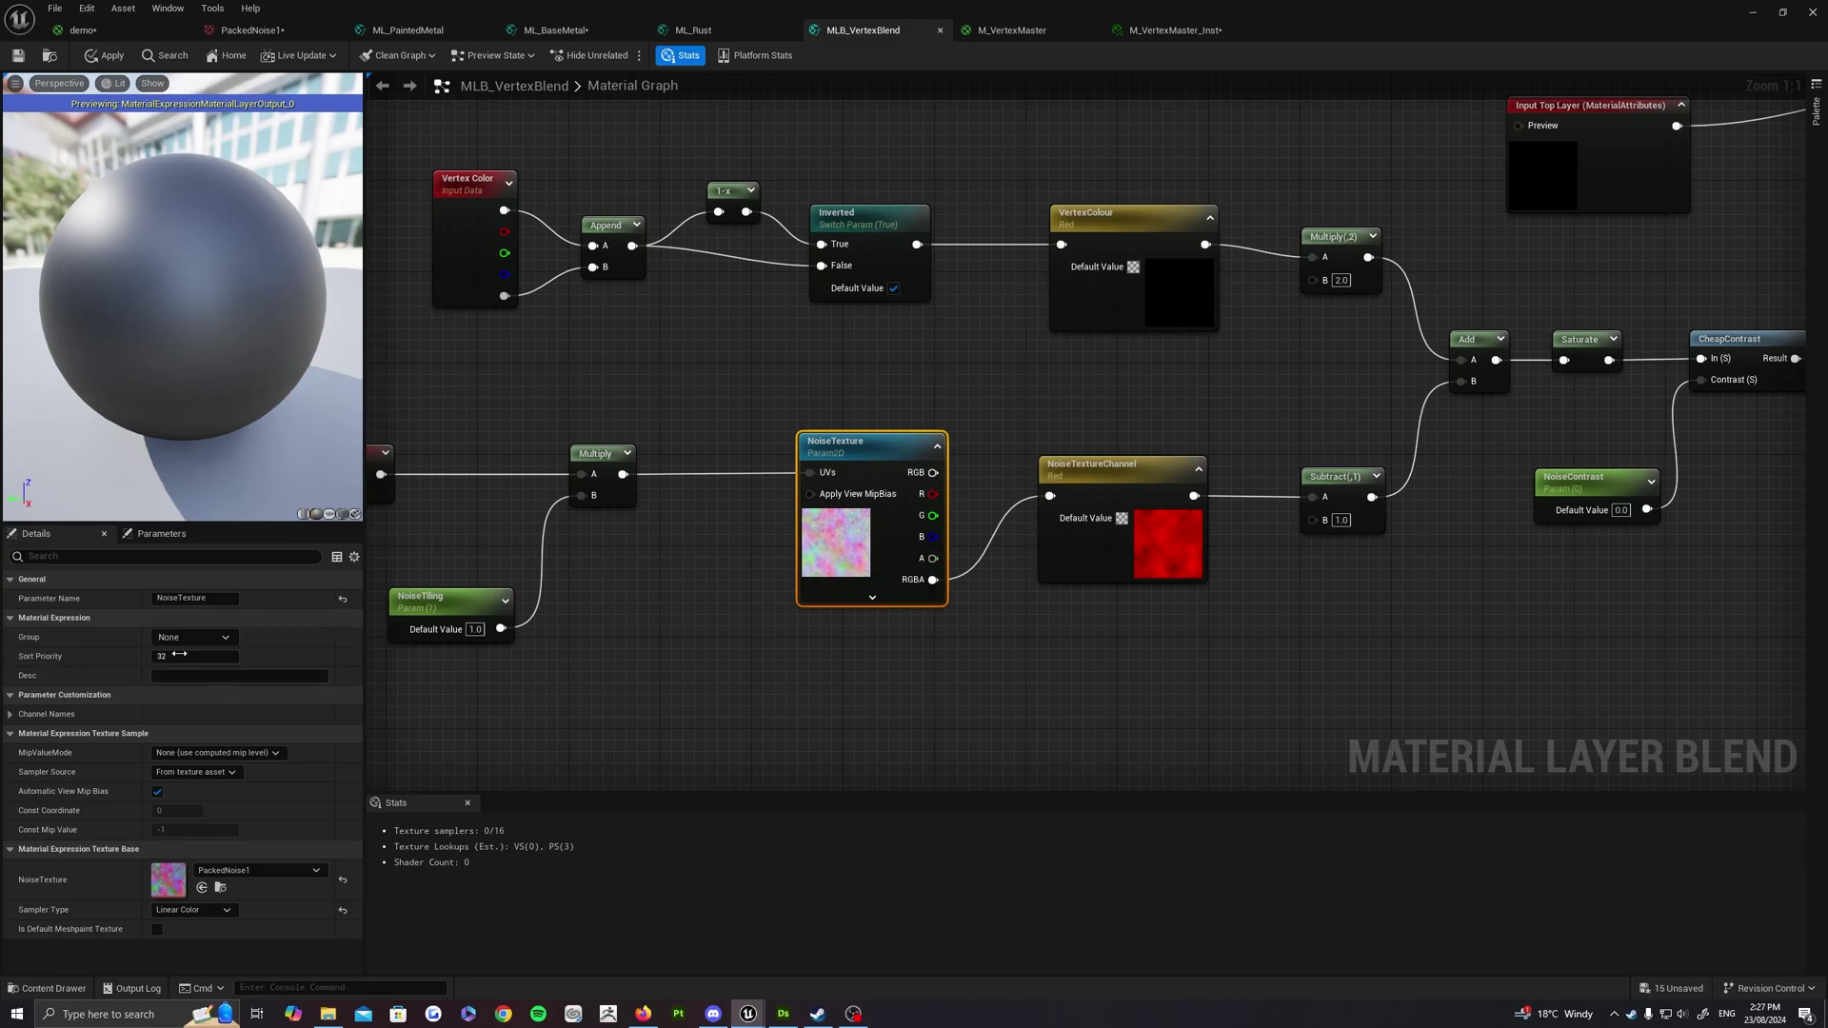
pyautogui.moveTo(1057, 655); pyautogui.dragTo(890, 666, button='right')
# Assign the NoiseTextureChannel mask parameter to the GradientNoise group
pyautogui.click(957, 562)
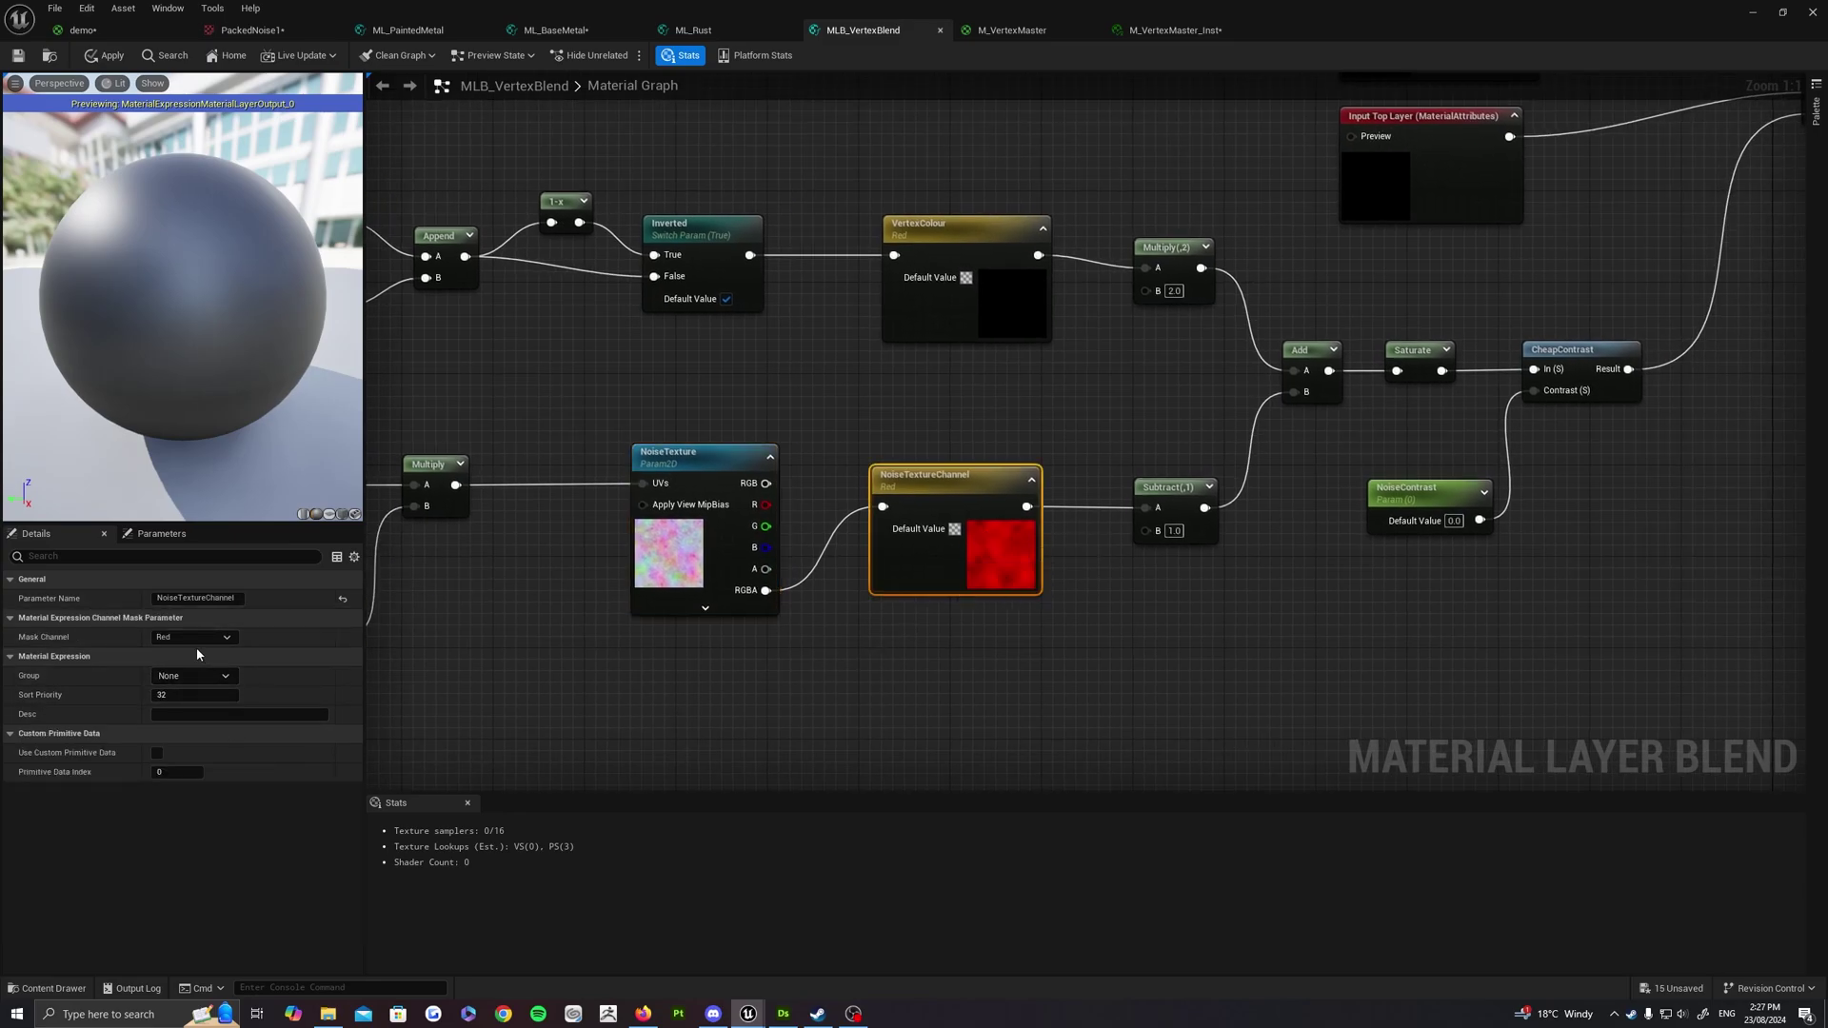
pyautogui.click(219, 642)
pyautogui.click(228, 641)
pyautogui.click(221, 677)
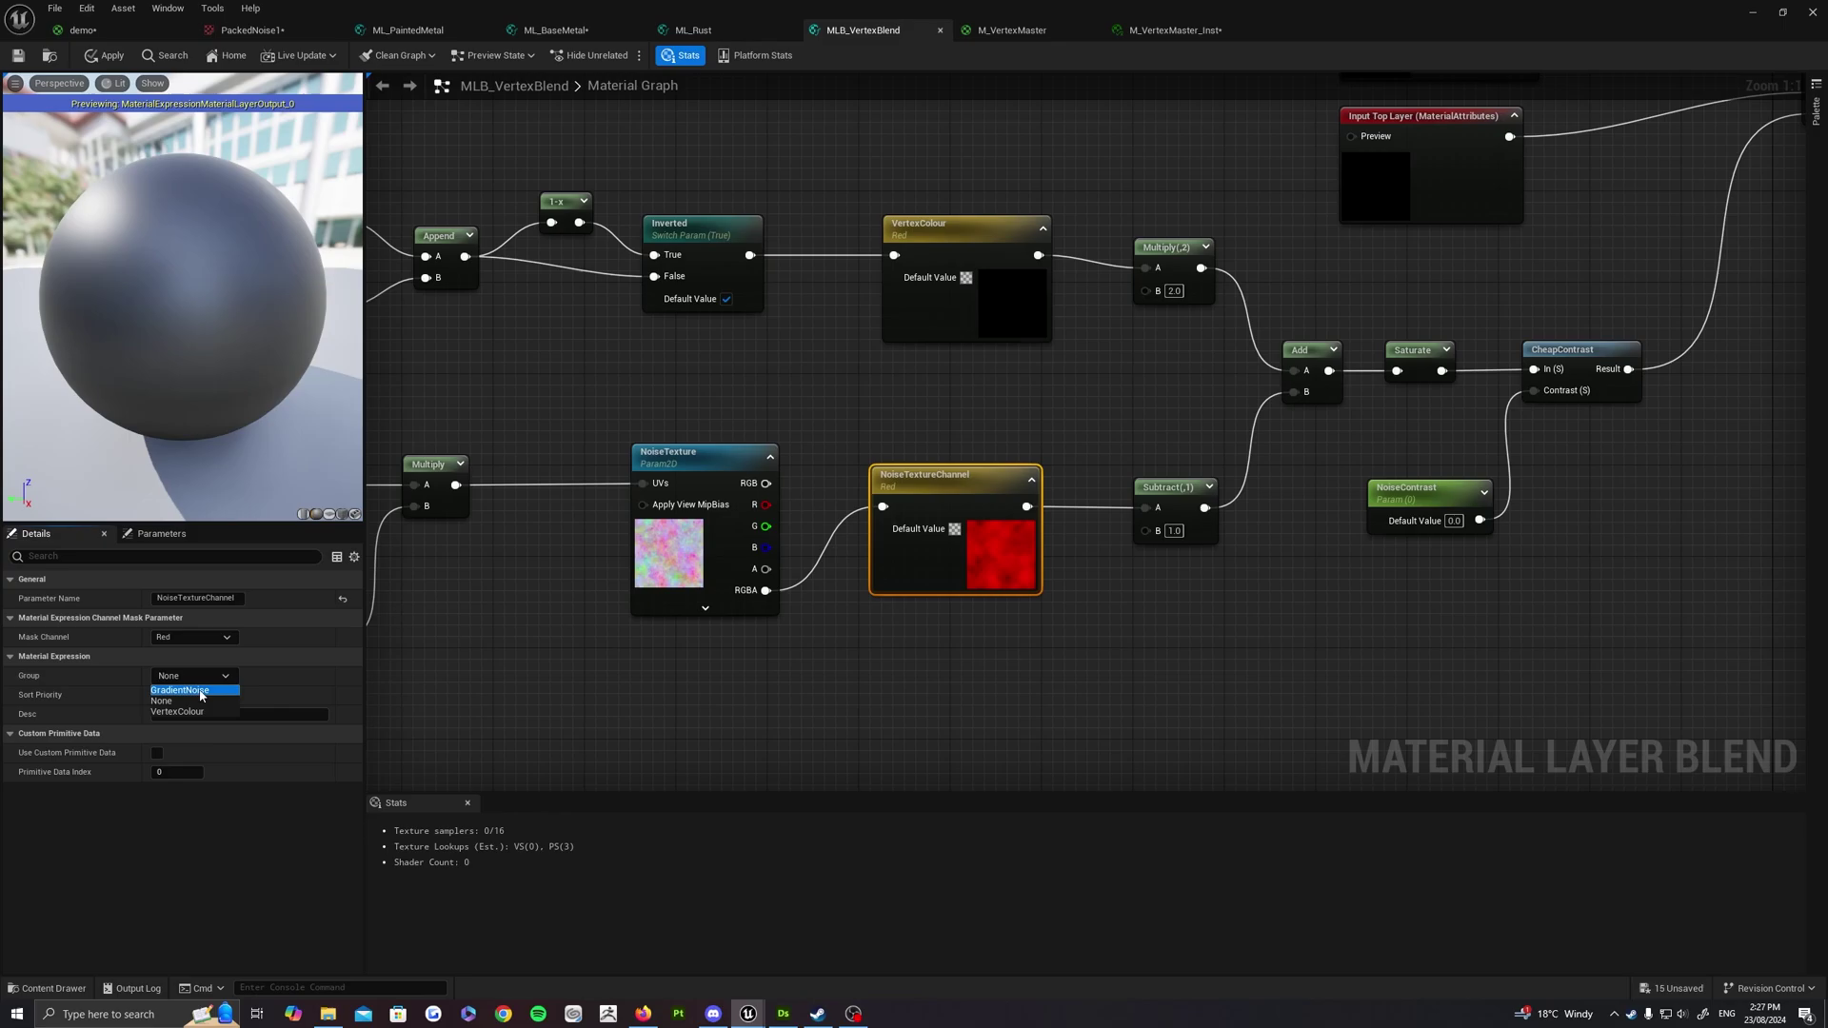
pyautogui.click(200, 691)
# Assign the NoiseContrast parameter to the GradientNoise group and apply the changes to the MLB_VertexBlend blend
pyautogui.moveTo(1186, 664); pyautogui.dragTo(949, 676, button='right')
pyautogui.click(1190, 505)
pyautogui.click(193, 714)
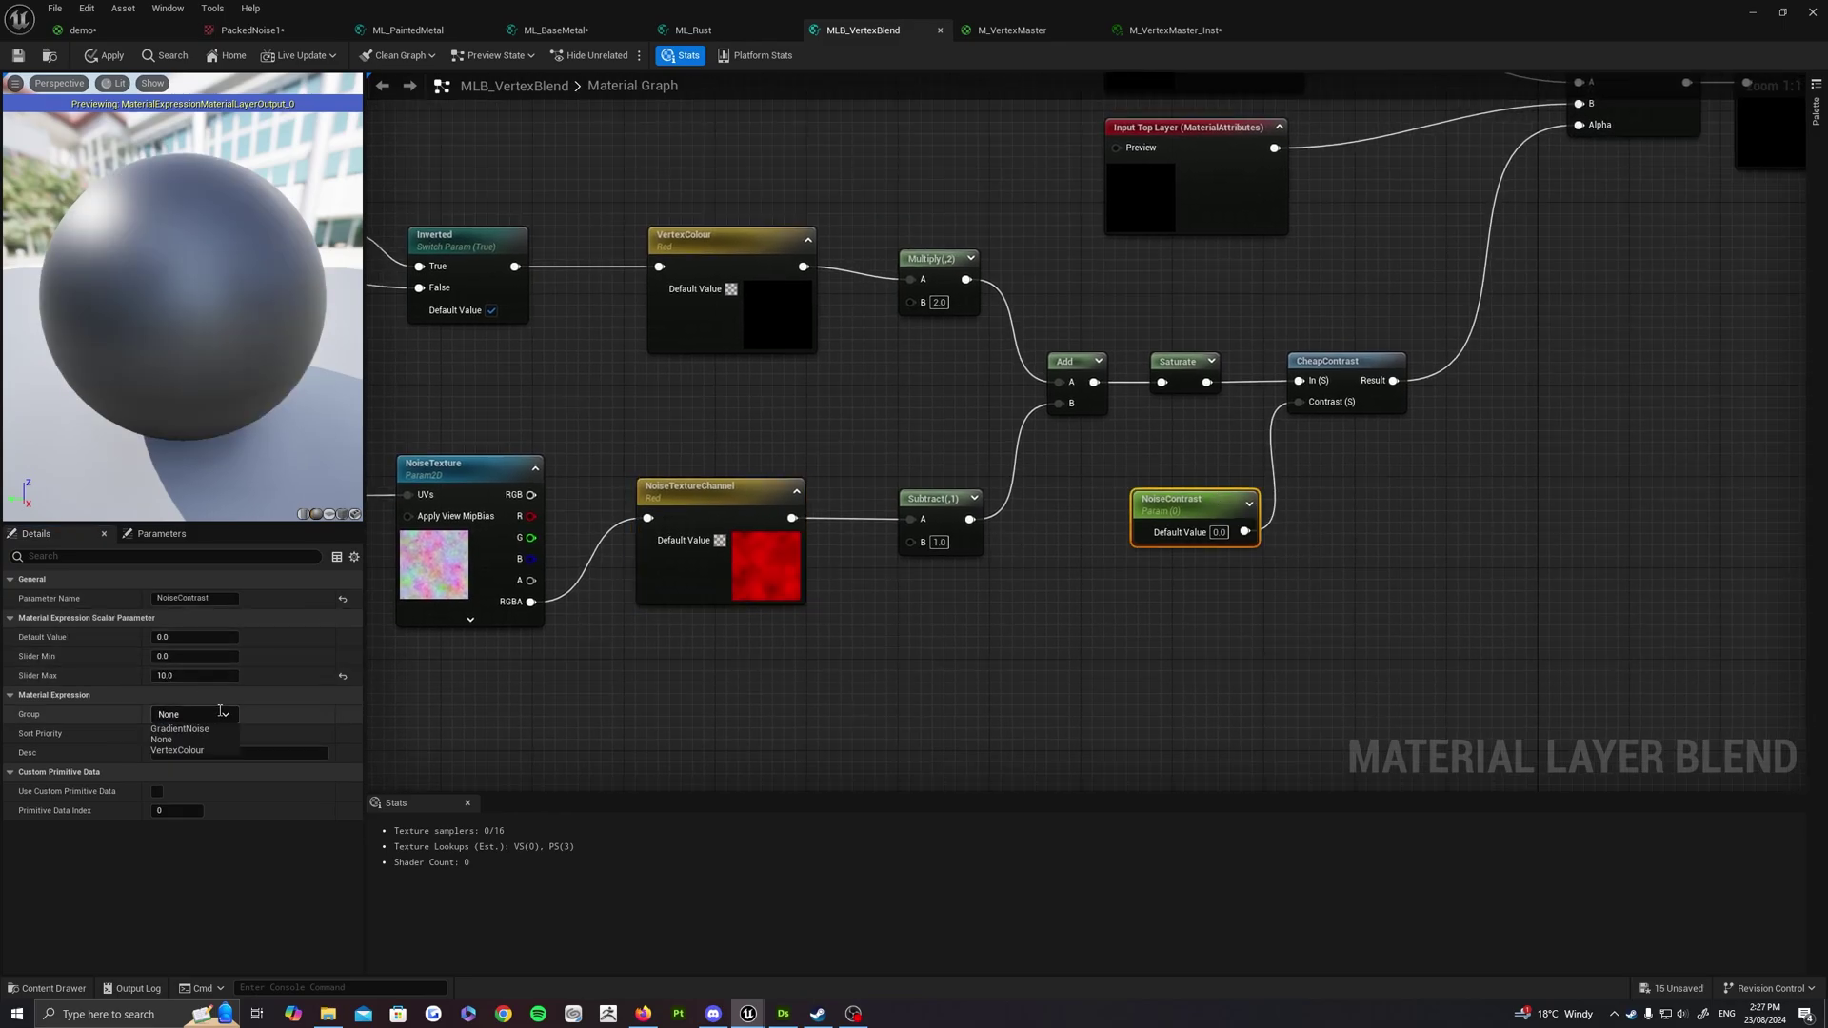
pyautogui.moveTo(971, 624); pyautogui.dragTo(795, 614, button='right')
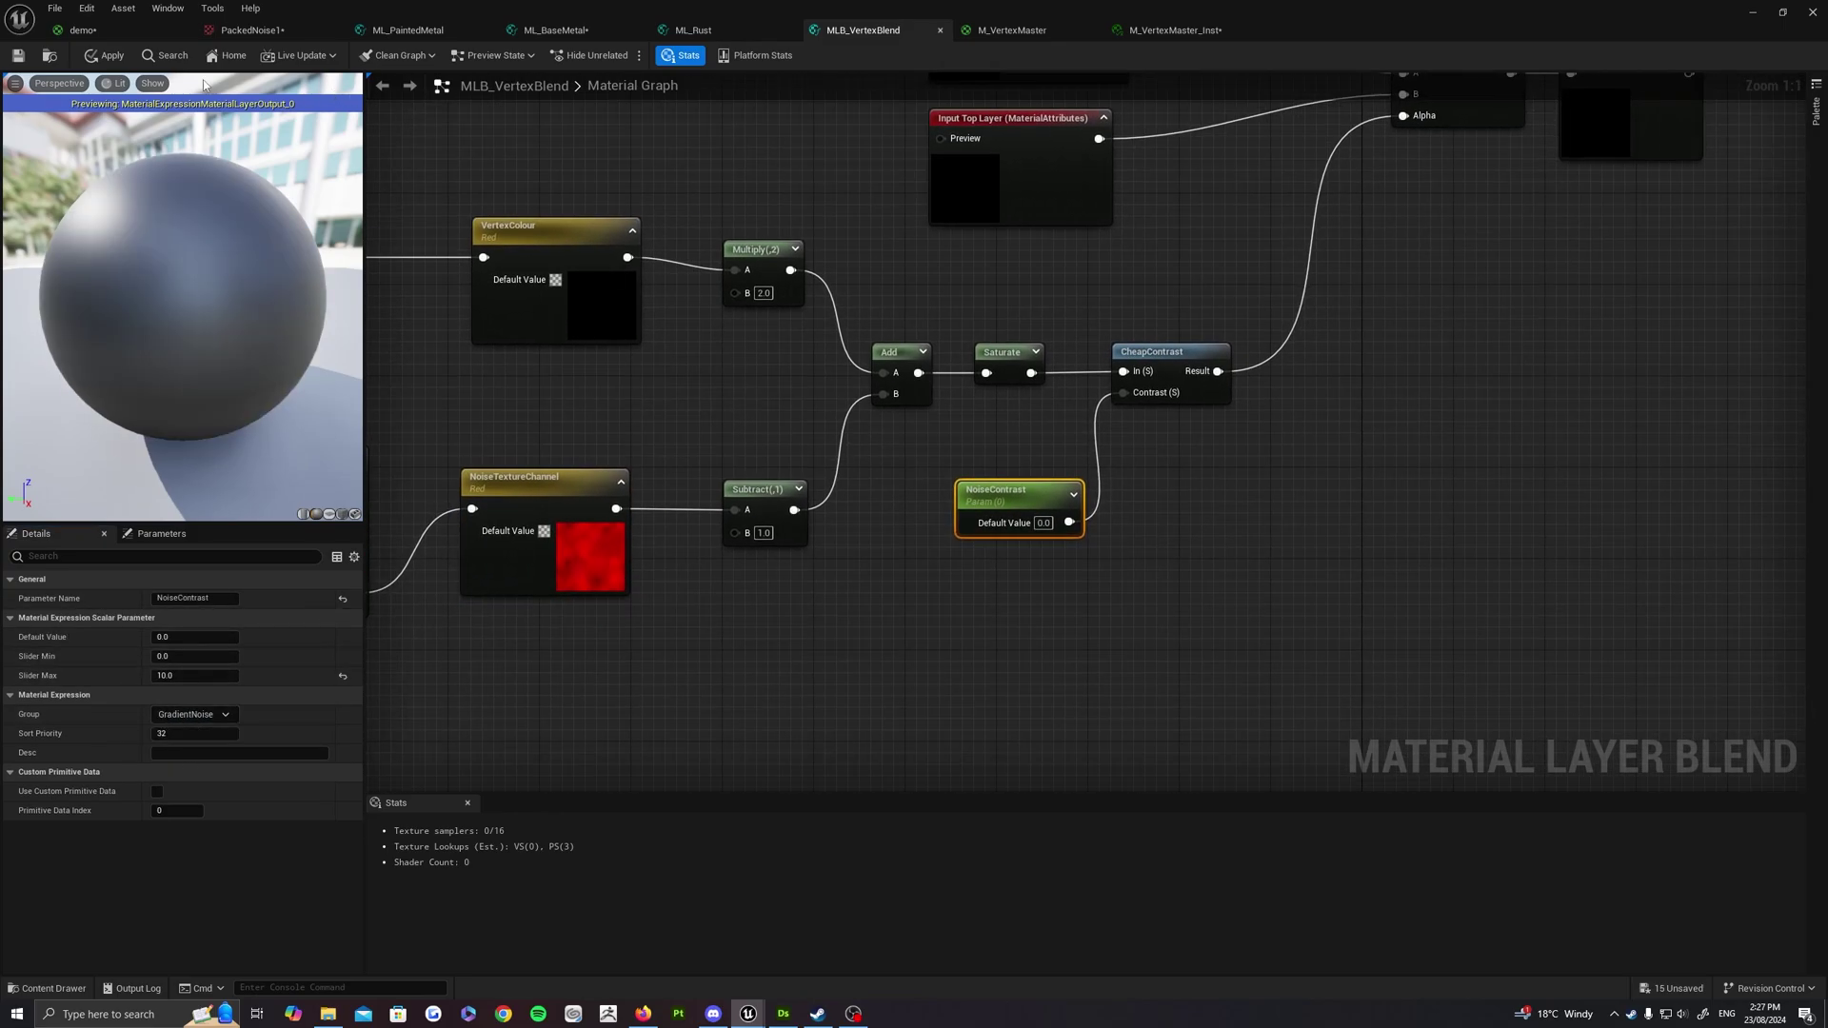
pyautogui.click(106, 55)
# Return to M_VertexMaster_Inst and expand the GradientNoise and VertexColour groups of Layer 1's blend asset
pyautogui.click(1182, 35)
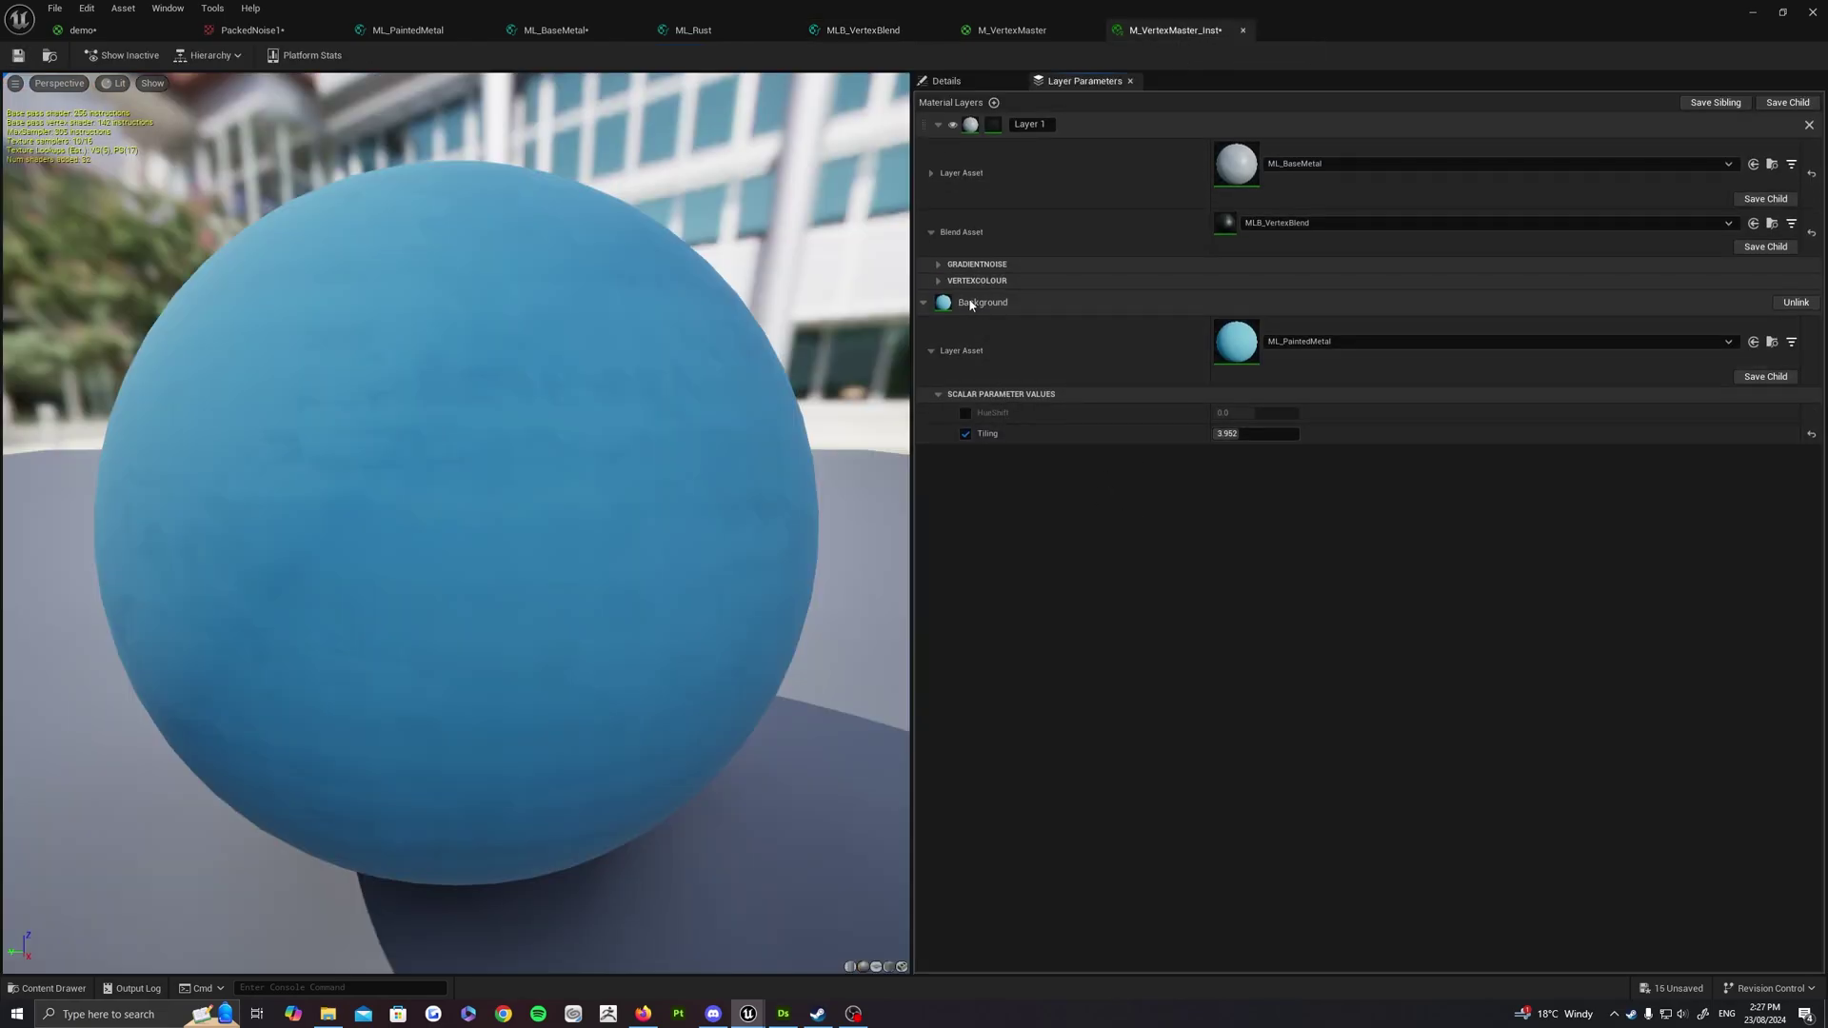
pyautogui.click(939, 264)
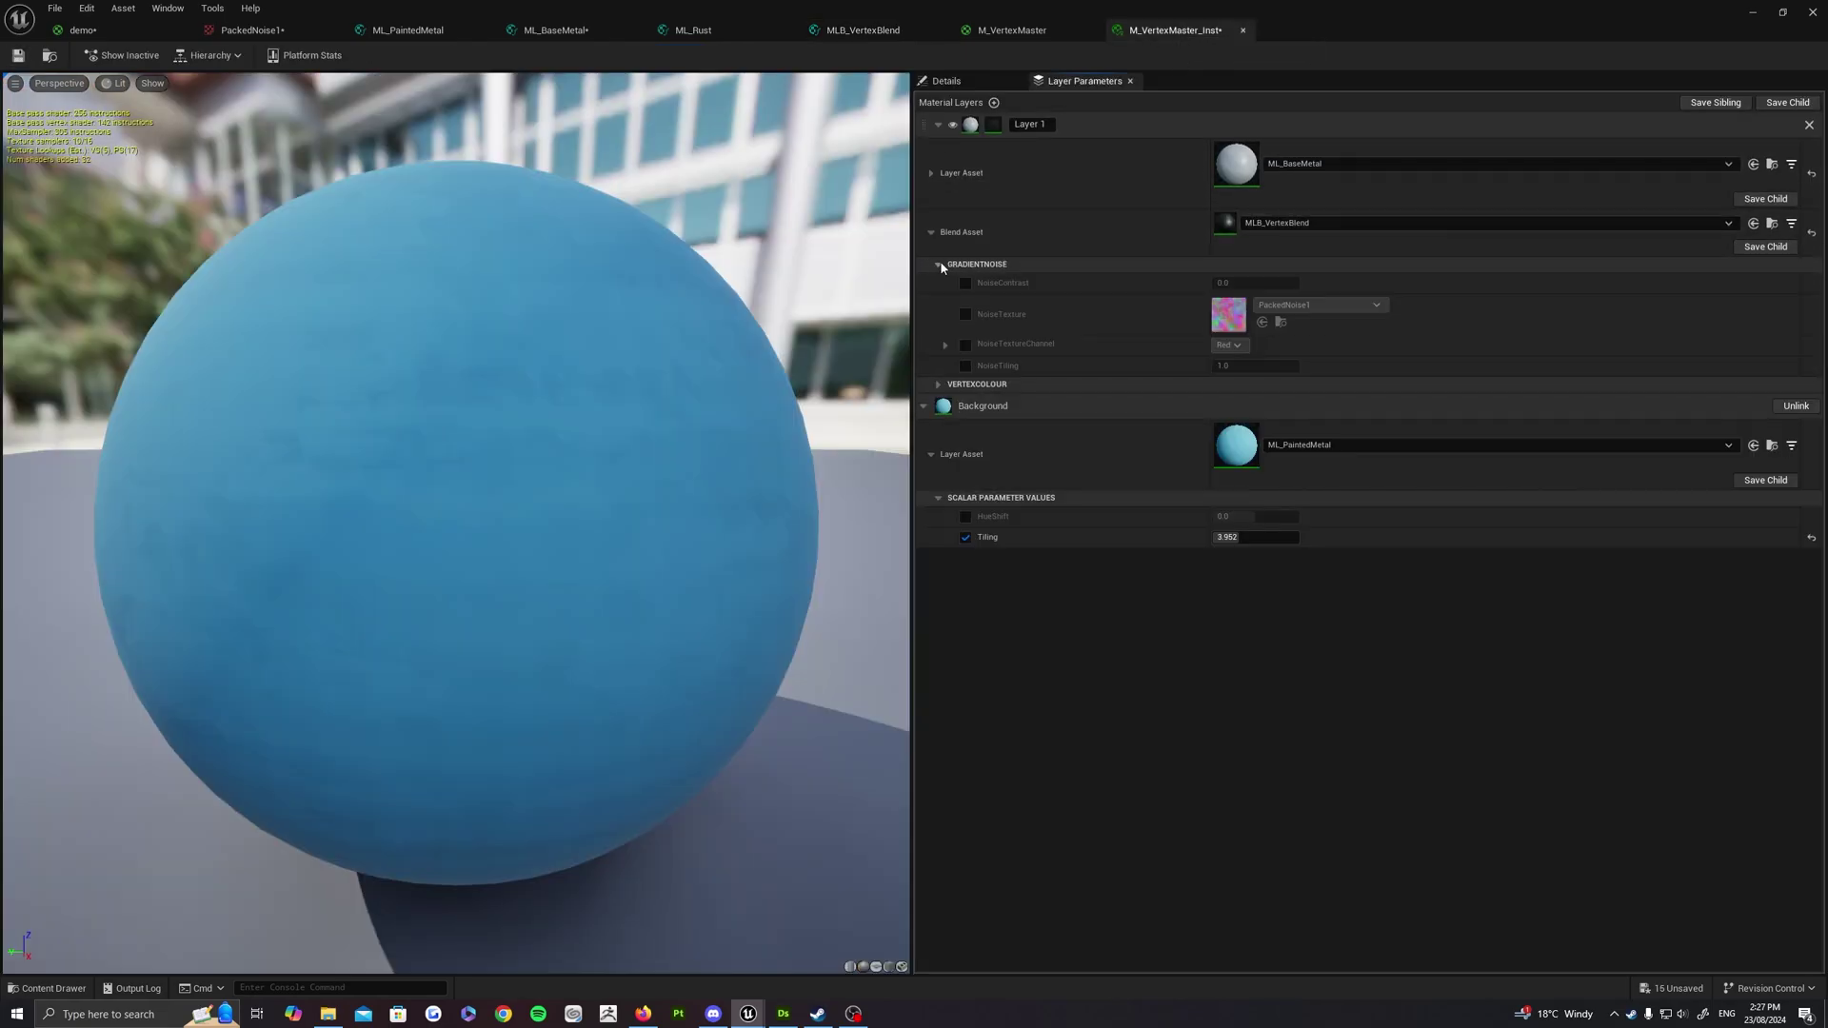
pyautogui.click(938, 383)
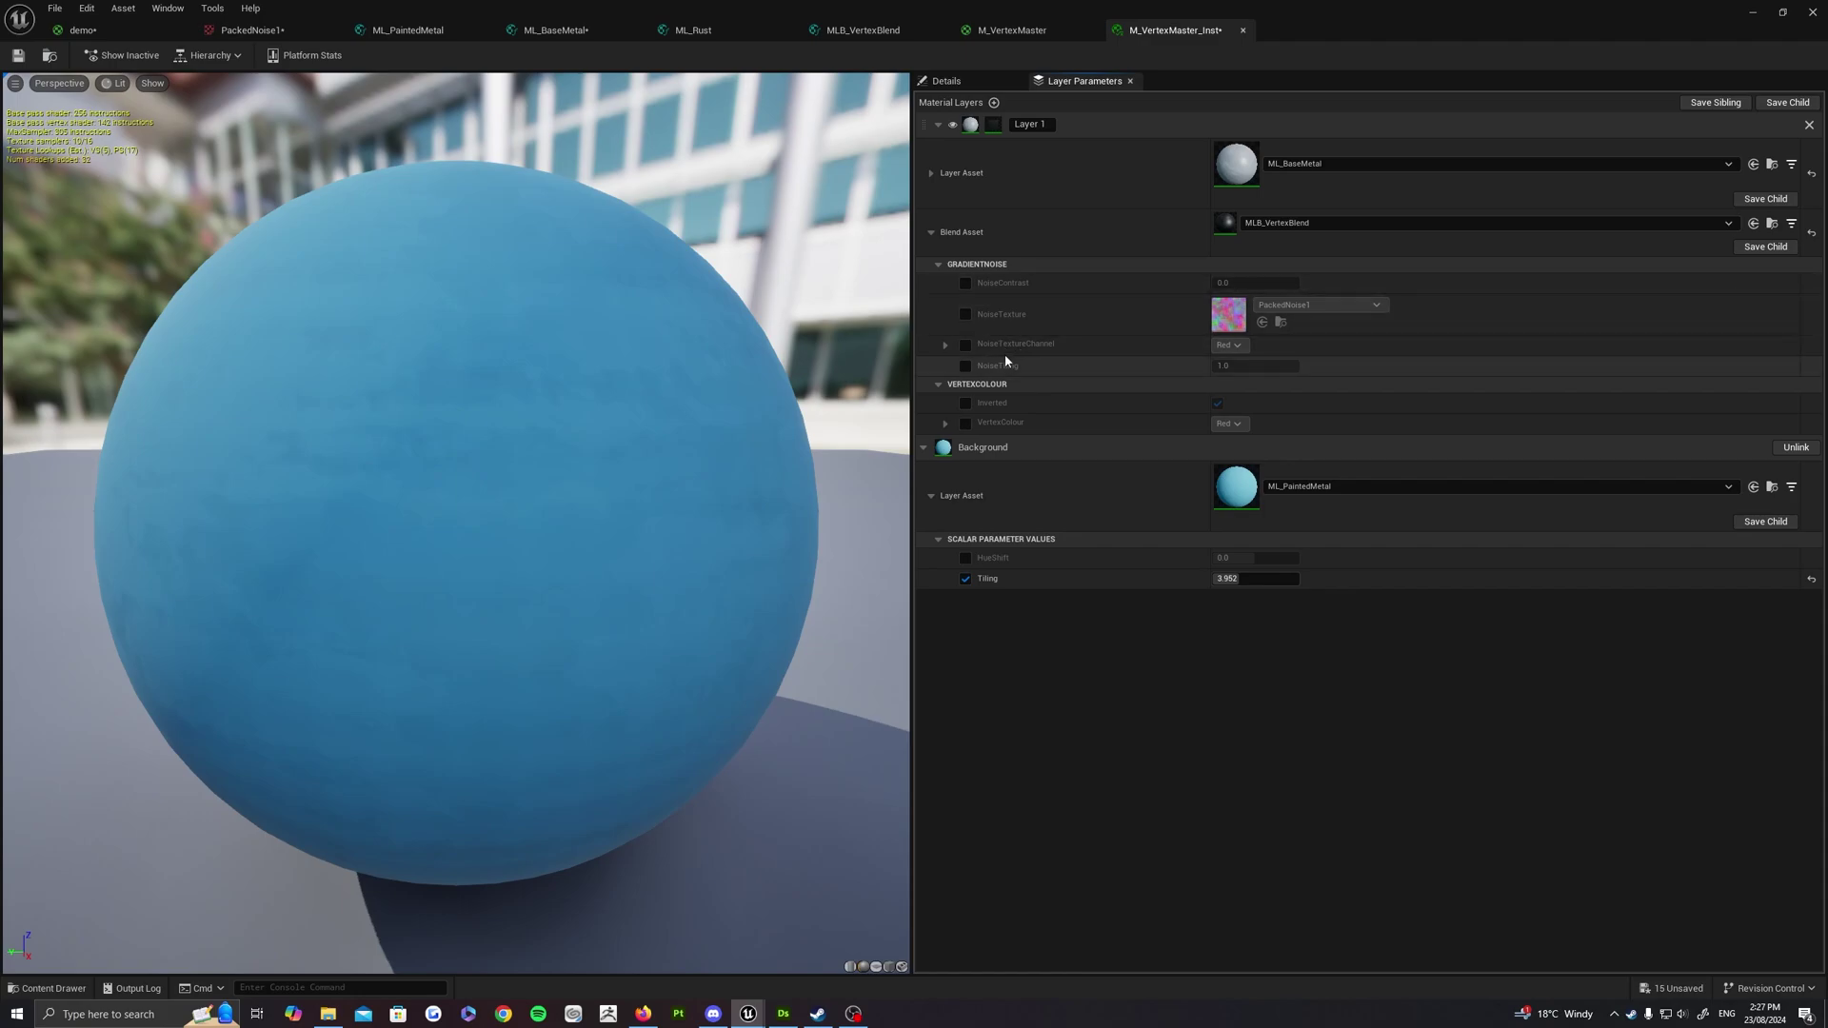
# Enable the NoiseTexture and NoiseTextureChannel overrides in the GradientNoise group of Layer 1's blend asset
pyautogui.click(965, 315)
pyautogui.click(1323, 304)
pyautogui.click(1339, 307)
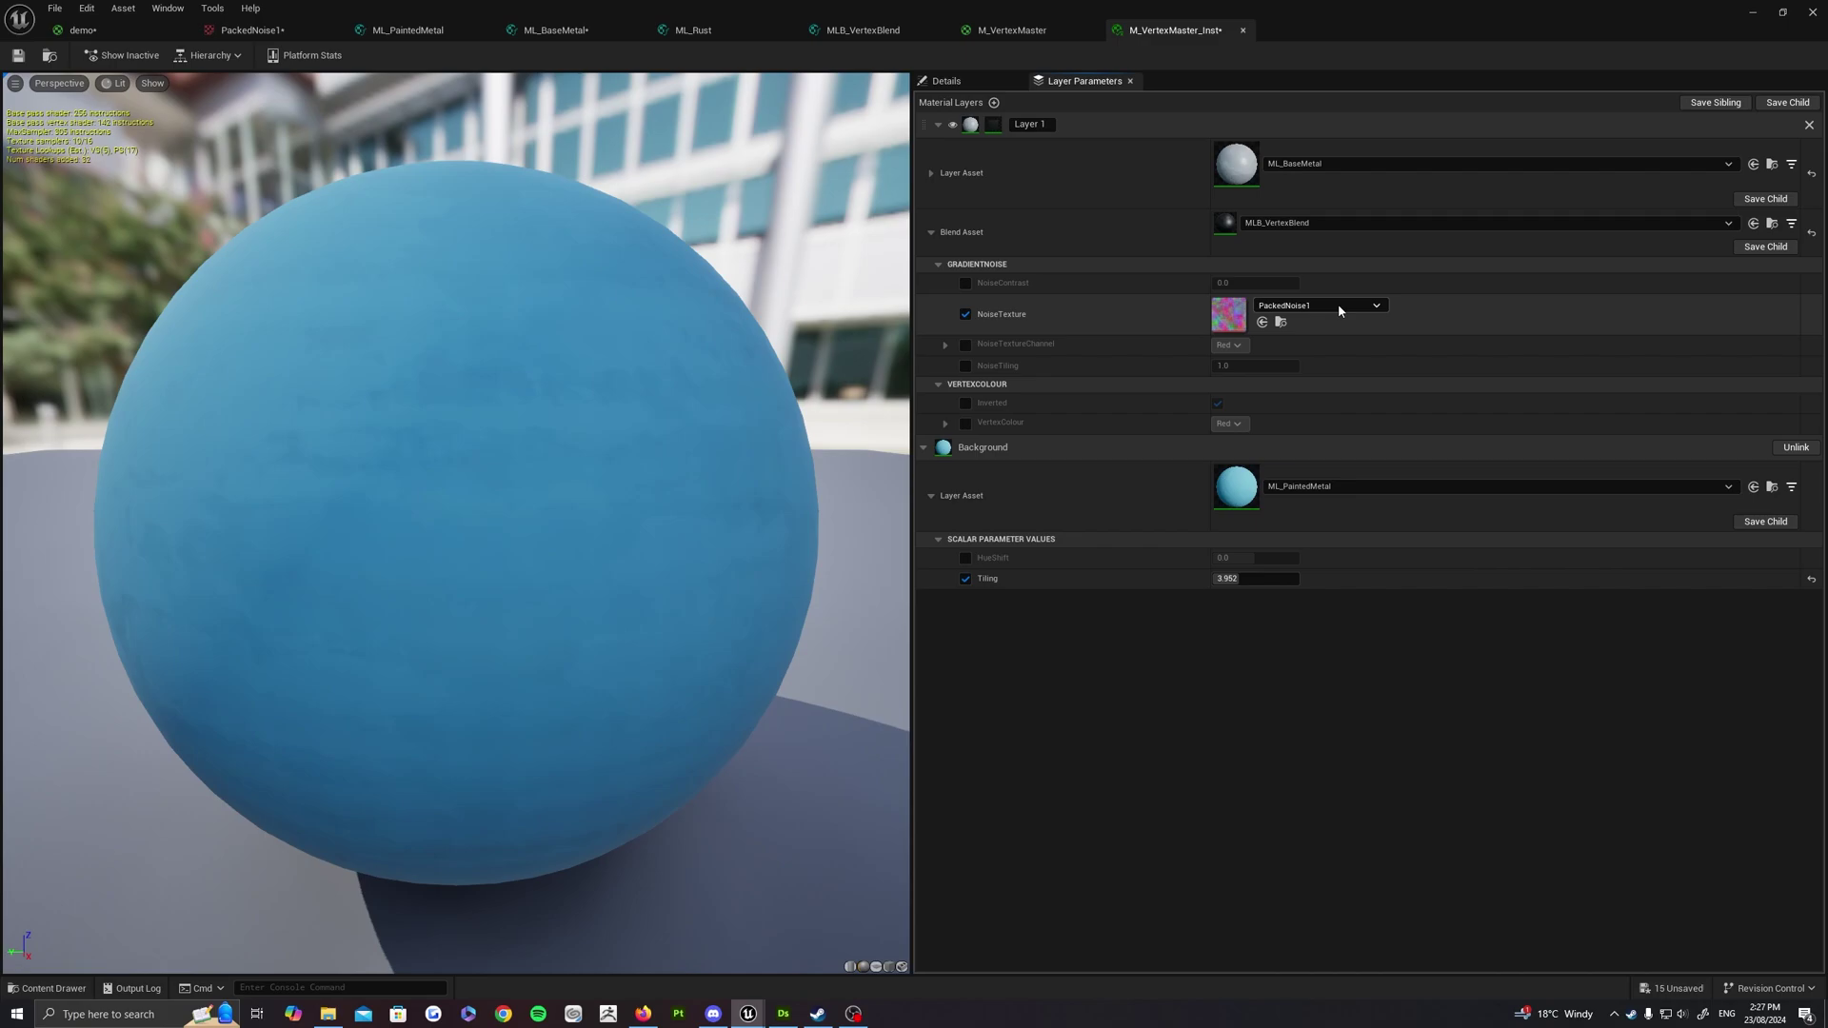
pyautogui.click(965, 345)
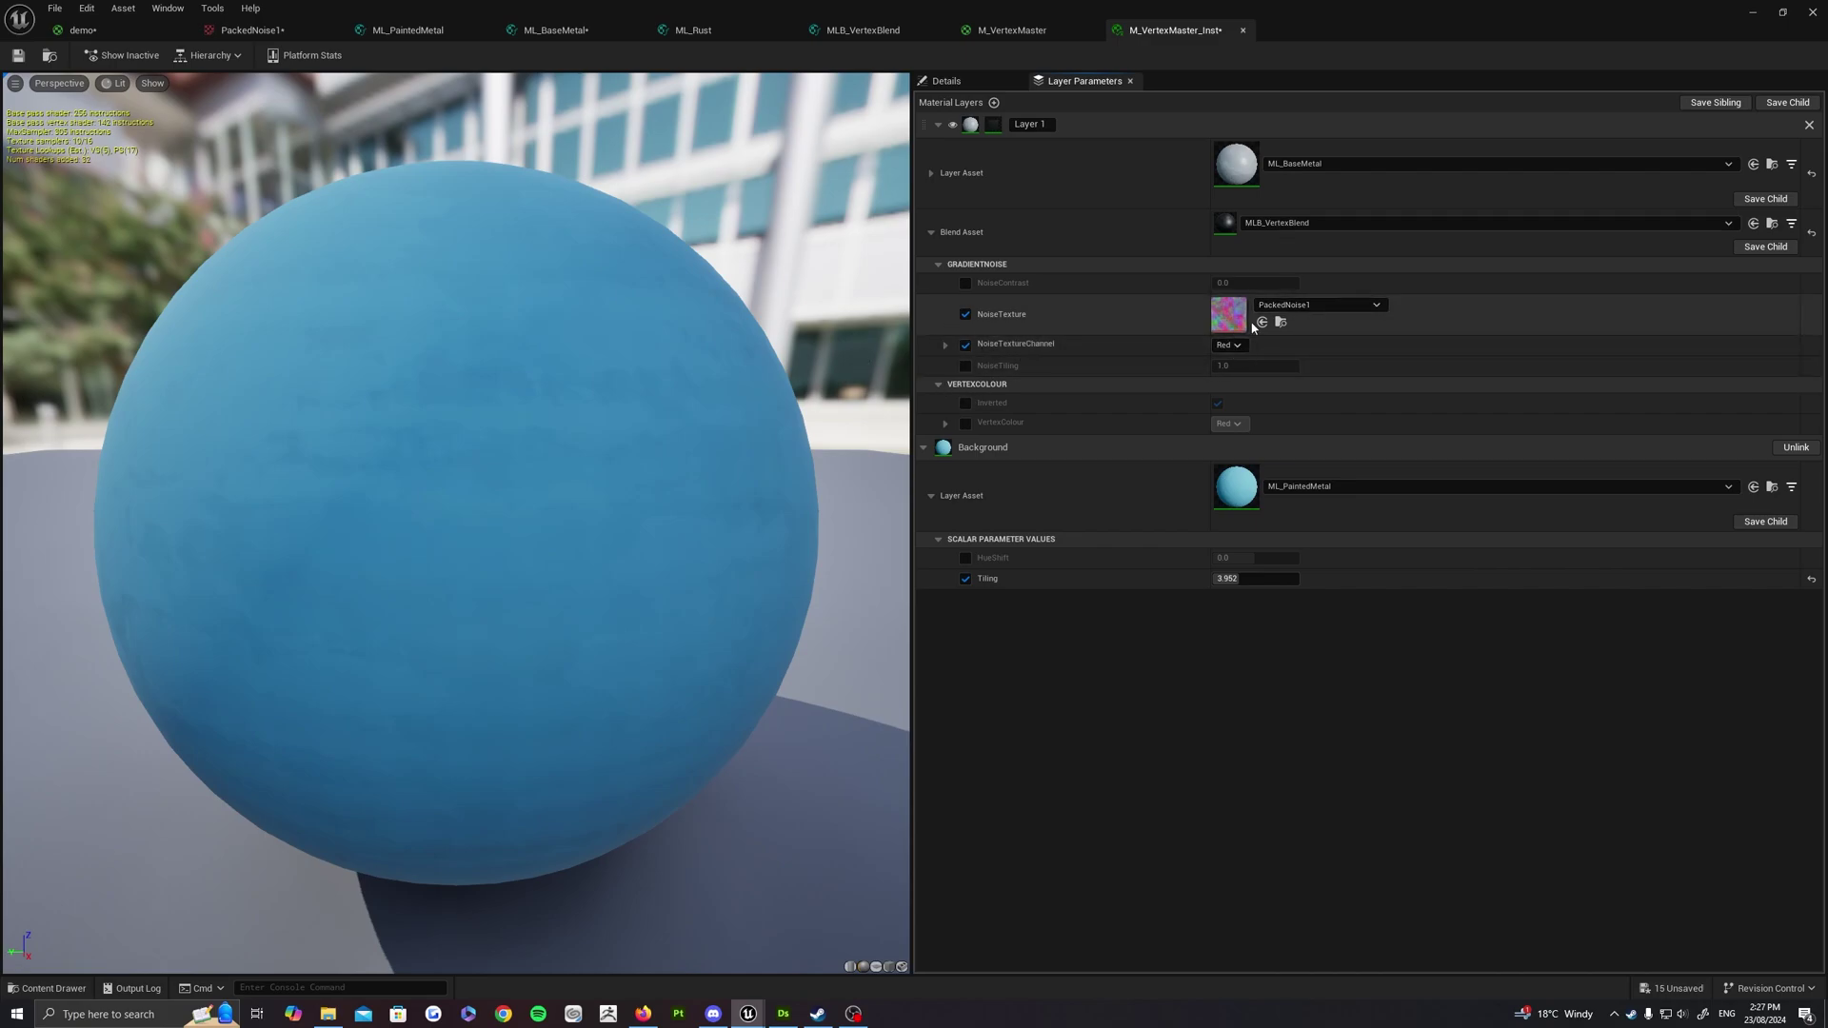
# Enable the Inverted and VertexColour overrides in the VertexColour group and expand the VertexColour channel values
pyautogui.click(947, 423)
pyautogui.click(967, 404)
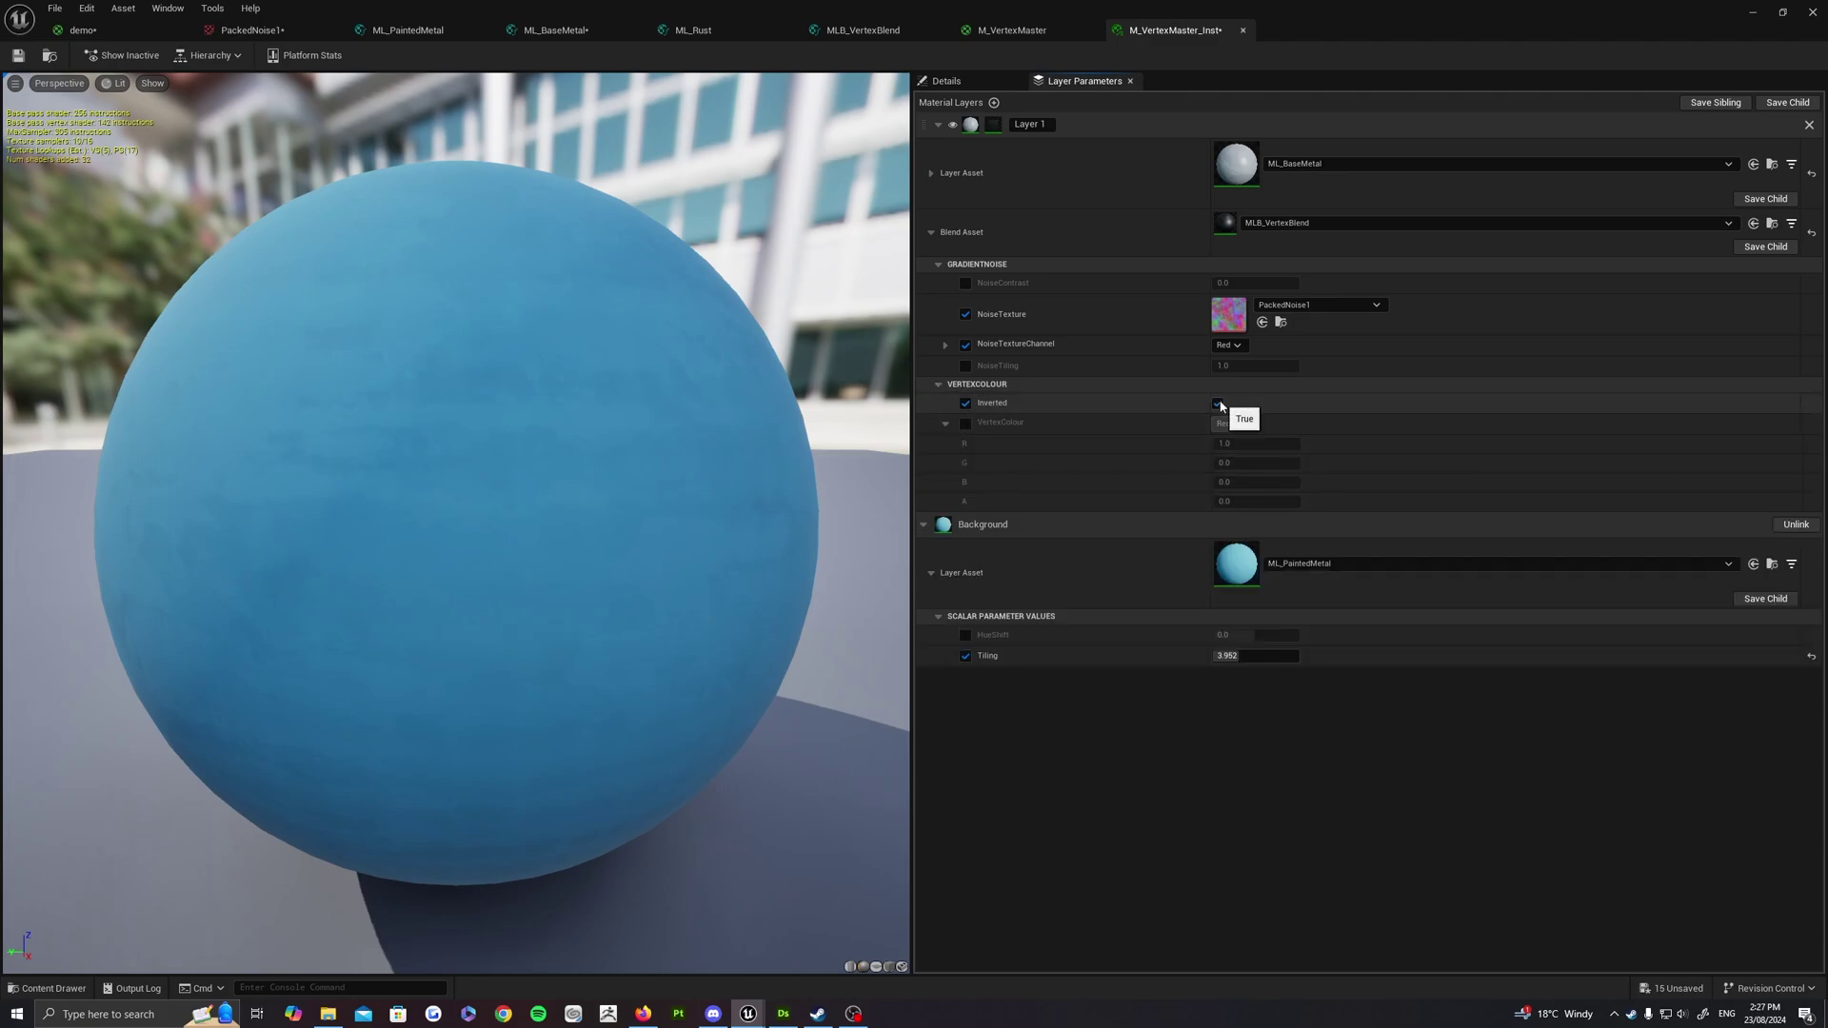
pyautogui.click(965, 424)
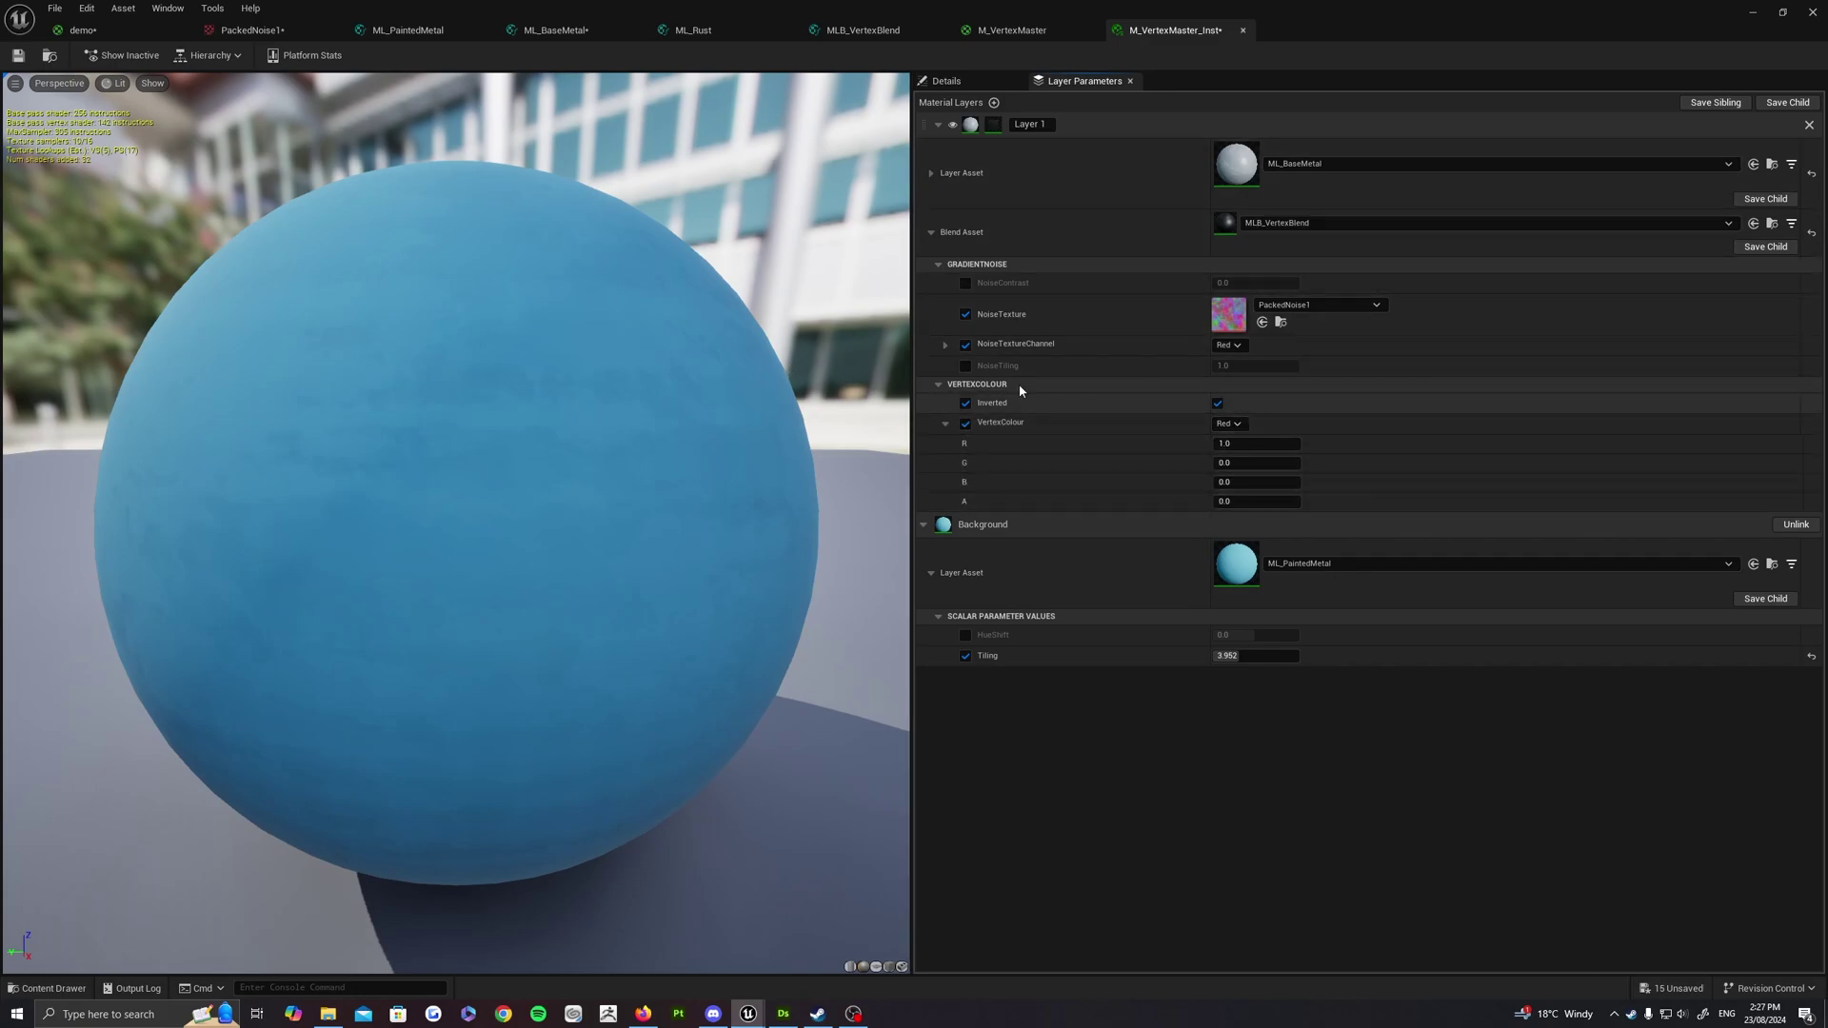
# Save the material instance, return to the level and apply M_VertexMaster_Inst to SM_TestWall
pyautogui.click(27, 61)
pyautogui.click(1753, 16)
pyautogui.press('f')
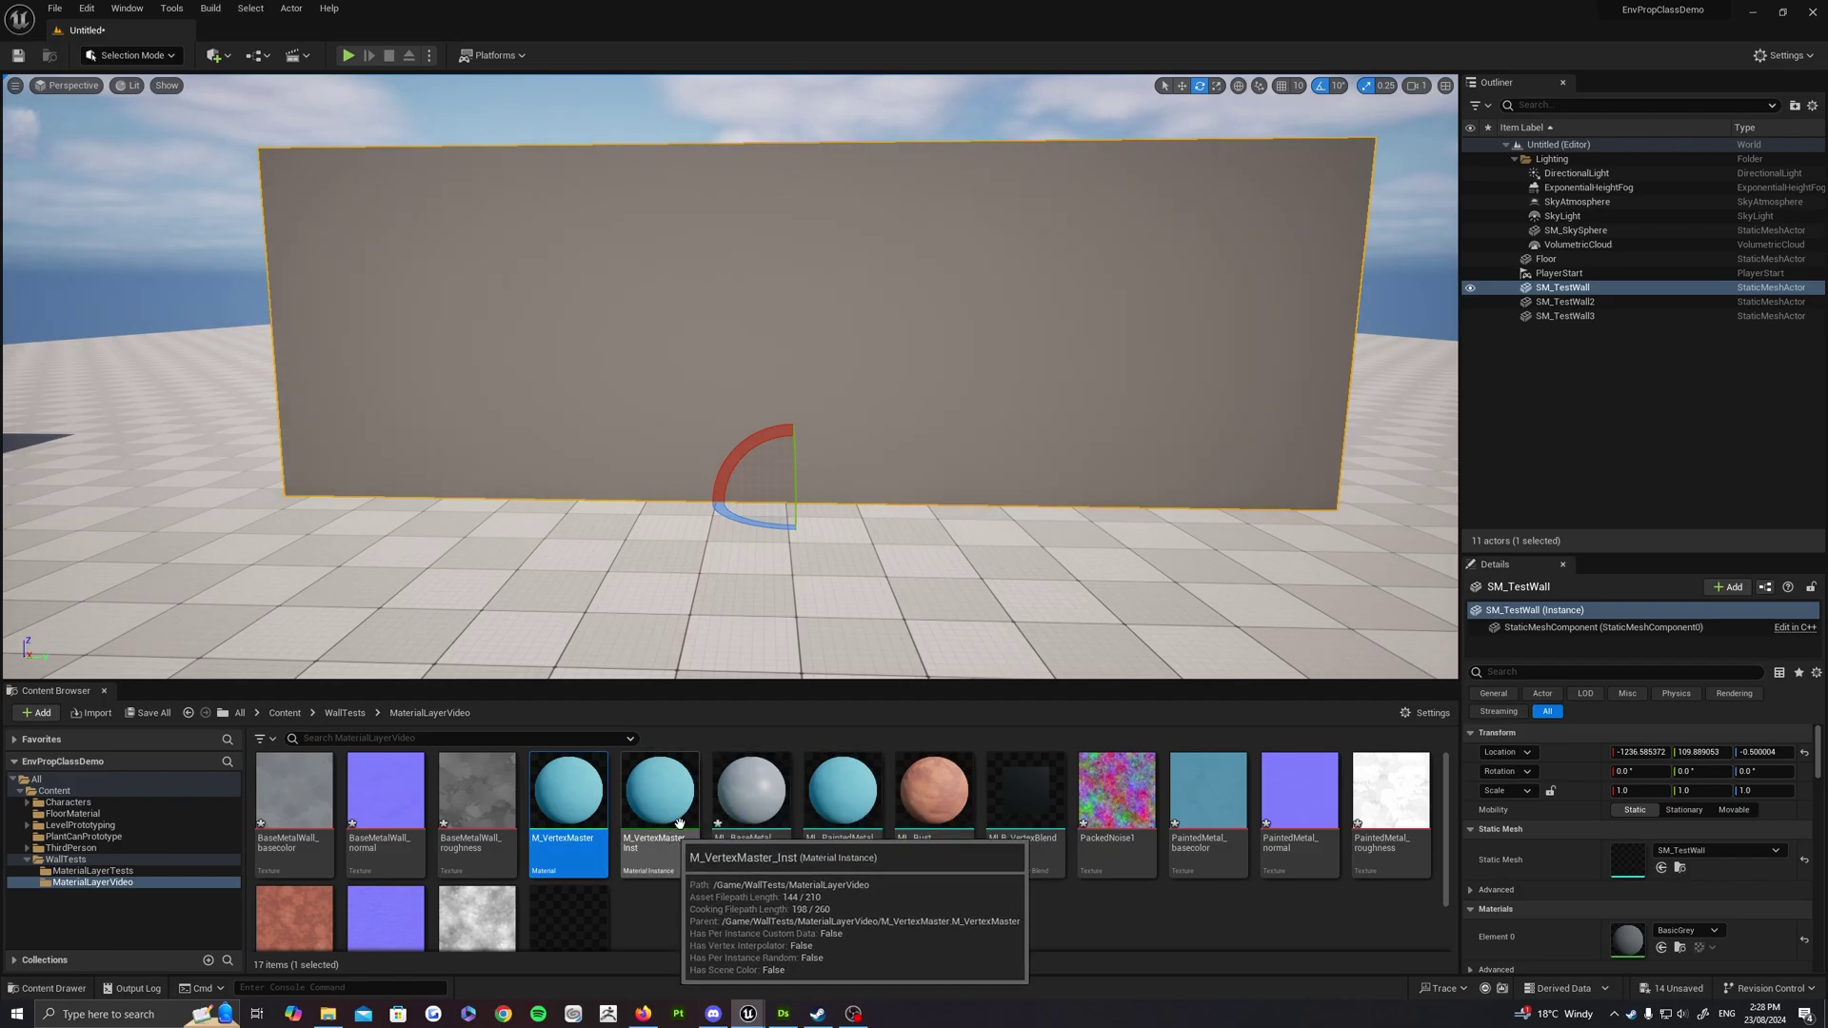
pyautogui.moveTo(665, 804); pyautogui.dragTo(896, 372)
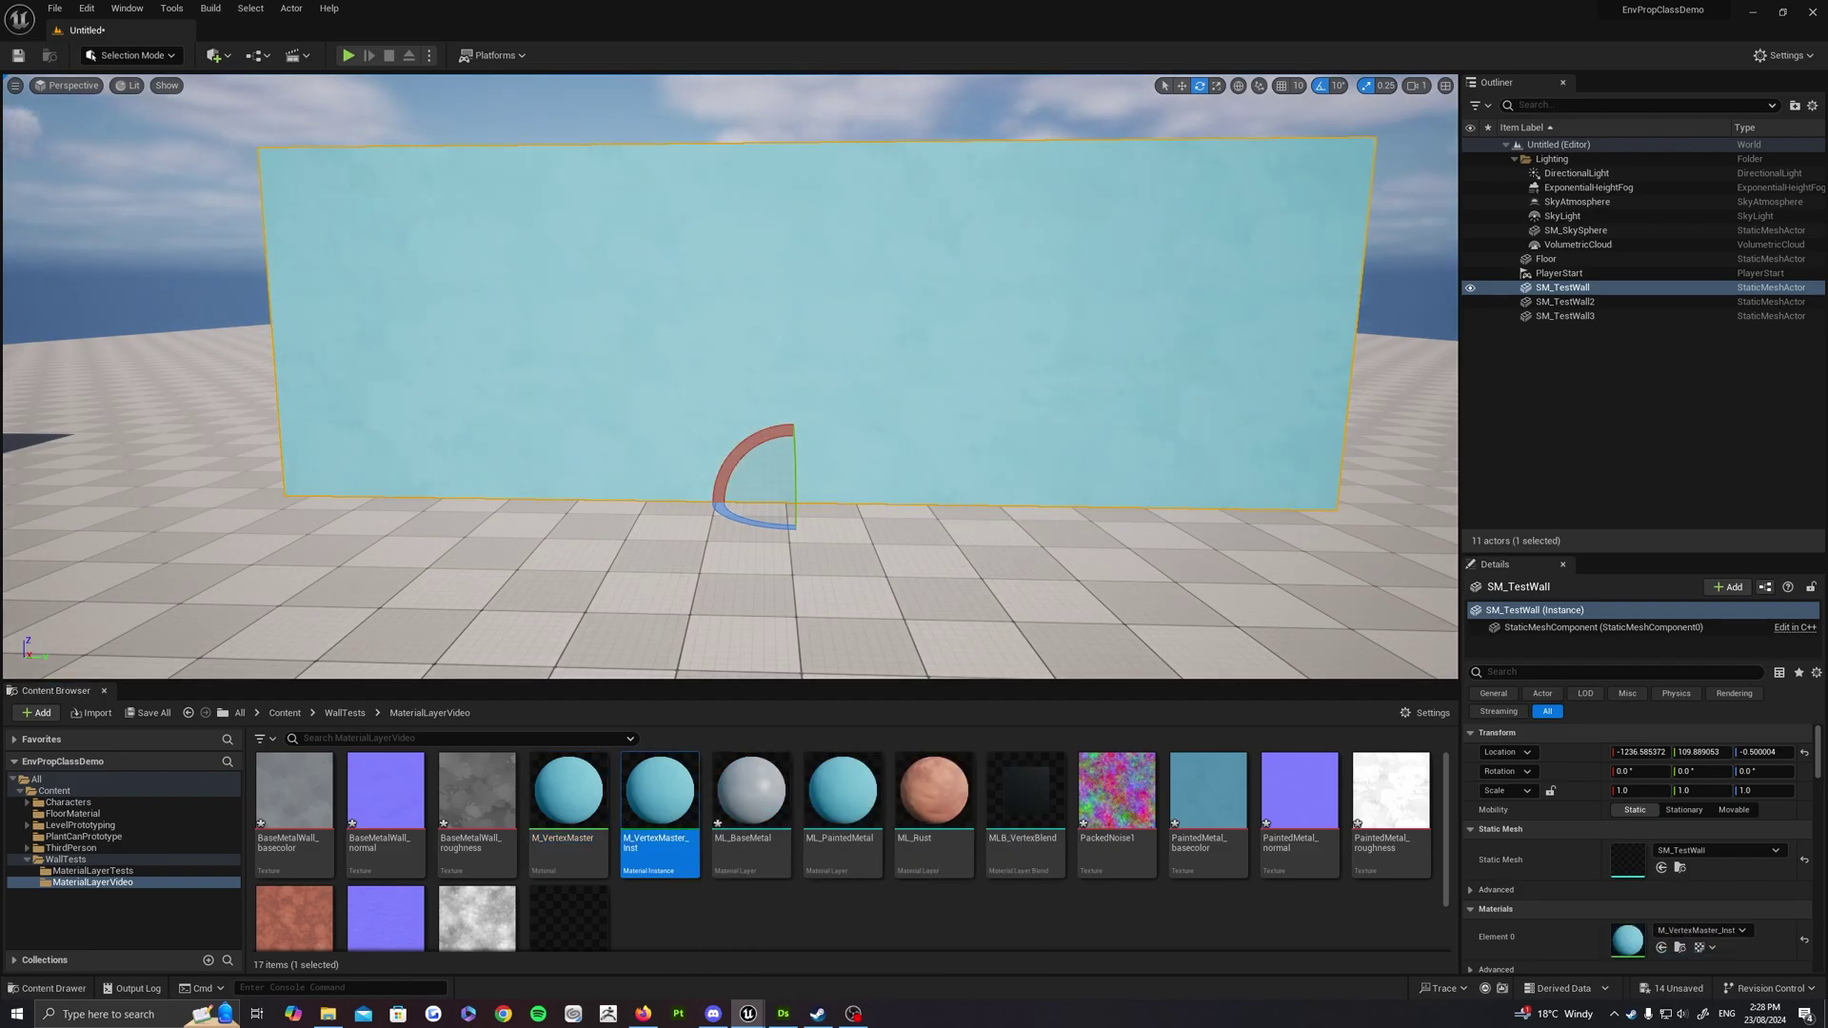
pyautogui.scroll(5, 896, 372)
pyautogui.press('s')
pyautogui.moveTo(896, 372); pyautogui.dragTo(875, 439, button='right')
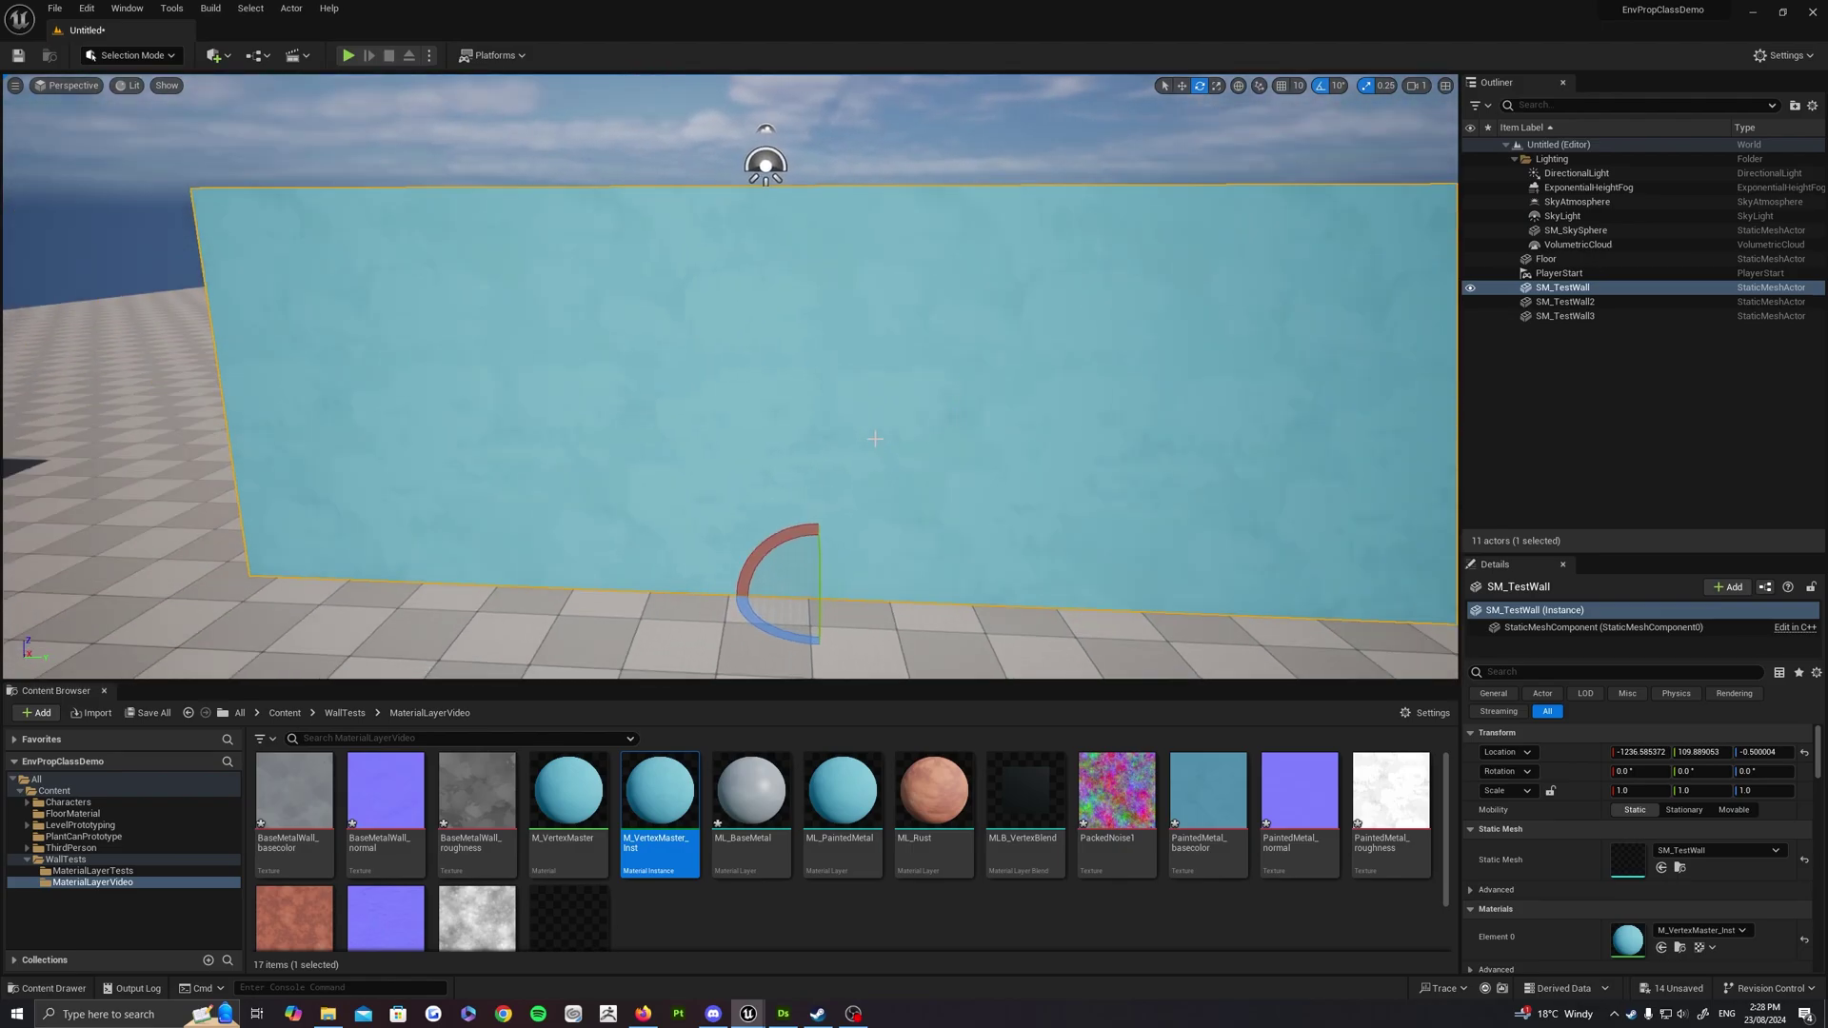
pyautogui.moveTo(805, 370); pyautogui.dragTo(838, 384, button='right')
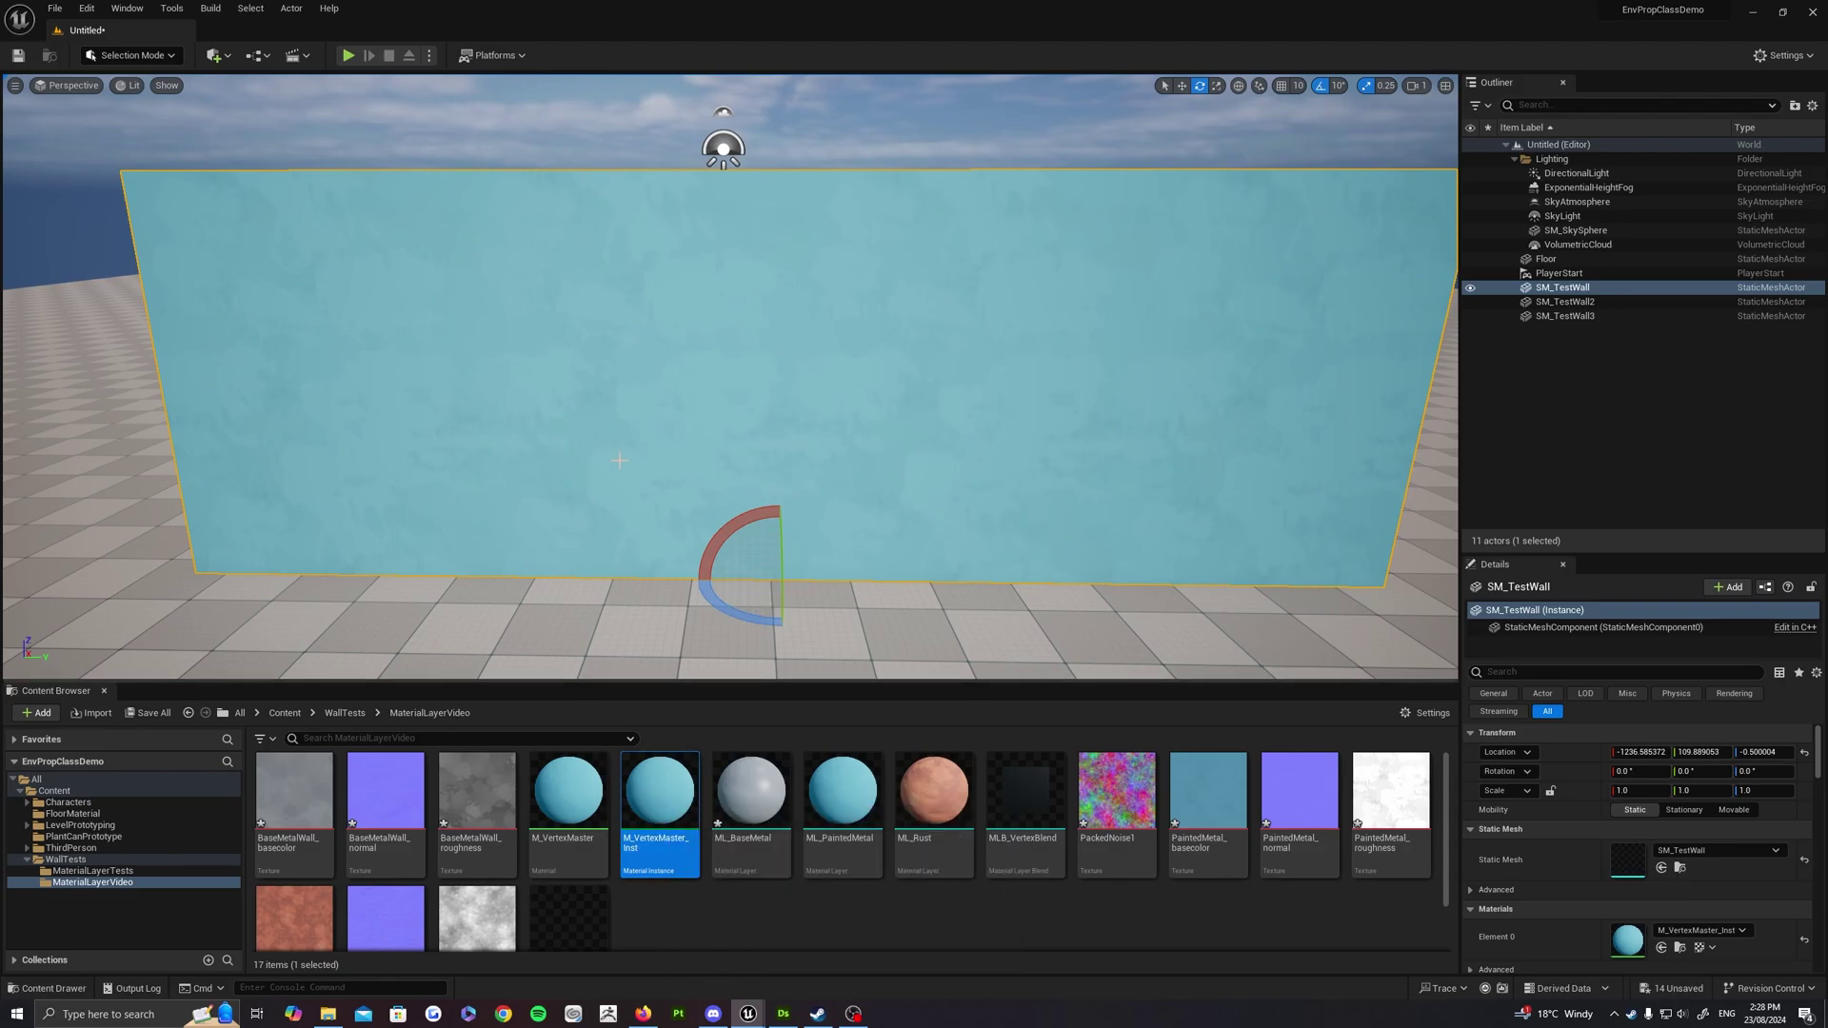
# Switch to Mesh Paint mode, activate the Paint tool for vertex colours and set Color View Mode to Off
pyautogui.click(131, 55)
pyautogui.click(156, 126)
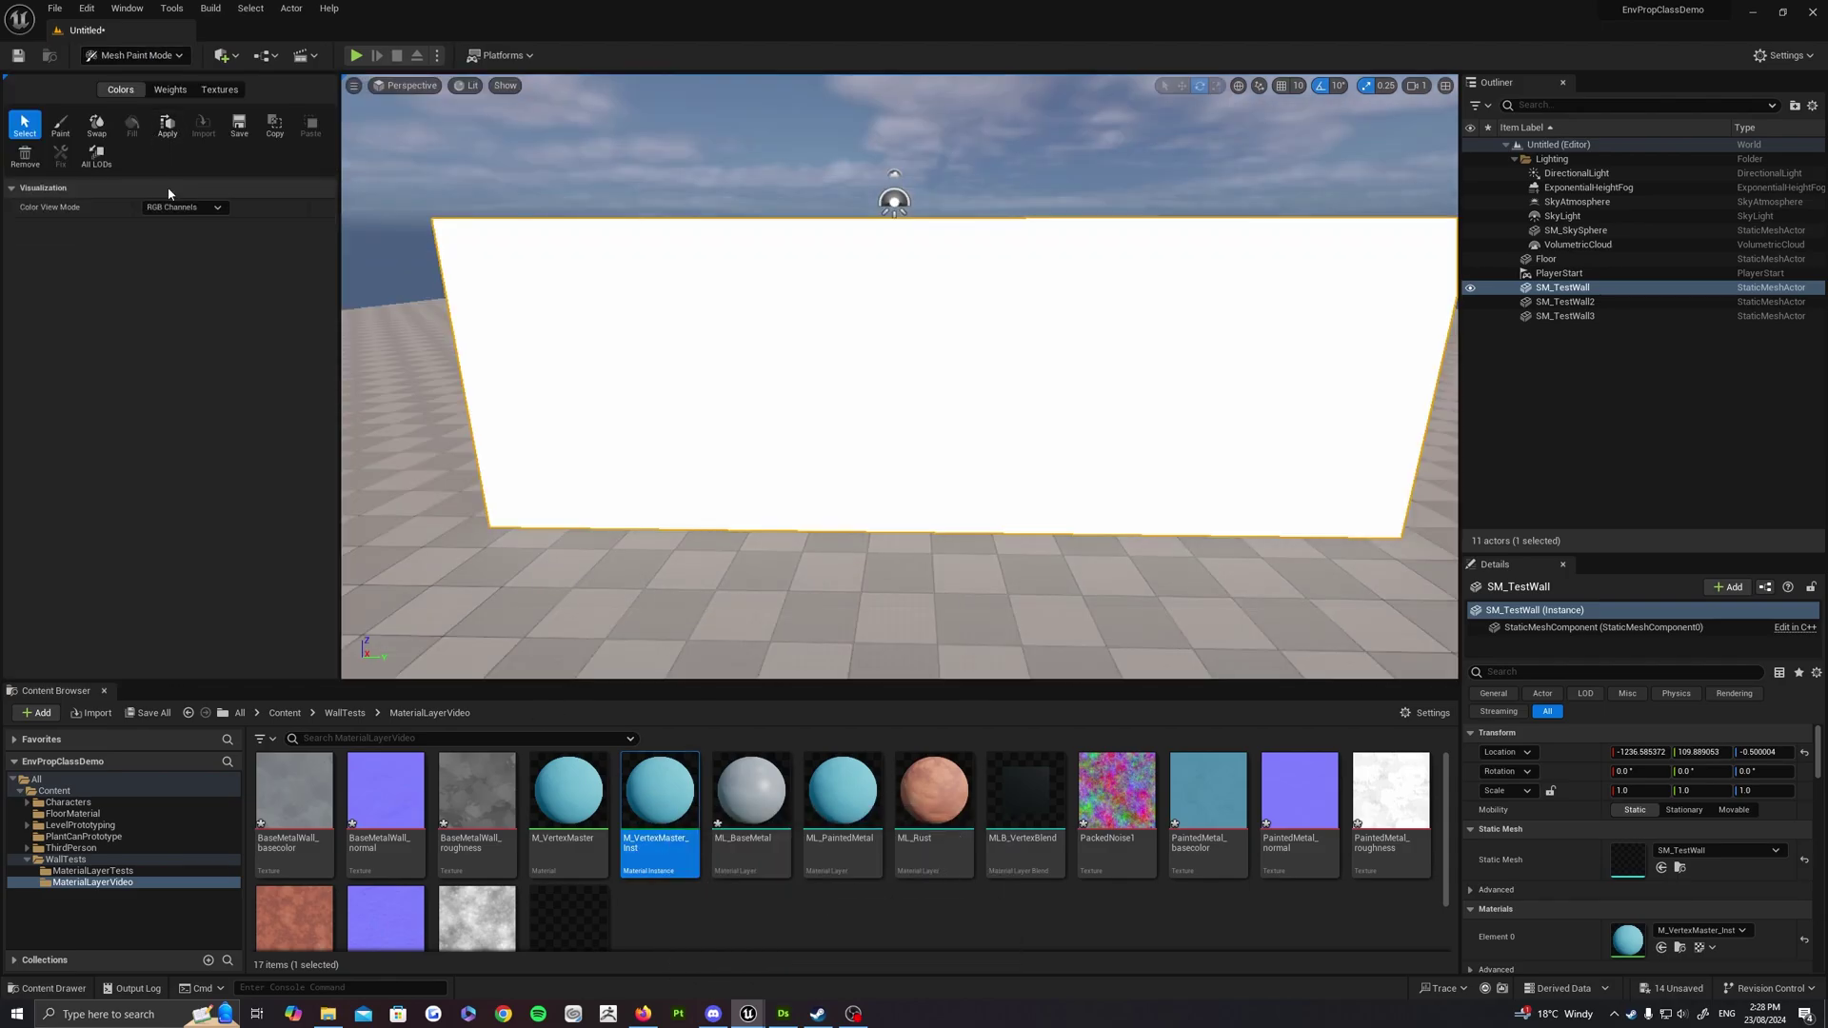
pyautogui.click(62, 124)
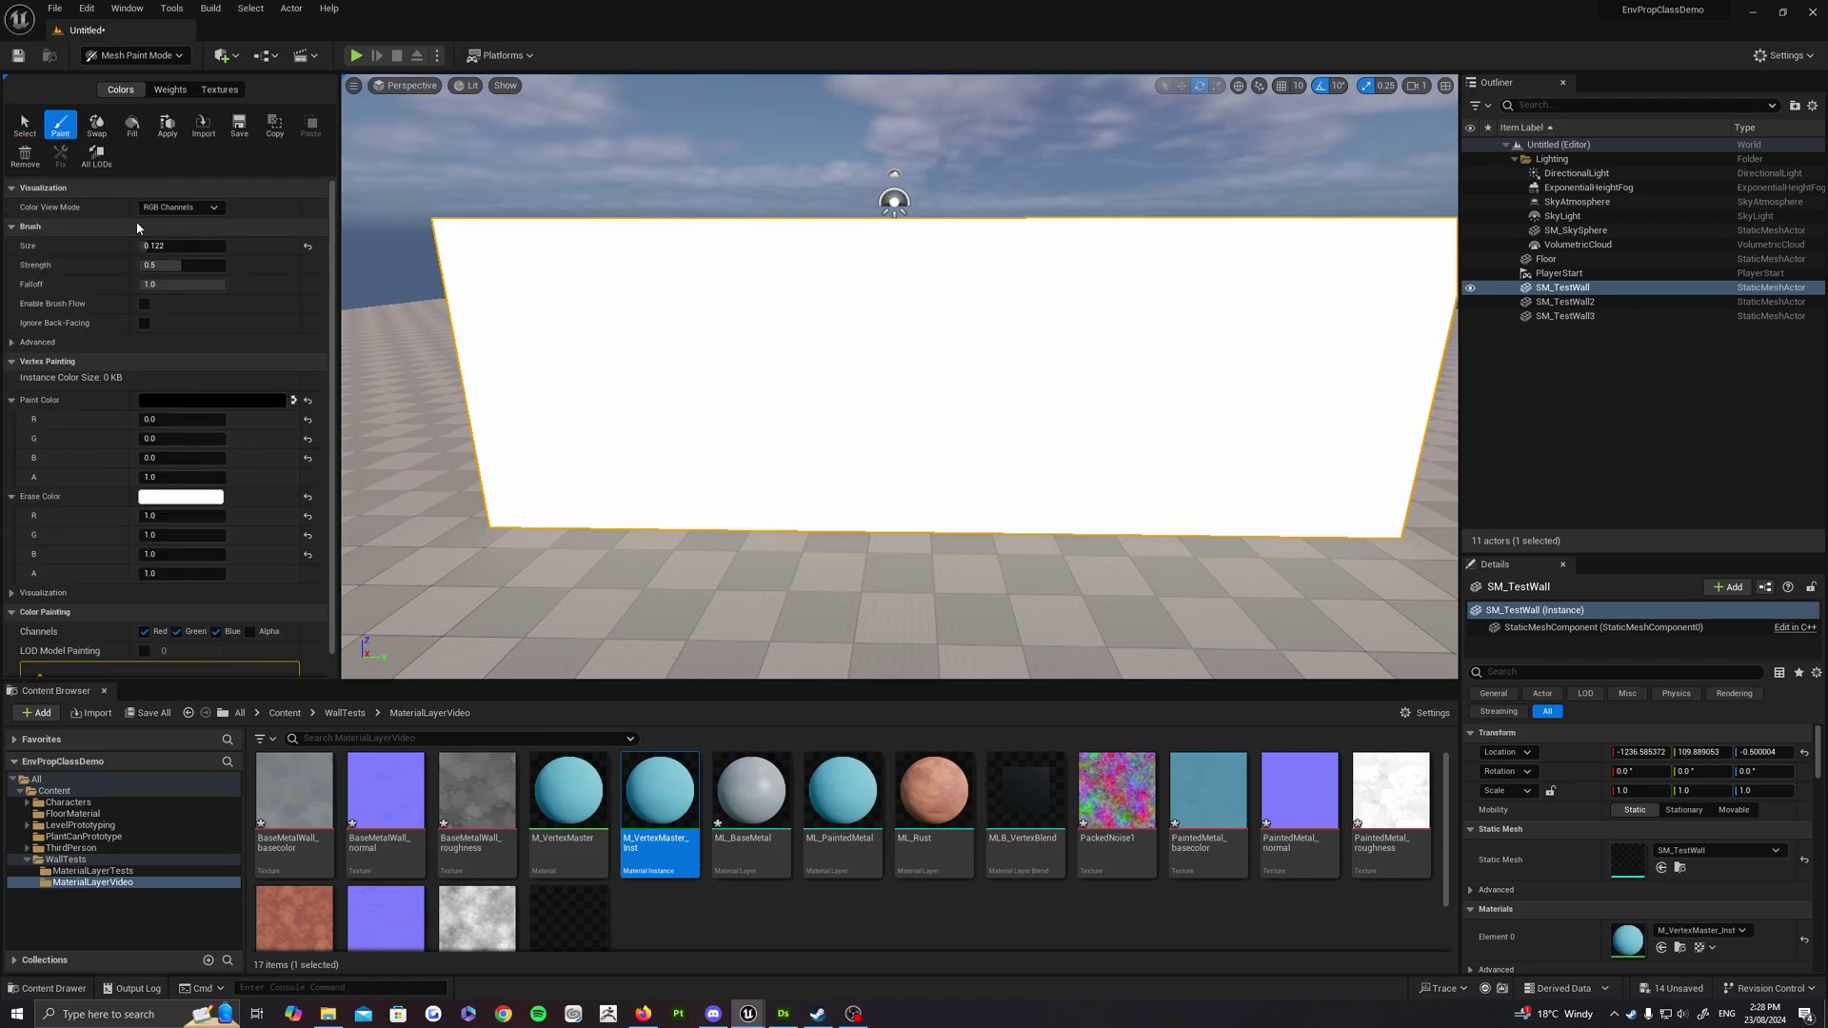
pyautogui.click(190, 207)
pyautogui.click(194, 223)
pyautogui.moveTo(743, 448)
pyautogui.mouseDown(button='right')
pyautogui.moveTo(755, 470)
pyautogui.moveTo(686, 388)
pyautogui.moveTo(724, 398)
pyautogui.moveTo(371, 388)
pyautogui.mouseUp(button='right')
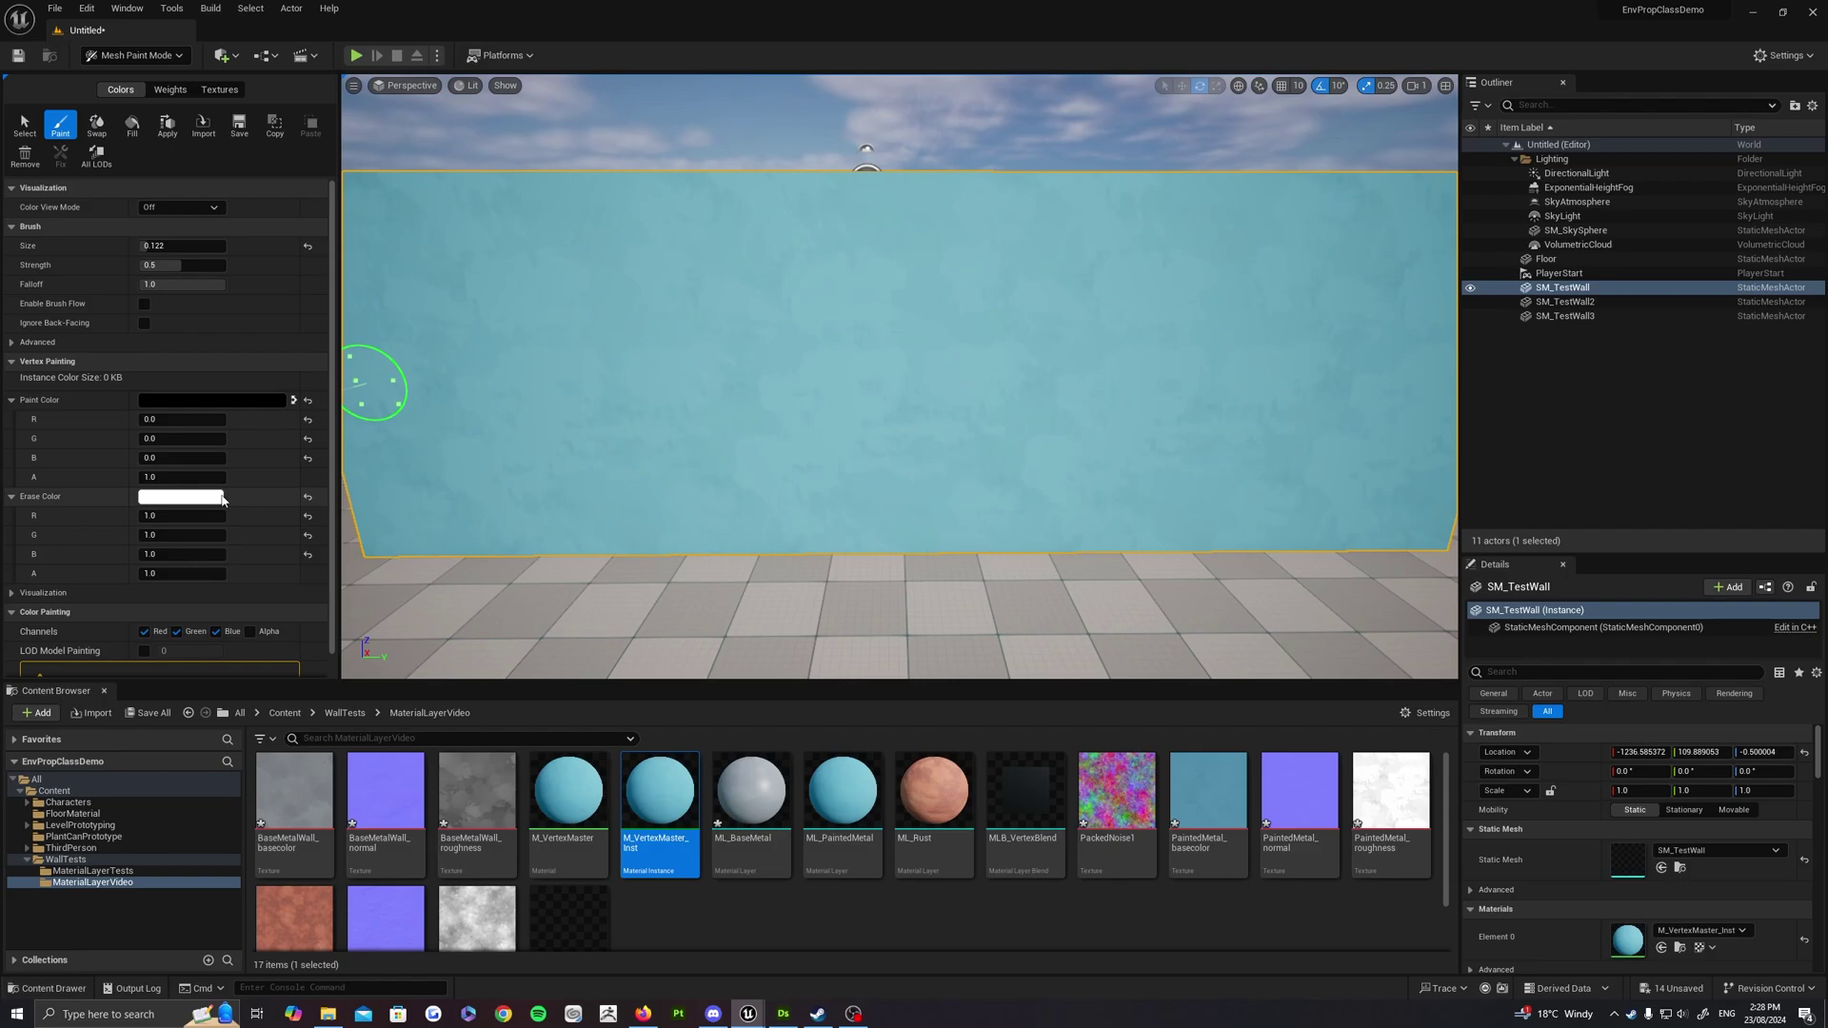
# Keep black as the paint colour with white as the erase colour, and restrict colour painting to the Red channel
pyautogui.press('x')
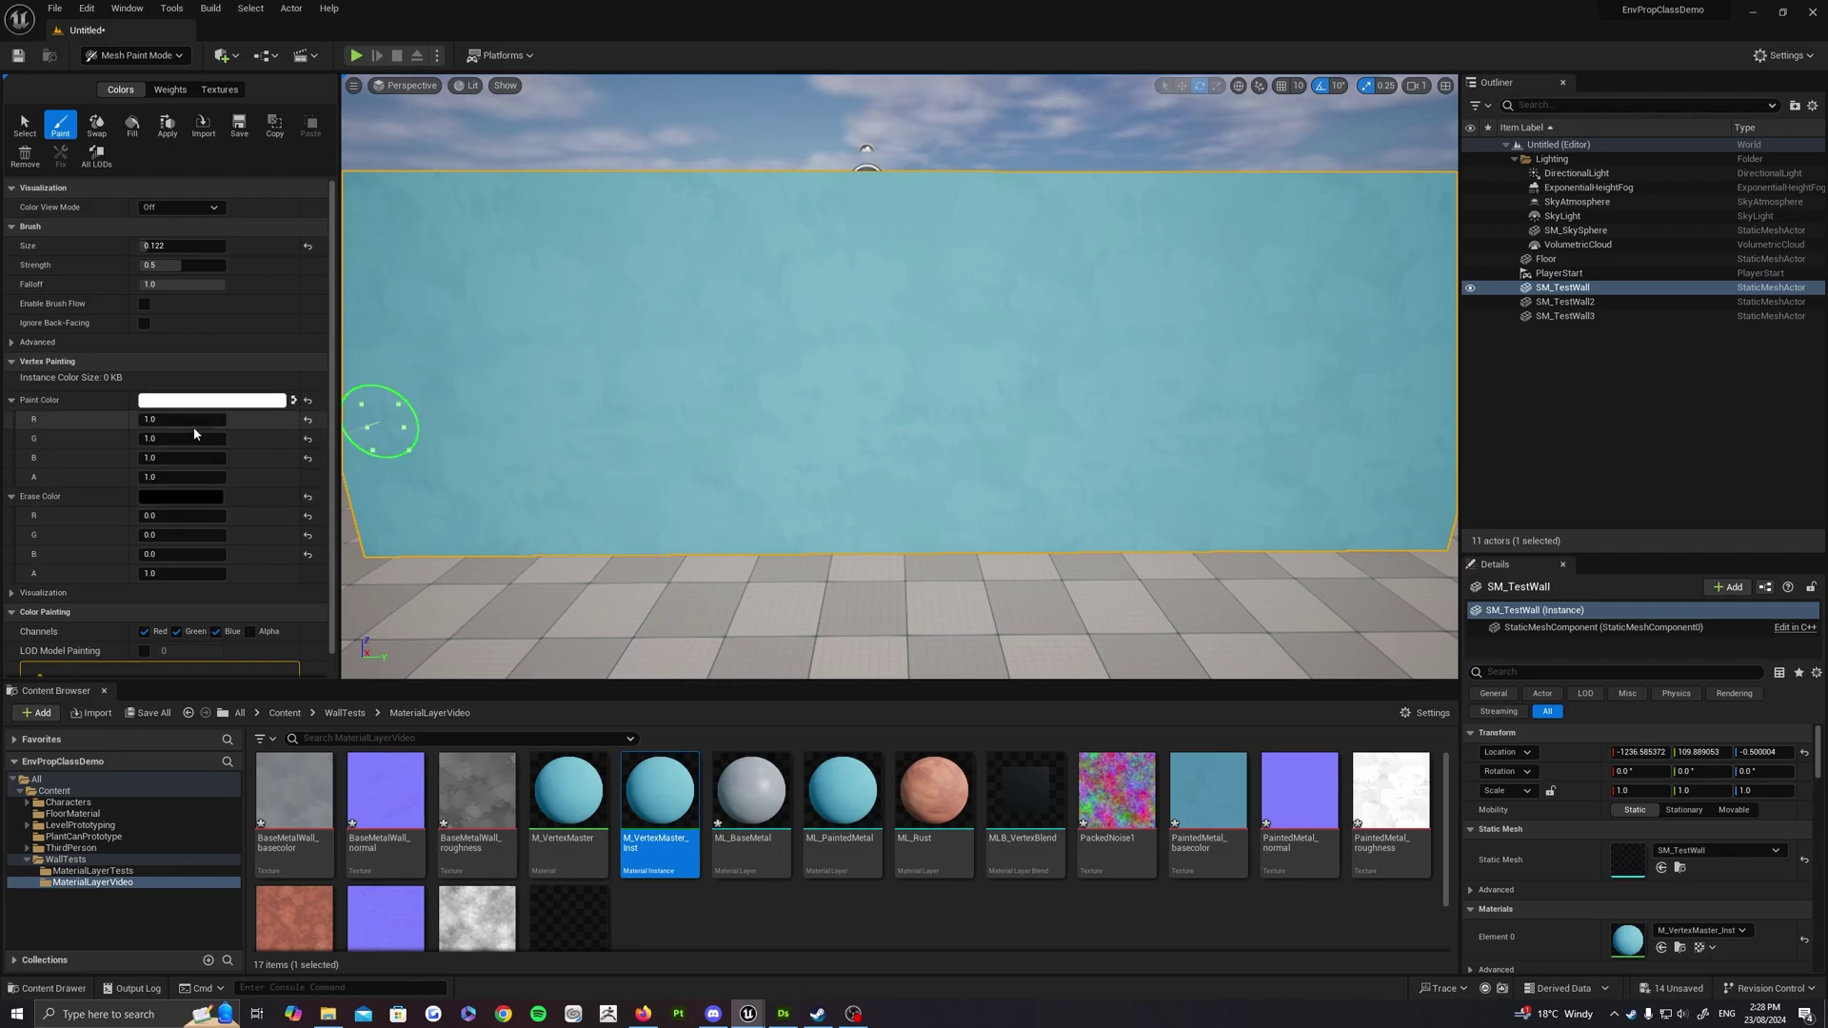
pyautogui.press('x')
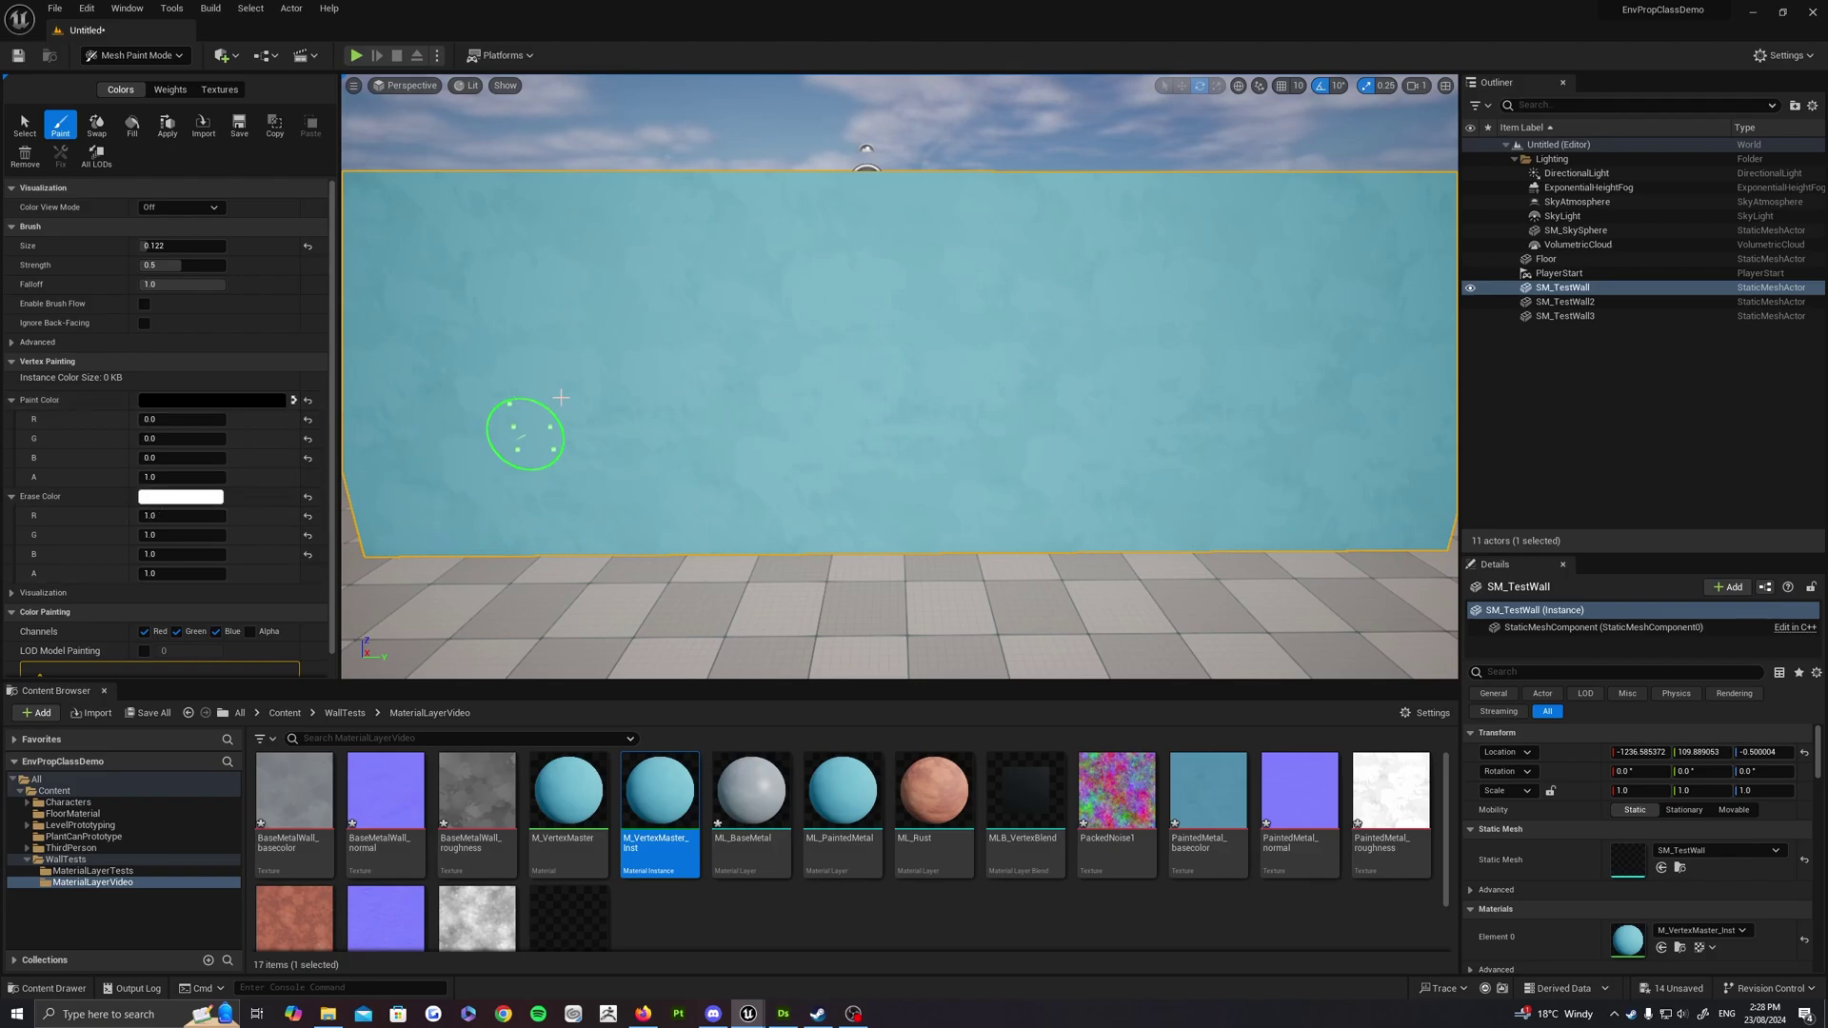
pyautogui.moveTo(598, 375); pyautogui.dragTo(593, 362, button='right')
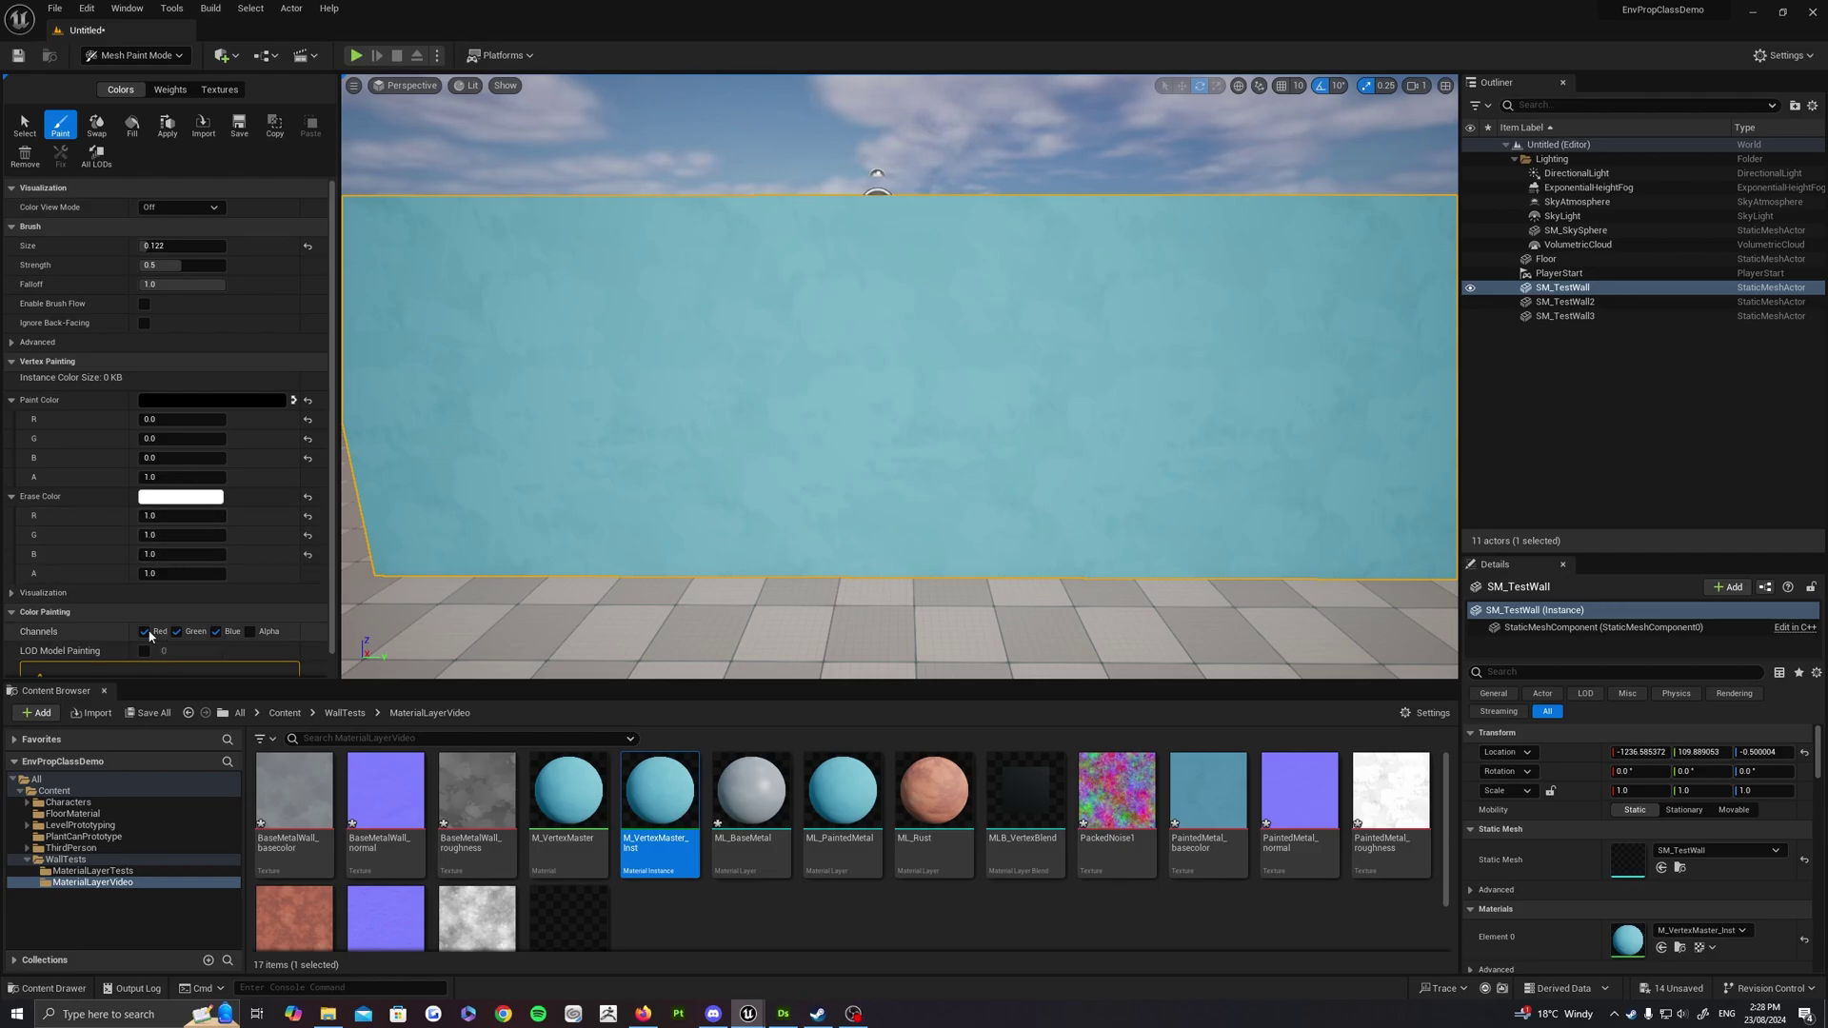
pyautogui.scroll(-1, 231, 581)
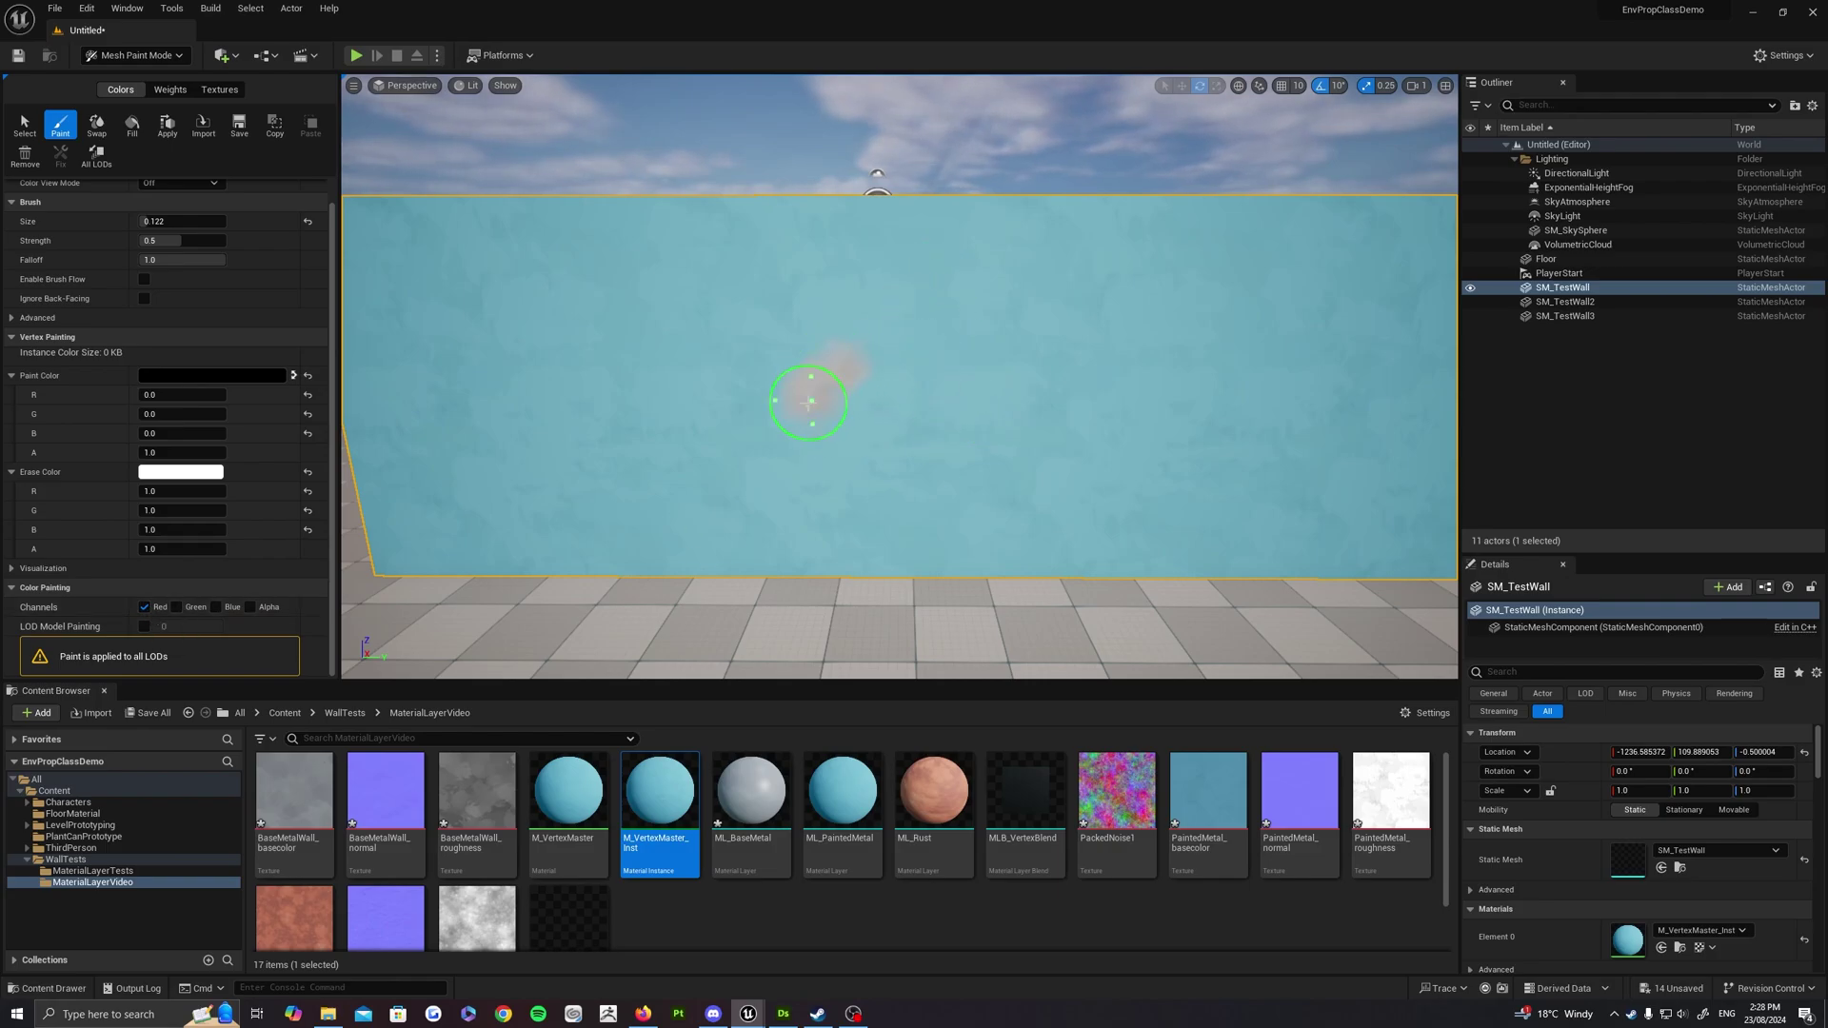
# Paint black vertex colour in patches around the middle of SM_TestWall to reveal the base metal layer
pyautogui.moveTo(1006, 396); pyautogui.dragTo(967, 427)
pyautogui.moveTo(967, 427)
pyautogui.mouseDown(button='right')
pyautogui.moveTo(1024, 426)
pyautogui.moveTo(981, 428)
pyautogui.mouseUp(button='right')
pyautogui.press('w')
pyautogui.moveTo(1154, 314)
pyautogui.mouseDown()
pyautogui.moveTo(1193, 348)
pyautogui.moveTo(1077, 396)
pyautogui.mouseUp()
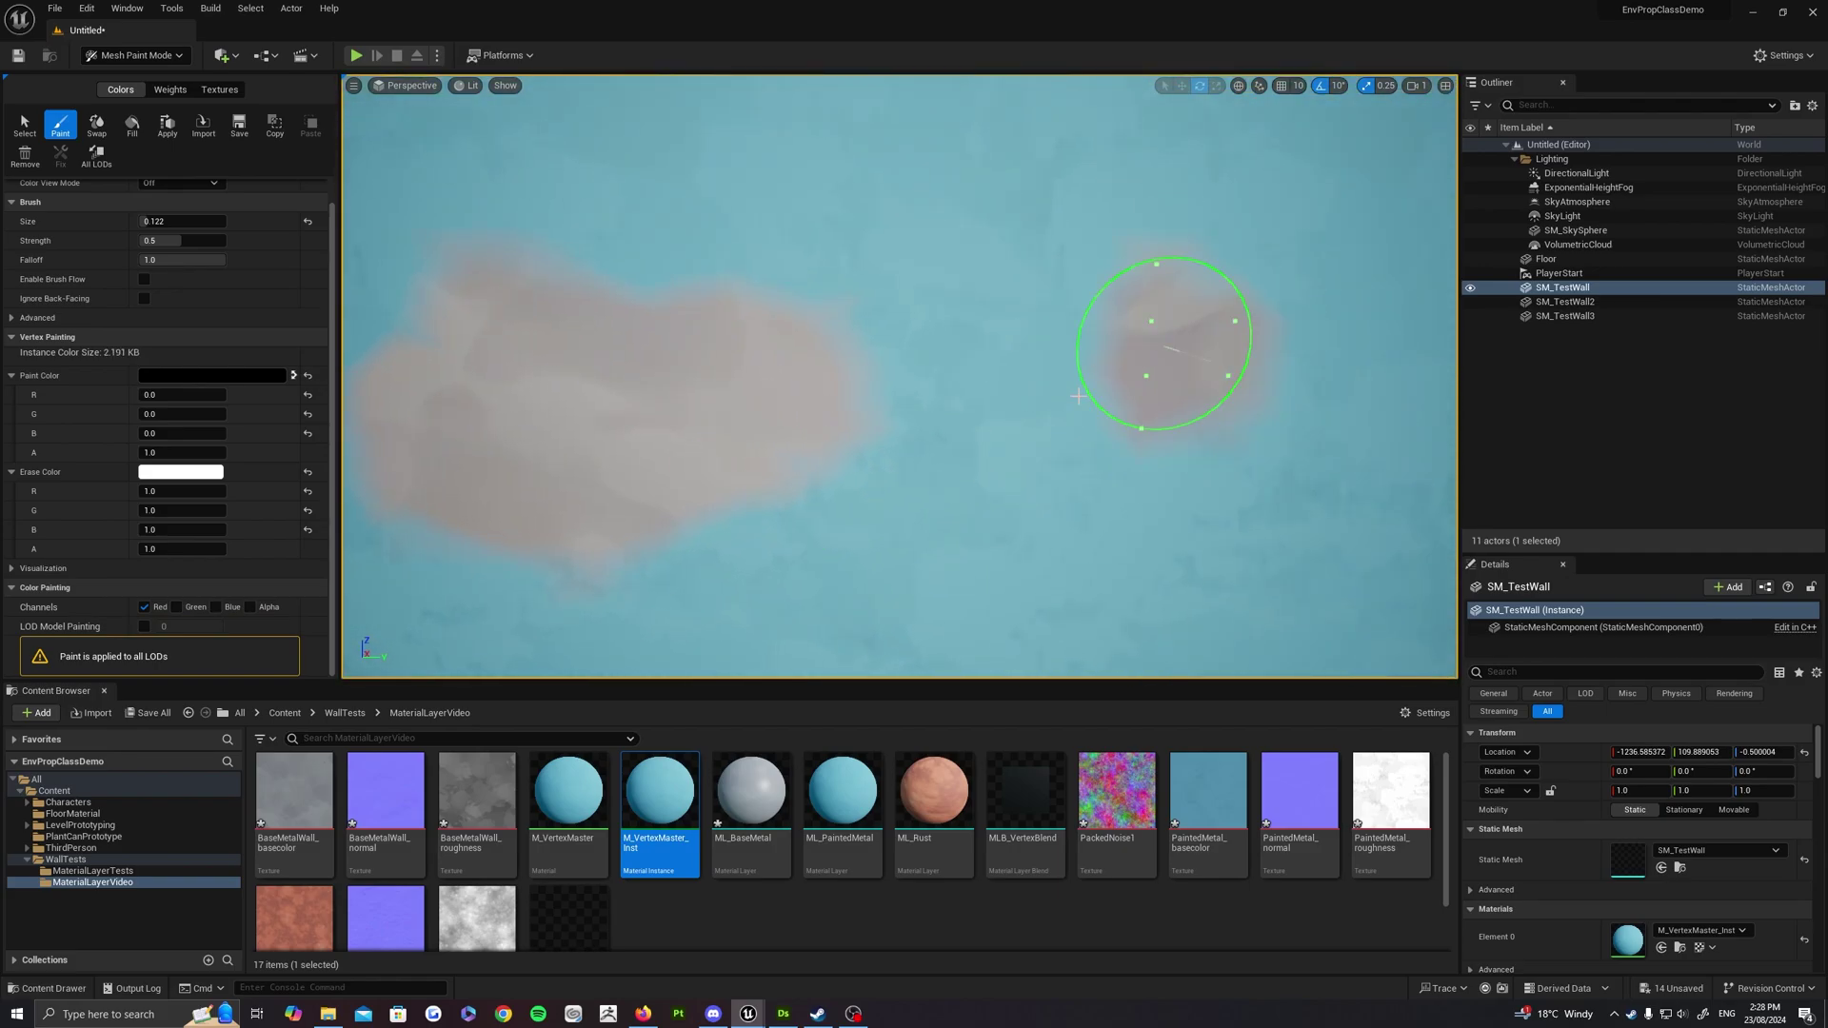
pyautogui.moveTo(1076, 315); pyautogui.dragTo(1041, 360)
pyautogui.moveTo(1042, 360); pyautogui.dragTo(1163, 375, button='right')
pyautogui.press('s')
# Reopen M_VertexMaster_Inst in a smaller window beside the wall, then enable Layer 1's NoiseContrast and set it to about 1.6
pyautogui.doubleClick(660, 804)
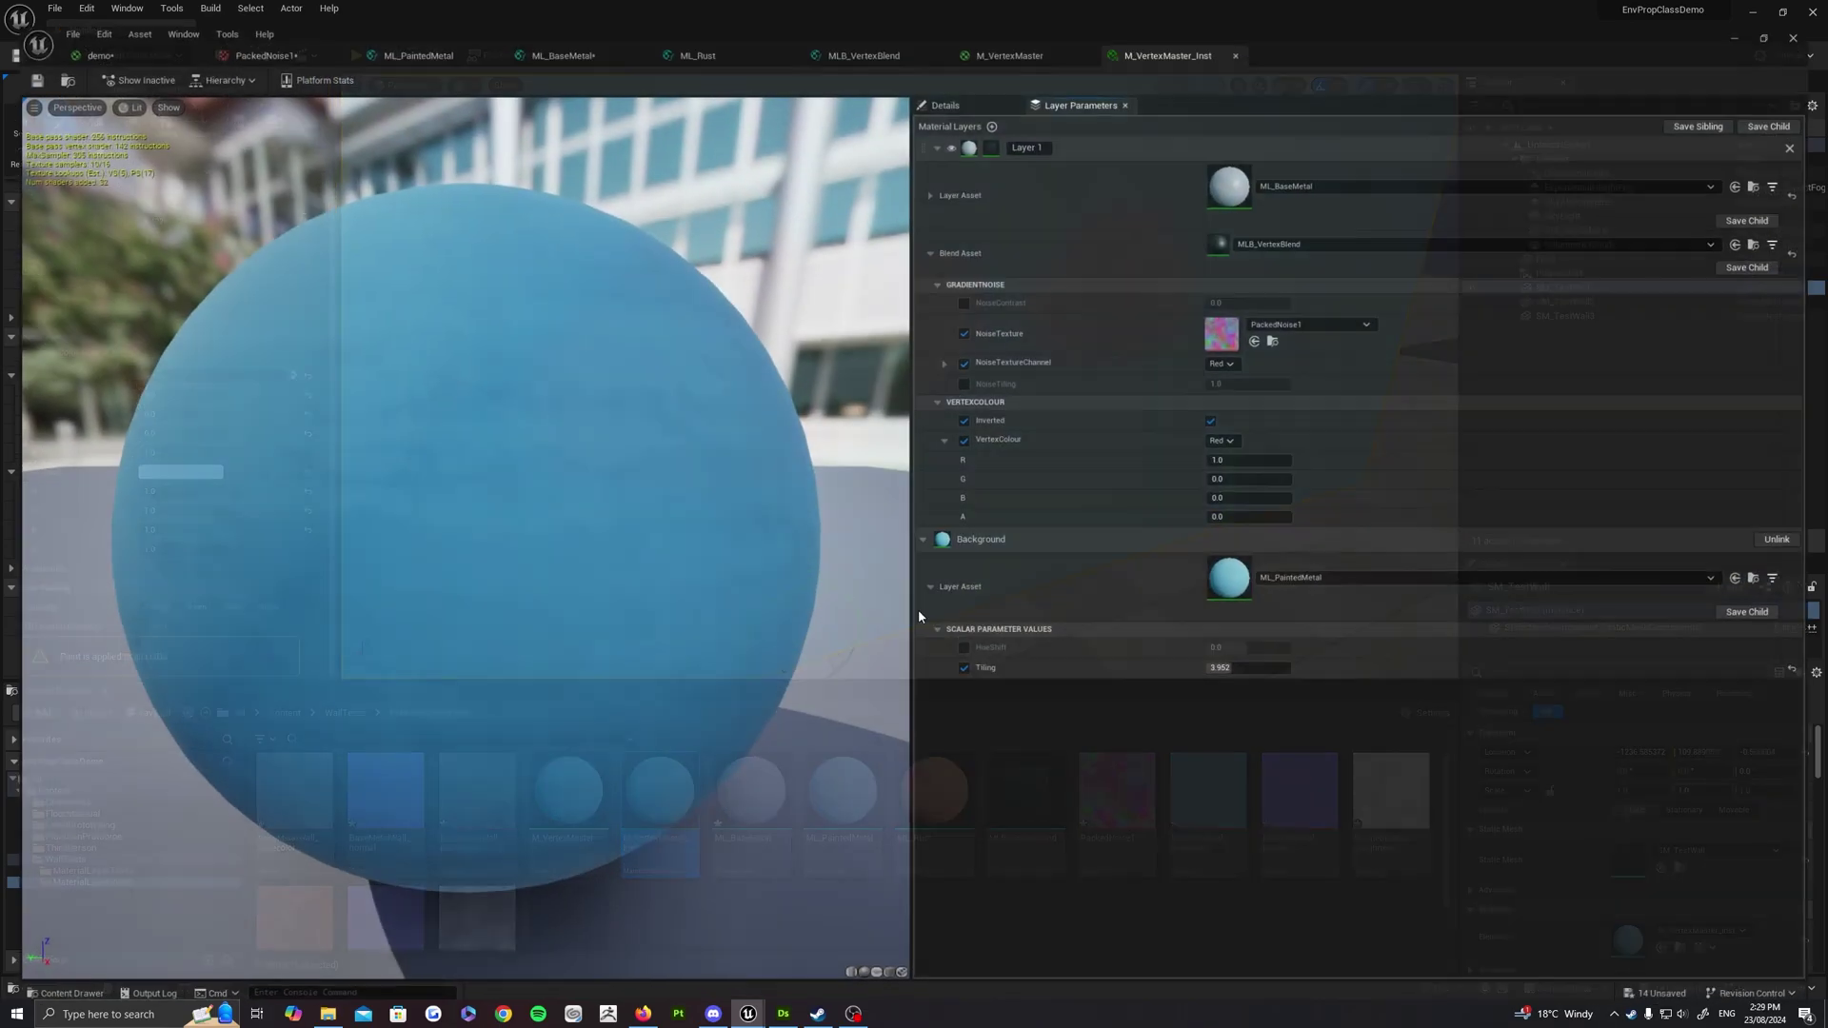
pyautogui.moveTo(1364, 16); pyautogui.dragTo(1350, 221)
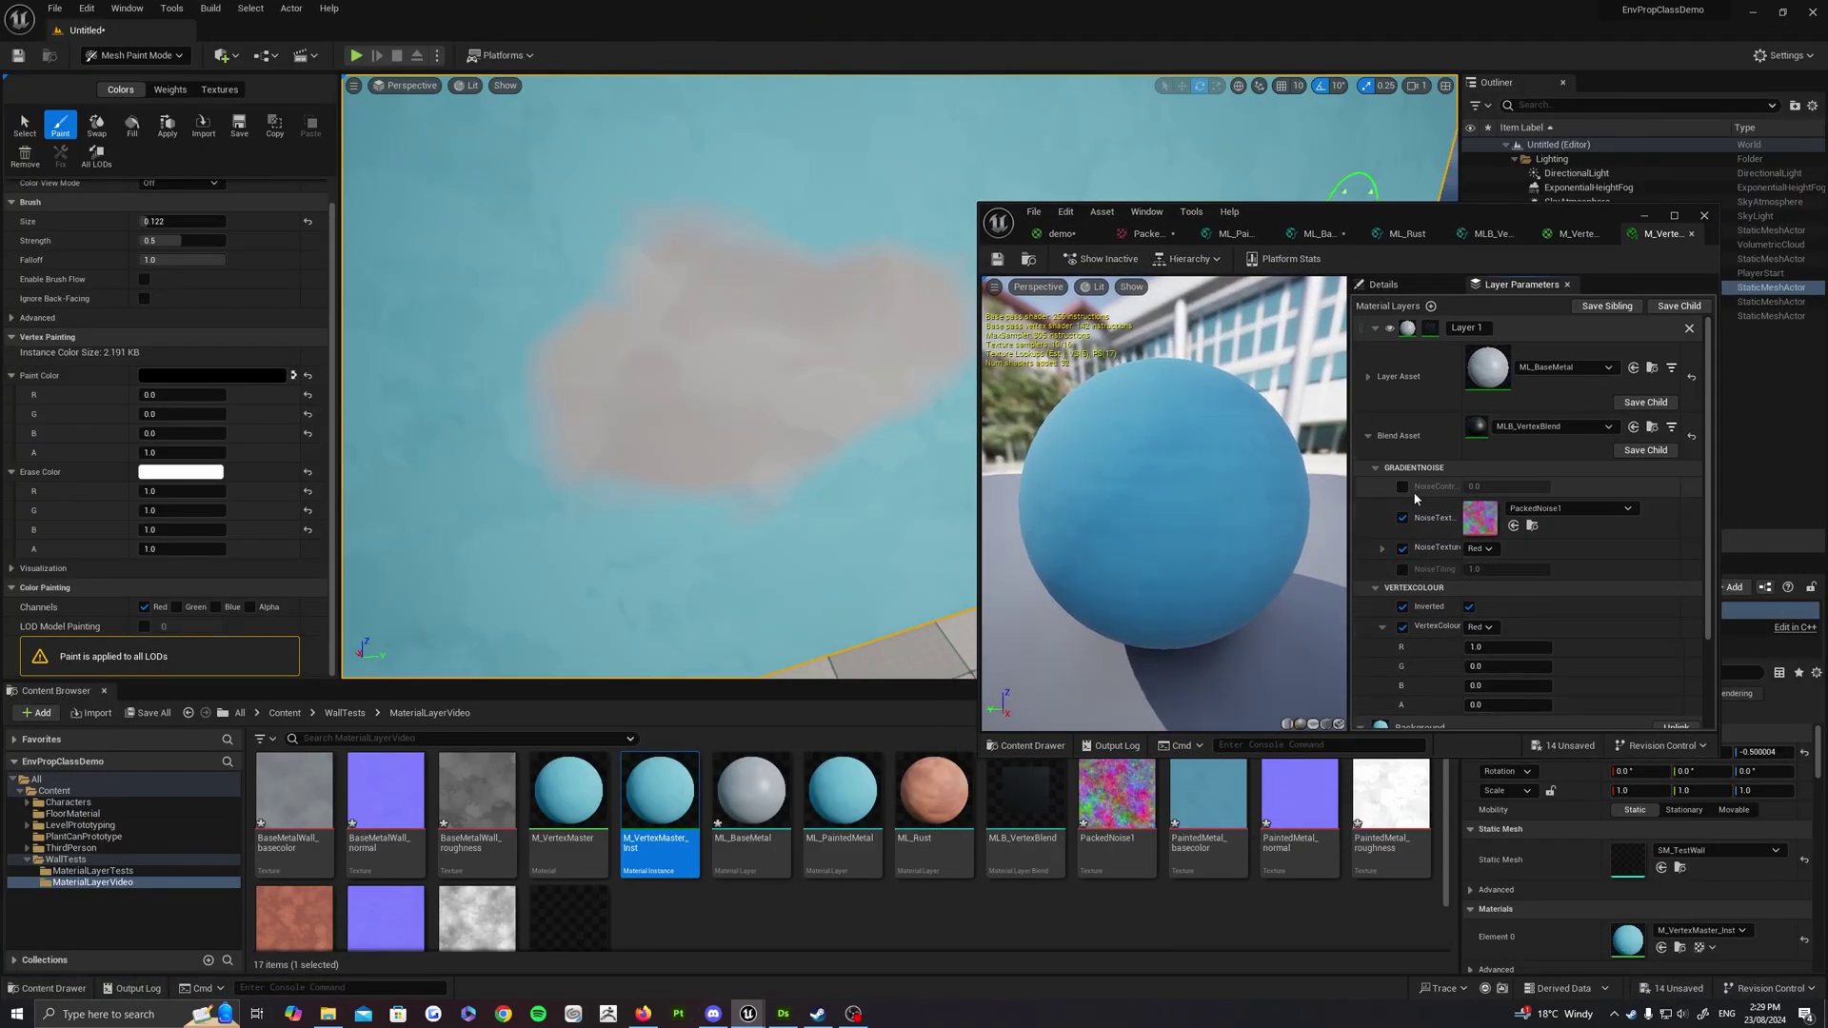
pyautogui.moveTo(1352, 492); pyautogui.dragTo(1269, 491)
pyautogui.click(1321, 487)
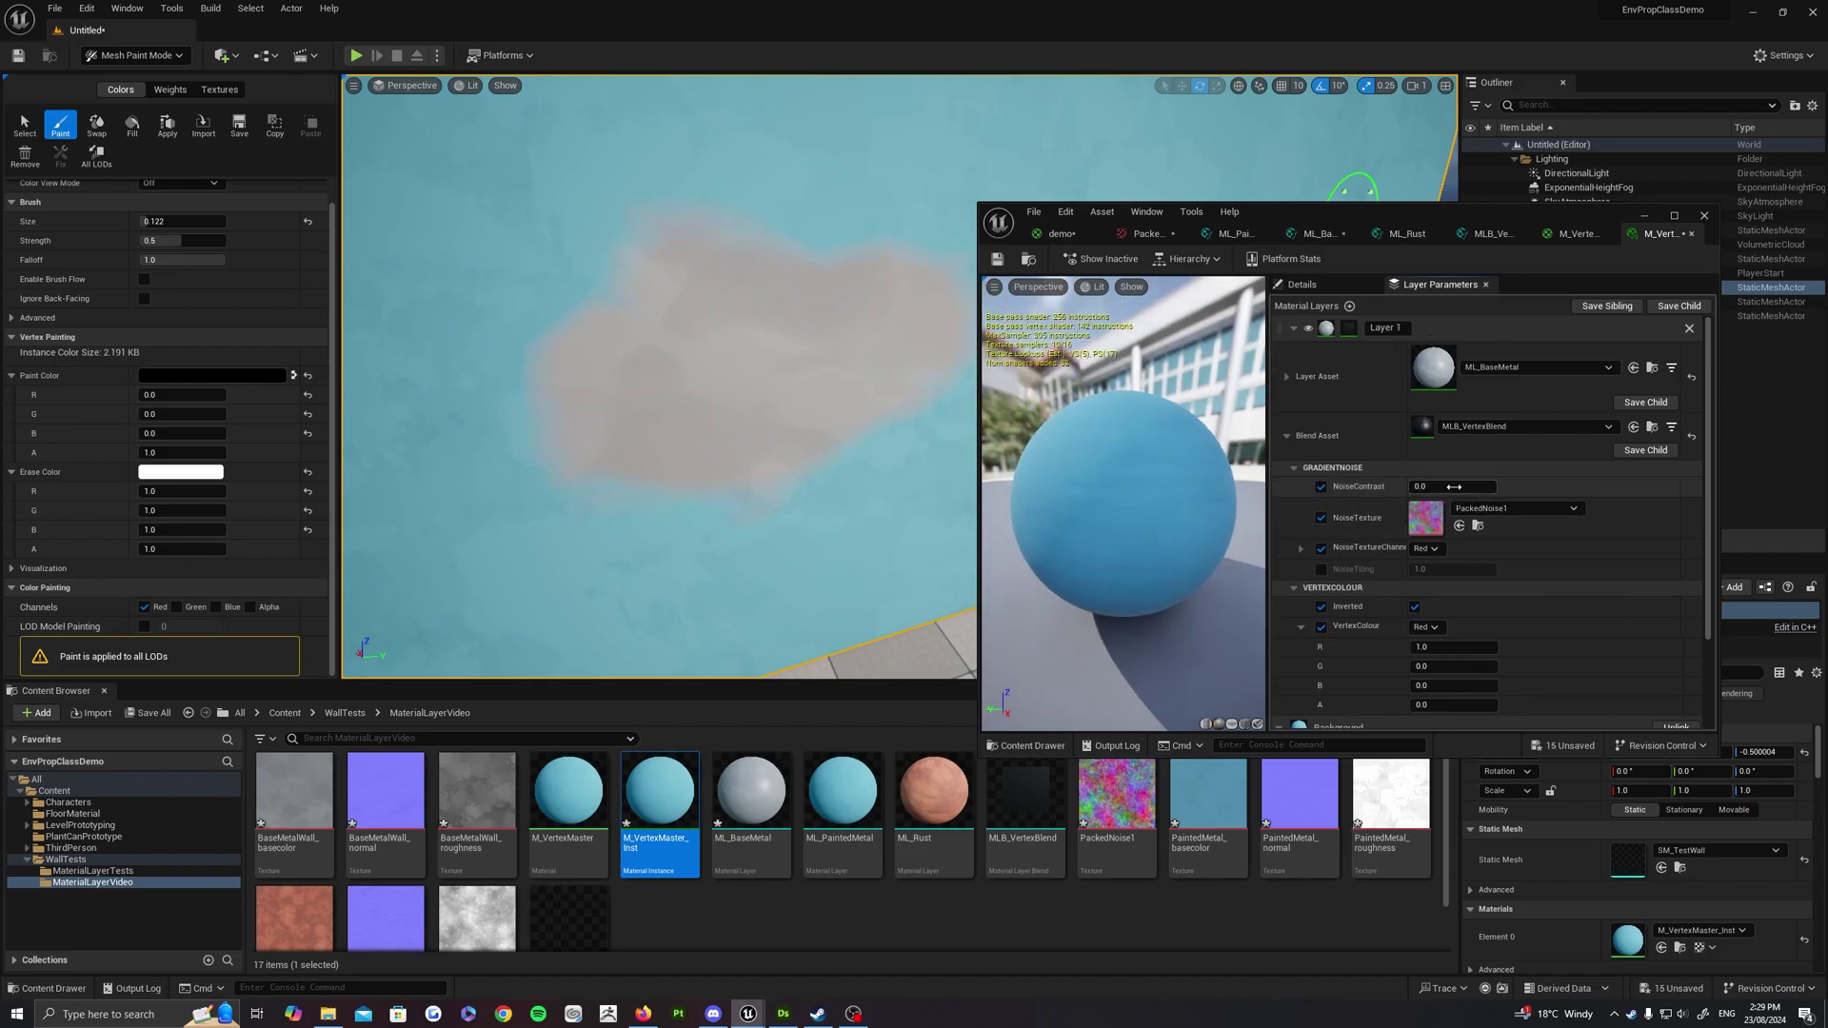
pyautogui.moveTo(960, 440); pyautogui.dragTo(989, 450, button='right')
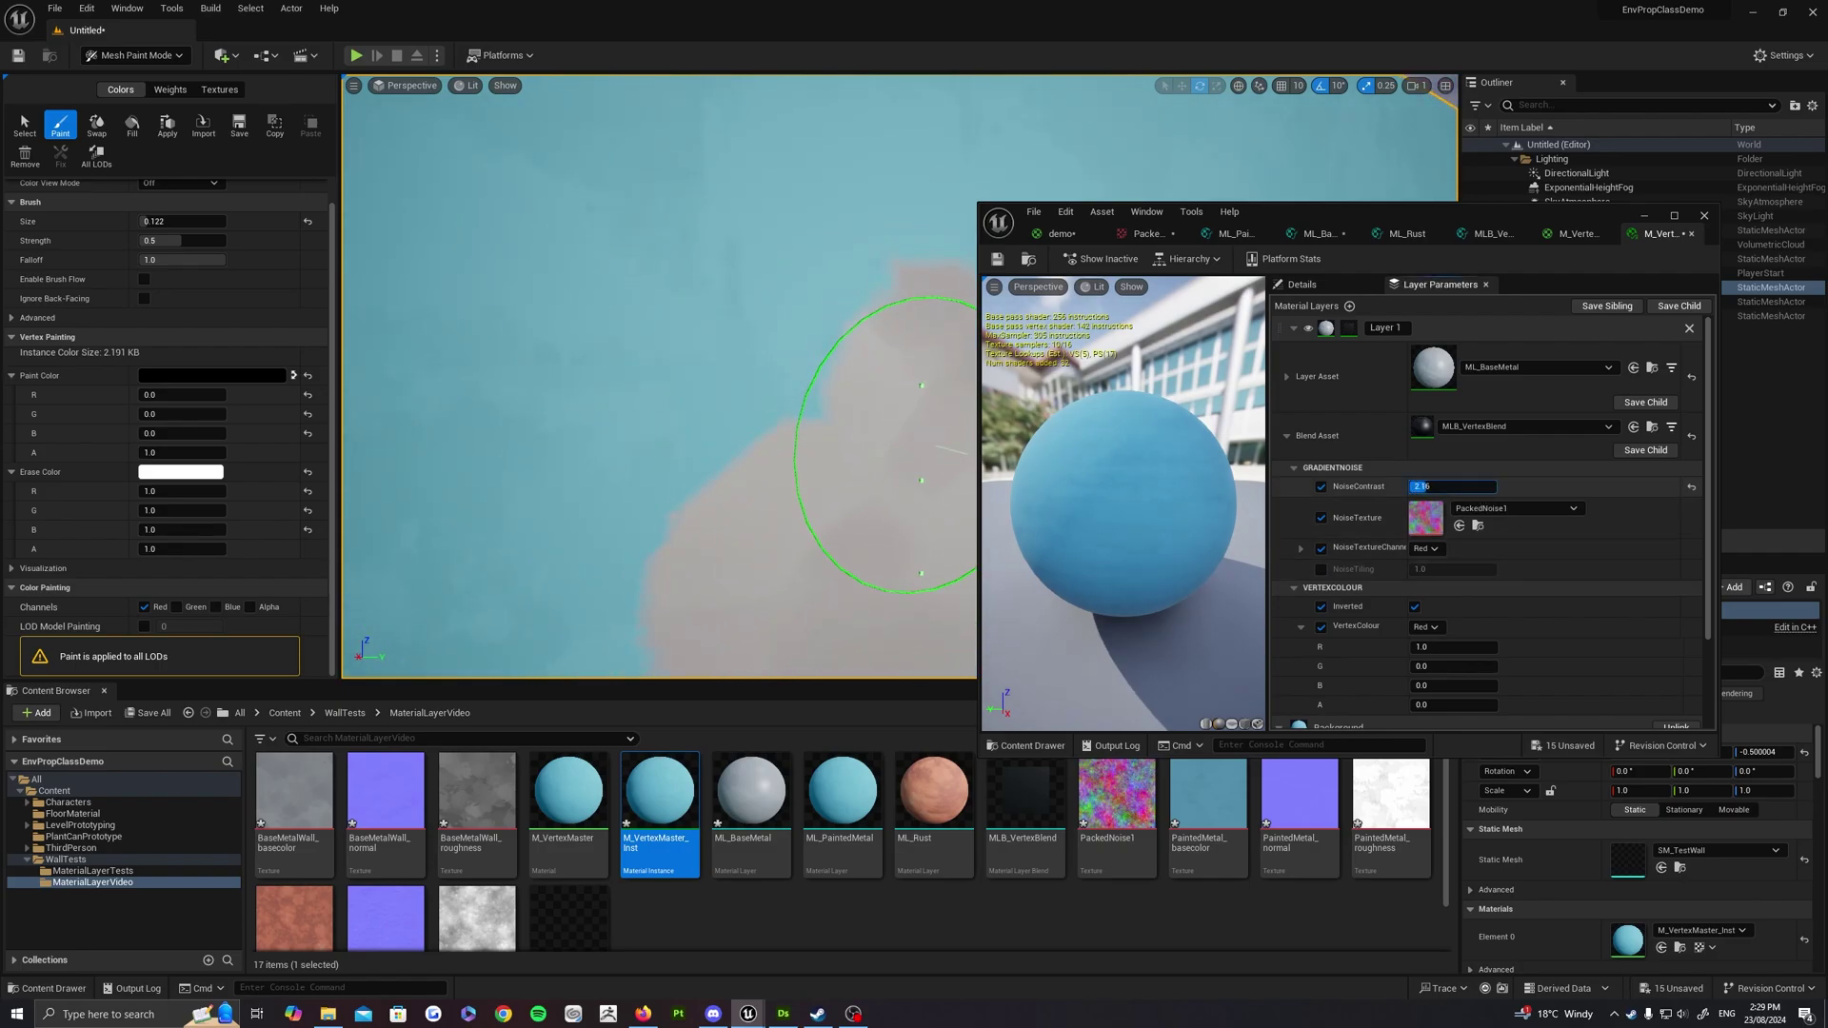
pyautogui.moveTo(521, 490); pyautogui.dragTo(562, 492, button='right')
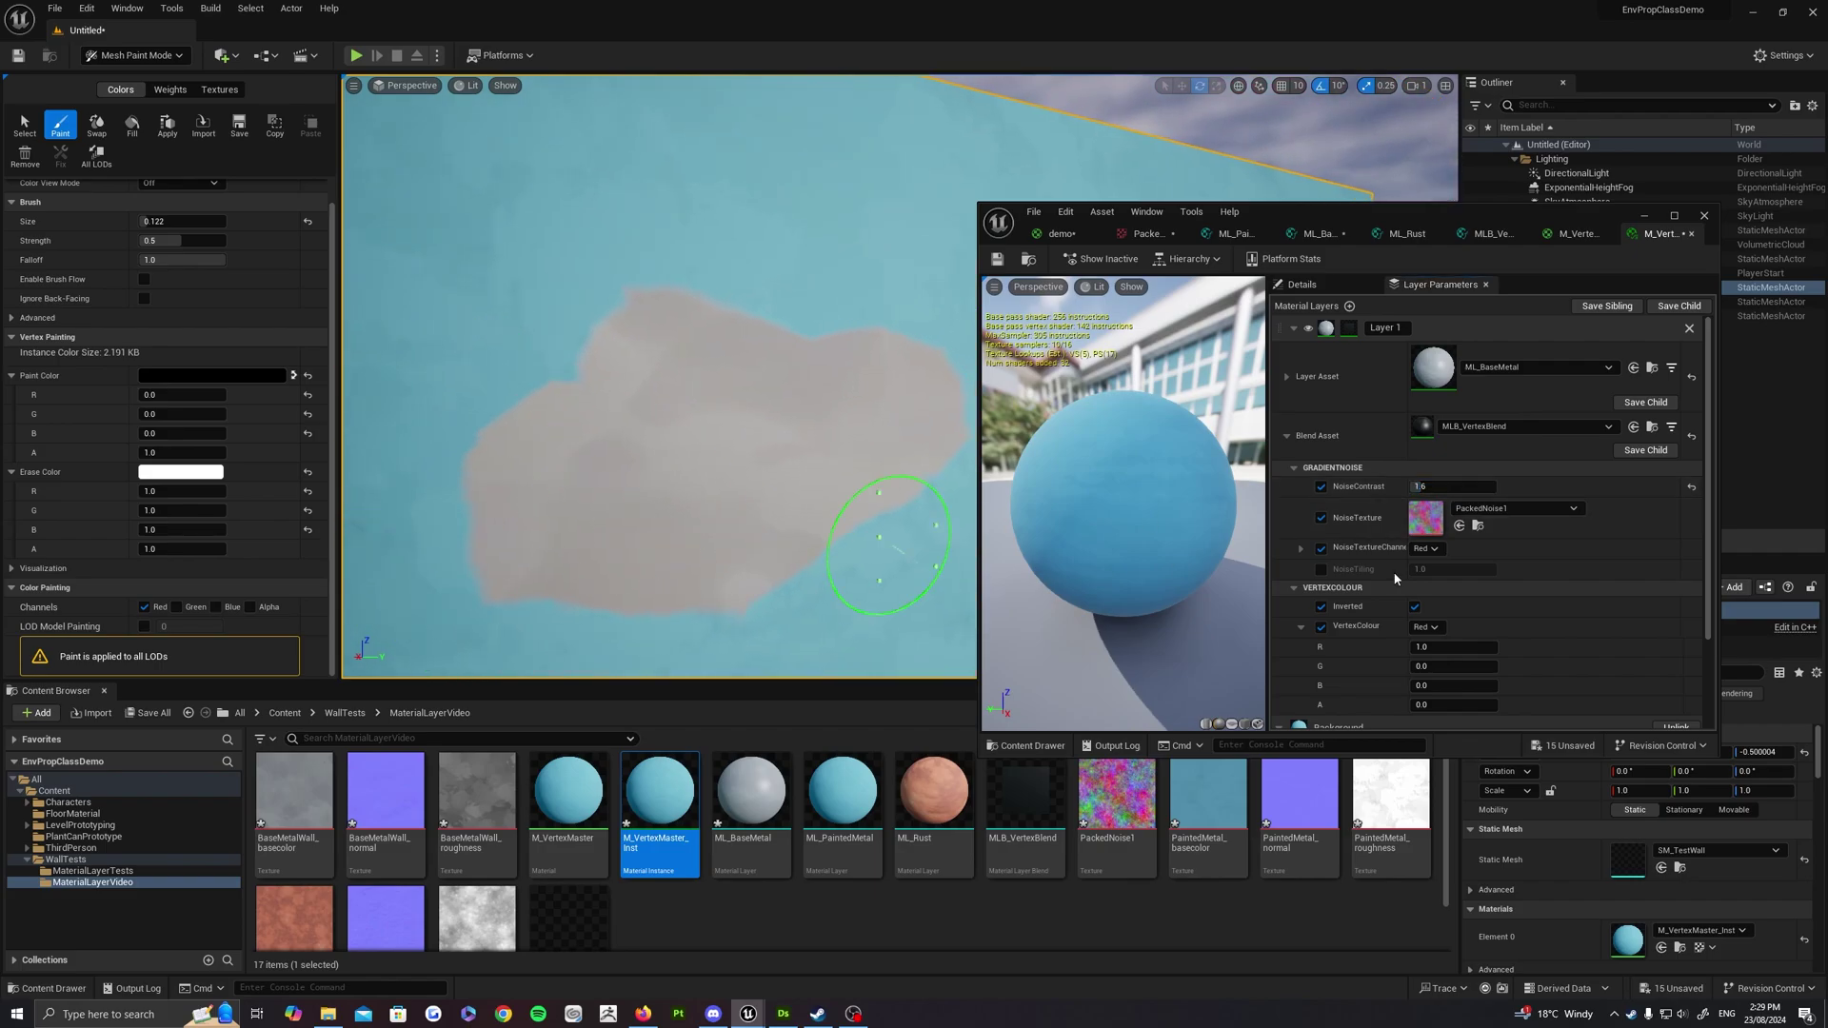
# Set Layer 1's NoiseTextureChannel to Blue and its NoiseTiling to about 3.088
pyautogui.moveTo(753, 477); pyautogui.dragTo(727, 518, button='right')
pyautogui.click(1441, 549)
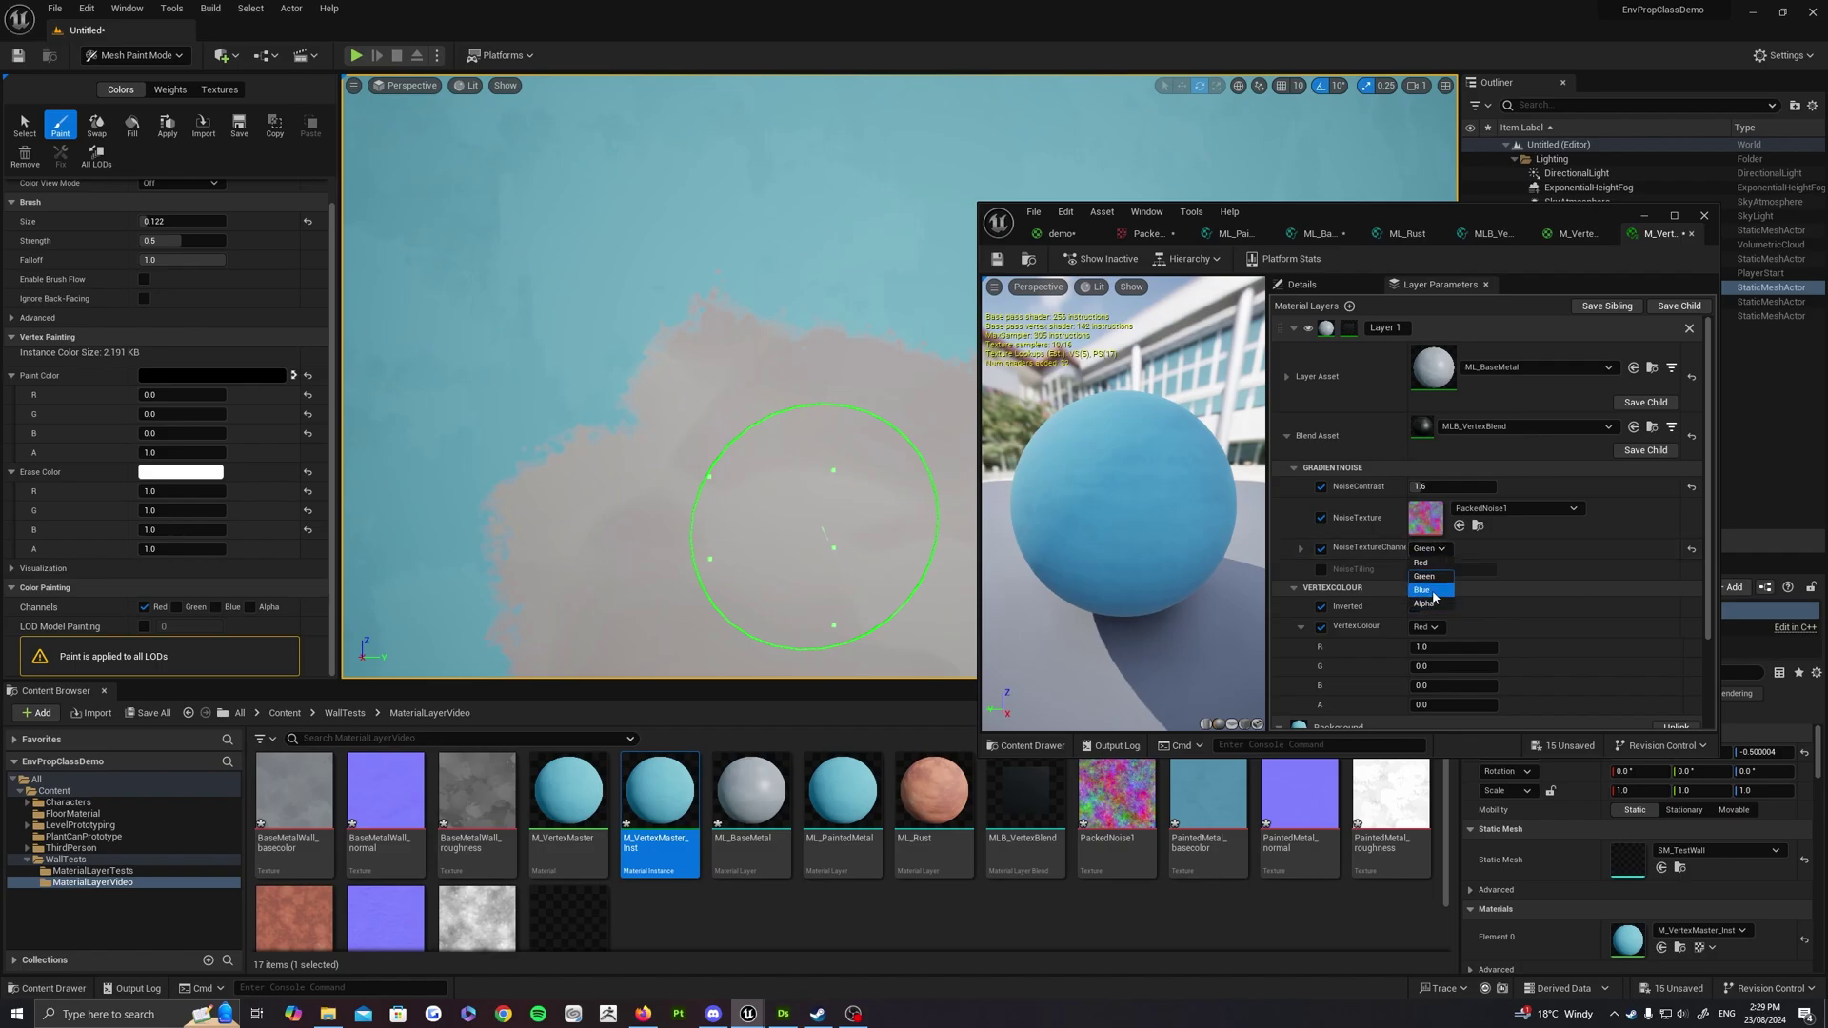
pyautogui.click(1428, 590)
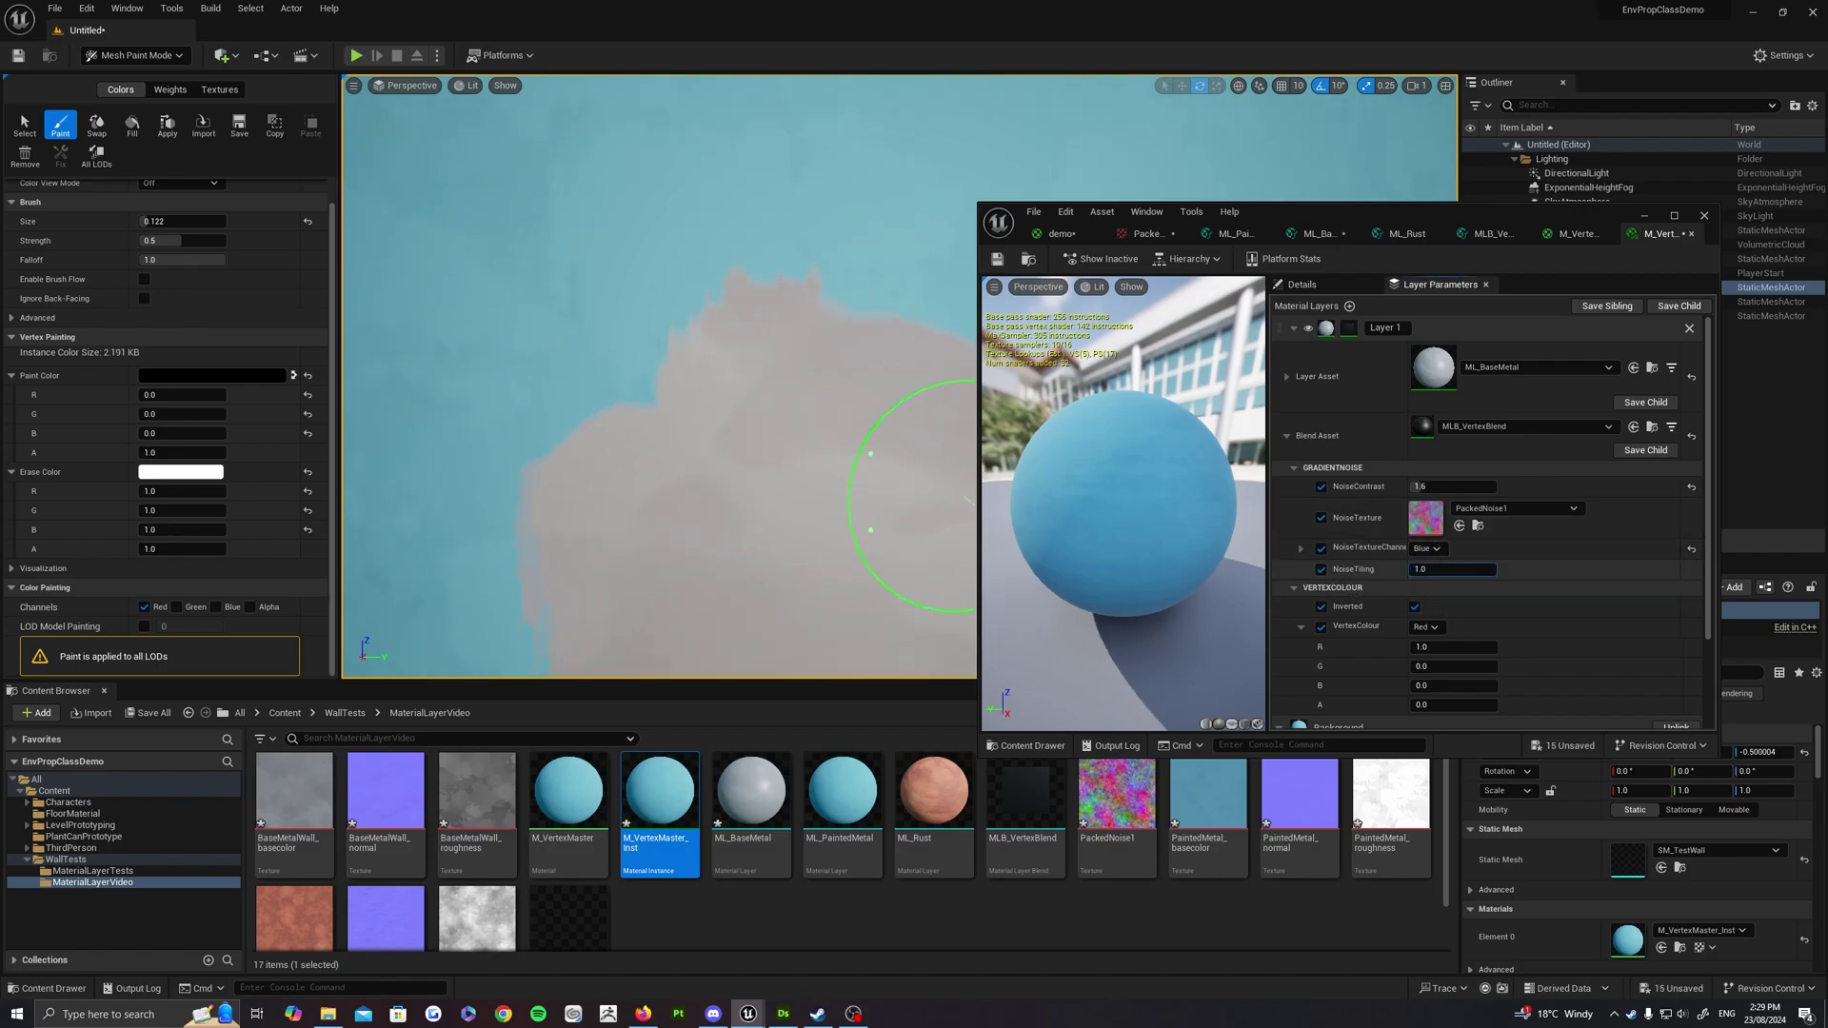
pyautogui.moveTo(1441, 570); pyautogui.dragTo(1431, 570)
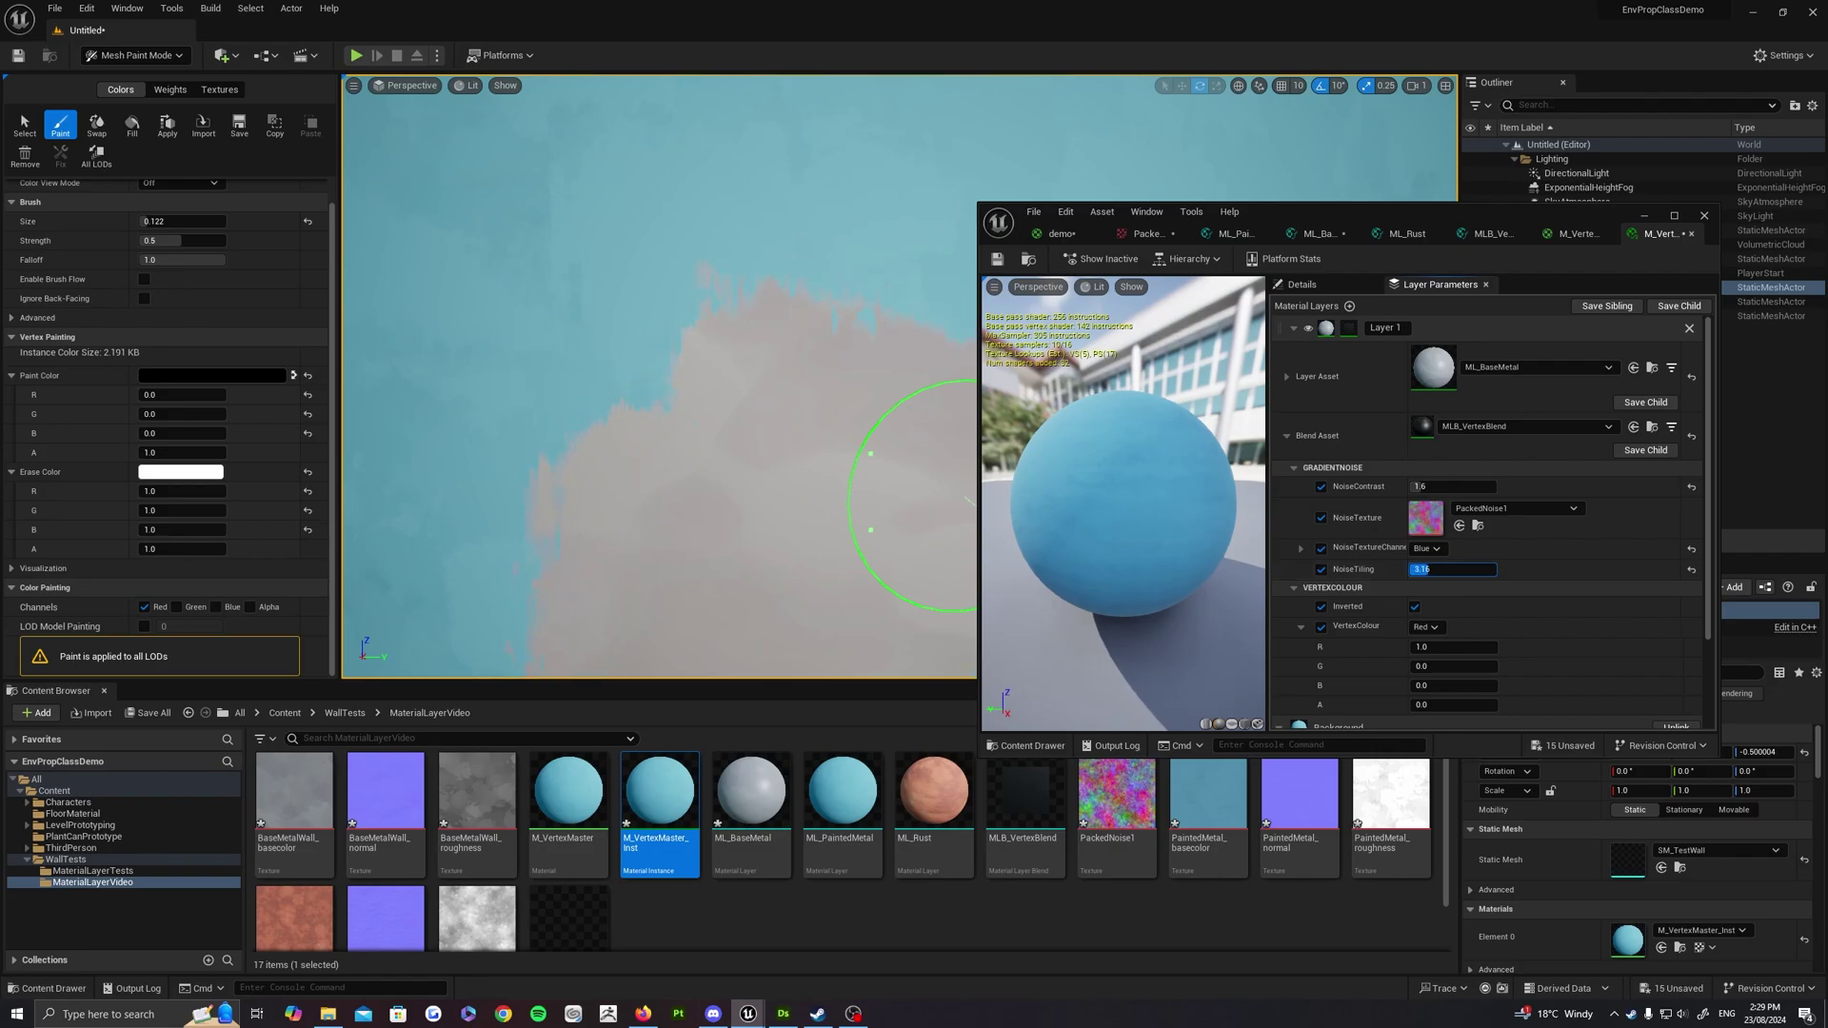
pyautogui.moveTo(721, 466); pyautogui.dragTo(702, 496, button='right')
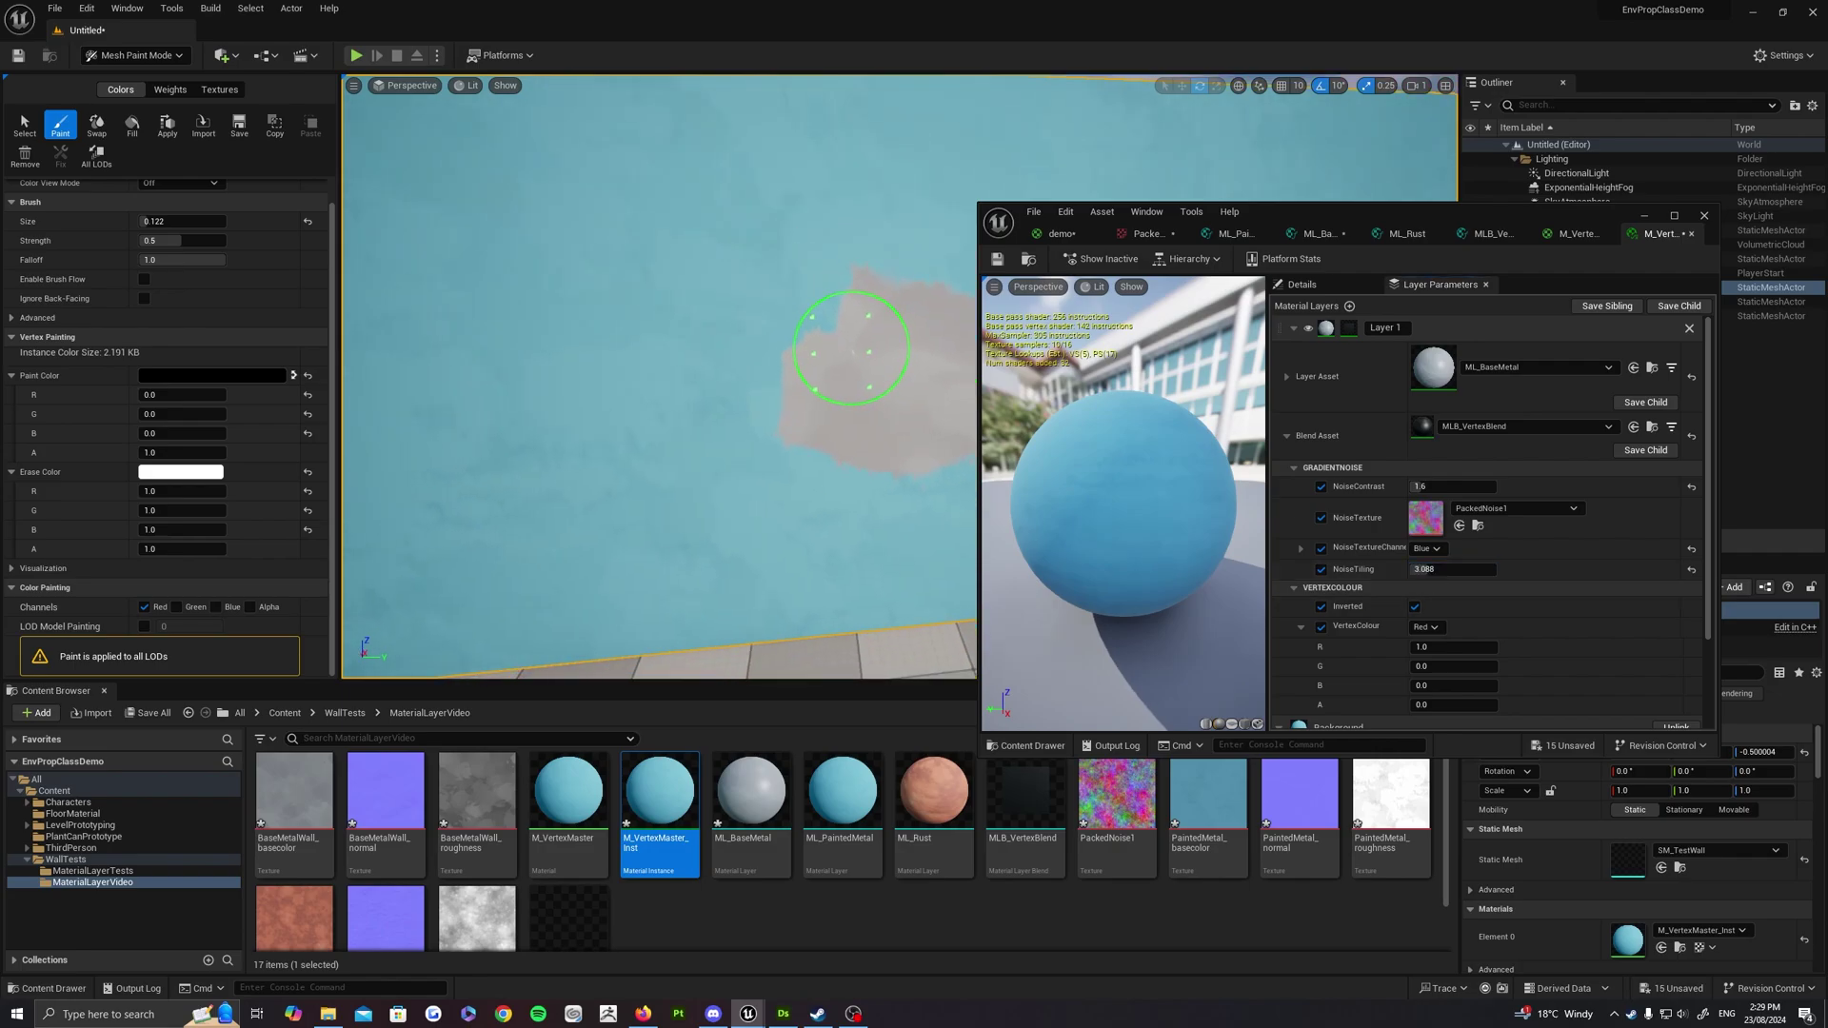
# Turn off the Inverted value for Layer 1's vertex colour and paint white over parts of the painted patch on the wall
pyautogui.moveTo(857, 314); pyautogui.dragTo(862, 238, button='right')
pyautogui.click(1417, 610)
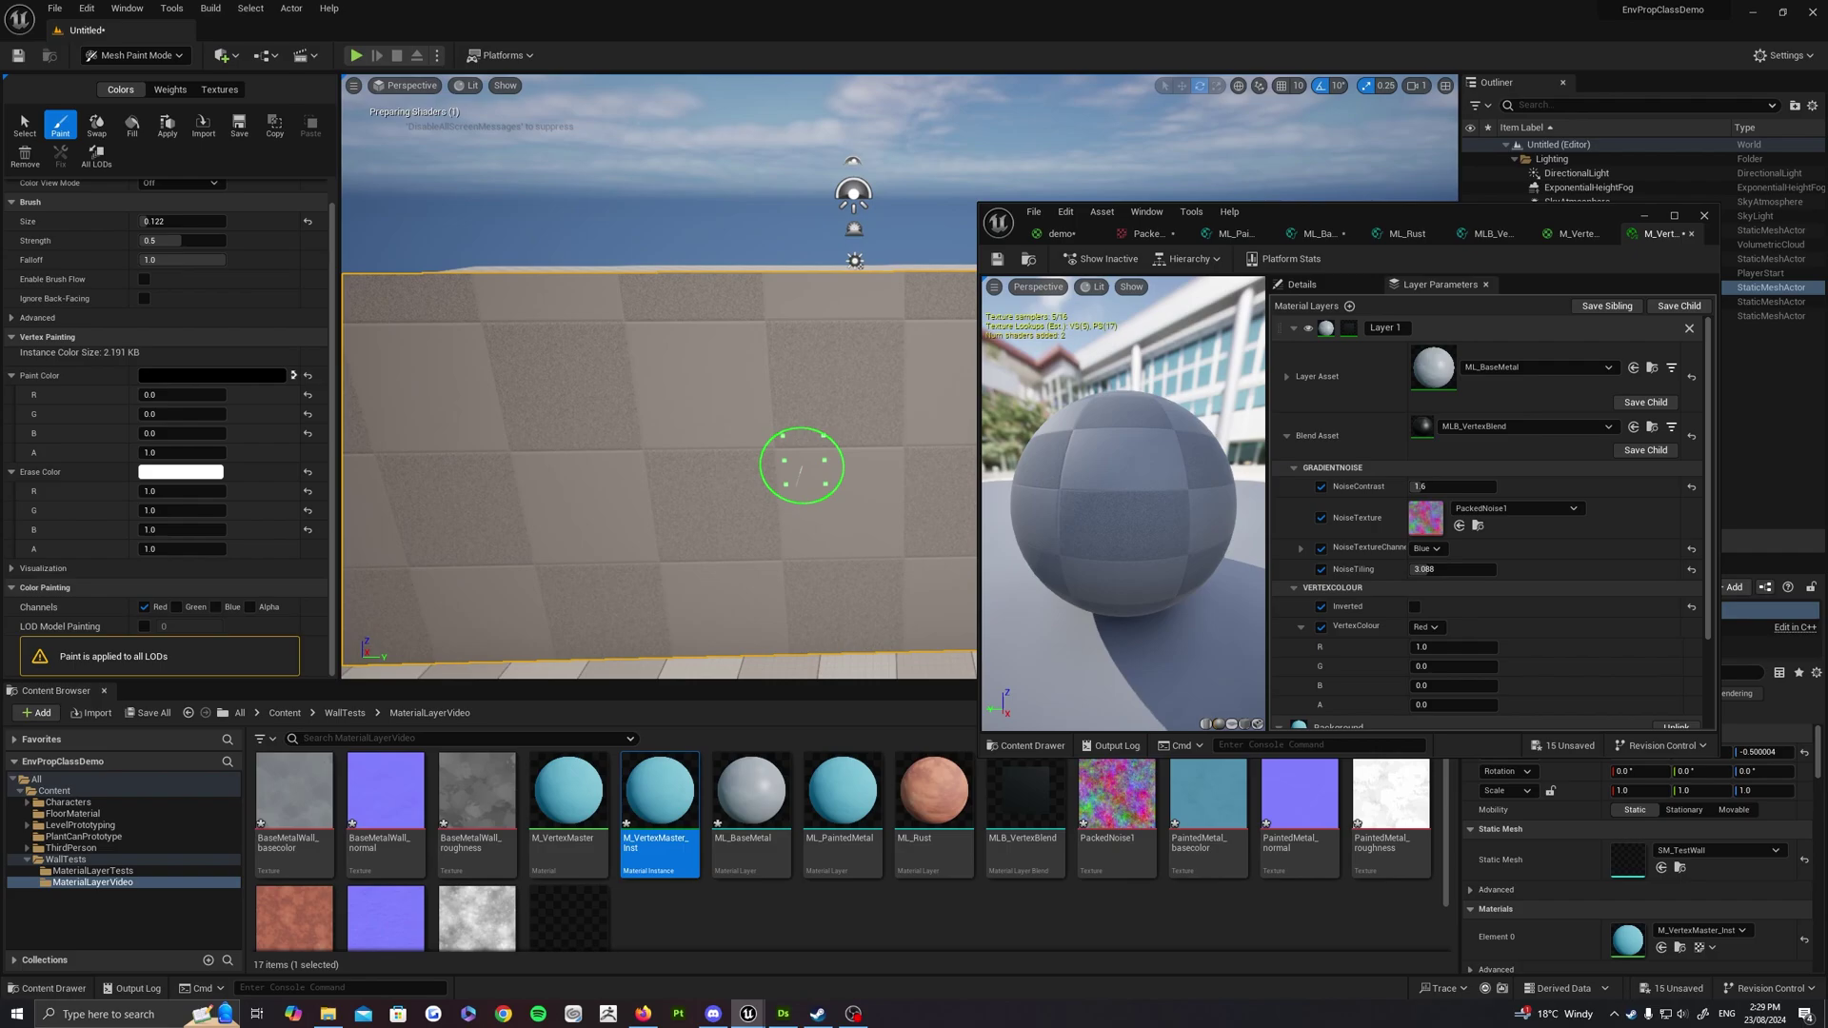
pyautogui.moveTo(800, 460)
pyautogui.mouseDown(button='right')
pyautogui.moveTo(836, 311)
pyautogui.moveTo(709, 285)
pyautogui.moveTo(771, 306)
pyautogui.moveTo(856, 228)
pyautogui.mouseUp(button='right')
pyautogui.press('x')
pyautogui.moveTo(466, 324)
pyautogui.mouseDown(button='right')
pyautogui.moveTo(645, 318)
pyautogui.moveTo(686, 294)
pyautogui.moveTo(740, 335)
pyautogui.mouseUp(button='right')
pyautogui.moveTo(870, 350)
pyautogui.mouseDown()
pyautogui.moveTo(828, 324)
pyautogui.moveTo(724, 409)
pyautogui.moveTo(906, 287)
pyautogui.mouseUp()
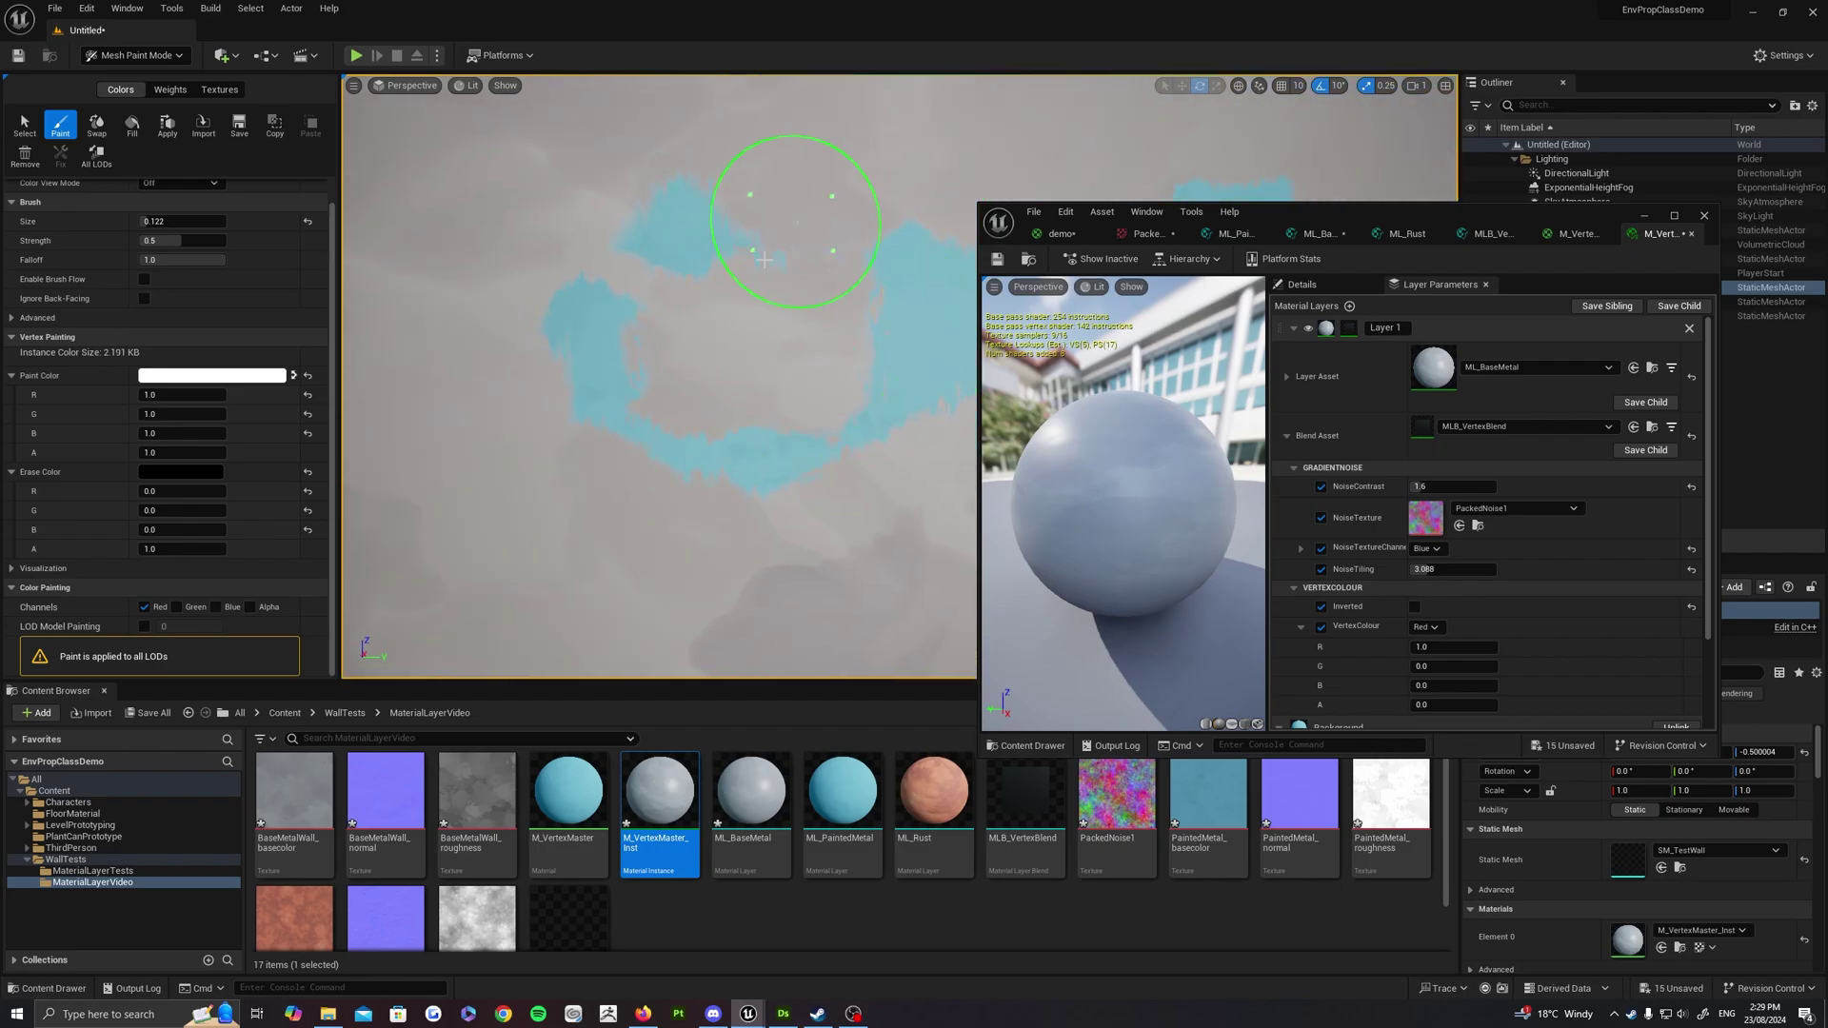
pyautogui.press('s')
pyautogui.moveTo(778, 352); pyautogui.dragTo(792, 358, button='right')
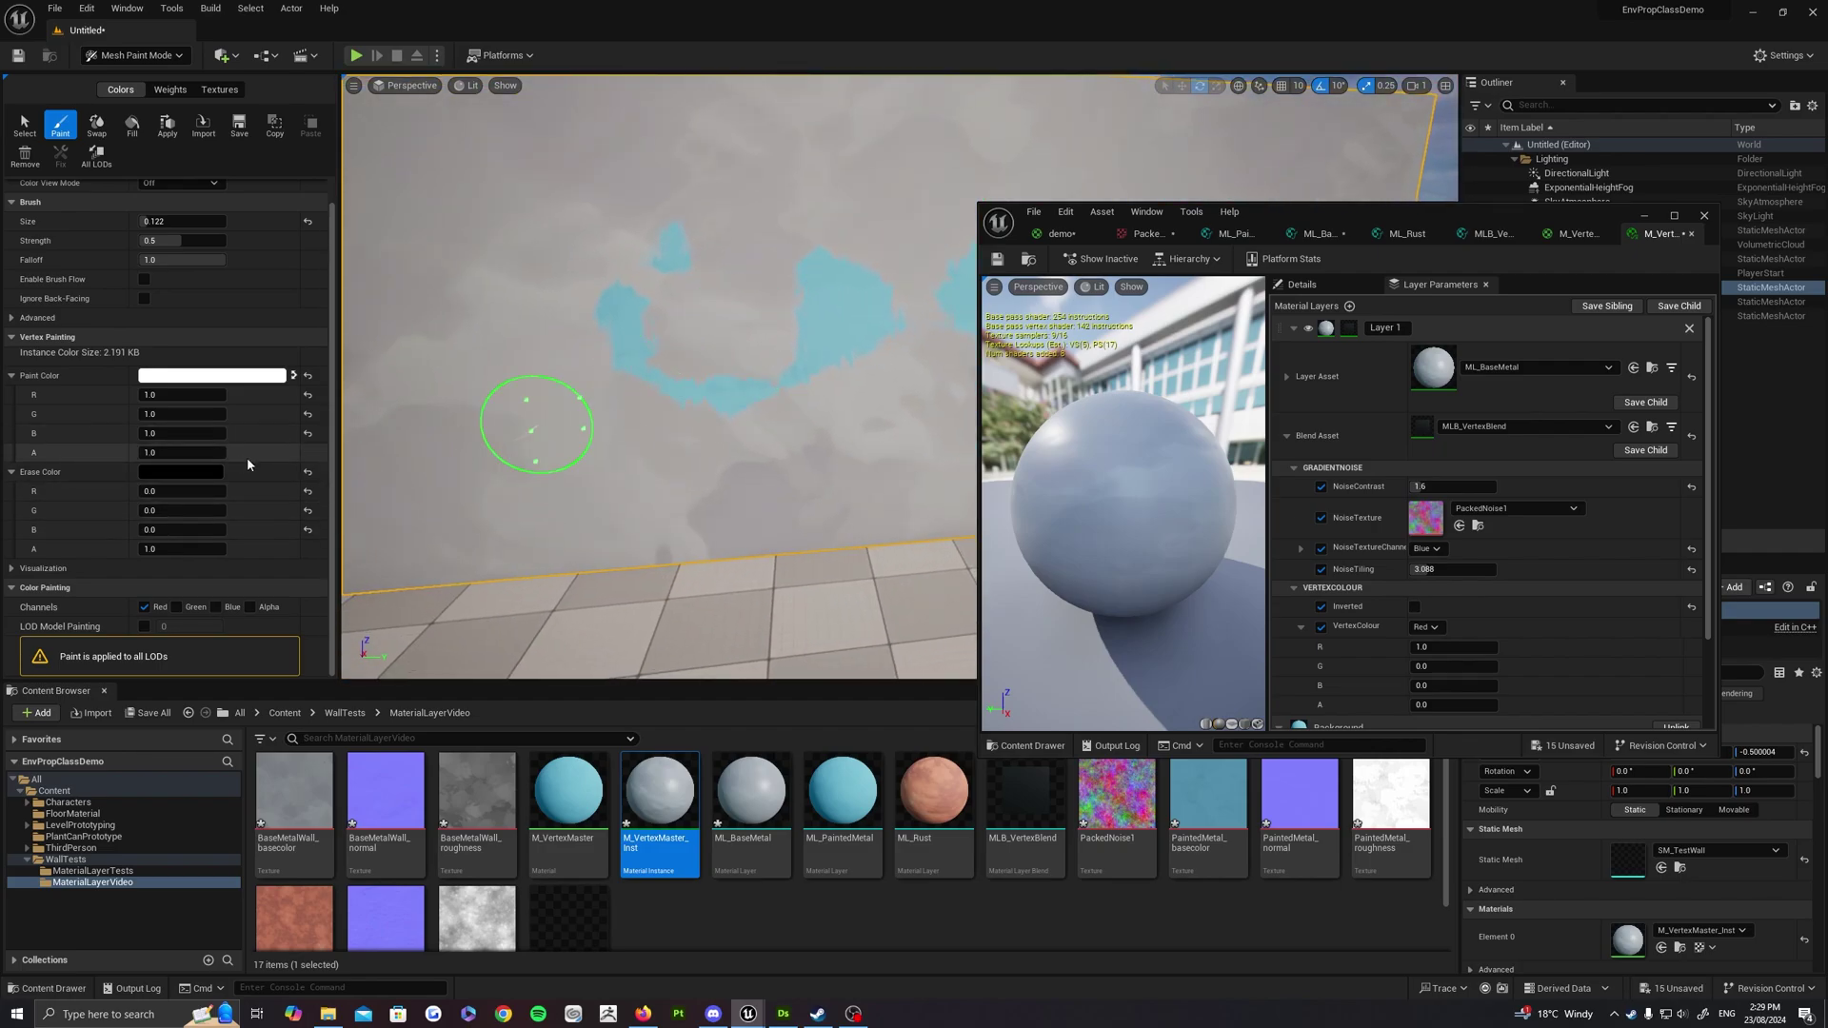
# Turn Layer 1's Inverted value back on and inspect the blend on the wall
pyautogui.click(1417, 607)
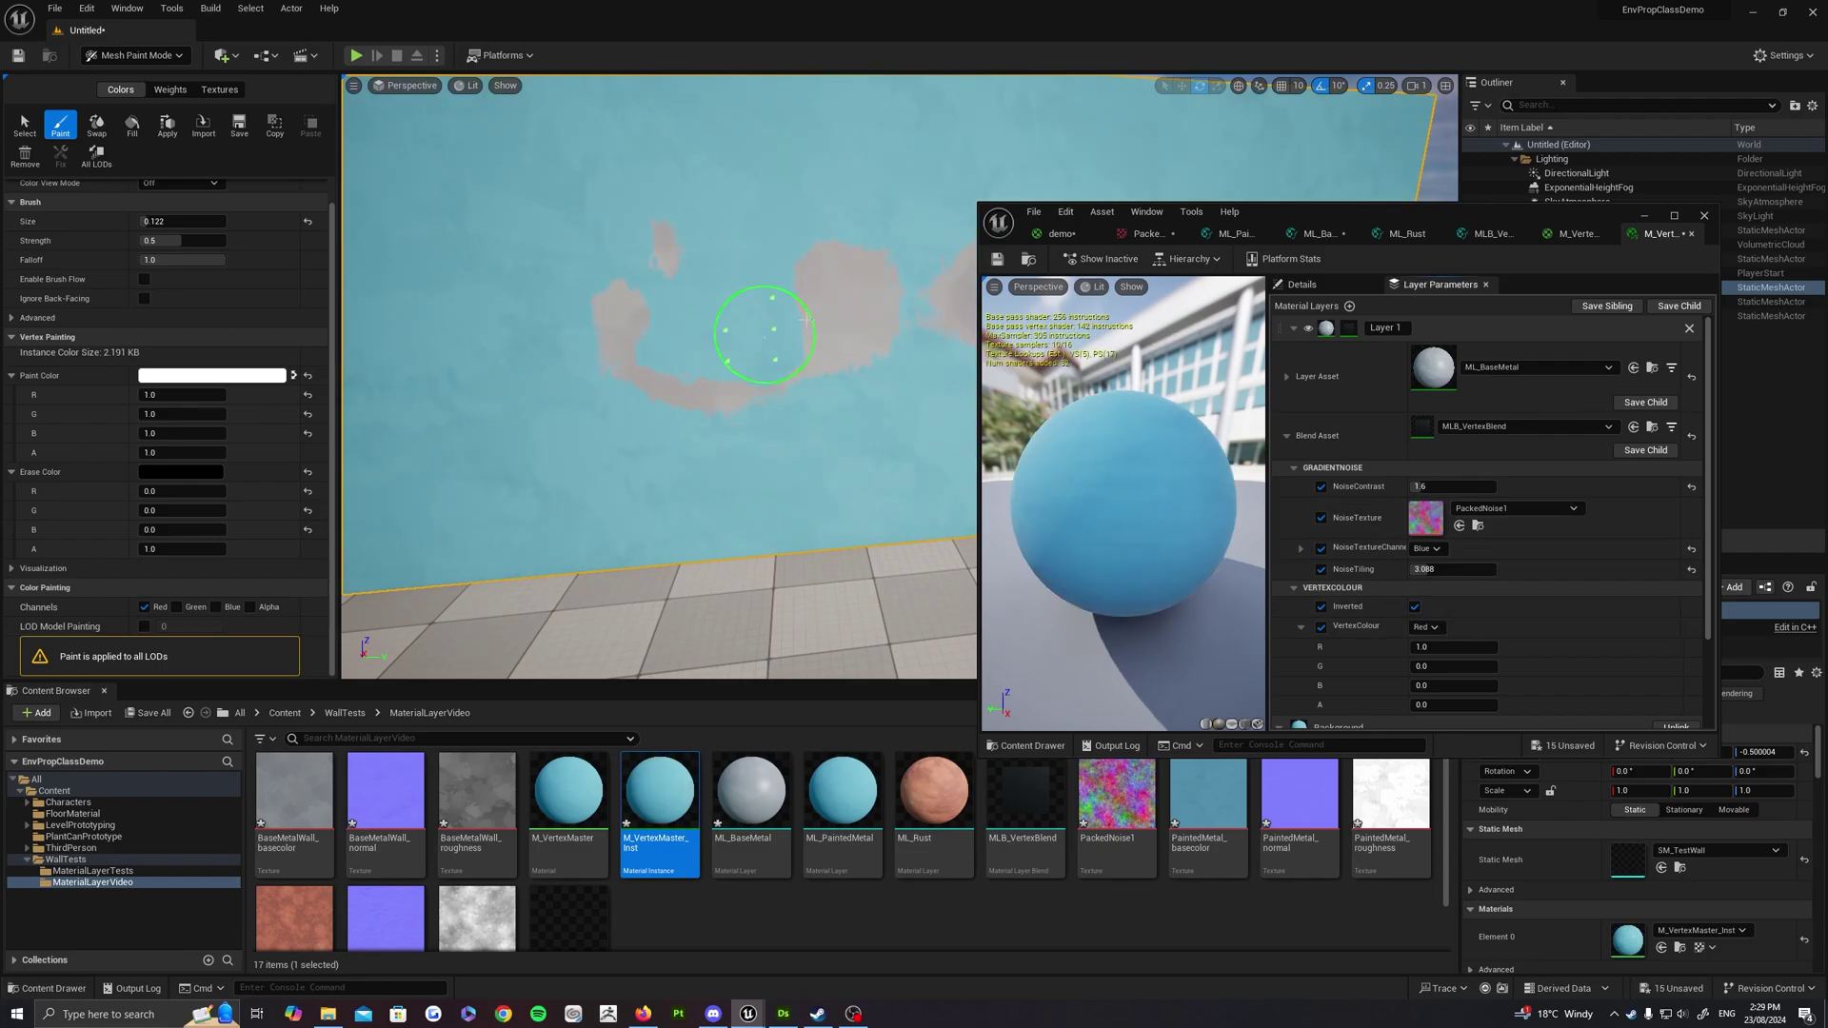
pyautogui.press('s')
pyautogui.moveTo(760, 327); pyautogui.dragTo(875, 331, button='right')
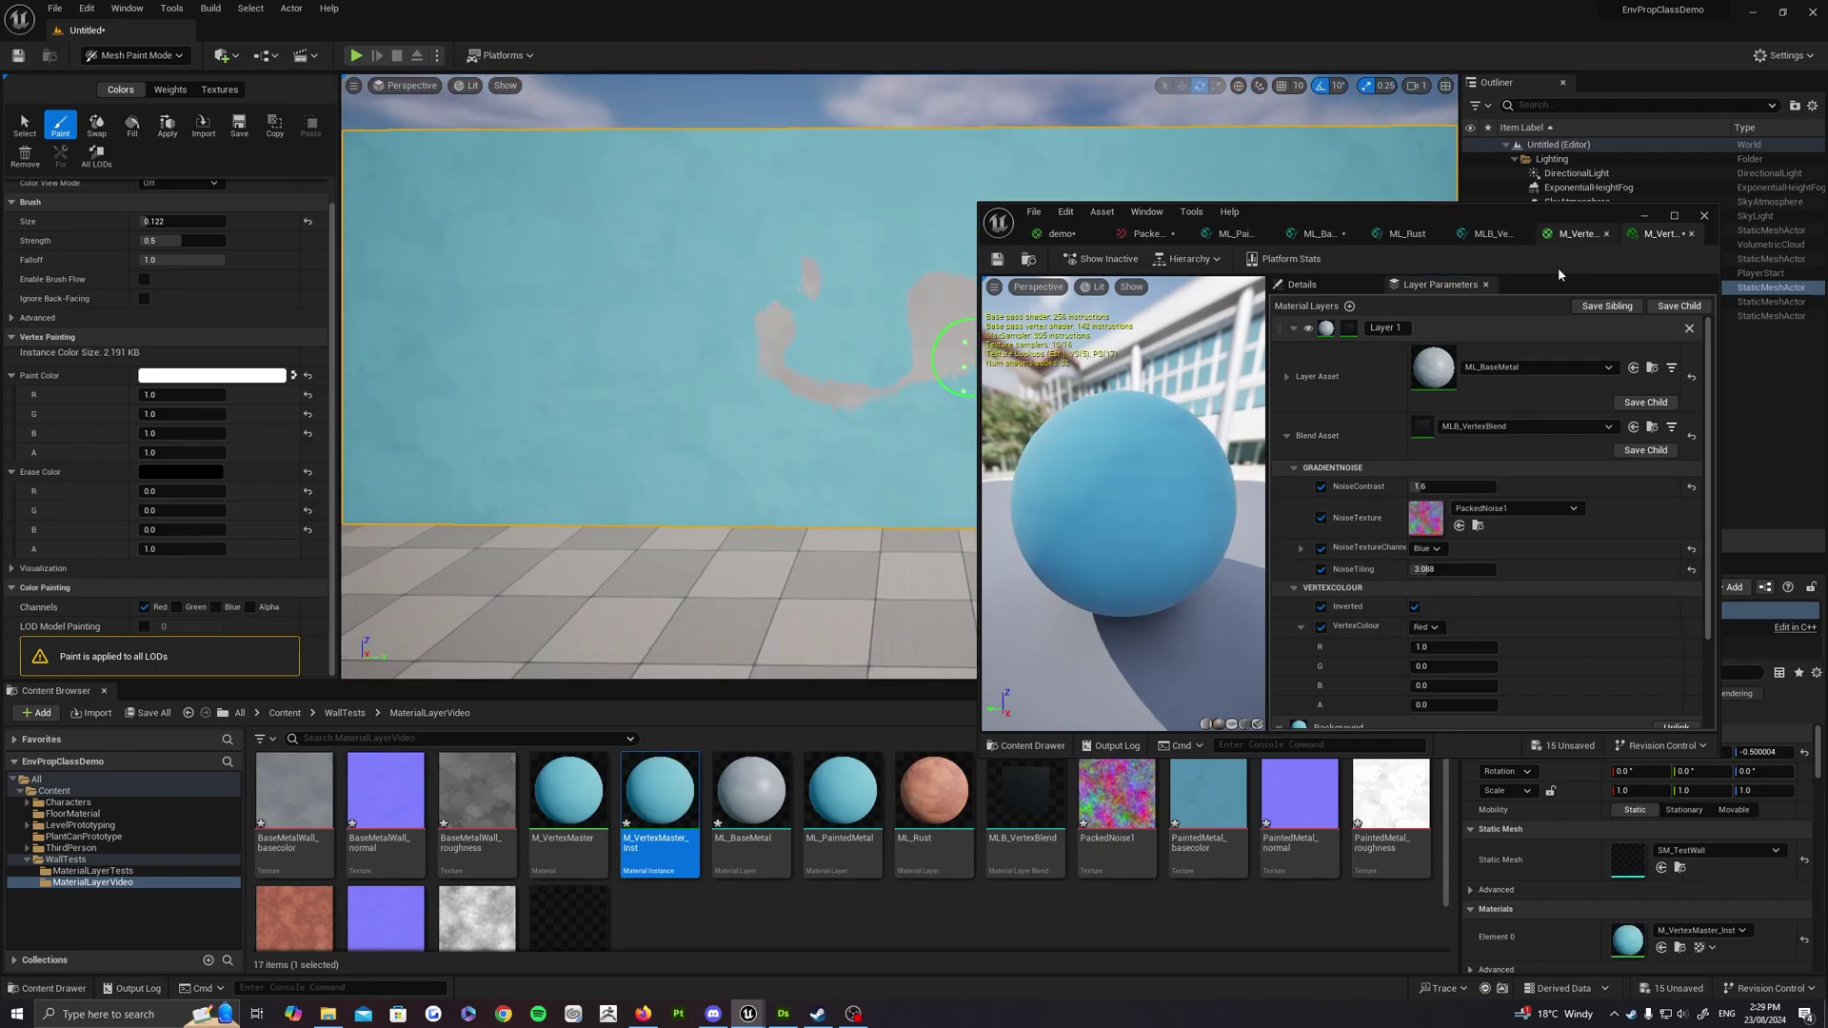
# Maximize the instance editor, add a second material layer above Layer 1 and assign the ML_Rust layer asset to it
pyautogui.click(1675, 217)
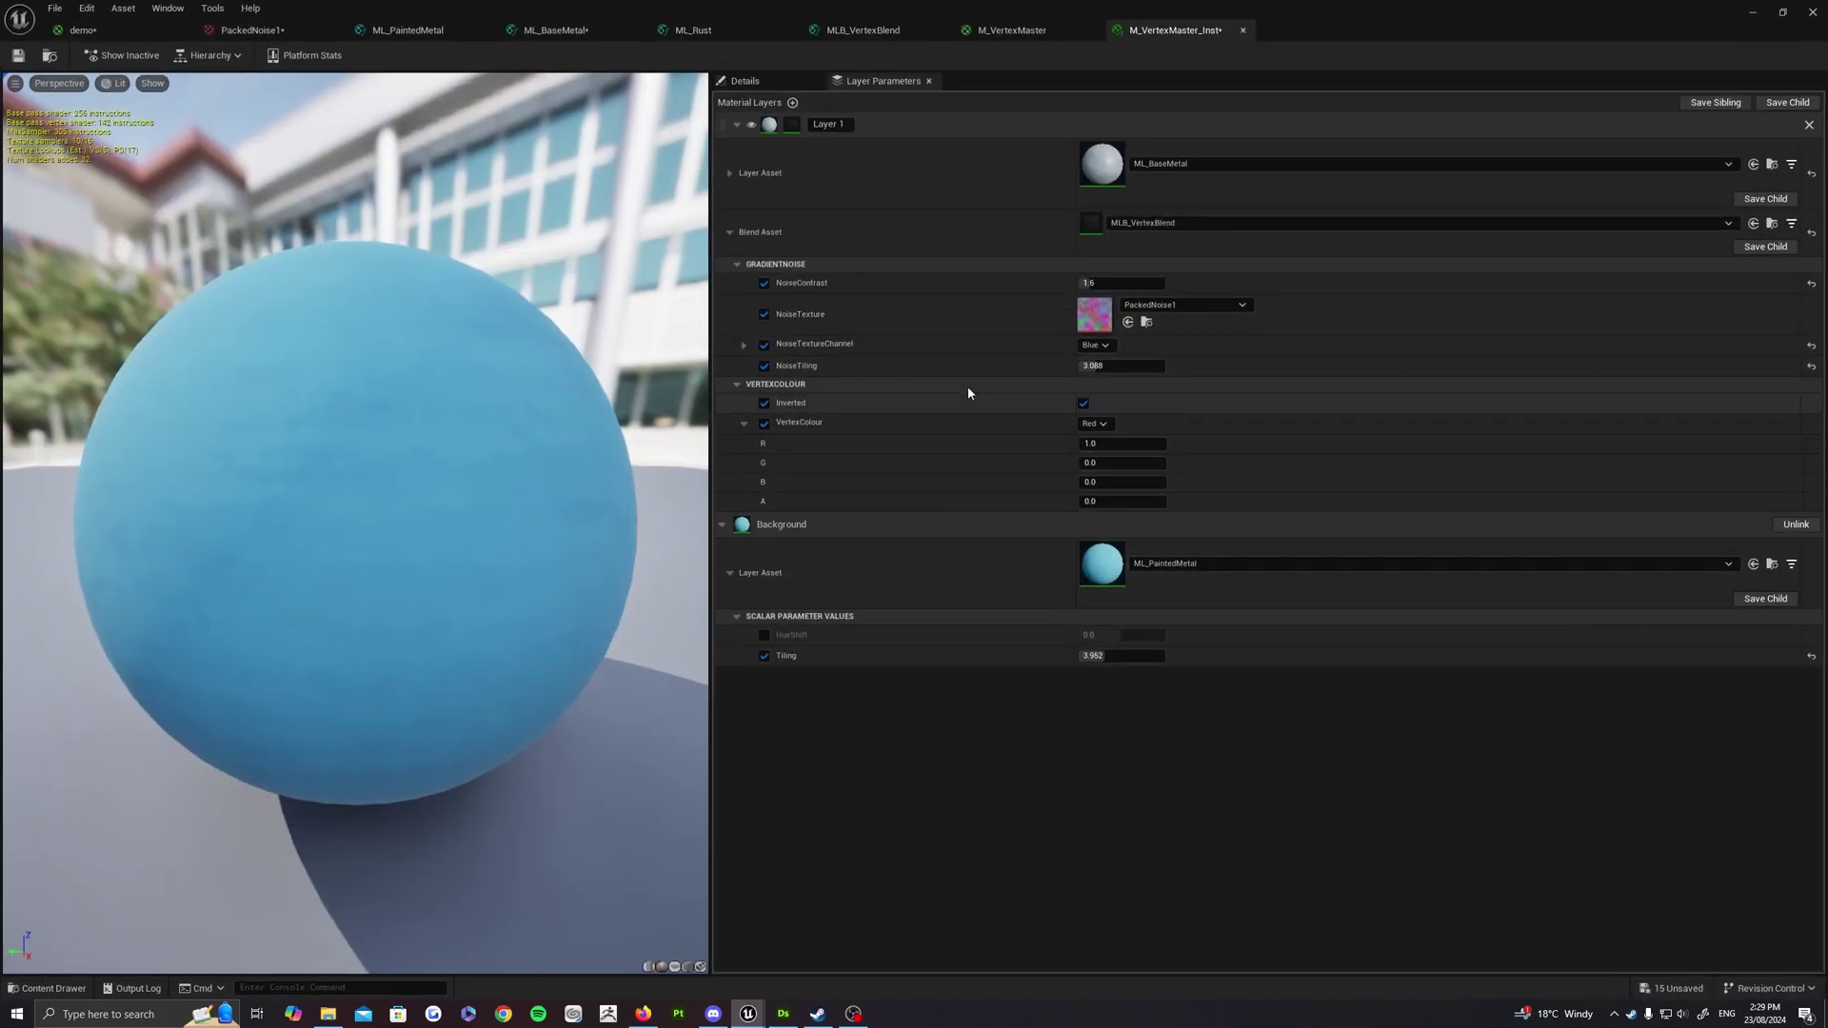
pyautogui.click(737, 124)
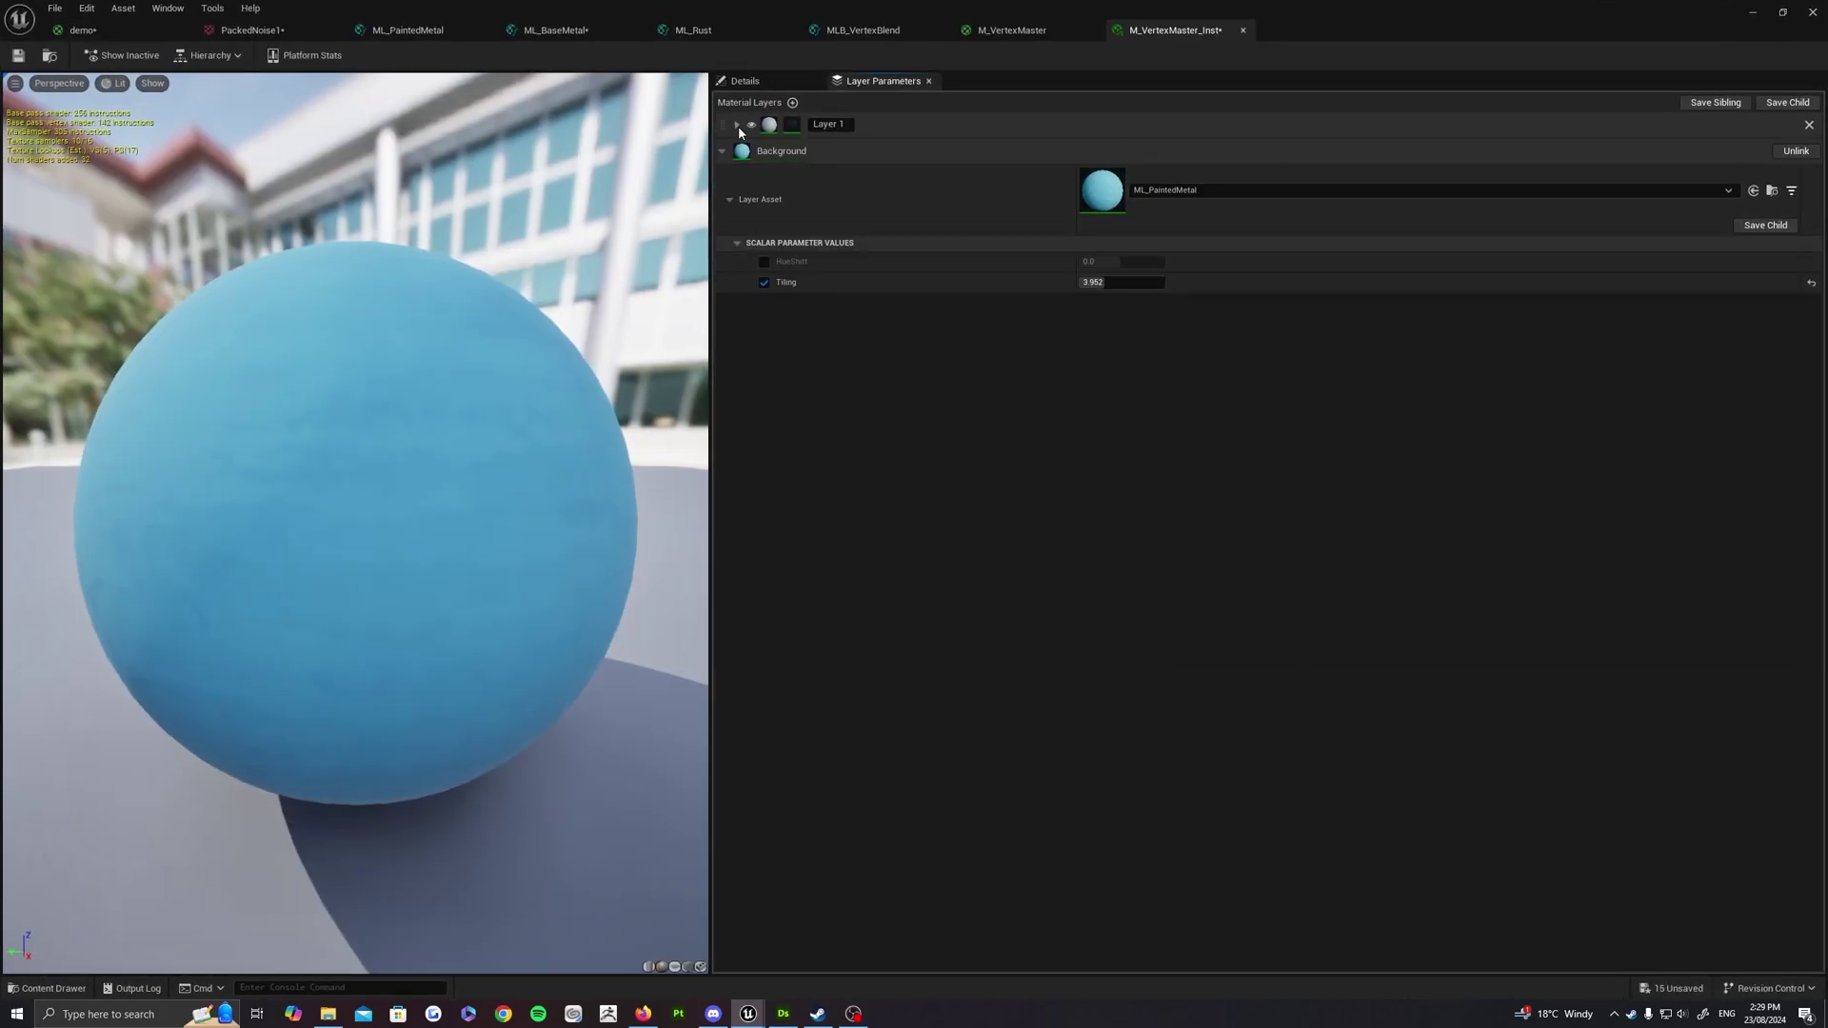
pyautogui.click(736, 126)
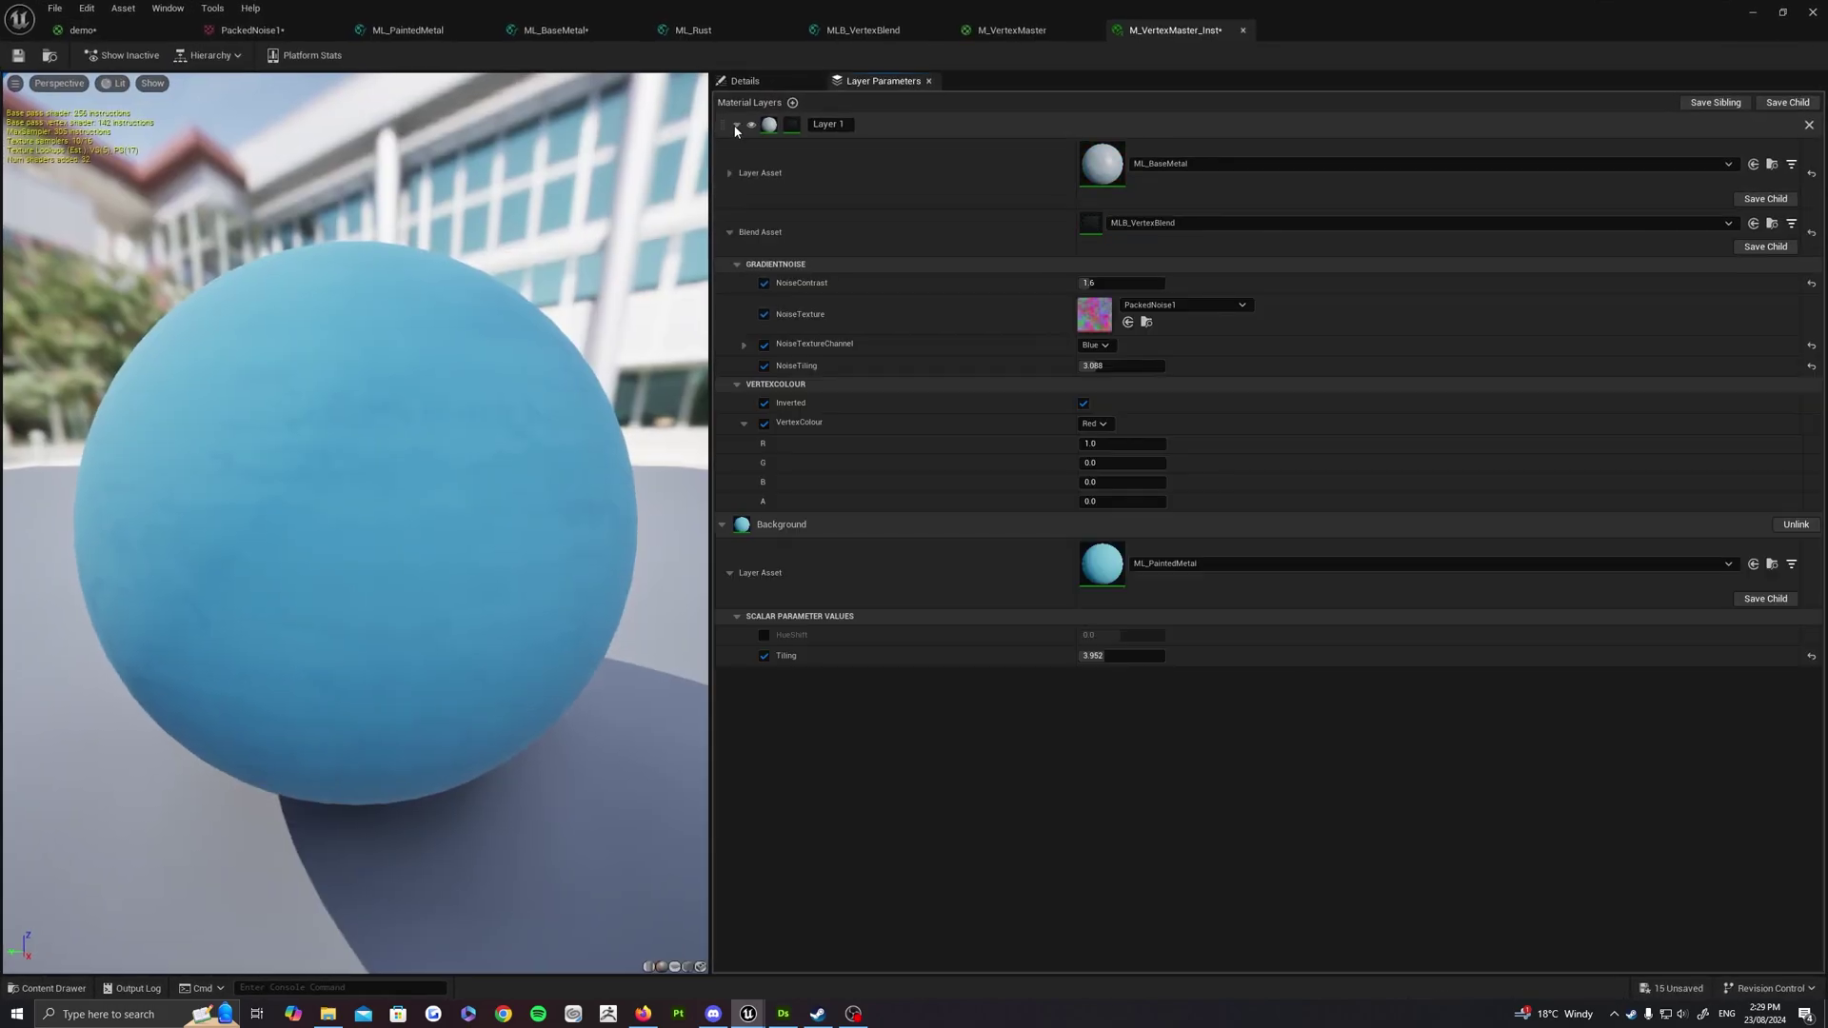
pyautogui.click(793, 102)
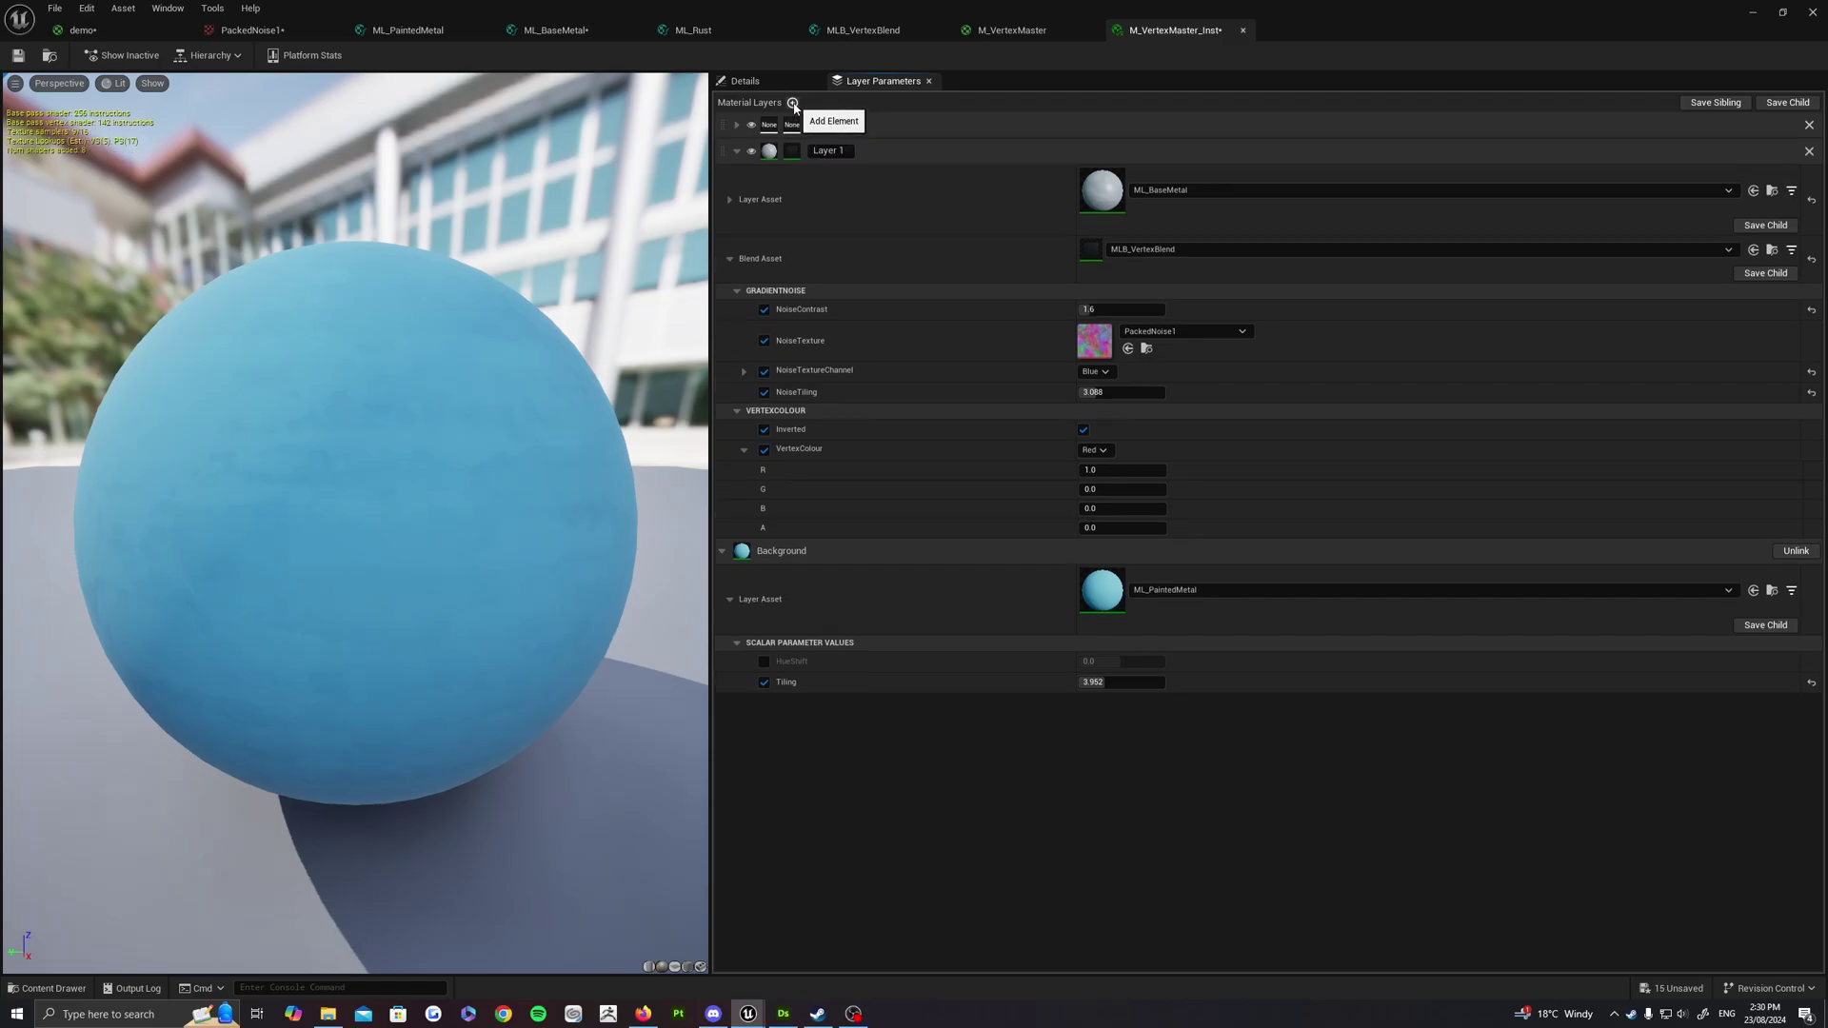
pyautogui.click(736, 124)
pyautogui.click(1170, 162)
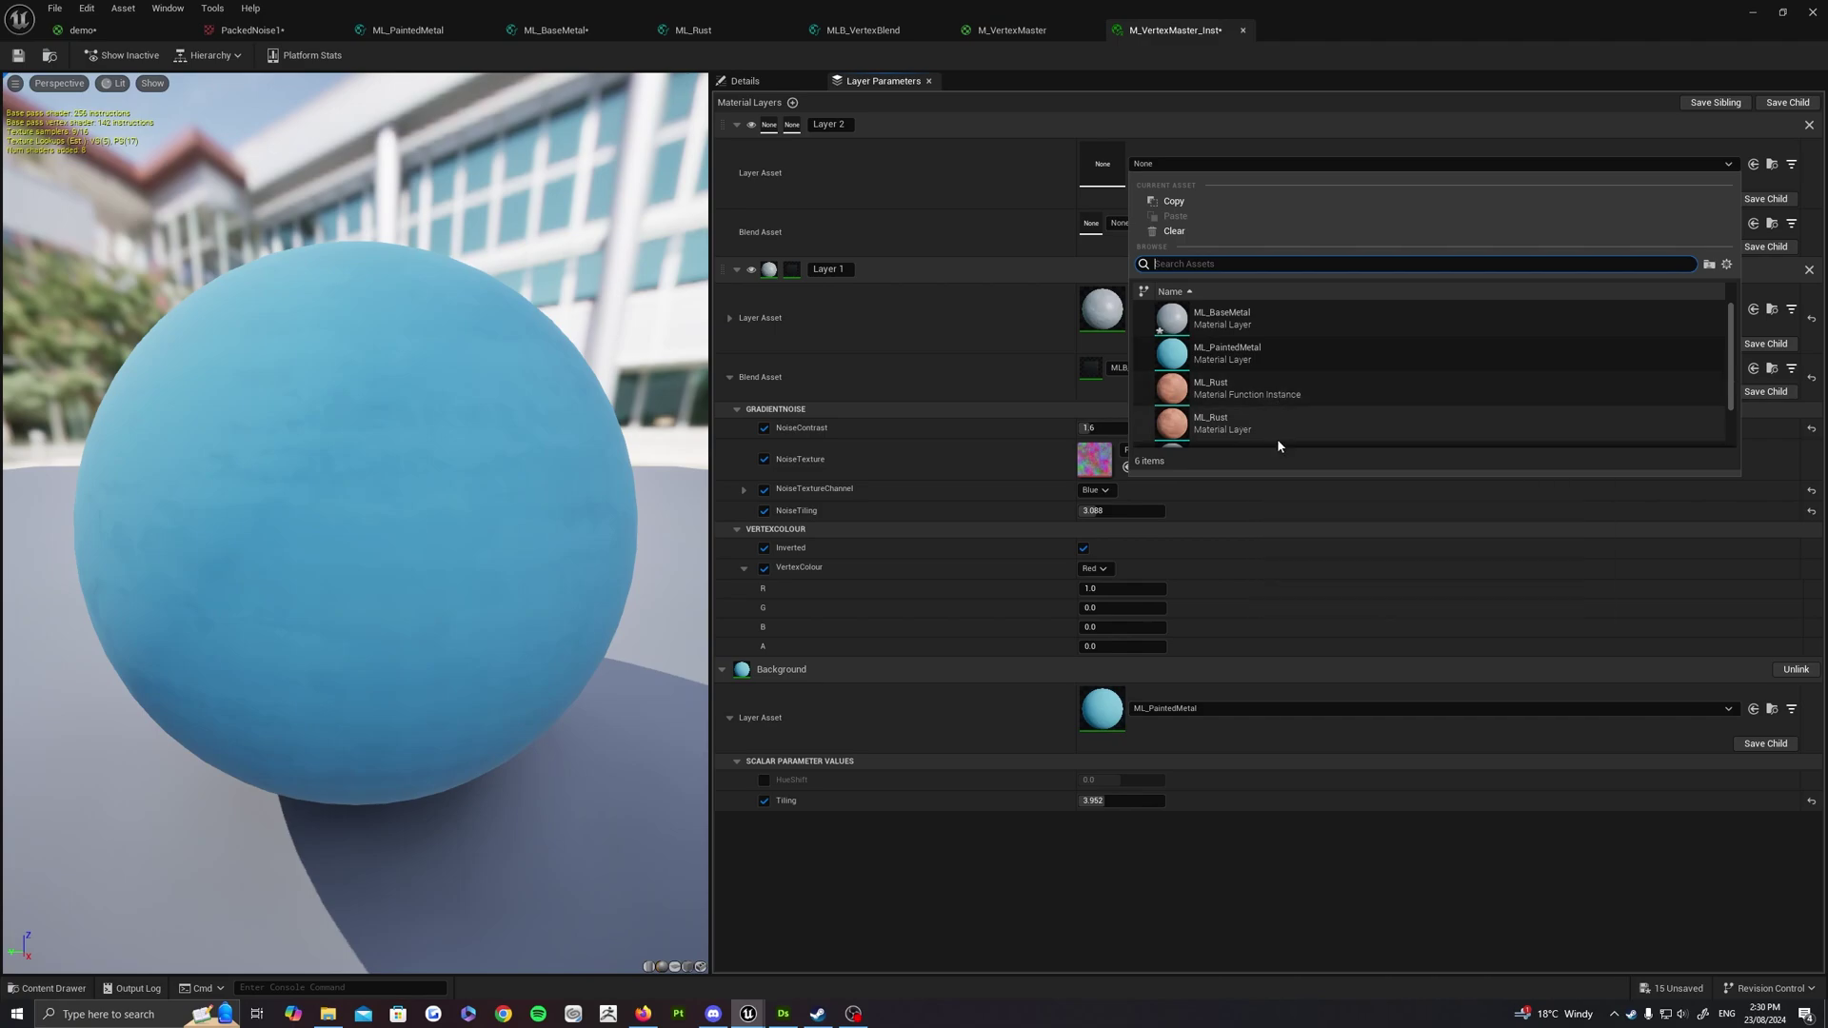
pyautogui.scroll(-1, 1280, 428)
pyautogui.click(1249, 400)
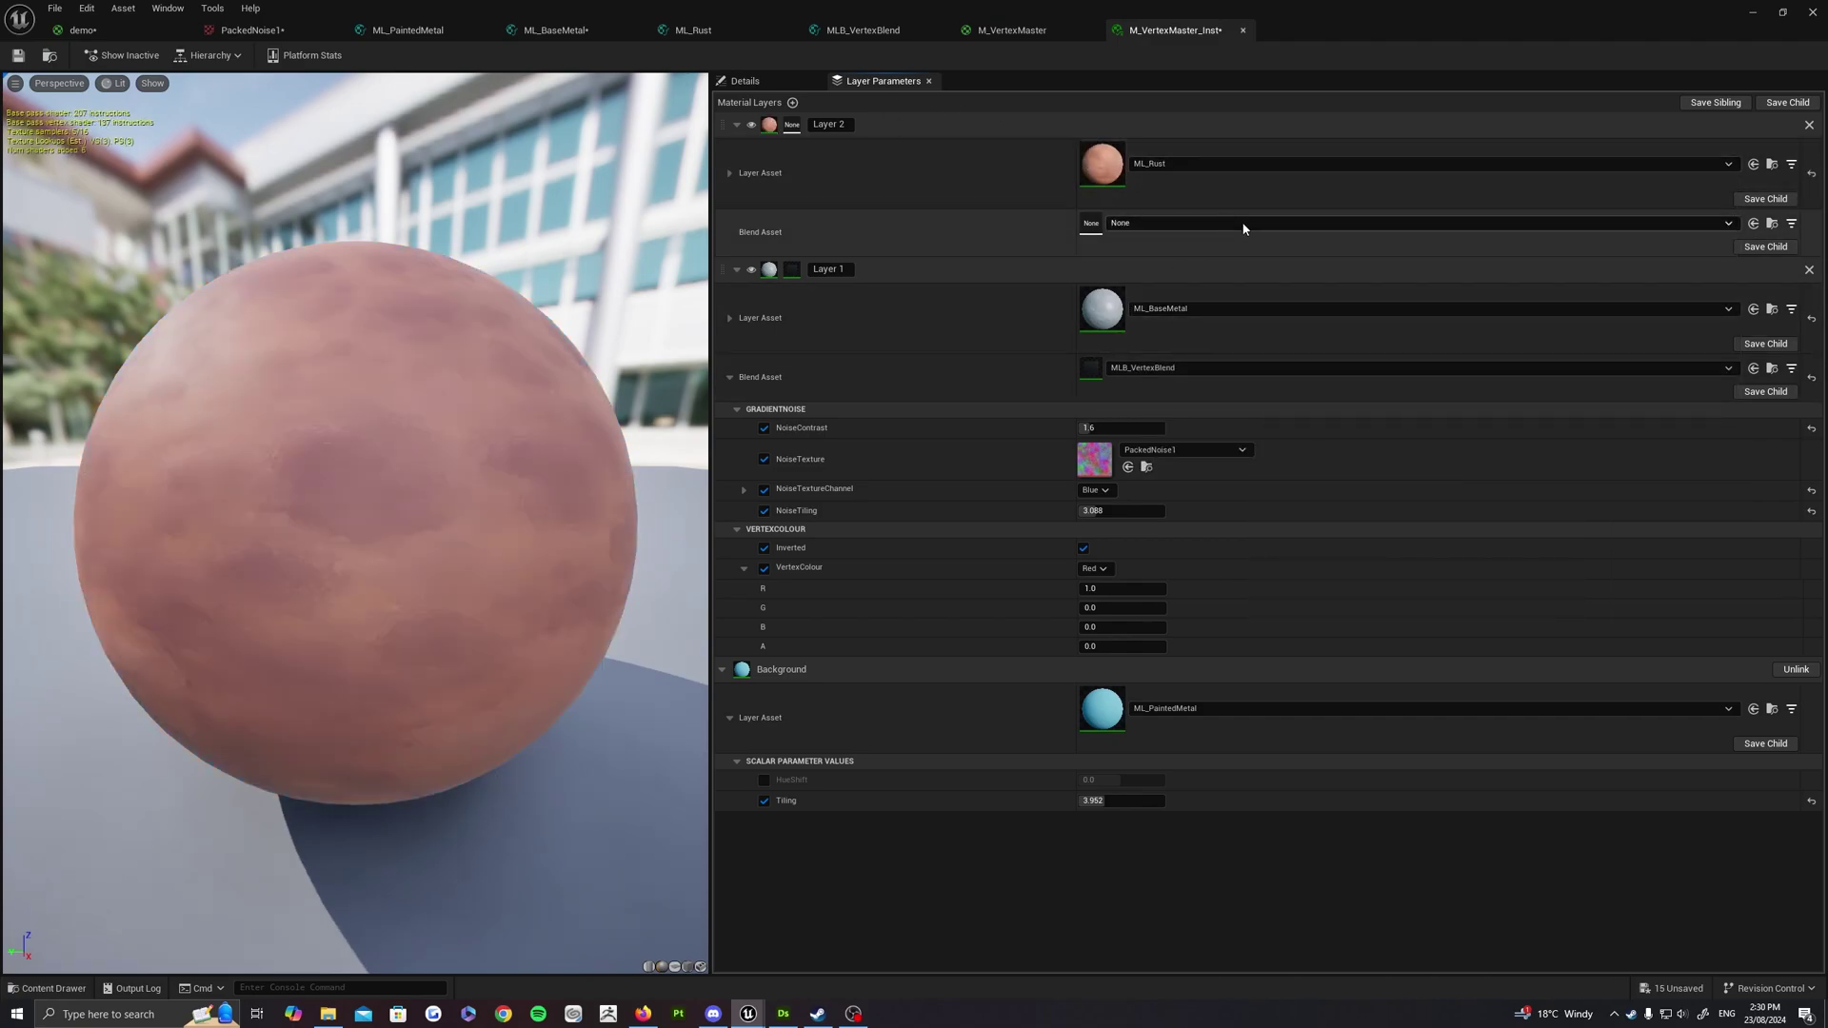
# Assign MLB_VertexBlend as Layer 2's blend asset and expand its parameter groups
pyautogui.click(1177, 224)
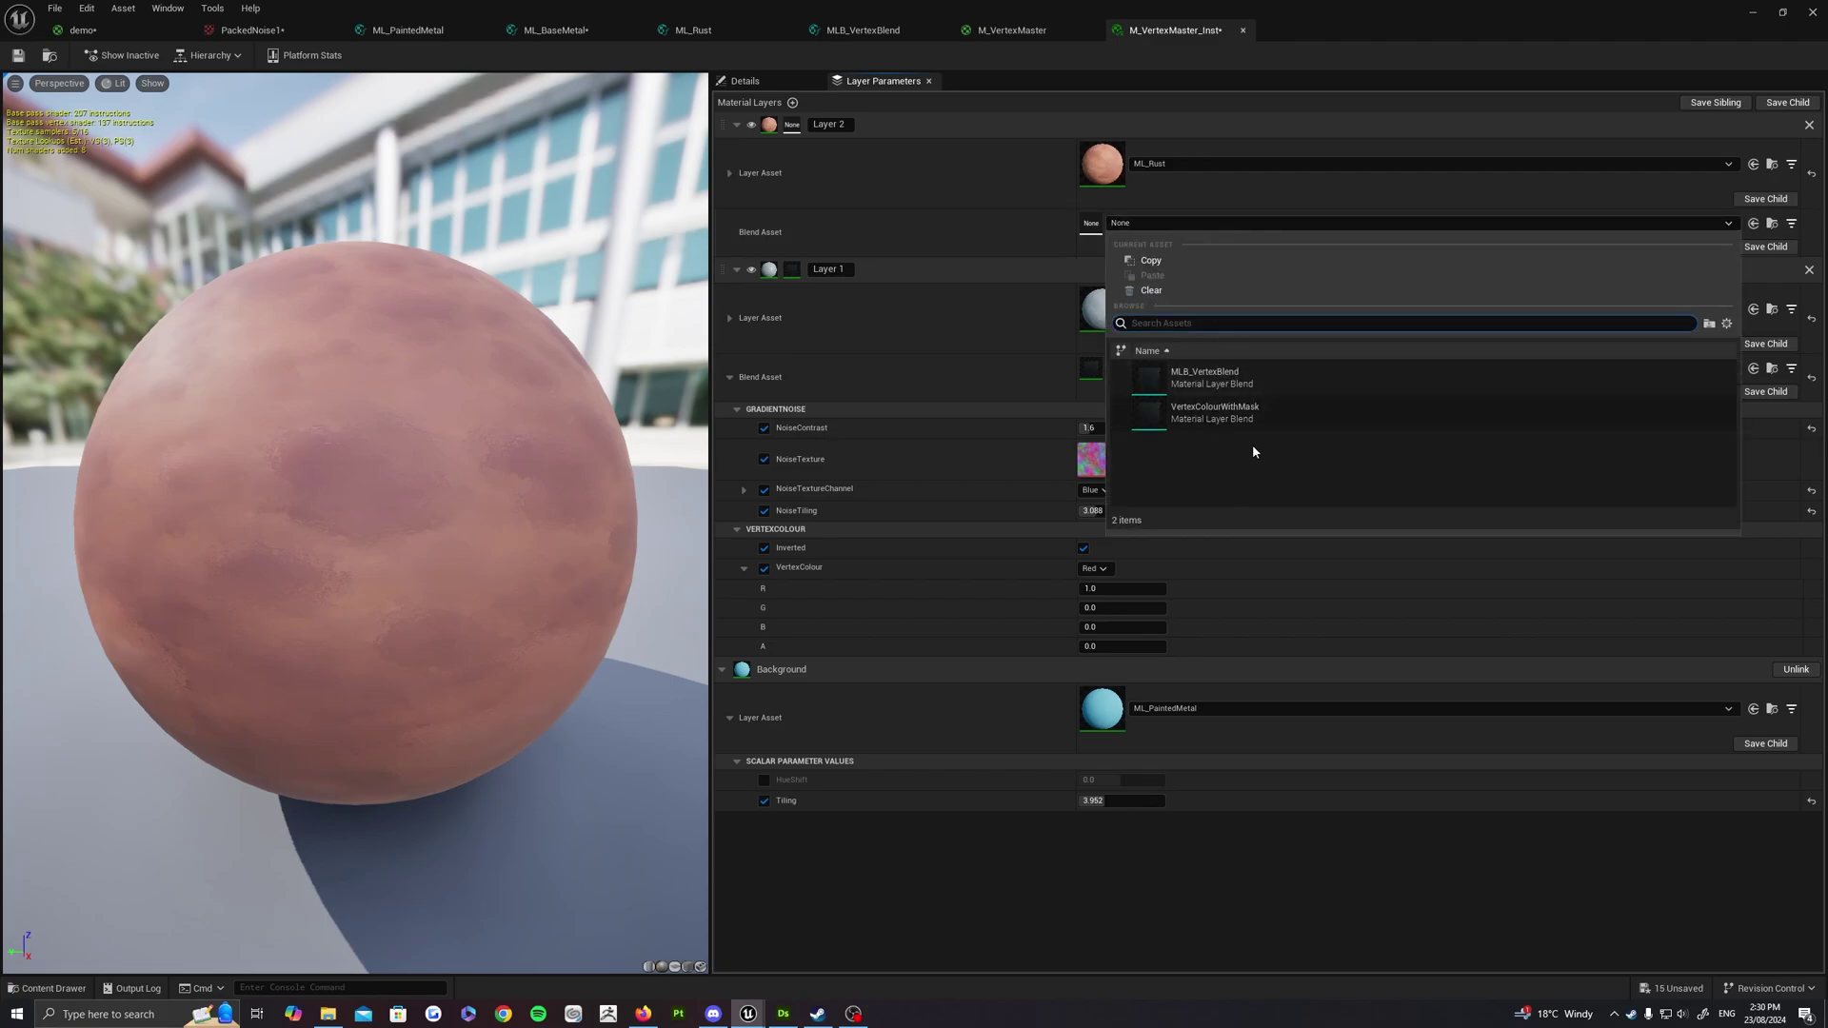
pyautogui.click(1209, 417)
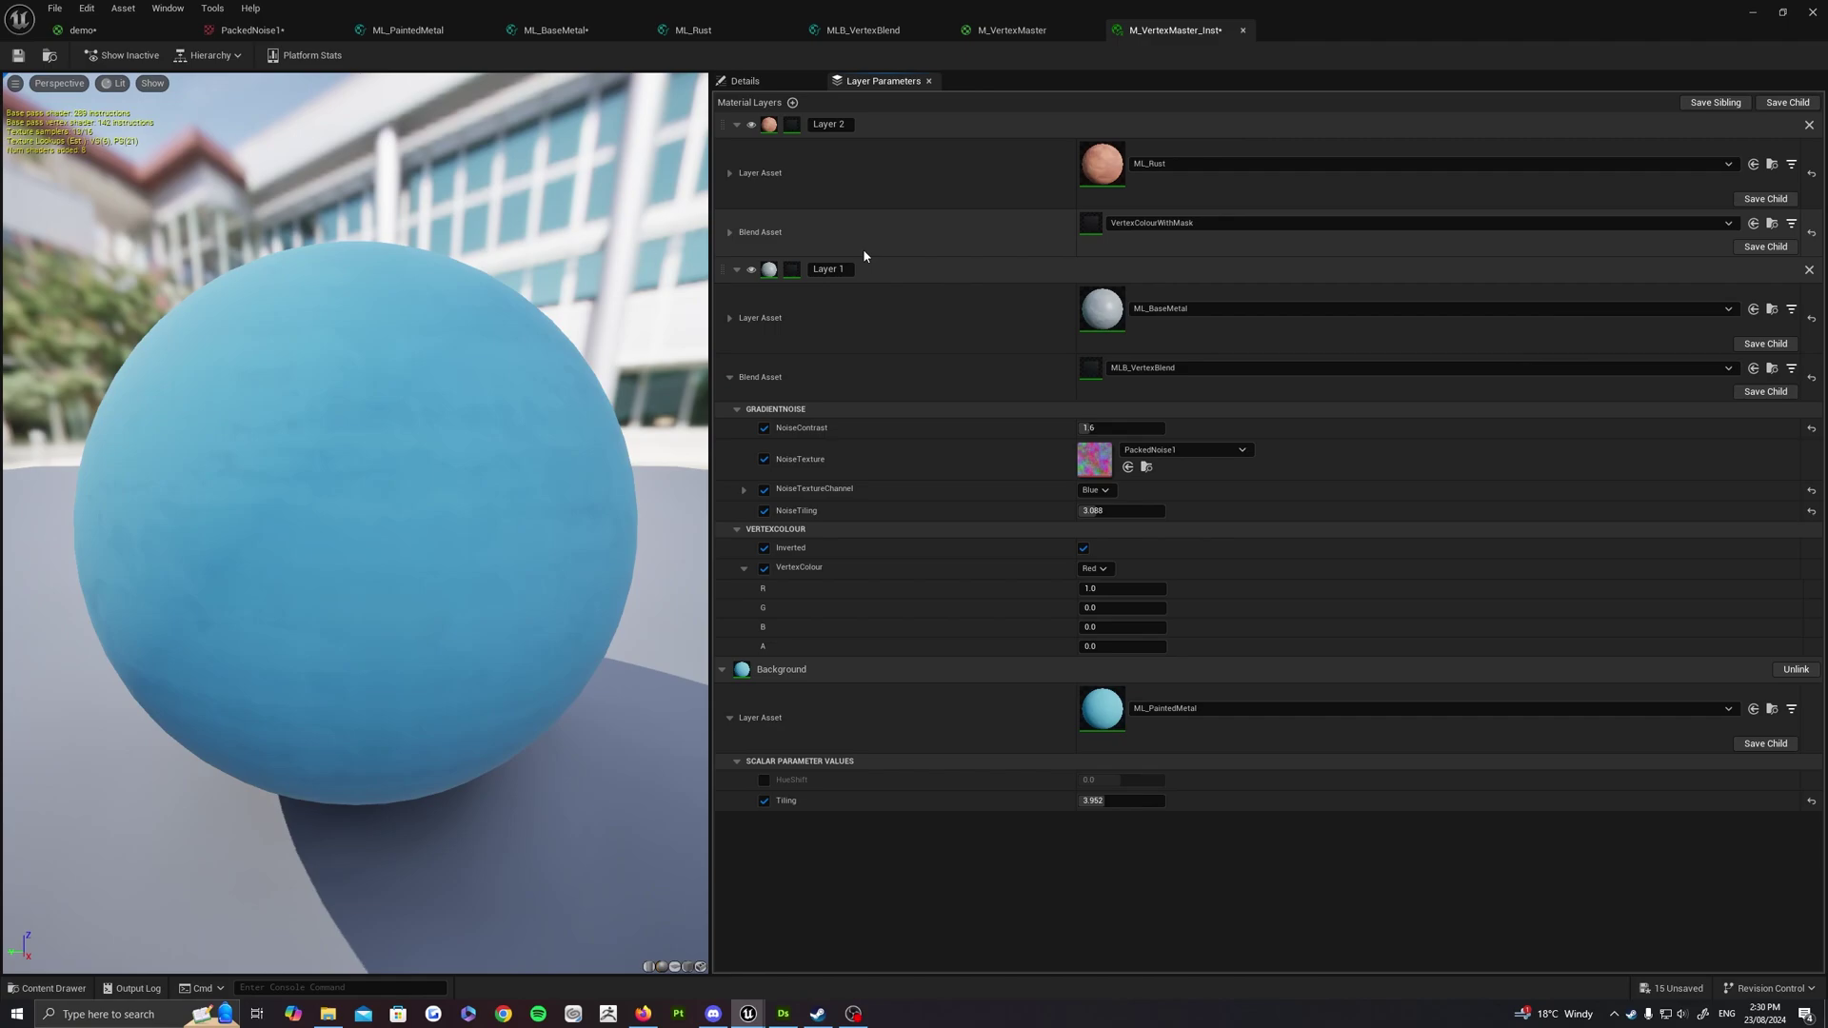
pyautogui.click(1171, 223)
pyautogui.click(734, 231)
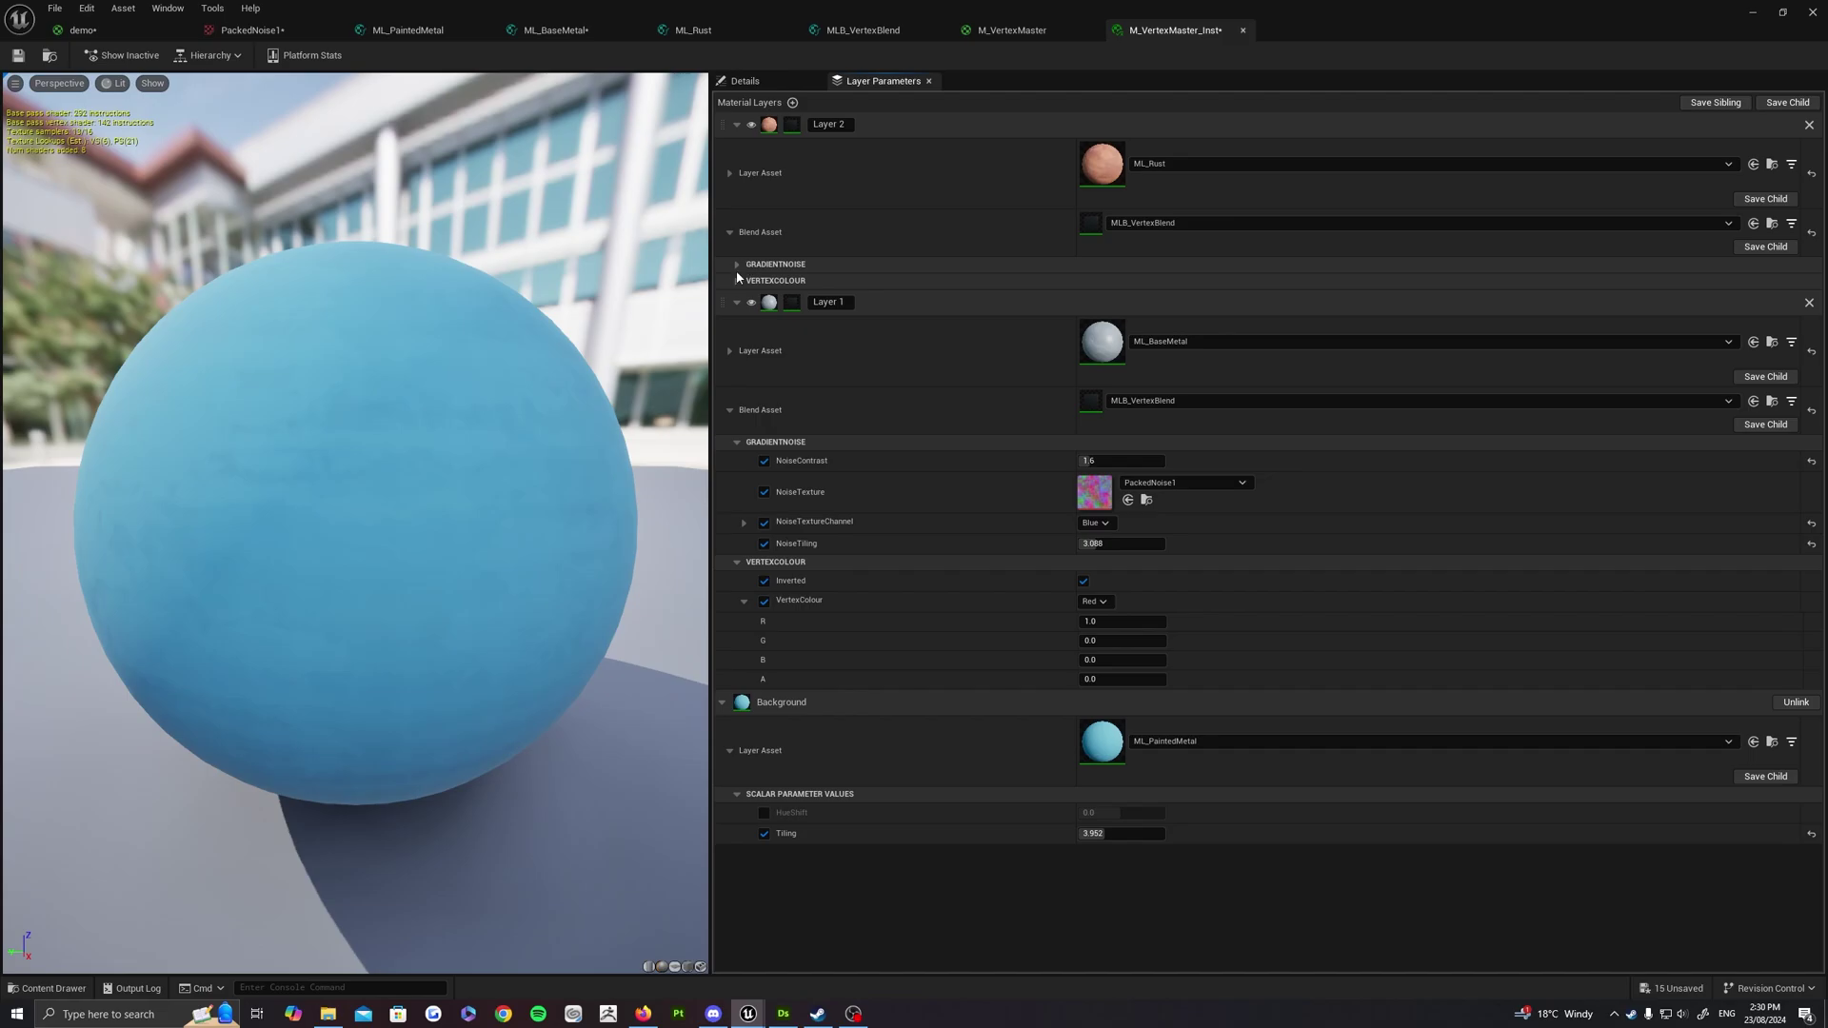
# Set Layer 2's VertexColour channel to Green, save the material instance and shrink its editor back to reveal the level
pyautogui.click(737, 277)
pyautogui.click(737, 265)
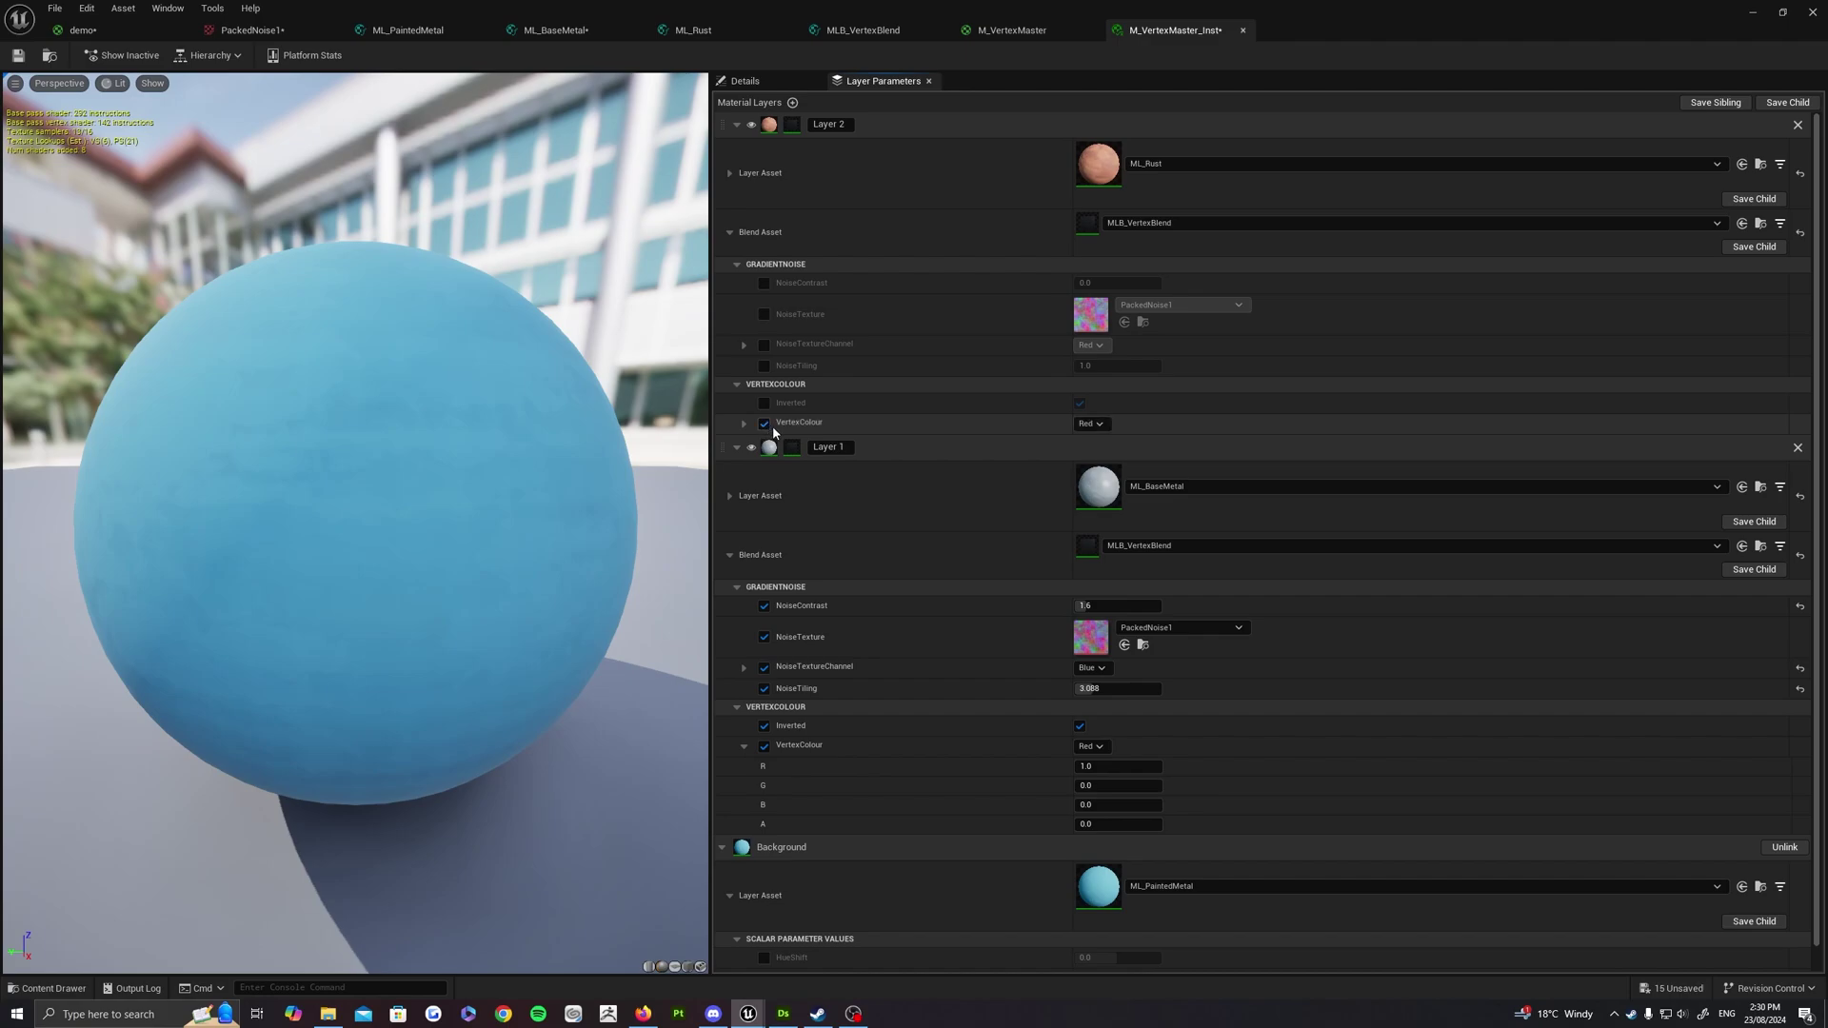
pyautogui.click(1095, 424)
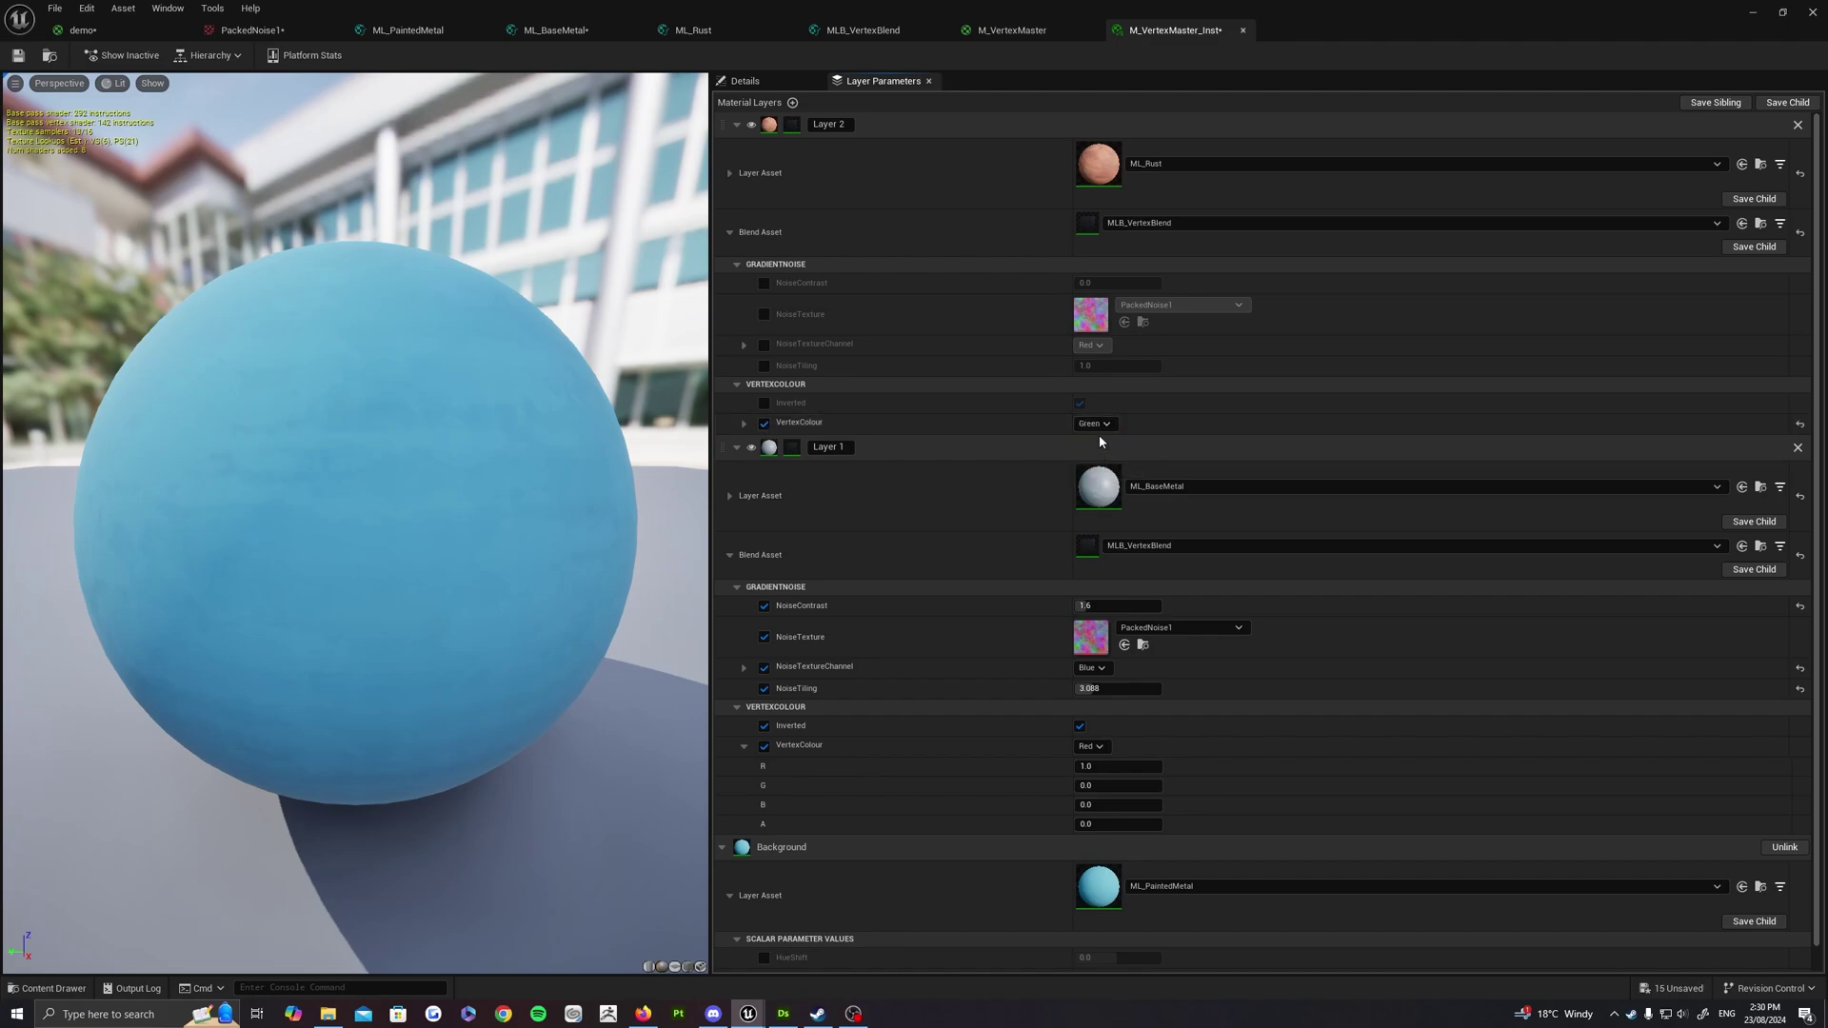
pyautogui.click(18, 55)
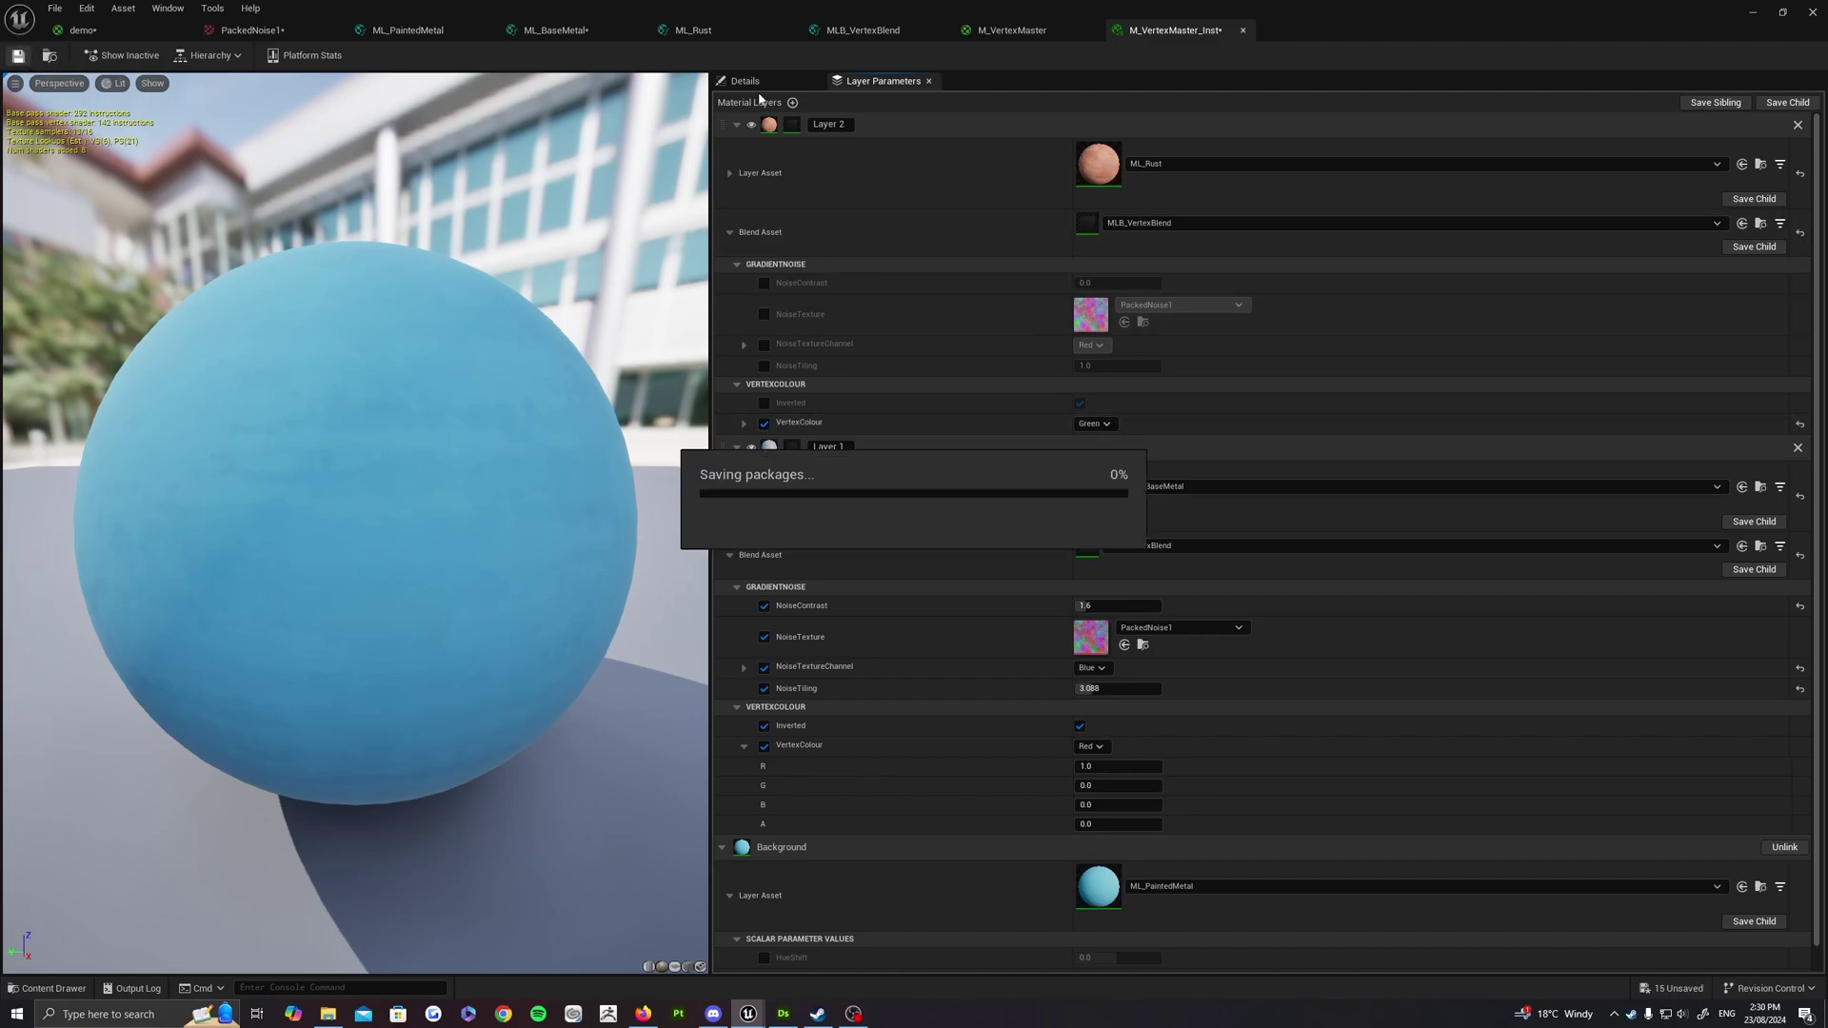
pyautogui.doubleClick(1559, 14)
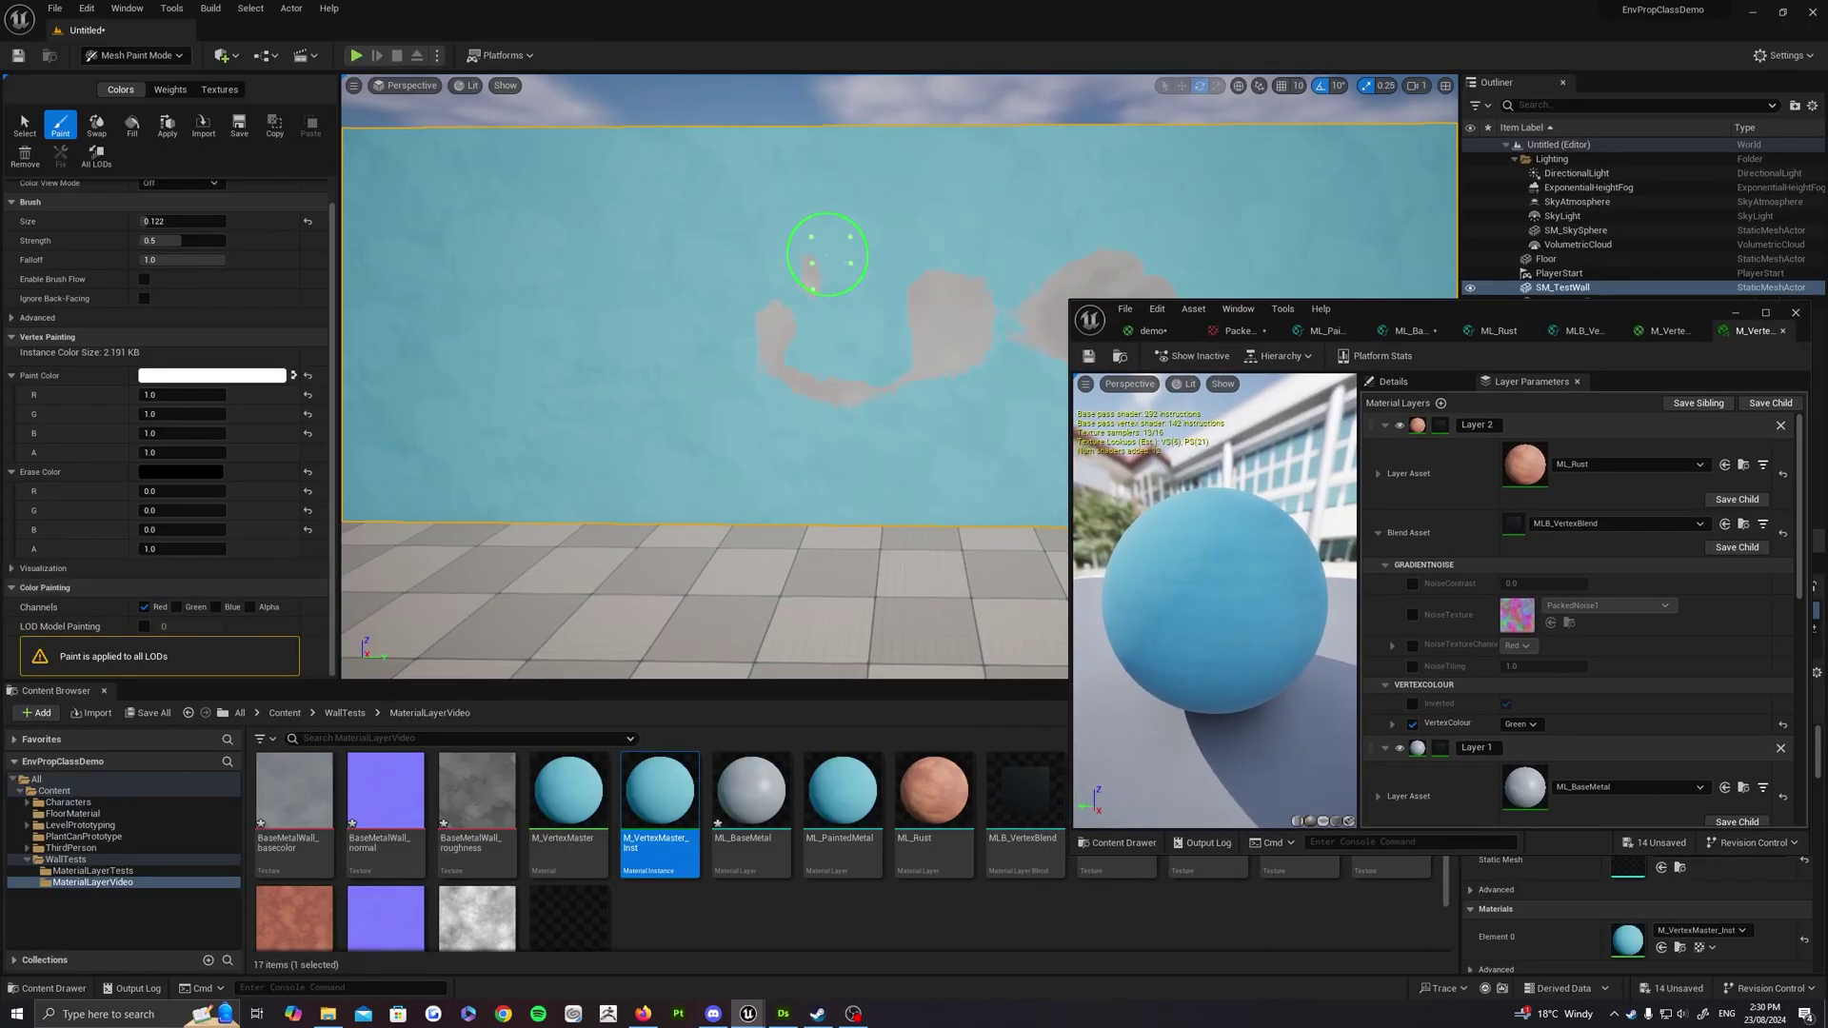
# Paint black into the red vertex channel on the wall to widen and join the exposed base-metal patches
pyautogui.scroll(-4, 628, 217)
pyautogui.press('x')
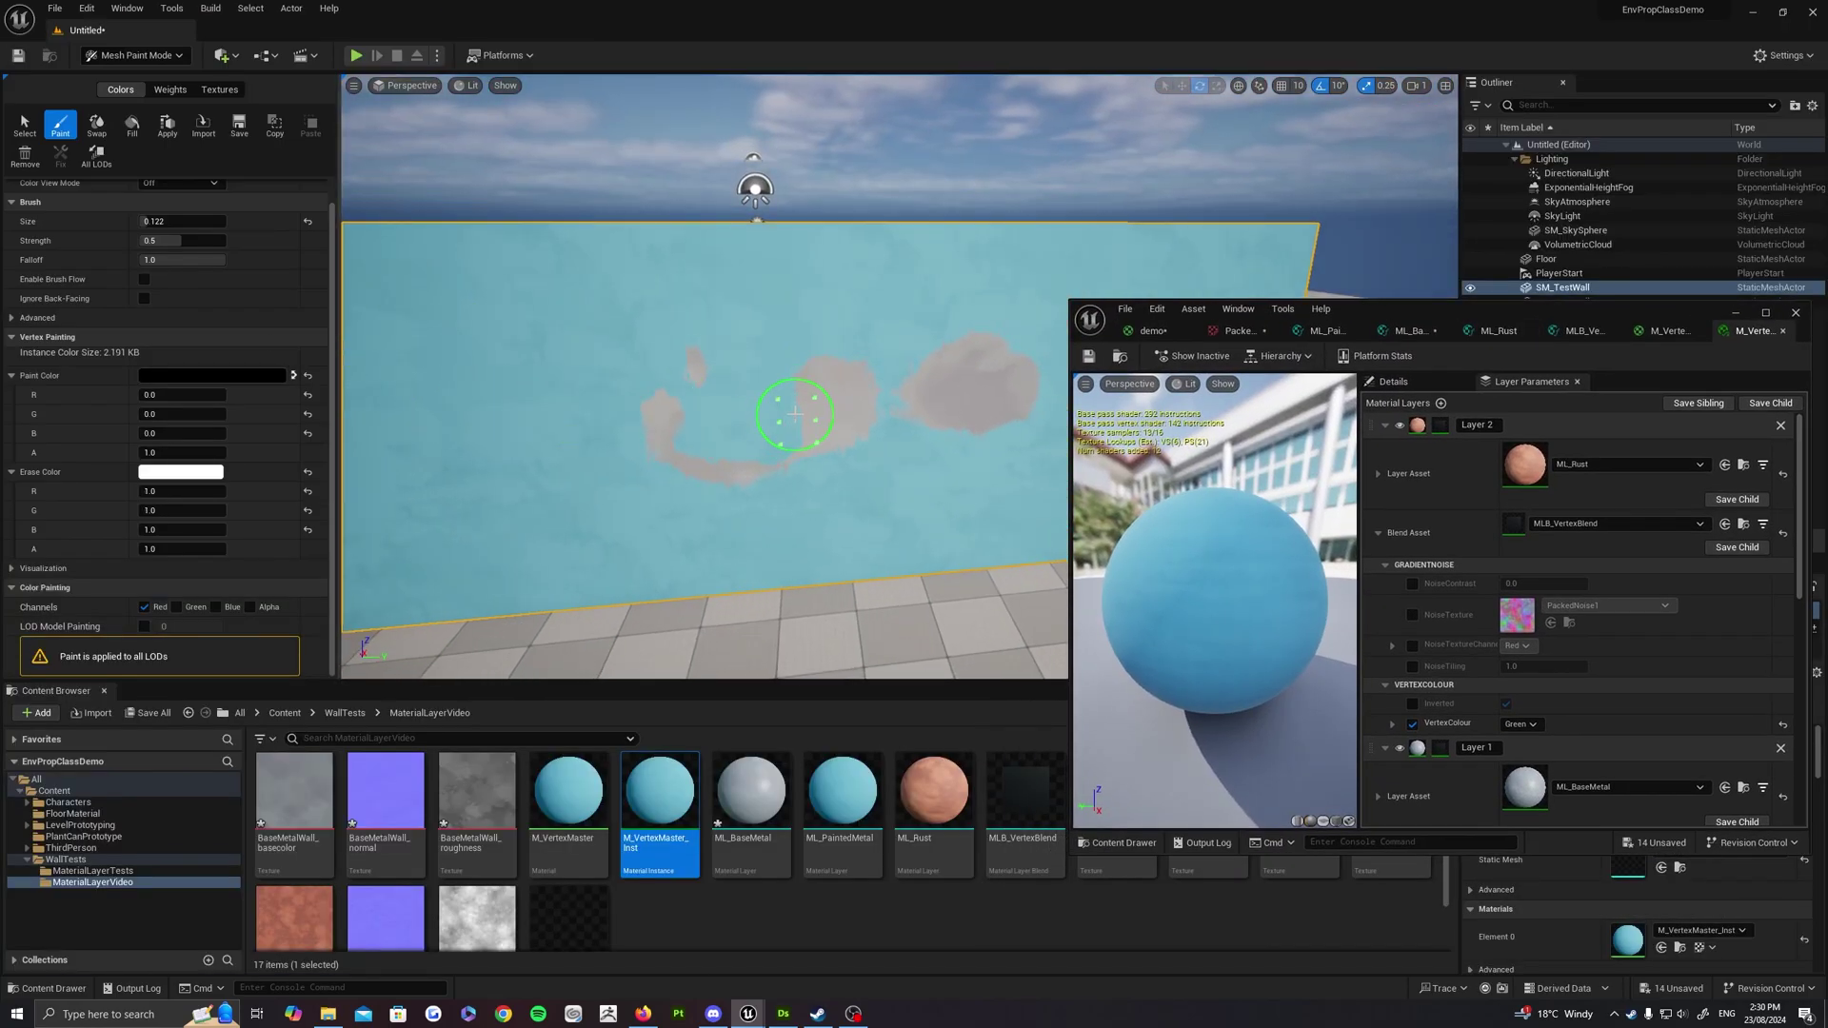
pyautogui.moveTo(962, 403); pyautogui.dragTo(913, 403, button='right')
pyautogui.press('x')
pyautogui.moveTo(906, 390); pyautogui.dragTo(836, 416)
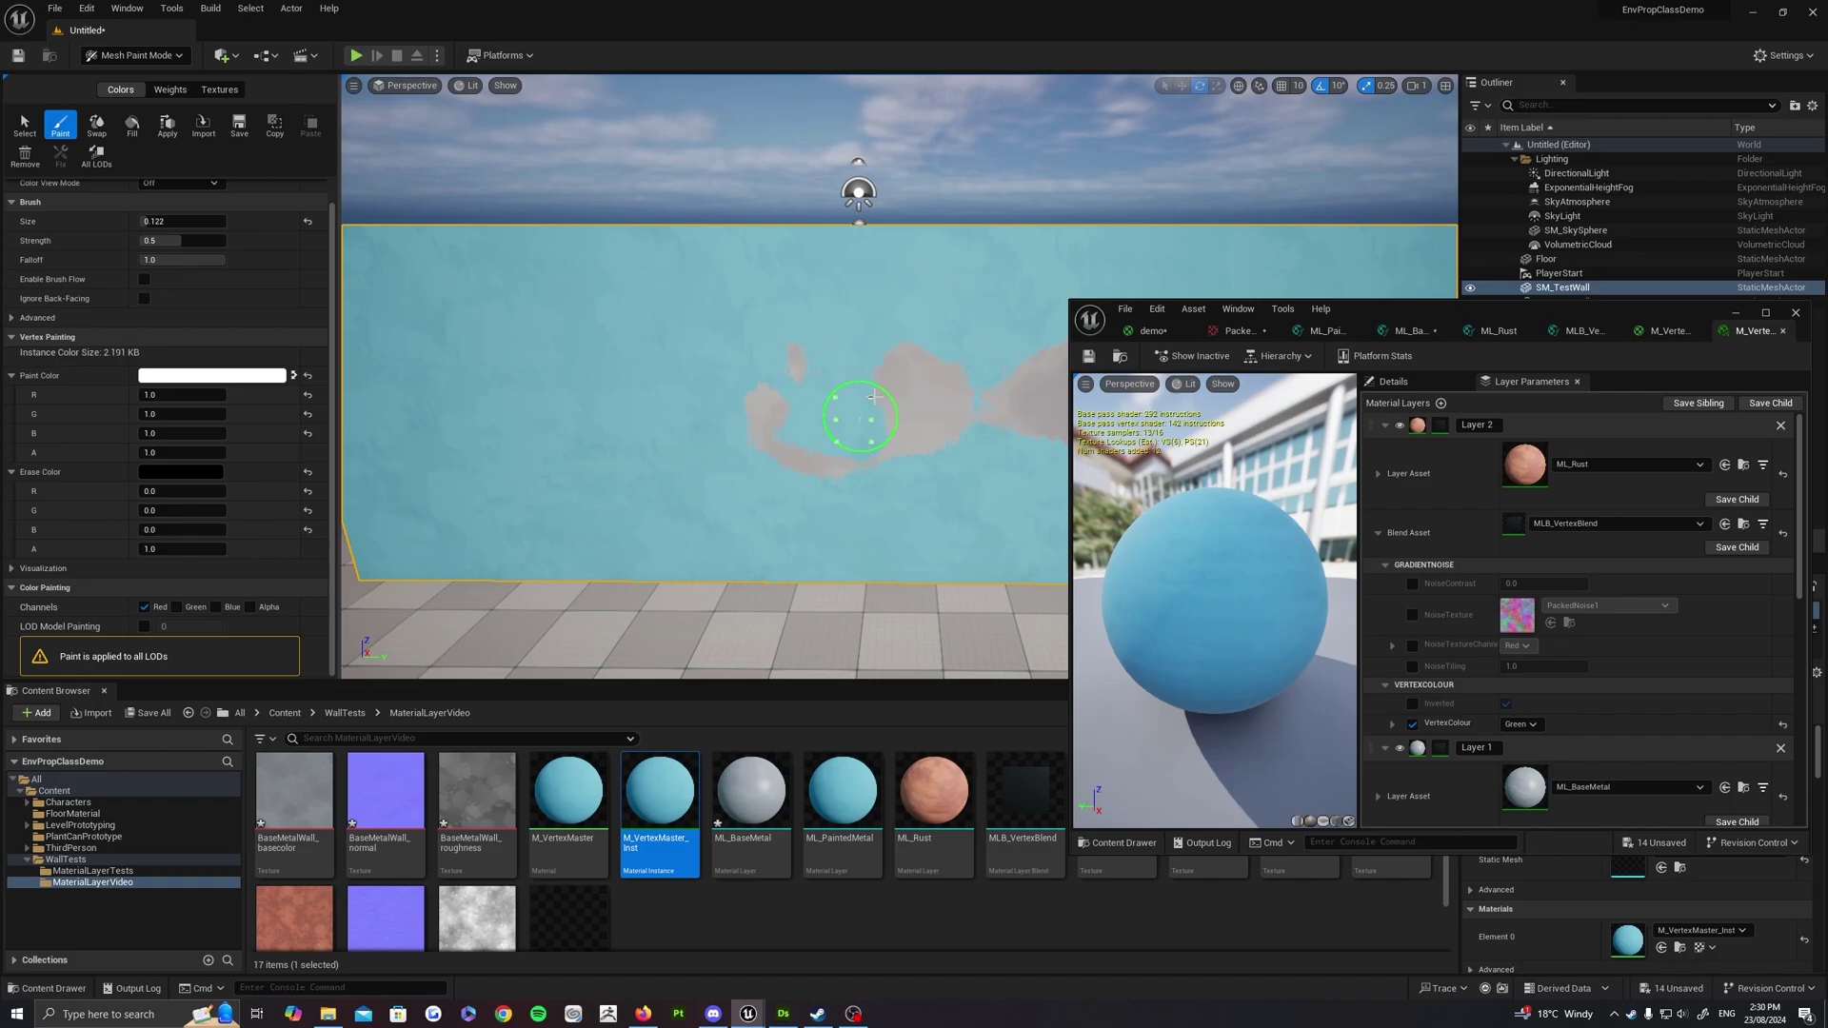
pyautogui.press('x')
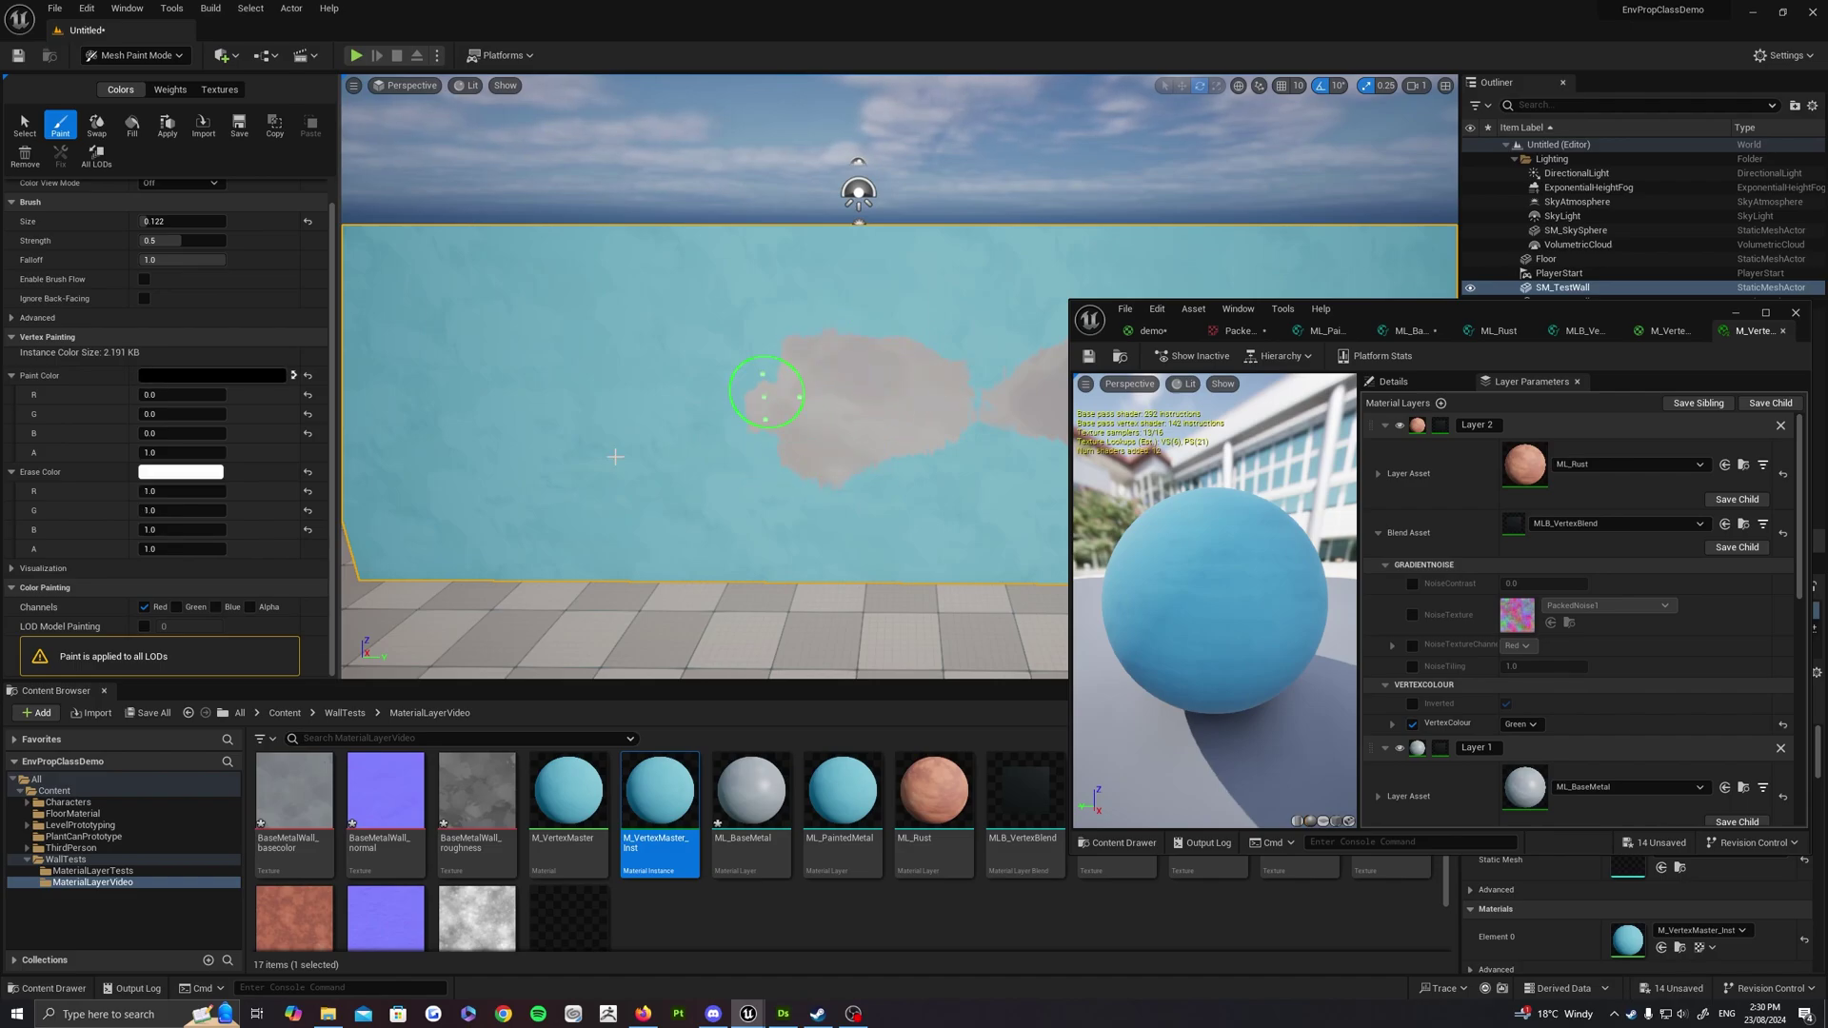
pyautogui.scroll(2, 741, 428)
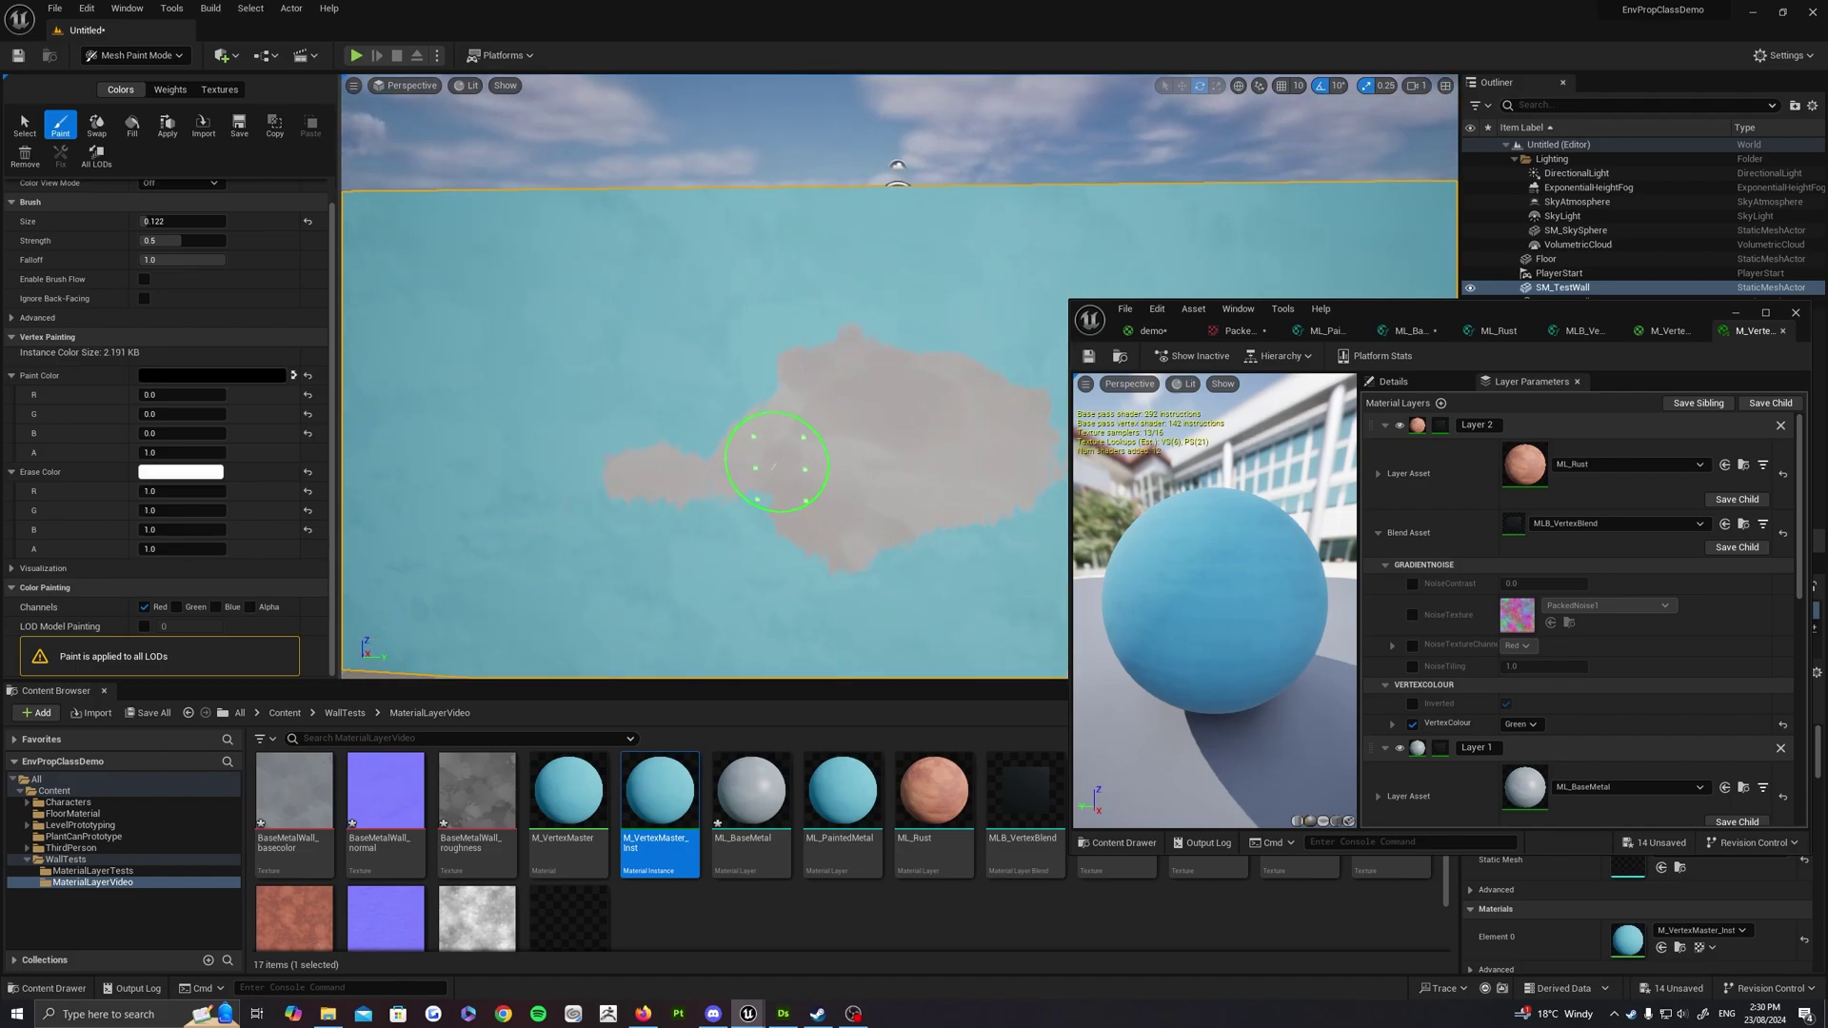
# Restrict vertex painting to the Green channel and paint black over the bare-metal patch on the wall to add rust
pyautogui.click(176, 606)
pyautogui.click(144, 607)
pyautogui.scroll(2, 824, 390)
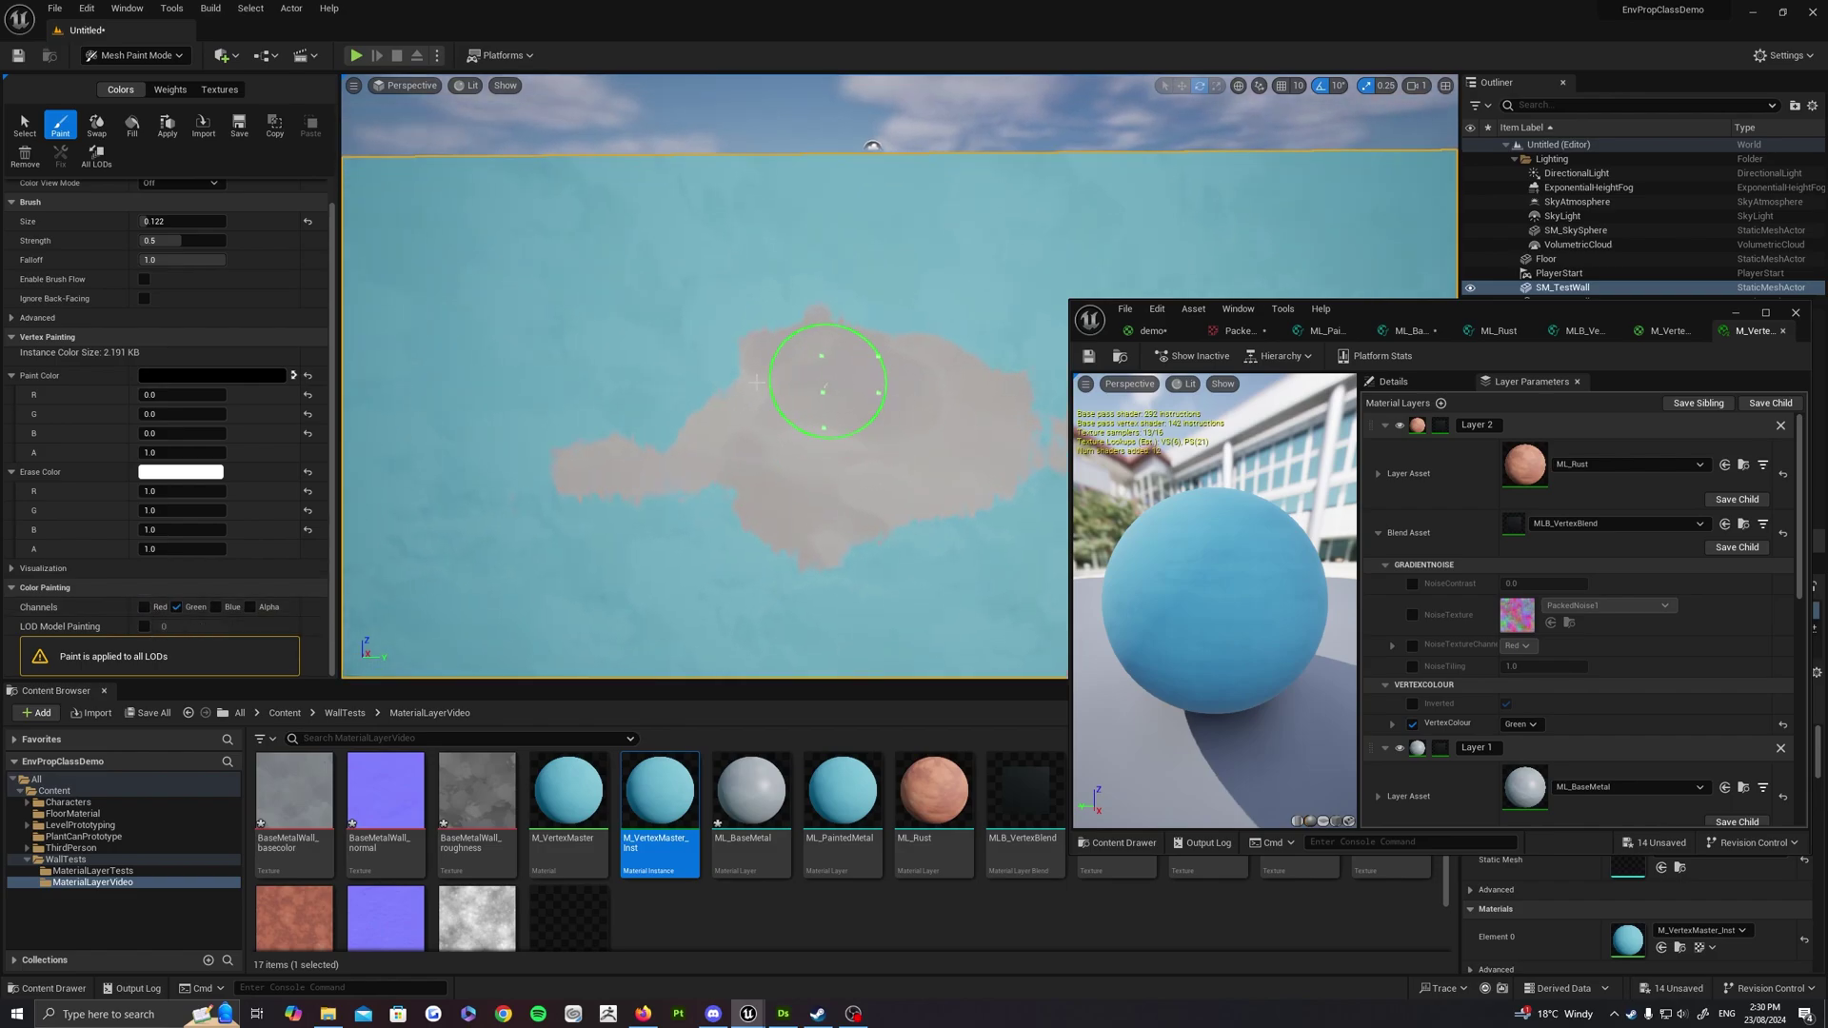
pyautogui.moveTo(824, 385); pyautogui.dragTo(748, 446)
pyautogui.moveTo(737, 364)
pyautogui.mouseDown()
pyautogui.moveTo(787, 417)
pyautogui.moveTo(816, 375)
pyautogui.moveTo(747, 335)
pyautogui.moveTo(772, 377)
pyautogui.mouseUp()
pyautogui.moveTo(772, 377)
pyautogui.mouseDown(button='right')
pyautogui.moveTo(803, 469)
pyautogui.moveTo(835, 409)
pyautogui.moveTo(837, 545)
pyautogui.moveTo(793, 490)
pyautogui.moveTo(591, 396)
pyautogui.moveTo(804, 408)
pyautogui.mouseUp(button='right')
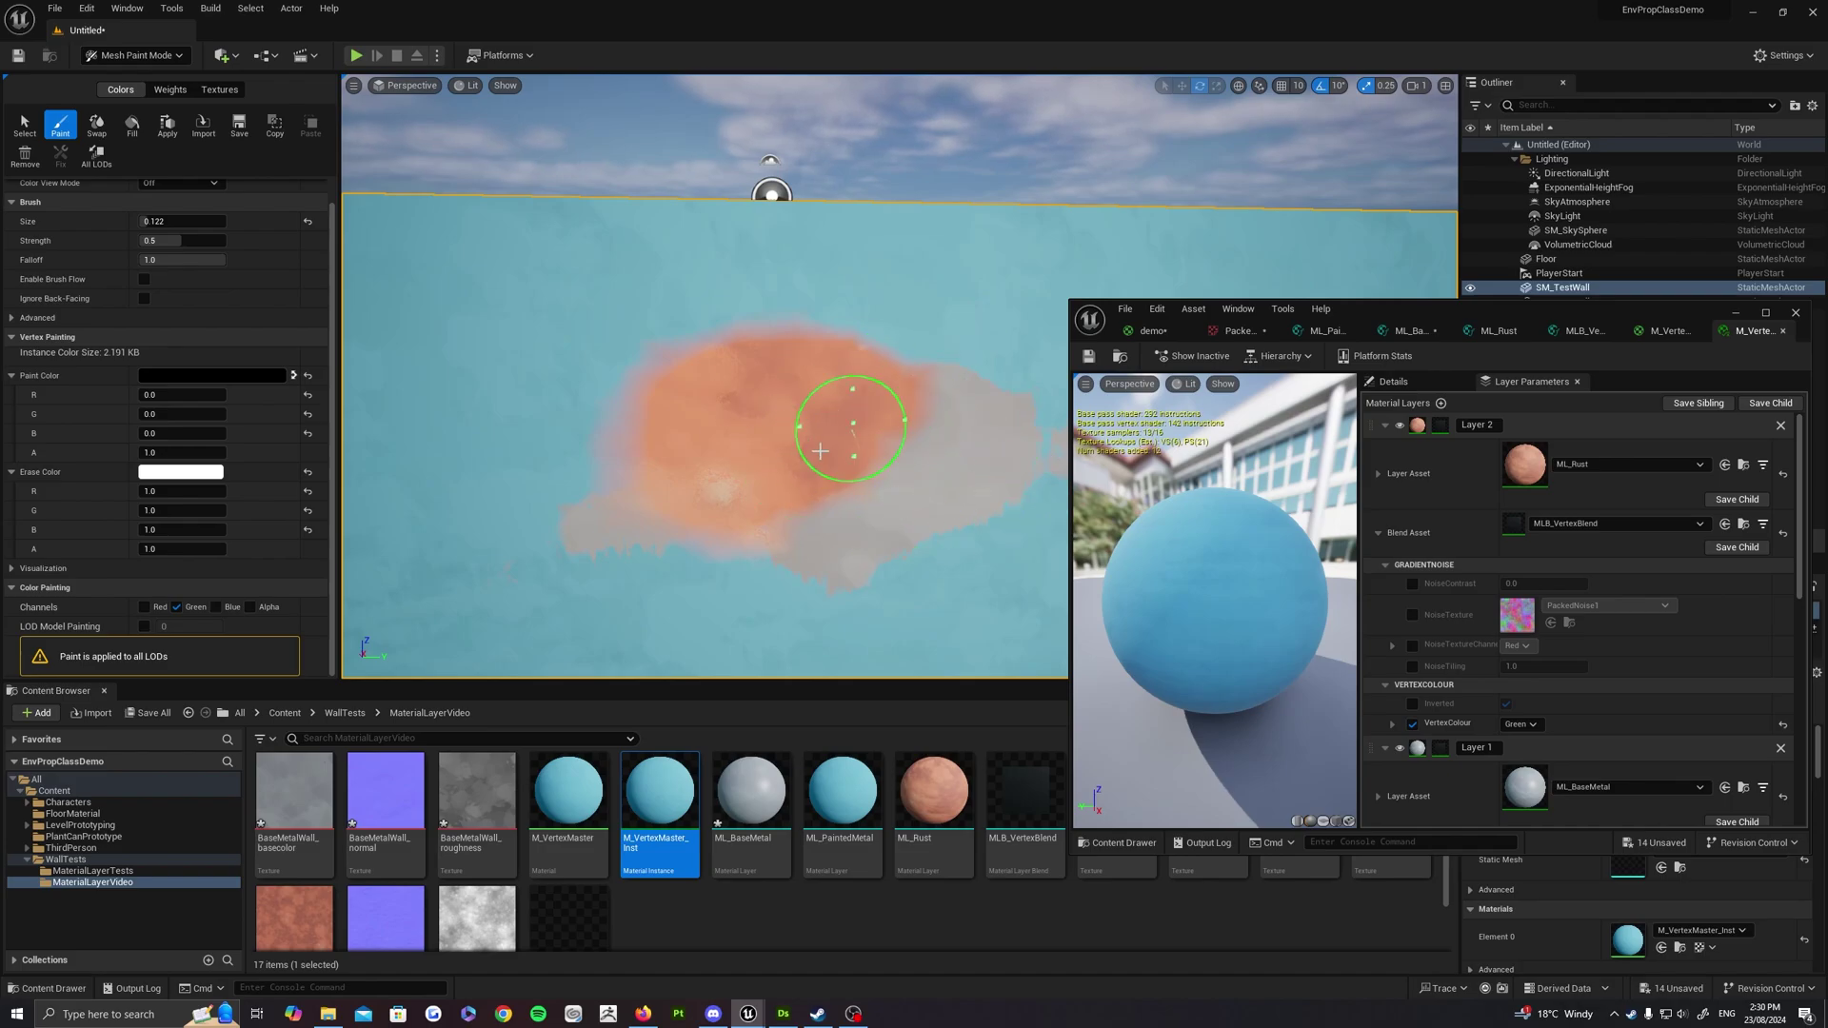
pyautogui.scroll(-5, 819, 451)
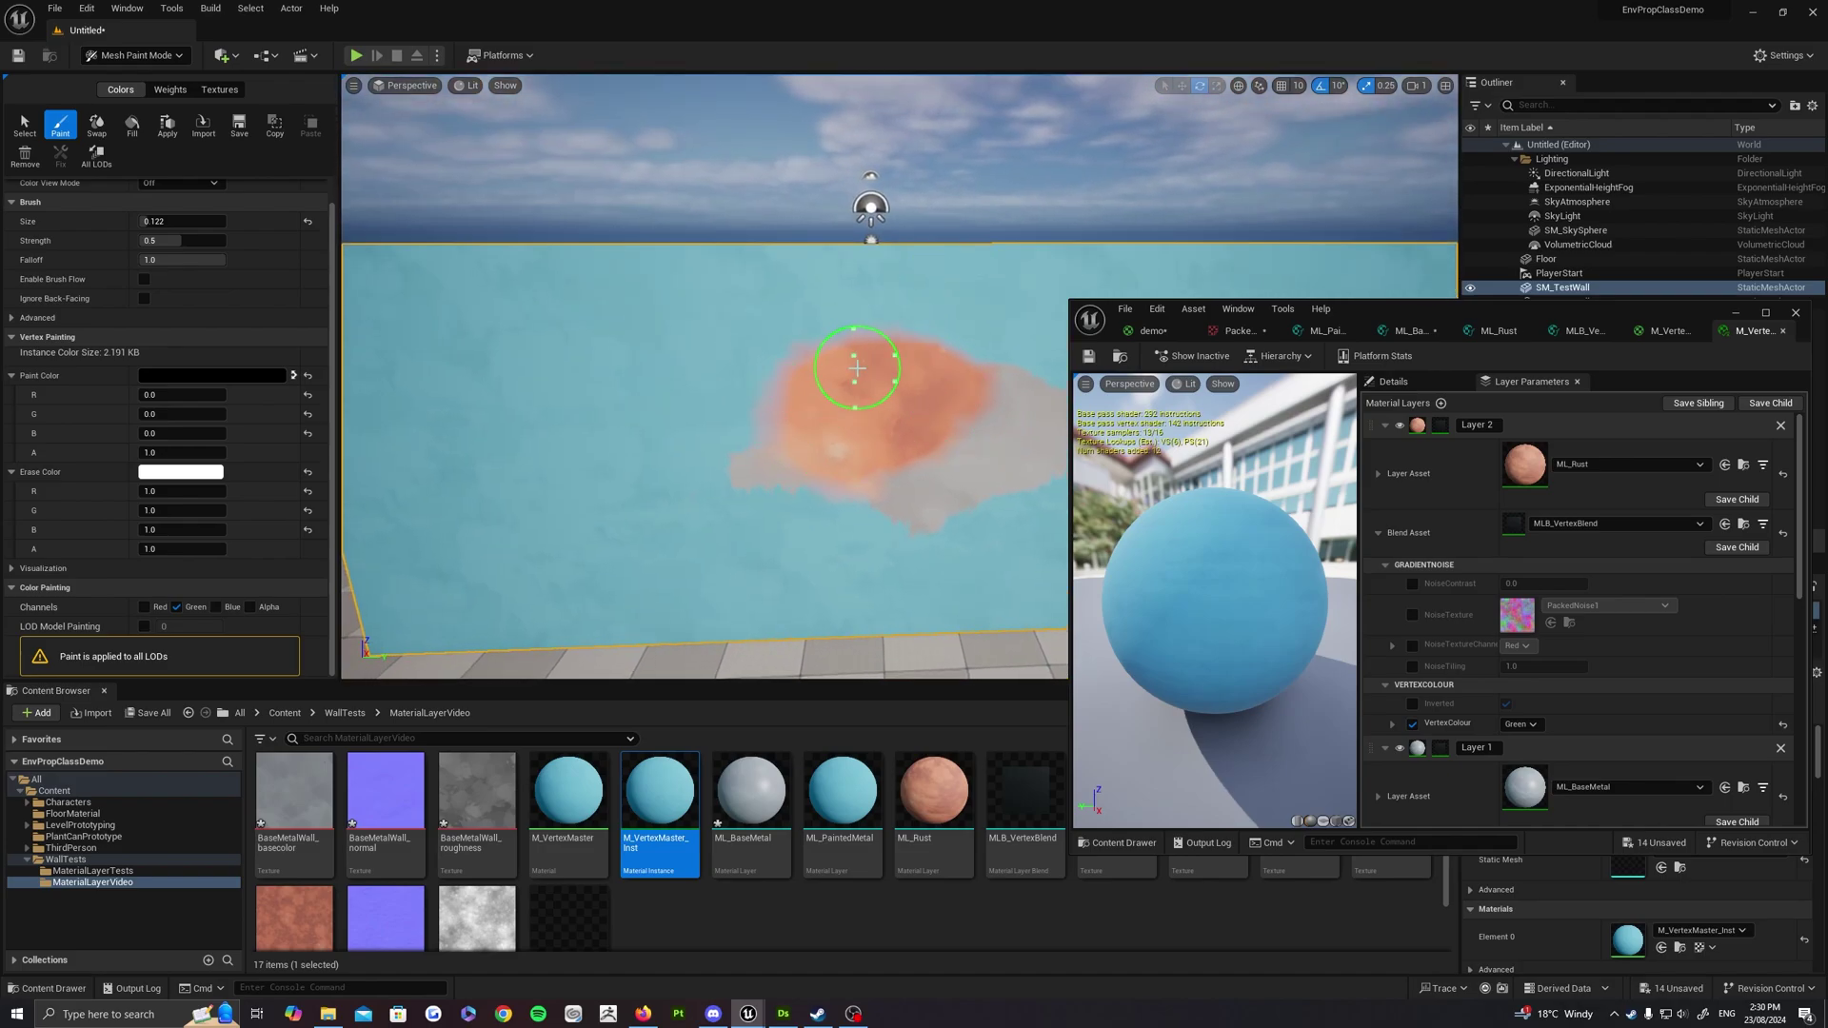
pyautogui.scroll(4, 856, 368)
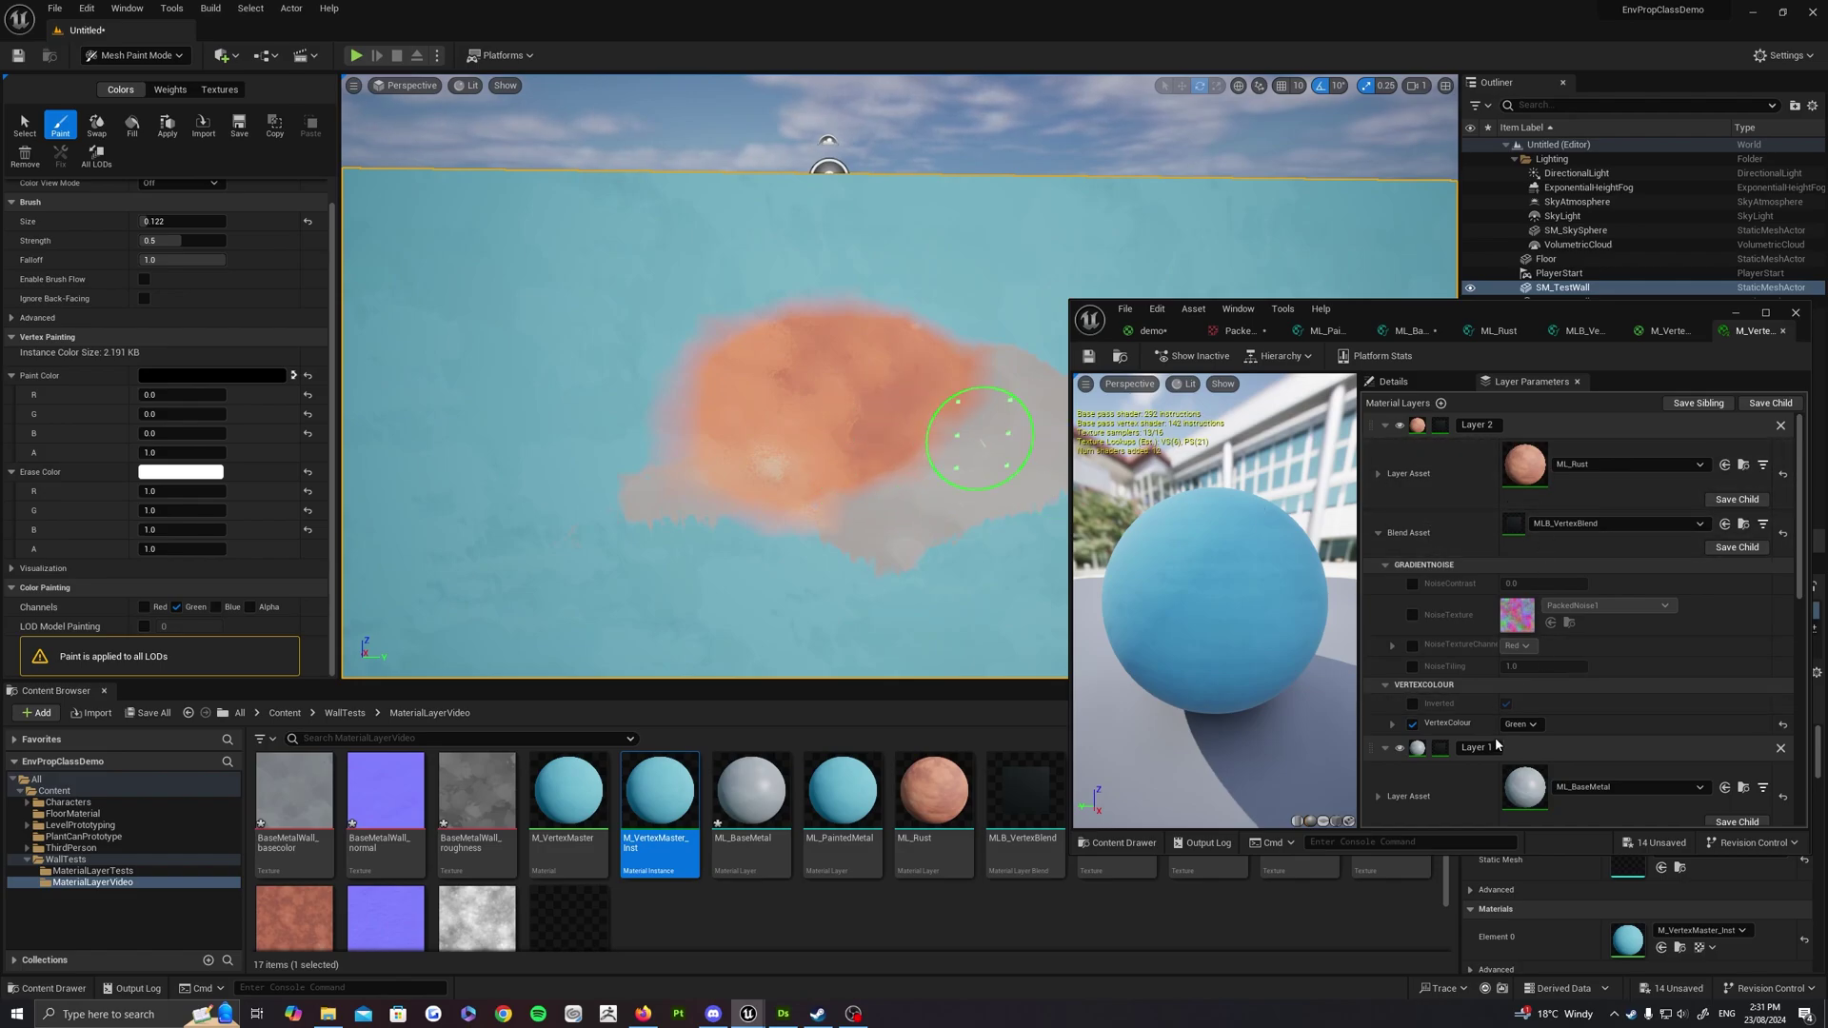
# Collapse all the material layers, move the rust layer below the base metal layer and inspect the wall
pyautogui.scroll(-4, 1521, 559)
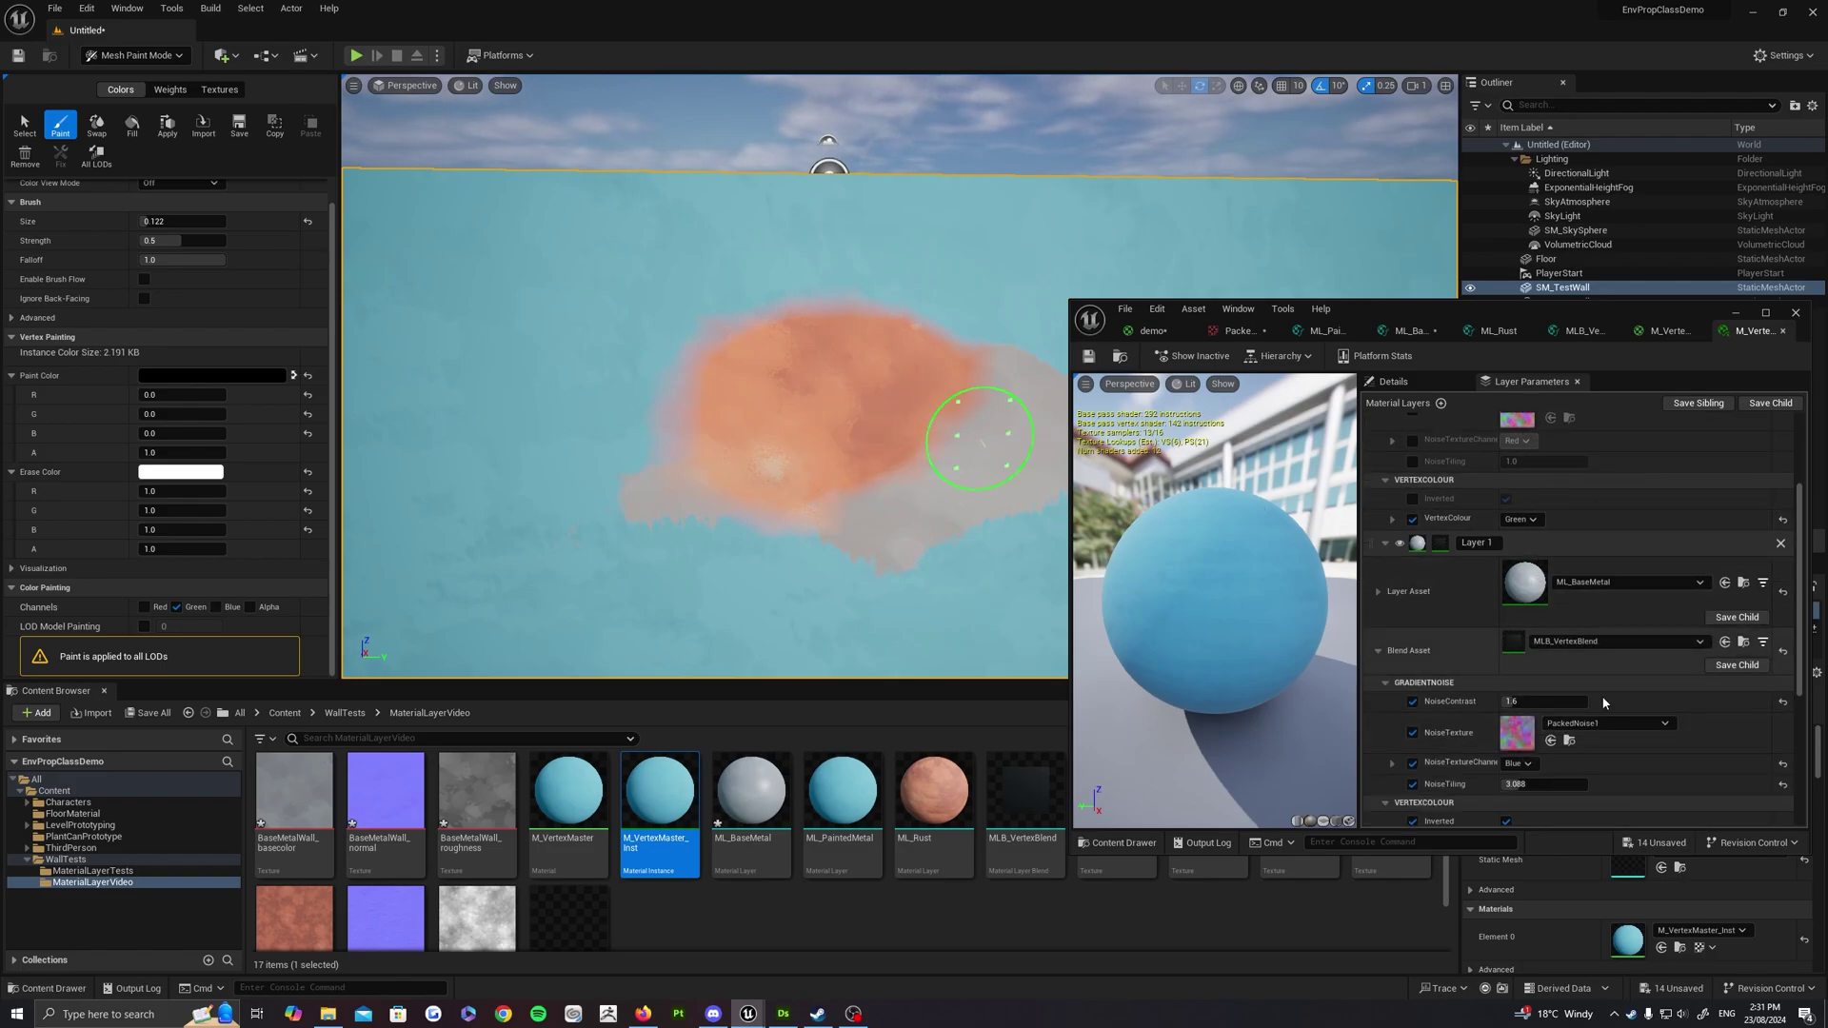
pyautogui.scroll(-5, 1603, 702)
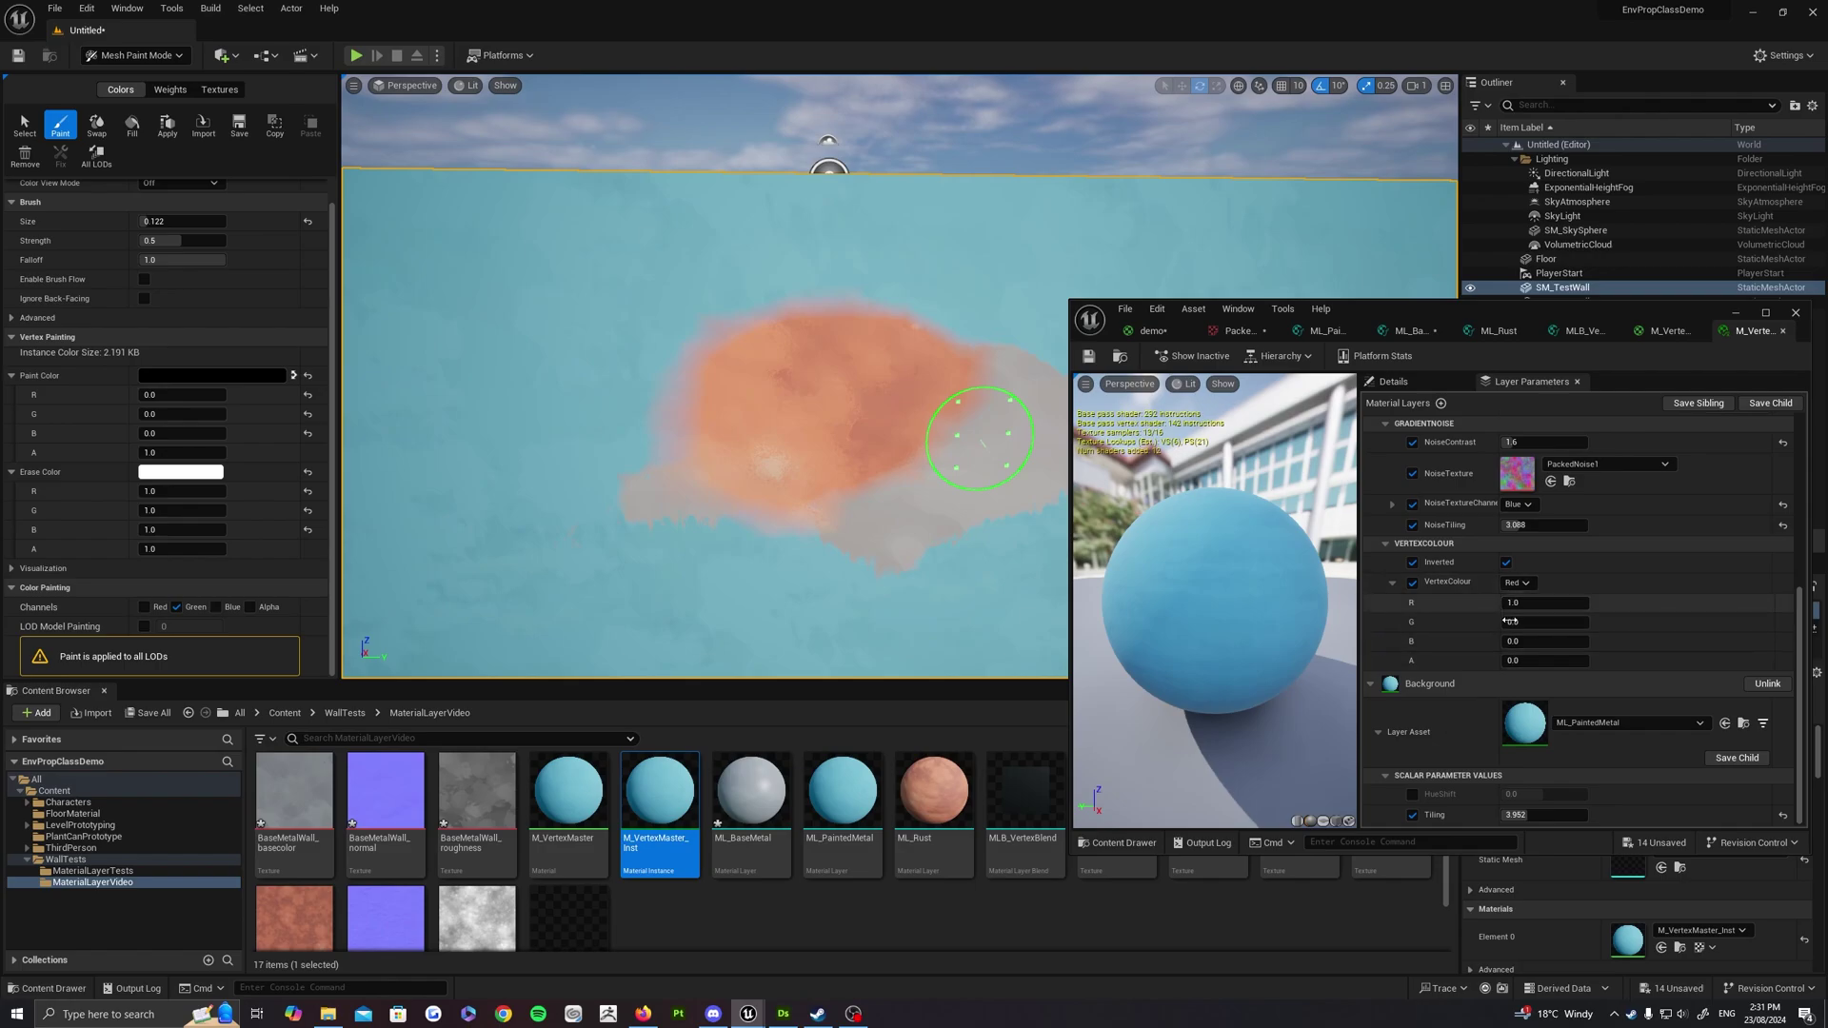
pyautogui.scroll(9, 1508, 622)
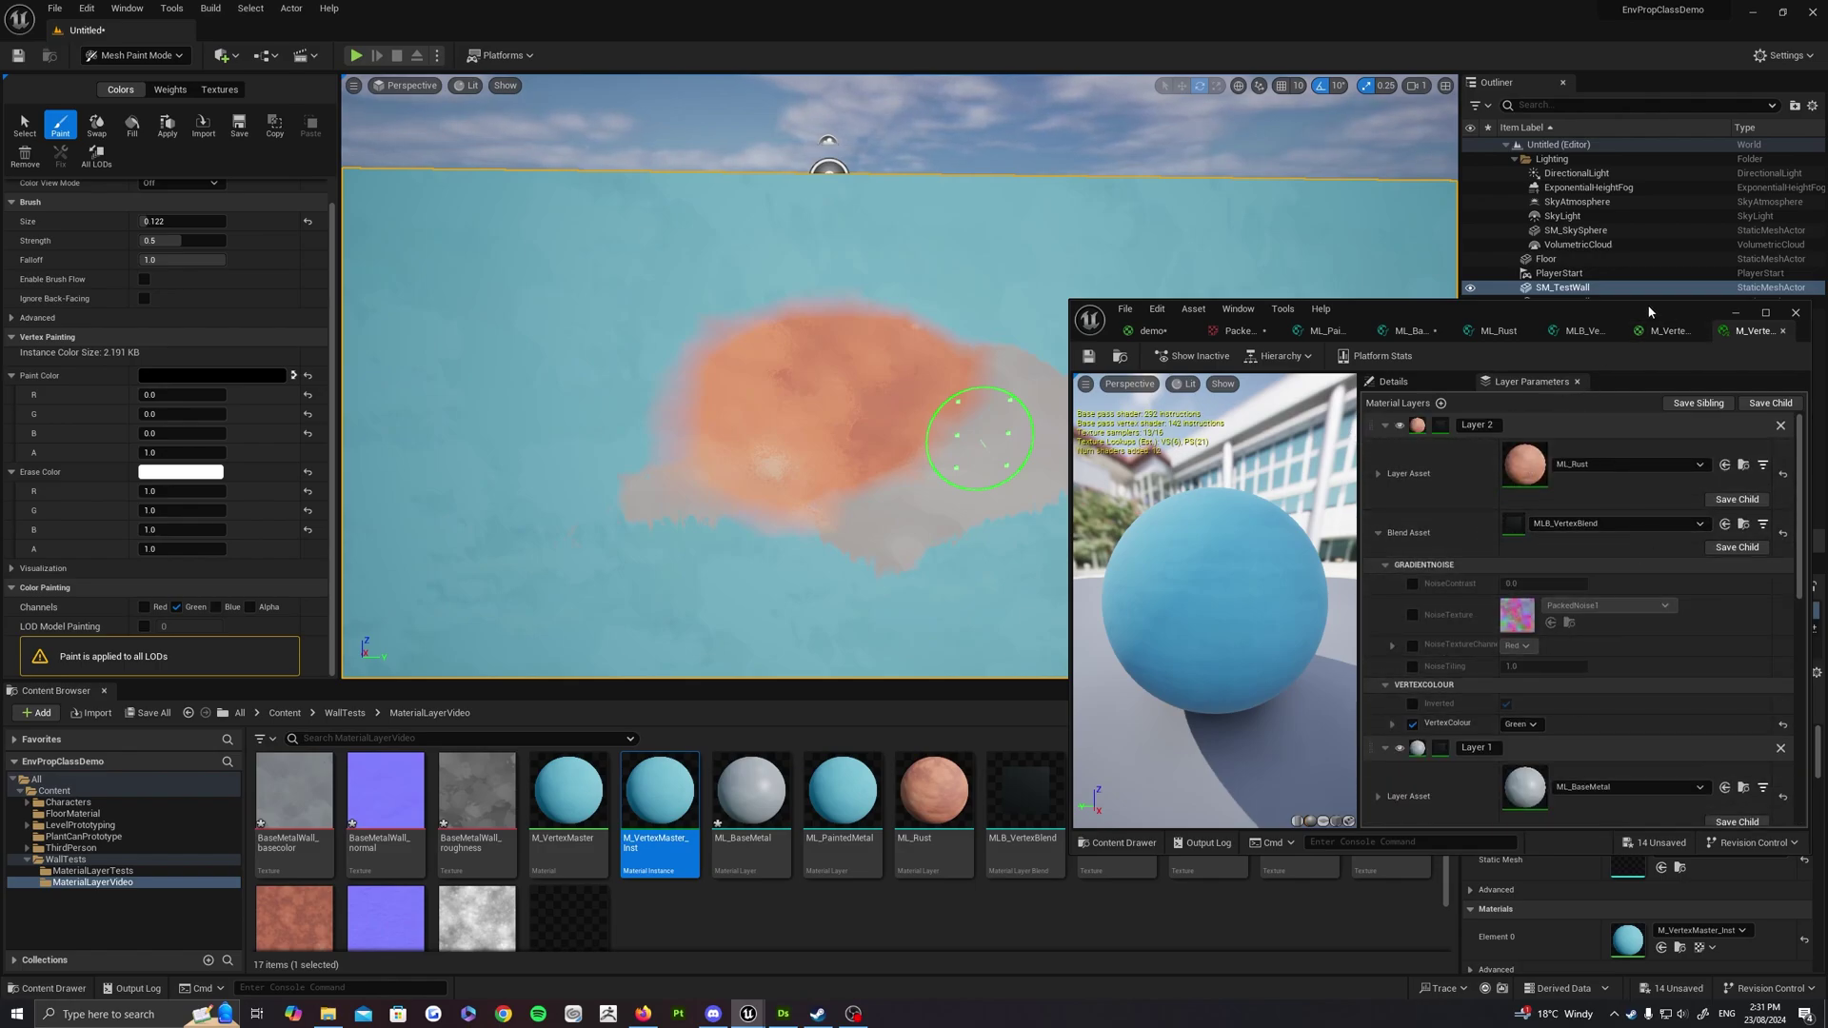
pyautogui.click(1386, 425)
pyautogui.click(1386, 454)
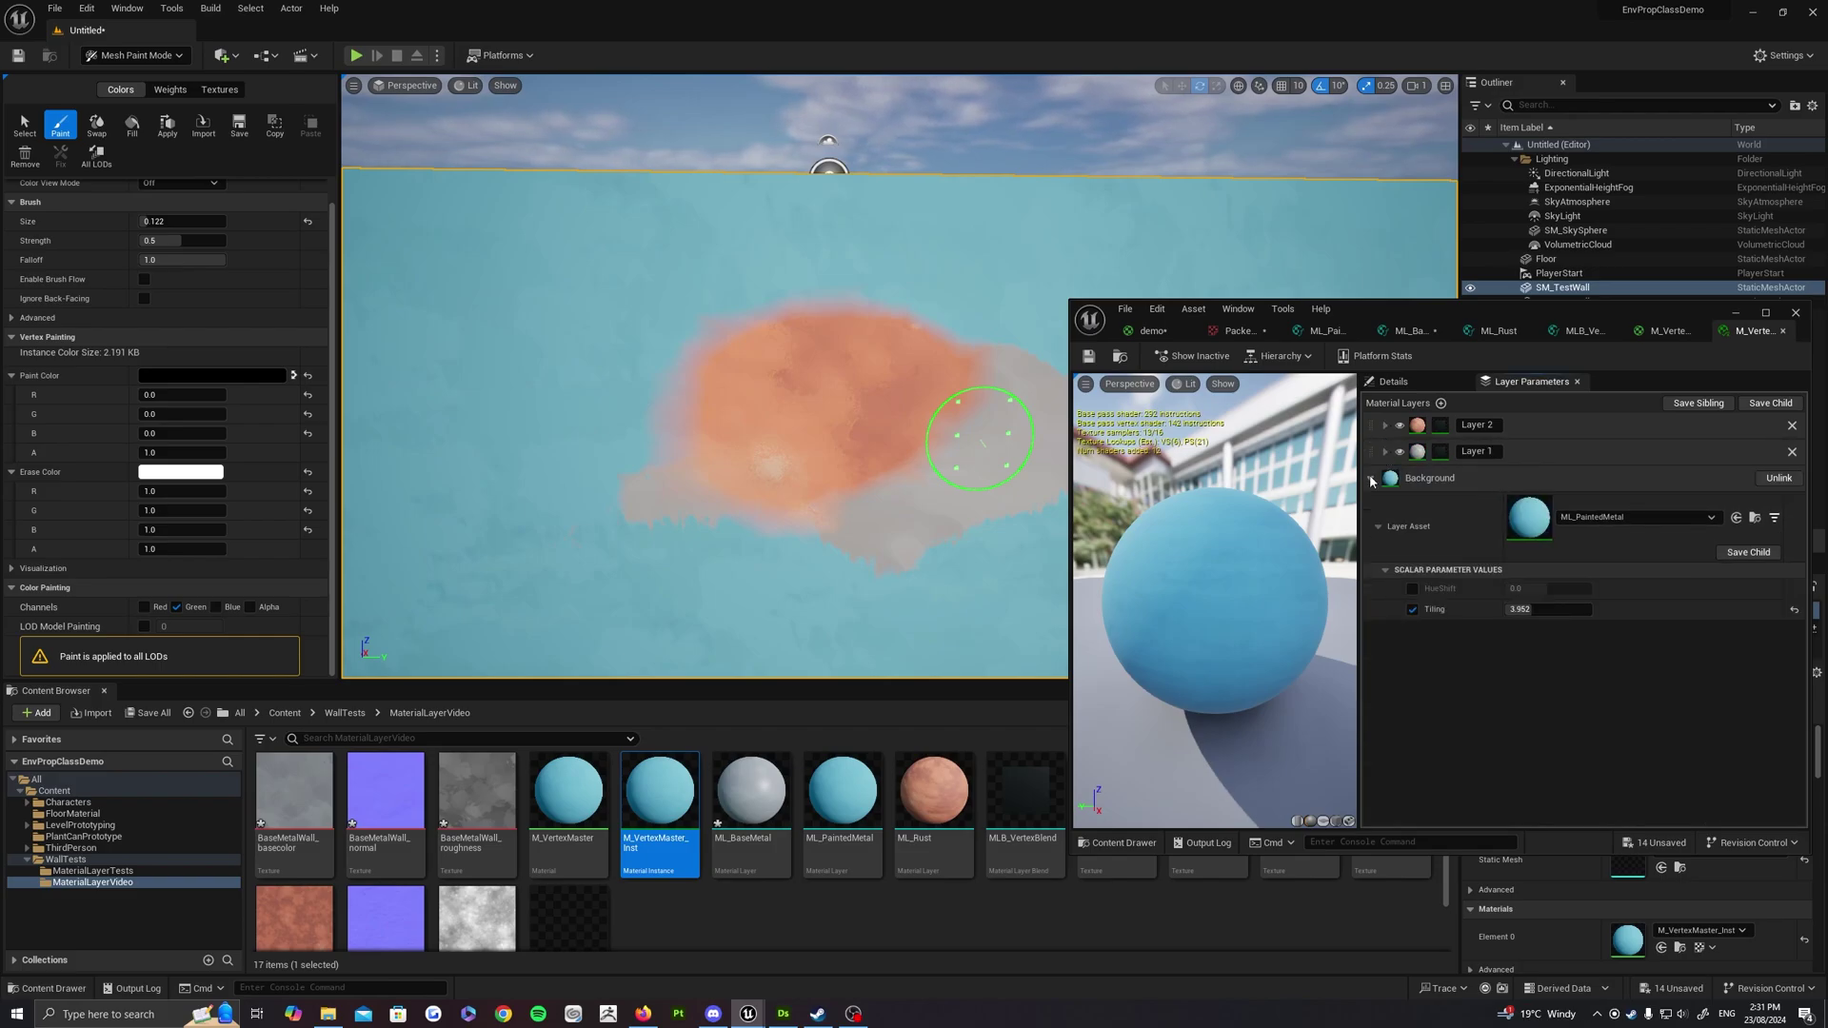
pyautogui.click(1371, 479)
pyautogui.moveTo(1372, 431); pyautogui.dragTo(1390, 465)
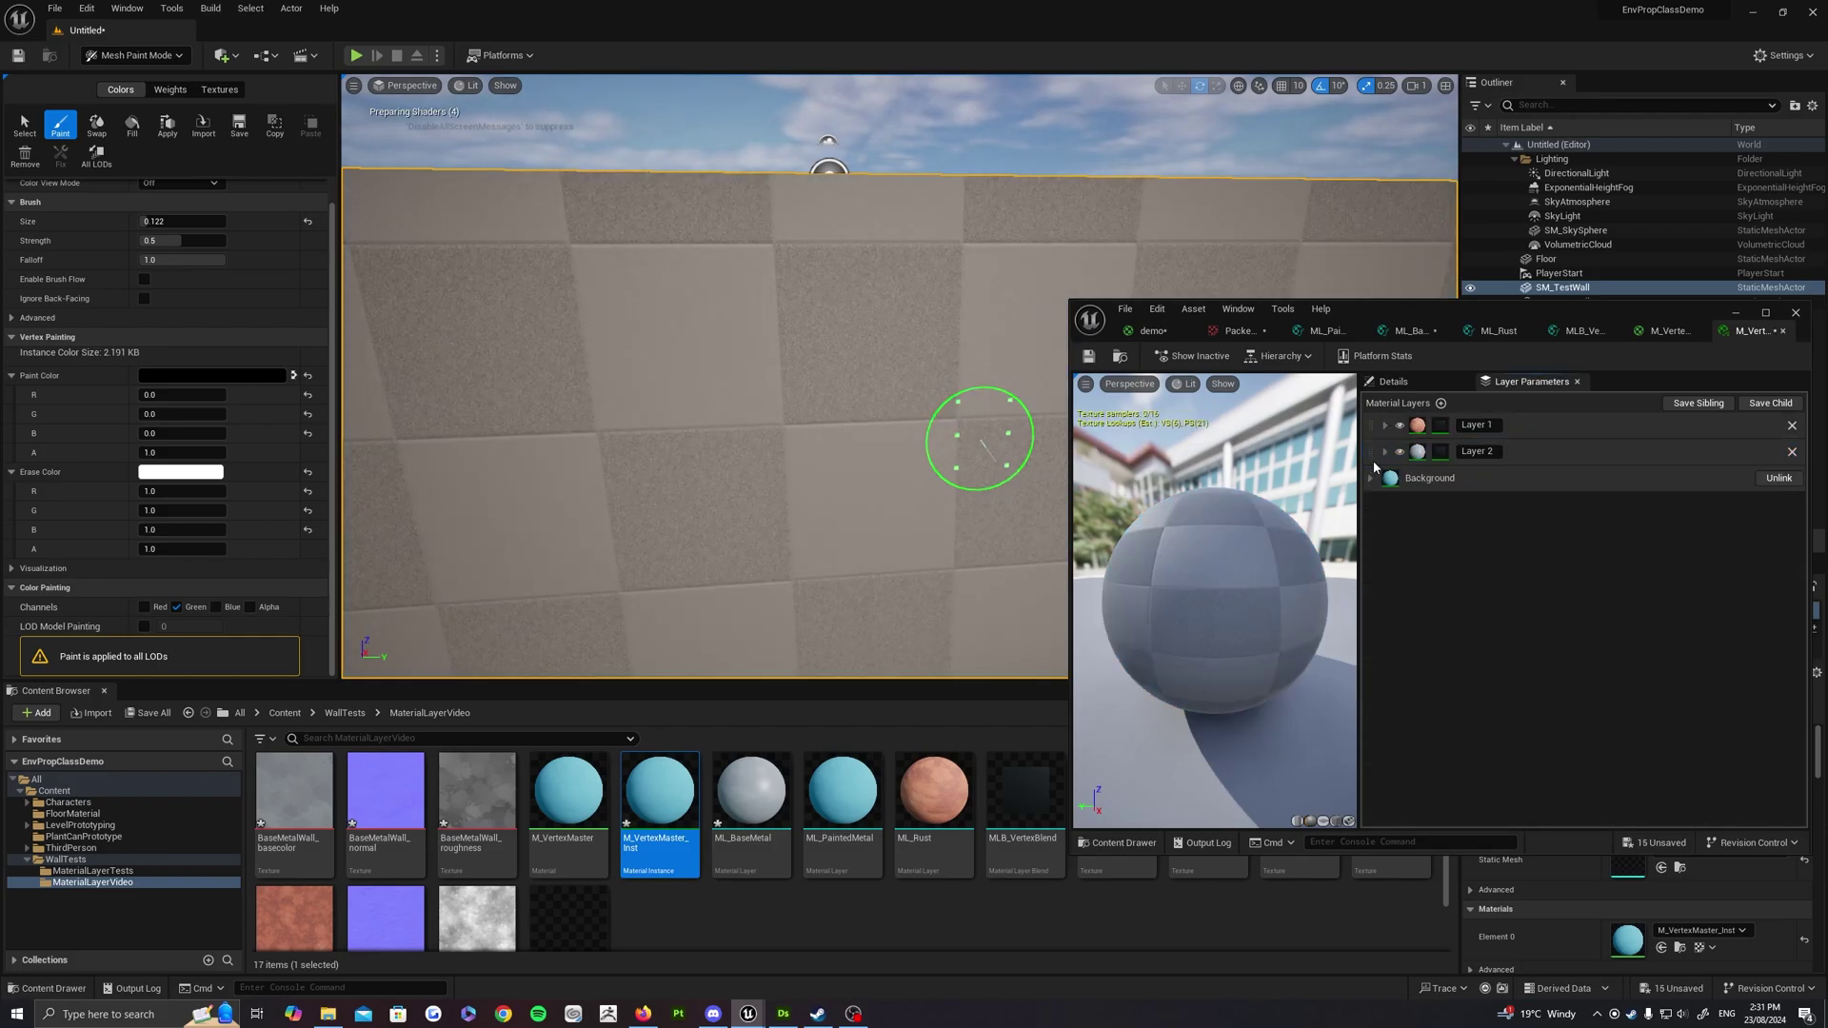
pyautogui.moveTo(752, 385)
pyautogui.mouseDown(button='right')
pyautogui.moveTo(777, 379)
pyautogui.moveTo(791, 331)
pyautogui.moveTo(919, 357)
pyautogui.mouseUp(button='right')
pyautogui.press('w')
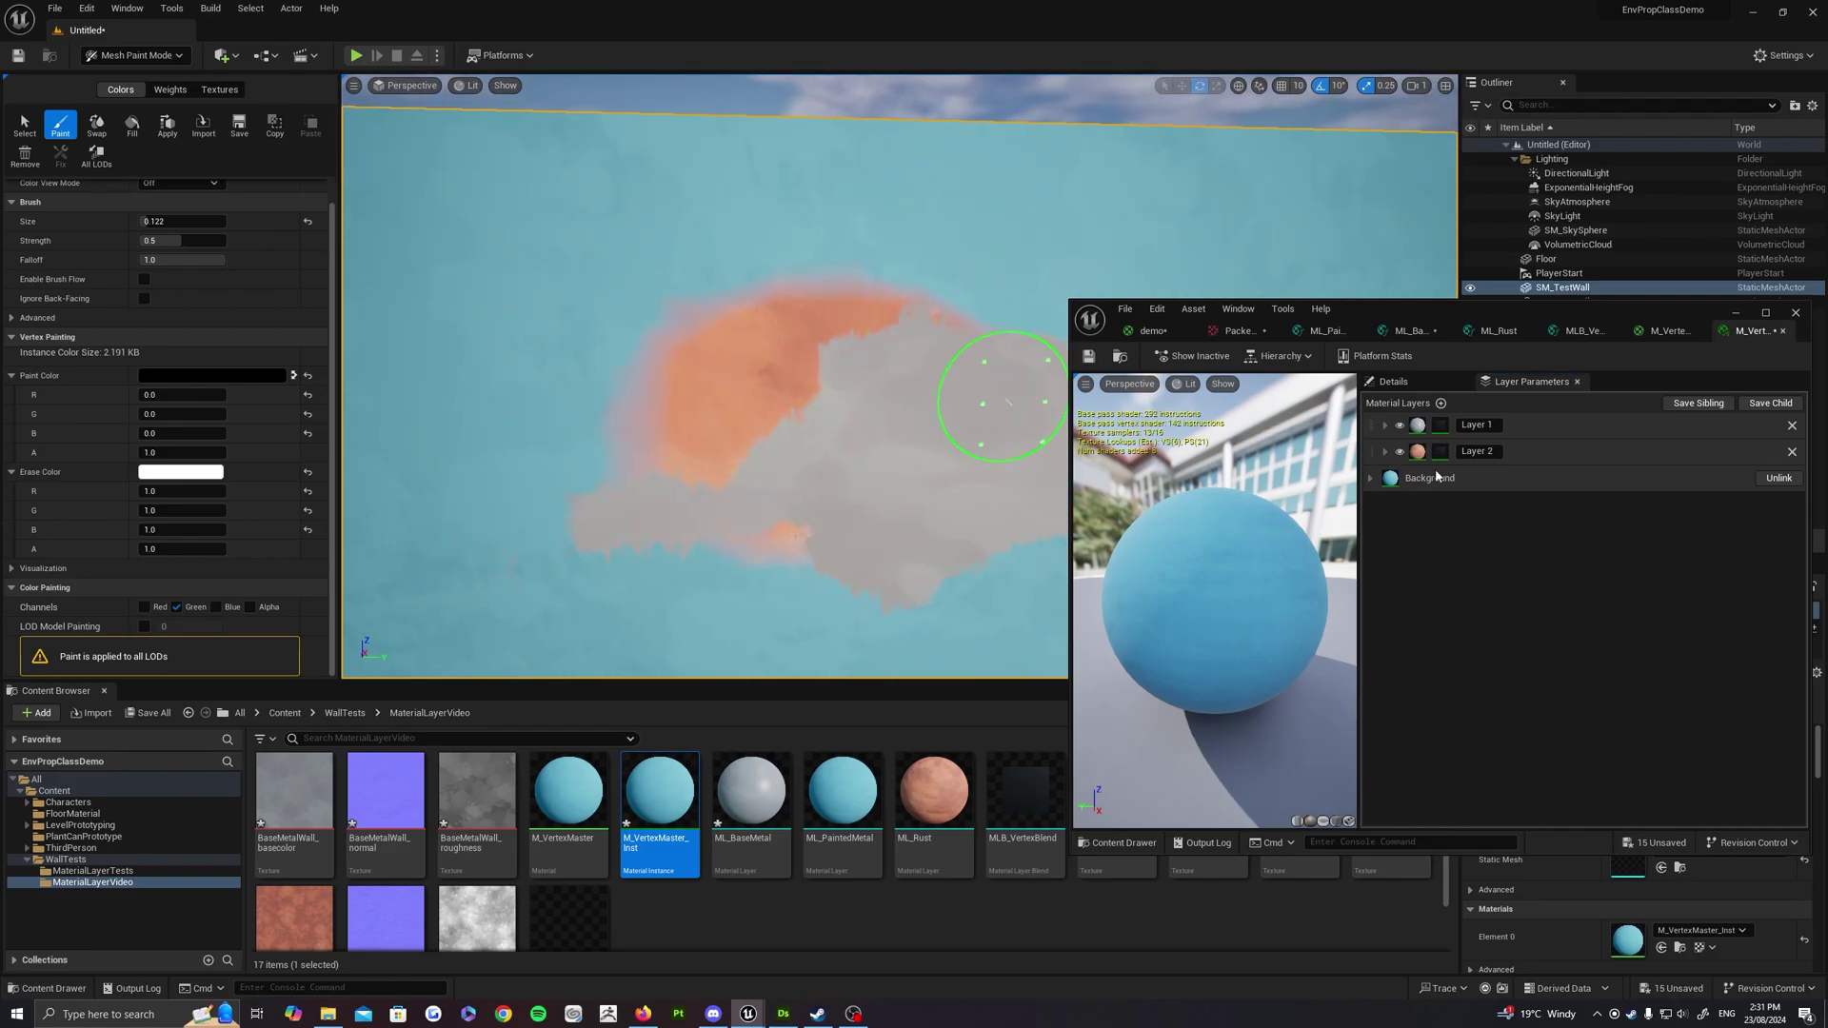
# Expand the base metal layer's settings and paint black into the green channel around the metal patch to spread rust over the surrounding paint
pyautogui.click(1385, 426)
pyautogui.moveTo(816, 407); pyautogui.dragTo(816, 306, button='right')
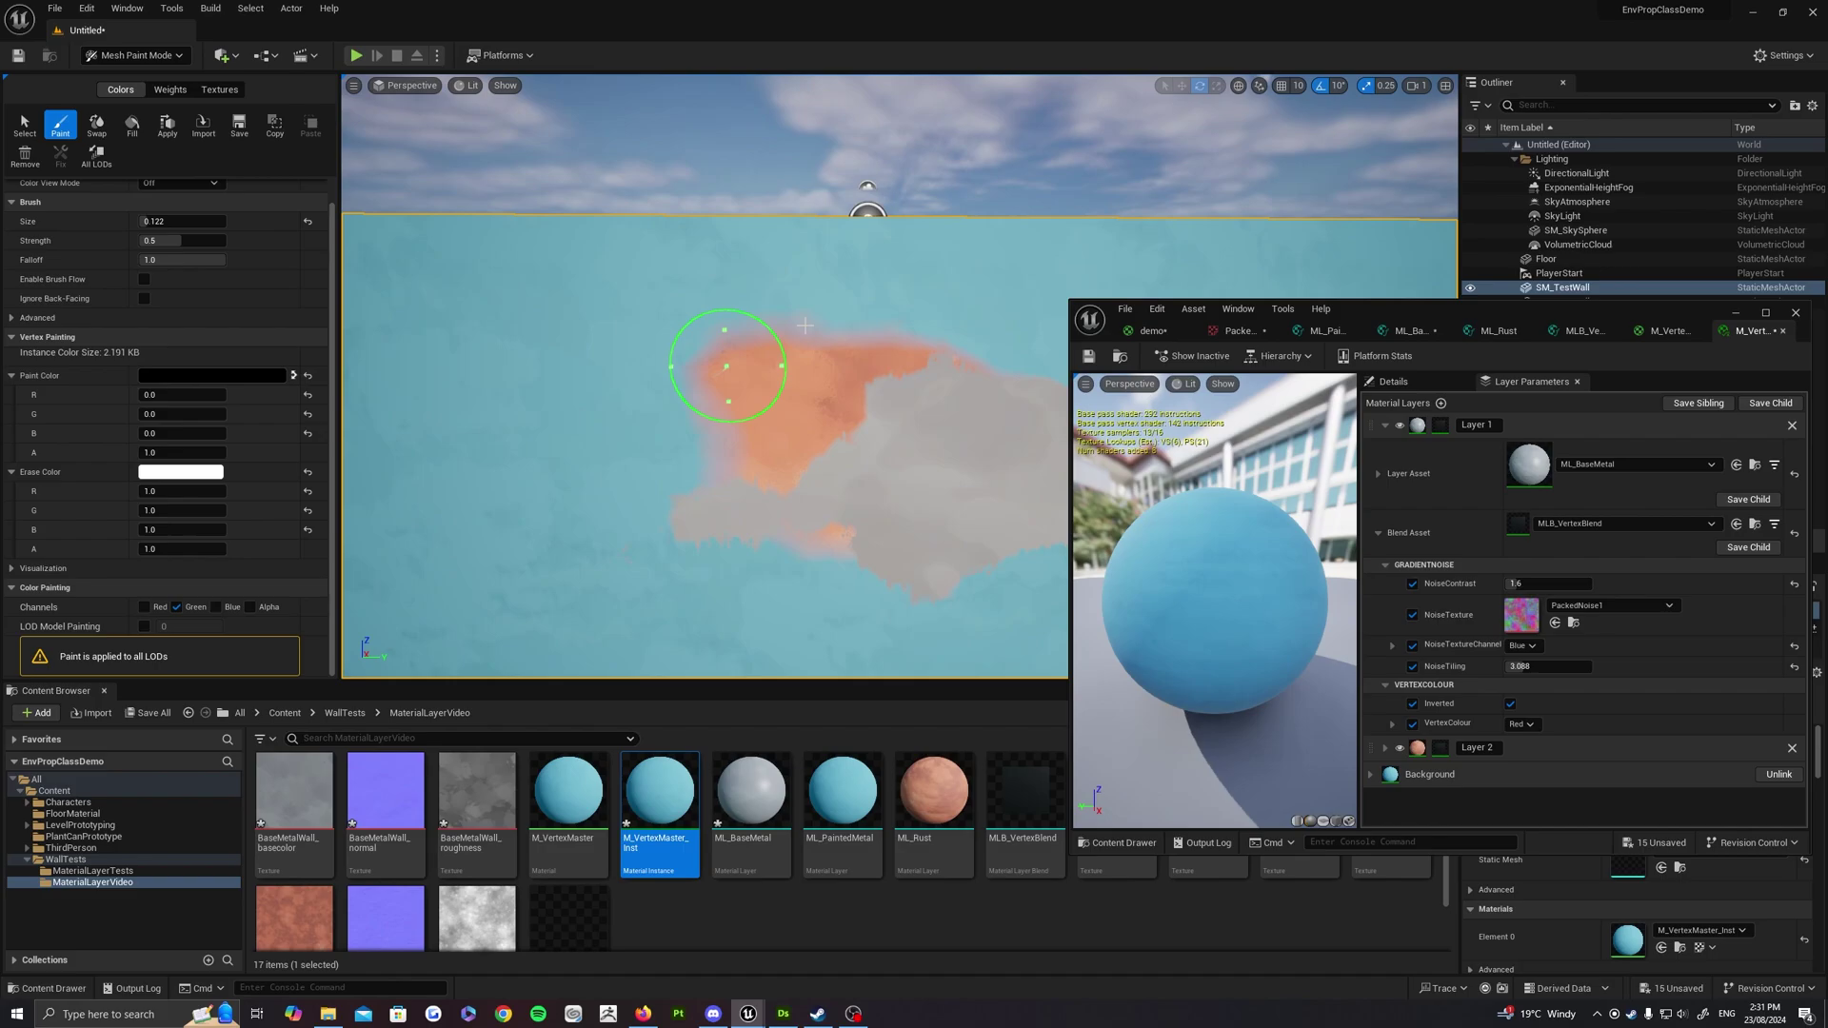
pyautogui.moveTo(805, 326)
pyautogui.mouseDown()
pyautogui.moveTo(816, 371)
pyautogui.moveTo(775, 396)
pyautogui.mouseUp()
pyautogui.press('w')
pyautogui.moveTo(834, 386)
pyautogui.mouseDown(button='right')
pyautogui.moveTo(894, 419)
pyautogui.moveTo(938, 367)
pyautogui.mouseUp(button='right')
pyautogui.moveTo(956, 352)
pyautogui.mouseDown()
pyautogui.moveTo(857, 327)
pyautogui.moveTo(801, 367)
pyautogui.mouseUp()
pyautogui.moveTo(888, 428); pyautogui.dragTo(845, 404, button='right')
pyautogui.press('s')
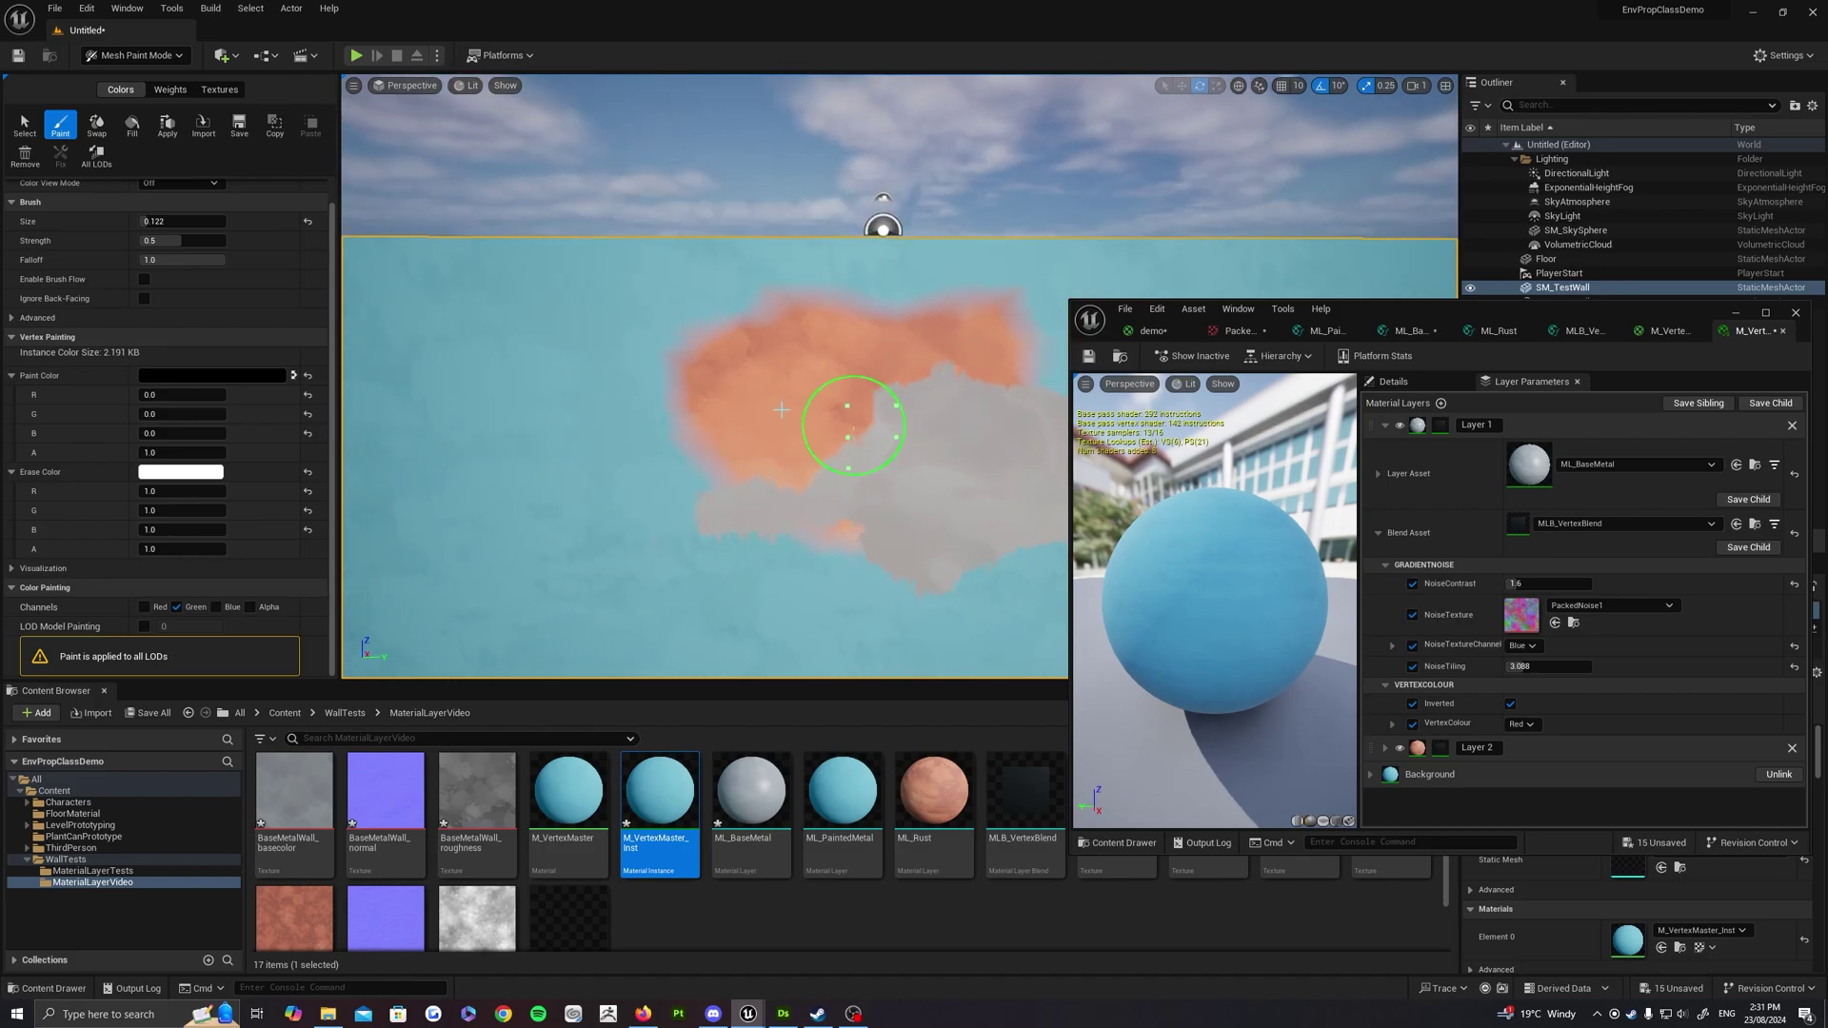
pyautogui.moveTo(613, 437)
pyautogui.mouseDown()
pyautogui.moveTo(604, 465)
pyautogui.moveTo(688, 459)
pyautogui.mouseUp()
pyautogui.moveTo(763, 448)
pyautogui.mouseDown(button='right')
pyautogui.moveTo(775, 465)
pyautogui.moveTo(759, 464)
pyautogui.mouseUp(button='right')
pyautogui.moveTo(811, 535); pyautogui.dragTo(767, 537)
pyautogui.press('d')
pyautogui.moveTo(826, 496)
pyautogui.mouseDown(button='right')
pyautogui.moveTo(665, 486)
pyautogui.moveTo(734, 490)
pyautogui.moveTo(814, 449)
pyautogui.mouseUp(button='right')
pyautogui.press('a')
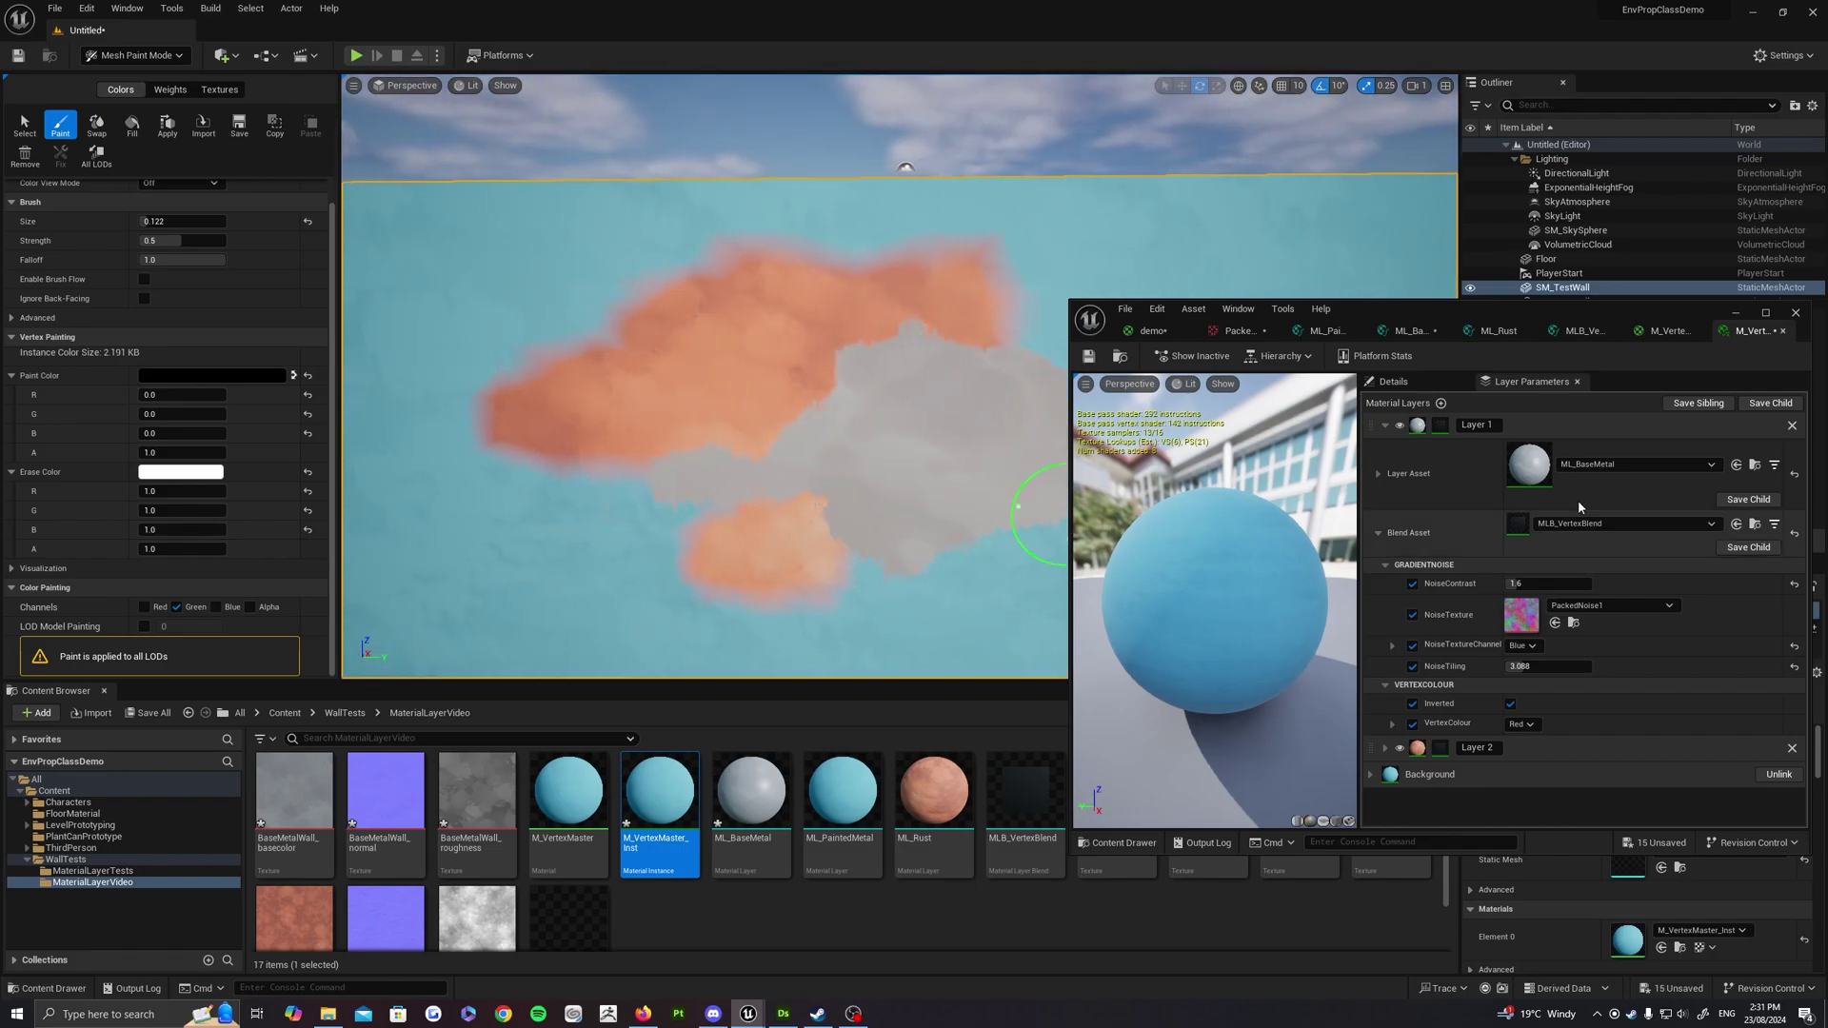
# Collapse the base metal layer, add two new material layers above it and expand Layer 3
pyautogui.click(1386, 427)
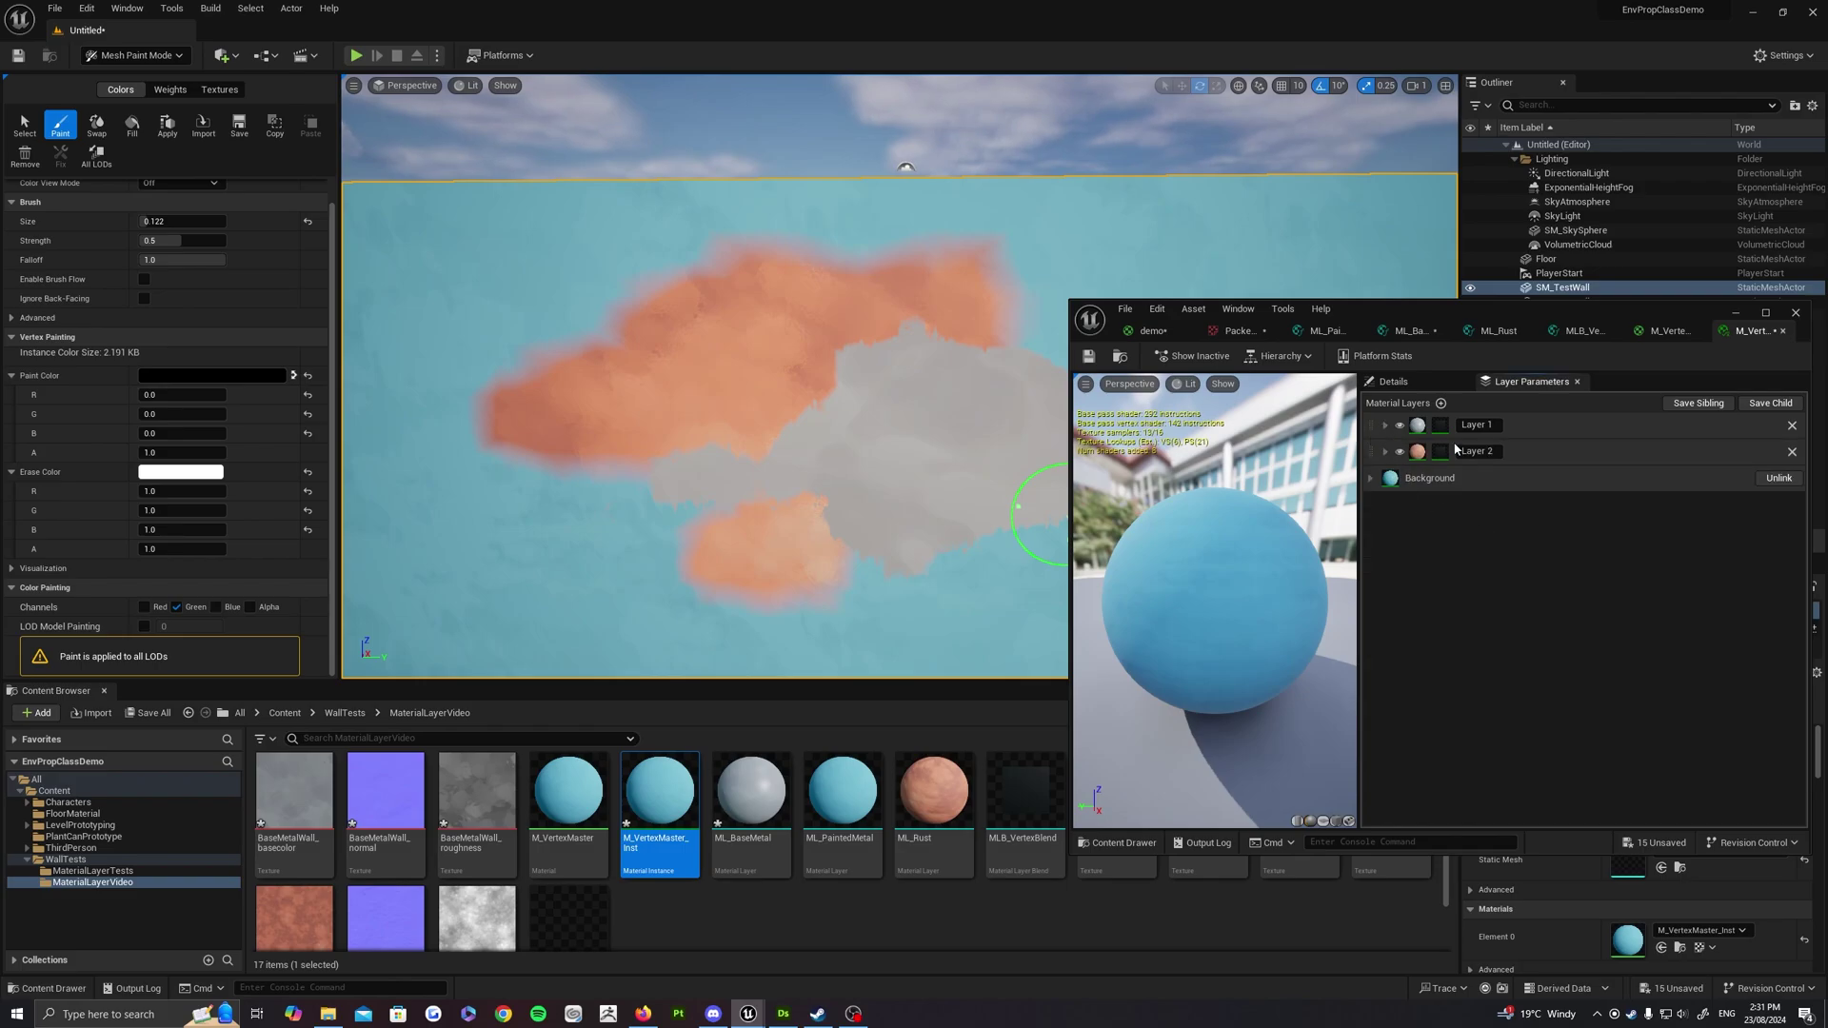
pyautogui.moveTo(947, 434); pyautogui.dragTo(926, 456, button='right')
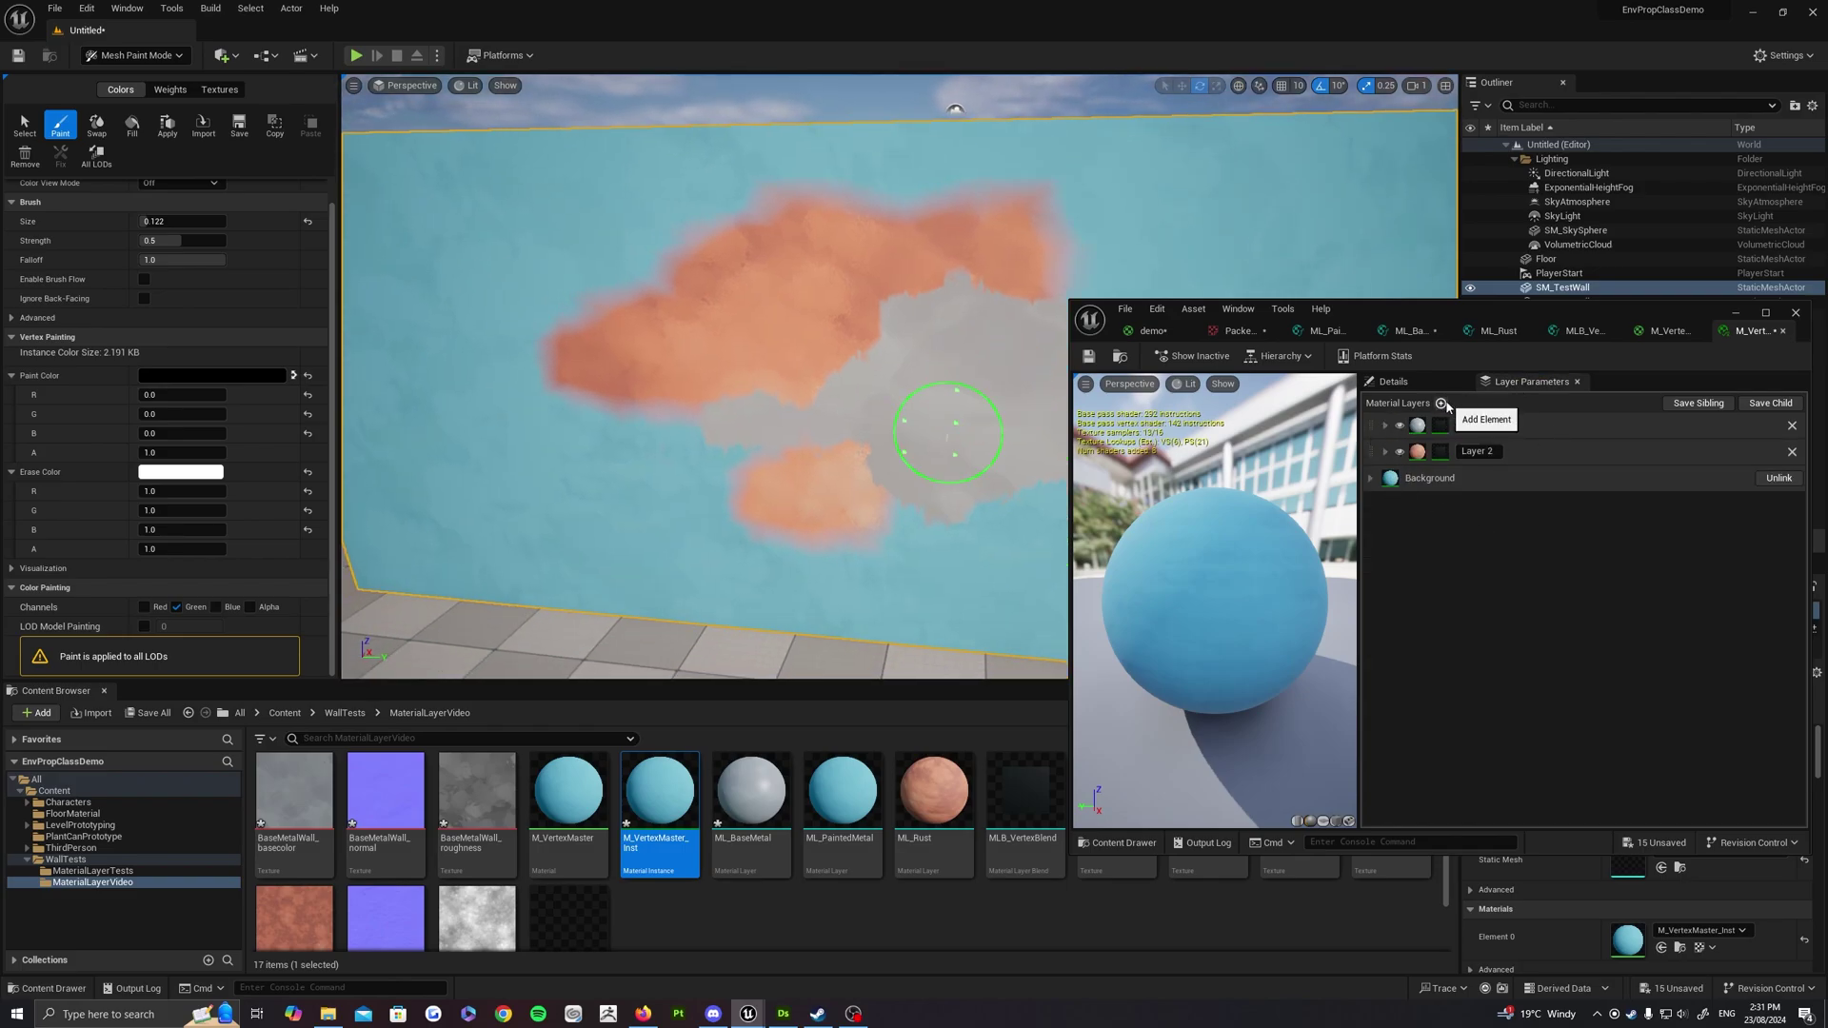
pyautogui.click(1442, 404)
pyautogui.click(1442, 403)
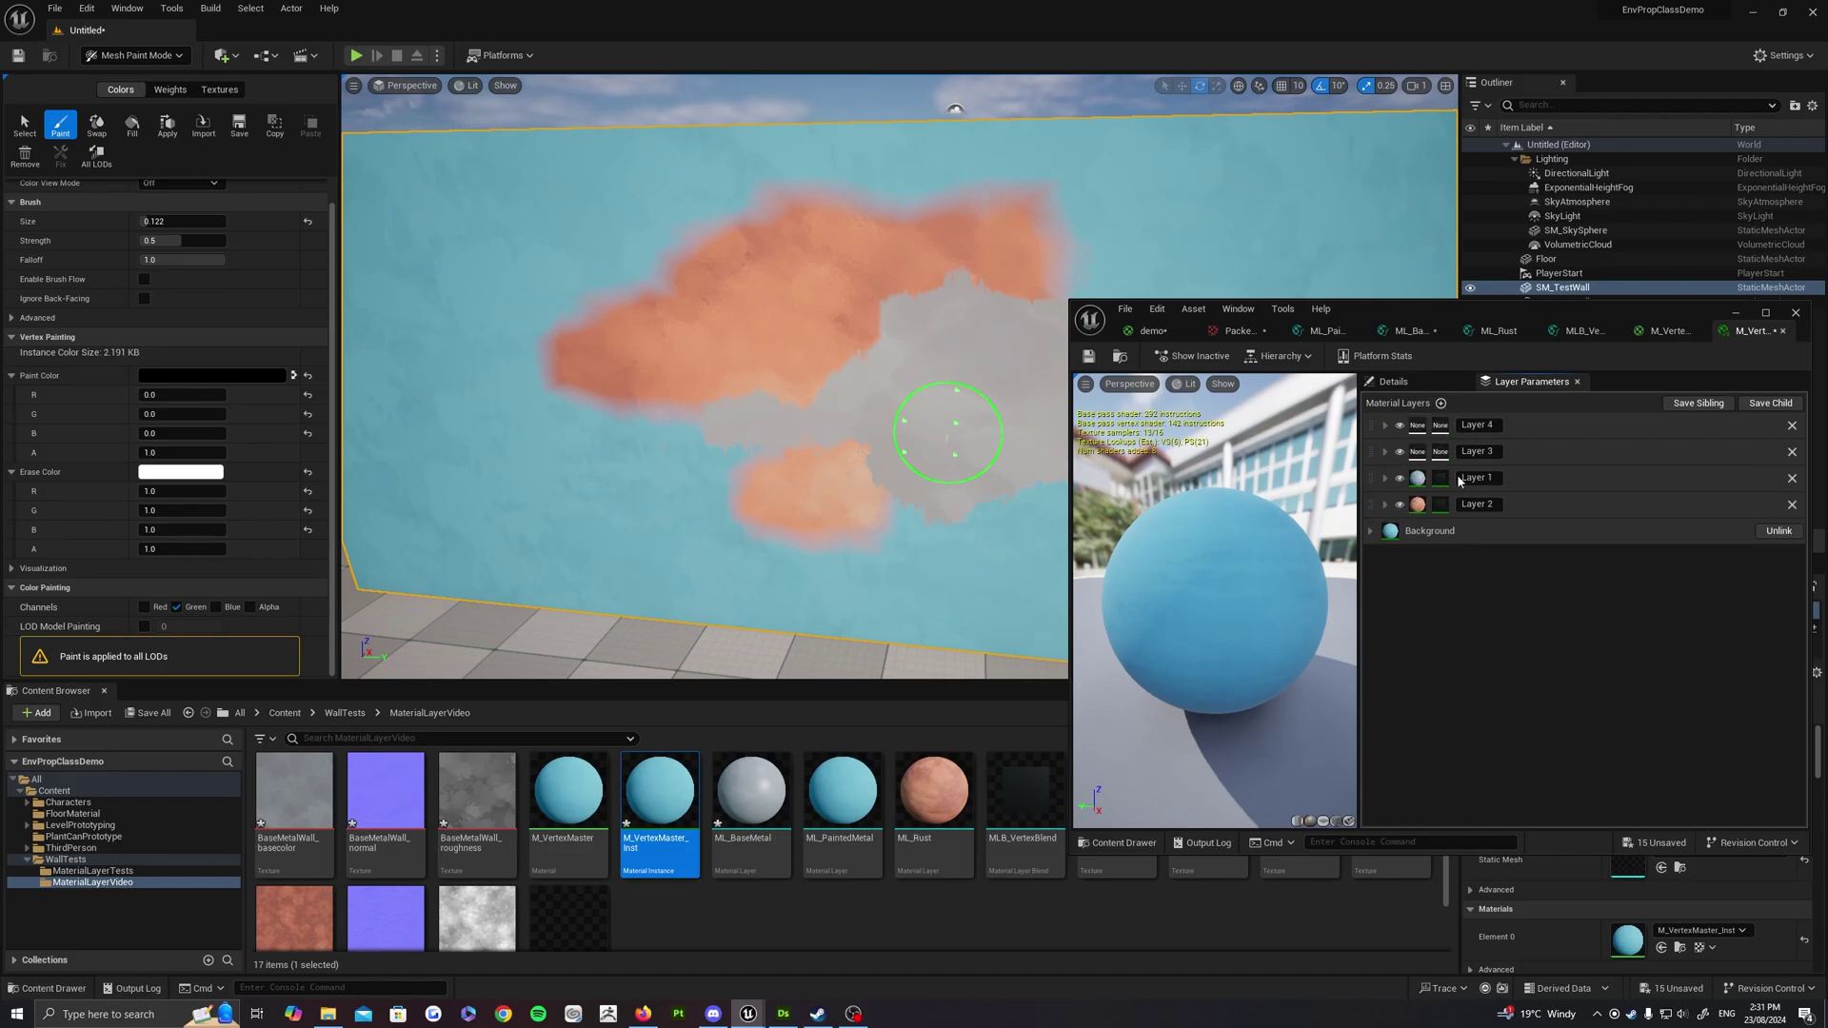
pyautogui.click(1385, 452)
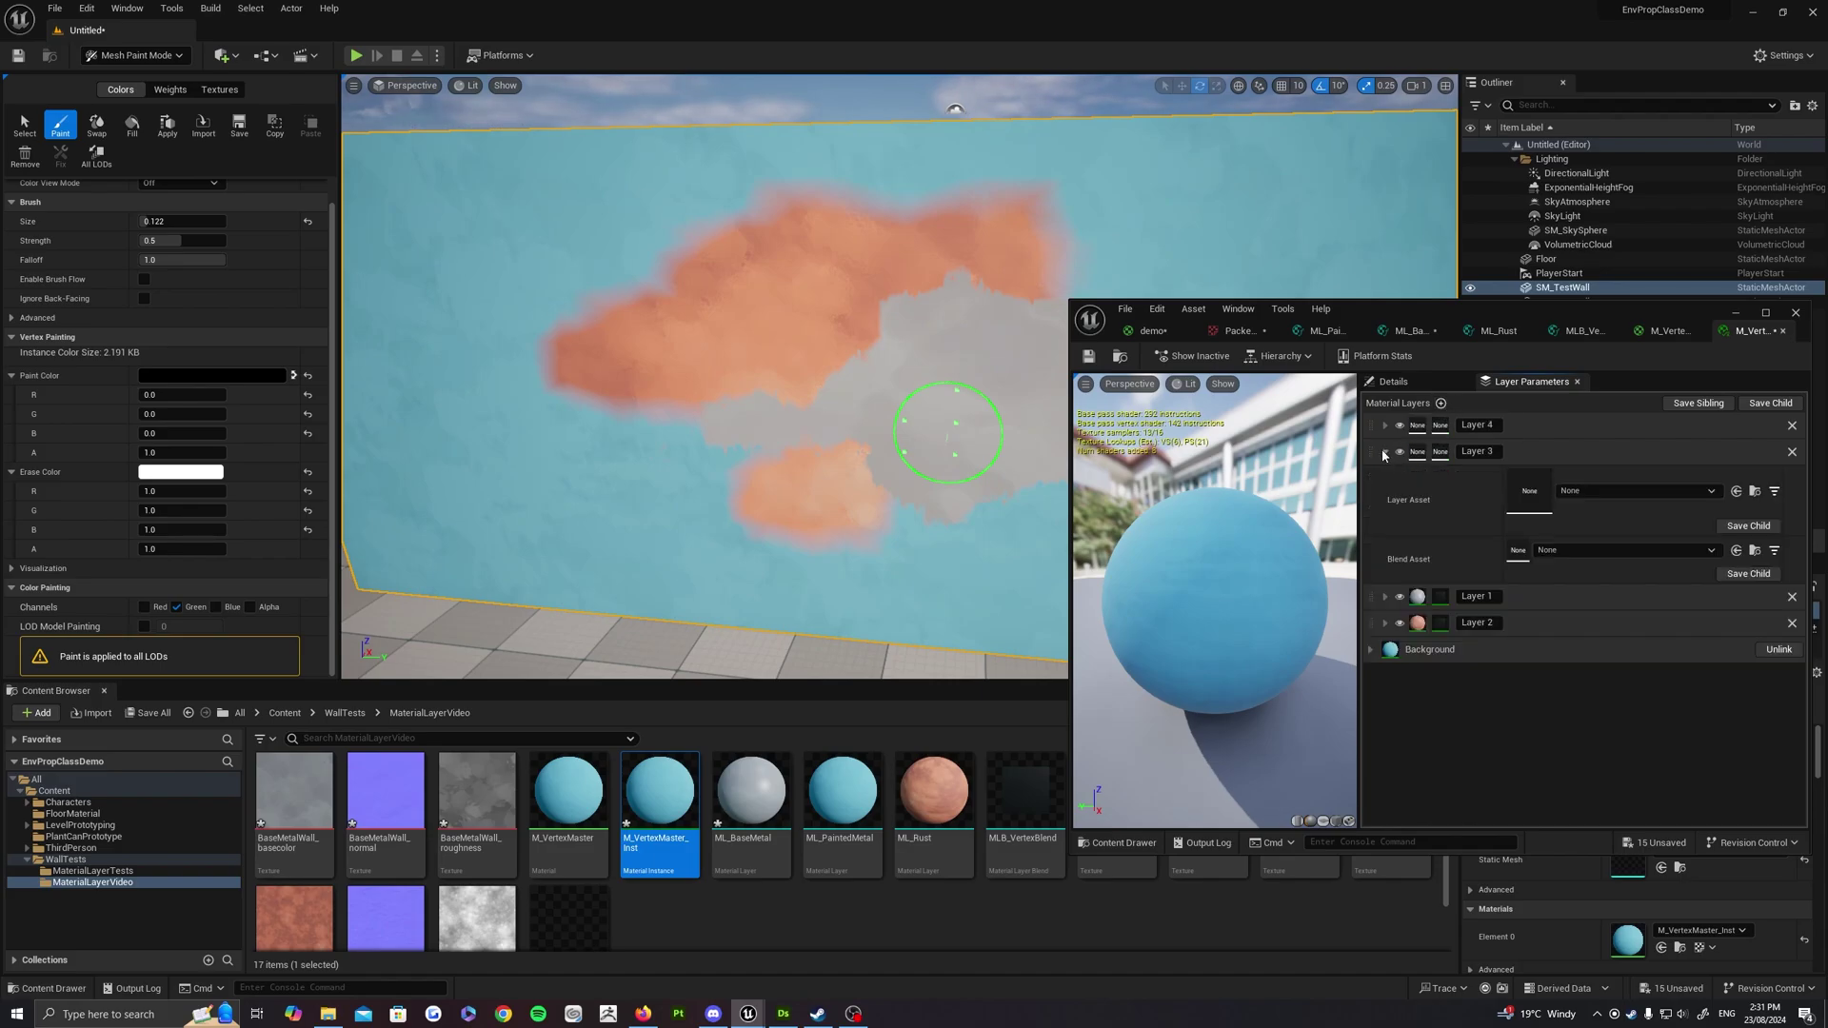
# Maximize the instance editor and assign ML_PaintedMetal as Layer 3's layer asset and MLB_VertexBlend as its blend asset
pyautogui.doubleClick(1644, 311)
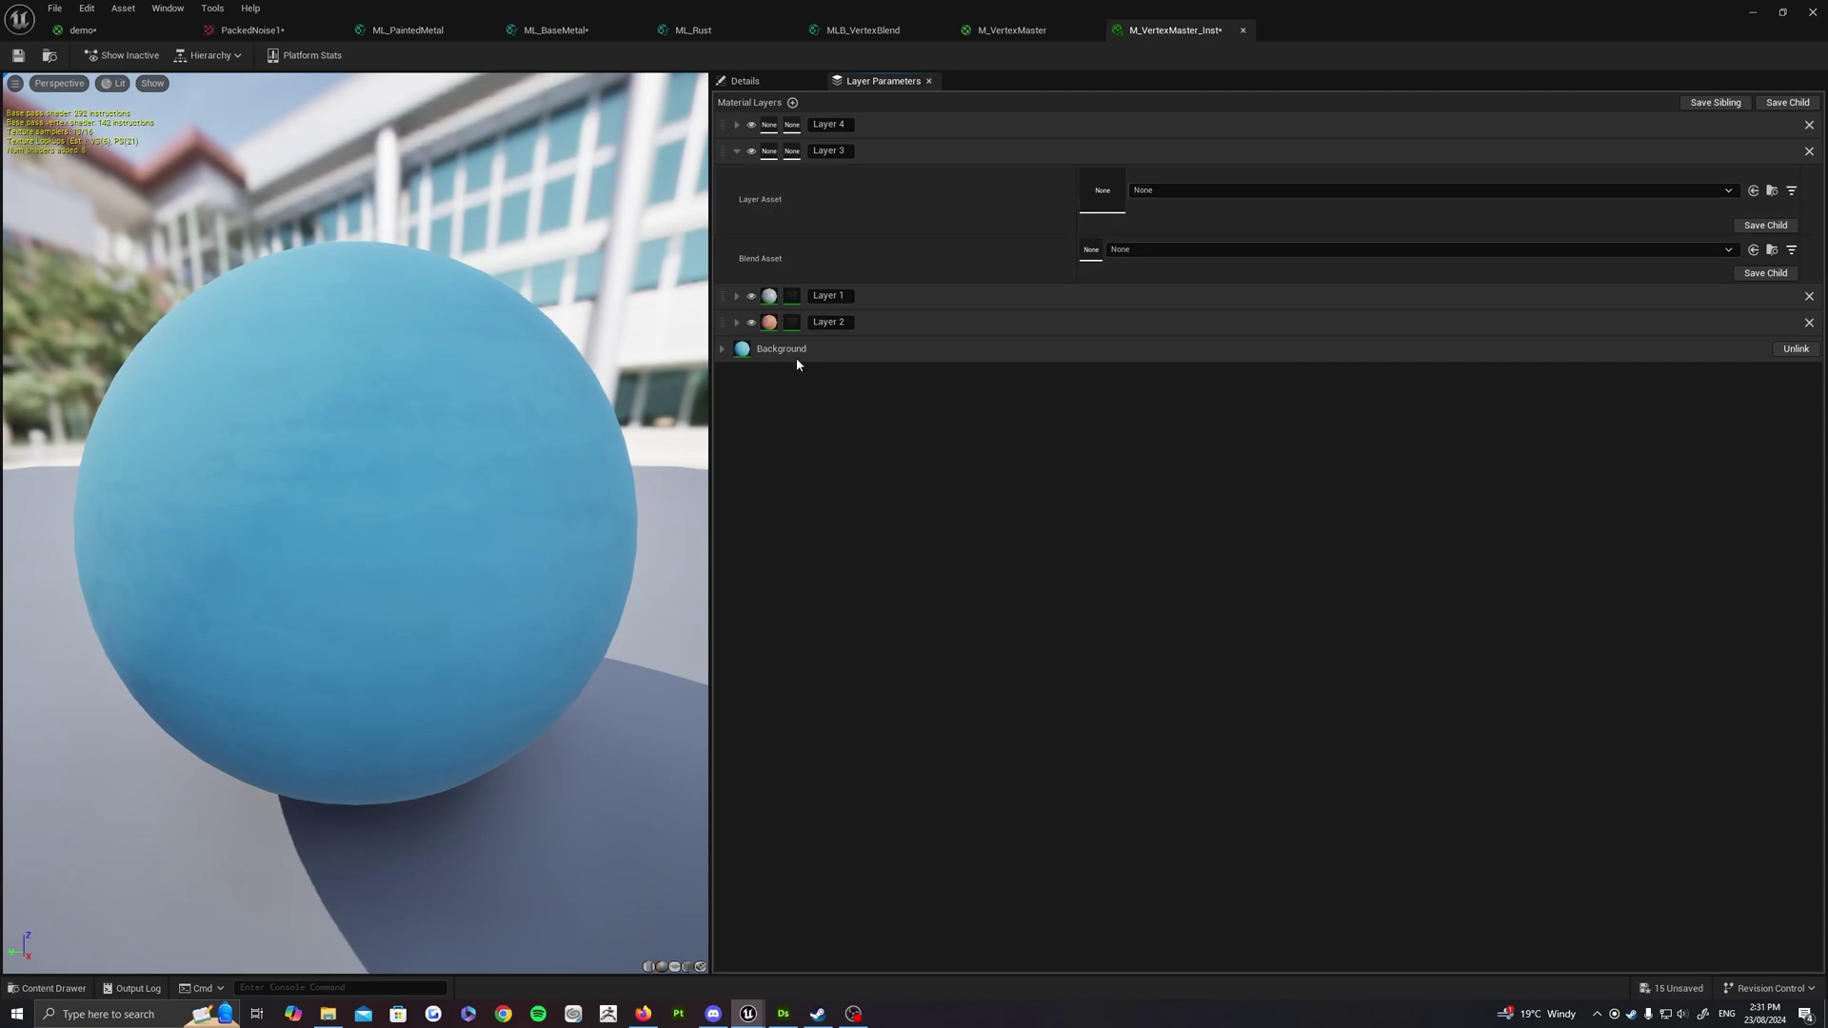
pyautogui.click(1173, 190)
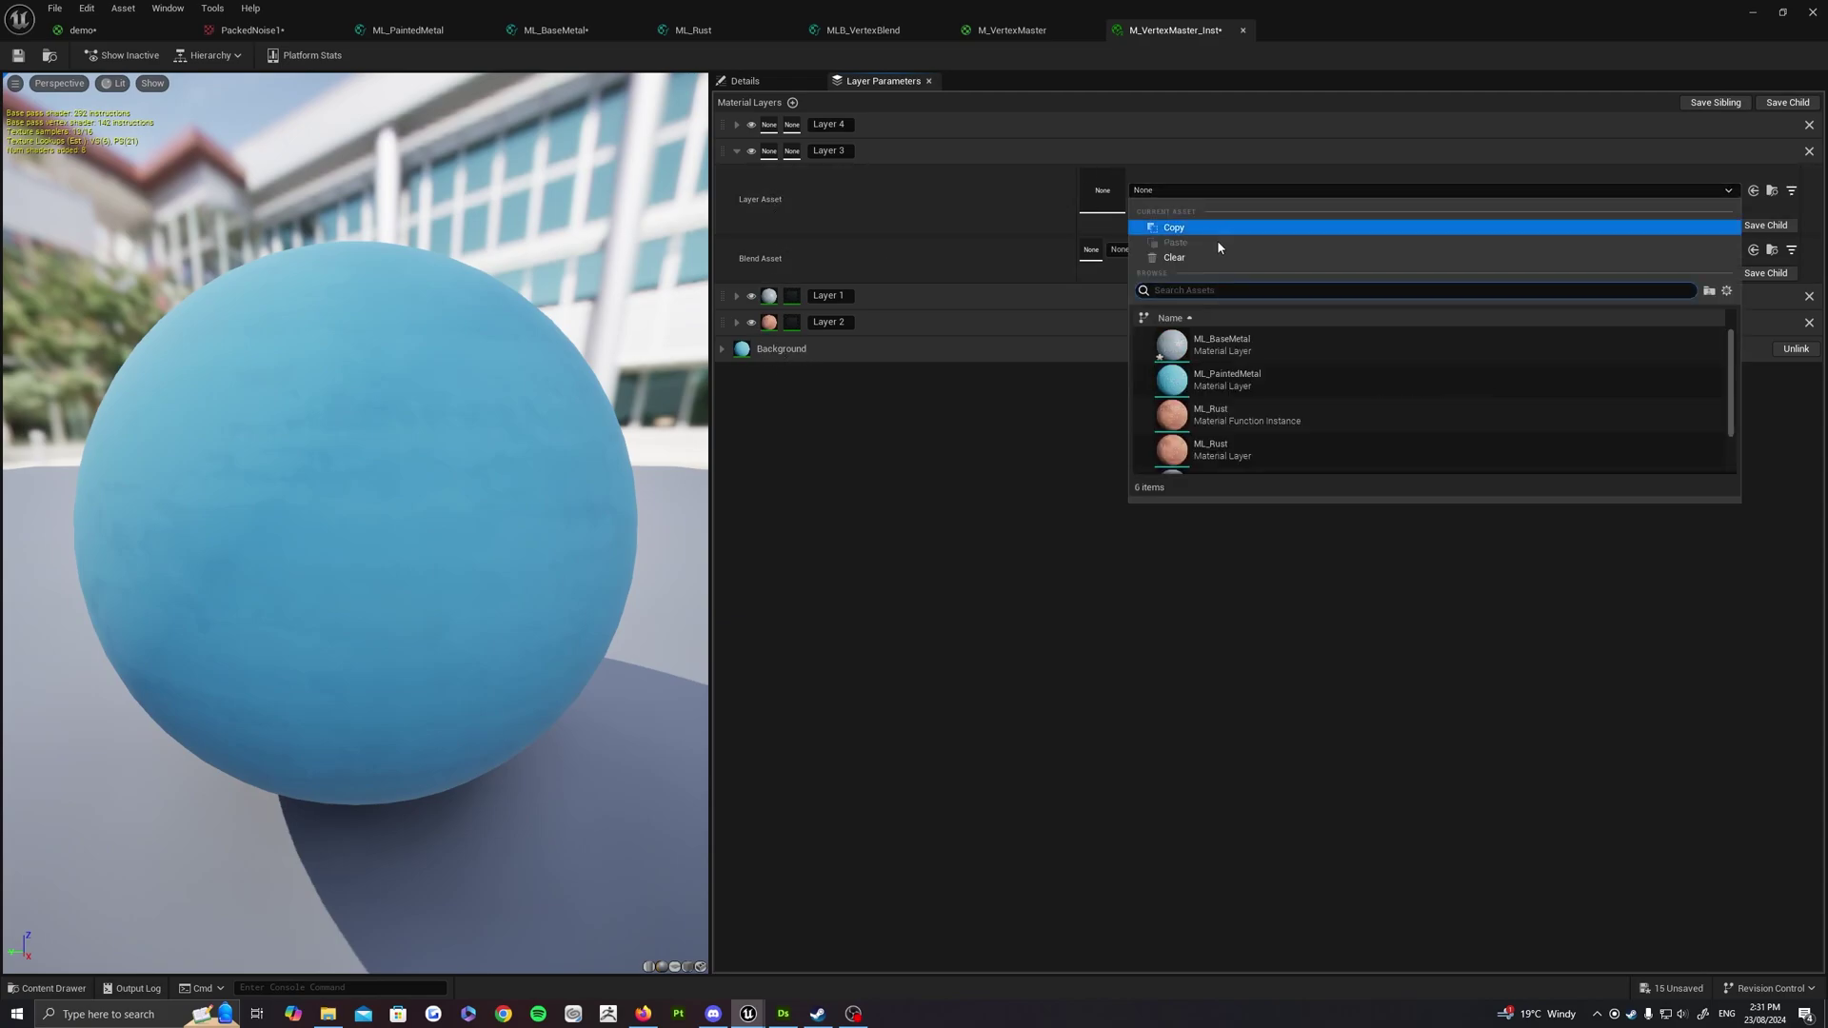
pyautogui.click(1241, 392)
pyautogui.click(1153, 254)
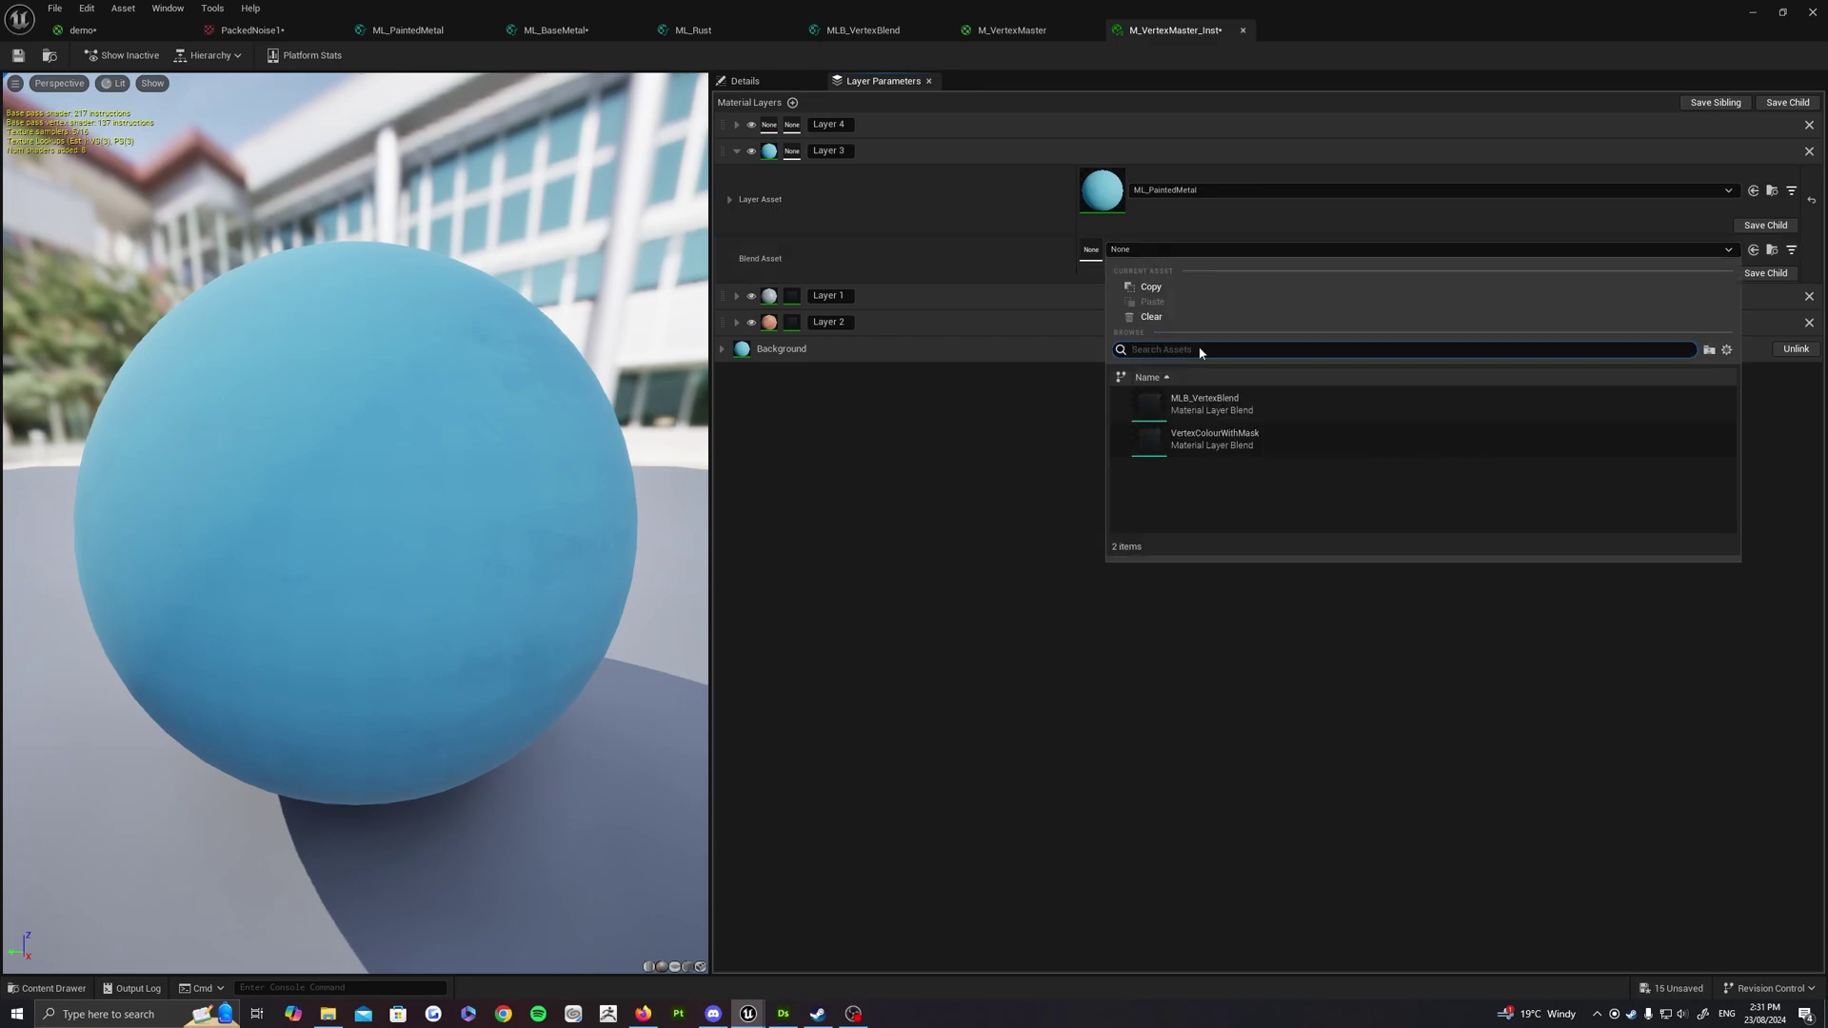
pyautogui.click(1187, 406)
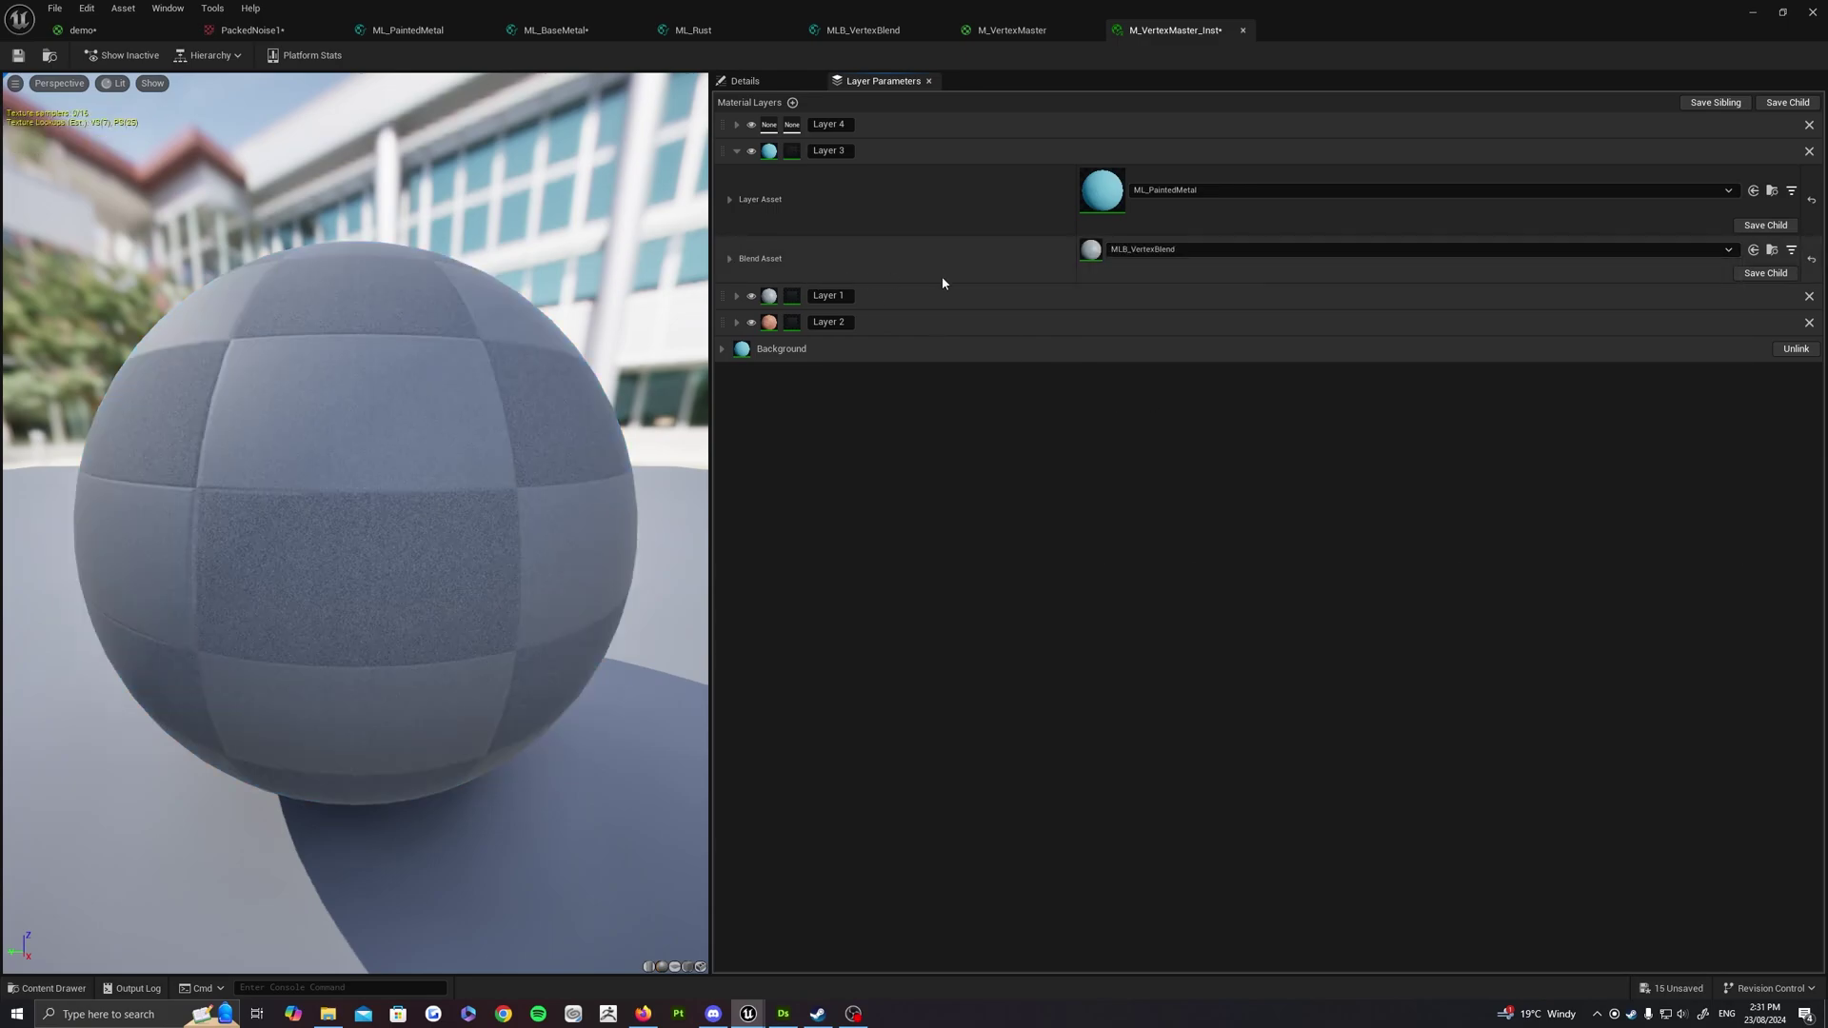
# Enable Layer 3's HueShift override, clear its blend asset to preview the paint and set HueShift to about -0.152
pyautogui.click(730, 198)
pyautogui.click(737, 243)
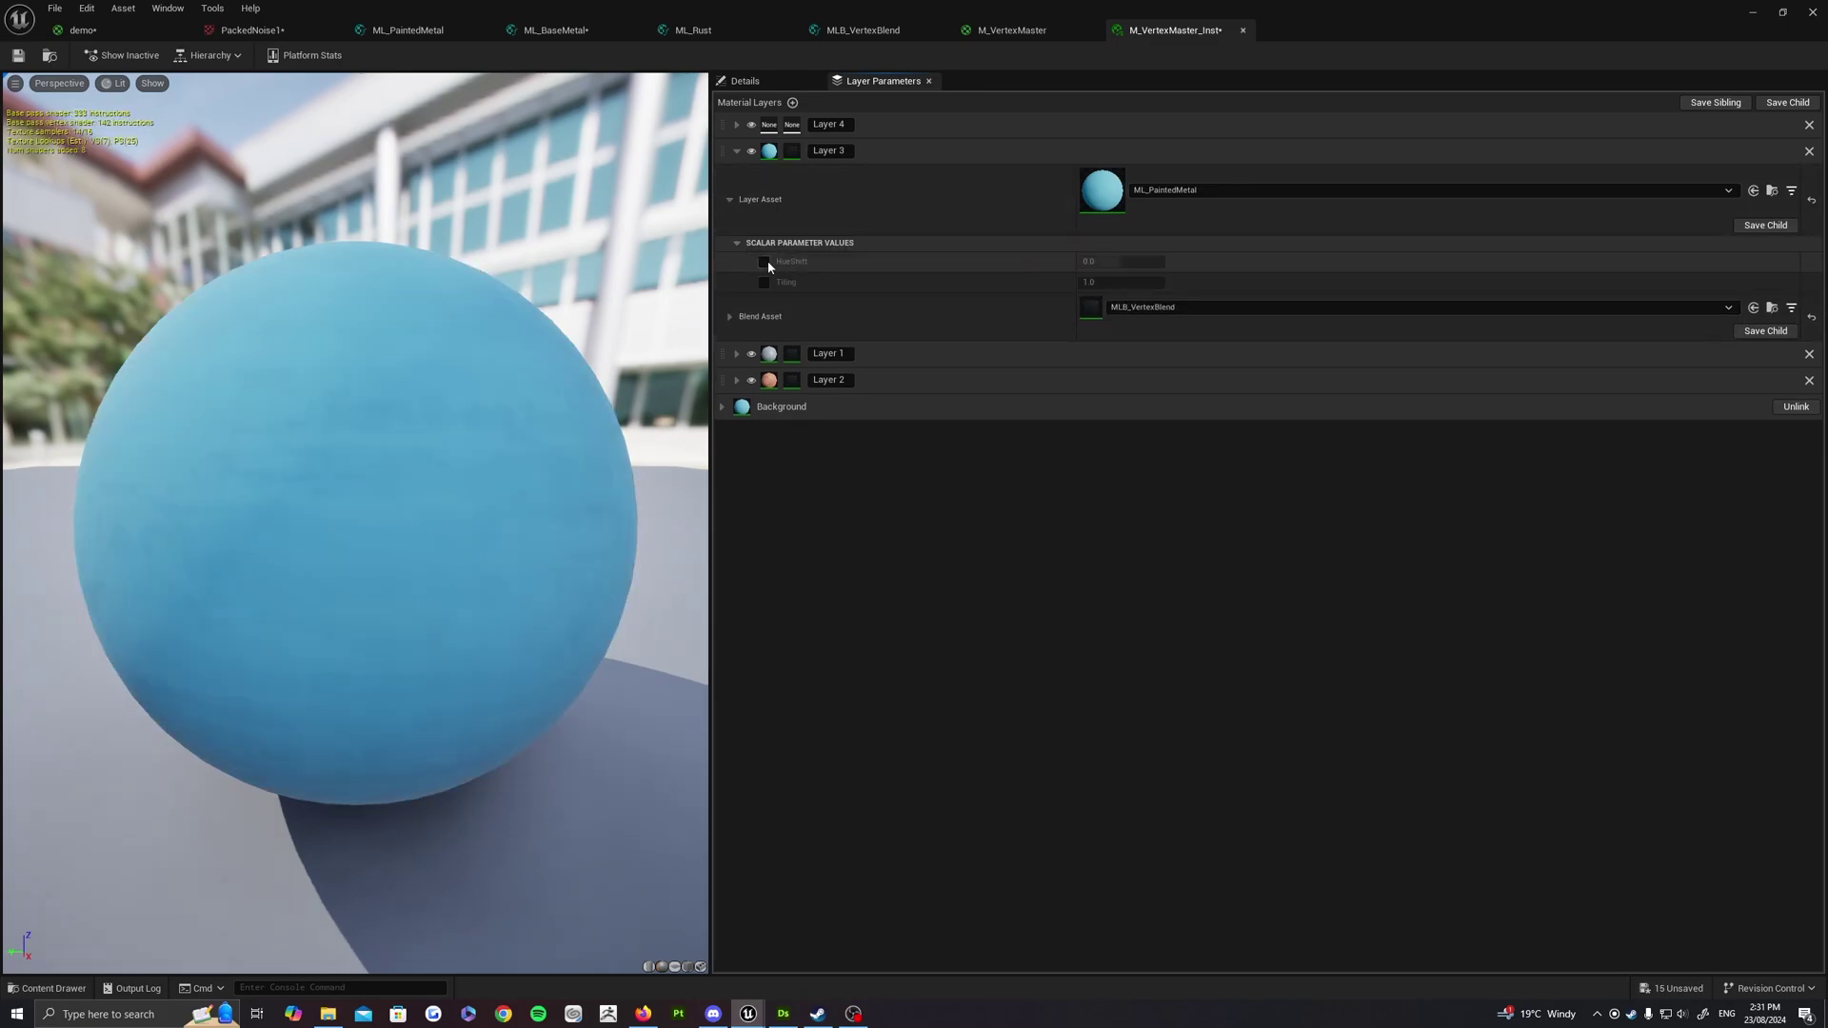
pyautogui.click(763, 261)
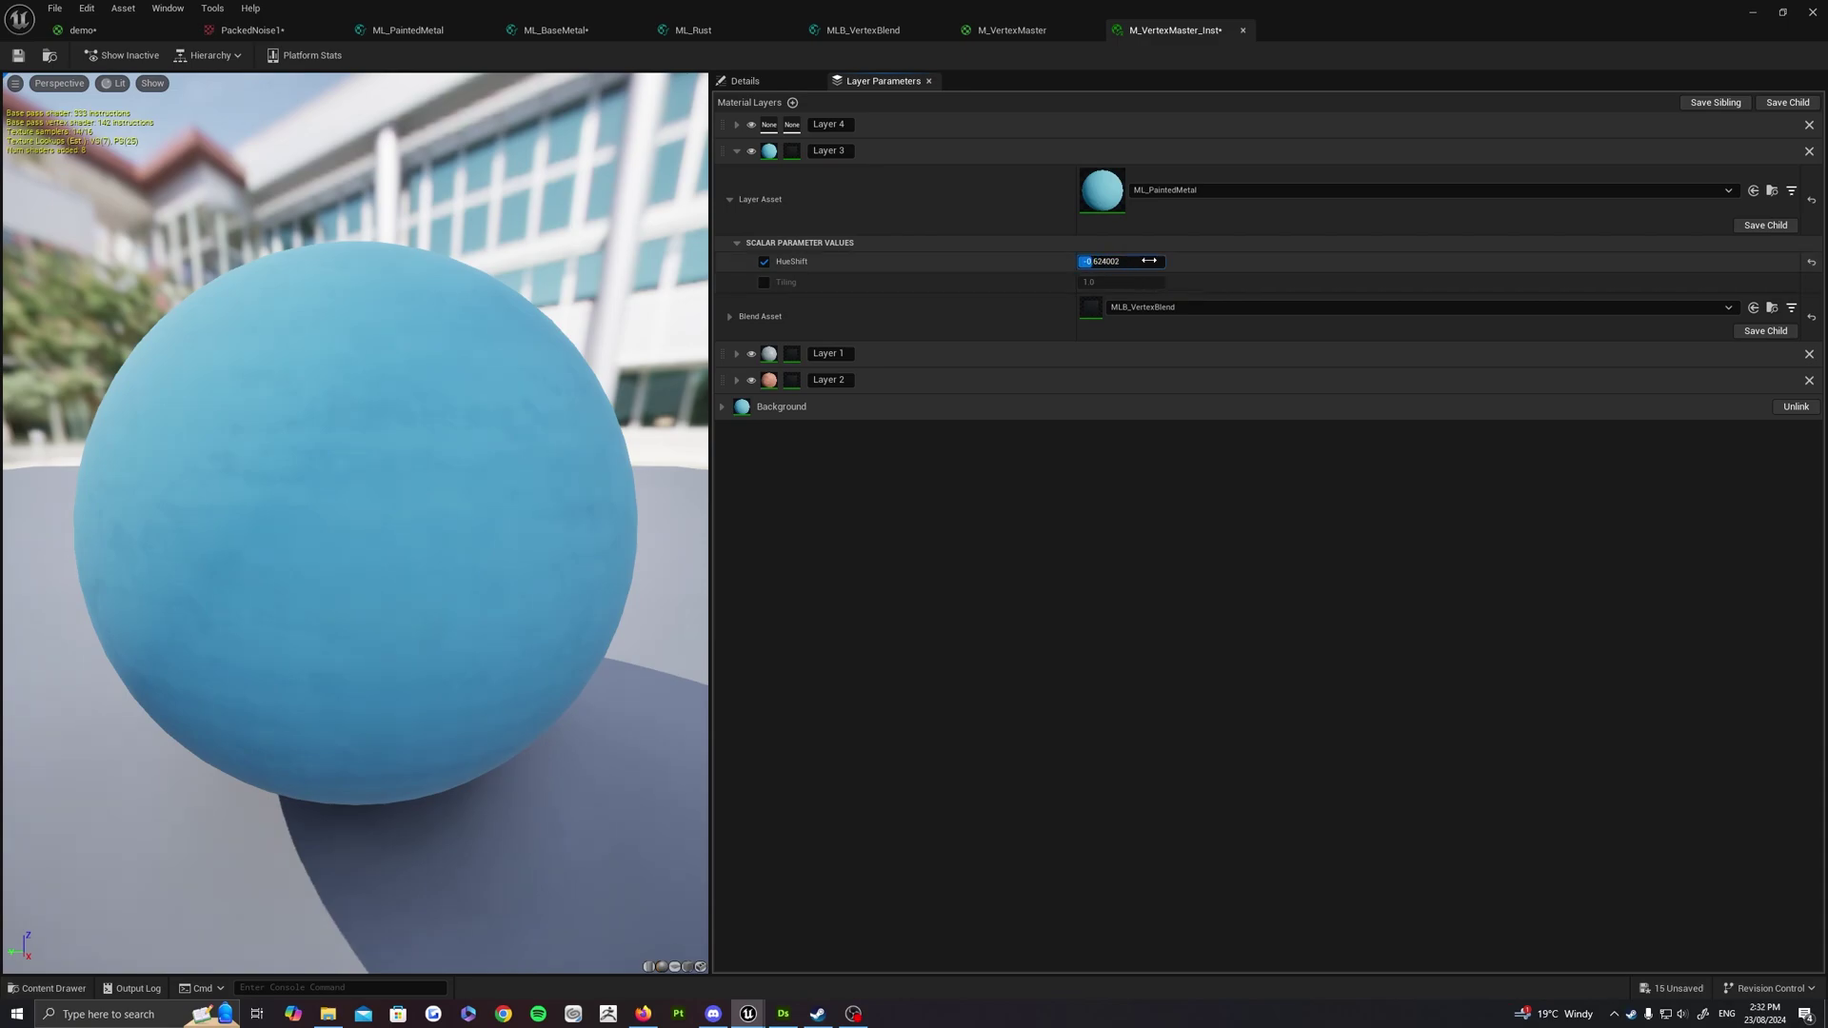
pyautogui.moveTo(1157, 262); pyautogui.dragTo(1114, 262)
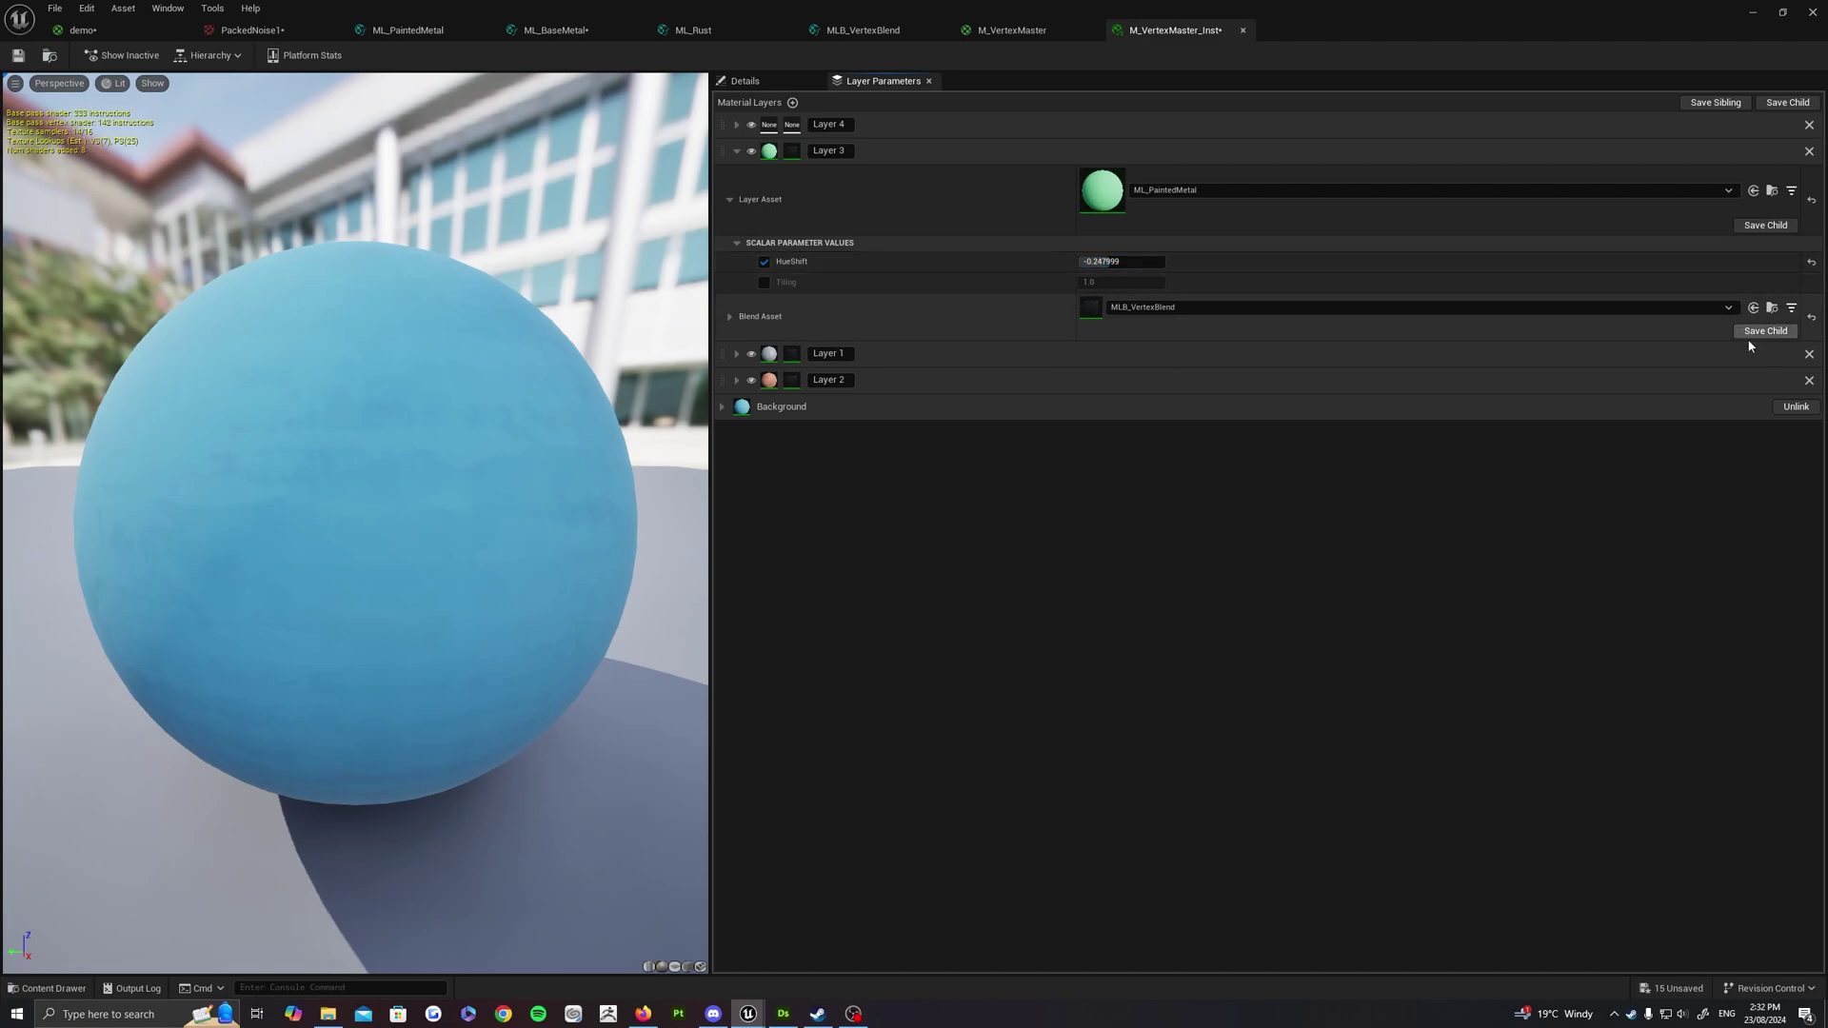
pyautogui.click(1790, 308)
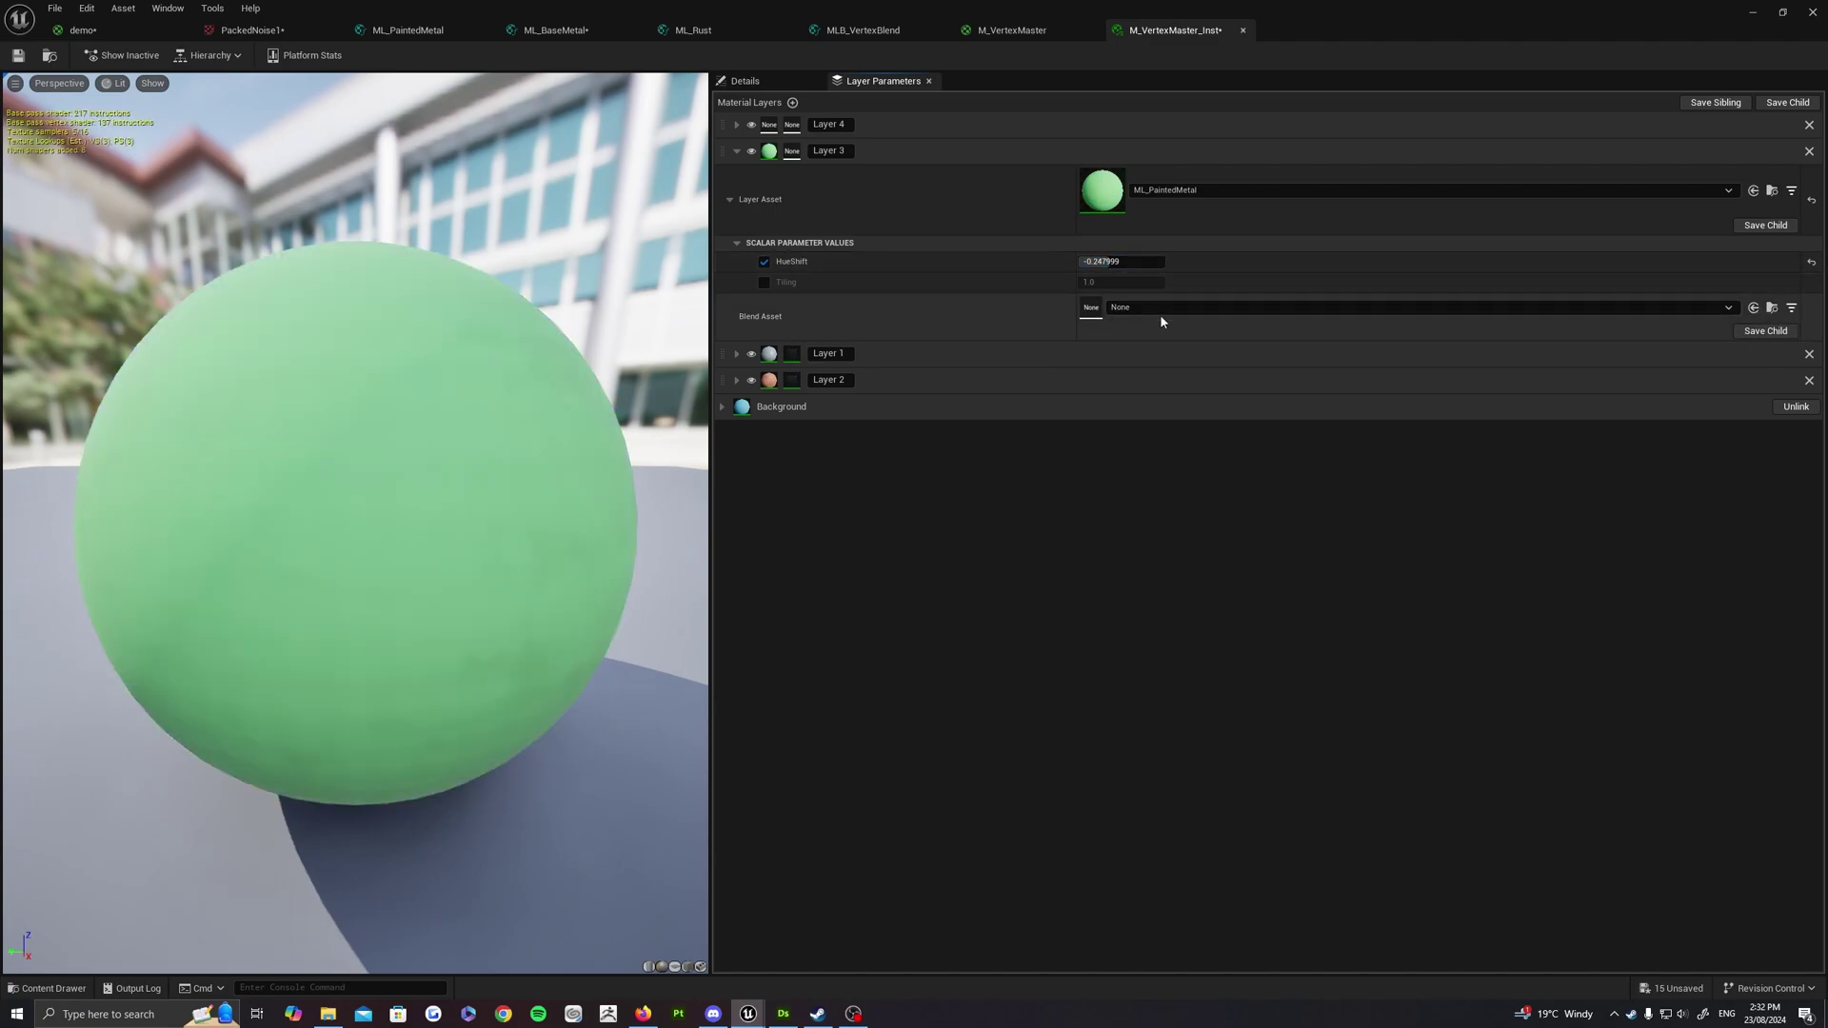
pyautogui.moveTo(1126, 264)
pyautogui.mouseDown()
pyautogui.moveTo(1171, 264)
pyautogui.moveTo(1138, 264)
pyautogui.mouseUp()
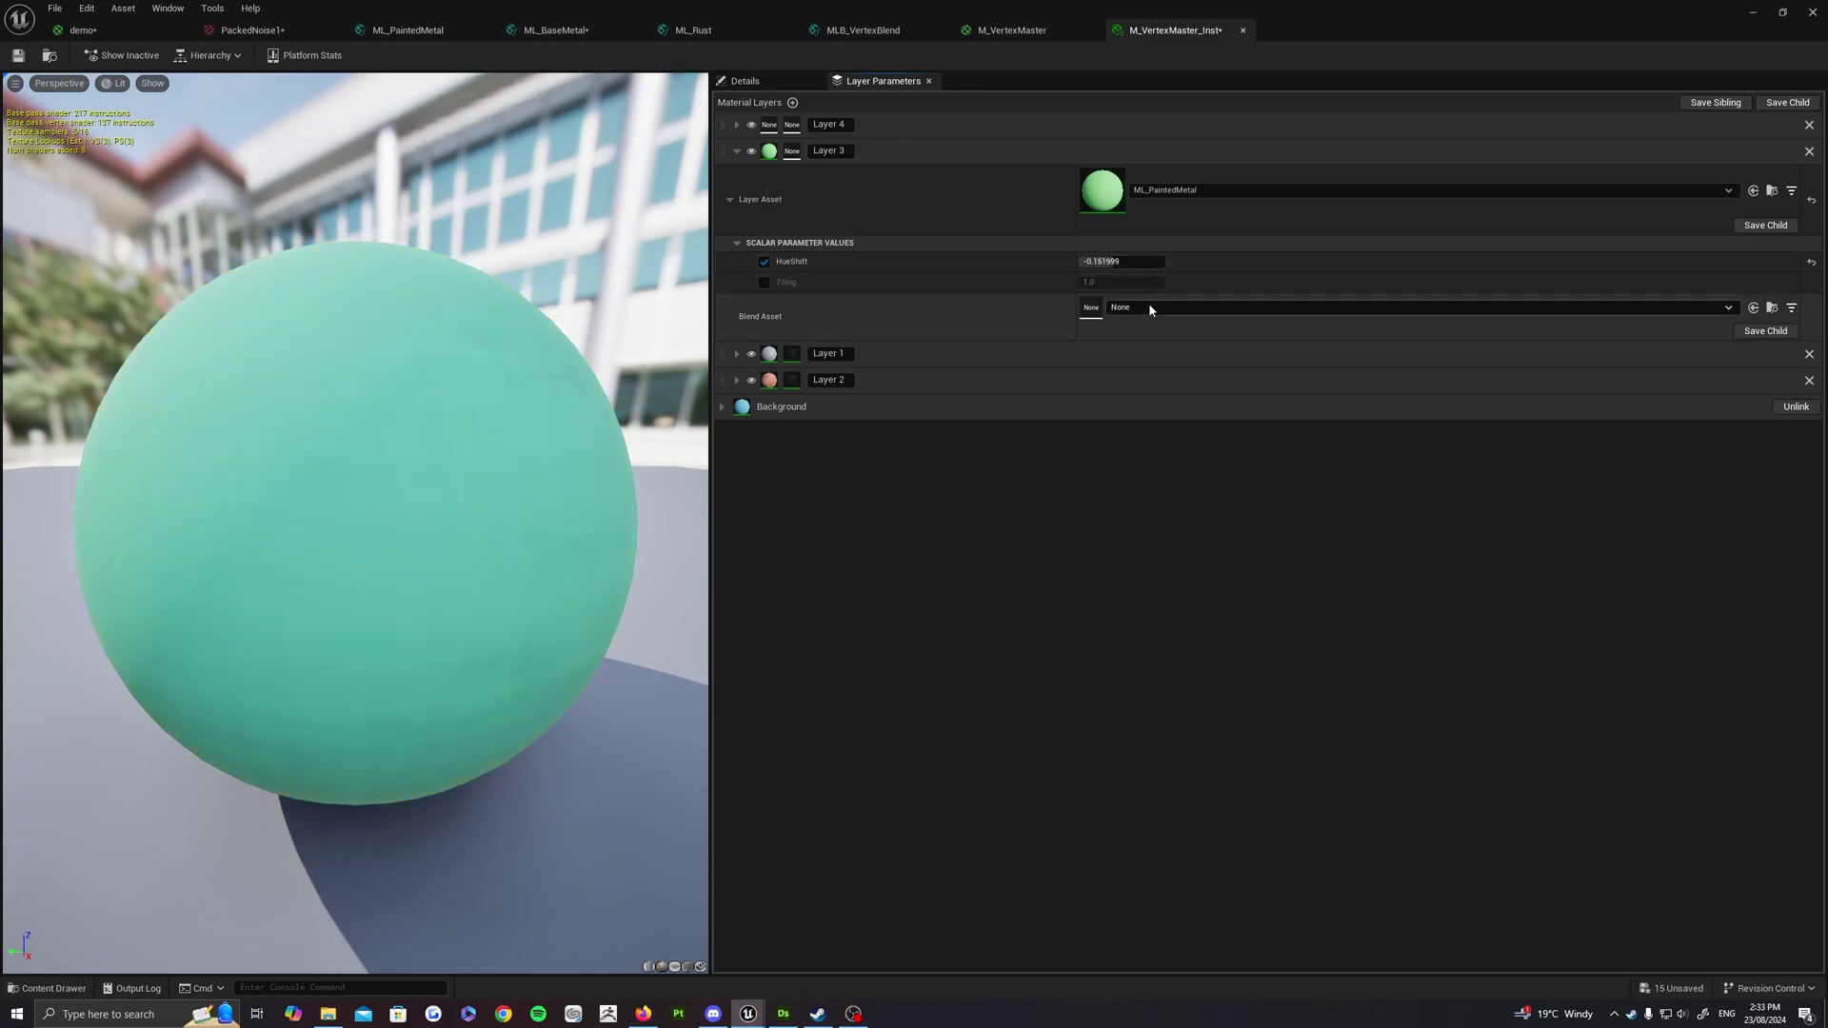
# Assign MLB_VertexBlend as Layer 3's blend asset and ML_PaintedMetal as Layer 4's layer asset
pyautogui.click(1415, 307)
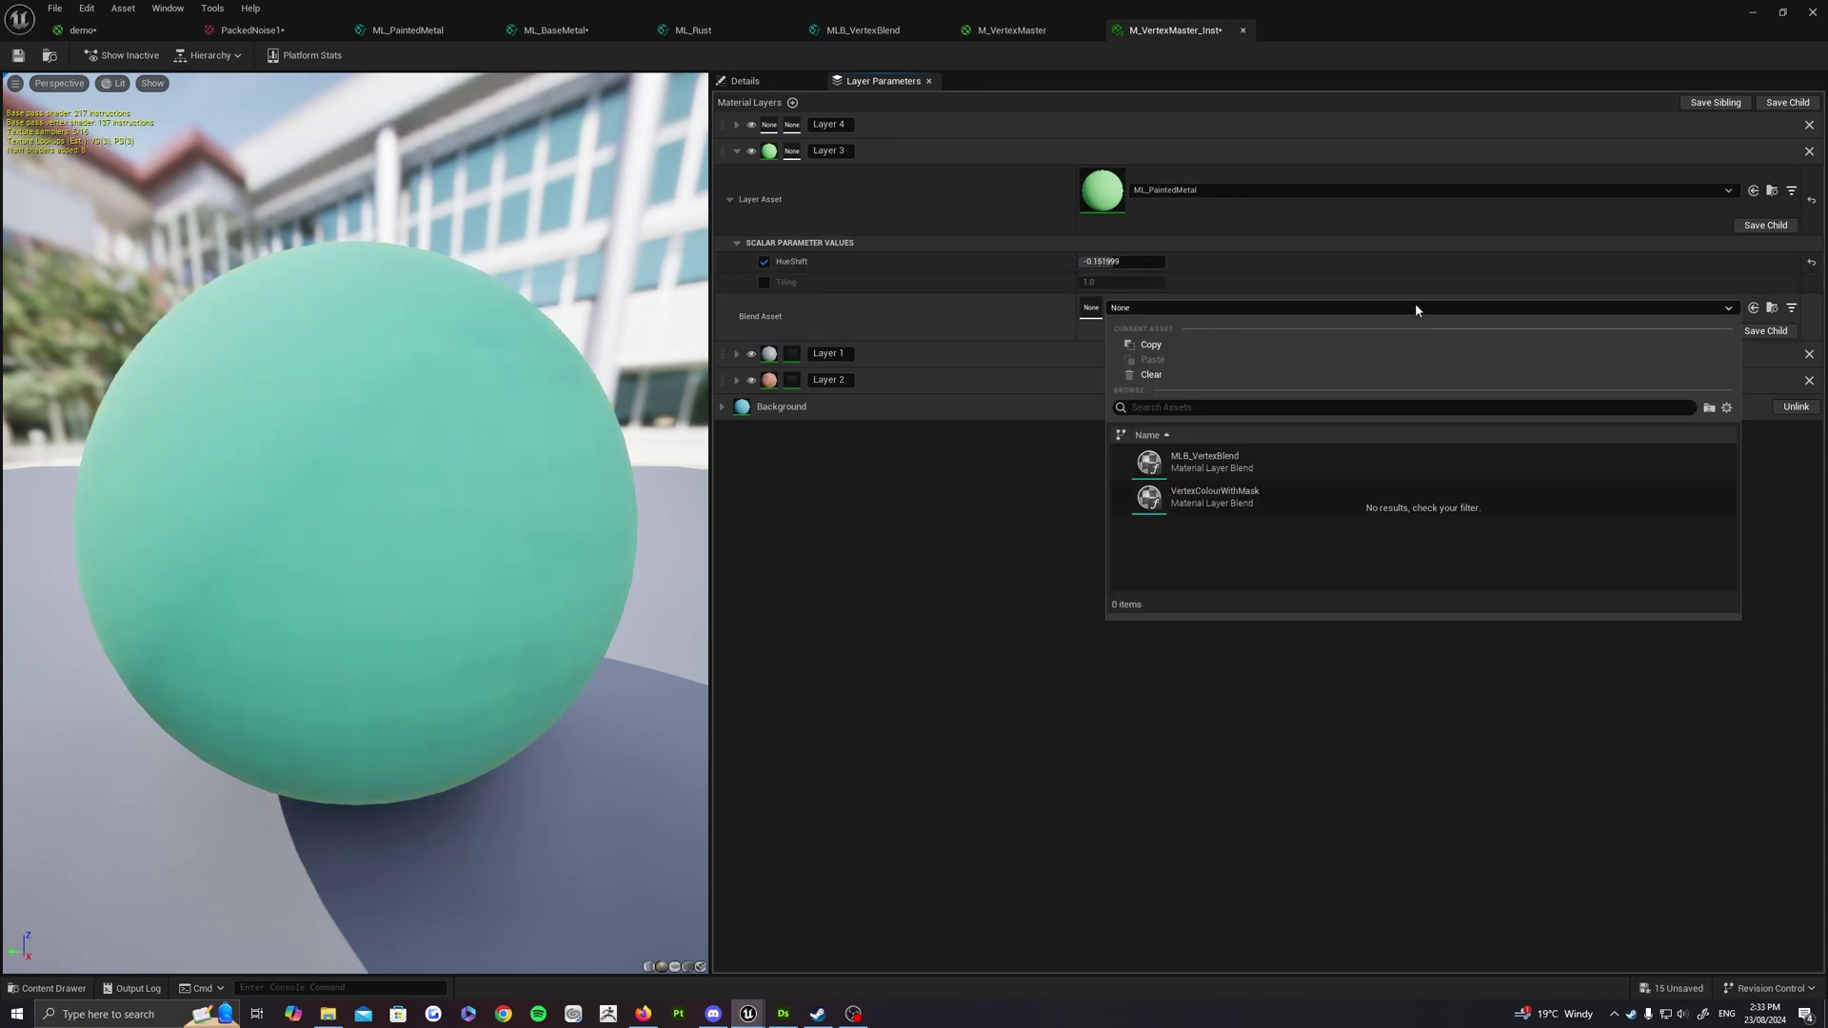
pyautogui.click(1220, 468)
pyautogui.click(736, 124)
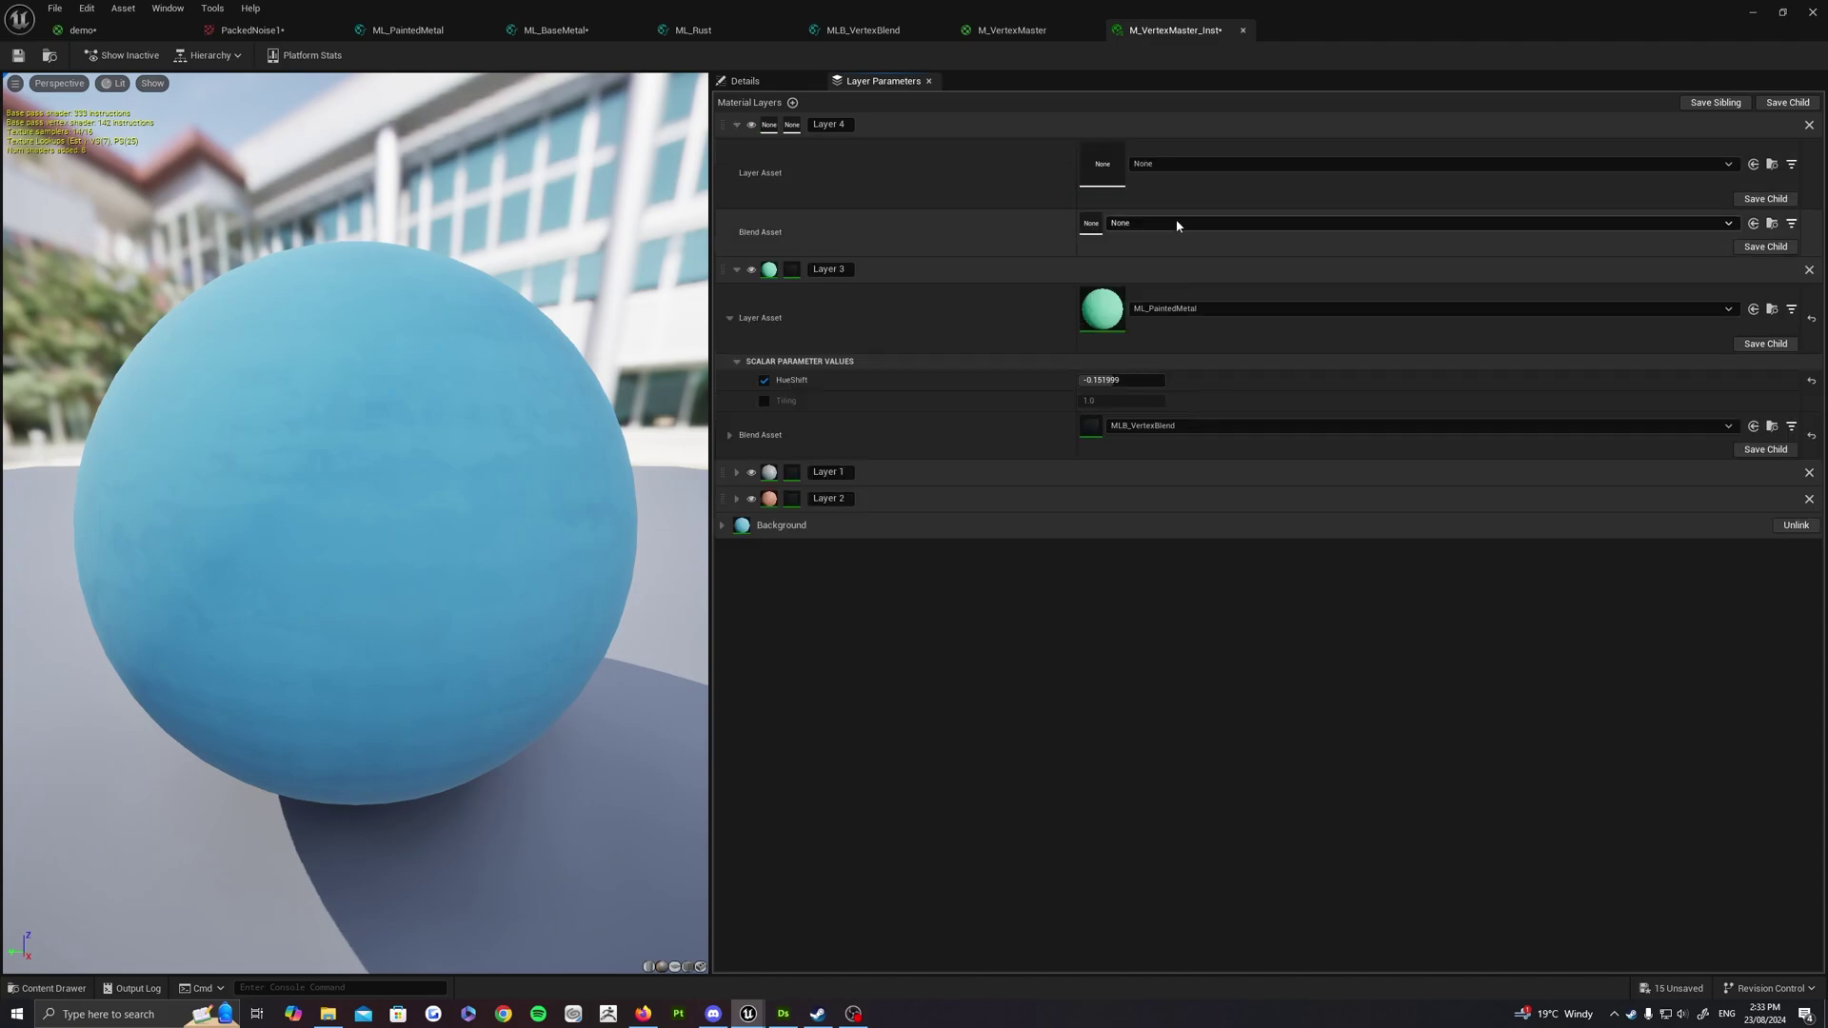
pyautogui.click(1173, 162)
pyautogui.click(1226, 350)
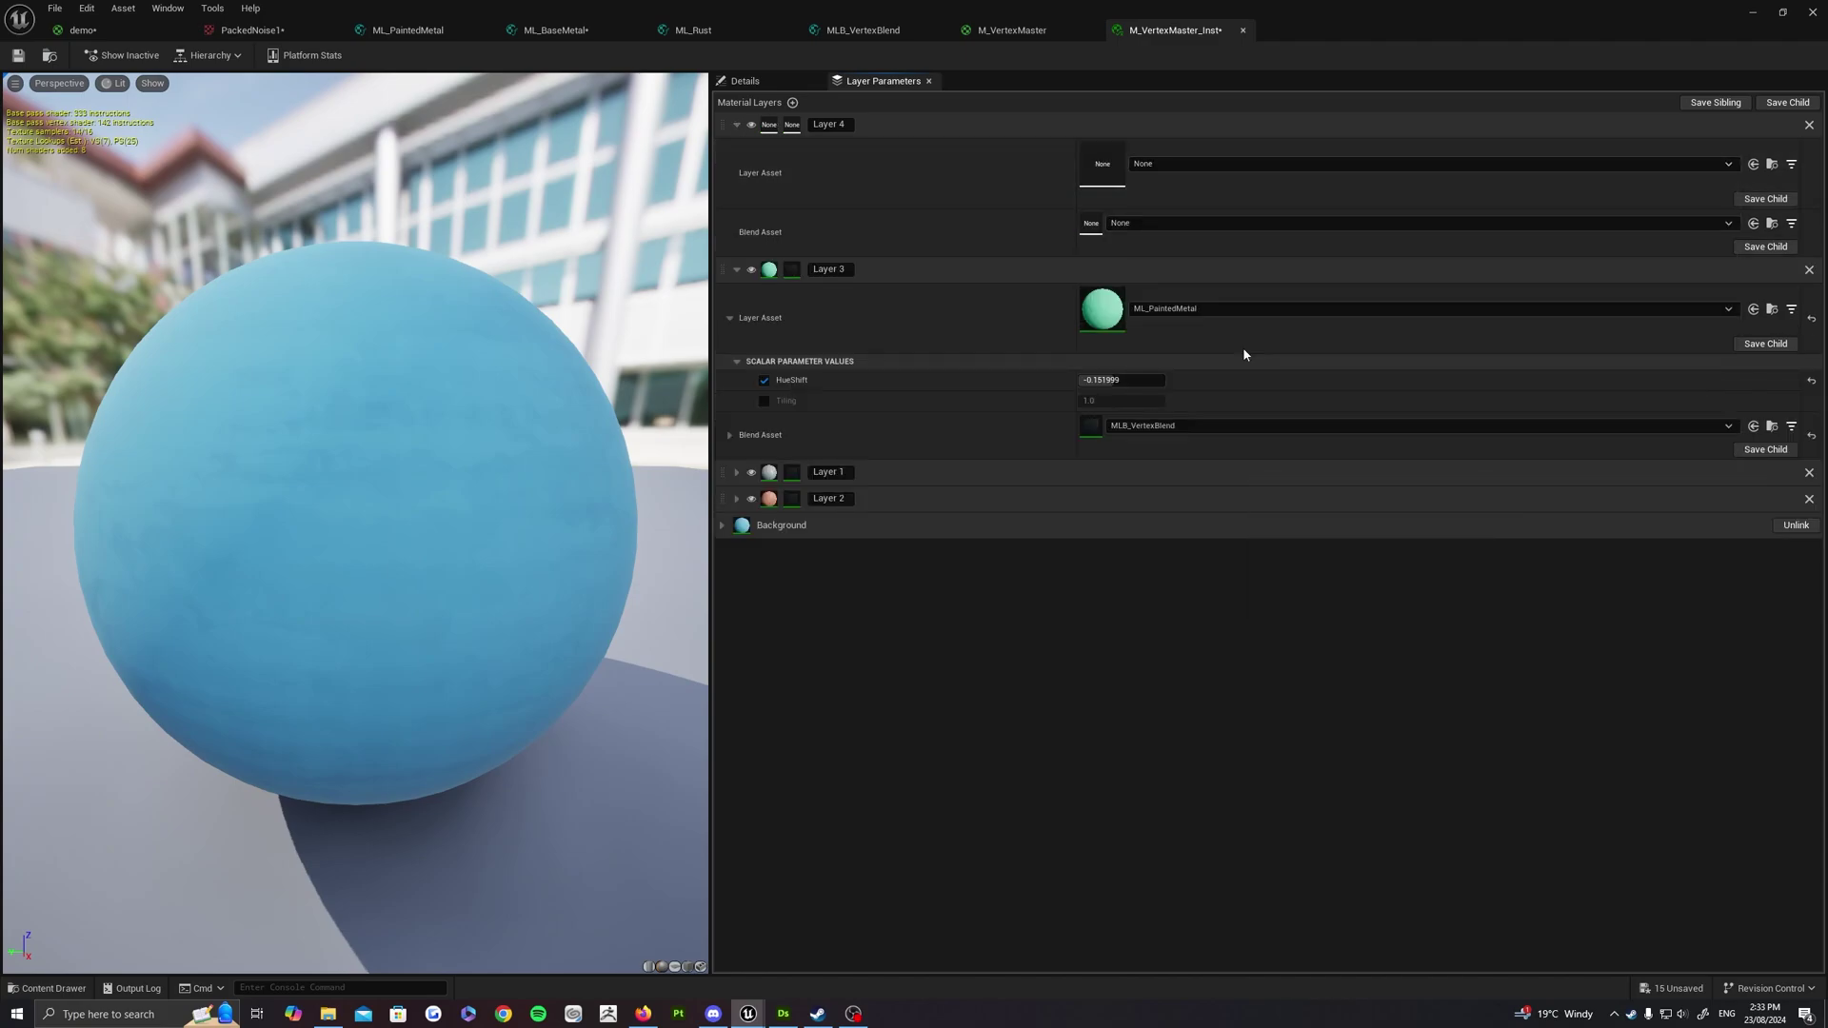
pyautogui.click(1189, 224)
pyautogui.click(1189, 225)
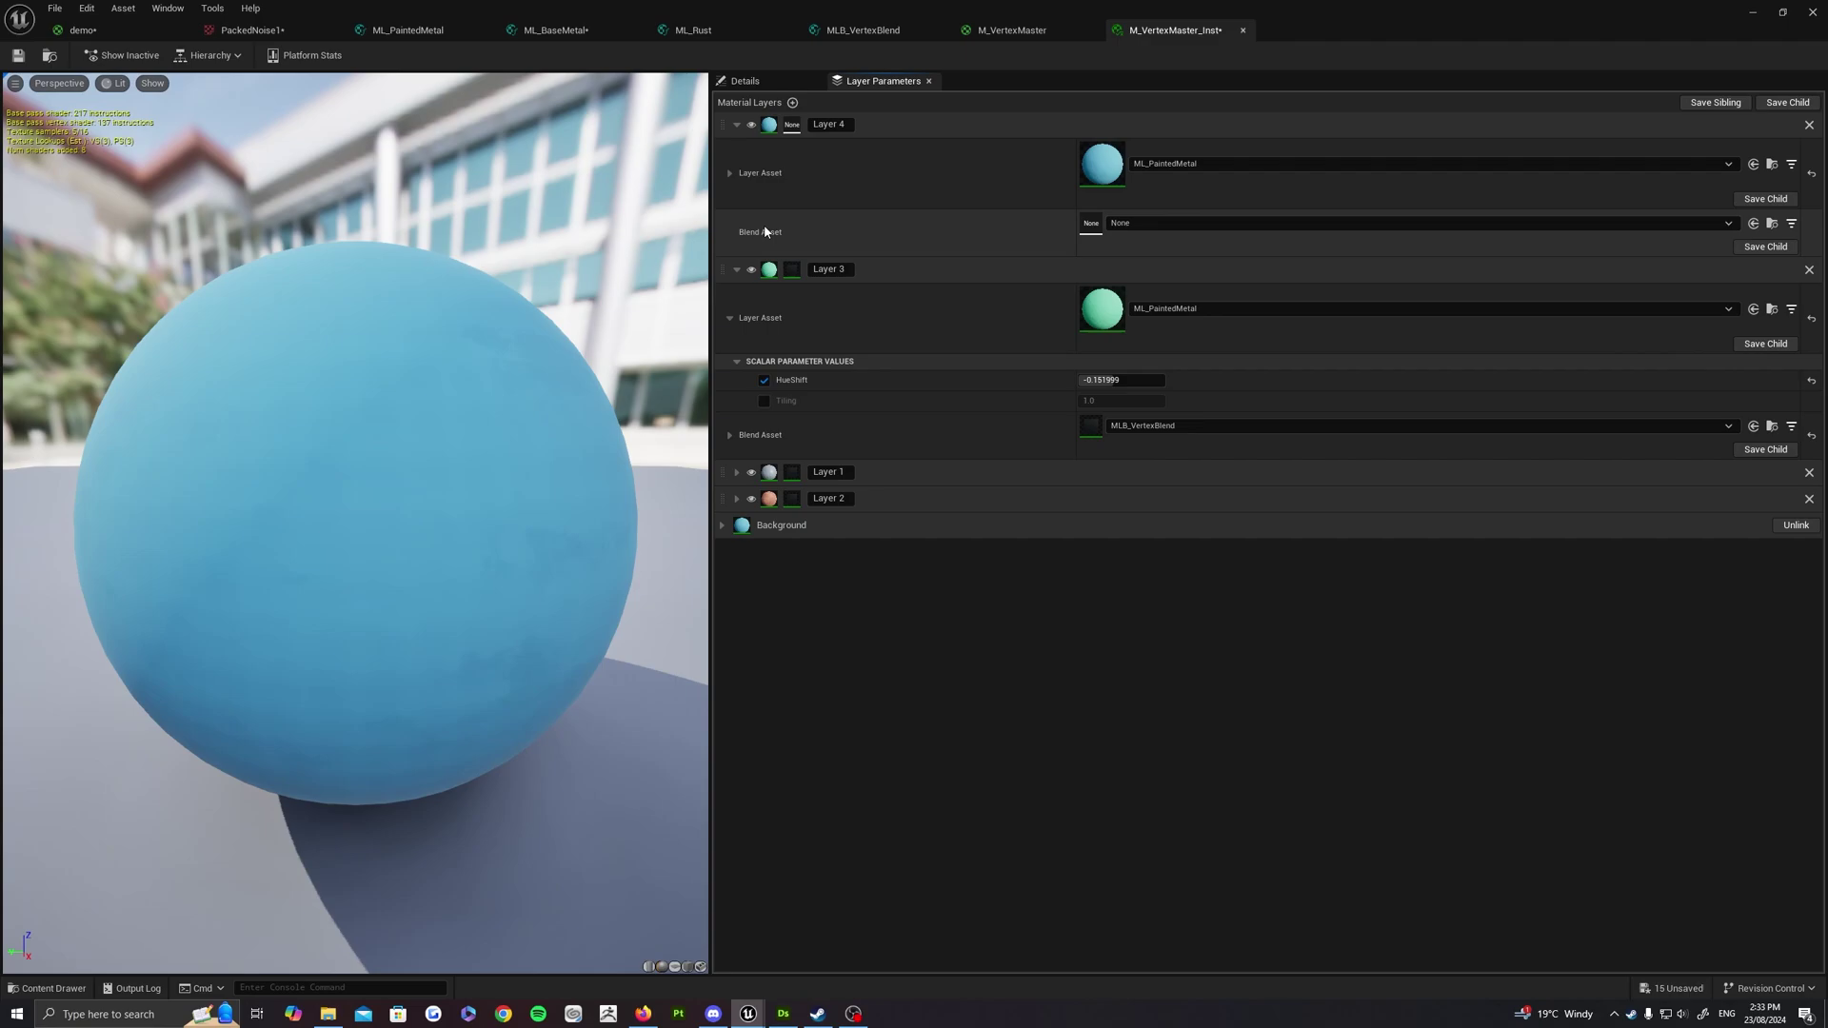
# Enable Layer 4's HueShift override at 0.064 and assign MLB_VertexBlend as its blend asset
pyautogui.click(730, 174)
pyautogui.click(736, 217)
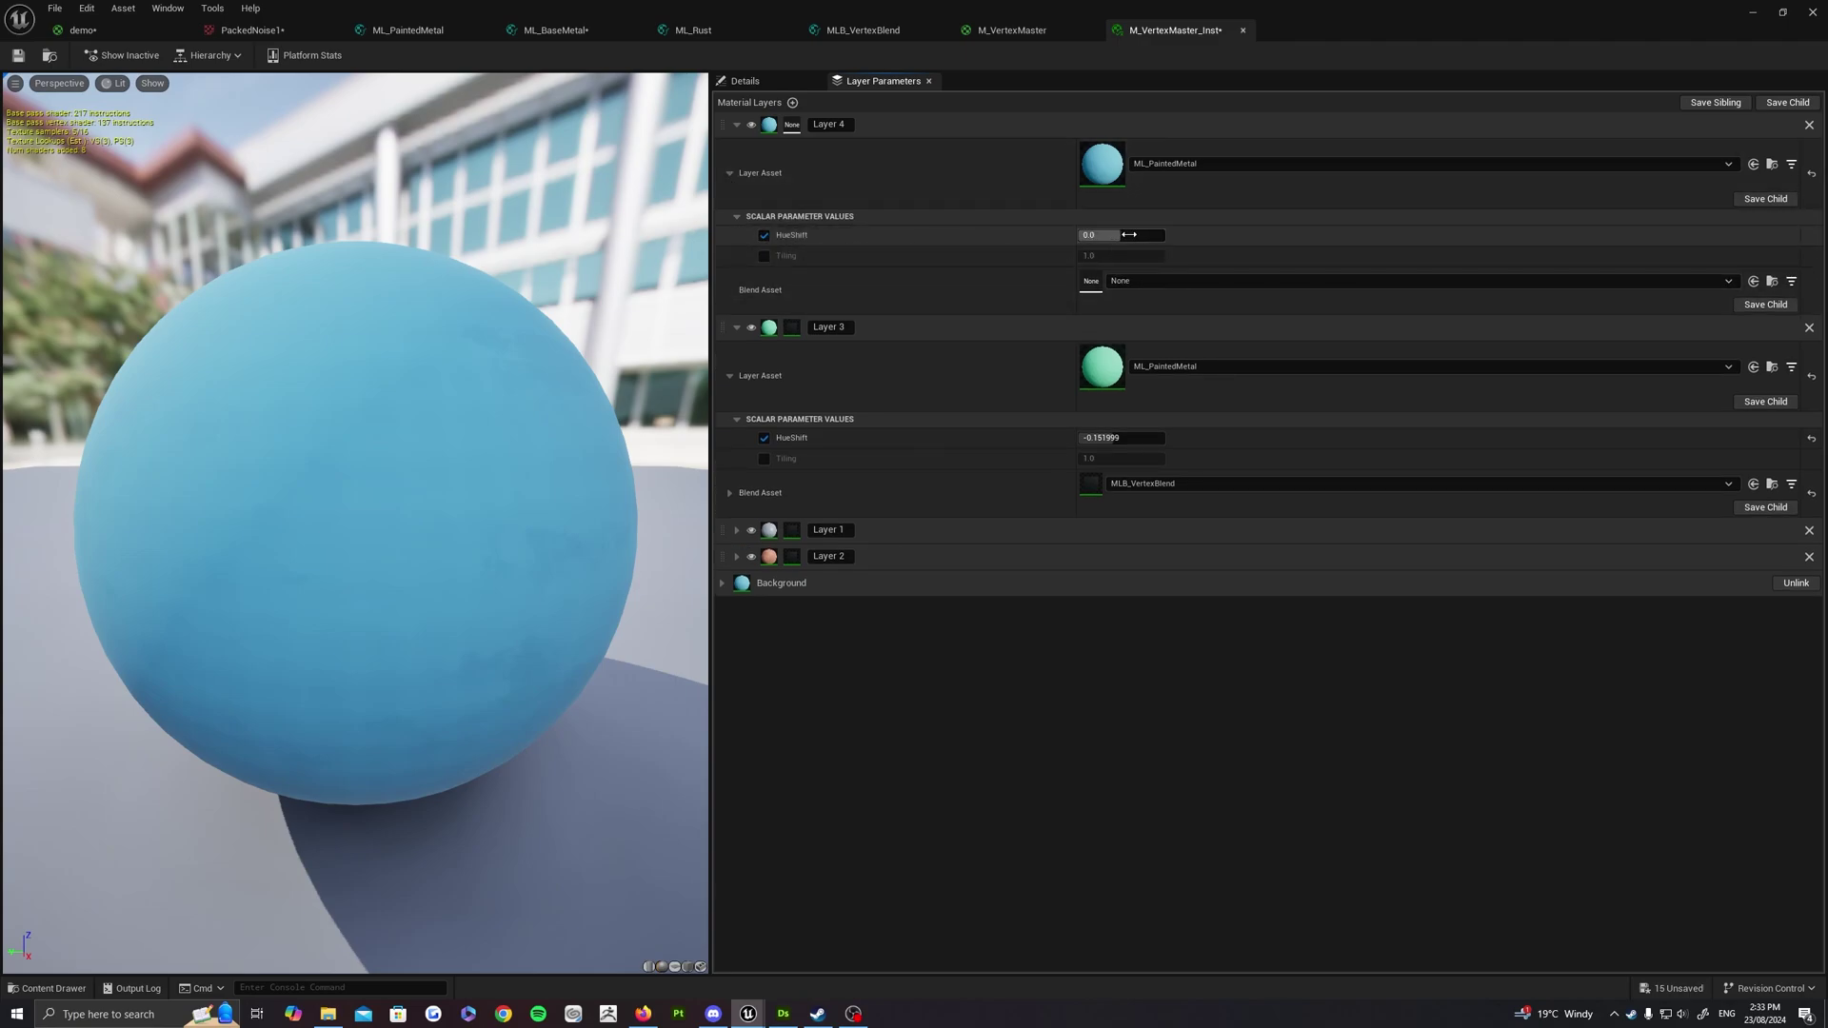
pyautogui.click(1244, 281)
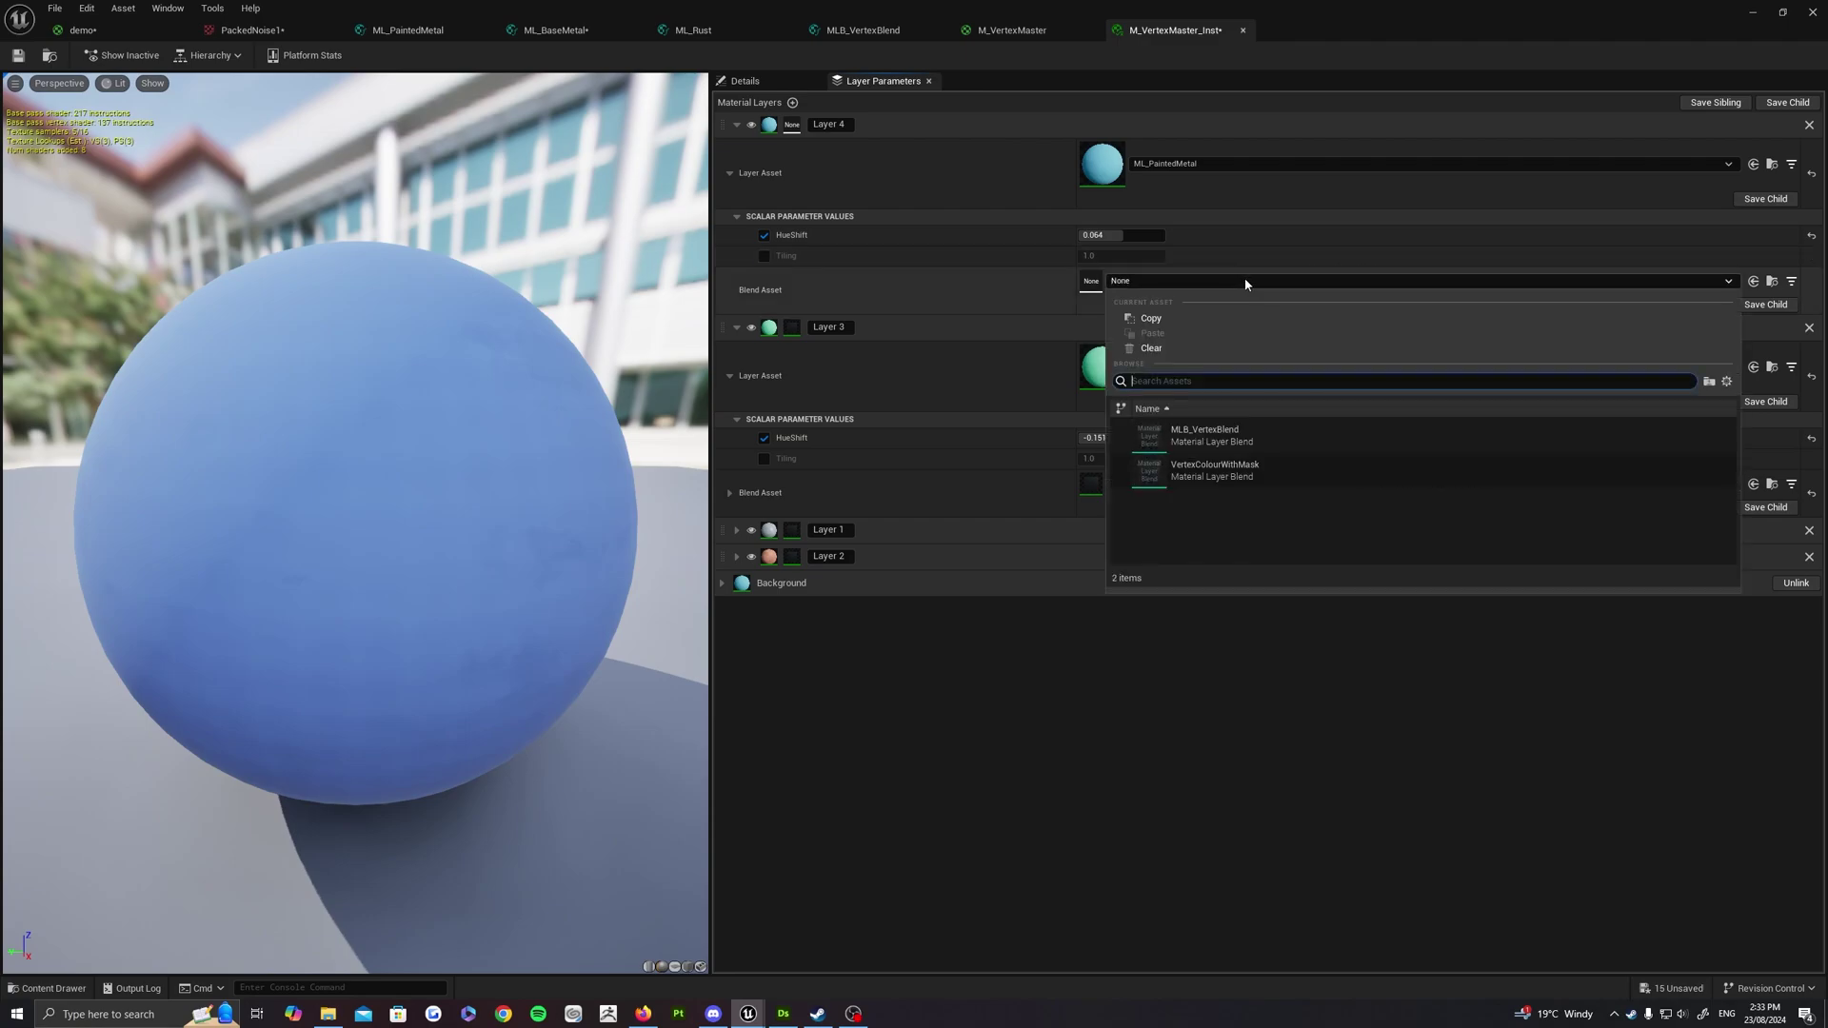
pyautogui.click(1210, 437)
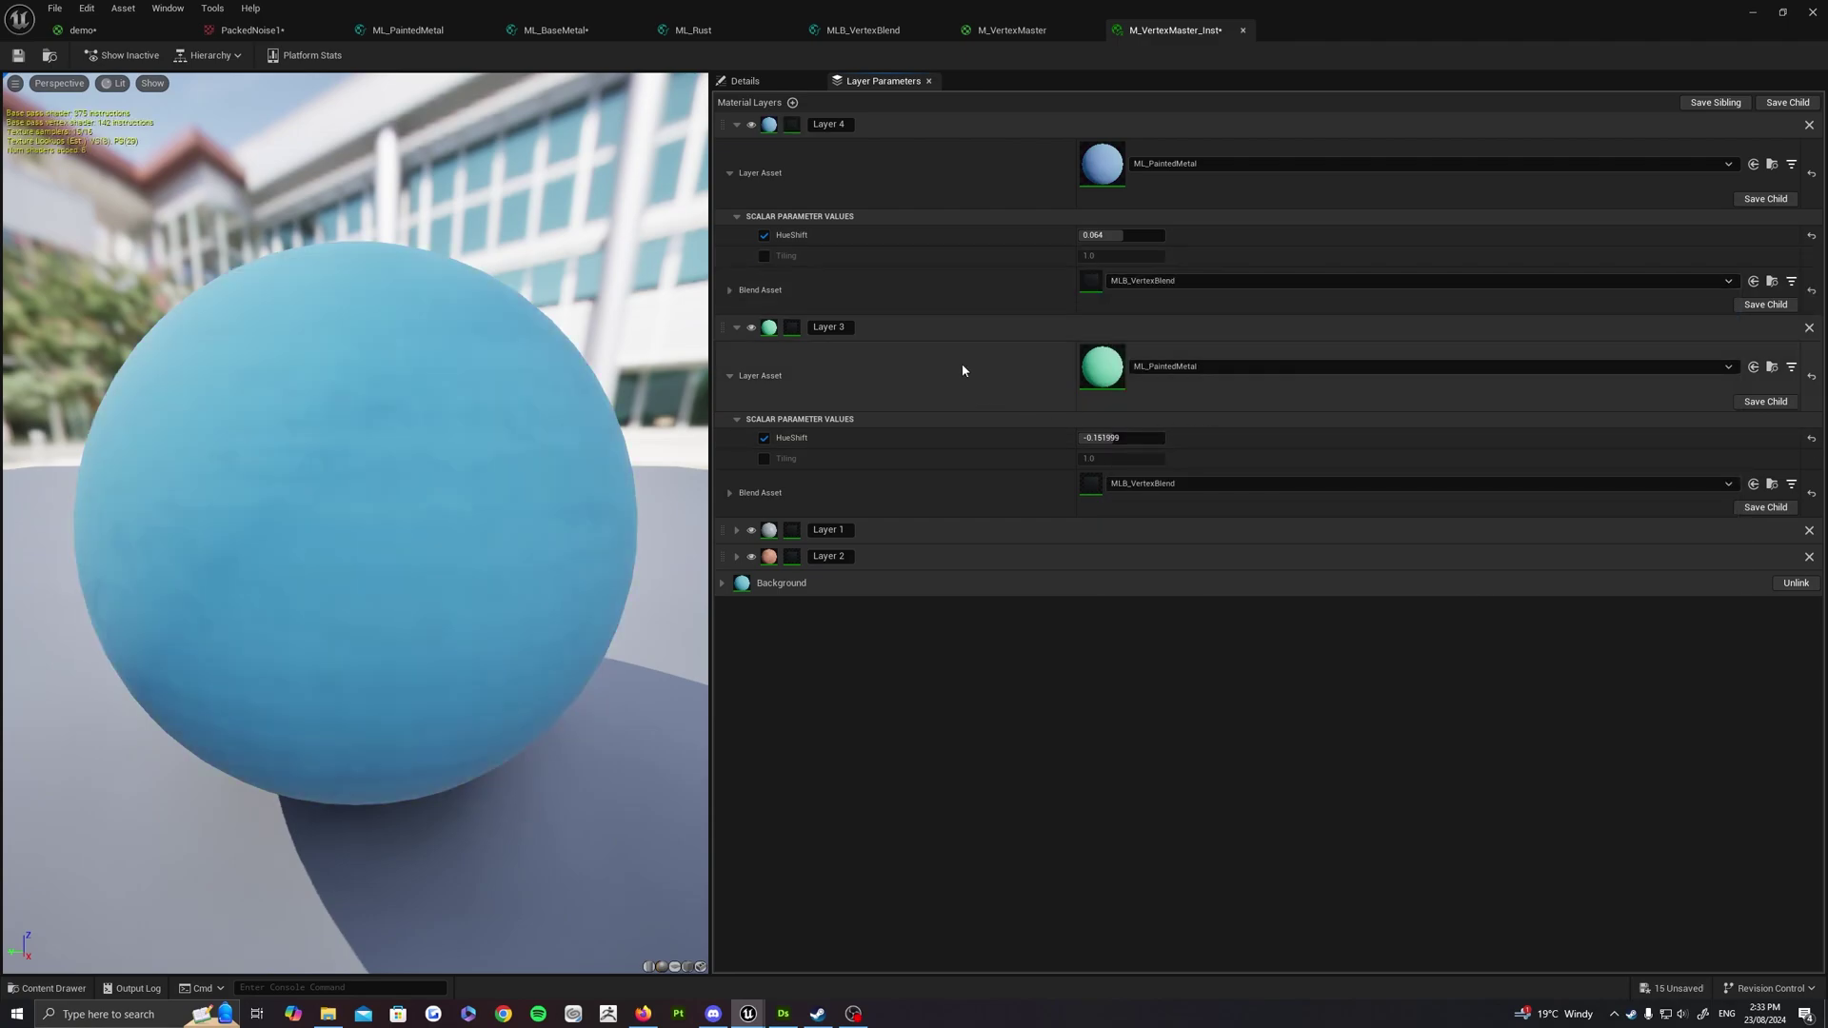
# Expand Layer 4's blend parameters and override its VertexColour channel with Alpha
pyautogui.click(731, 291)
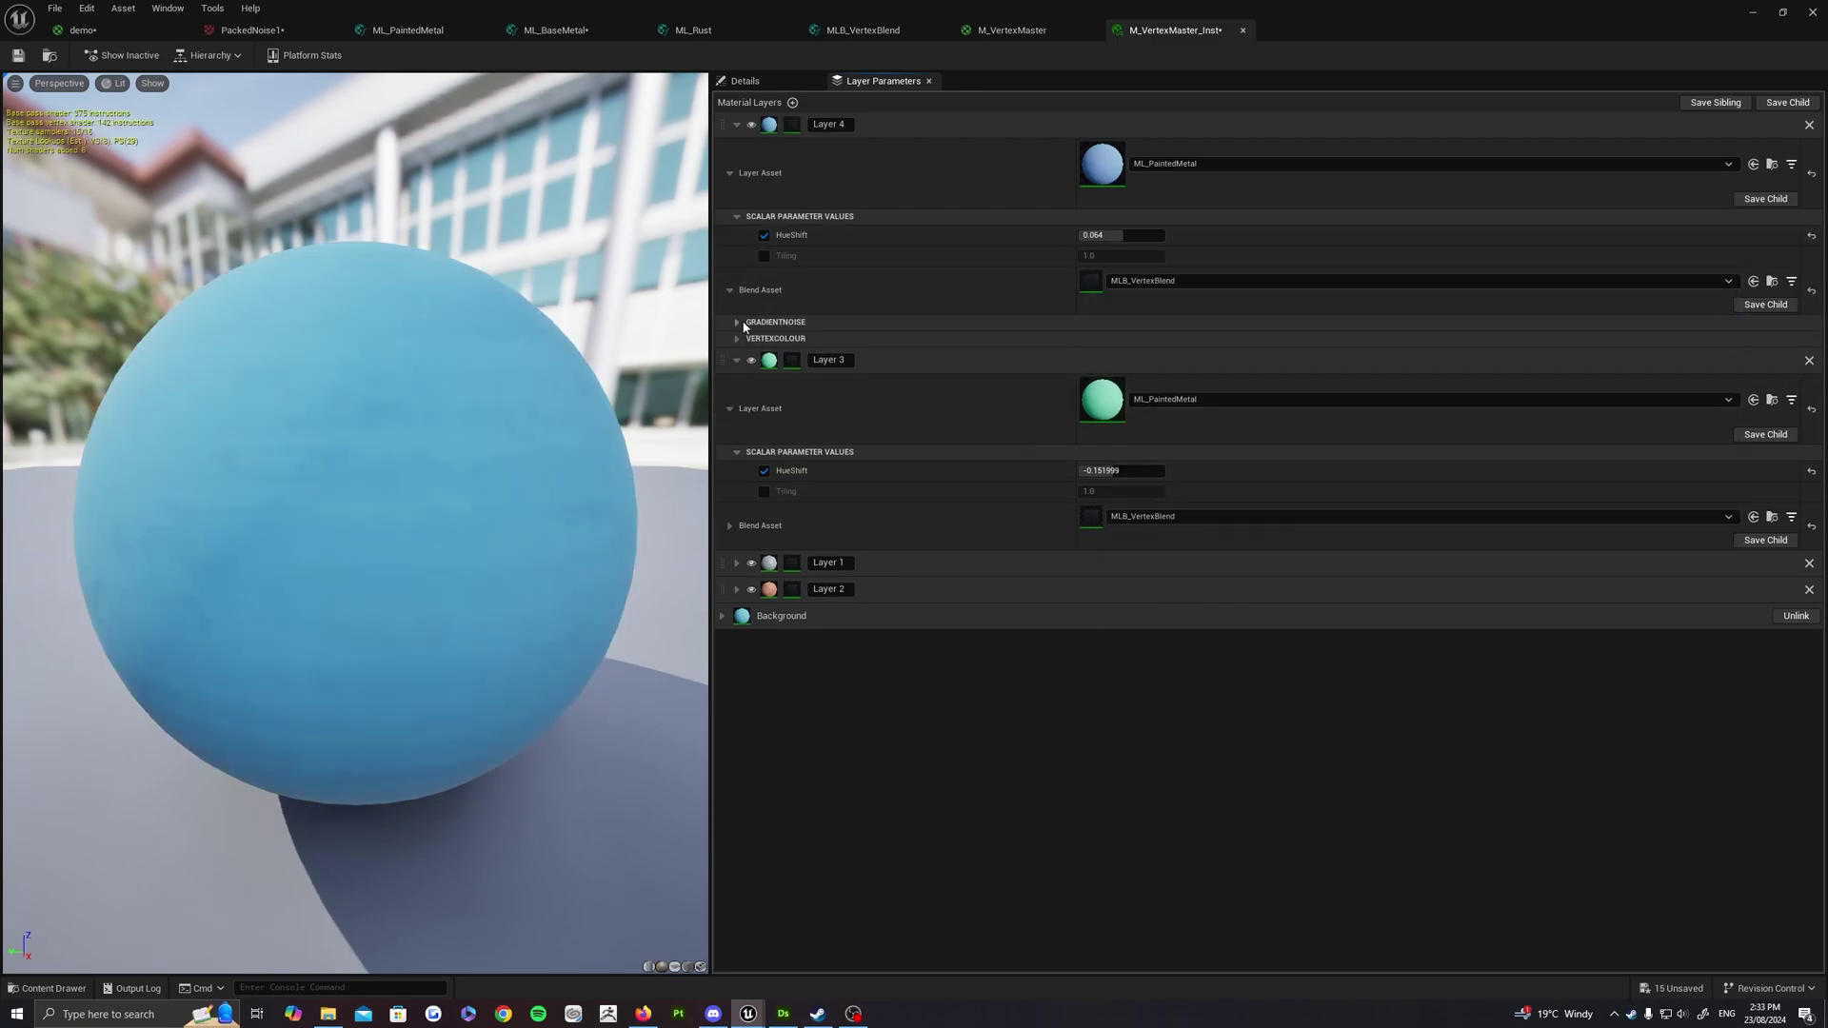
pyautogui.click(738, 324)
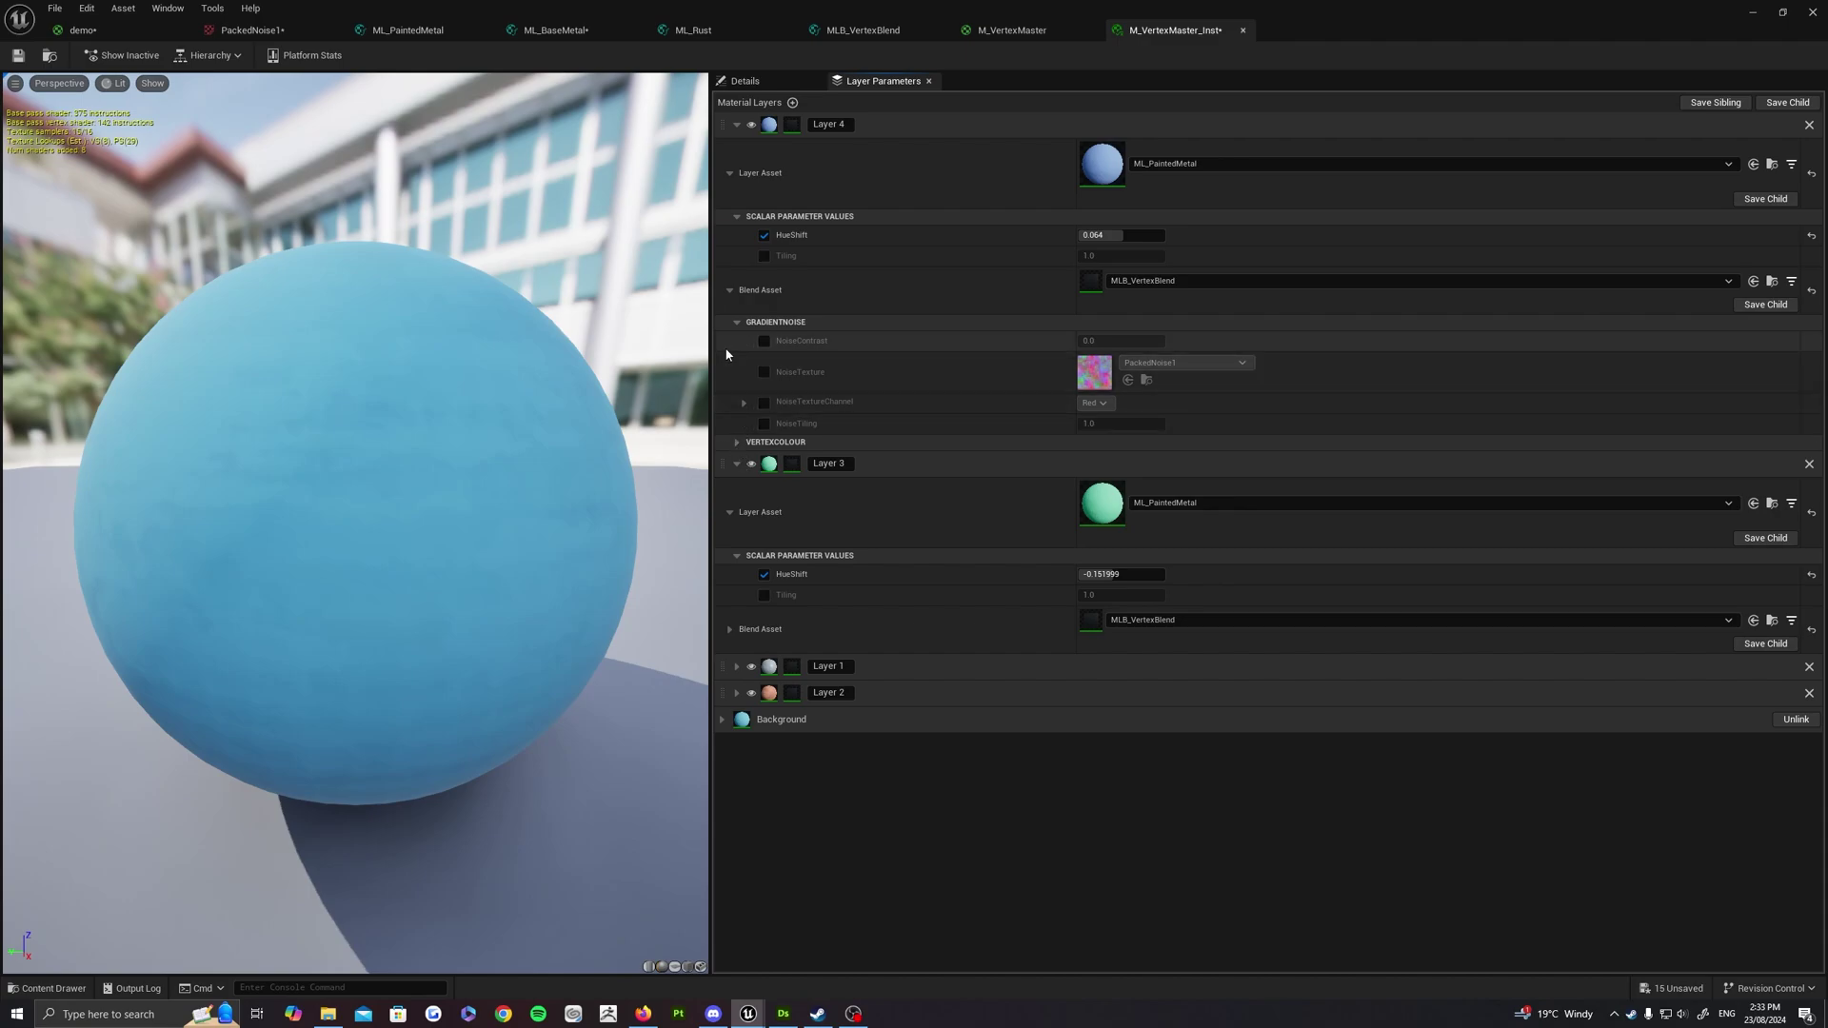
pyautogui.click(737, 442)
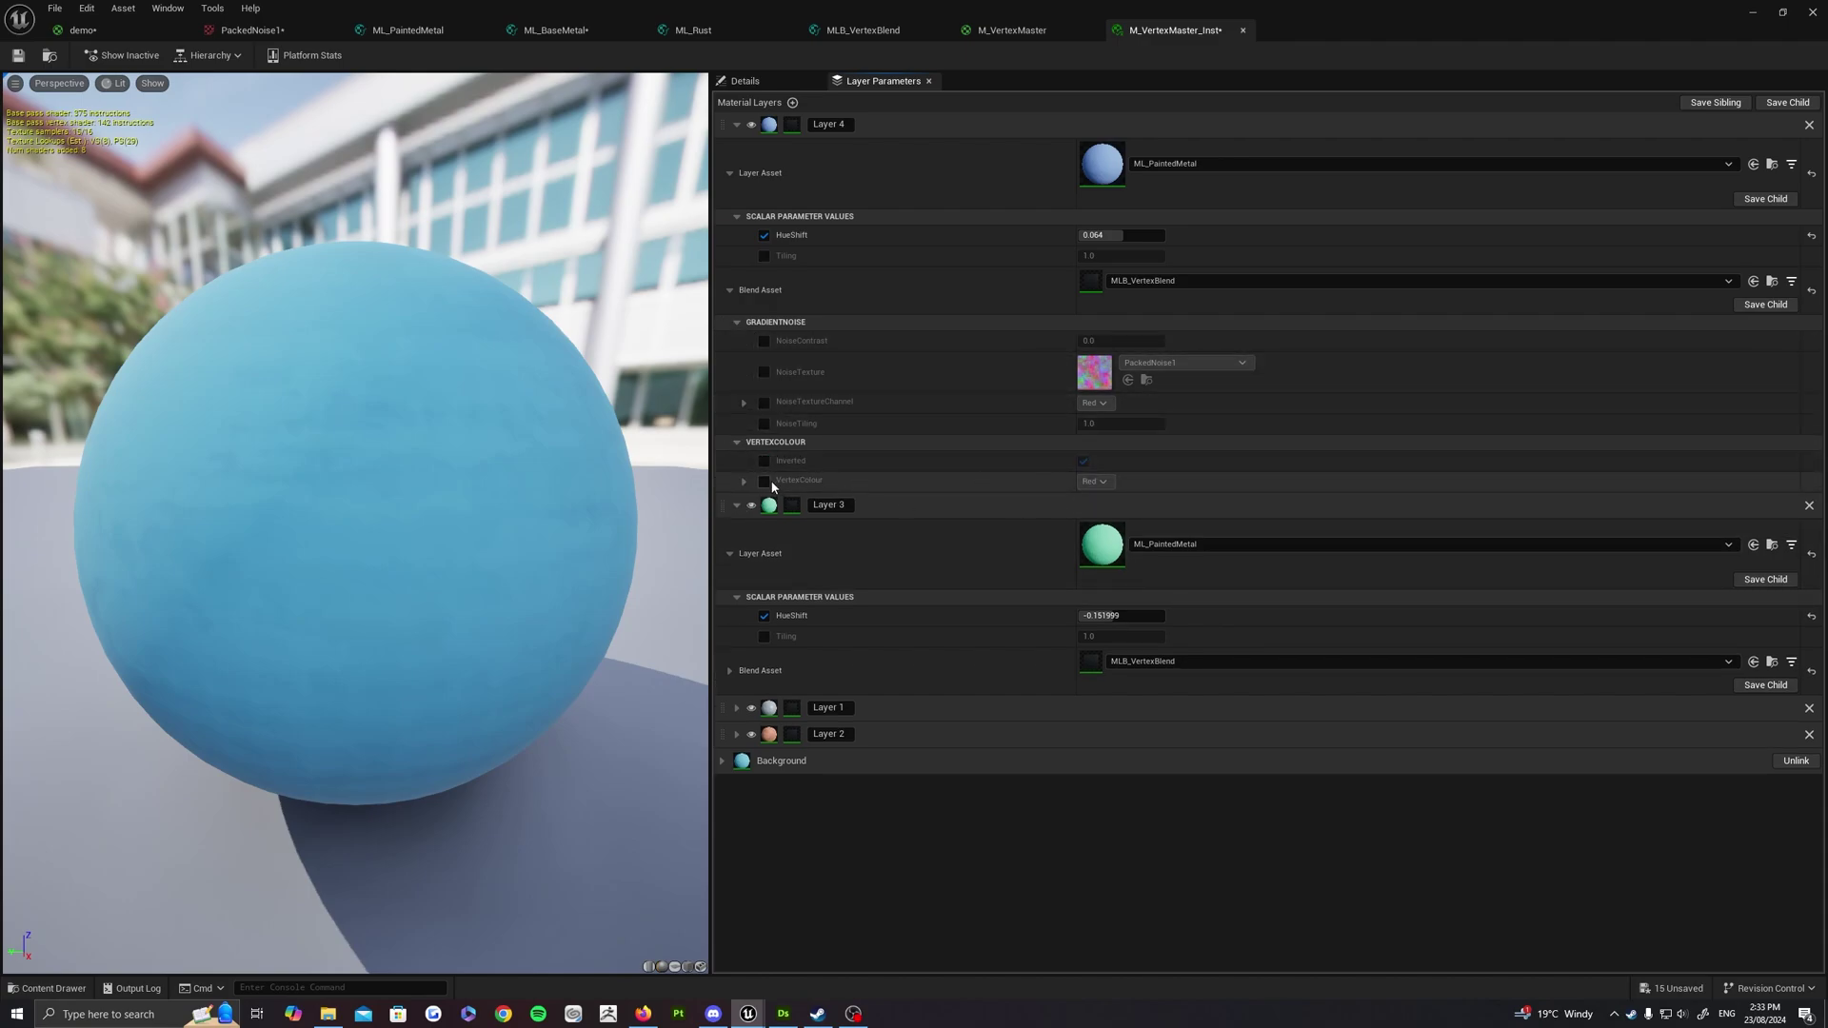
pyautogui.click(1093, 483)
pyautogui.click(1095, 523)
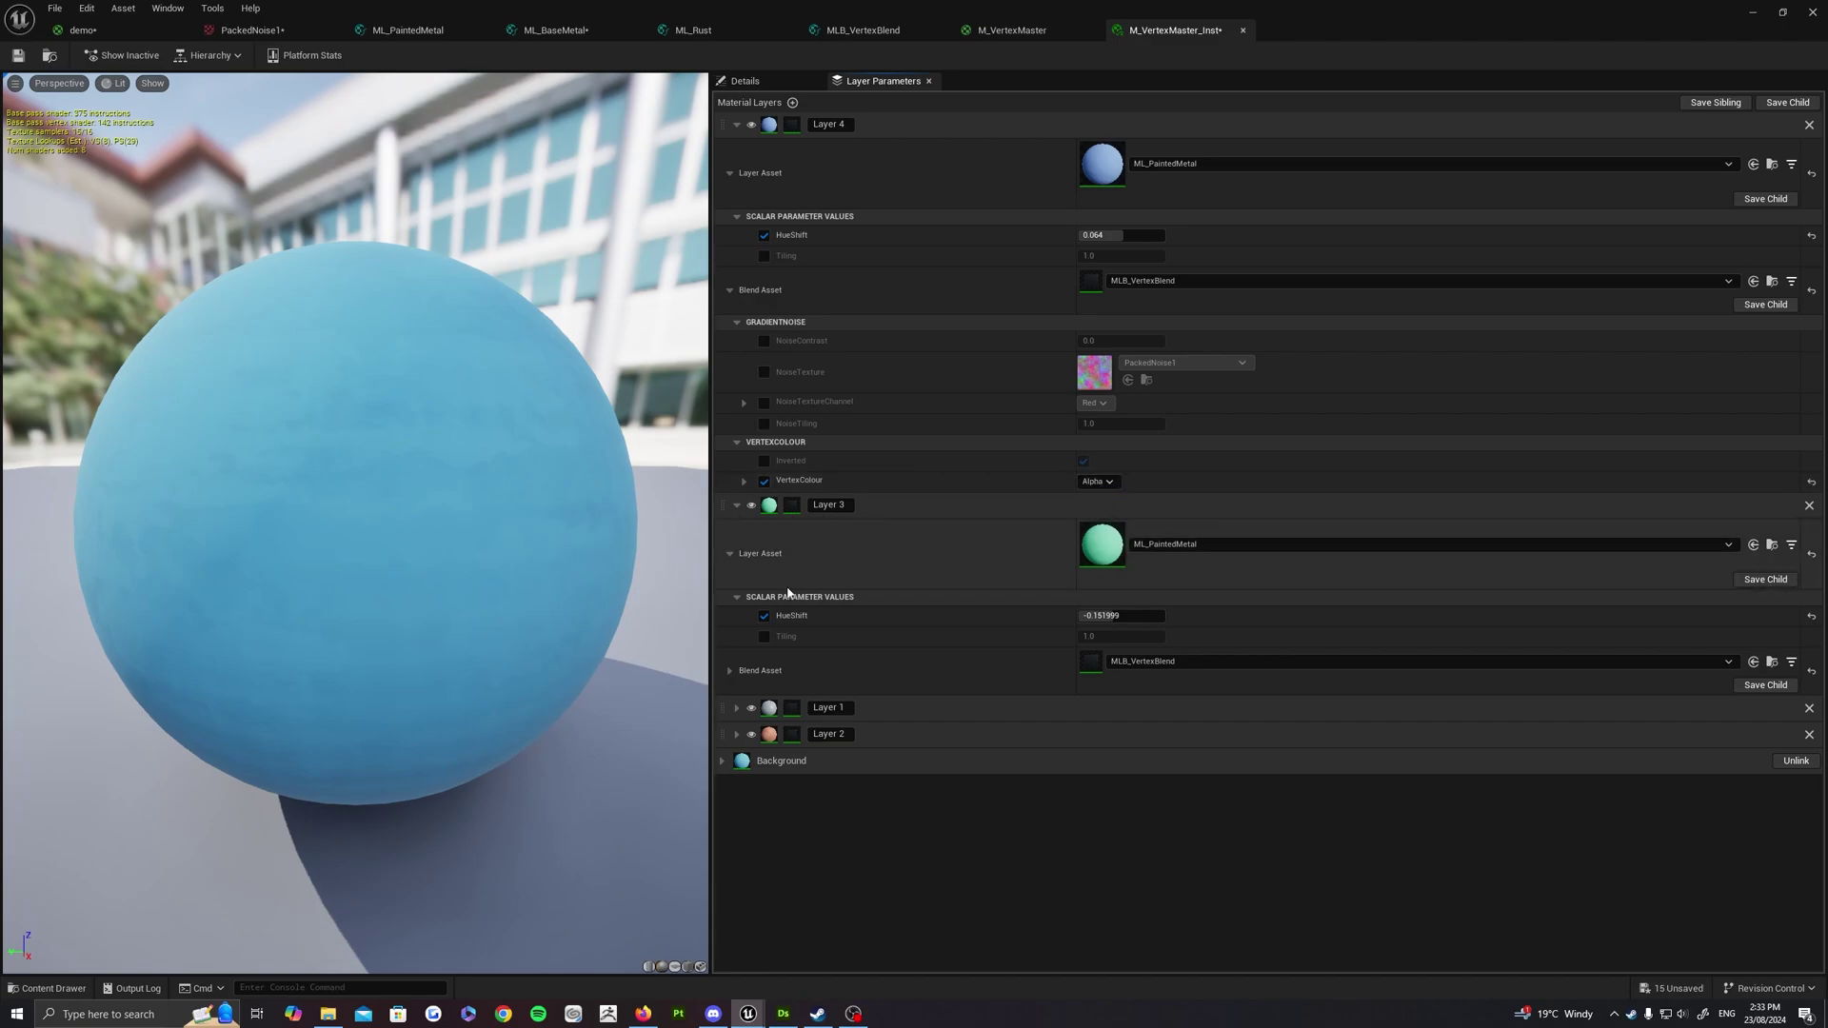
# Override Layer 3's VertexColour blend channel with Blue and save the material instance
pyautogui.click(730, 670)
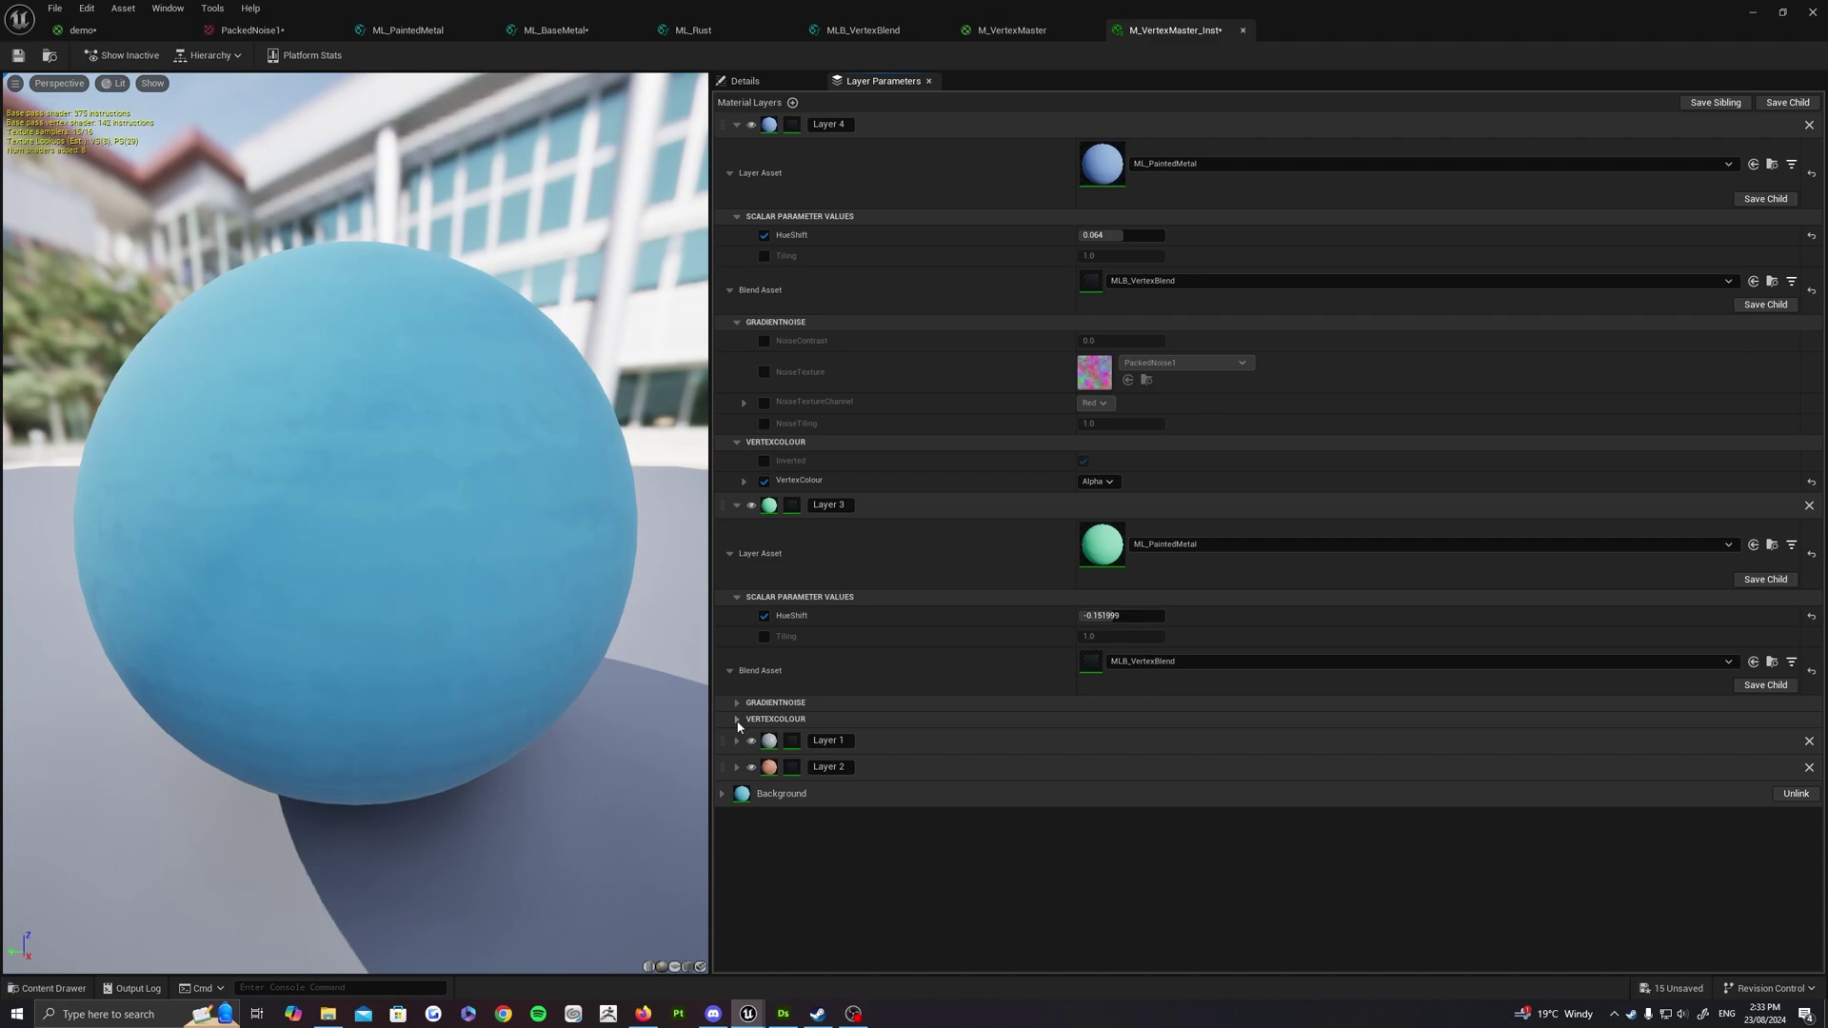
pyautogui.click(737, 719)
pyautogui.click(1097, 758)
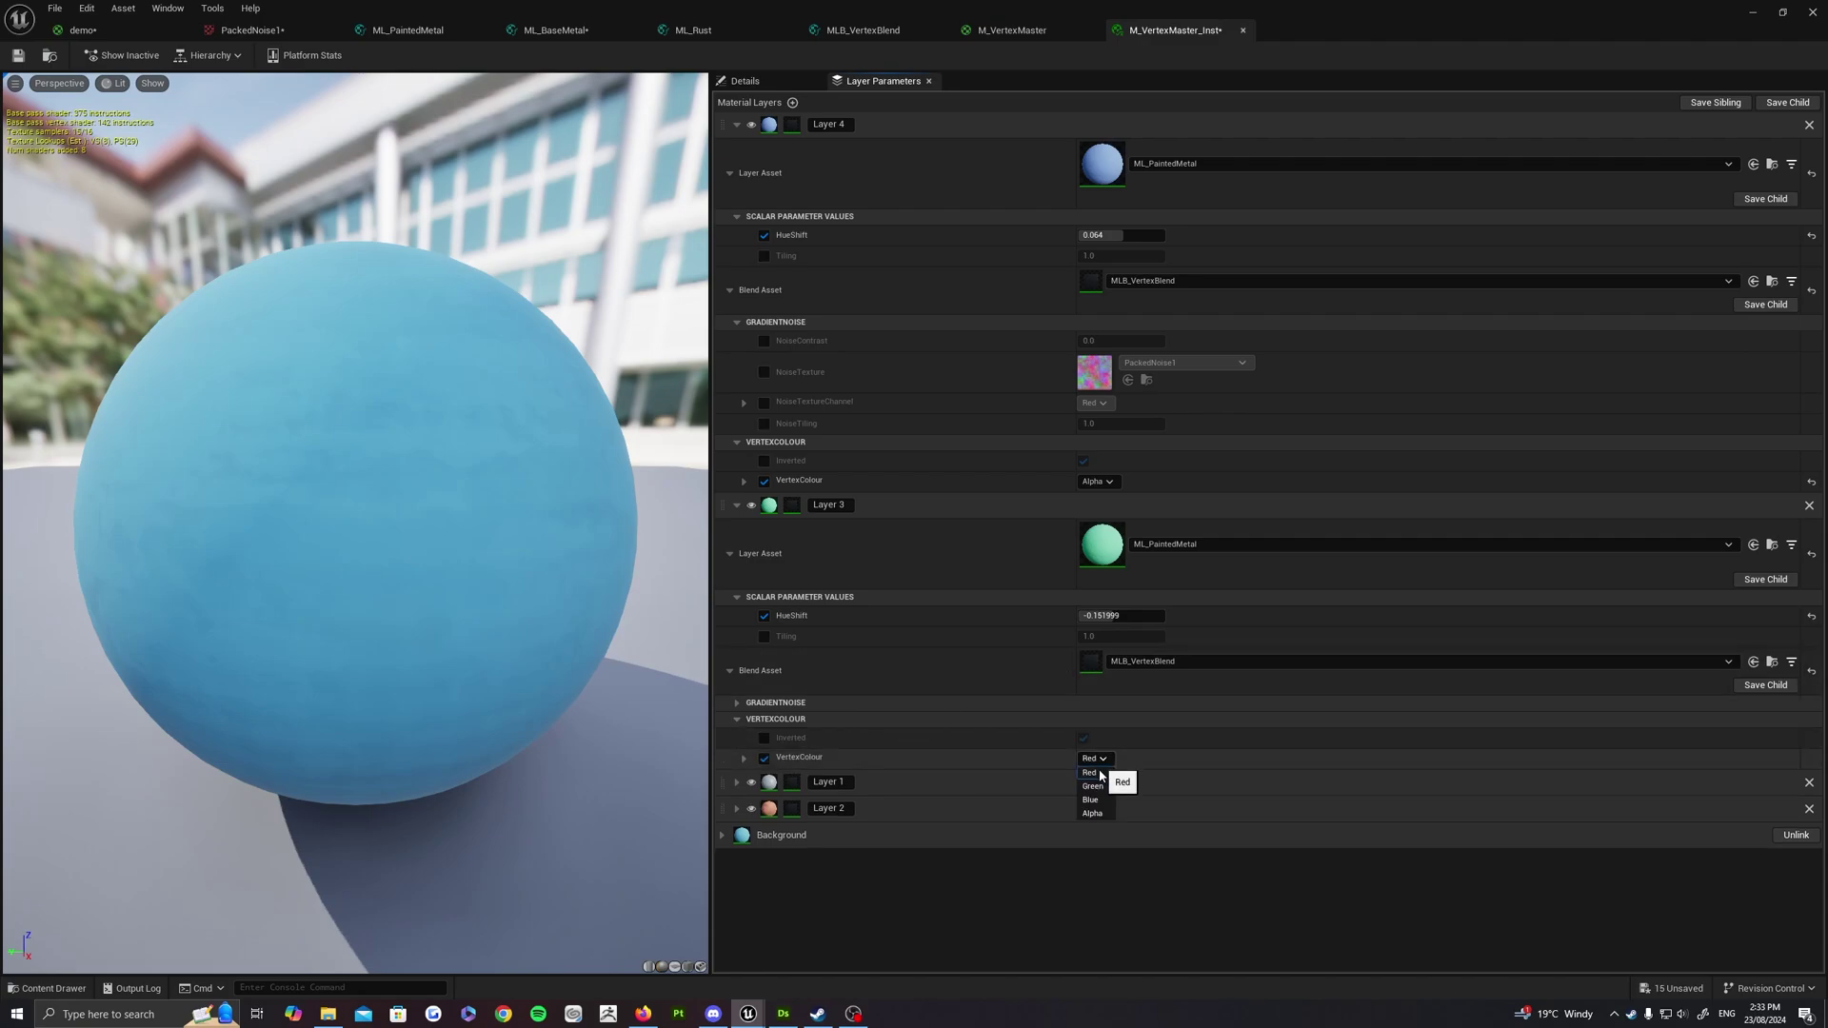
pyautogui.click(1095, 801)
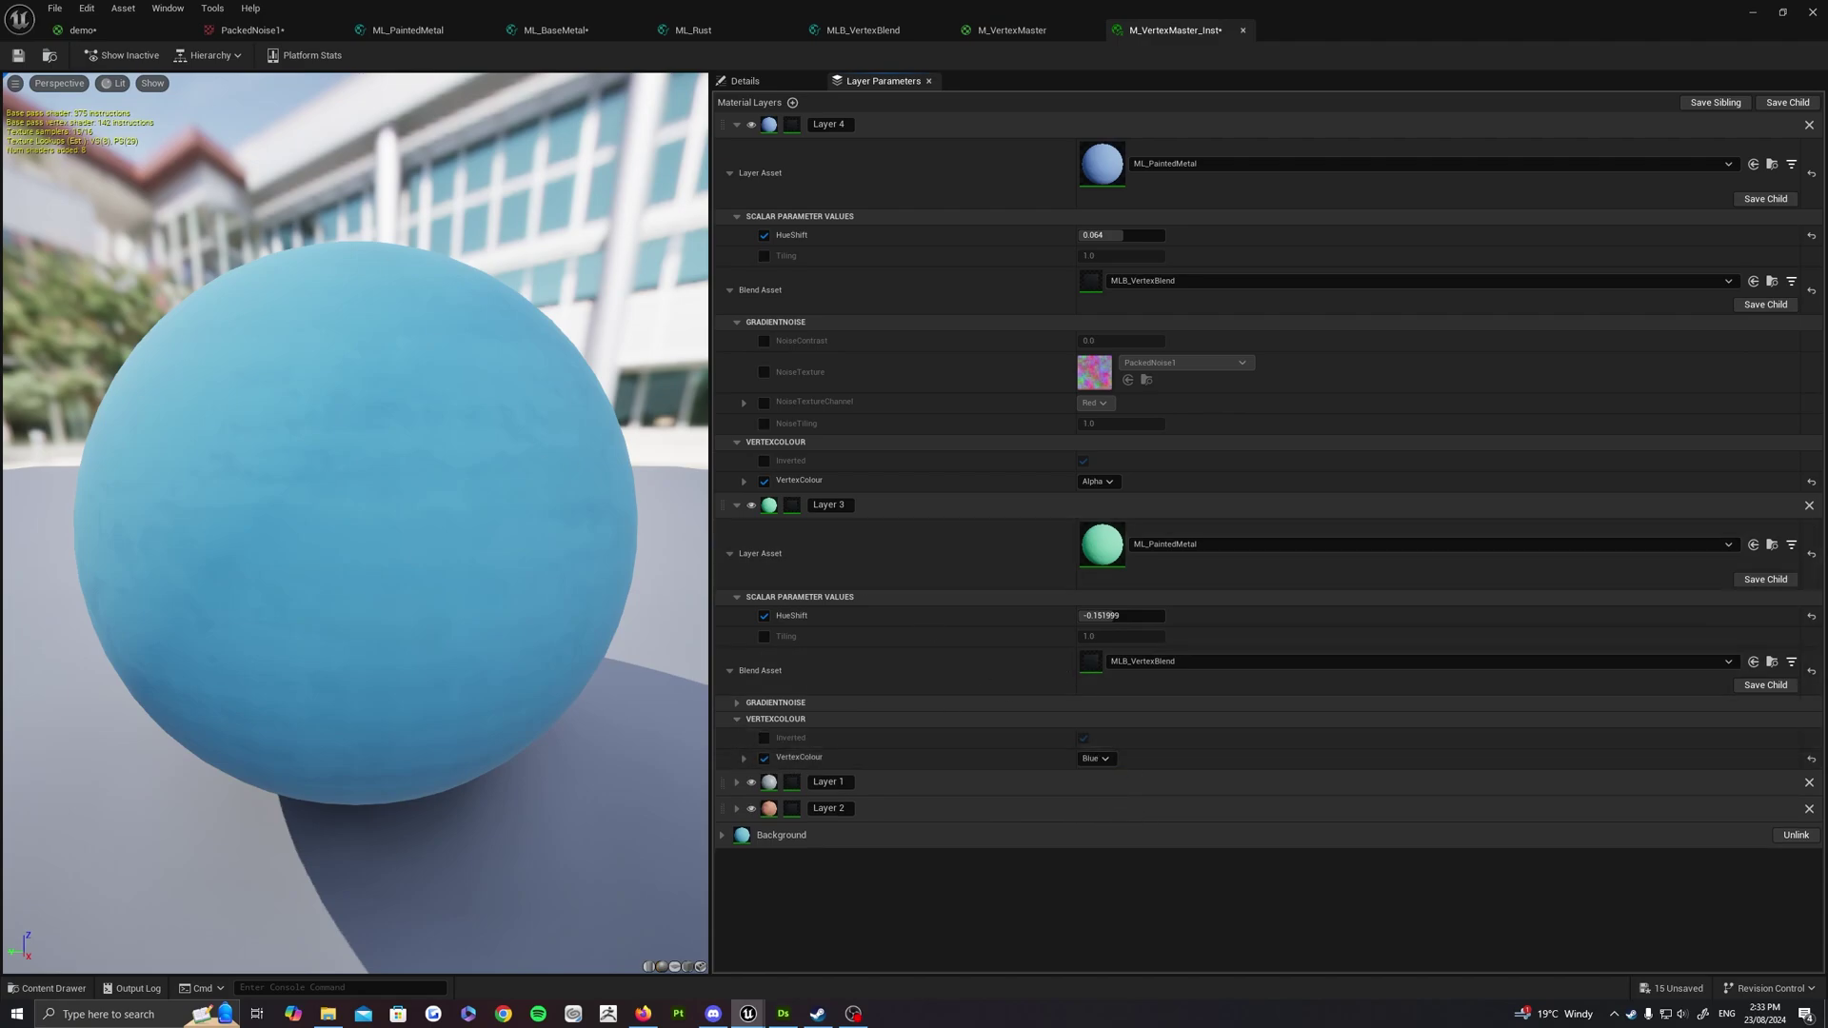
pyautogui.click(20, 58)
# Return to the level, restrict vertex painting to the blue channel and paint black patches over the wall's blue paint, metal and lower rust spot
pyautogui.click(1746, 14)
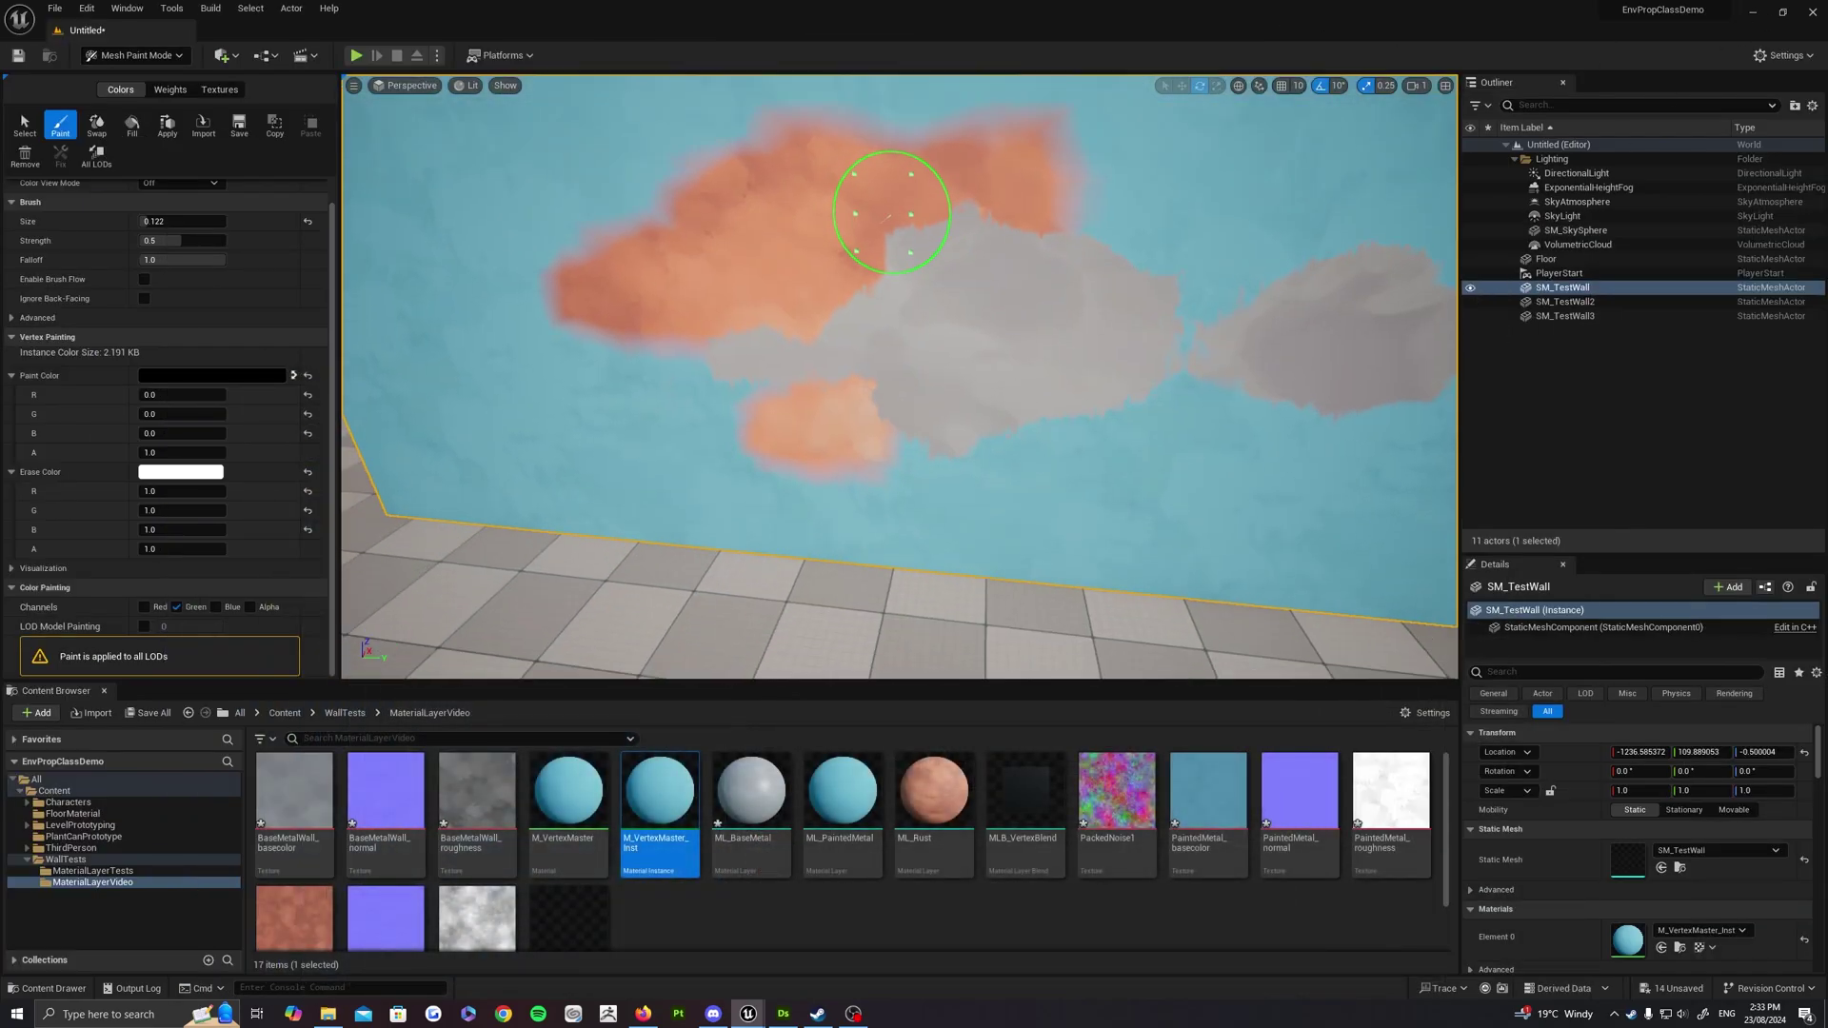
pyautogui.click(216, 607)
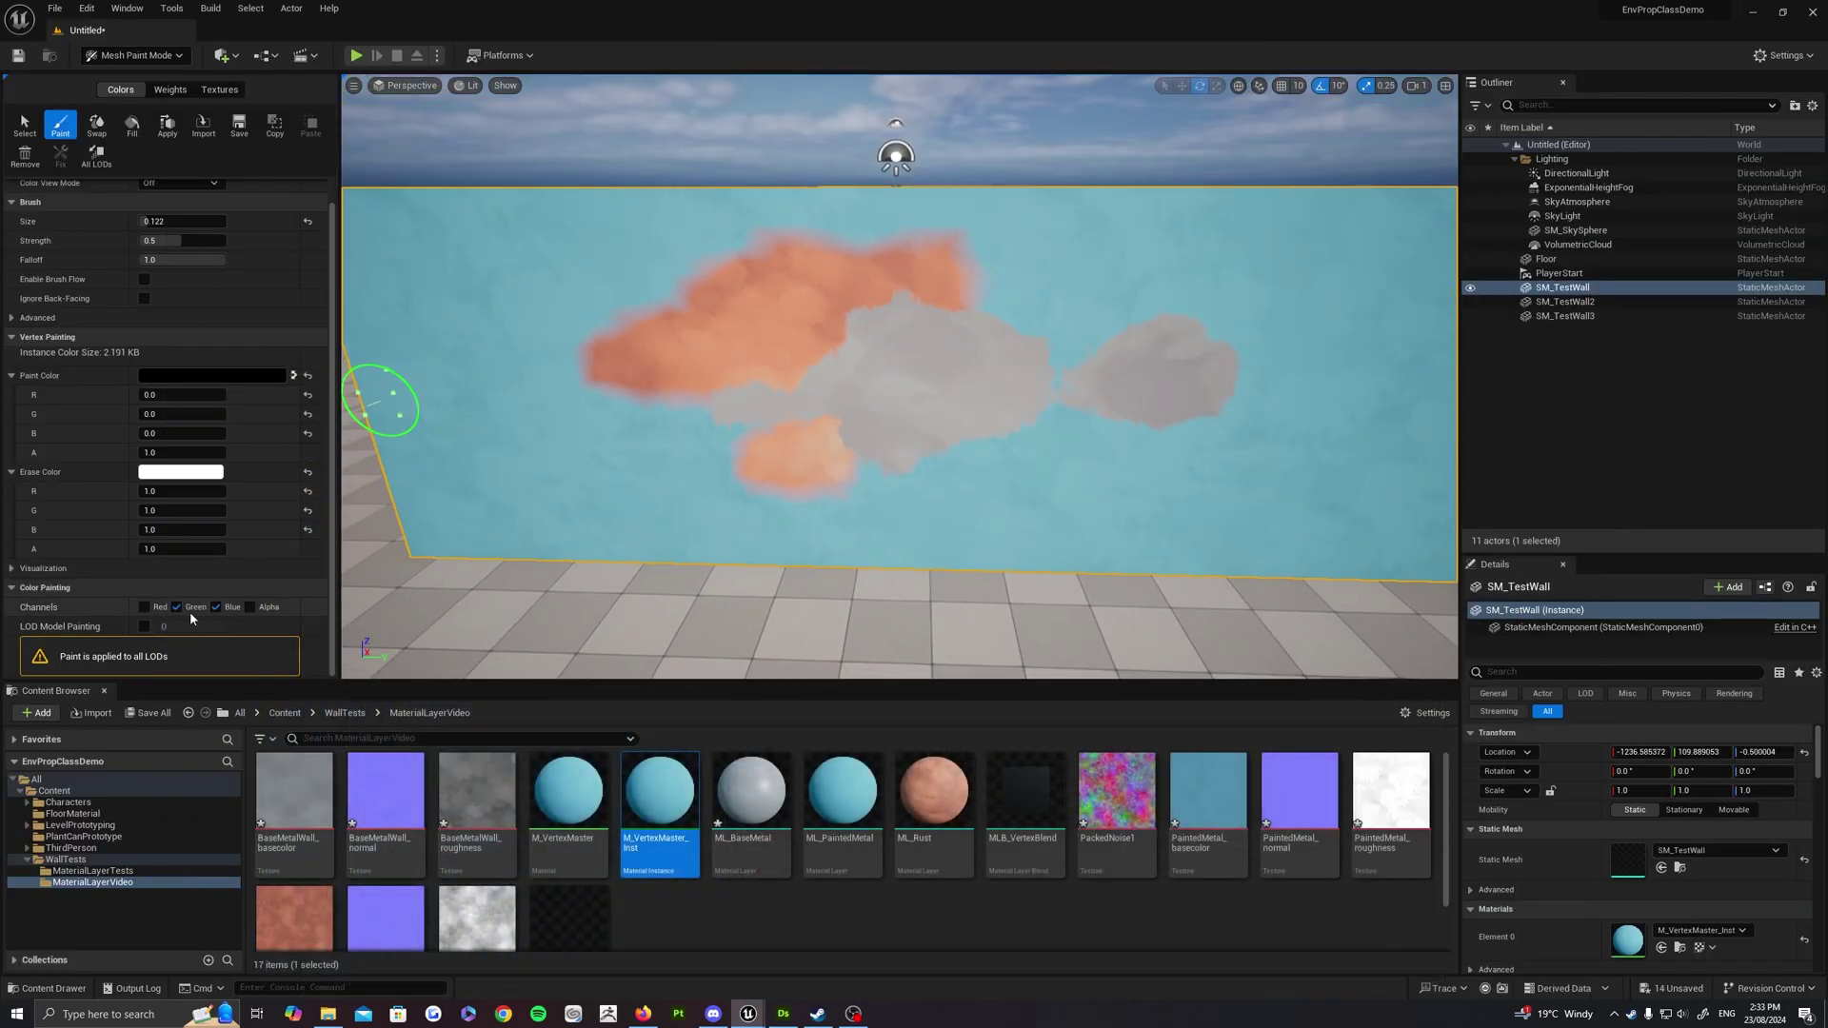
pyautogui.click(177, 606)
pyautogui.moveTo(952, 477); pyautogui.dragTo(886, 459)
pyautogui.press('w')
pyautogui.moveTo(886, 459); pyautogui.dragTo(955, 421, button='right')
pyautogui.moveTo(955, 421)
pyautogui.mouseDown()
pyautogui.moveTo(890, 371)
pyautogui.moveTo(857, 286)
pyautogui.moveTo(673, 233)
pyautogui.mouseUp()
pyautogui.moveTo(673, 232)
pyautogui.mouseDown(button='right')
pyautogui.moveTo(924, 317)
pyautogui.moveTo(876, 306)
pyautogui.mouseUp(button='right')
pyautogui.press('s')
pyautogui.moveTo(877, 306)
pyautogui.mouseDown()
pyautogui.moveTo(889, 400)
pyautogui.moveTo(842, 420)
pyautogui.moveTo(894, 424)
pyautogui.mouseUp()
pyautogui.moveTo(894, 423); pyautogui.dragTo(857, 323, button='right')
pyautogui.press('w')
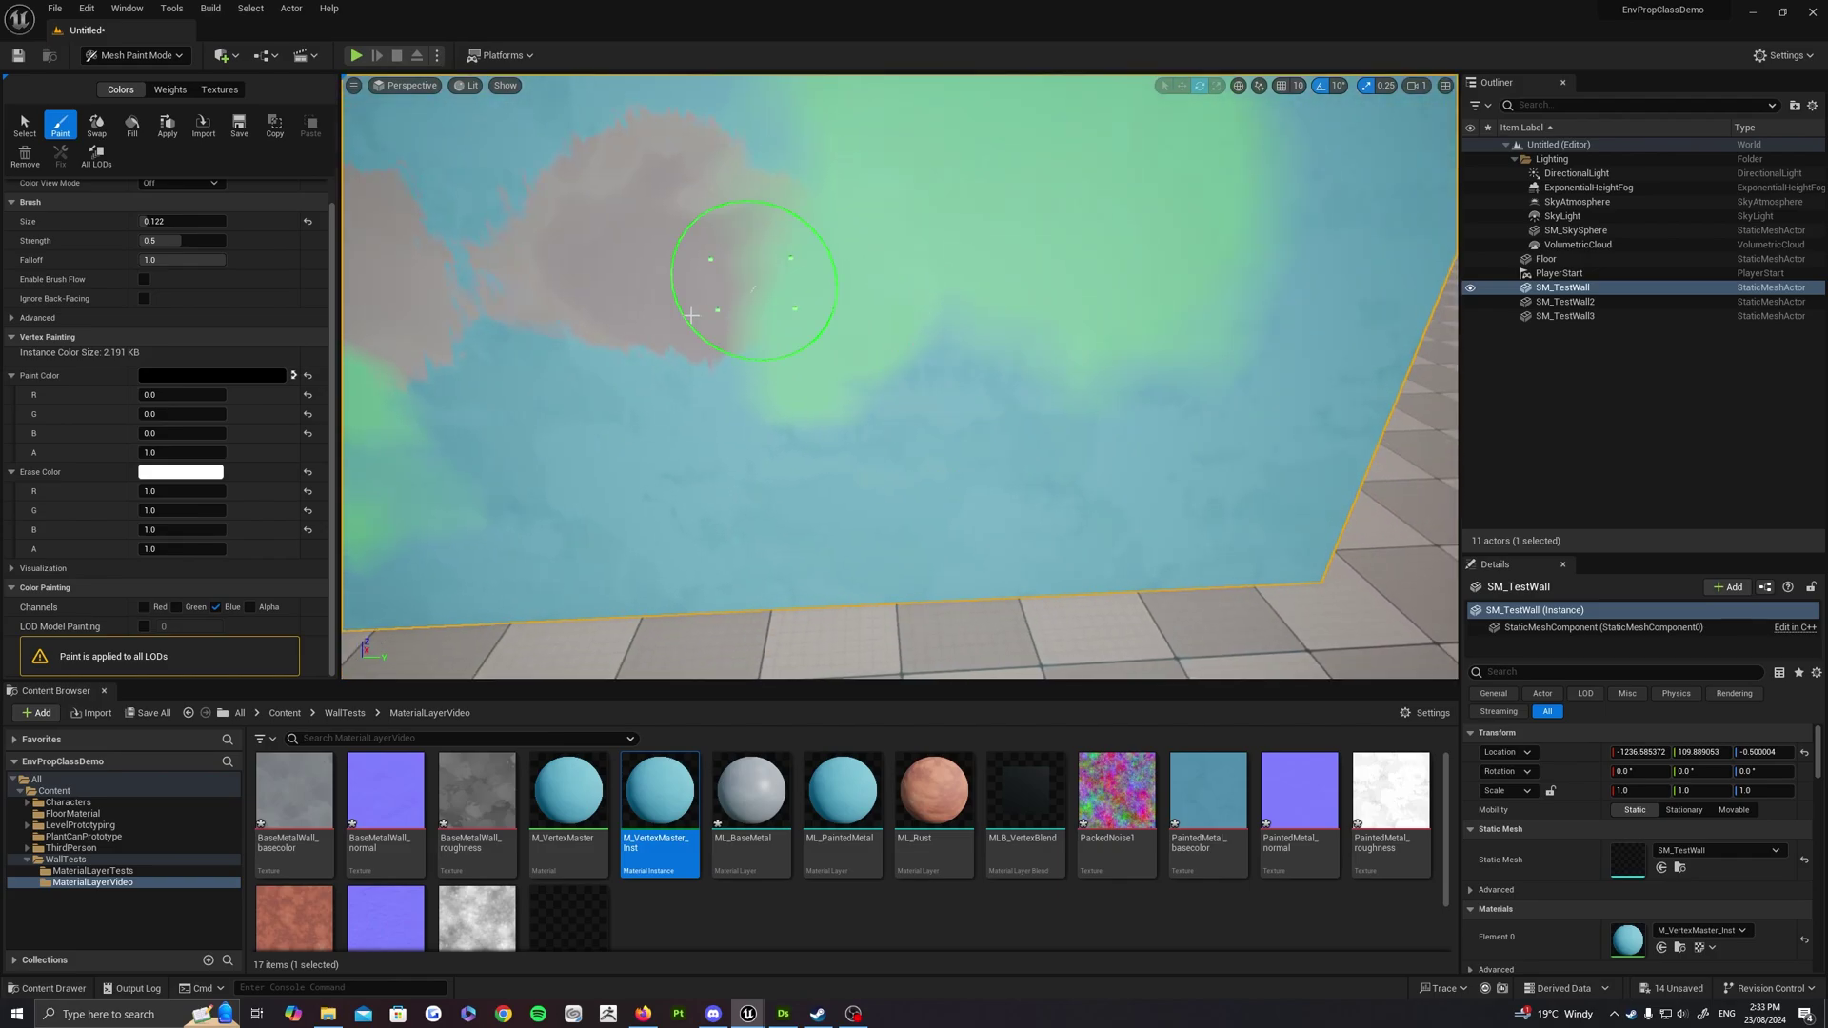
pyautogui.moveTo(704, 295); pyautogui.dragTo(711, 319)
pyautogui.moveTo(711, 319); pyautogui.dragTo(1089, 292, button='right')
pyautogui.press('s')
pyautogui.moveTo(586, 400); pyautogui.dragTo(754, 455)
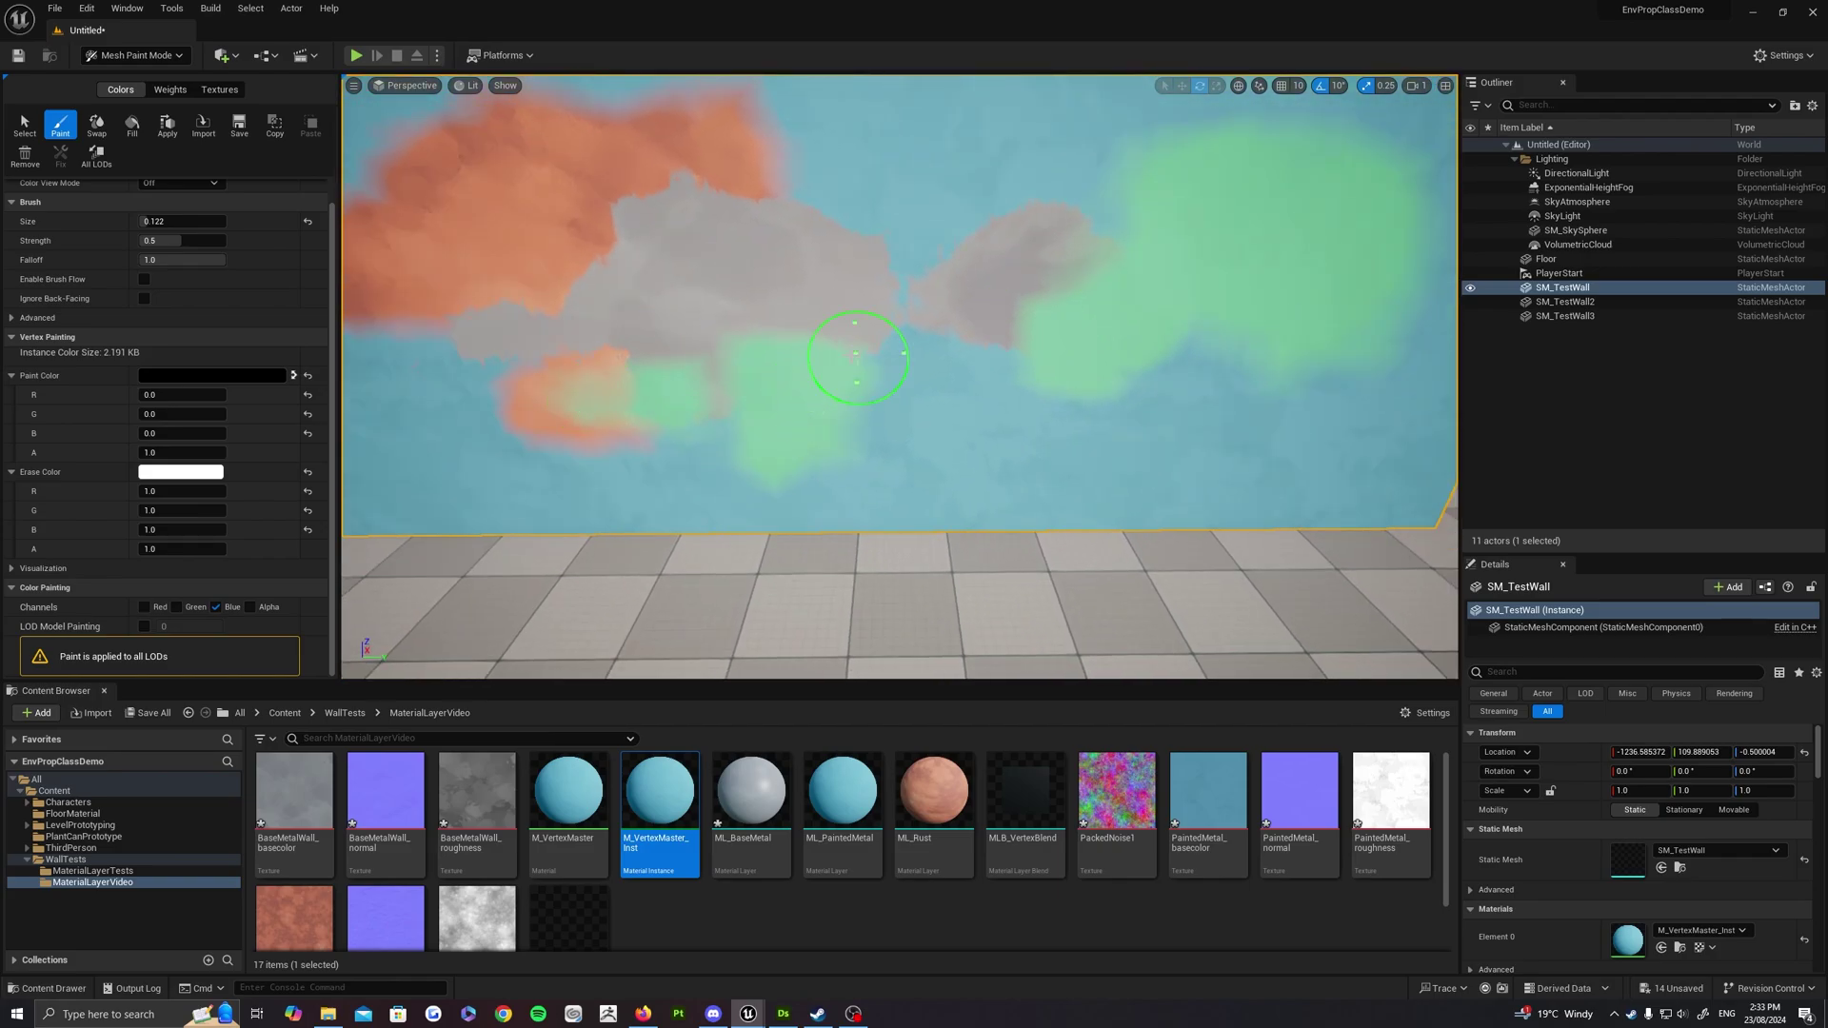
# Paint black in the blue channel across the gap between the metal patches and over the lower rust to join the green areas
pyautogui.press('w')
pyautogui.moveTo(883, 352); pyautogui.dragTo(923, 400, button='right')
pyautogui.press('s')
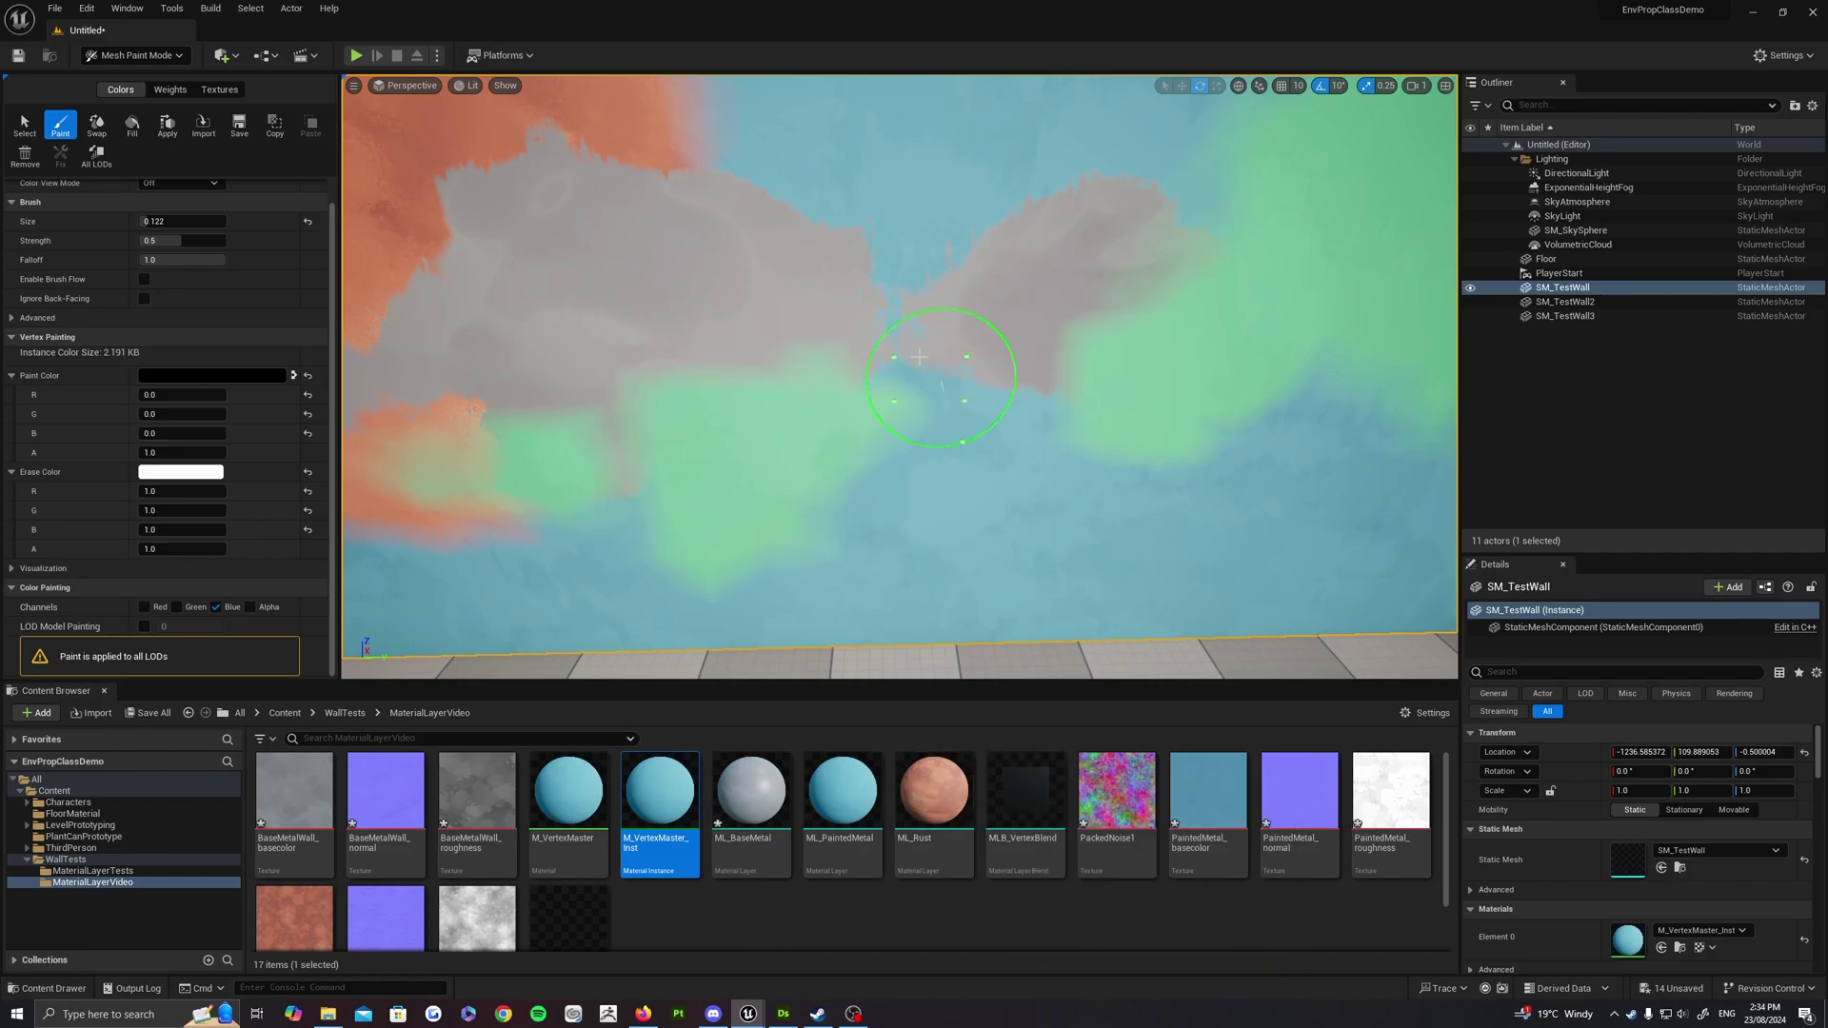
pyautogui.moveTo(914, 361)
pyautogui.mouseDown()
pyautogui.moveTo(914, 238)
pyautogui.moveTo(941, 348)
pyautogui.moveTo(838, 448)
pyautogui.moveTo(755, 455)
pyautogui.mouseUp()
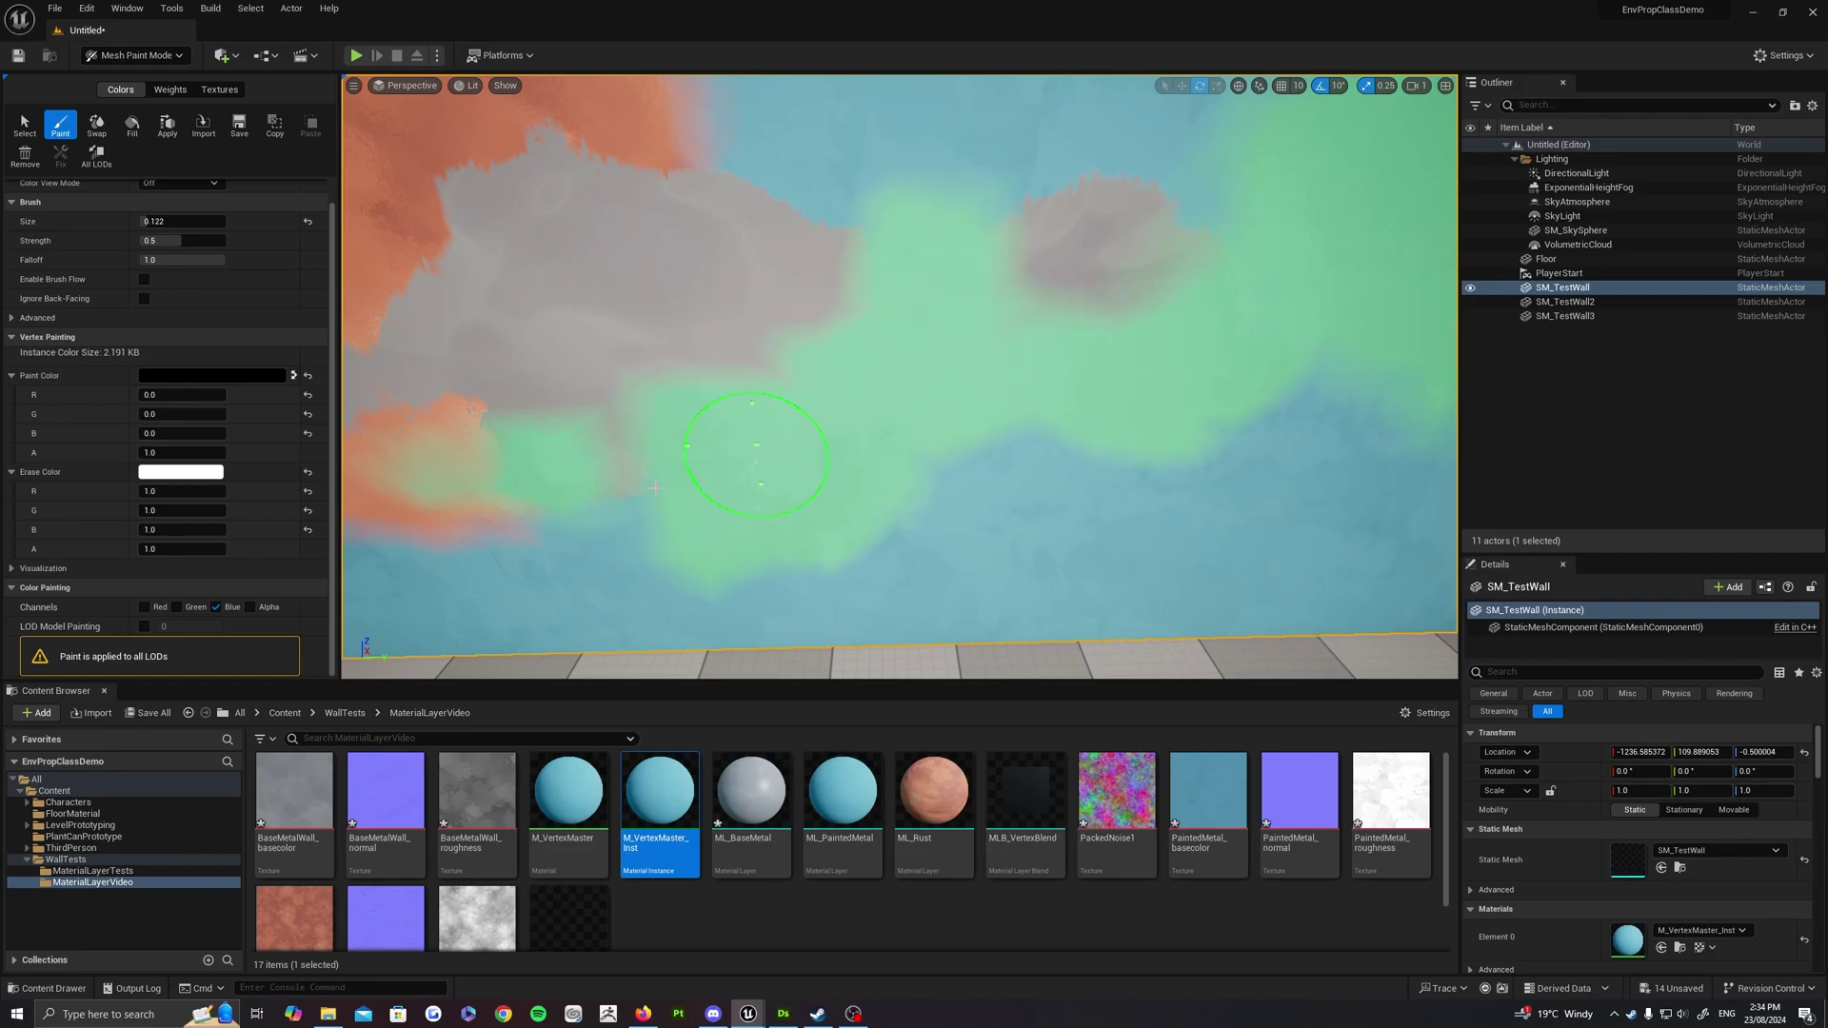
pyautogui.moveTo(504, 514); pyautogui.dragTo(600, 385)
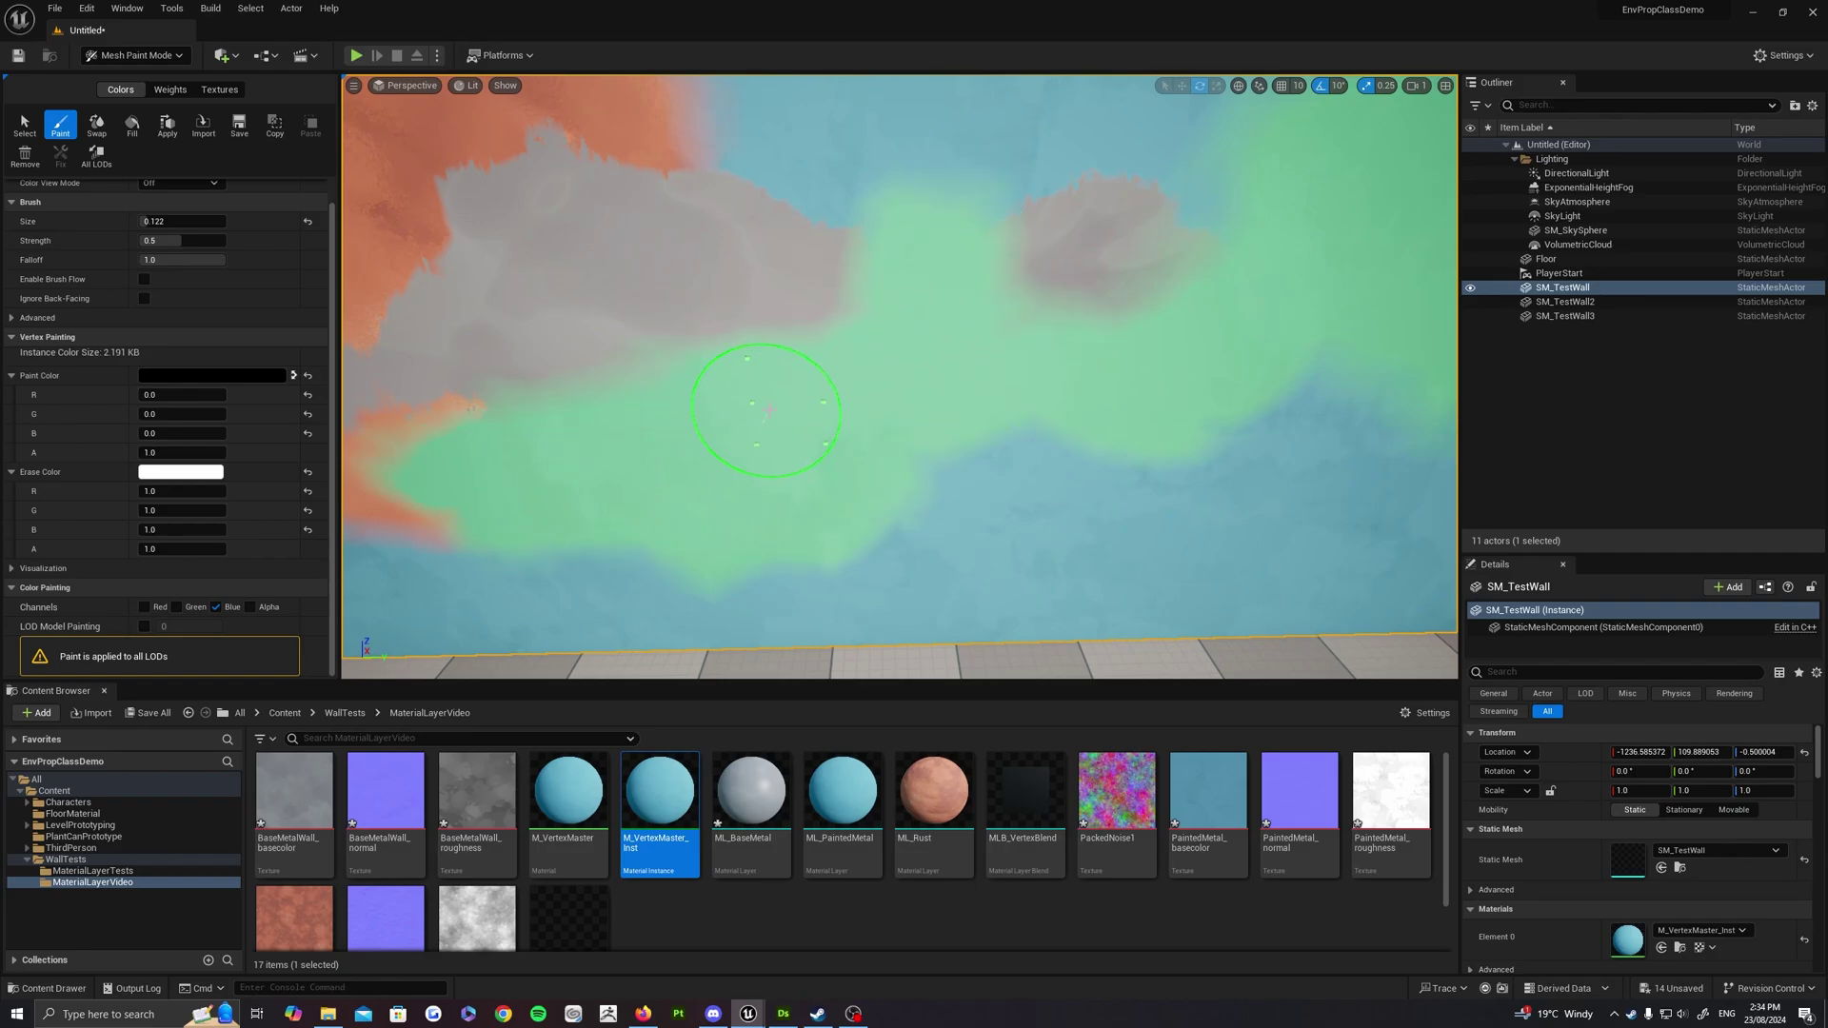
pyautogui.scroll(-6, 832, 440)
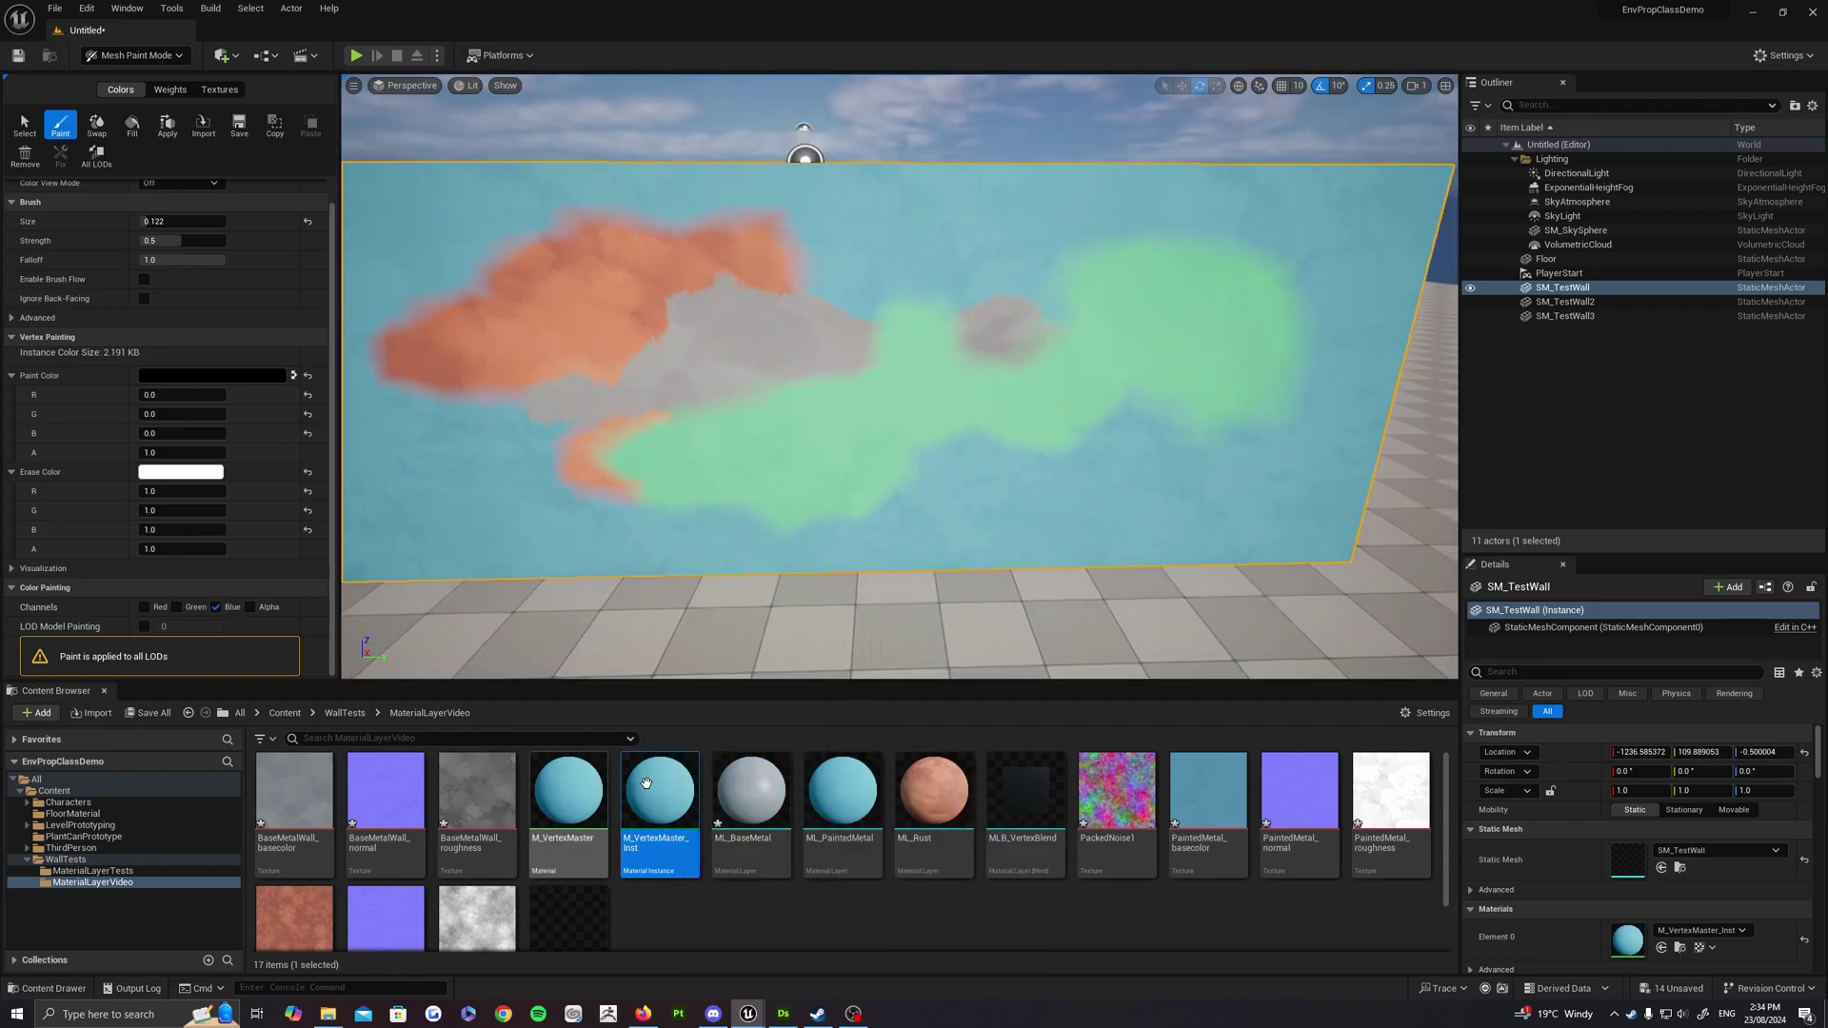
# Review the ML_BaseMetal layer graph, move its Input Material Attributes node slightly away from the texture samples, and return to the level
pyautogui.doubleClick(567, 795)
pyautogui.click(556, 30)
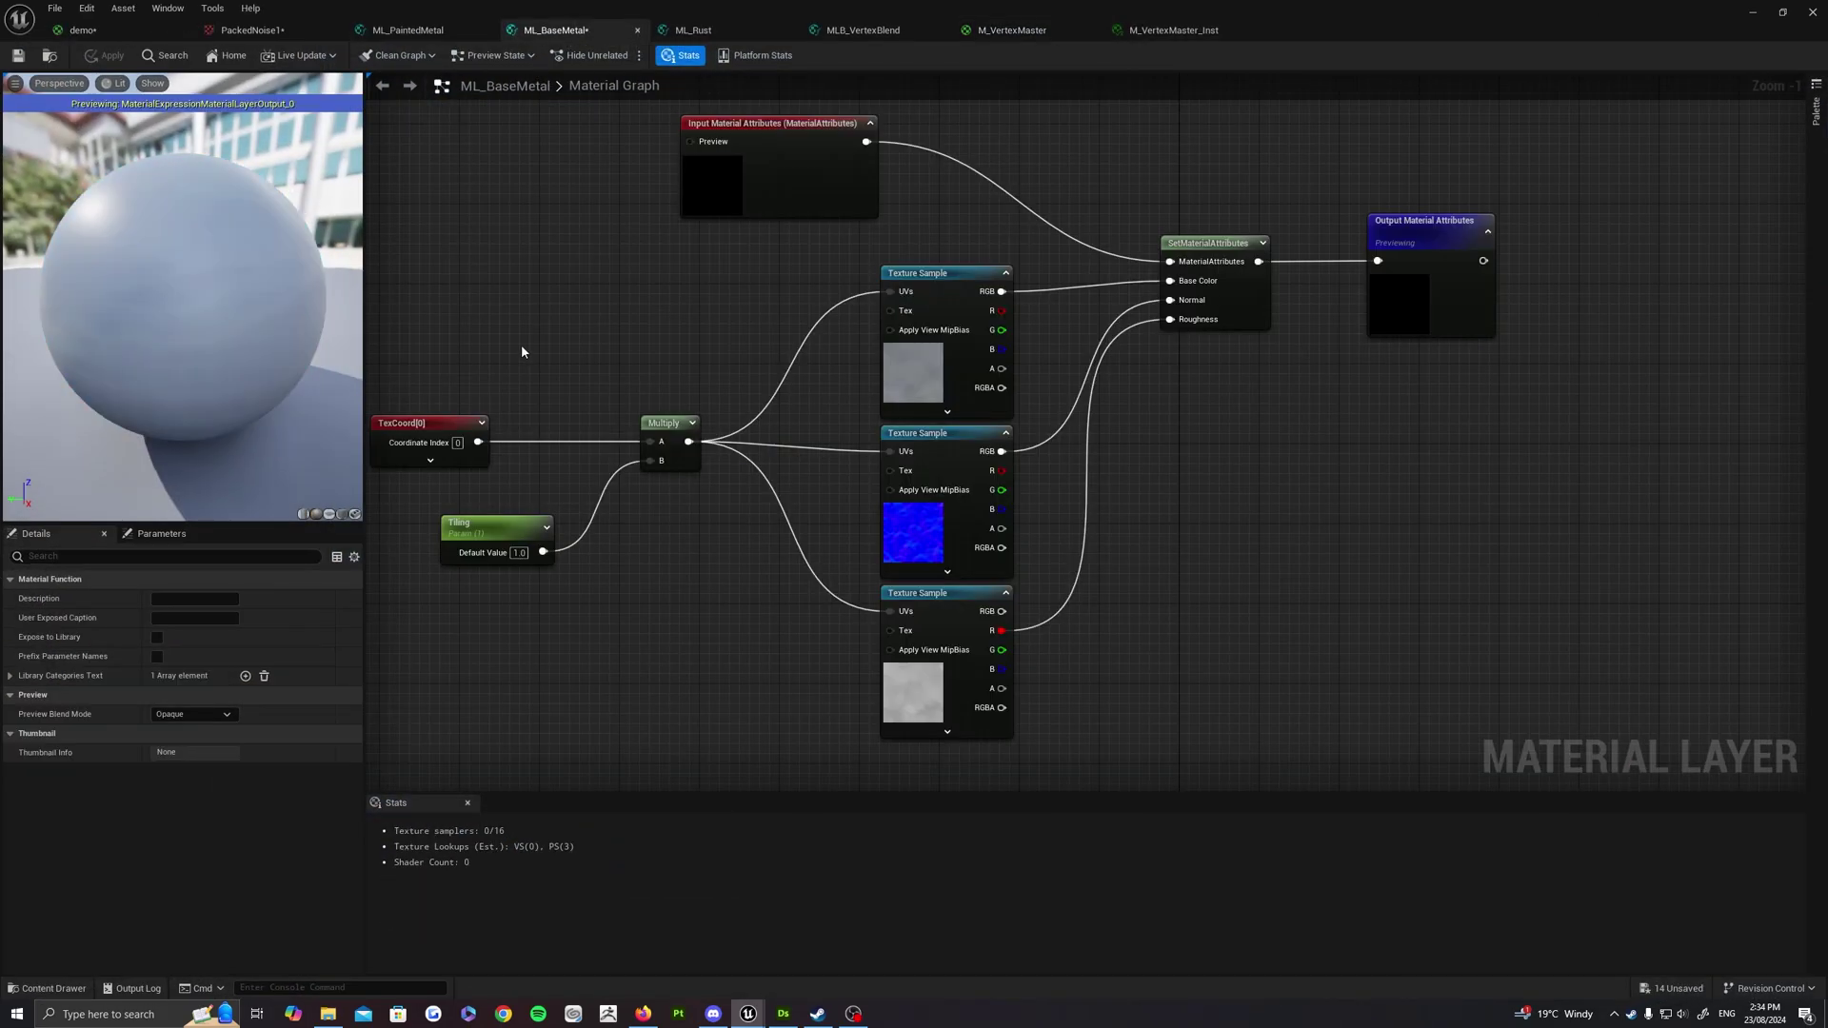
pyautogui.moveTo(946, 319); pyautogui.dragTo(1095, 357, button='right')
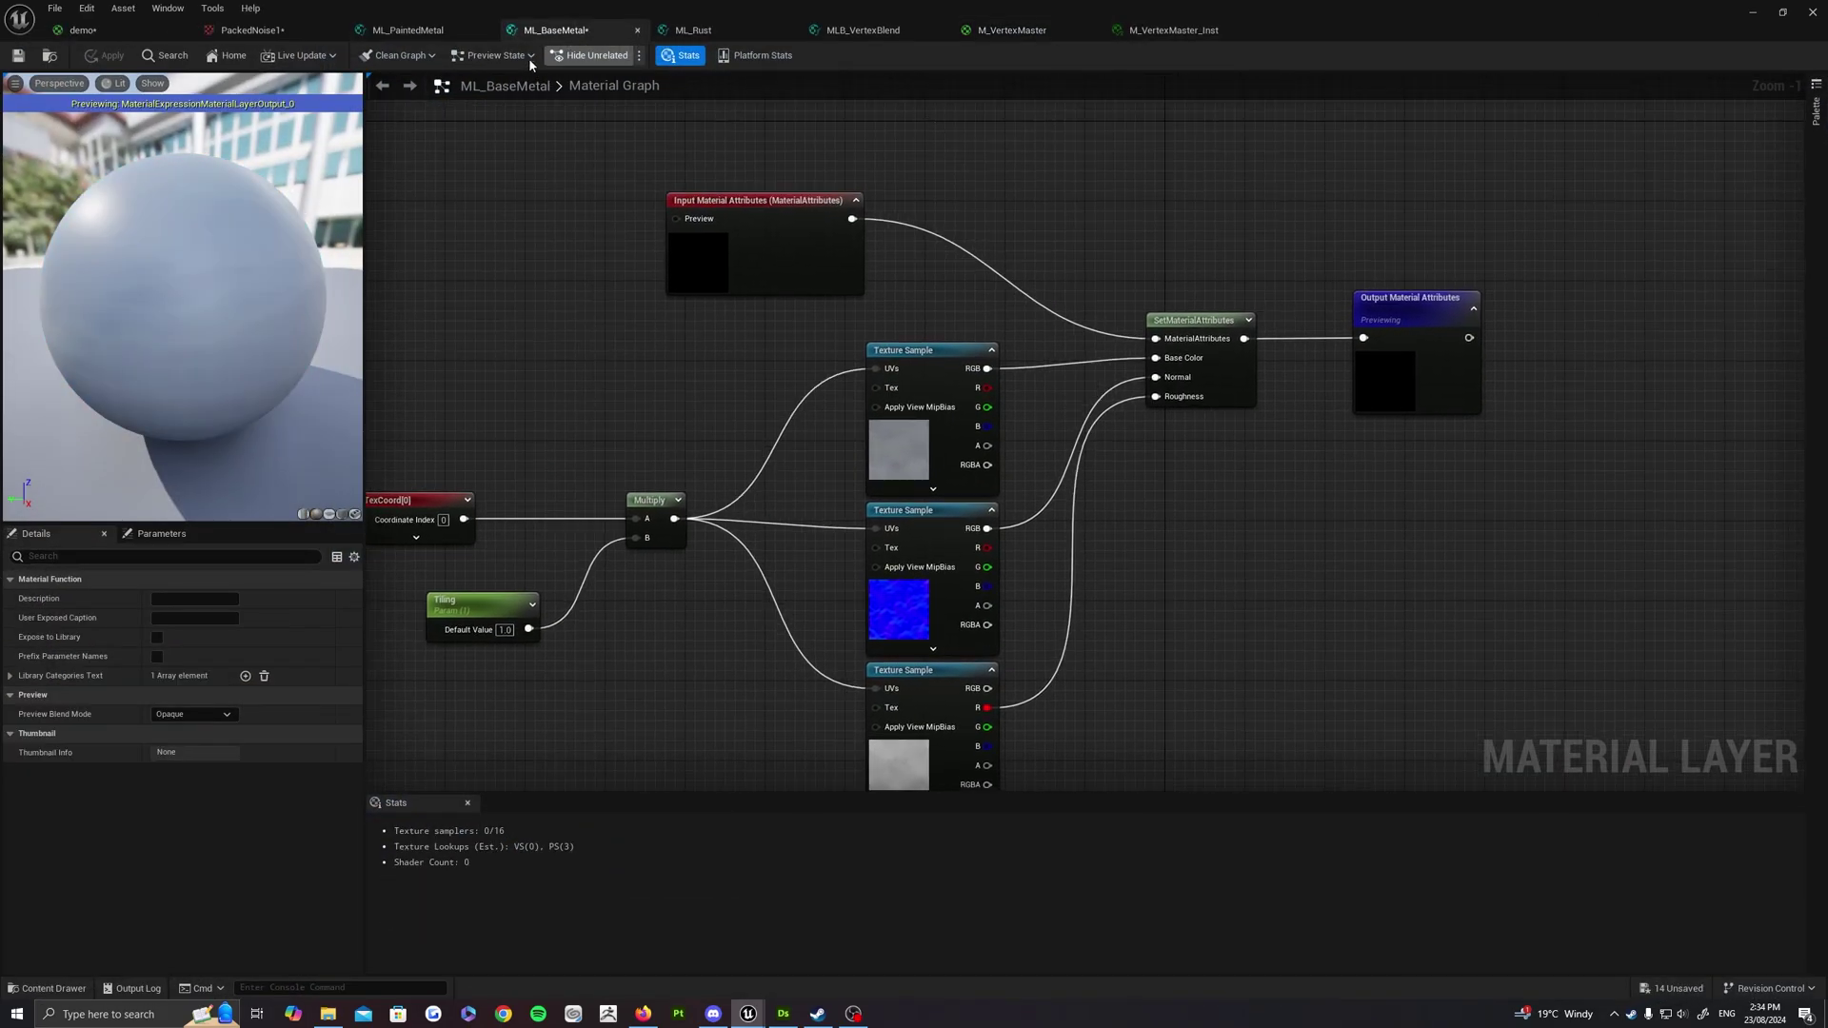
pyautogui.moveTo(695, 258); pyautogui.dragTo(648, 294)
pyautogui.scroll(1, 721, 227)
pyautogui.moveTo(917, 276); pyautogui.dragTo(1029, 307, button='right')
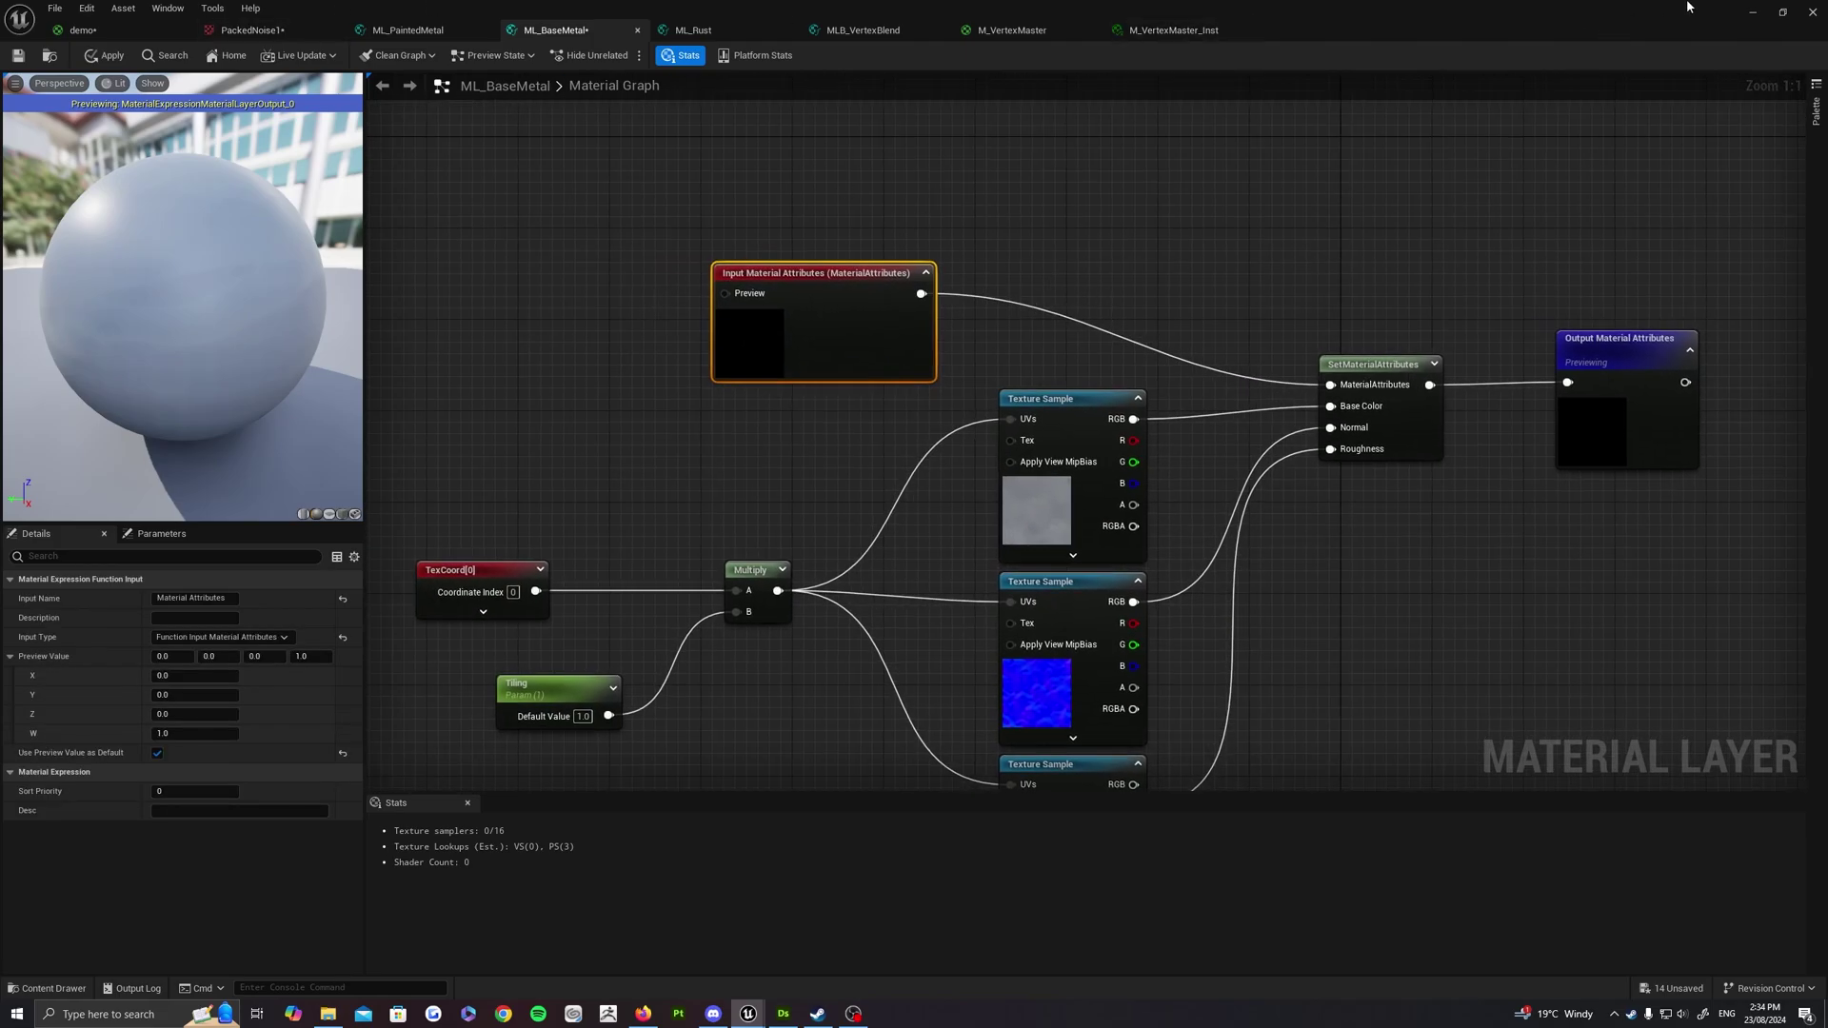
pyautogui.click(1753, 13)
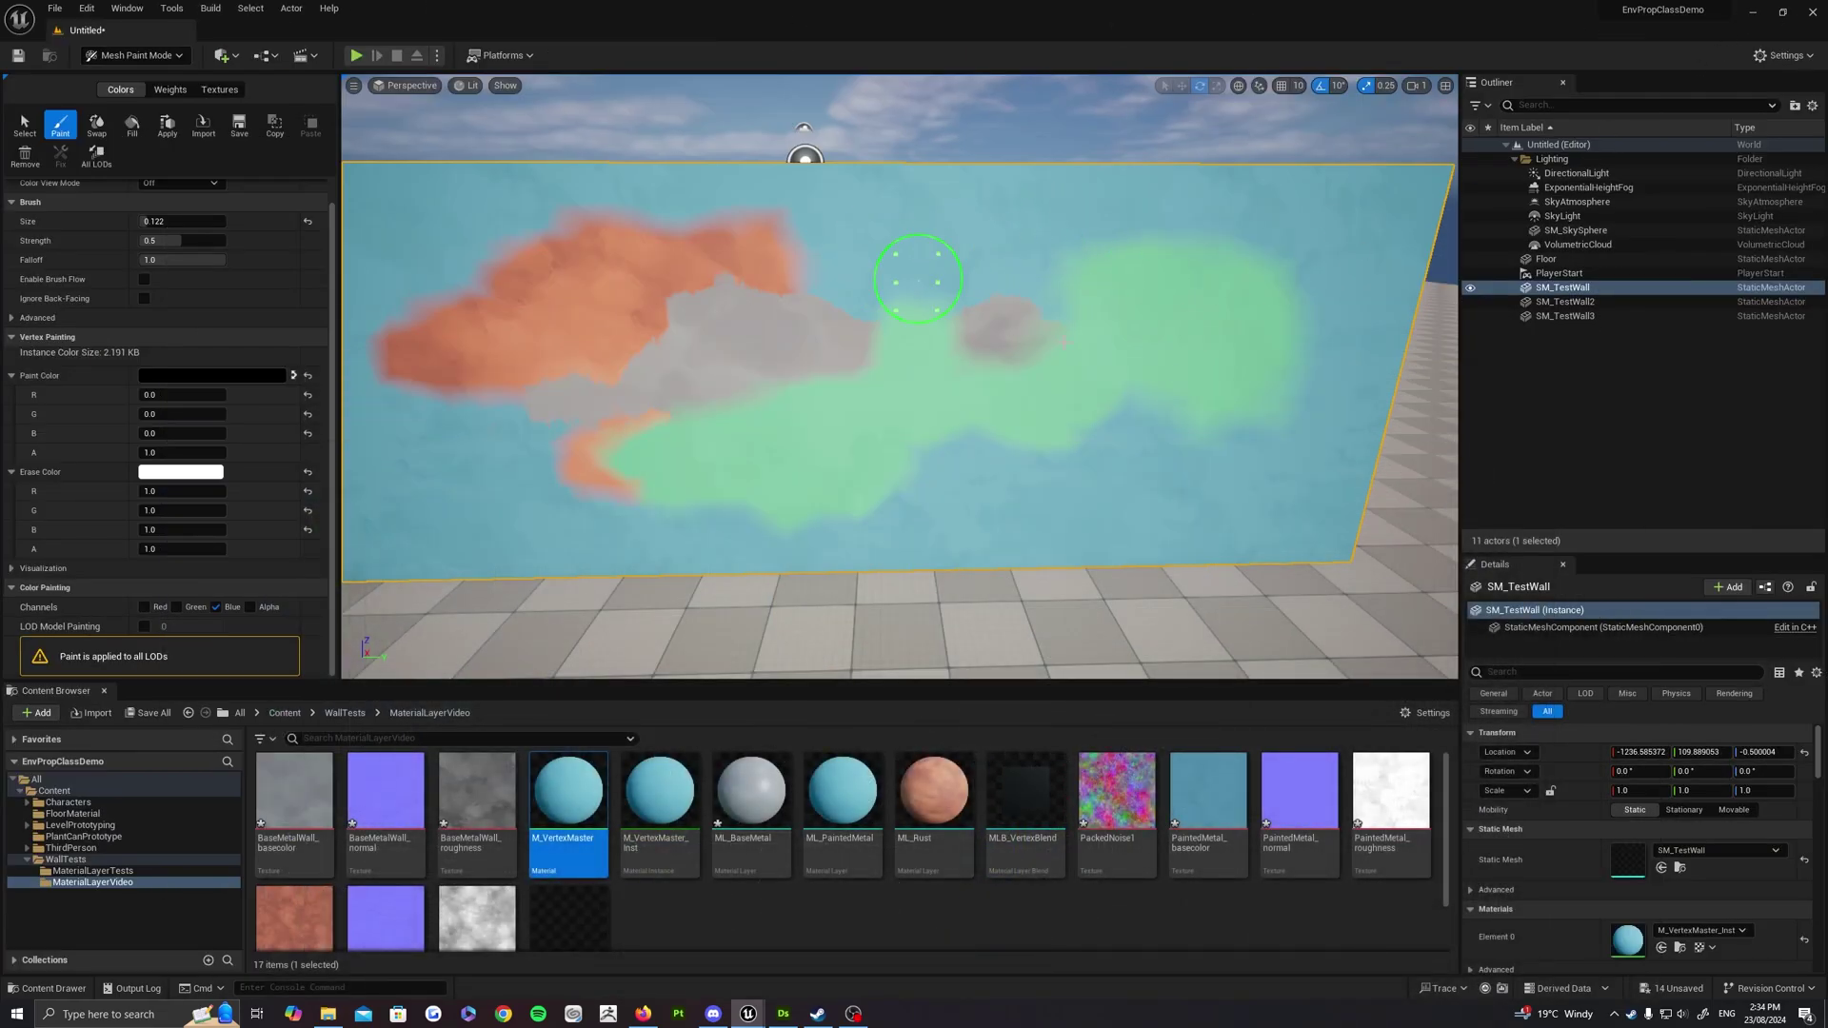